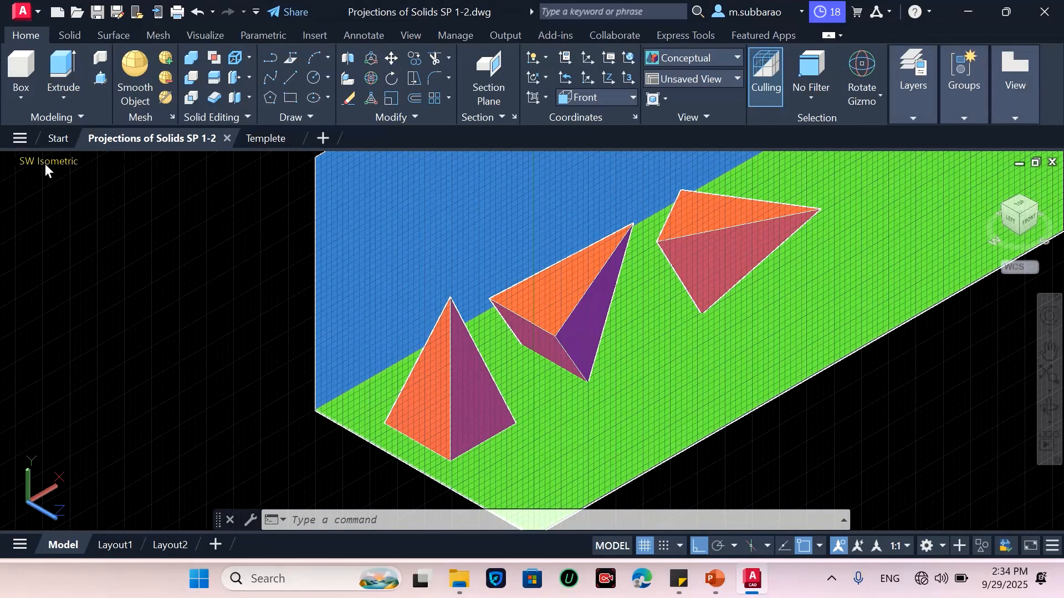
Set the viewport to parallel projection and switch to the Top view of the pyramids
left_click(45, 163)
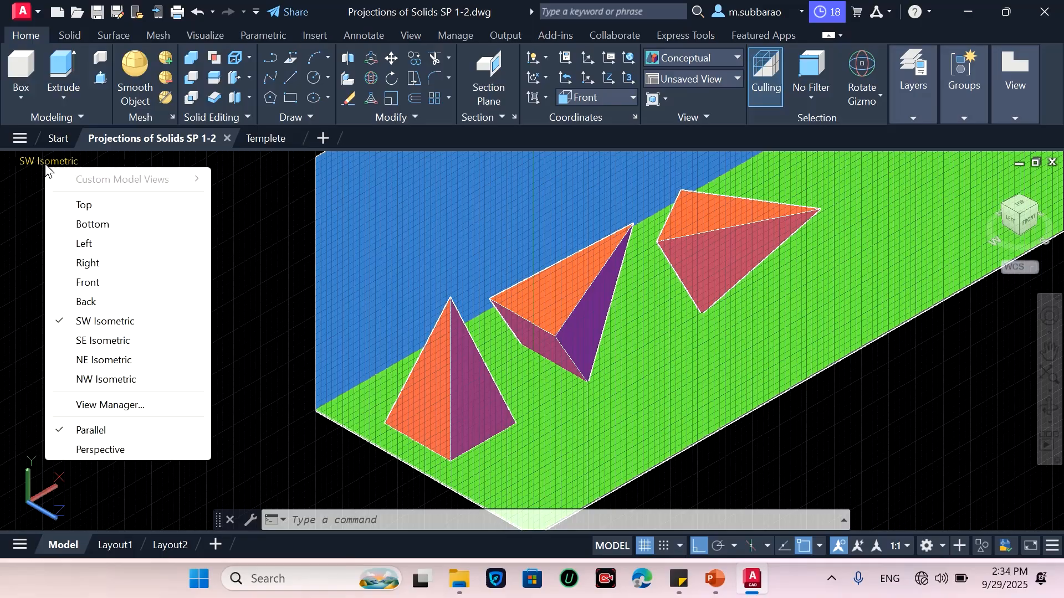
left_click(81, 433)
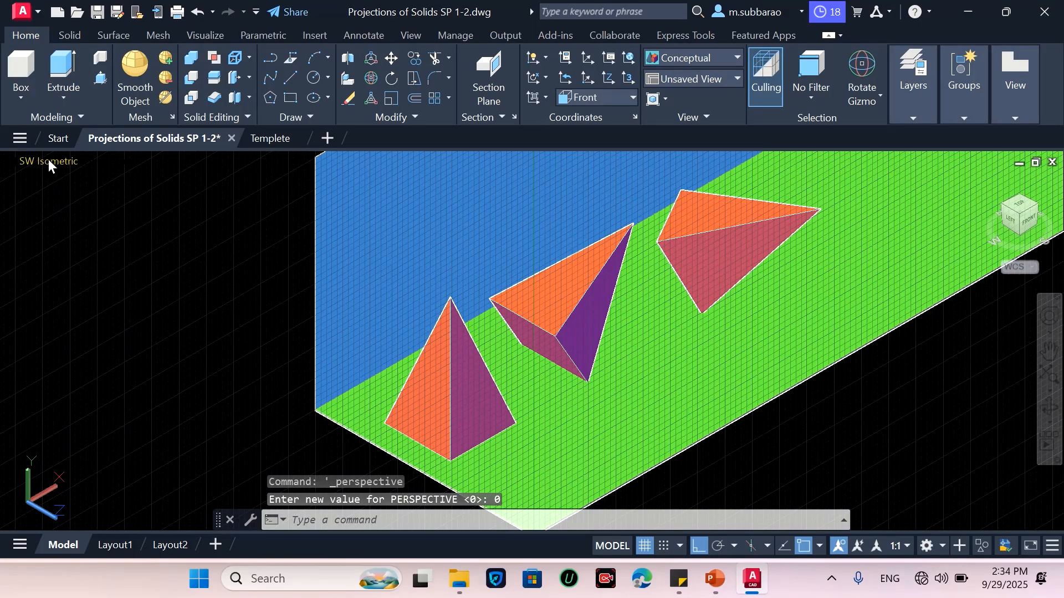
left_click(49, 160)
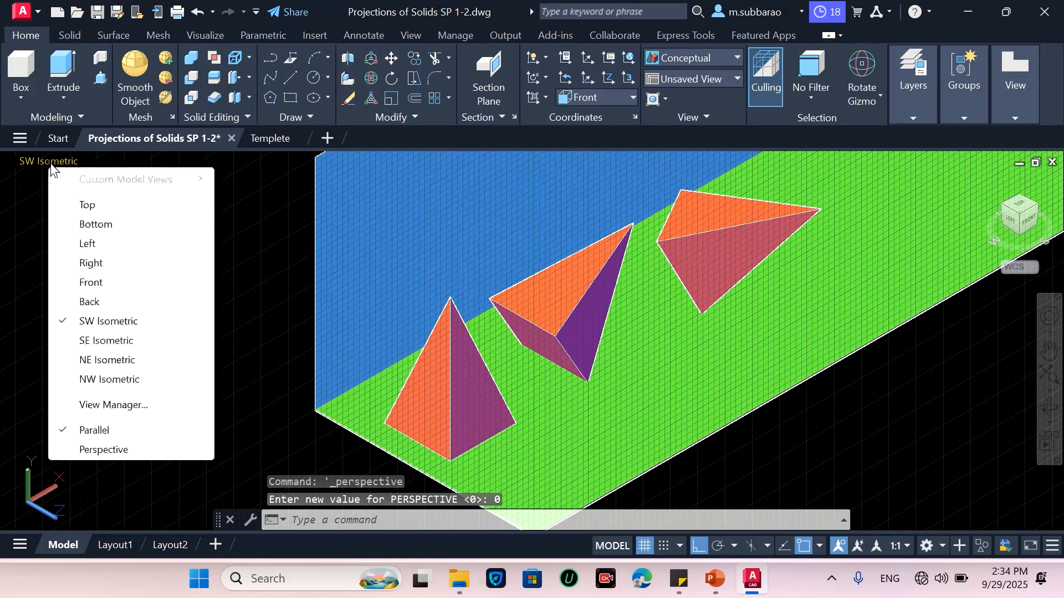
left_click(92, 210)
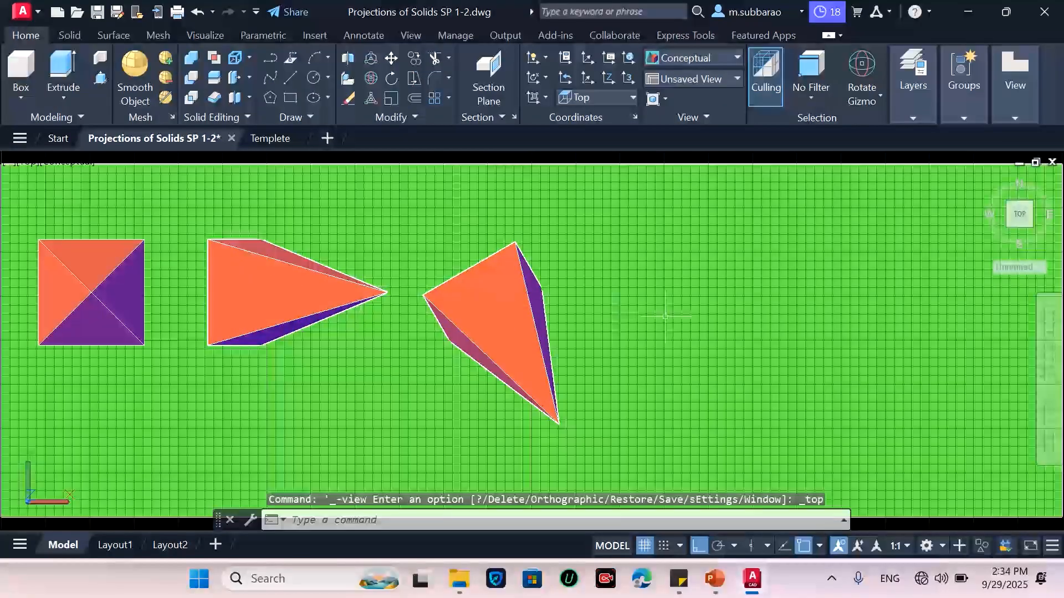
scroll(665, 238, "down", 3)
scroll(330, 302, "up", 4)
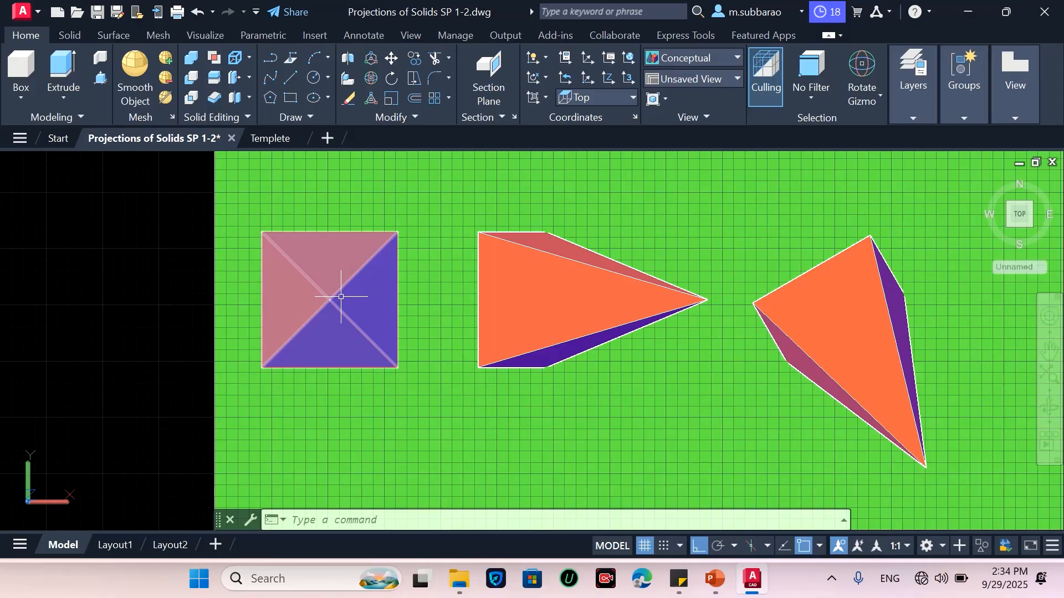
Return to the home view, then set parallel projection and switch to the Front view
mouse_move(331, 301)
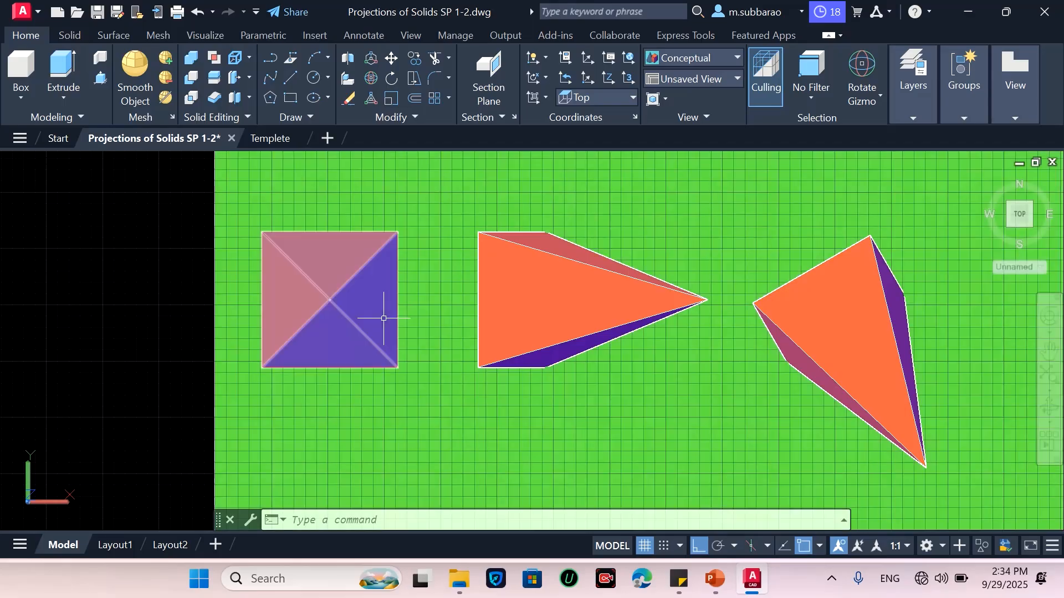
mouse_move(383, 318)
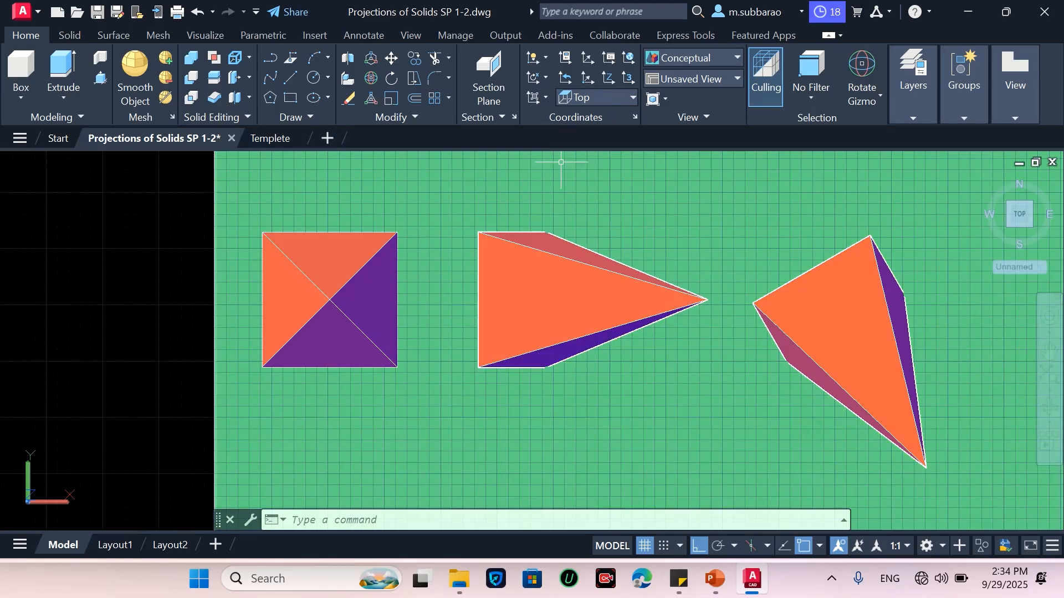
mouse_move(561, 255)
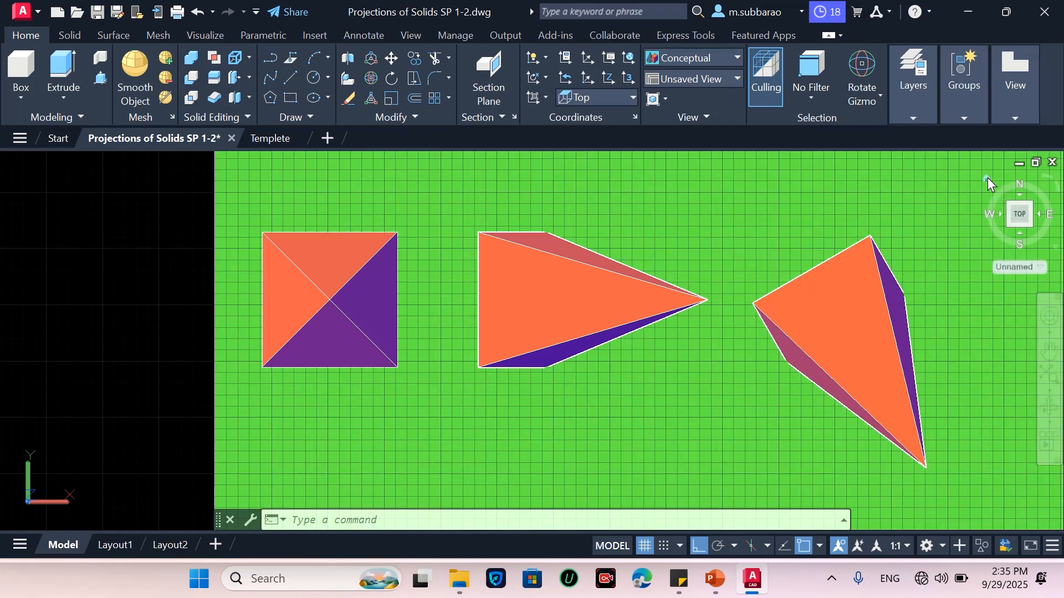
left_click(987, 178)
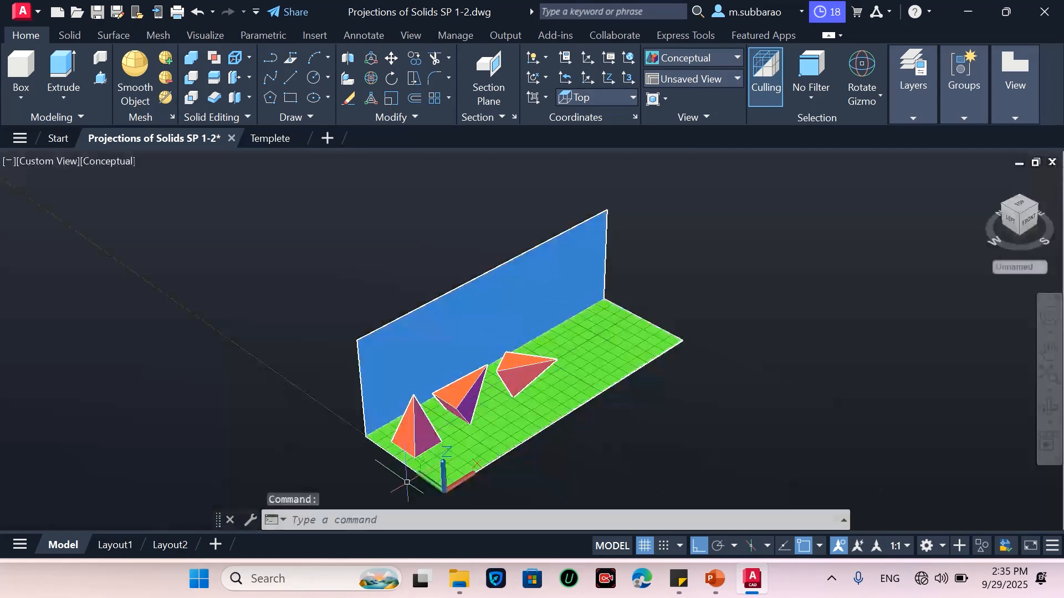
left_click(32, 161)
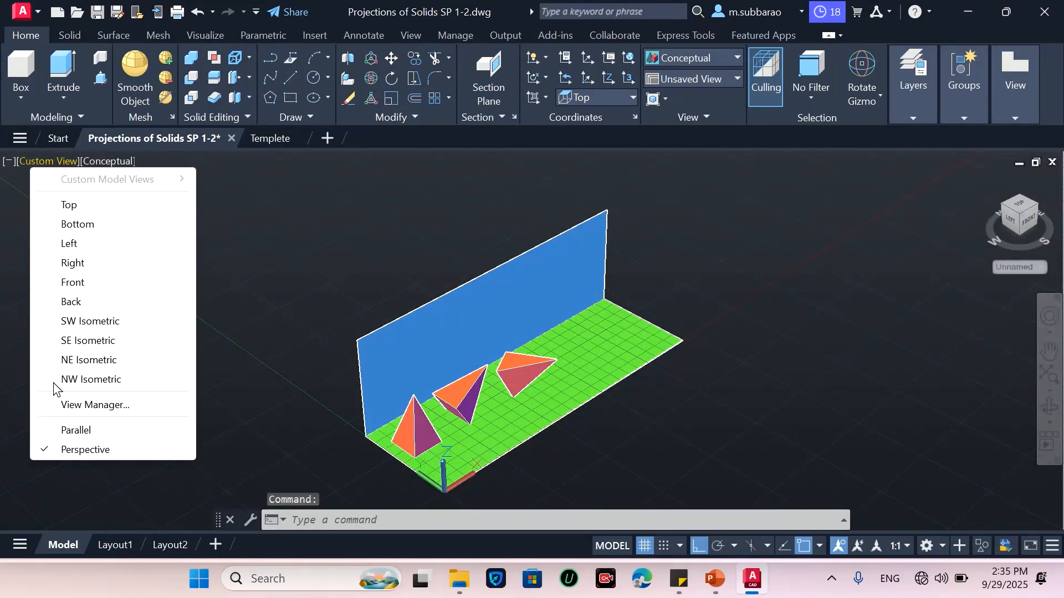
left_click(74, 431)
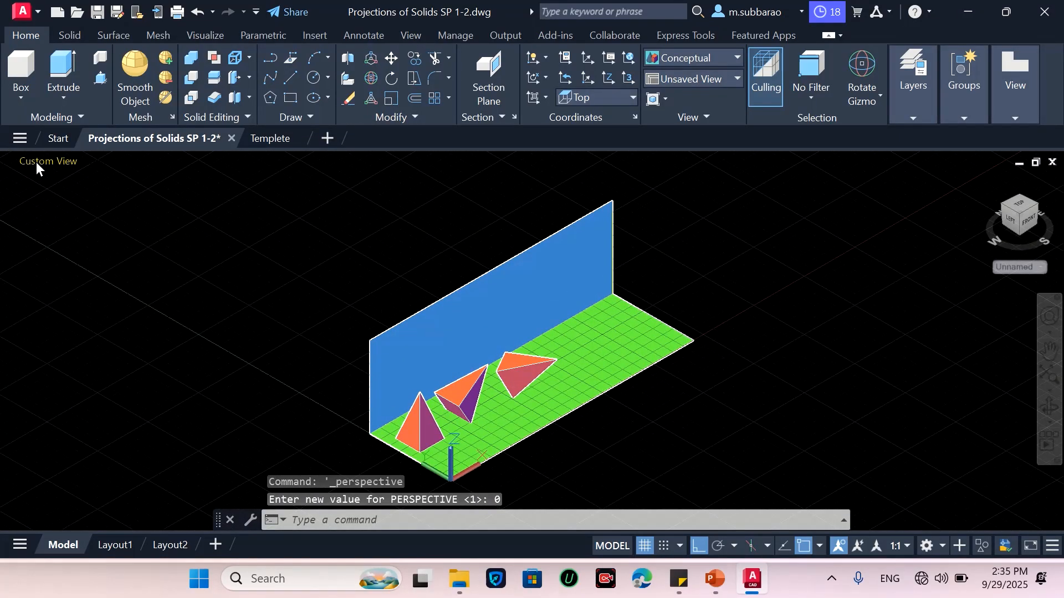
left_click(36, 162)
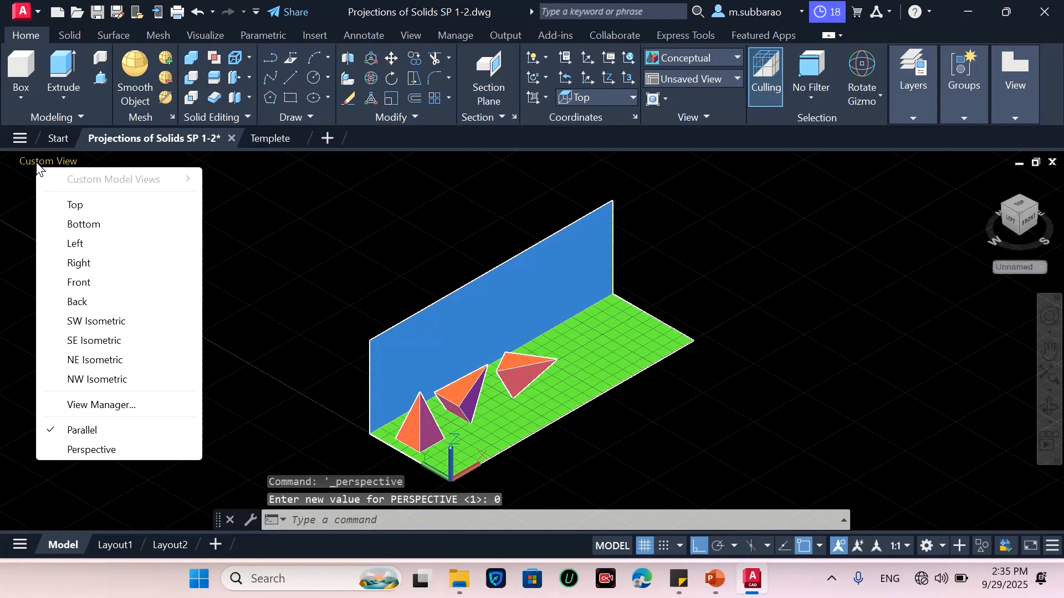
left_click(78, 281)
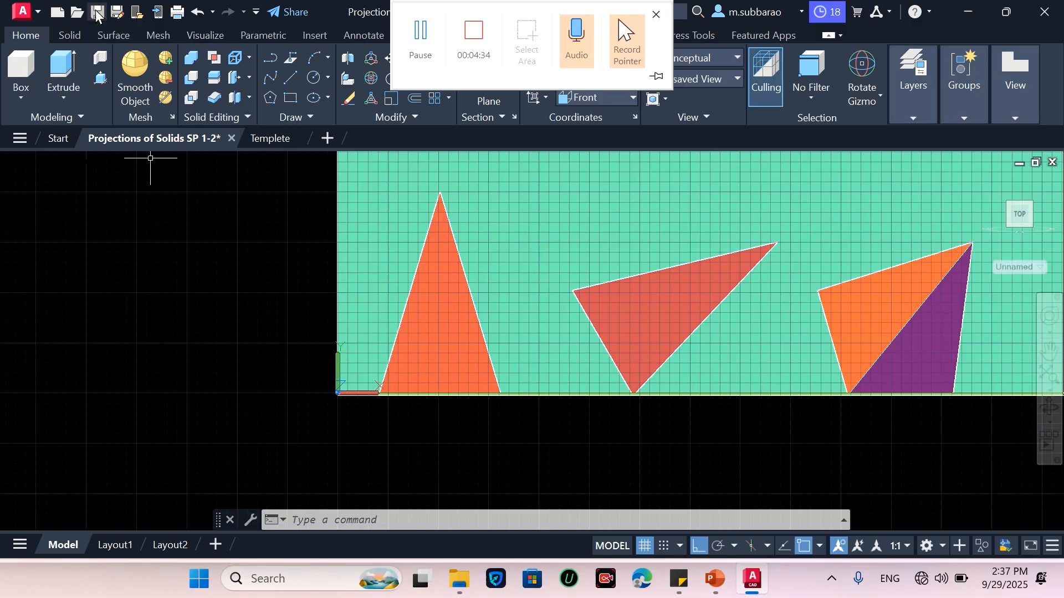
mouse_move(571, 6)
left_click(419, 35)
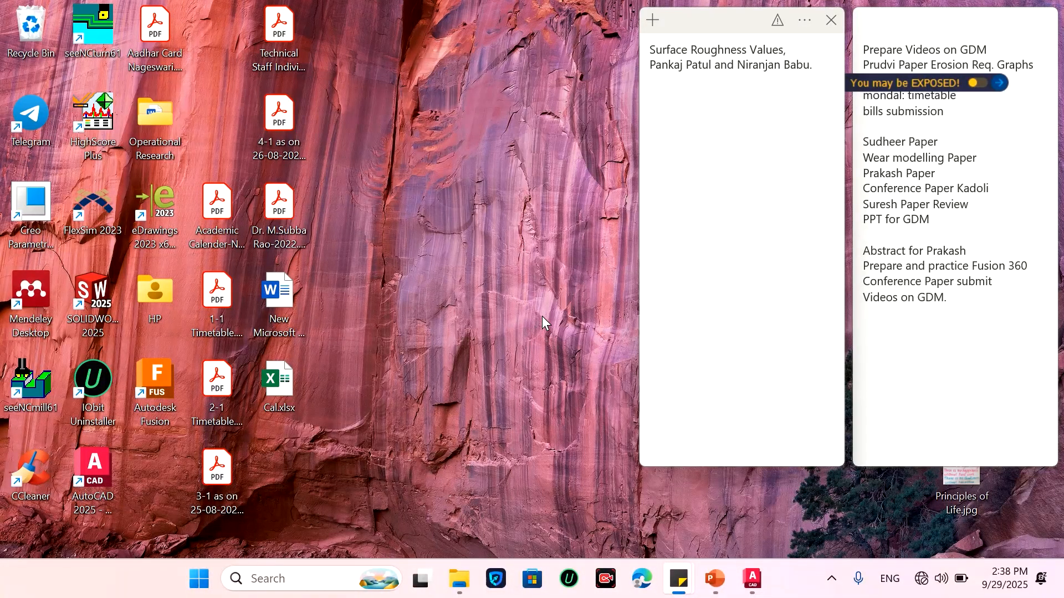
Open File Explorer, browse the Documents folder for the template drawing, and minimize the window
mouse_move(458, 591)
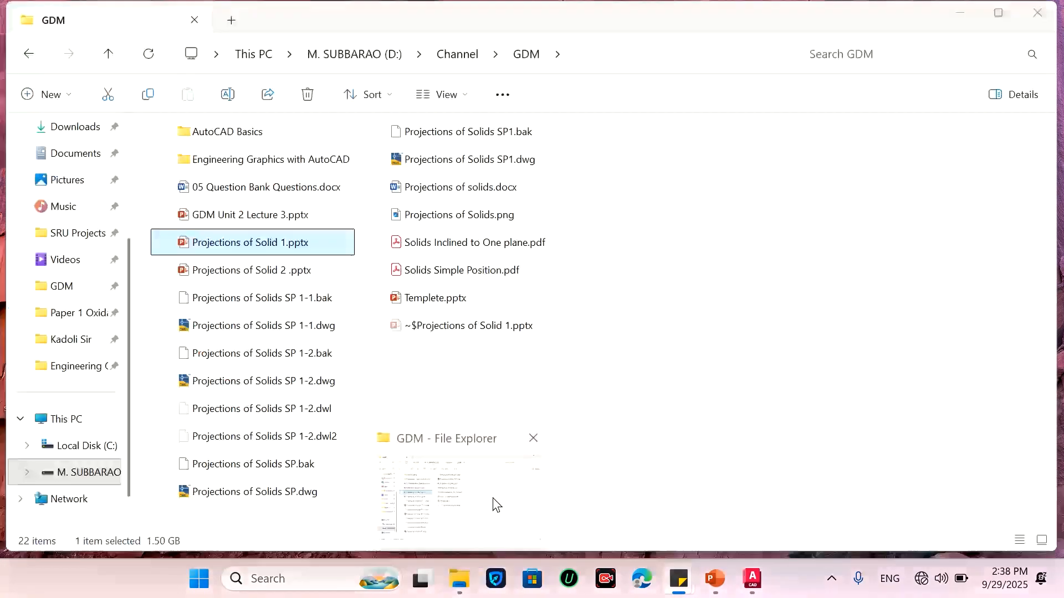
left_click(494, 504)
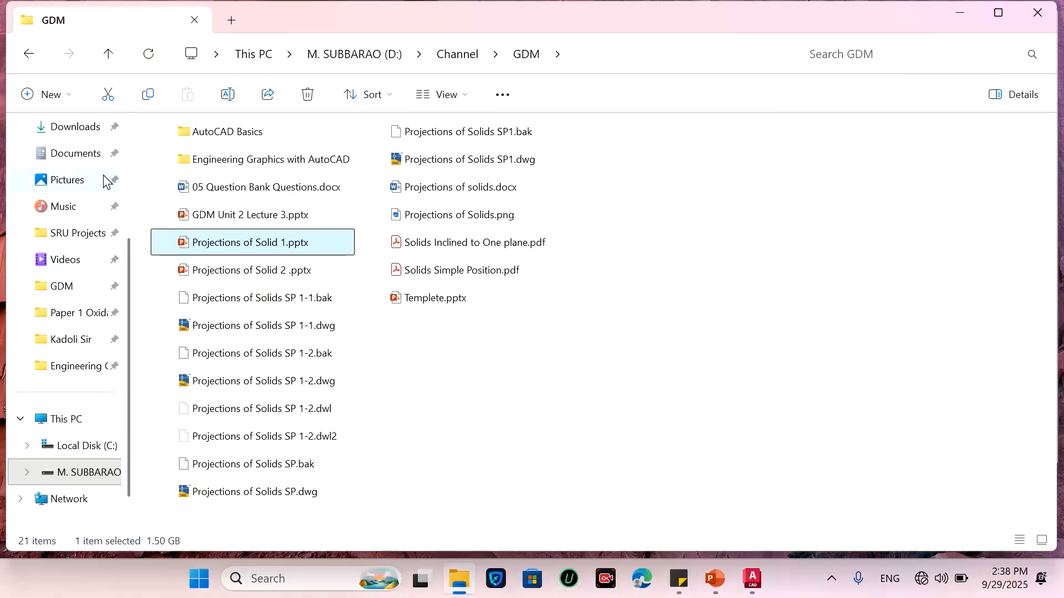
left_click(78, 159)
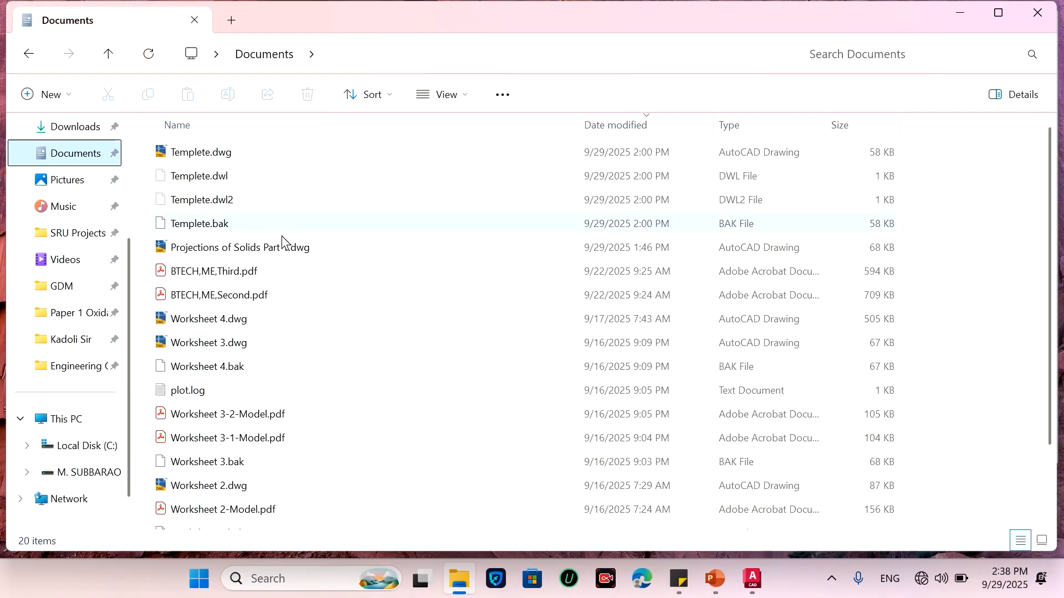
scroll(284, 249, "down", 1)
scroll(263, 427, "up", 1)
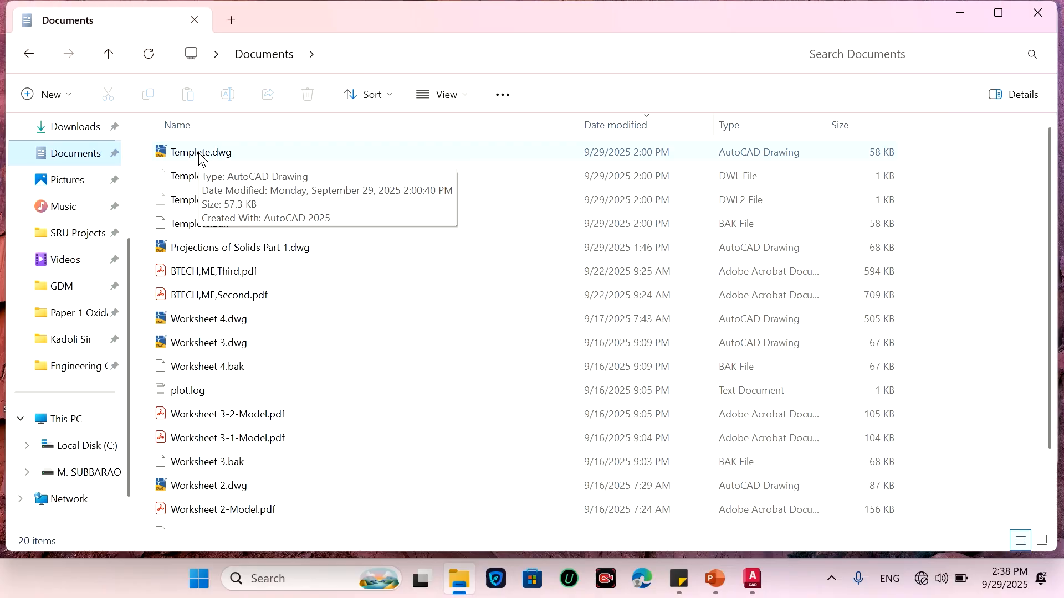
left_click(963, 13)
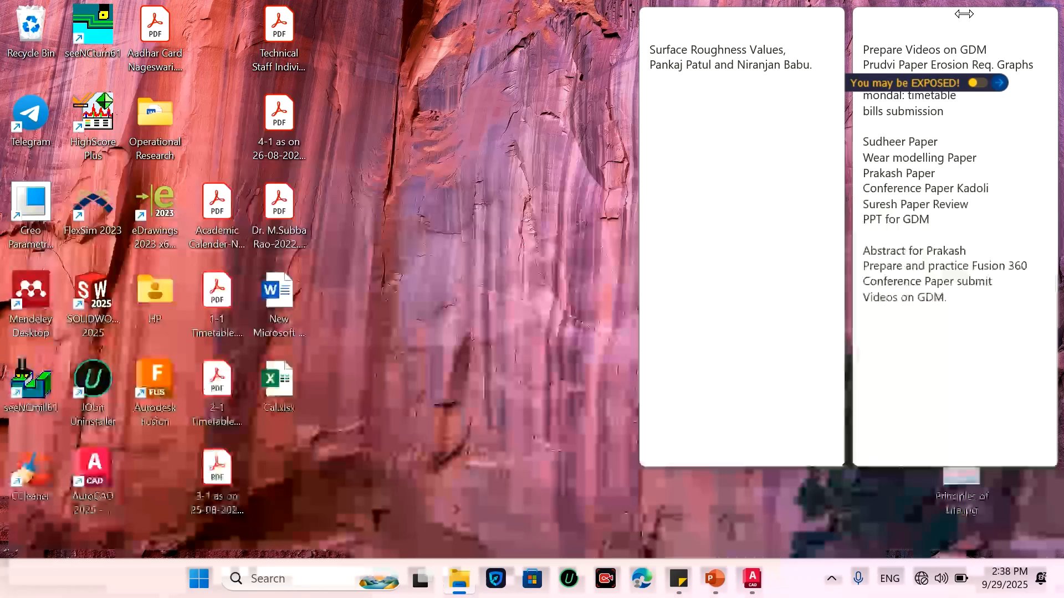
Switch to the Templete.dwg drawing and examine the title block and its dimension chain
mouse_move(755, 586)
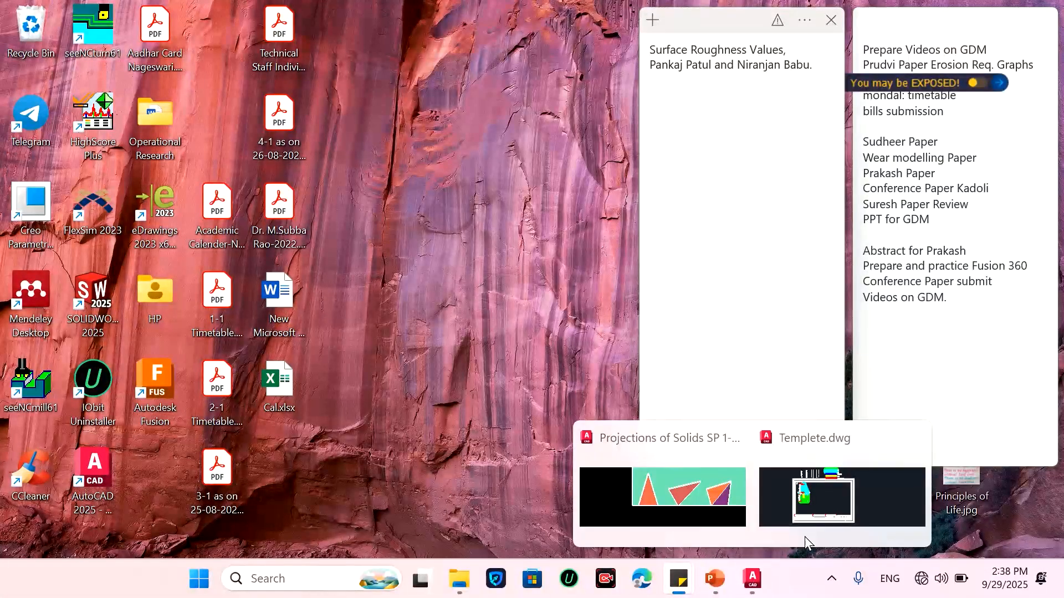
left_click(859, 484)
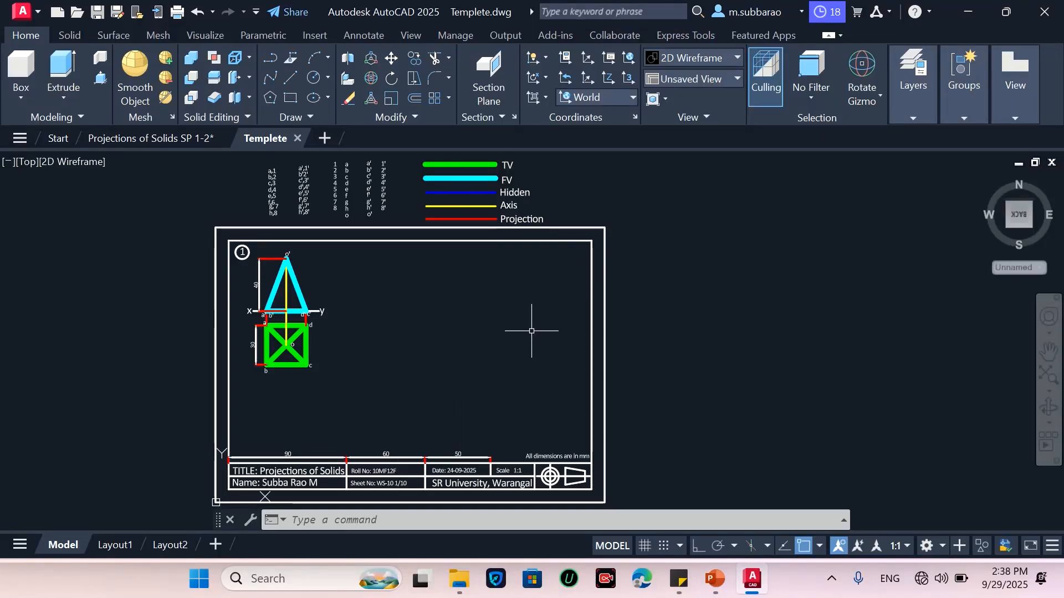
scroll(554, 310, "down", 2)
scroll(438, 338, "up", 5)
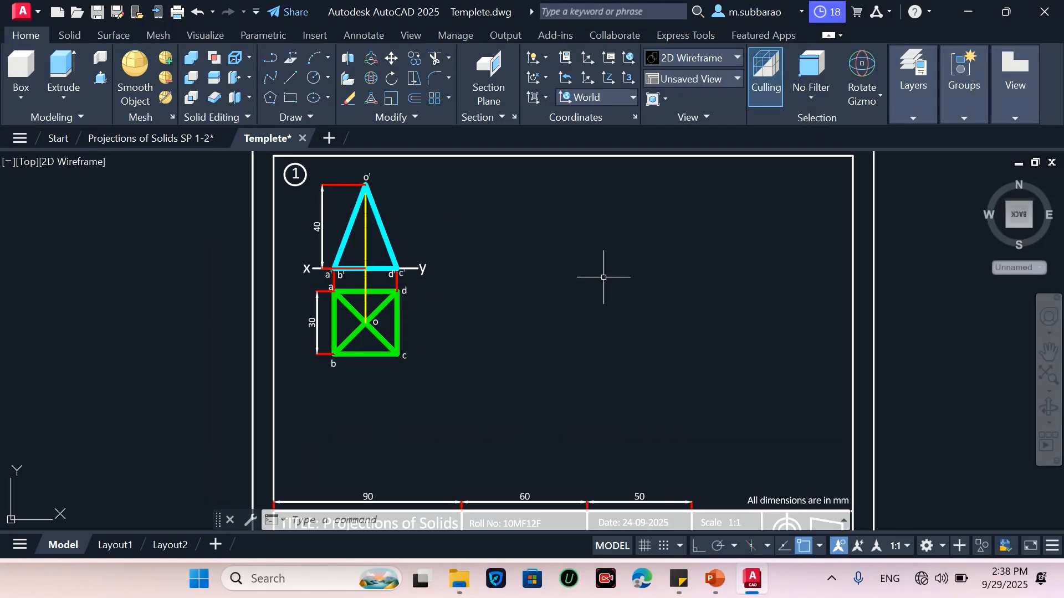
scroll(507, 253, "down", 2)
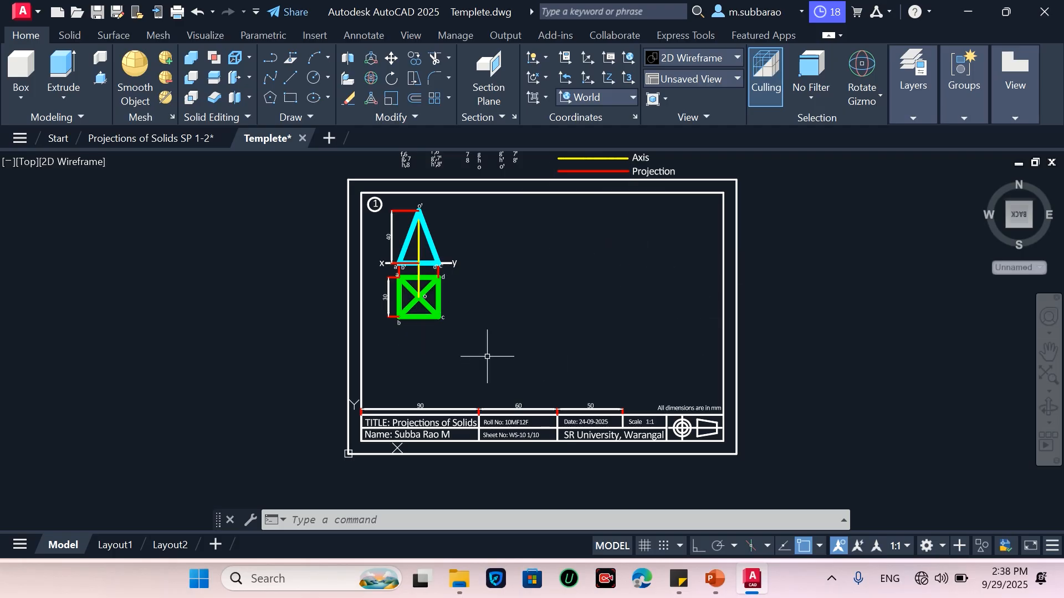
scroll(701, 415, "up", 3)
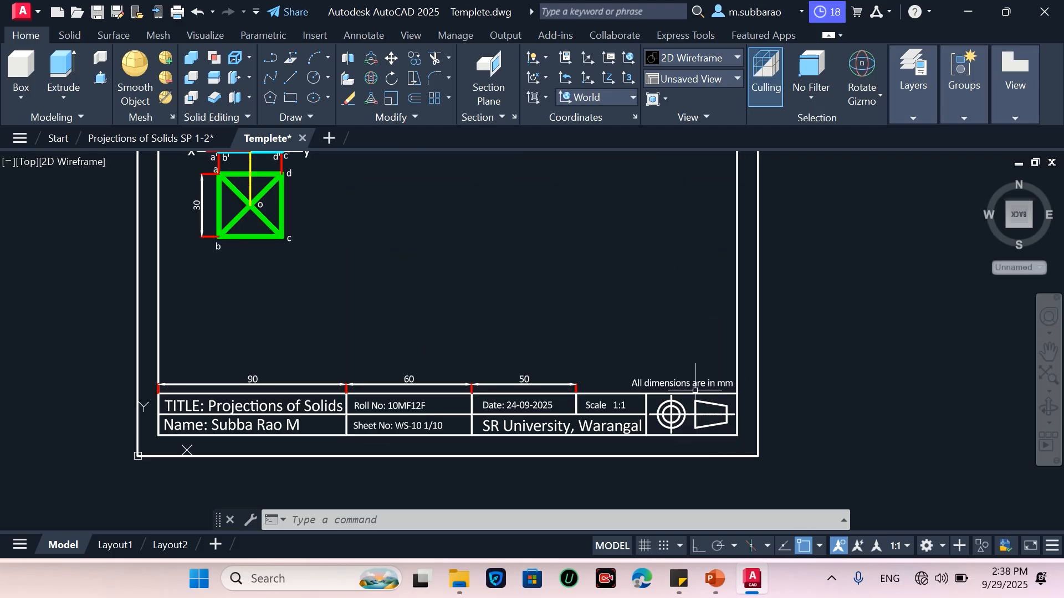
scroll(699, 377, "up", 1)
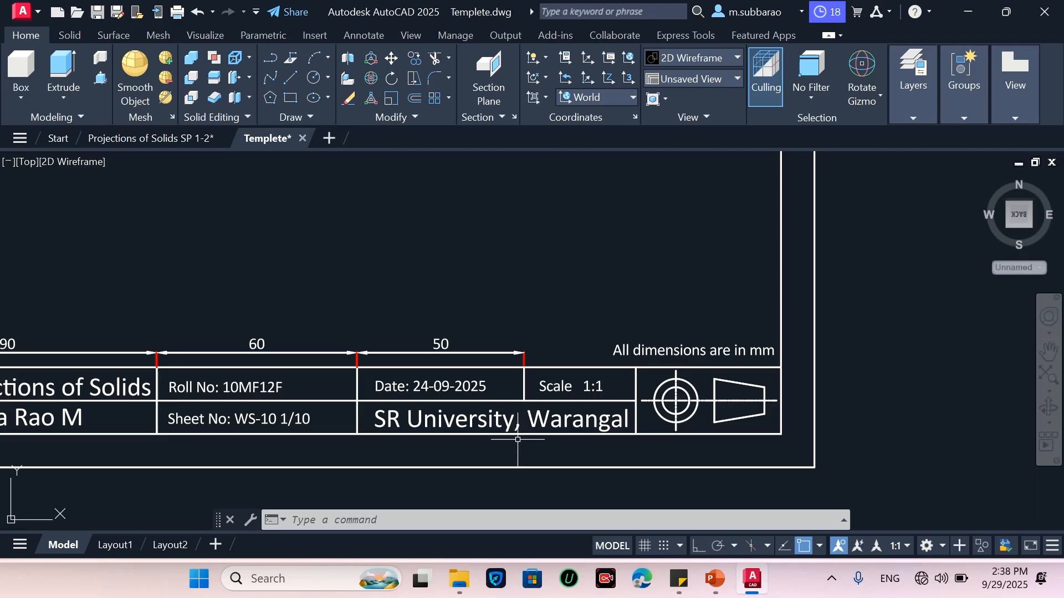
scroll(730, 398, "down", 2)
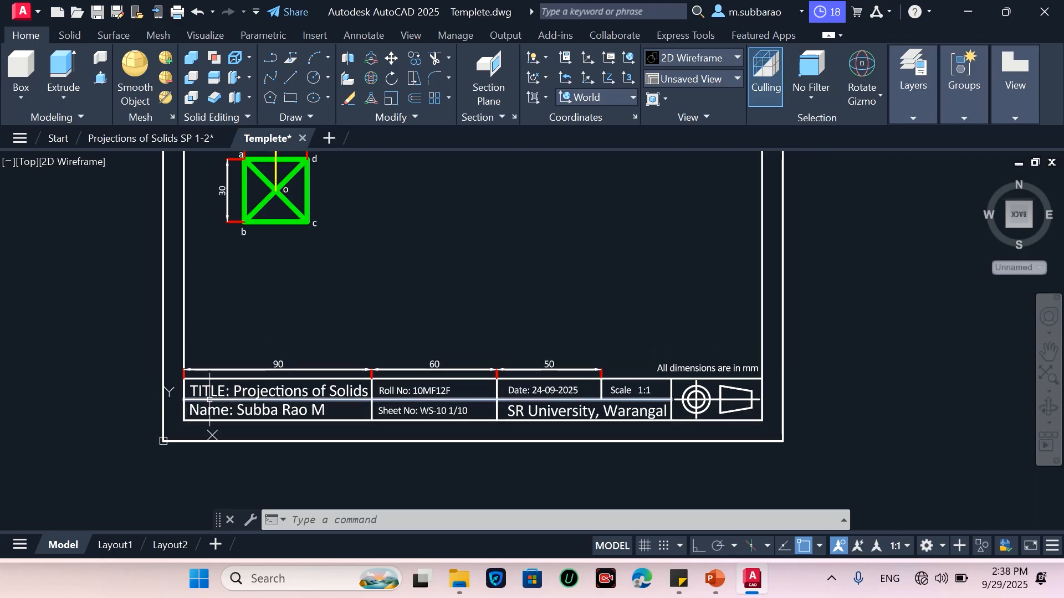
scroll(721, 409, "up", 2)
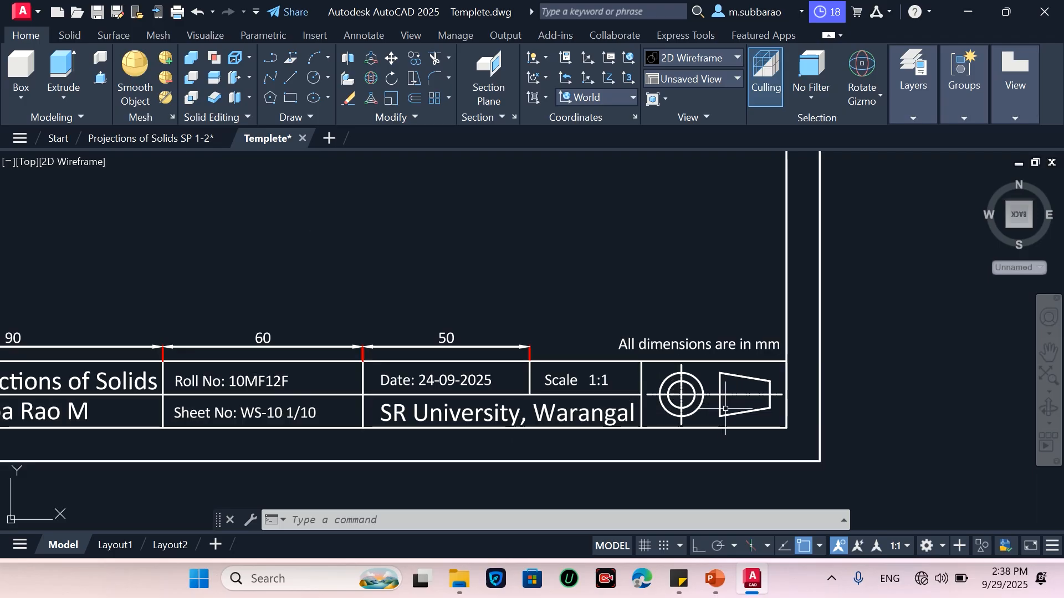
scroll(732, 403, "down", 2)
scroll(357, 398, "up", 2)
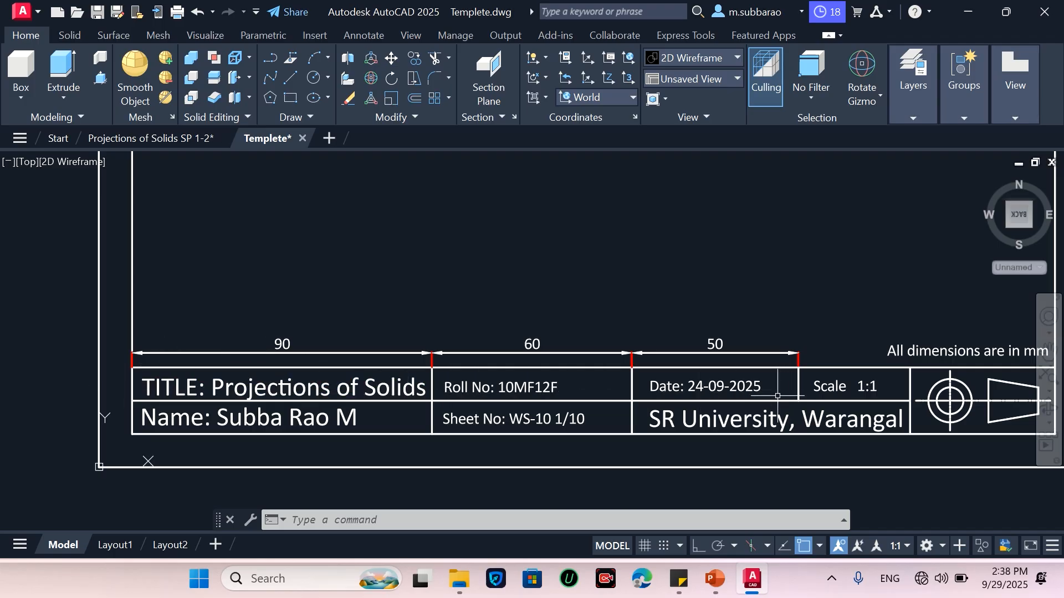
scroll(554, 394, "down", 2)
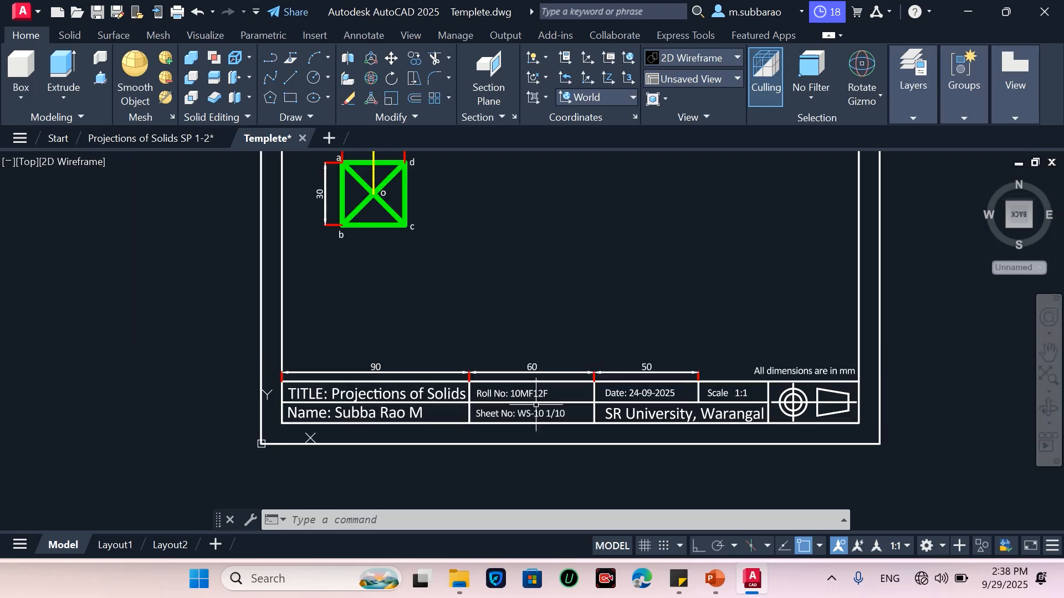
scroll(850, 433, "up", 2)
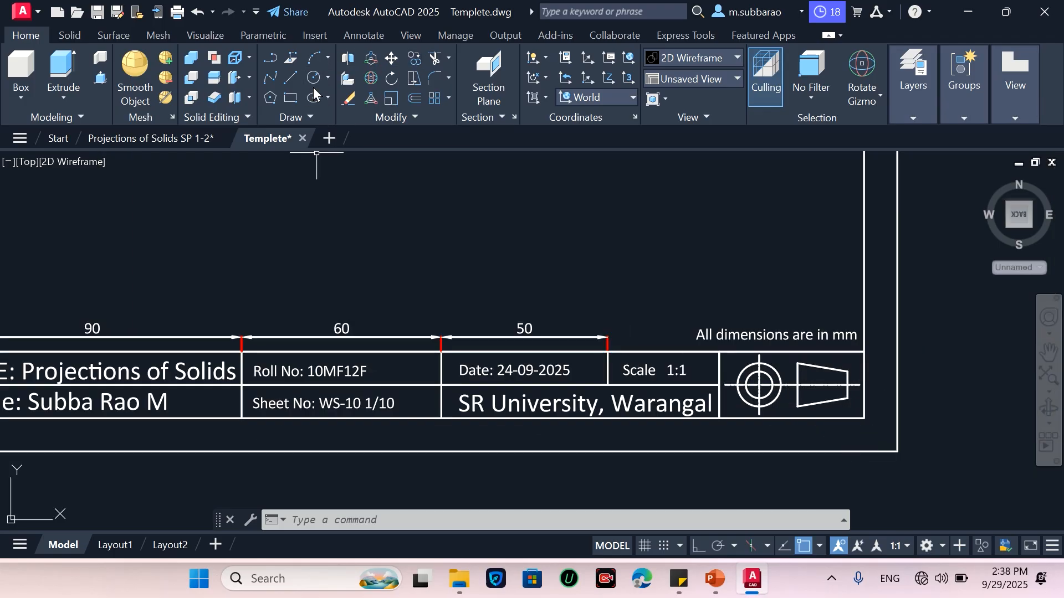
Switch to the Drafting & Annotation workspace and add a linear dimension continuing the title block chain after the 50 dimension
left_click(938, 543)
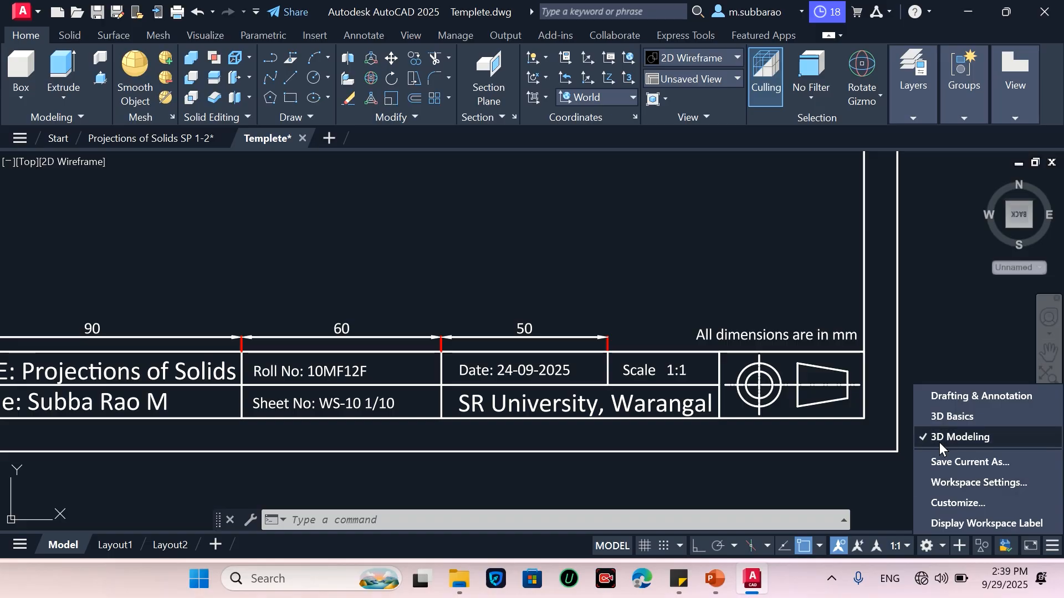
left_click(951, 394)
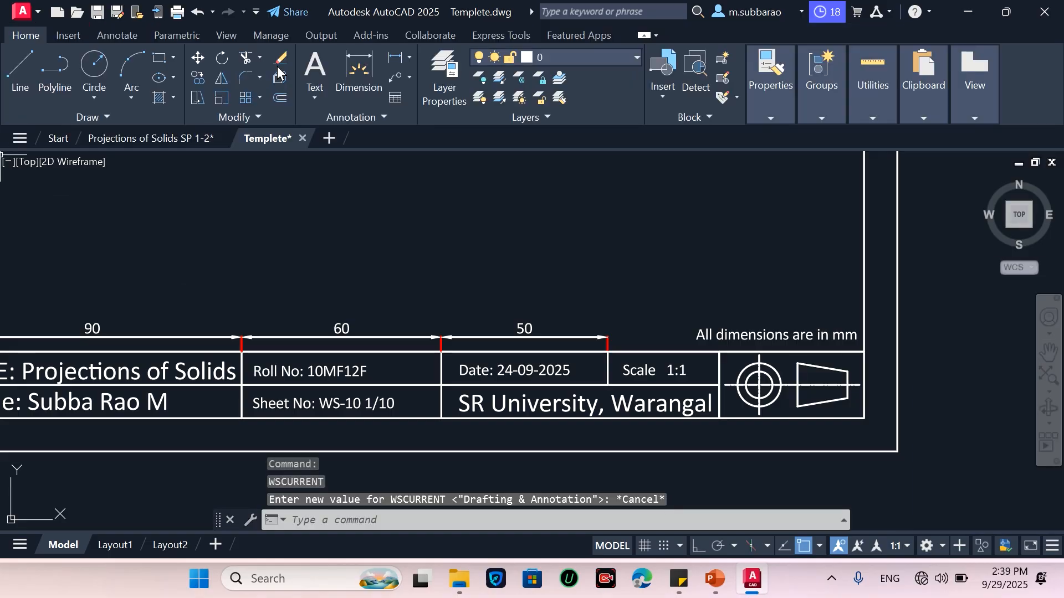
left_click(402, 58)
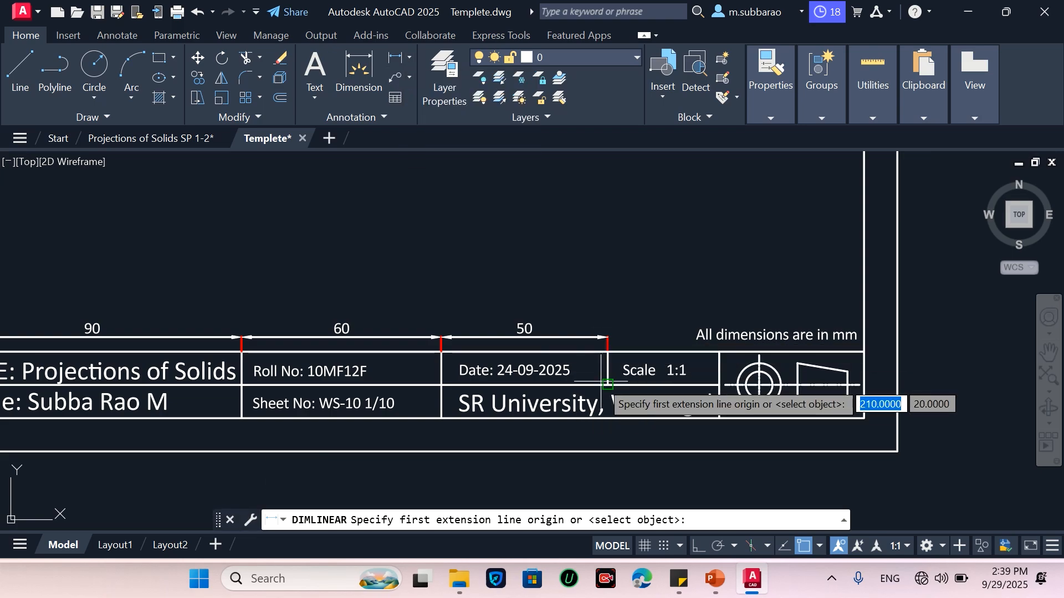
left_click(607, 351)
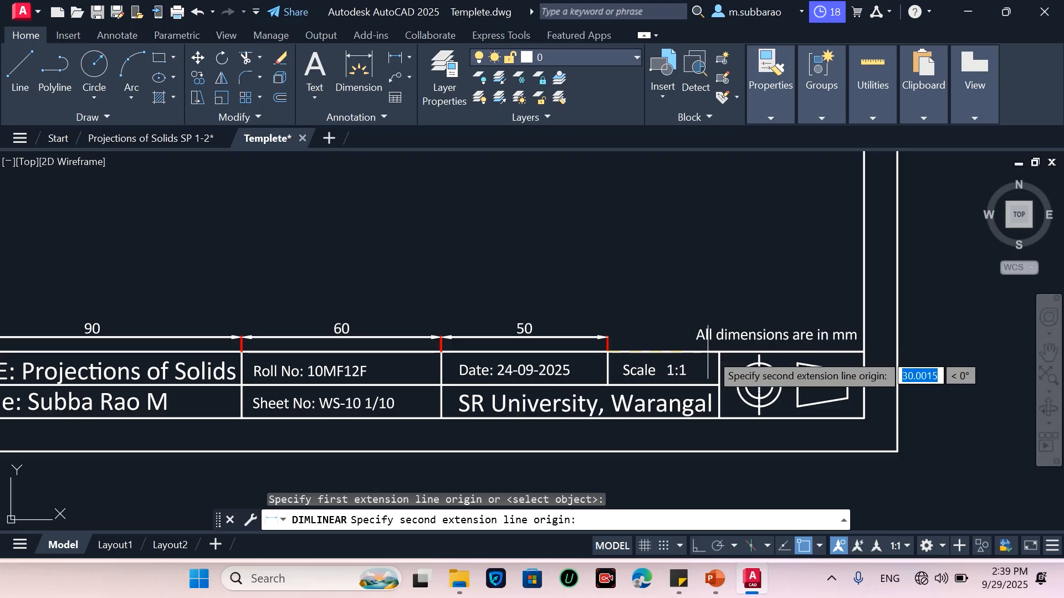
left_click(719, 352)
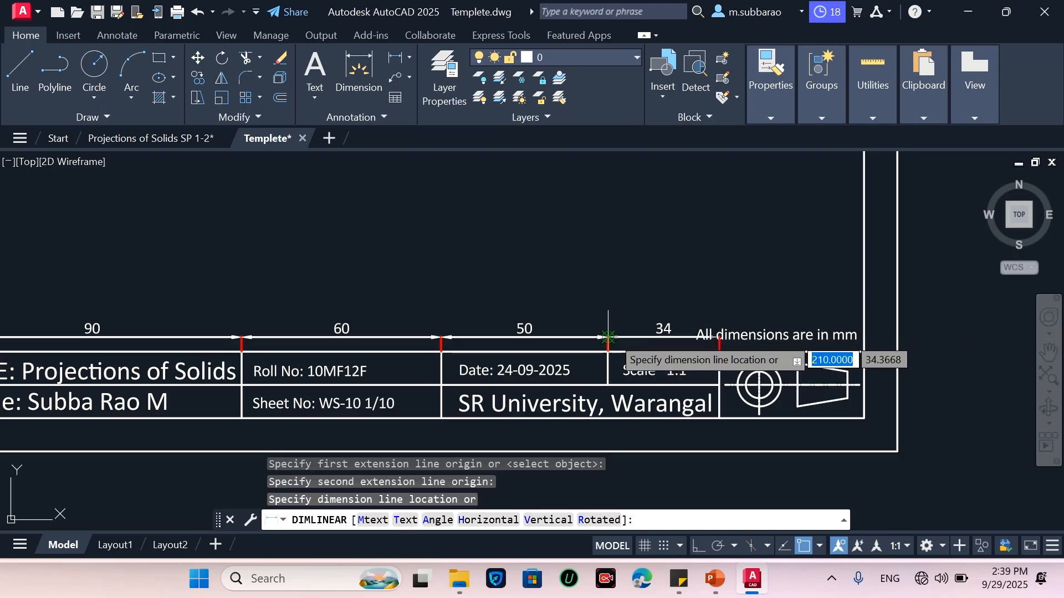
left_click(662, 337)
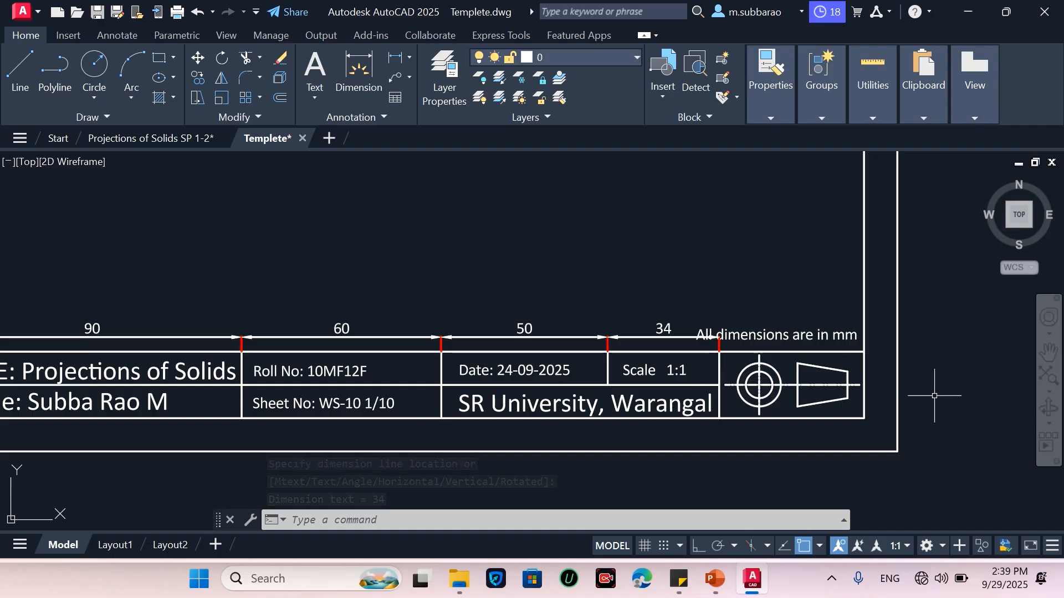
scroll(938, 392, "down", 2)
scroll(774, 394, "up", 2)
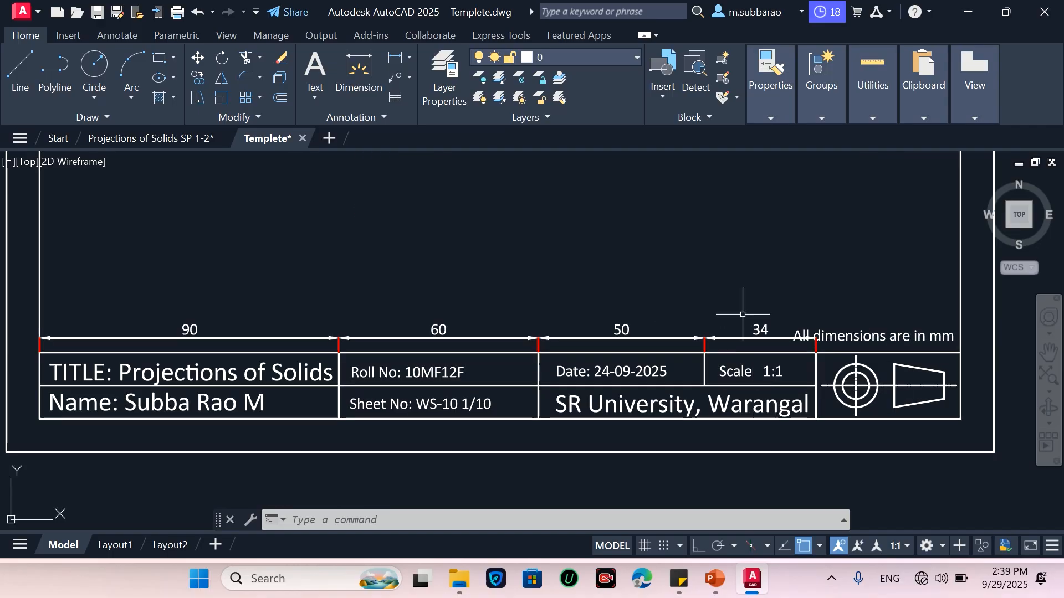
Select the whole dimension chain above the title block and delete it
left_click(763, 288)
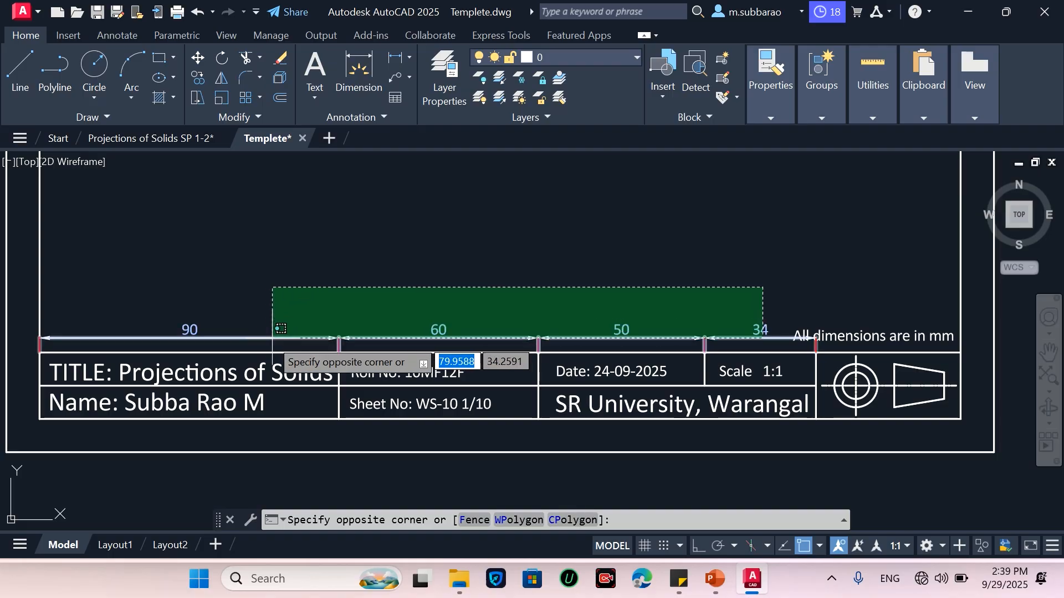
left_click(324, 358)
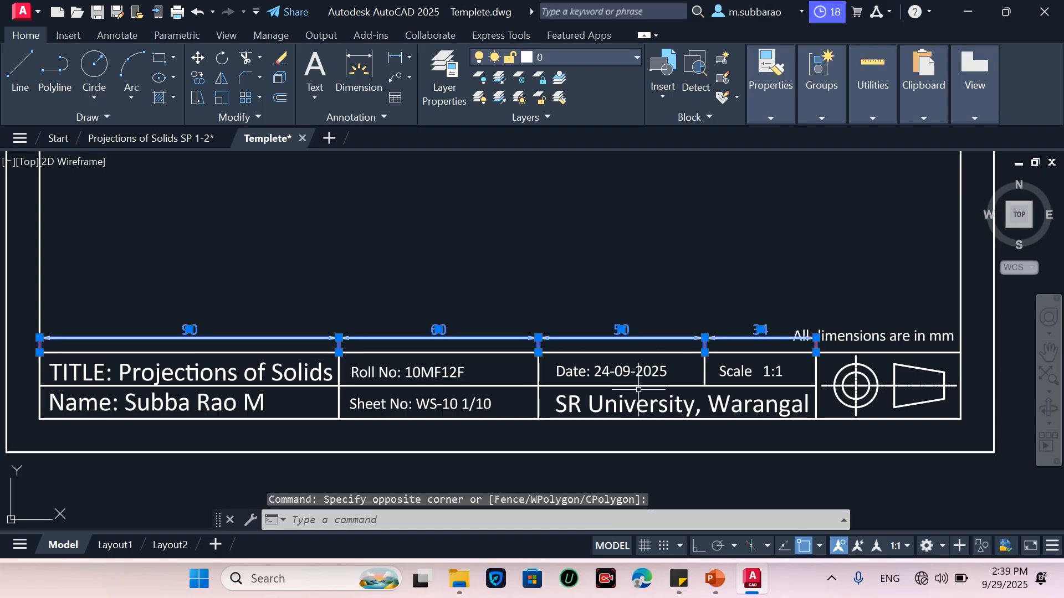
key("Delete")
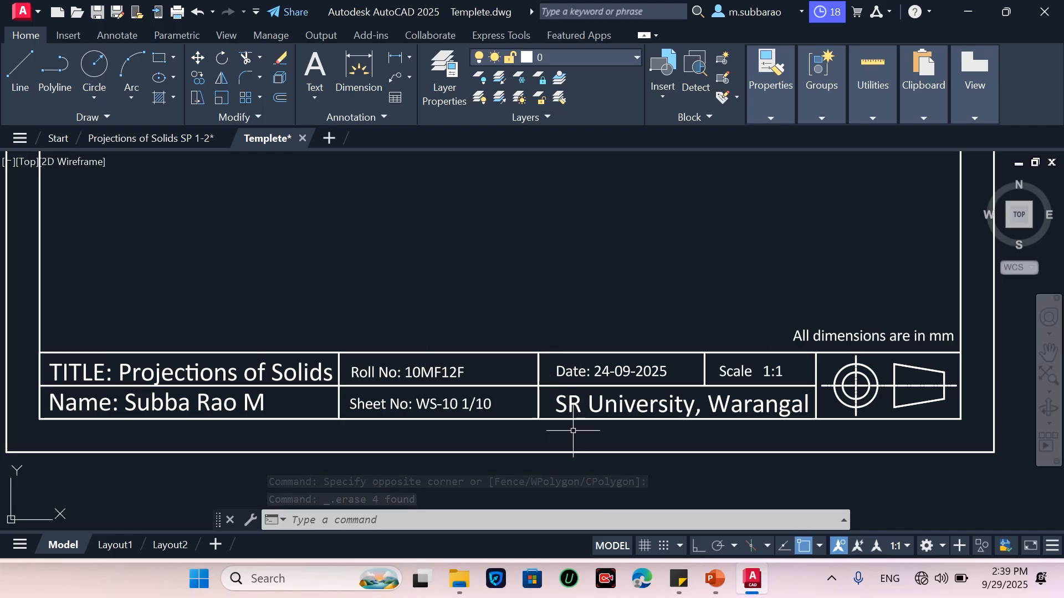
Examine the drawing sheet with the pyramid's front and top views and the line-type legend
scroll(571, 430, "down", 4)
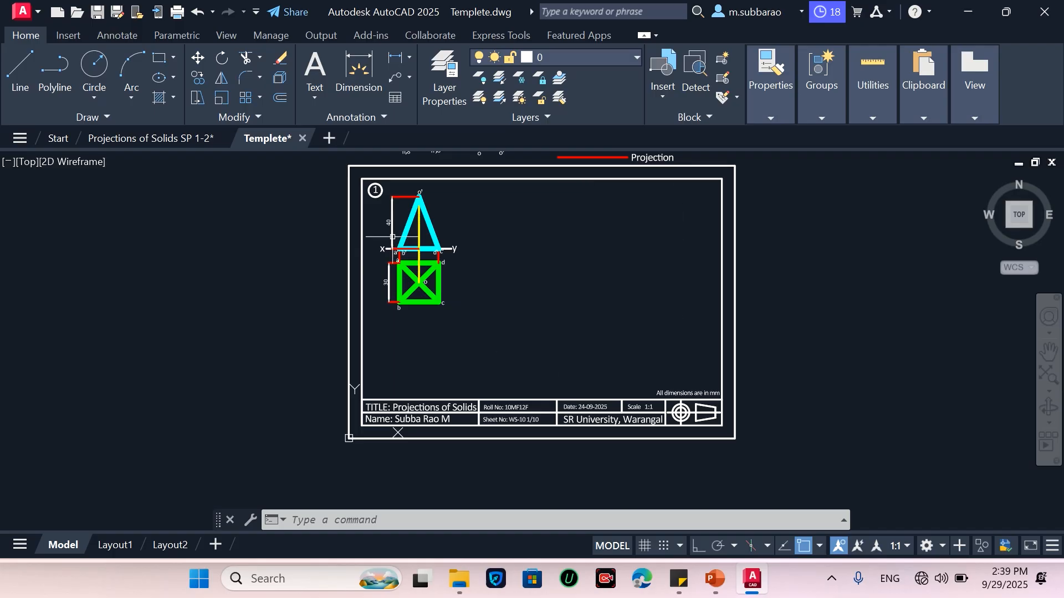
scroll(589, 369, "down", 2)
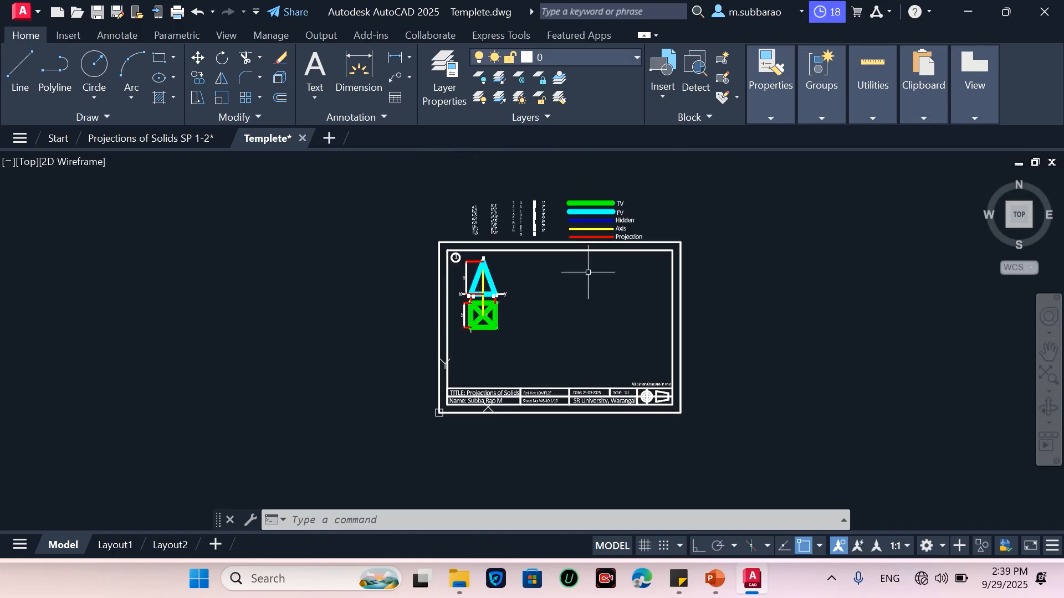
scroll(565, 178, "up", 4)
scroll(577, 381, "up", 2)
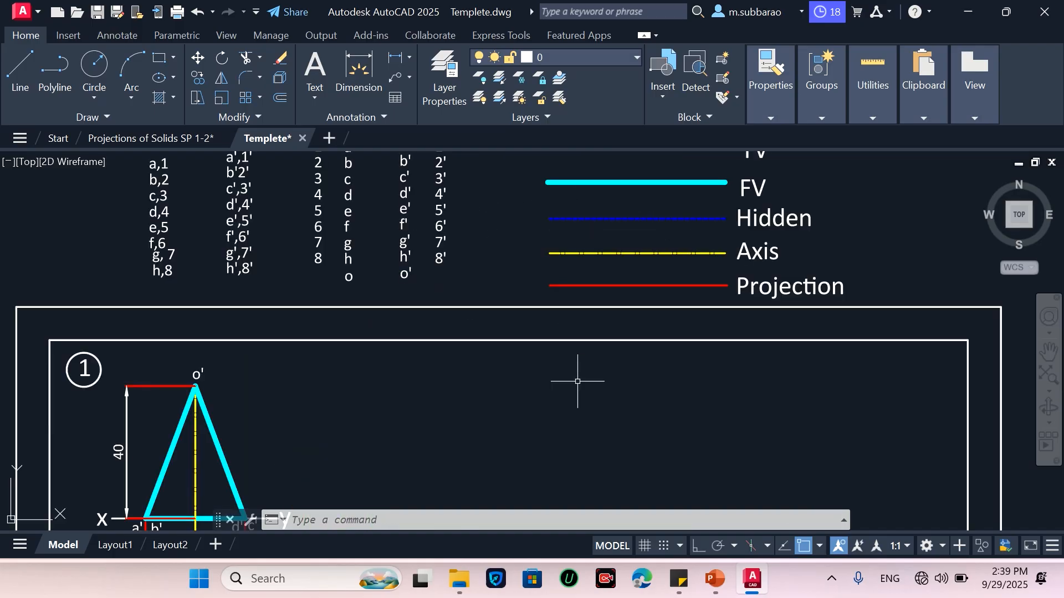
scroll(577, 375, "down", 2)
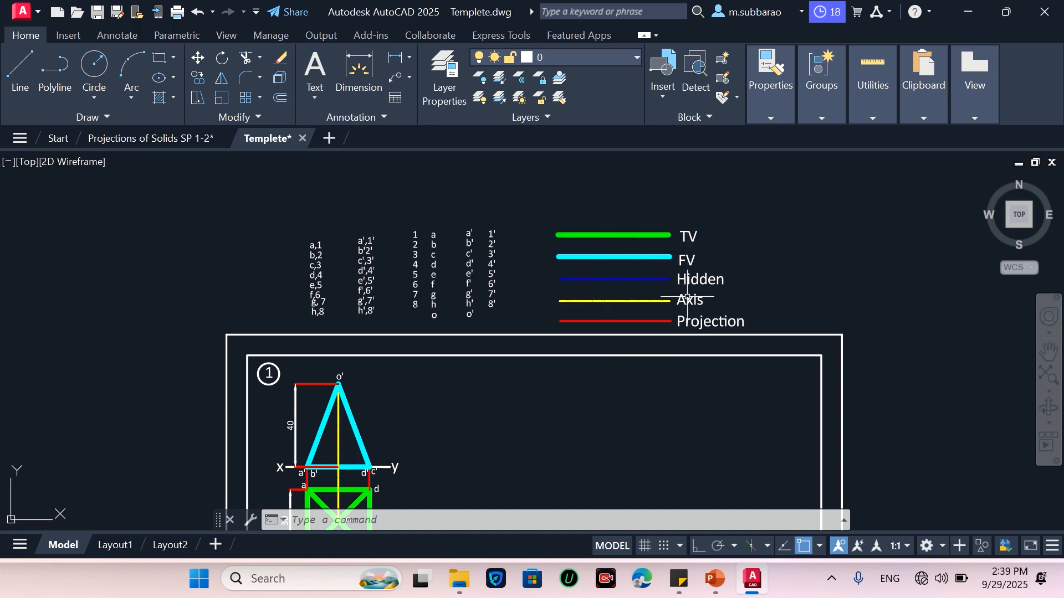
scroll(687, 297, "up", 2)
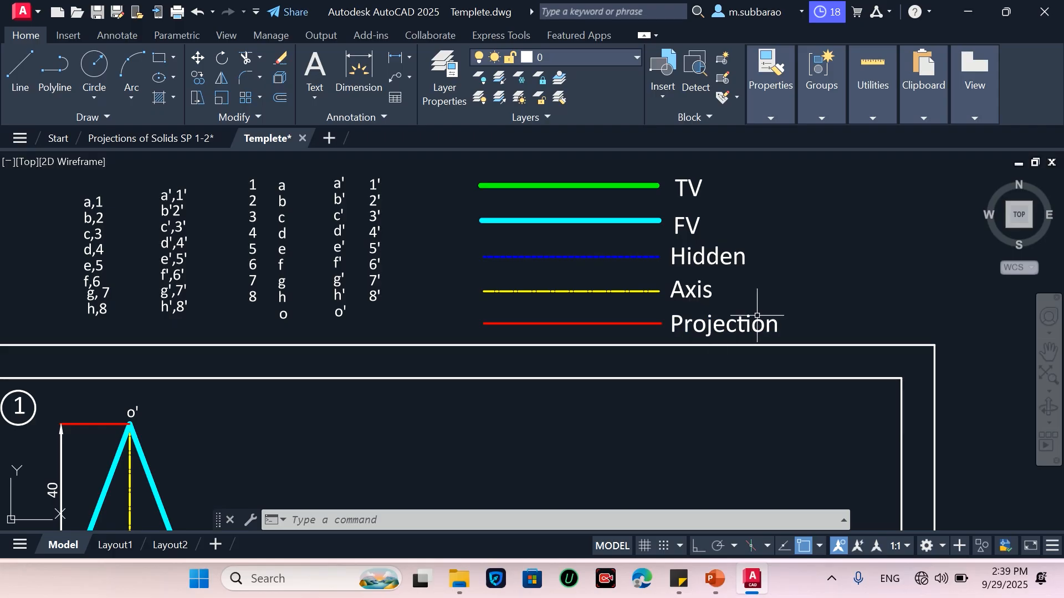
scroll(532, 274, "down", 2)
scroll(321, 257, "up", 2)
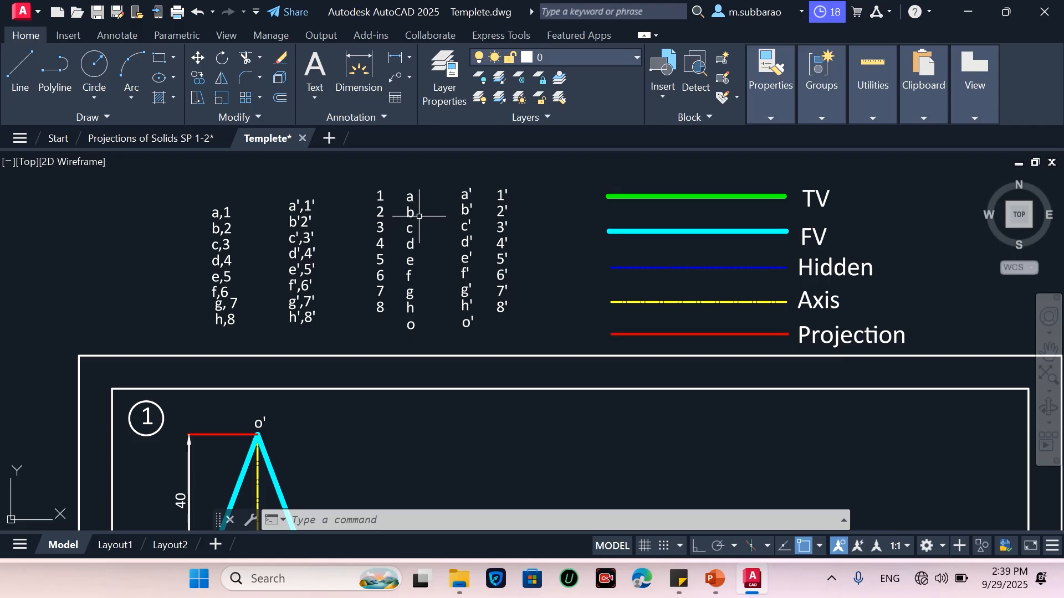
scroll(418, 211, "down", 3)
scroll(359, 321, "down", 1)
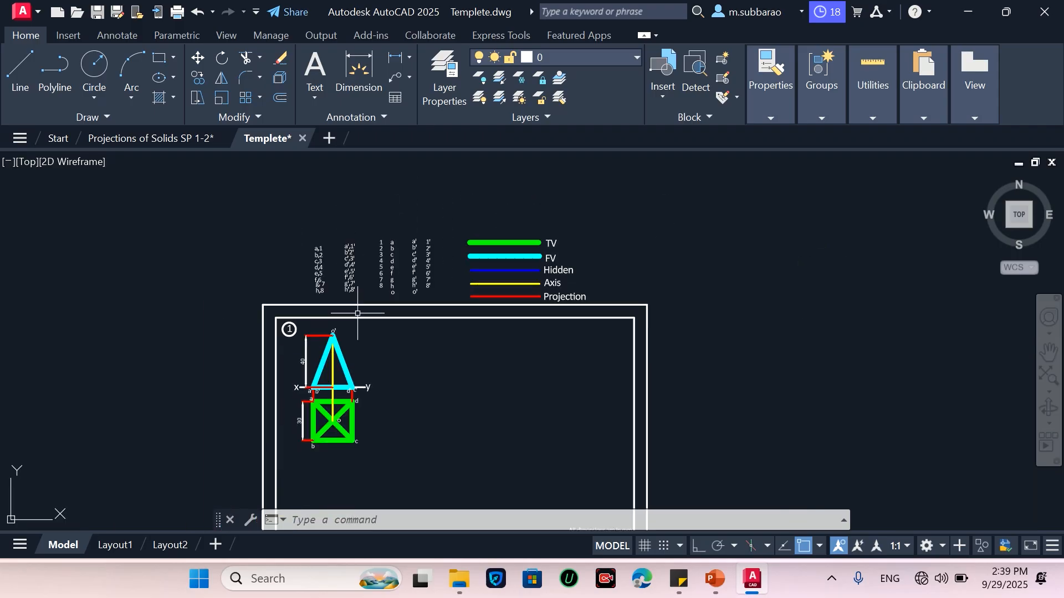
scroll(319, 409, "up", 2)
scroll(320, 304, "down", 1)
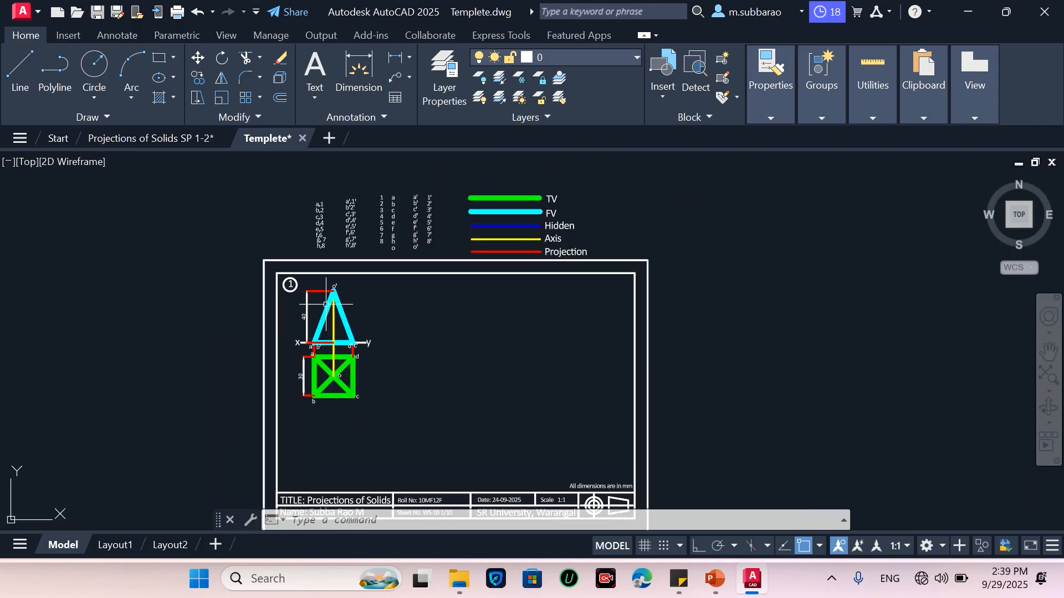
scroll(325, 423, "up", 1)
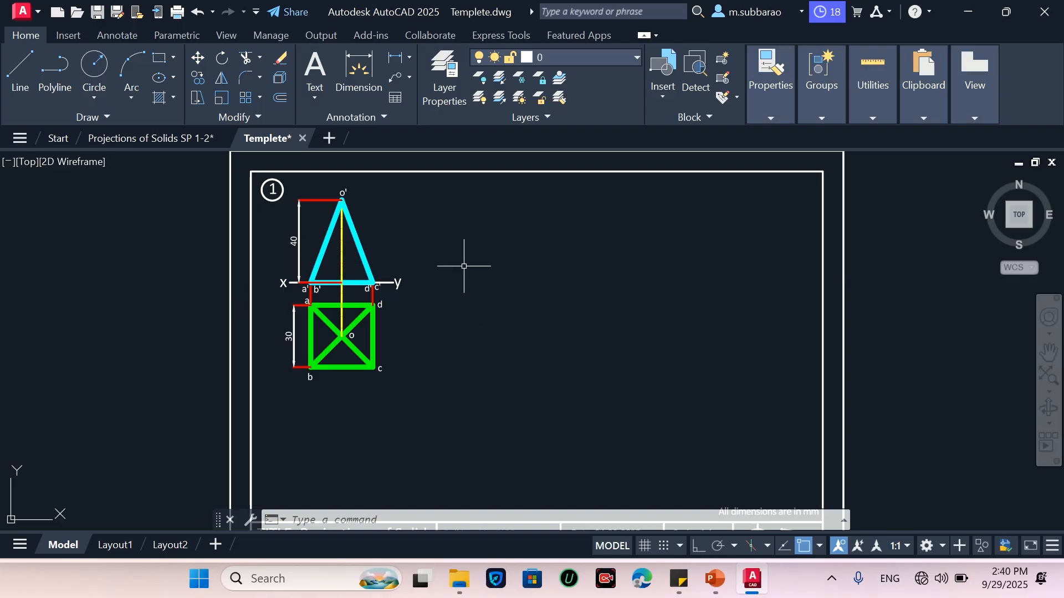
Move the pyramid's front and top views, with their labels and dimensions, lower and to the right on the sheet
type("m")
key("Return")
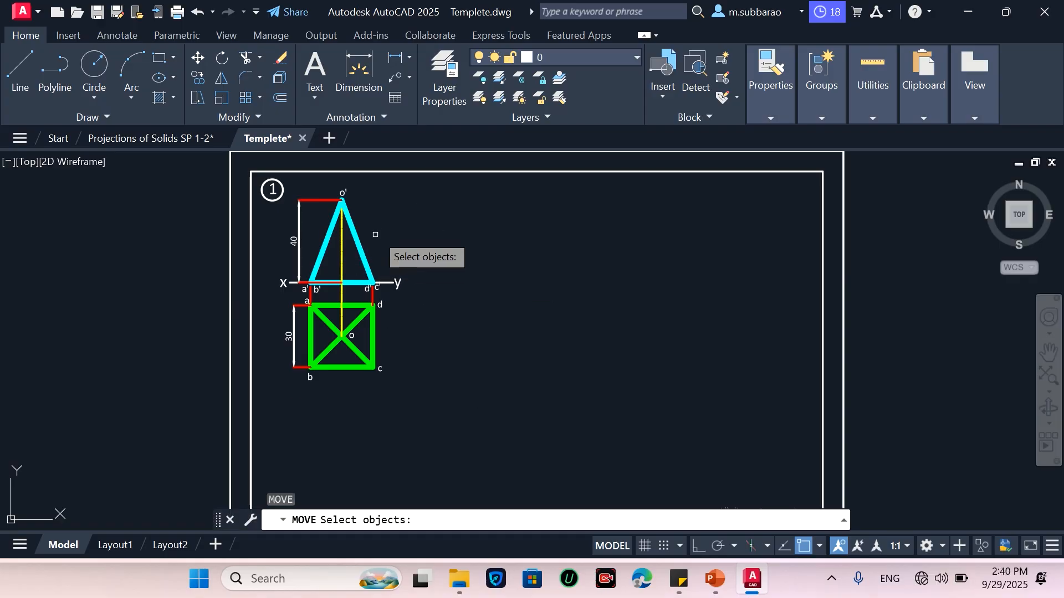
left_click(475, 186)
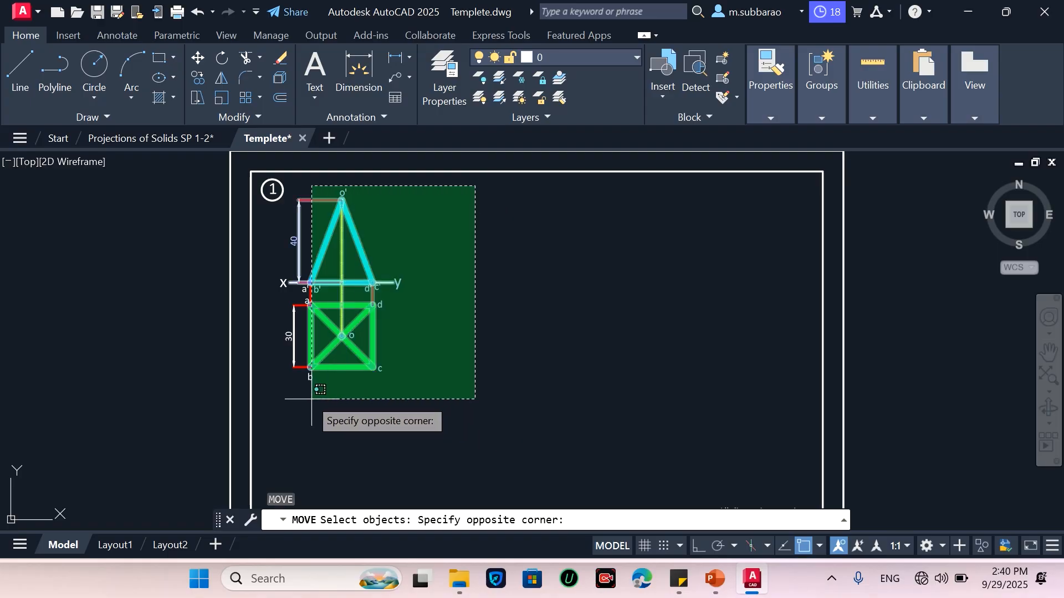
left_click(290, 389)
left_click(268, 261)
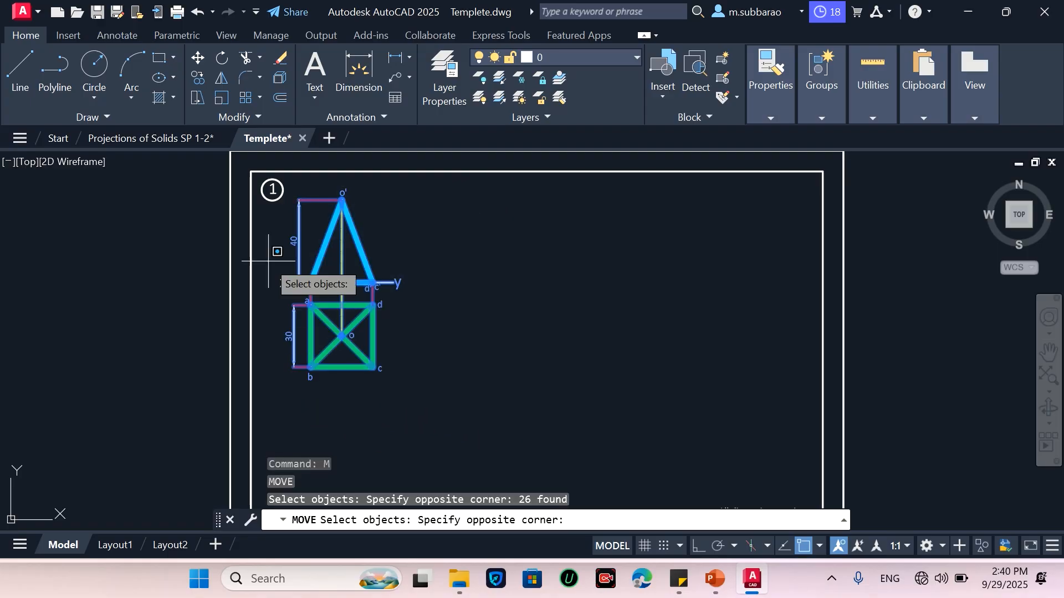
left_click(402, 312)
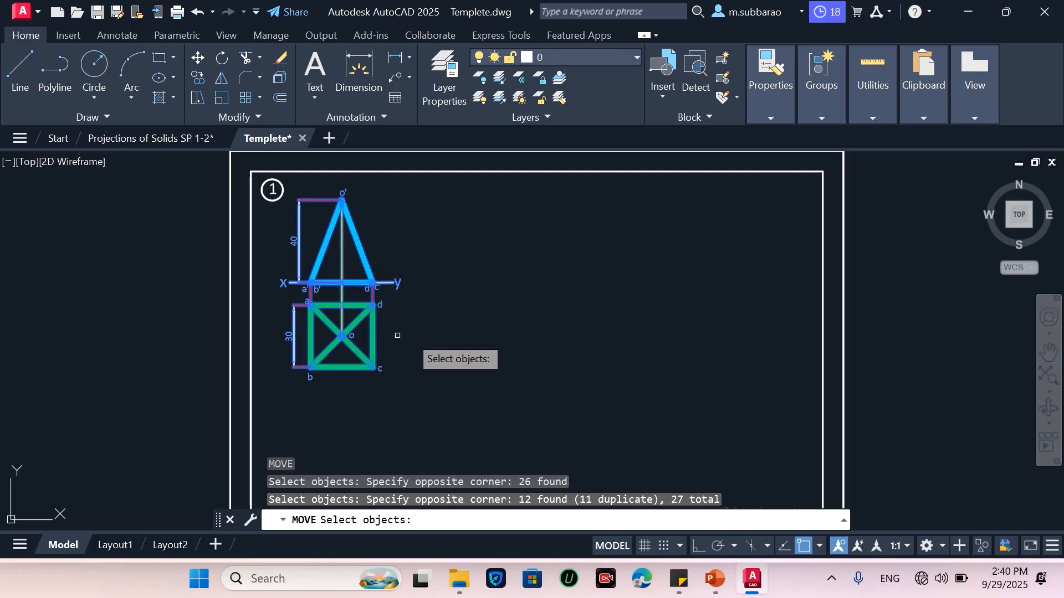
key("Return")
left_click(432, 327)
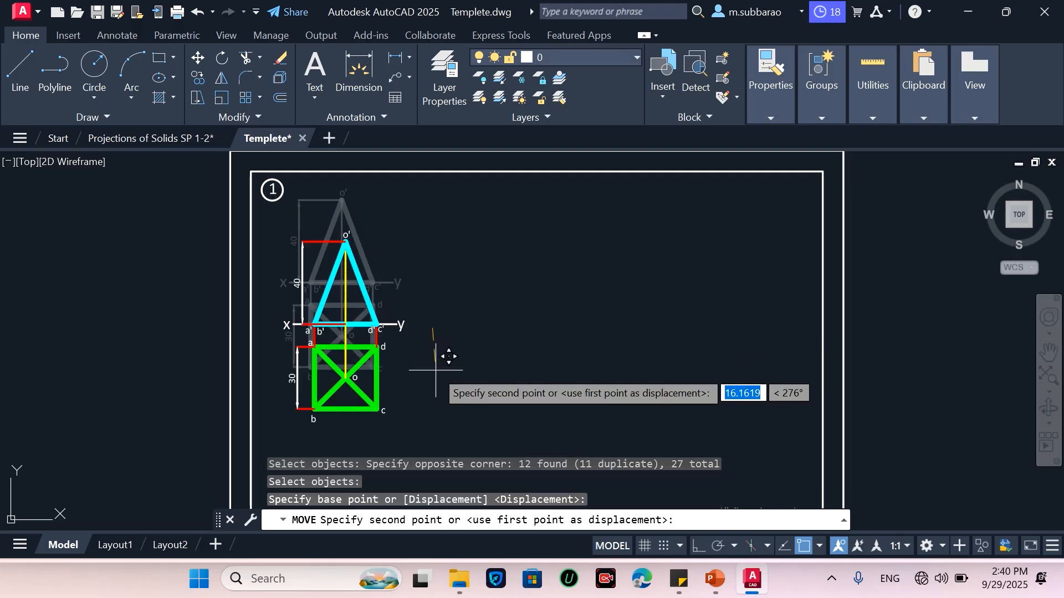
left_click(454, 398)
Delete the two slanted edges of the pyramid's front view
scroll(437, 304, "down", 4)
scroll(428, 369, "up", 2)
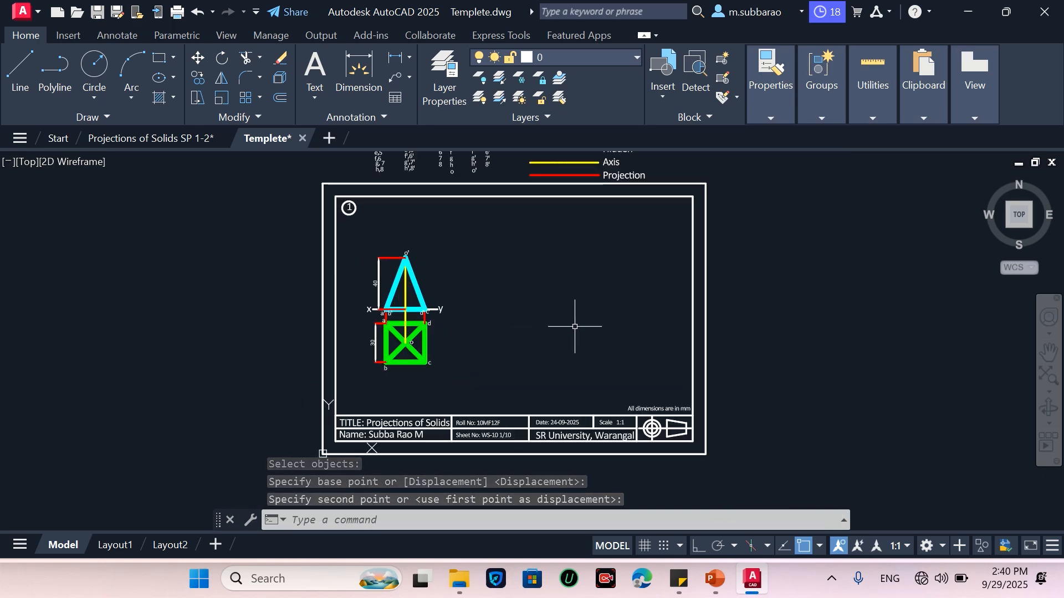
scroll(374, 309, "up", 4)
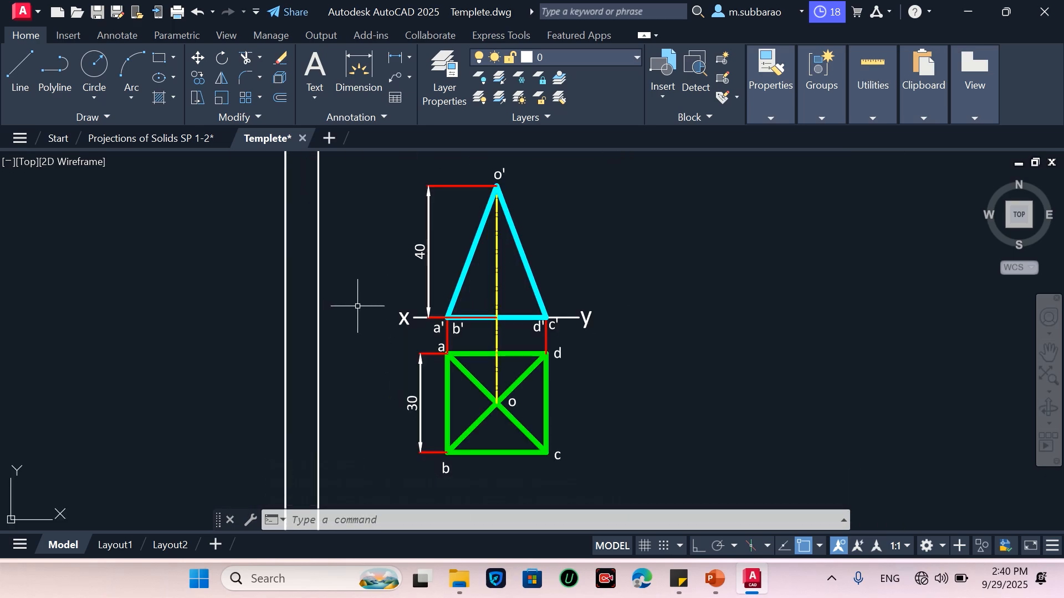
scroll(361, 297, "down", 3)
scroll(427, 424, "up", 3)
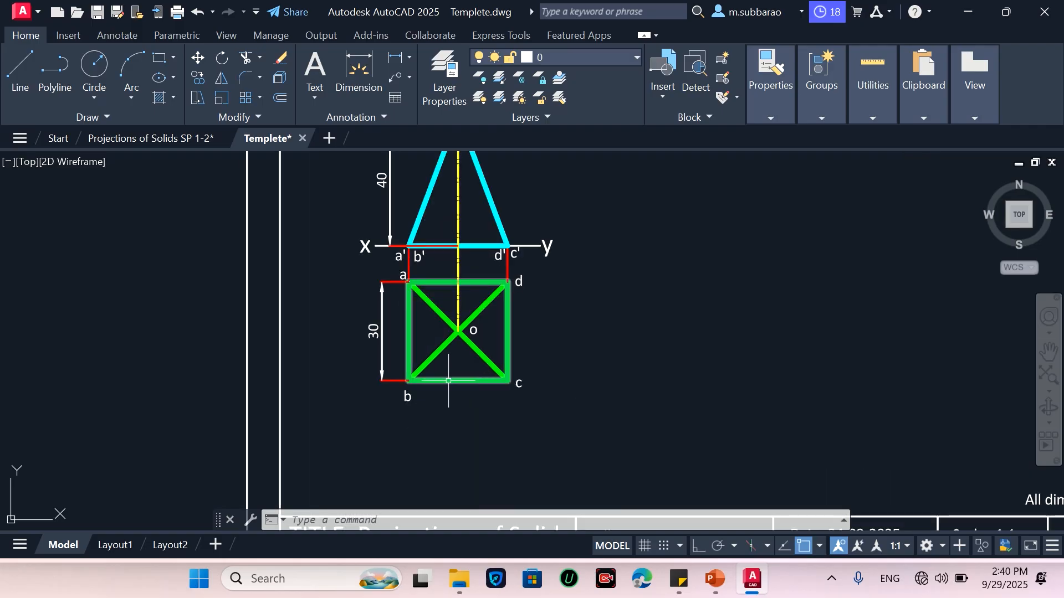
scroll(440, 494, "down", 2)
scroll(452, 333, "up", 2)
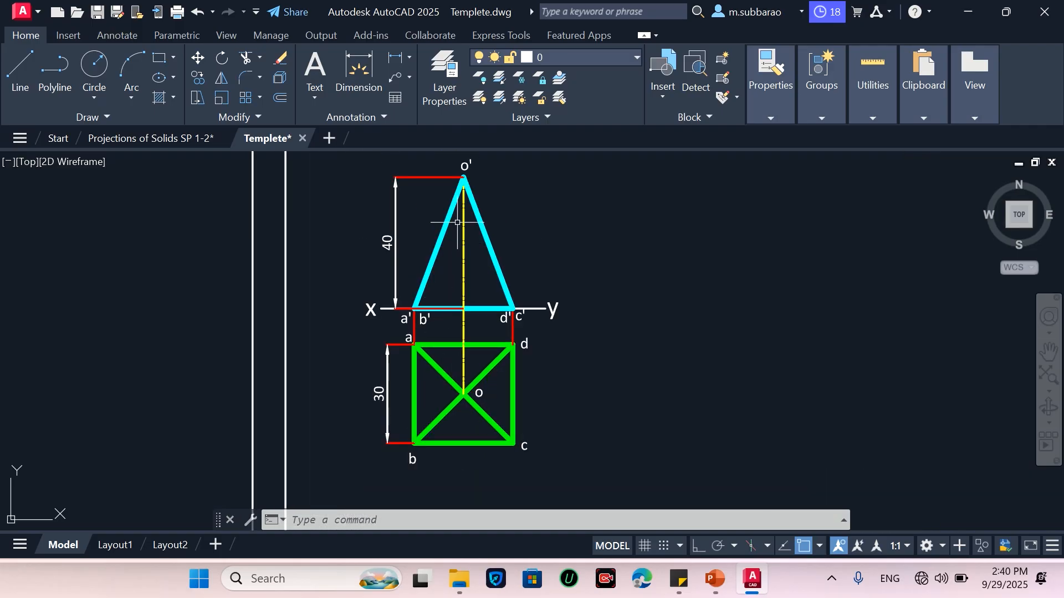
left_click(451, 203)
key("Delete")
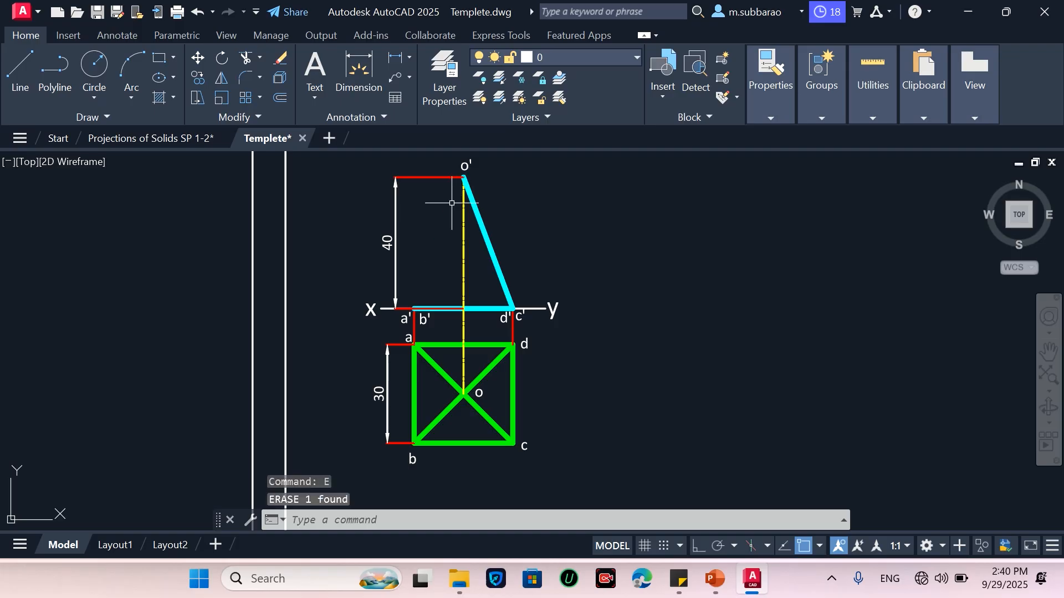
left_click(480, 216)
key("Delete")
Erase the front view's base edge and the 40 height dimension with its projection line
left_click(449, 315)
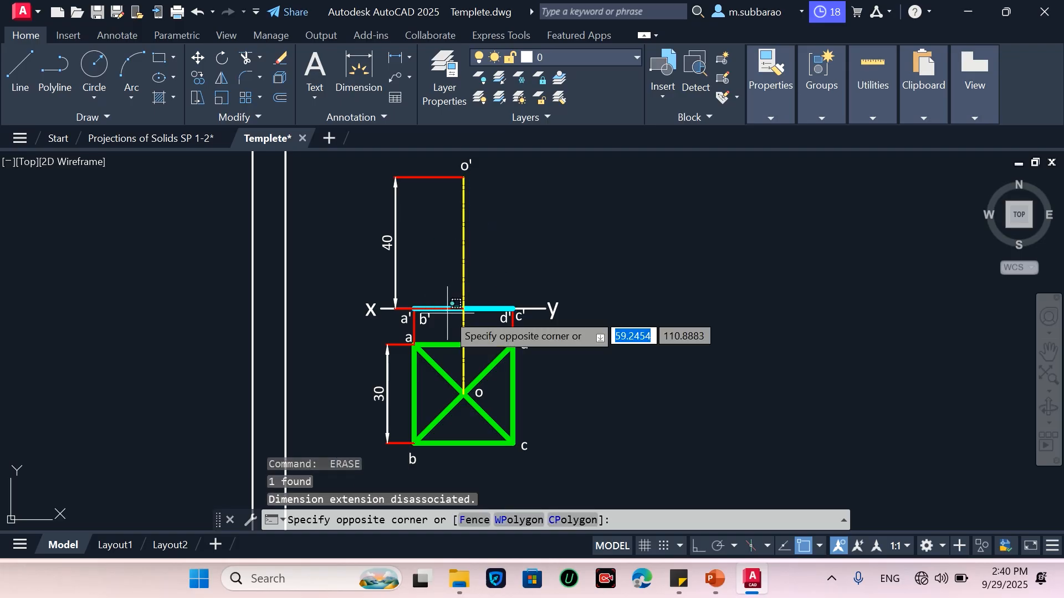
left_click(445, 303)
left_click(483, 308)
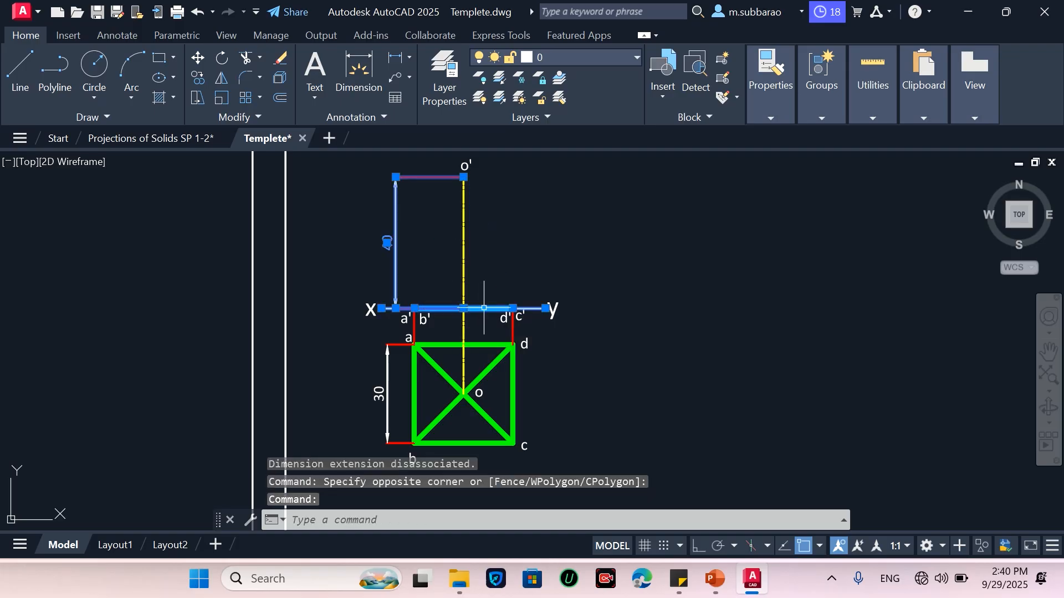
key("Escape")
left_click(485, 309)
type("E")
key("Return")
left_click(387, 242)
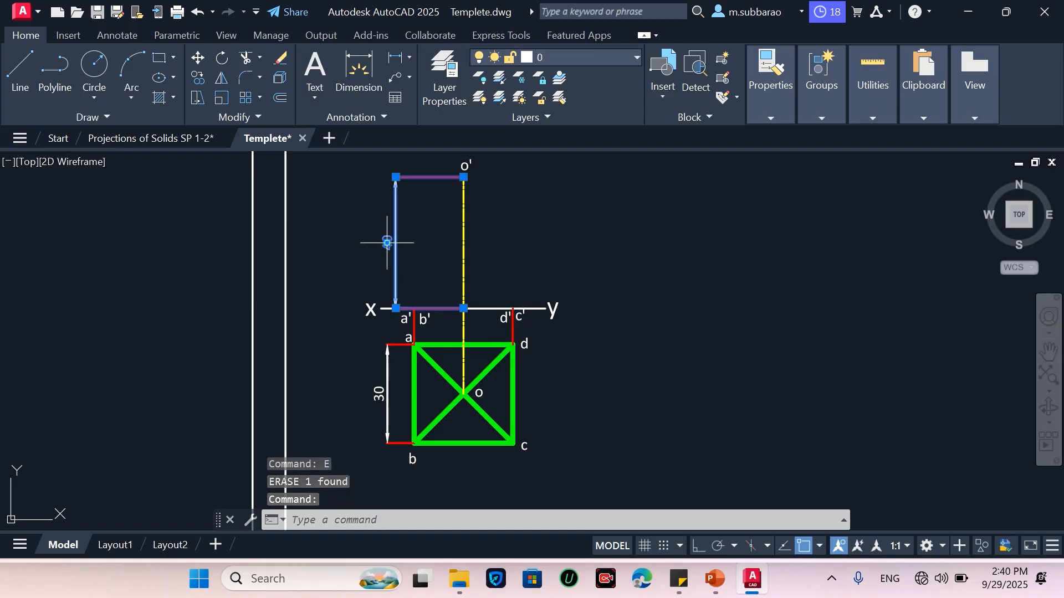
key("Delete")
left_click(427, 196)
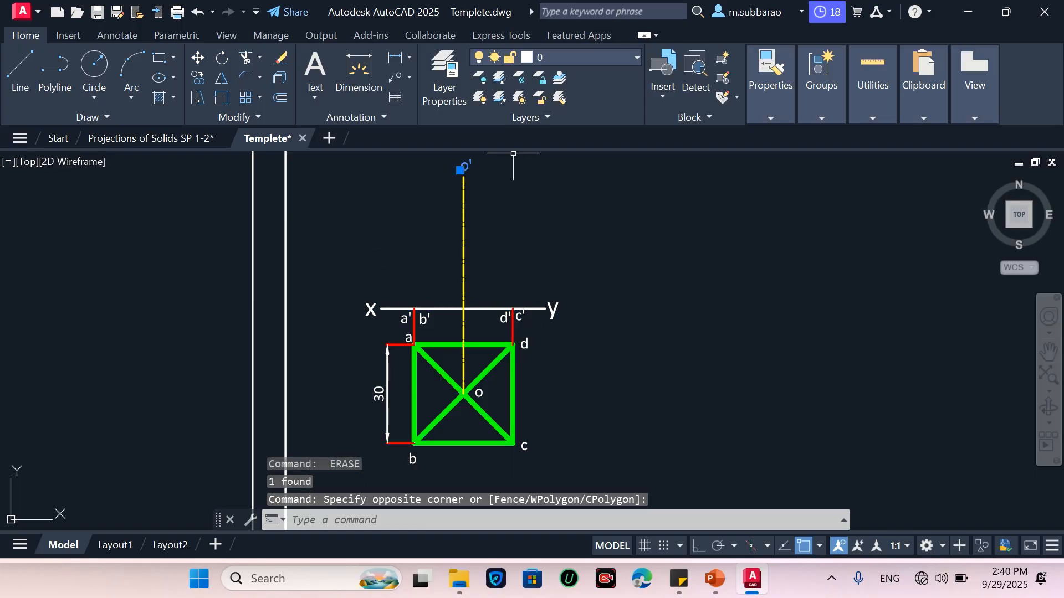
key("Escape")
Move the y label of the XY reference line far to the right, near the sheet's right border
scroll(470, 408, "up", 1)
scroll(554, 242, "down", 1)
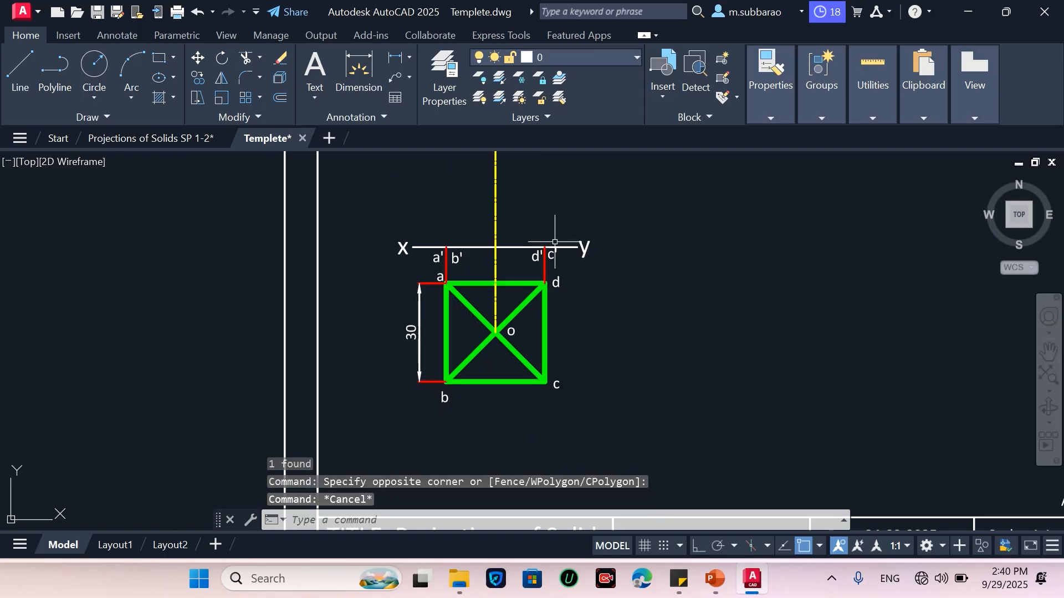
scroll(493, 373, "up", 1)
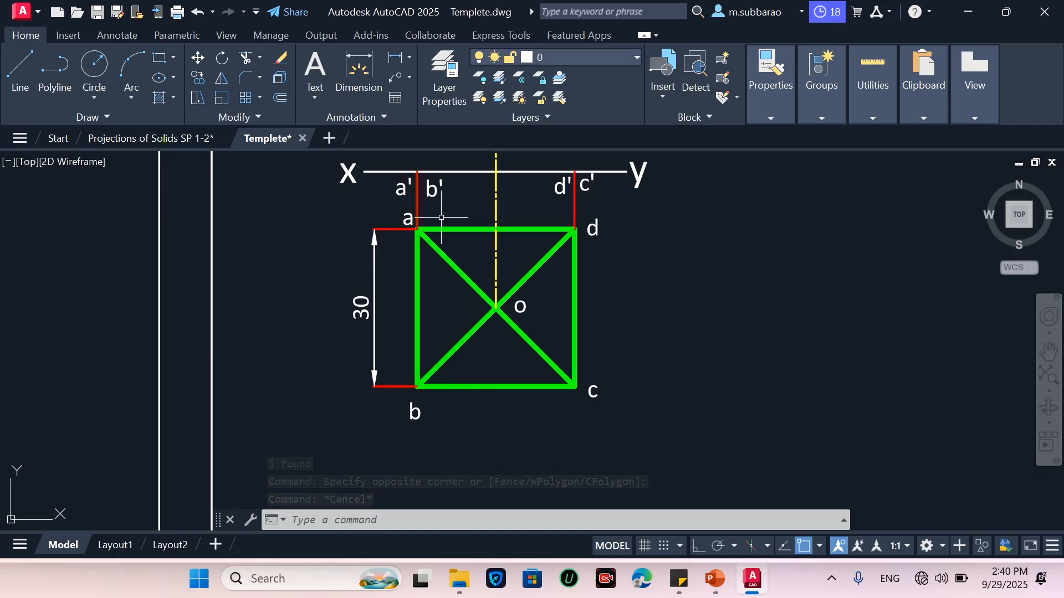
scroll(469, 436, "down", 5)
scroll(559, 408, "up", 3)
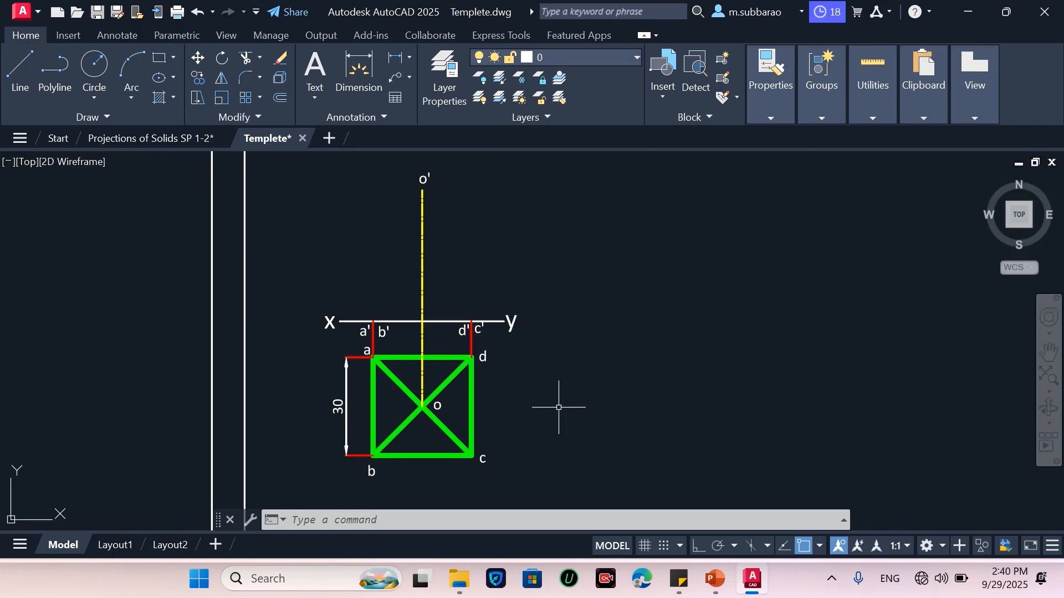
type("m")
key("Return")
left_click(488, 342)
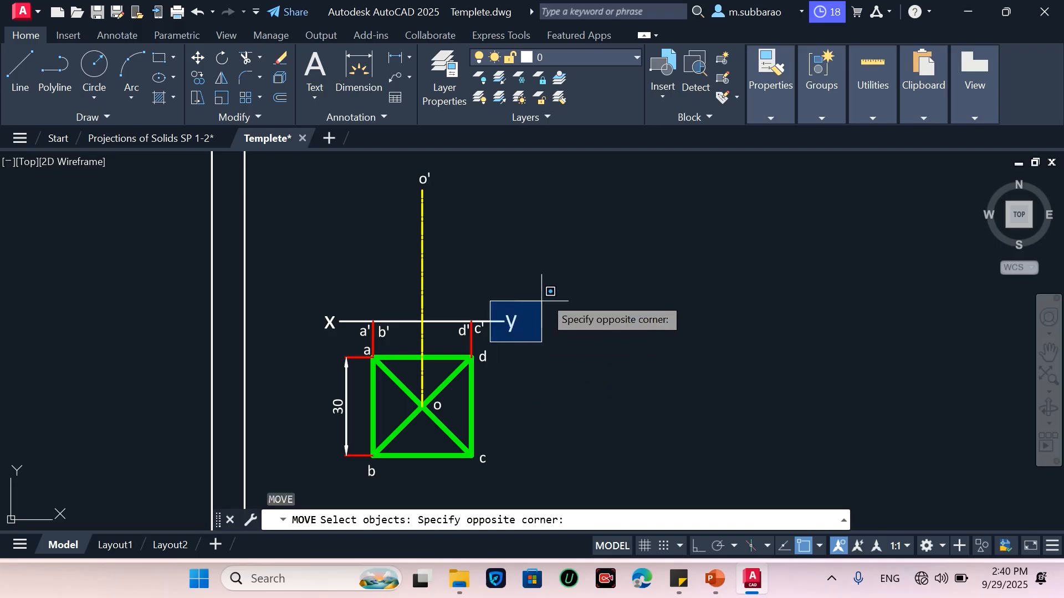
left_click(565, 252)
key("Return")
left_click(551, 401)
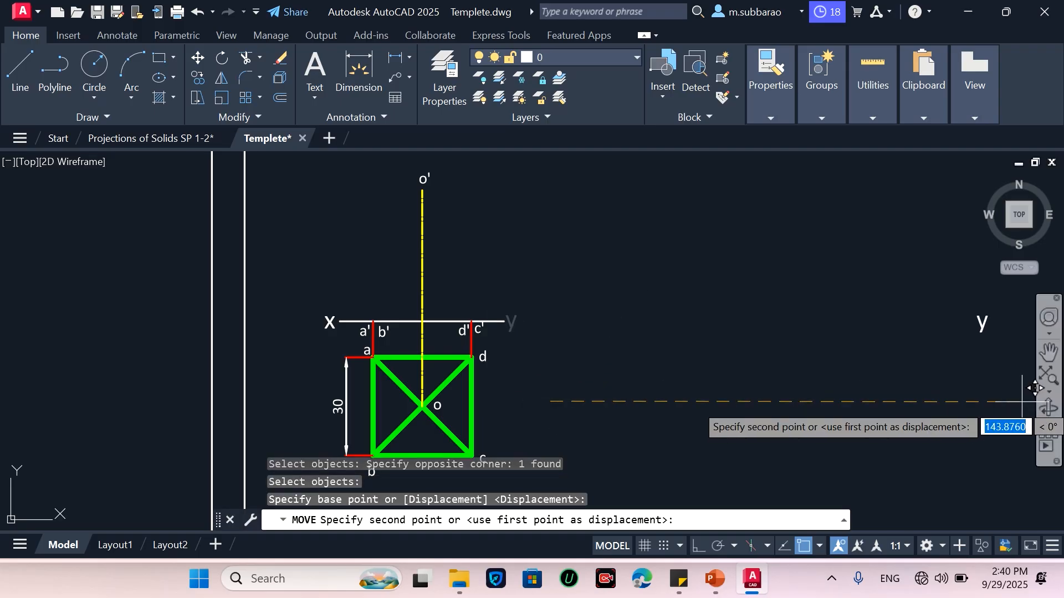
scroll(781, 404, "down", 4)
scroll(864, 410, "up", 2)
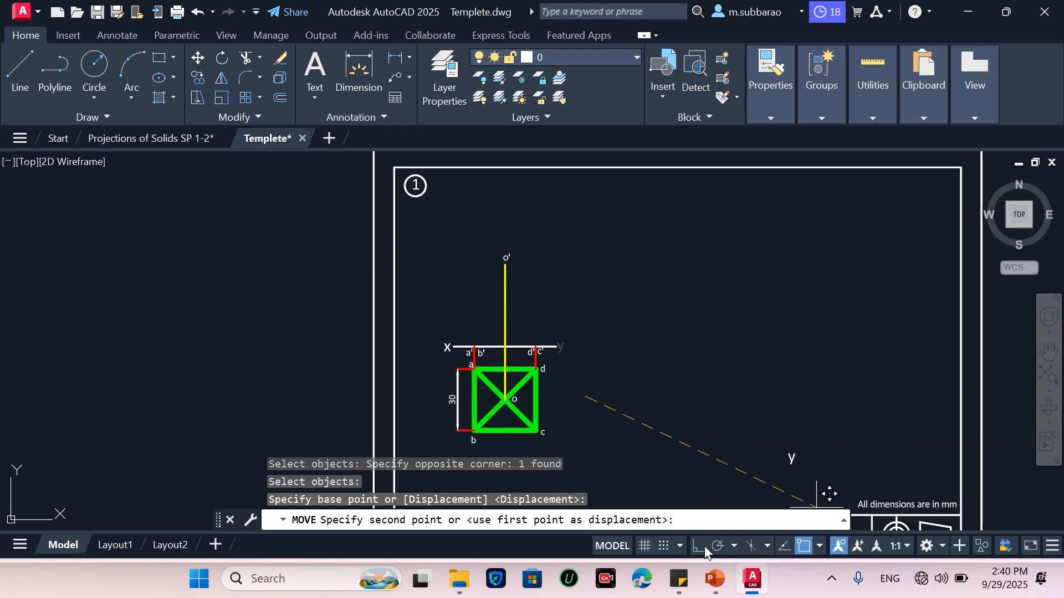
left_click(909, 398)
Extend the XY reference line to the right up to the y label
type("e")
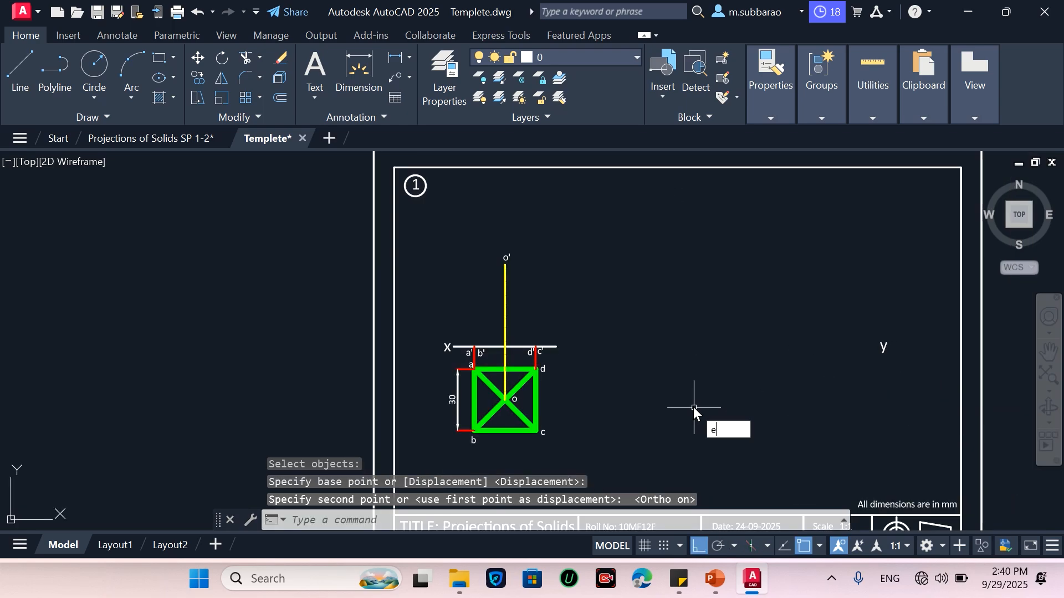
type("x")
key("Return")
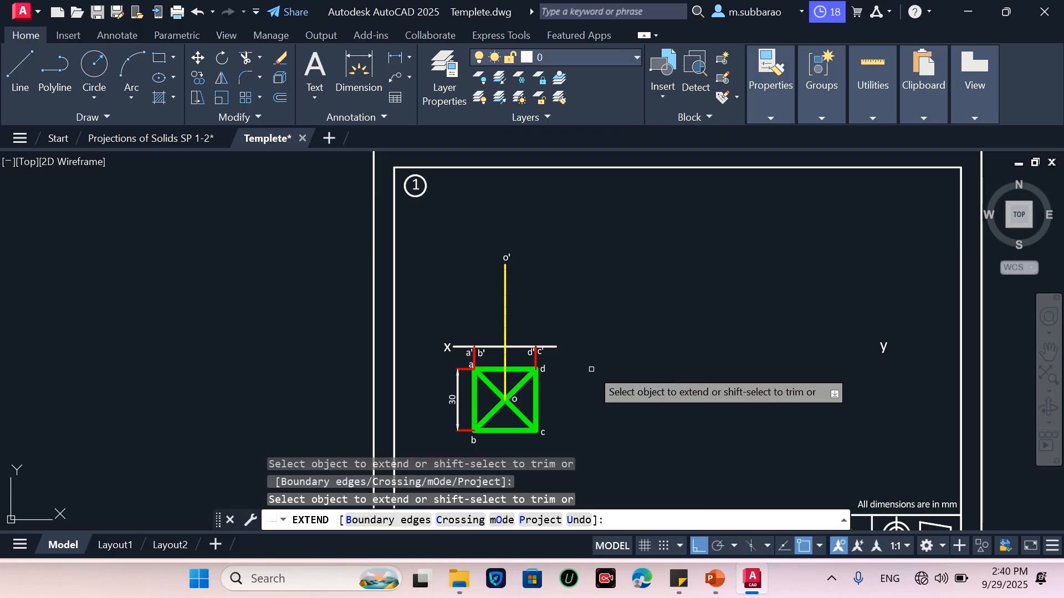
left_click(558, 345)
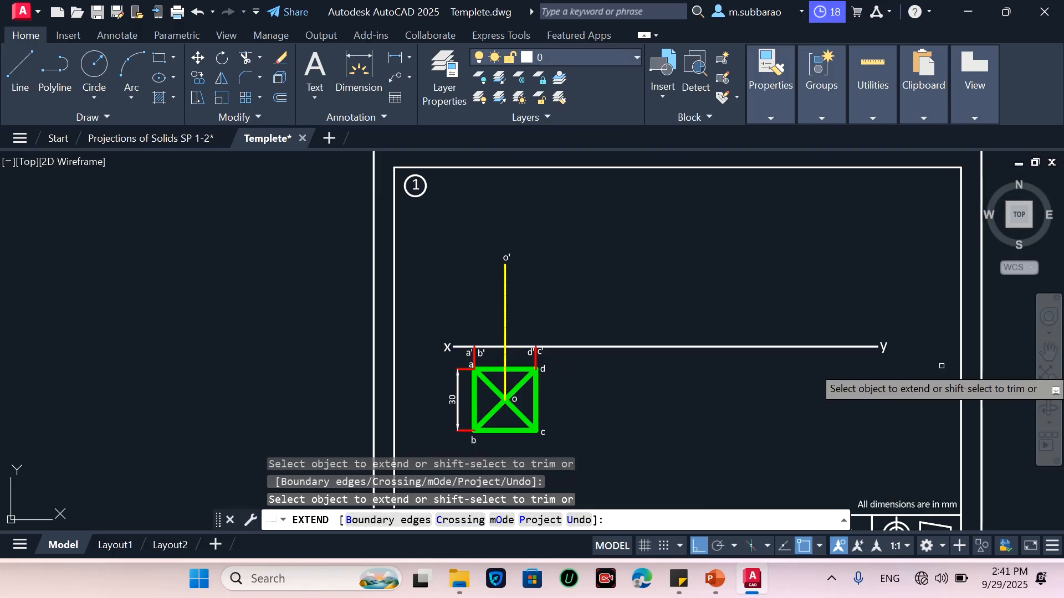
Hide the command line window
key("Escape")
scroll(501, 407, "up", 4)
scroll(598, 265, "down", 2)
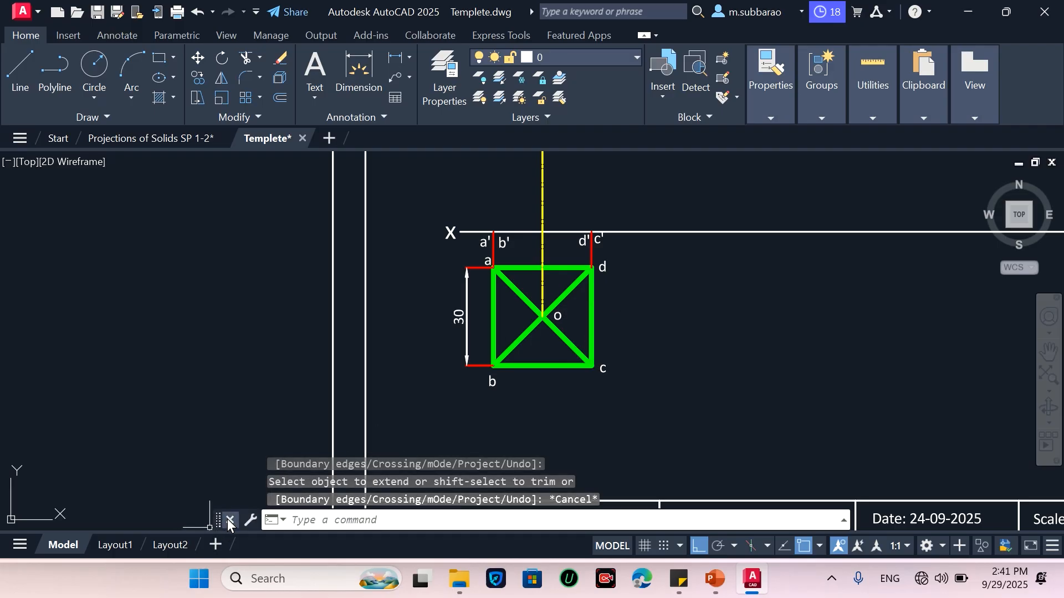
key("ctrl+9")
left_click(596, 306)
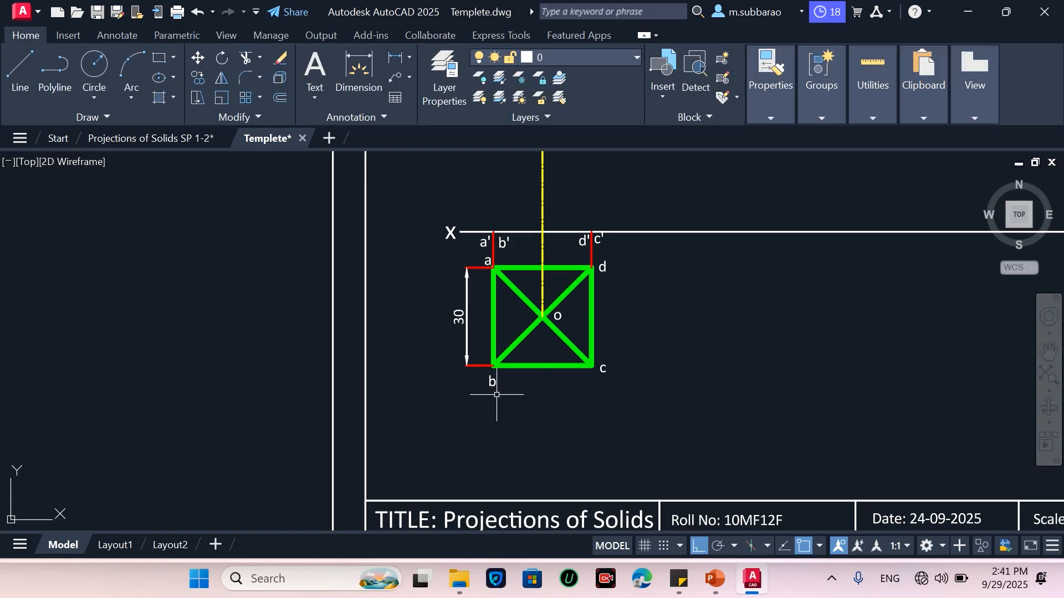
scroll(662, 264, "up", 2)
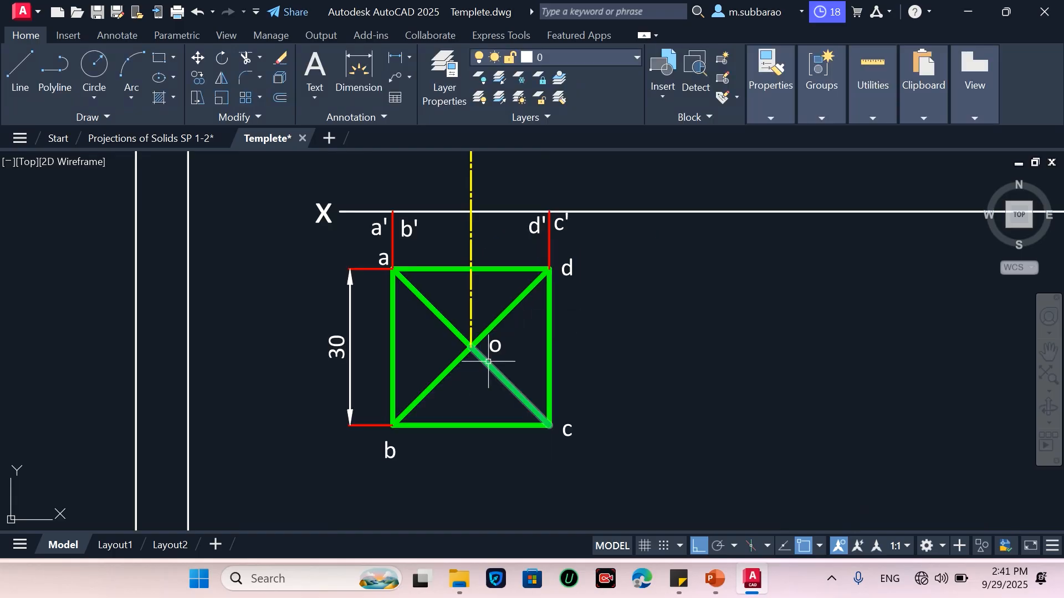
Shift the pyramid's top view with its dimension 12 mm downward
type("co")
key("Return")
left_click(292, 471)
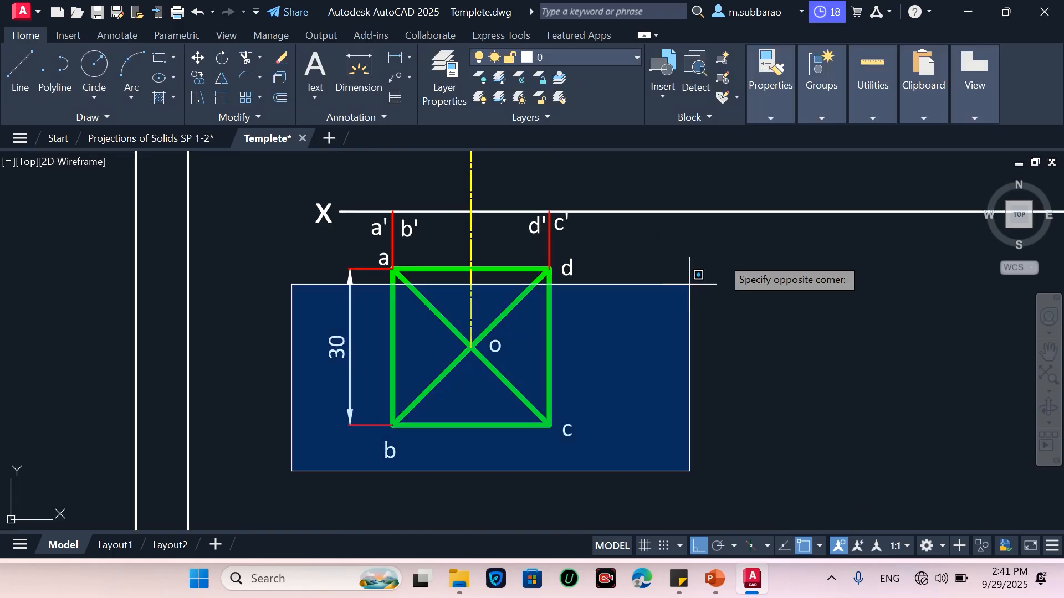
left_click(720, 236)
key("Return")
left_click(691, 314)
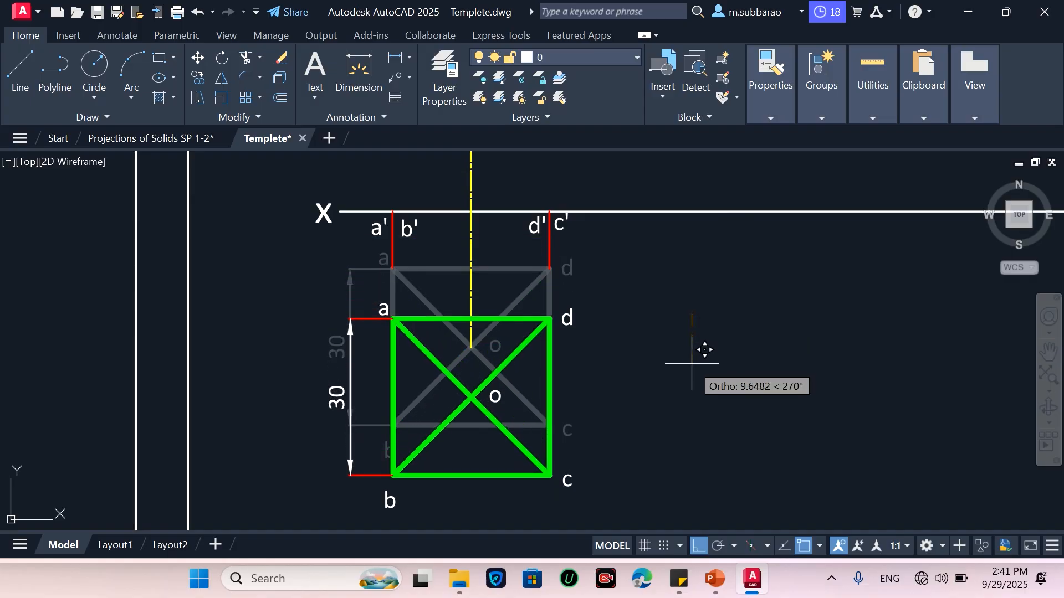
type("12")
key("Return")
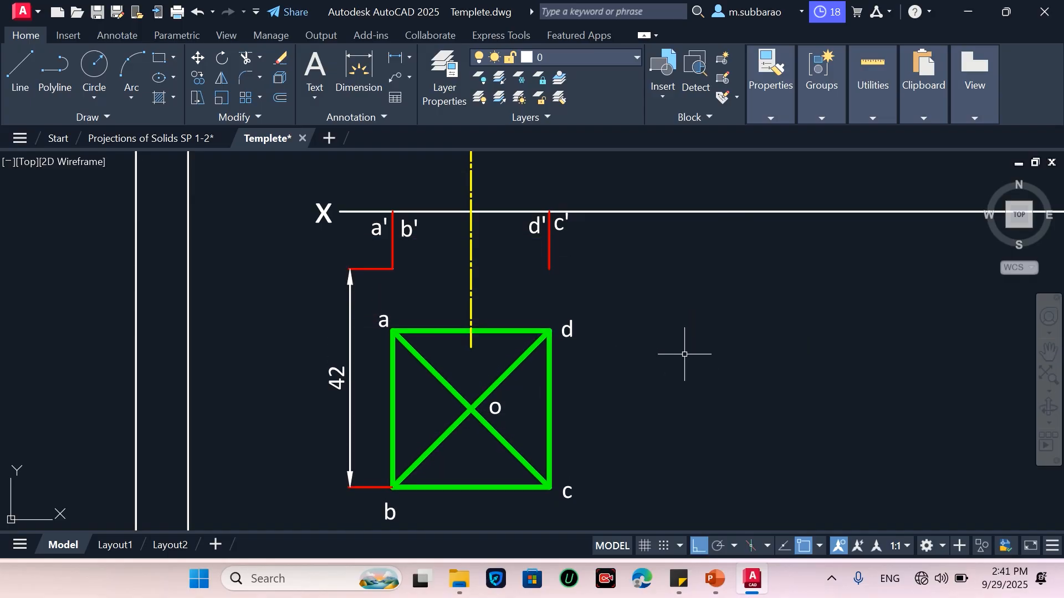
Erase the top view's stretched height dimension and the axis segment between the XY line and the top view
left_click(359, 317)
left_click(328, 267)
key("Return")
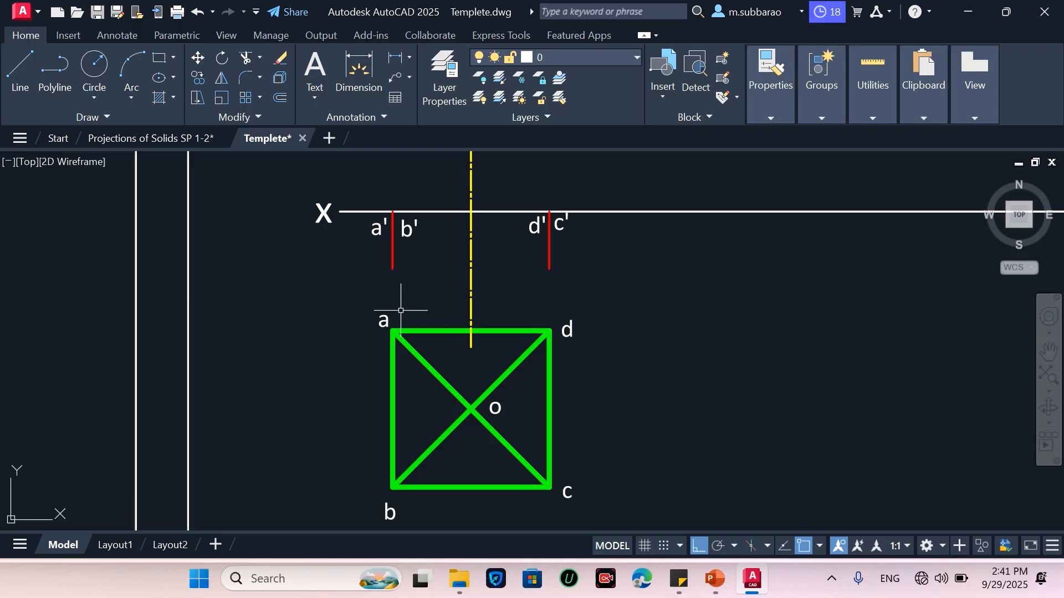
scroll(403, 306, "down", 2)
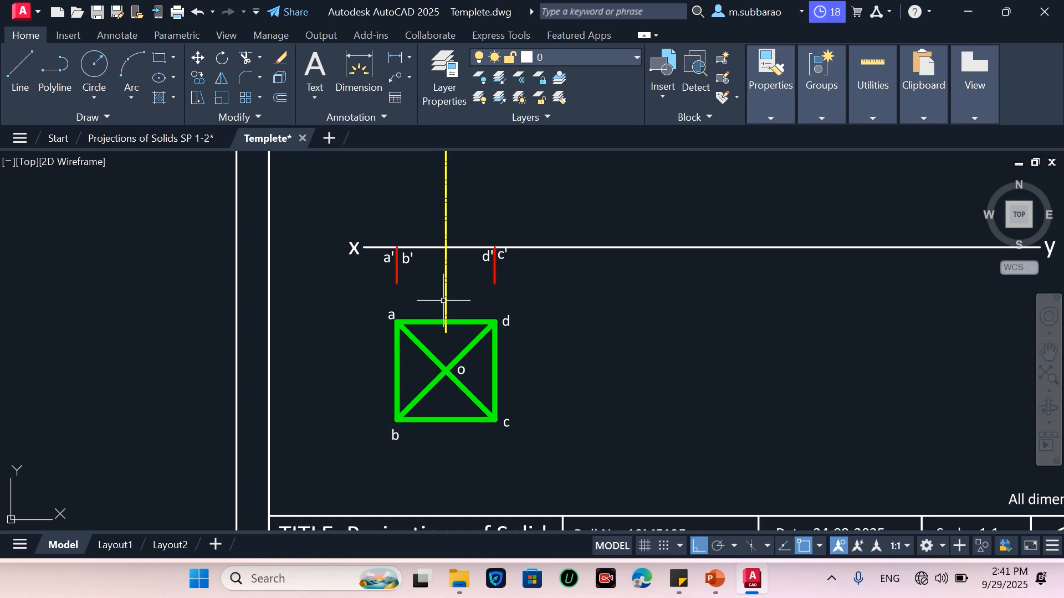
key("Delete")
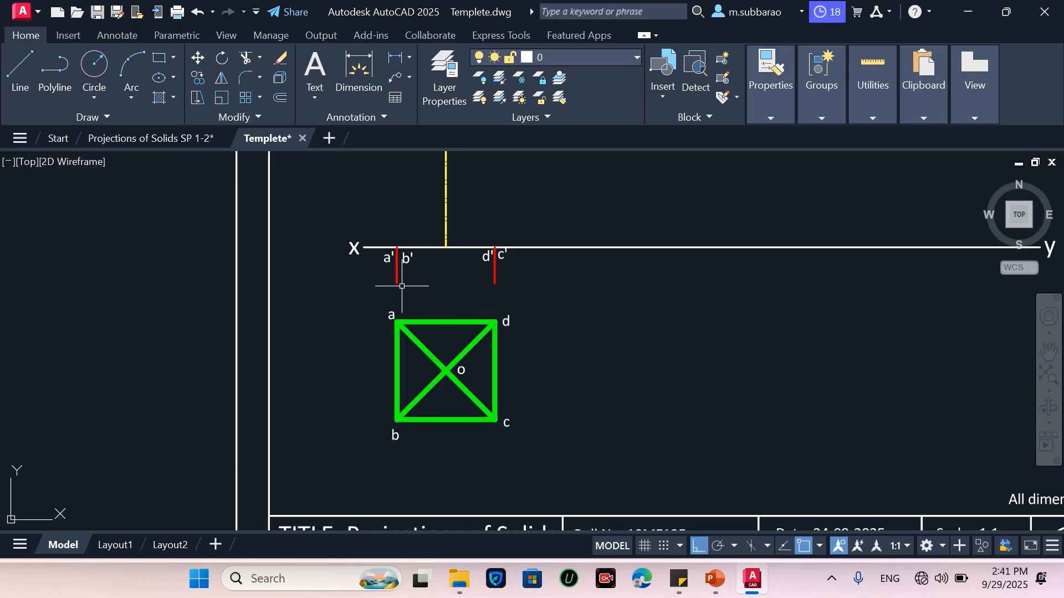
Extend the projection lines from a' and d' down to the top view's corners
key("Return")
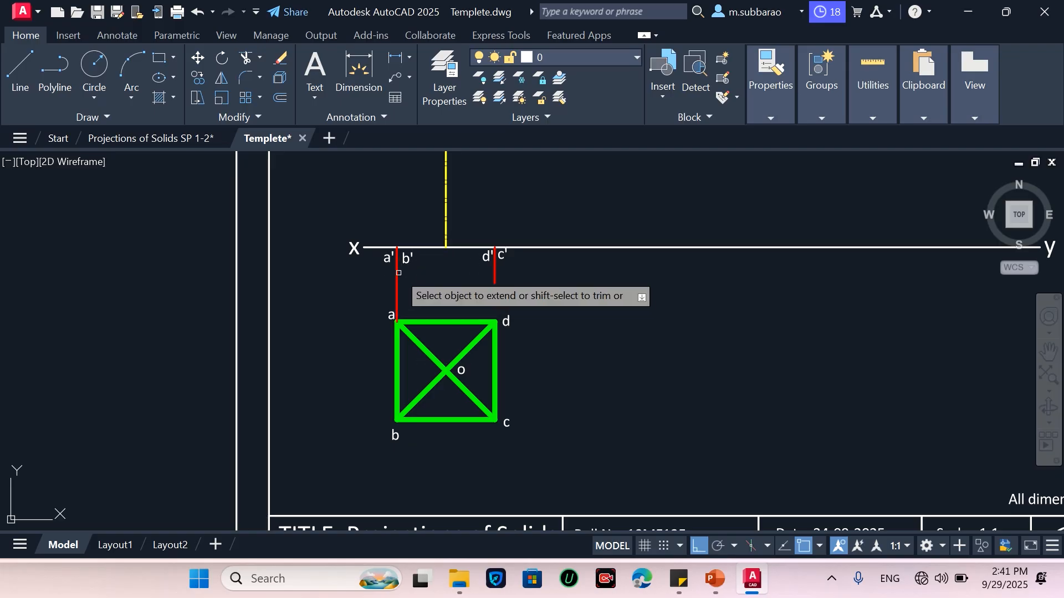
left_click(494, 282)
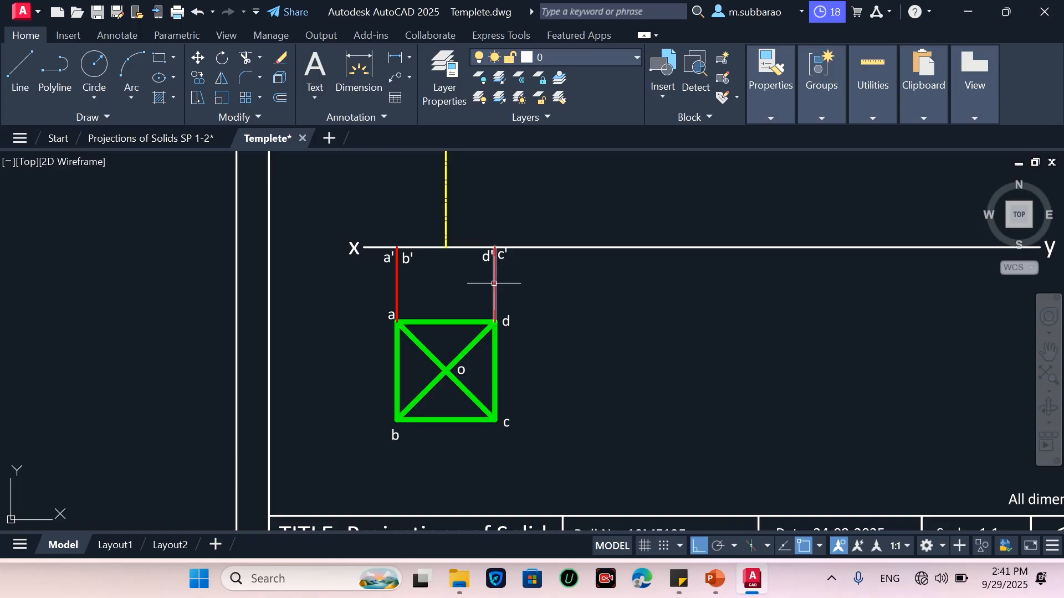
key("Escape")
Draw a vertical line from the top view's centre o up to the XY line
type("l")
key("Return")
left_click(447, 369)
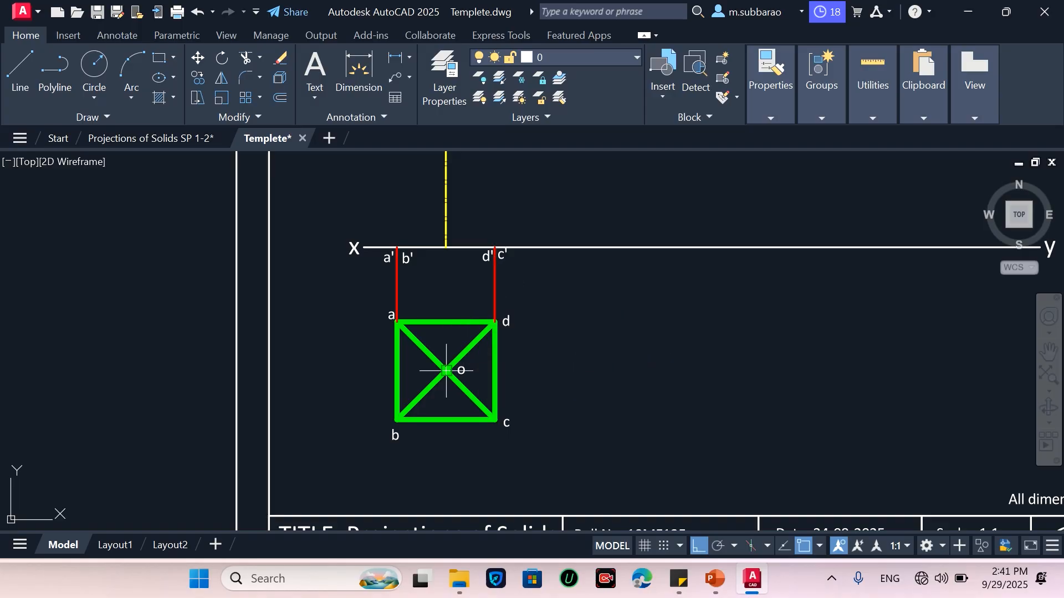
left_click(446, 246)
key("Escape")
Erase the yellow axis line above the XY reference line
scroll(453, 294, "down", 3)
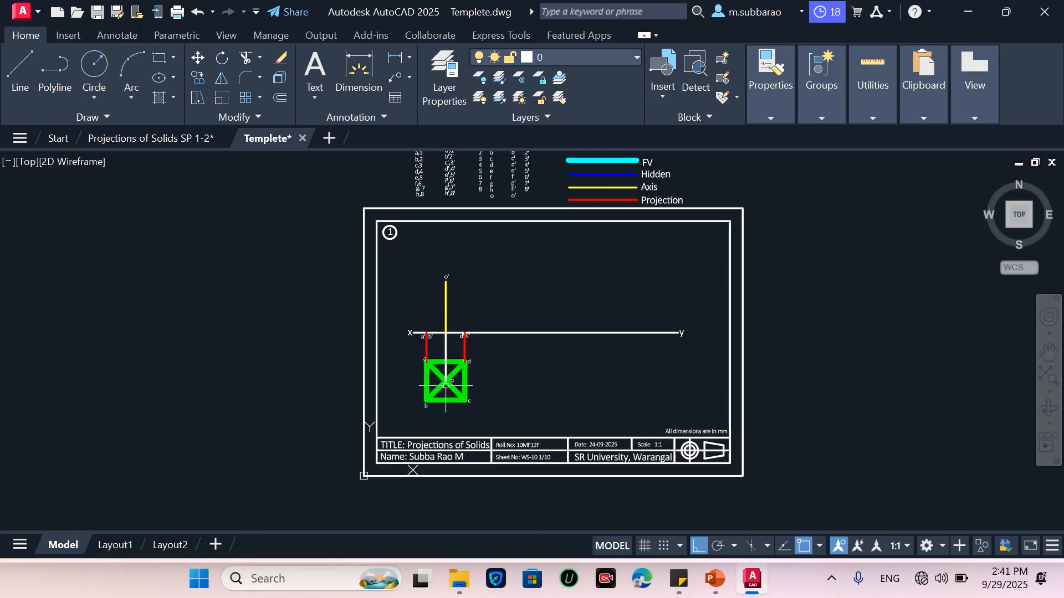
scroll(452, 295, "up", 2)
scroll(451, 321, "up", 4)
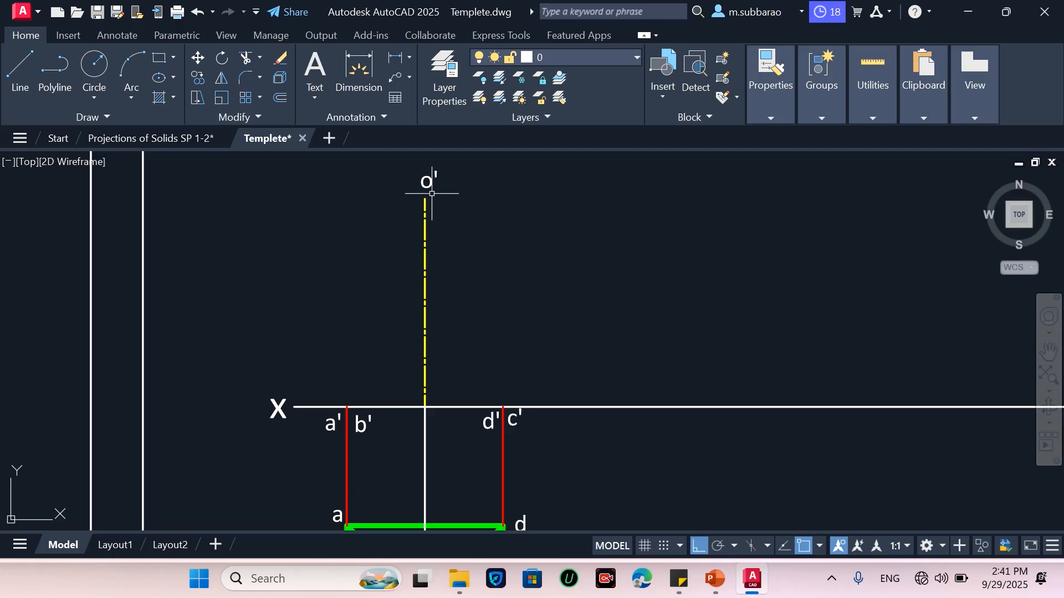
scroll(438, 331, "down", 2)
scroll(431, 241, "up", 2)
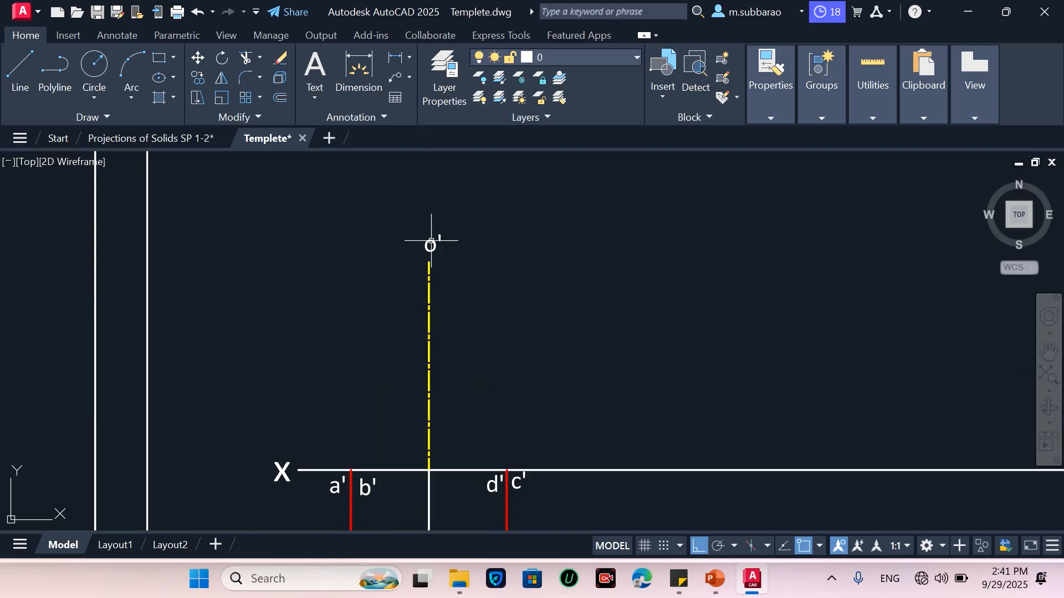
left_click(429, 290)
key("Return")
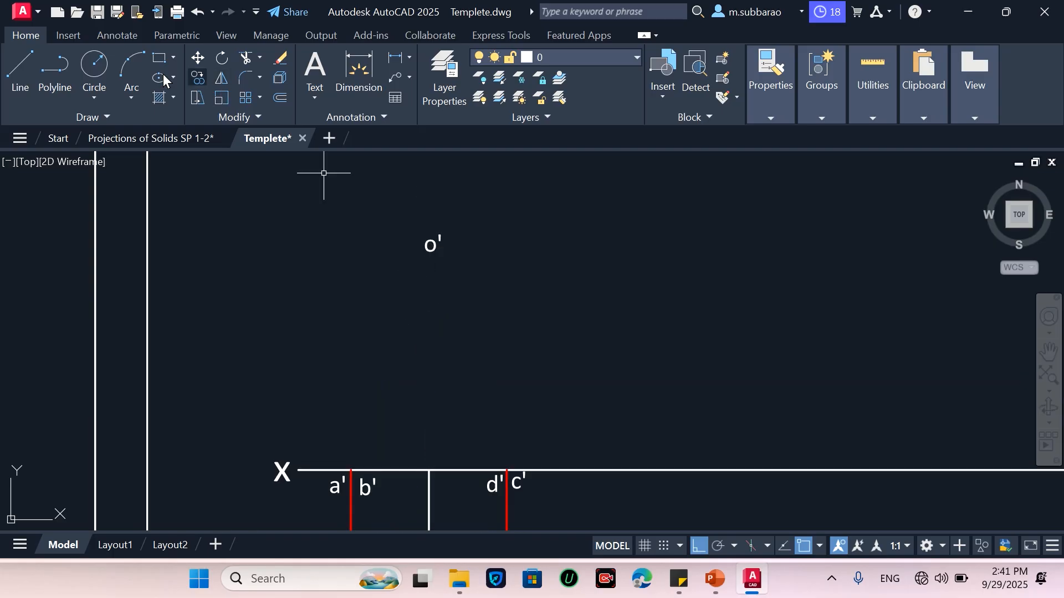
Draw a 50 mm vertical axis up from the XY line and a slant edge from its apex down to a'
left_click(23, 67)
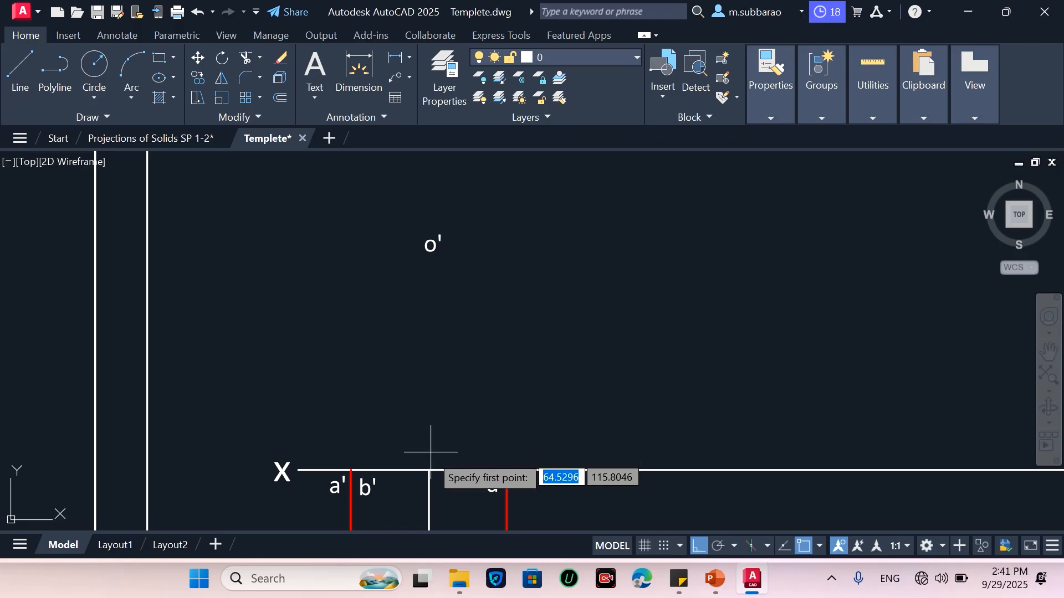
left_click(430, 470)
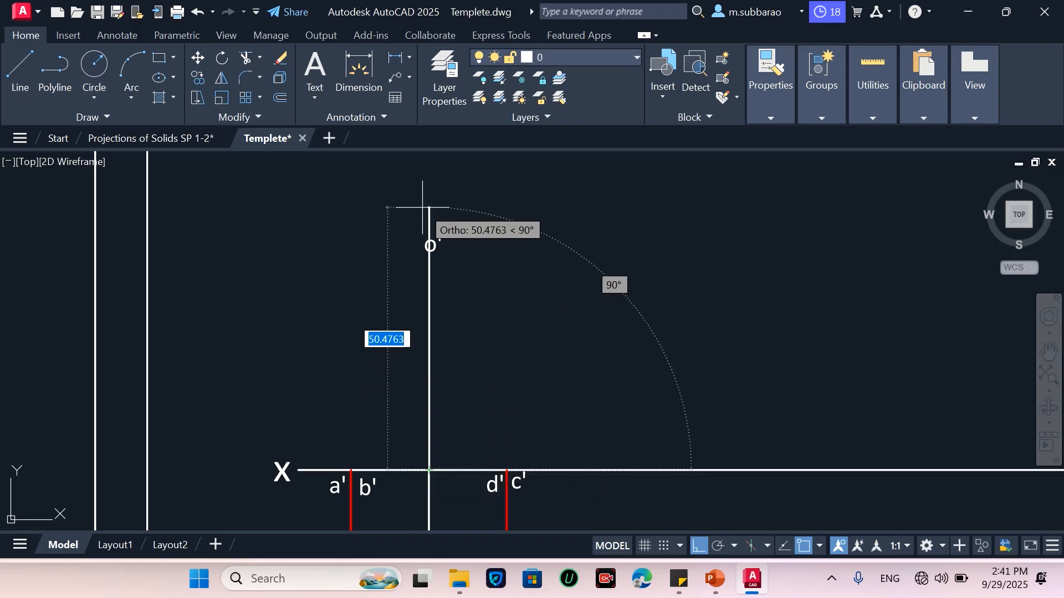
type("50")
key("Return")
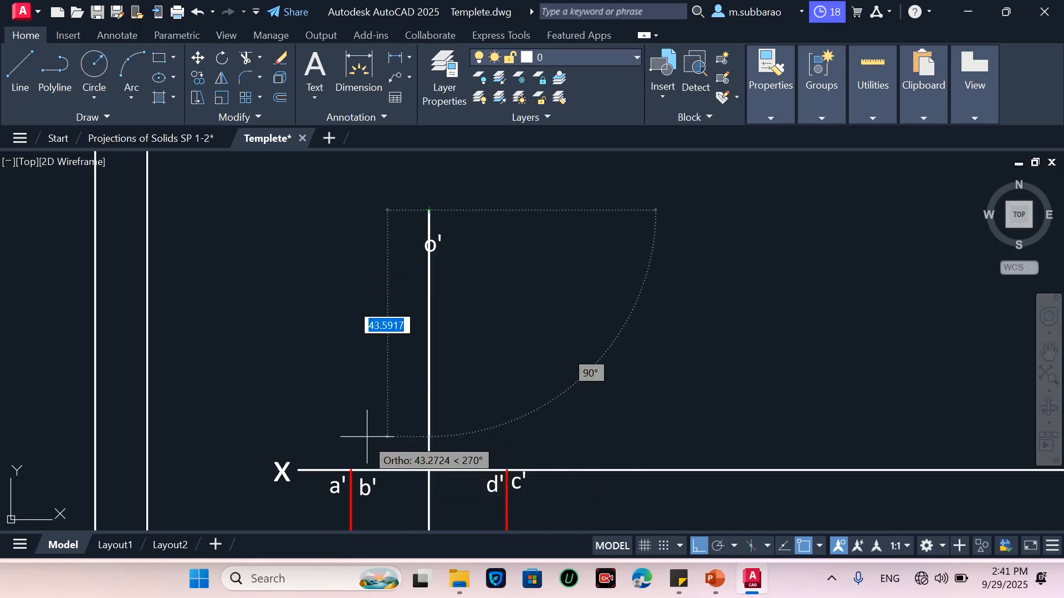
left_click(351, 470)
key("Return")
Draw the slant edge from c' up to the apex
key("Return")
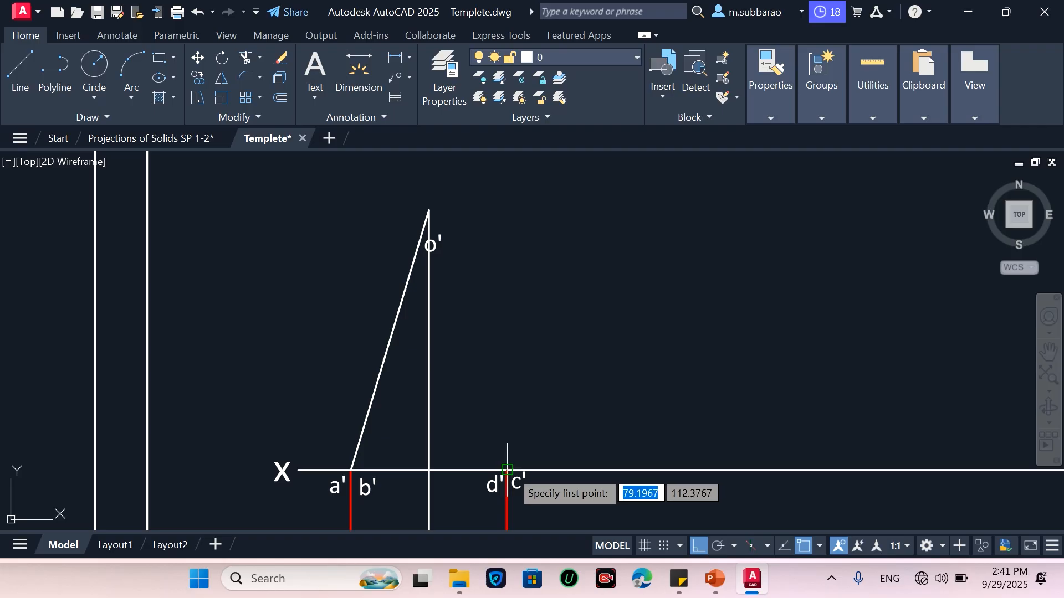
left_click(507, 470)
left_click(429, 210)
Move the o' label up above the pyramid's apex
key("Return")
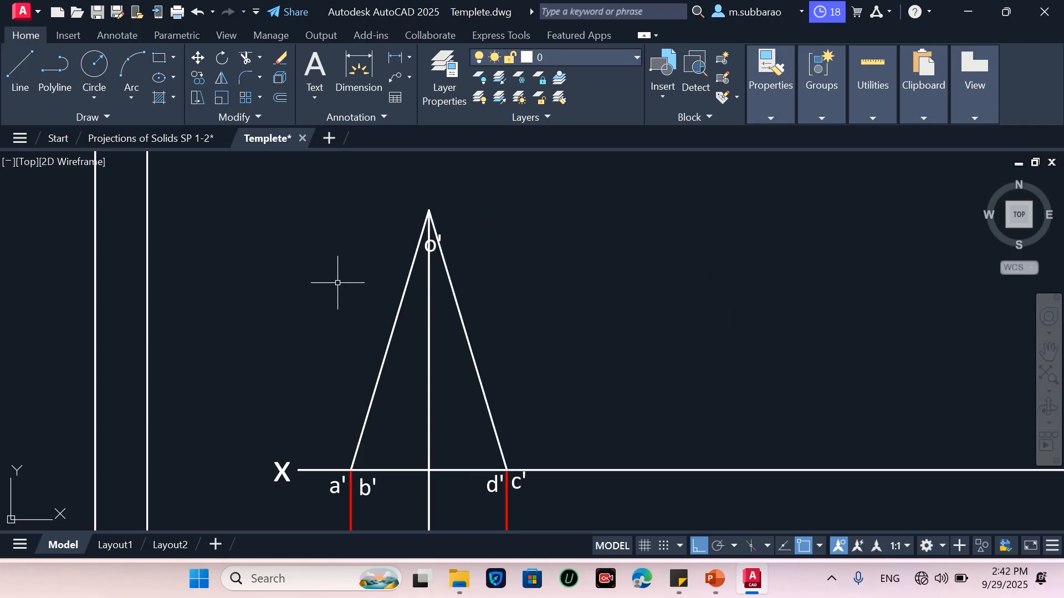
left_click(332, 319)
left_click(498, 227)
key("Return")
left_click(560, 243)
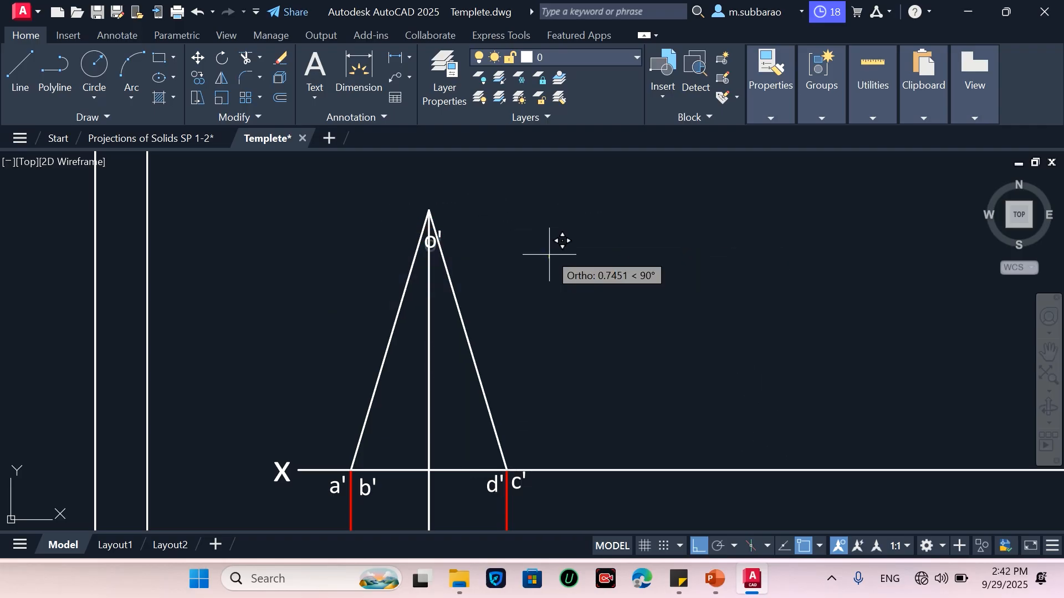
left_click(546, 209)
Add a vertical dimension along the top view's side from a to b
scroll(444, 209, "down", 4)
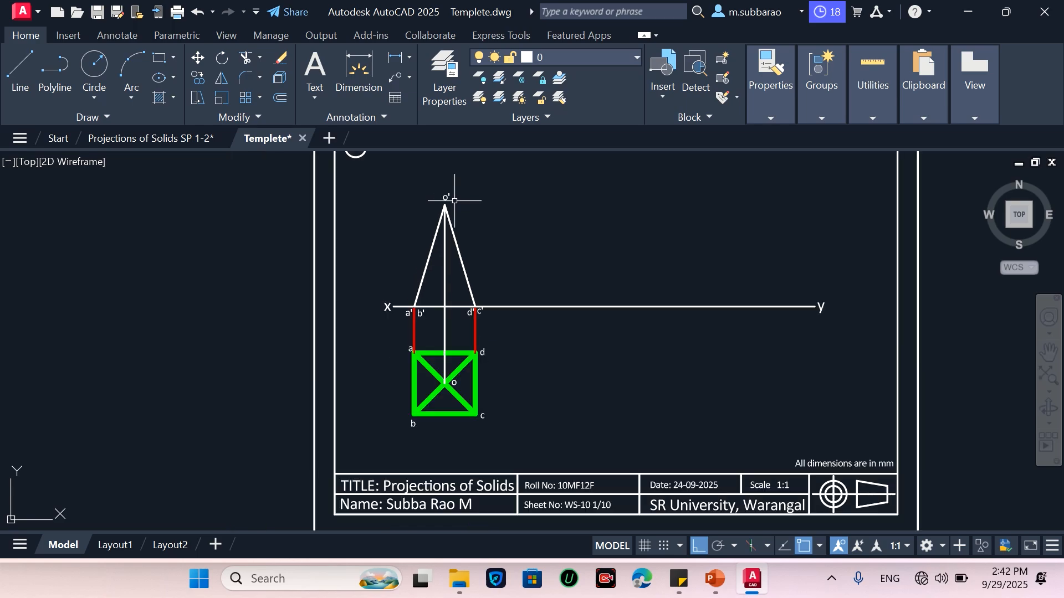
scroll(459, 288, "up", 2)
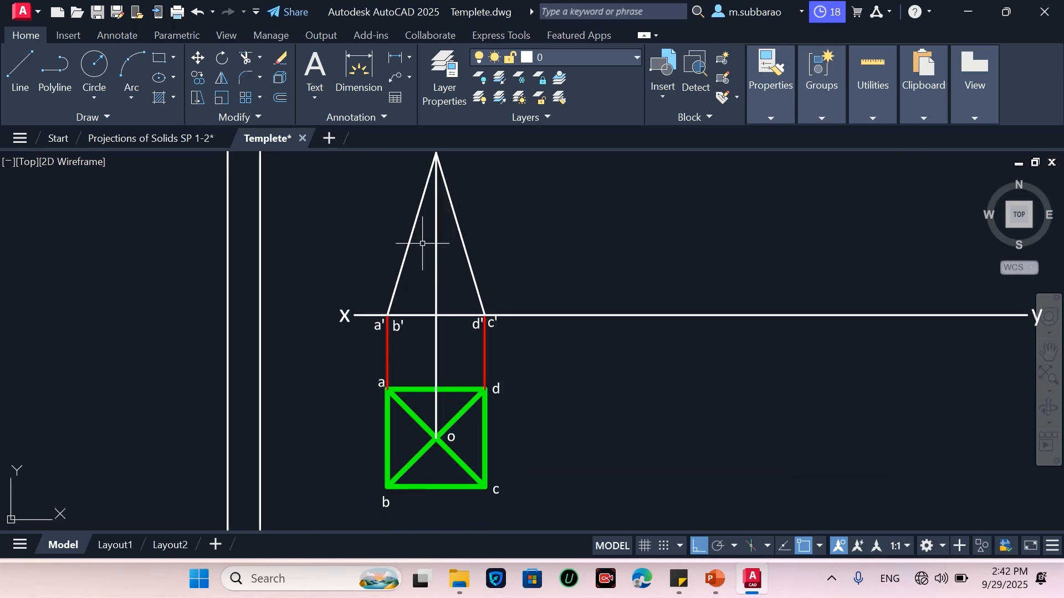
left_click(359, 71)
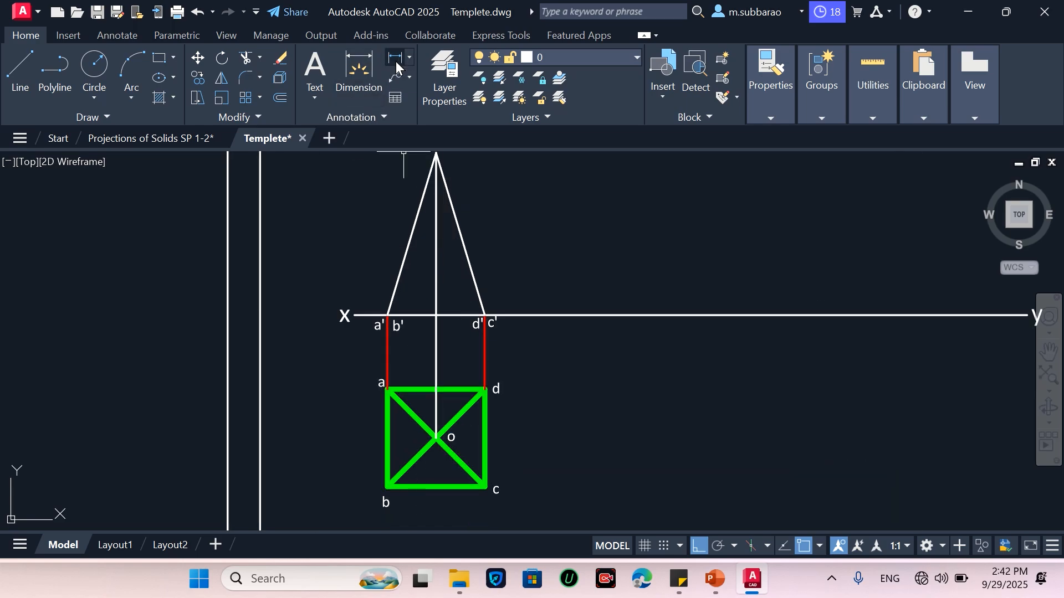
left_click(388, 389)
left_click(388, 487)
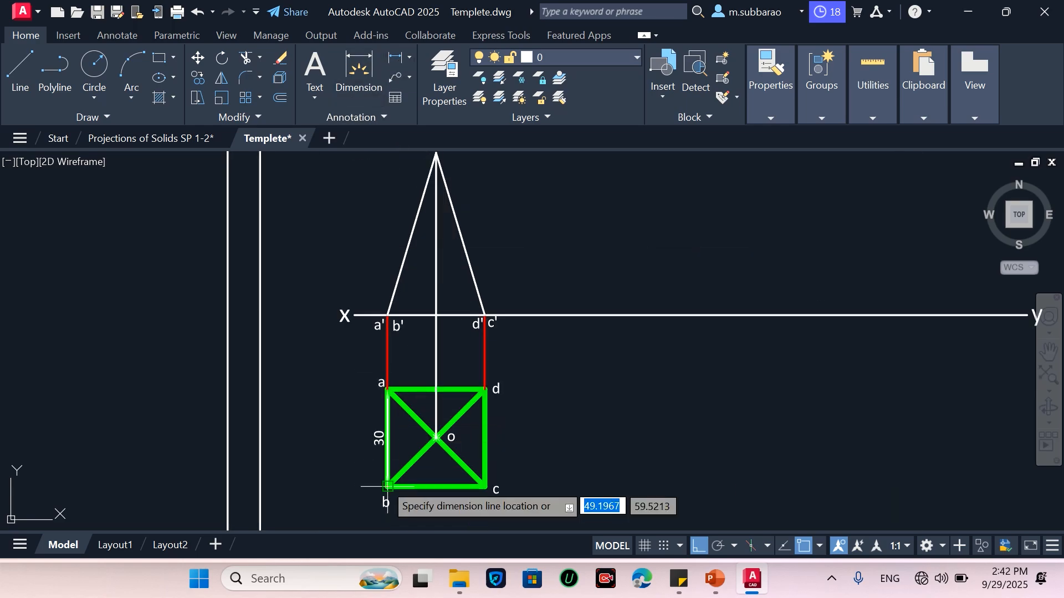
left_click(363, 461)
key("Return")
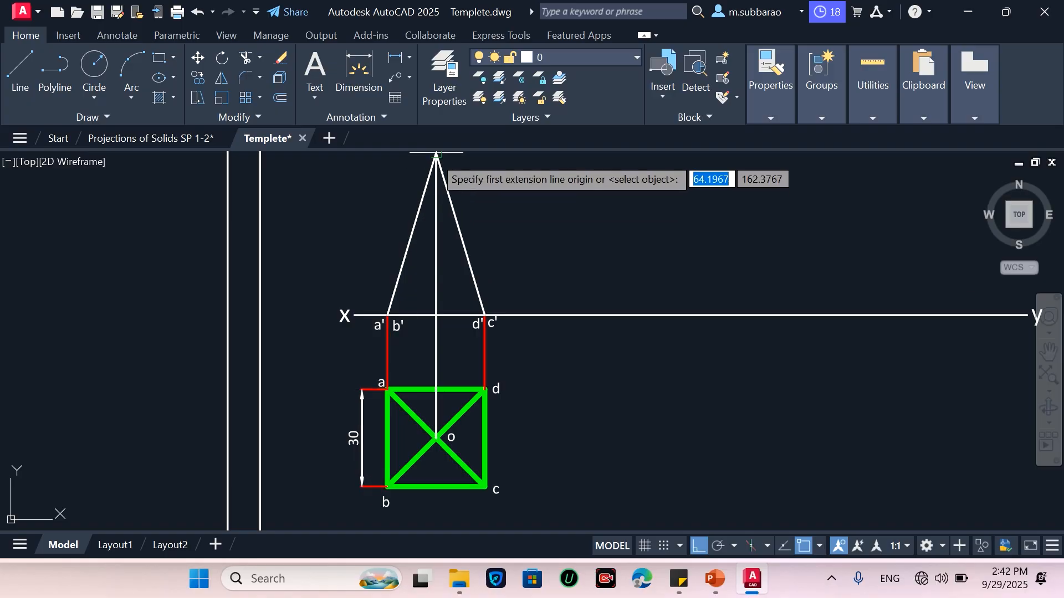
Dimension the front view's height from the apex down to the XY line
left_click(436, 155)
left_click(436, 316)
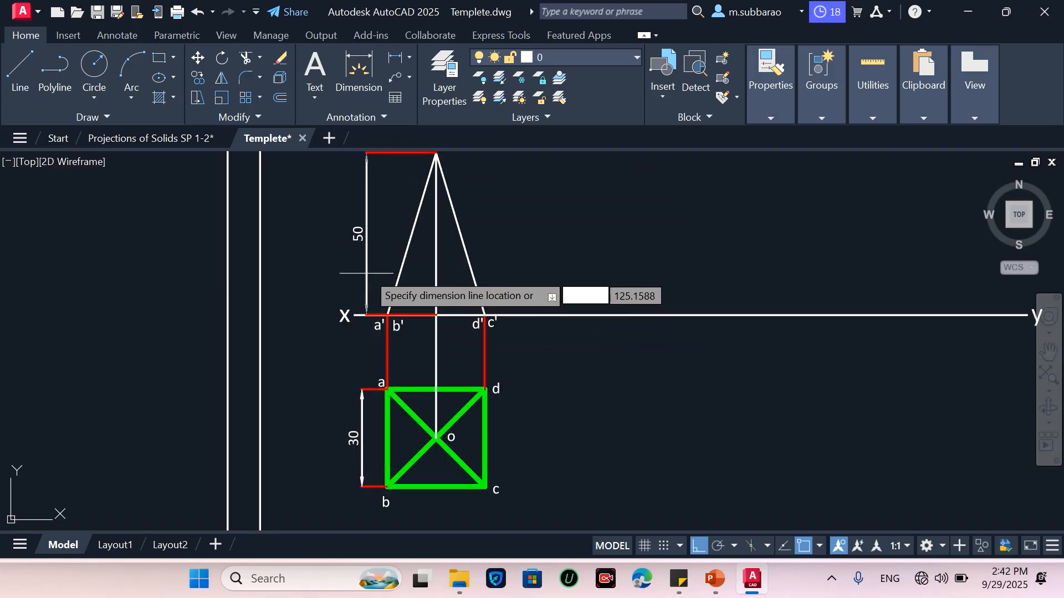
left_click(375, 327)
left_click(363, 388)
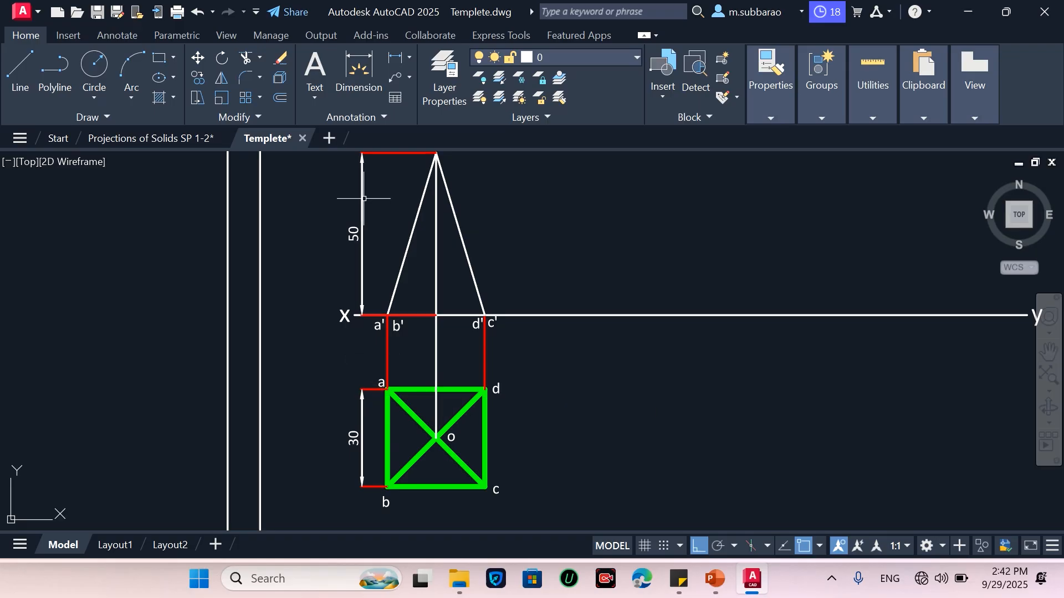
Draw the front view's base line along the XY line from a' to c'
scroll(272, 444, "down", 2)
scroll(375, 452, "up", 2)
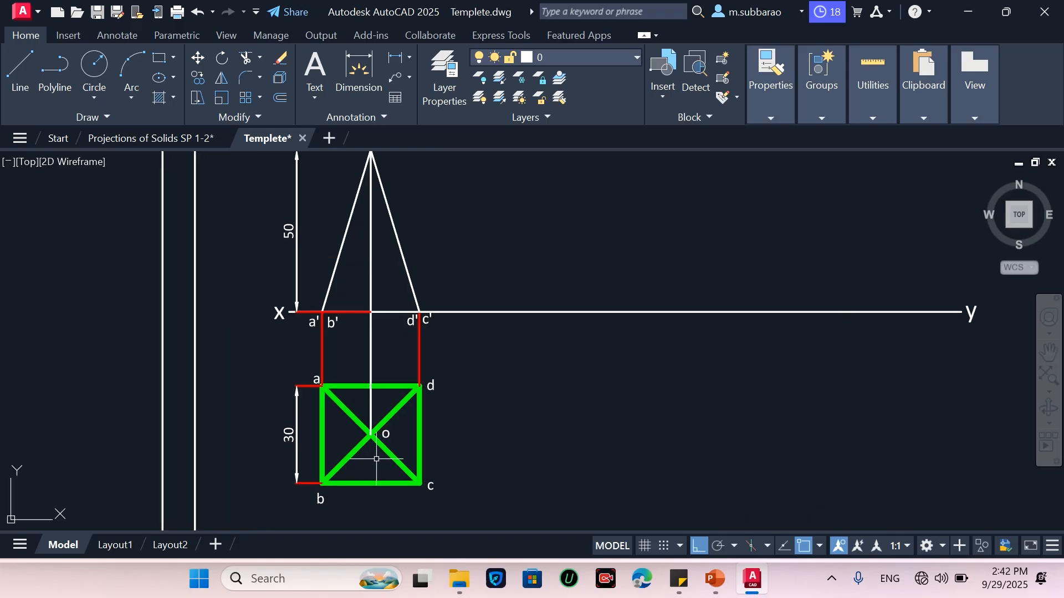
scroll(376, 459, "down", 2)
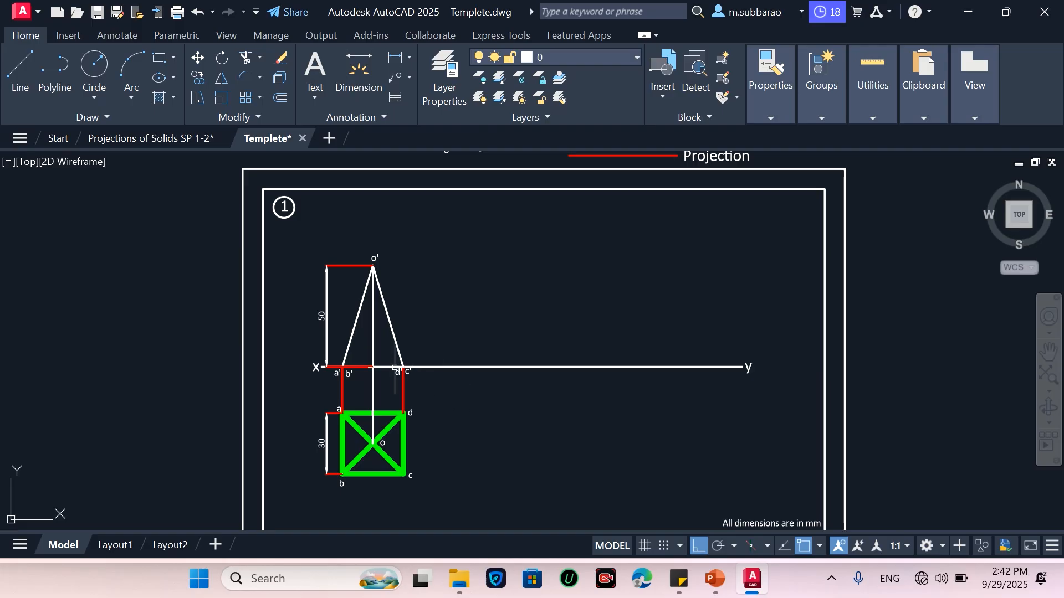
scroll(348, 400, "up", 2)
key("l")
key("Return")
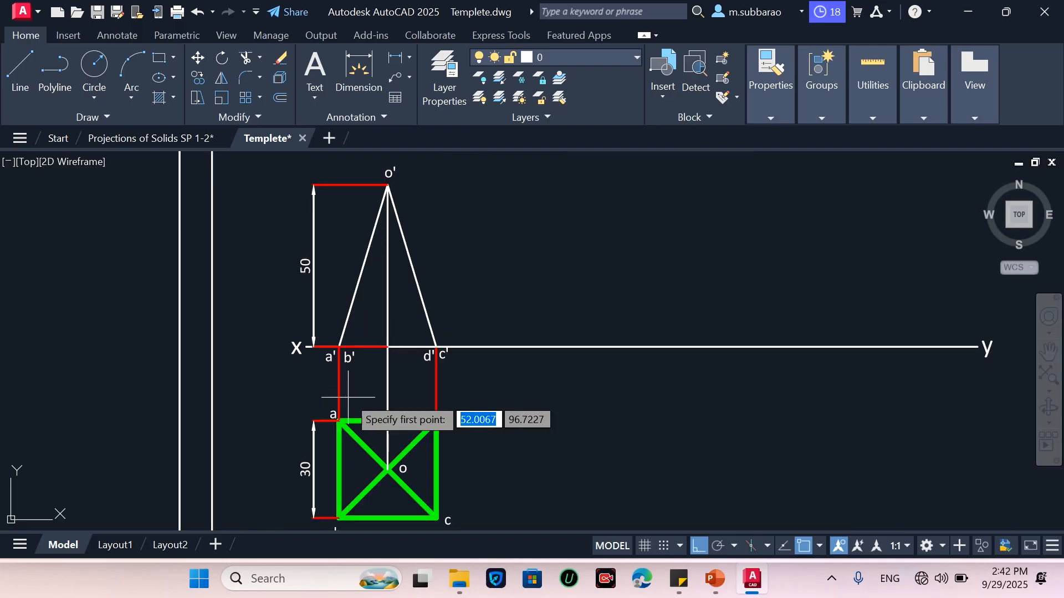
left_click(339, 347)
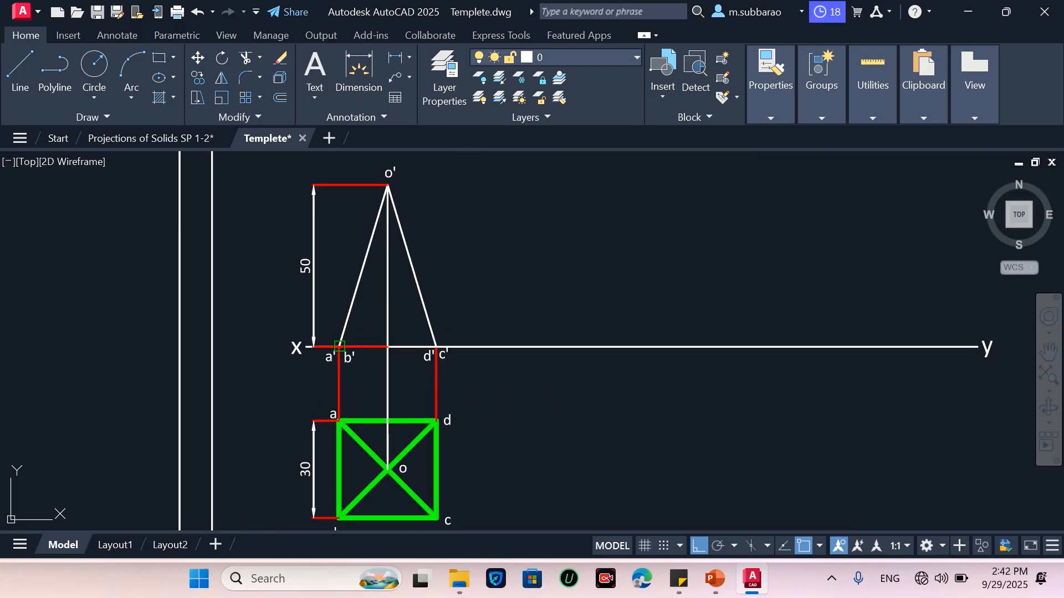
left_click(436, 347)
key("Escape")
scroll(262, 348, "down", 2)
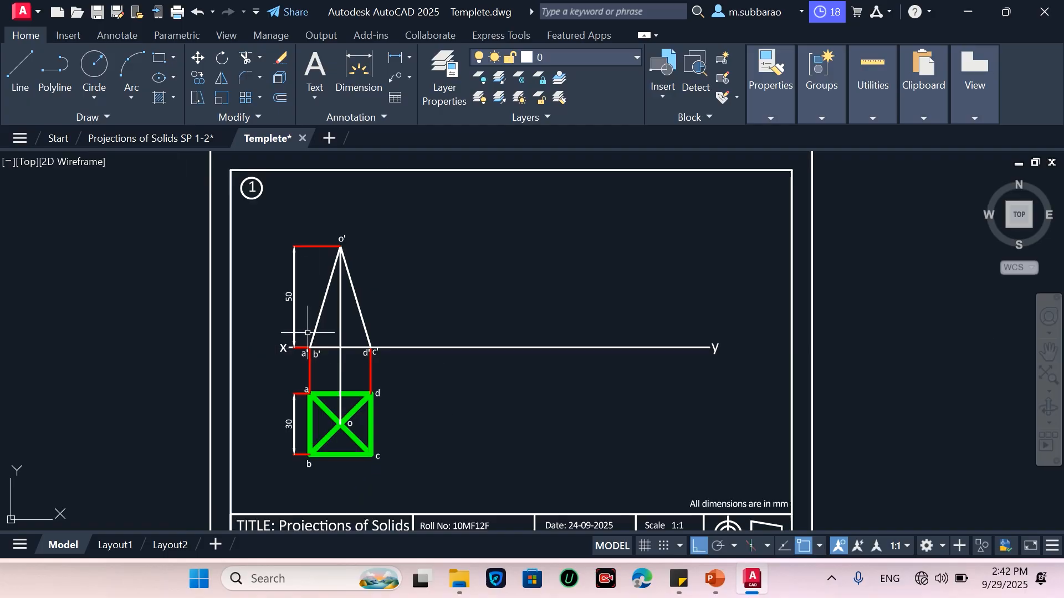
scroll(413, 330, "up", 2)
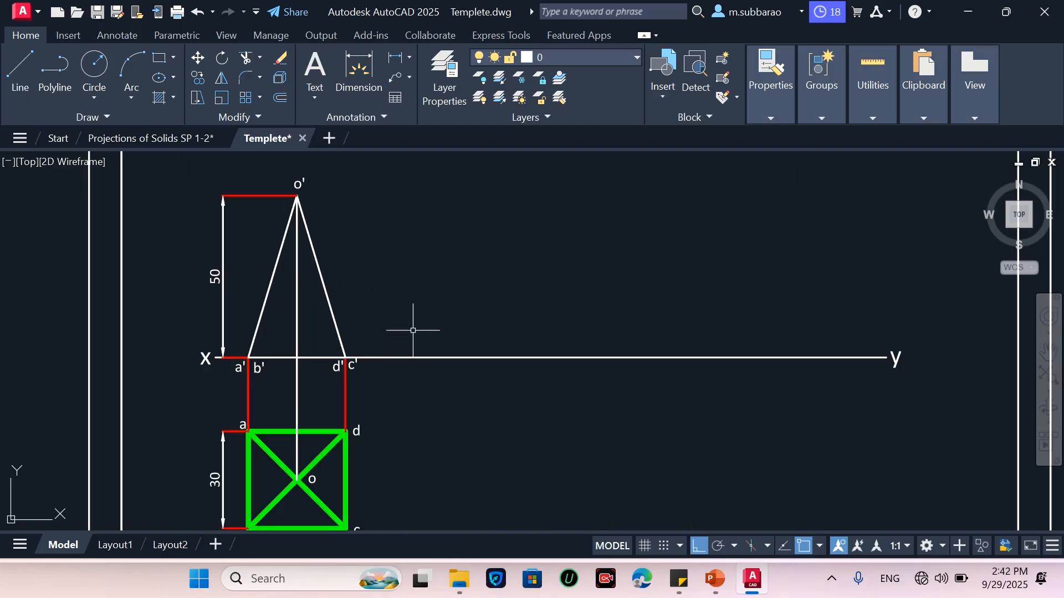
Copy the pyramid's front view to the right along the XY line
type("CO")
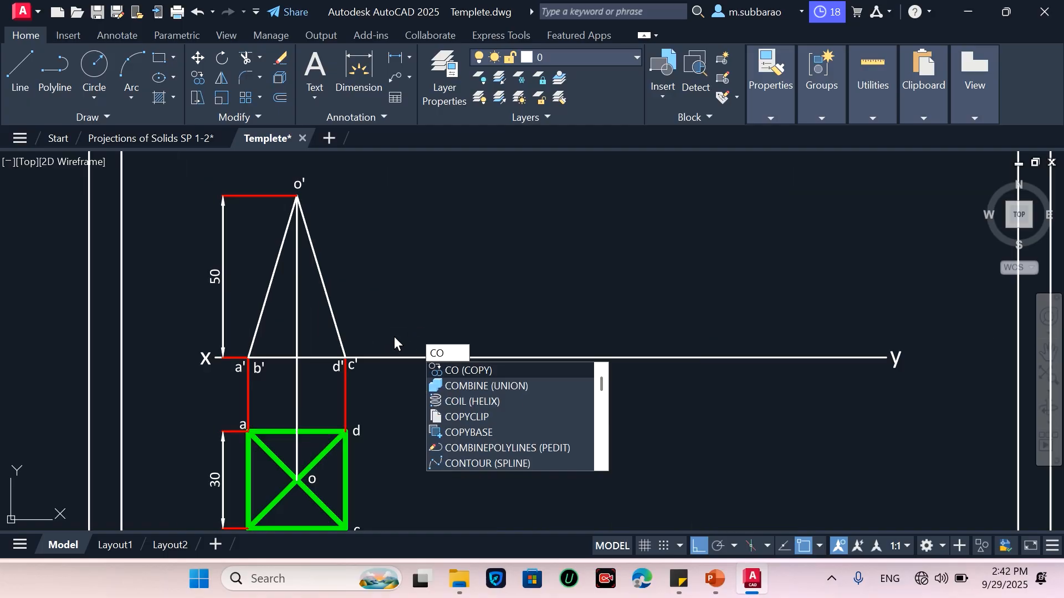
key("Return")
left_click(225, 394)
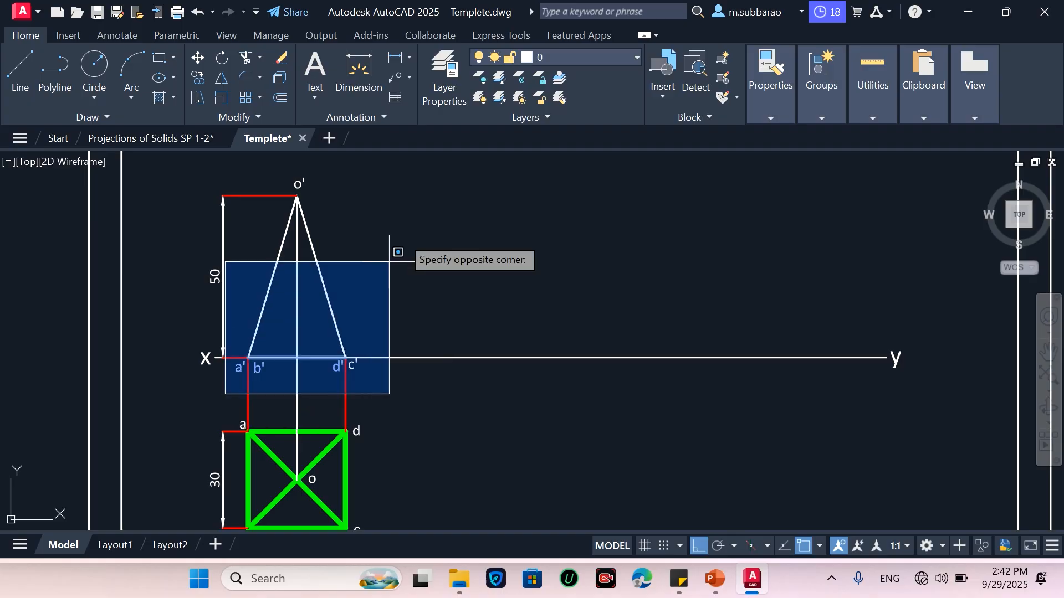
left_click(417, 171)
key("Return")
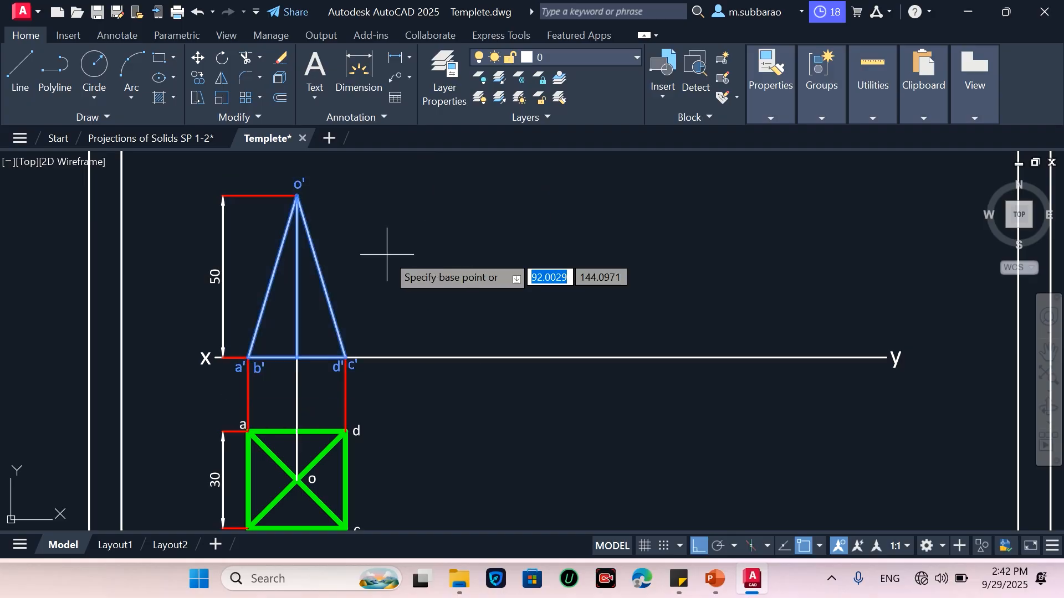
left_click(387, 254)
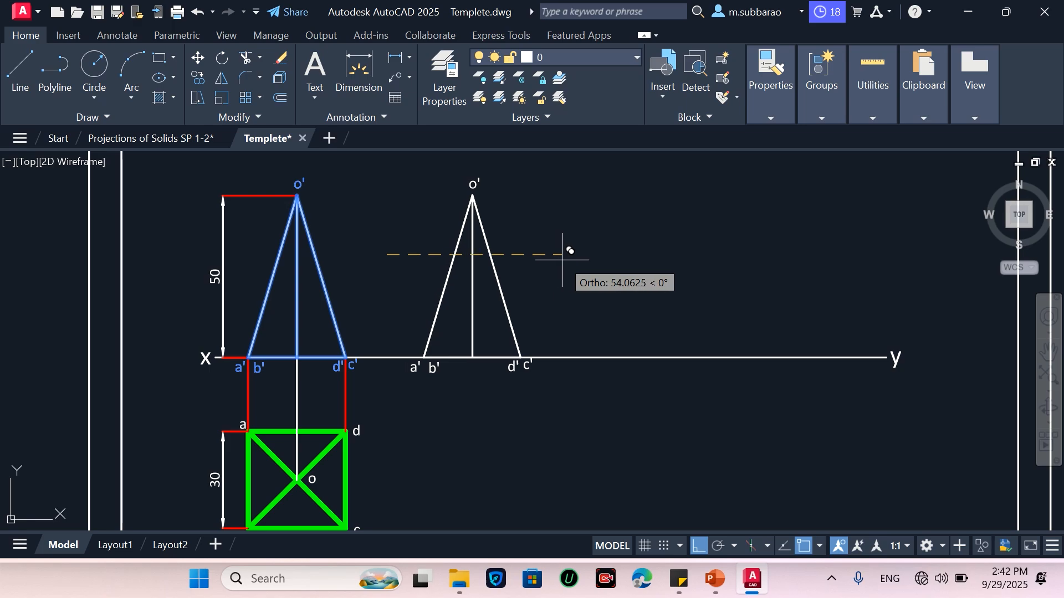
left_click(573, 258)
key("Return")
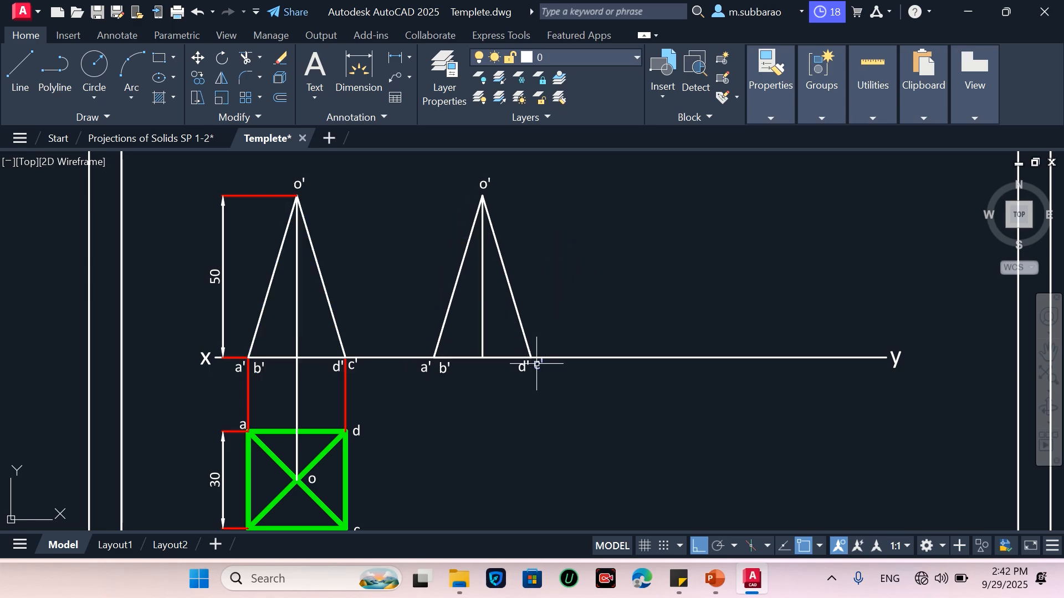
Rotate the copied front view about its c' corner so its base is inclined to the XY line
scroll(347, 511, "down", 2)
scroll(379, 474, "up", 2)
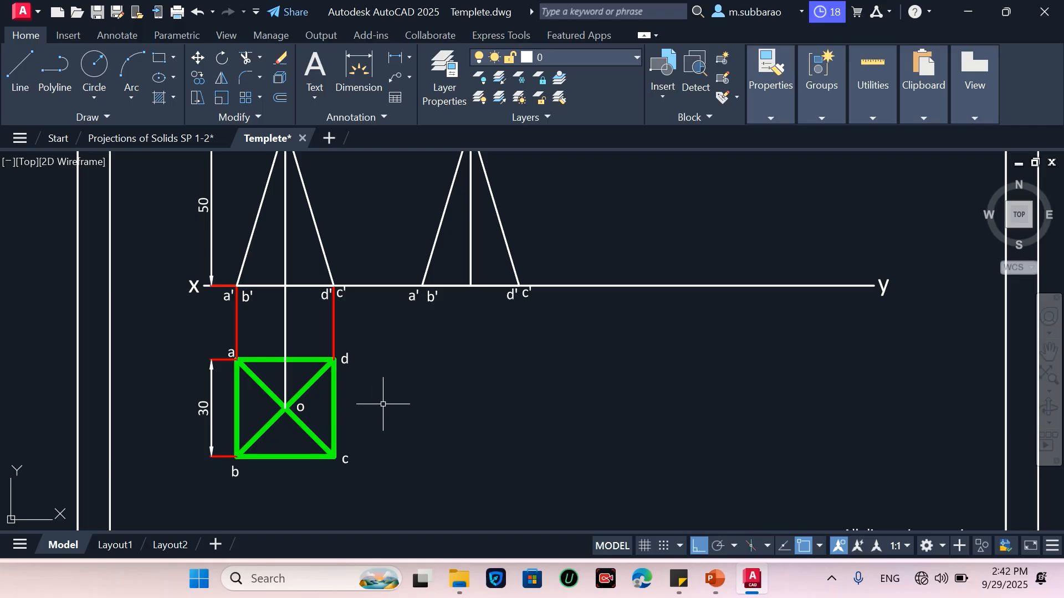
scroll(379, 480, "down", 2)
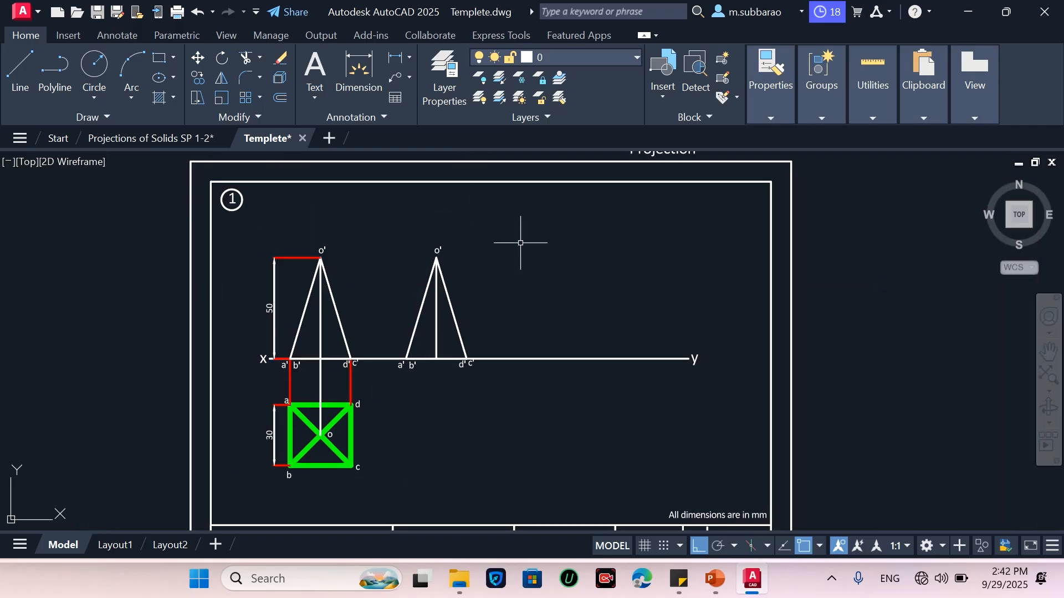
type("o")
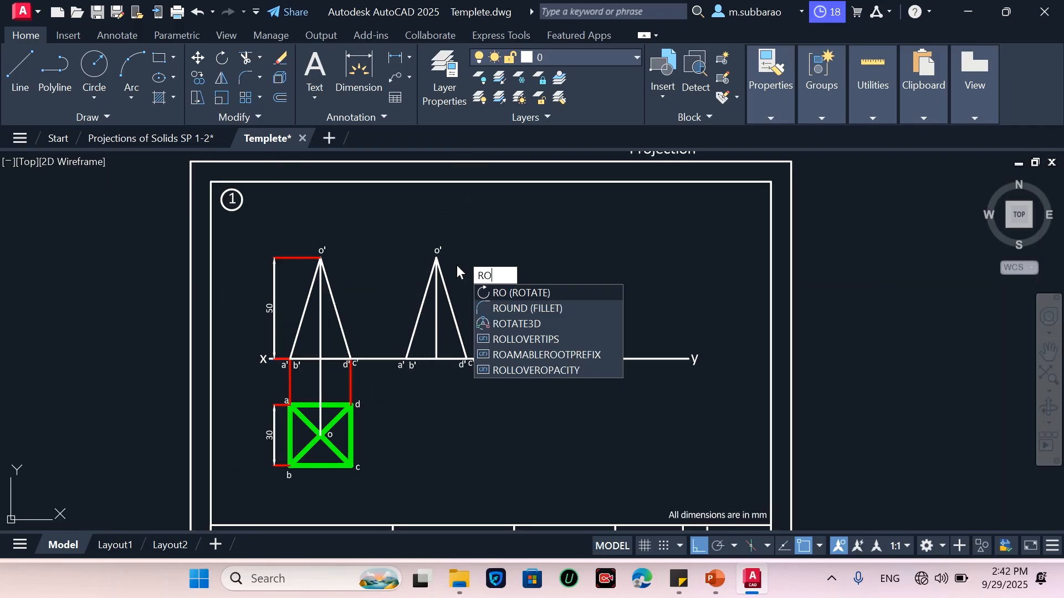
key("Return")
left_click(383, 412)
left_click(522, 206)
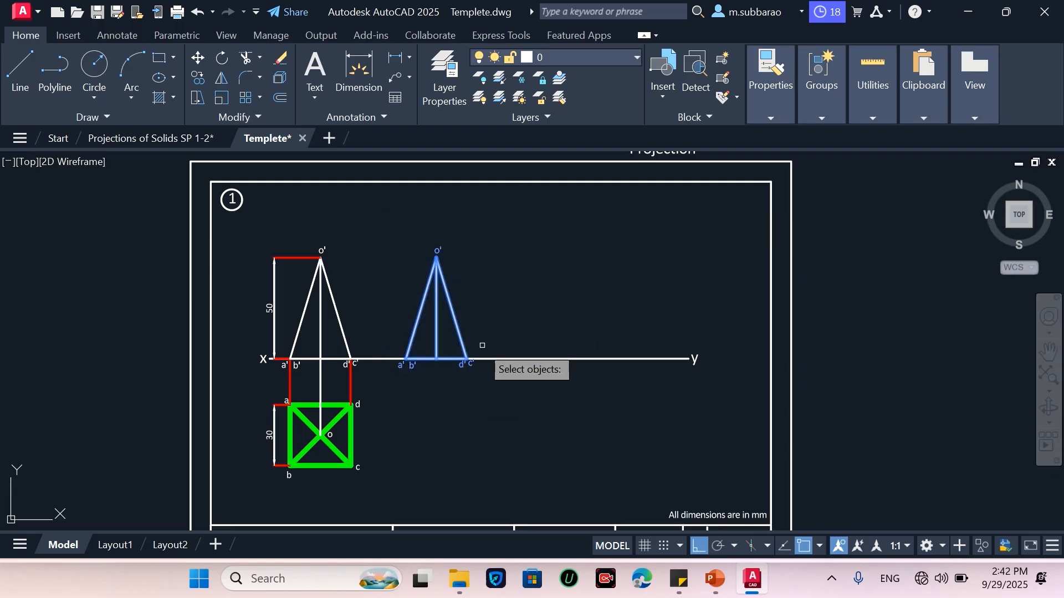
key("Return")
left_click(467, 359)
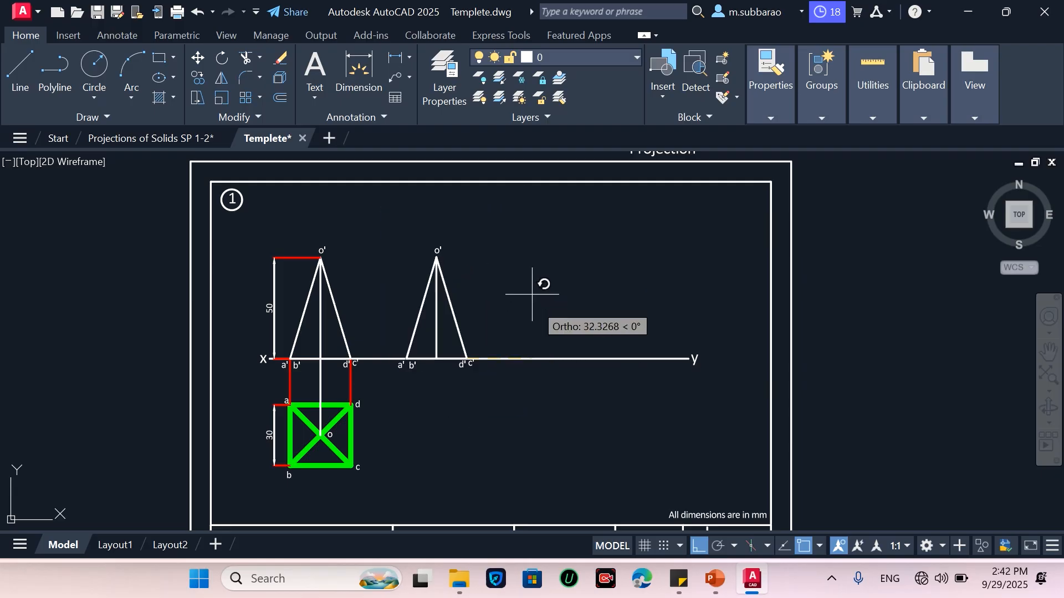
left_click(697, 550)
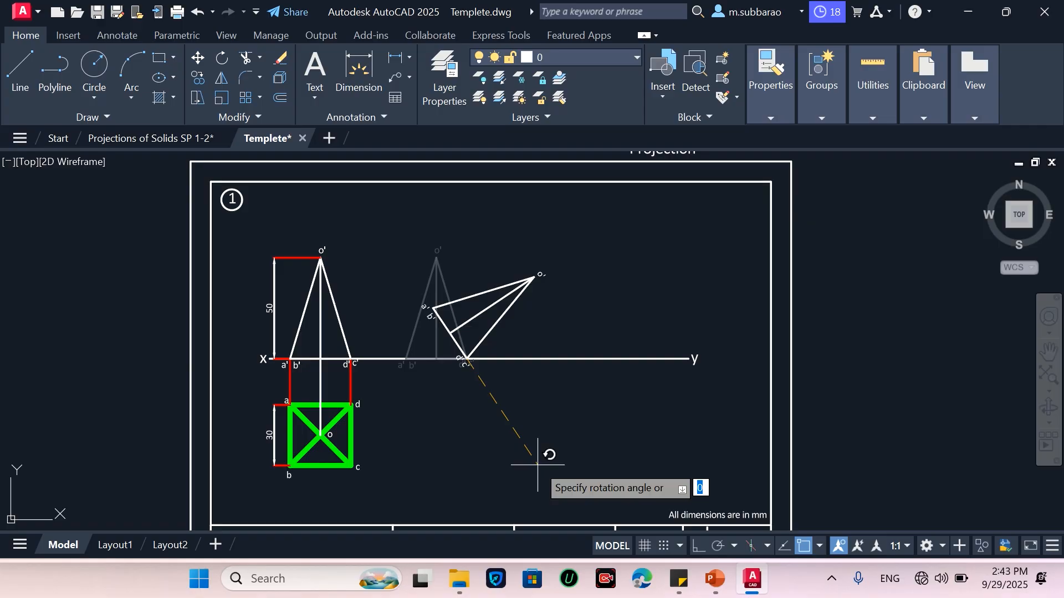
key("Return")
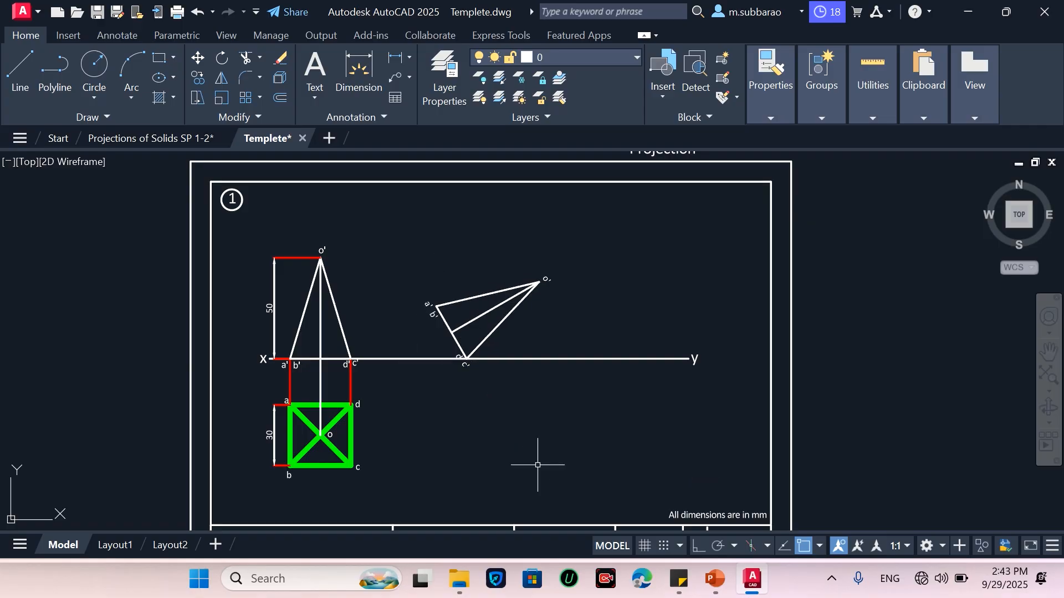
Move the tilted front view about 14 mm to the left along the XY line
type("co")
key("Return")
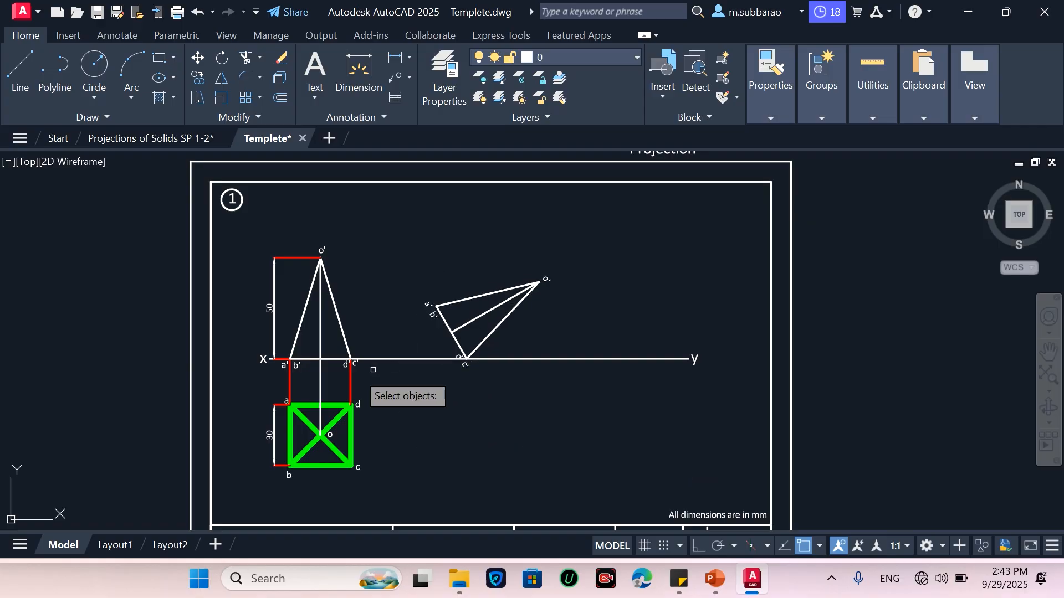
left_click(405, 415)
left_click(636, 199)
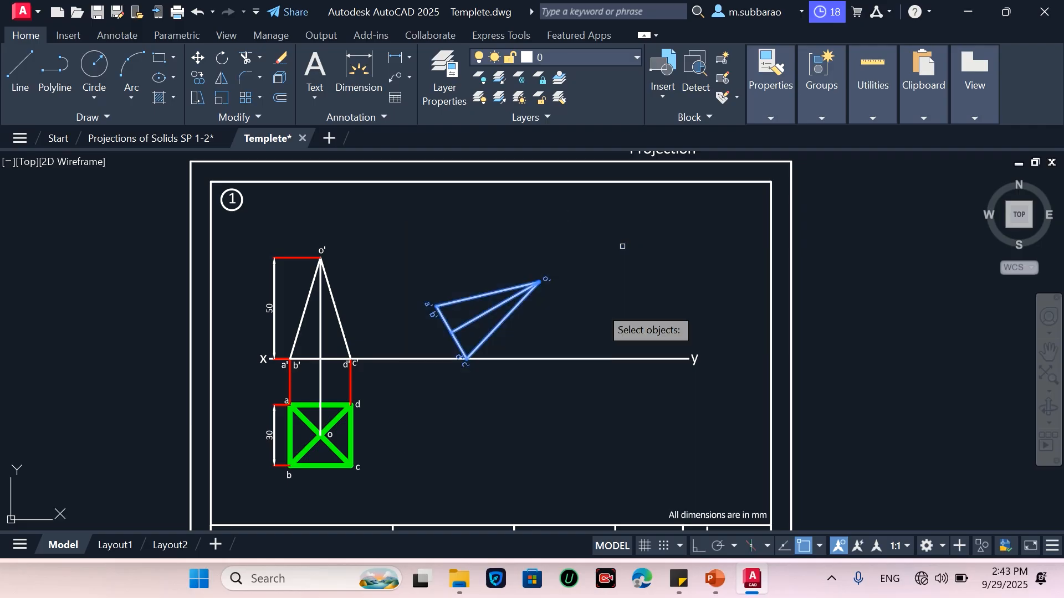
key("Return")
left_click(482, 434)
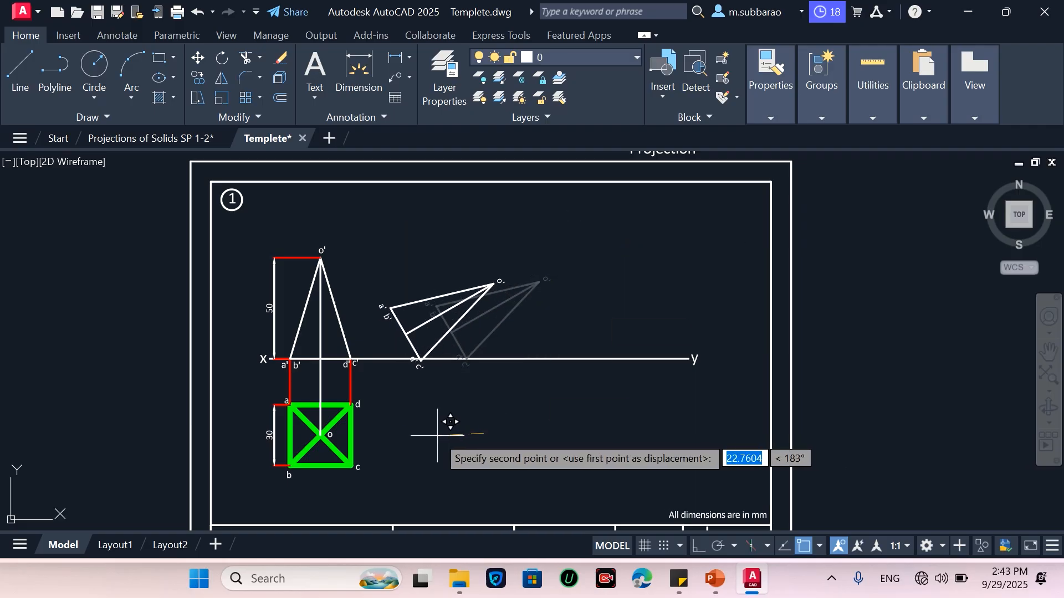
left_click(697, 547)
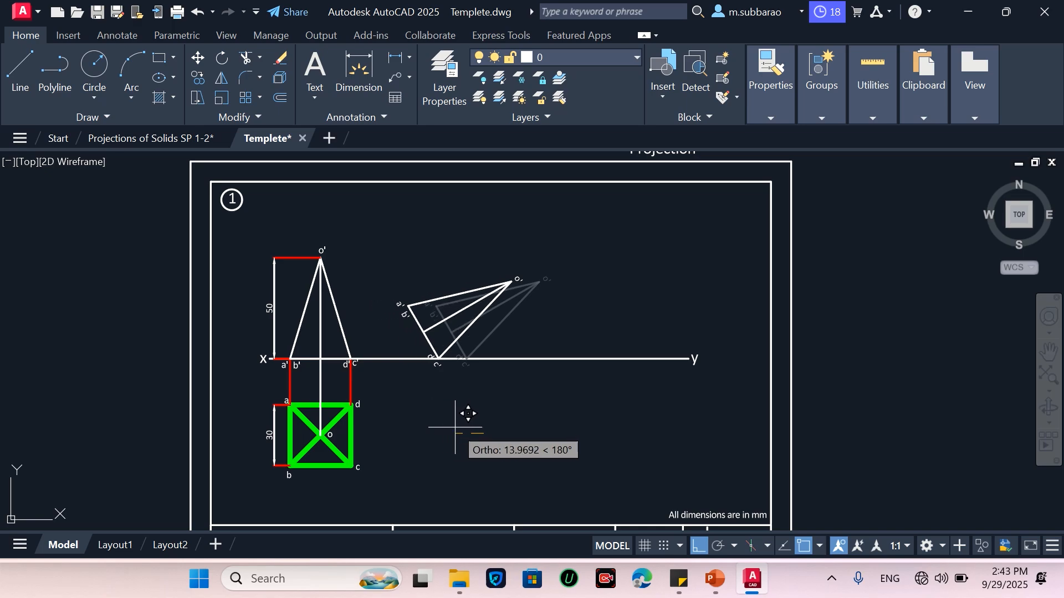
left_click(459, 429)
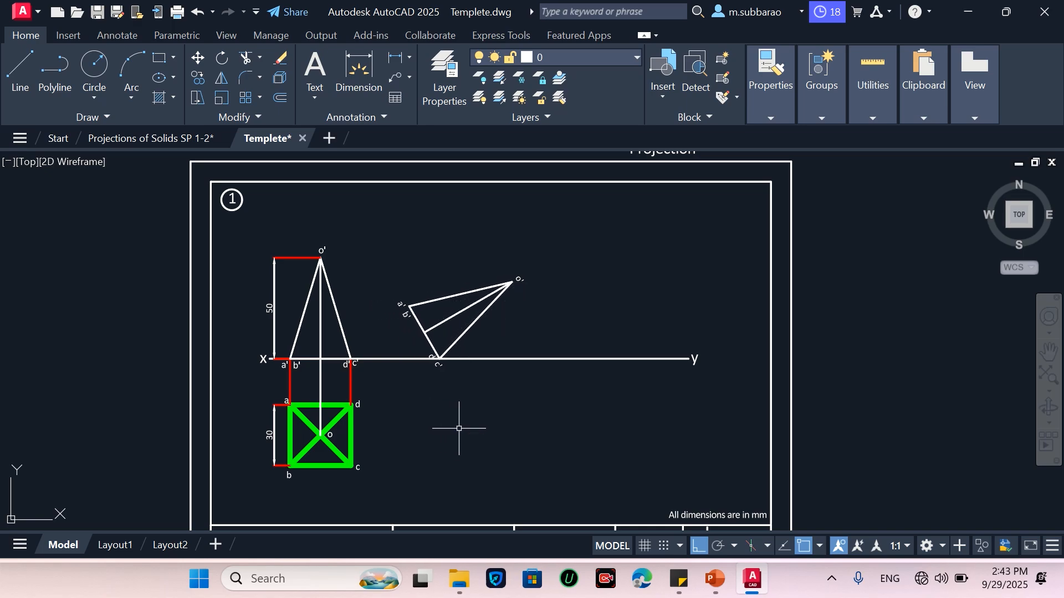
Draw vertical projectors down from the tilted view's a'b', c'd' and o' points
scroll(413, 383, "up", 2)
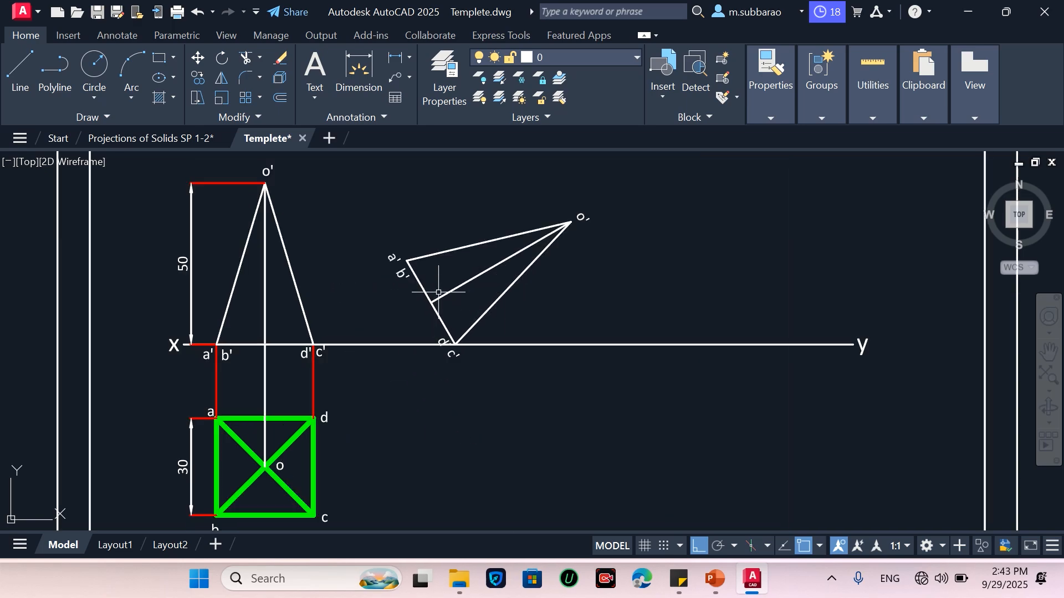
scroll(439, 293, "down", 2)
key("l")
key("Return")
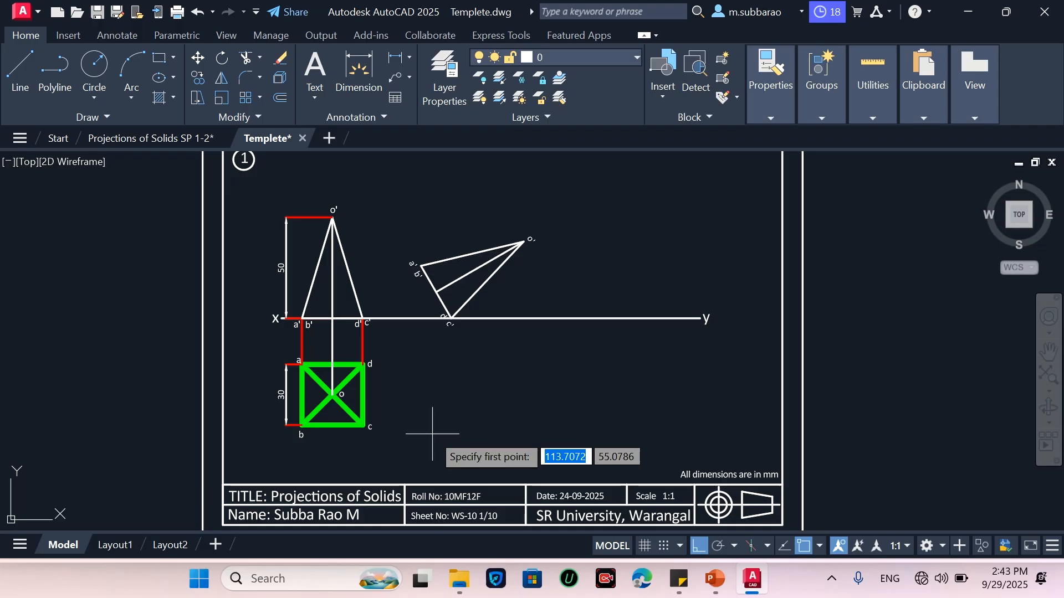
left_click(421, 267)
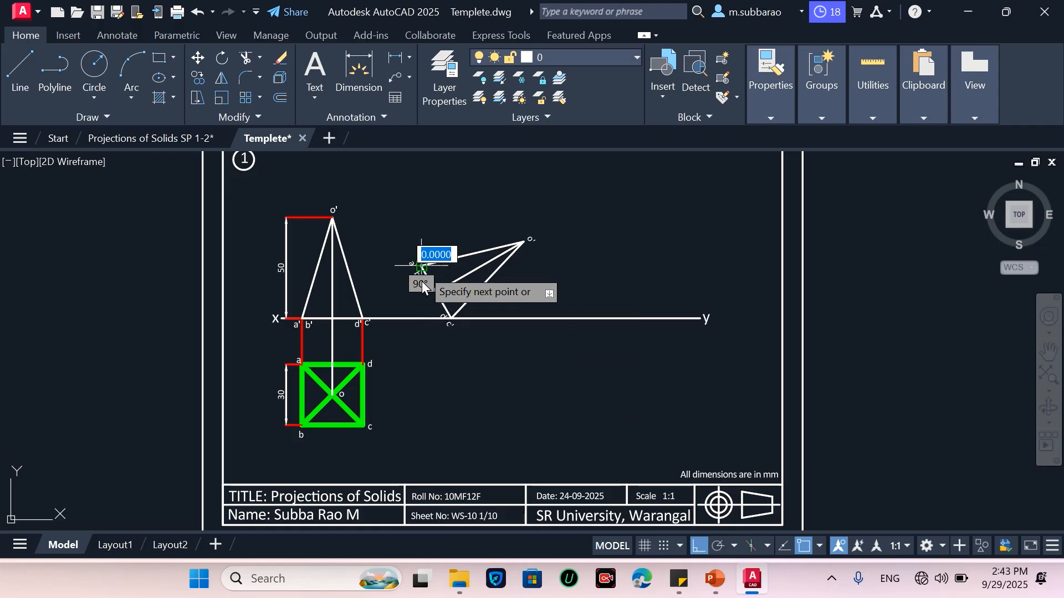
left_click(414, 435)
key("Return")
key("Return")
left_click(452, 319)
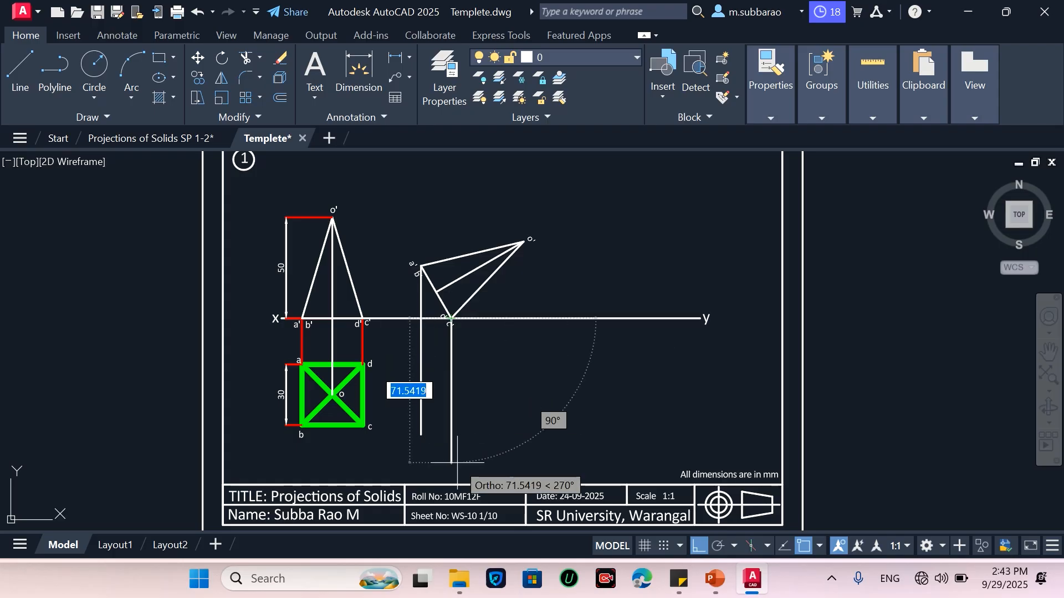
left_click(452, 435)
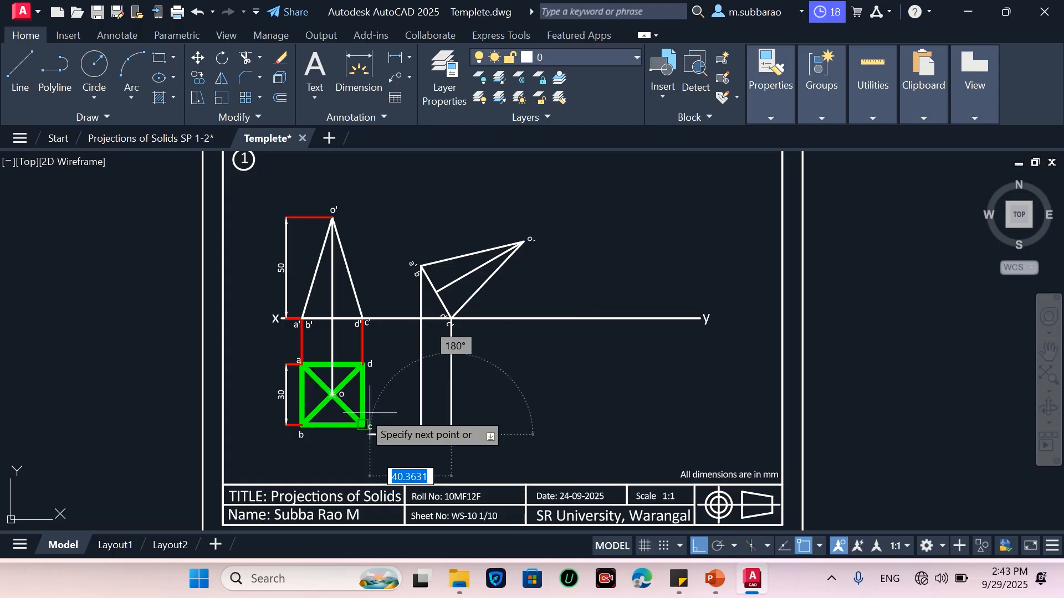
key("Return")
key("Return")
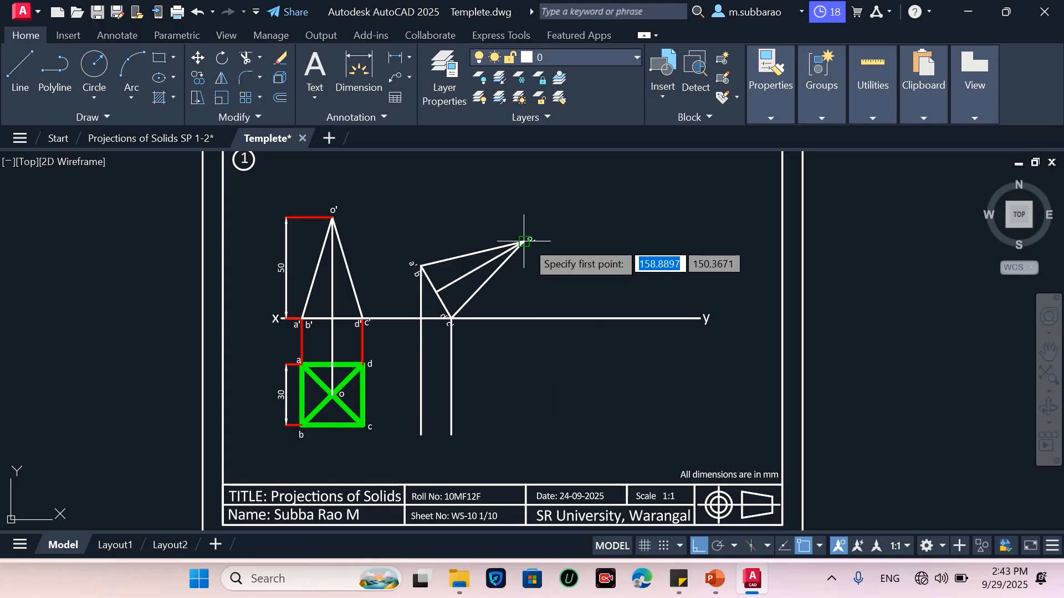
left_click(524, 242)
left_click(525, 435)
Draw horizontal projectors from the top view's d, c and o points across to the vertical projectors
key("Return")
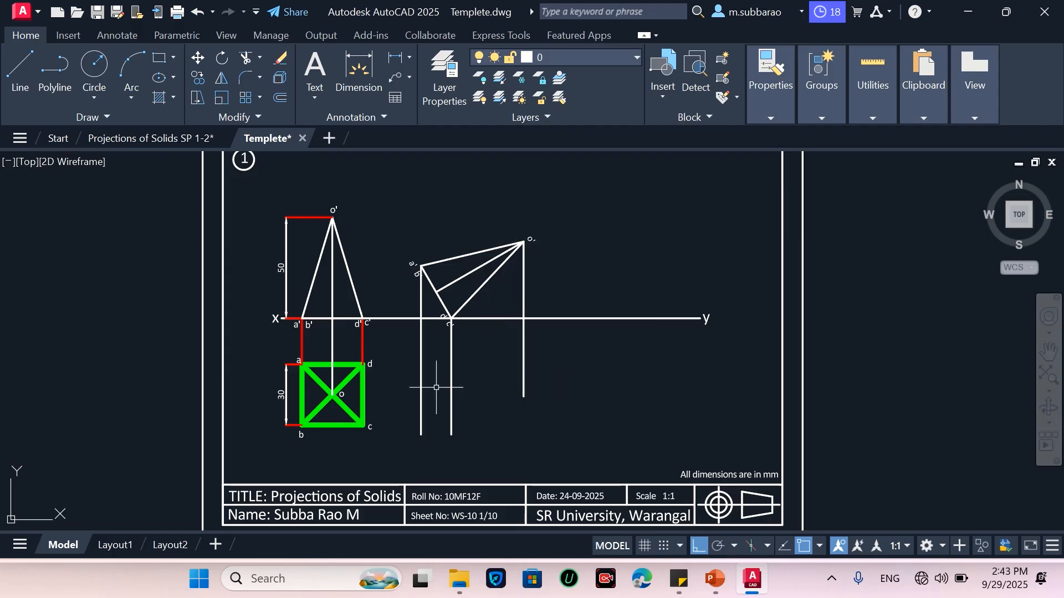
key("Return")
left_click(364, 364)
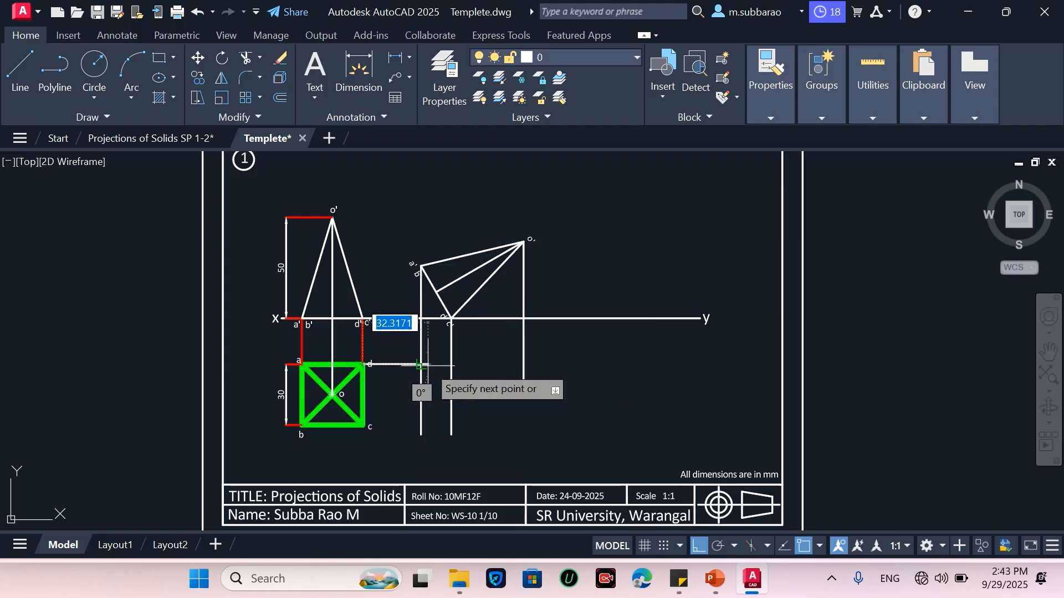
left_click(450, 365)
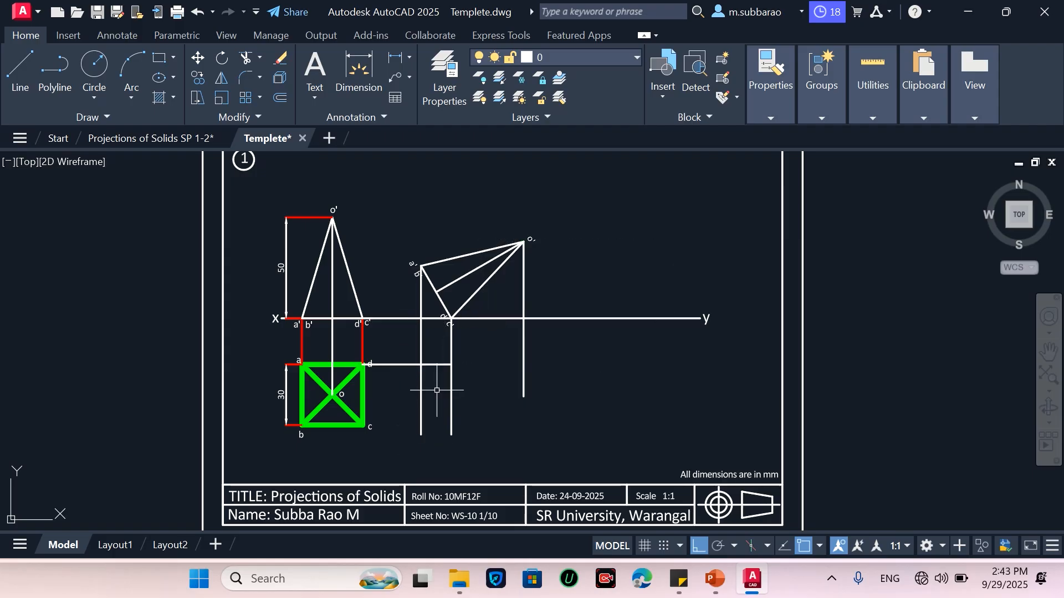
key("Return")
key("Return")
left_click(363, 426)
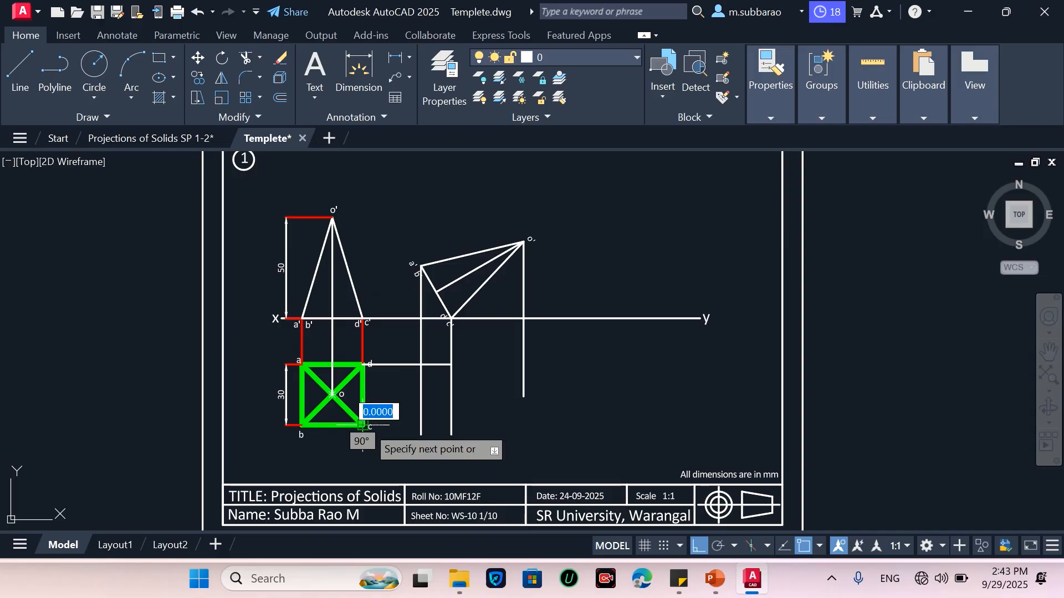
left_click(451, 426)
key("Return")
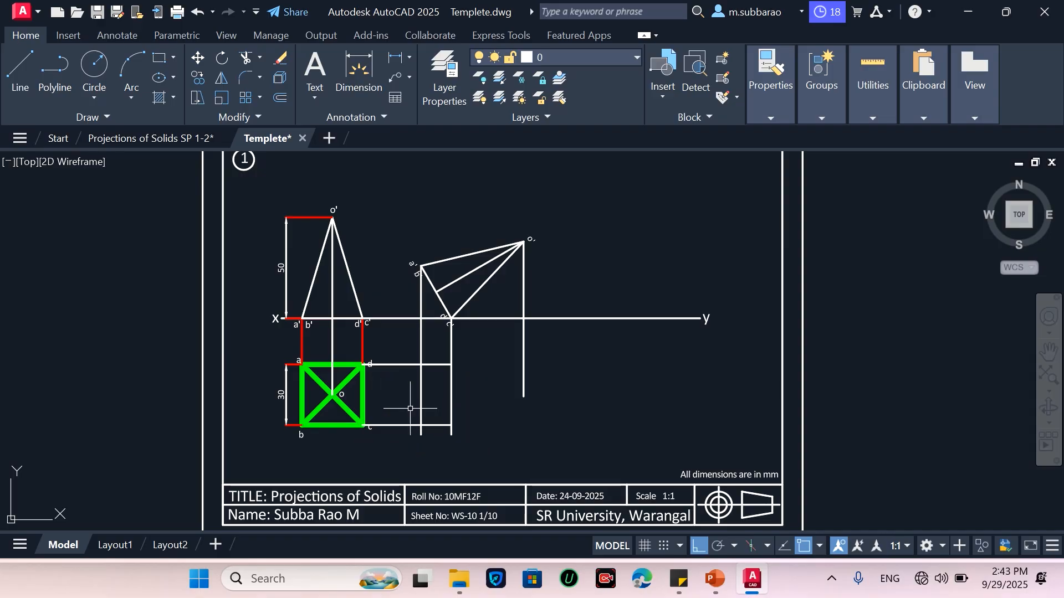
key("Return")
left_click(333, 395)
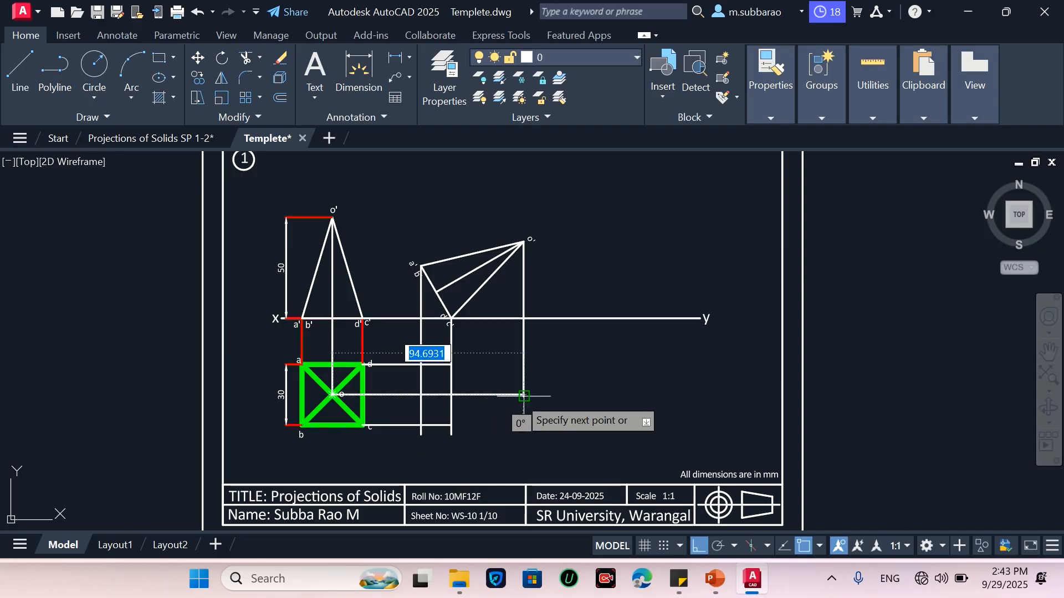
scroll(523, 396, "up", 6)
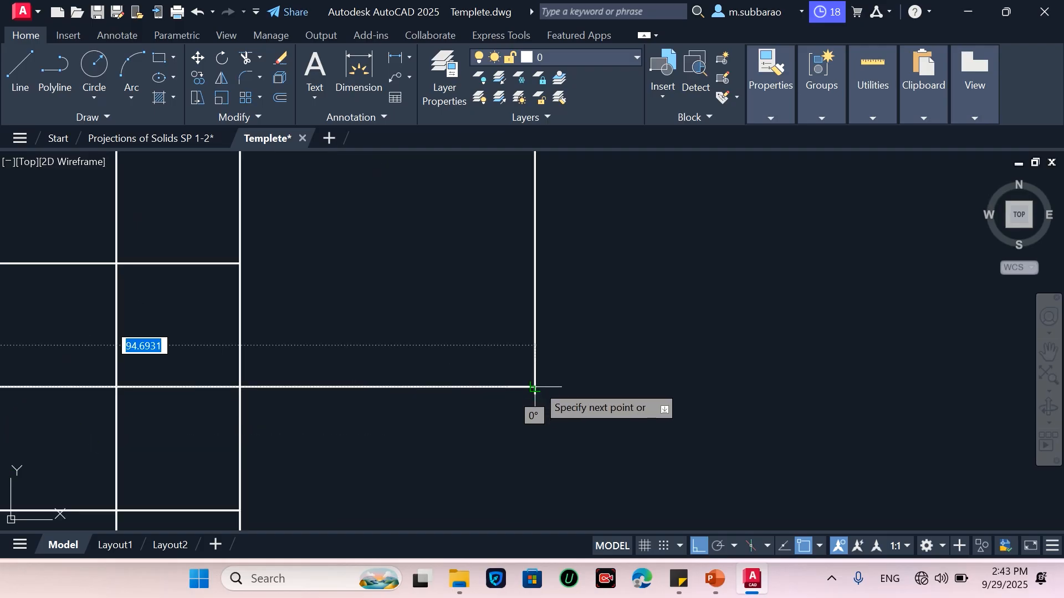
left_click(533, 387)
key("Return")
Draw the new top view's outline joining the a'b' projector's intersections with the d and c rows to the apex point on the o' projector
scroll(617, 371, "down", 5)
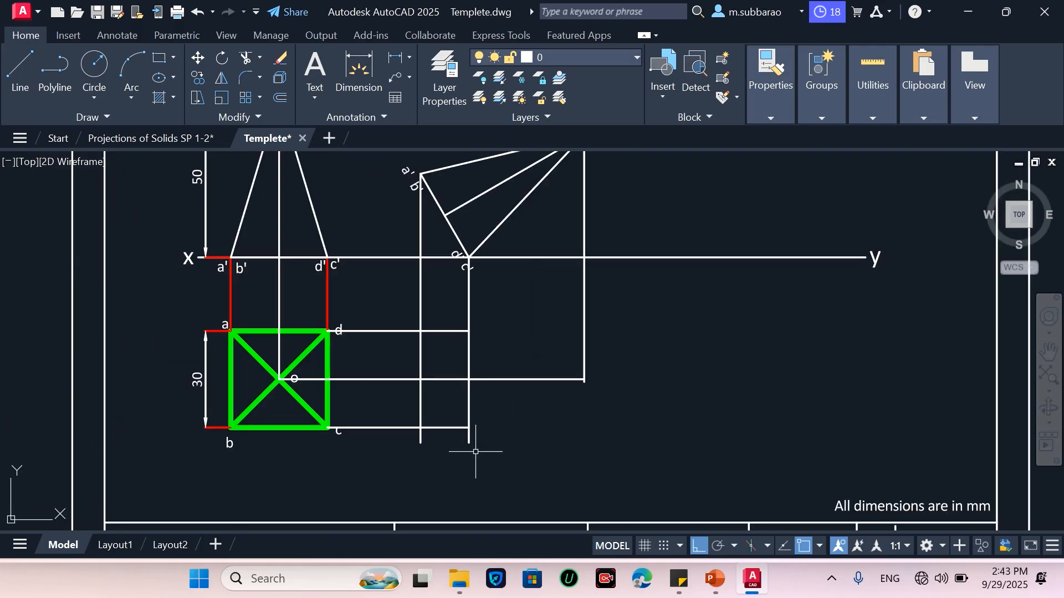
scroll(476, 450, "down", 4)
scroll(493, 444, "up", 4)
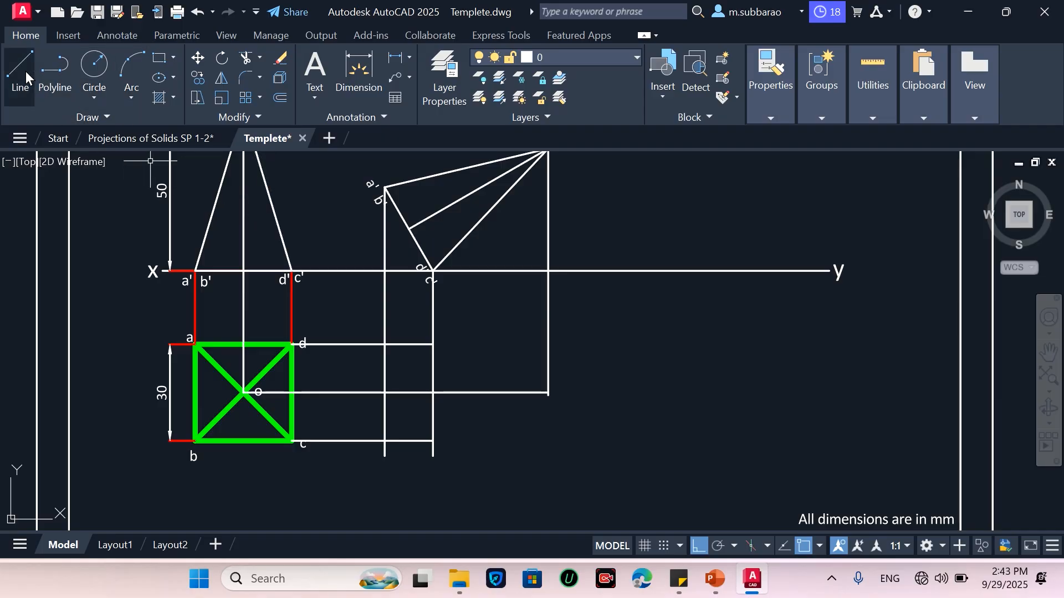
left_click(31, 103)
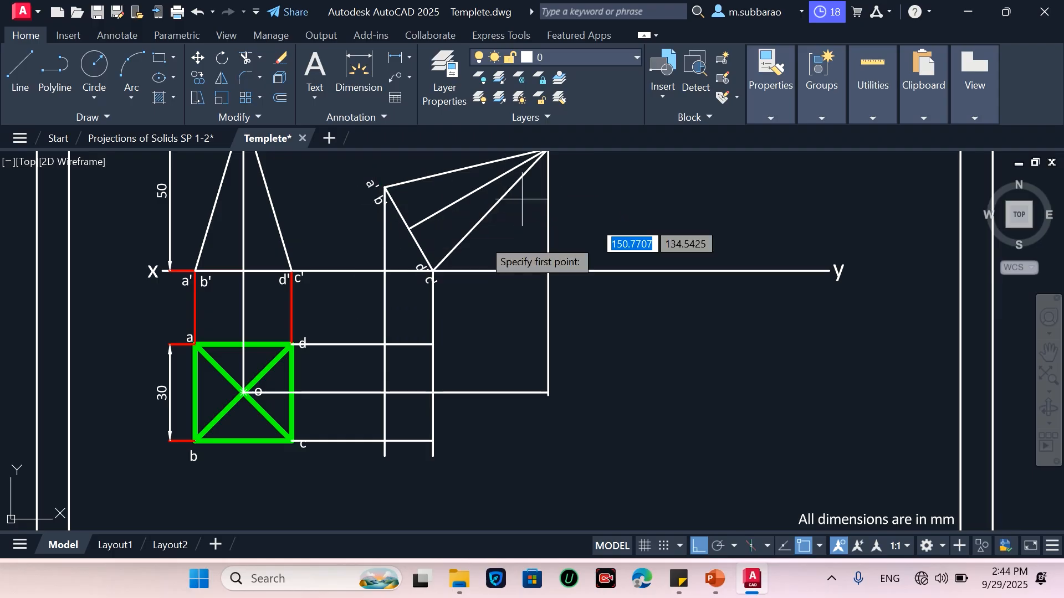
left_click(385, 344)
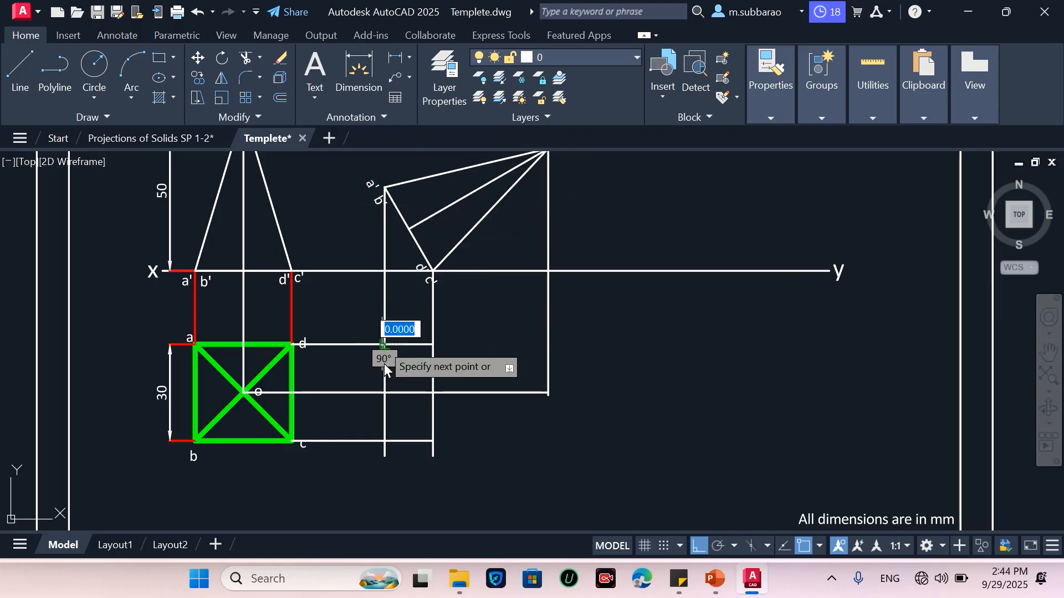
left_click(385, 442)
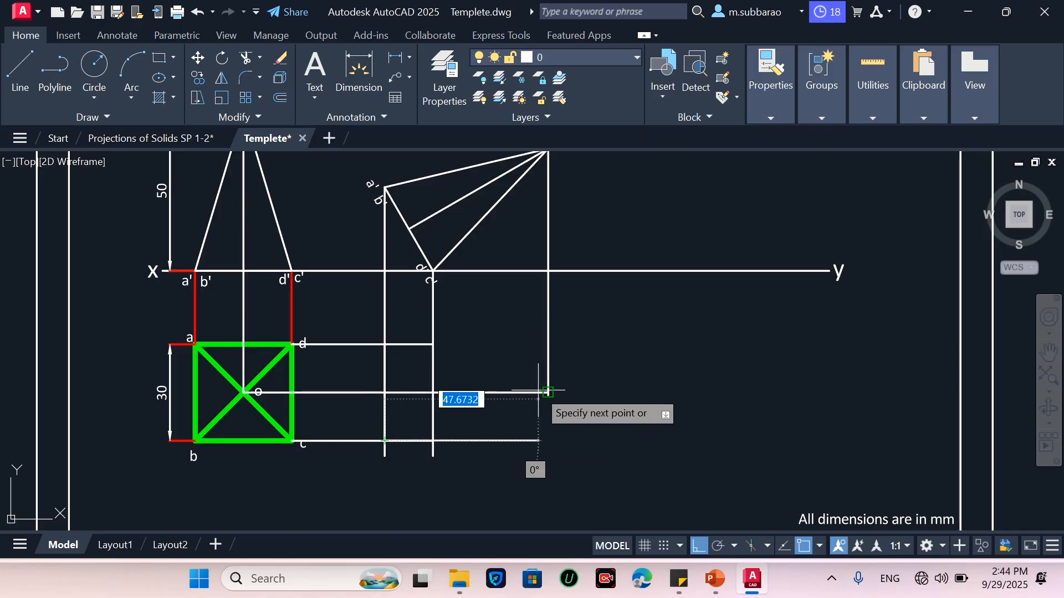
left_click(700, 546)
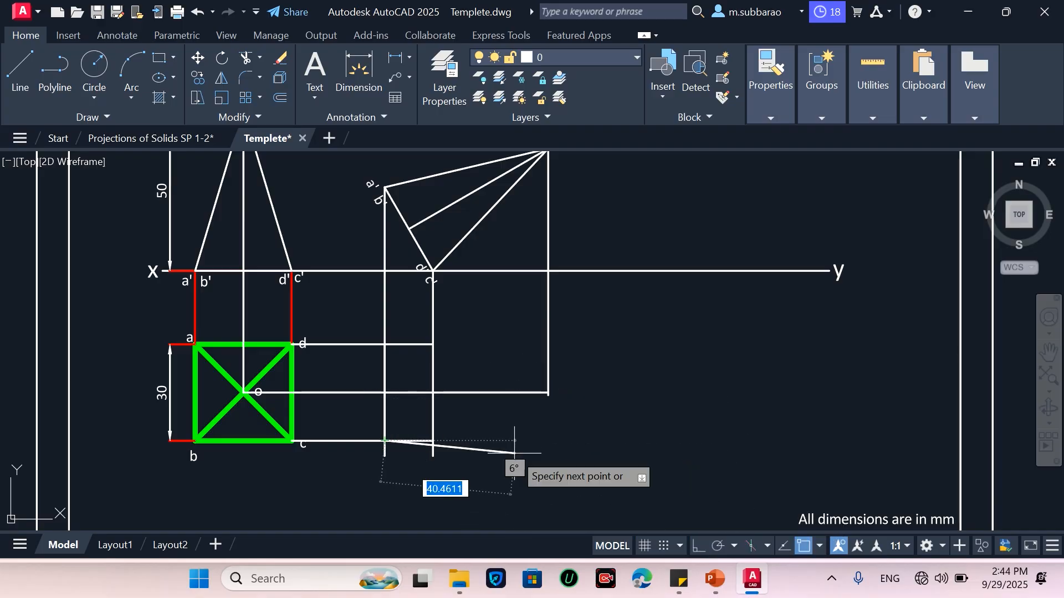
scroll(515, 453, "up", 4)
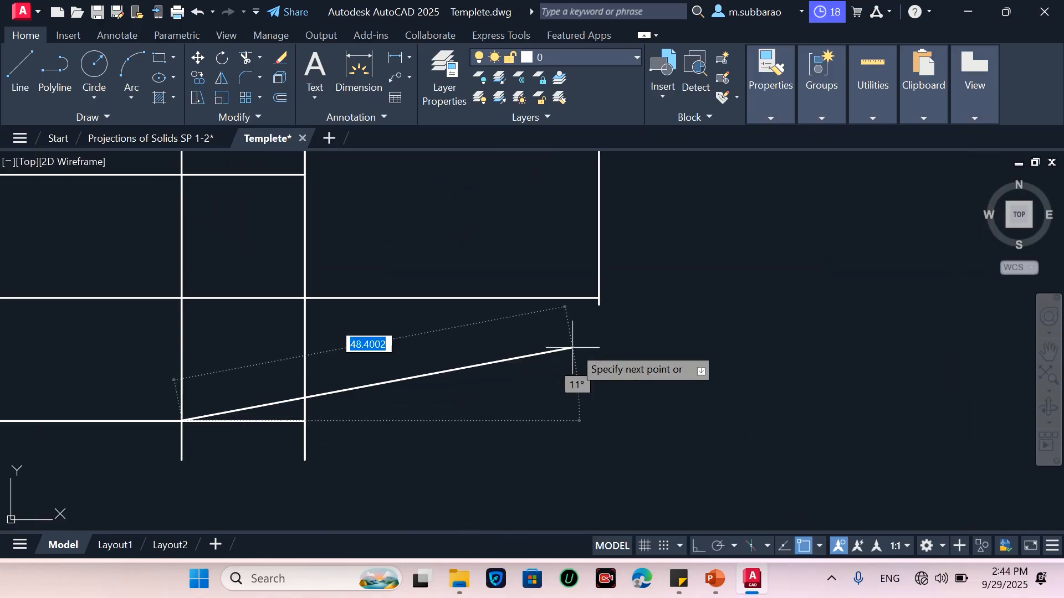
left_click(598, 298)
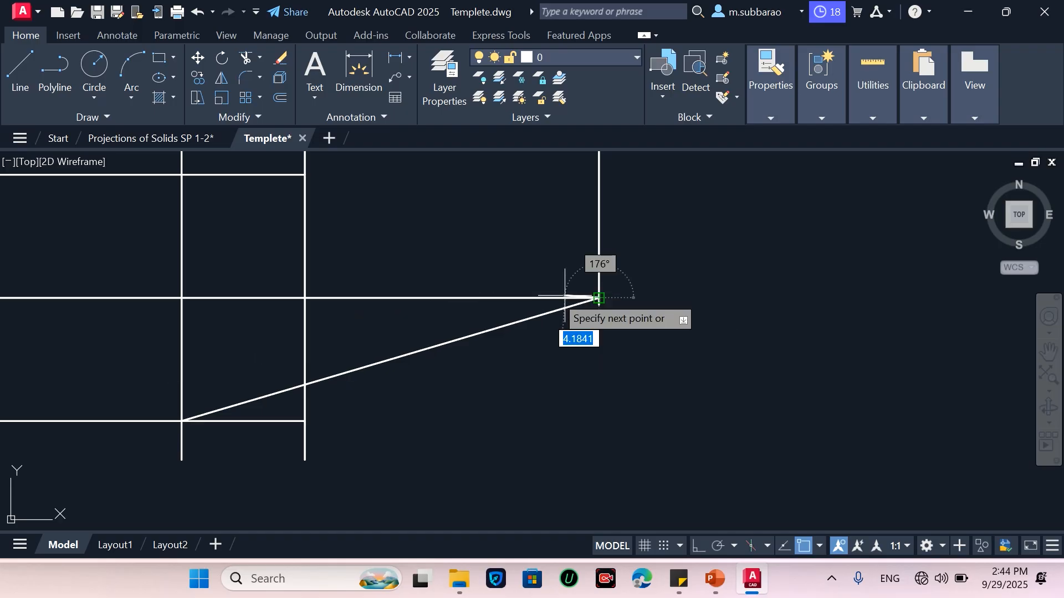
left_click(182, 175)
key("Return")
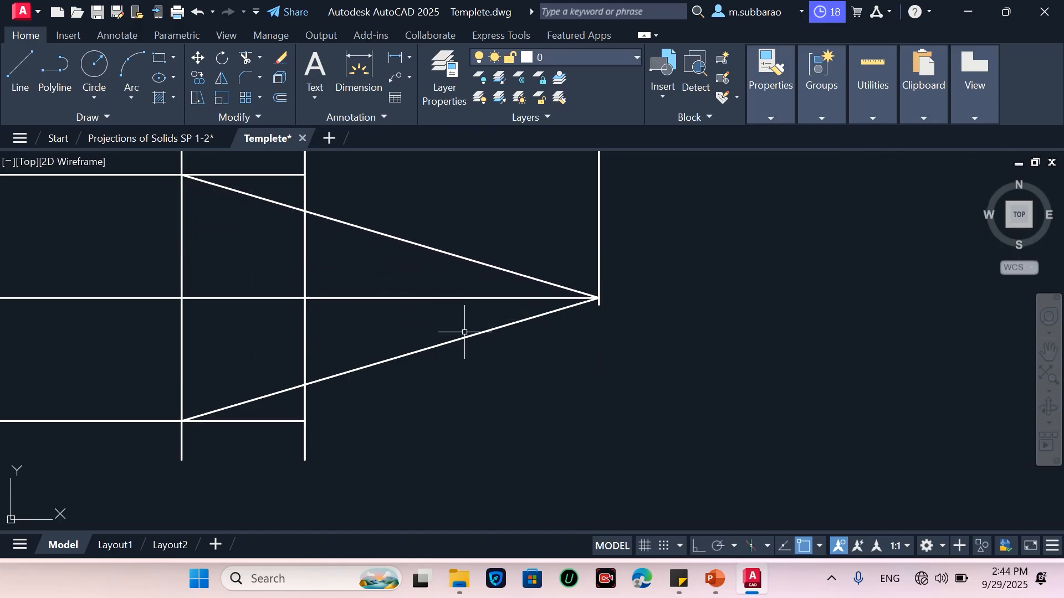
Draw lines from the c'd' projector's intersections with the d and c rows to the apex point
scroll(520, 422, "down", 2)
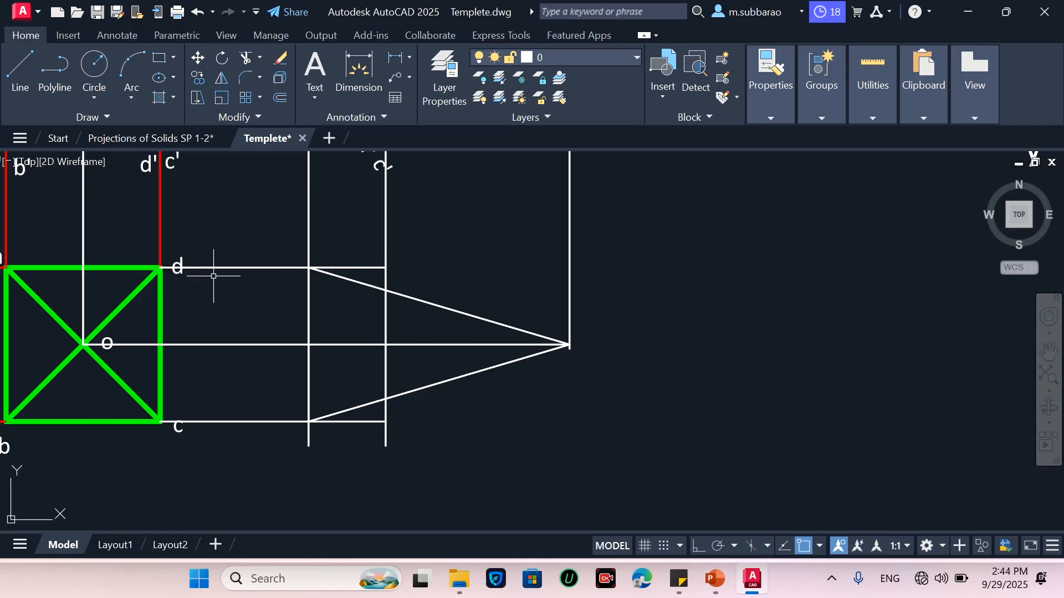
scroll(362, 423, "down", 4)
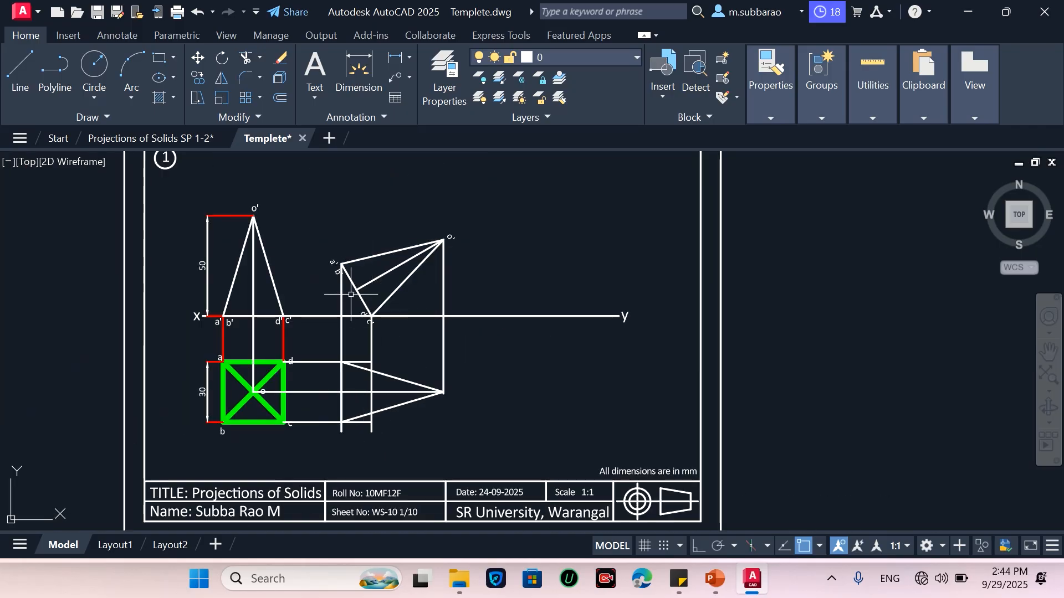
scroll(348, 294, "up", 2)
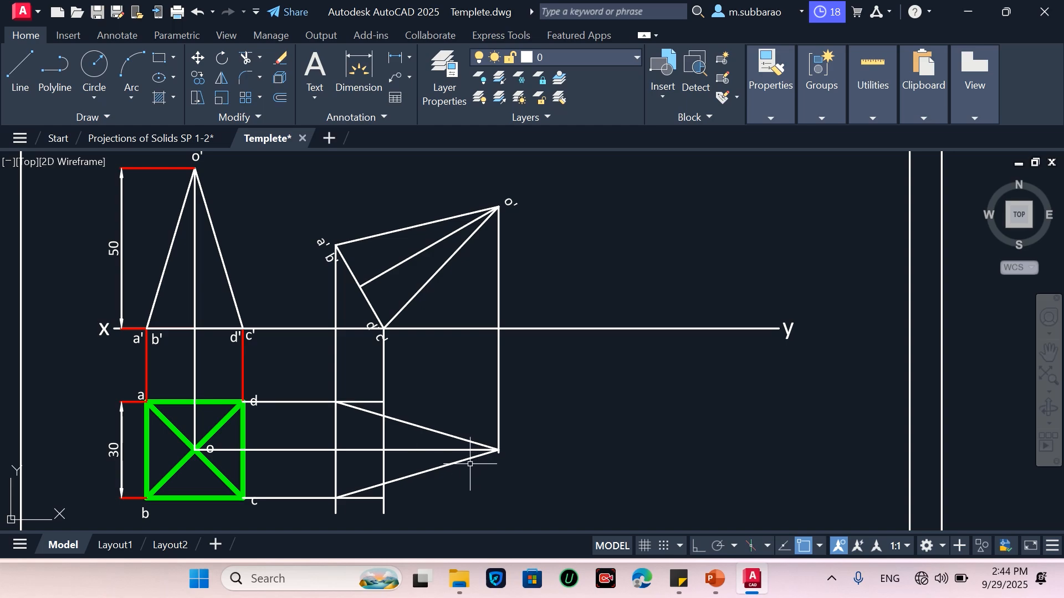
key("l")
key("Return")
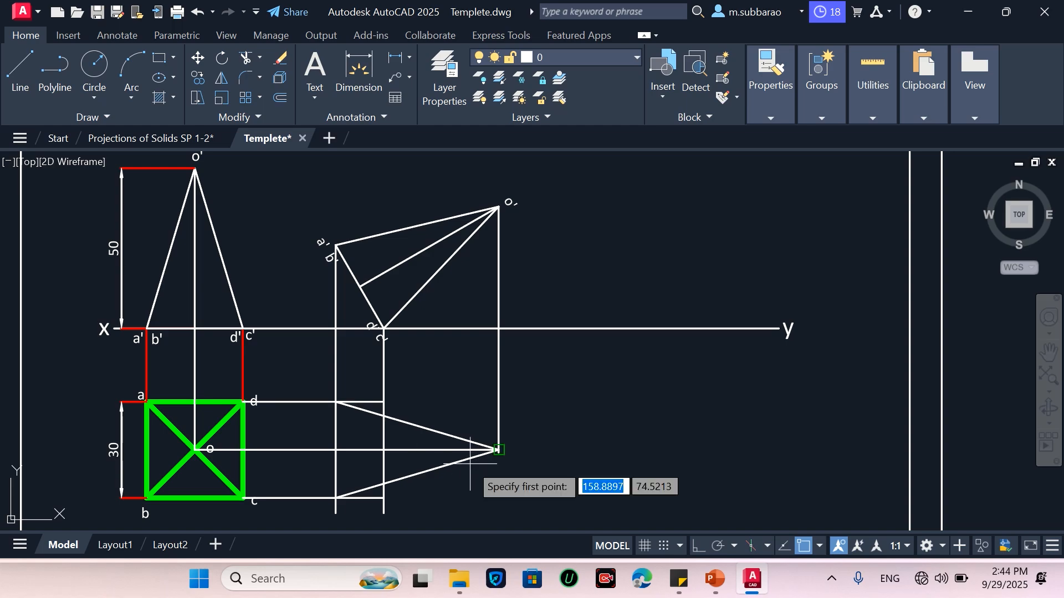
left_click(383, 401)
scroll(499, 450, "up", 5)
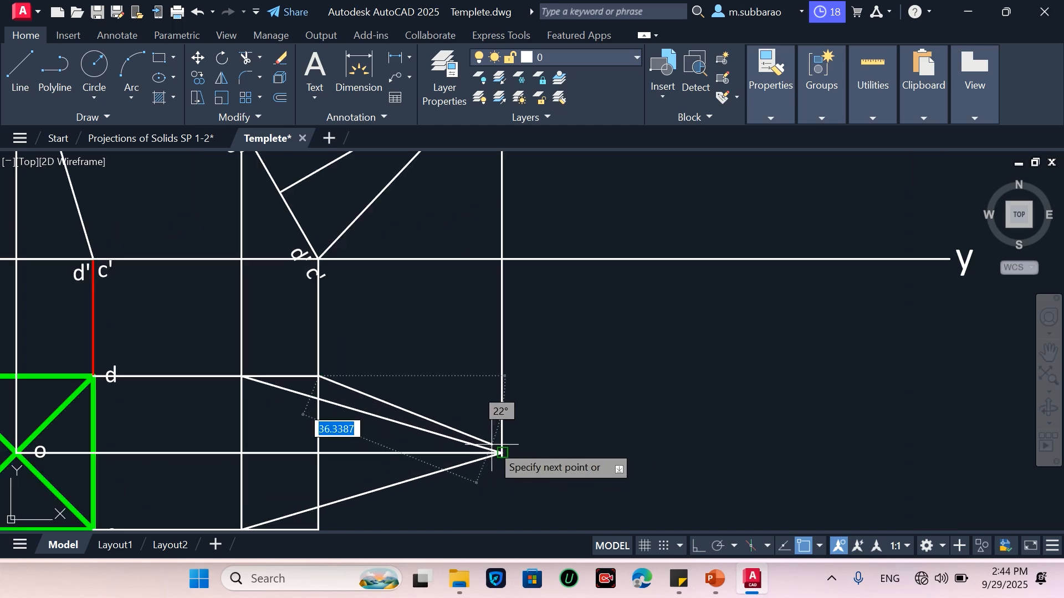
left_click(529, 478)
key("Escape")
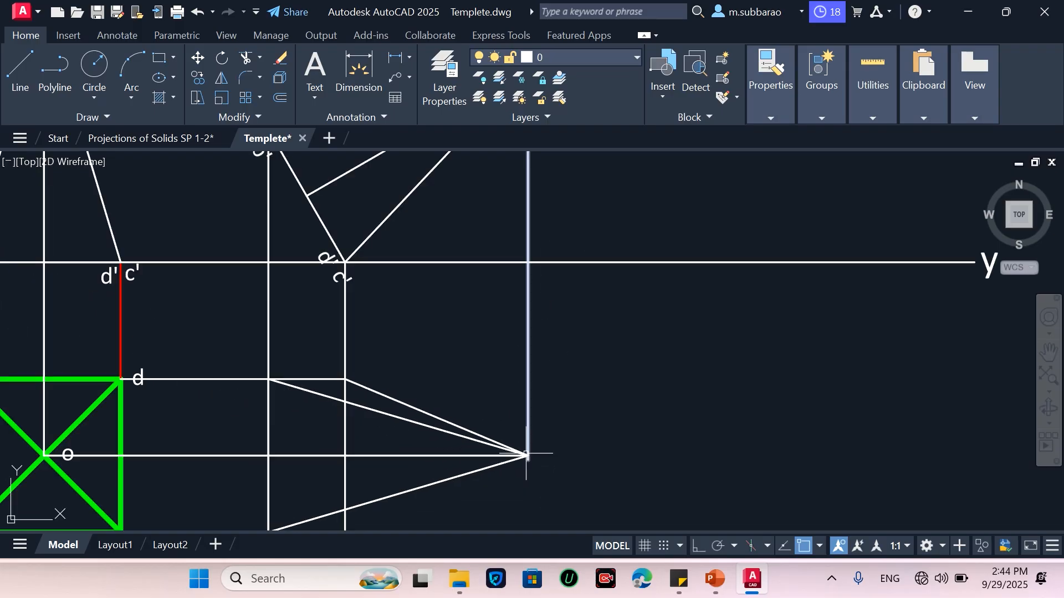
scroll(522, 447, "down", 5)
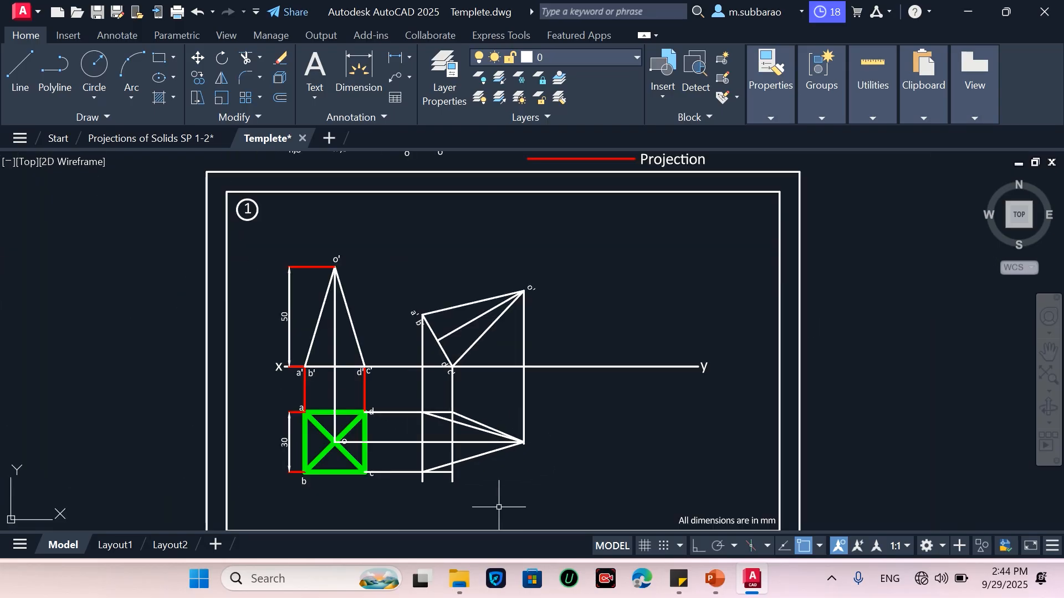
scroll(499, 504, "up", 5)
key("space")
left_click(379, 417)
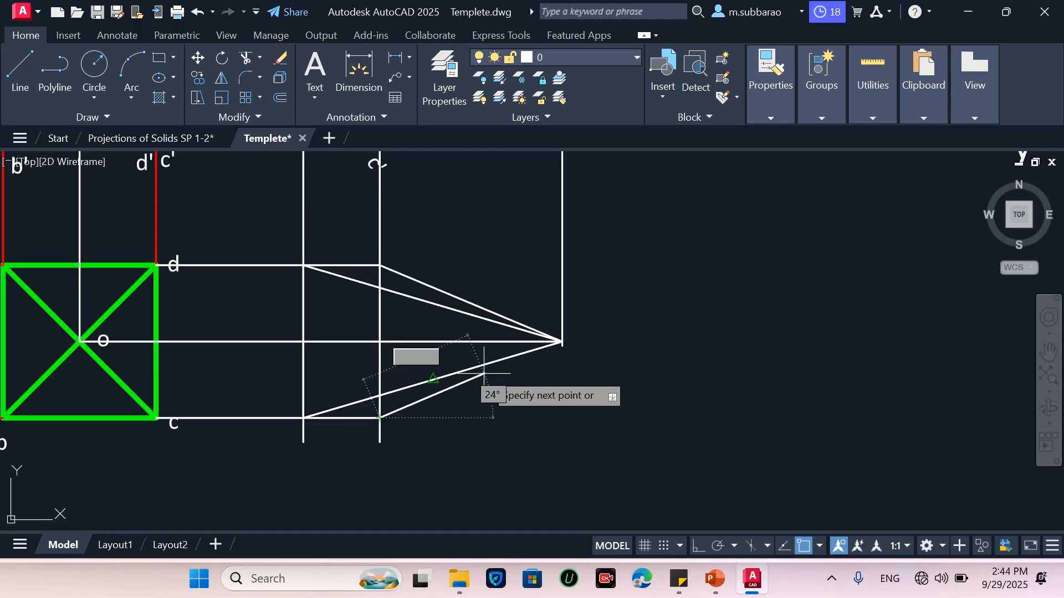
scroll(543, 348, "up", 4)
scroll(544, 347, "up", 4)
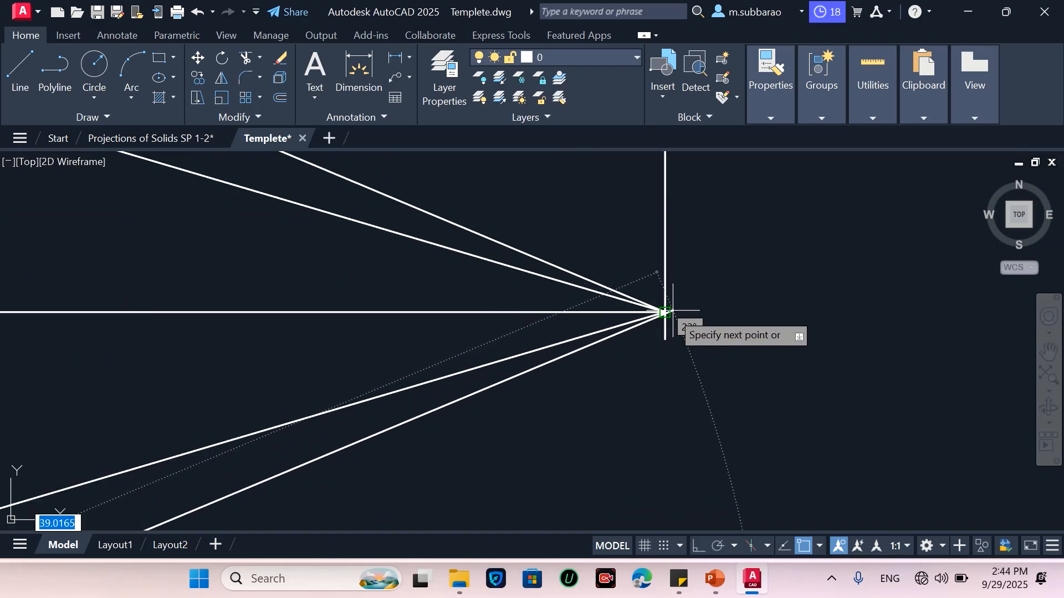
scroll(601, 316, "down", 6)
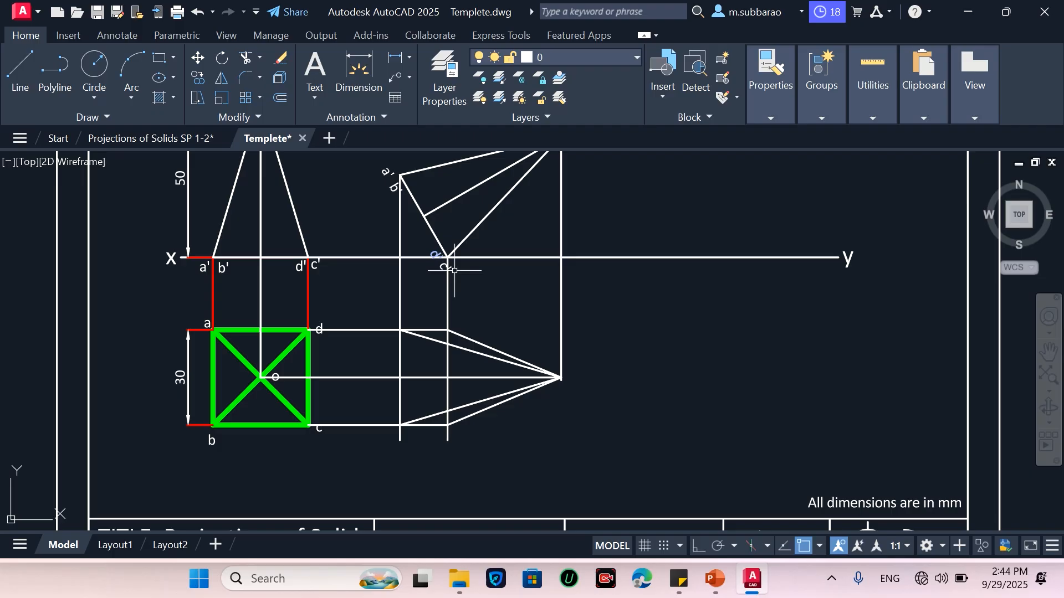
scroll(446, 445, "down", 2)
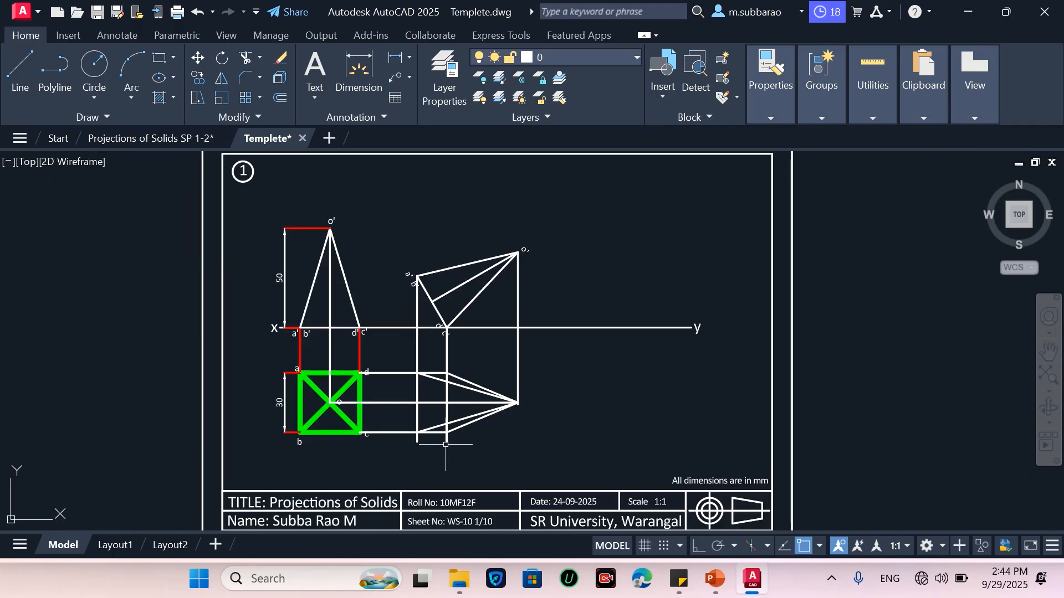
scroll(443, 259, "up", 2)
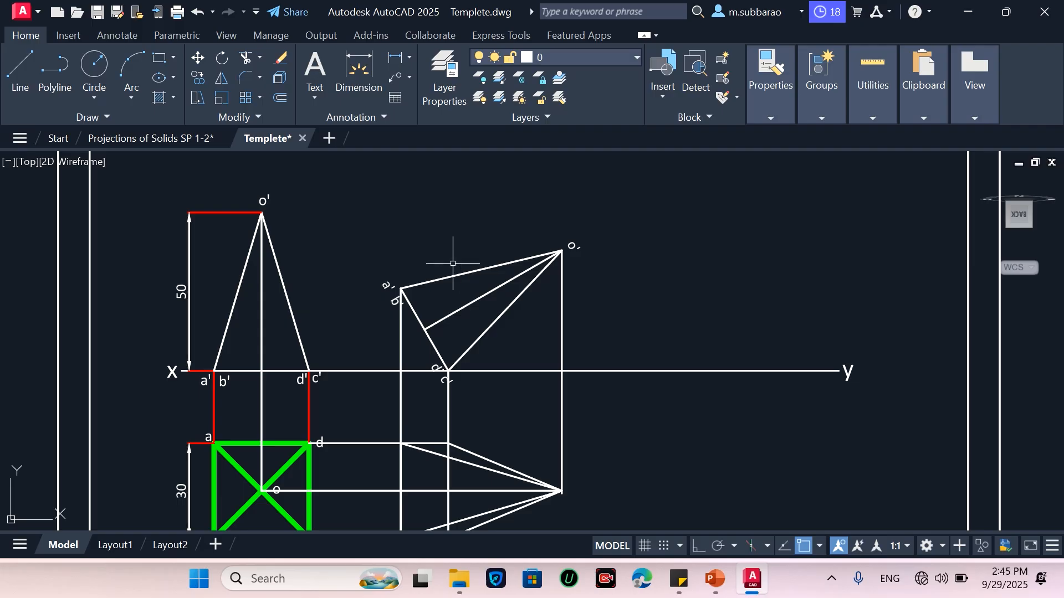
Trim the c'd' vertical projector where it crosses the new top view
scroll(452, 264, "down", 2)
scroll(473, 340, "up", 2)
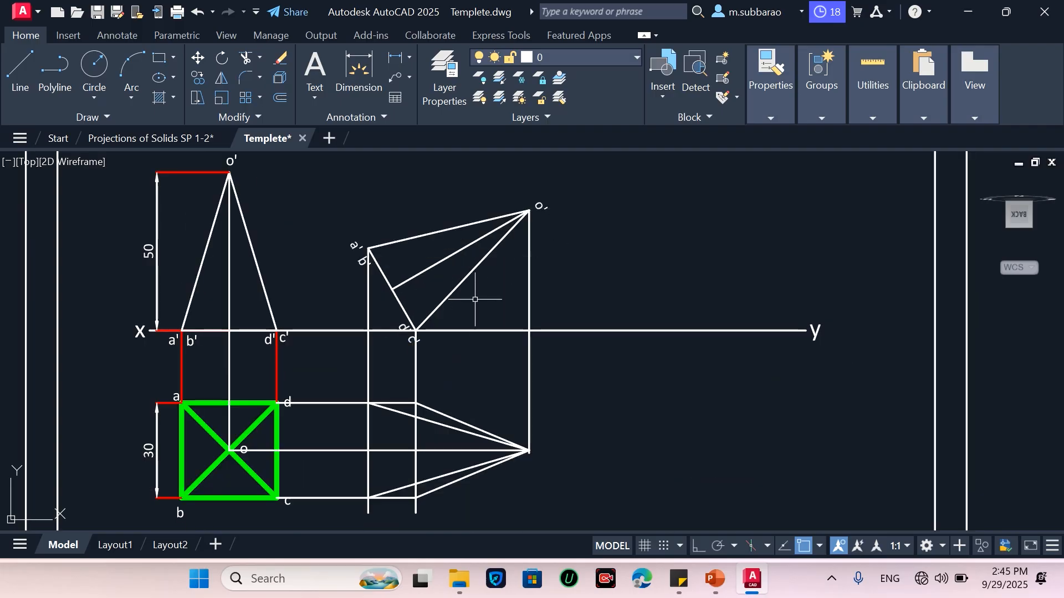
scroll(502, 299, "down", 2)
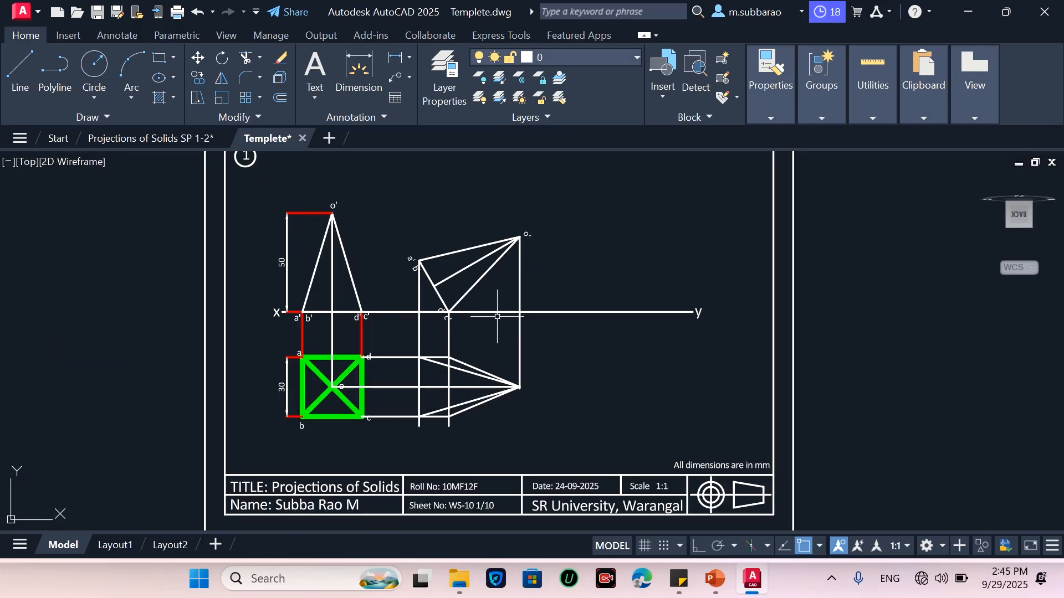
scroll(497, 317, "up", 2)
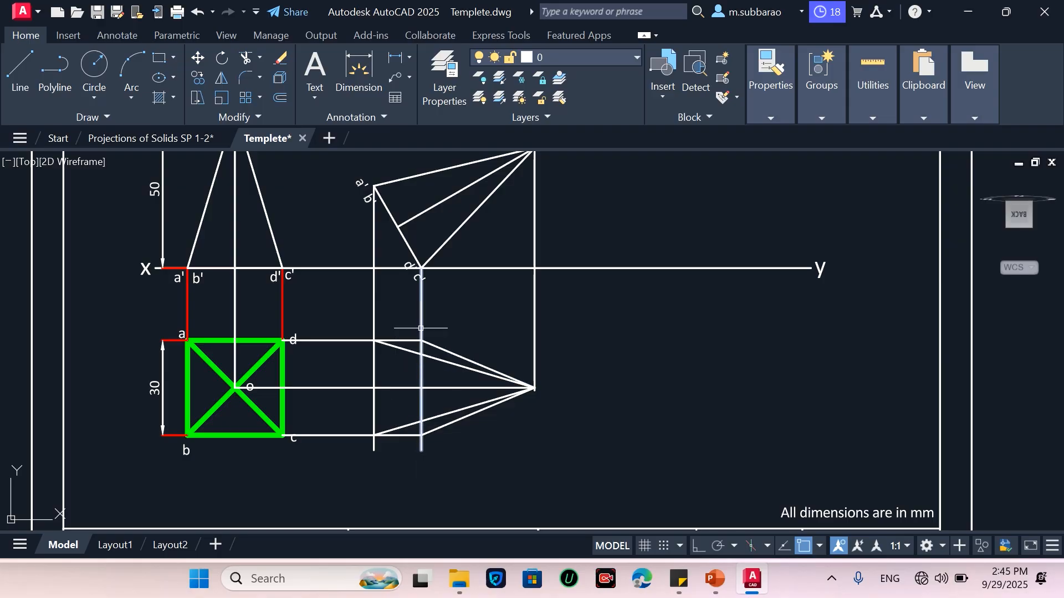
type("tr")
key("Return")
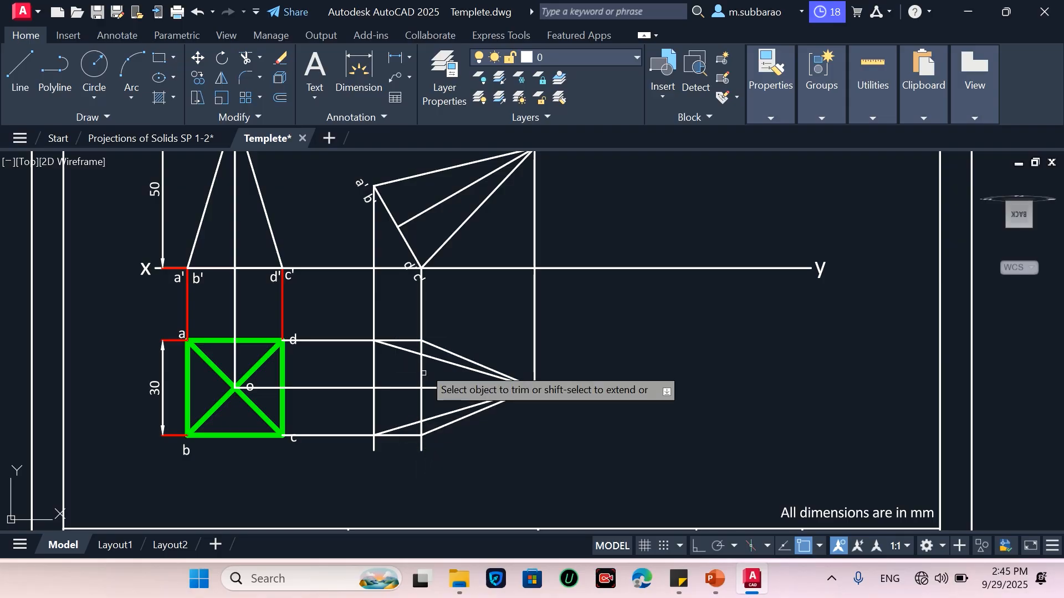
left_click(424, 350)
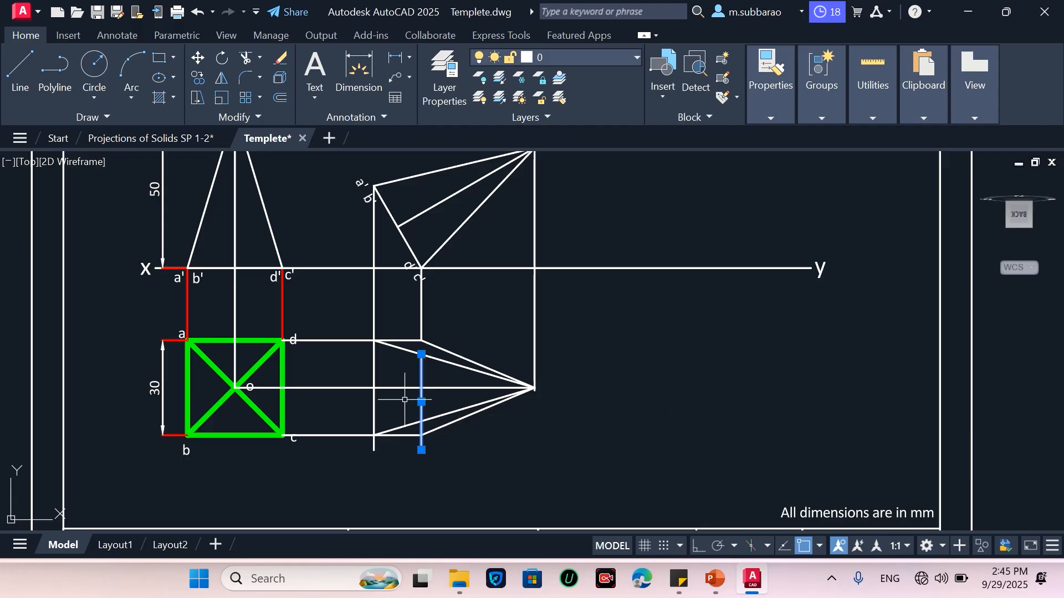
Draw a line along the c'd' projector joining its d-row and c-row intersections
type("l")
key("Return")
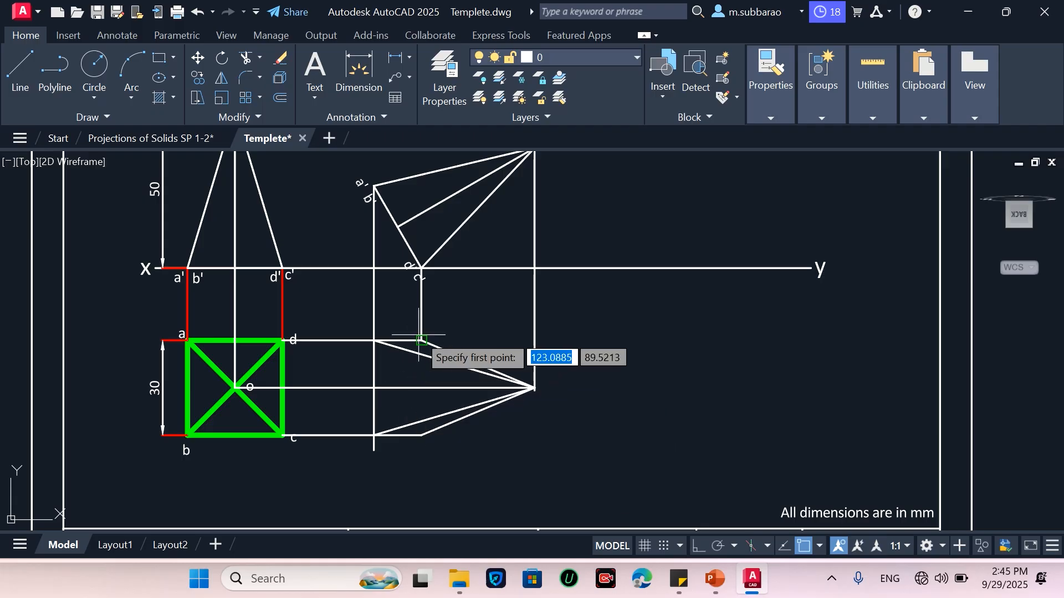
left_click(422, 340)
left_click(424, 437)
key("Return")
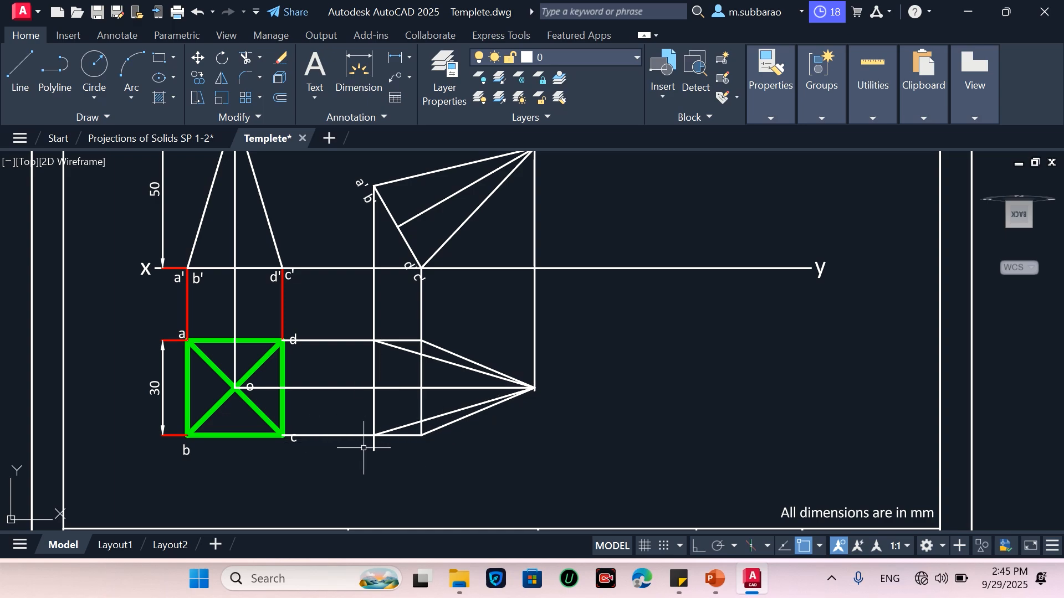
Match the new top view's outline and edge lines to the green top-view line style of the square
scroll(378, 465, "down", 2)
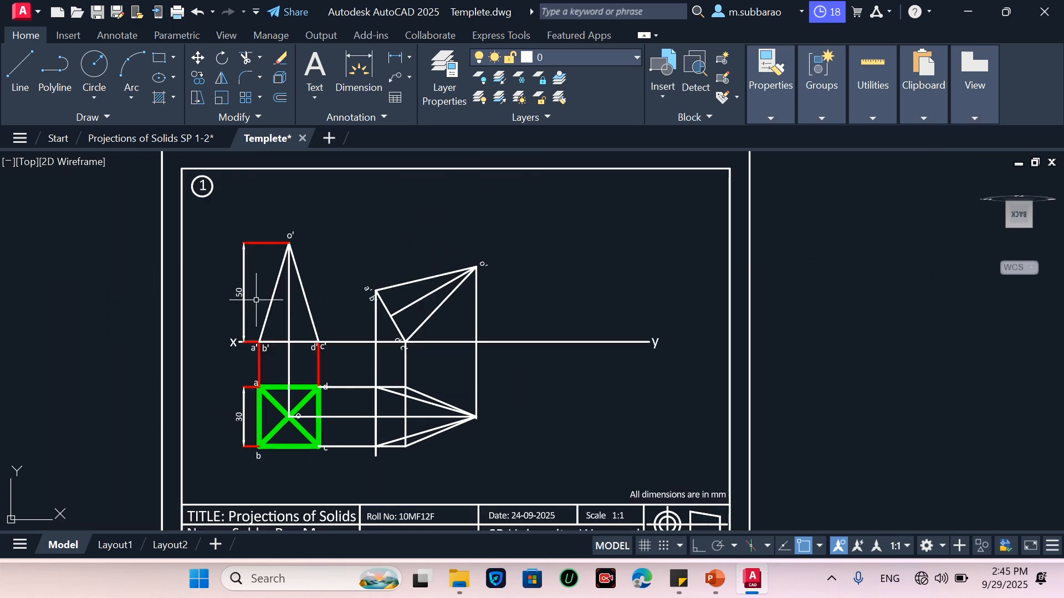
type("ma")
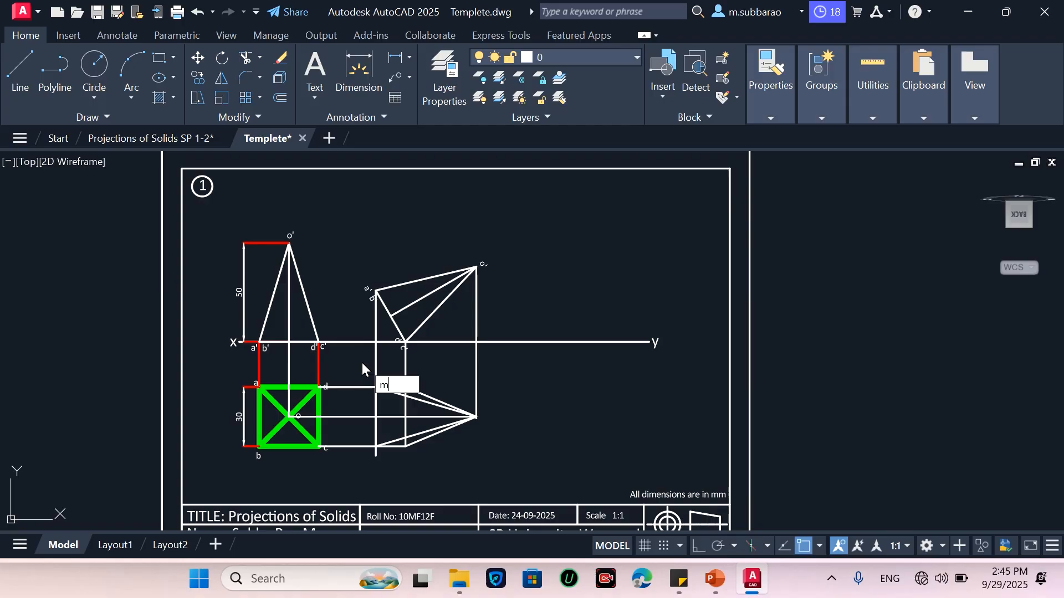
key("Return")
scroll(314, 394, "up", 2)
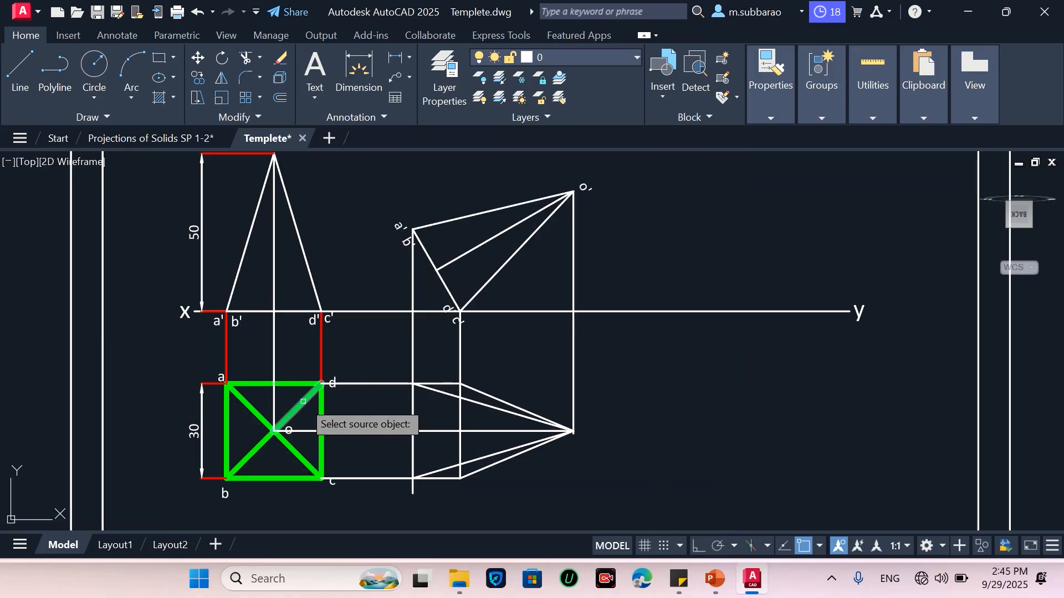
left_click(291, 414)
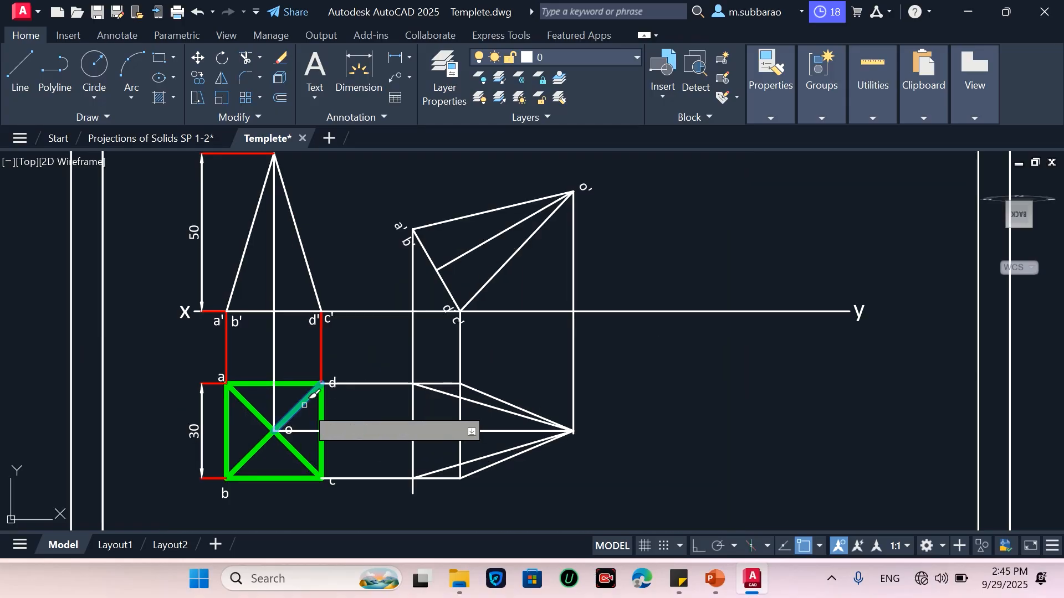
left_click(414, 405)
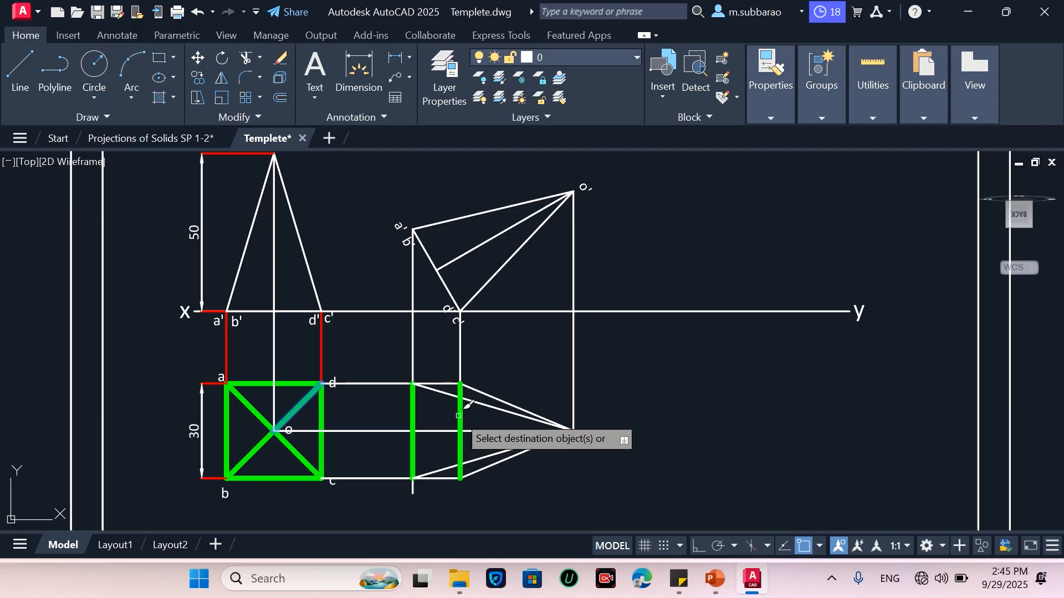
left_click(476, 403)
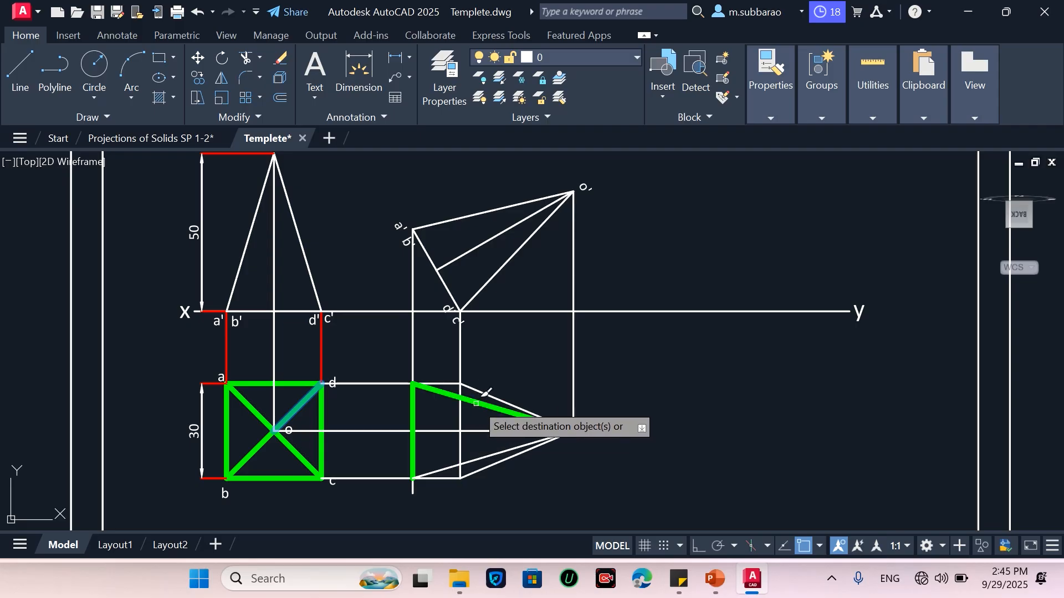
left_click(484, 392)
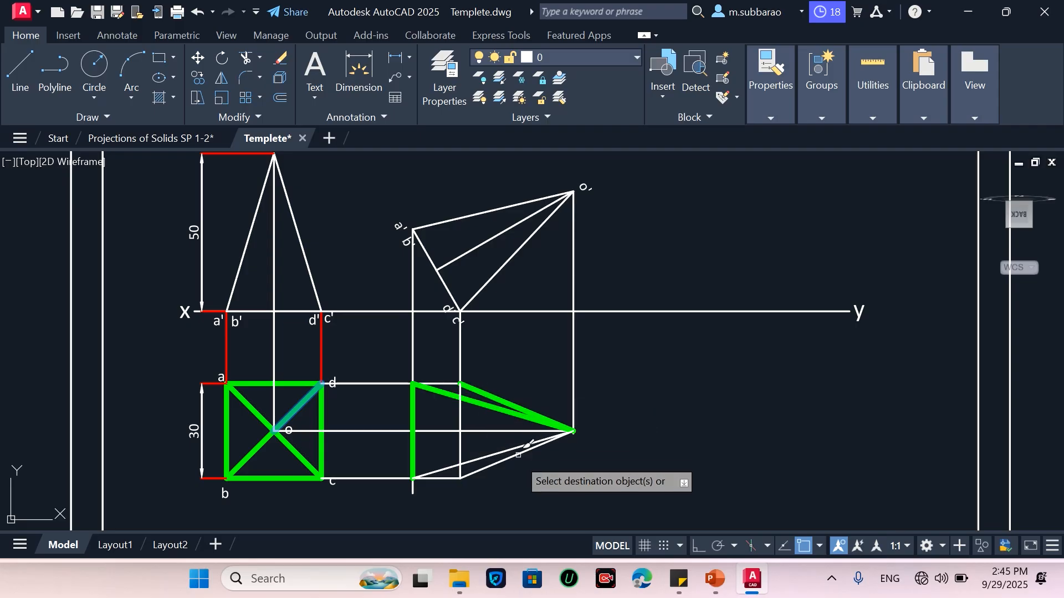
left_click(515, 473)
left_click(481, 453)
left_click(440, 478)
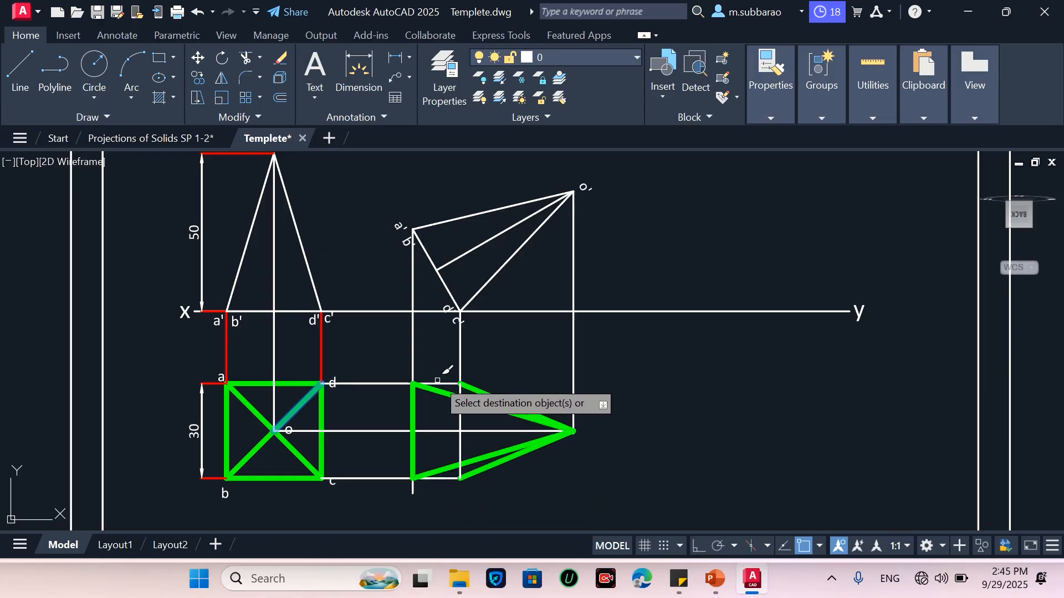
key("Escape")
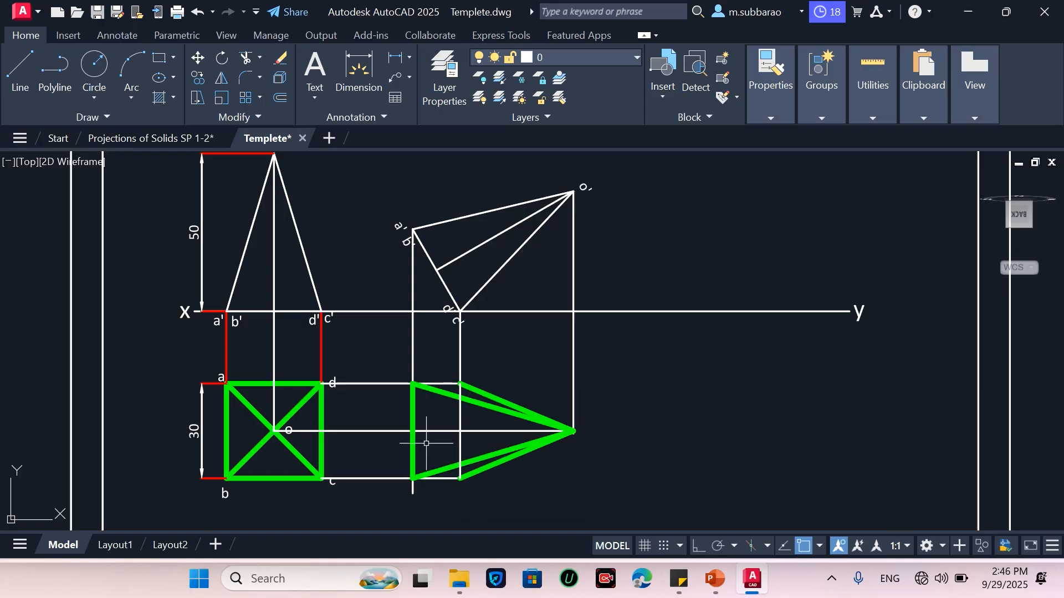
Match the projector lines of the new top view to the red projection line style
type("Ma")
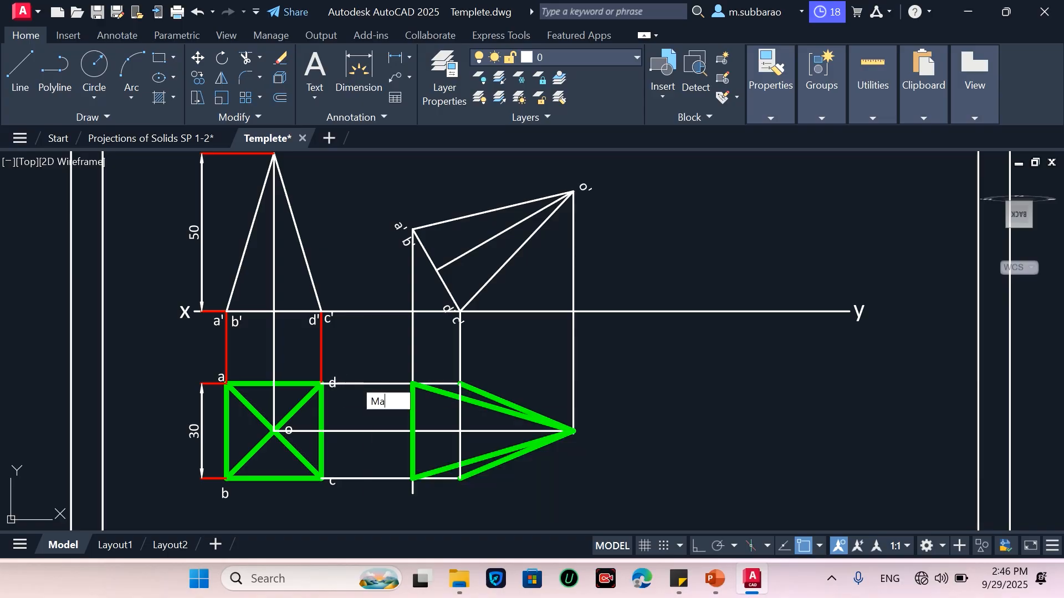
key("Return")
left_click(322, 355)
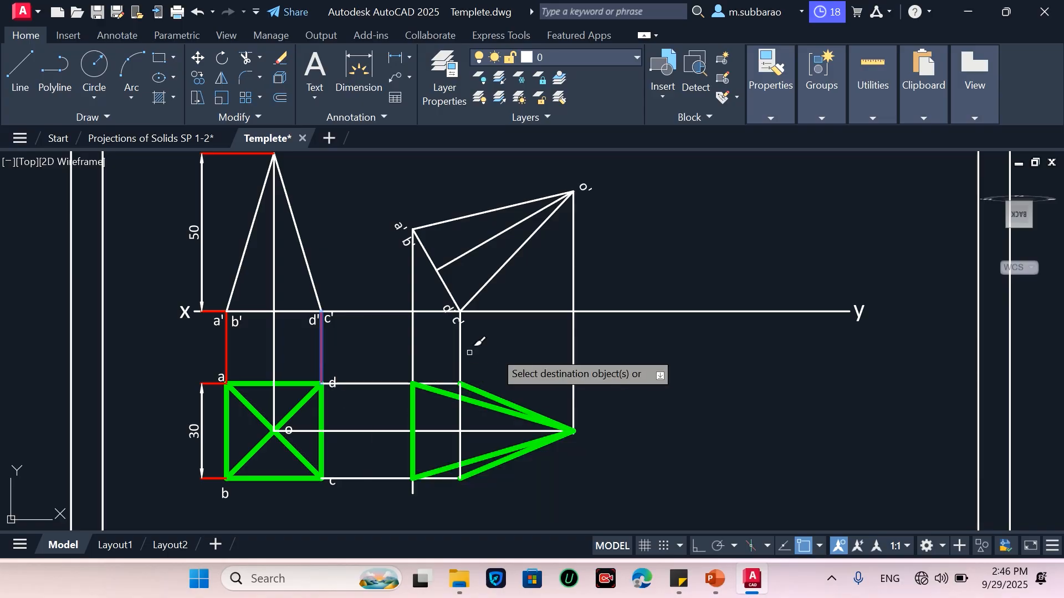
left_click(585, 347)
left_click(404, 353)
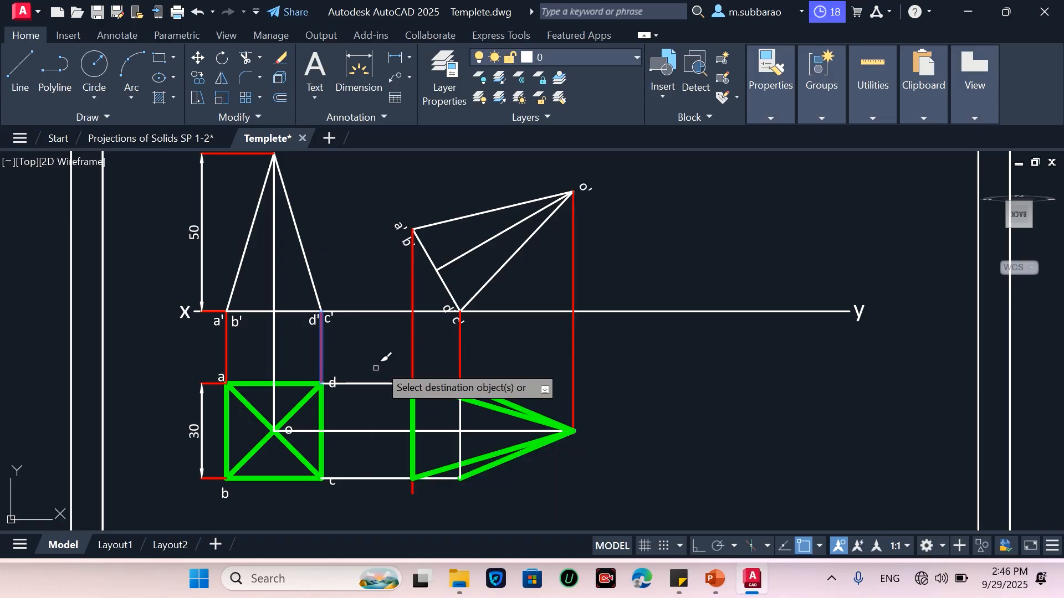
left_click(382, 362)
left_click(366, 514)
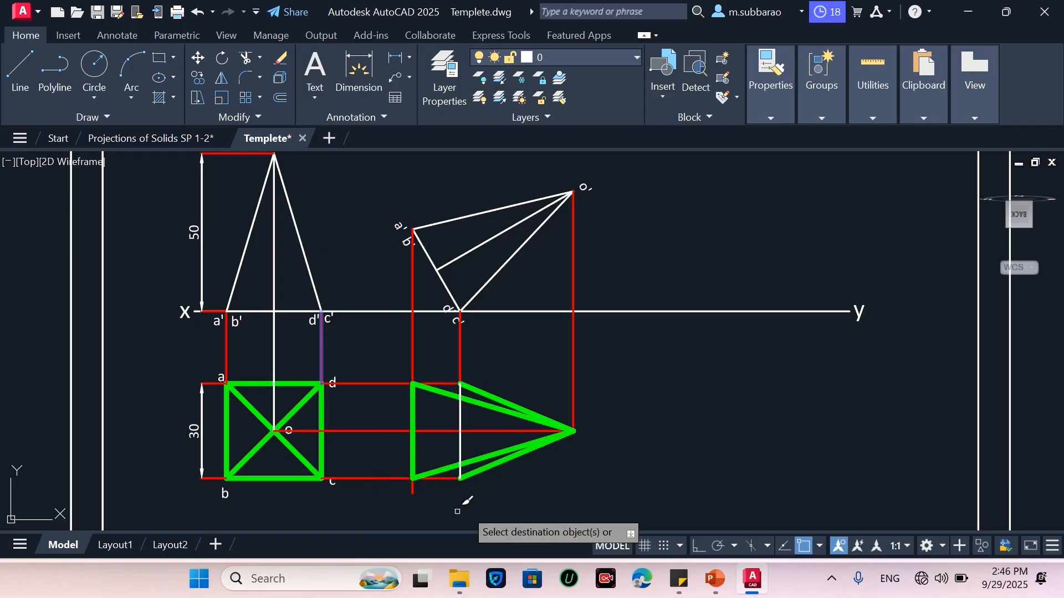
key("Return")
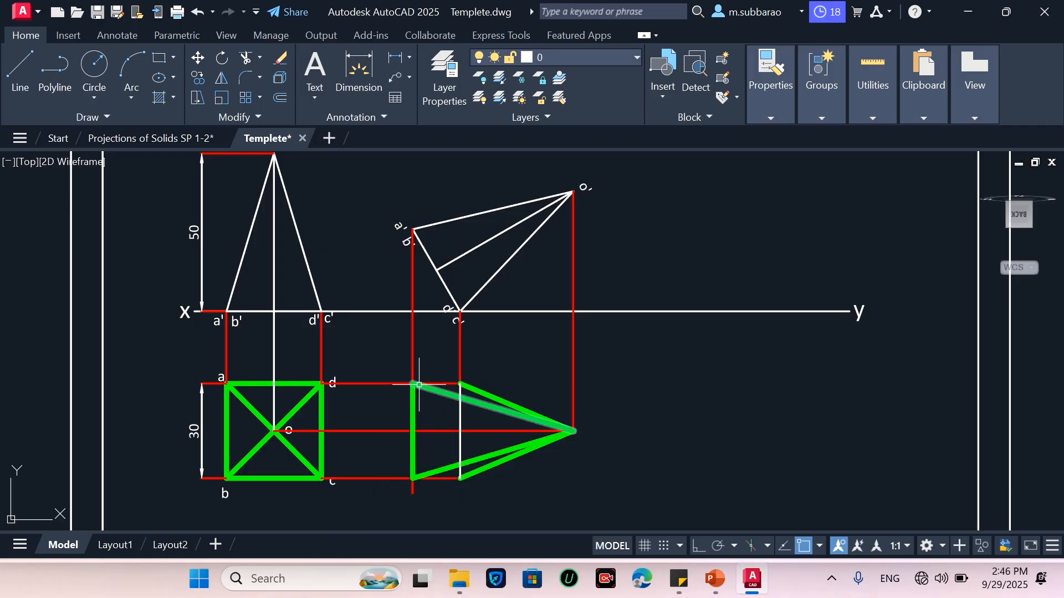
Draw the new top view's base edges along the d and c rows between the a'b' and c'd' projectors
type("l")
key("Return")
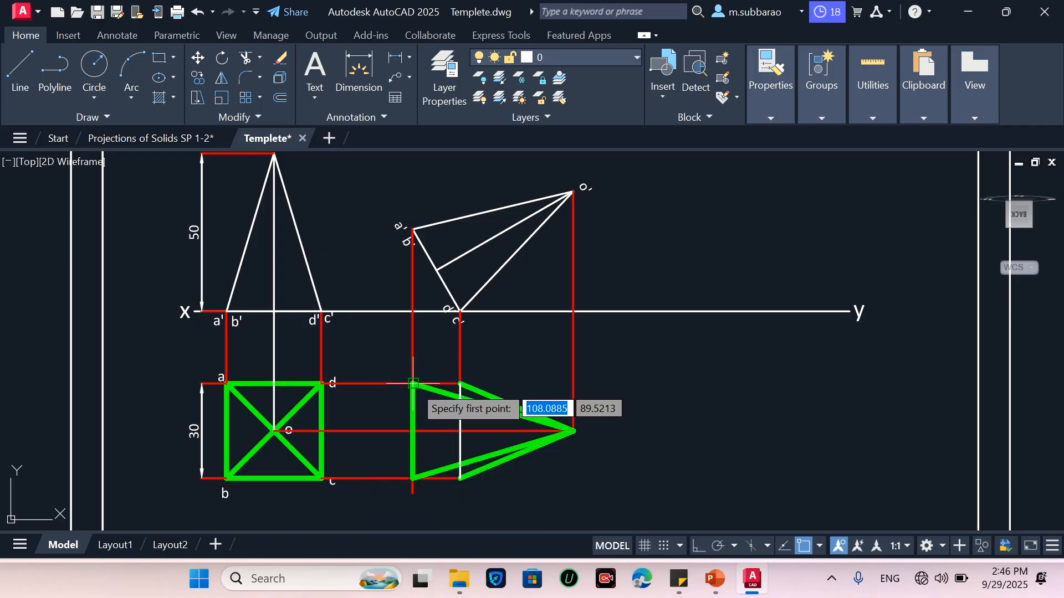
left_click(412, 383)
left_click(460, 382)
left_click(460, 478)
key("Return")
key("Return")
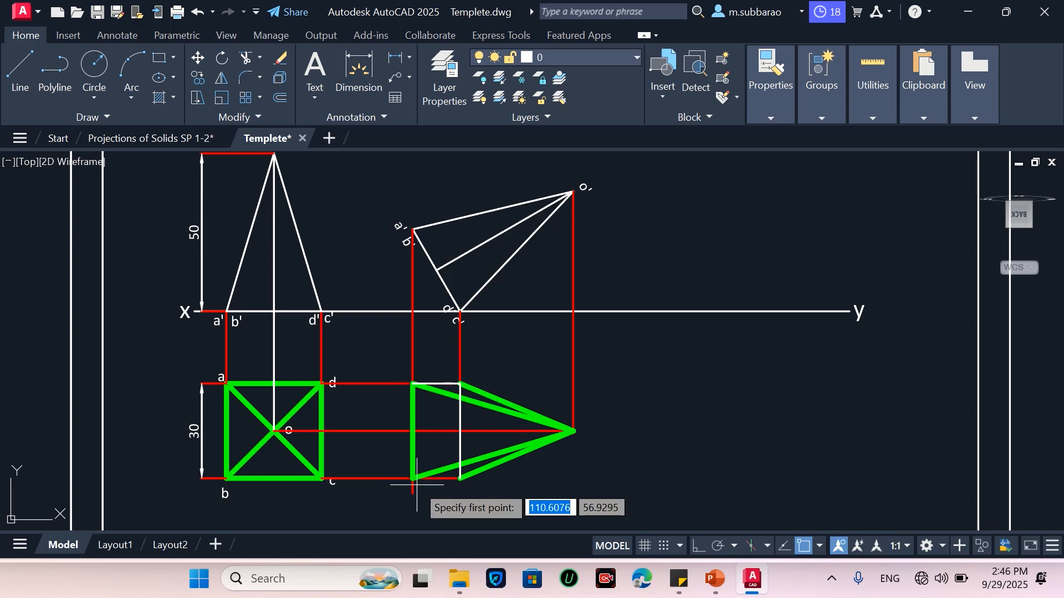
left_click(413, 478)
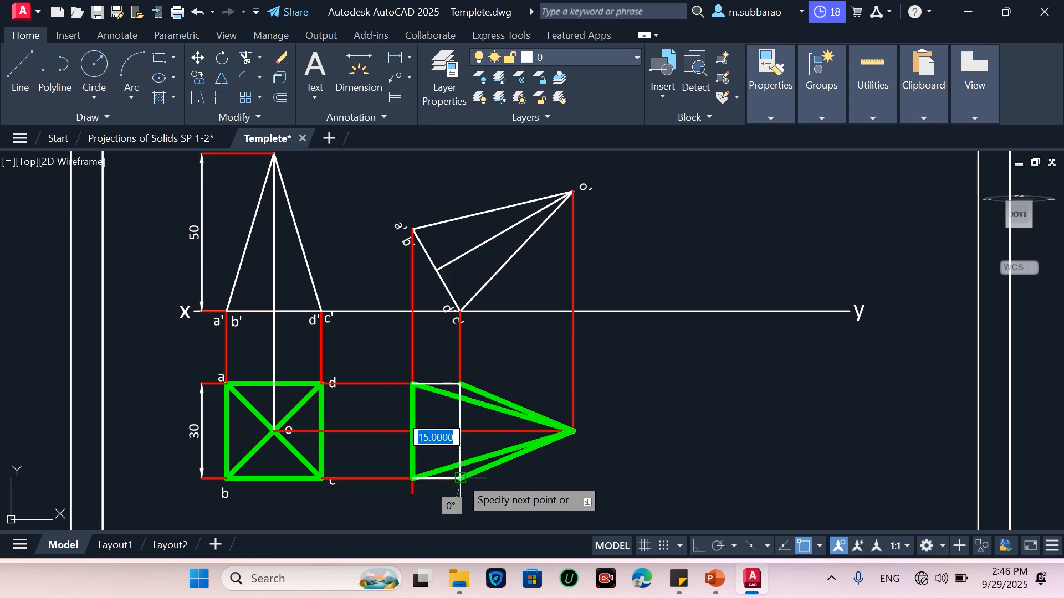
left_click(460, 478)
key("Return")
Match the two new base edges to the green top-view line style
type("ma")
key("Return")
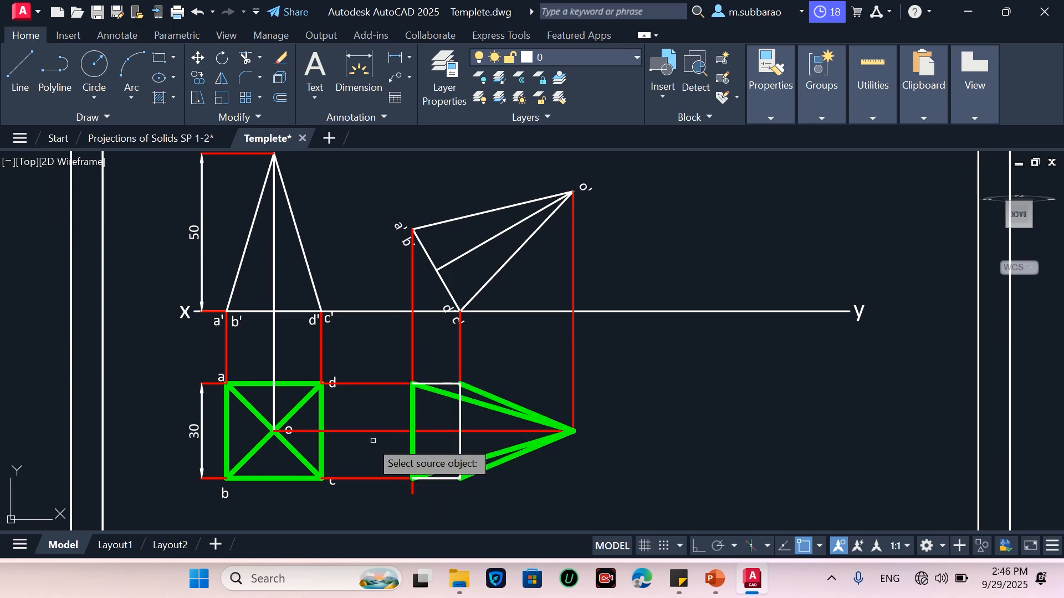
left_click(324, 414)
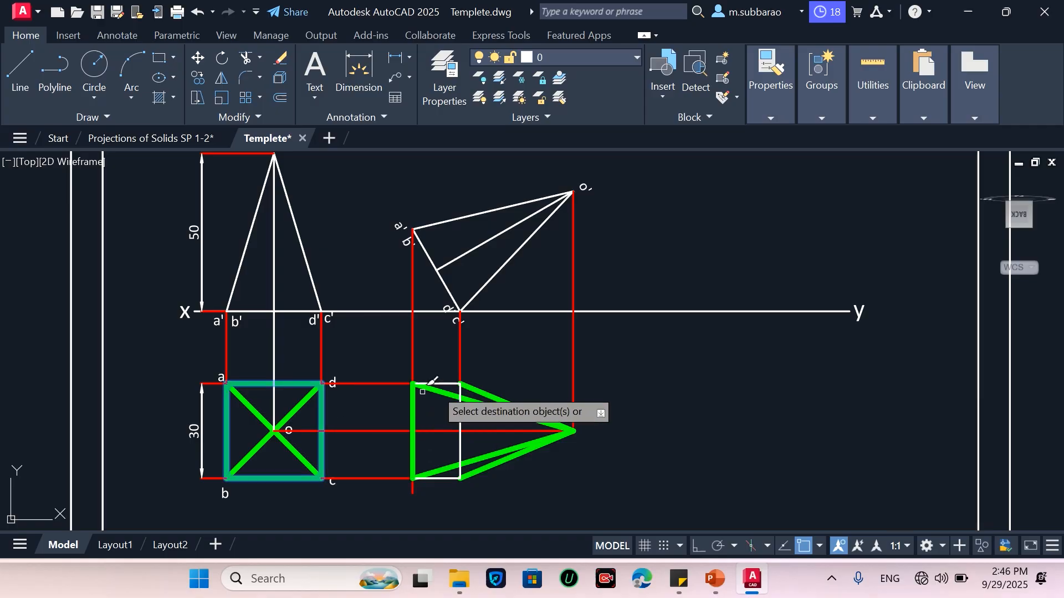
left_click(440, 383)
left_click(454, 478)
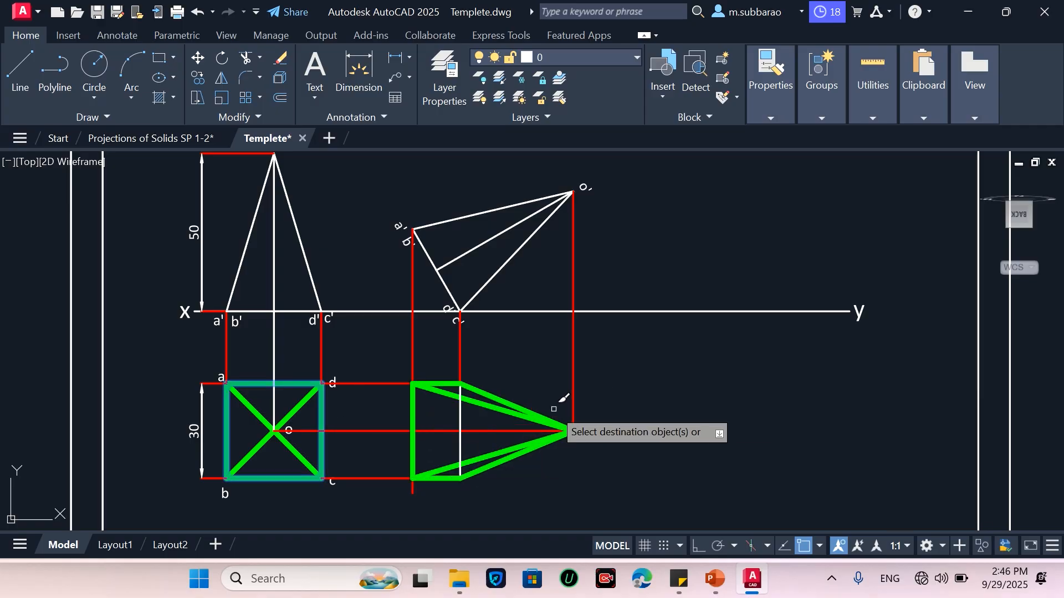
key("Return")
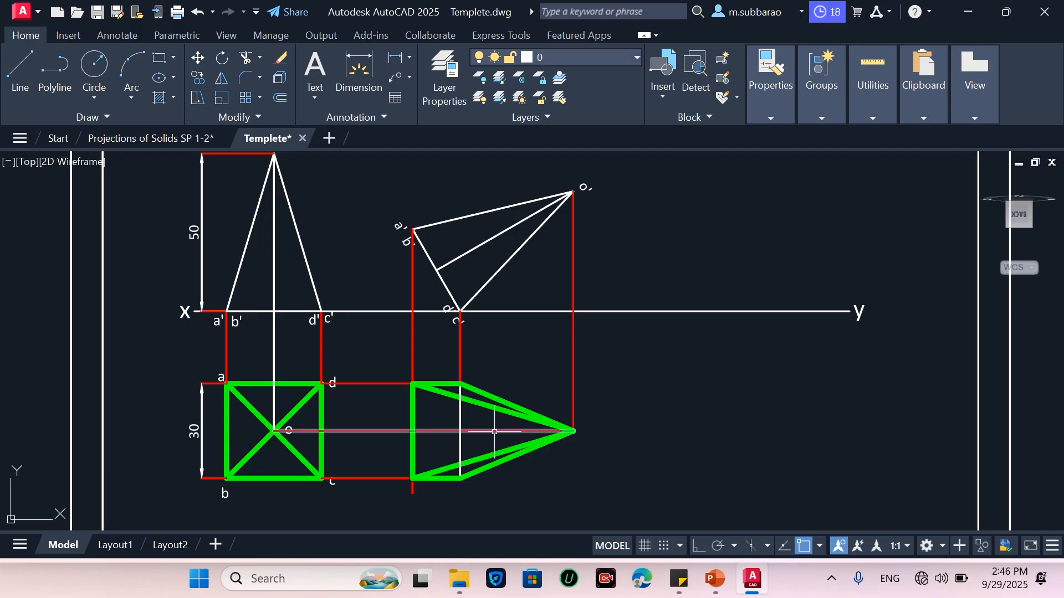
Trim the o-row horizontal projector where it runs inside the new top view
type("tr")
key("Return")
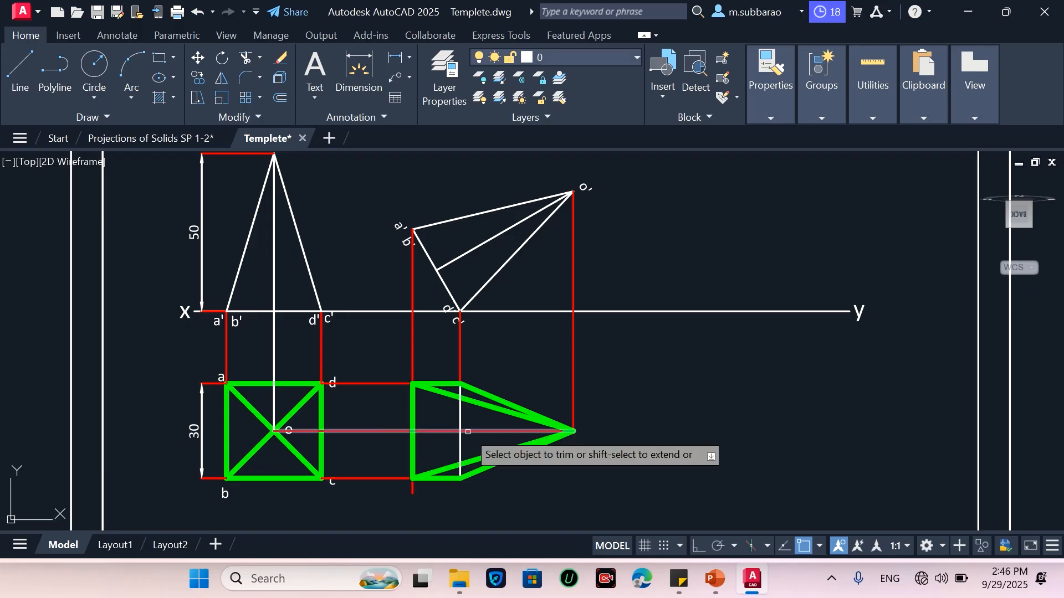
left_click(477, 430)
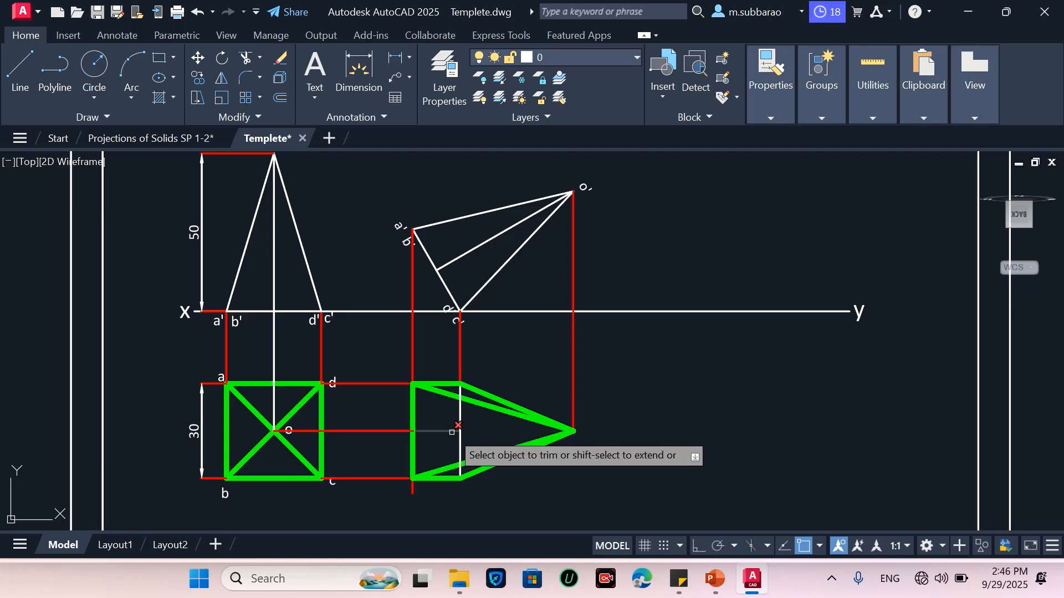
left_click(451, 430)
key("Escape")
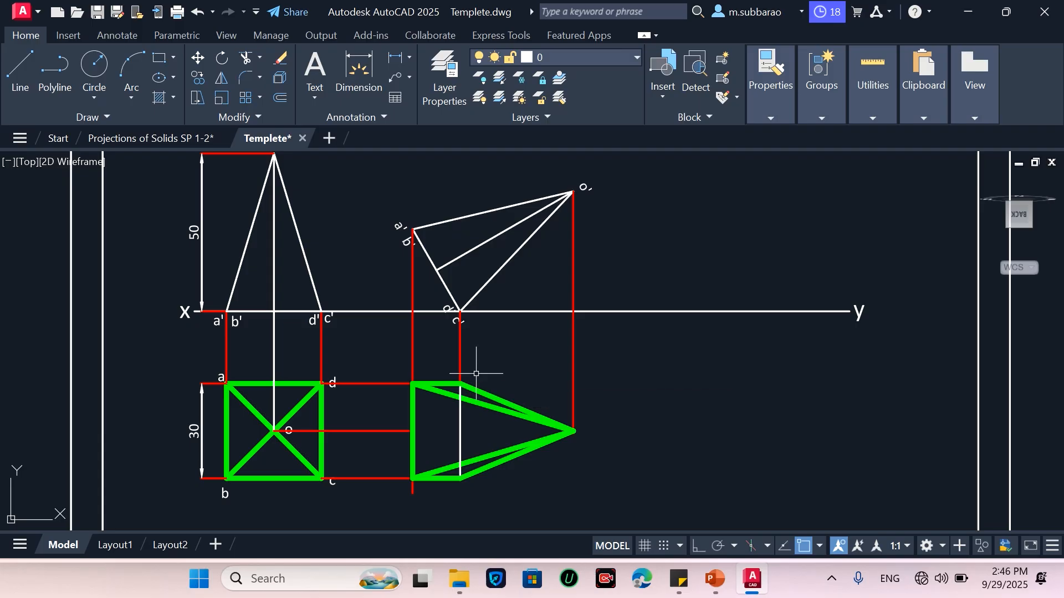
Apply the yellow axis line style to the centre axis lines of the original and tilted front views
type("ma")
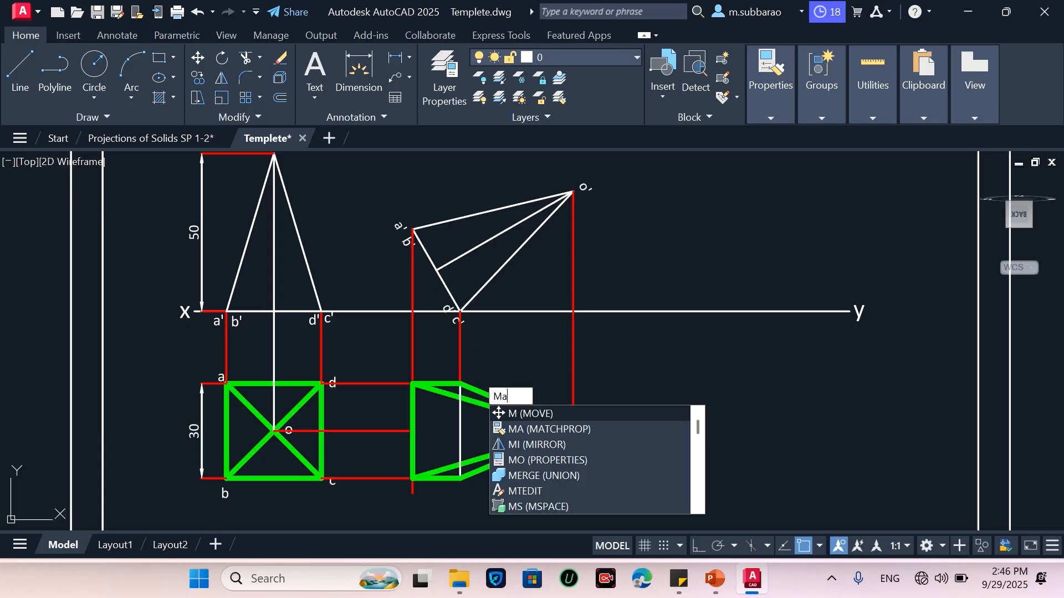
key("Return")
scroll(480, 457, "down", 1)
scroll(567, 304, "down", 2)
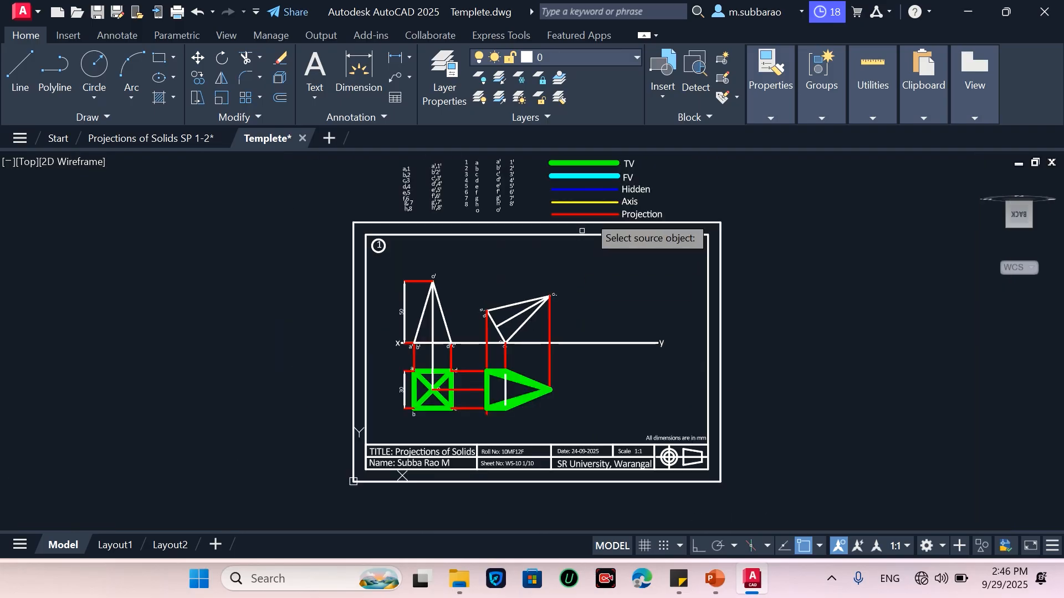
left_click(555, 297)
scroll(451, 346, "up", 6)
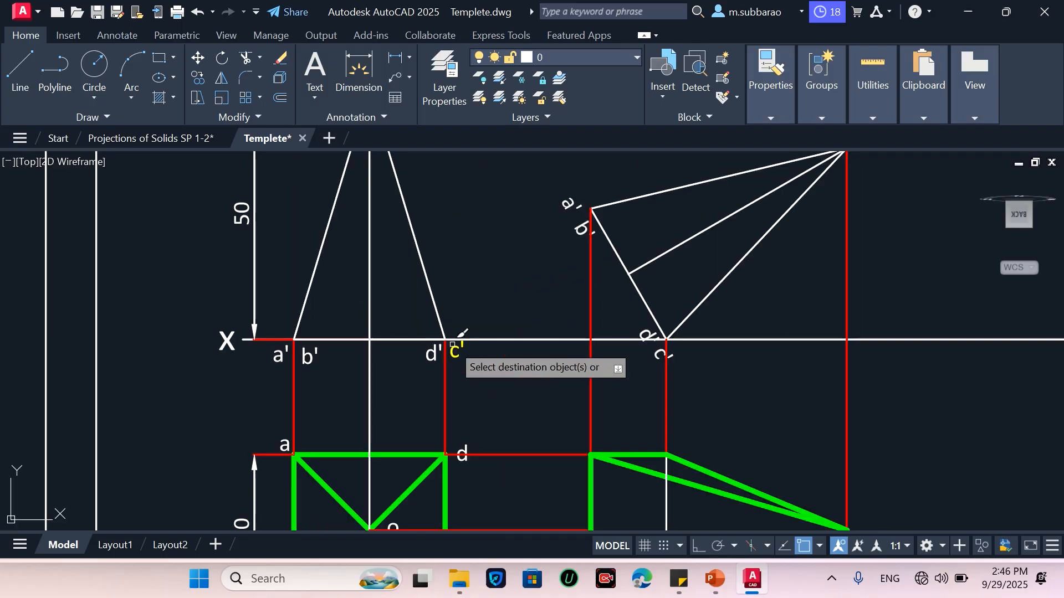
left_click(367, 287)
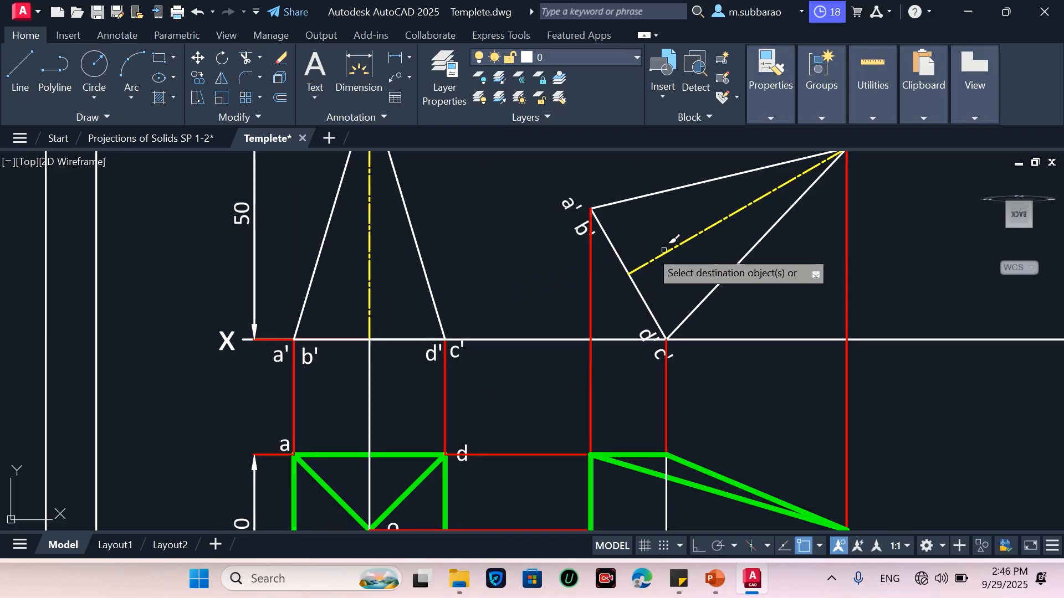
left_click(665, 252)
scroll(558, 228, "down", 4)
scroll(614, 322, "up", 2)
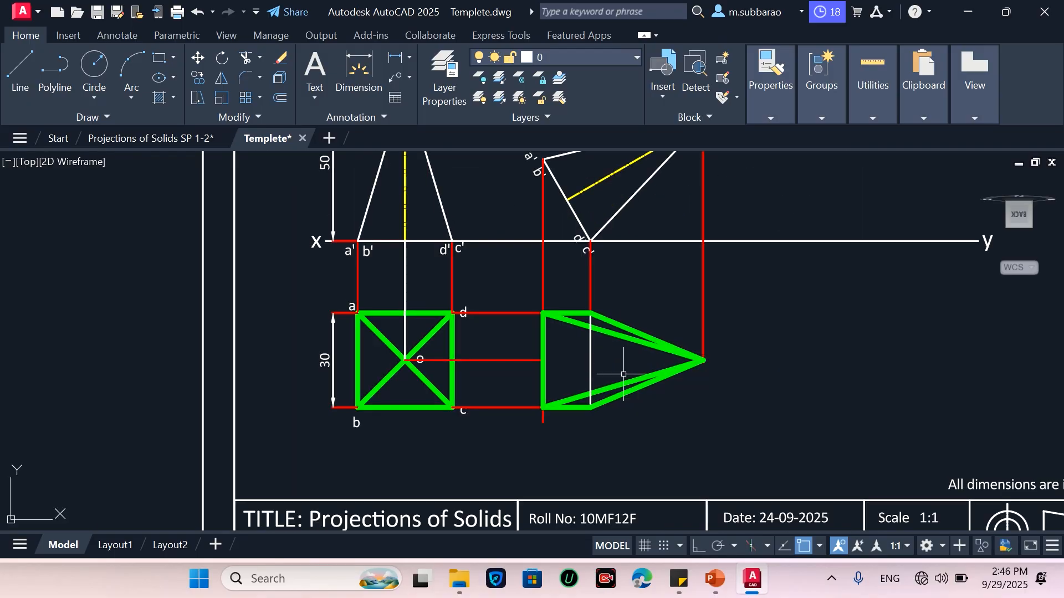
Draw the new top view's axis along the o row from the apex to the a'b' projector and give it the axis style
type("l")
key("Return")
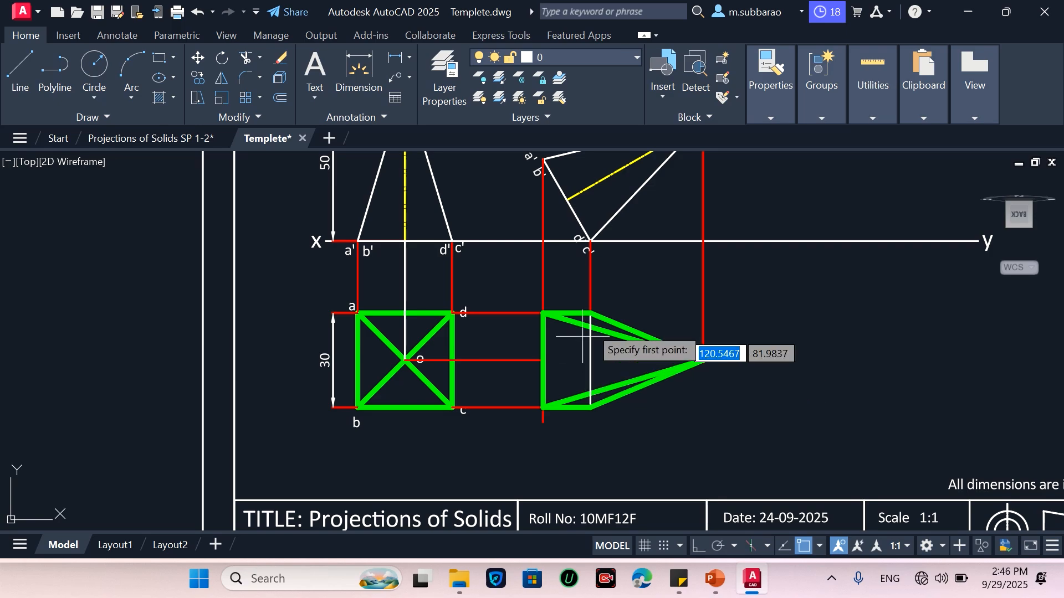
left_click(703, 360)
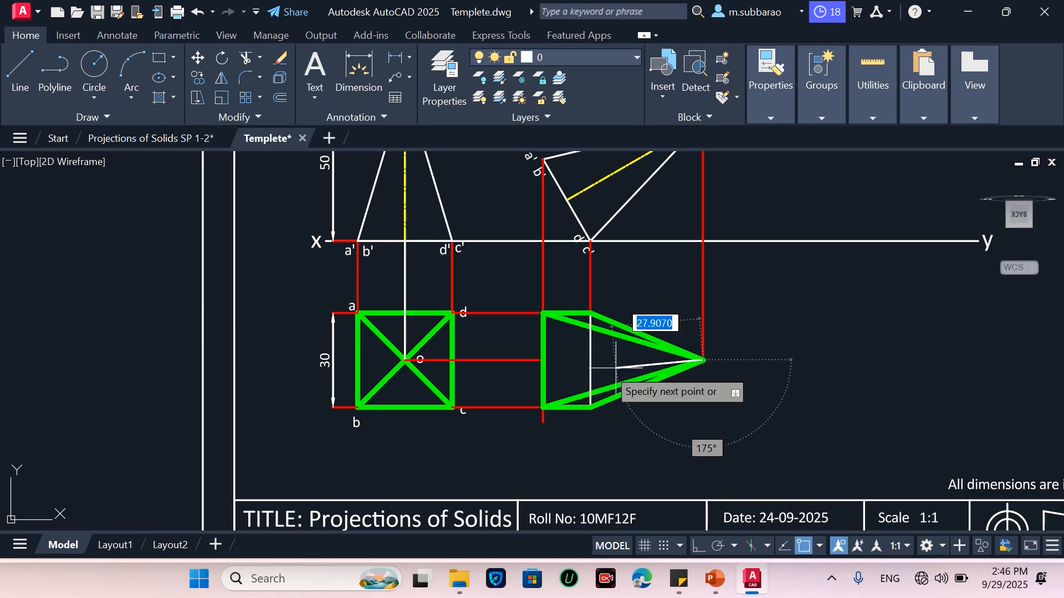
left_click(543, 360)
key("Return")
type("Ma")
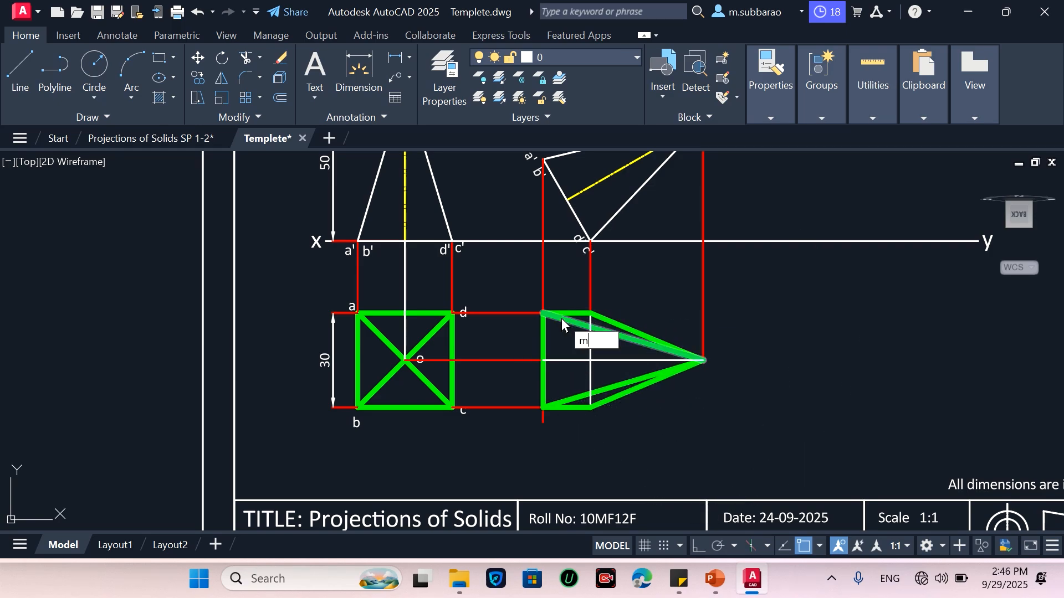
key("Return")
left_click(598, 182)
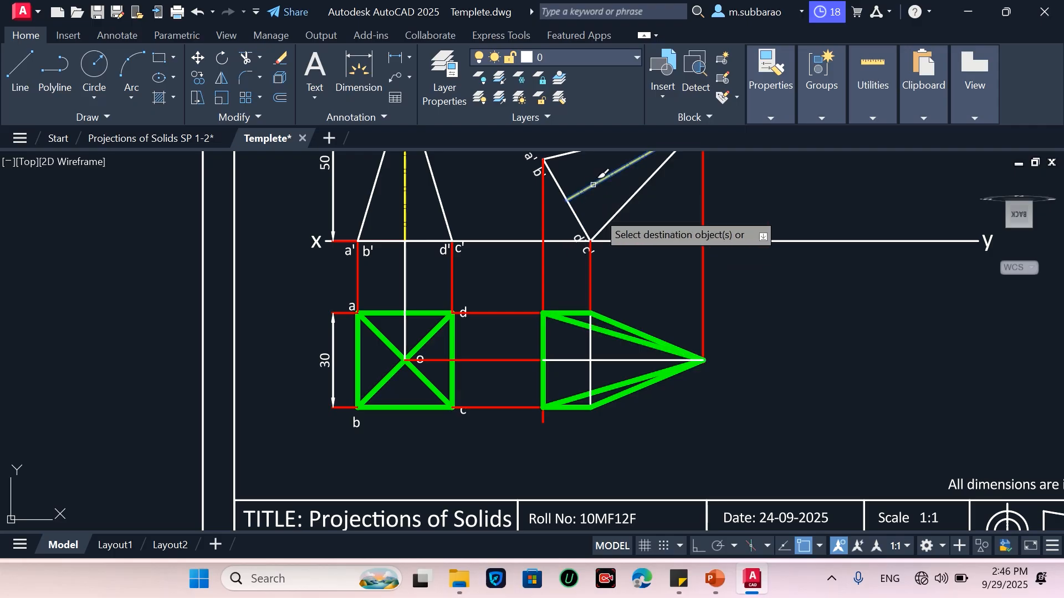
left_click(613, 360)
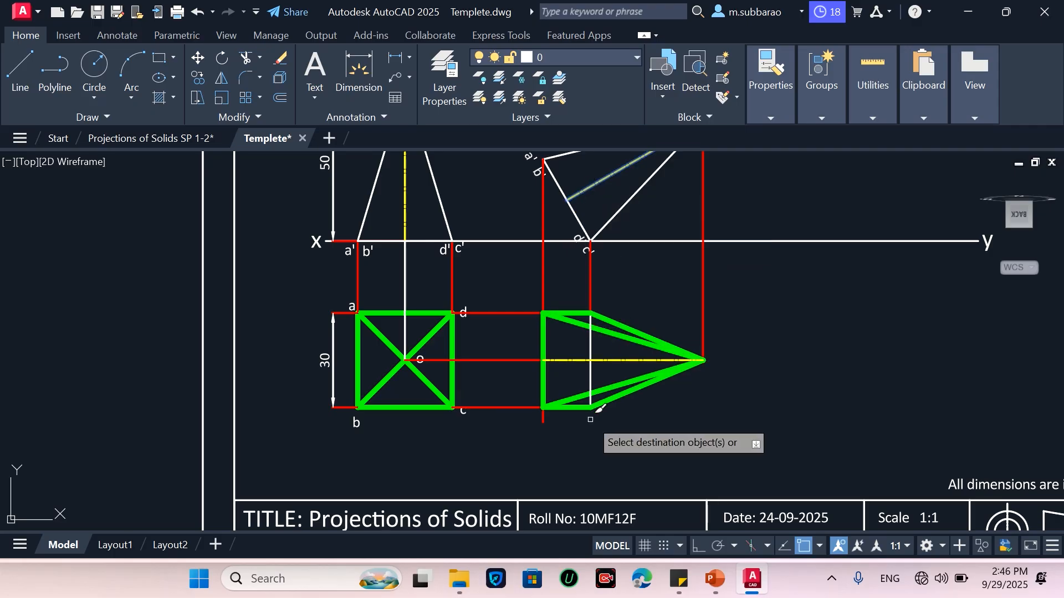
key("Return")
Match the hidden base edge inside the new top view to the blue Hidden line style
type("ma")
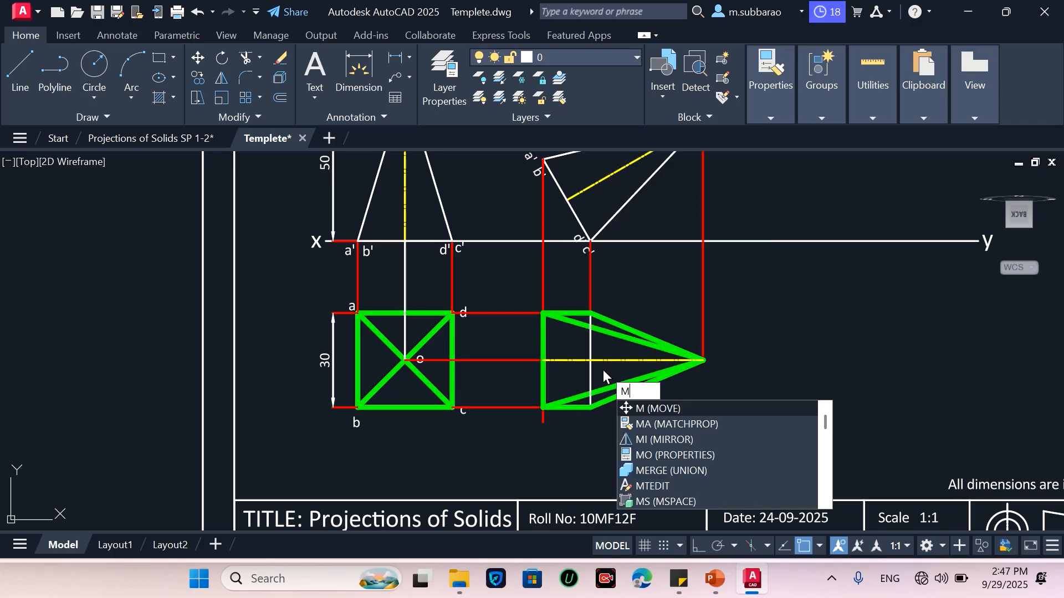
key("Return")
scroll(603, 370, "down", 4)
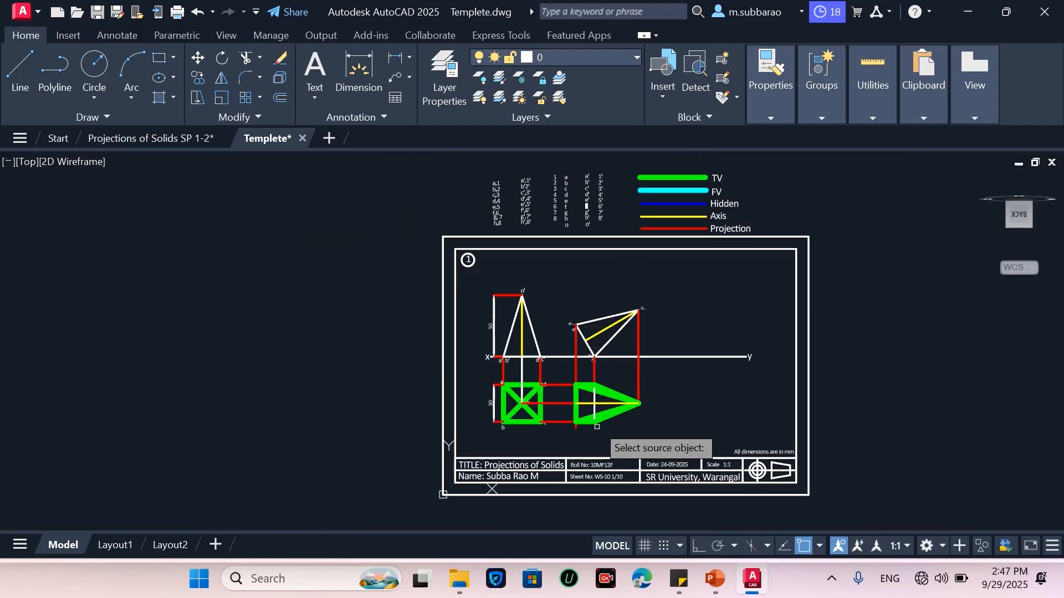
left_click(654, 221)
scroll(611, 400, "up", 4)
scroll(590, 409, "up", 4)
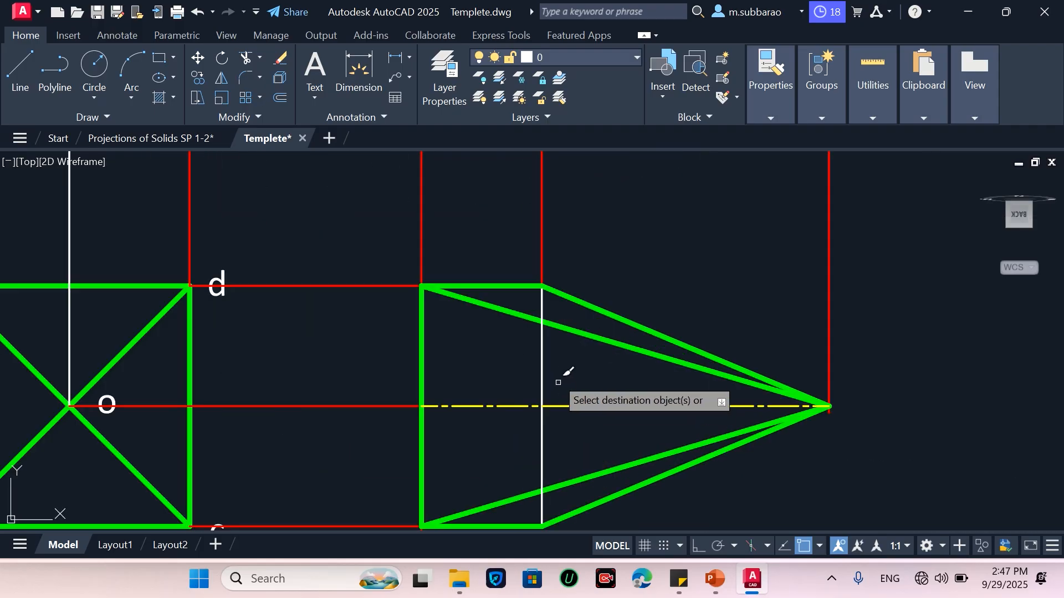
key("Return")
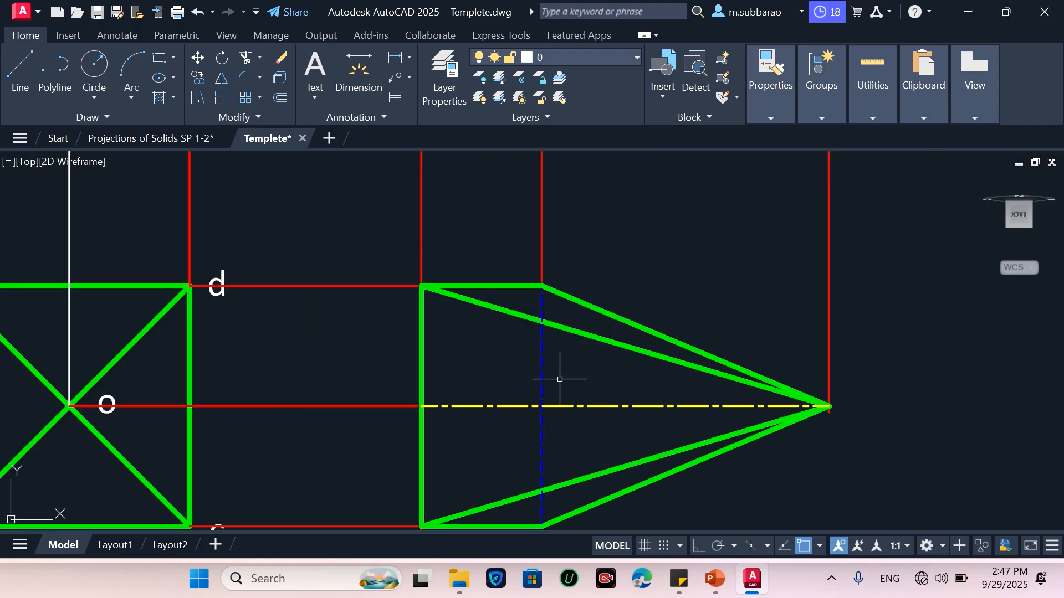
Apply the cyan FV line style to the outlines of the original and tilted front views
scroll(625, 327, "down", 5)
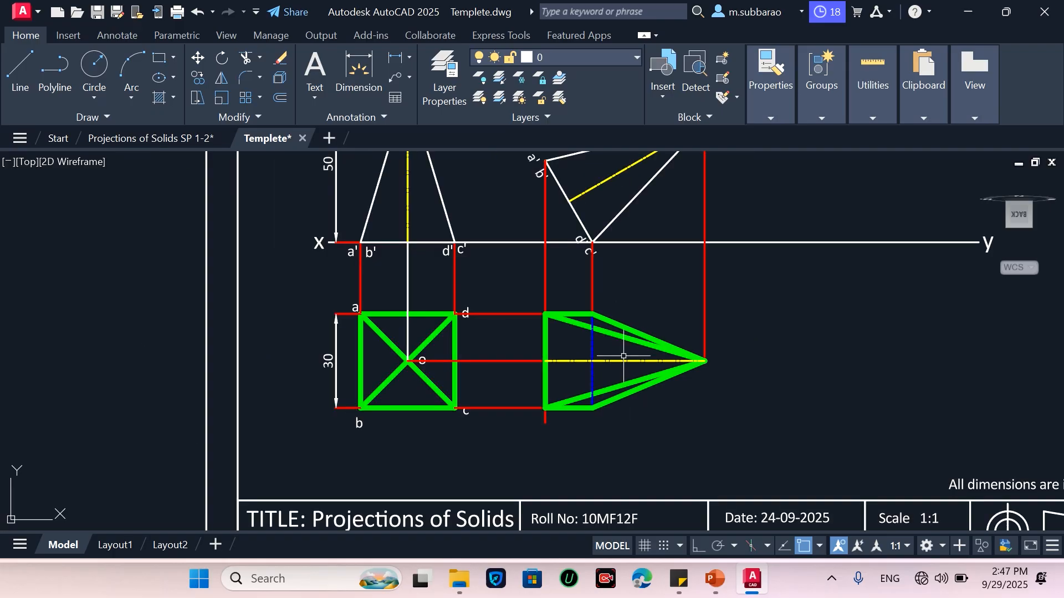
scroll(507, 370, "down", 2)
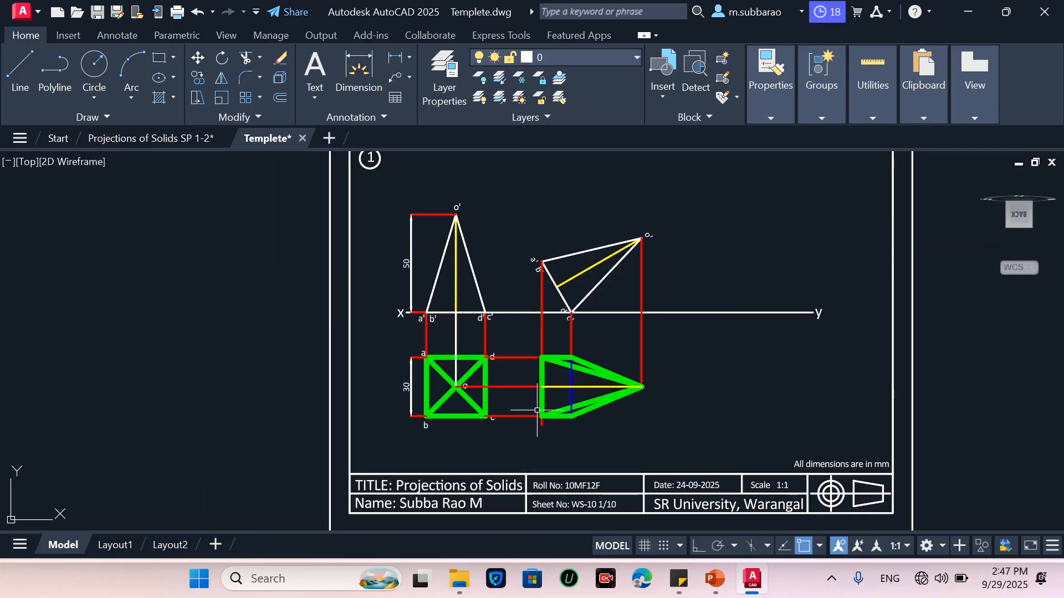
scroll(616, 258, "up", 2)
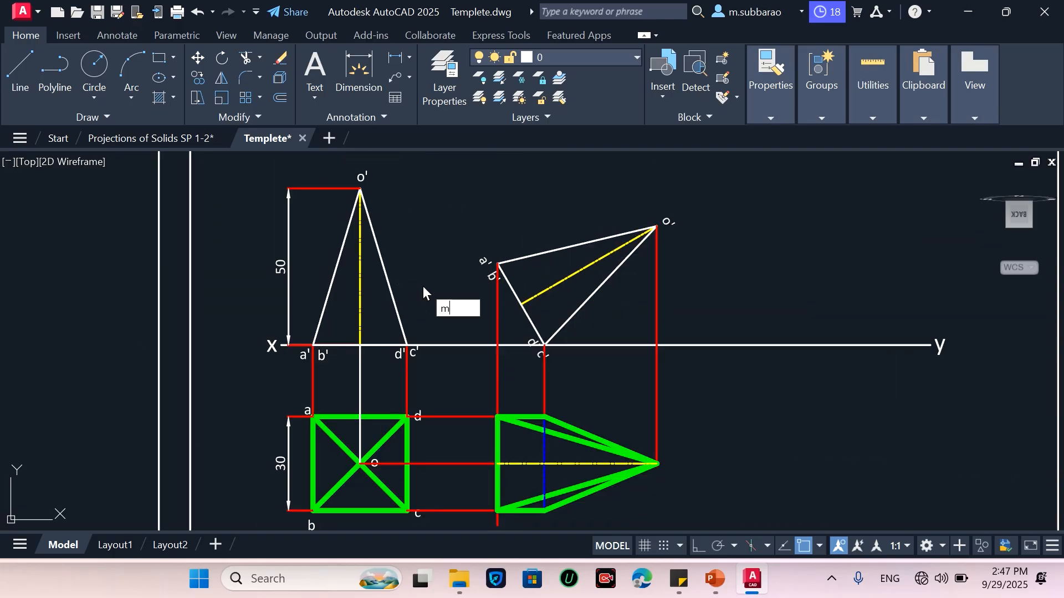
type("a")
key("Return")
scroll(463, 409, "down", 3)
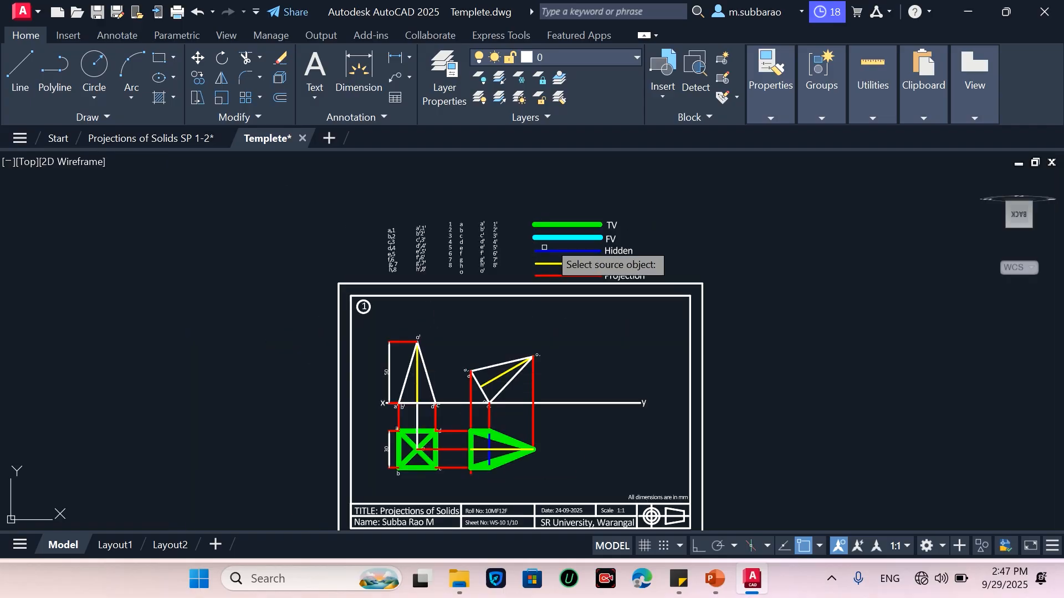
left_click(560, 238)
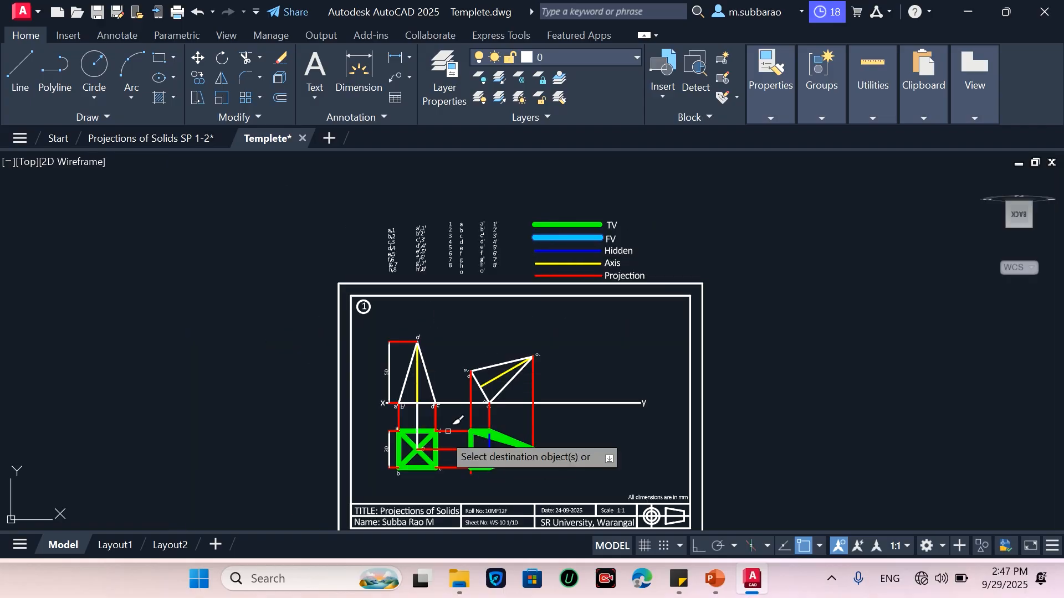
scroll(401, 423, "up", 2)
left_click(407, 323)
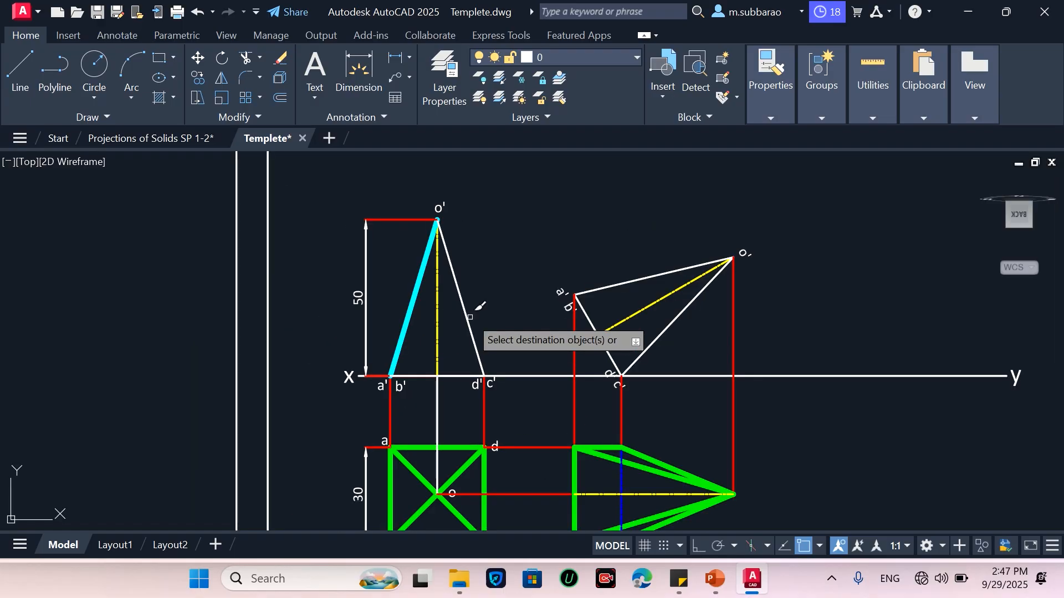
left_click(464, 317)
left_click(447, 376)
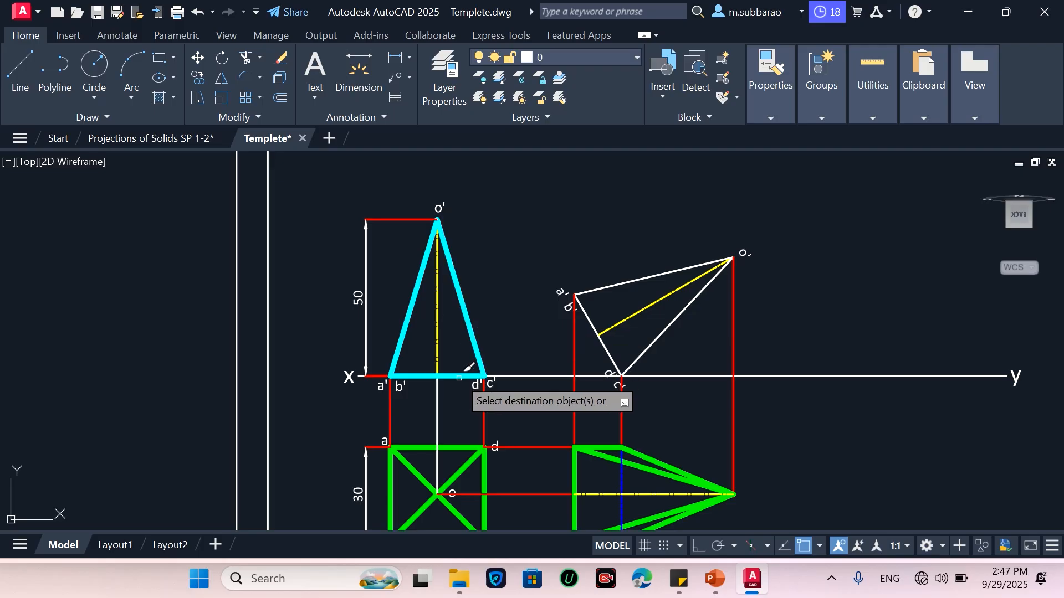
left_click(591, 328)
left_click(644, 351)
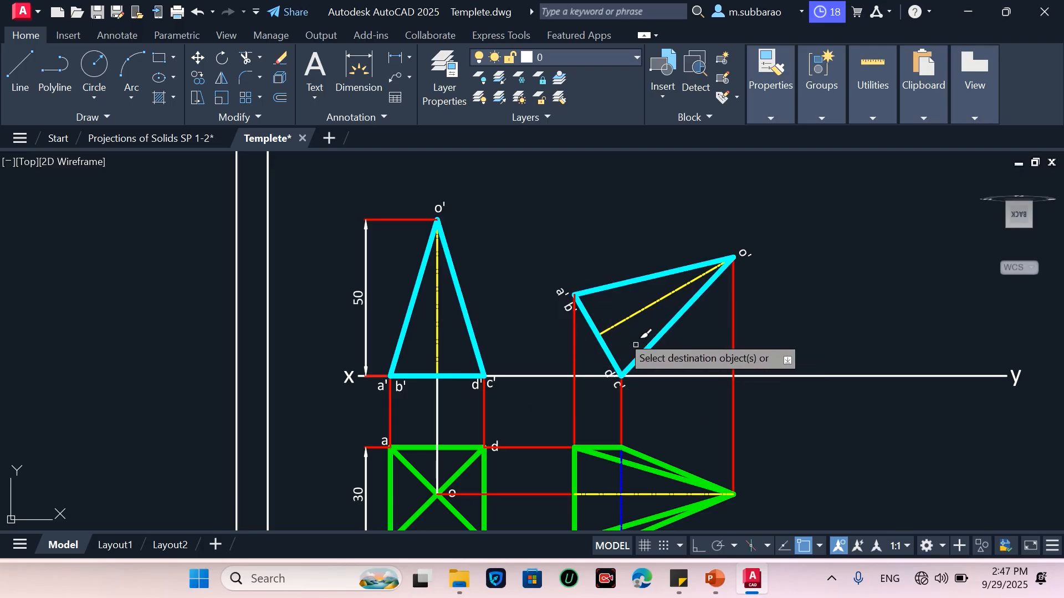
scroll(403, 254, "down", 2)
scroll(562, 370, "up", 2)
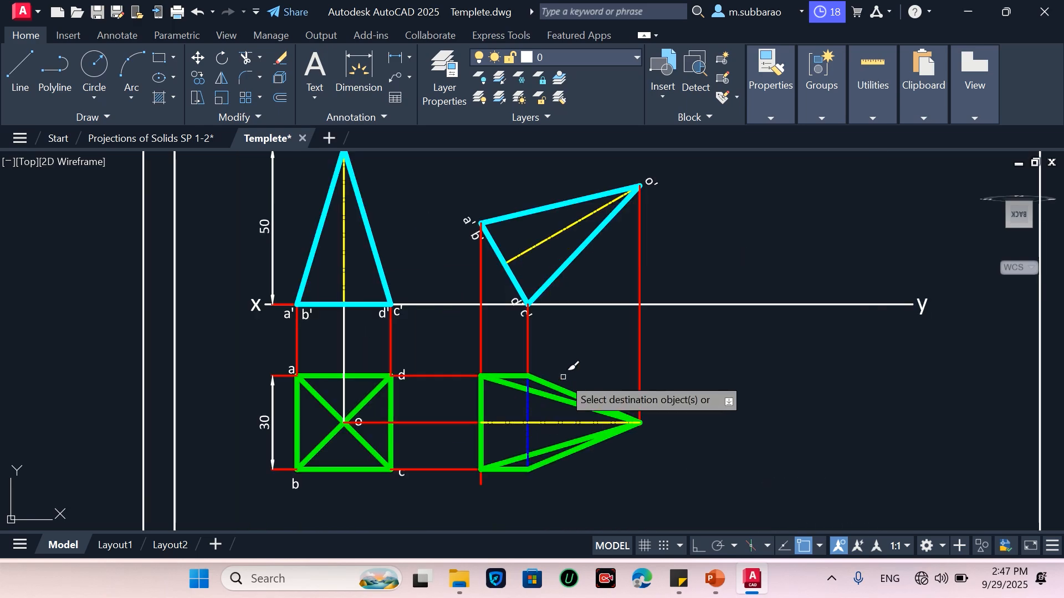
key("Escape")
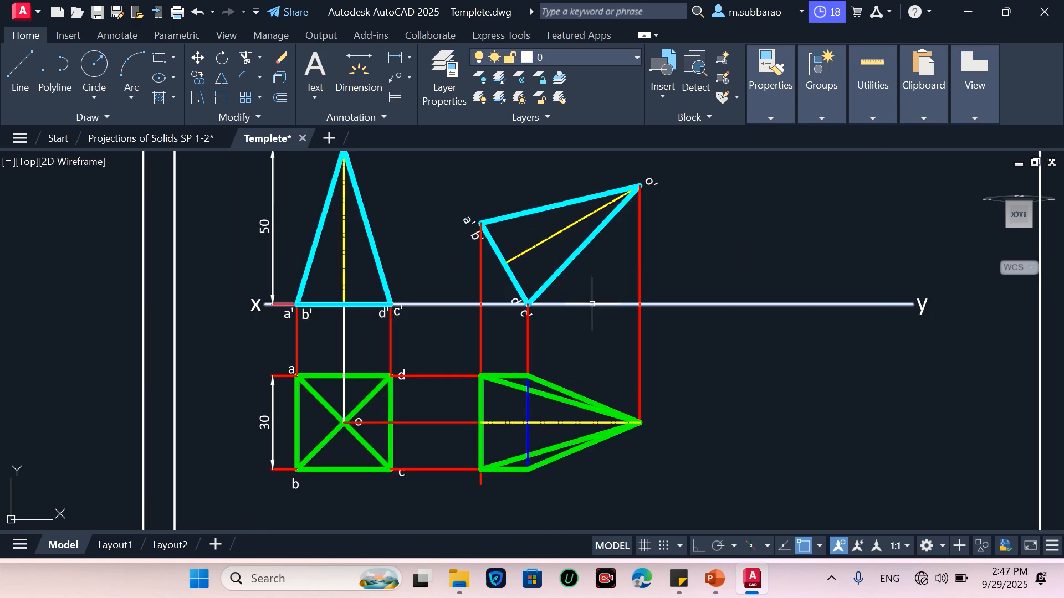
Add an angular dimension of the 30° tilt between the tilted front view's axis and the XY line
left_click(410, 58)
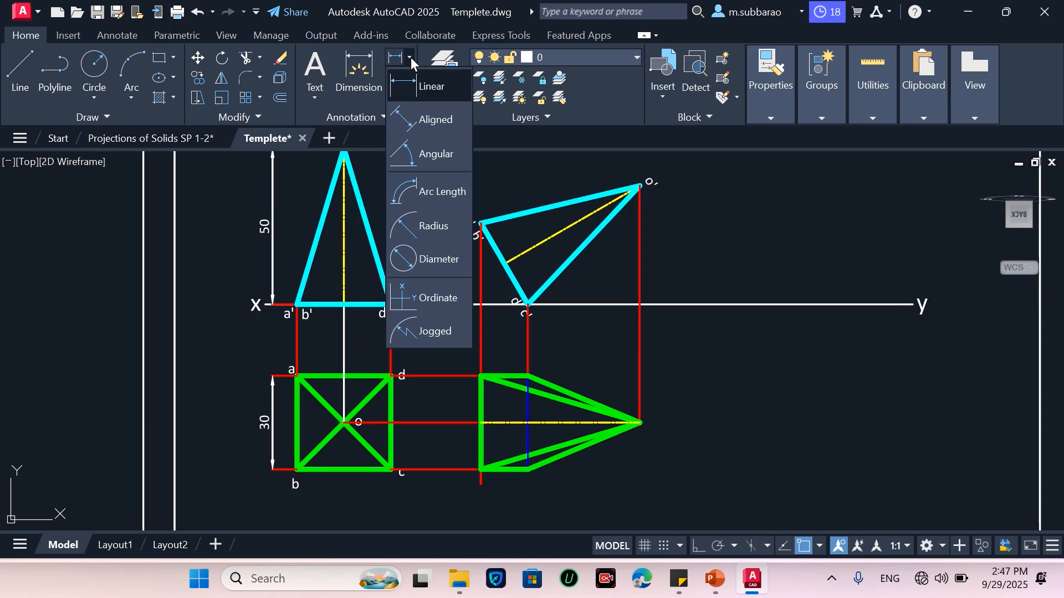
left_click(437, 147)
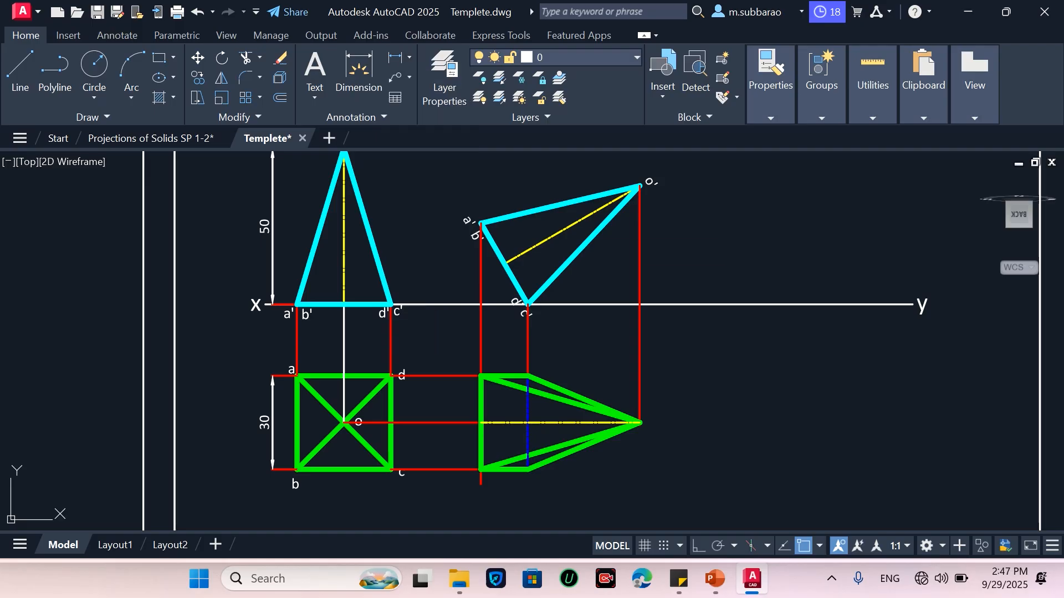
left_click(541, 238)
left_click(578, 303)
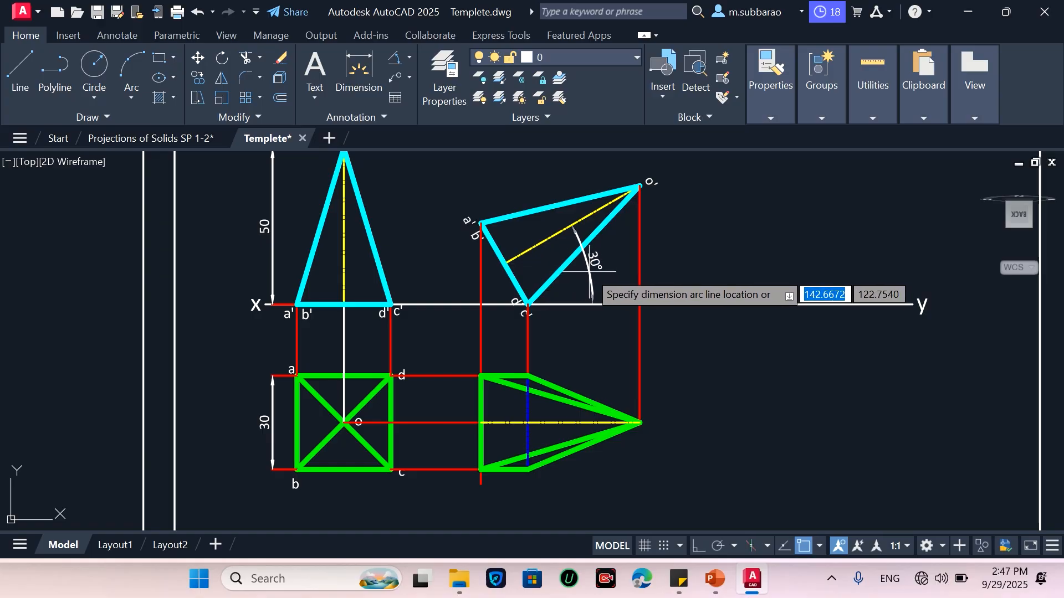
left_click(589, 271)
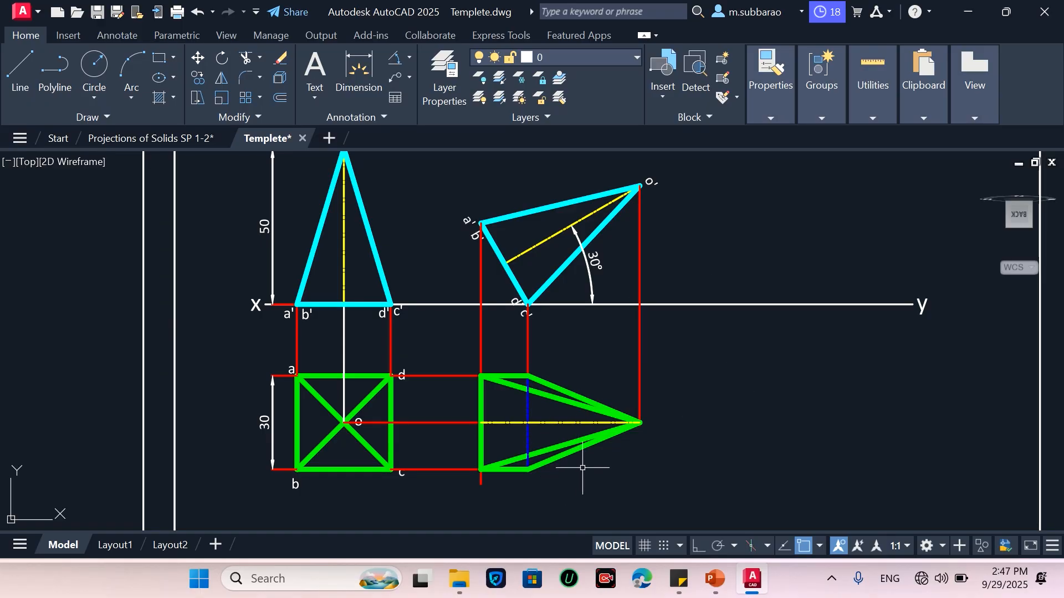
Move the d and c labels of the original top view clear of their corners
scroll(471, 377, "down", 3)
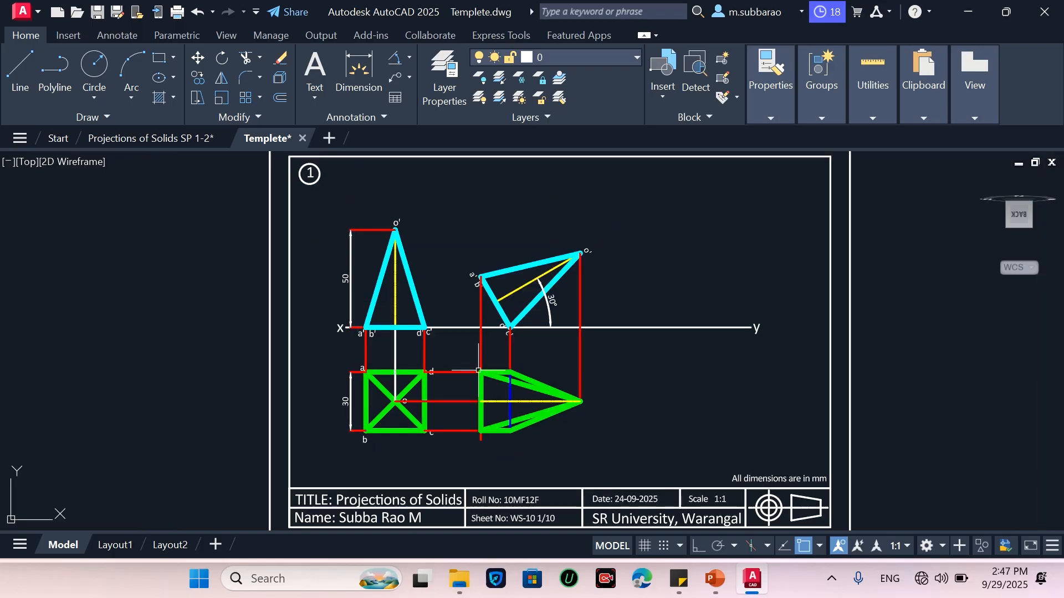
scroll(442, 406, "up", 7)
type("m")
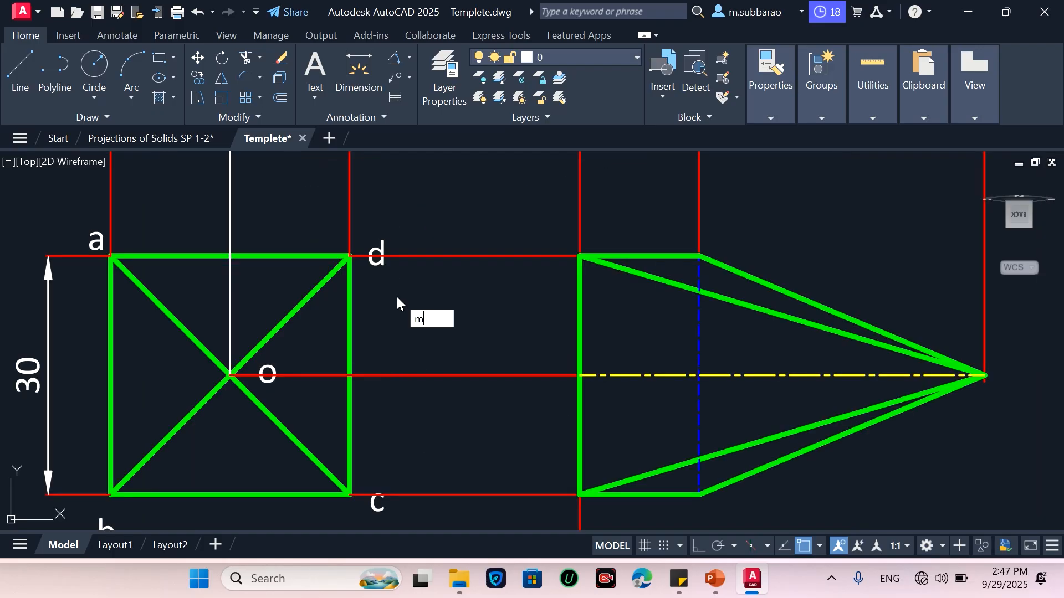
key("Return")
left_click(384, 301)
left_click(363, 166)
key("Return")
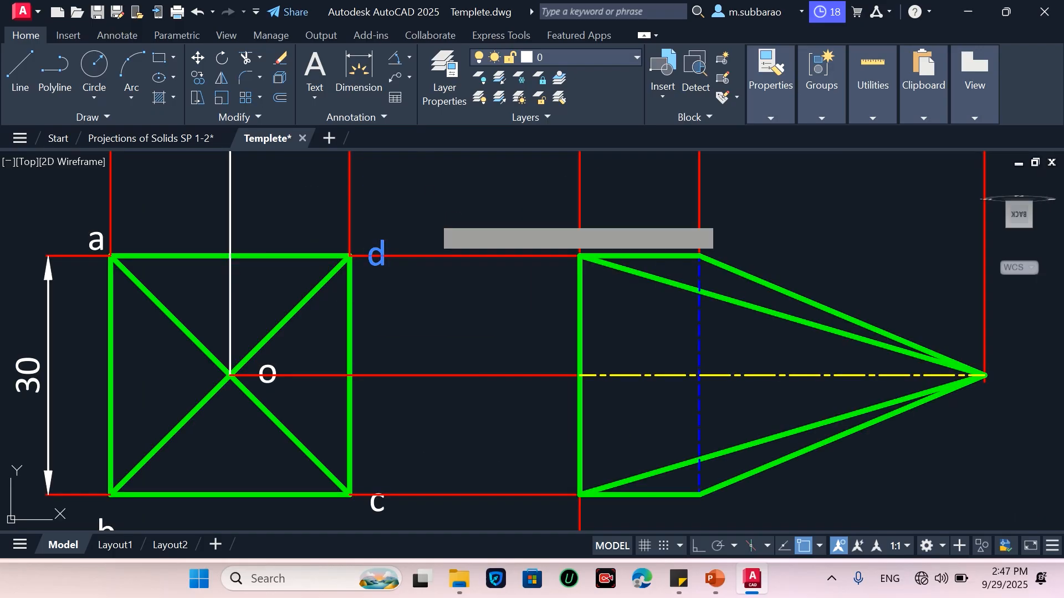
left_click(441, 202)
left_click(432, 183)
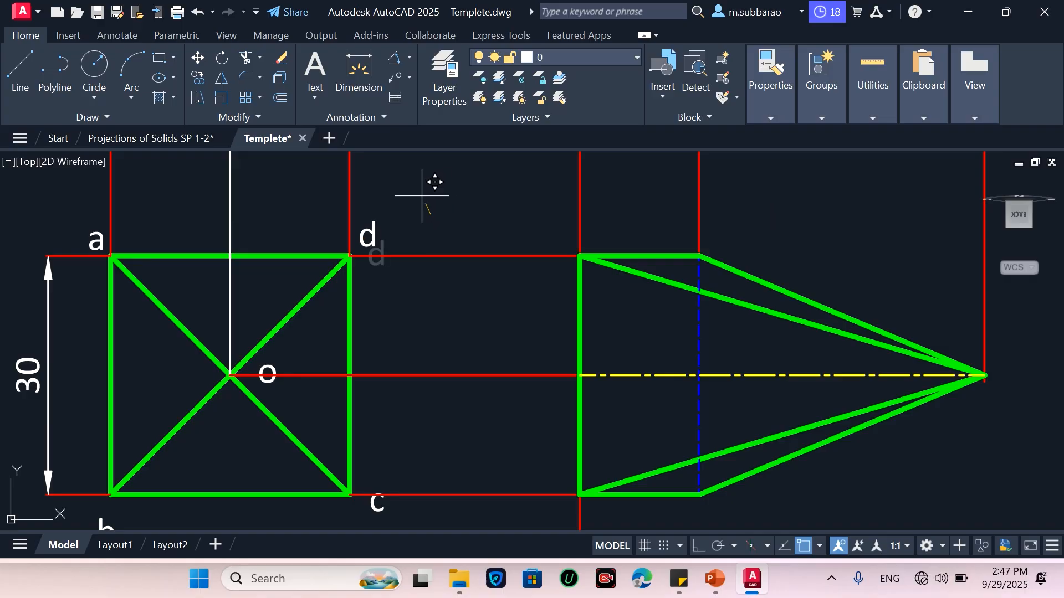
left_click(363, 524)
left_click(414, 461)
key("Return")
left_click(433, 448)
left_click(410, 460)
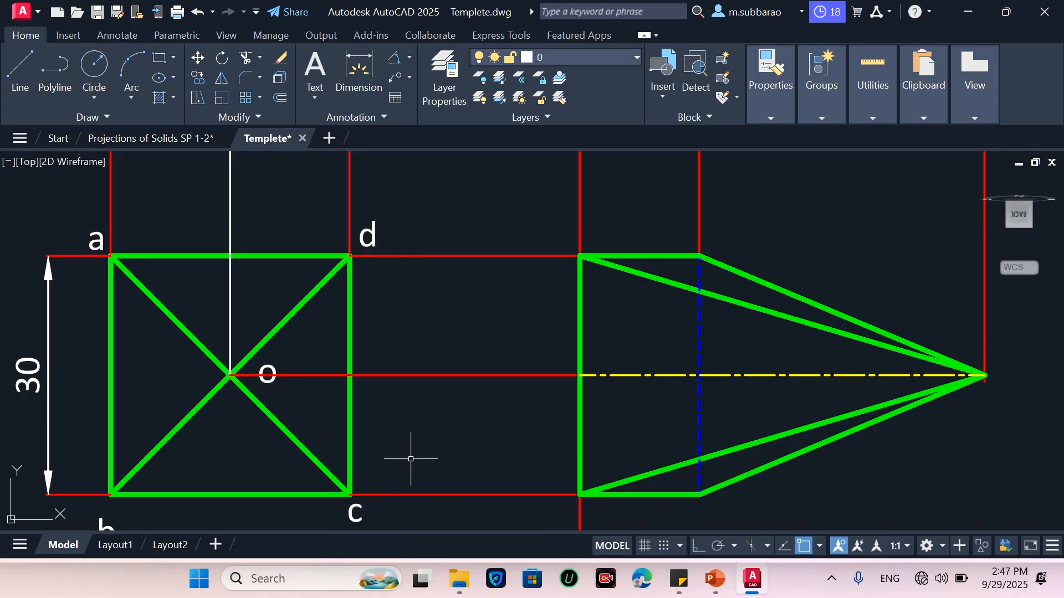
Move the o label of the original top view below its centre point
left_click(249, 427)
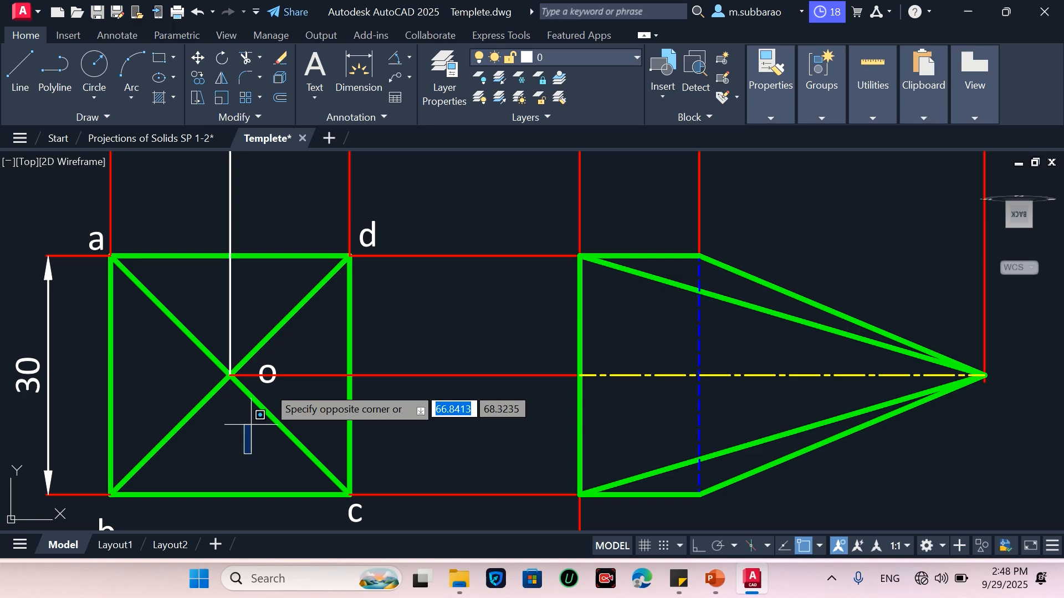
left_click(305, 339)
key("Return")
left_click(334, 333)
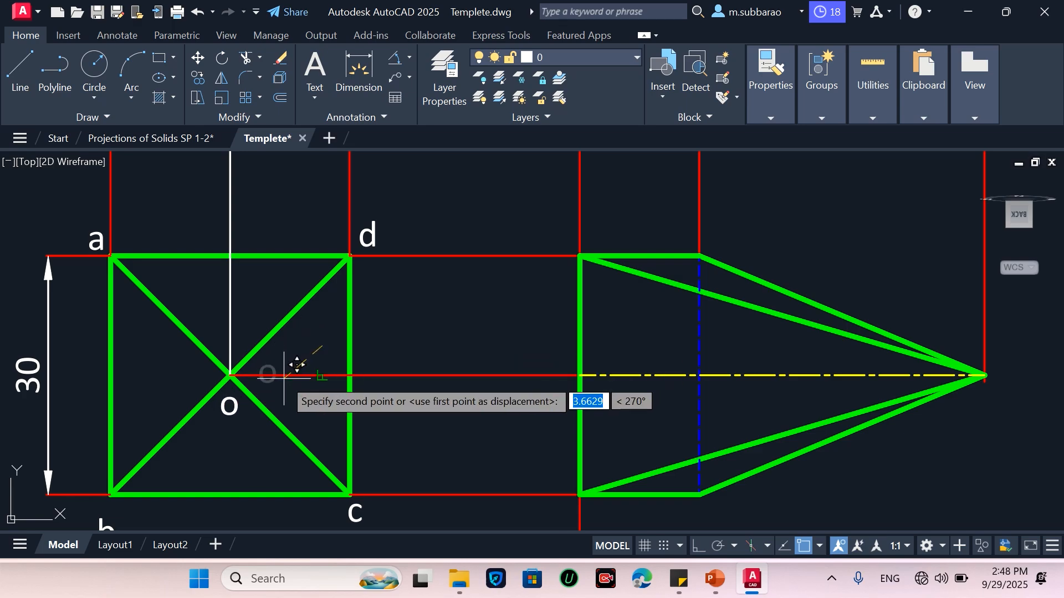
left_click(287, 358)
left_click(276, 403)
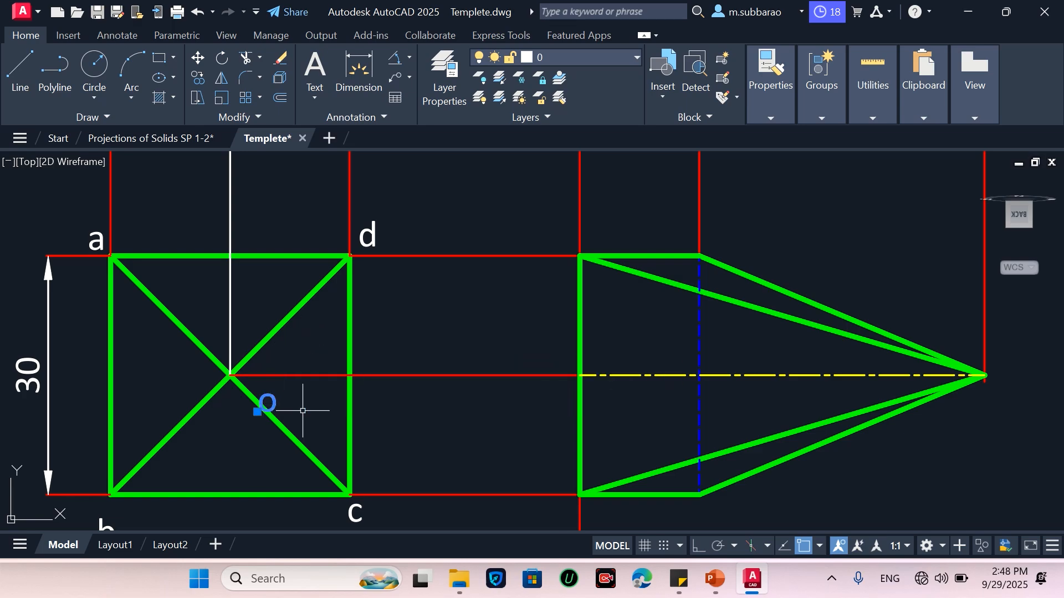
key("Return")
left_click(519, 429)
left_click(481, 427)
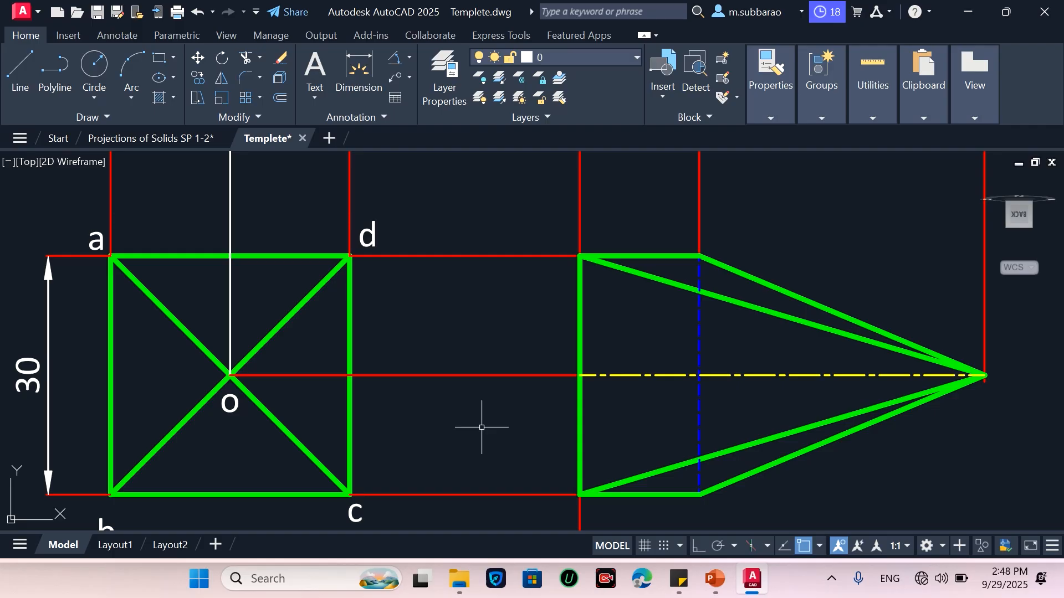
Copy the a and b labels to the matching corners of the new top view
scroll(373, 304, "down", 2)
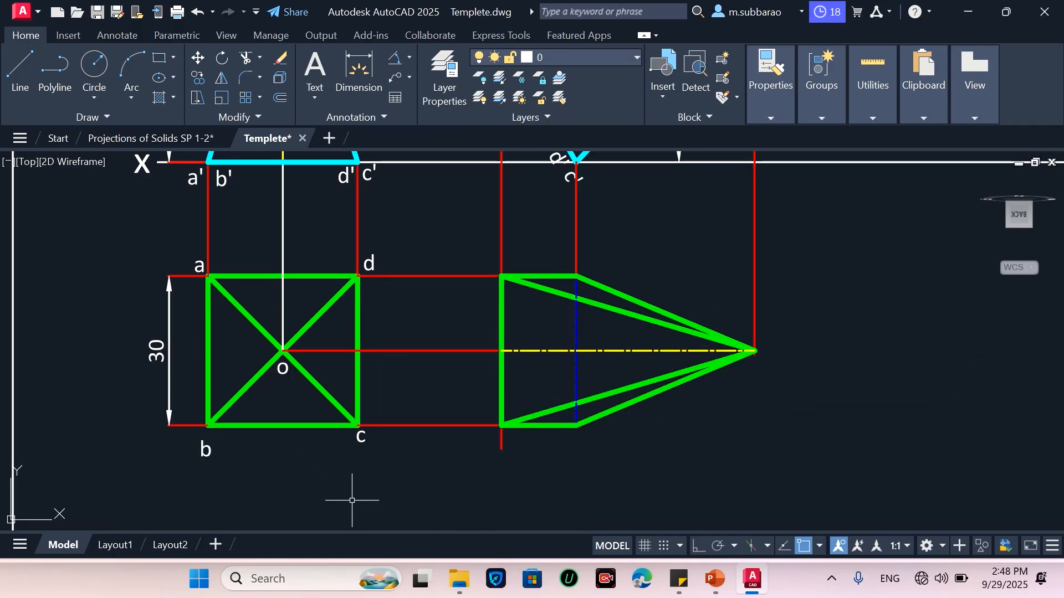
type("co")
key("Return")
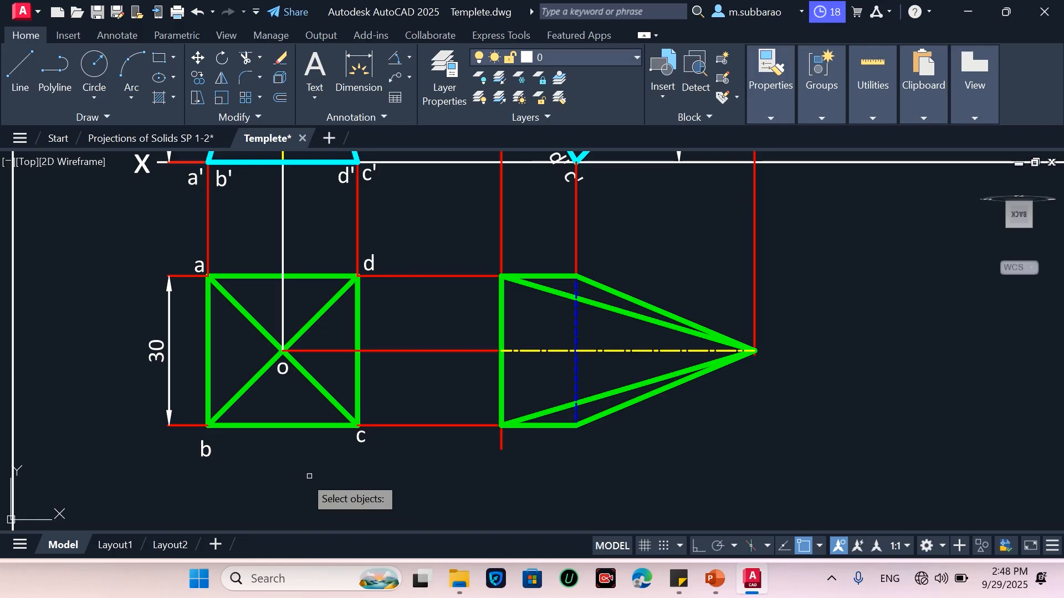
left_click(189, 475)
left_click(223, 246)
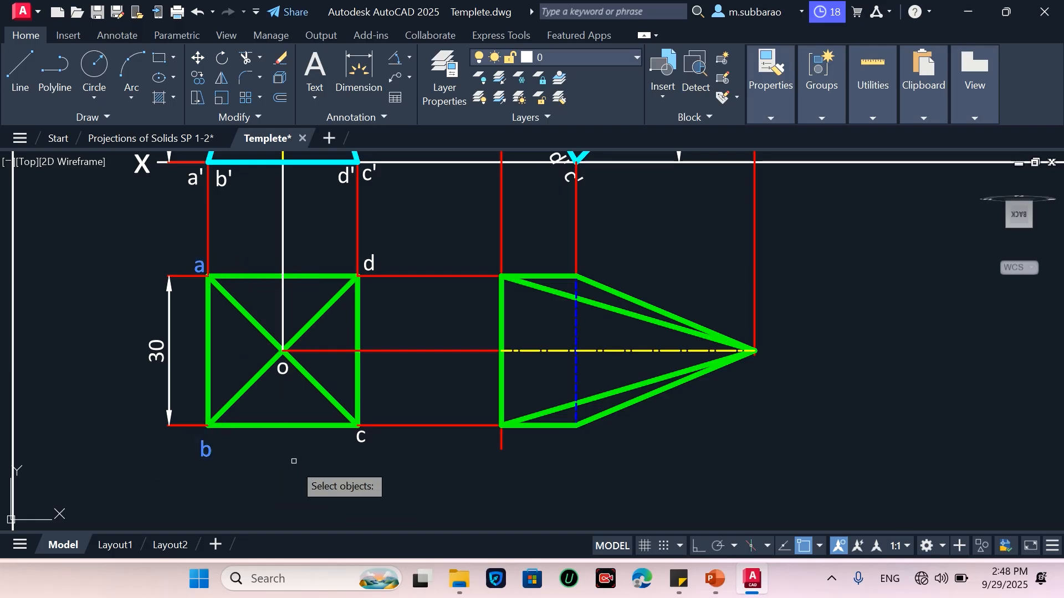
key("Return")
left_click(282, 476)
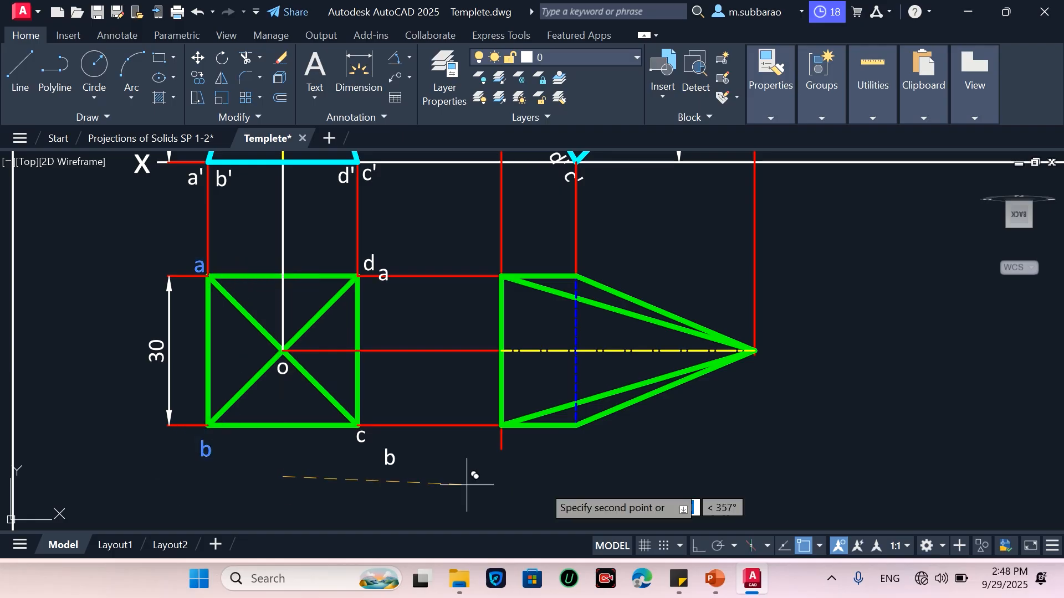
left_click(569, 473)
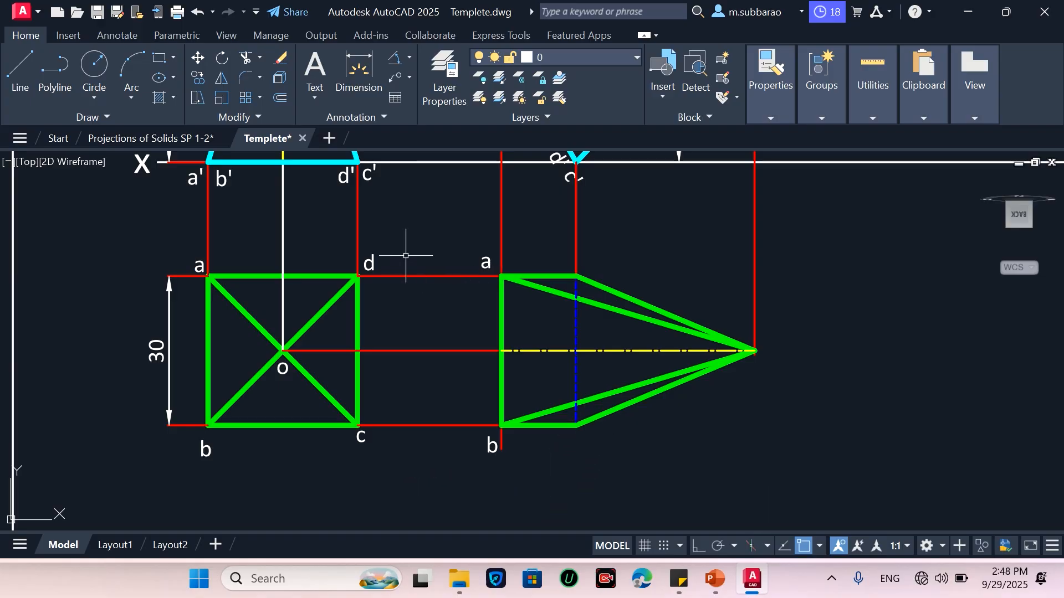
Copy the d and c labels to the matching corners of the new top view
left_click(368, 264)
left_click(363, 437)
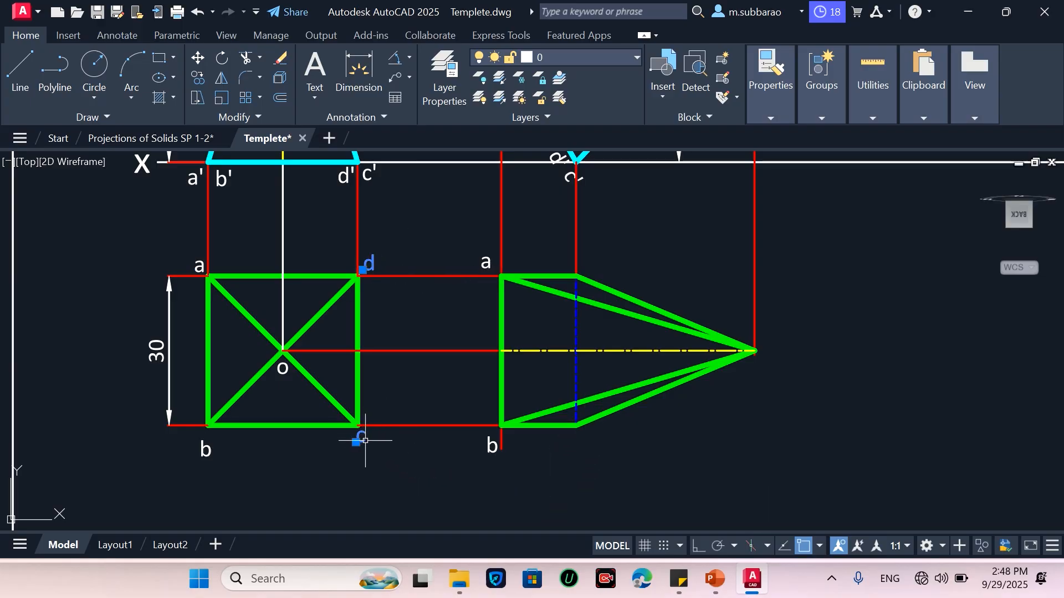
key("Return")
left_click(382, 472)
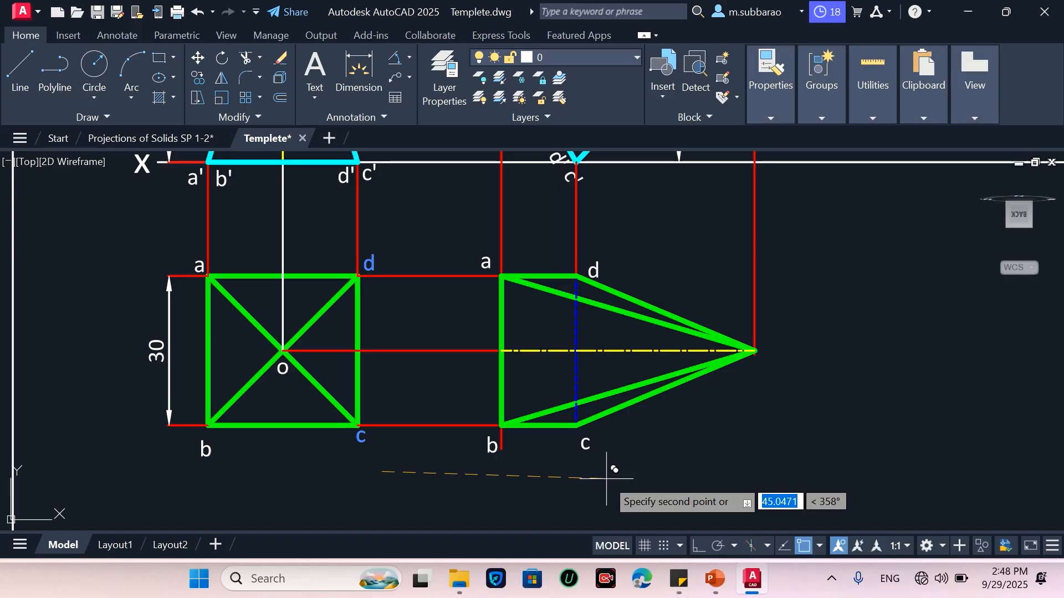
left_click(602, 474)
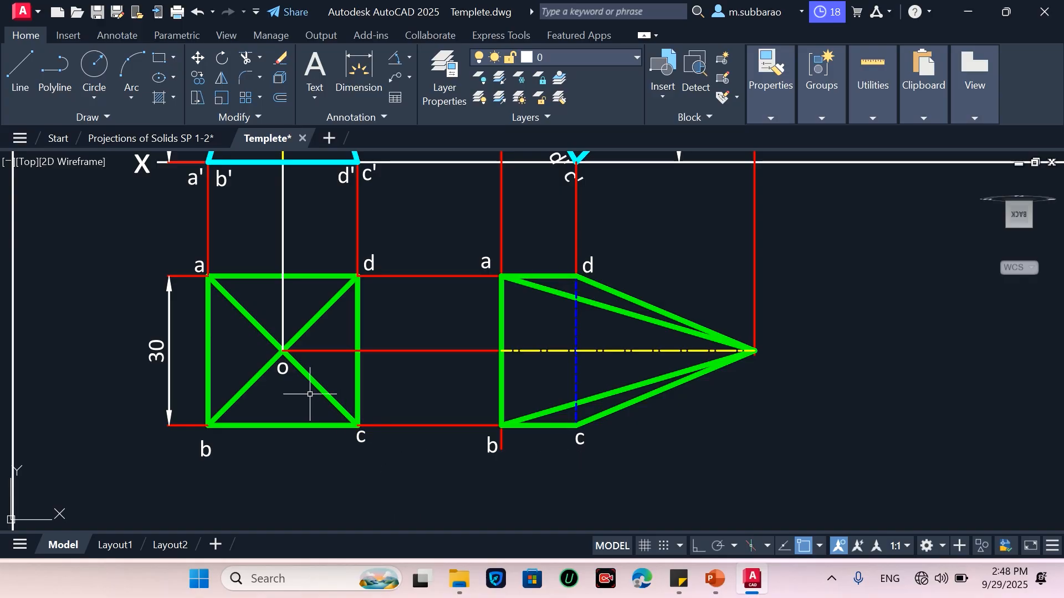
Copy the o label to the apex of the new top view
key("Return")
left_click(288, 445)
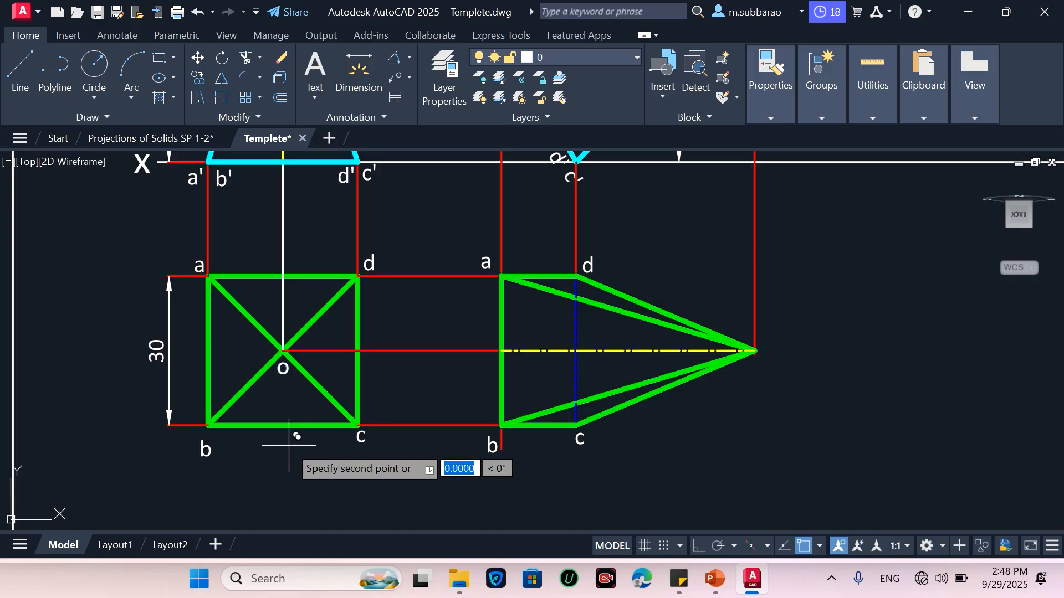
left_click(780, 427)
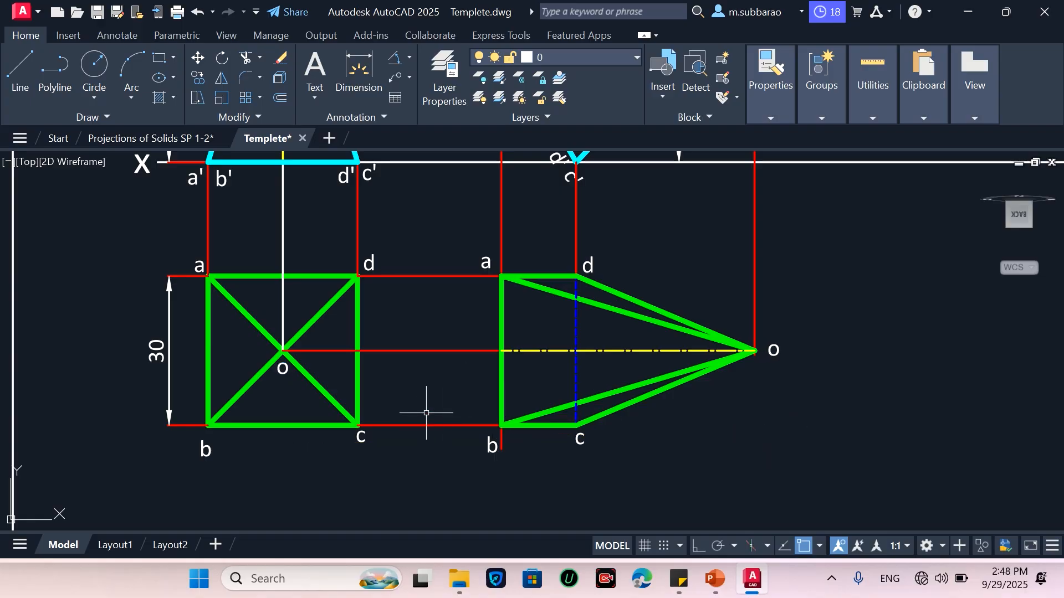
scroll(423, 400, "down", 2)
scroll(699, 393, "up", 2)
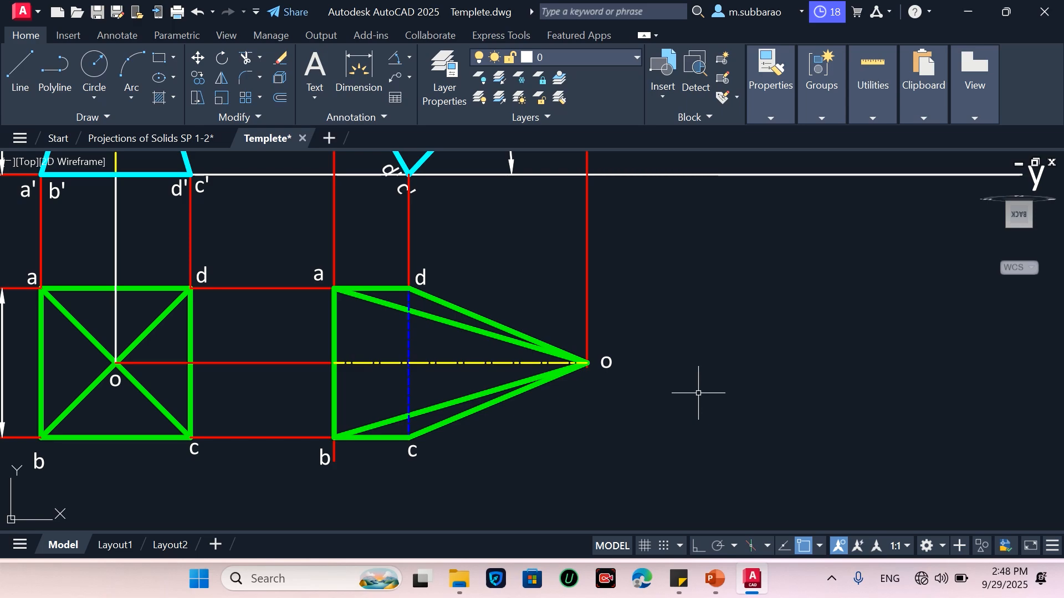
scroll(382, 414, "down", 2)
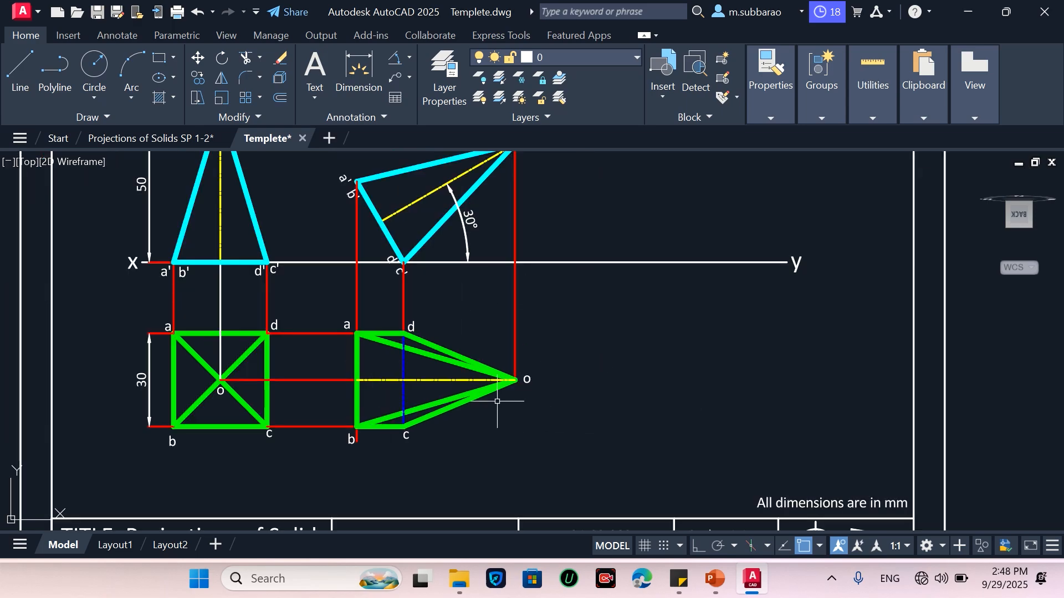
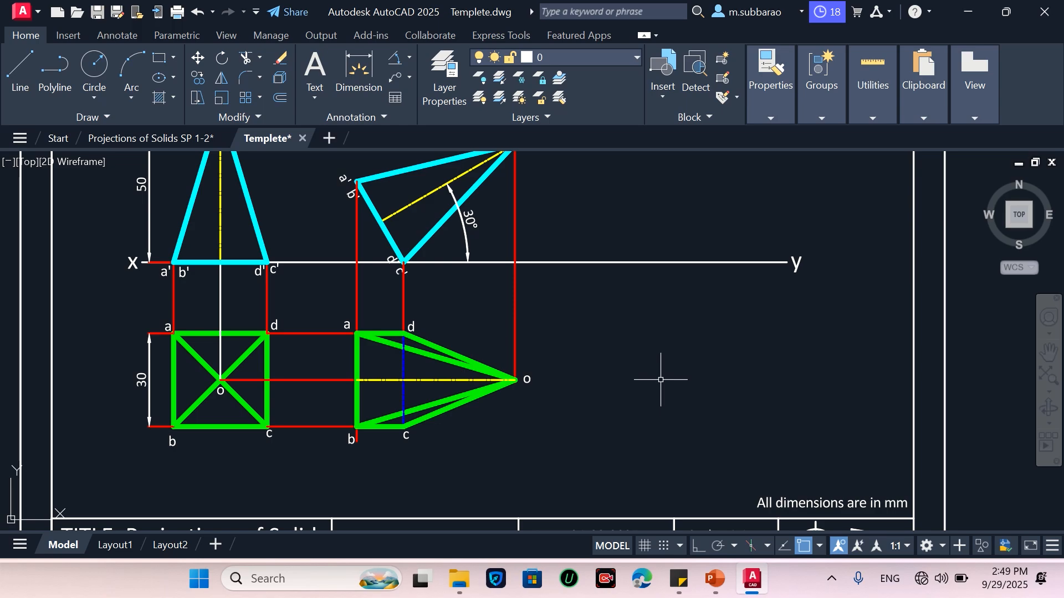
Copy the new top view with its labels horizontally to the right
type("co")
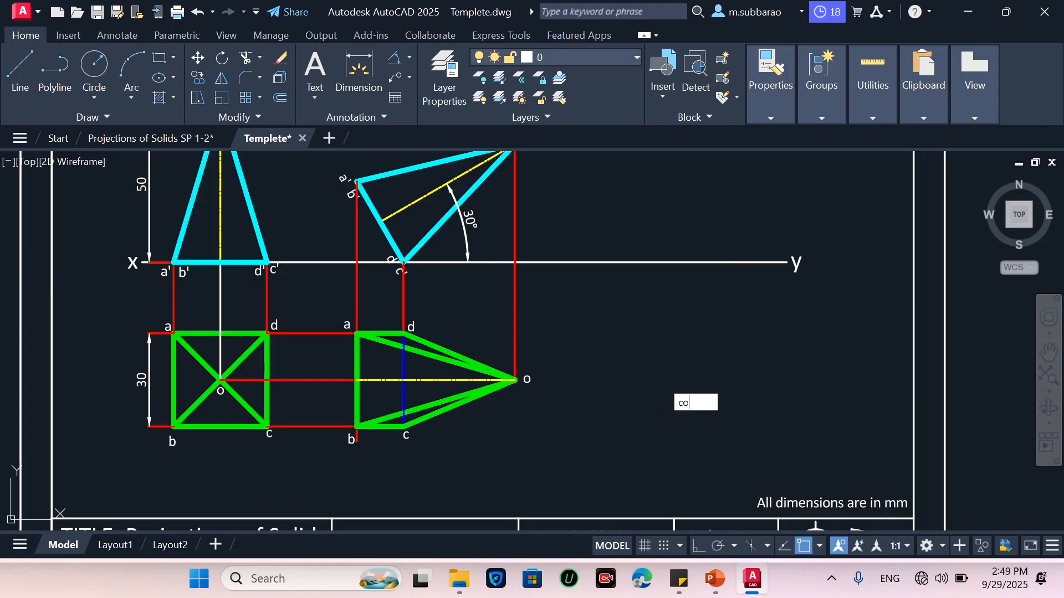
key("Return")
left_click(293, 476)
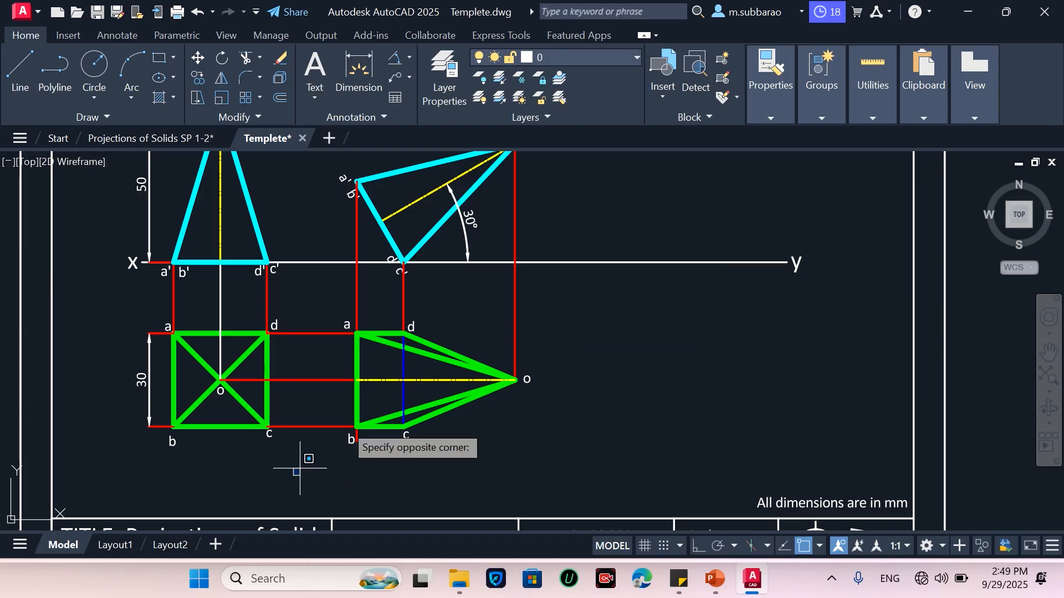
left_click(644, 295)
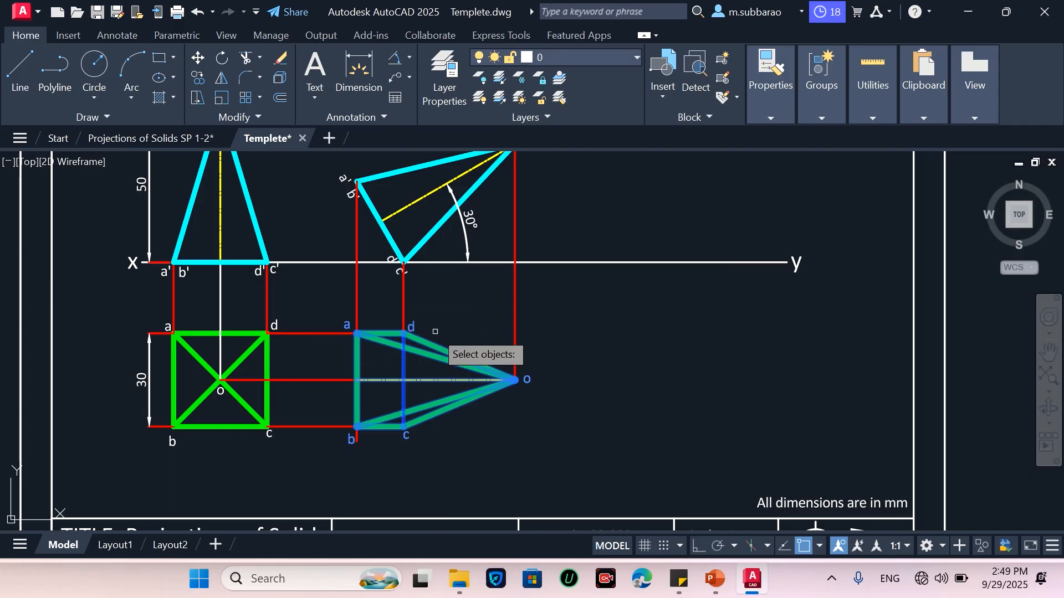
key("Return")
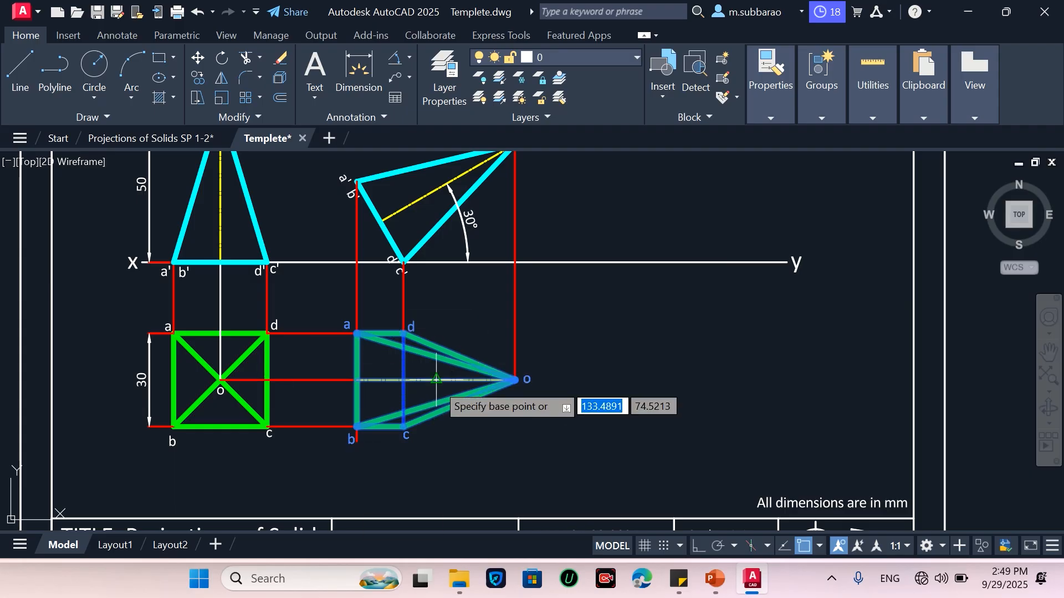
left_click(436, 379)
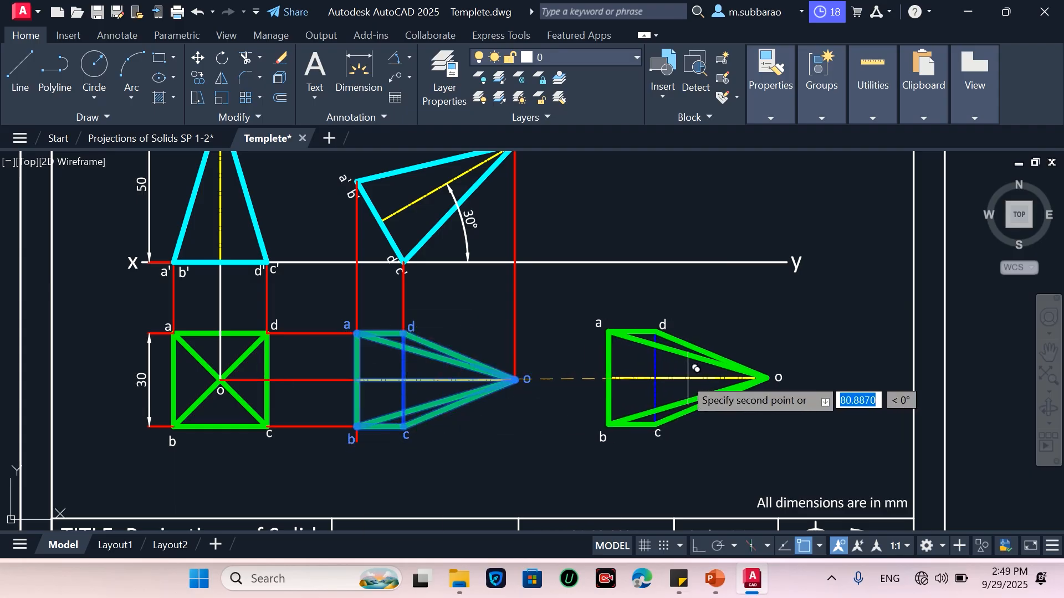
left_click(696, 547)
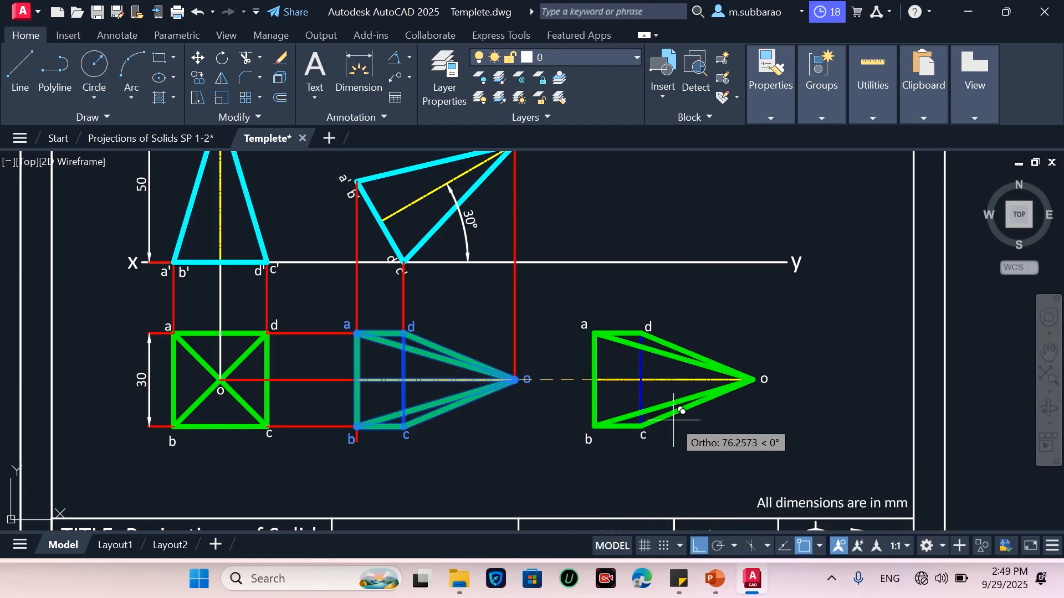
left_click(673, 420)
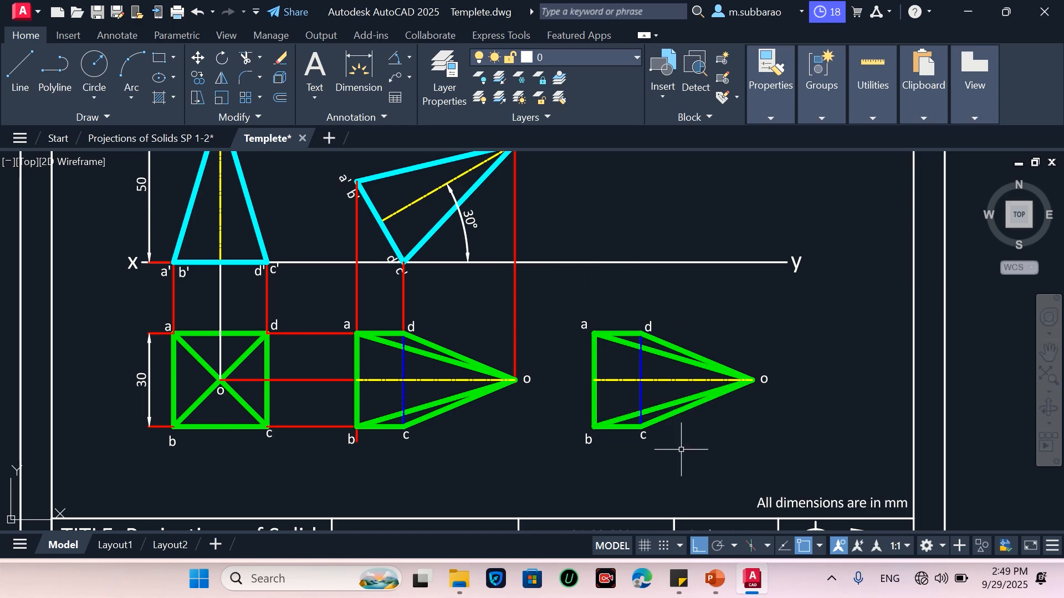
Rotate the copied top view by -60° about its apex o
type("ro")
key("Return")
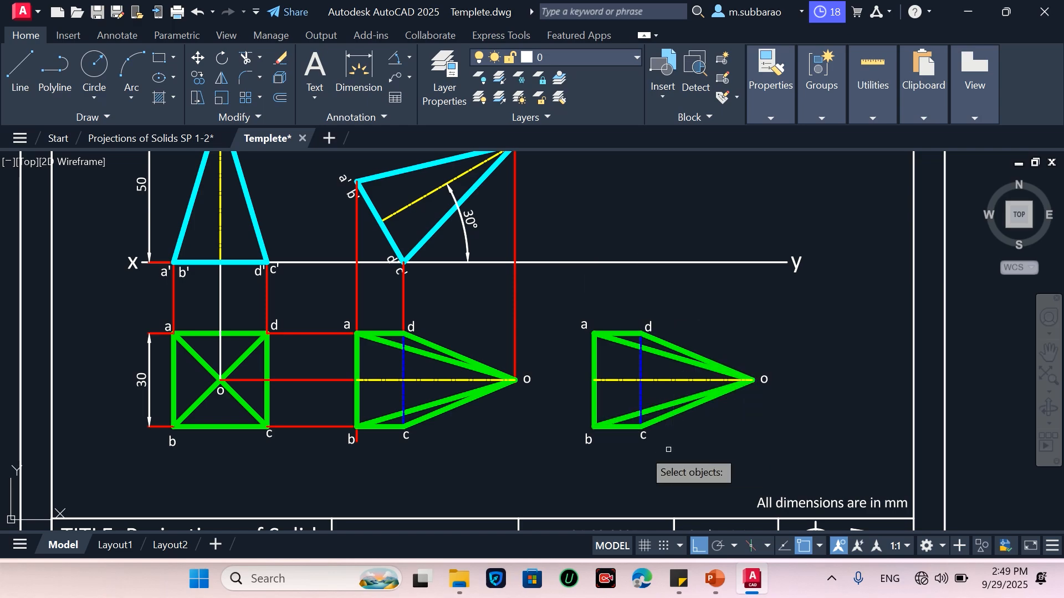
left_click(559, 466)
left_click(842, 287)
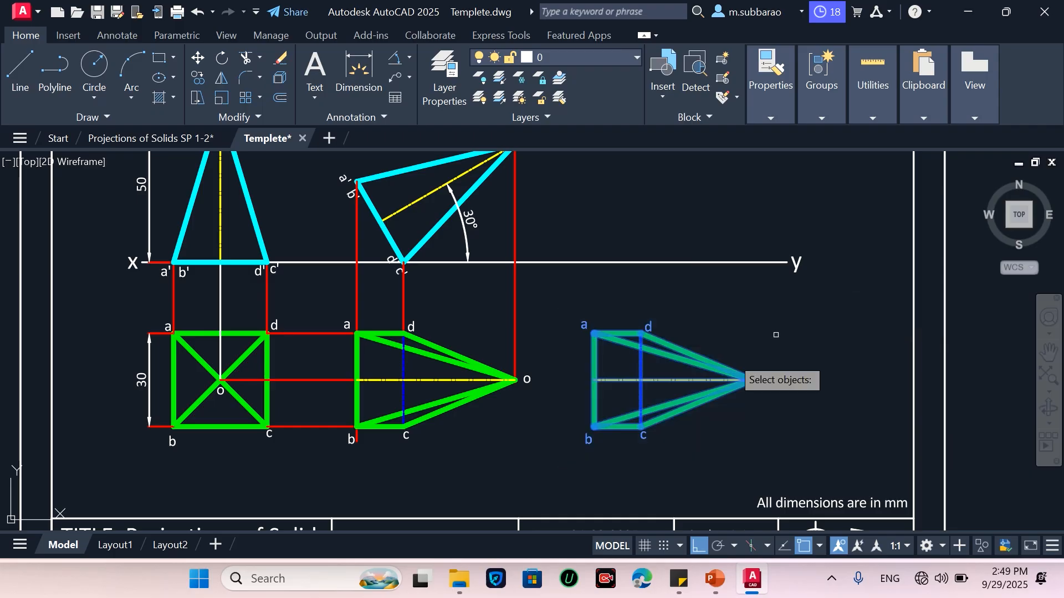
key("Return")
left_click(756, 380)
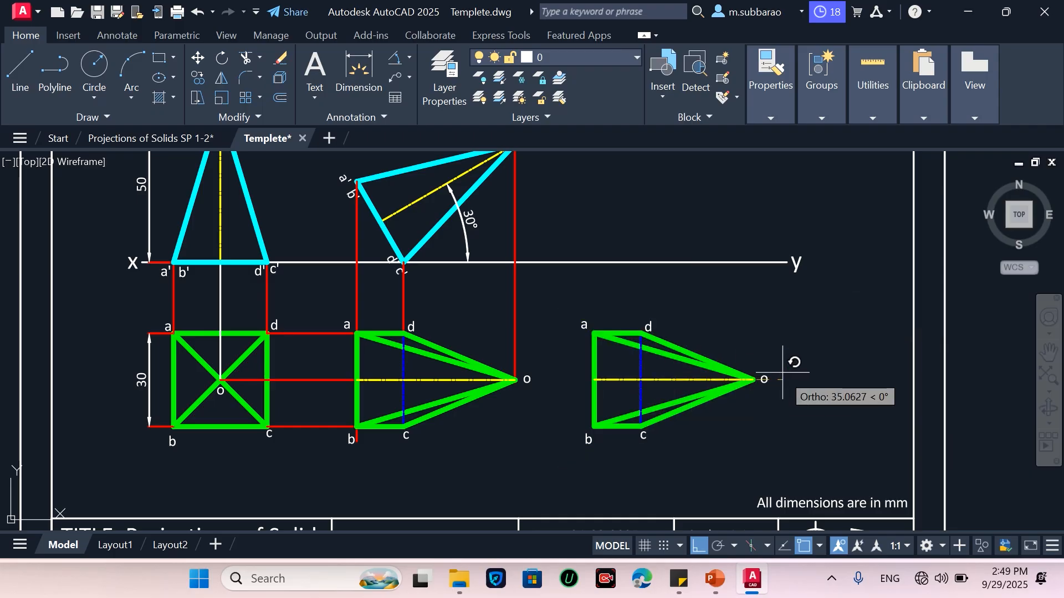
left_click(699, 546)
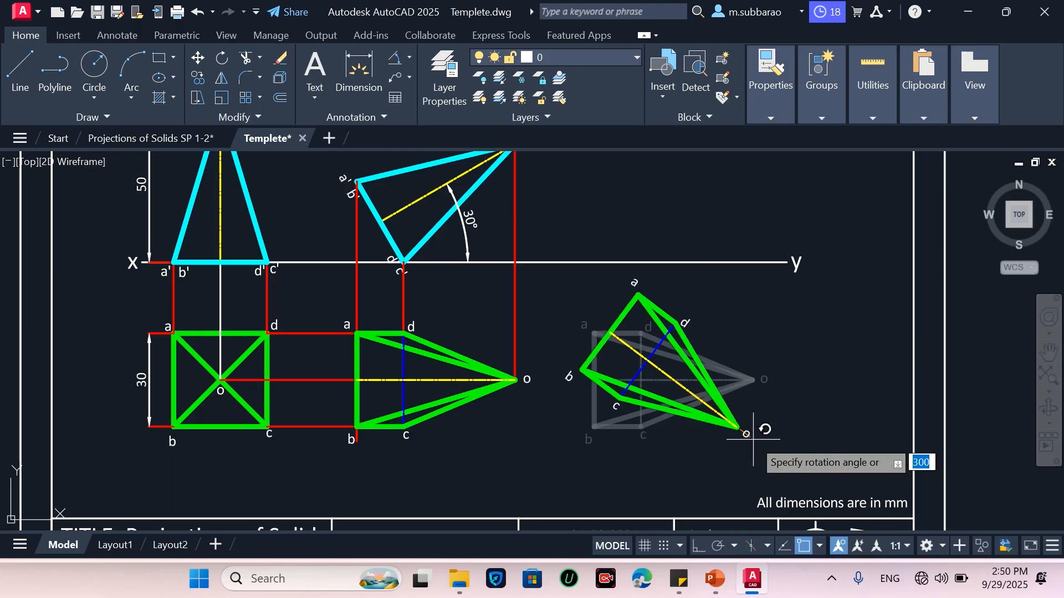
type("-6")
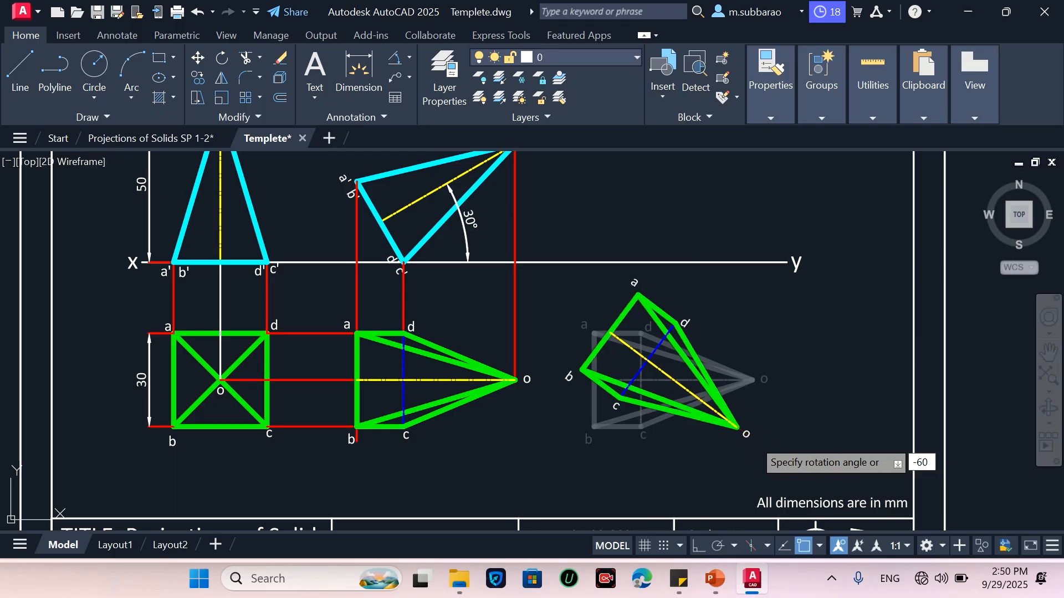
type("0")
key("Return")
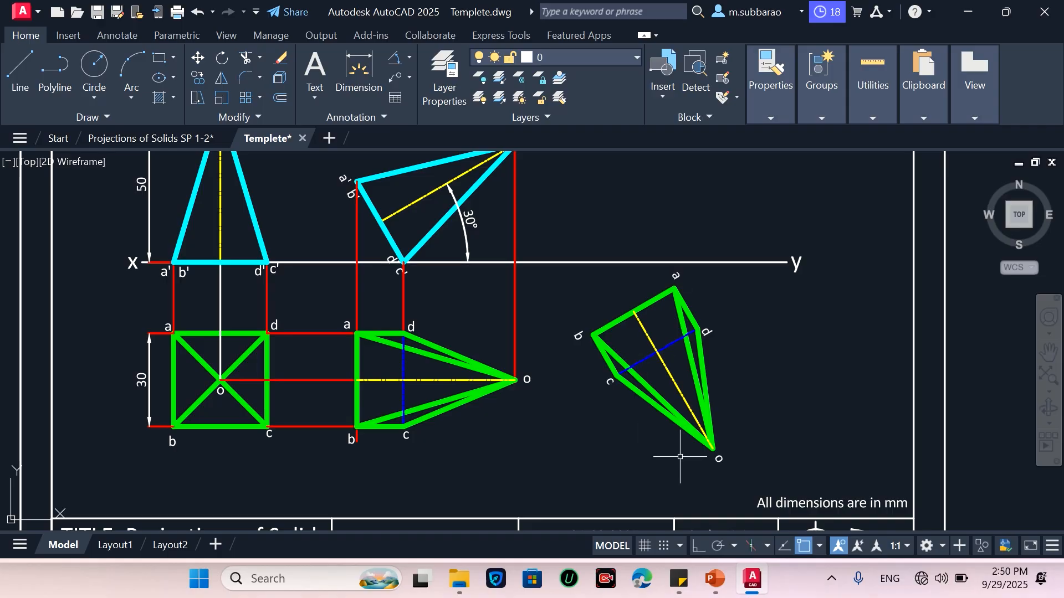
Move the rotated top view slightly up and to the left
type("m")
key("Return")
left_click(558, 481)
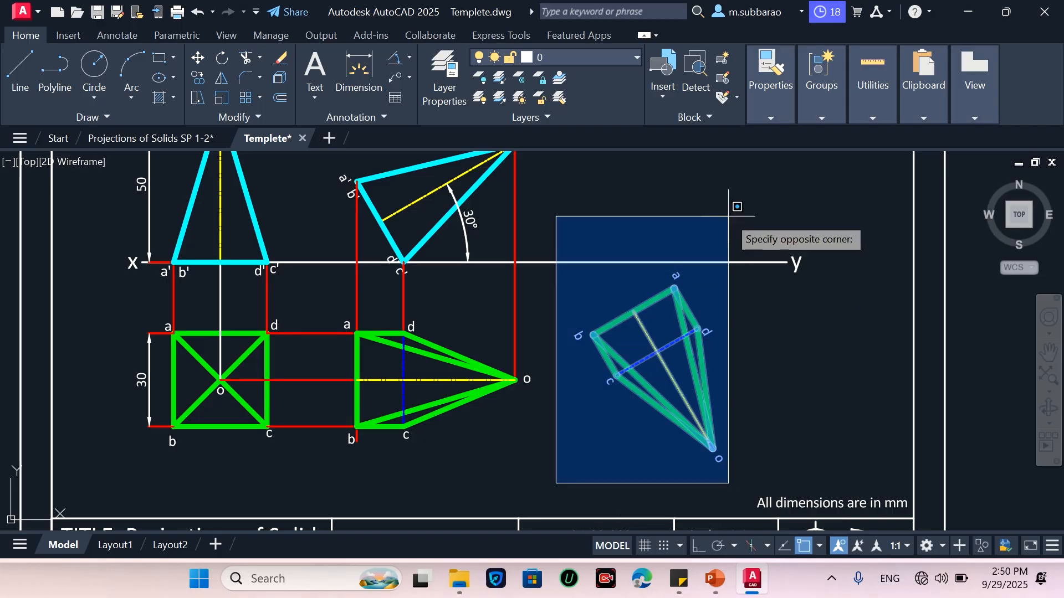
left_click(742, 230)
key("Return")
left_click(780, 352)
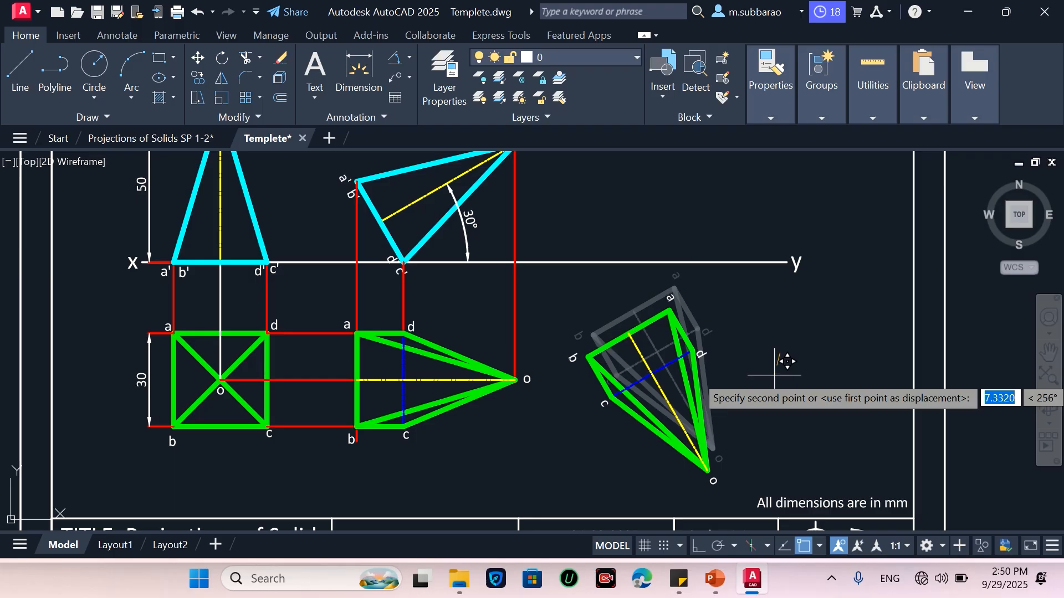
left_click(775, 375)
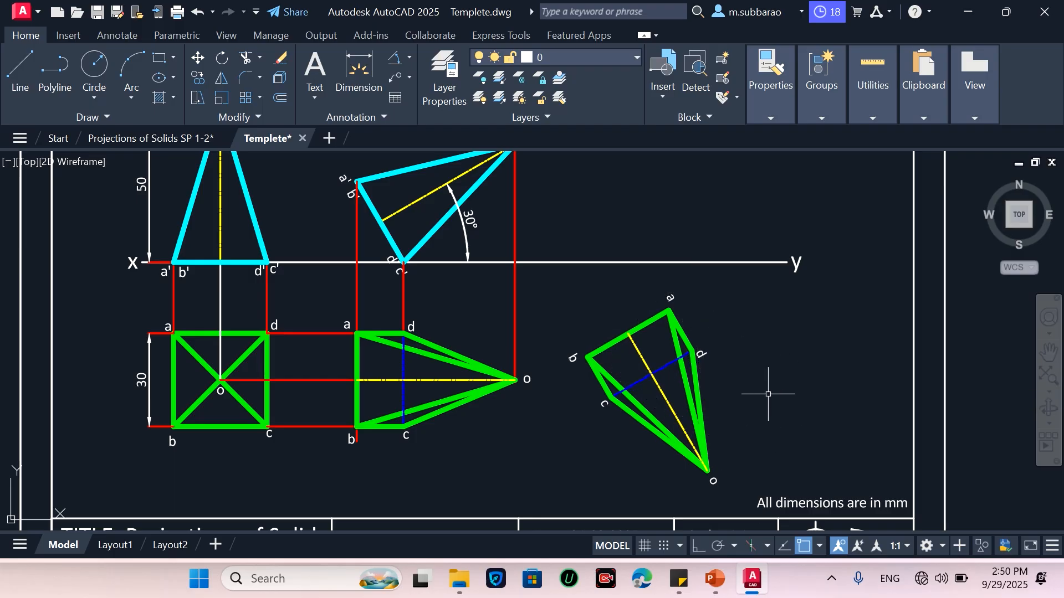
scroll(743, 420, "down", 3)
scroll(756, 357, "up", 3)
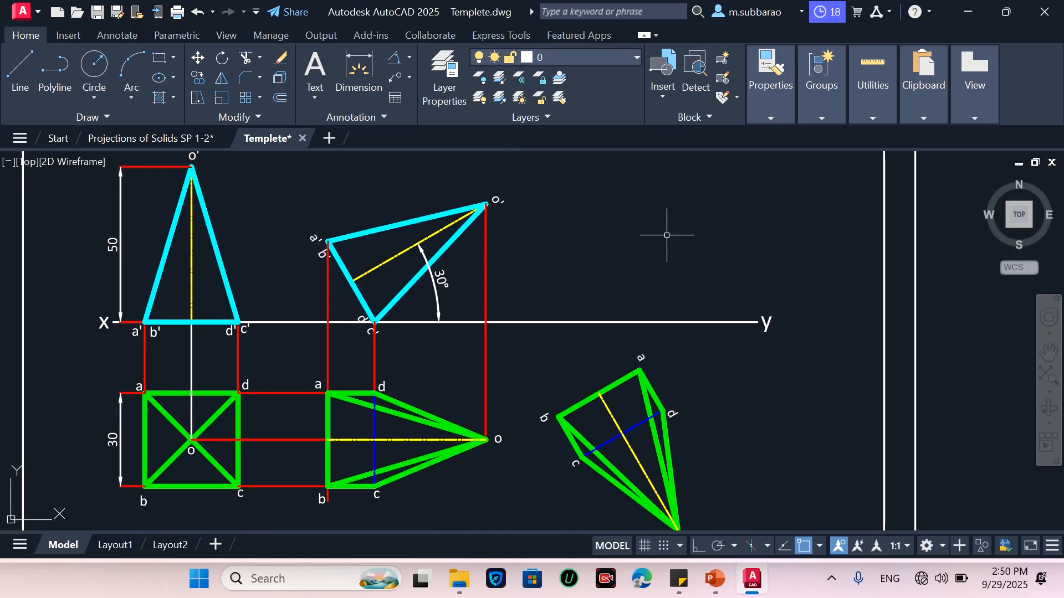
left_click(25, 56)
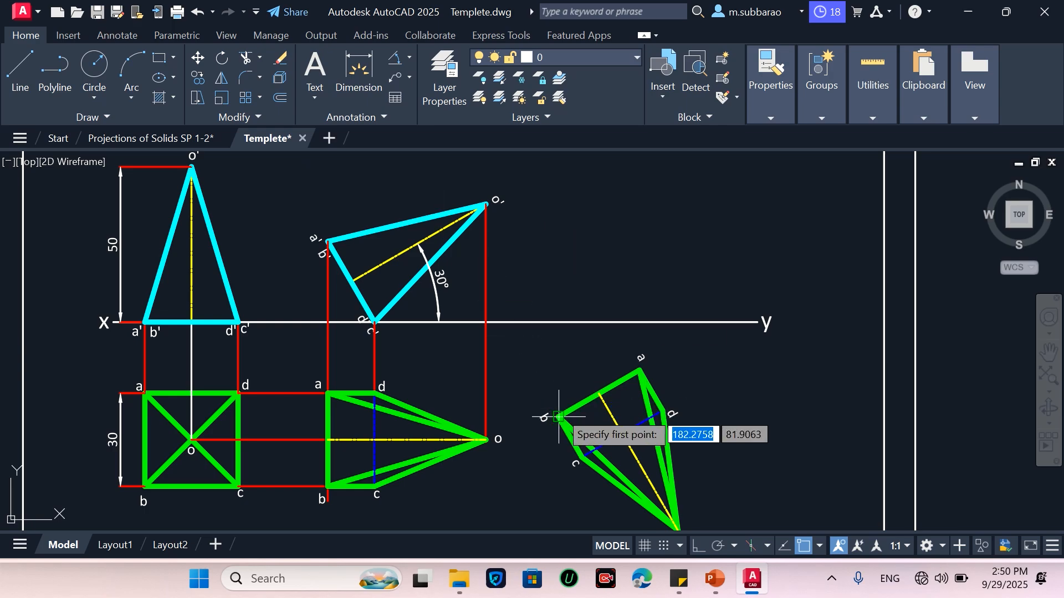
left_click(640, 370)
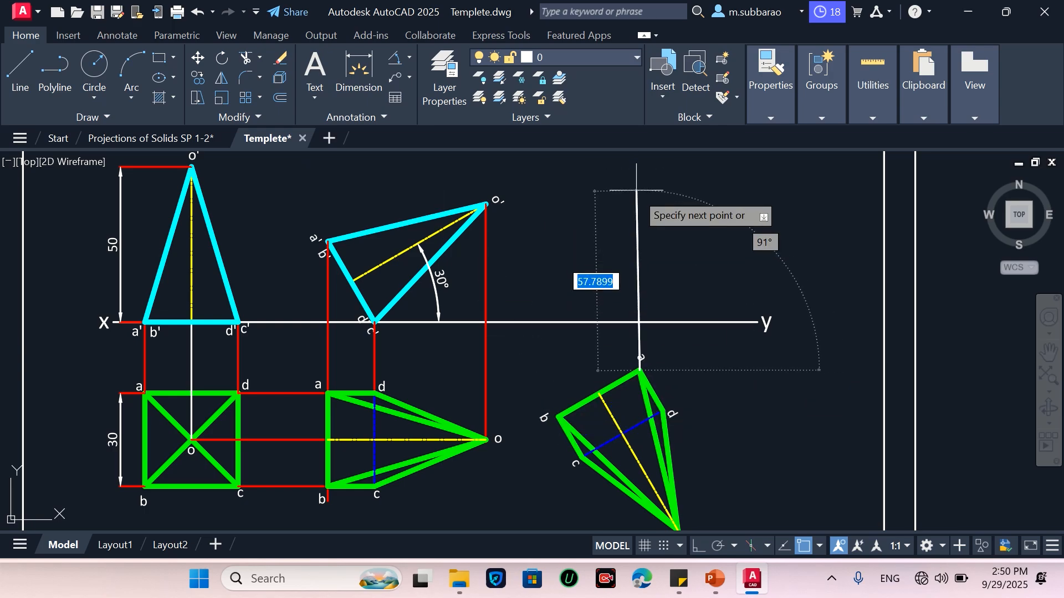
left_click(698, 546)
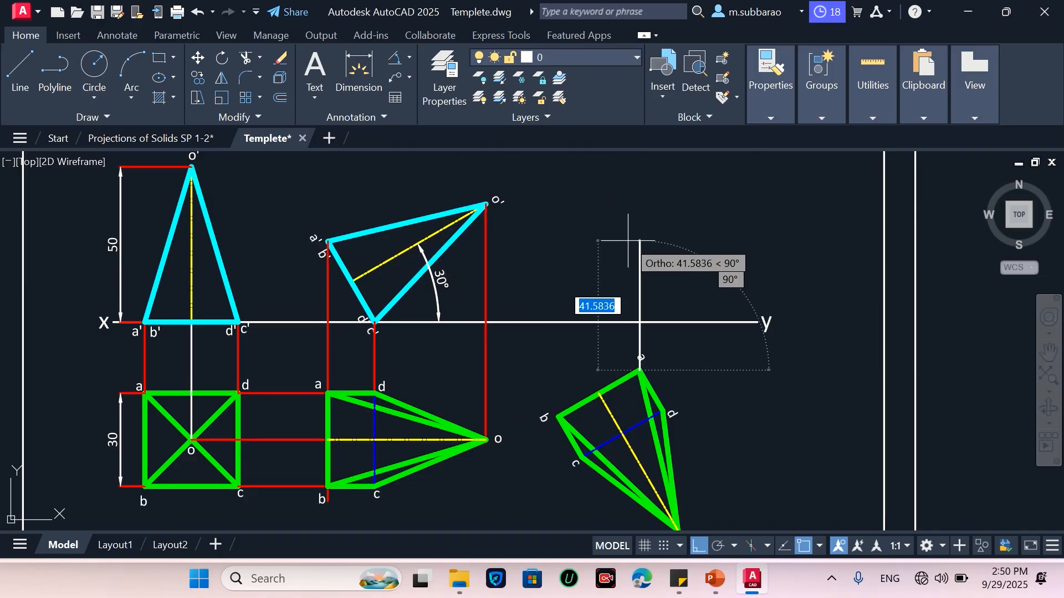
key("Escape")
Draw horizontal projectors to the right from a'b' and from the apex o' of the tilted front view
type("l")
key("space")
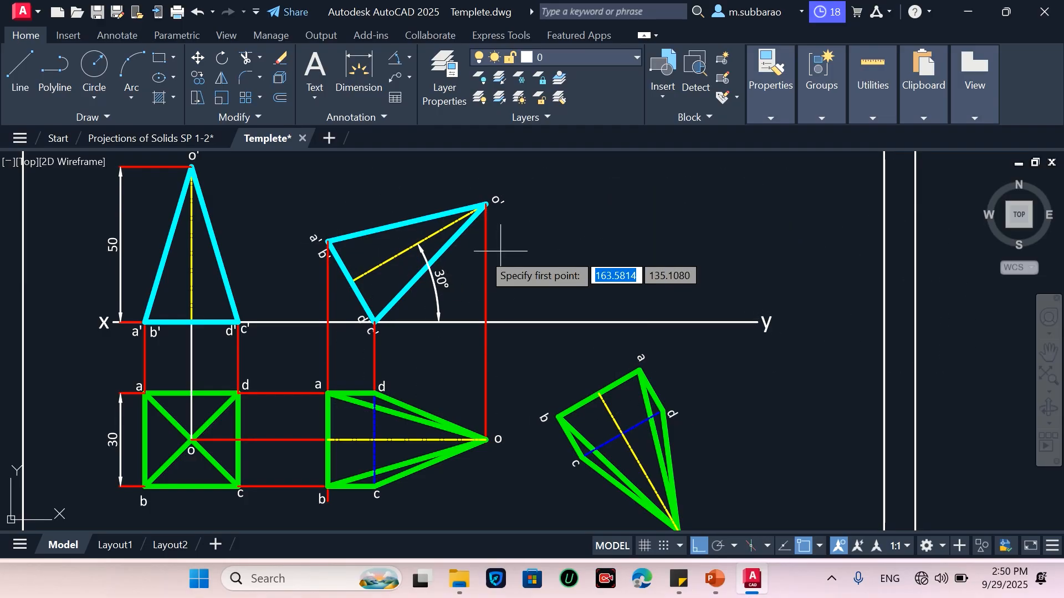
left_click(326, 241)
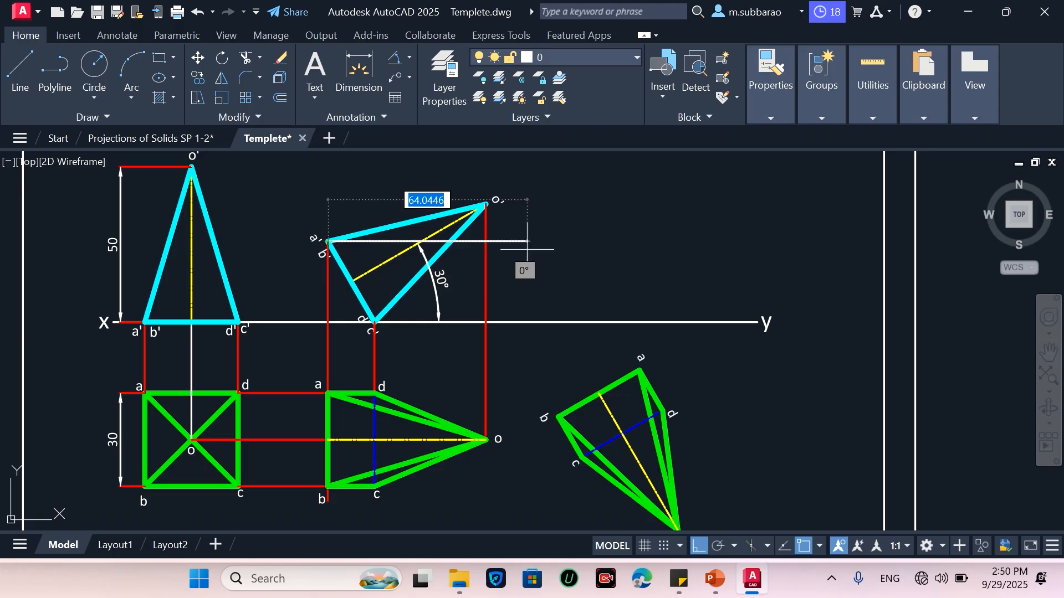
left_click(705, 252)
key("space")
key("space")
left_click(486, 204)
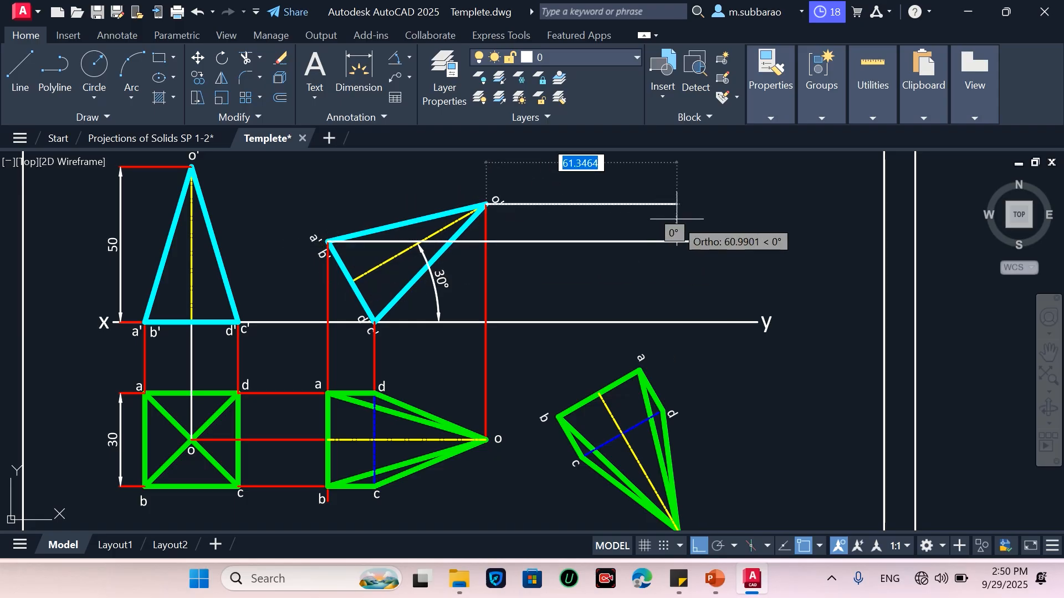
left_click(719, 222)
key("space")
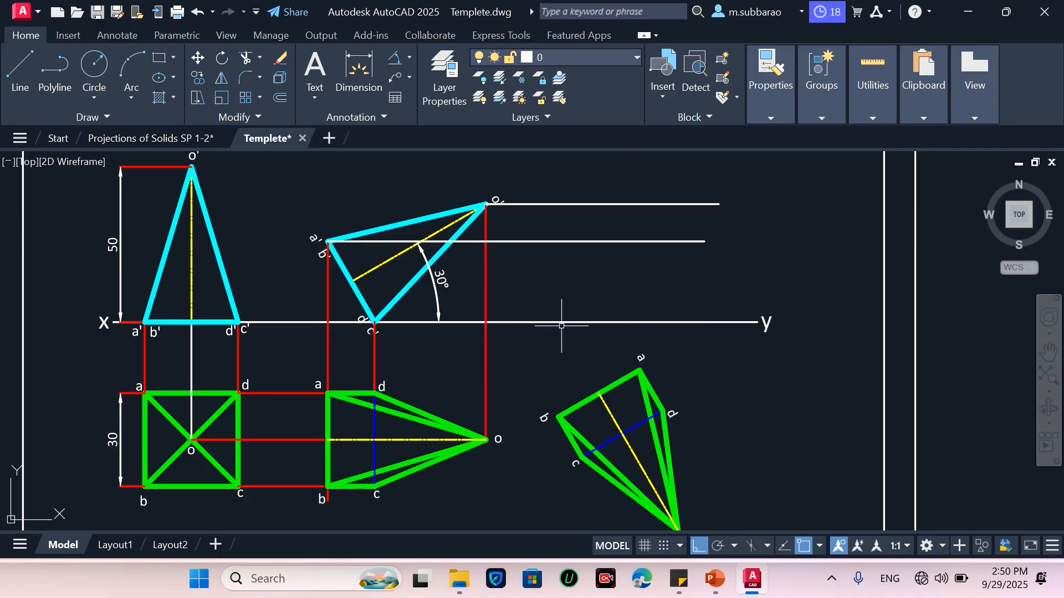
Draw vertical projectors upward from corners a and b of the rotated top view to the a'b' projector
type("l")
key("Return")
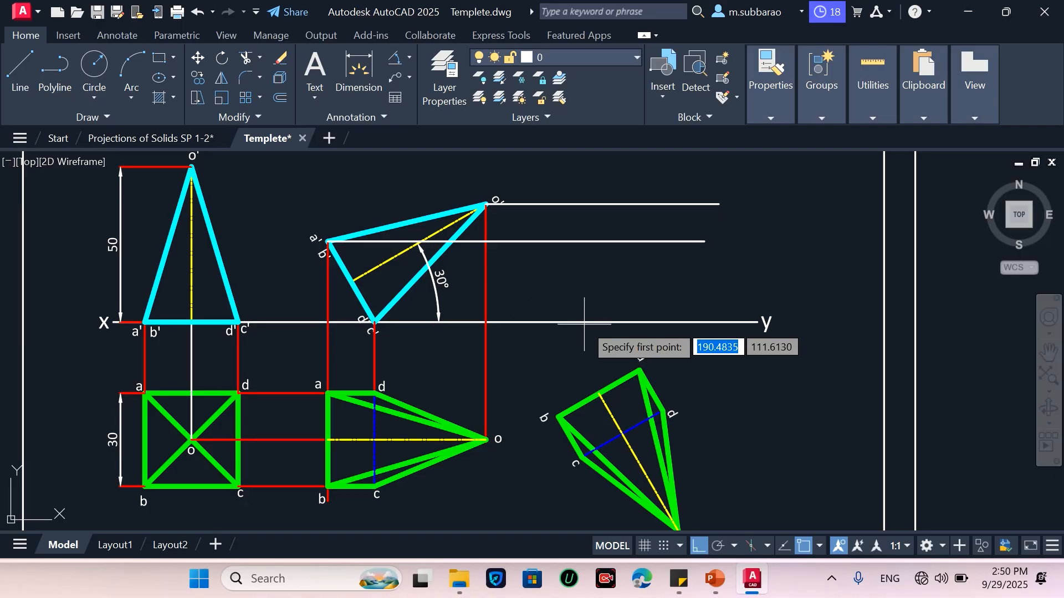
left_click(640, 370)
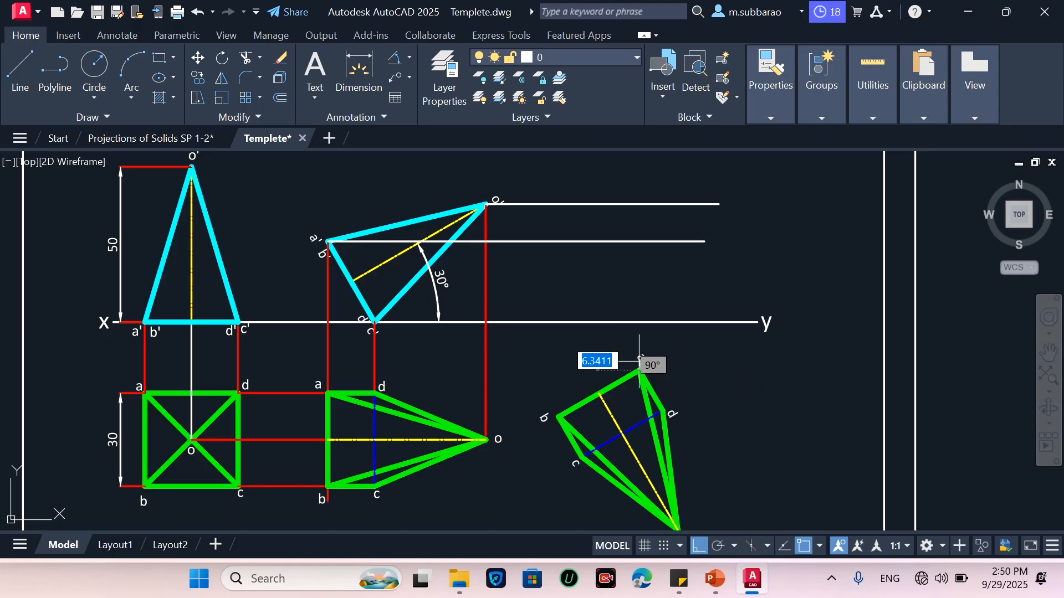
left_click(640, 242)
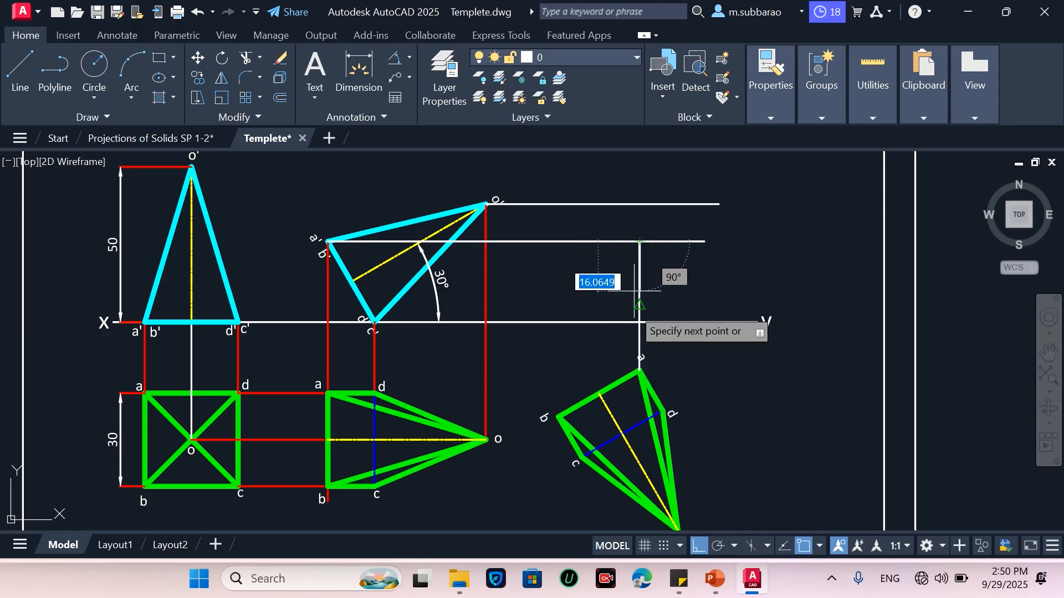
key("Escape")
key("Return")
left_click(559, 417)
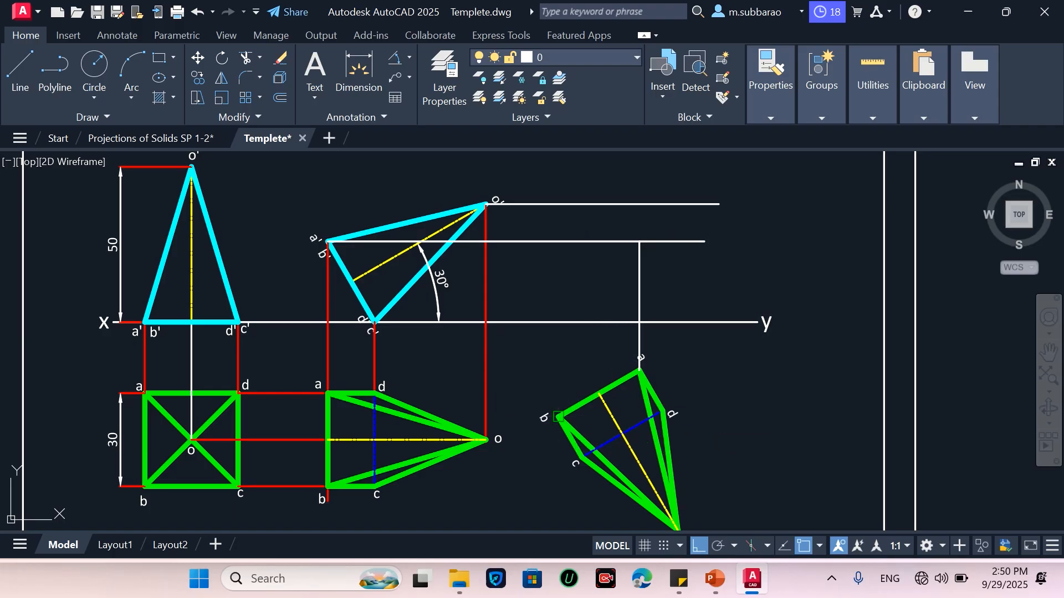
left_click(559, 243)
key("Escape")
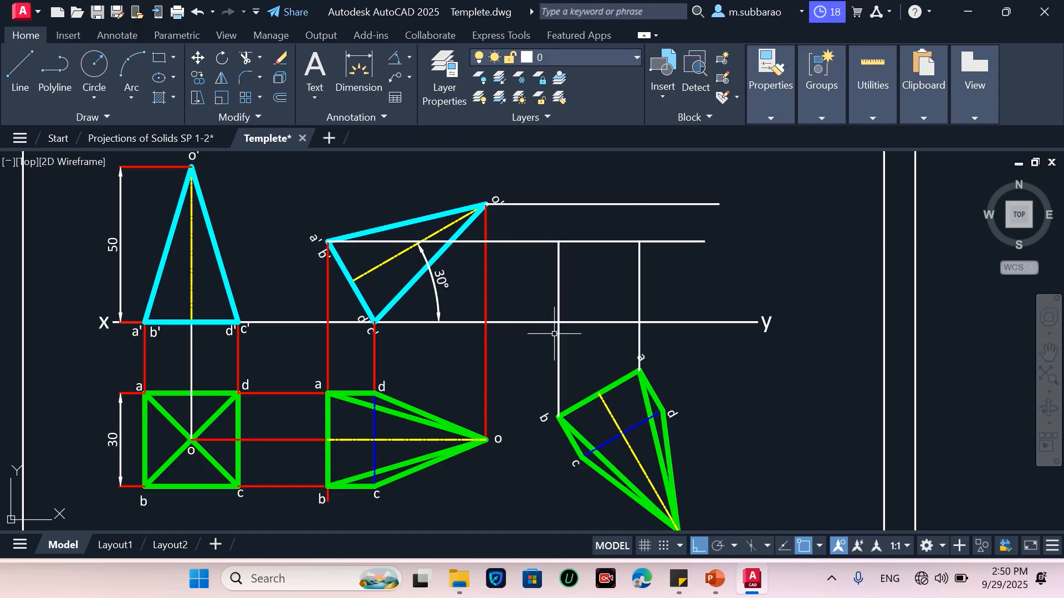
Draw vertical projectors upward from corners c and d of the rotated top view to the xy line
key("Return")
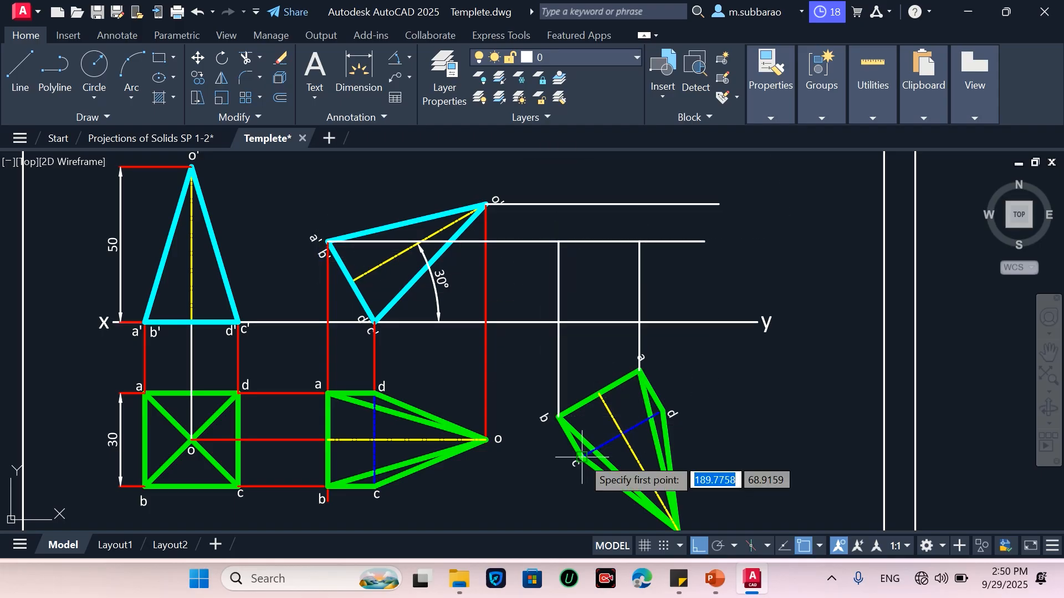
left_click(583, 456)
left_click(588, 319)
key("Escape")
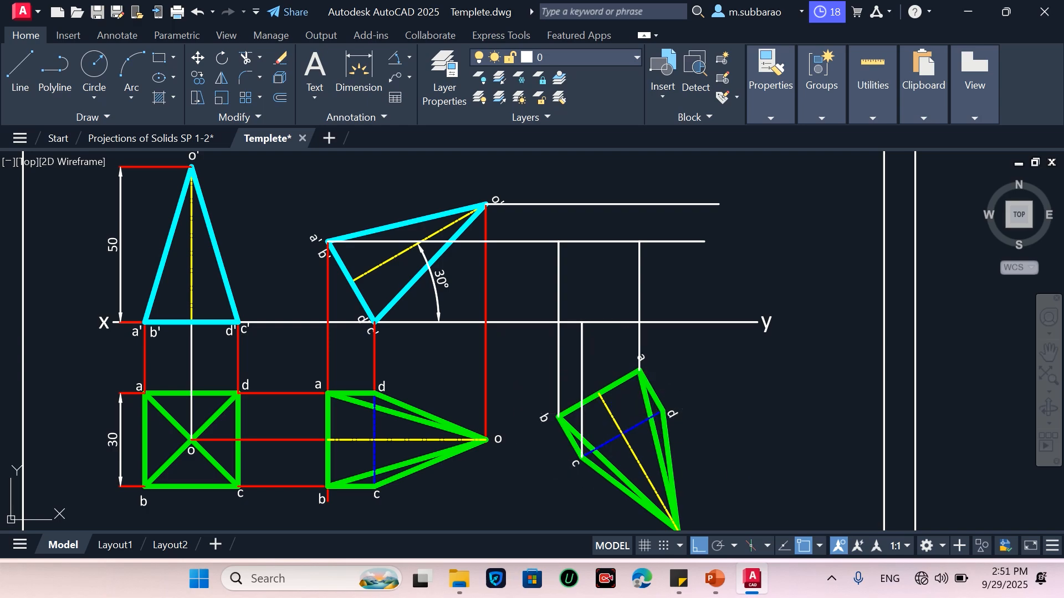
key("Return")
left_click(663, 411)
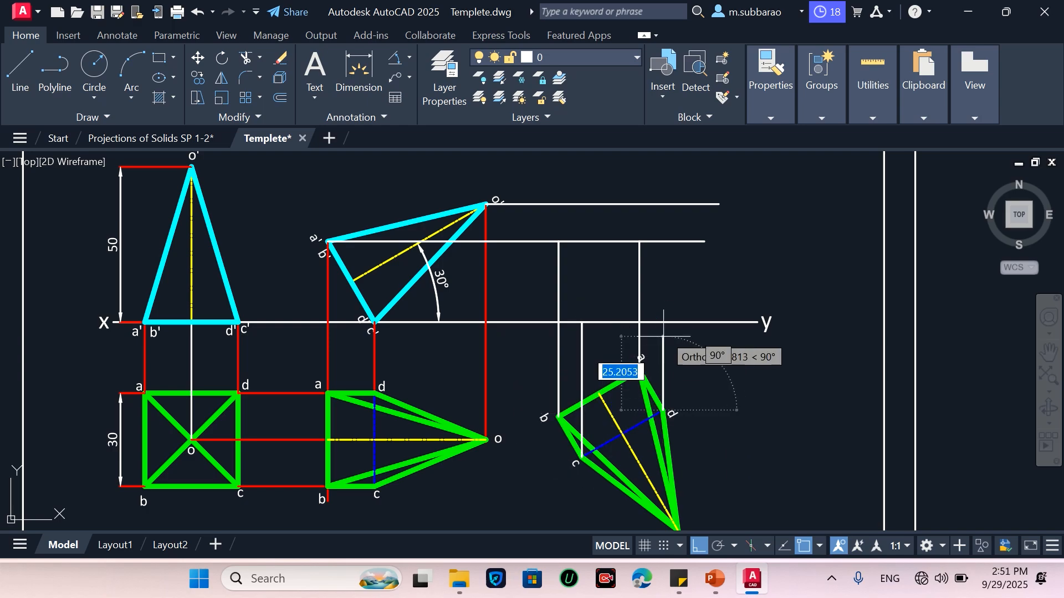
left_click(663, 322)
key("Escape")
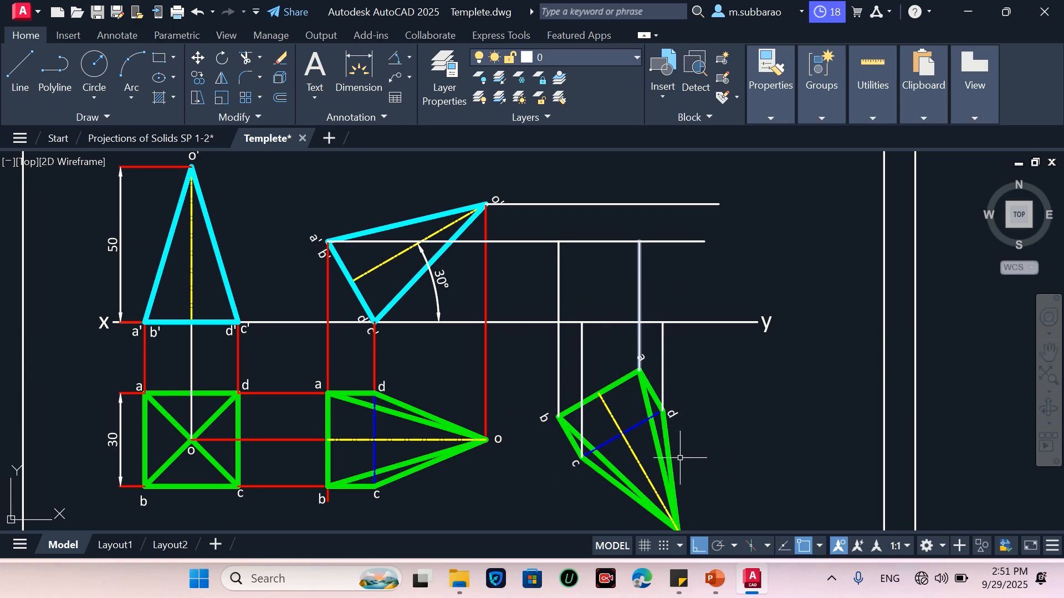
Draw a vertical projector upward from apex o of the rotated top view to the o' horizontal projector
scroll(680, 458, "down", 2)
key("Return")
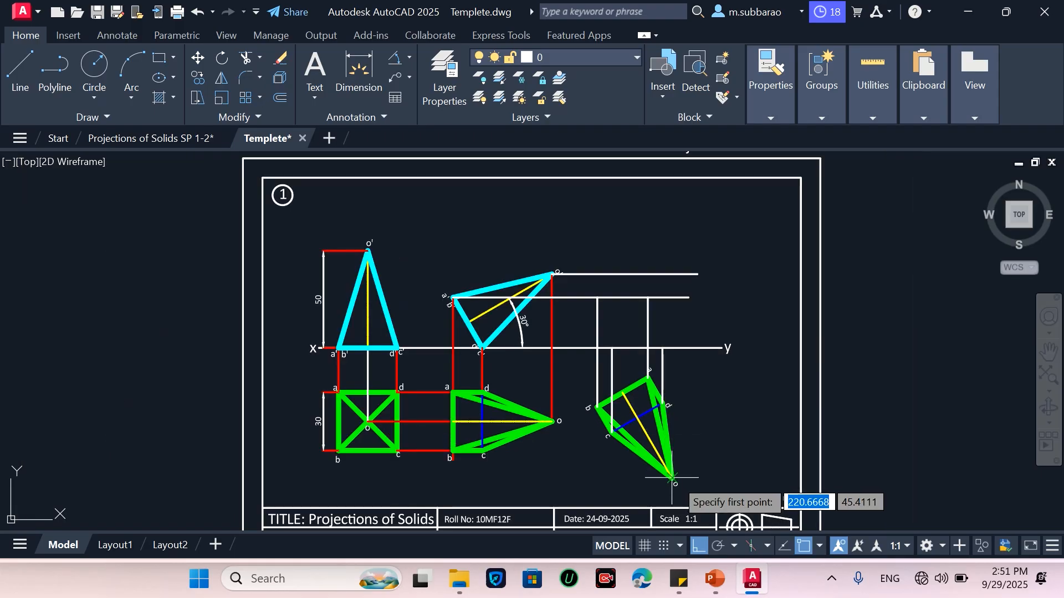
scroll(672, 477, "up", 6)
left_click(672, 478)
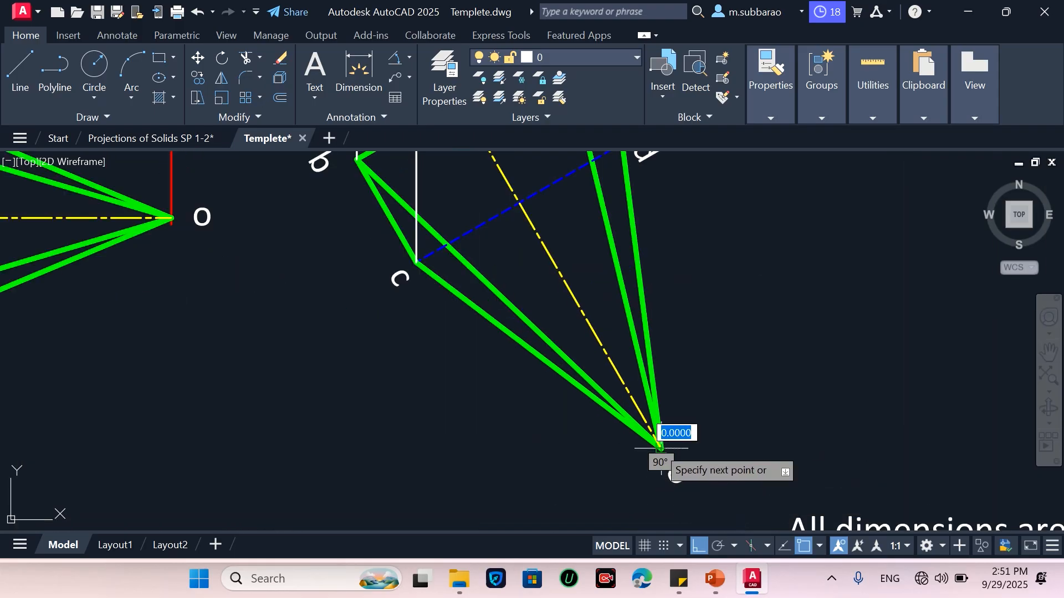
scroll(660, 447, "down", 5)
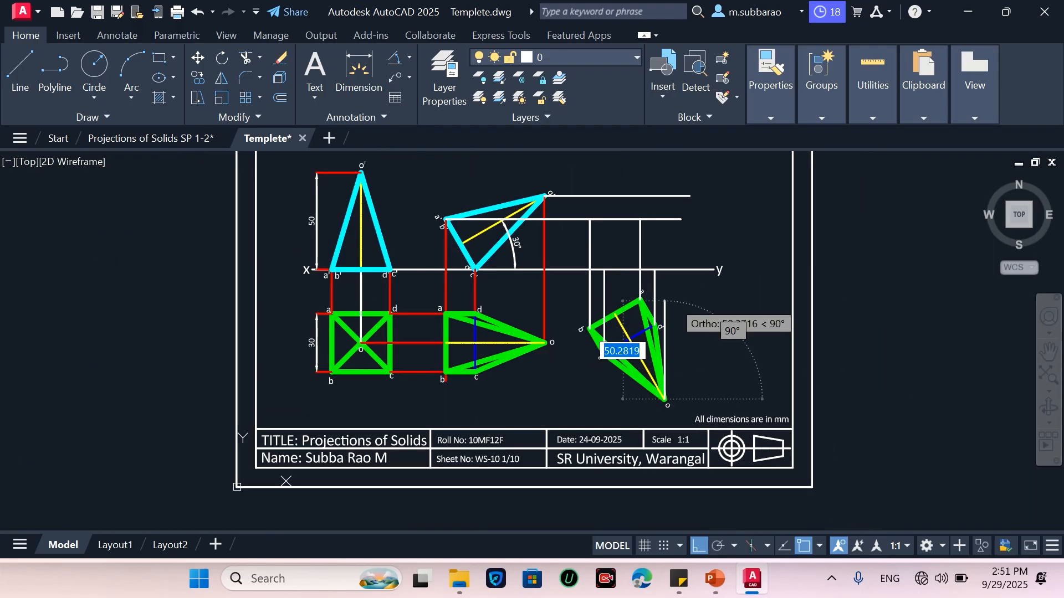
left_click(664, 196)
key("Return")
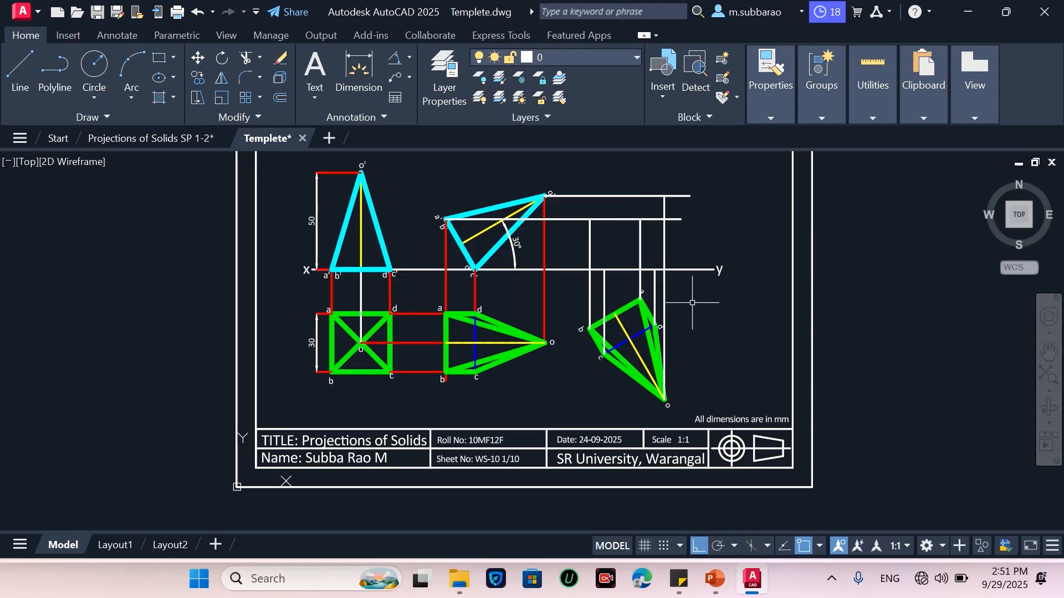
Trim the o' and a'b' horizontal projectors back to the outermost vertical projectors
scroll(673, 191, "up", 2)
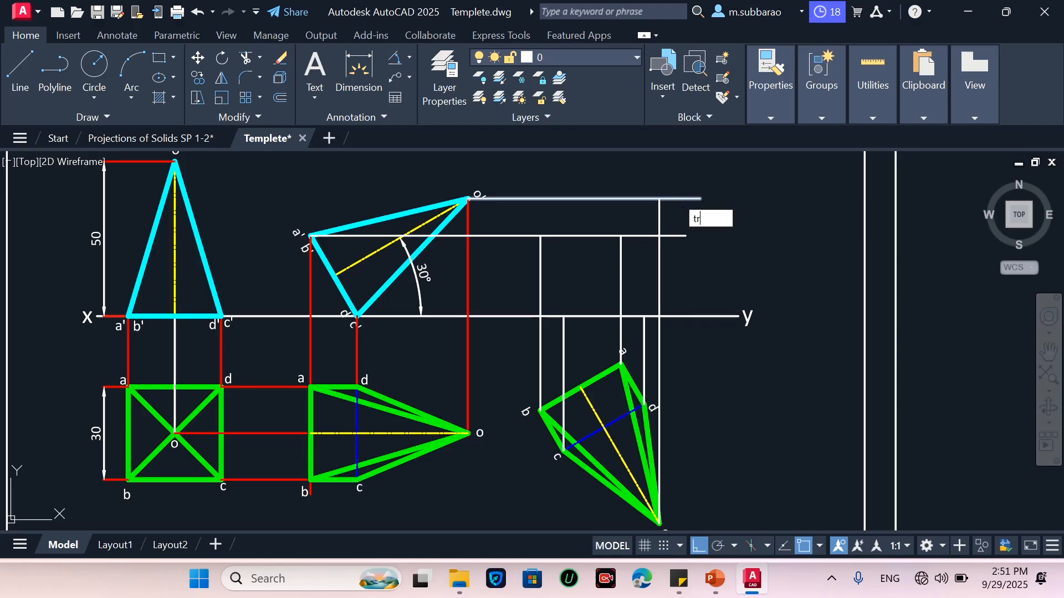
key("Return")
left_click(681, 198)
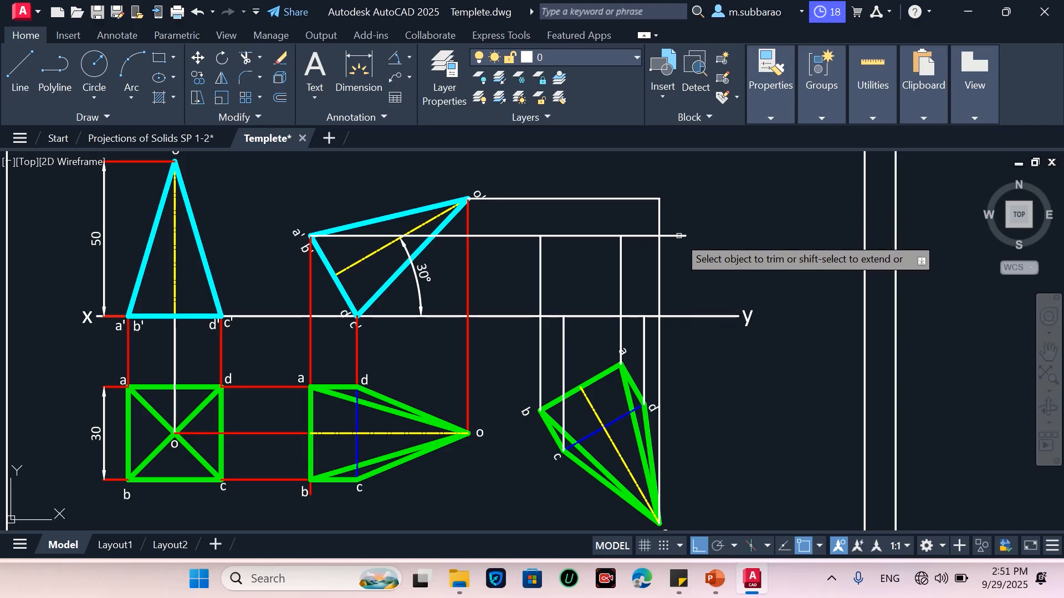
left_click(678, 241)
left_click(677, 228)
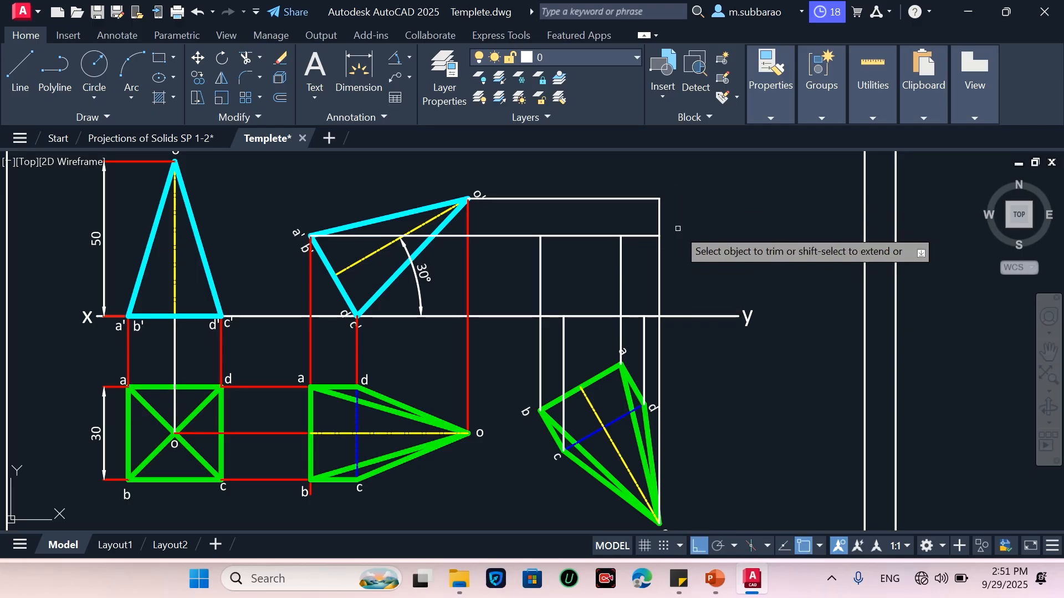
left_click(631, 235)
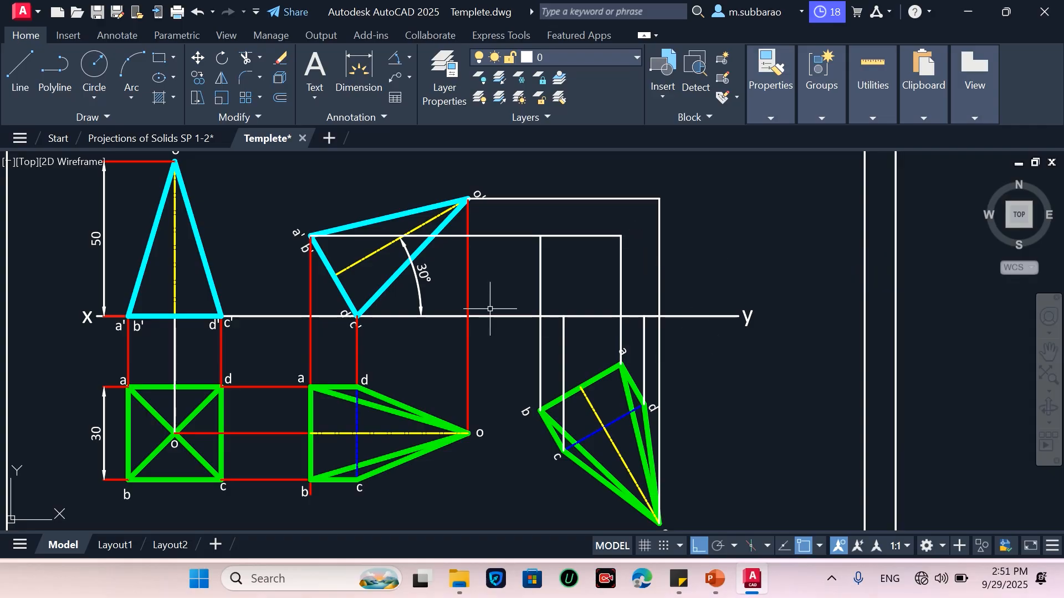
Match the properties of the new white projectors to the red projector line
type("a")
key("Return")
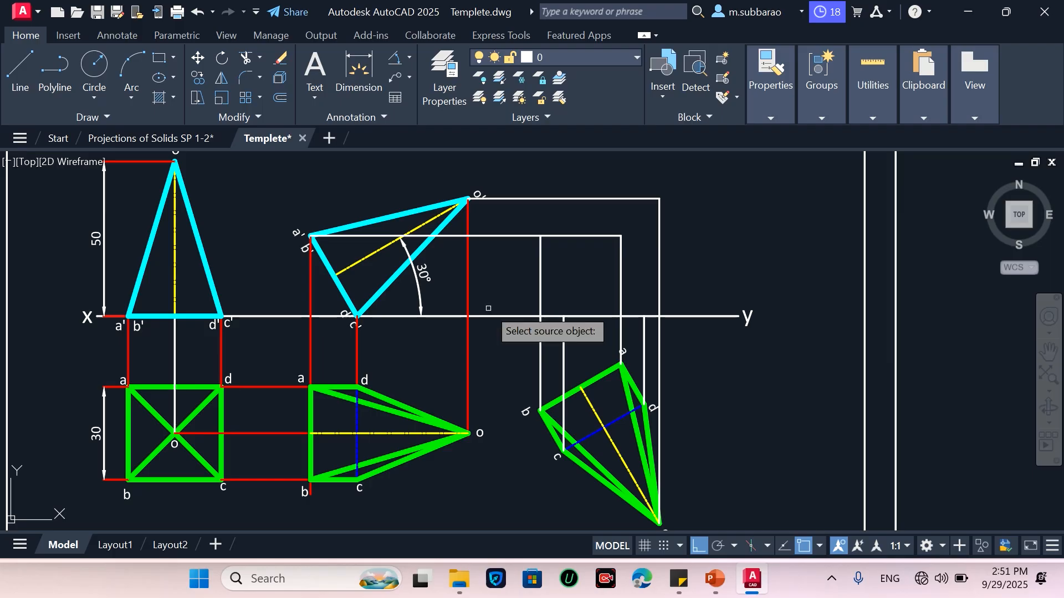
left_click(468, 308)
left_click(704, 190)
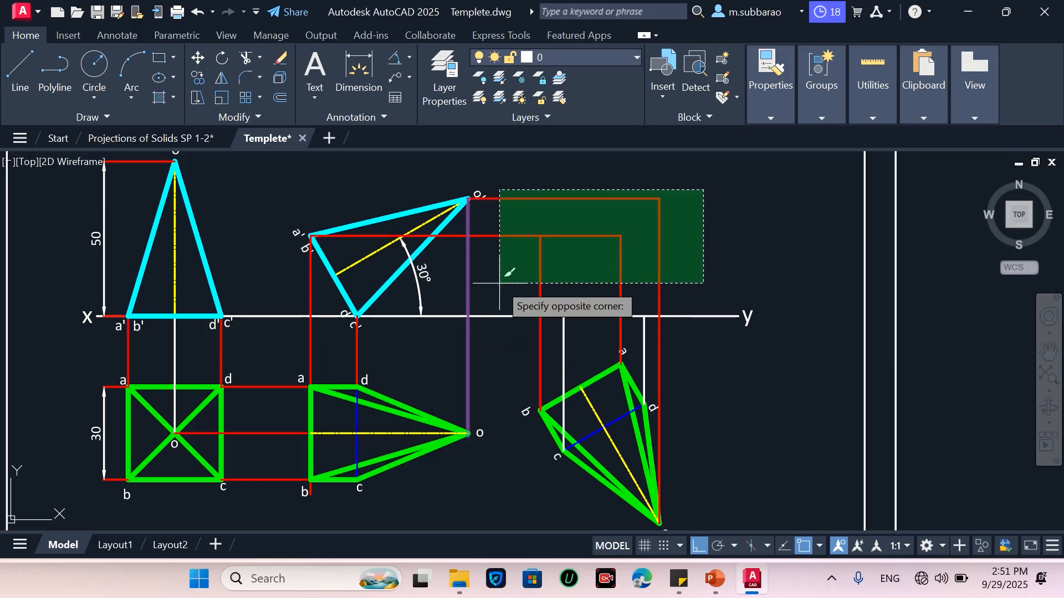
left_click(502, 283)
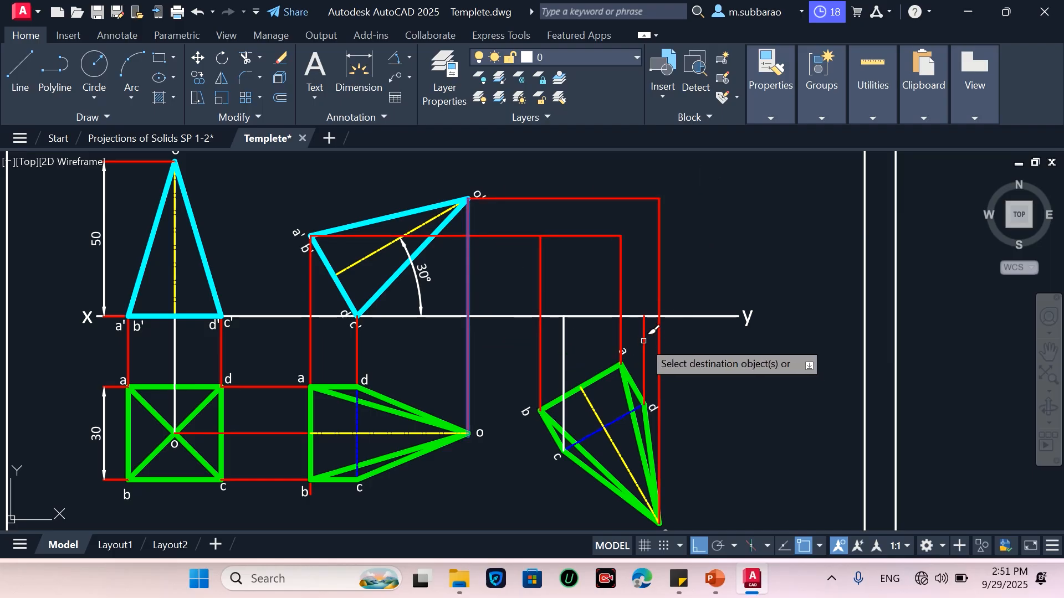
left_click(564, 347)
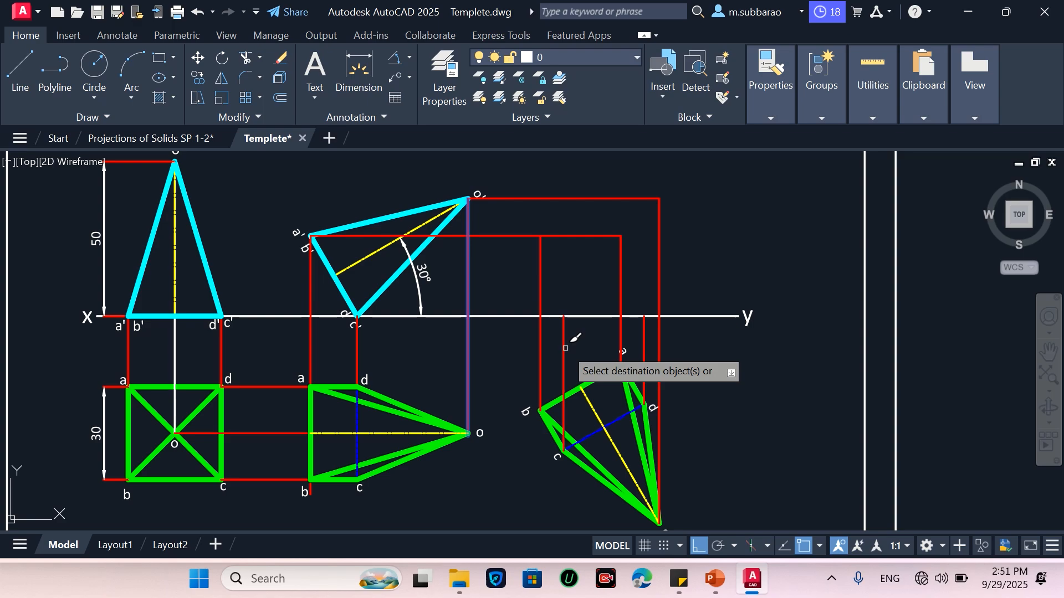
key("Escape")
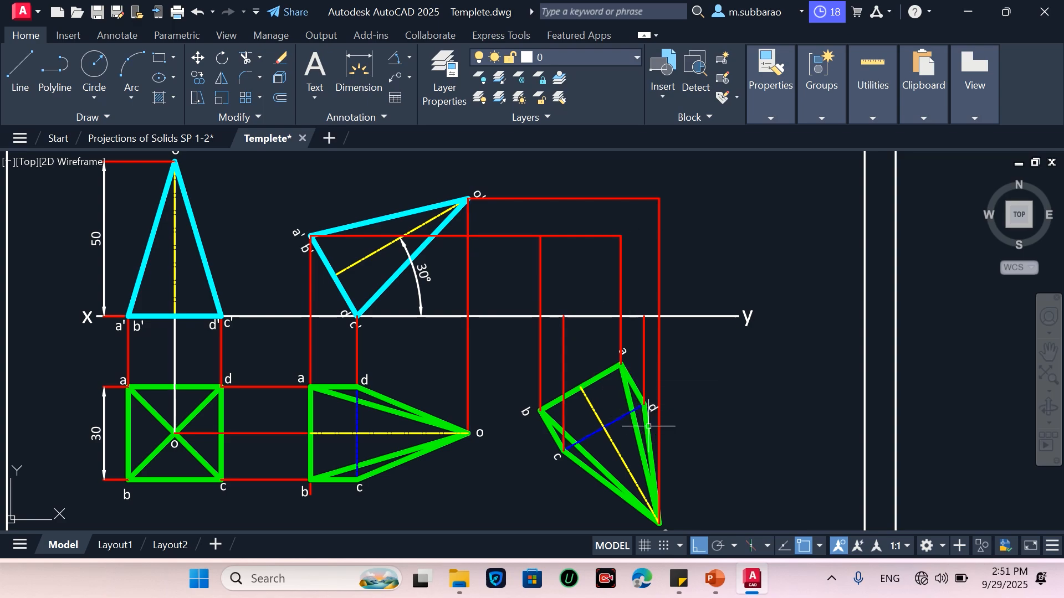
Move the label a of the rotated top view clear of its projector
scroll(649, 427, "up", 4)
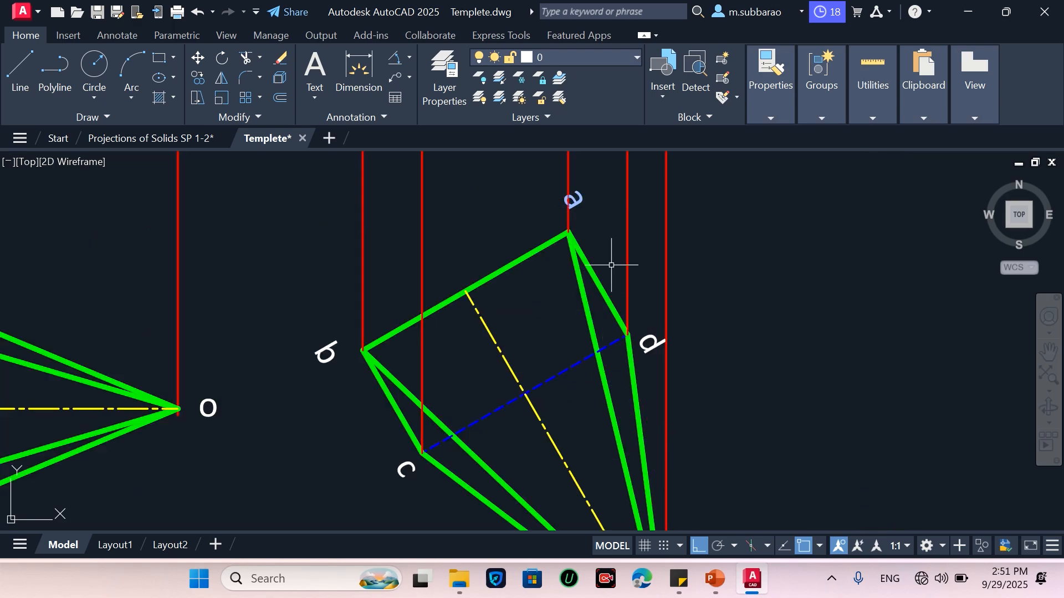
key("Return")
left_click(531, 222)
left_click(599, 182)
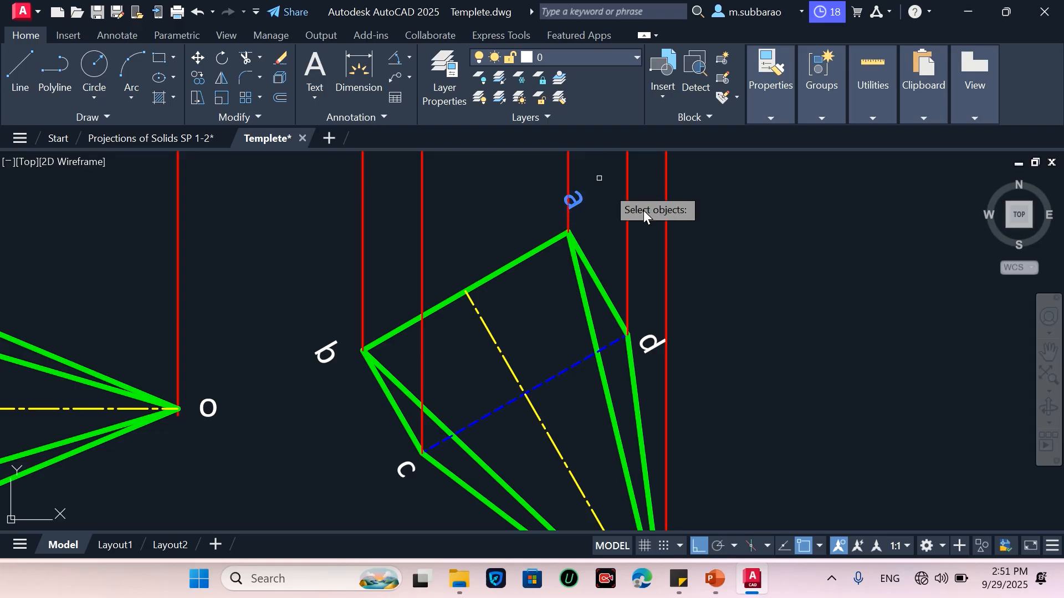
key("Return")
left_click(793, 254)
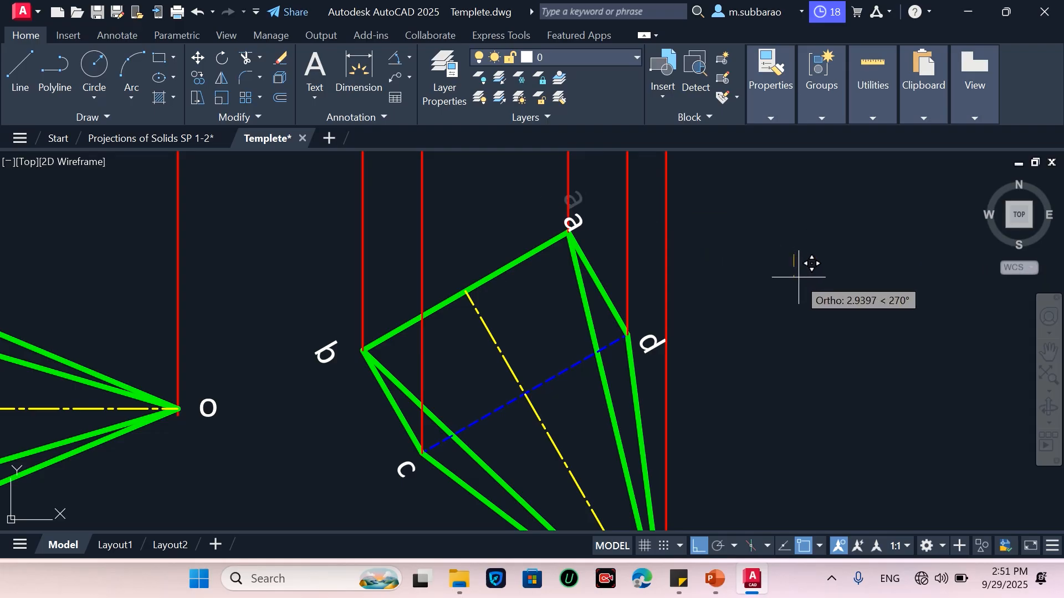
left_click(769, 278)
key("Return")
left_click(527, 219)
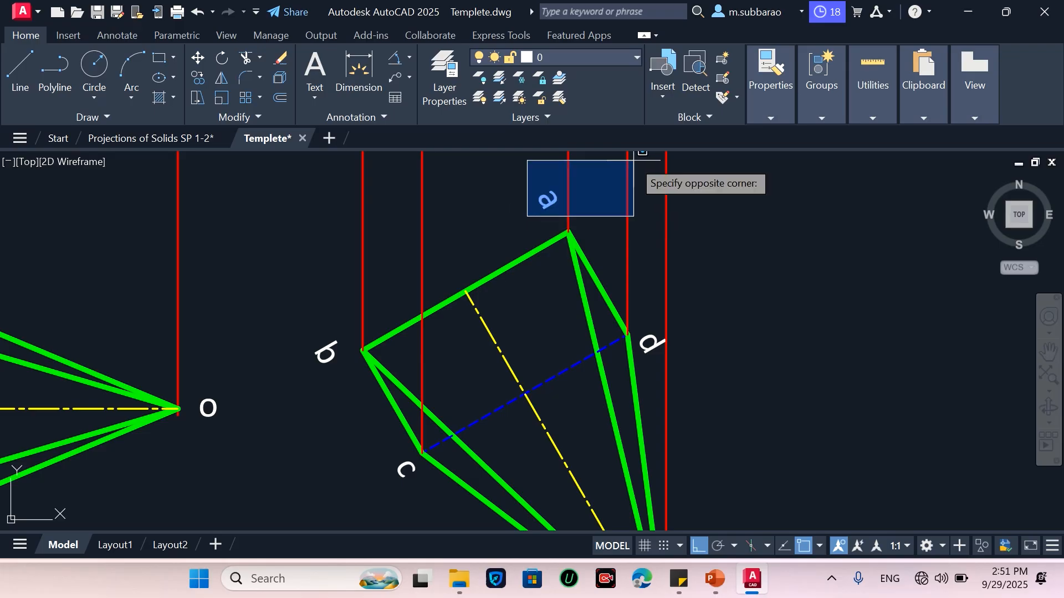
left_click(630, 161)
key("Return")
left_click(807, 240)
left_click(787, 264)
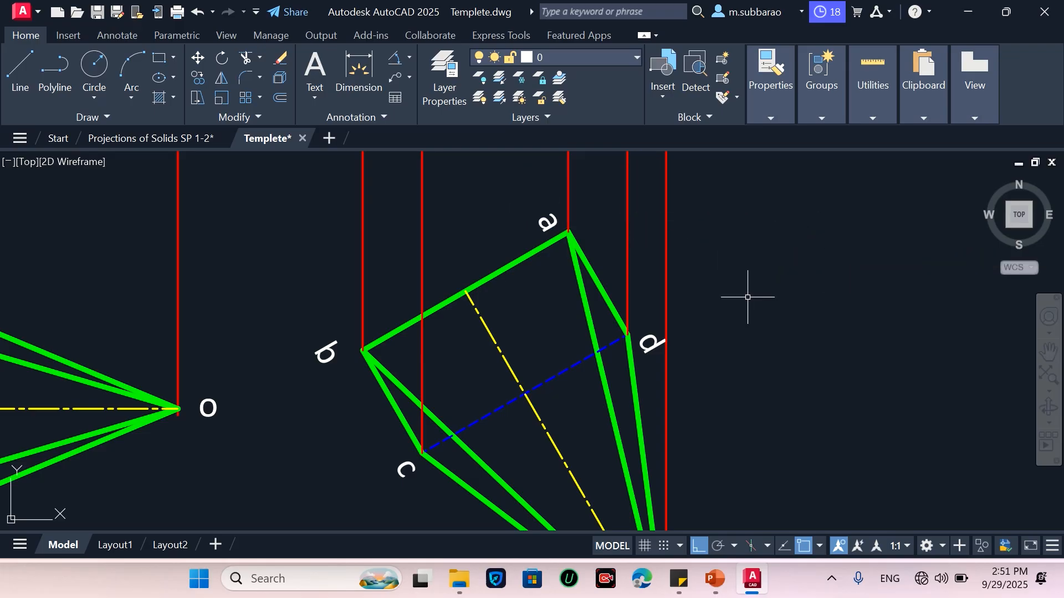
Draw a horizontal projector to the right from the base centre of the tilted front view
scroll(692, 335, "down", 2)
scroll(684, 429, "down", 2)
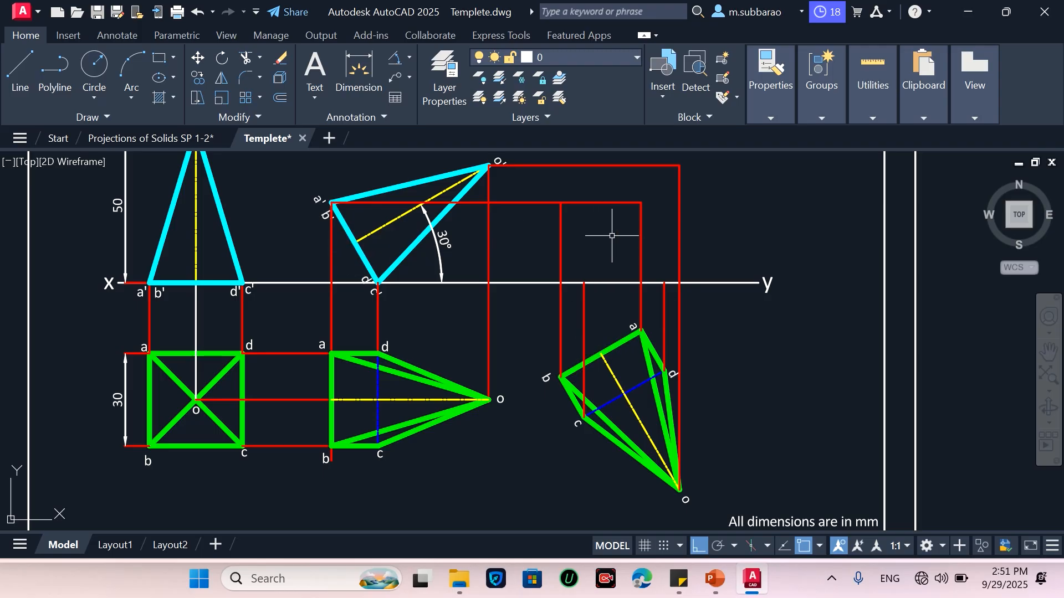
key("Return")
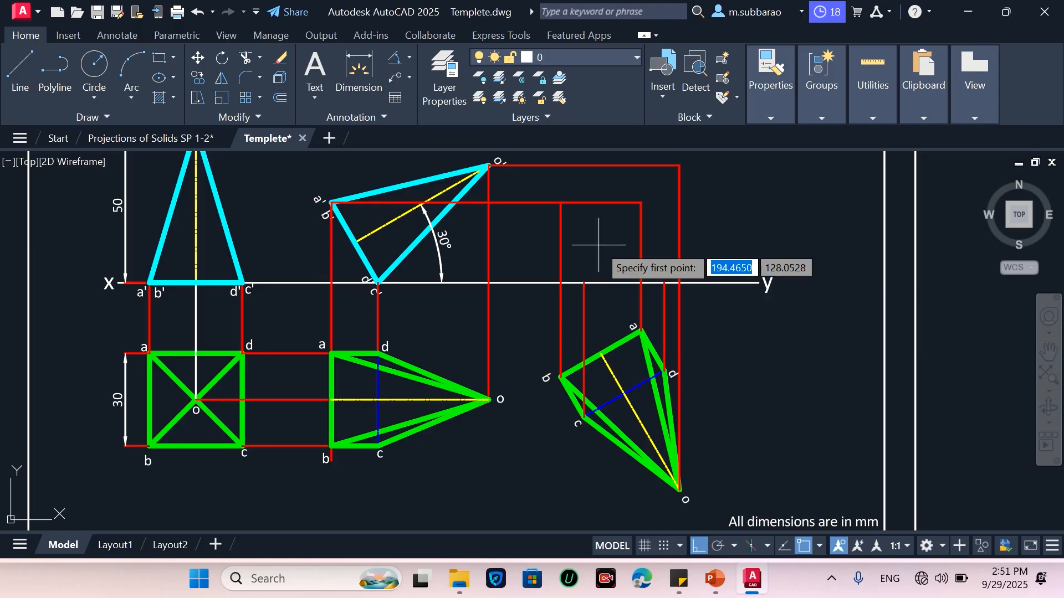
left_click(356, 242)
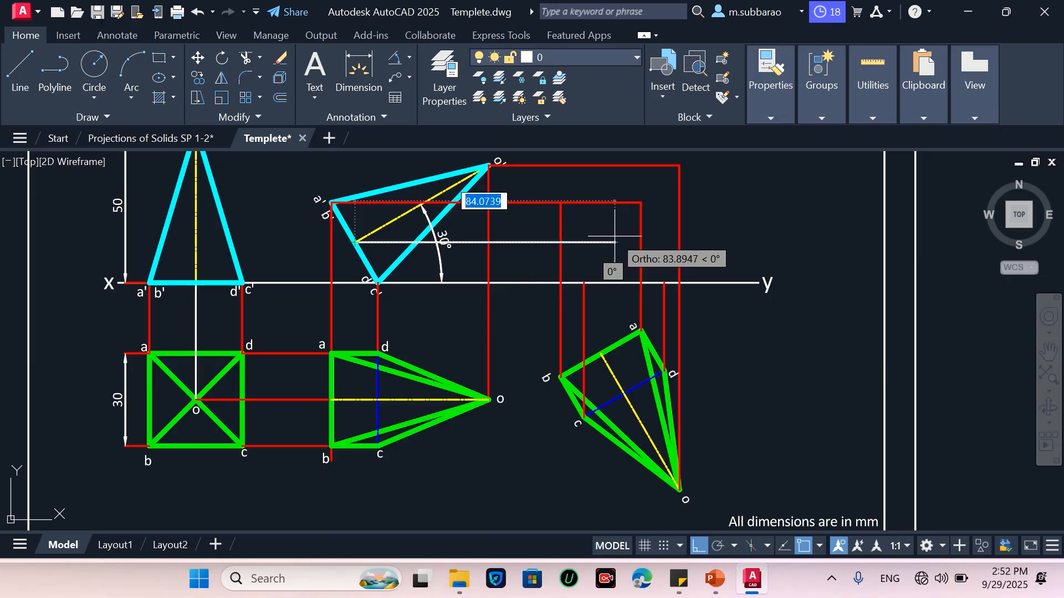
left_click(615, 242)
key("Escape")
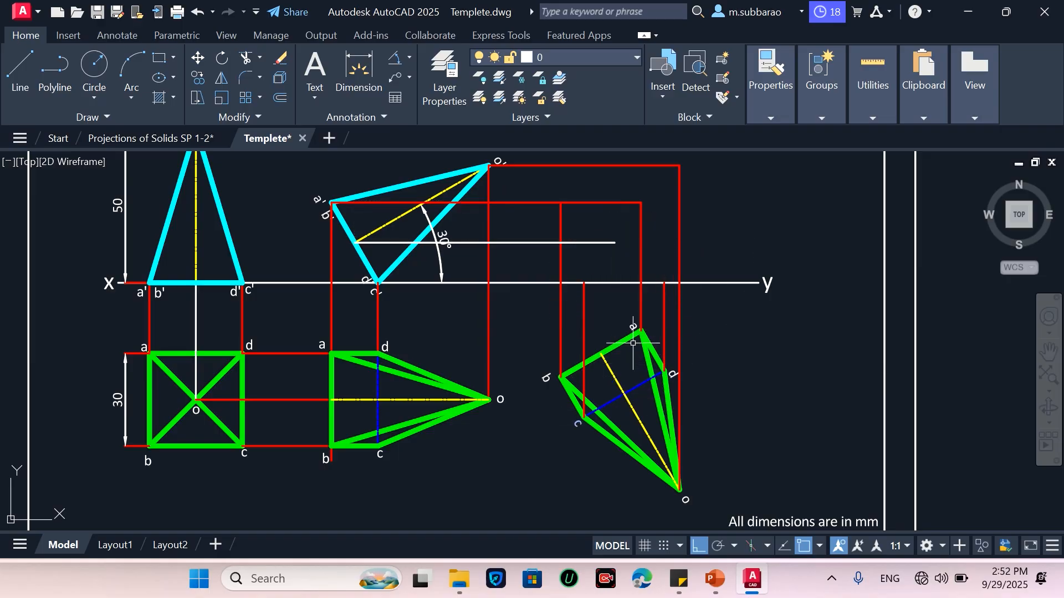
Draw a construction diagonal from corner c to corner a in the rotated top view
key("Return")
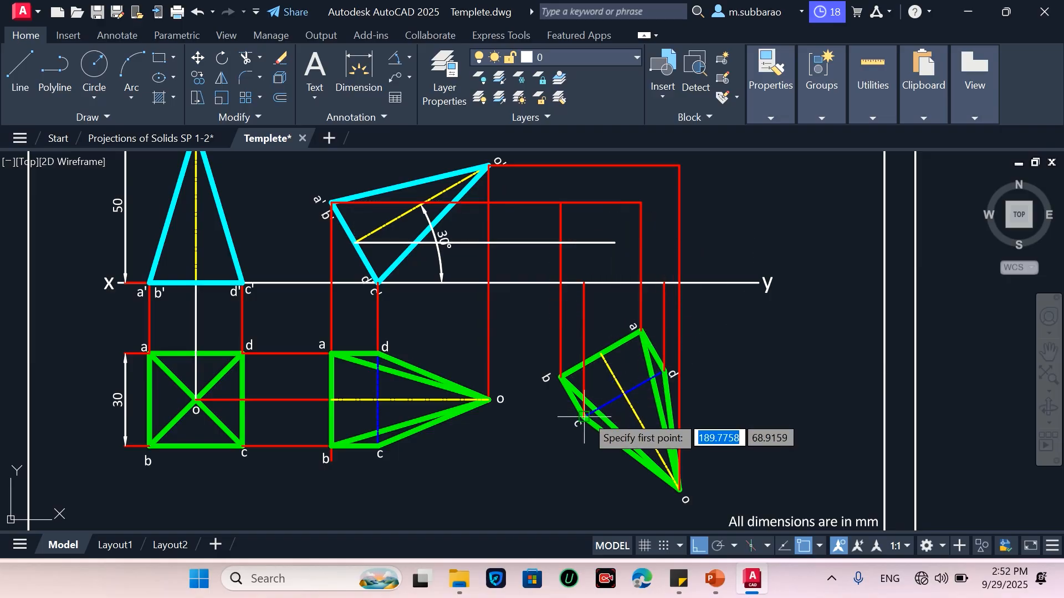
left_click(584, 417)
left_click(641, 331)
key("Escape")
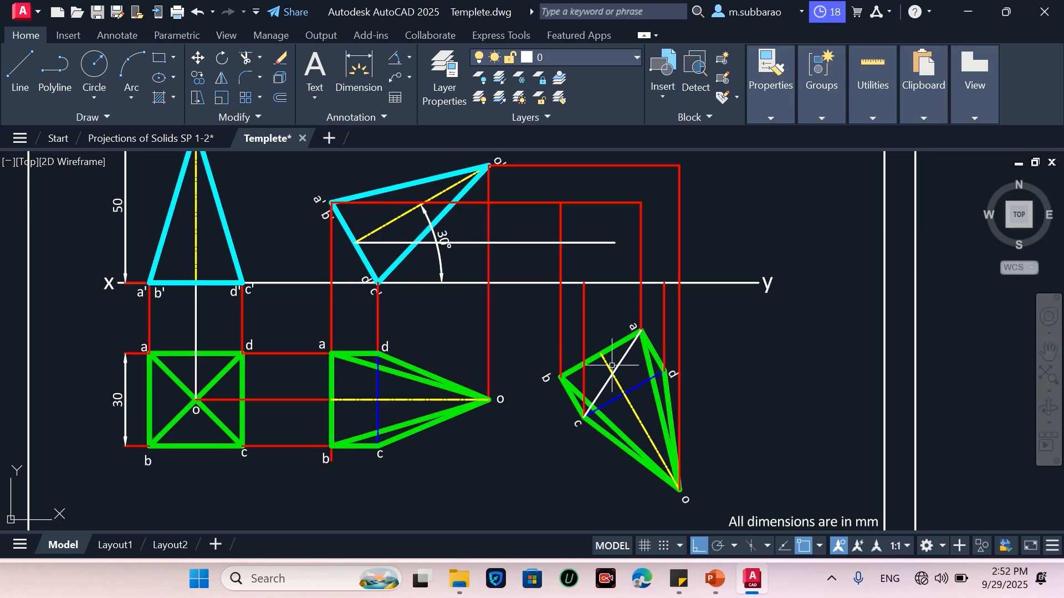
Draw a vertical projector from the midpoint of diagonal ac up to the base-centre projector
key("Return")
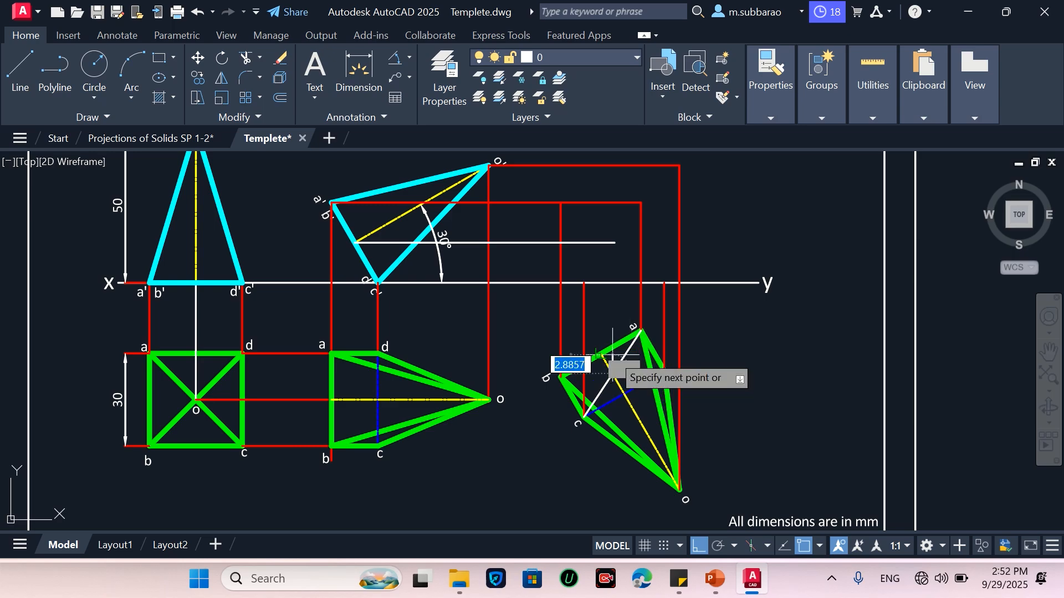
left_click(613, 374)
scroll(611, 242, "up", 2)
scroll(612, 236, "up", 3)
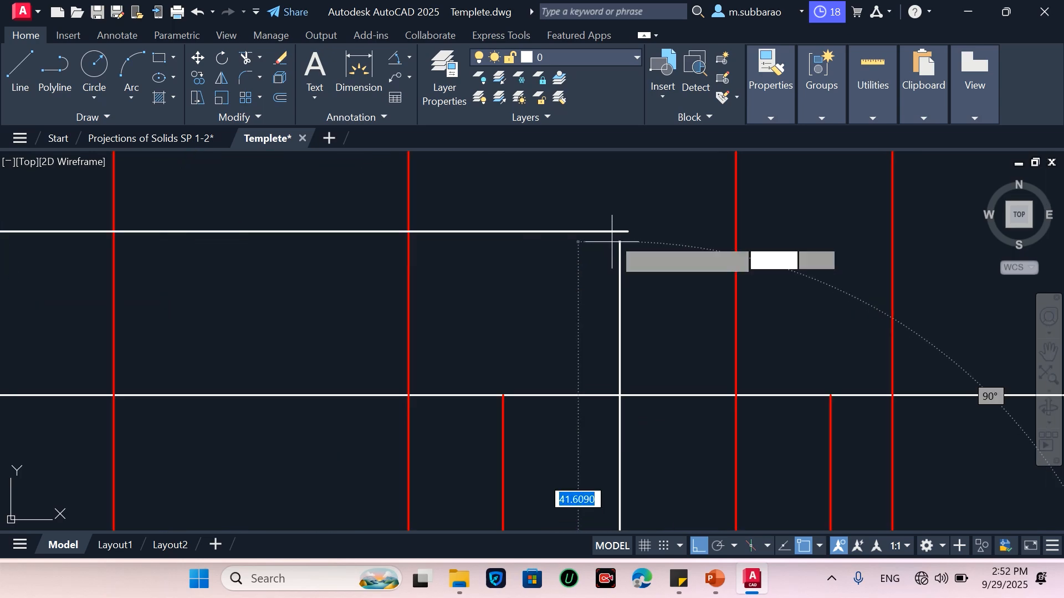
left_click(622, 230)
key("Escape")
Delete the construction diagonal ac from the rotated top view
scroll(609, 274, "down", 5)
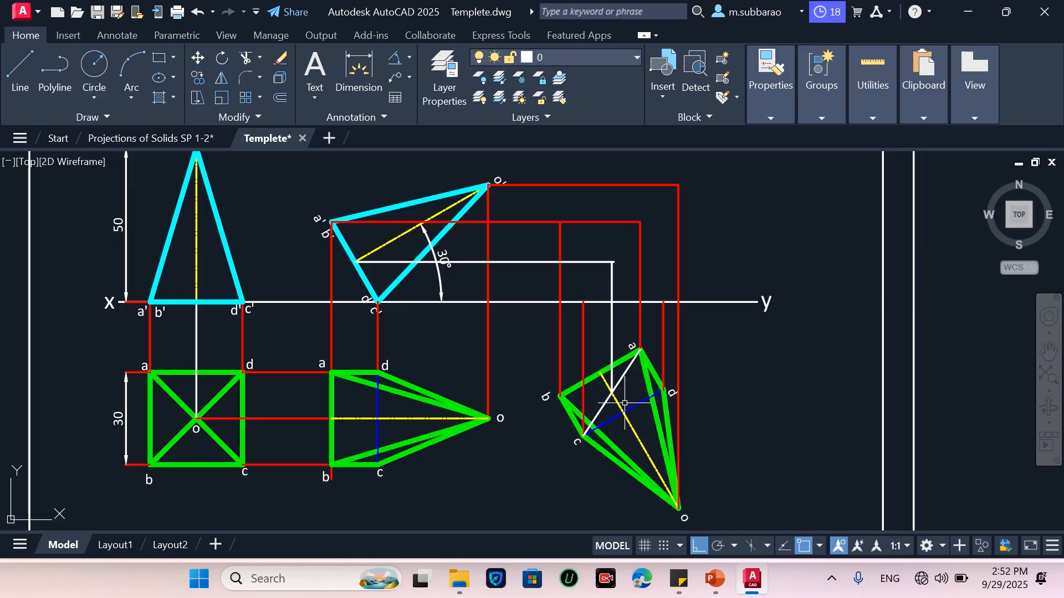
scroll(624, 404, "up", 4)
left_click(615, 338)
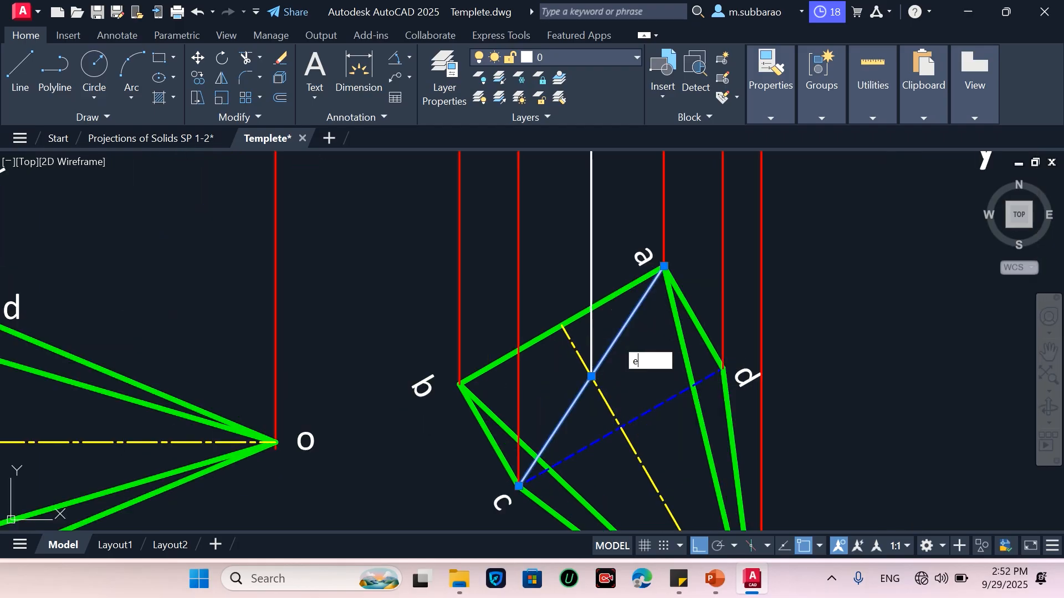
key("Delete")
Match the properties of the base-centre projectors to the red projector line
scroll(608, 388, "down", 2)
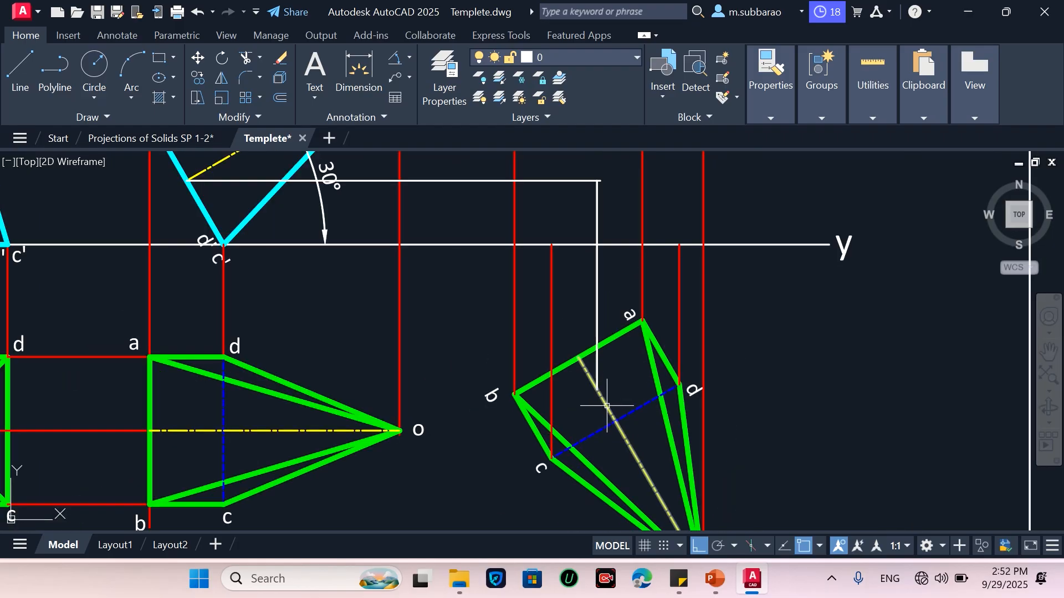
type("ma")
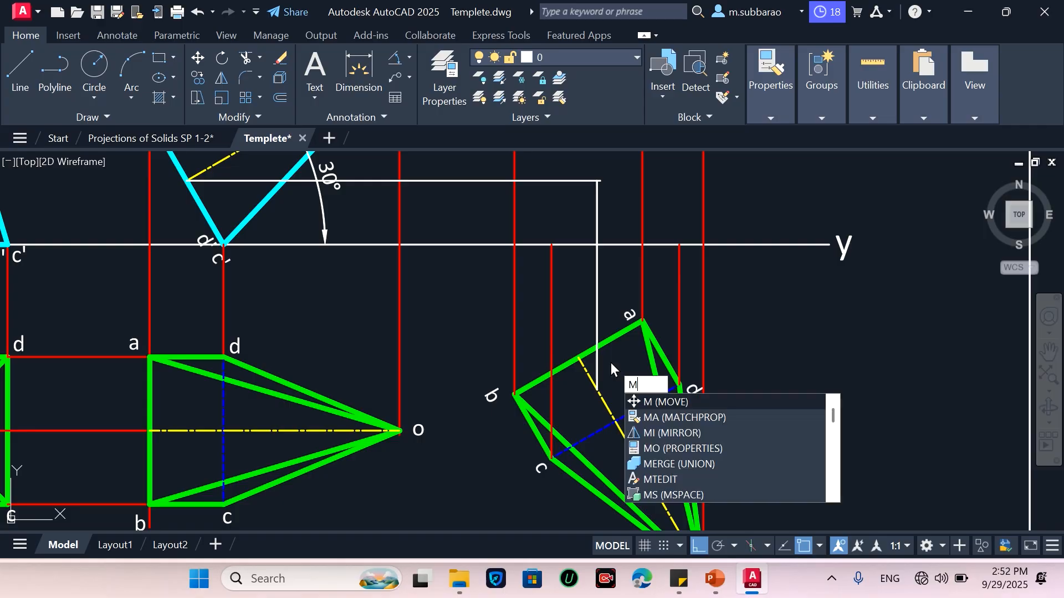
key("Return")
left_click(639, 265)
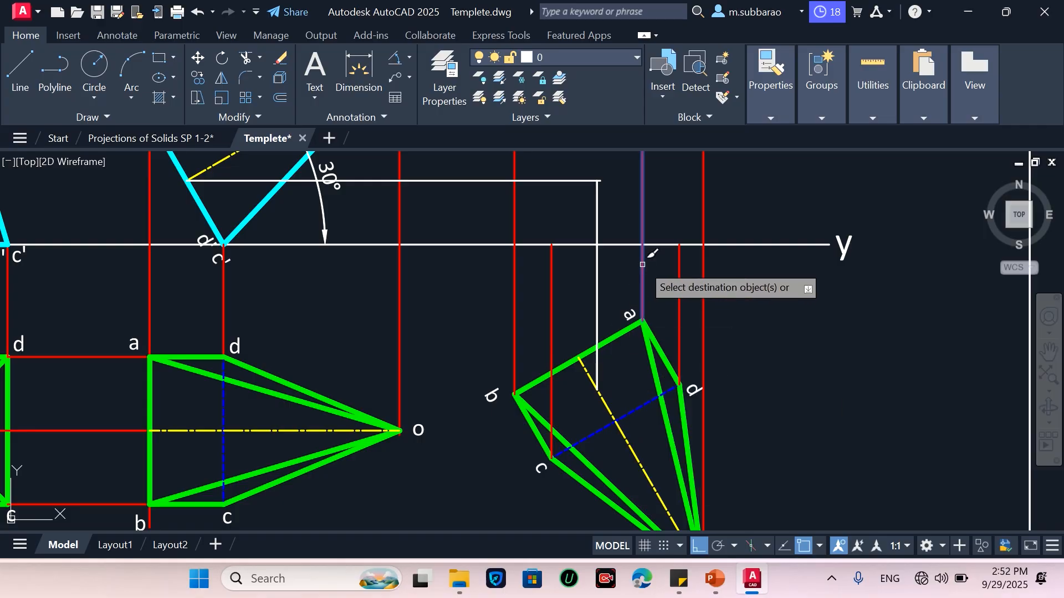
scroll(621, 330, "down", 3)
scroll(596, 230, "up", 5)
left_click(597, 230)
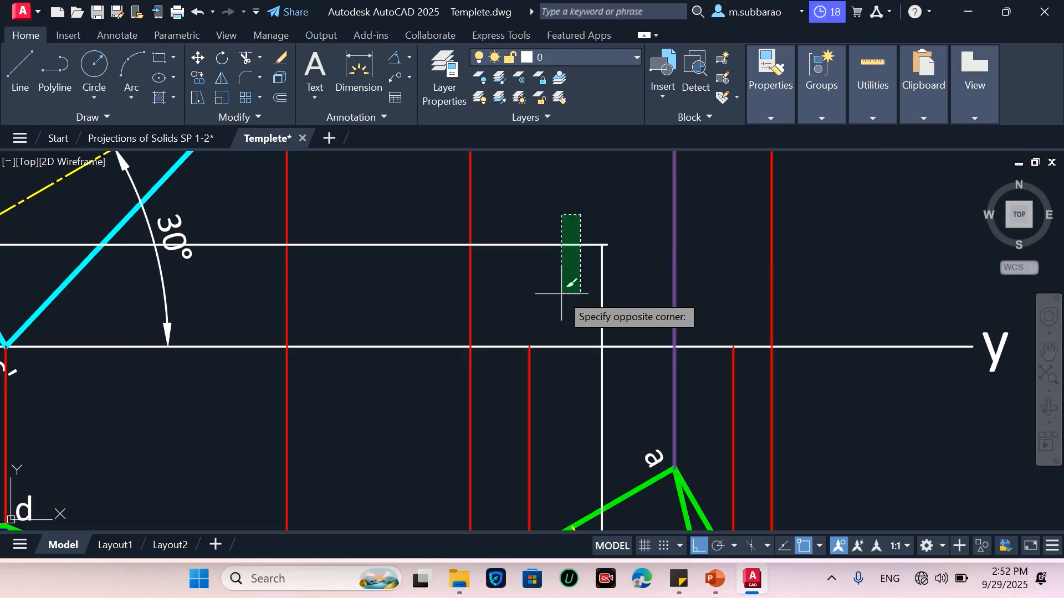
left_click(560, 285)
key("Return")
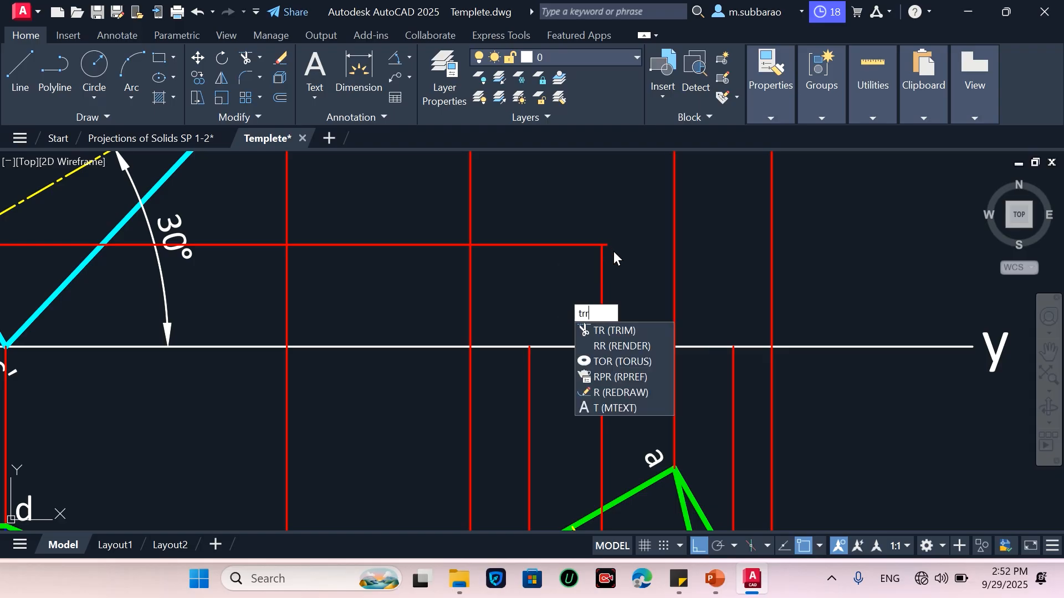
Trim the base-centre horizontal projector beyond the vertical centre projector
key("Return")
type("tr")
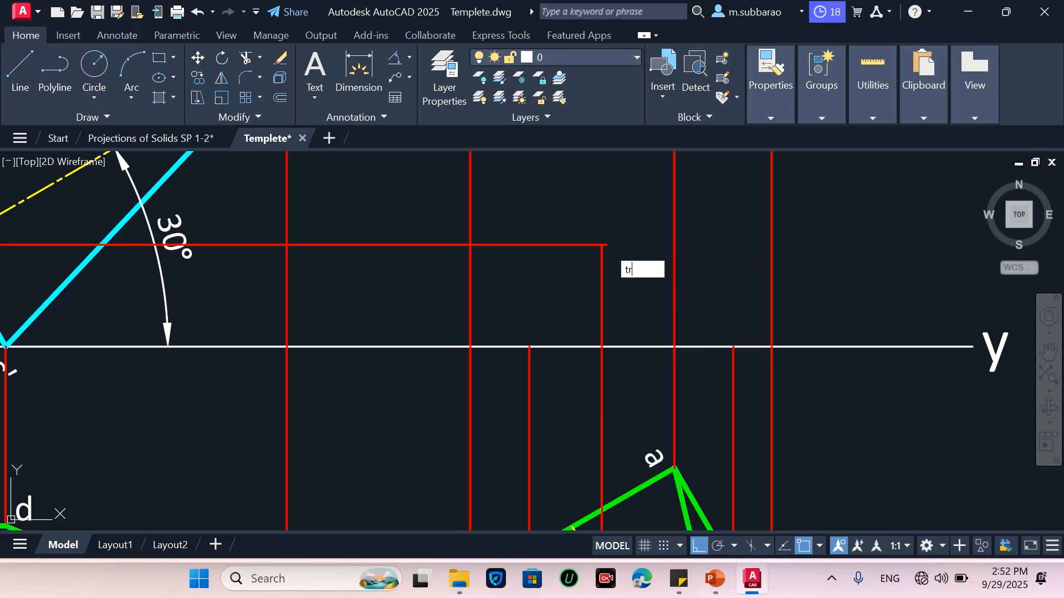
key("Return")
left_click(605, 244)
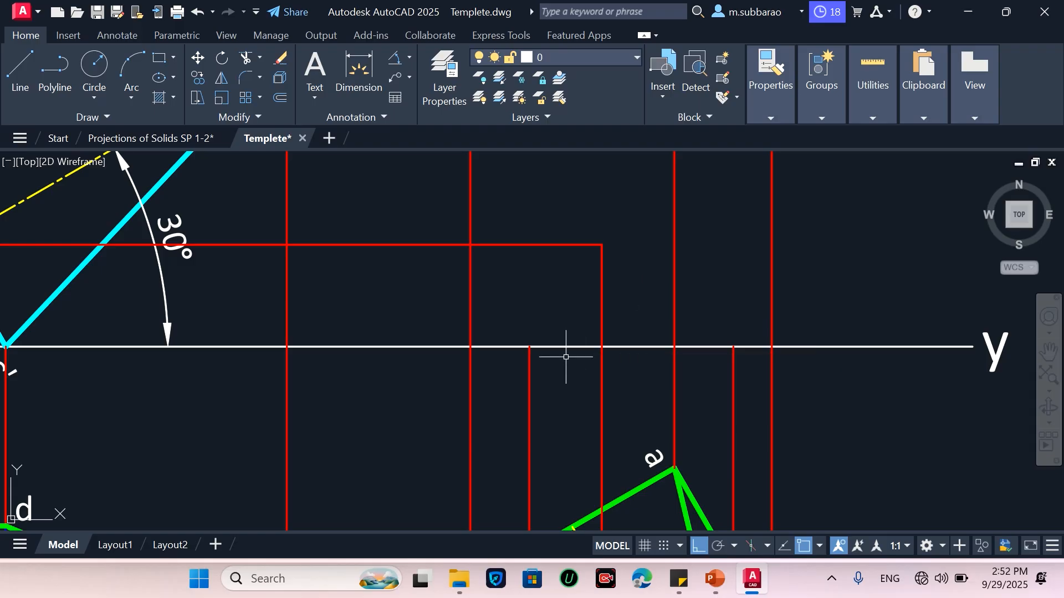
Copy the a' label from the original front view to point a' of the new front view
scroll(566, 356, "down", 4)
scroll(575, 372, "up", 3)
scroll(575, 372, "down", 2)
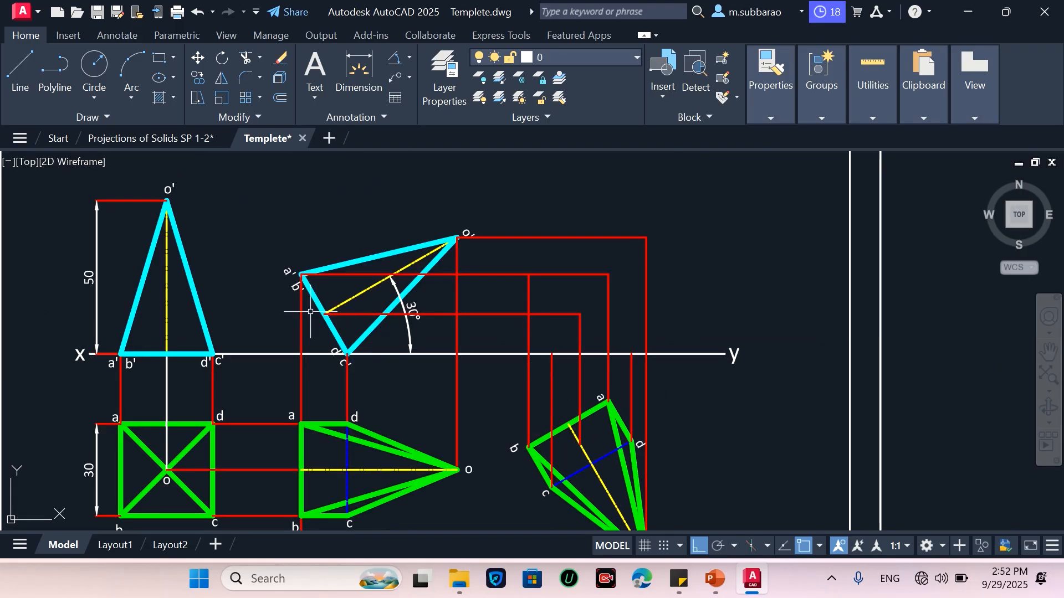
type("co")
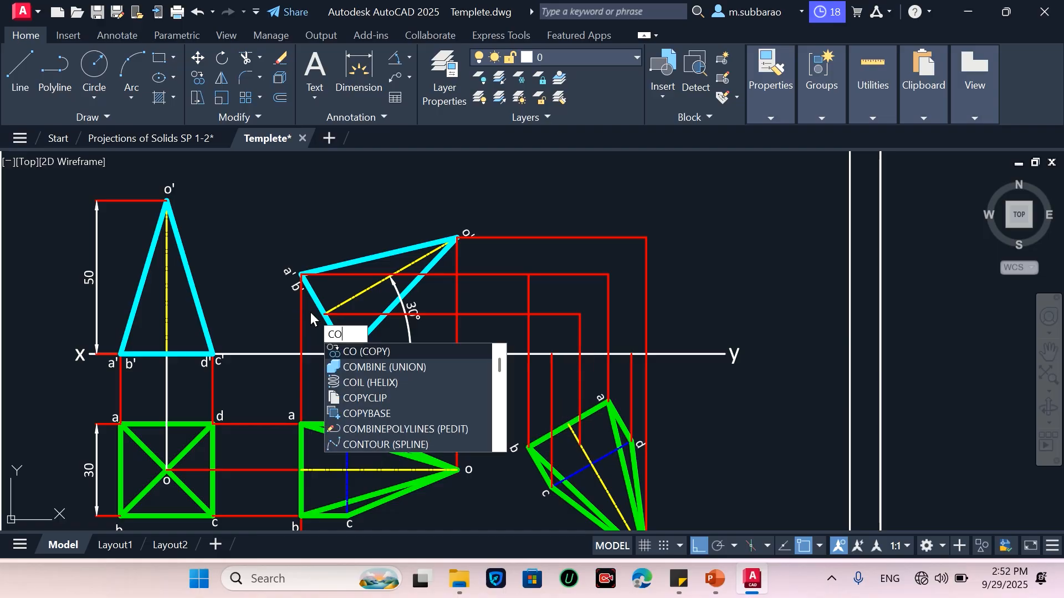
key("Return")
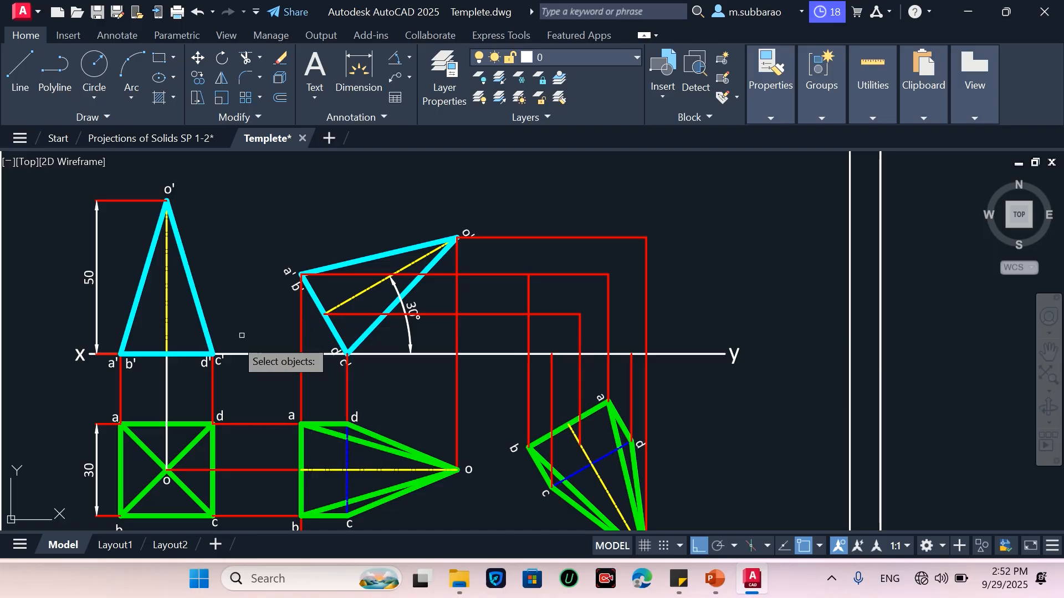
left_click(100, 387)
left_click(123, 340)
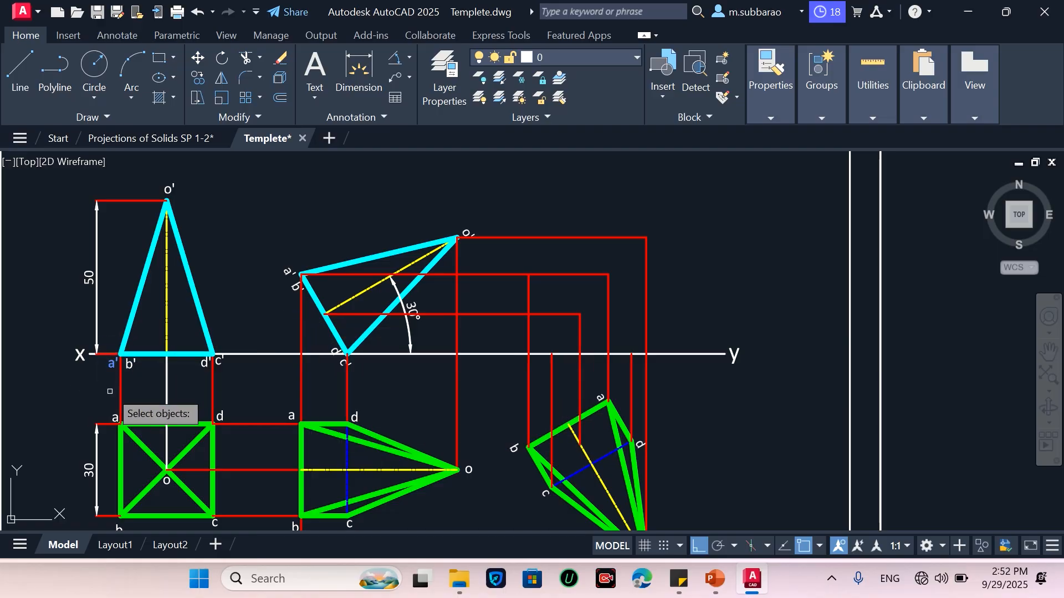
key("Return")
left_click(107, 381)
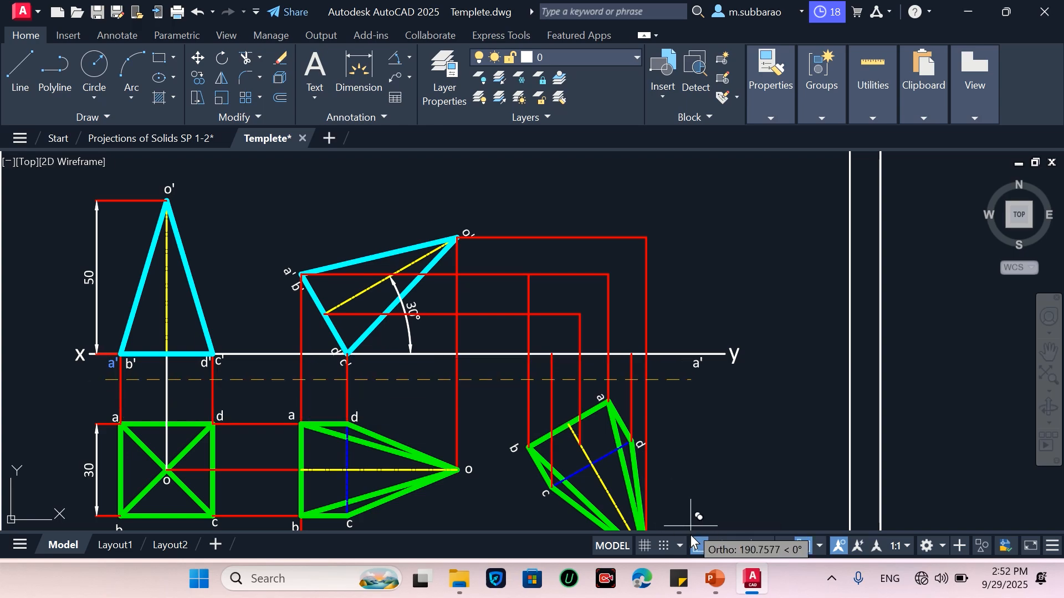
left_click(699, 546)
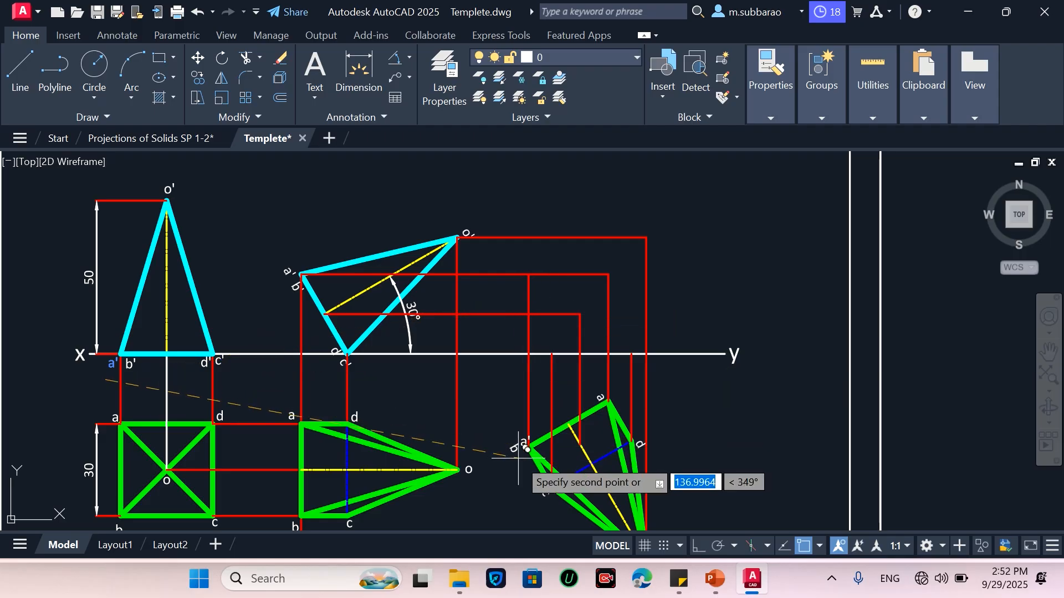
scroll(615, 293, "up", 4)
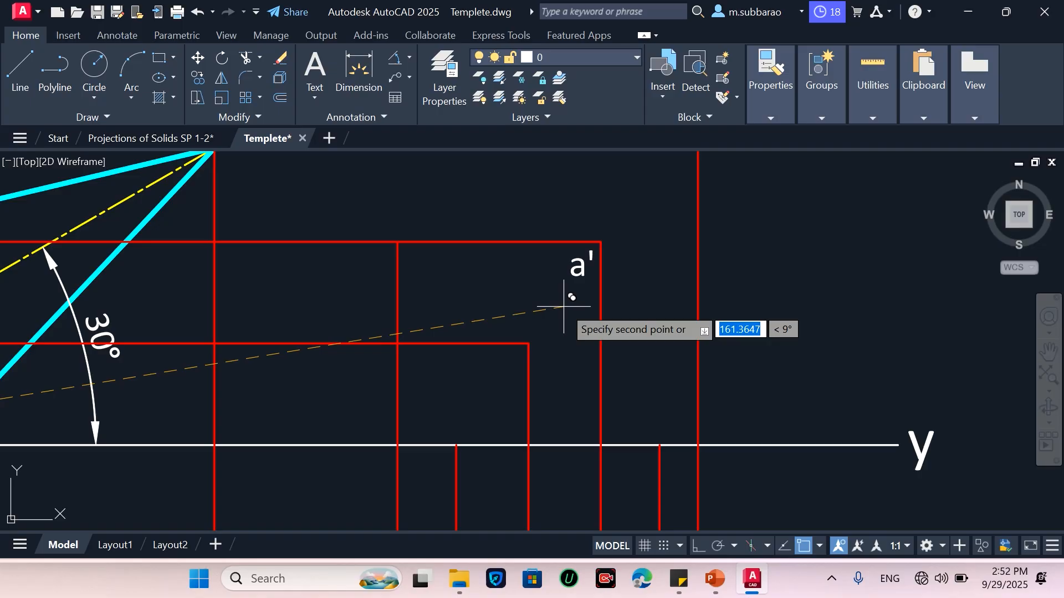
scroll(563, 306, "down", 5)
scroll(563, 308, "up", 3)
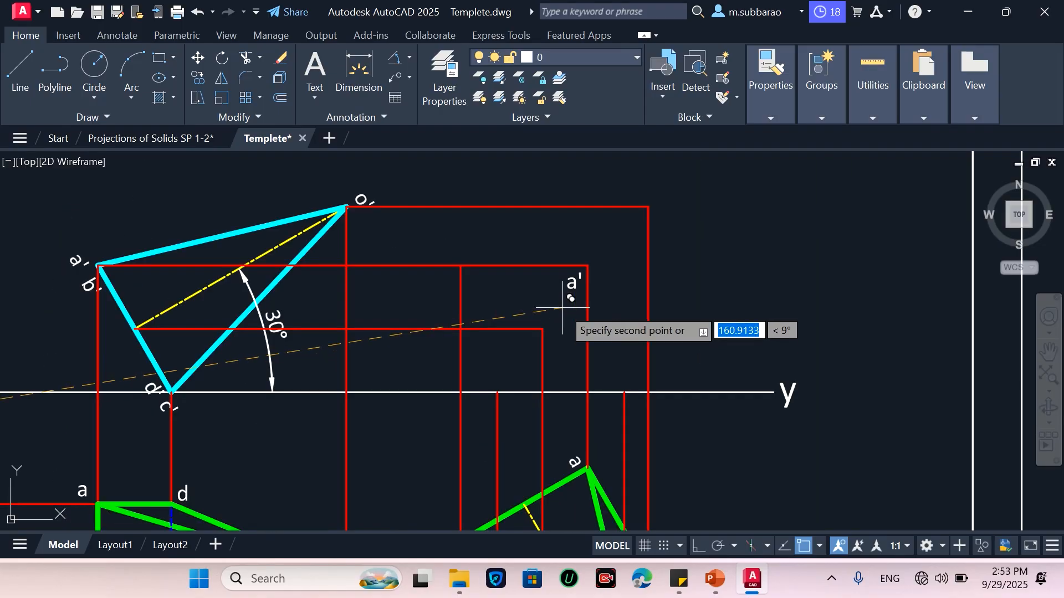
scroll(563, 308, "up", 2)
scroll(616, 290, "up", 2)
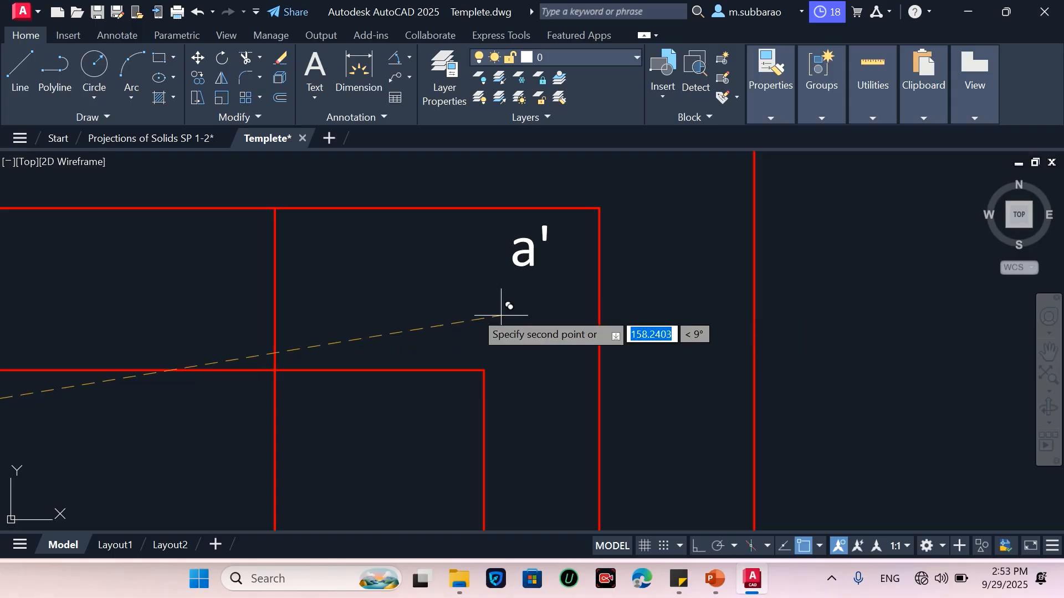
scroll(609, 299, "down", 3)
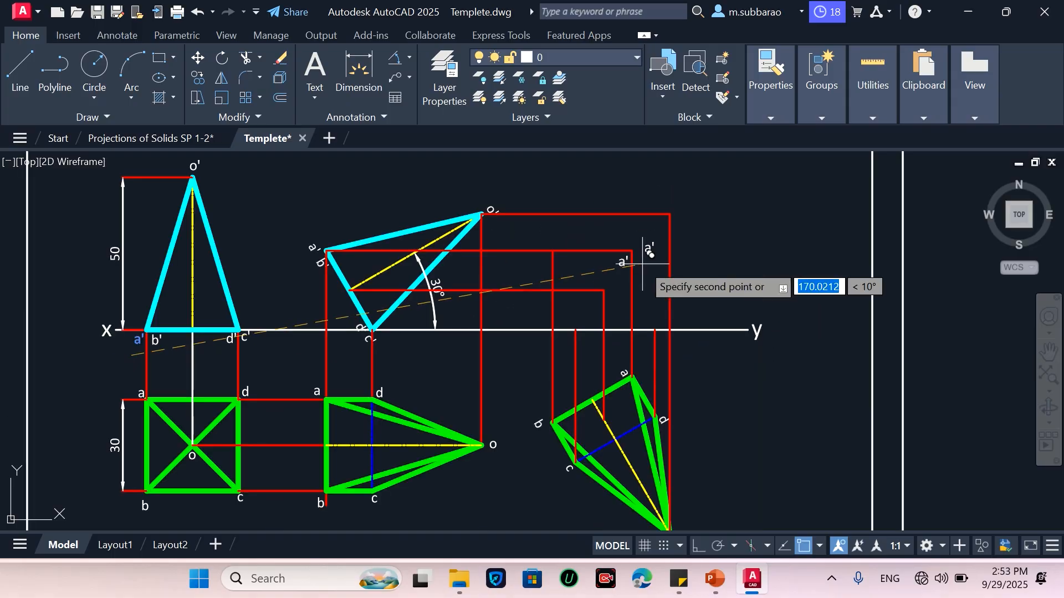
scroll(639, 290, "up", 2)
key("Escape")
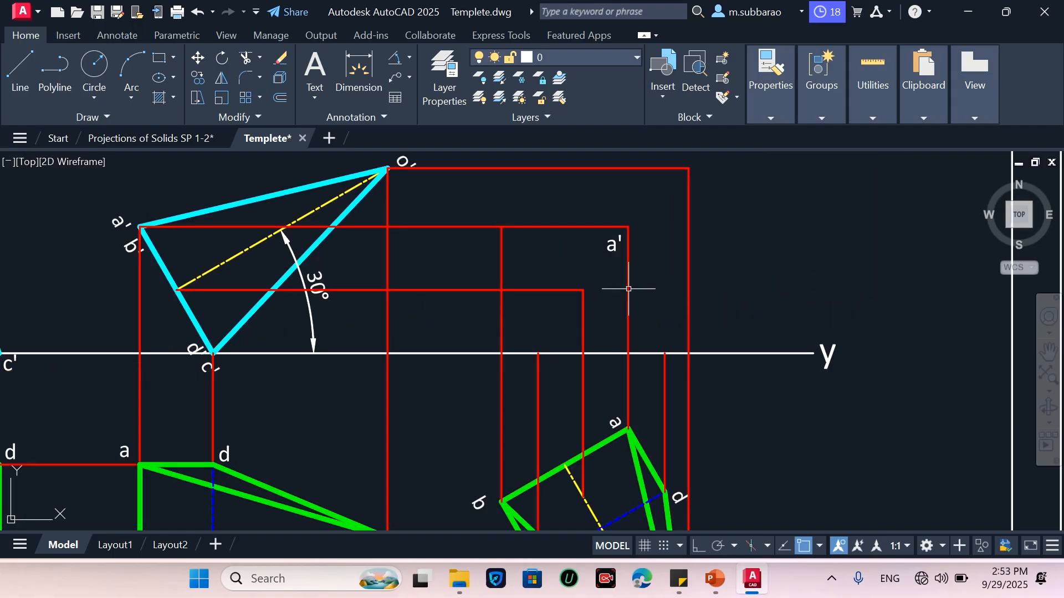
Copy the b' label to point b' of the new front view
scroll(607, 261, "down", 2)
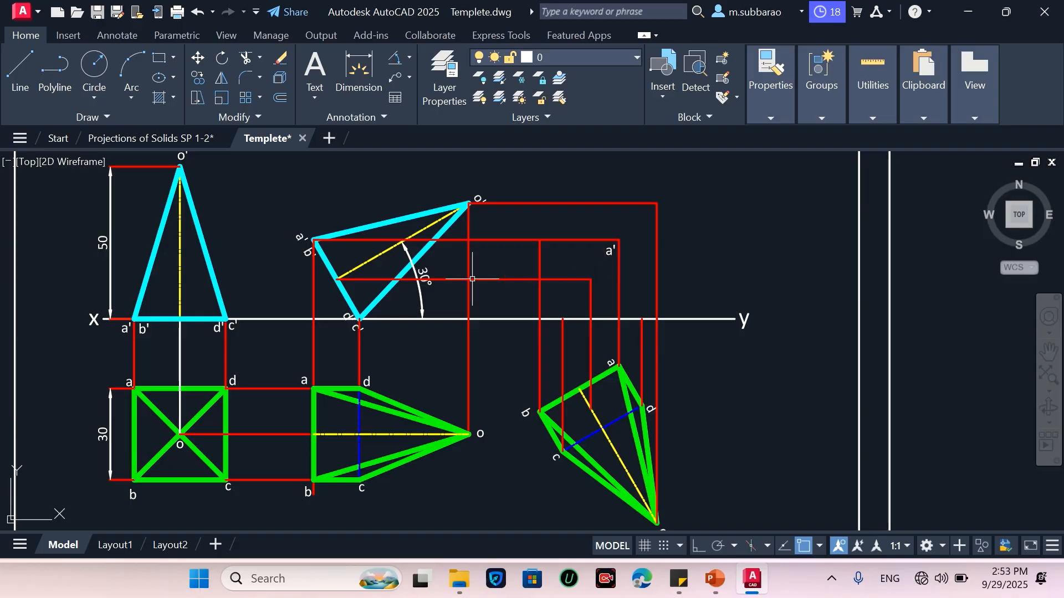
key("Return")
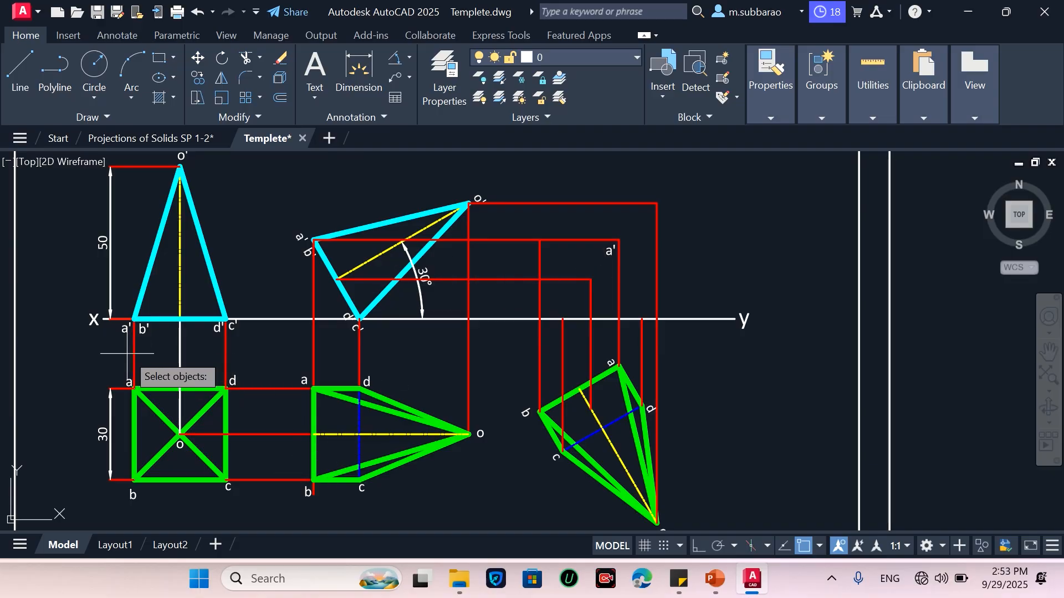
left_click(127, 353)
left_click(177, 308)
key("Return")
left_click(152, 334)
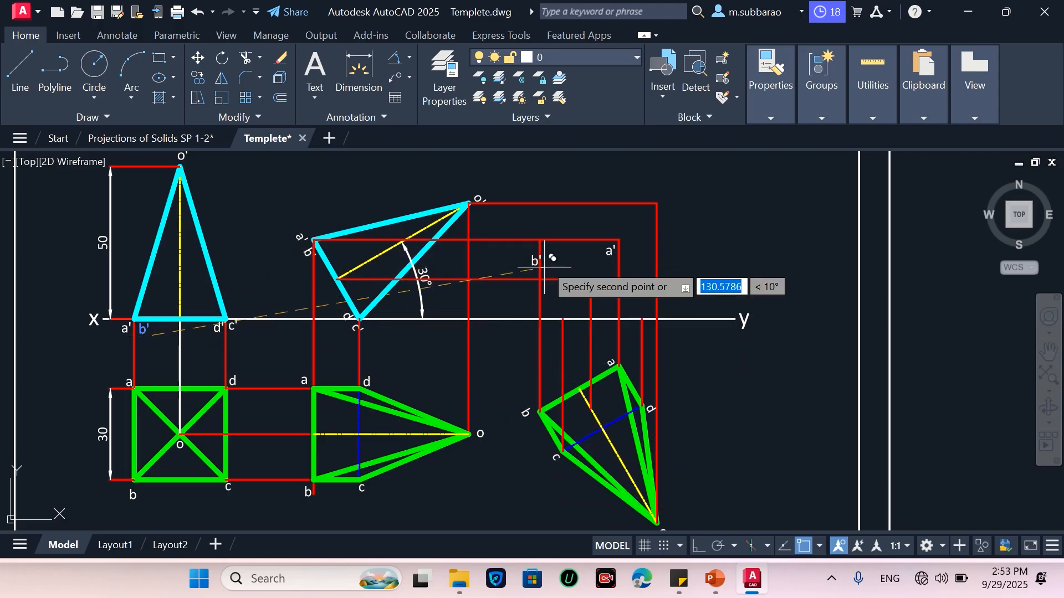
scroll(544, 268, "up", 5)
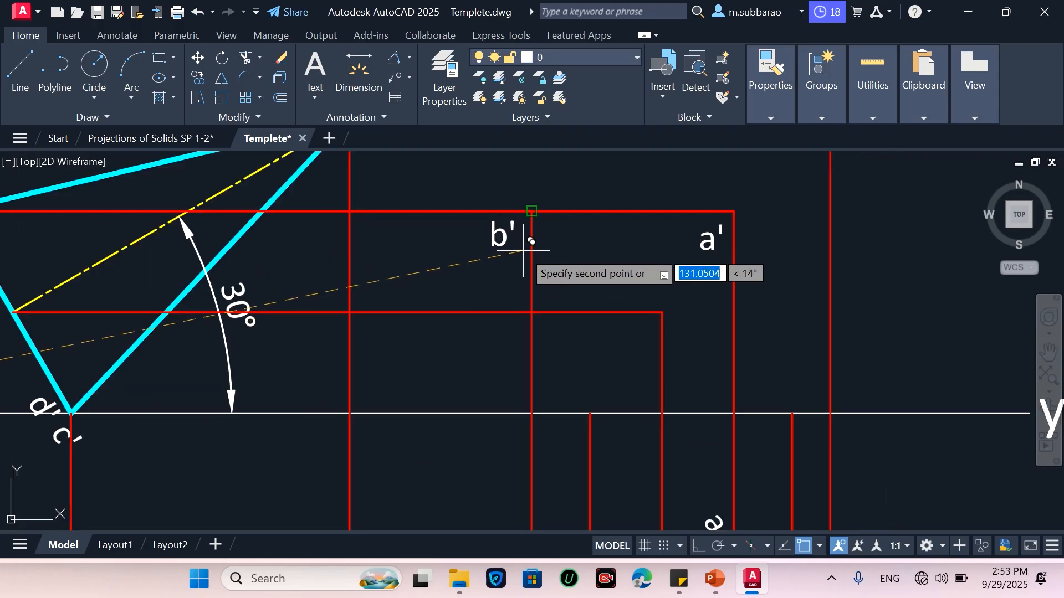
left_click(531, 211)
Copy the c' label to point c' on the xy line in the new front view
scroll(483, 281, "down", 2)
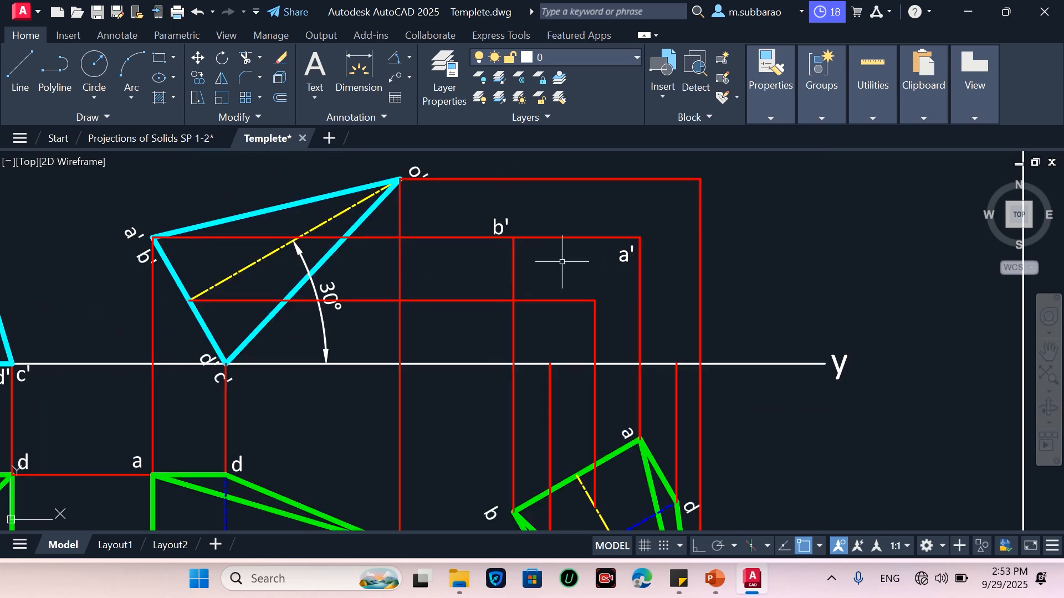
scroll(573, 364, "down", 3)
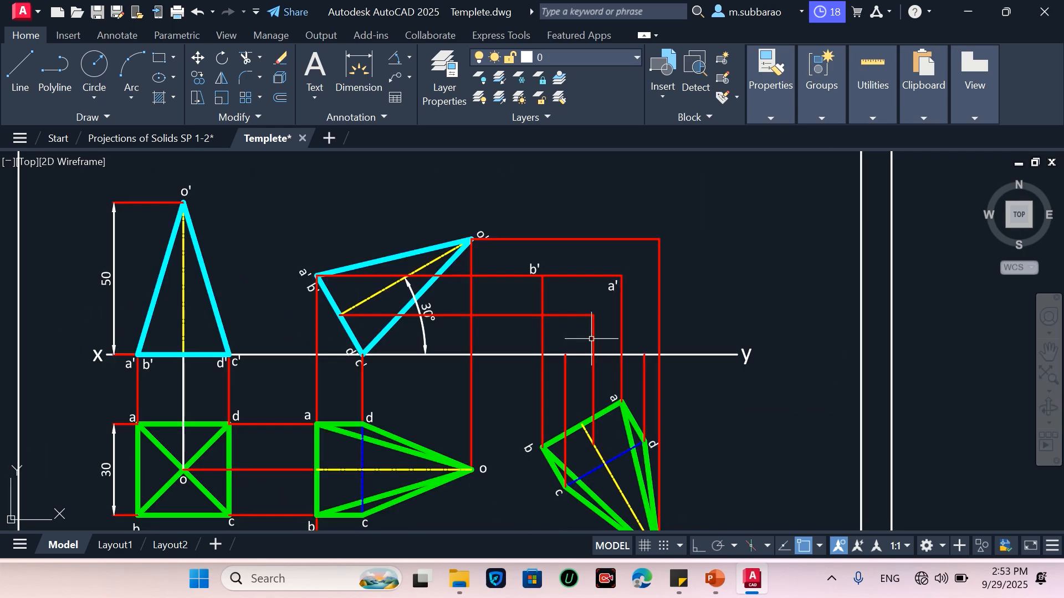
scroll(601, 455, "up", 3)
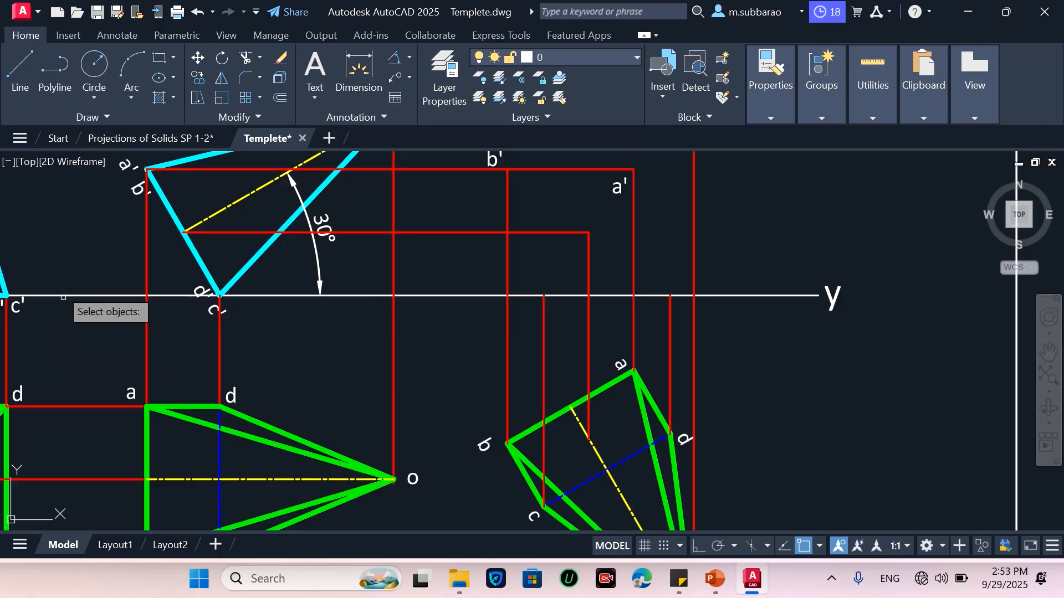
left_click(57, 260)
left_click(95, 297)
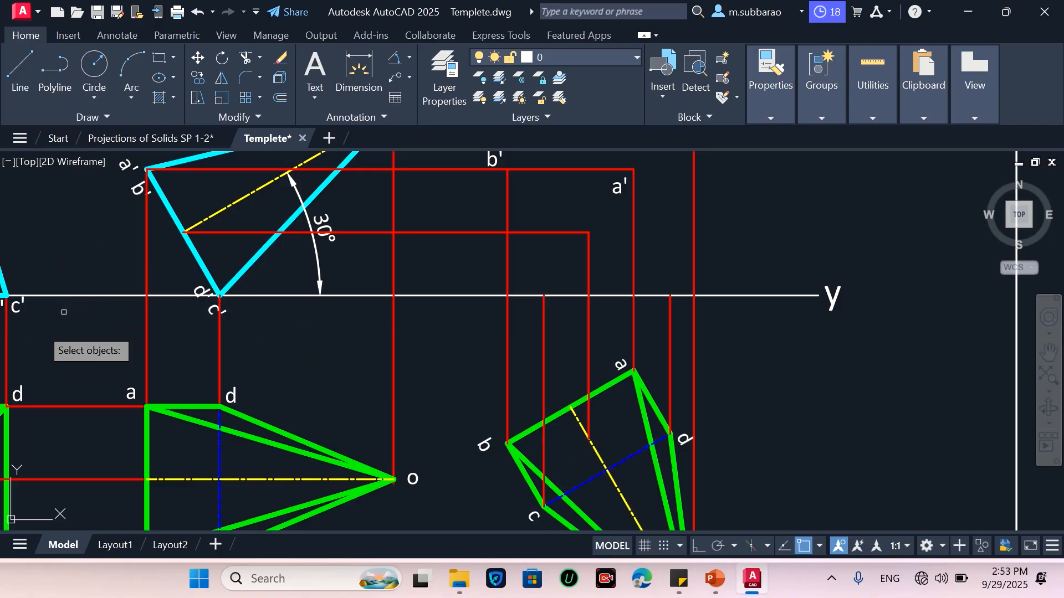
left_click(0, 337)
left_click(11, 302)
key("Return")
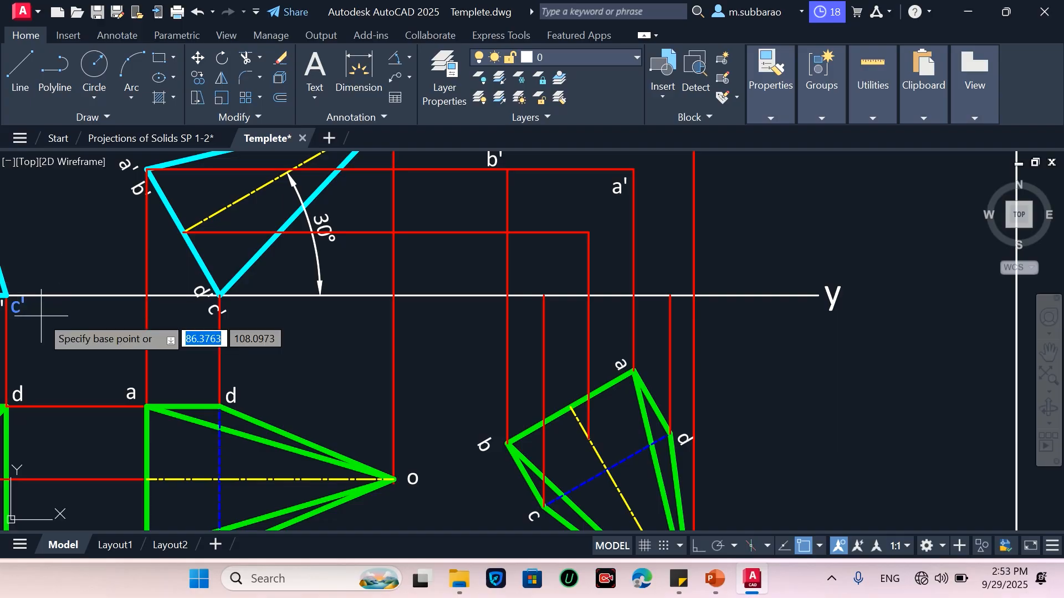
left_click(8, 315)
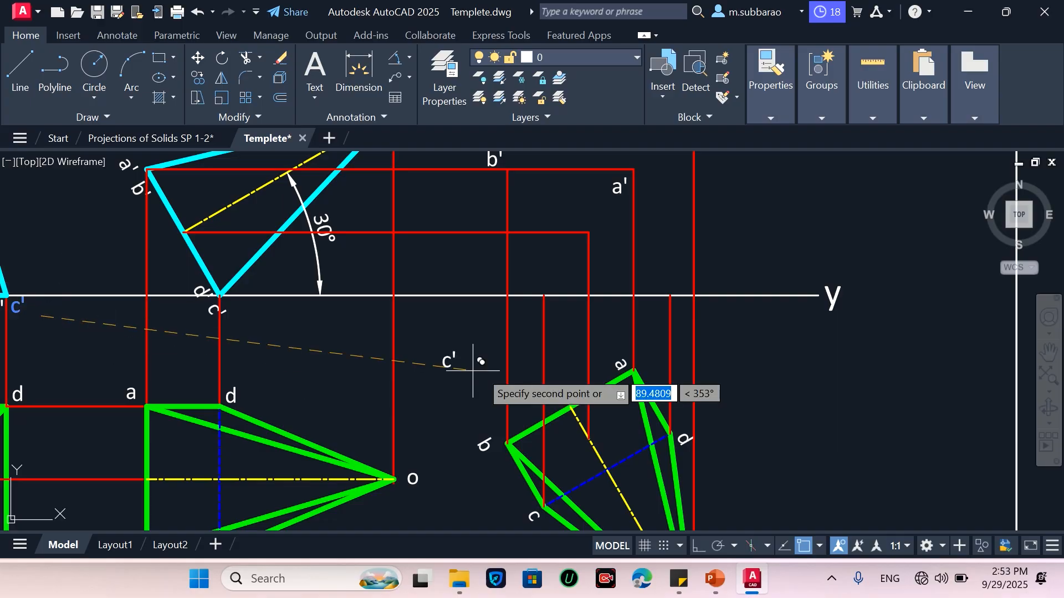
left_click(578, 320)
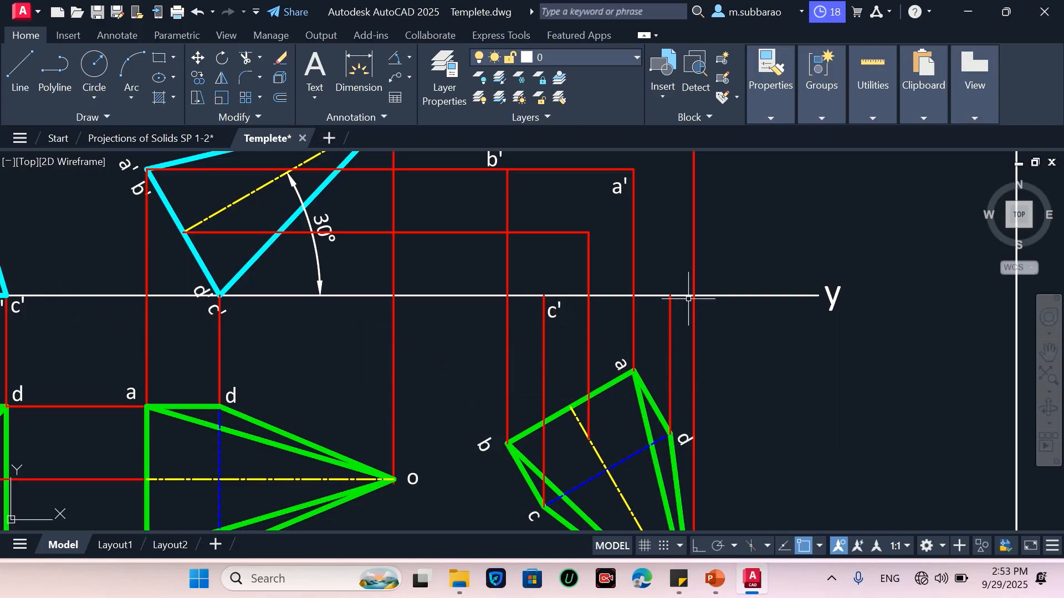
Copy the d' label to point d' on the xy line in the new front view
scroll(688, 298, "down", 2)
scroll(192, 320, "up", 2)
key("Return")
left_click(275, 318)
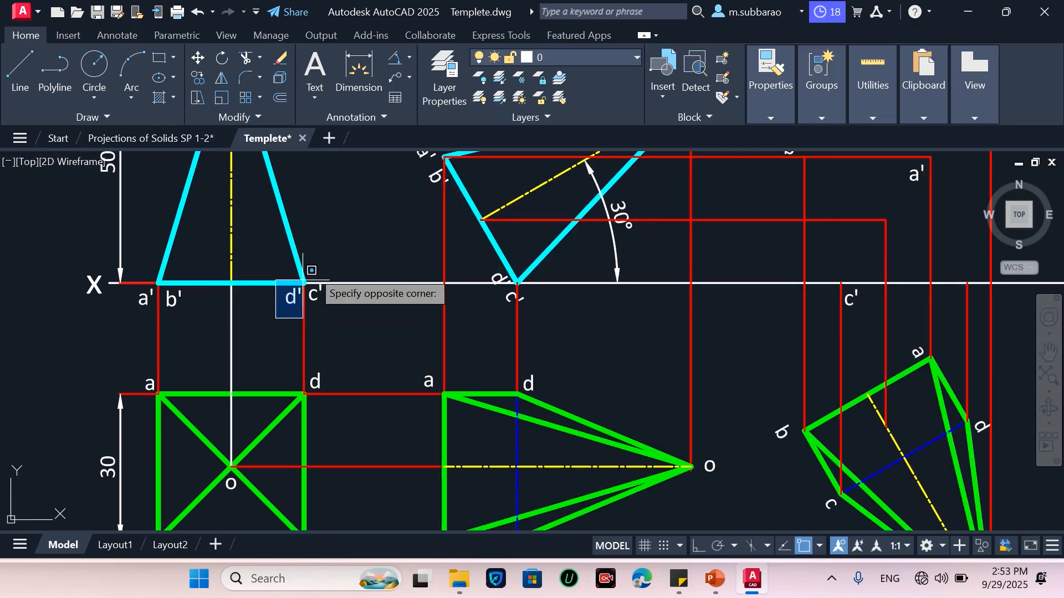
left_click(310, 267)
key("Return")
left_click(290, 300)
scroll(271, 328, "down", 2)
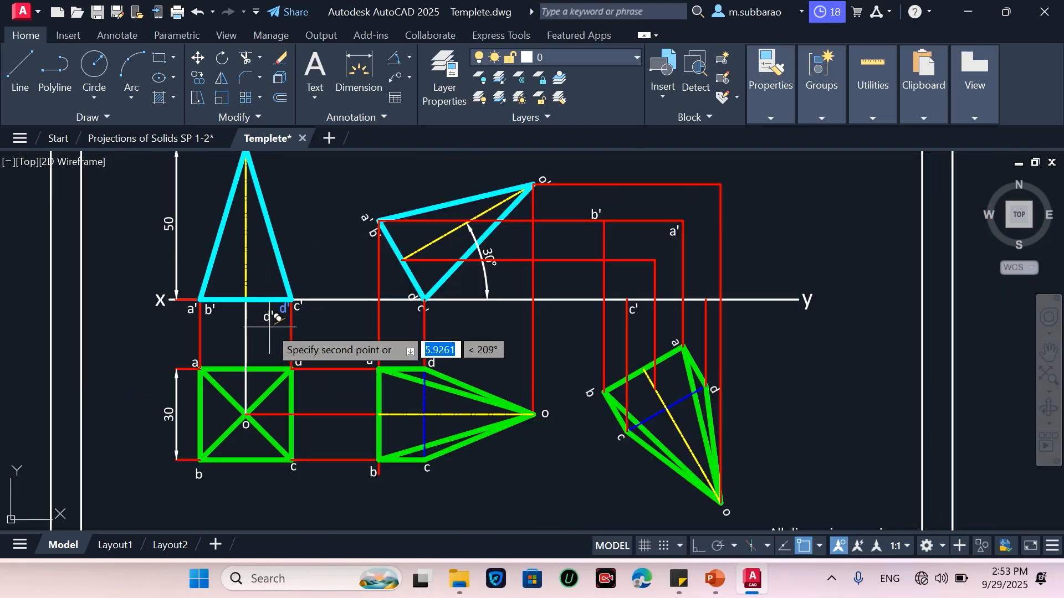
scroll(850, 318, "up", 2)
scroll(650, 310, "up", 3)
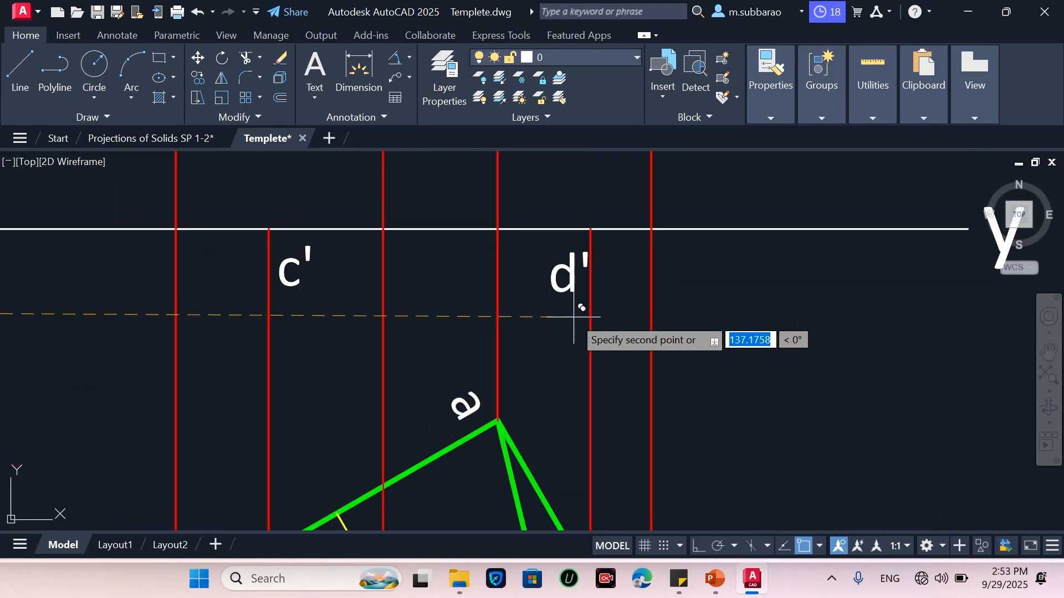
scroll(571, 327, "down", 3)
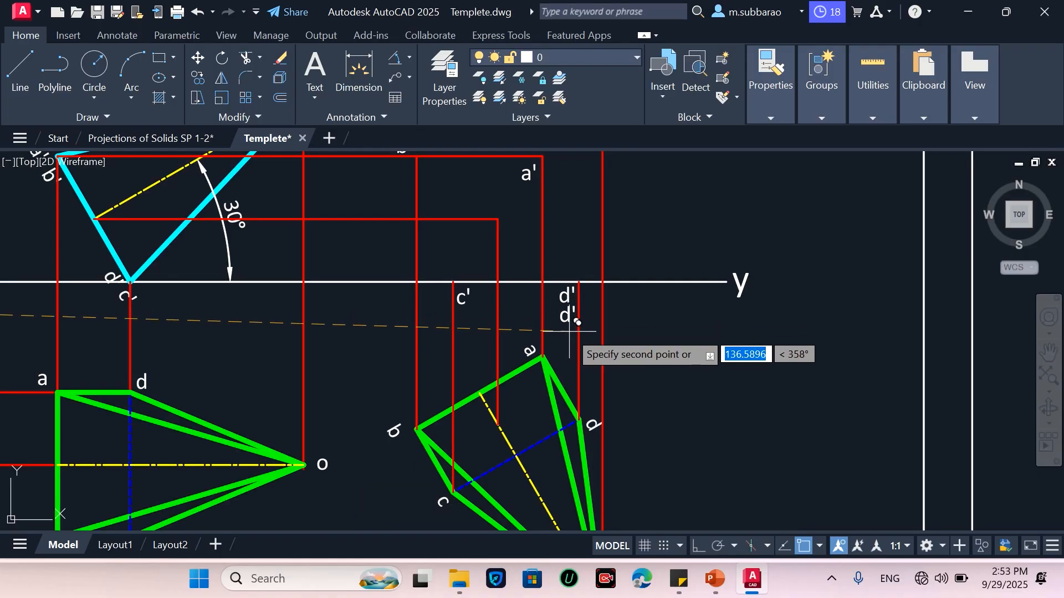
key("Escape")
scroll(610, 339, "down", 2)
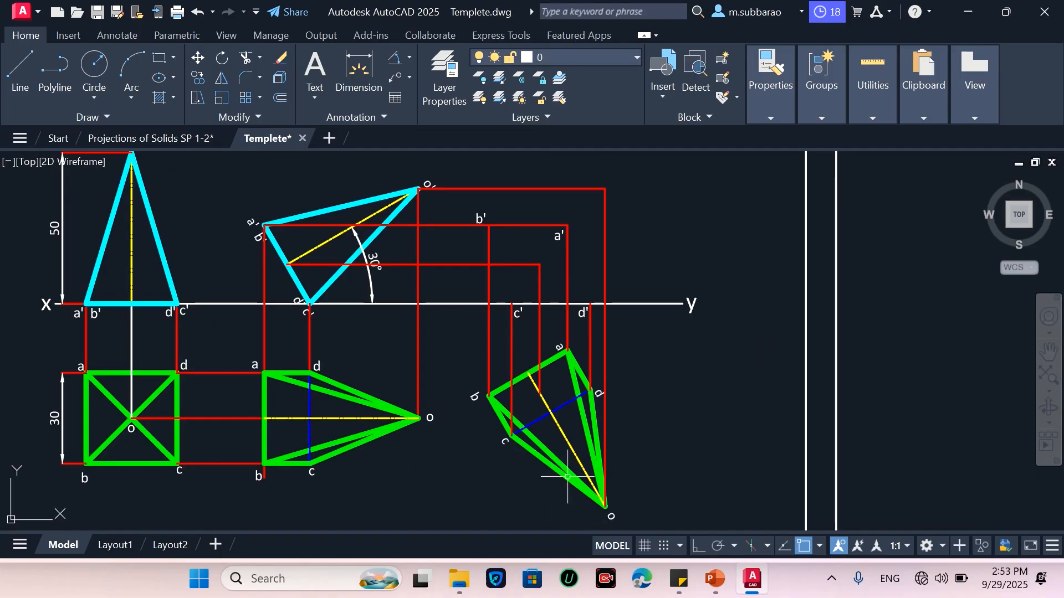
Move an o' label to the apex point o' of the new front view
key("m")
key("space")
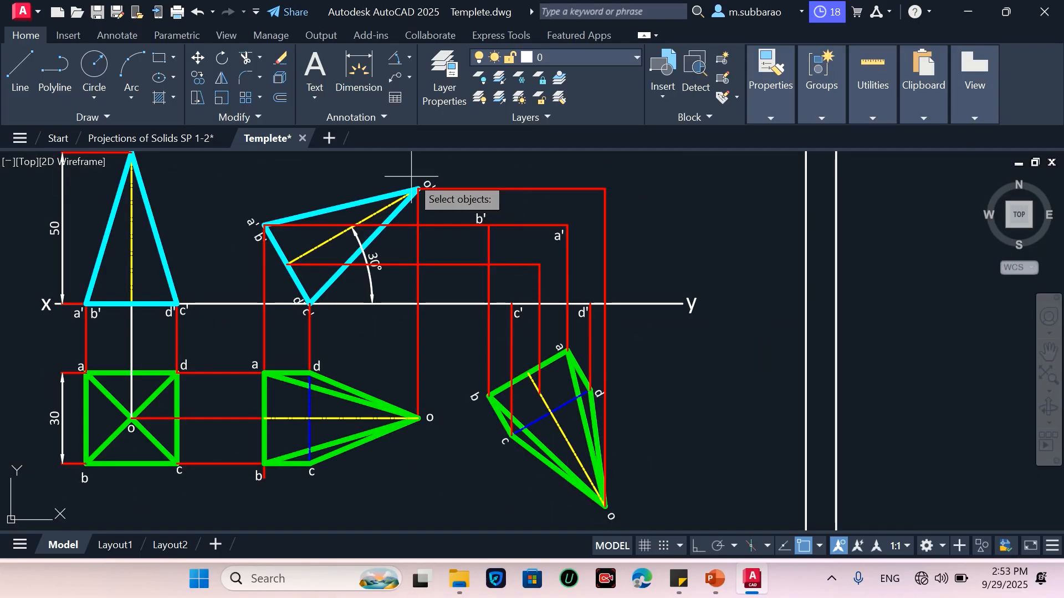
left_click(428, 184)
key("Return")
left_click(448, 203)
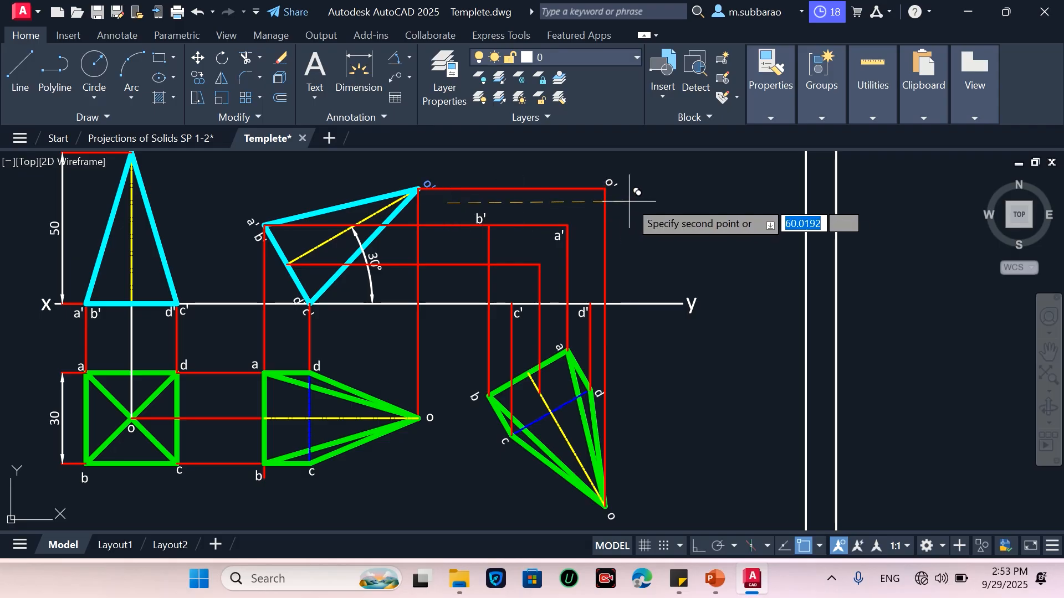
left_click(629, 199)
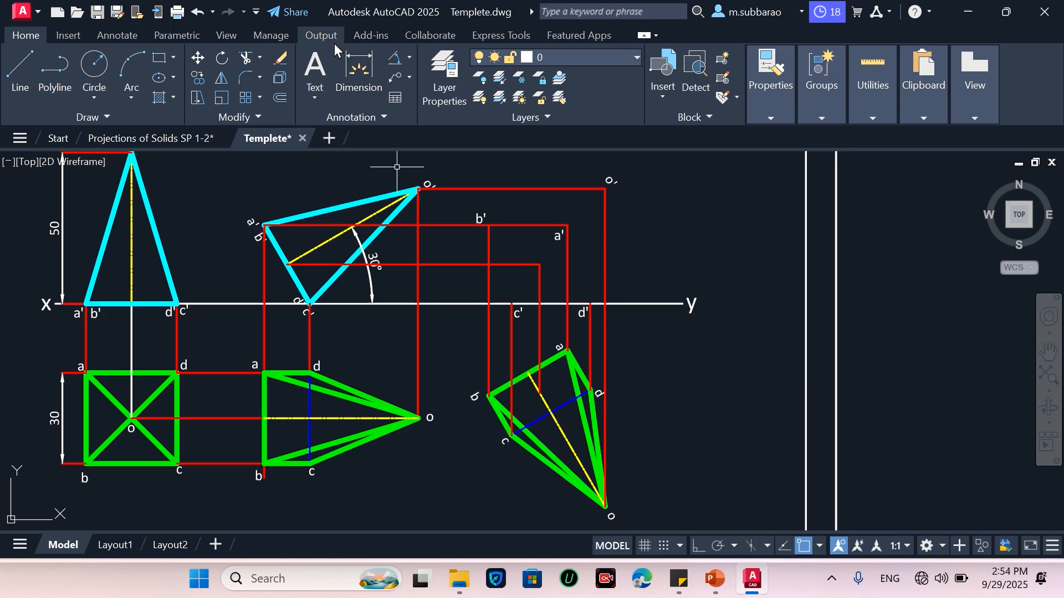
Draw the new front view outline with lines joining b', c', o' and back to b'
left_click(20, 71)
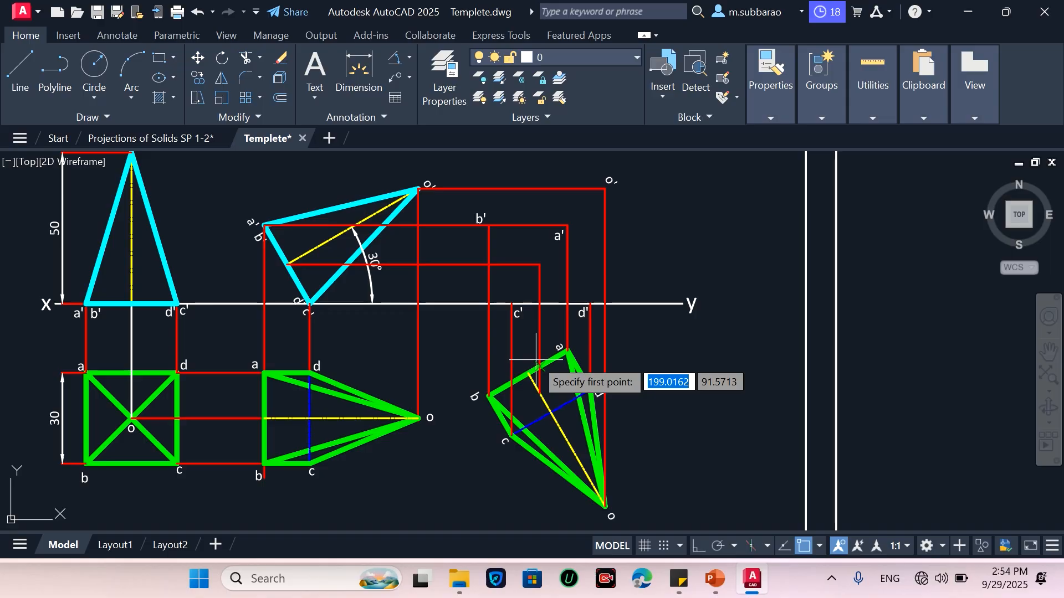
left_click(488, 225)
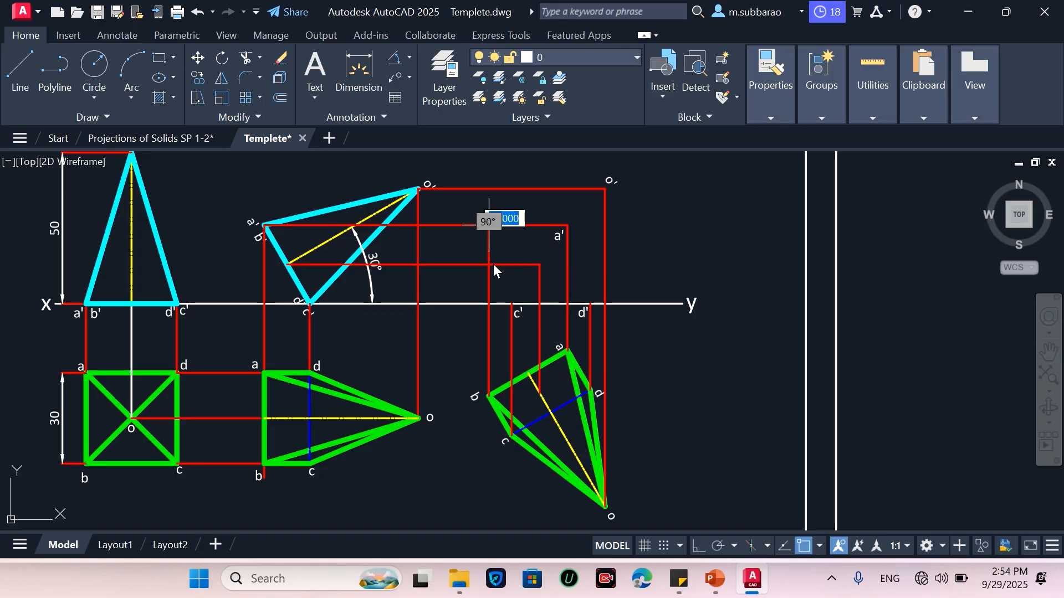
left_click(512, 304)
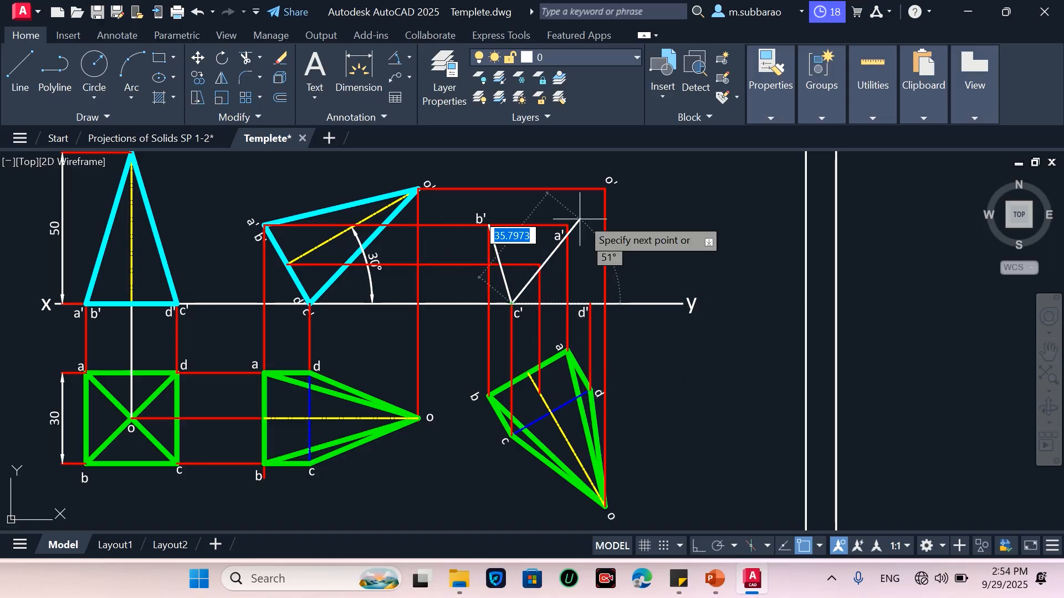
left_click(605, 189)
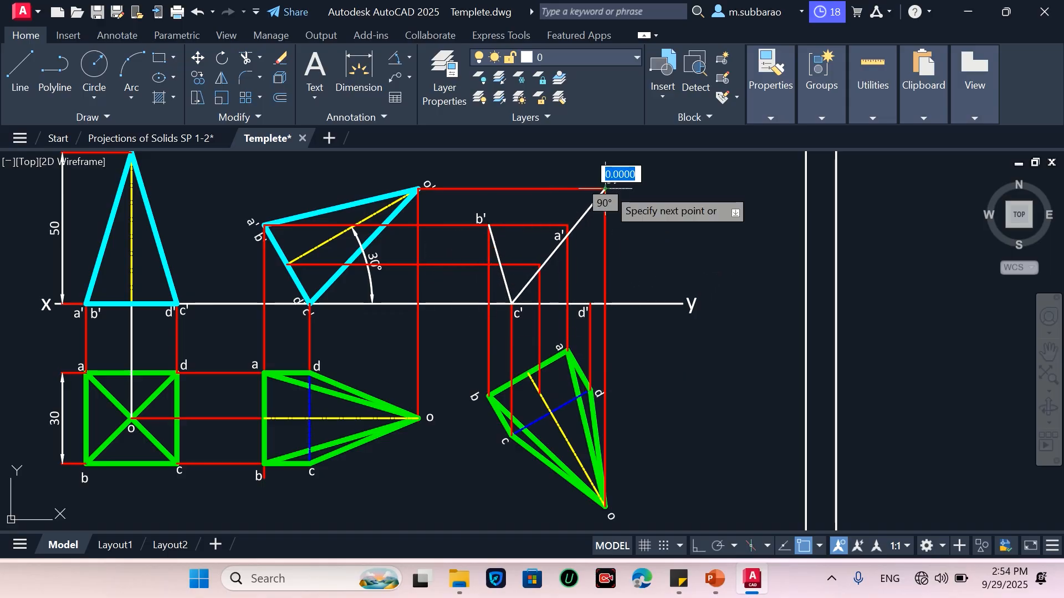
left_click(489, 225)
key("Return")
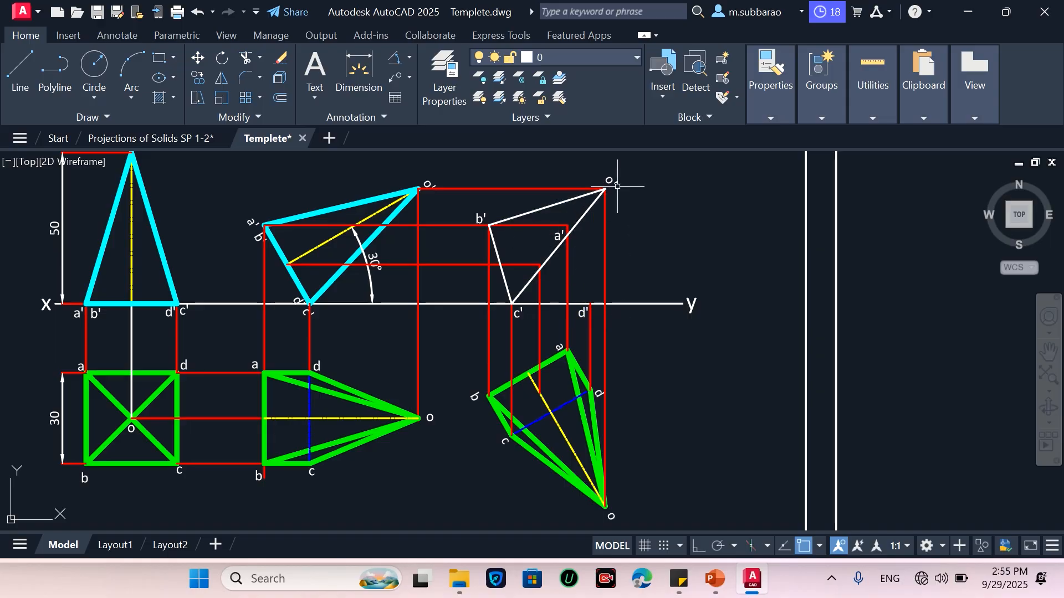
Draw a line from the apex o' down to d' in the new front view
key("l")
key("Return")
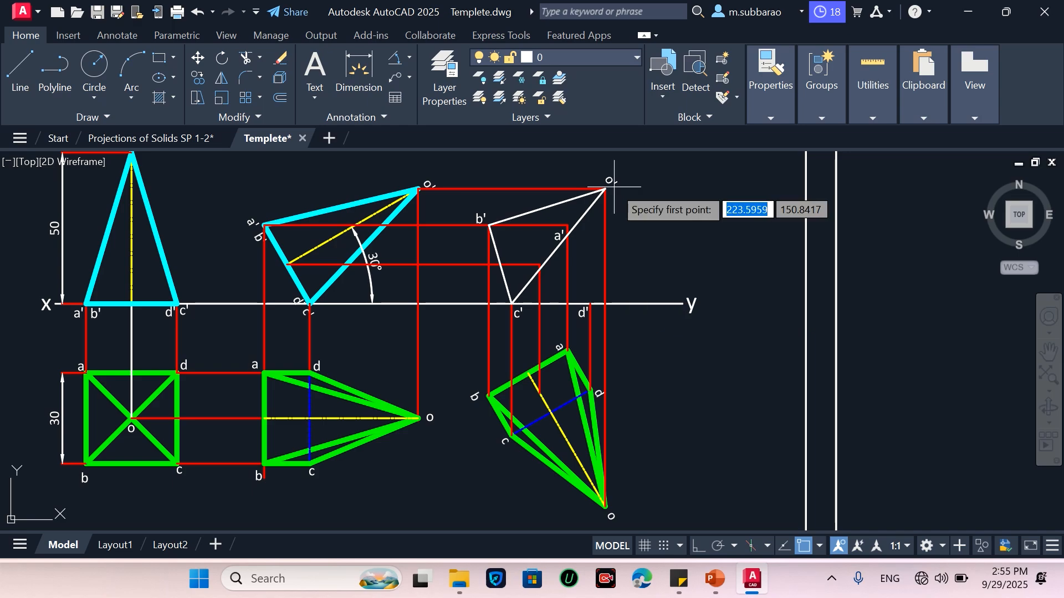
left_click(606, 189)
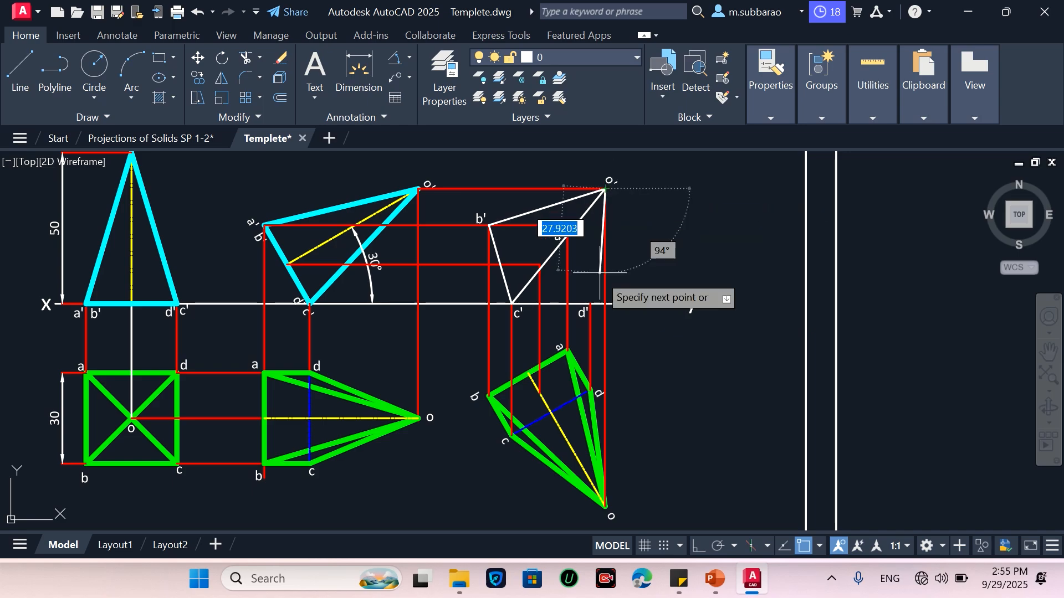
left_click(592, 304)
key("Escape")
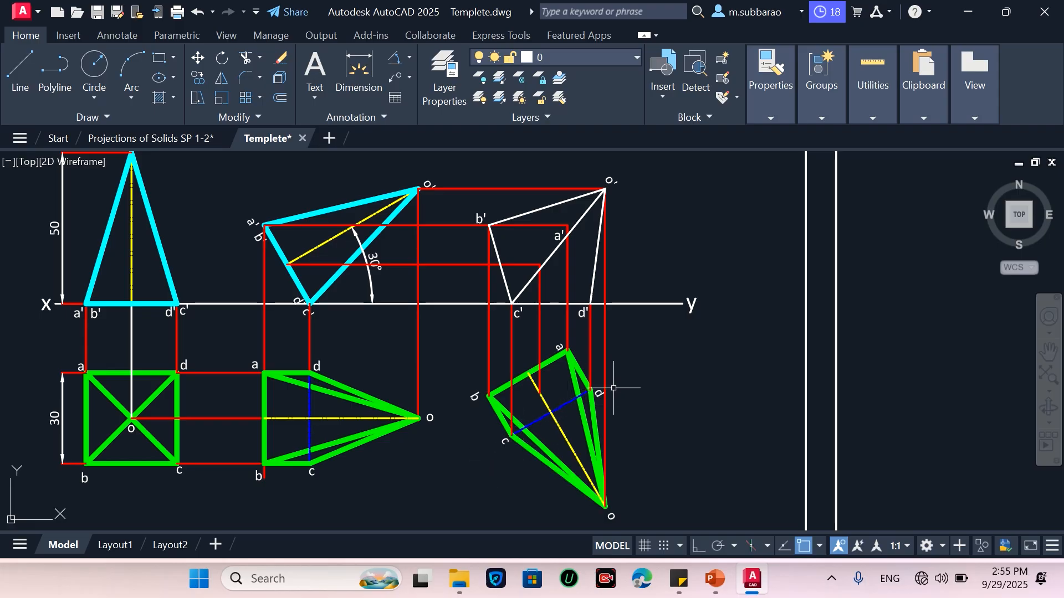
Match the thick cyan outline properties onto the new front view's visible edges b'c', c'o', o'd' and the base
key("Return")
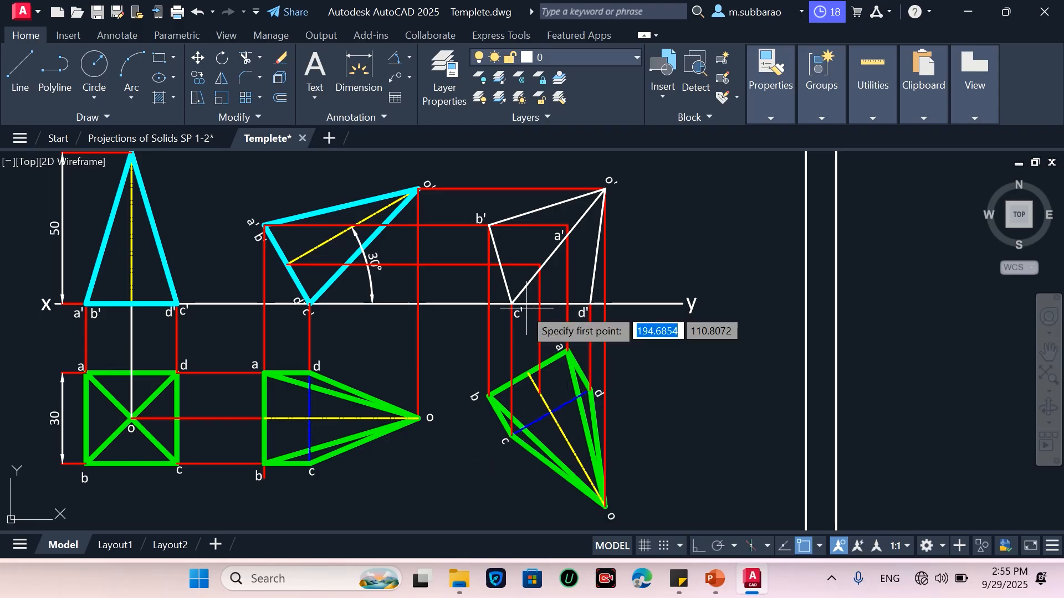
left_click(512, 304)
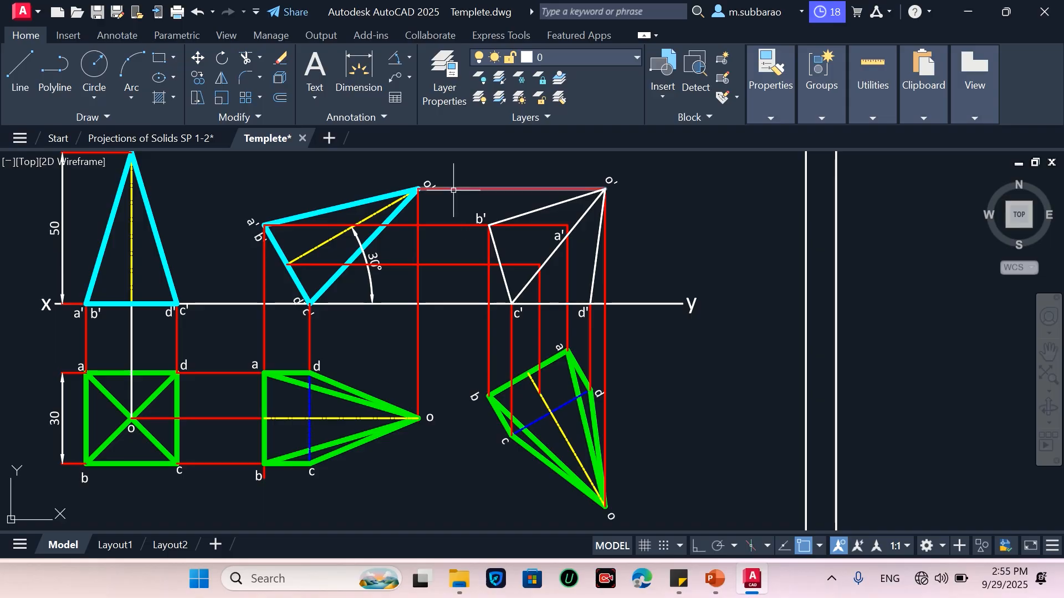
type("MA")
key("Return")
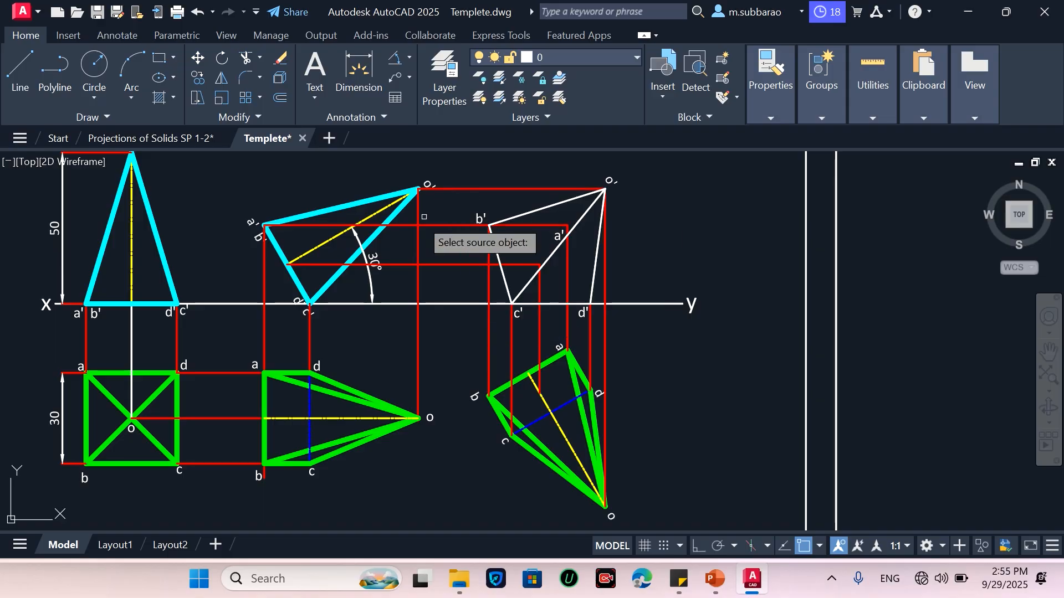
left_click(346, 204)
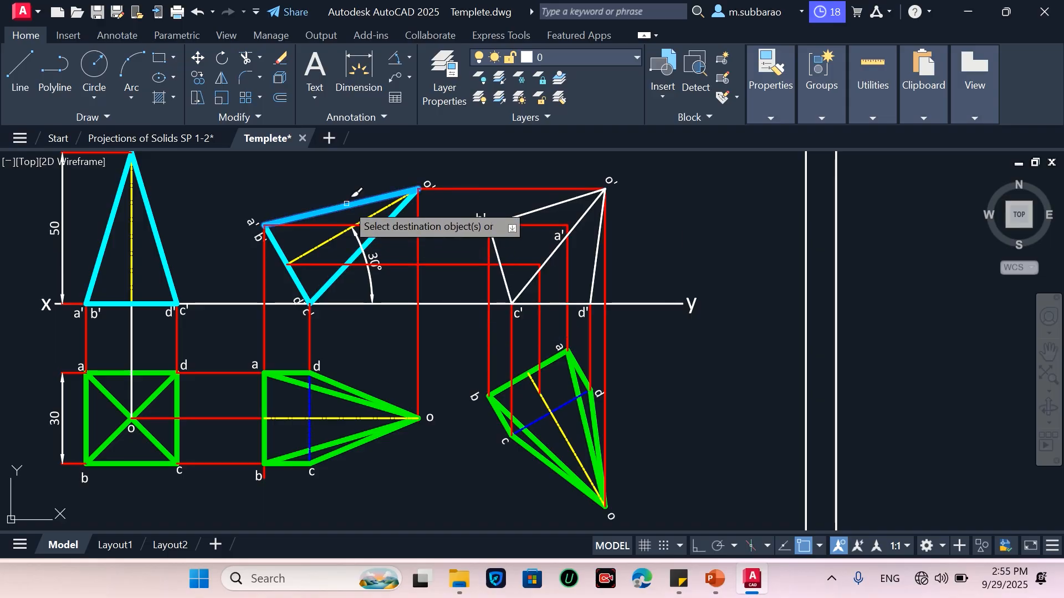
left_click(518, 216)
left_click(496, 249)
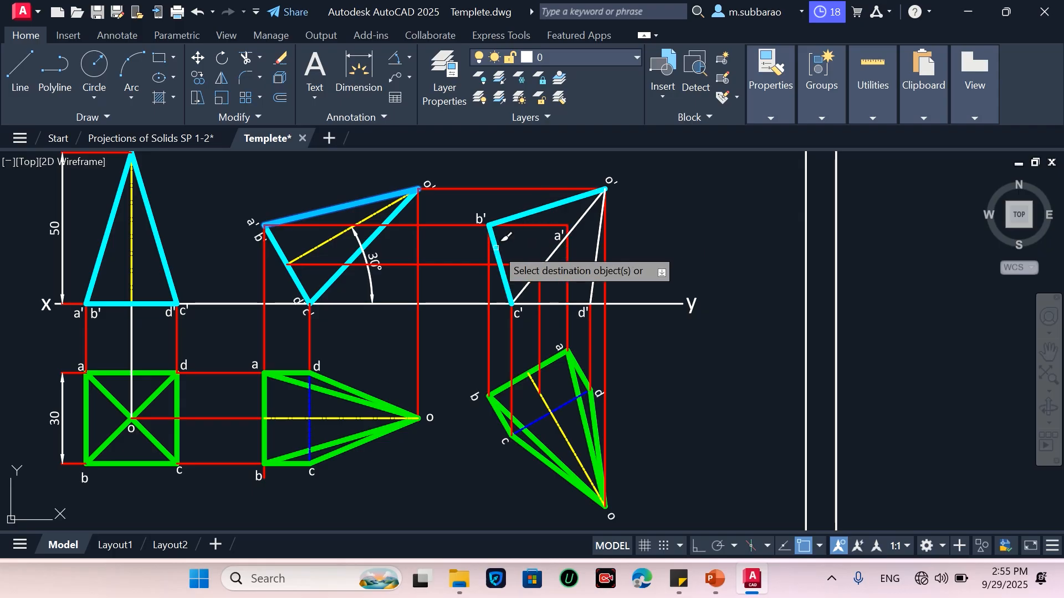
left_click(548, 259)
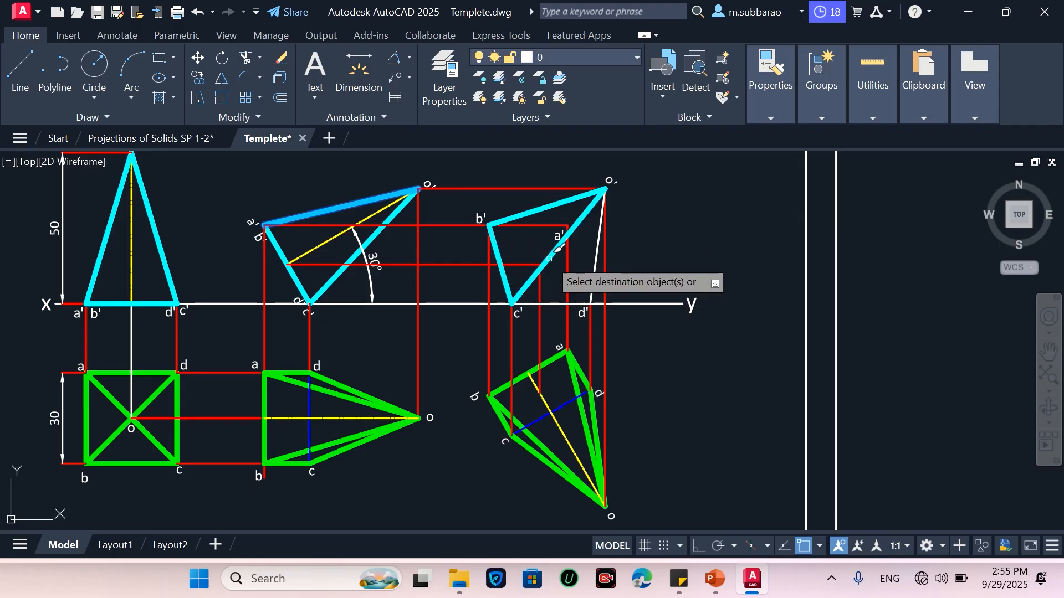
left_click(563, 304)
left_click(593, 259)
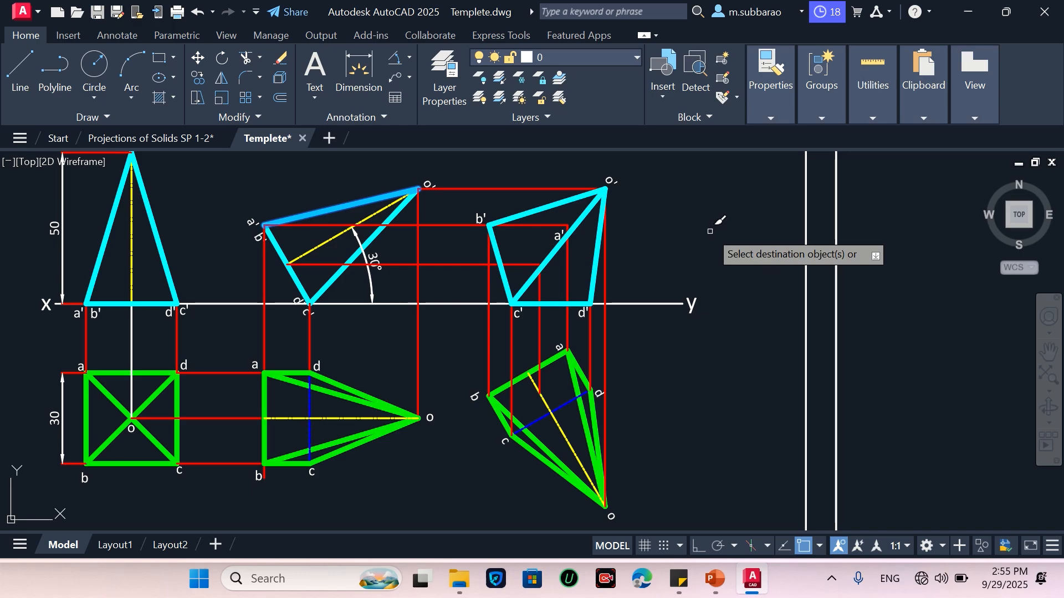
key("Return")
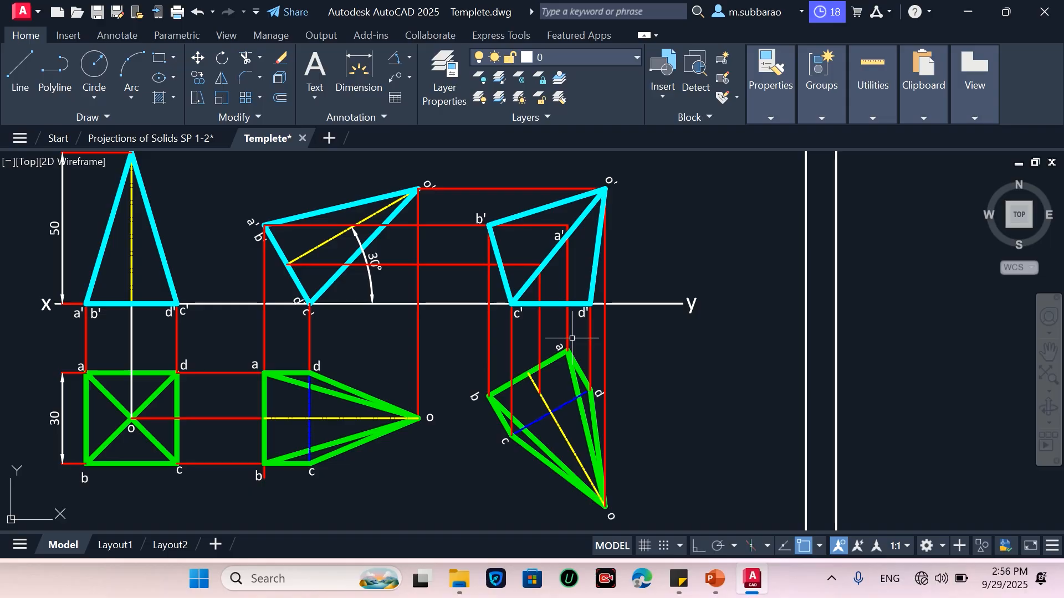
Trim the red projector segment between b' and a' in the new front view
type("tr")
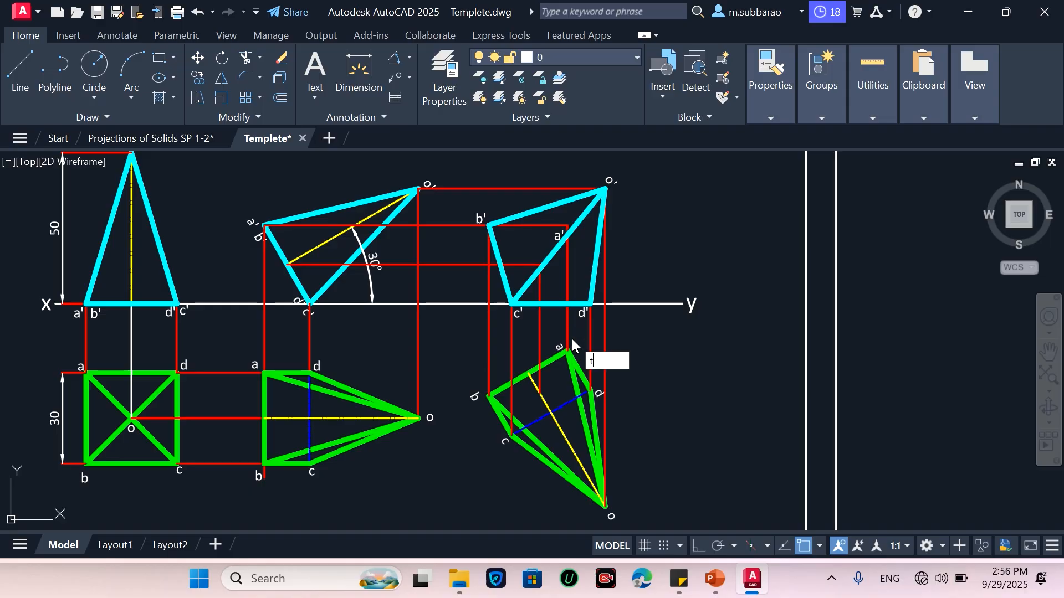
key("Return")
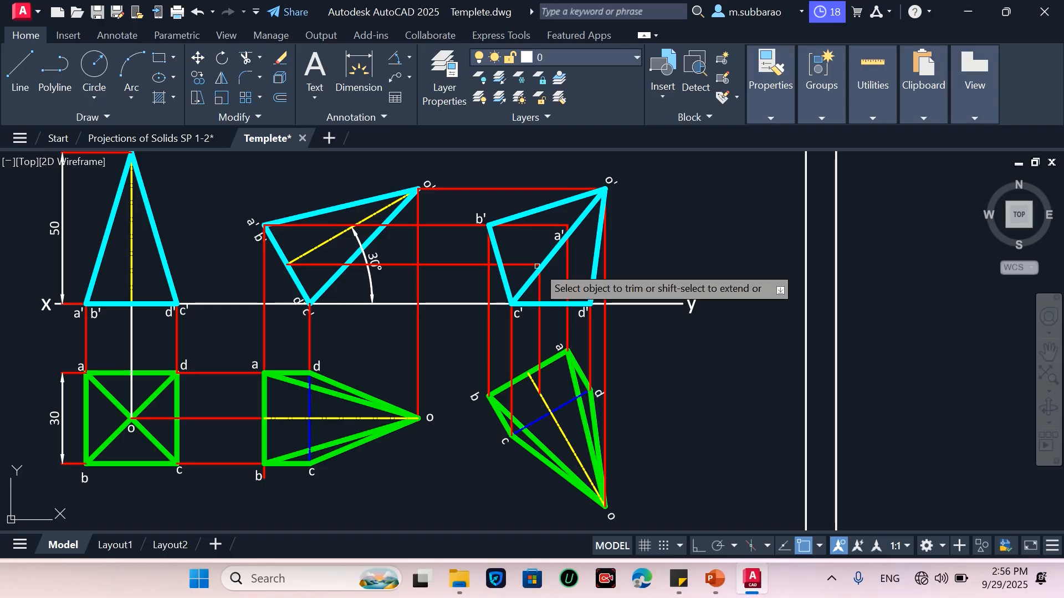
left_click(537, 223)
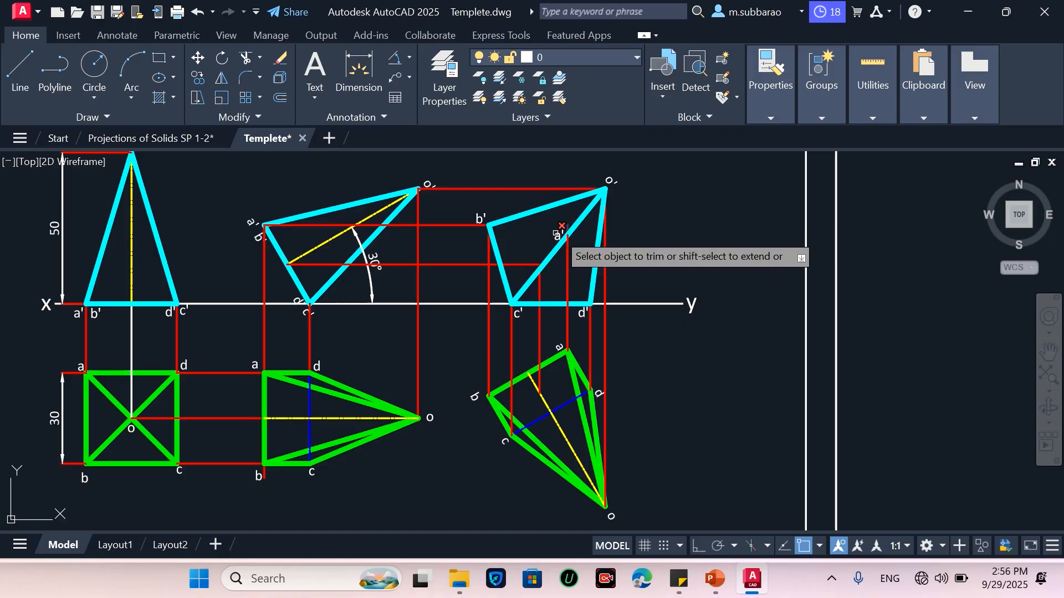
key("Return")
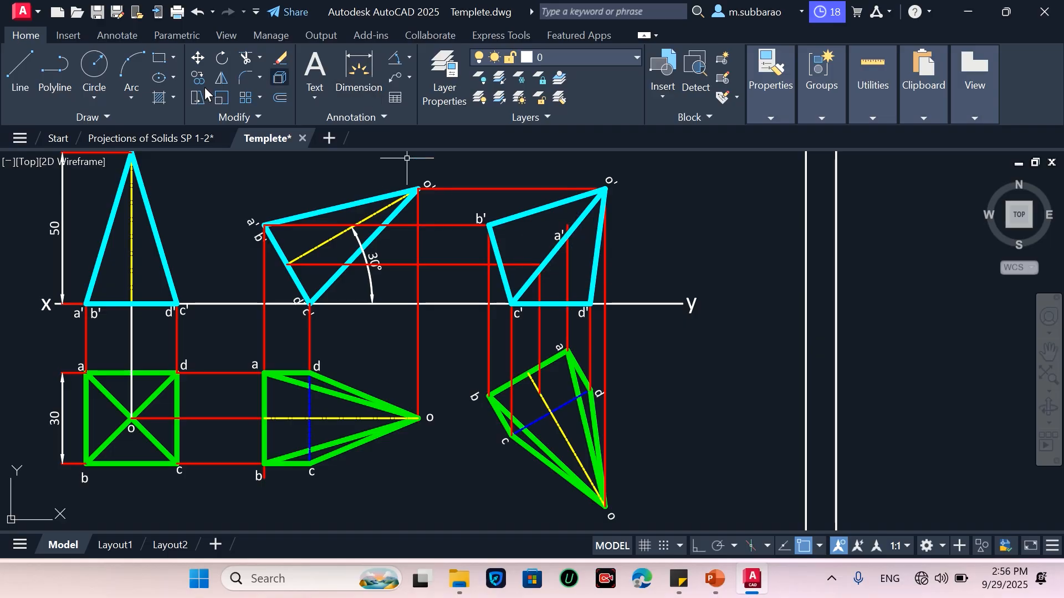
Draw edges from a' to b', to d' and to the apex o' in the new front view
left_click(20, 67)
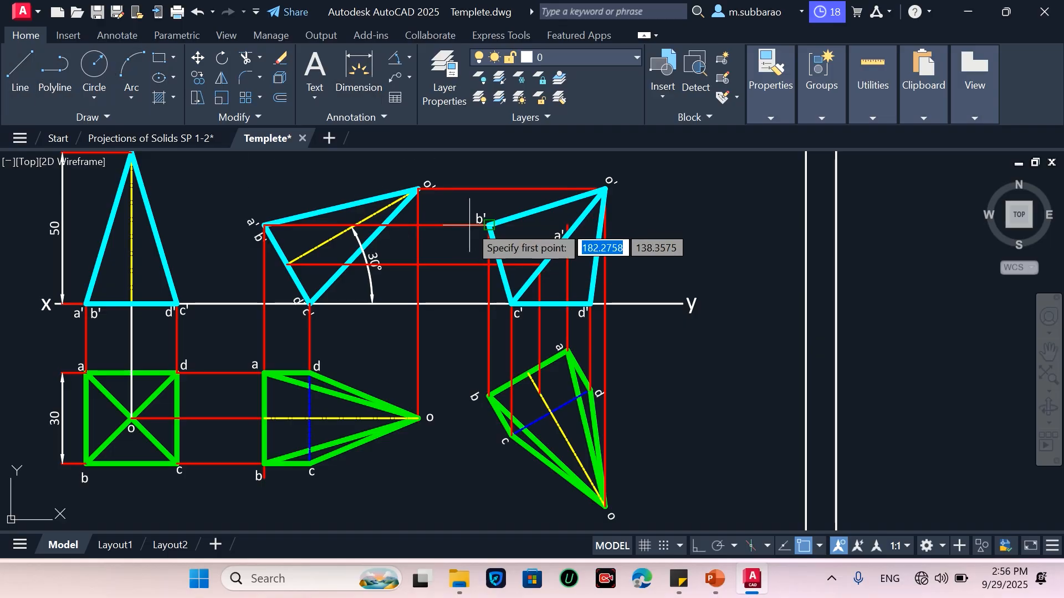
left_click(488, 225)
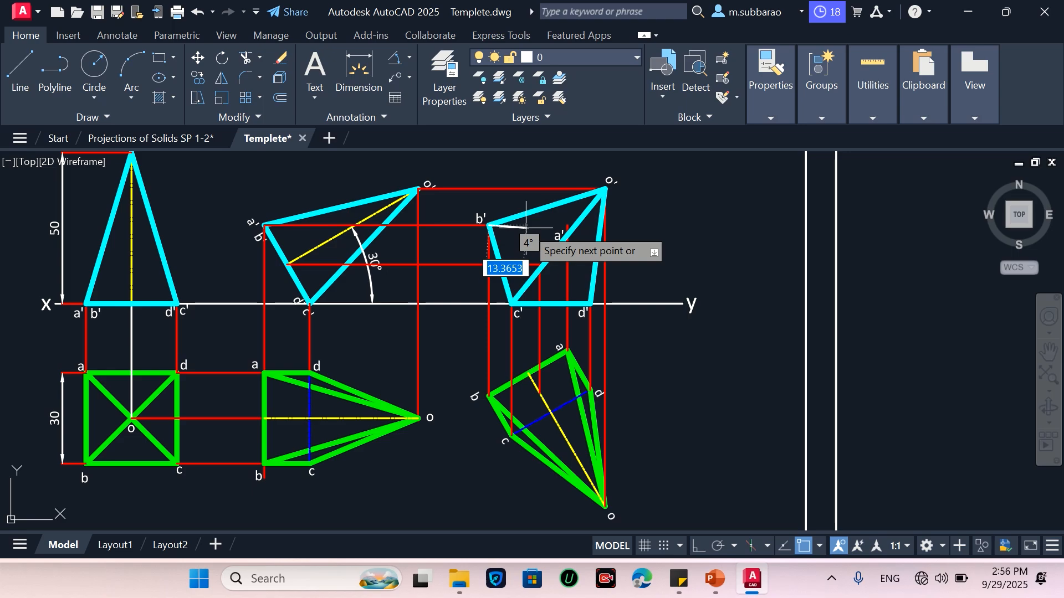
left_click(567, 224)
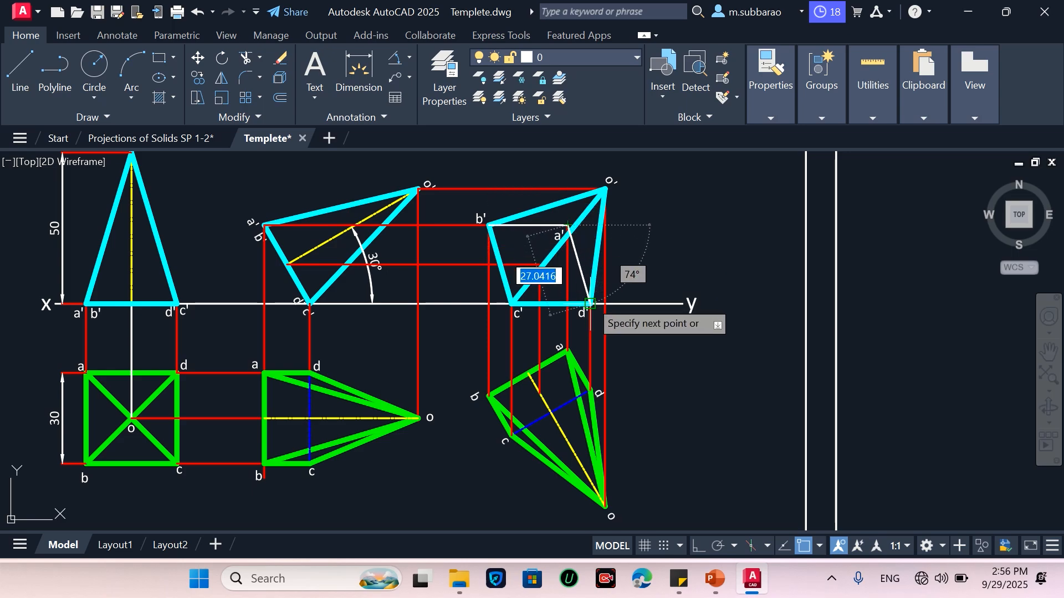
left_click(590, 304)
key("Escape")
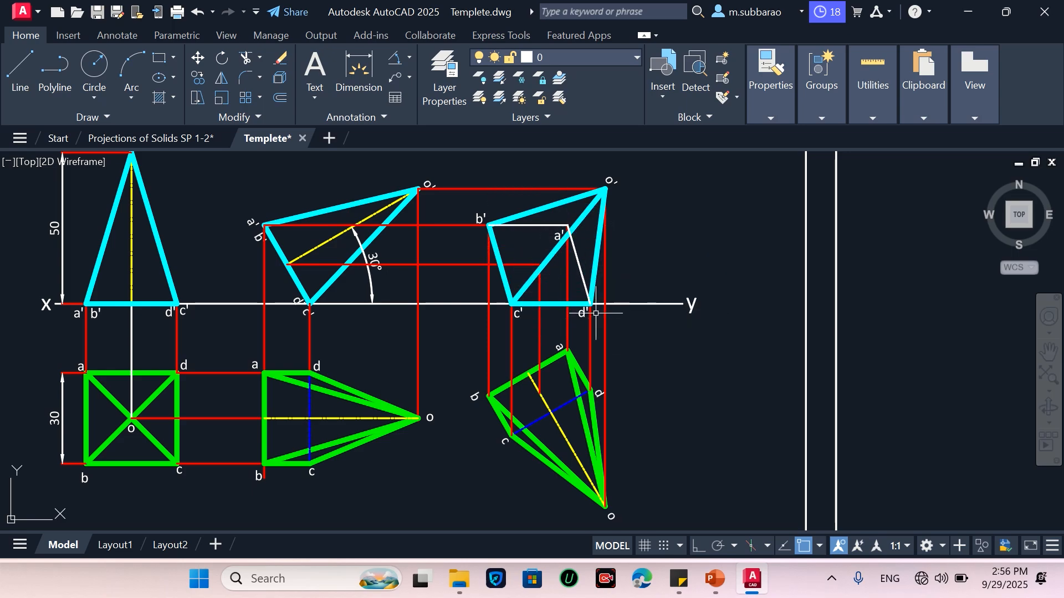
key("space")
left_click(568, 224)
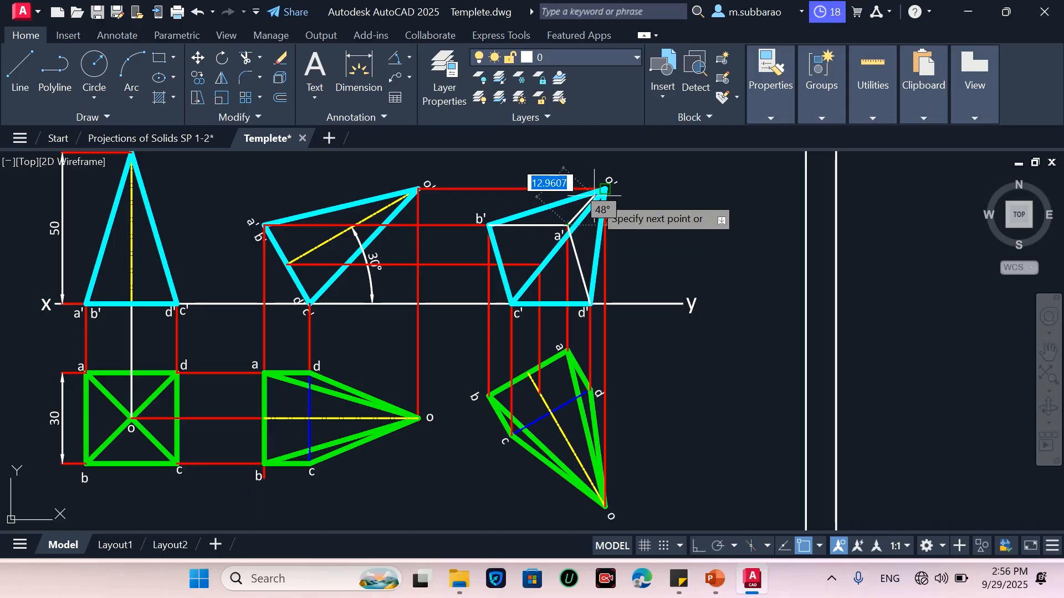
left_click(606, 189)
key("Escape")
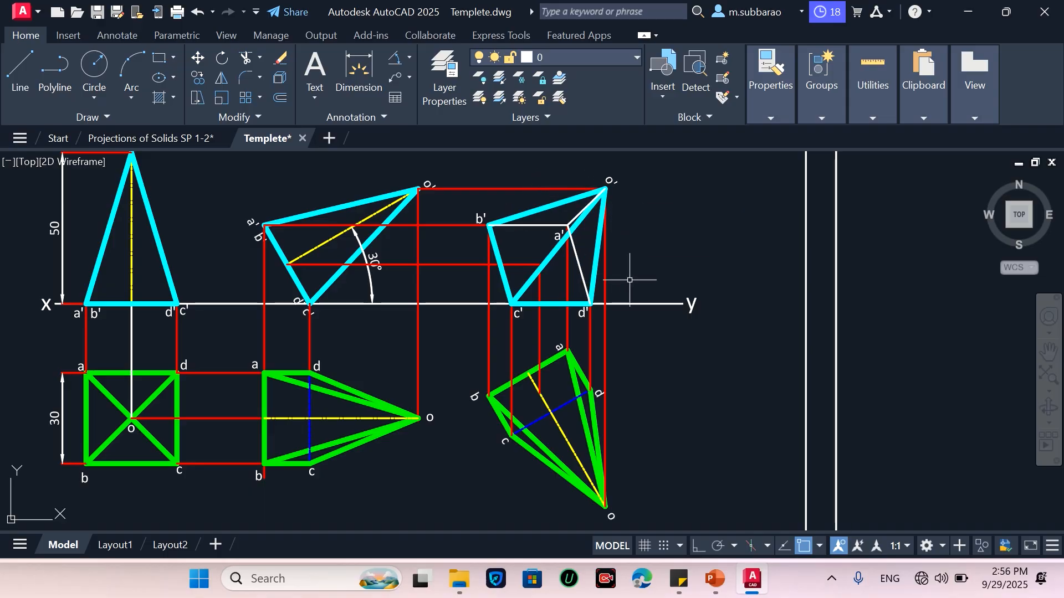
Match the blue hidden-line properties onto the edges a'b' and a'd' in the new front view
type("ma")
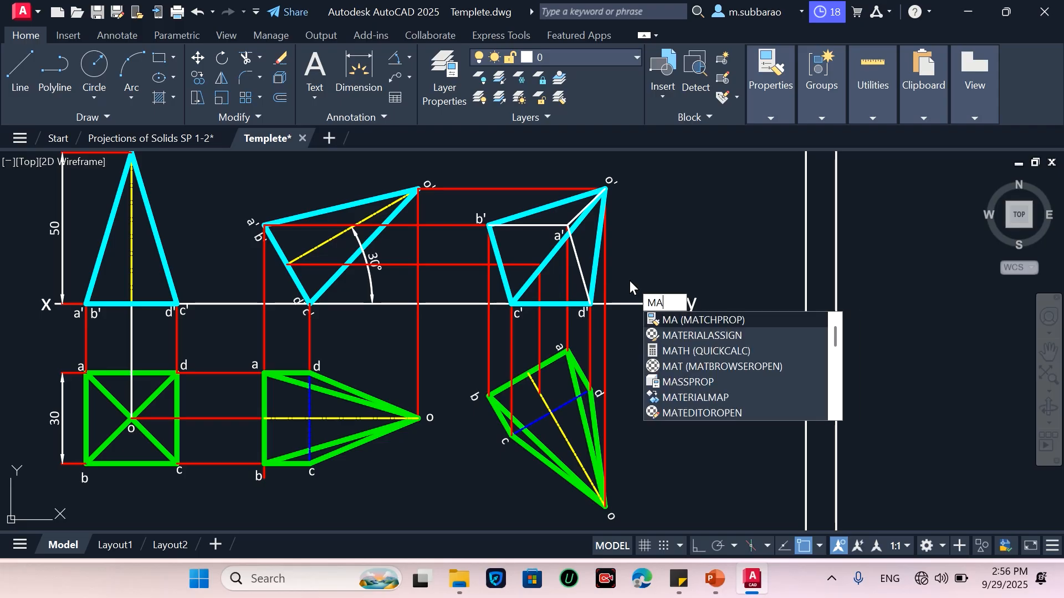
key("space")
left_click(592, 291)
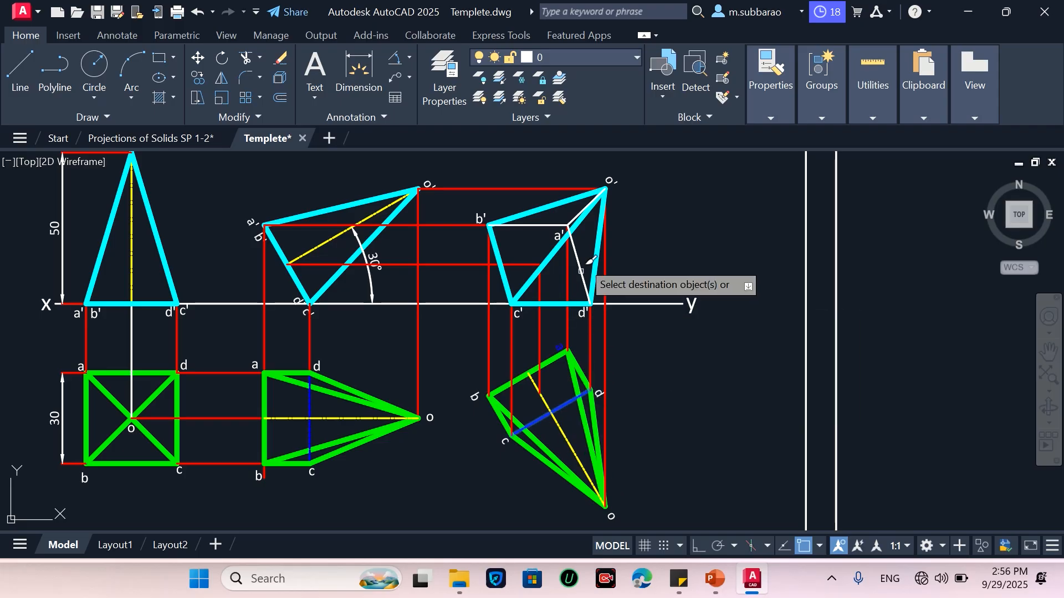
left_click(576, 244)
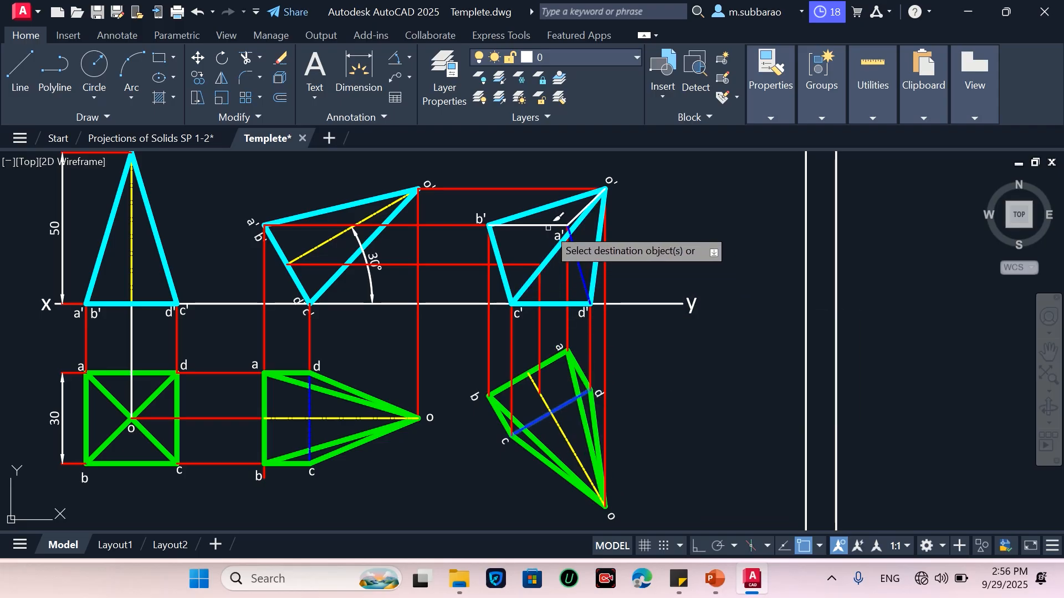
left_click(547, 226)
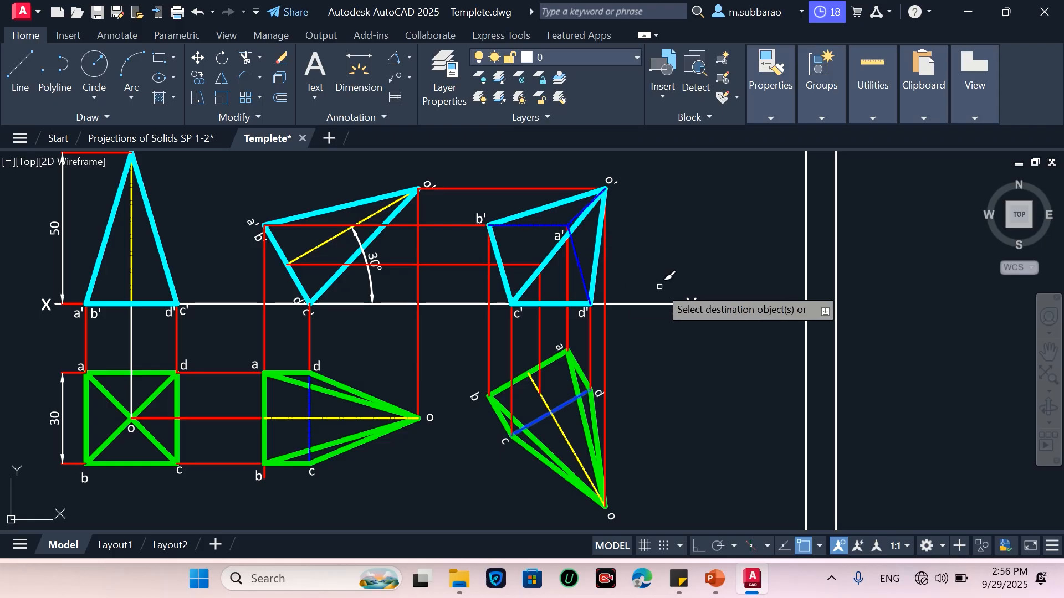
key("Return")
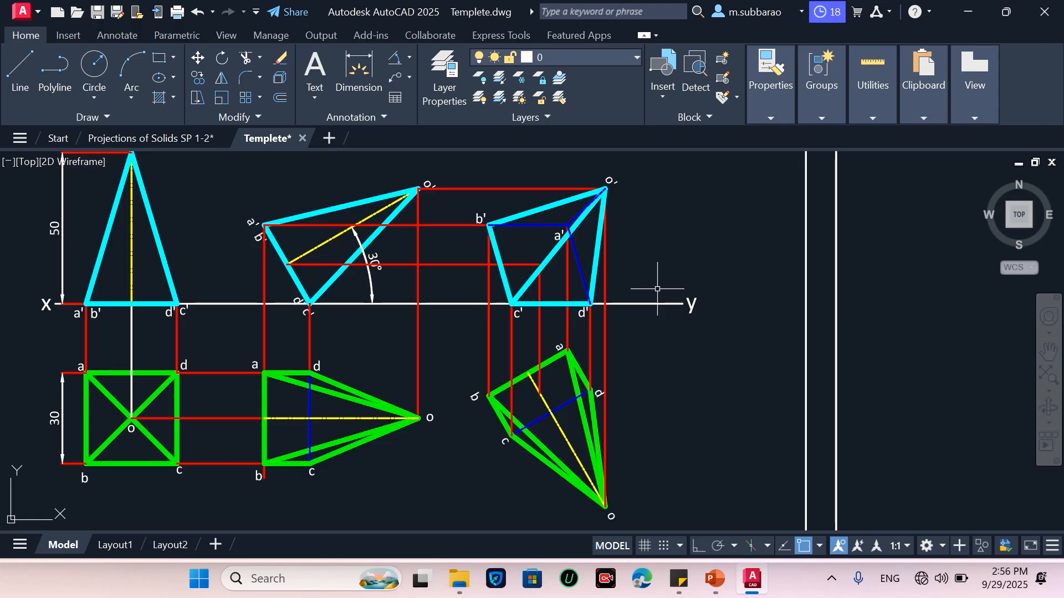
Save the drawing with the completed projections sheet
scroll(658, 289, "down", 2)
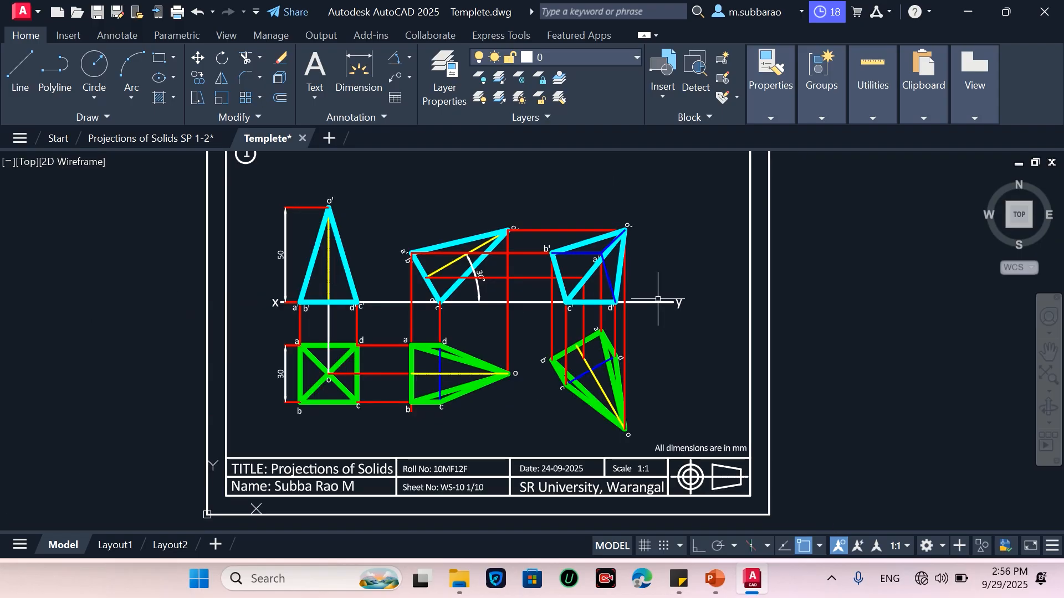
scroll(595, 297, "down", 2)
scroll(598, 301, "up", 2)
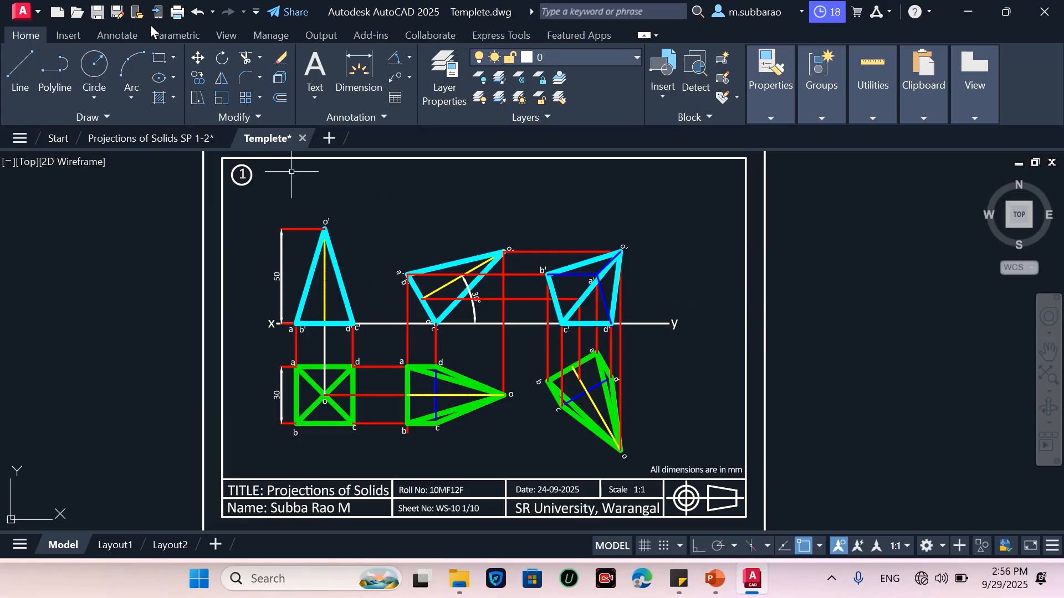
left_click(98, 12)
mouse_move(502, 3)
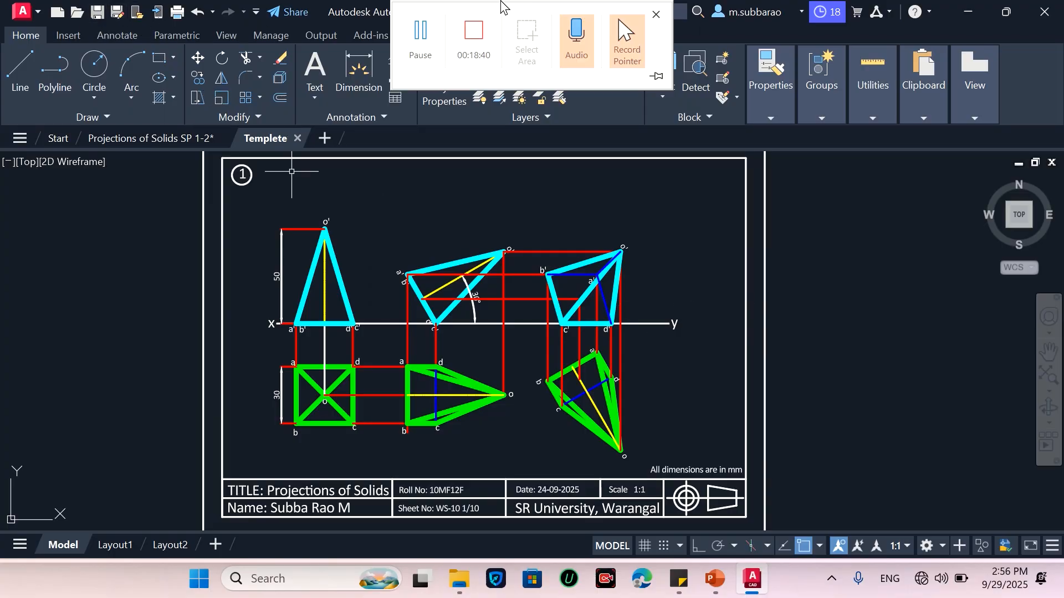
left_click(414, 53)
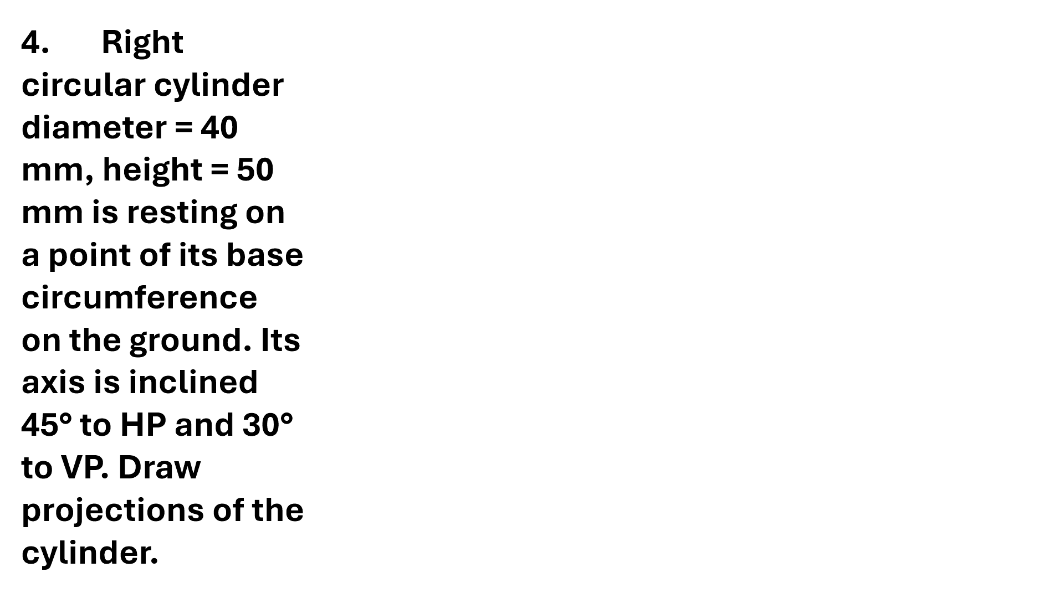
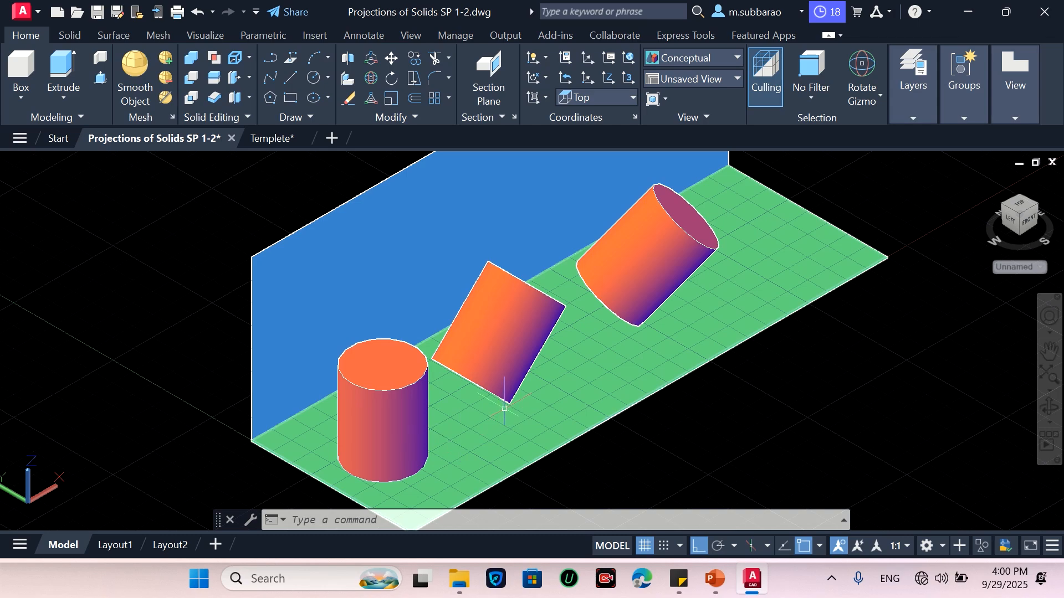
Switch the 3D solids model between top, SW isometric and front views to examine the tilted solids
mouse_move(504, 409)
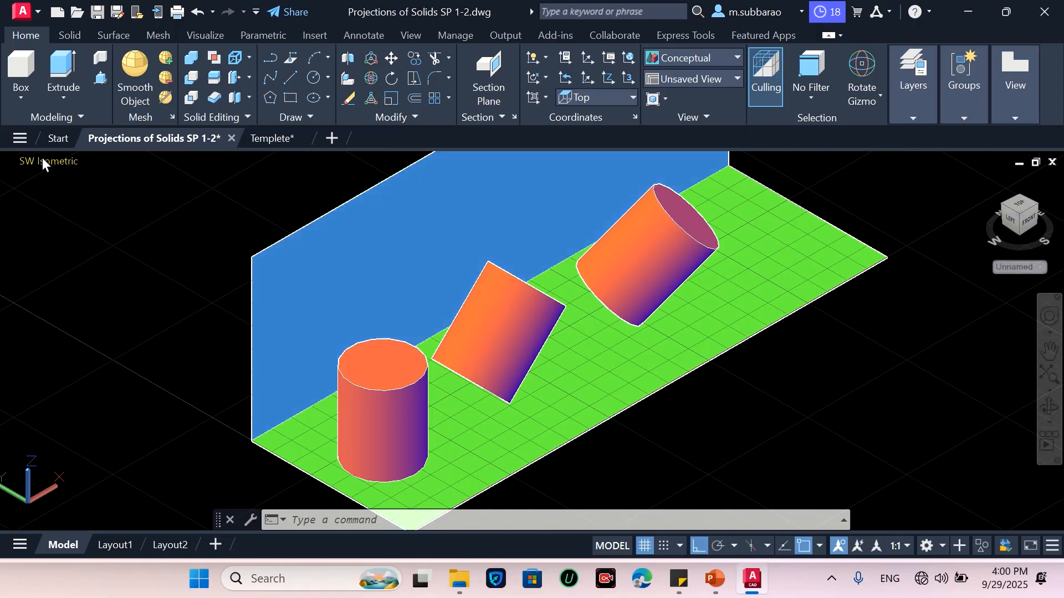
left_click(34, 161)
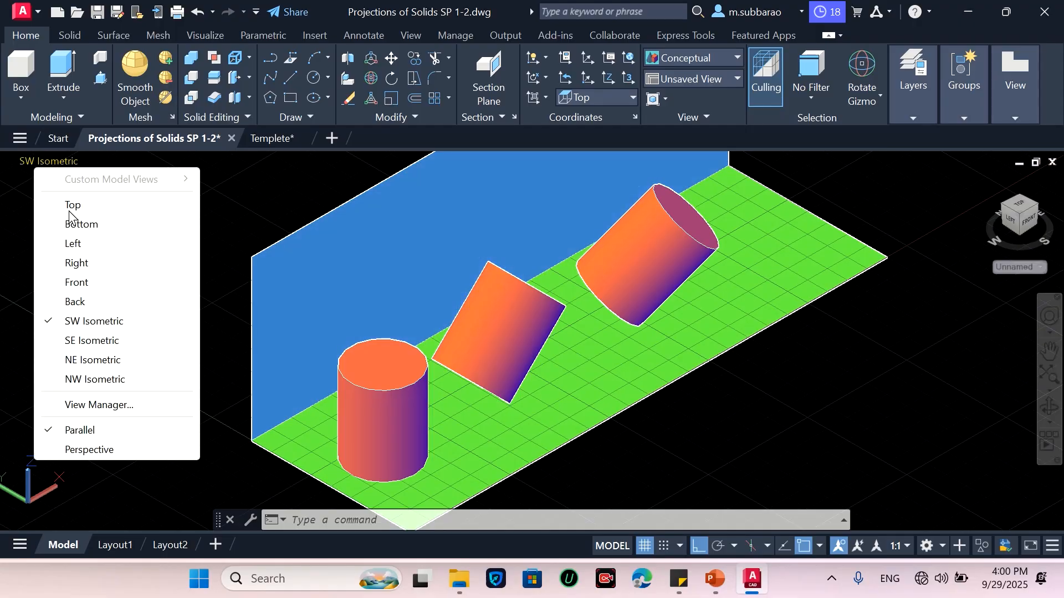
left_click(73, 205)
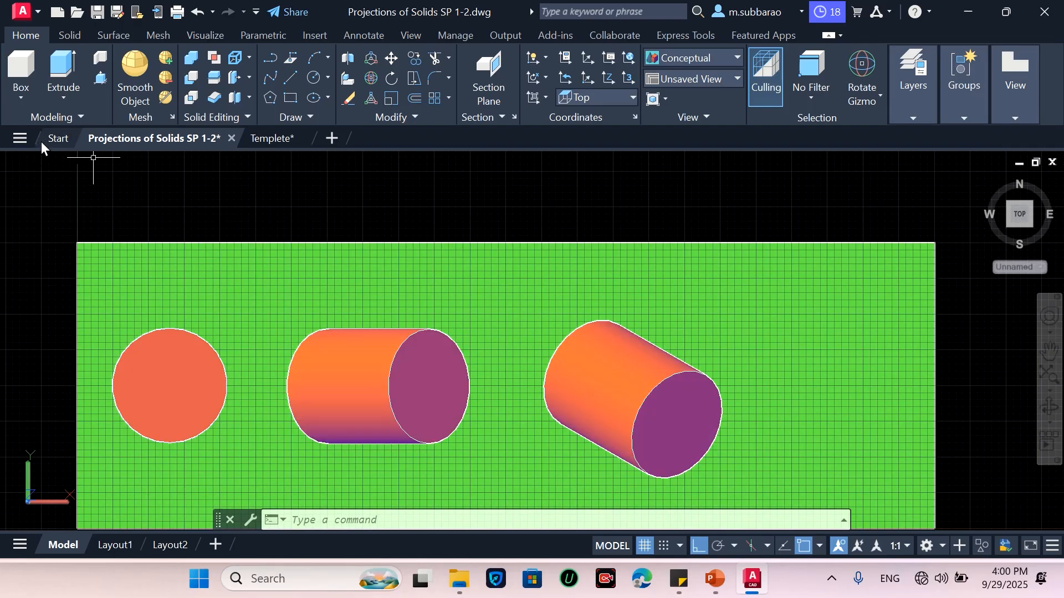
left_click(28, 163)
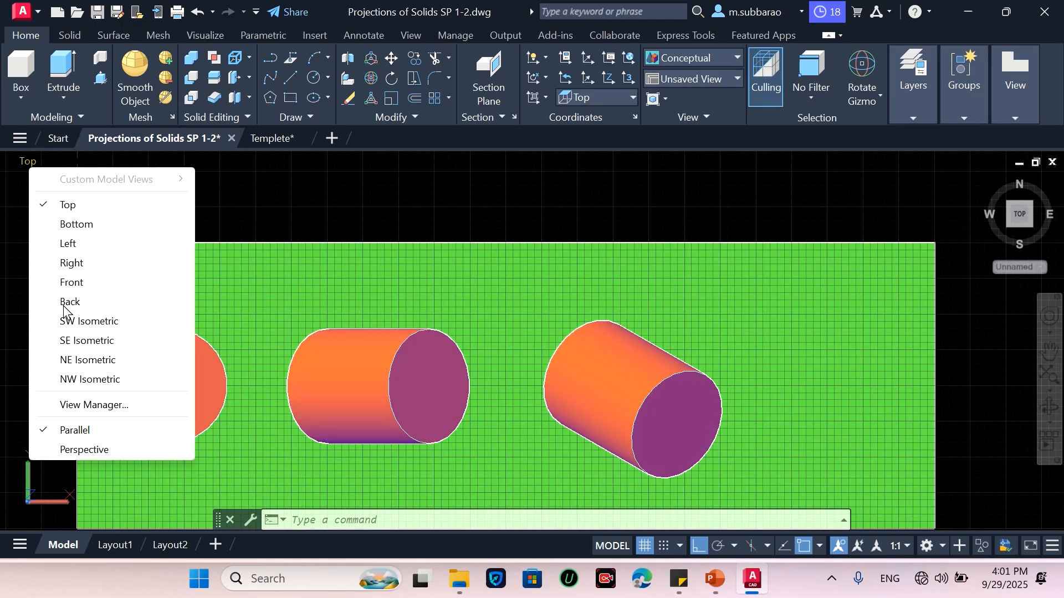
left_click(89, 322)
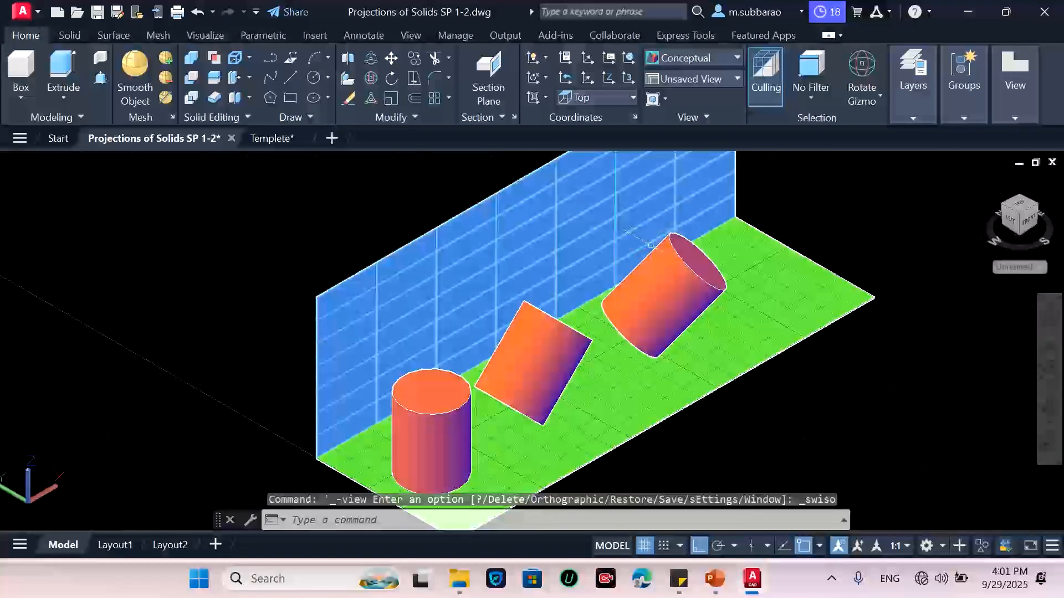
left_click(35, 162)
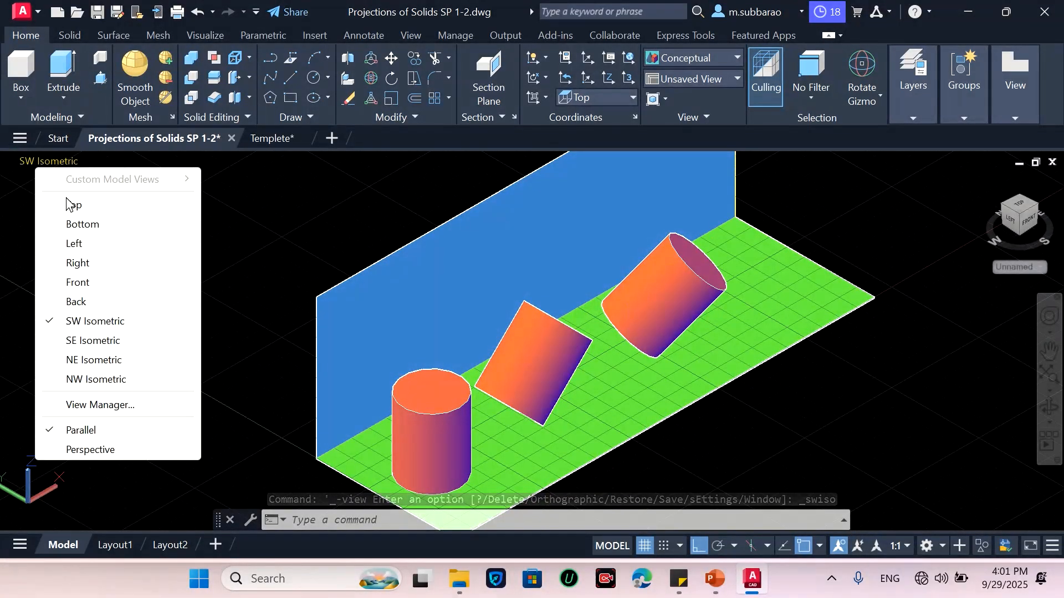
left_click(78, 282)
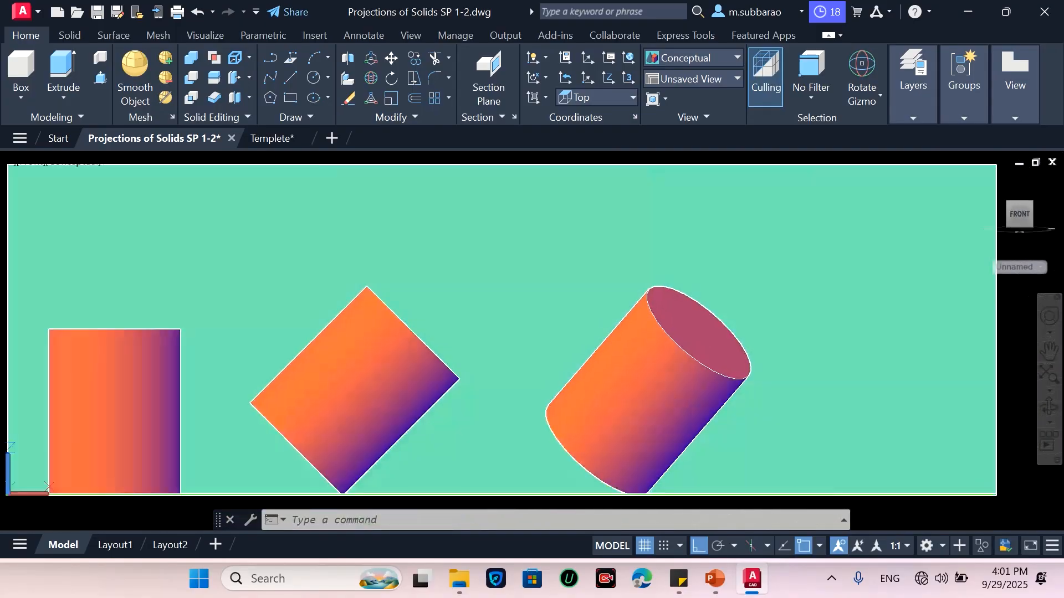
scroll(600, 259, "down", 2)
scroll(336, 374, "up", 3)
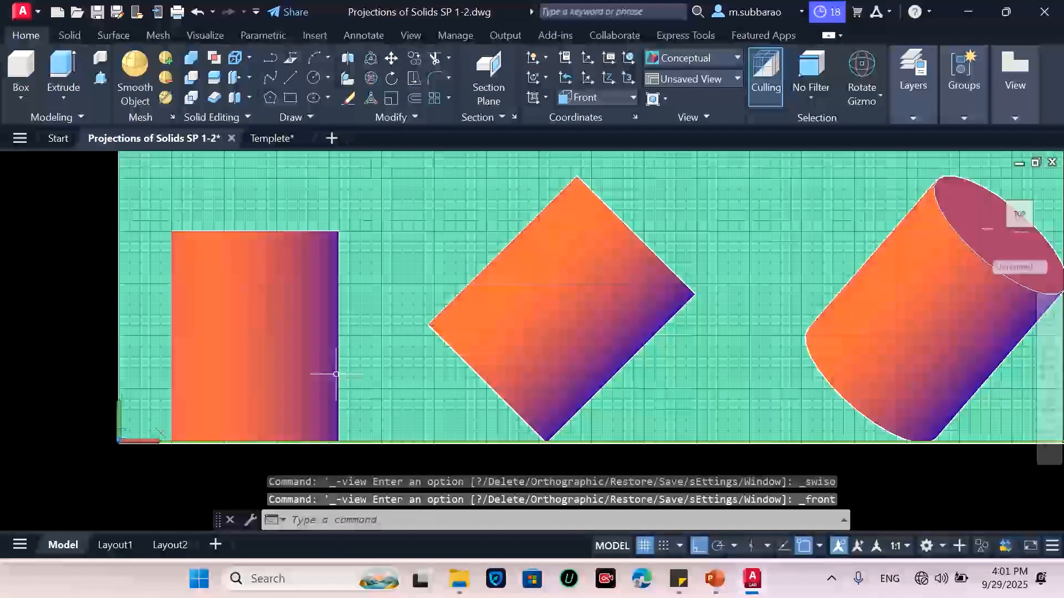
scroll(336, 374, "down", 2)
scroll(335, 374, "up", 3)
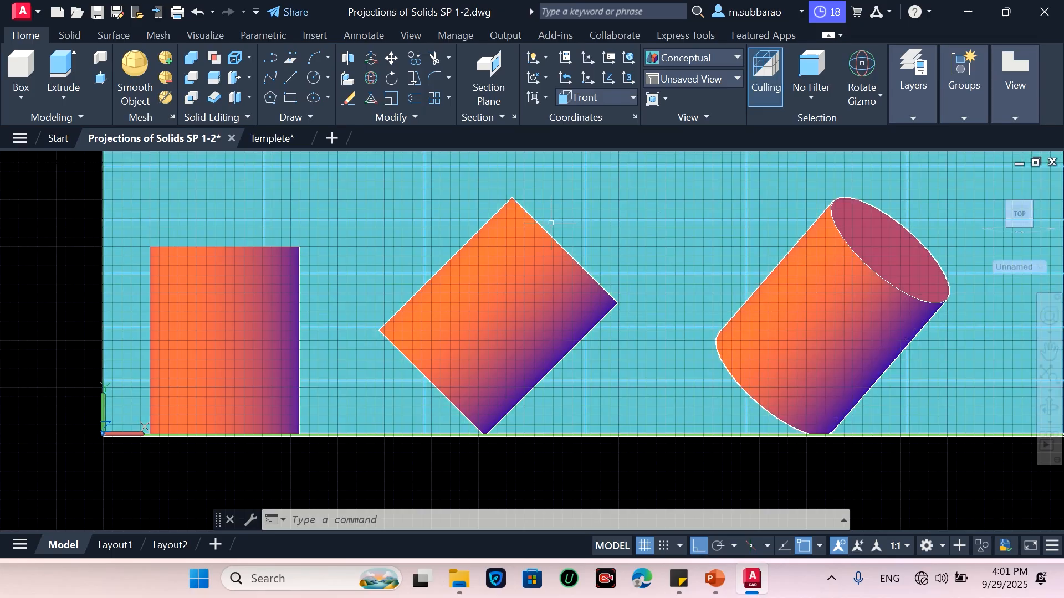
Switch to the template drawing and save it as Projections of Solids Part 2.dwg in Documents
left_click(277, 141)
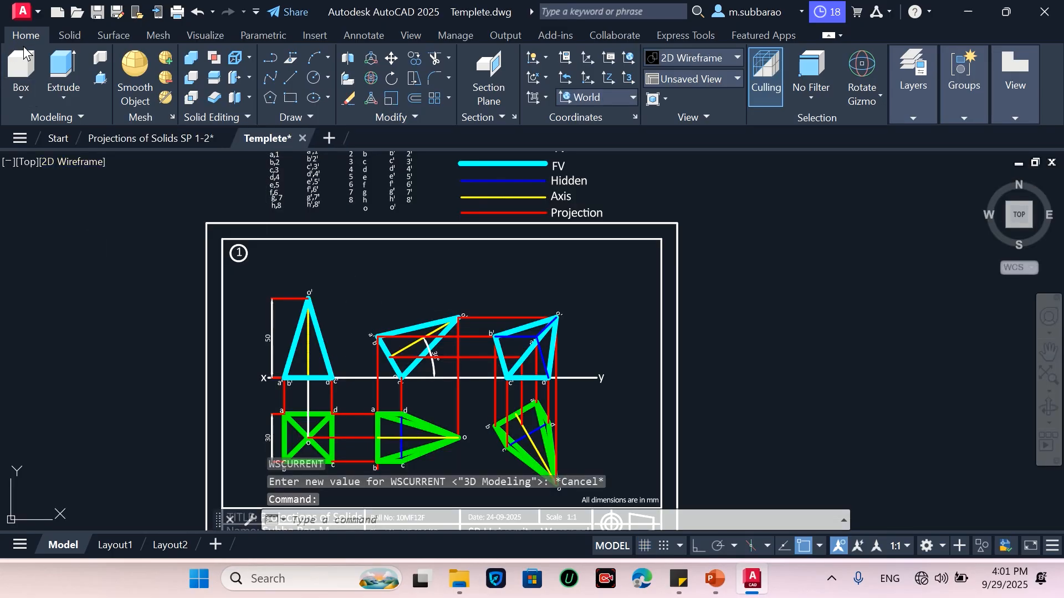
left_click(17, 12)
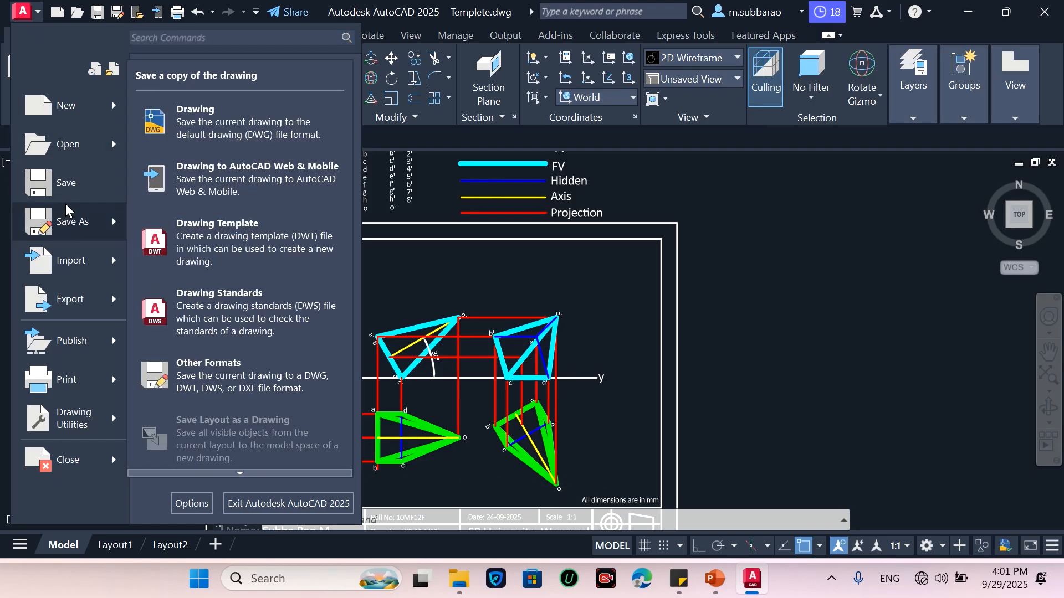
left_click(68, 222)
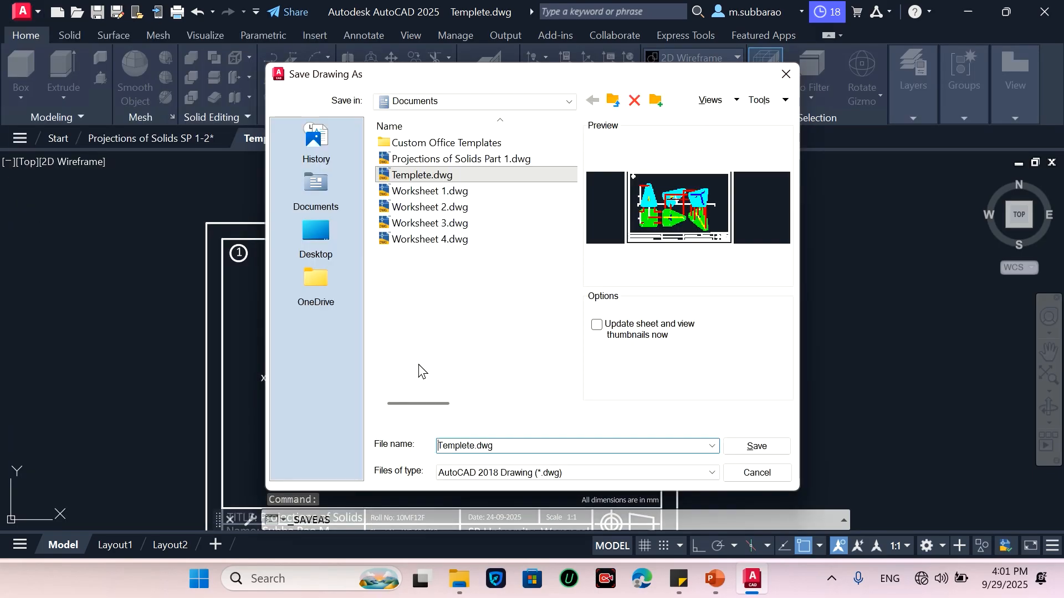
left_click(460, 159)
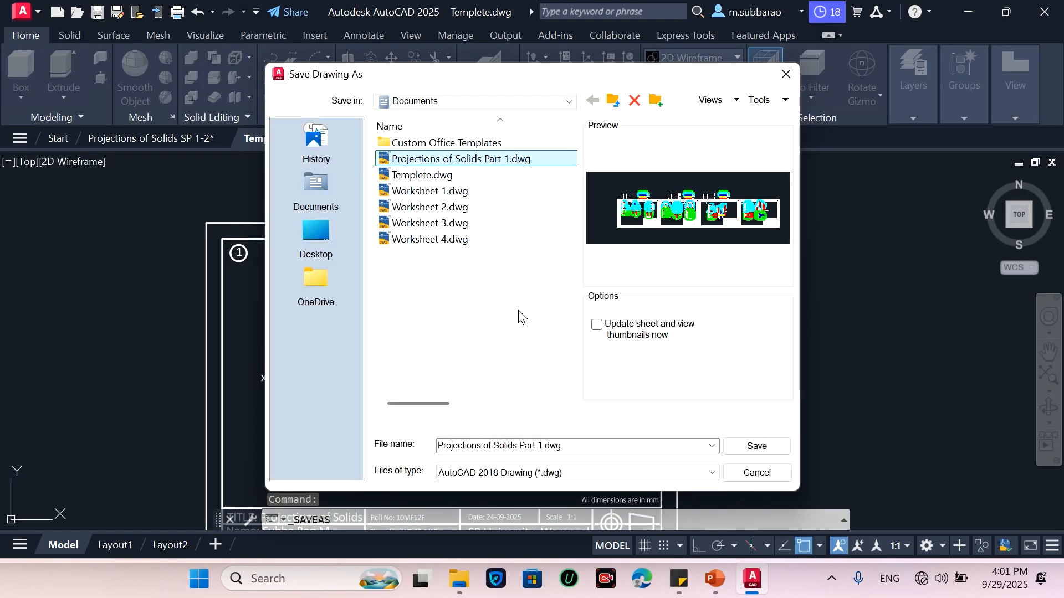
left_click(540, 446)
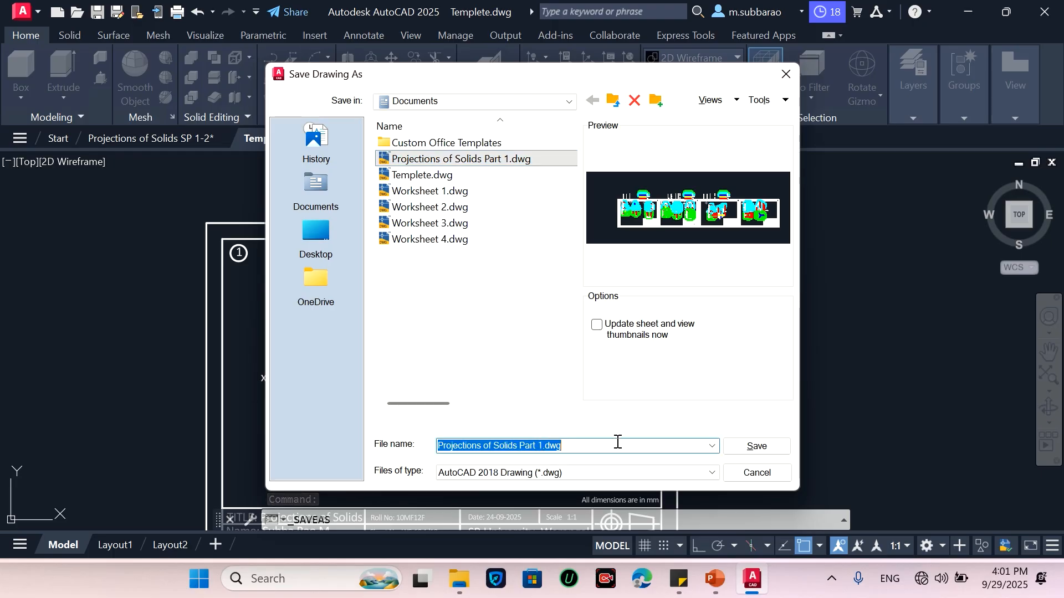
left_click(541, 445)
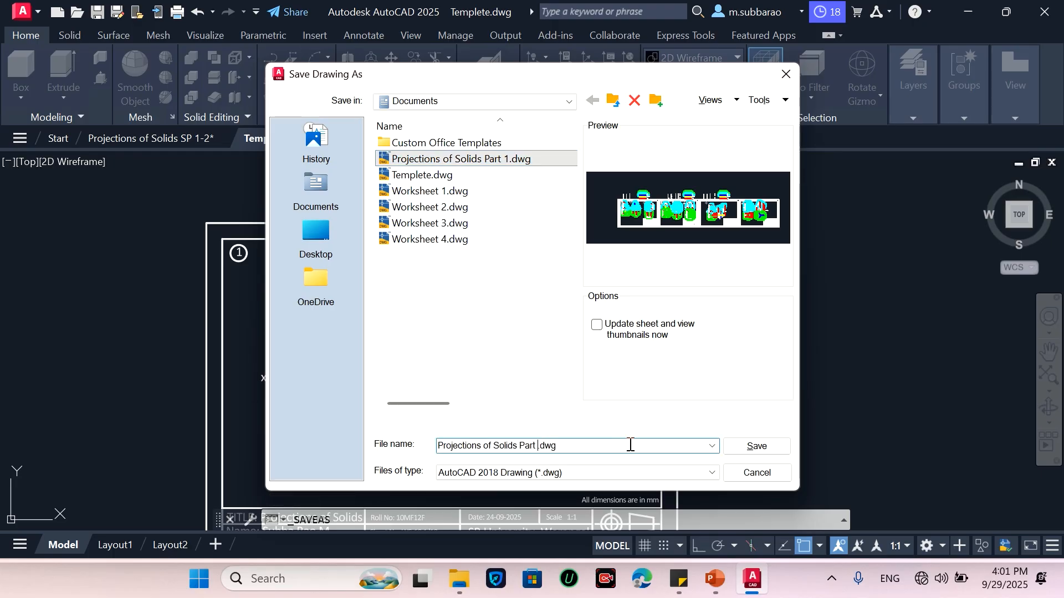
type("2")
left_click(773, 445)
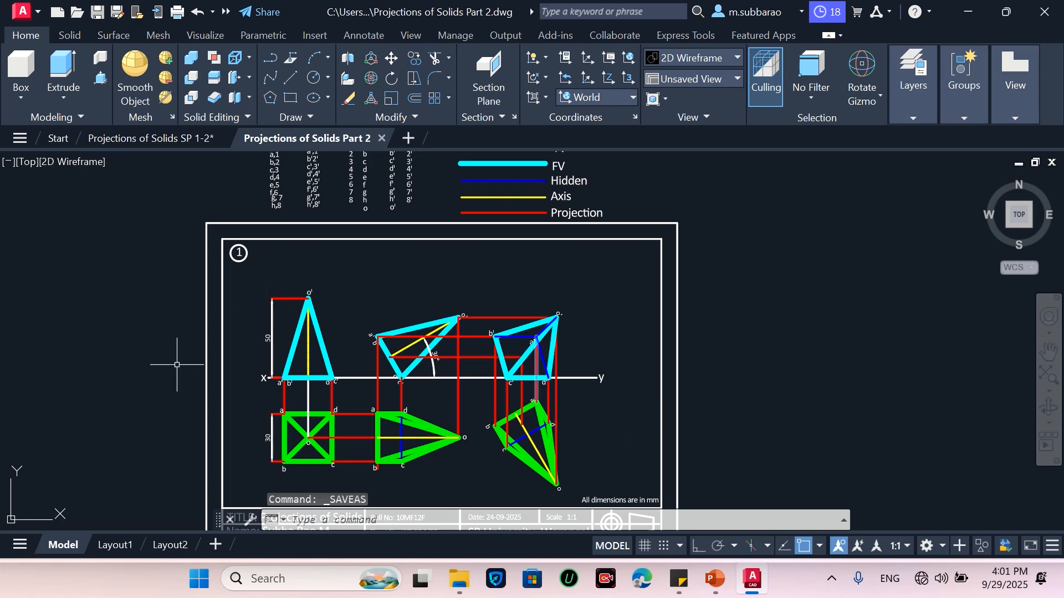
Copy the entire drawing sheet with title block to a new position beside the original
scroll(172, 276, "down", 2)
scroll(303, 360, "up", 2)
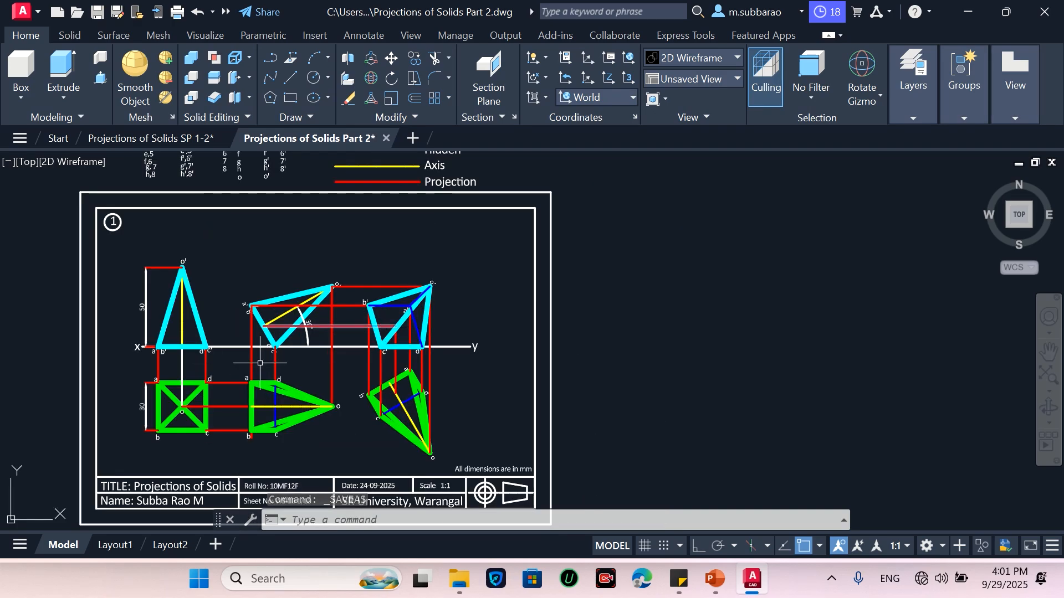
scroll(299, 363, "down", 2)
type("co")
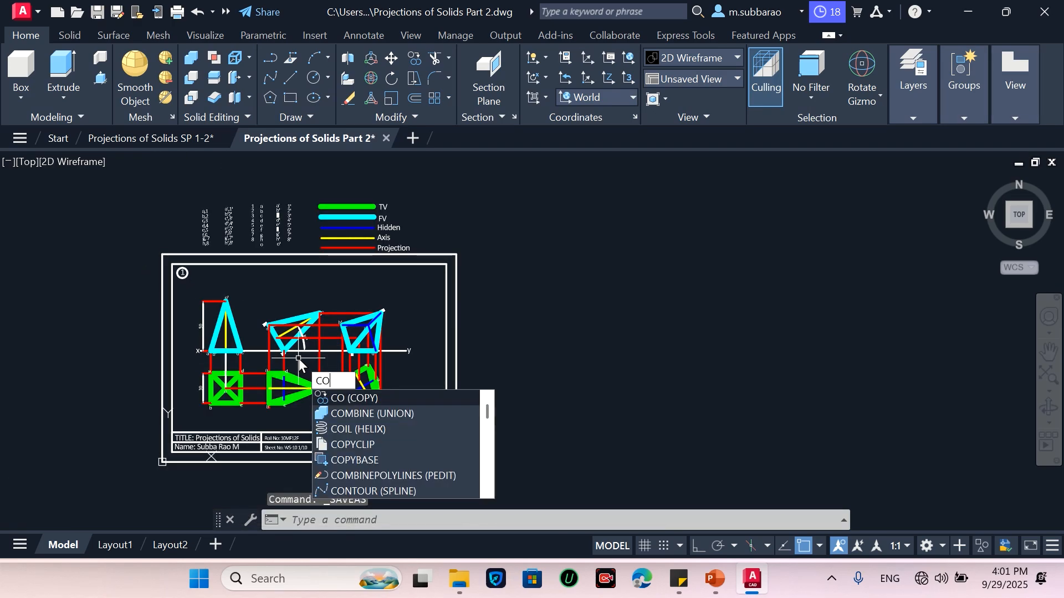
key("Return")
left_click(135, 483)
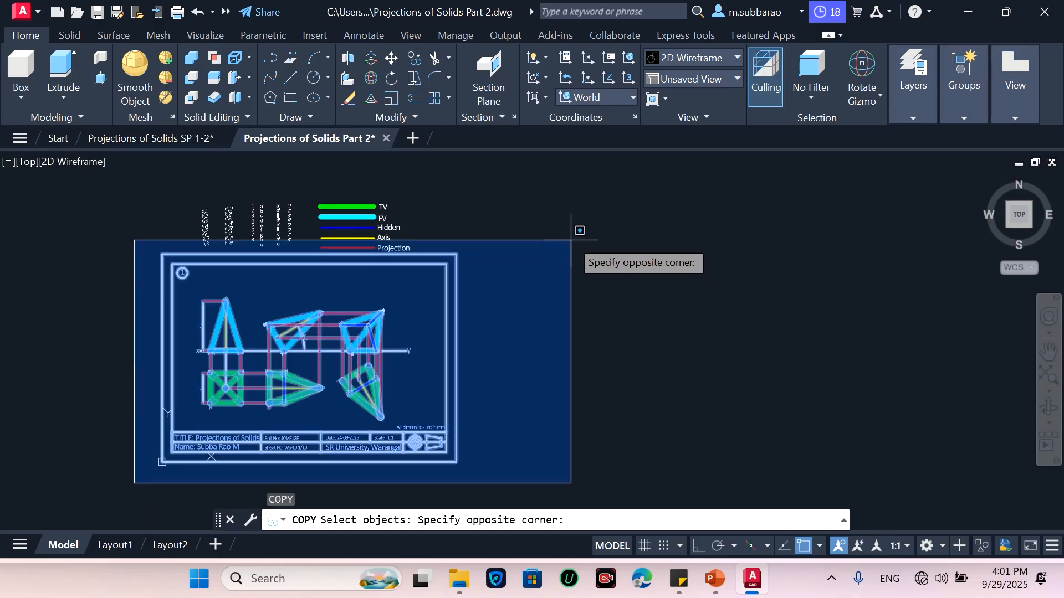
left_click(563, 175)
key("Return")
left_click(162, 255)
left_click(457, 255)
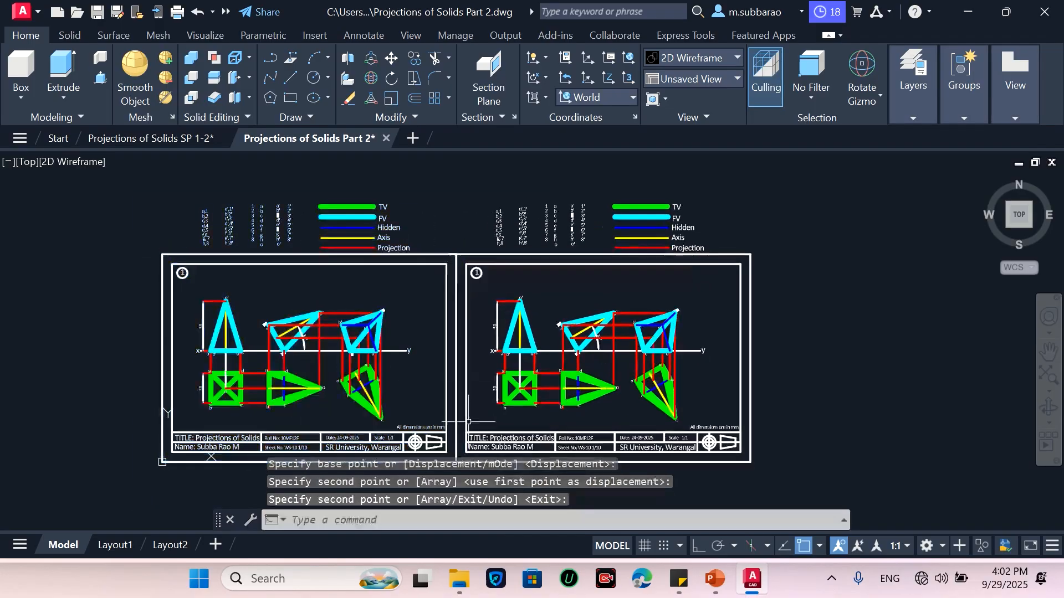
Erase the tilted-pyramid front and top views with their projectors from the copied sheet
scroll(609, 410, "up", 2)
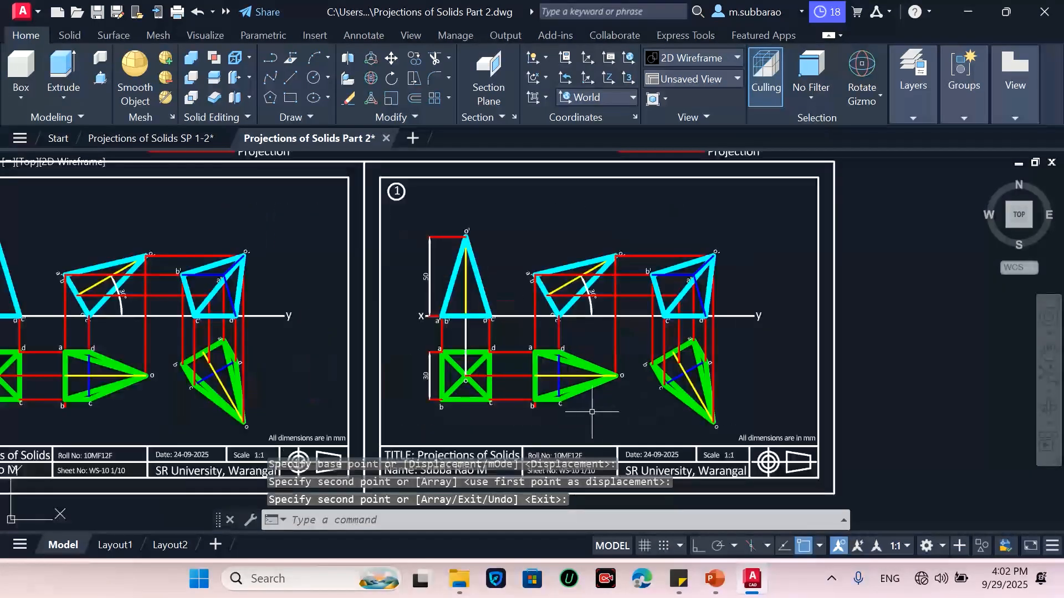
left_click(524, 425)
left_click(732, 232)
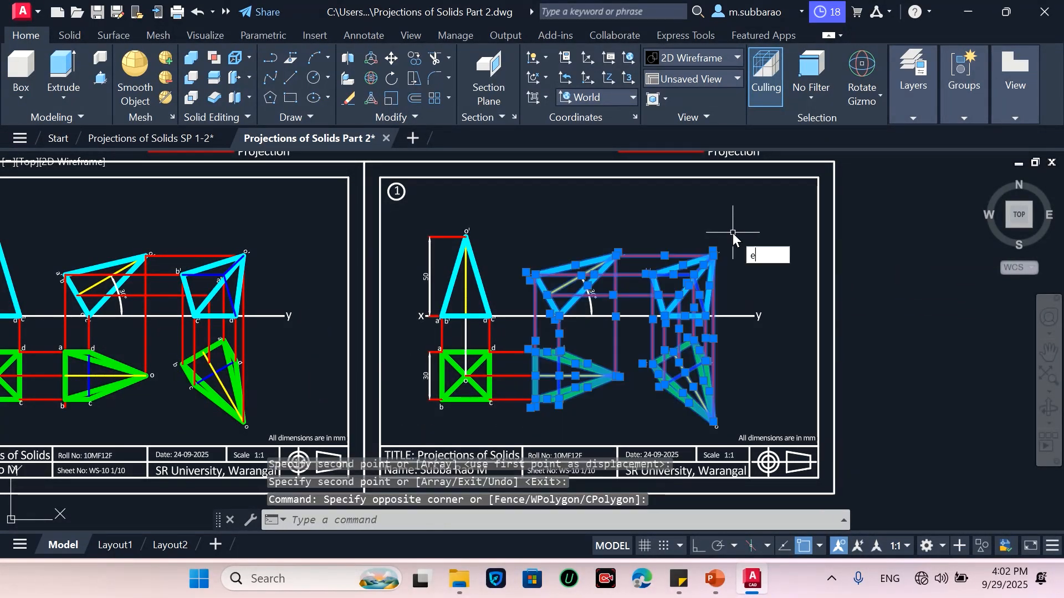
type("e")
key("Return")
Erase the remaining square top view, its projectors and angle mark from the copied sheet
left_click(560, 337)
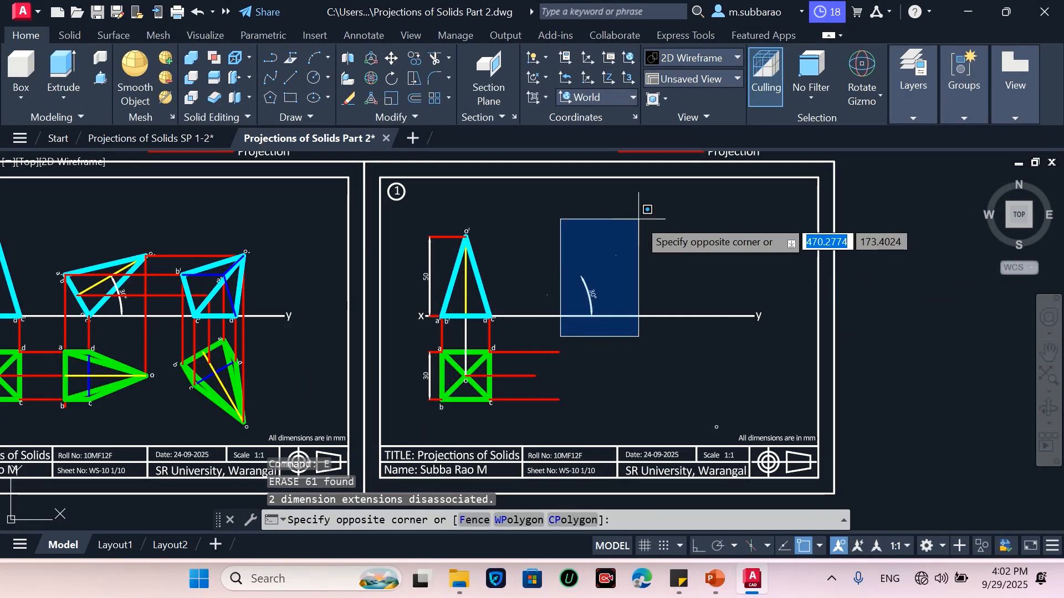
left_click(639, 219)
key("Return")
left_click(619, 275)
left_click(577, 294)
type("e")
key("Return")
scroll(482, 402, "up", 2)
left_click(611, 290)
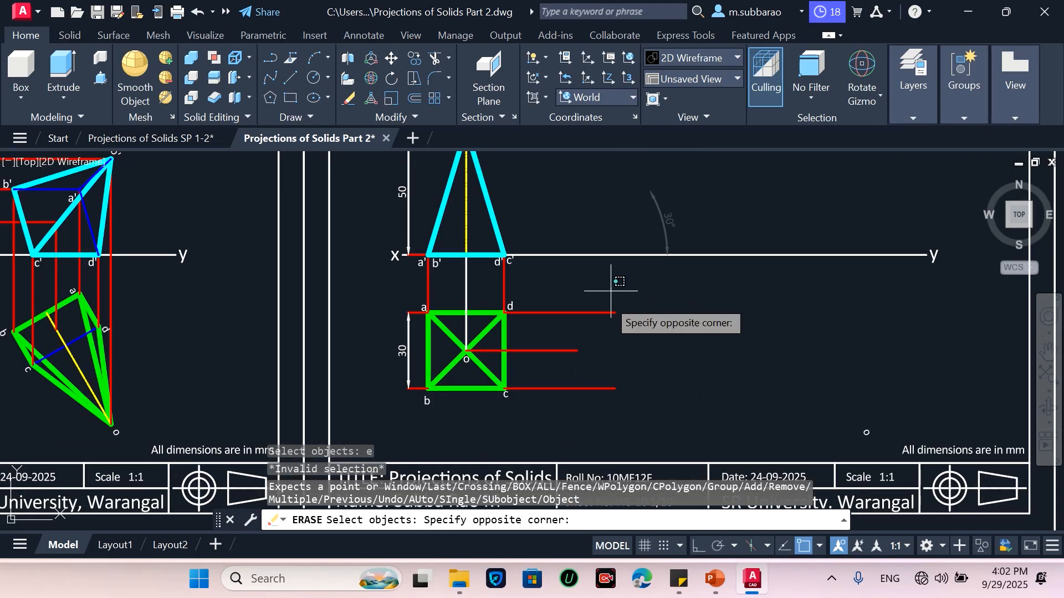
left_click(541, 397)
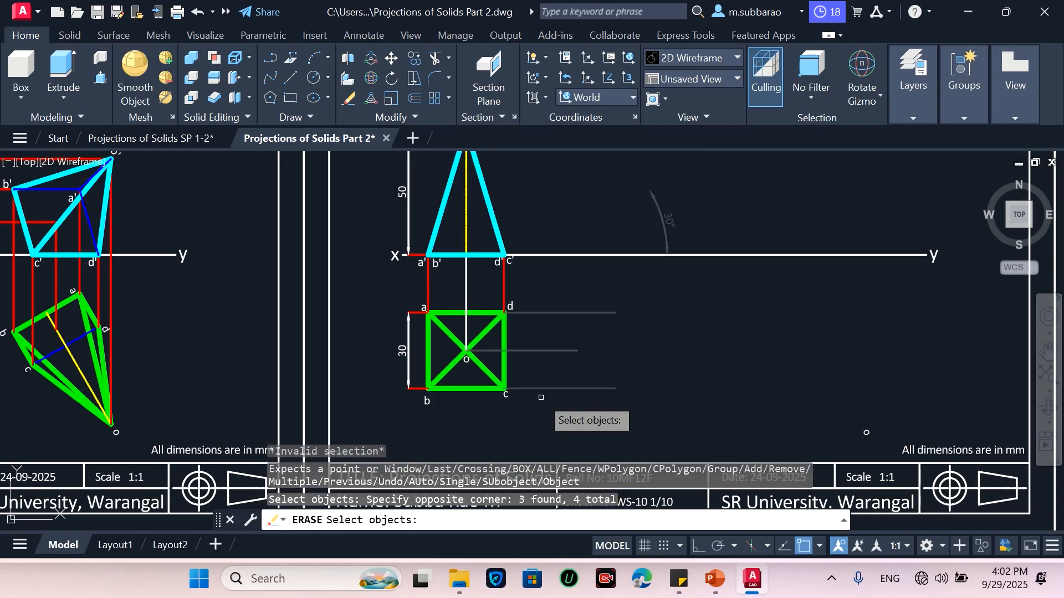
left_click(365, 417)
left_click(604, 293)
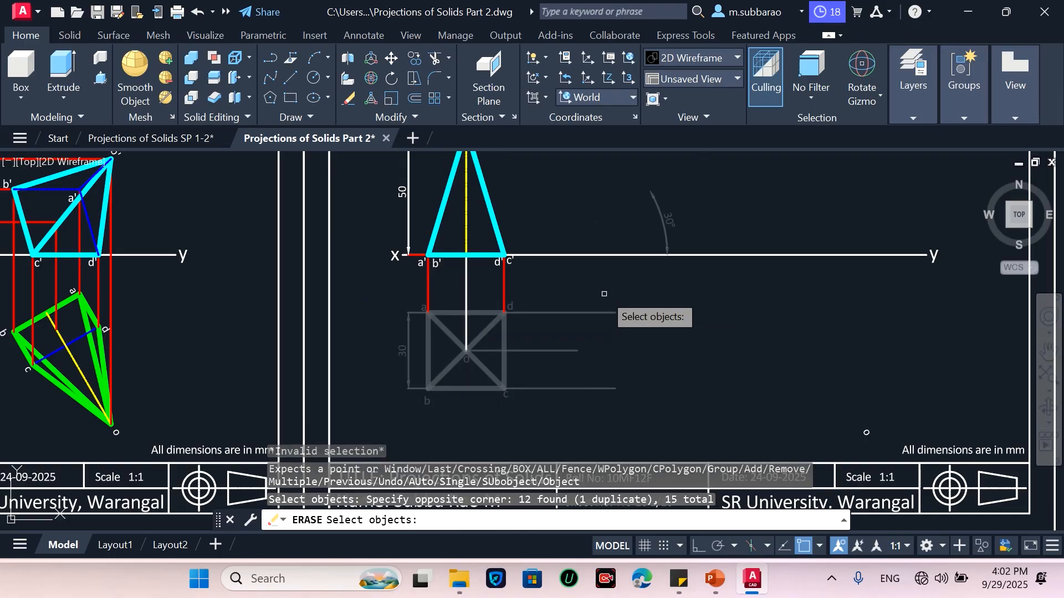
key("Return")
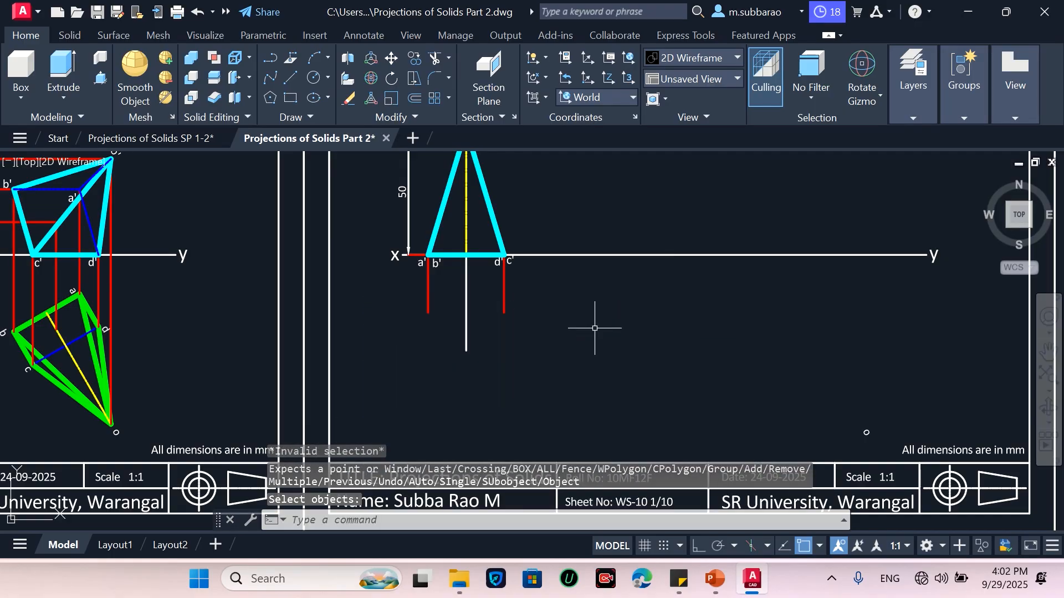
Delete the triangular front view, its projectors and dimension from the copied sheet
scroll(595, 328, "down", 3)
scroll(578, 357, "up", 3)
left_click(543, 195)
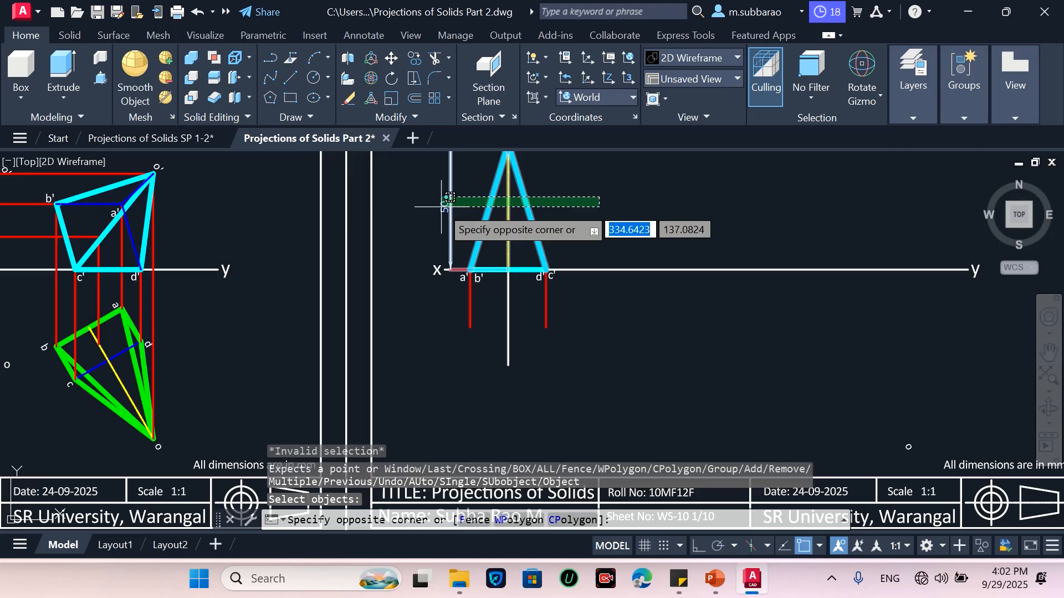
left_click(442, 208)
key("Delete")
left_click(447, 380)
left_click(548, 266)
key("Delete")
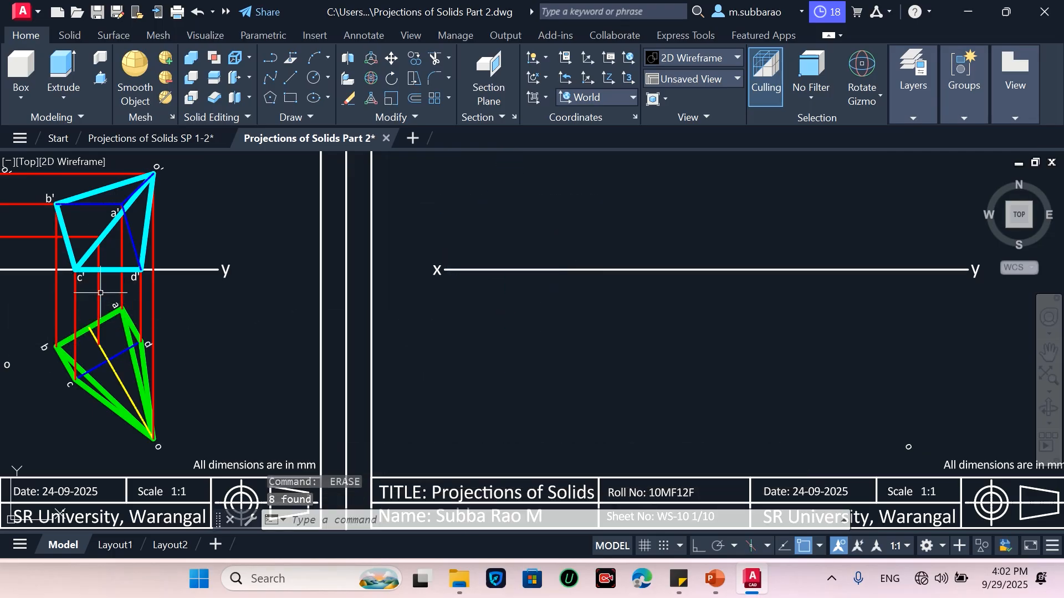
Delete the leftover stray point labels o' and o from the copied sheet
scroll(380, 313, "down", 2)
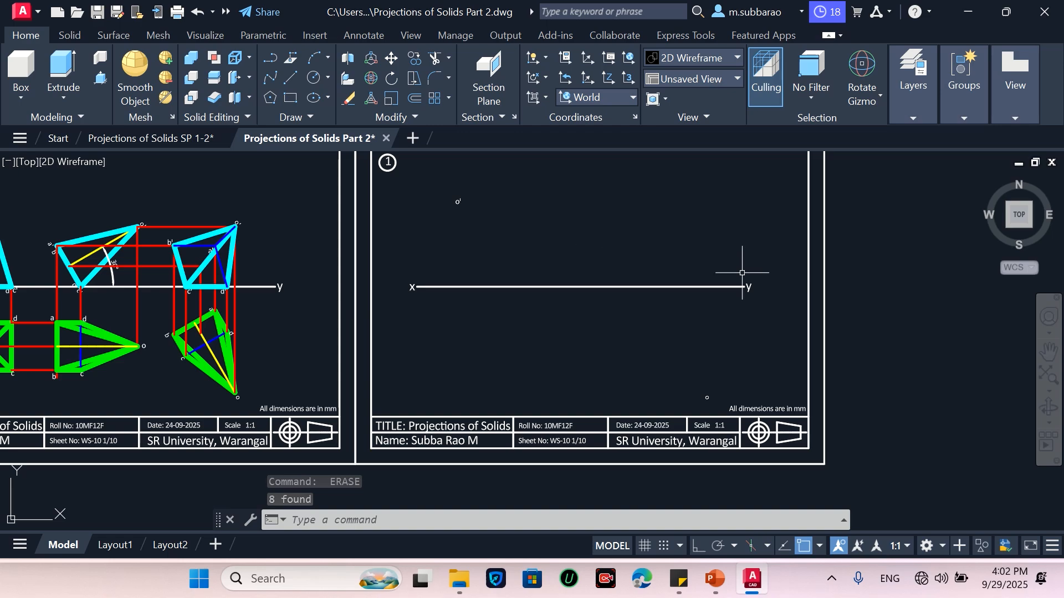
left_click(447, 231)
left_click(512, 158)
key("Delete")
left_click(660, 402)
left_click(730, 367)
key("Delete")
Move the y label further right along the reference line
scroll(728, 262, "up", 2)
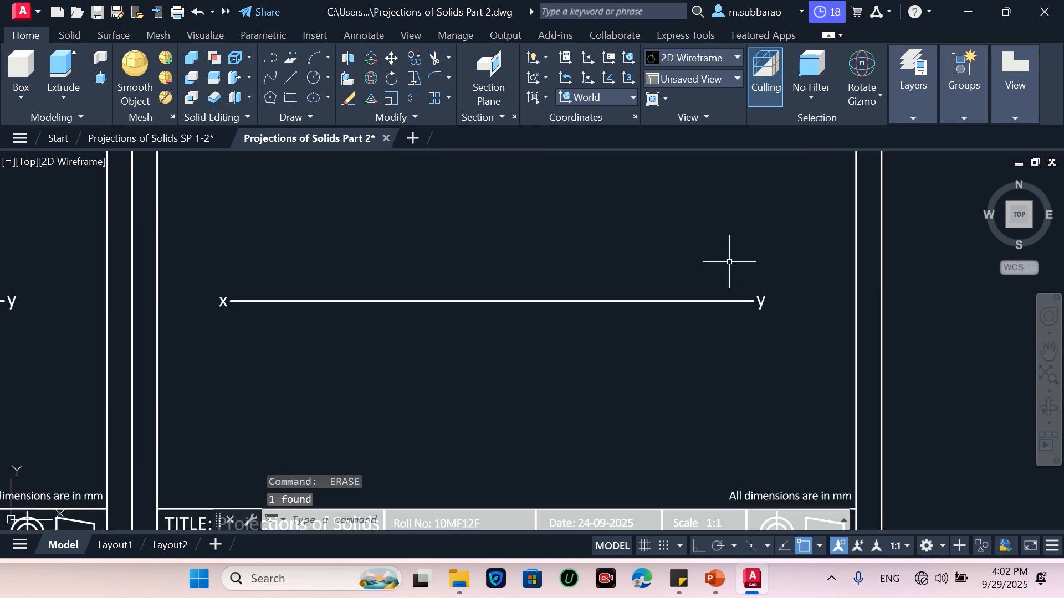
type("m")
key("Return")
left_click(726, 344)
left_click(824, 222)
key("Return")
left_click(622, 376)
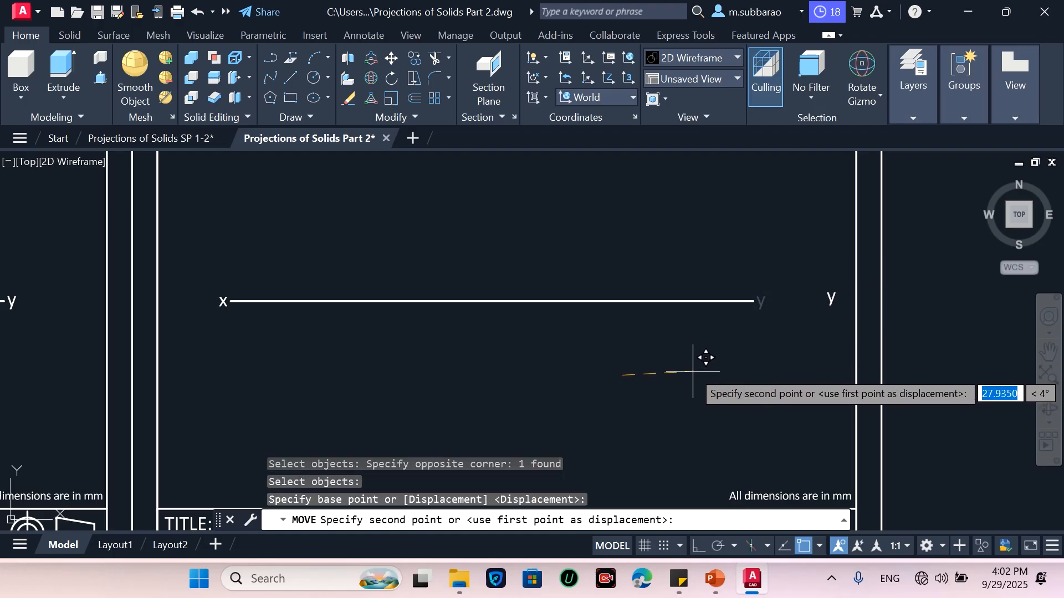
left_click(693, 547)
left_click(703, 366)
Extend the xy reference line up to the relocated y label
type("ex")
key("Return")
left_click(750, 302)
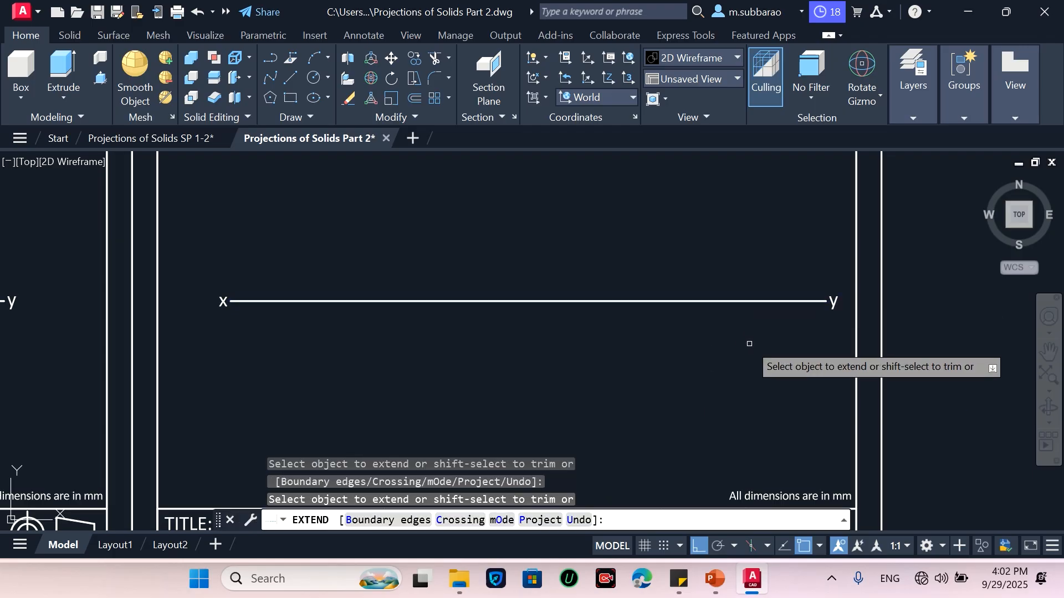
key("Escape")
Move the xy reference line together with its x and y labels slightly to the left
type("m")
key("Return")
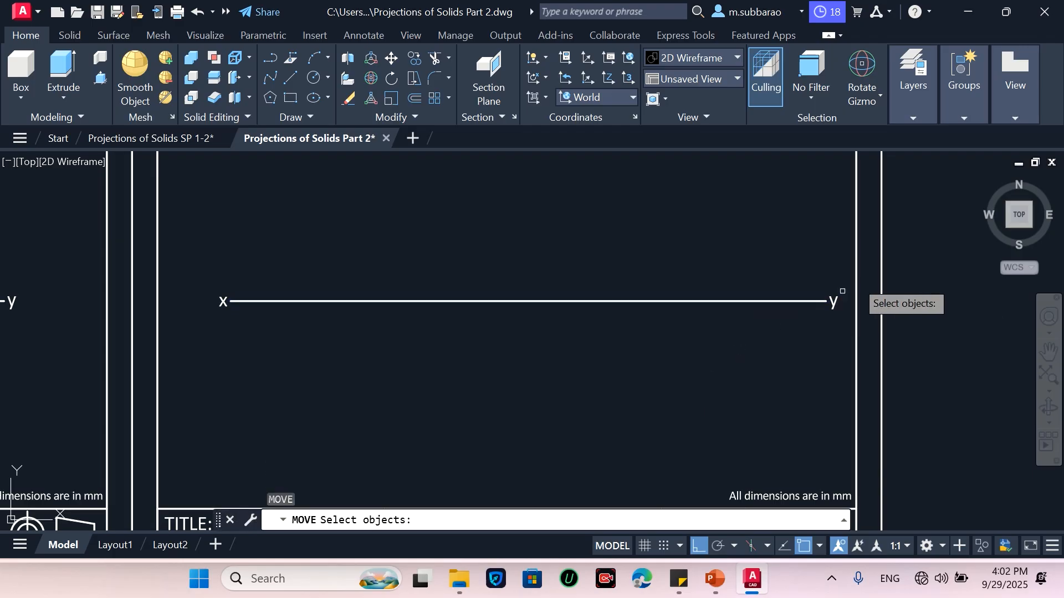
left_click(843, 281)
left_click(187, 352)
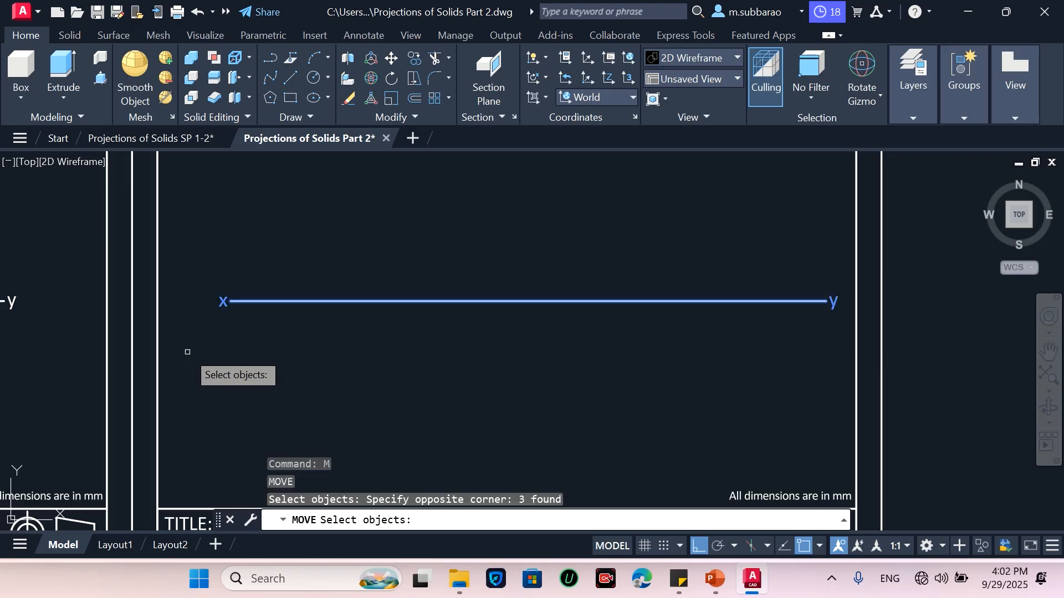
key("Return")
left_click(427, 368)
left_click(398, 368)
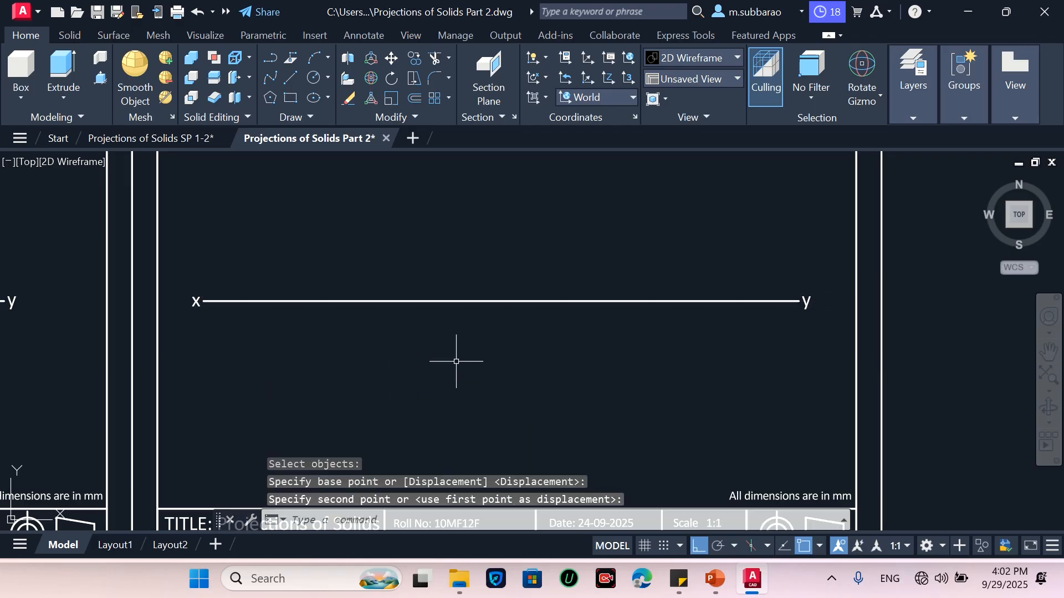
Switch the workspace to Drafting & Annotation
scroll(579, 336, "down", 2)
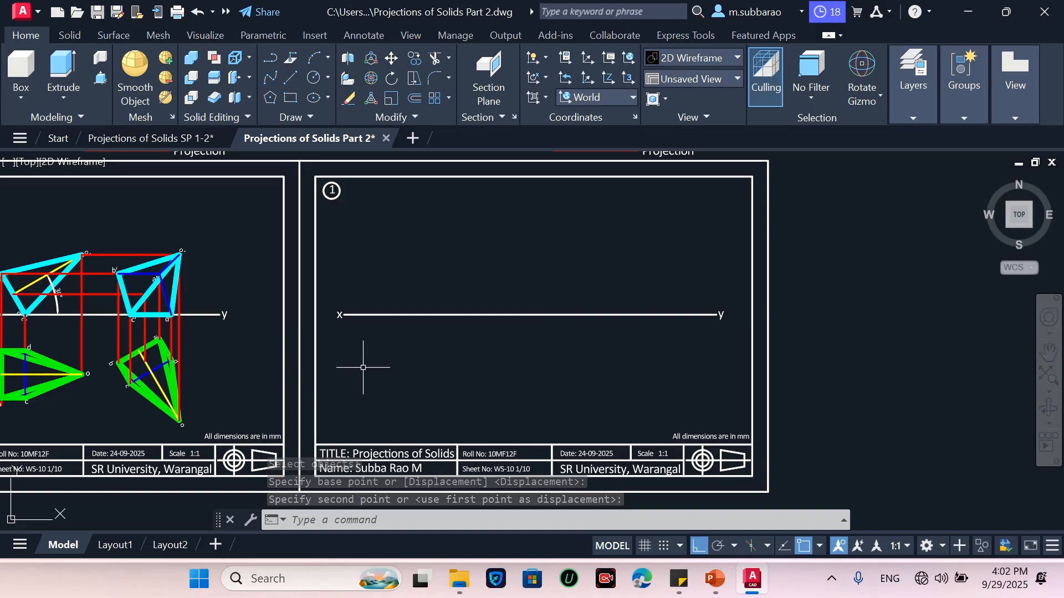
scroll(363, 367, "up", 2)
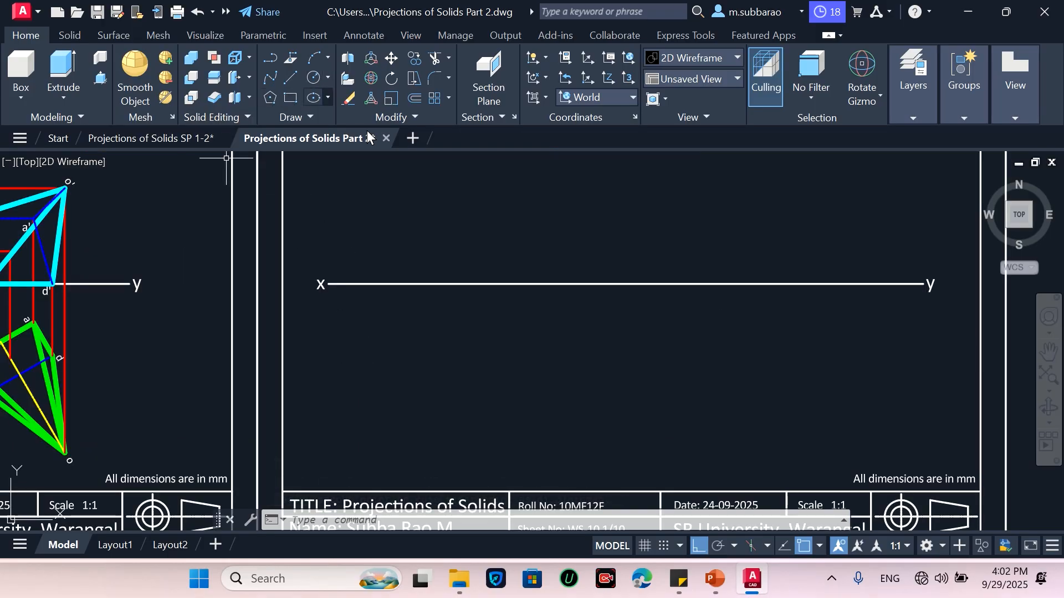
left_click(936, 551)
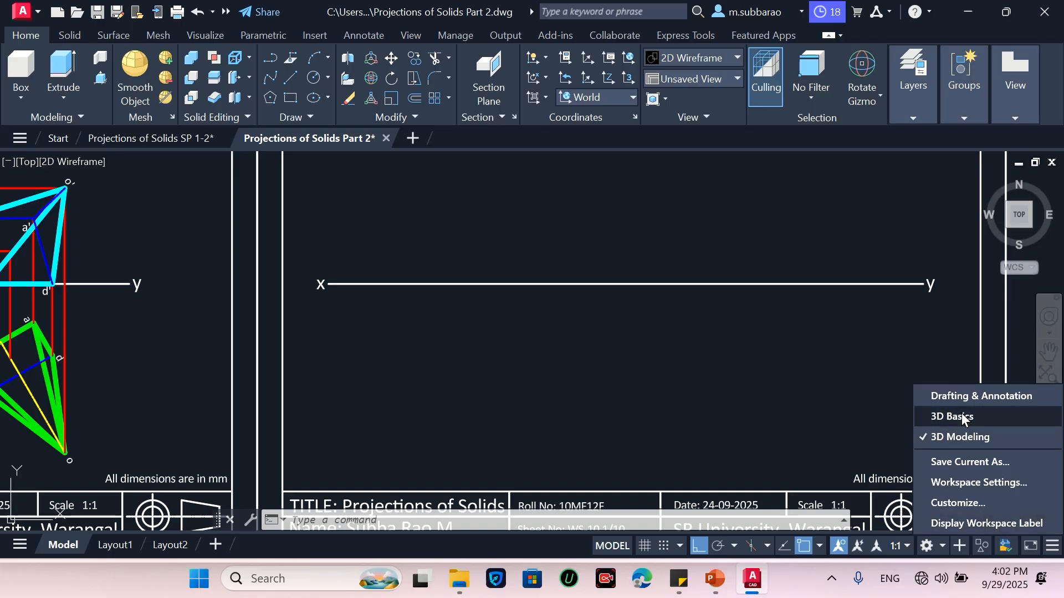
left_click(942, 398)
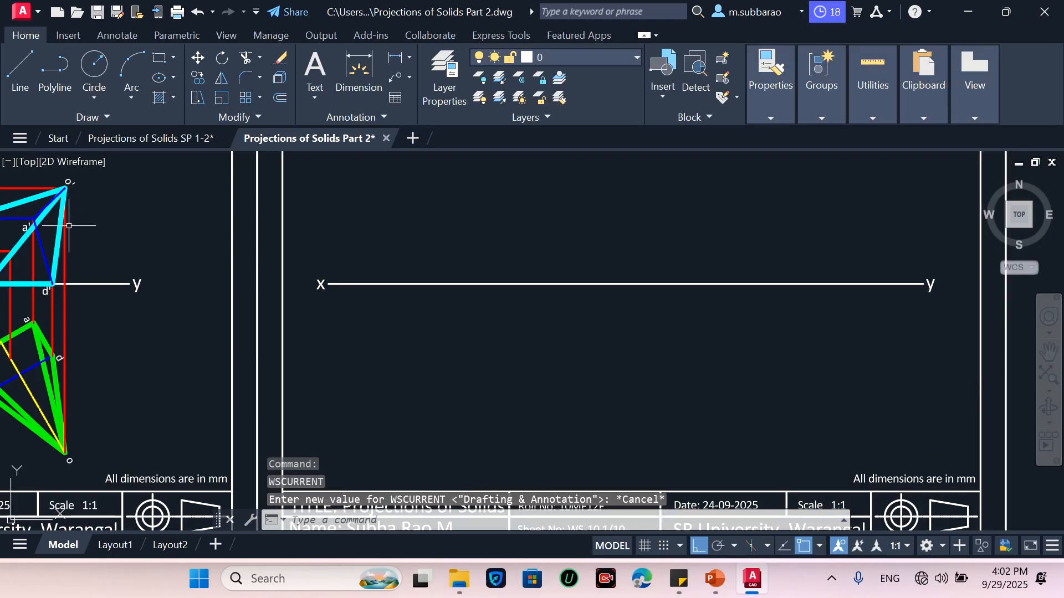
Draw a circle of radius 20 below the xy line
left_click(96, 62)
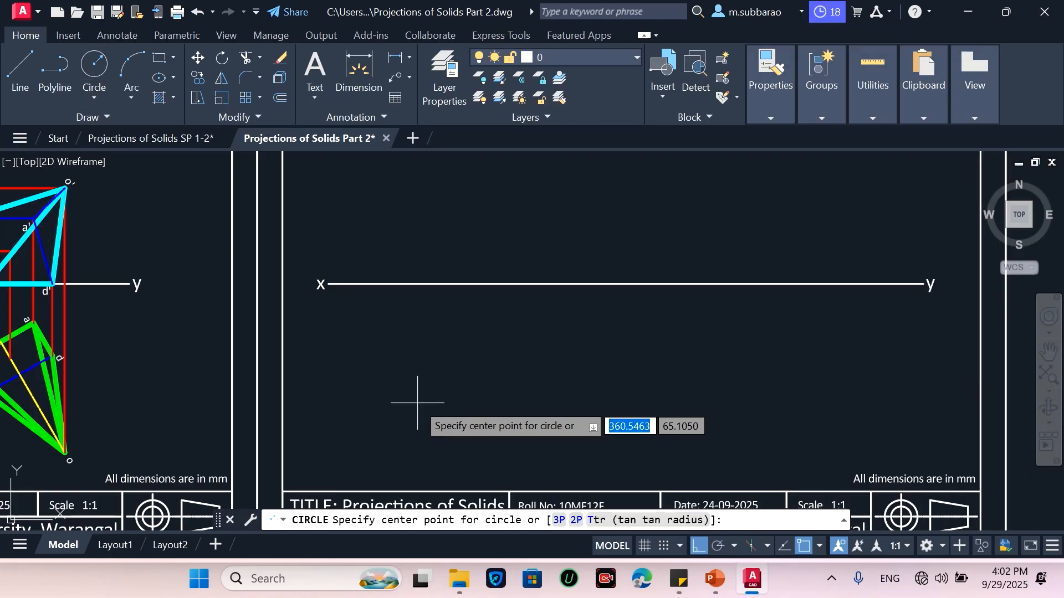
left_click(400, 355)
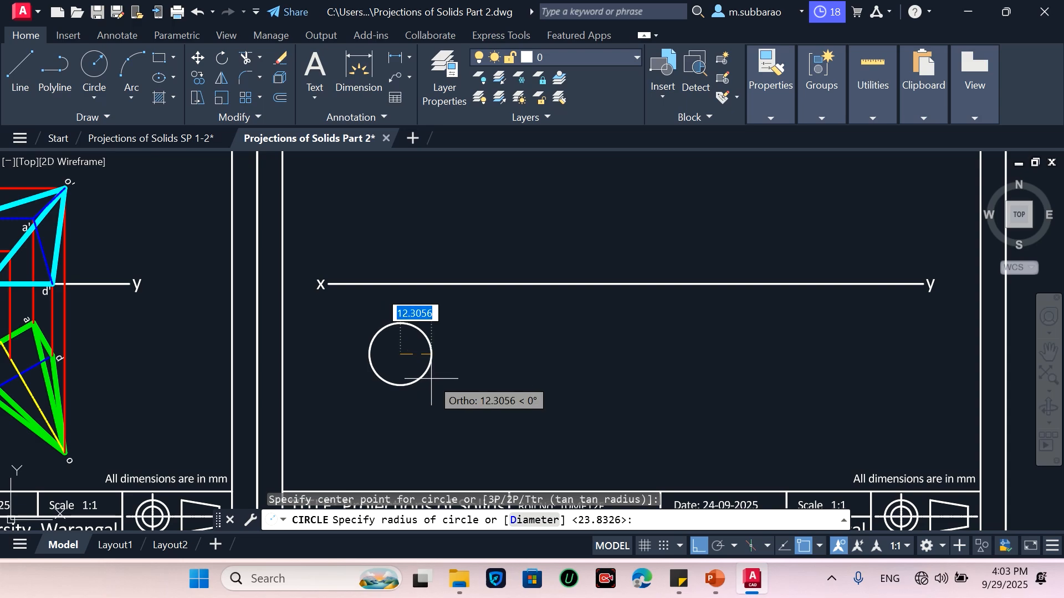
type("20")
key("Return")
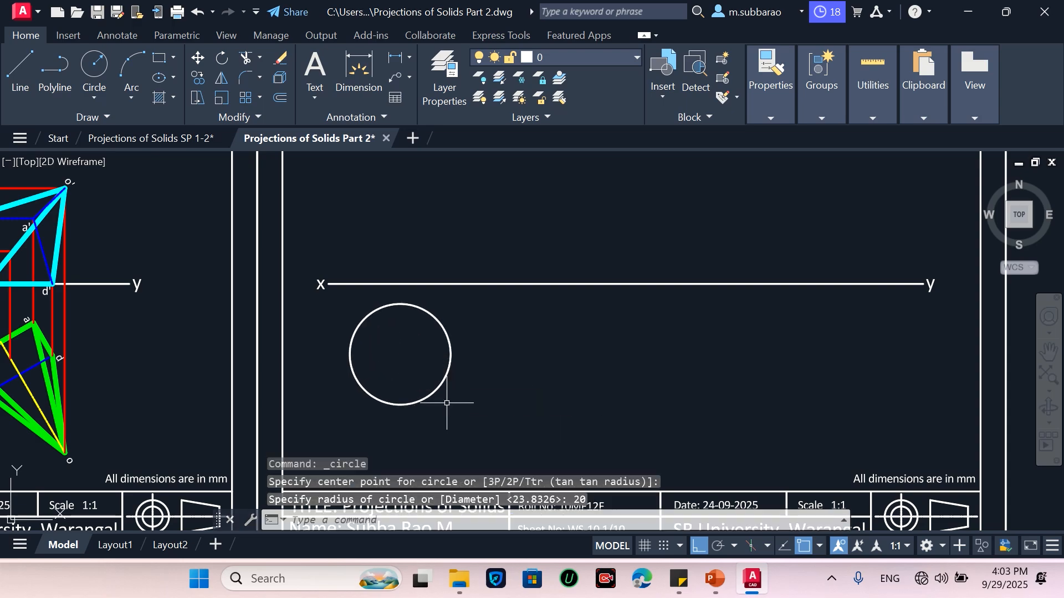
Move the circle further down, away from the xy line
type("m")
key("Return")
left_click(477, 335)
left_click(411, 382)
key("Return")
left_click(551, 346)
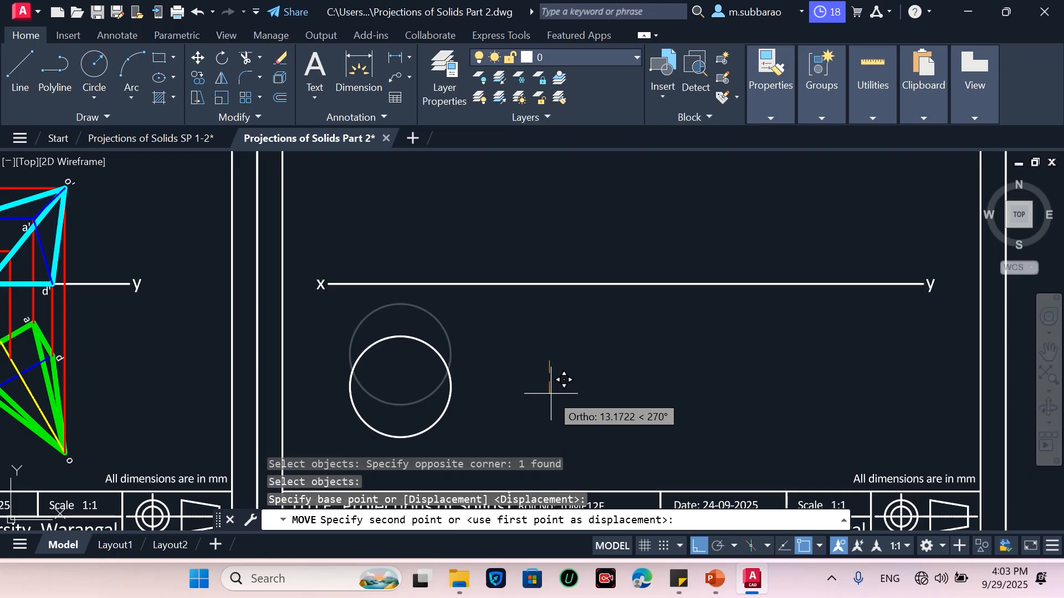
left_click(560, 375)
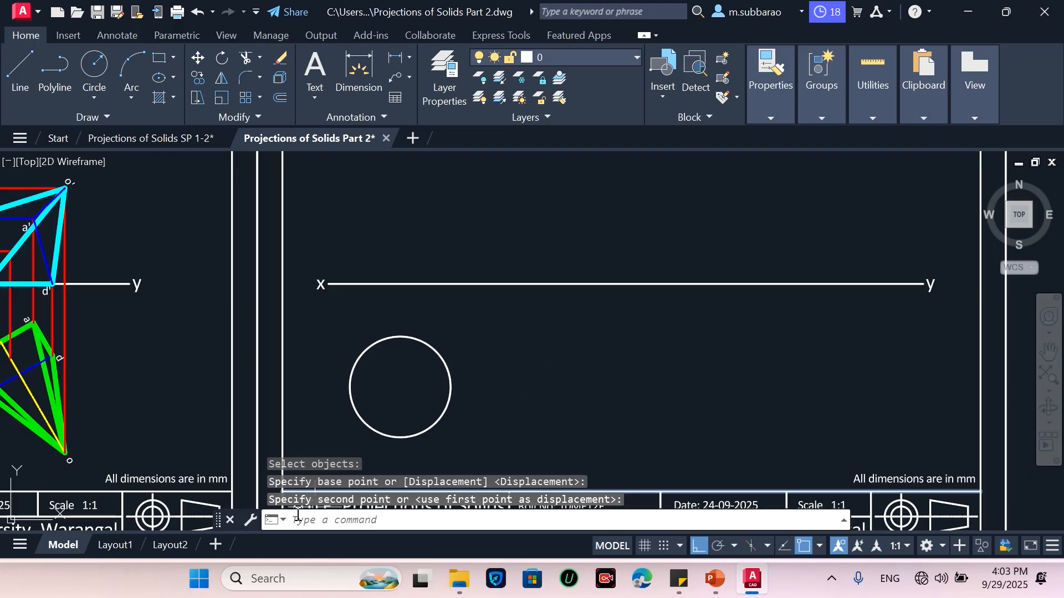
Close the command line window
left_click(227, 521)
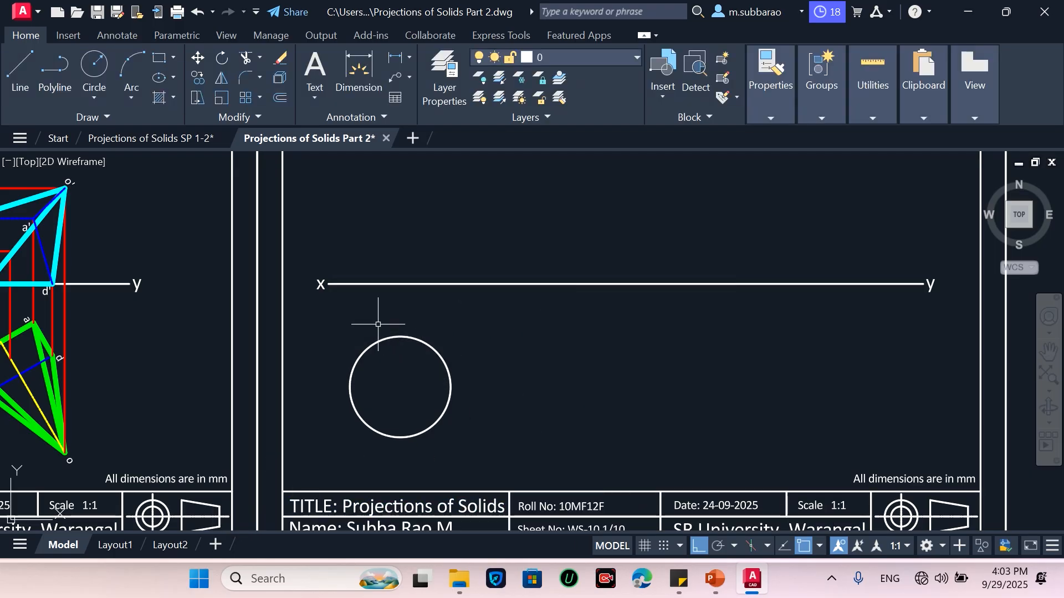
scroll(448, 492, "down", 2)
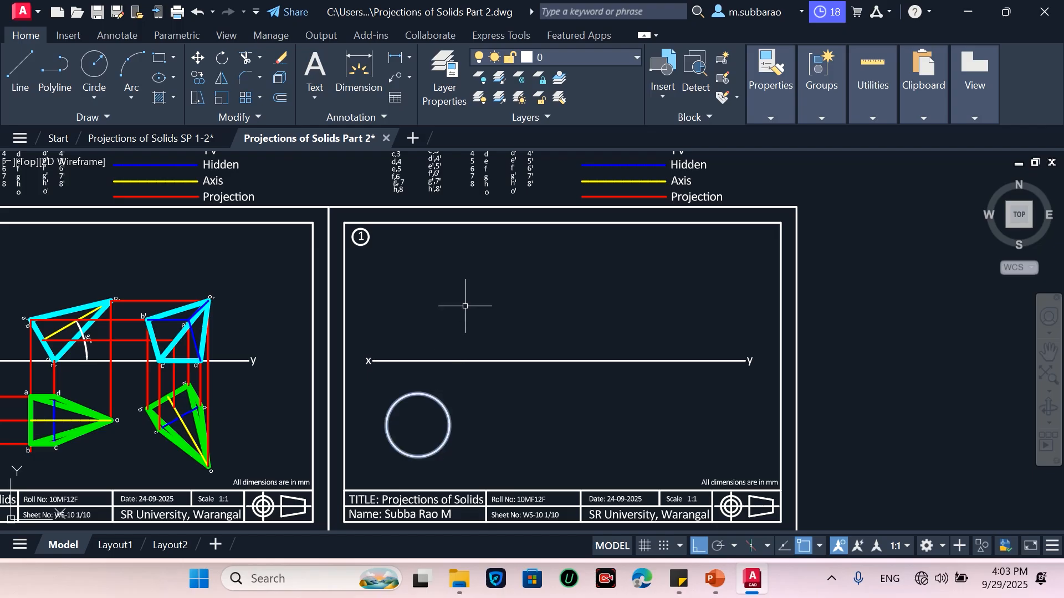
scroll(418, 435, "up", 2)
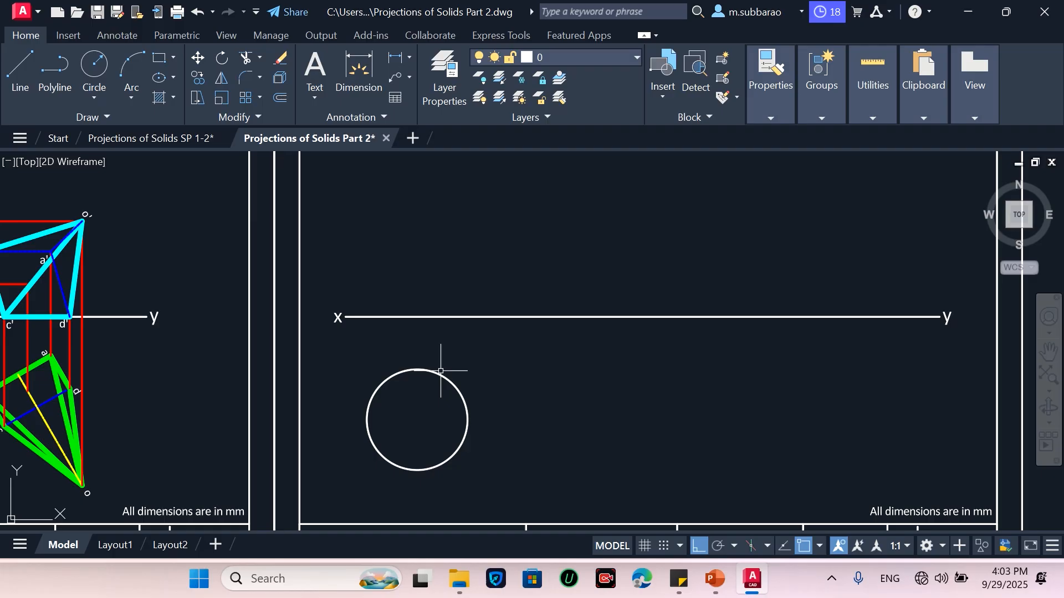
scroll(391, 449, "up", 2)
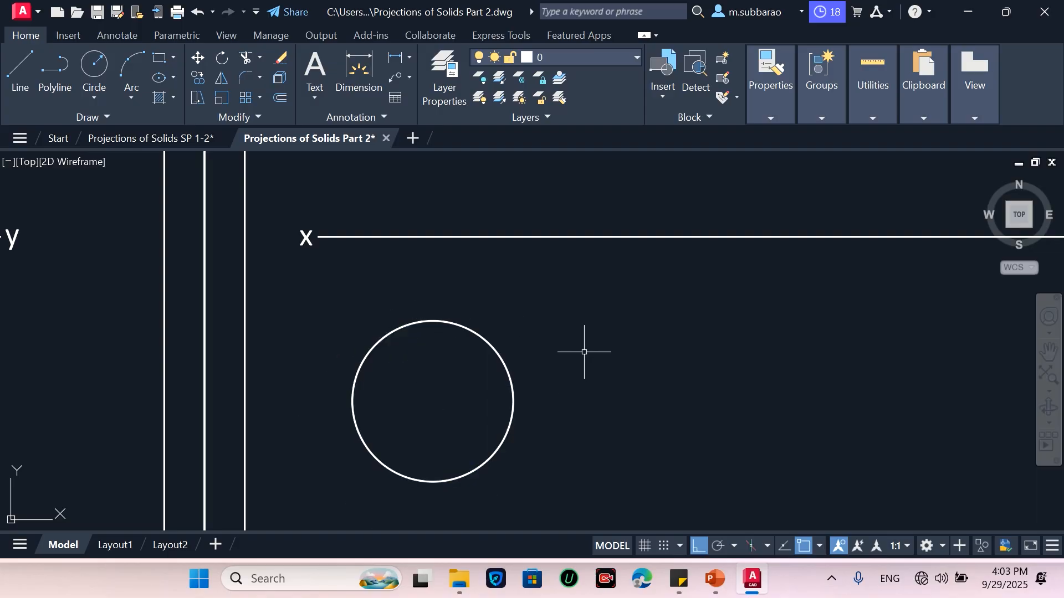
Divide the circle into 8 equal segments with the Divide command
type("divi")
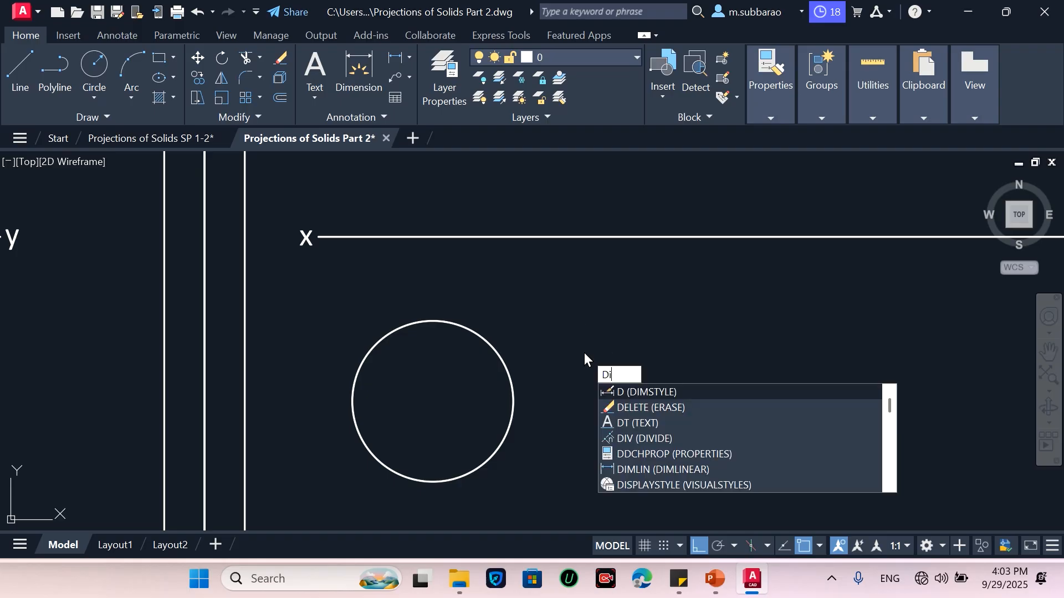
key("Return")
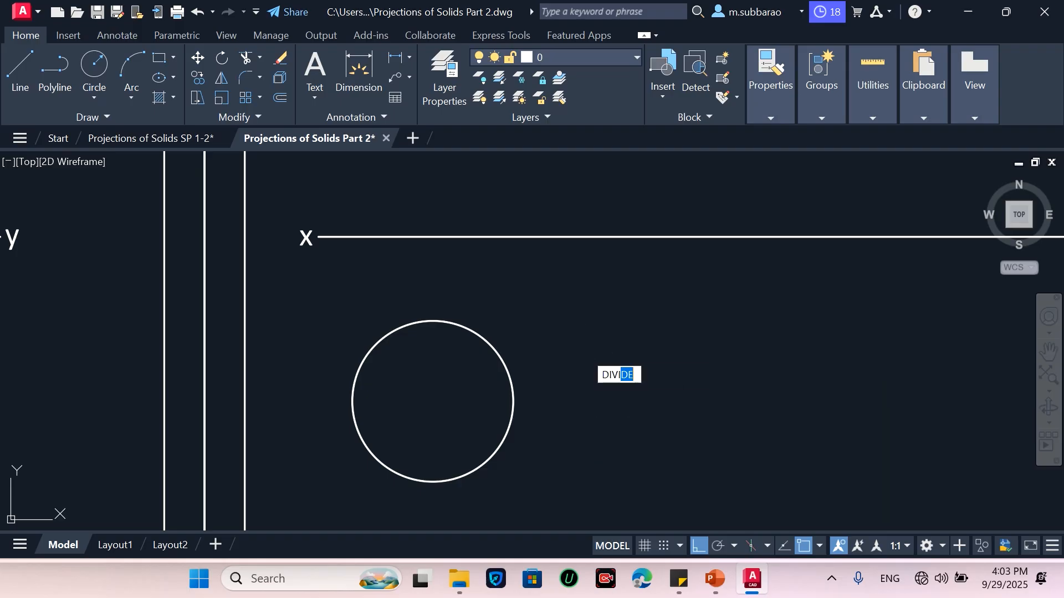
left_click(504, 360)
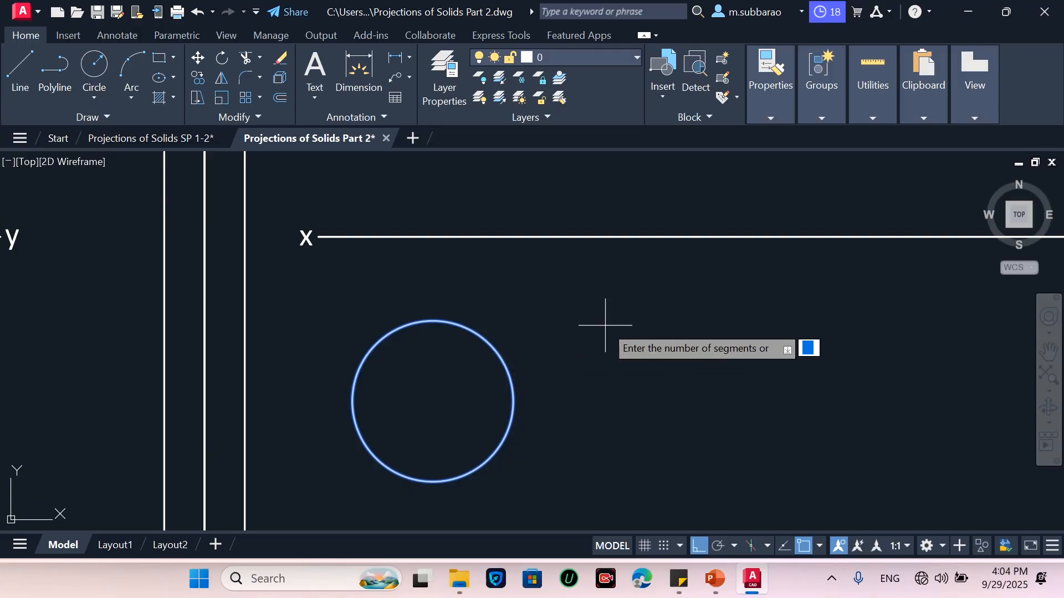
type("8")
key("Return")
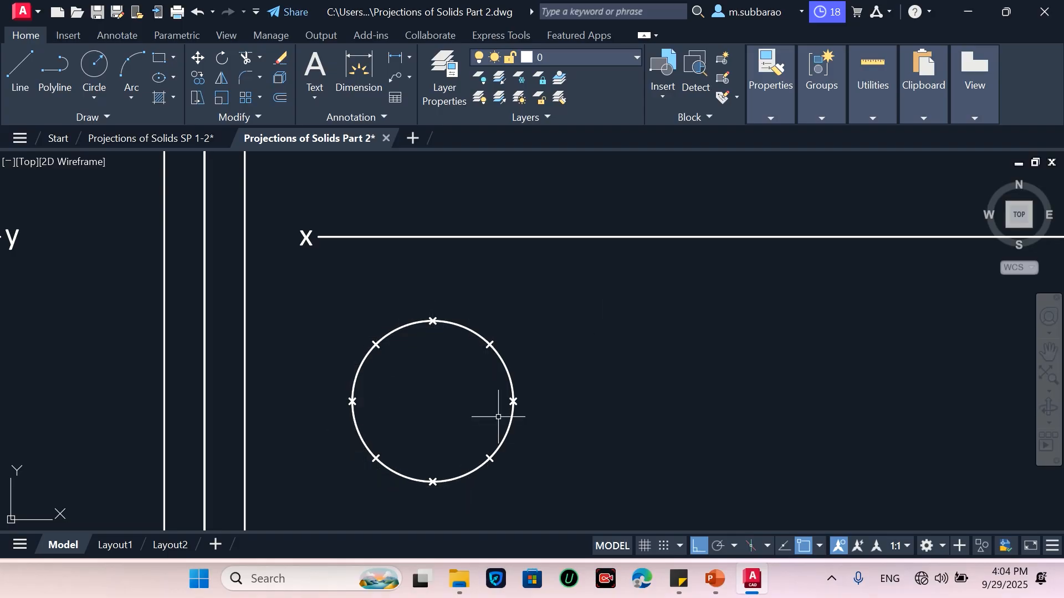
Set the point display mode PDMODE to 1, then set it back to 3
scroll(437, 334, "up", 2)
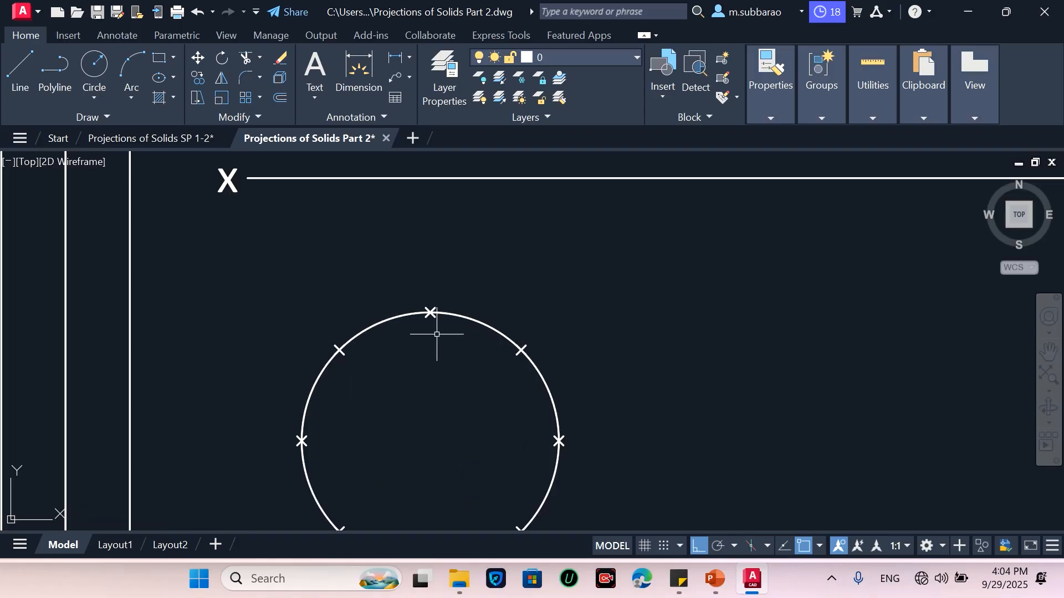
scroll(488, 267, "down", 2)
scroll(456, 368, "up", 2)
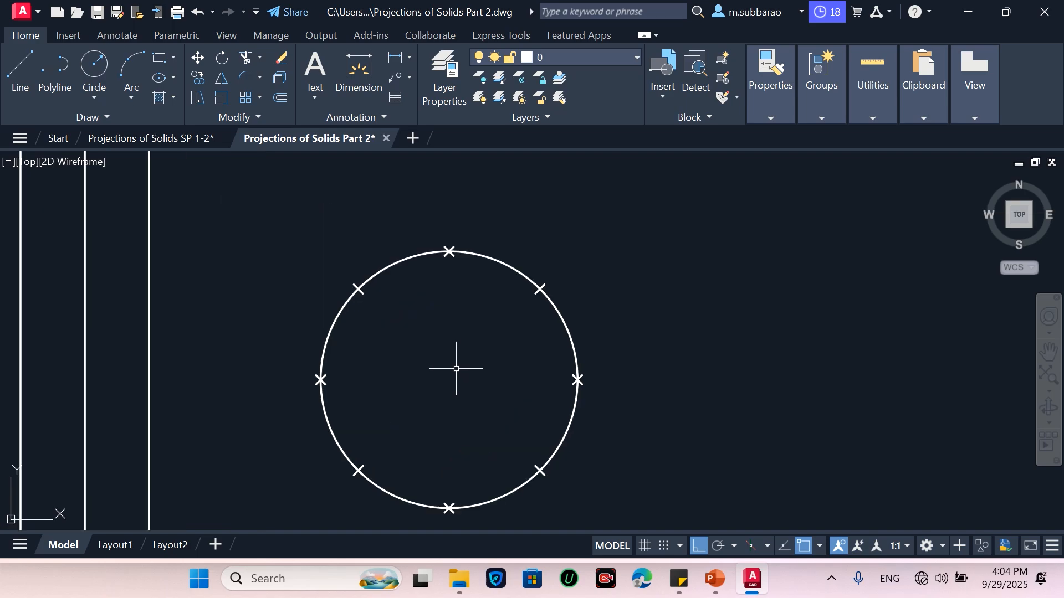
type("p")
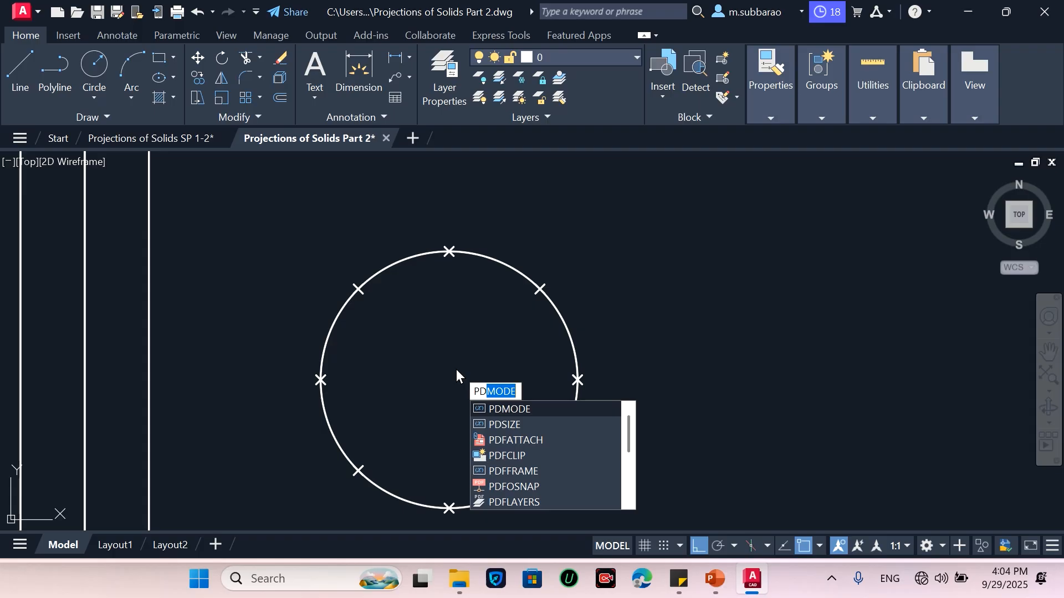
key("Return")
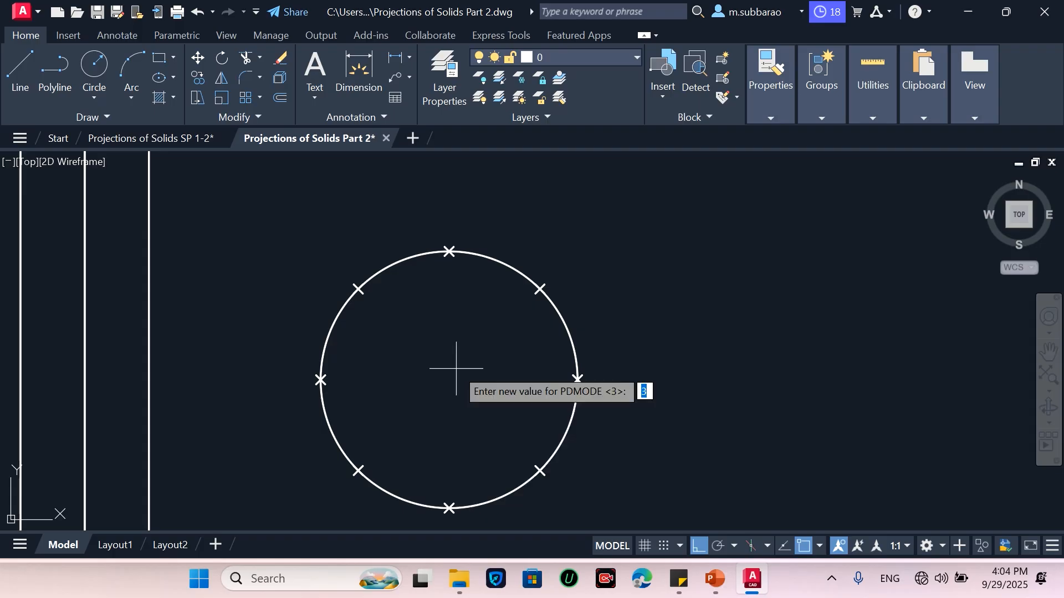
type("1")
key("Return")
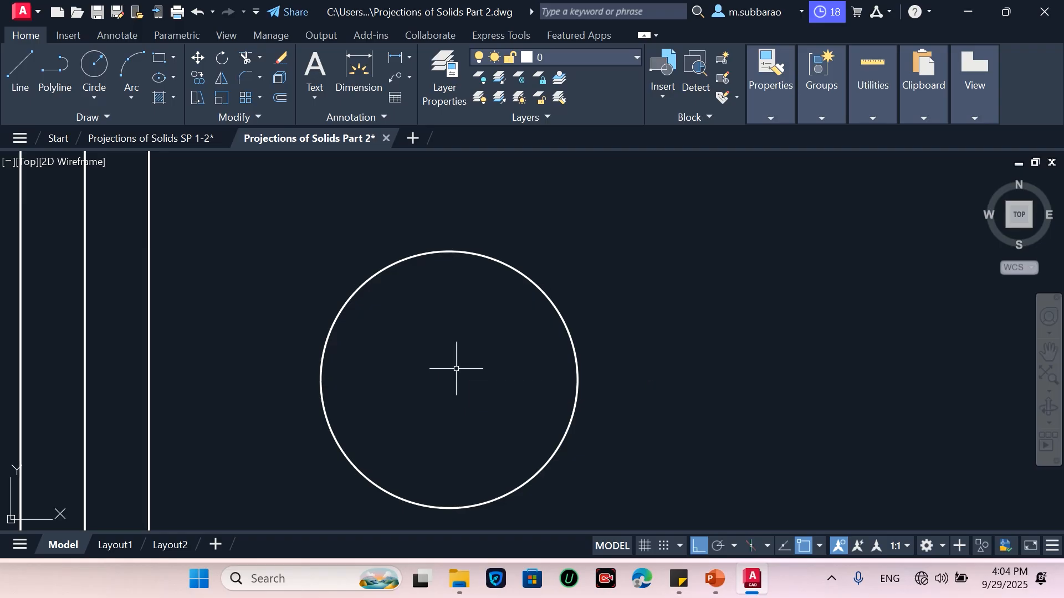
type("pd")
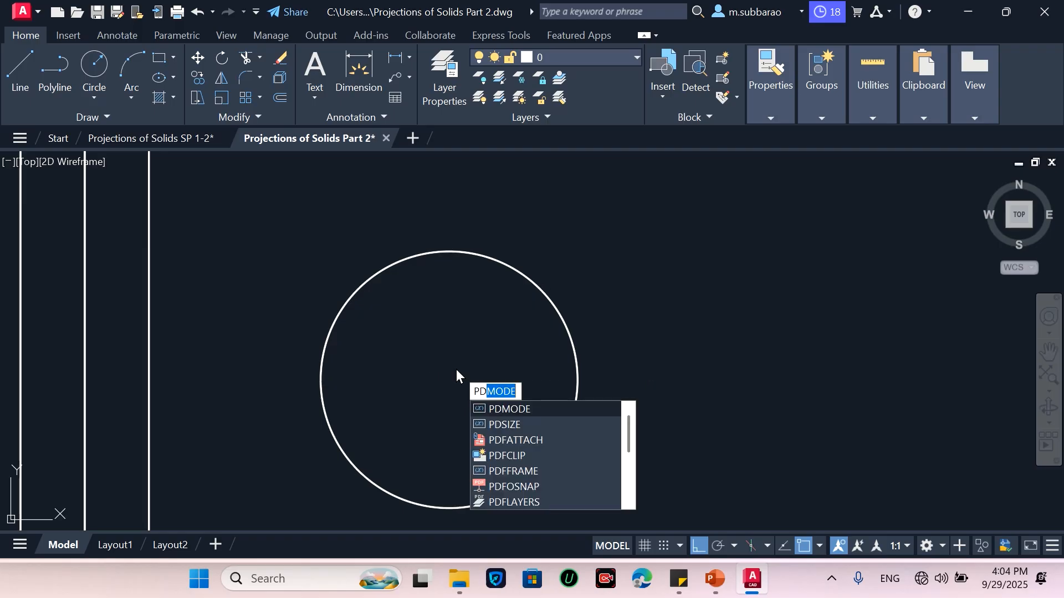
key("Return")
type("3")
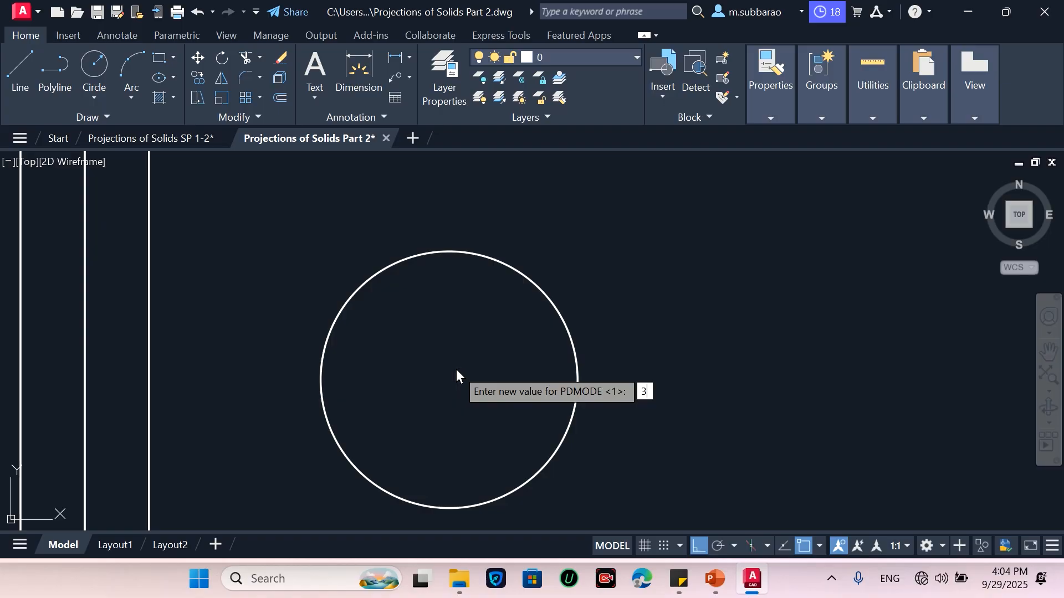
key("Return")
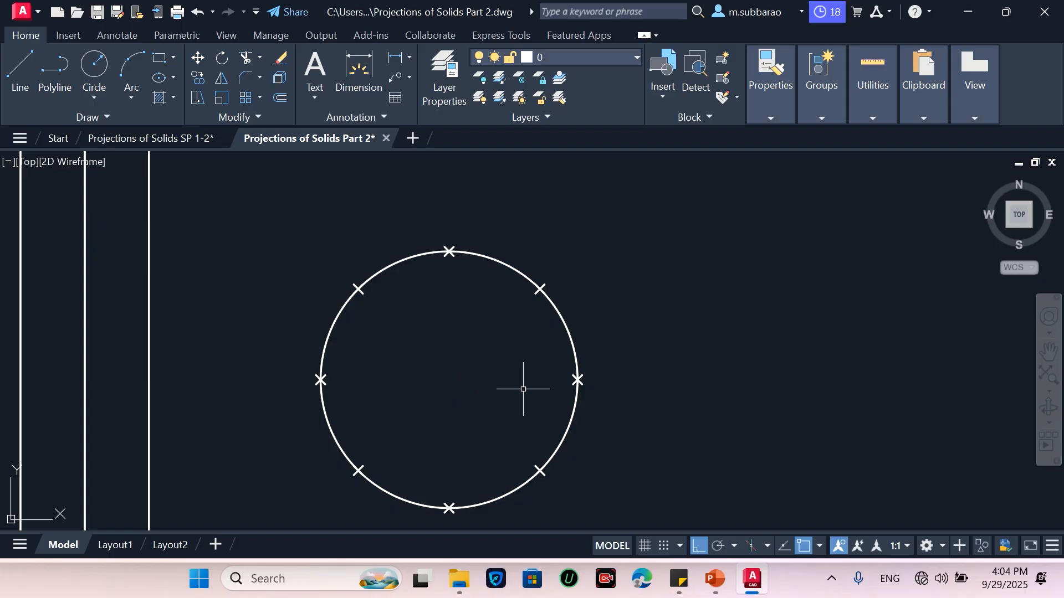
Draw a vertical projector from the circle's leftmost division point up to the xy line
scroll(524, 386, "down", 2)
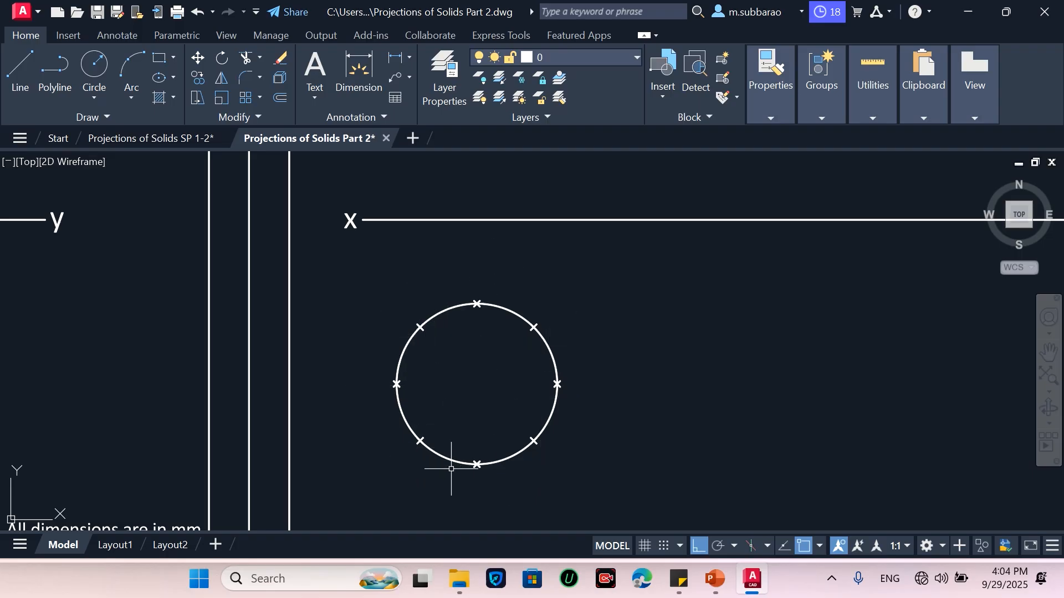
scroll(443, 452, "down", 2)
scroll(446, 383, "up", 2)
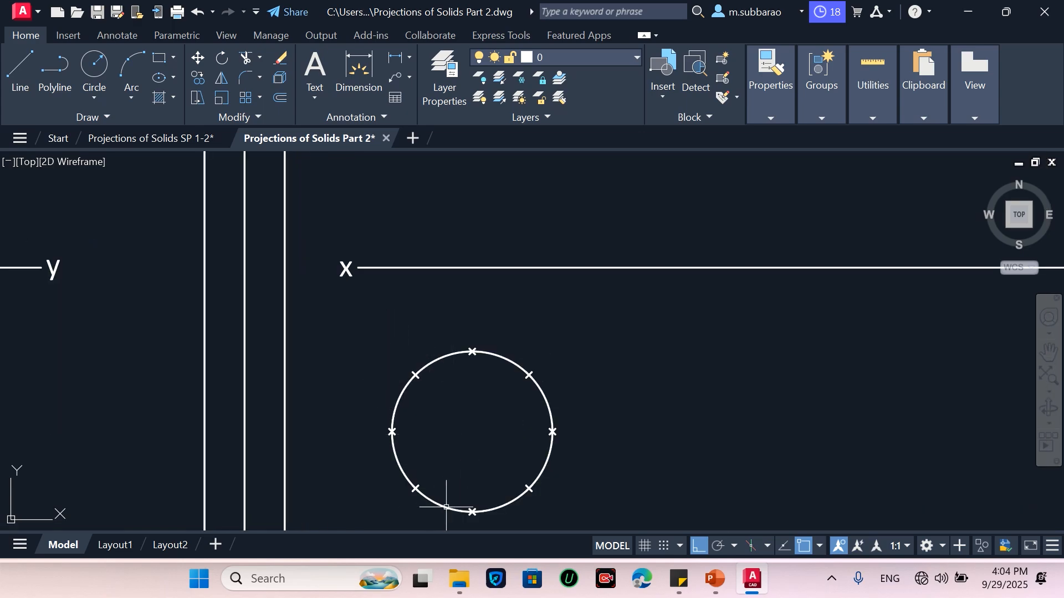
scroll(467, 444, "down", 2)
scroll(468, 444, "up", 3)
scroll(476, 388, "down", 2)
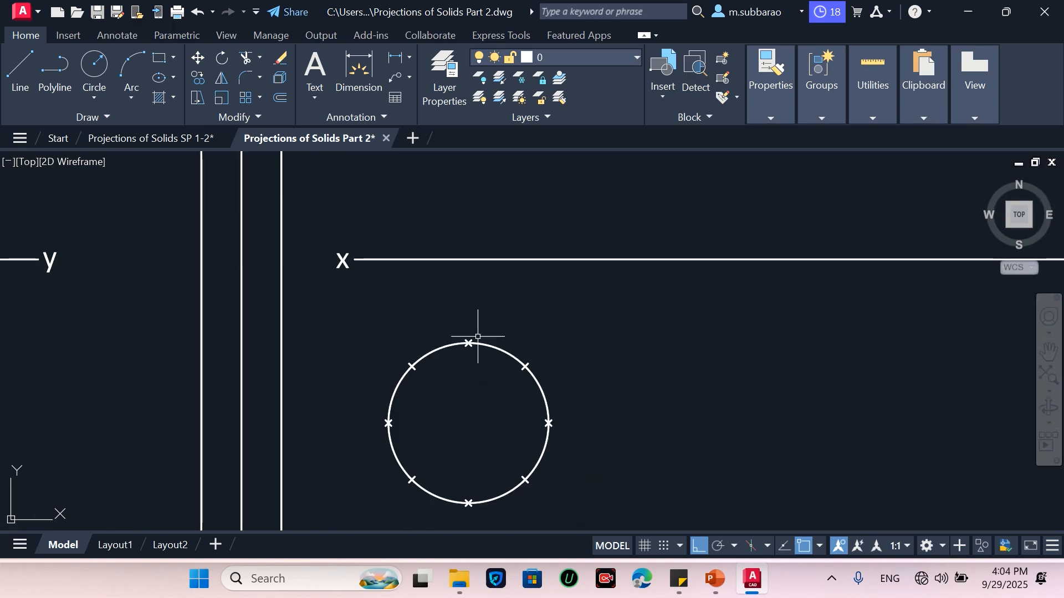
key("l")
key("Return")
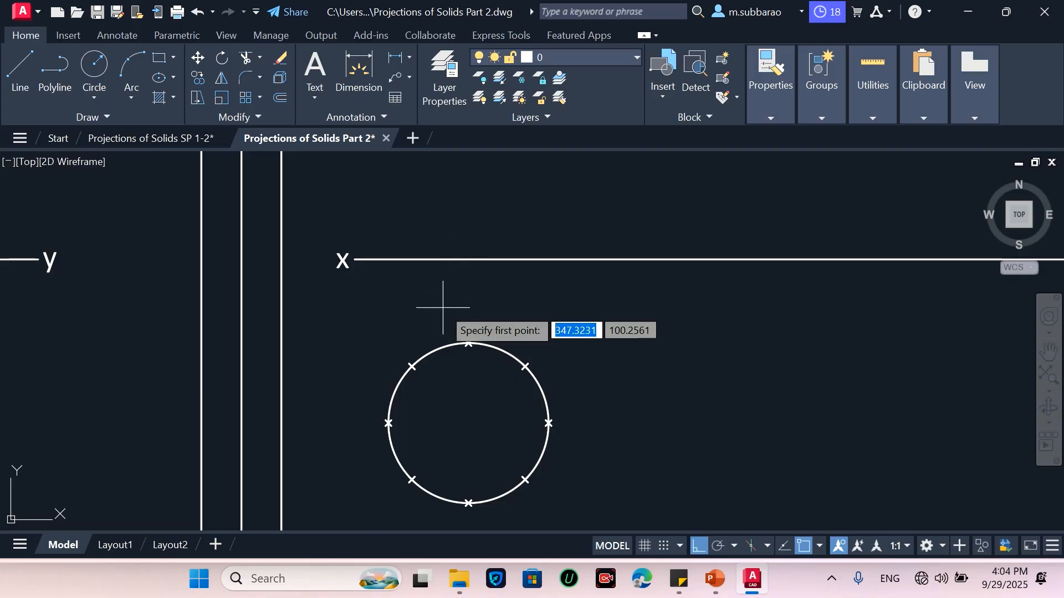
left_click(387, 423)
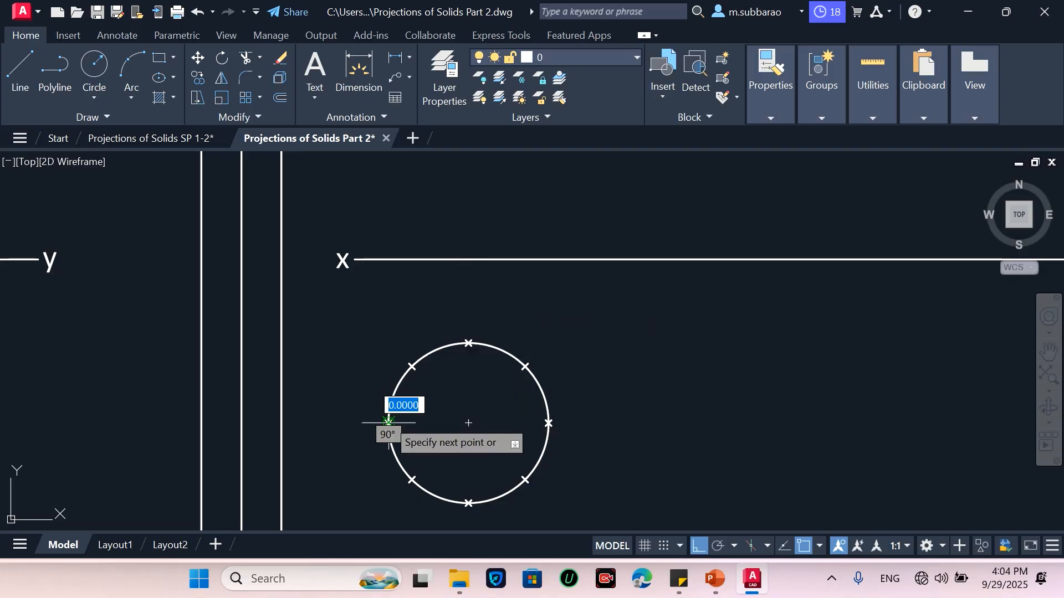
left_click(388, 259)
key("Return")
key("Return")
Draw a vertical projector from the circle's rightmost division point up past the xy line, entering 50
left_click(548, 422)
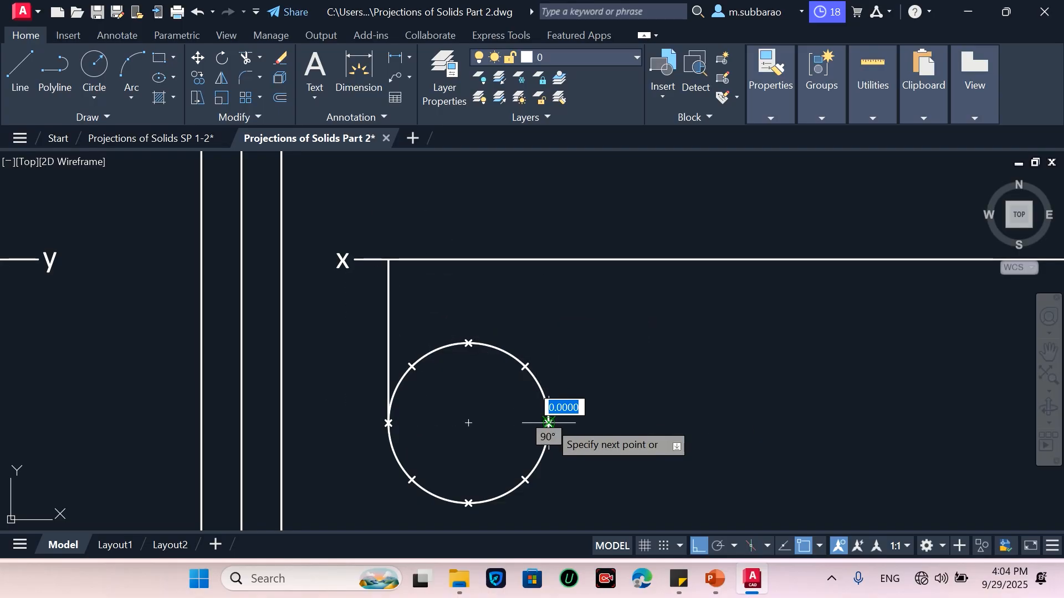
scroll(549, 372, "down", 3)
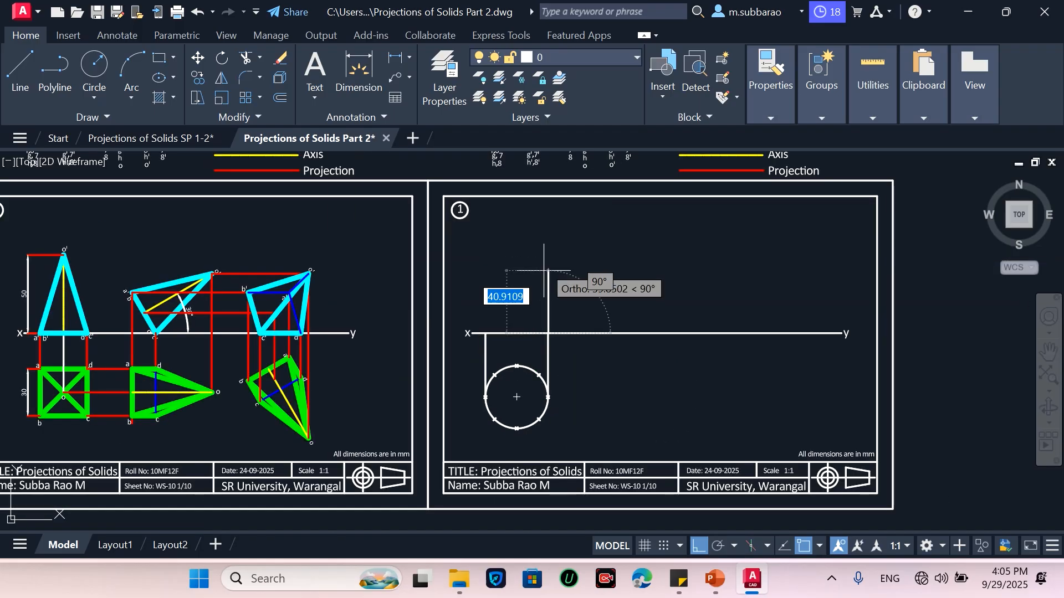
type("50")
key("Return")
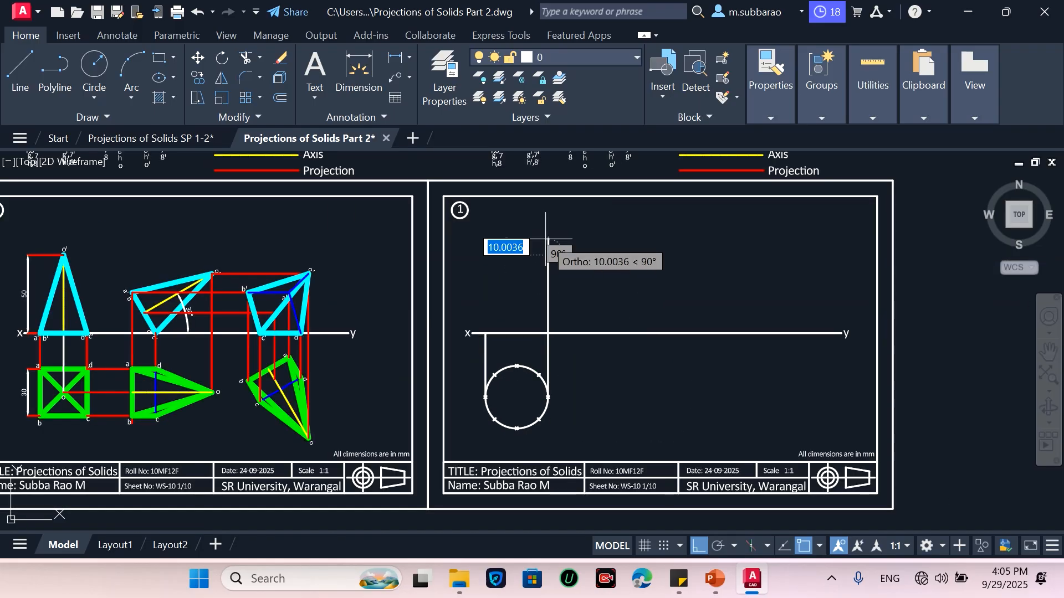
key("Return")
Draw a 50-unit vertical line up from the left projector at the xy line and close the top to the right projector
key("Return")
left_click(486, 333)
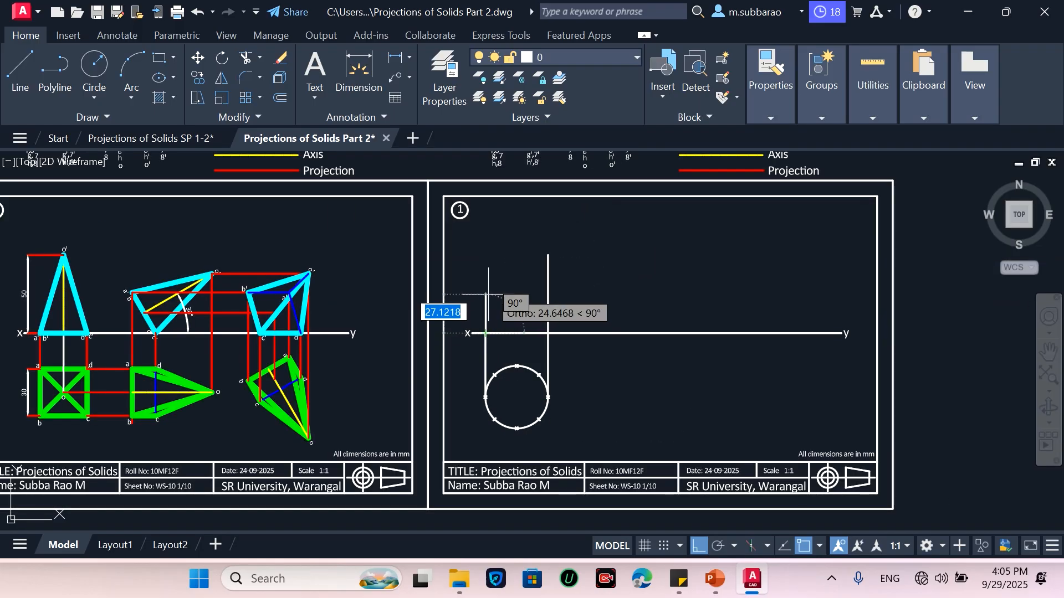
type("50")
key("Return")
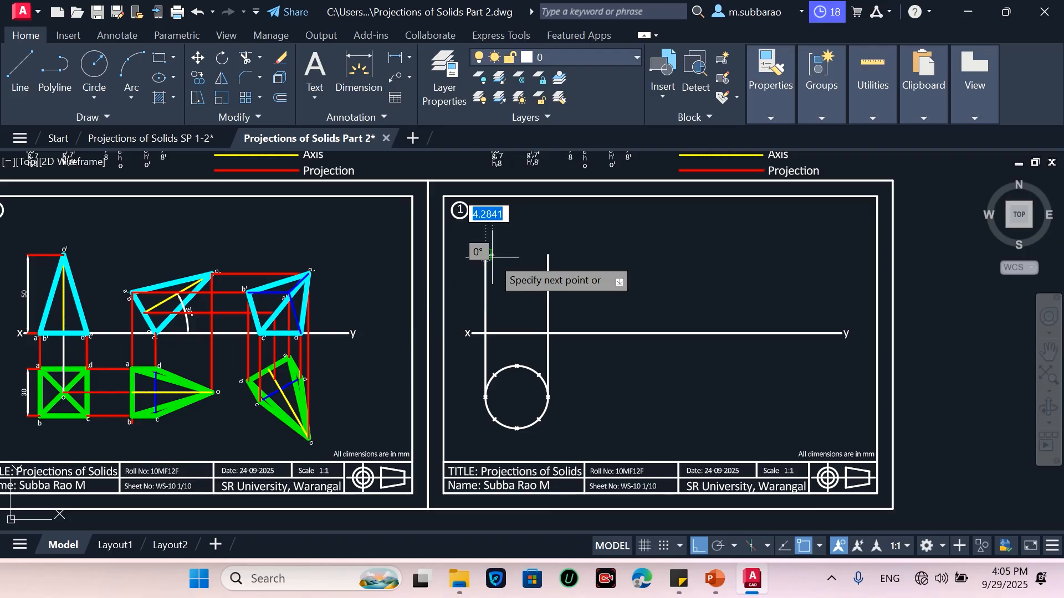
left_click(548, 254)
key("Escape")
Draw projectors from the upper-left and upper-right division points up to the front view's top edge
scroll(466, 311, "up", 2)
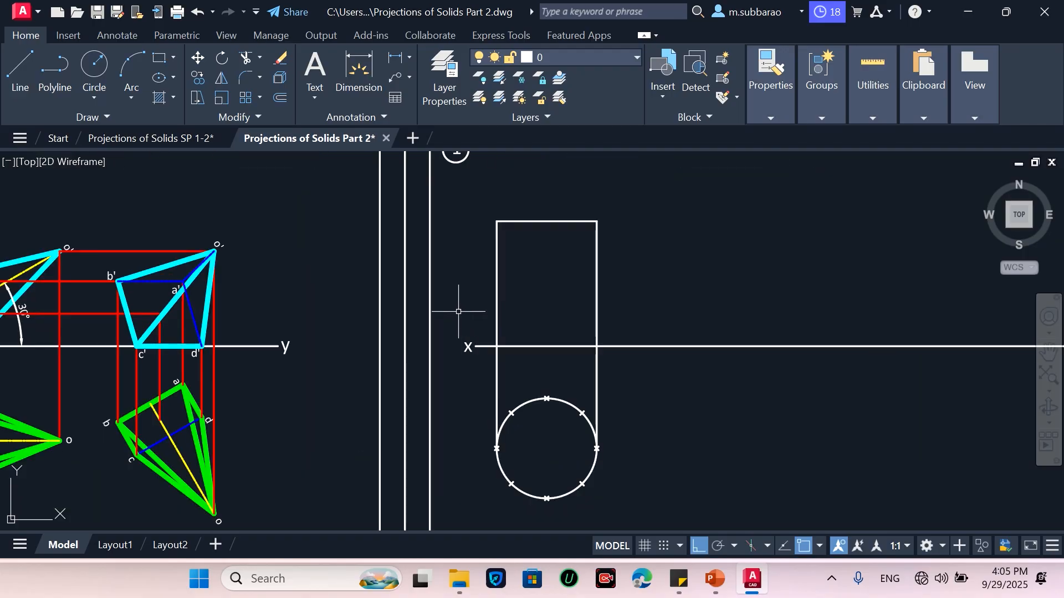
key("Return")
left_click(511, 413)
left_click(510, 221)
key("Escape")
key("Return")
left_click(582, 413)
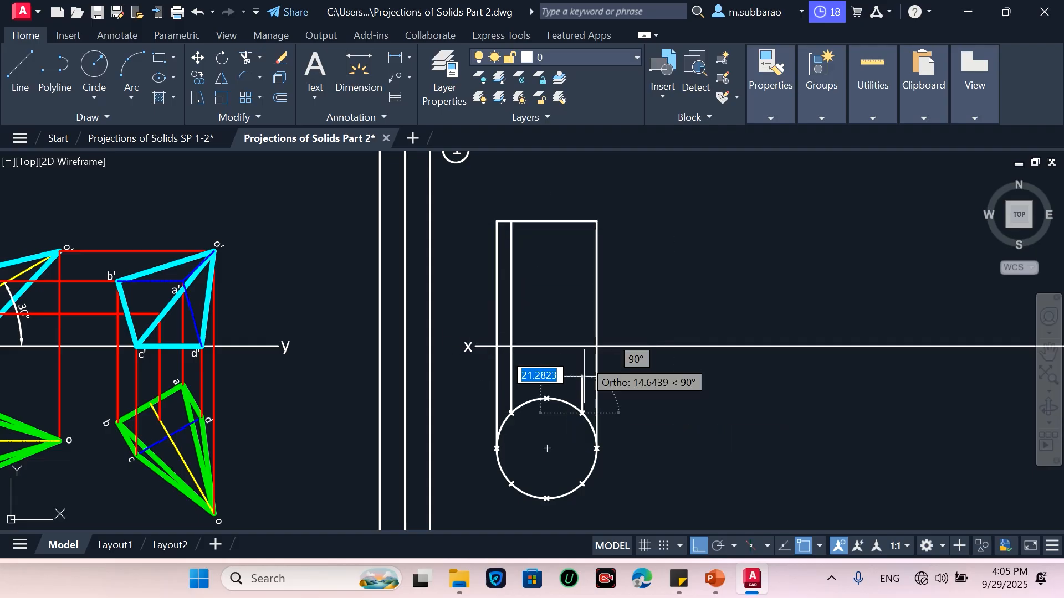
left_click(582, 222)
type("e")
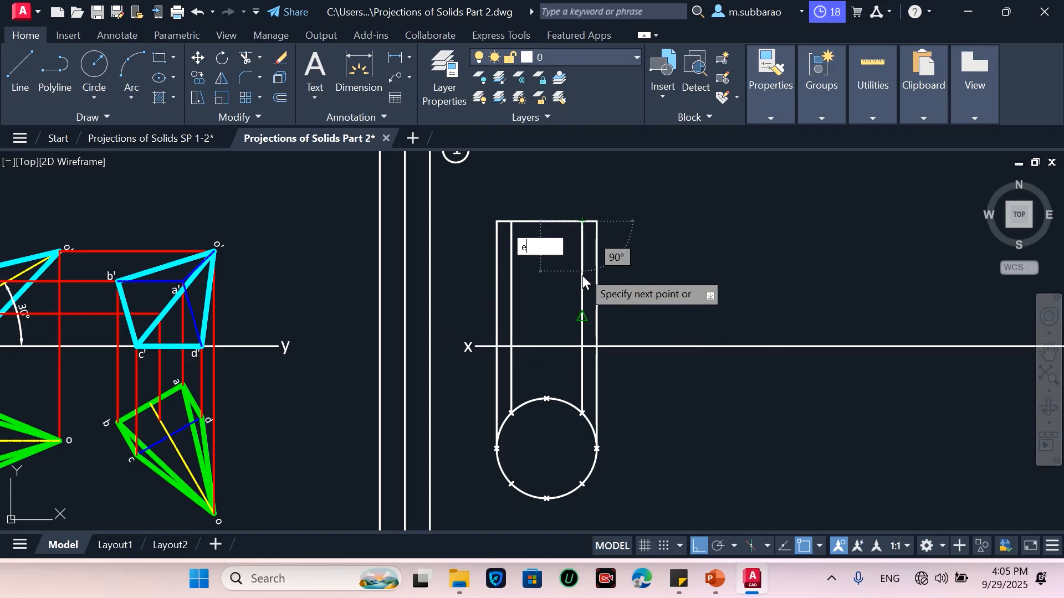
key("BackSpace")
key("Escape")
Draw a projector from the circle's top division point up to the front view's top edge
key("Return")
left_click(546, 399)
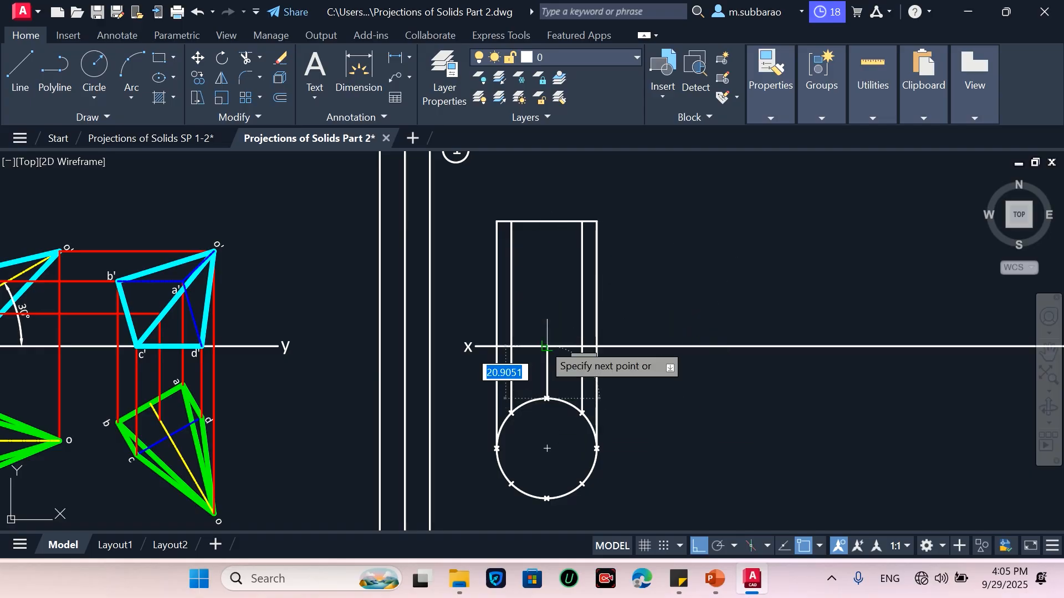
left_click(546, 221)
key("Escape")
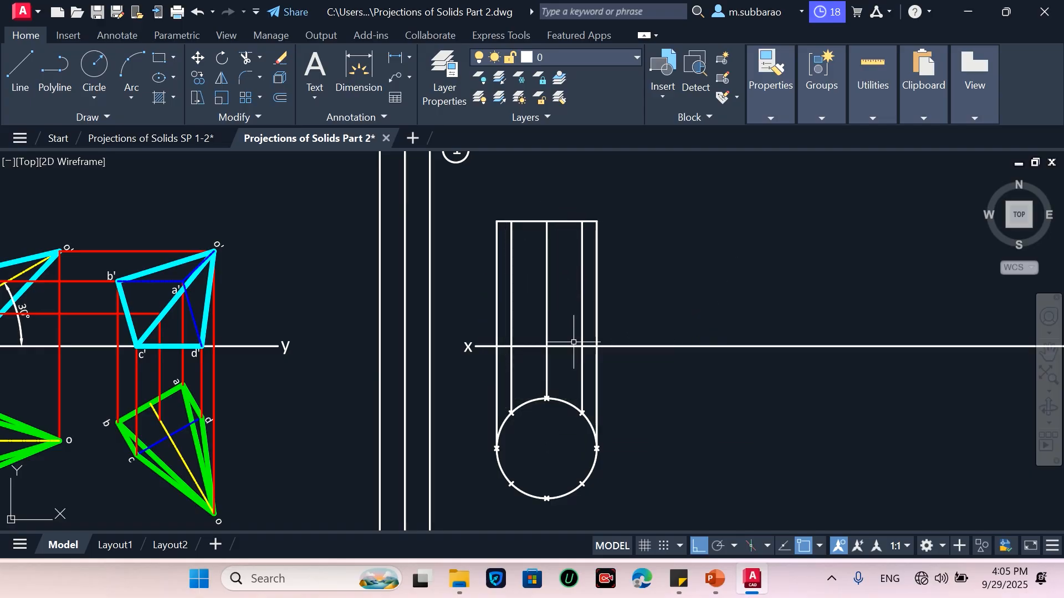
Delete the projectors from the upper-right and upper-left division points
left_click(580, 376)
key("Delete")
left_click(511, 368)
key("Delete")
Redraw projectors from the upper-right and upper-left division points up to the front view's top edge
key("l")
key("Return")
left_click(581, 411)
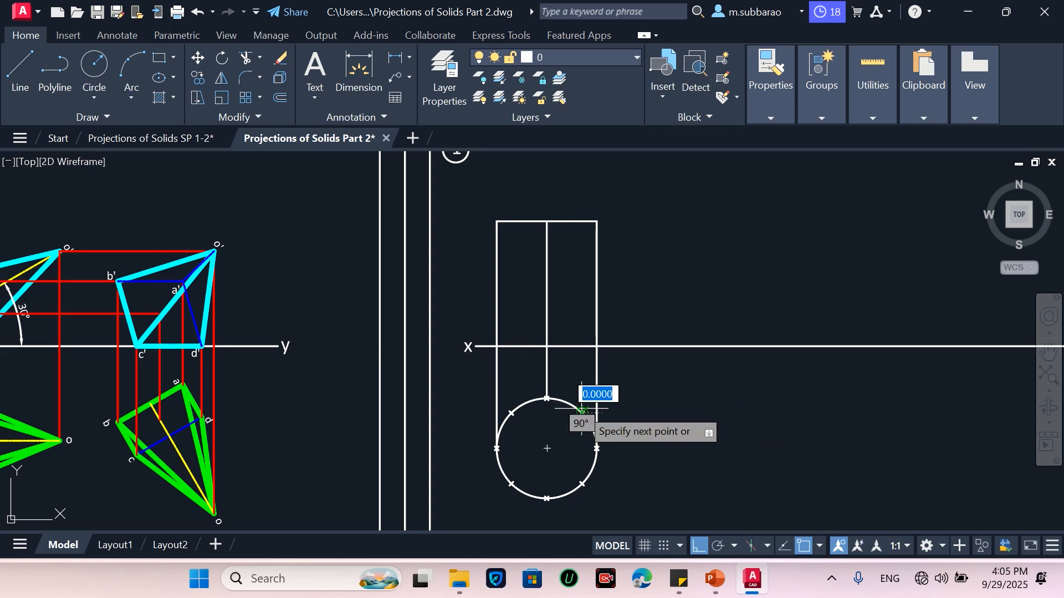
left_click(582, 347)
left_click(582, 222)
key("Return")
key("Return")
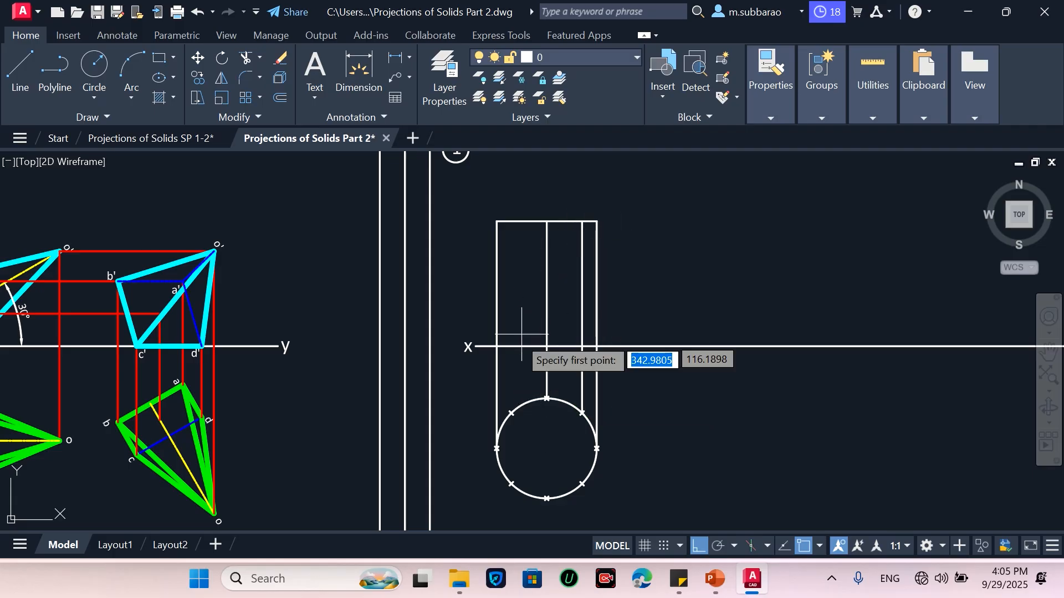
left_click(511, 413)
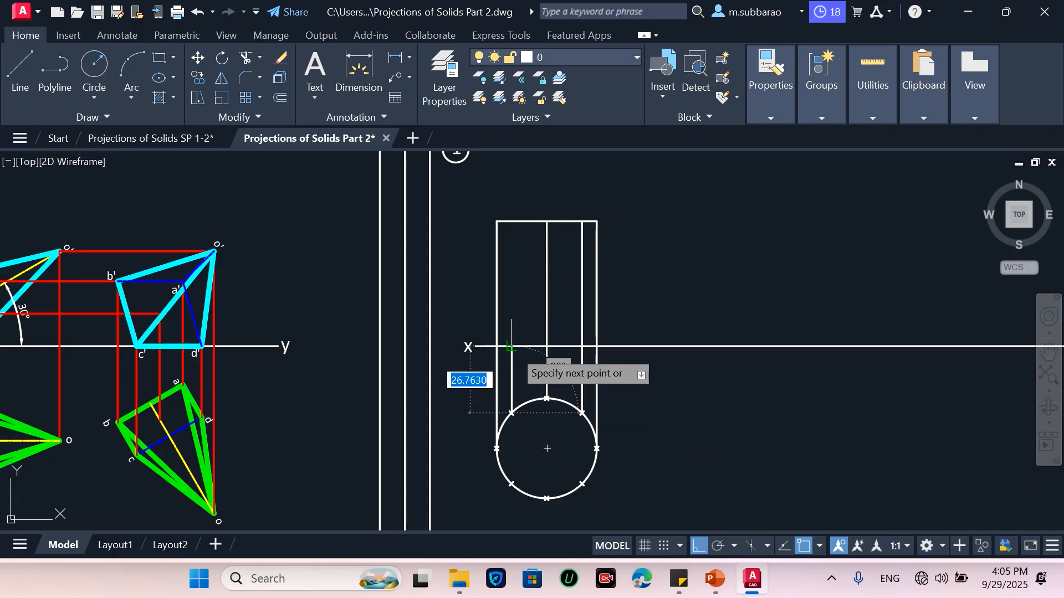
left_click(511, 221)
key("Return")
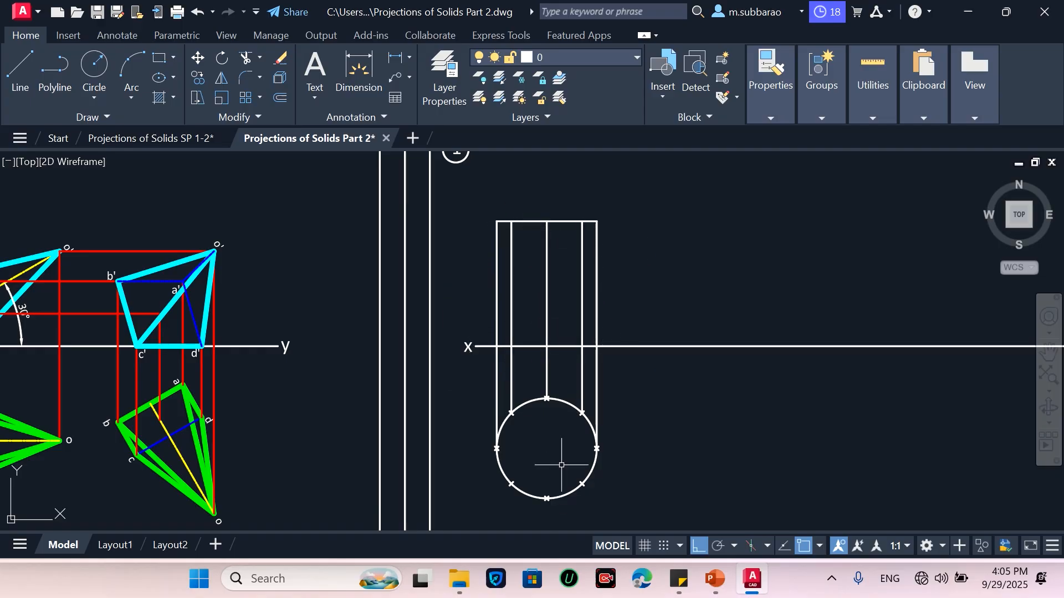
Copy the a,1 to h,8 label list from the legend area to beside the top view
scroll(550, 516, "up", 2)
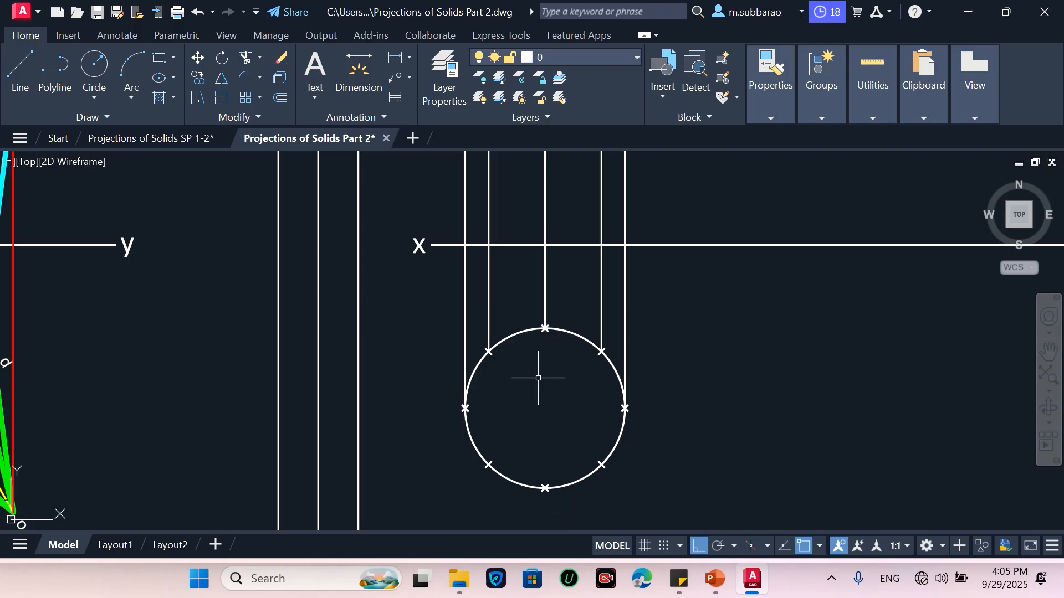
scroll(571, 410, "down", 5)
scroll(574, 236, "up", 4)
scroll(582, 198, "down", 2)
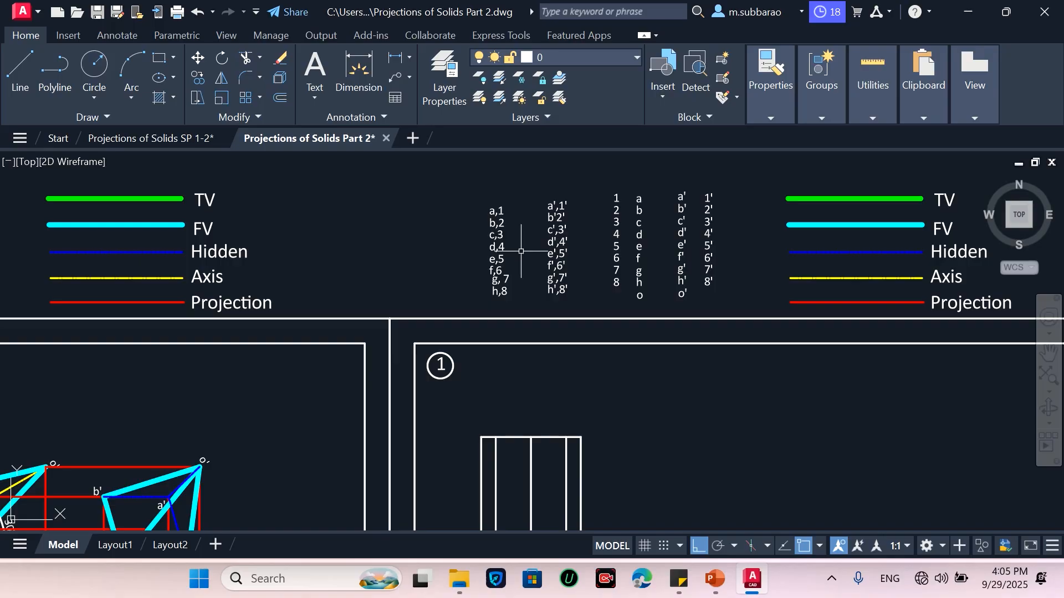
type("co")
key("Return")
left_click(481, 299)
left_click(521, 180)
key("Return")
left_click(506, 258)
scroll(510, 222, "down", 4)
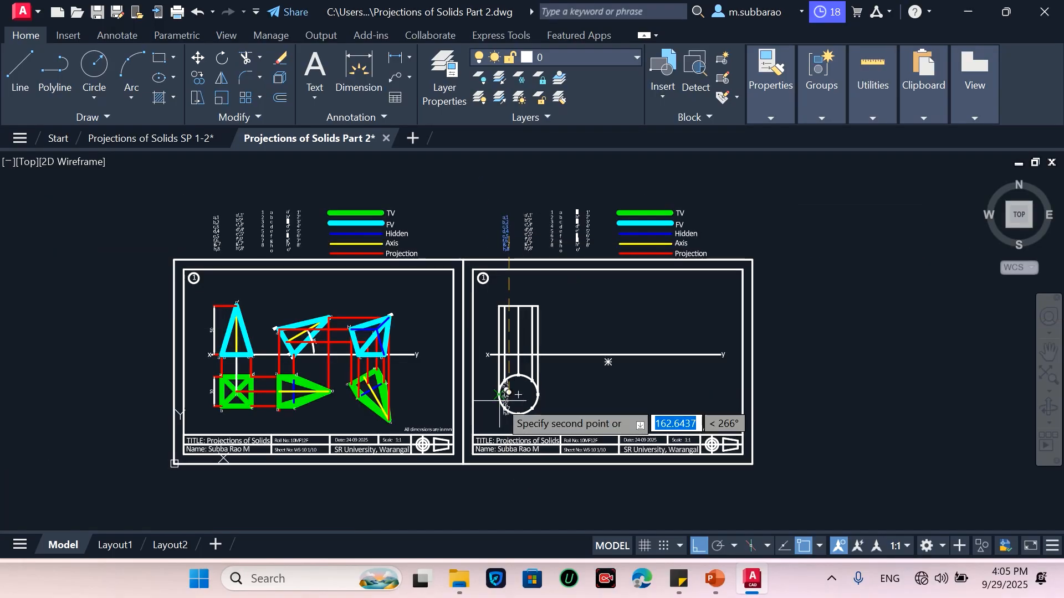
scroll(506, 391, "up", 5)
left_click(534, 399)
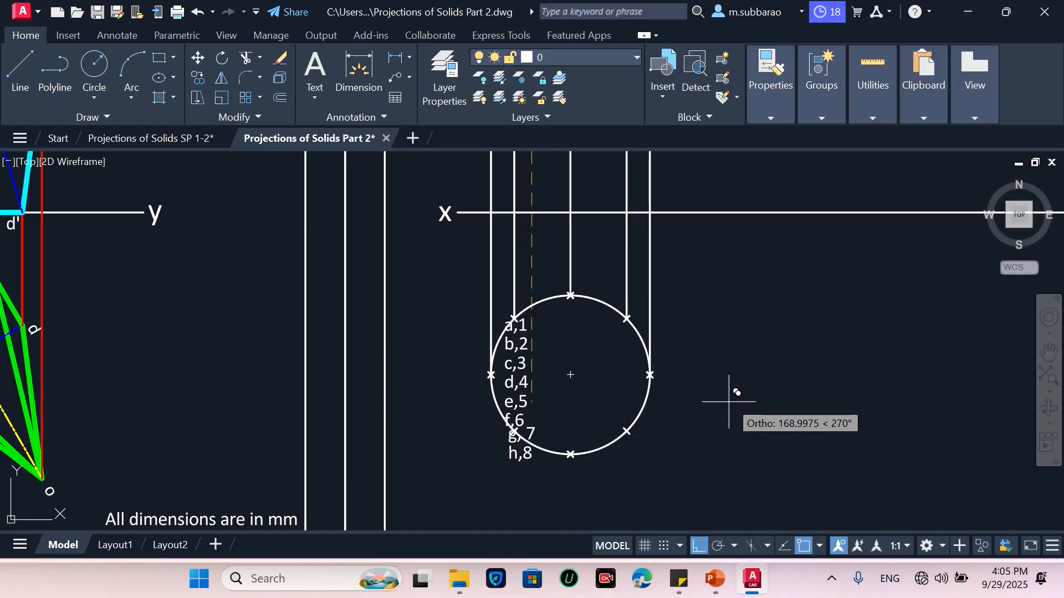
left_click(698, 547)
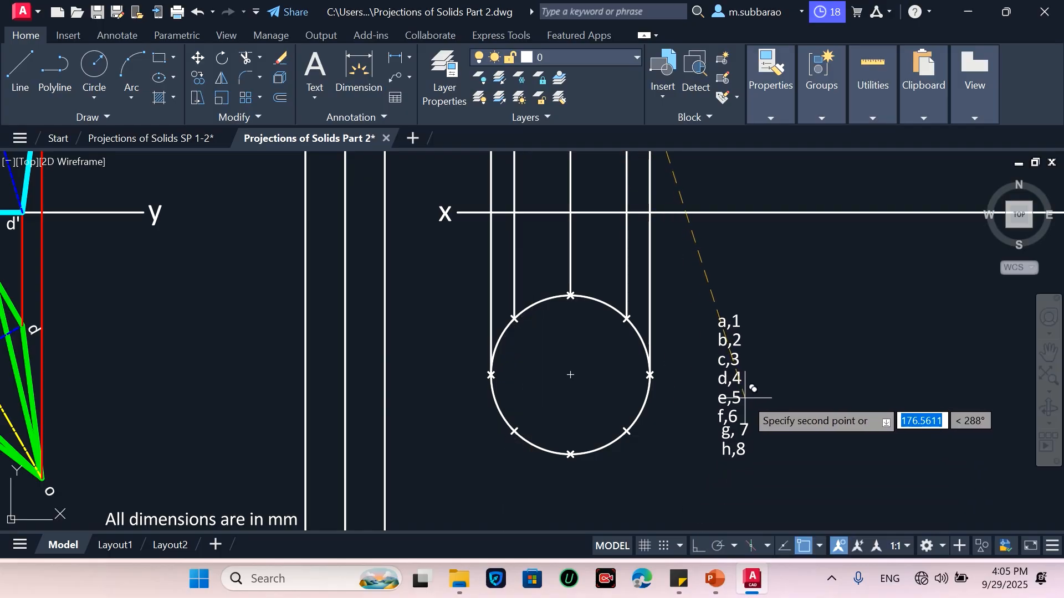
left_click(750, 388)
key("Escape")
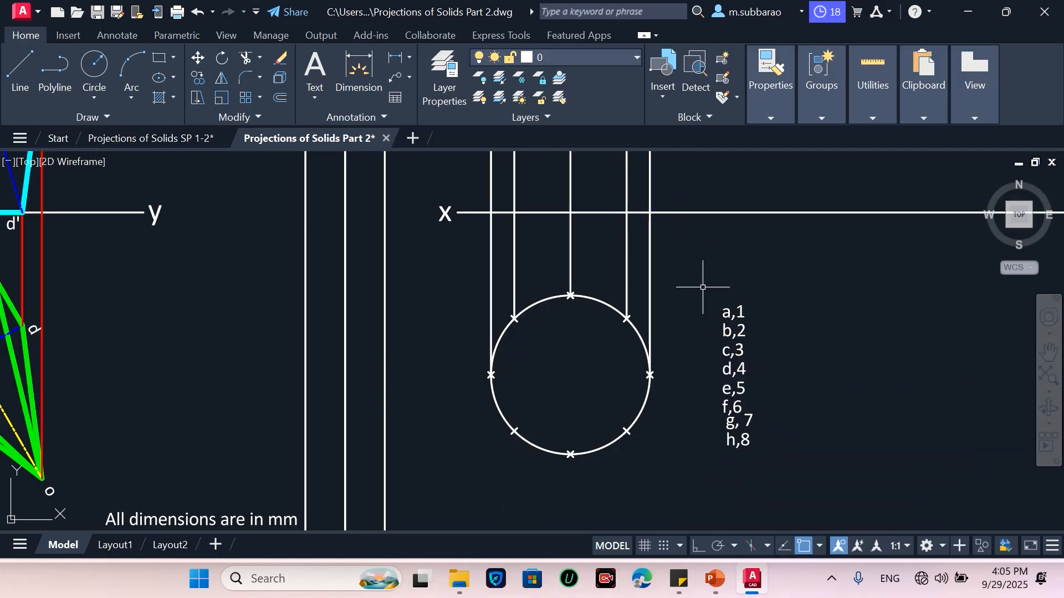
Move the a,1 label to the circle's leftmost division point
type("m")
key("Return")
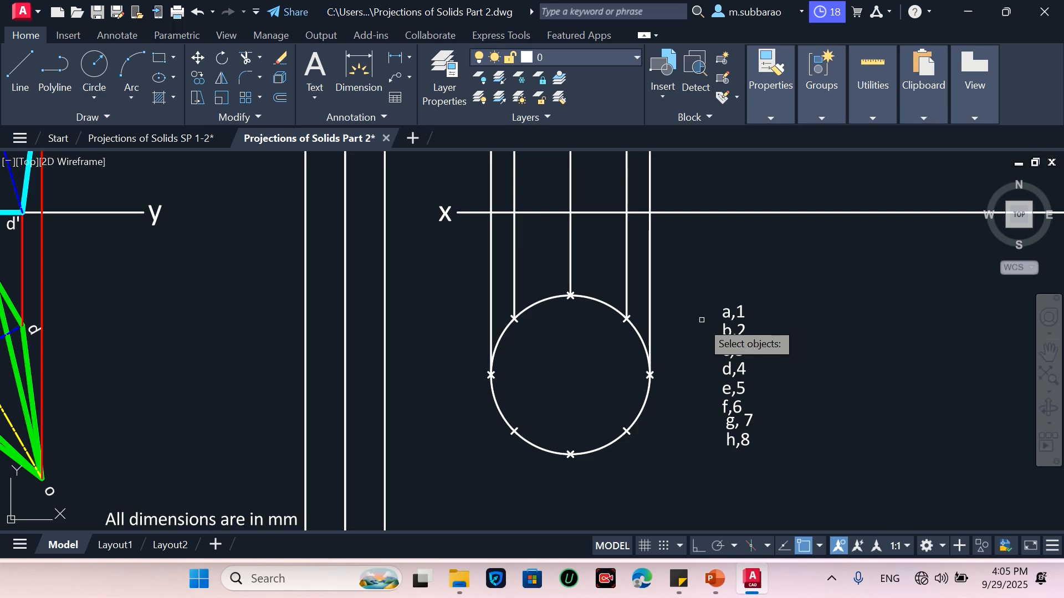
left_click(762, 297)
left_click(717, 312)
key("Return")
left_click(739, 312)
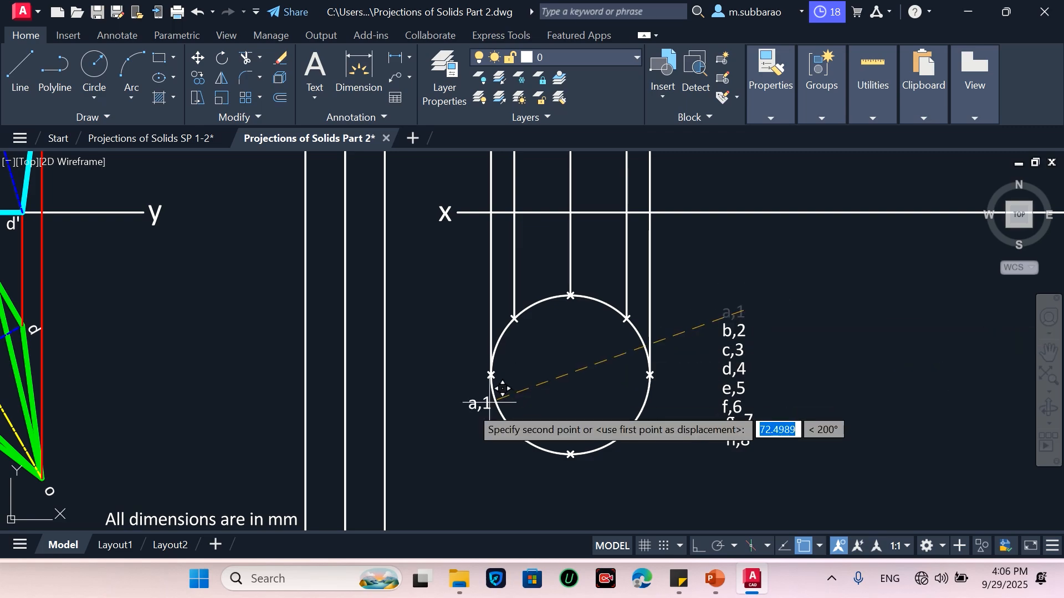
left_click(477, 383)
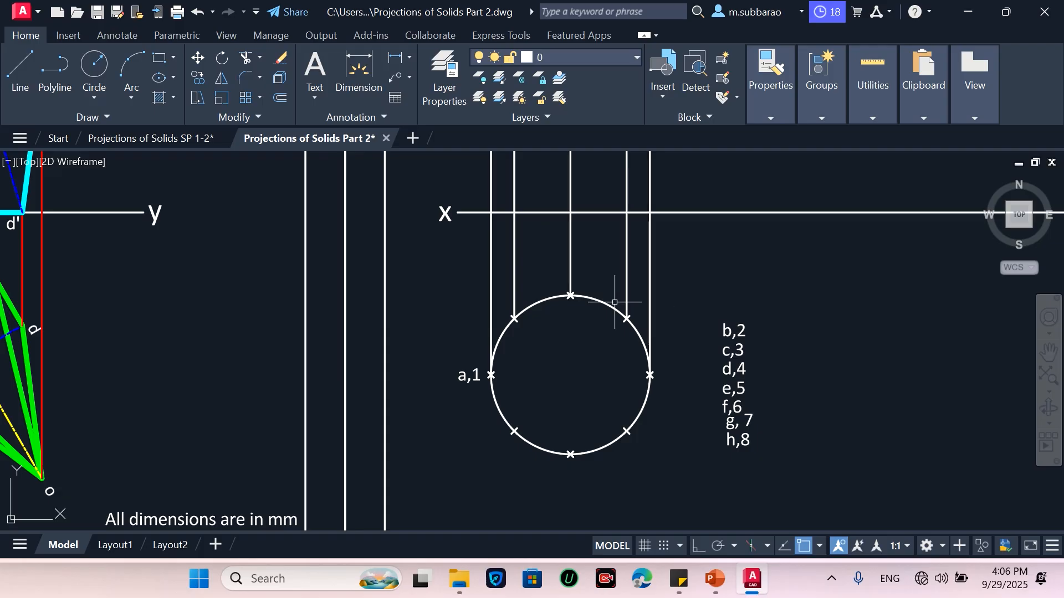
Move the b,2 label to the circle's lower-left division point
key("Return")
left_click(762, 300)
left_click(719, 334)
key("Return")
left_click(735, 331)
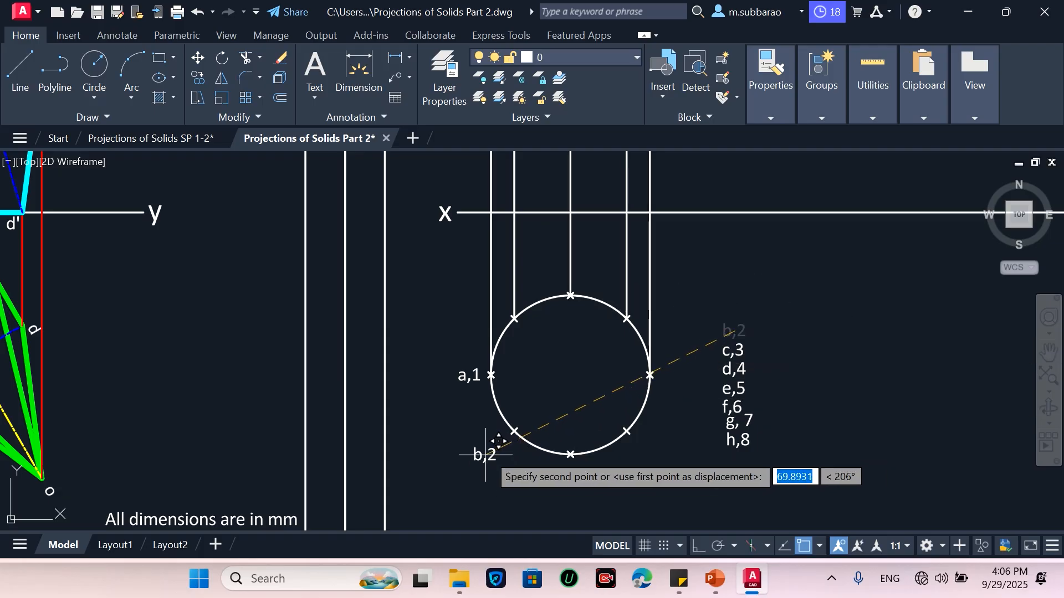
left_click(514, 435)
Move the c,3 label to the circle's bottom division point
key("Return")
left_click(764, 331)
left_click(714, 355)
key("Return")
left_click(744, 348)
left_click(588, 455)
Move the d,4 label to the circle's lower-right division point
key("Return")
left_click(753, 355)
left_click(718, 370)
key("Return")
left_click(722, 368)
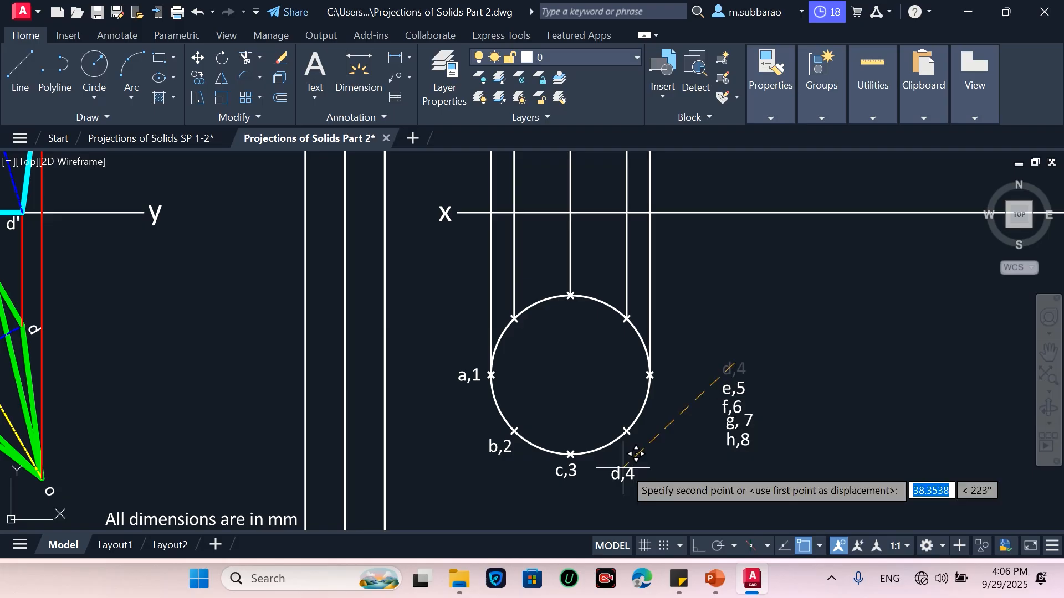
left_click(634, 439)
Move the e,5 label to the circle's rightmost division point
key("Return")
left_click(773, 361)
left_click(713, 387)
key("Return")
left_click(745, 369)
left_click(684, 361)
Move the f,6 label to the circle's upper-right division point
key("Return")
left_click(763, 393)
left_click(729, 407)
key("Return")
left_click(741, 400)
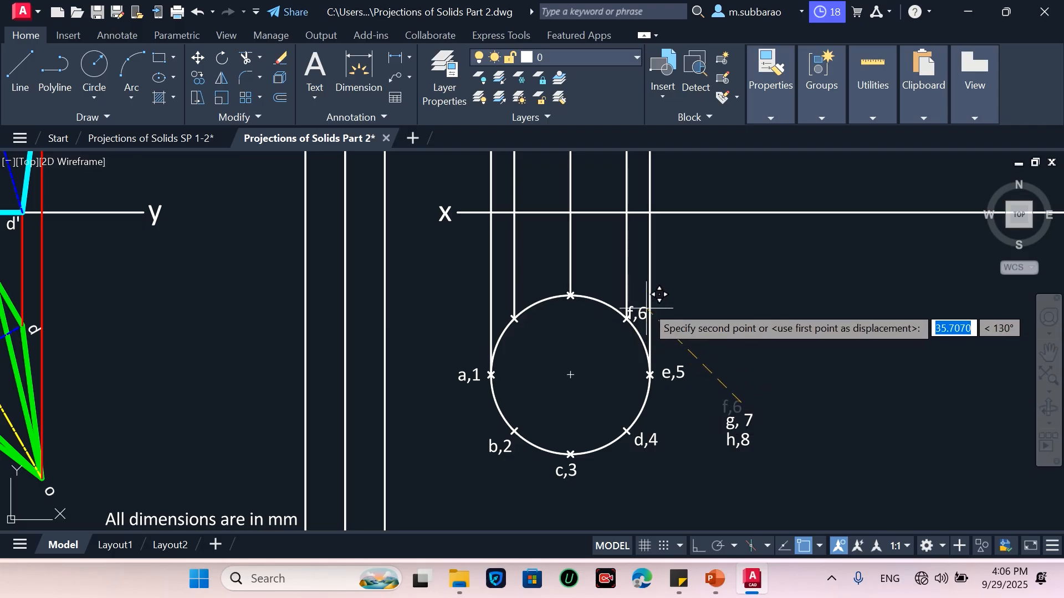
scroll(645, 311, "up", 4)
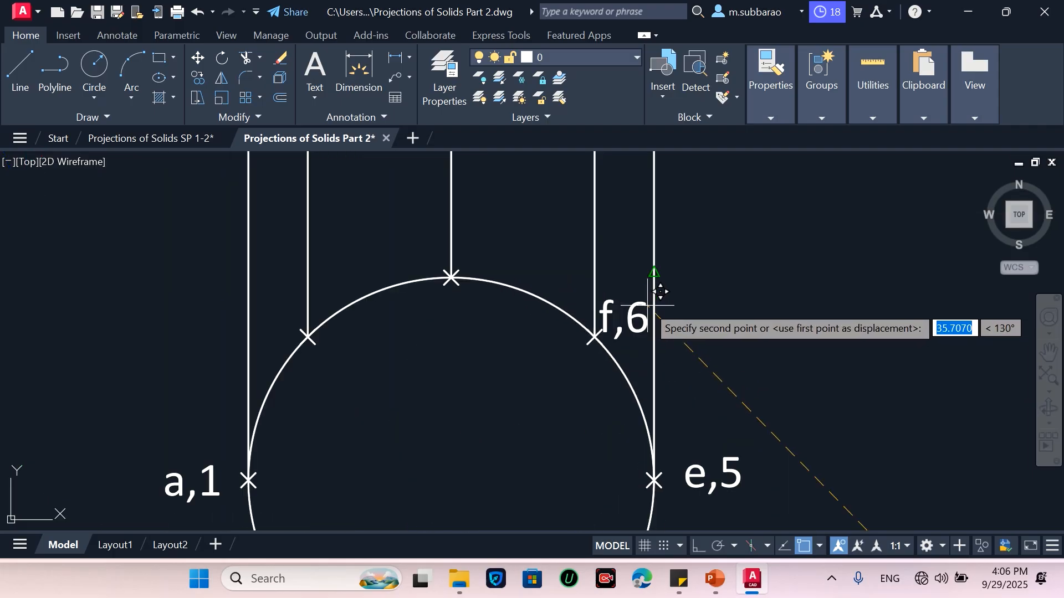
left_click(634, 279)
Move the g,7 label to the circle's top division point
scroll(654, 285, "down", 4)
left_click(742, 409)
key("Return")
left_click(743, 408)
scroll(637, 278, "up", 3)
left_click(574, 243)
Move the h,8 label to the circle's upper-left division point
scroll(696, 371, "down", 2)
left_click(847, 438)
left_click(811, 496)
key("Return")
left_click(815, 505)
scroll(515, 293, "up", 2)
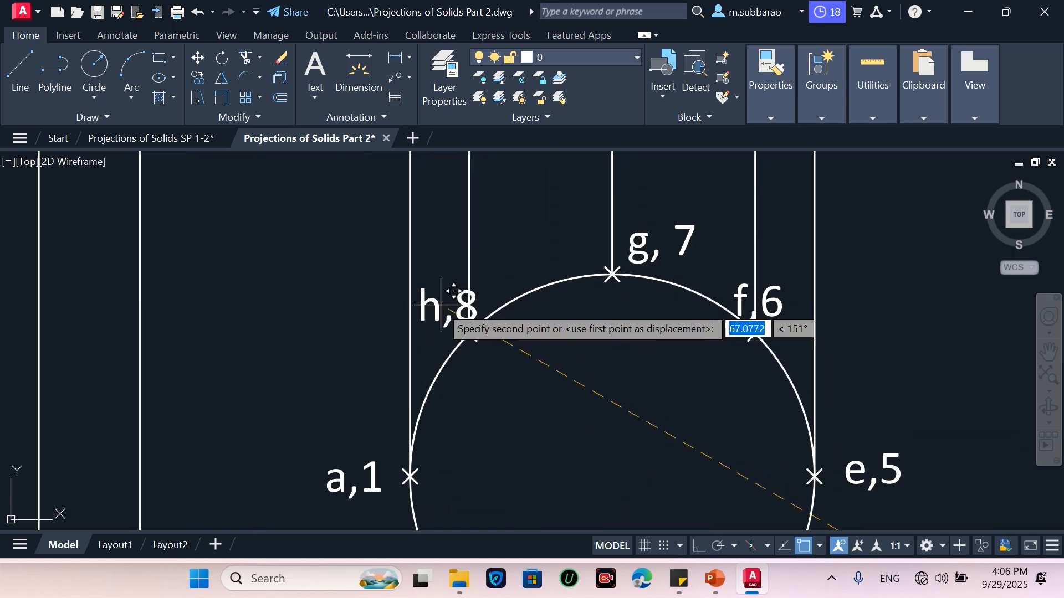
left_click(471, 333)
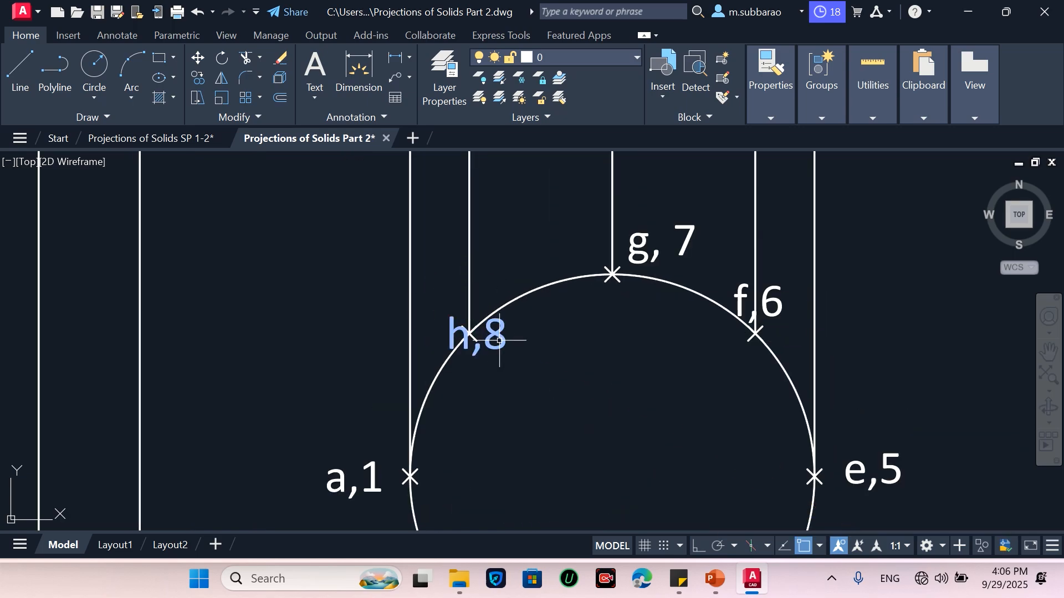
key("Return")
left_click(510, 336)
left_click(496, 345)
key("Return")
left_click(576, 397)
key("Escape")
scroll(581, 429, "down", 3)
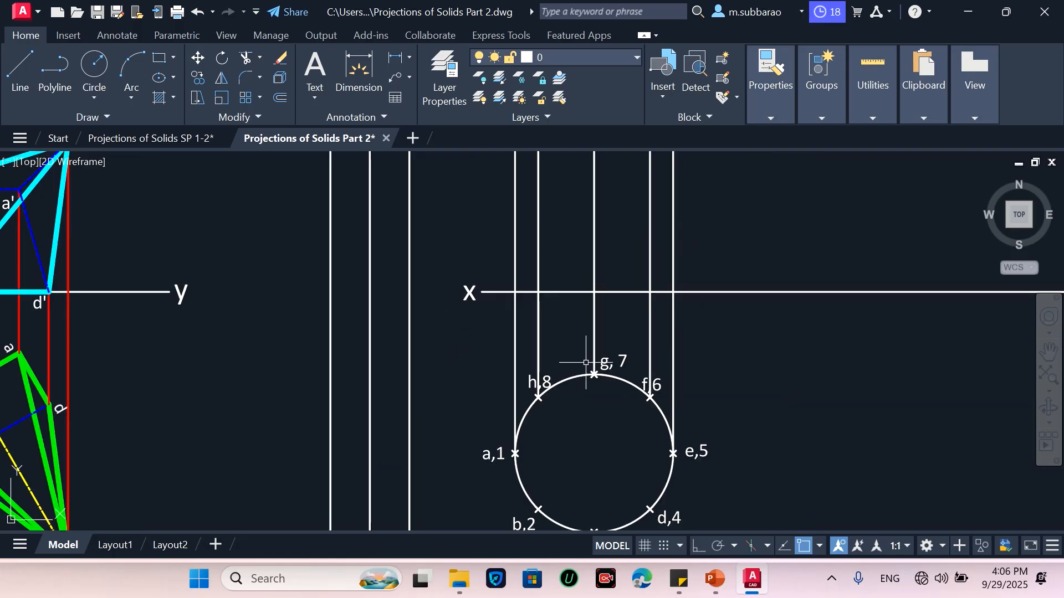
scroll(636, 348, "down", 2)
scroll(637, 368, "up", 2)
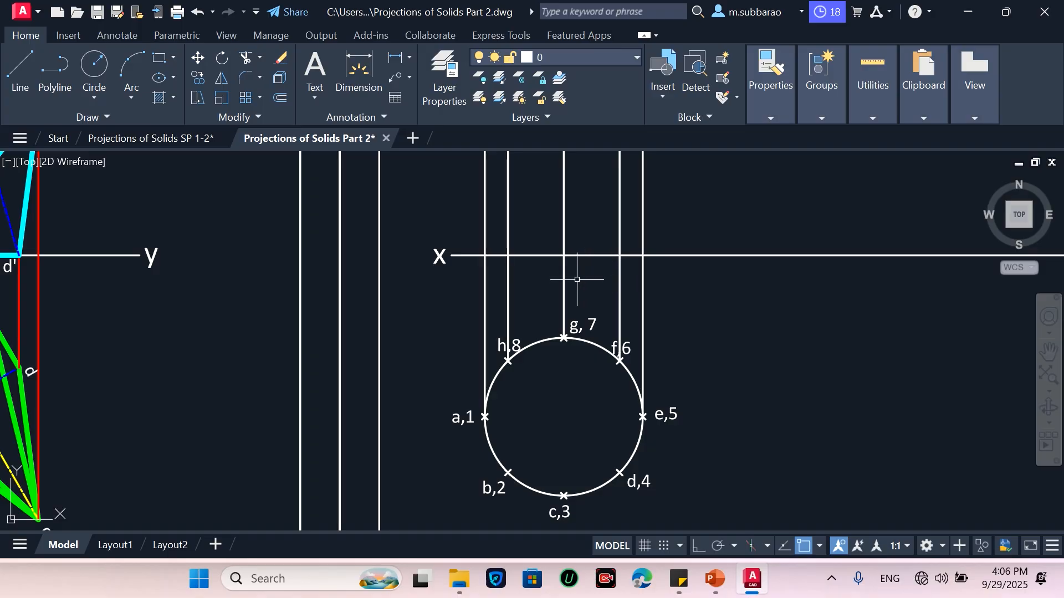
type("co")
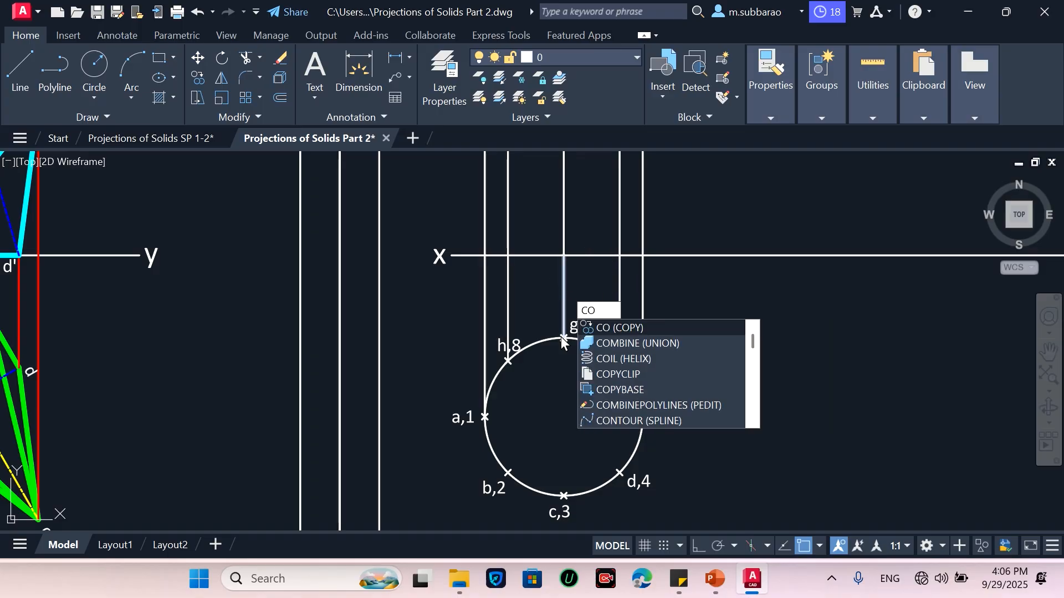
key("Escape")
scroll(561, 344, "down", 4)
scroll(565, 318, "up", 3)
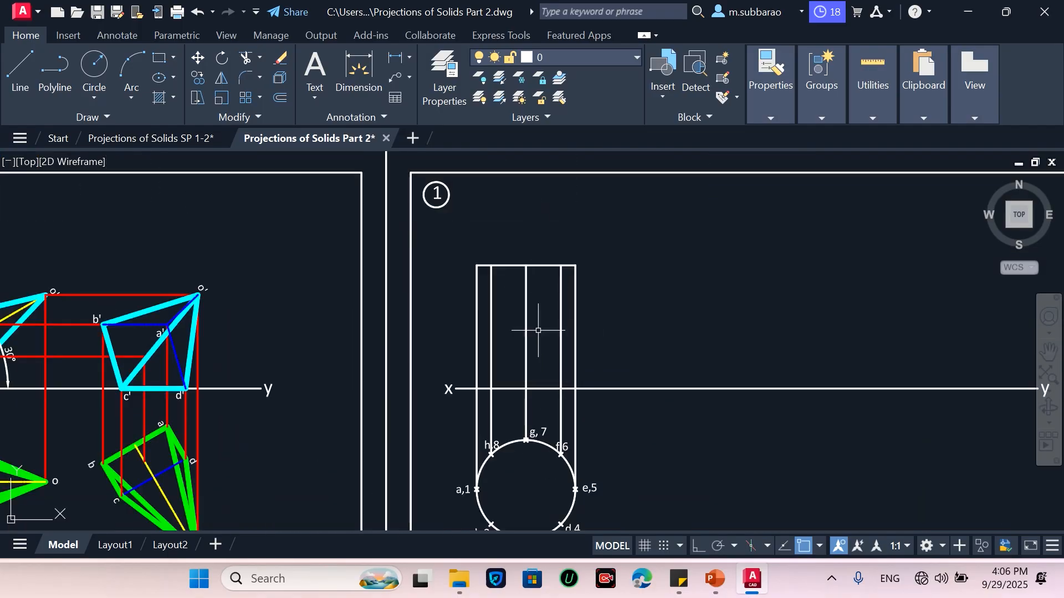
scroll(538, 330, "down", 4)
scroll(540, 174, "up", 5)
Copy the column of a',1' to h',8' labels into the front view rectangle
middle_click_drag(539, 272, 538, 328)
type("co")
key("Return")
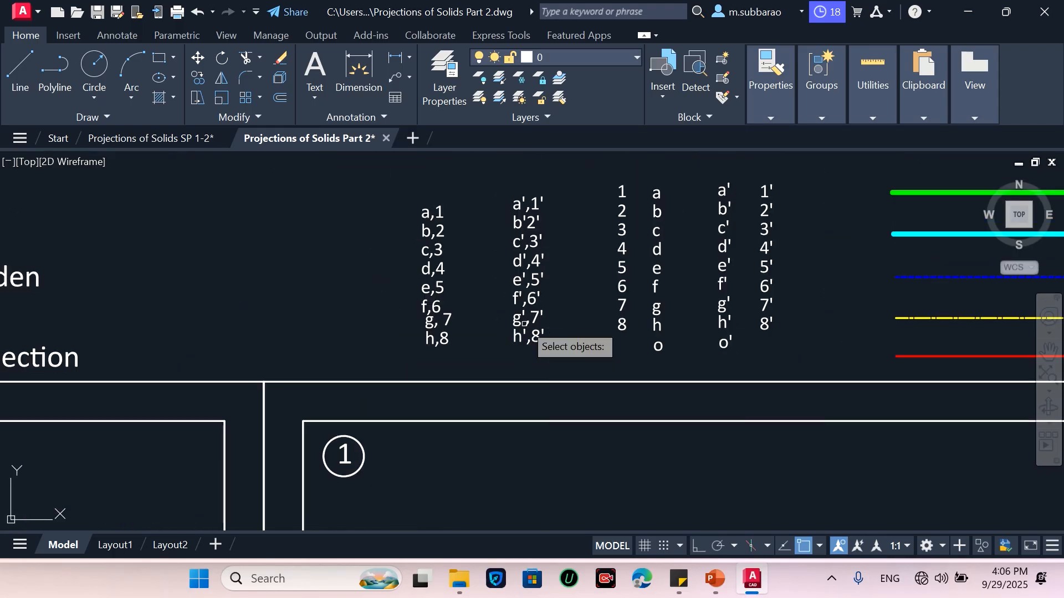
left_click(495, 351)
left_click(575, 159)
key("Return")
left_click(546, 233)
scroll(546, 238, "down", 3)
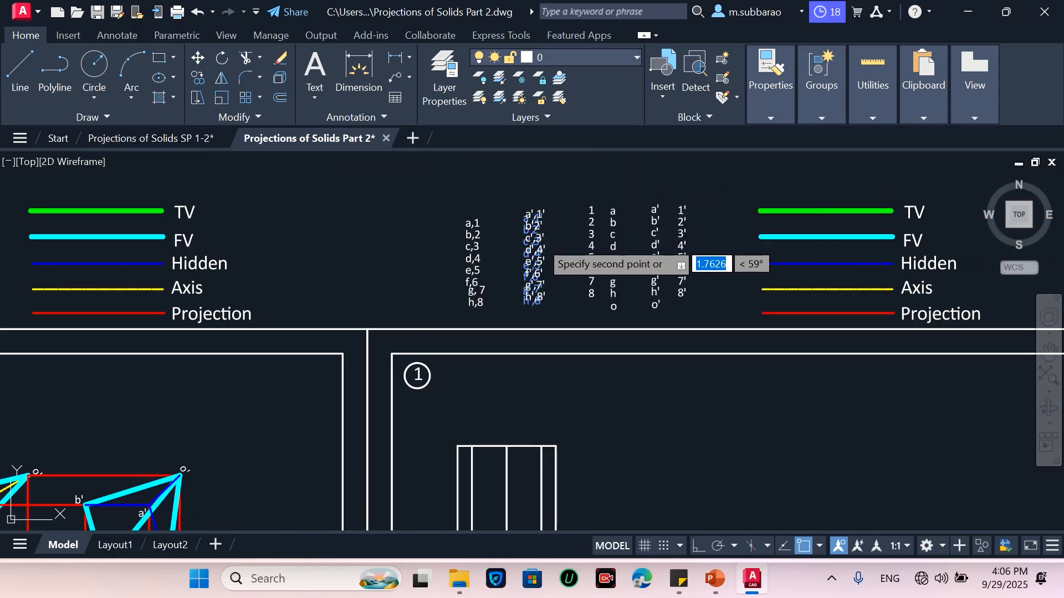
scroll(504, 407, "up", 5)
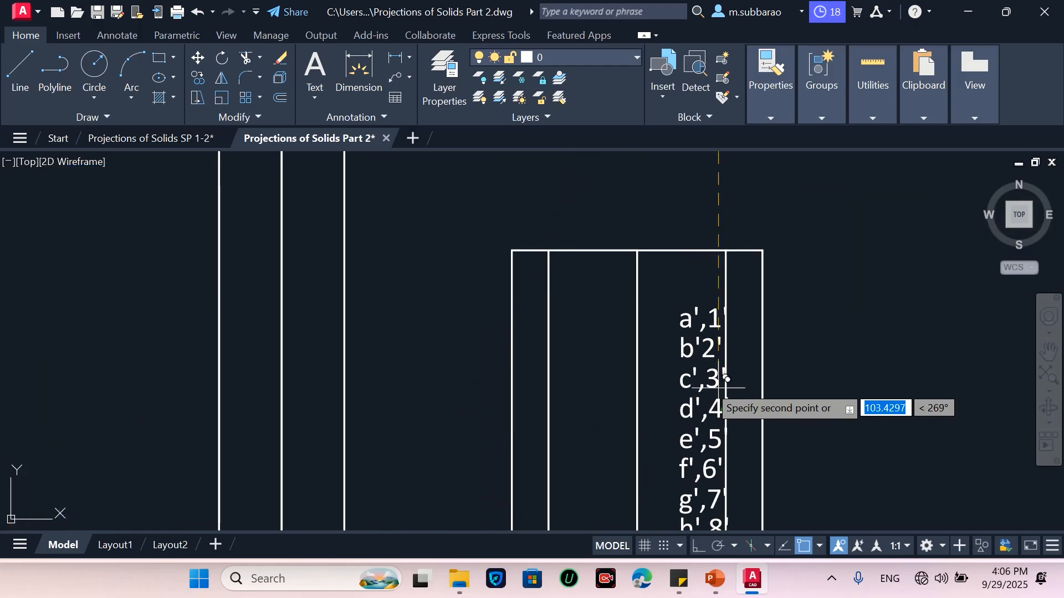
left_click(699, 373)
key("Return")
Delete the copied label column from the front view
scroll(655, 228, "down", 4)
scroll(655, 227, "up", 5)
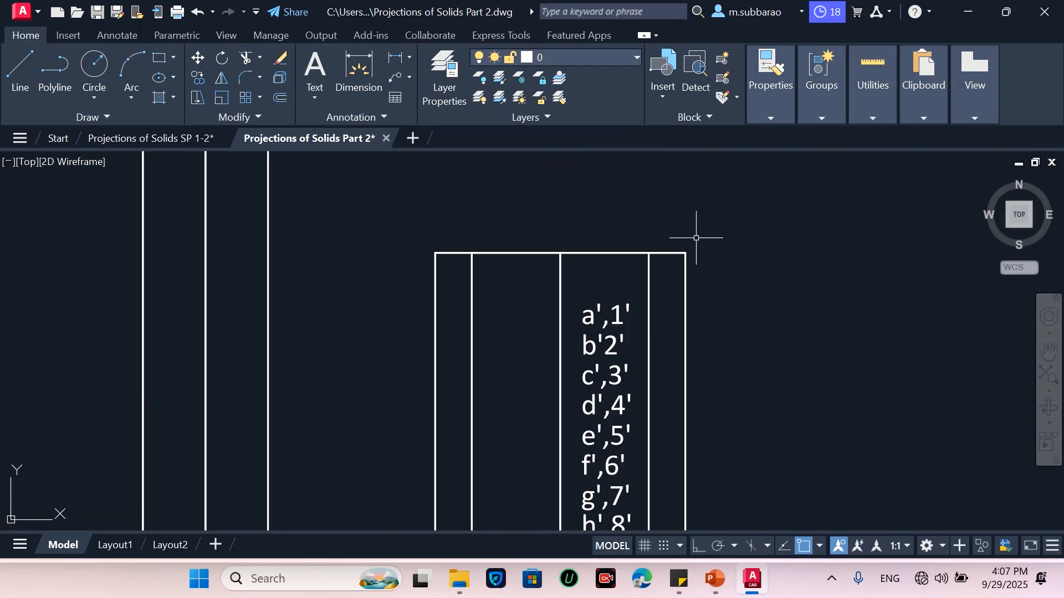
scroll(697, 231, "down", 3)
scroll(655, 326, "up", 3)
scroll(677, 248, "down", 3)
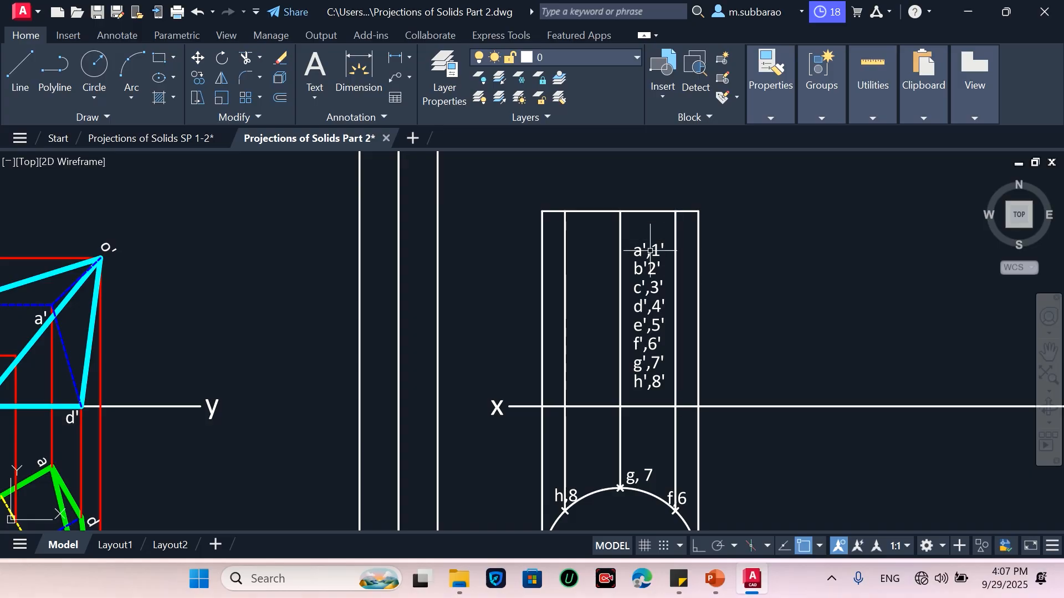
left_click(628, 392)
left_click(756, 210)
key("Delete")
Copy the a' to o' and 1' to 8' label columns to beside the front view
scroll(618, 438, "down", 5)
scroll(709, 205, "up", 2)
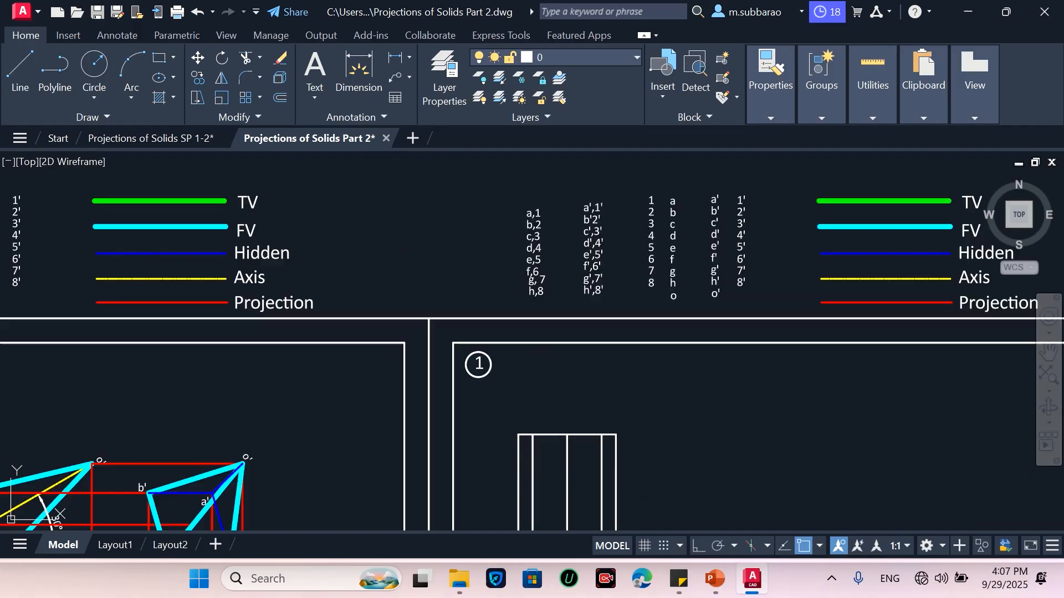
type("o")
key("Return")
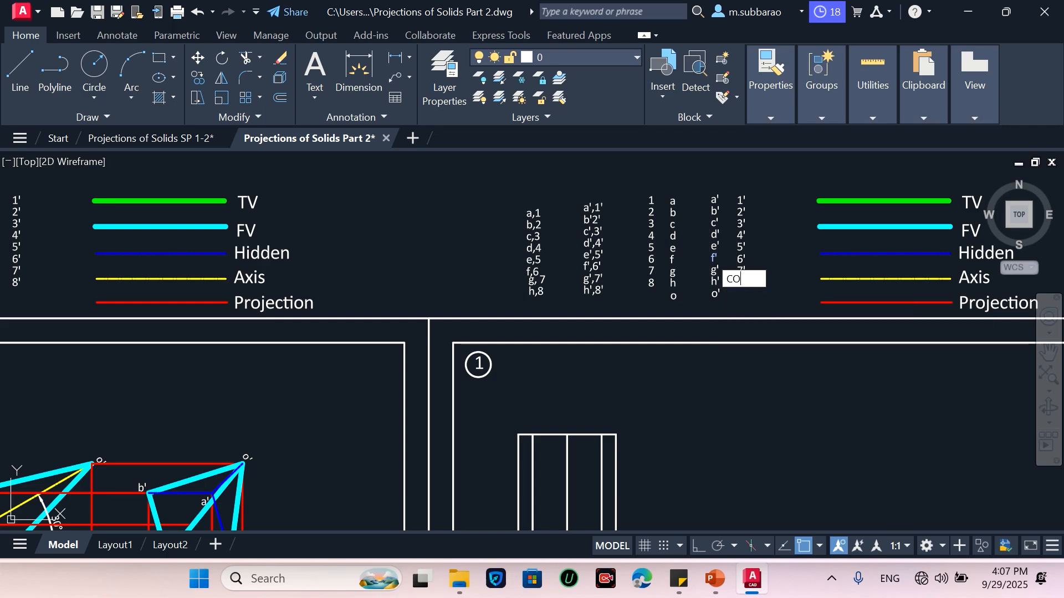
left_click(699, 307)
left_click(768, 152)
key("Return")
left_click(718, 291)
scroll(731, 266, "down", 3)
scroll(624, 426, "up", 4)
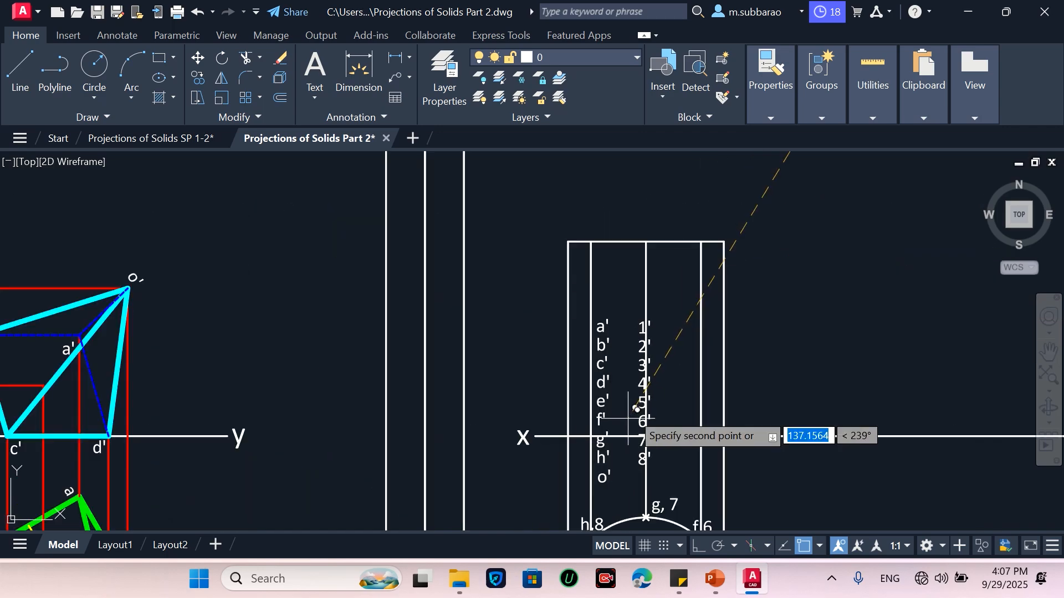
scroll(784, 351, "down", 3)
left_click(760, 217)
scroll(782, 300, "up", 3)
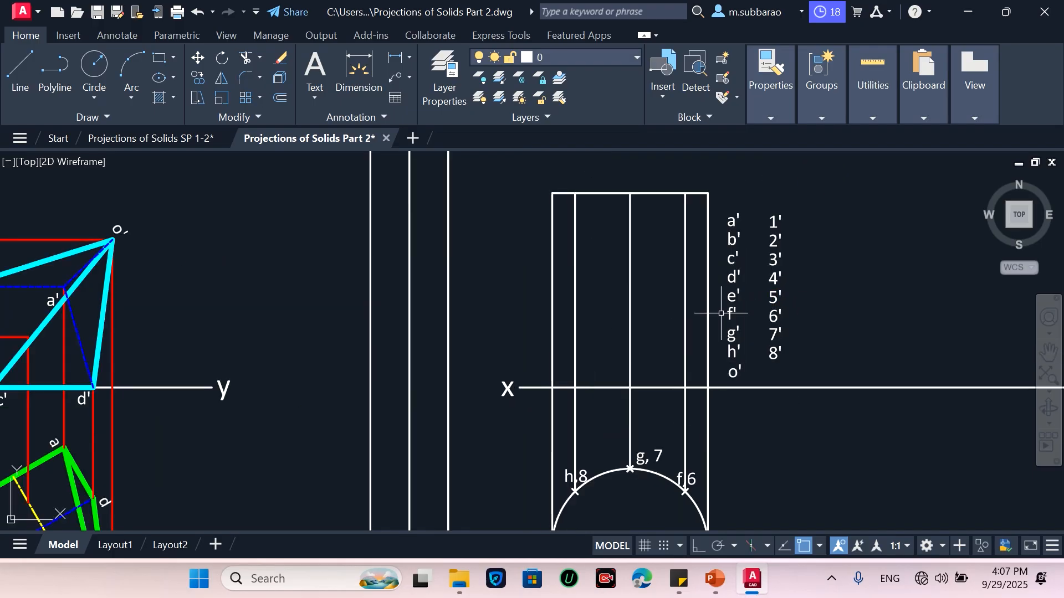
Move the a' label to just below the xy line at the leftmost generator
left_click(732, 220)
key("Return")
left_click(731, 222)
scroll(541, 443, "up", 4)
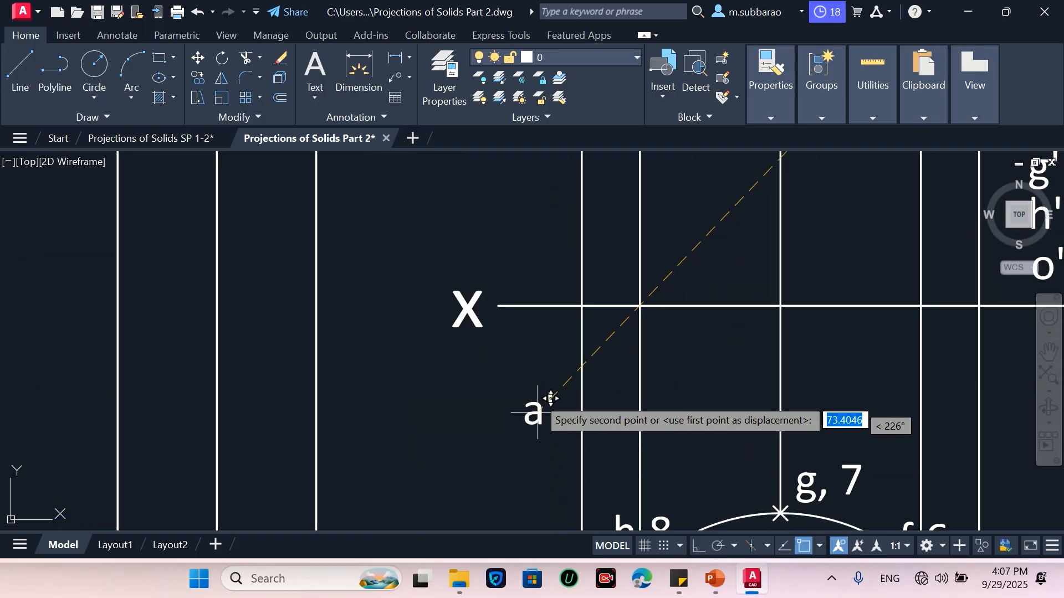
left_click(554, 326)
scroll(557, 303, "down", 4)
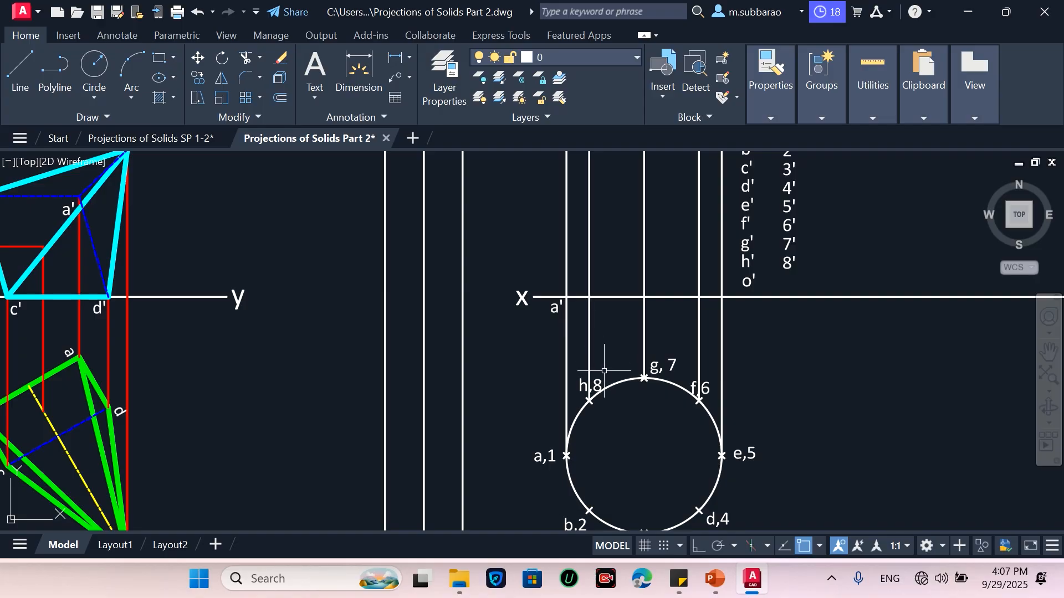
Move the b' label below the xy line at the second generator from the left
scroll(678, 407, "down", 2)
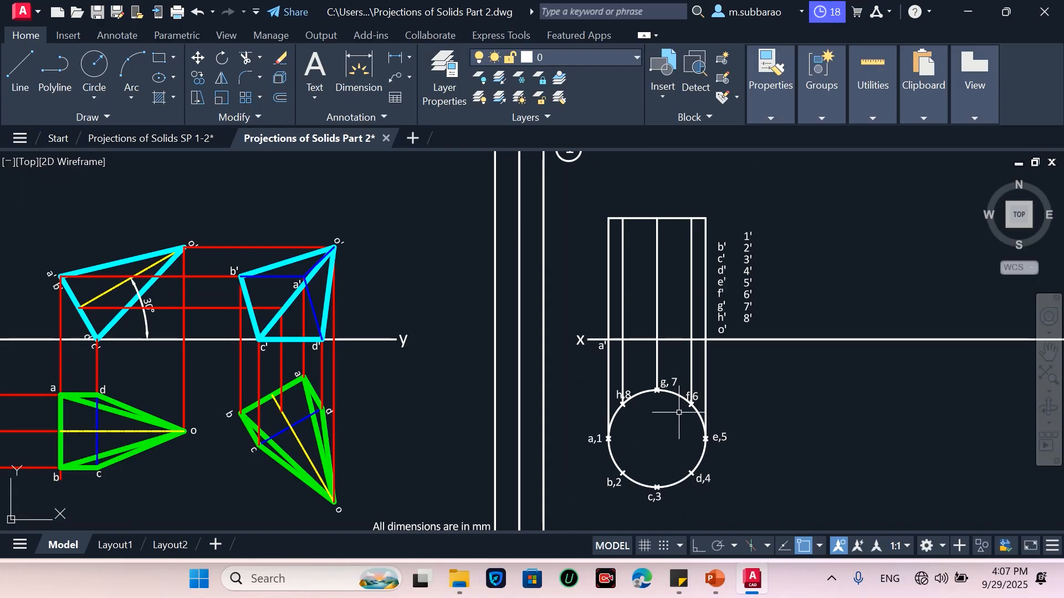
scroll(798, 191, "up", 2)
left_click(686, 273)
left_click(681, 268)
key("Return")
left_click(682, 266)
scroll(504, 436, "up", 2)
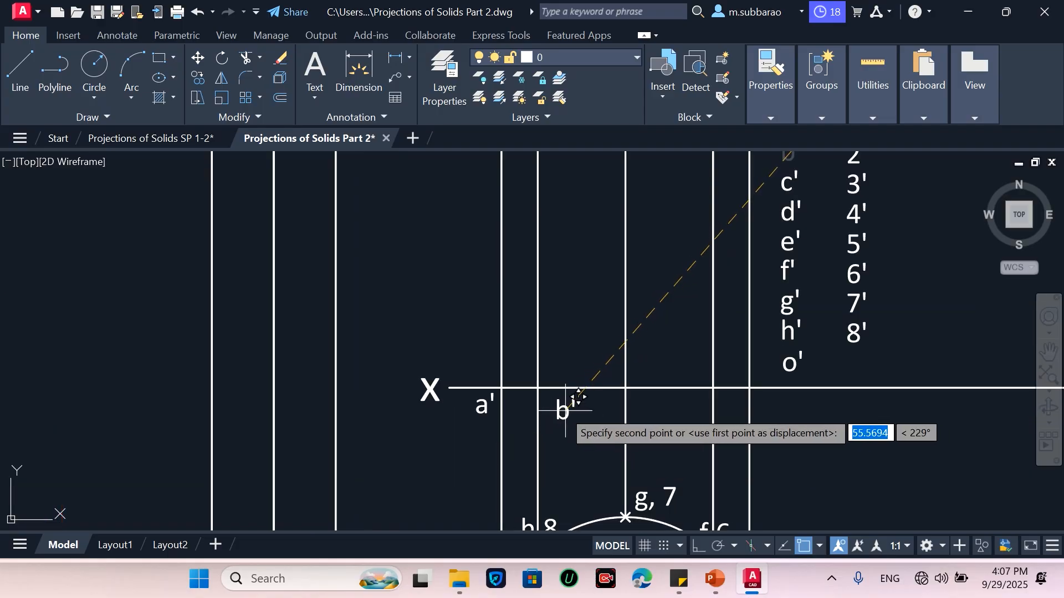
scroll(529, 404, "up", 2)
left_click(528, 404)
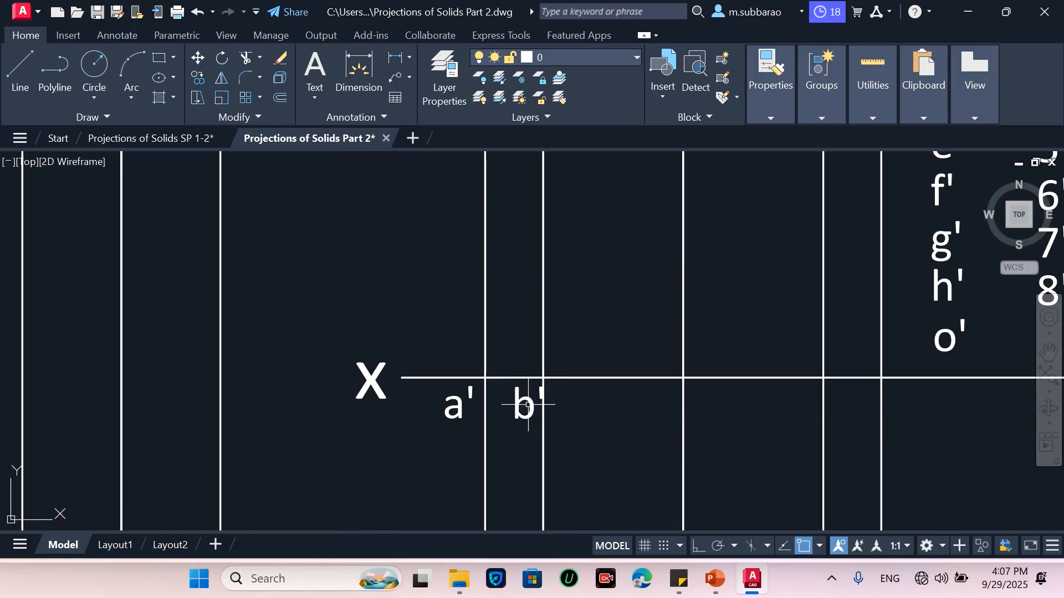
Move the h' label next to b' at the same generator
left_click(966, 284)
key("Return")
left_click(953, 286)
left_click(582, 392)
Move the c' label below the xy line at the central generator
scroll(654, 425, "down", 2)
left_click(868, 172)
left_click(830, 186)
key("Return")
left_click(838, 192)
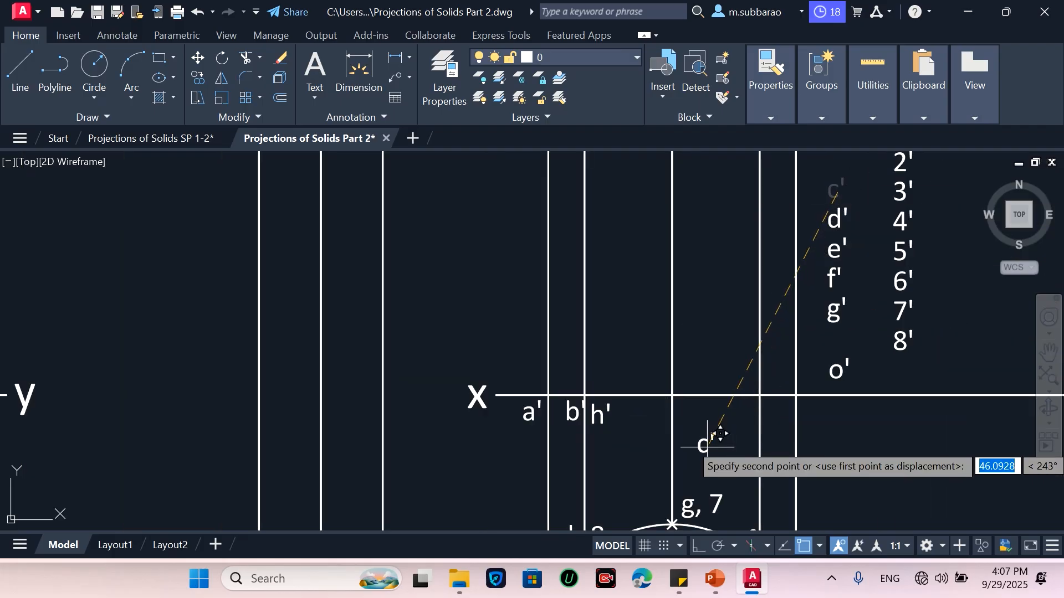
scroll(657, 414, "up", 2)
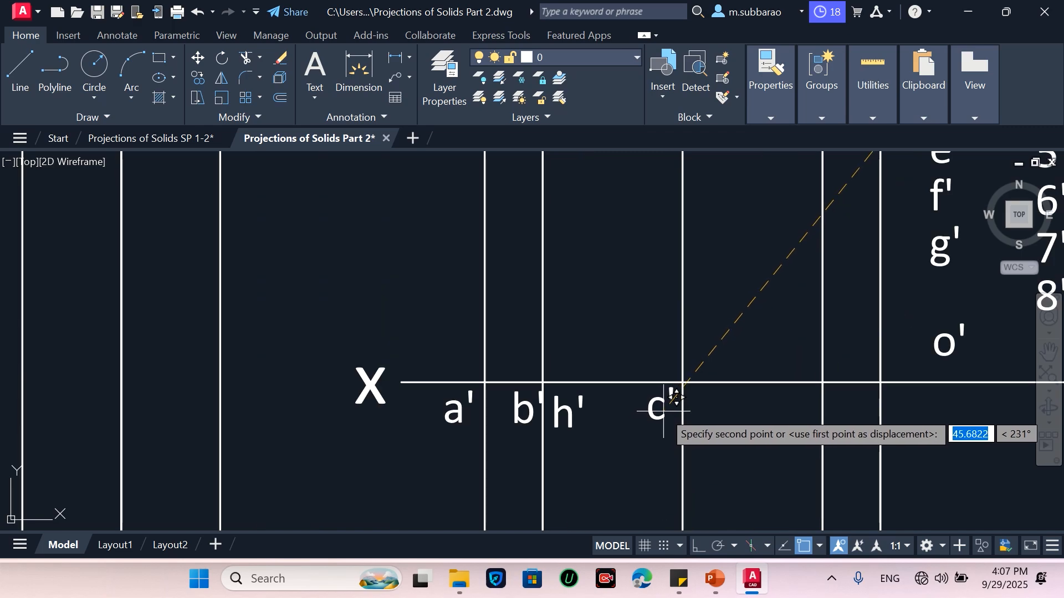
left_click(664, 411)
Move the g' label next to c' at the central generator
scroll(665, 412, "down", 8)
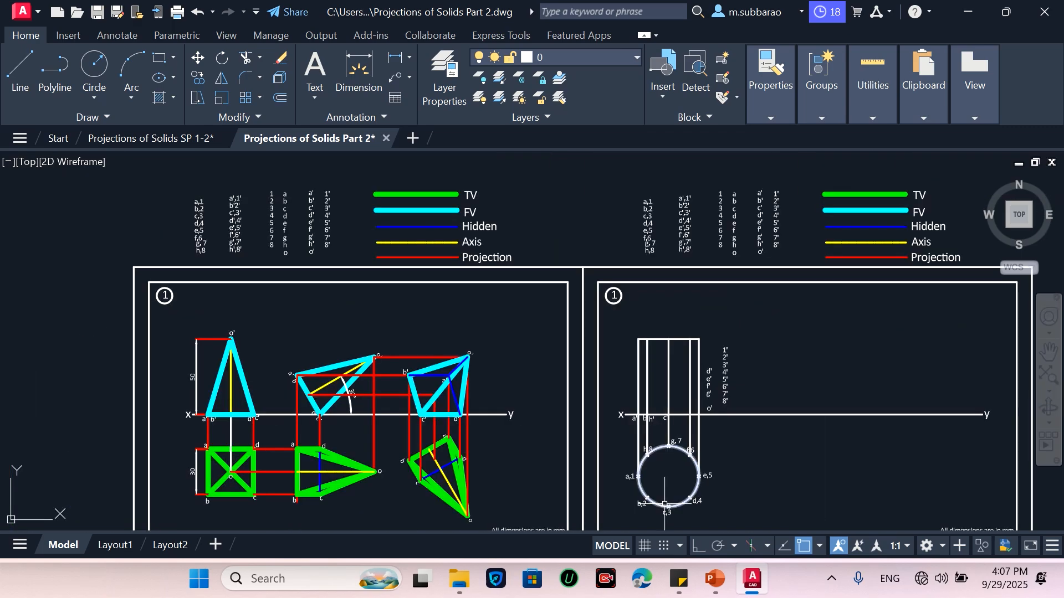
scroll(670, 468, "up", 2)
scroll(685, 400, "up", 4)
key("Return")
left_click(802, 272)
key("Return")
left_click(809, 271)
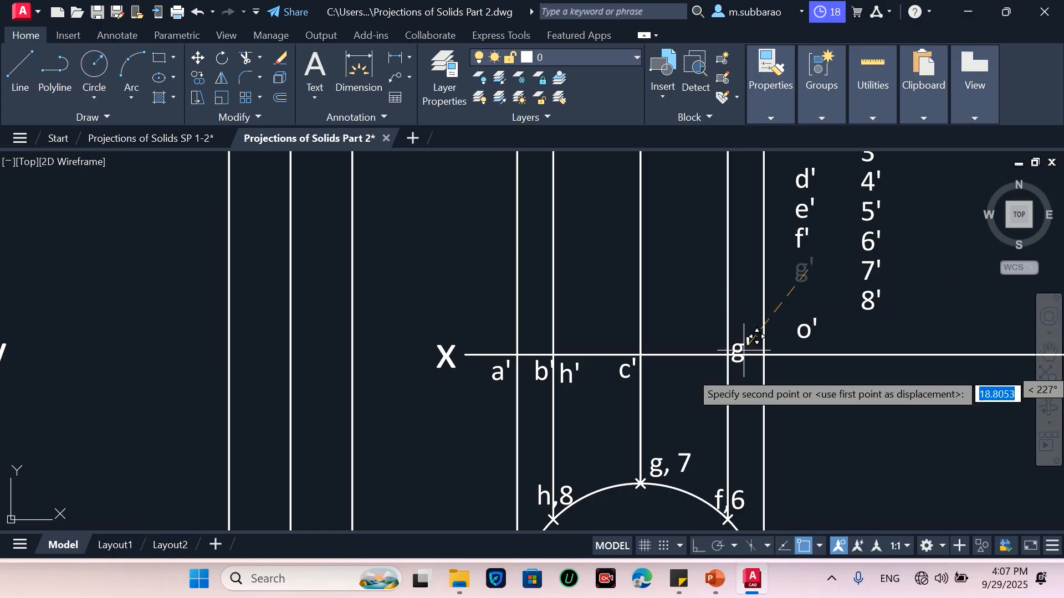
scroll(755, 339, "up", 4)
left_click(630, 352)
Move the d' label below the xy line at the fourth generator from the left
scroll(478, 384, "down", 4)
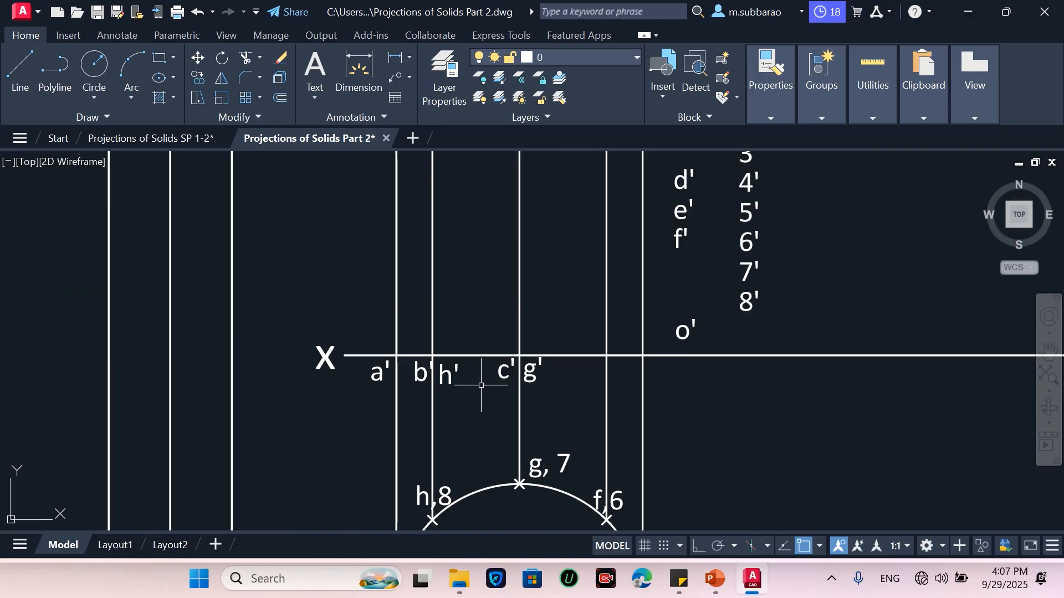
left_click(712, 159)
left_click(682, 177)
key("Return")
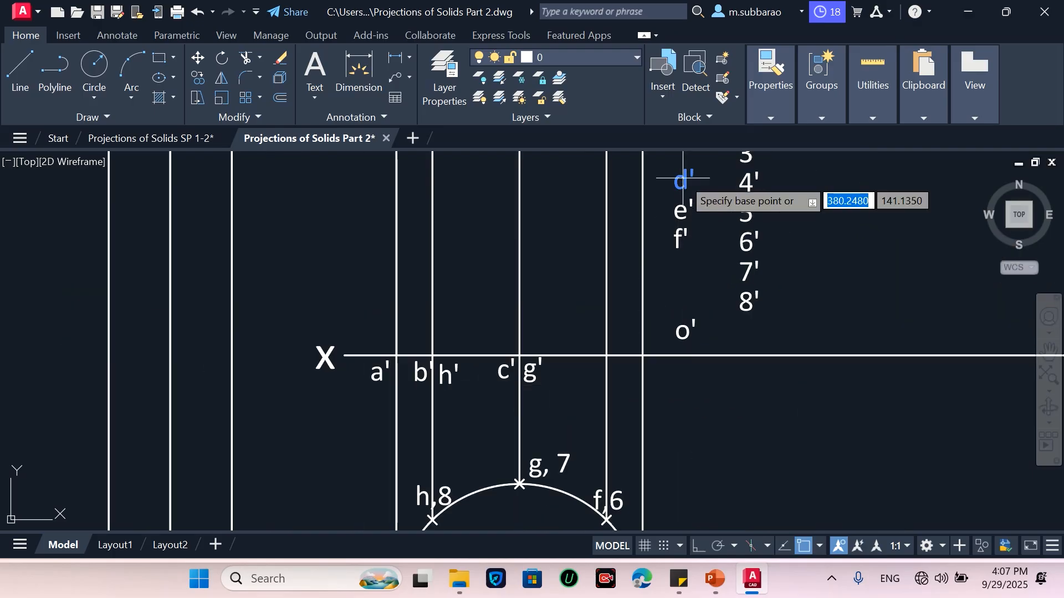
left_click(682, 179)
scroll(574, 382, "up", 2)
left_click(613, 348)
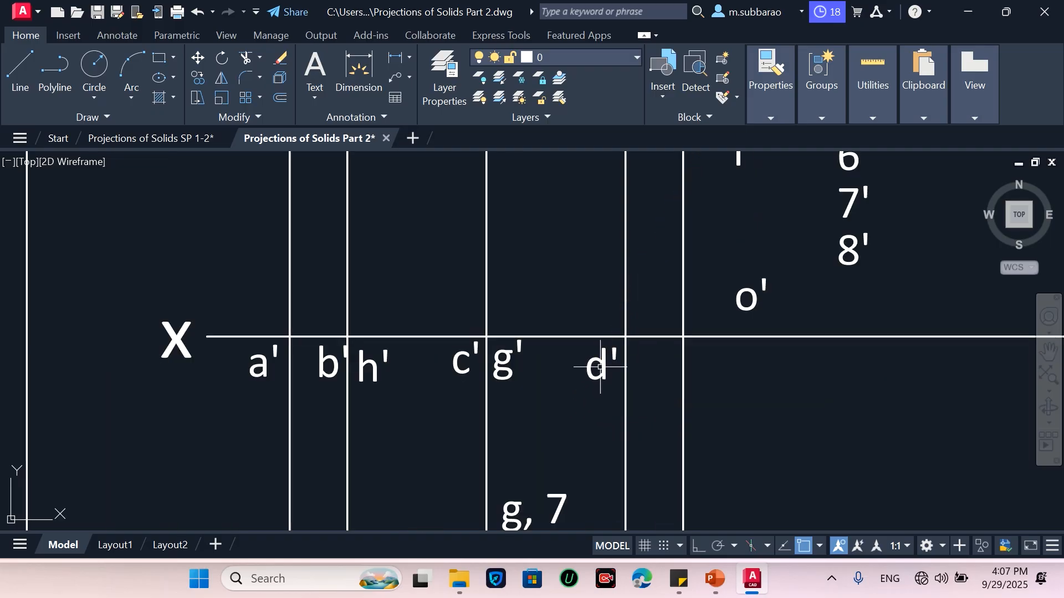
Move the f' label next to d' at the fourth generator
scroll(593, 412, "down", 2)
left_click(713, 192)
left_click(705, 241)
left_click(704, 241)
left_click(687, 260)
key("Return")
left_click(689, 261)
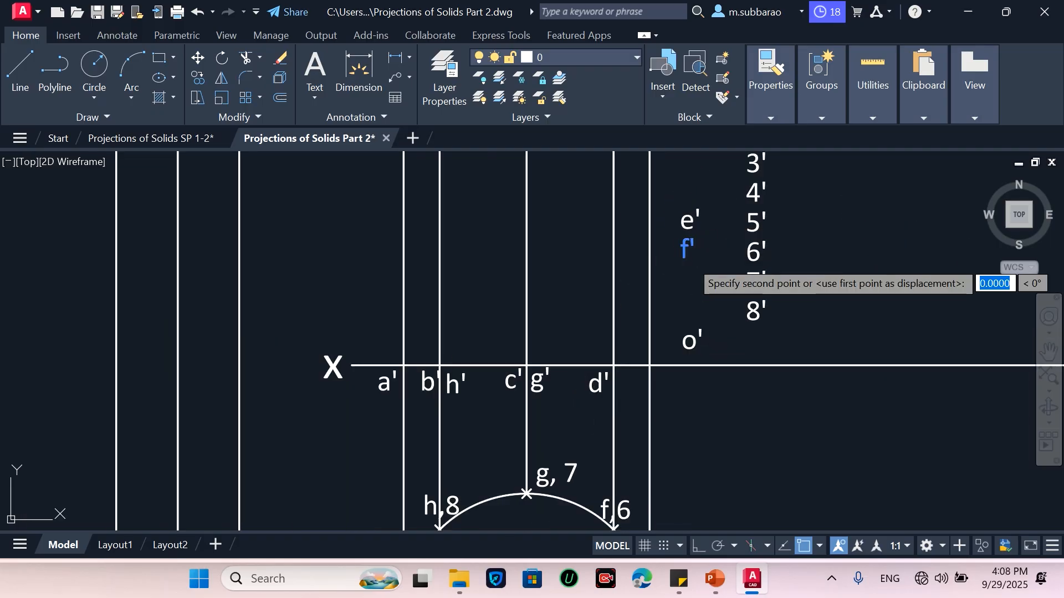
scroll(629, 375, "up", 2)
left_click(633, 364)
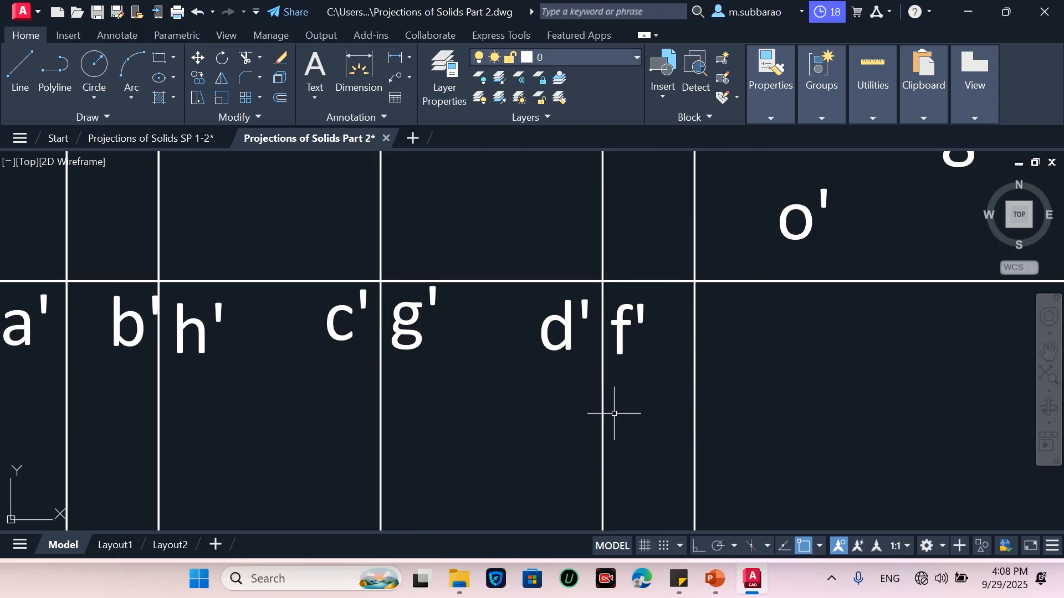
Move the e' label below the xy line at the rightmost generator
scroll(637, 368, "down", 5)
key("Return")
left_click(675, 268)
key("Return")
left_click(676, 267)
scroll(652, 396, "up", 2)
scroll(661, 355, "up", 2)
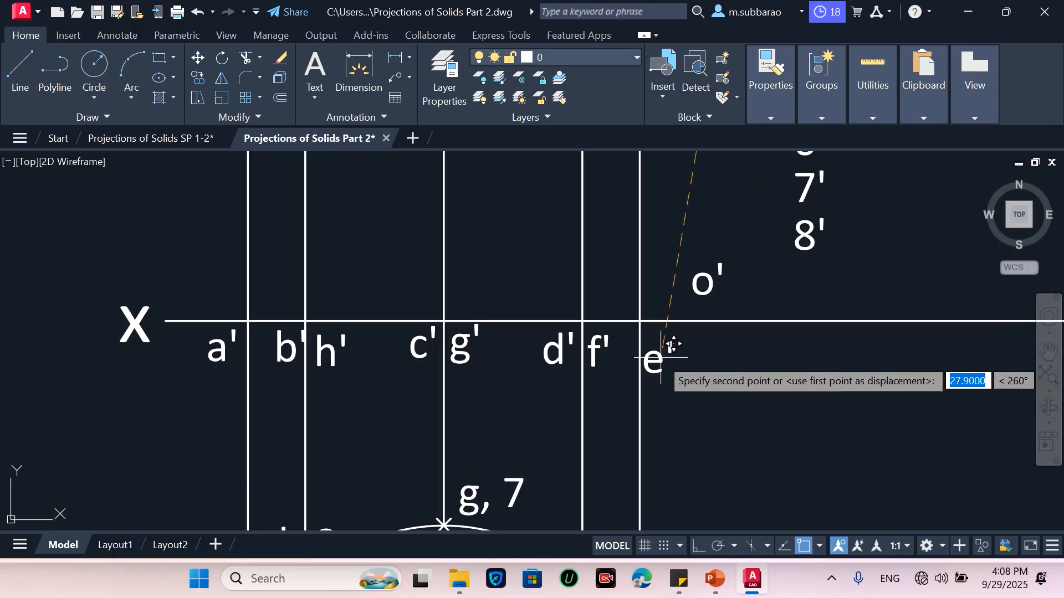
left_click(664, 350)
key("Return")
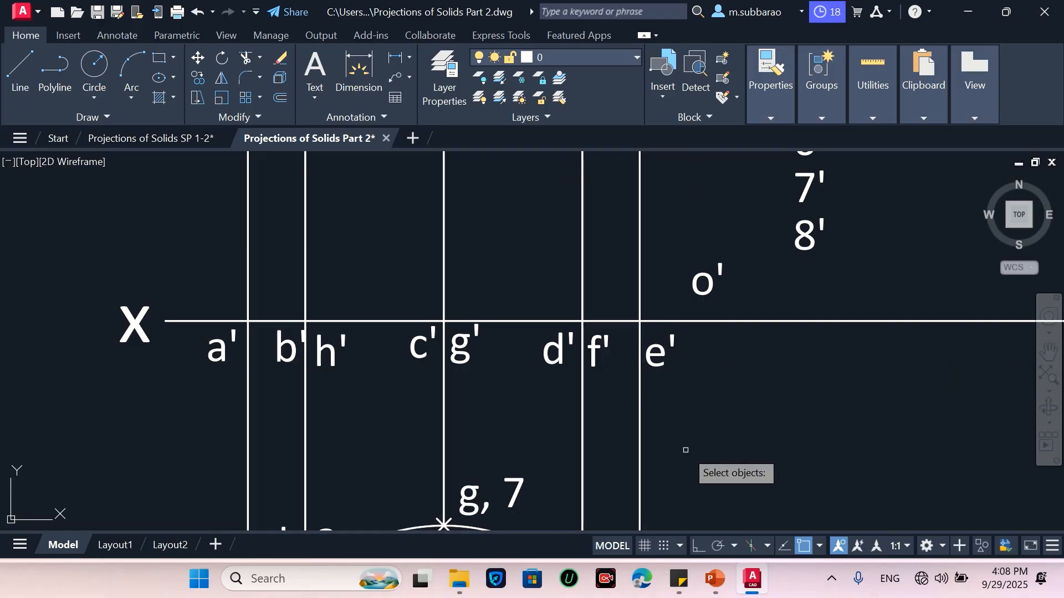
Move the 1' label above the front view's top-left corner
scroll(689, 413, "down", 4)
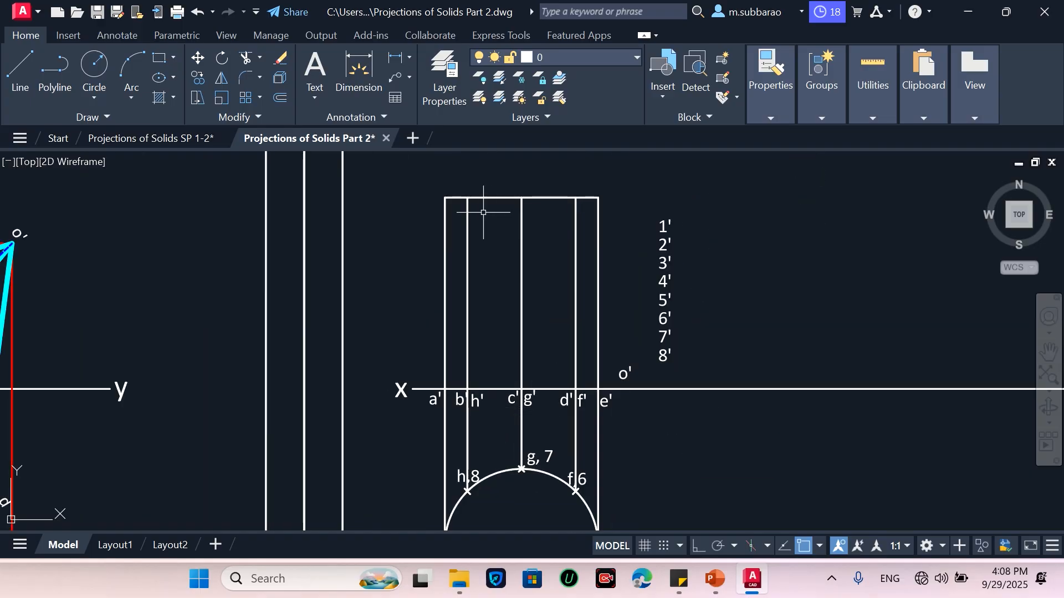
scroll(436, 183, "up", 2)
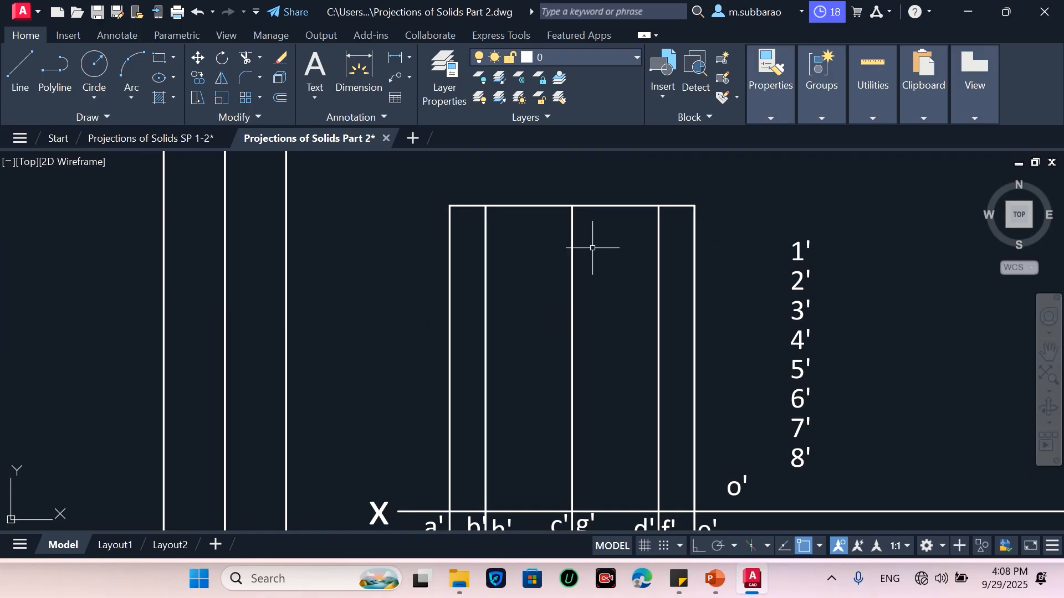
key("Return")
left_click(829, 207)
left_click(796, 261)
key("Return")
left_click(815, 251)
scroll(437, 205, "up", 2)
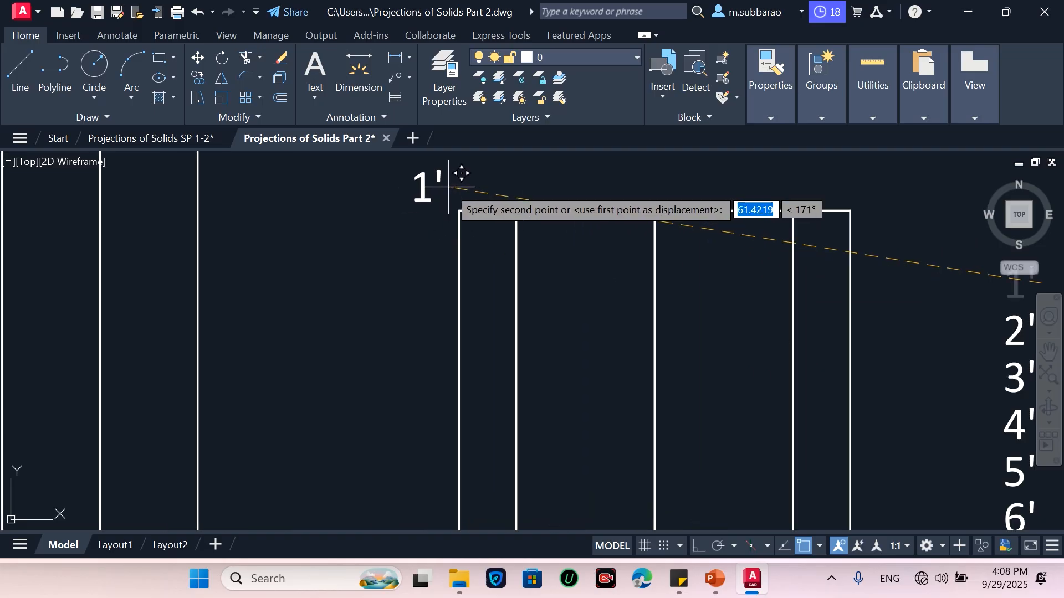
left_click(449, 192)
Move the 2' label above the second generator on the front view's top edge
scroll(447, 243, "down", 2)
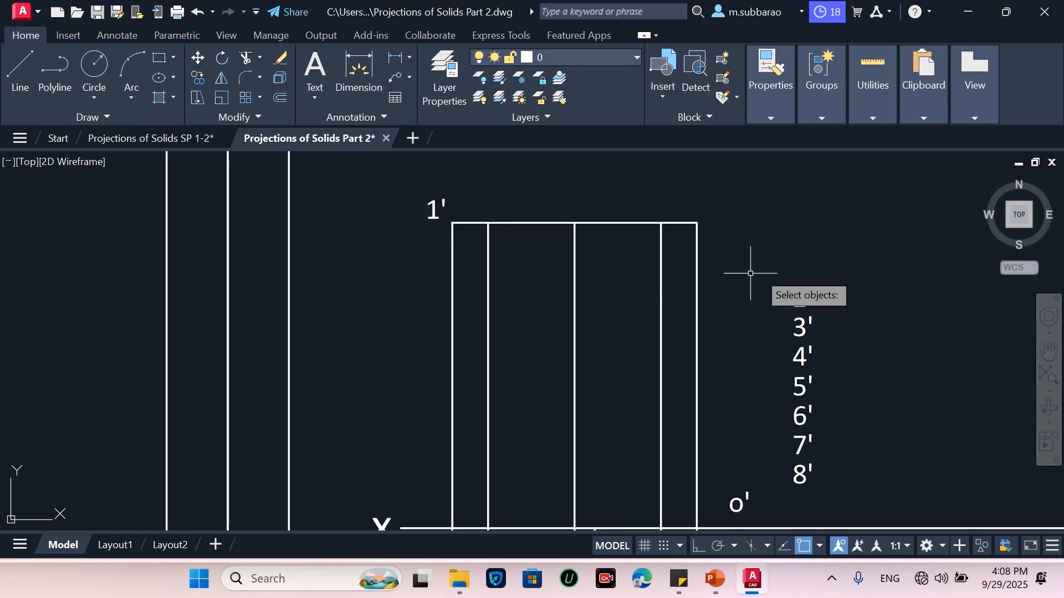
left_click(802, 293)
key("Return")
left_click(799, 291)
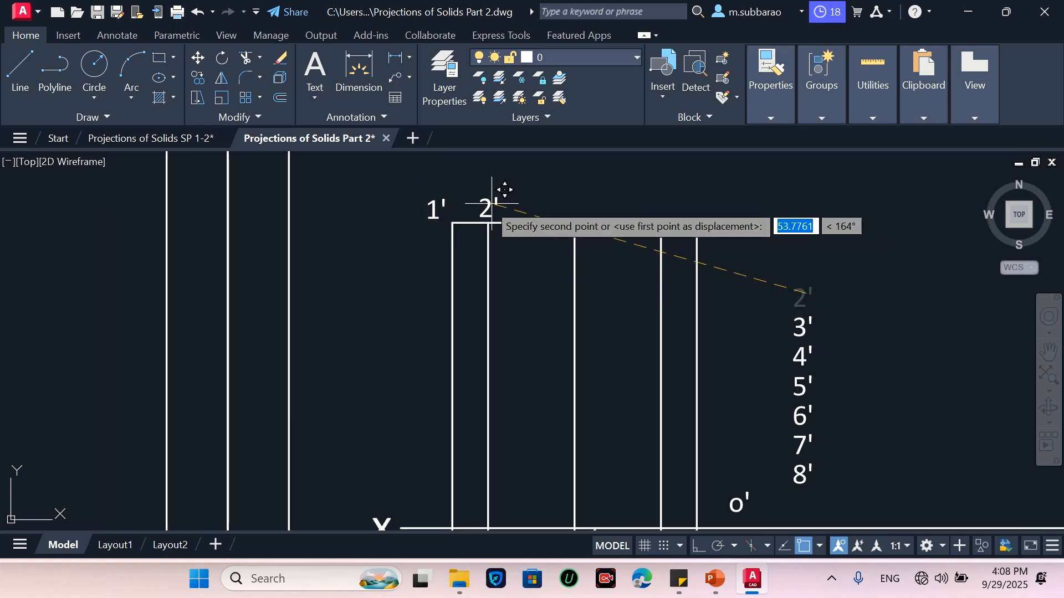
left_click(496, 191)
Move the 3' label above the central generator on the top edge
left_click(800, 284)
left_click(803, 325)
key("Return")
left_click(802, 329)
left_click(565, 206)
Move the 4' label above the fourth generator on the top edge
left_click(841, 326)
left_click(798, 361)
key("Return")
left_click(804, 348)
left_click(655, 198)
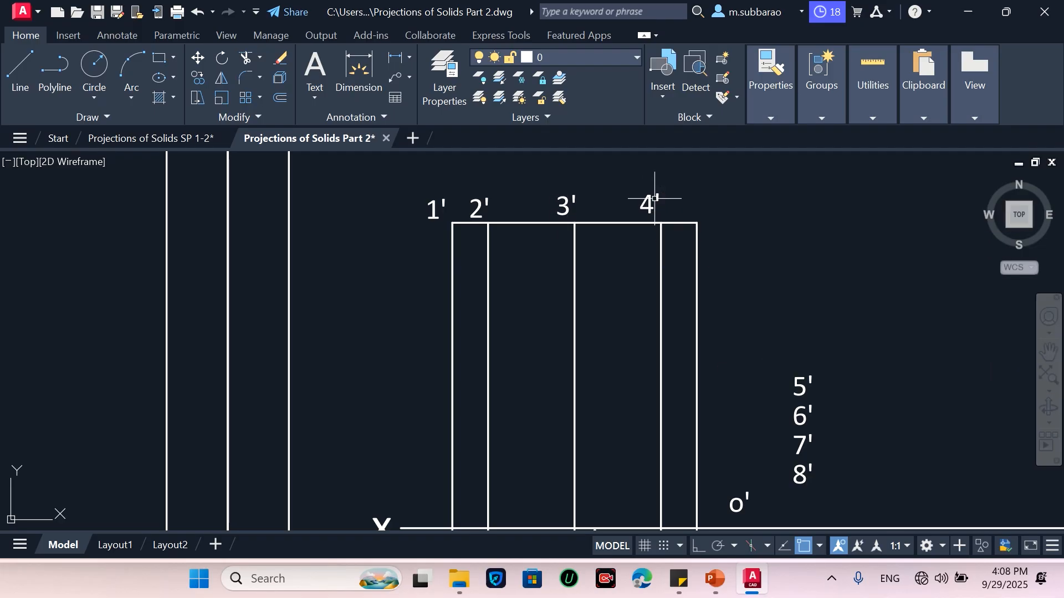
Move the 5' label above the front view's top-right corner
left_click(831, 332)
left_click(794, 392)
key("Return")
left_click(817, 379)
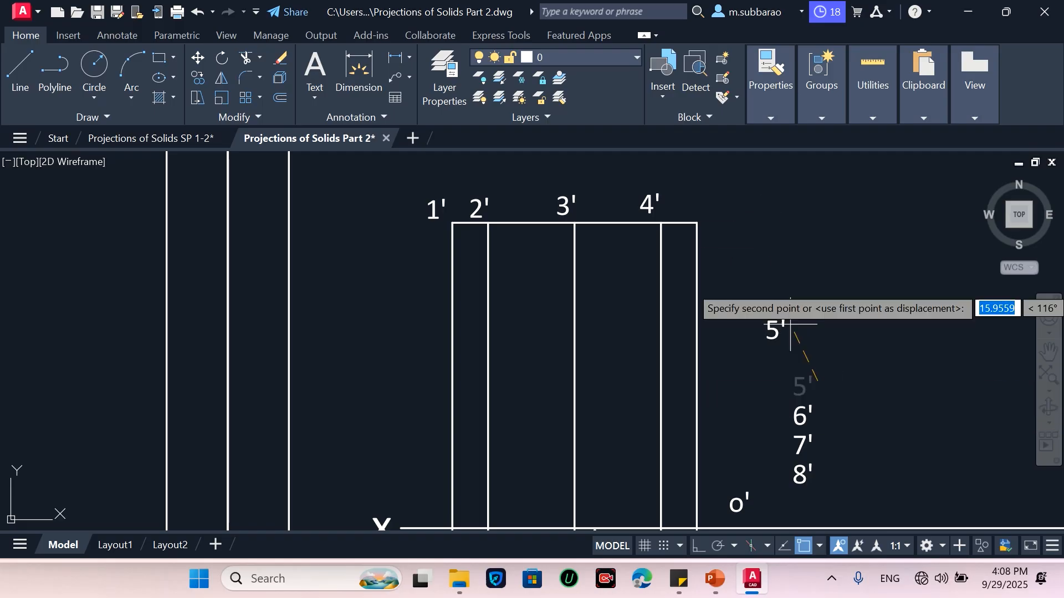
left_click(727, 199)
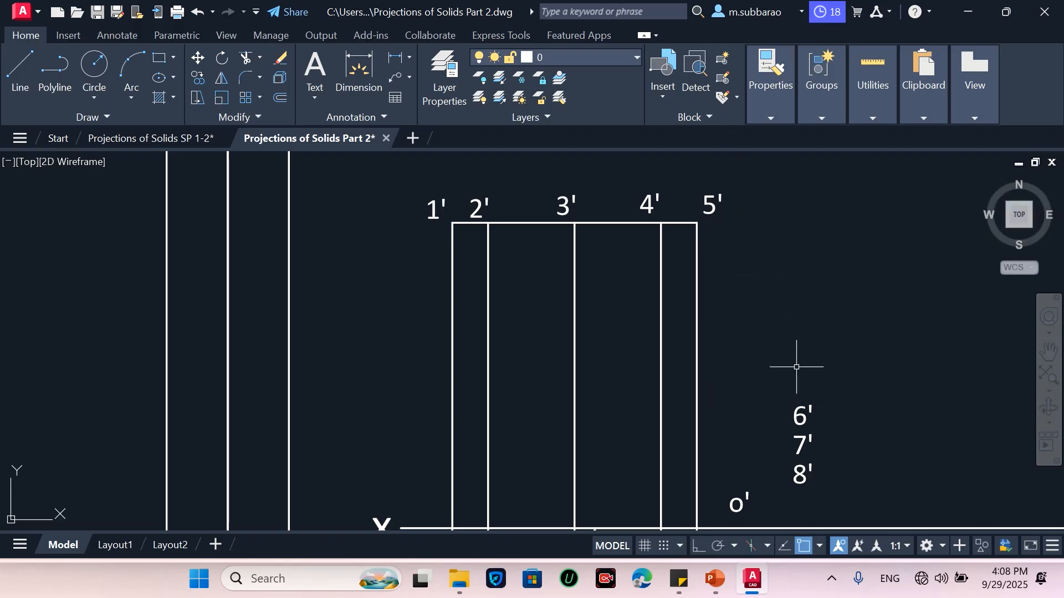
Move the 6' label next to 4' on the top edge
left_click(822, 395)
left_click(801, 411)
key("Return")
left_click(798, 408)
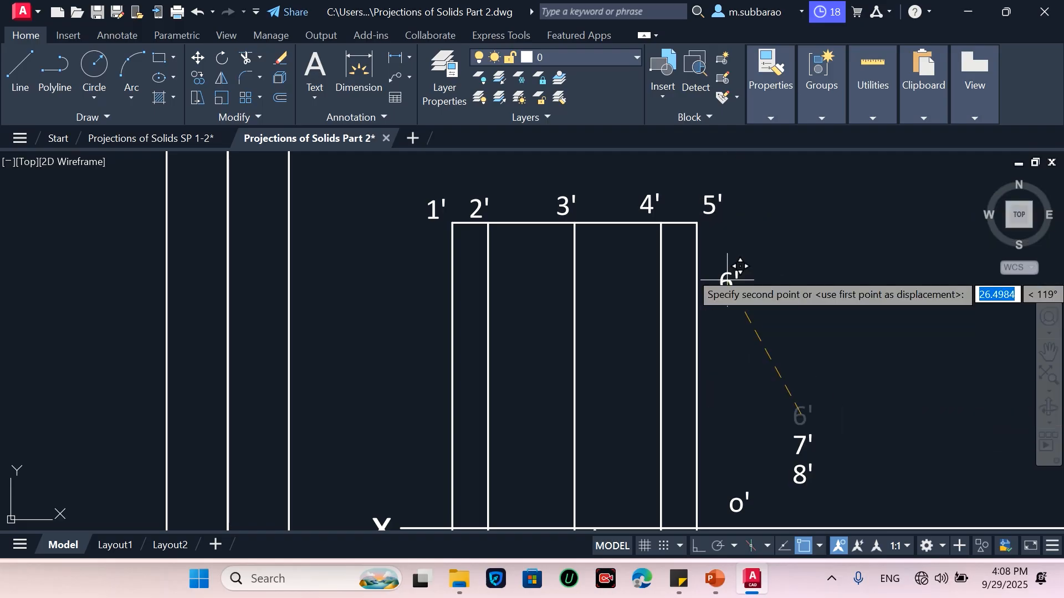
left_click(678, 201)
Move the 7' label next to 3' above the central generator on the top edge
left_click(816, 424)
left_click(801, 439)
key("Return")
left_click(801, 439)
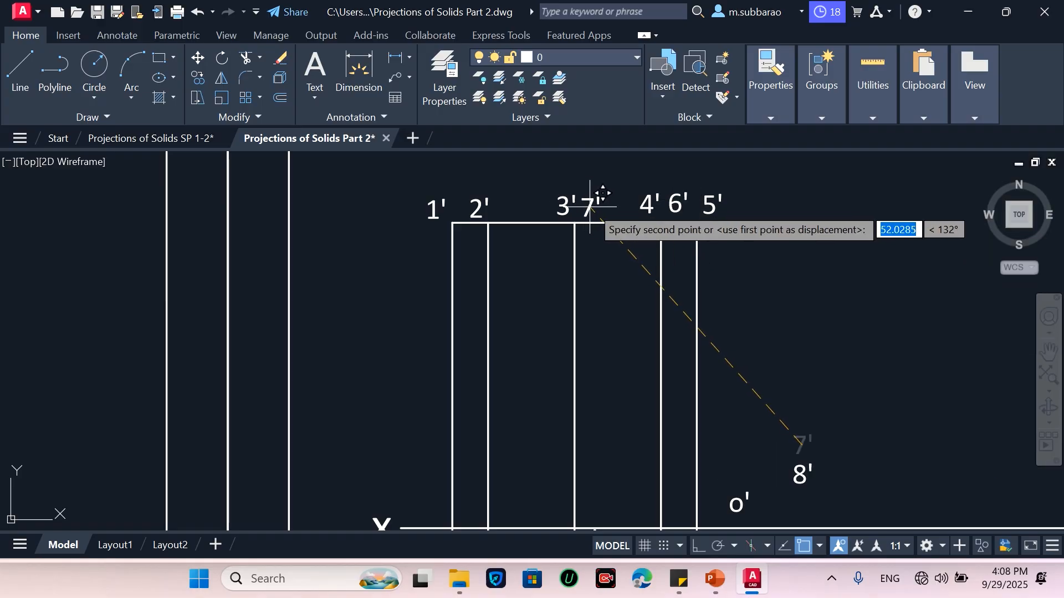
left_click(592, 210)
Move the 8' label next to 2' above the second generator on the top edge
left_click(851, 469)
left_click(784, 496)
key("Return")
left_click(801, 471)
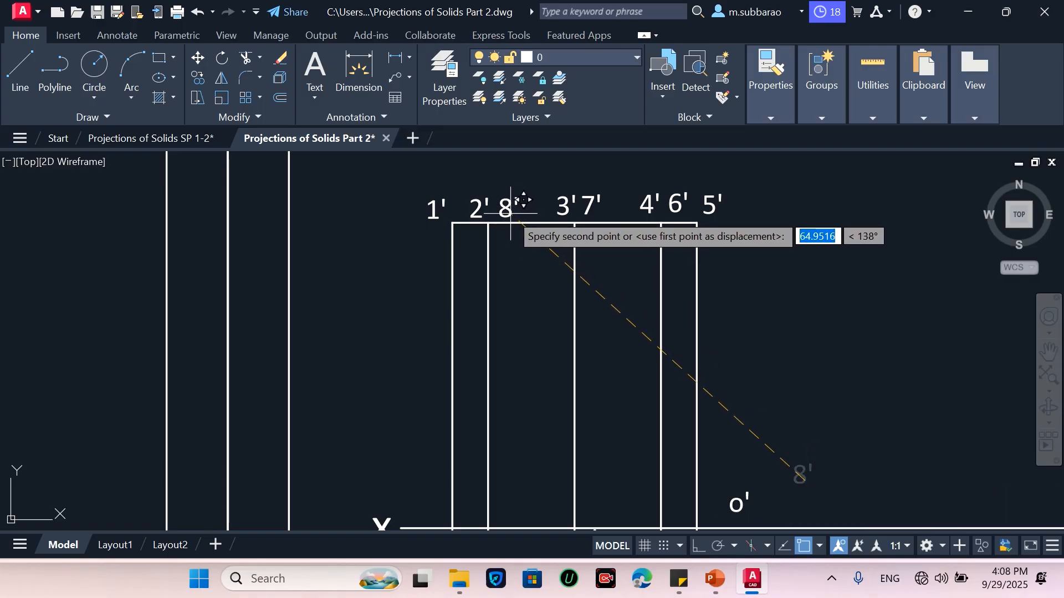
left_click(514, 214)
Delete the o' label below the front view
left_click(798, 481)
left_click(731, 513)
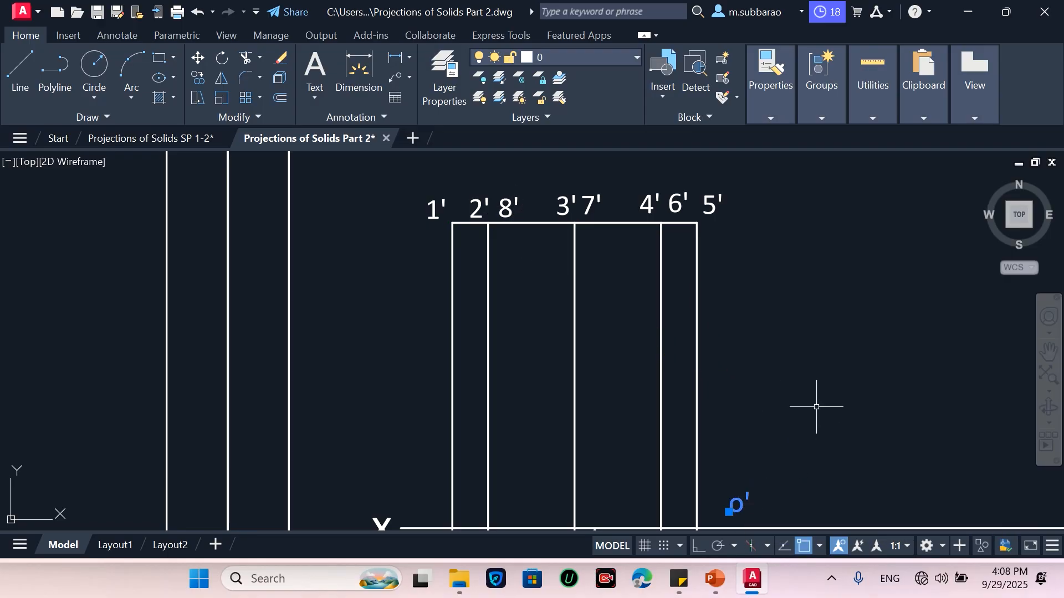
key("Delete")
Apply the green top-view line style to the circle using Match Properties from the left drawing
scroll(653, 225, "down", 2)
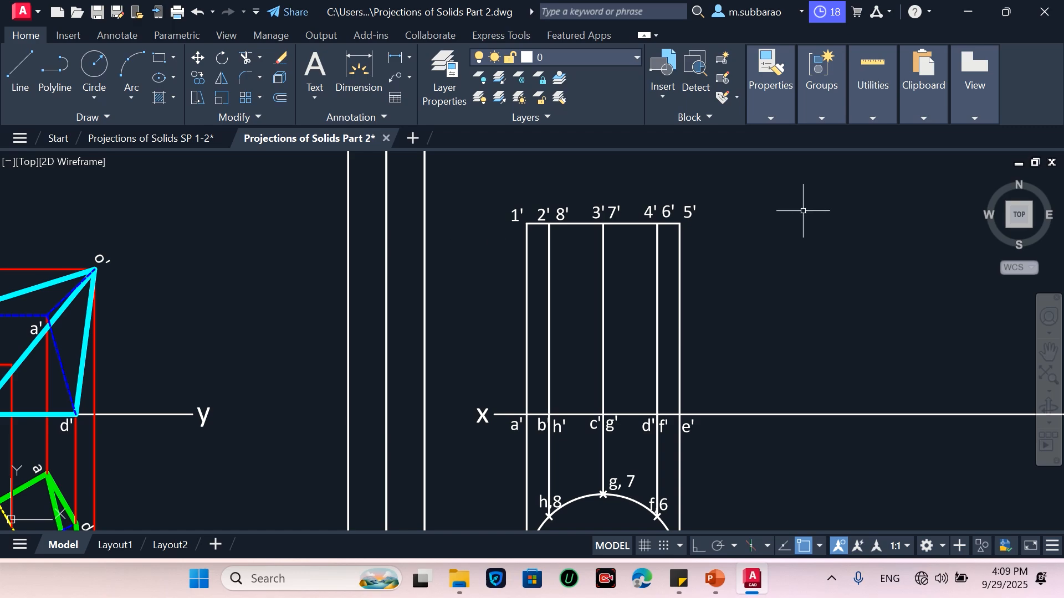
scroll(690, 218, "down", 4)
scroll(718, 339, "up", 2)
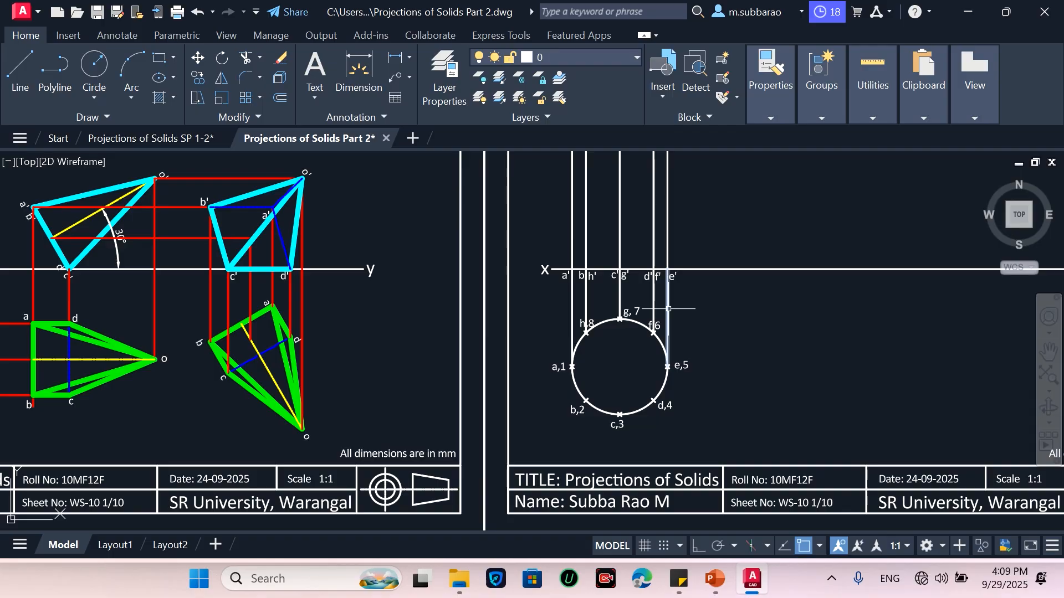
type("a")
key("Return")
left_click(285, 354)
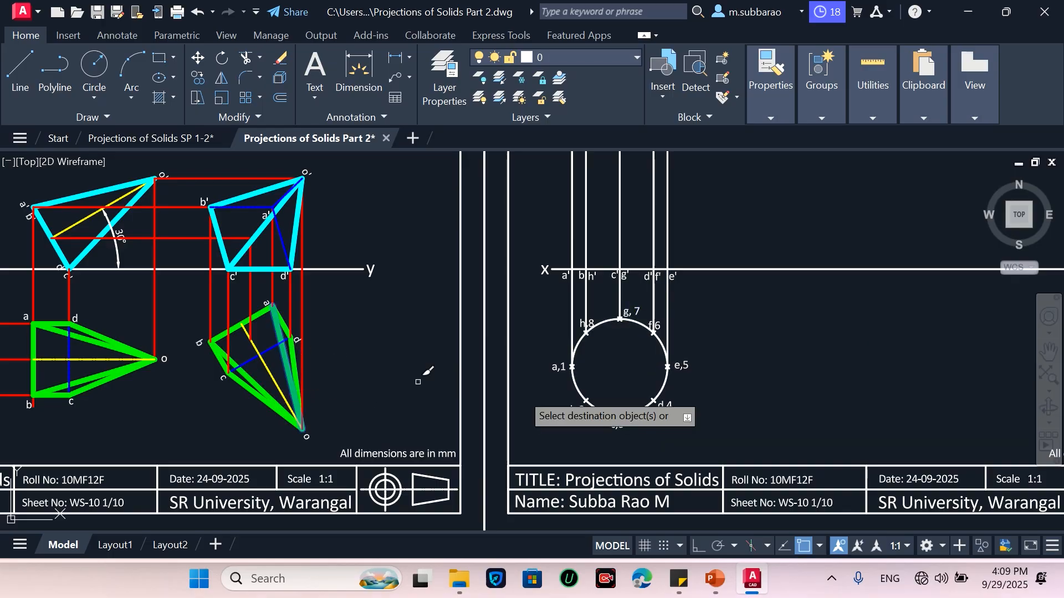
left_click(615, 396)
key("Return")
key("Return")
Match the front view's left, right and top edges to the cyan front-view outline style
left_click(281, 205)
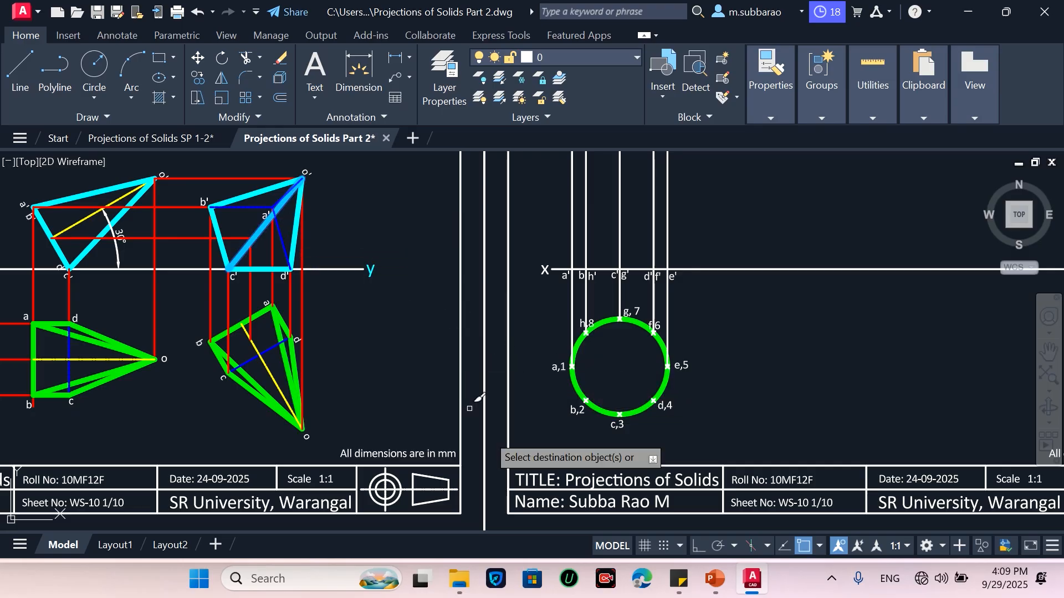
scroll(541, 399, "down", 3)
scroll(580, 195, "up", 3)
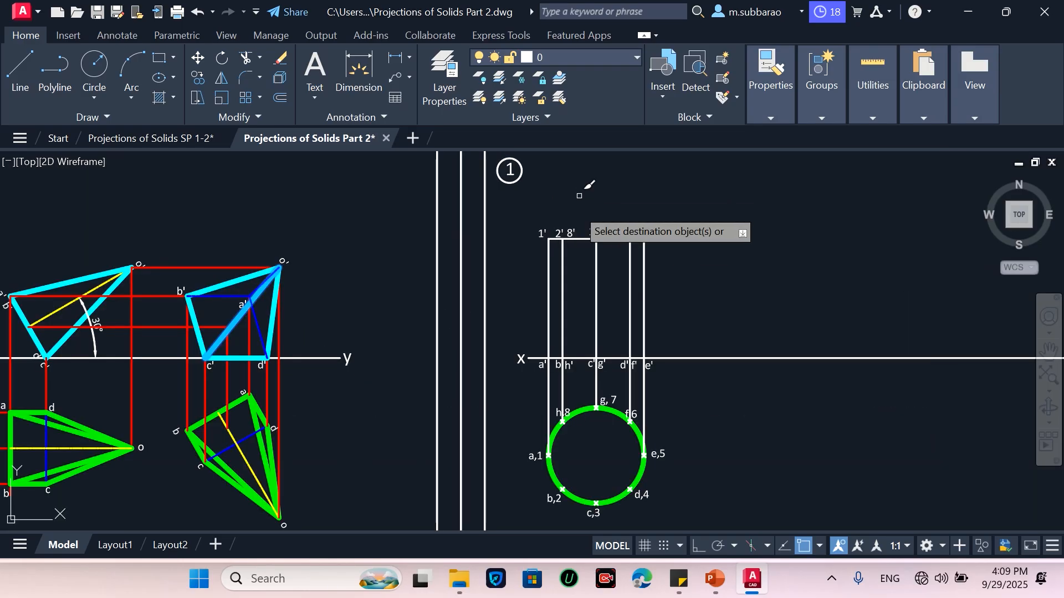
scroll(547, 298, "up", 2)
left_click(550, 299)
left_click(702, 301)
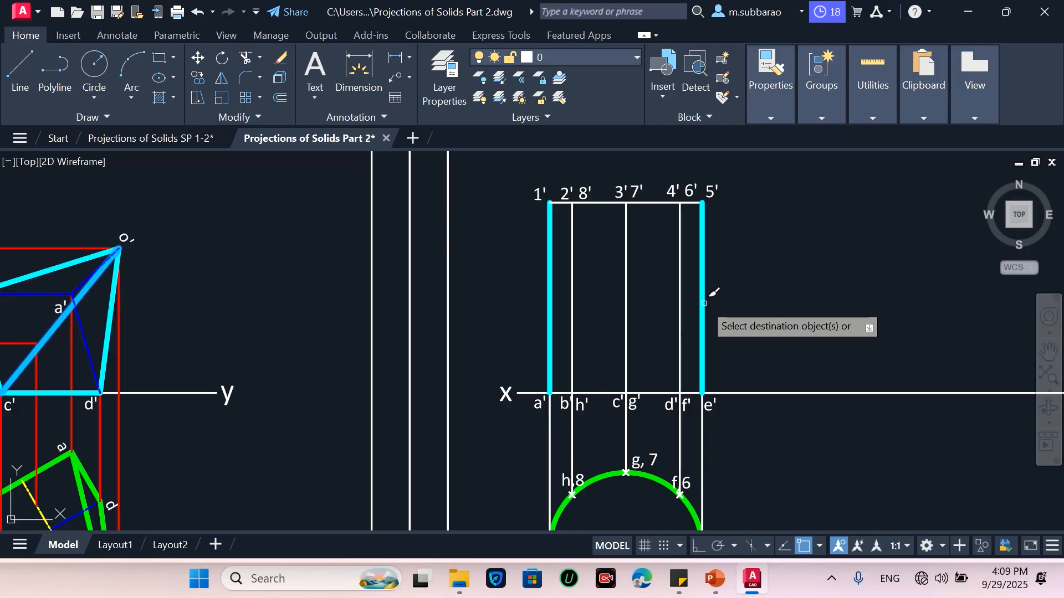
left_click(659, 202)
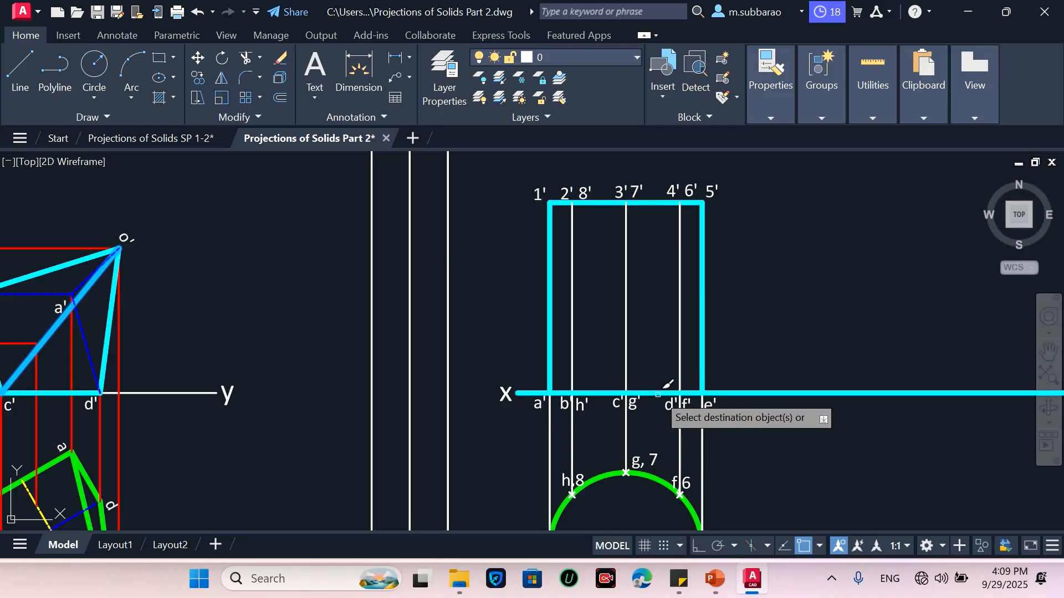
key("Escape")
key("l")
key("Return")
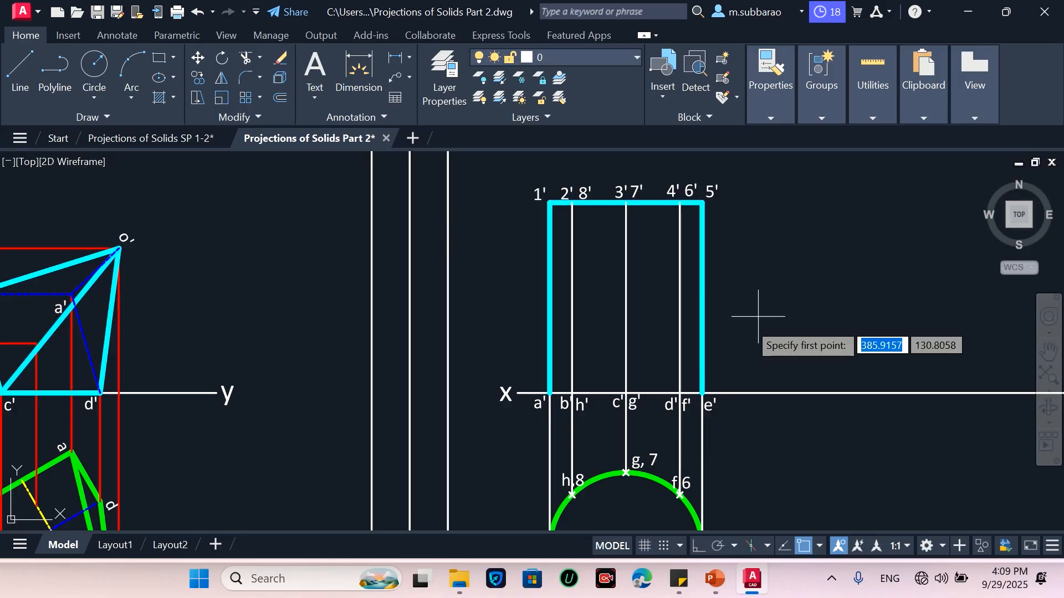
left_click(702, 392)
key("Escape")
Match the front view's bottom edge to the cyan outline using the right edge as source
type("ma")
key("Return")
left_click(703, 349)
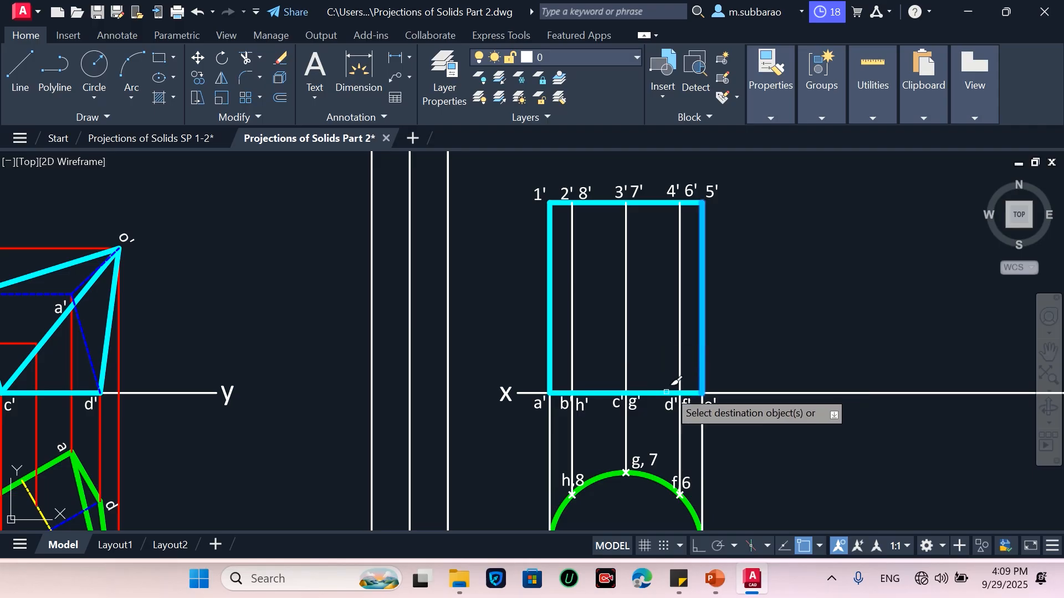
key("Escape")
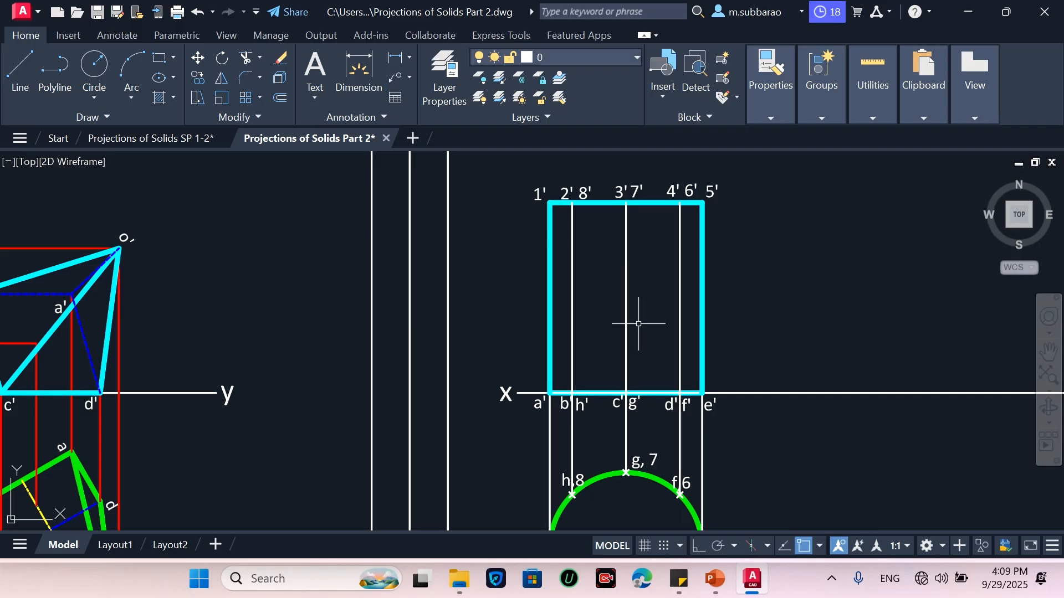
Match the projectors between the circle and the front view to the red projection line style
type("m")
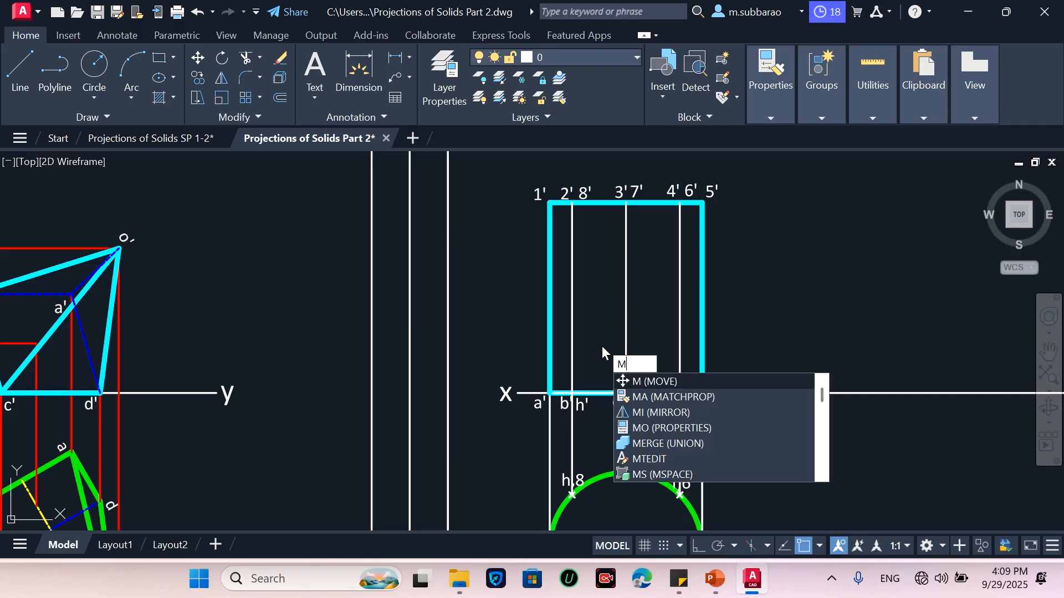
type("a")
key("Return")
left_click(120, 437)
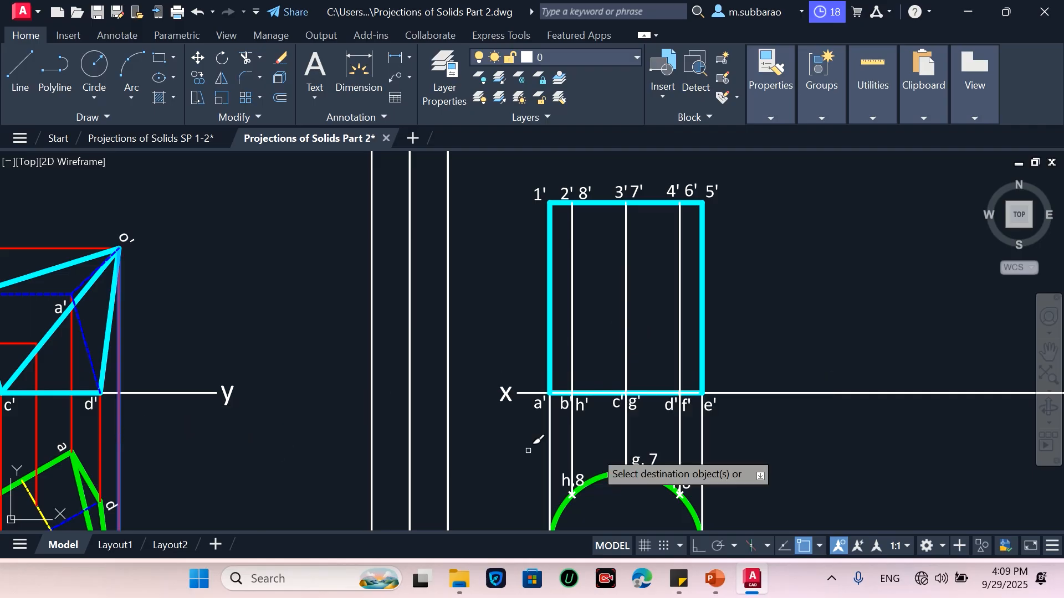
left_click(740, 433)
left_click(500, 437)
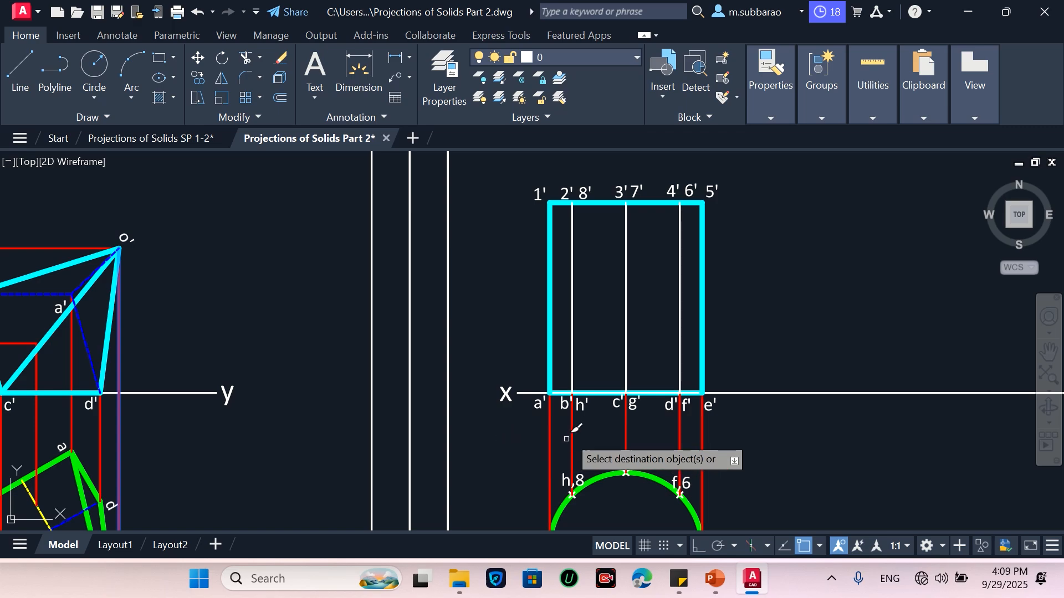
key("Escape")
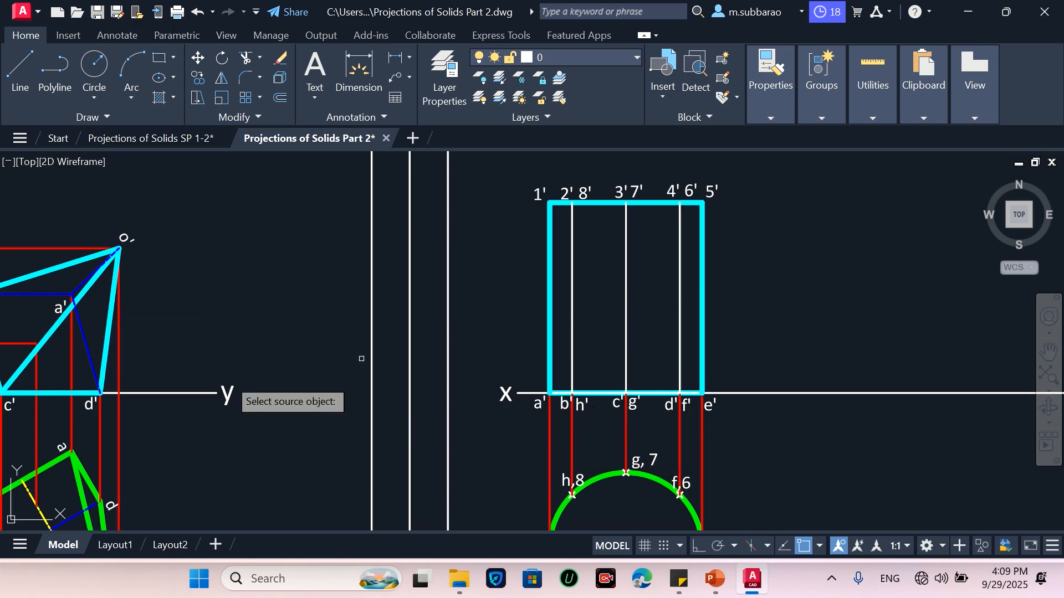
scroll(371, 354, "down", 2)
scroll(222, 438, "up", 2)
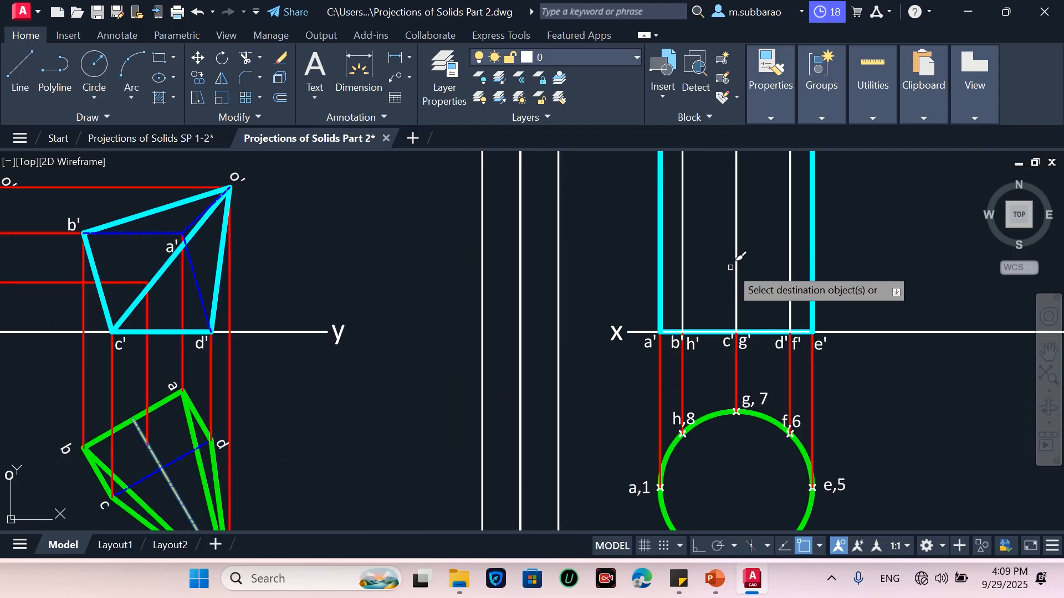
scroll(726, 360, "down", 3)
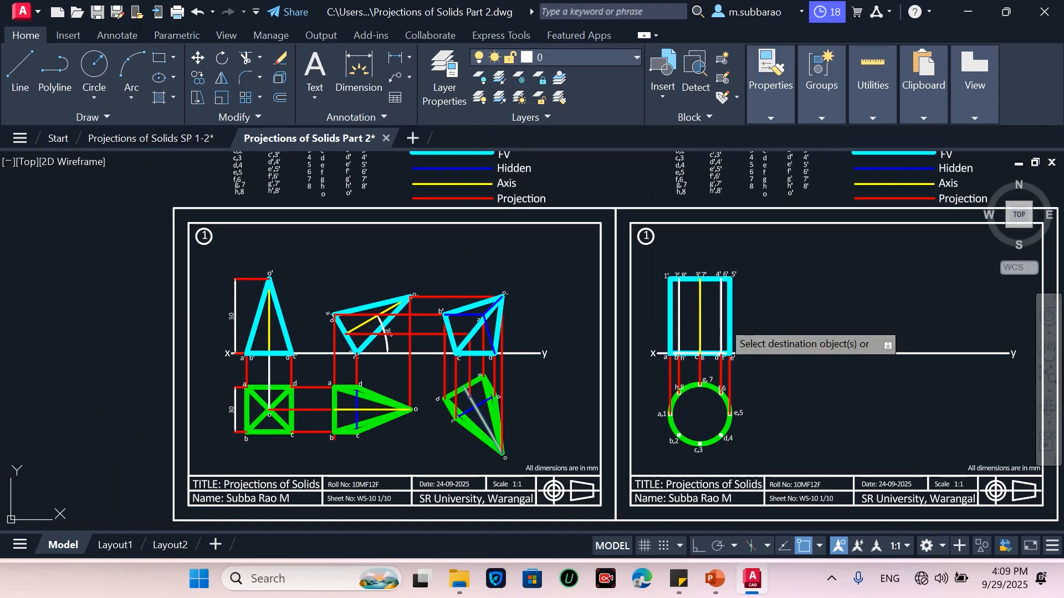
scroll(726, 333, "up", 3)
left_click(722, 330)
key("Escape")
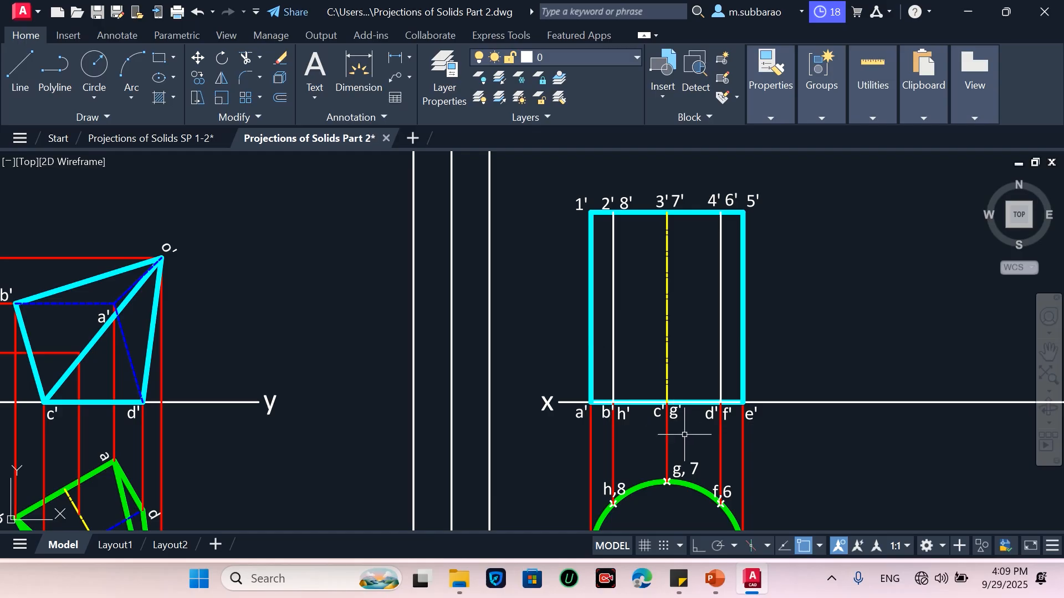
Match the inner generator lines of the front view to the red projection style
type("ma")
key("Return")
left_click(744, 440)
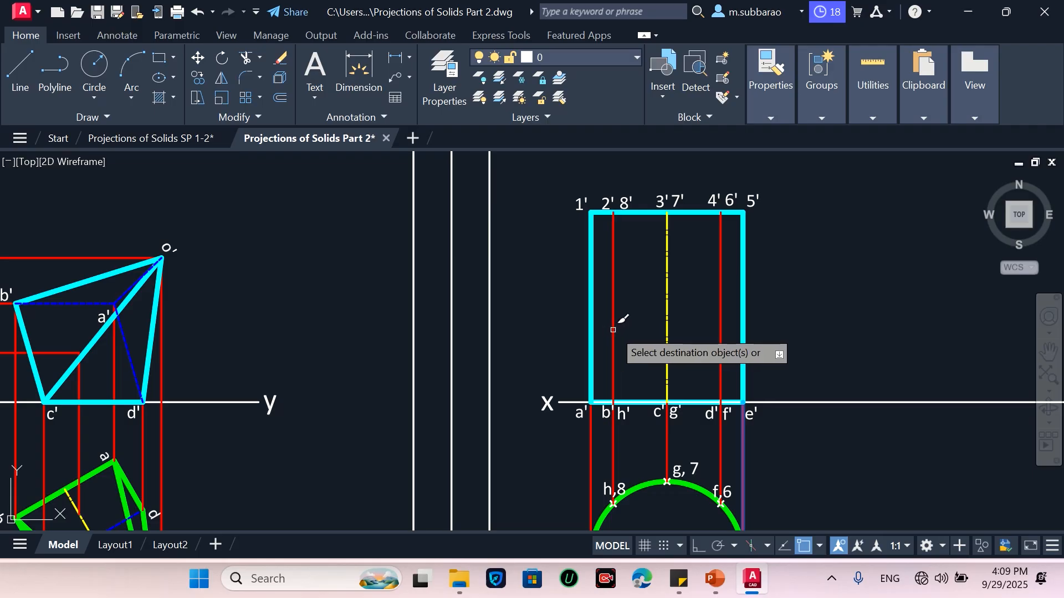
key("Return")
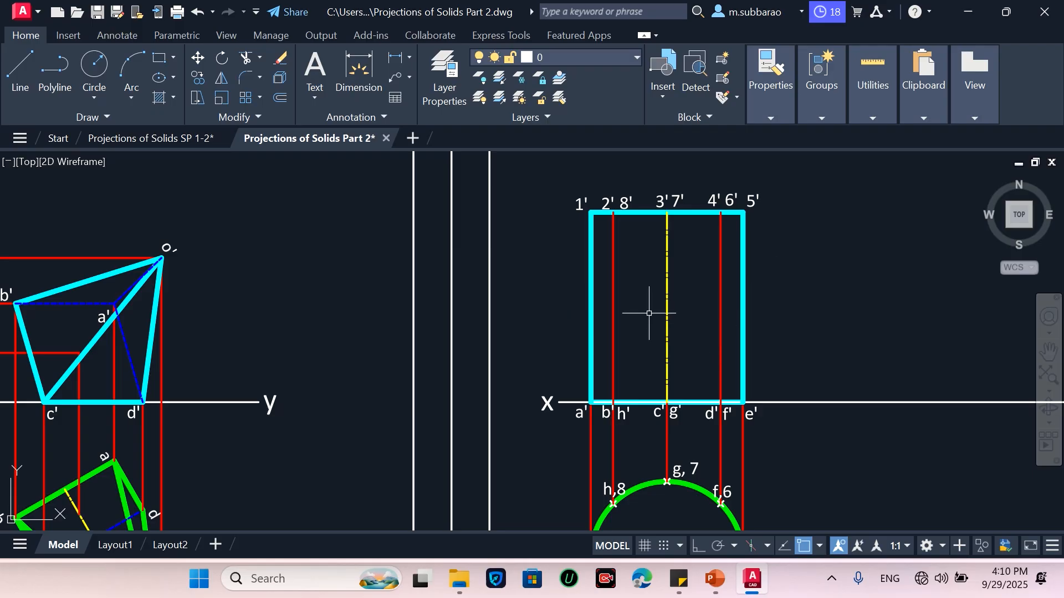
Copy the whole front view to the right along the XY line, using its e' corner as base point
scroll(567, 347, "down", 2)
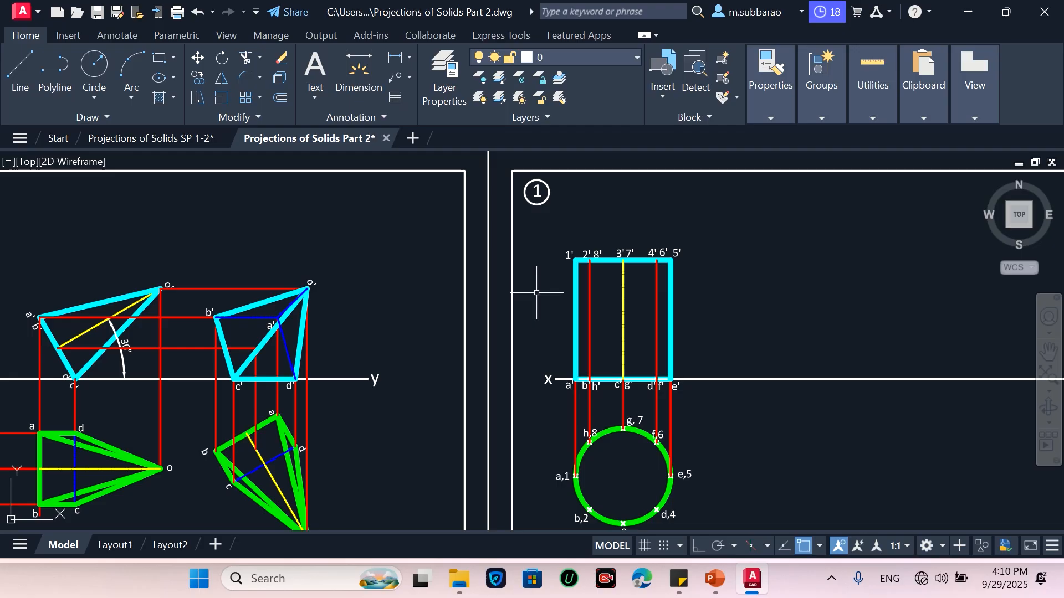
scroll(596, 290, "down", 5)
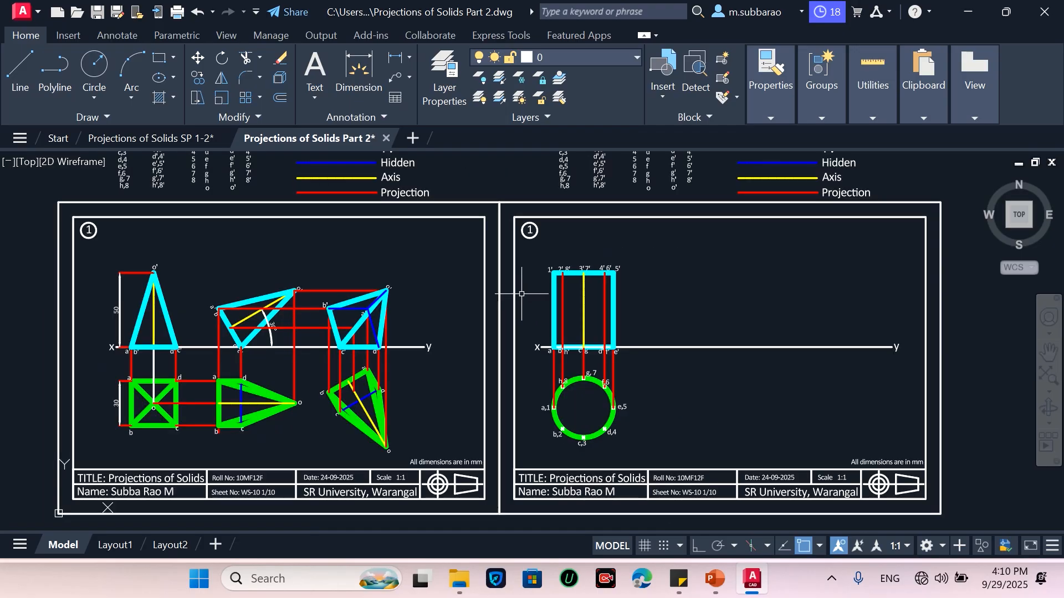
scroll(676, 304, "up", 5)
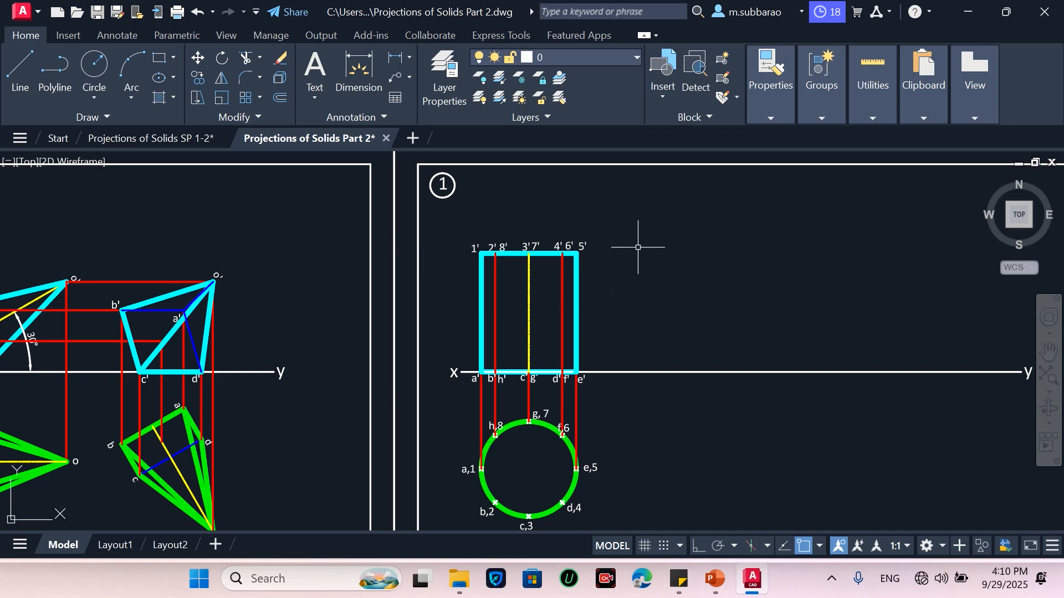
type("co")
key("Return")
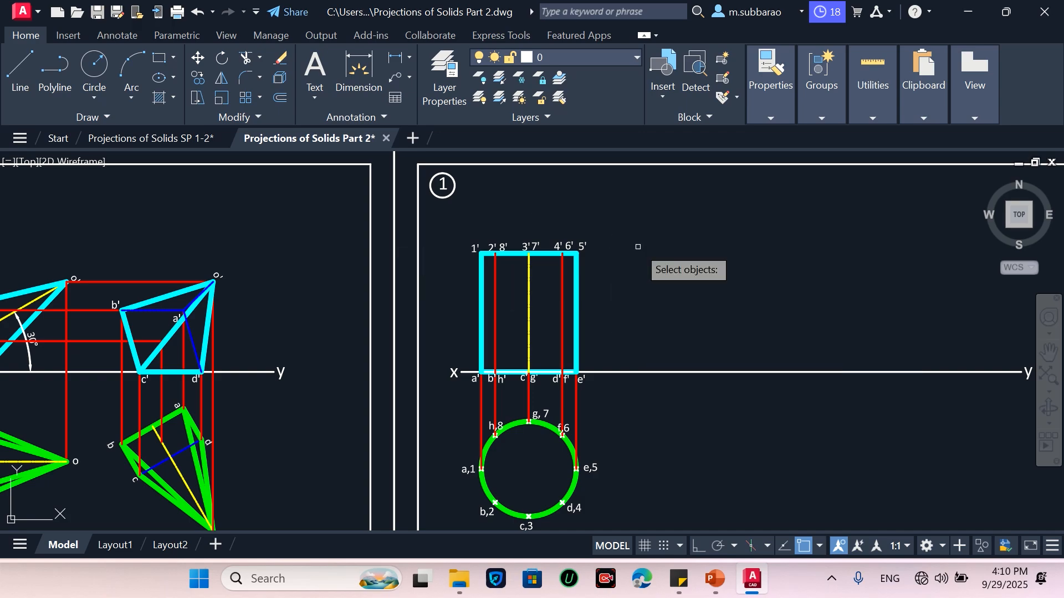
left_click(466, 395)
left_click(634, 219)
key("Return")
left_click(578, 371)
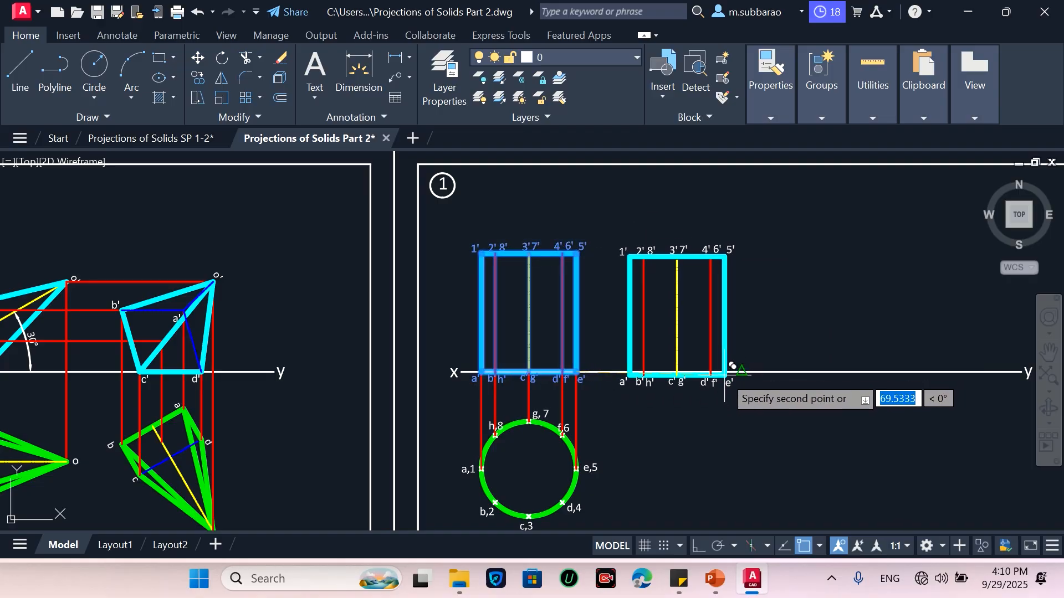
left_click(696, 548)
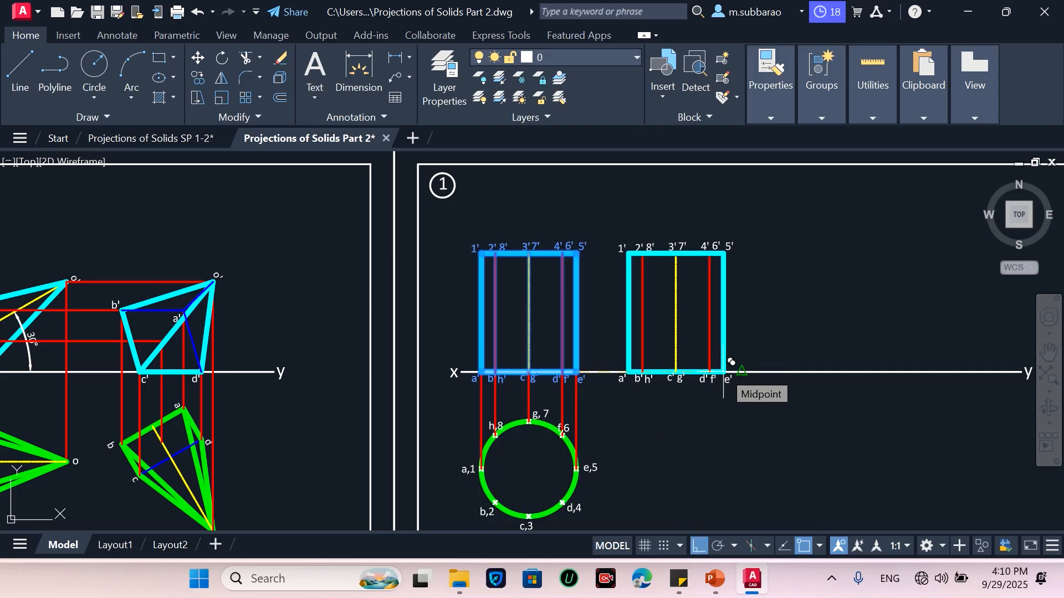
left_click(724, 370)
key("Escape")
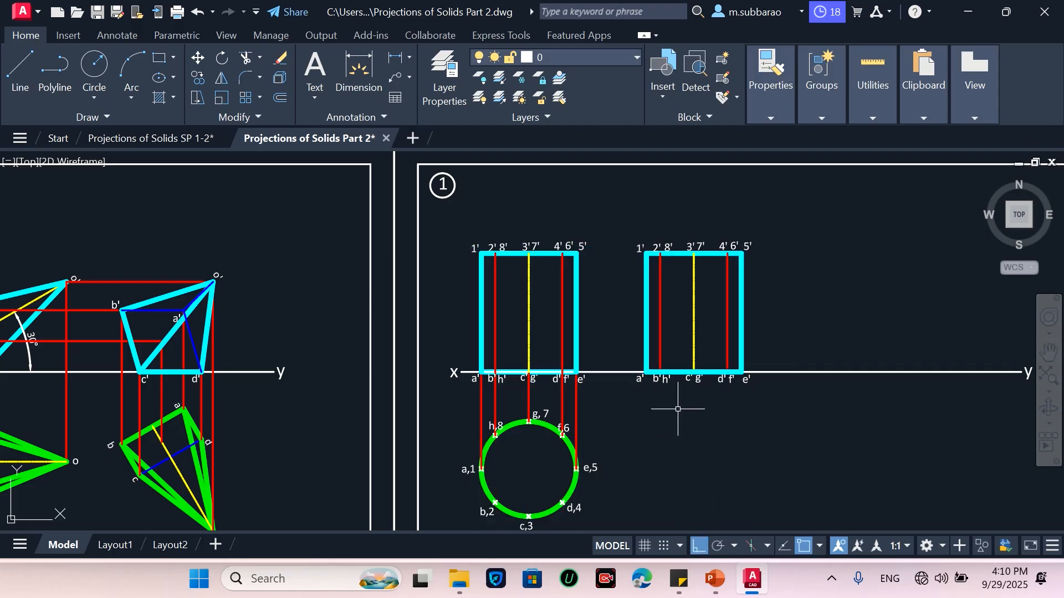
Rotate the copied front view about its e' corner so it tilts about 45° clockwise from the XY line
type("ro")
key("Return")
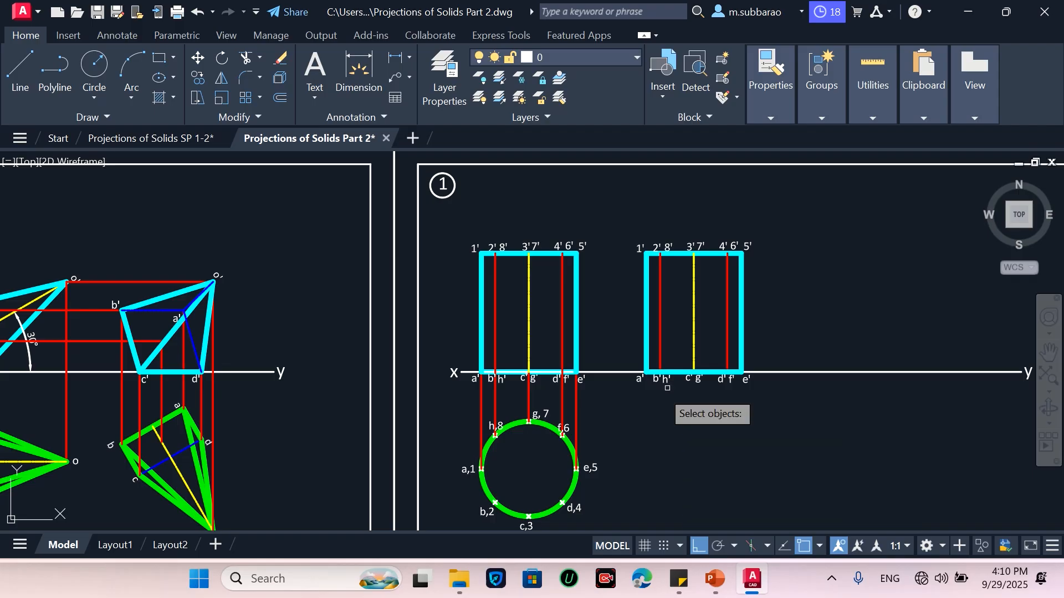
left_click(607, 407)
left_click(775, 207)
key("Return")
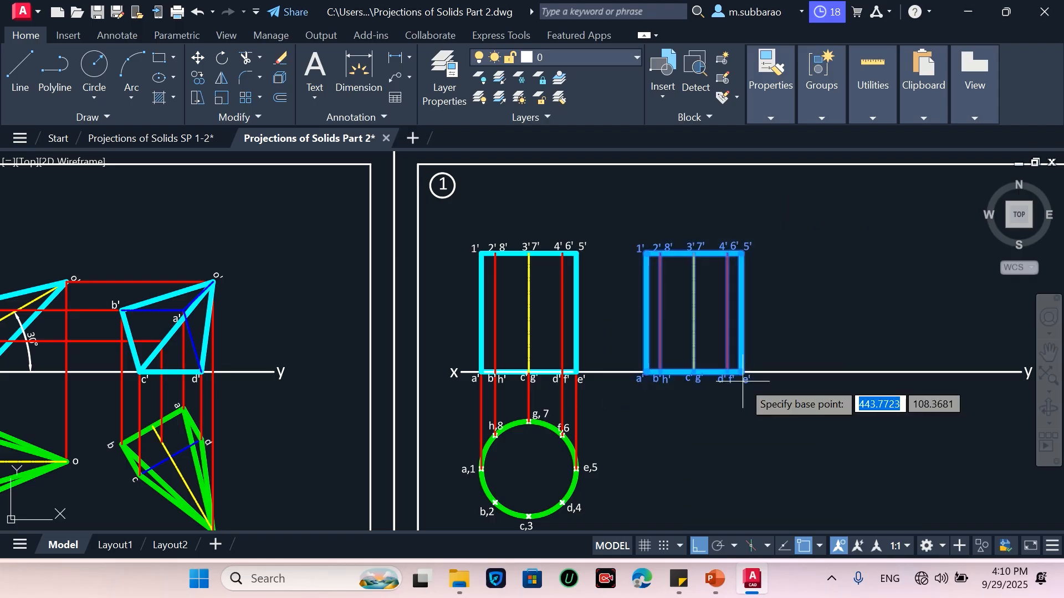
left_click(742, 371)
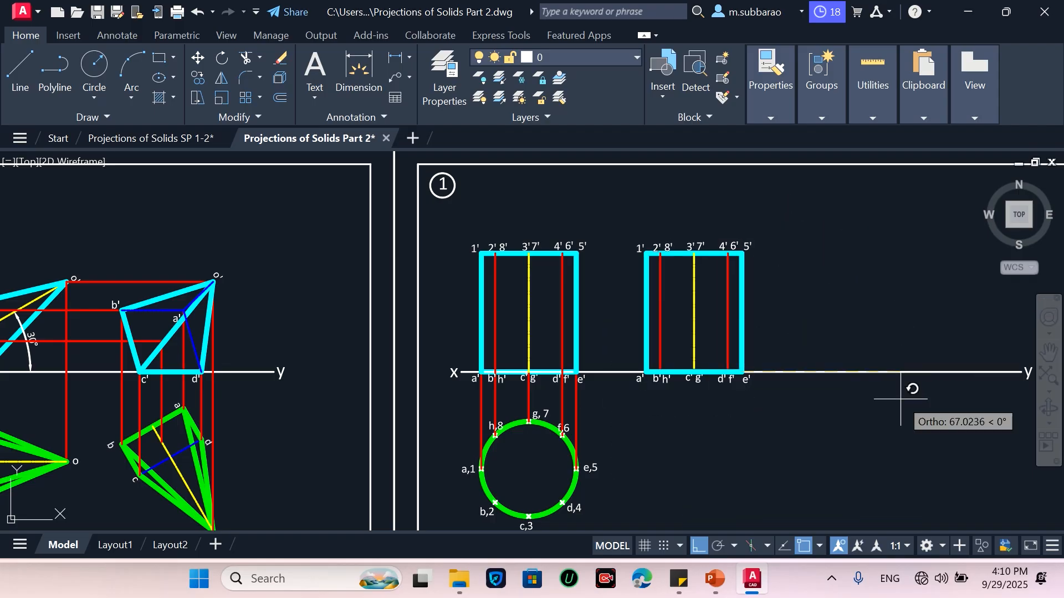
type("-45")
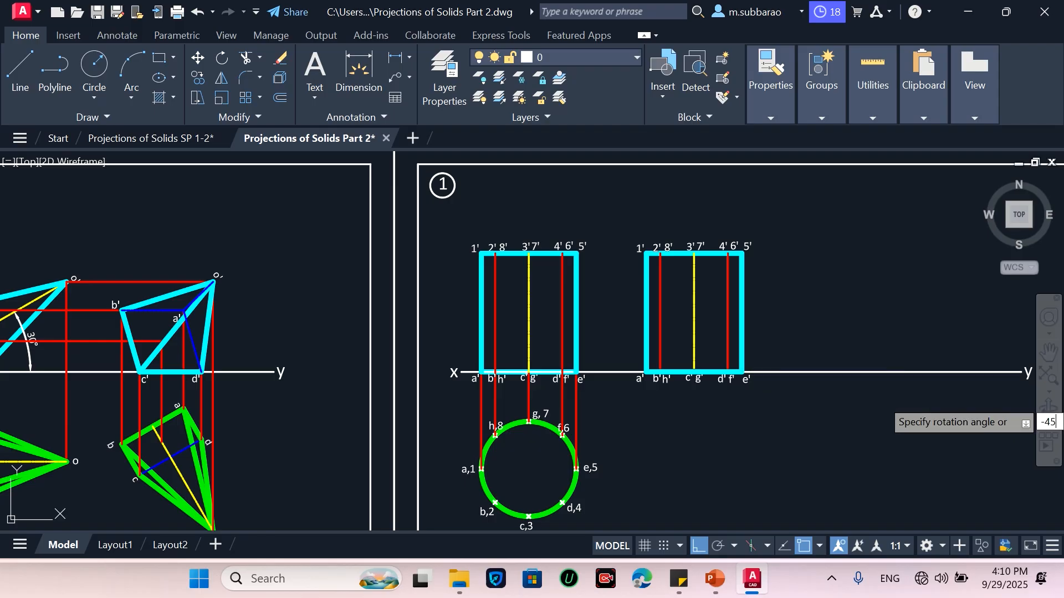
key("Return")
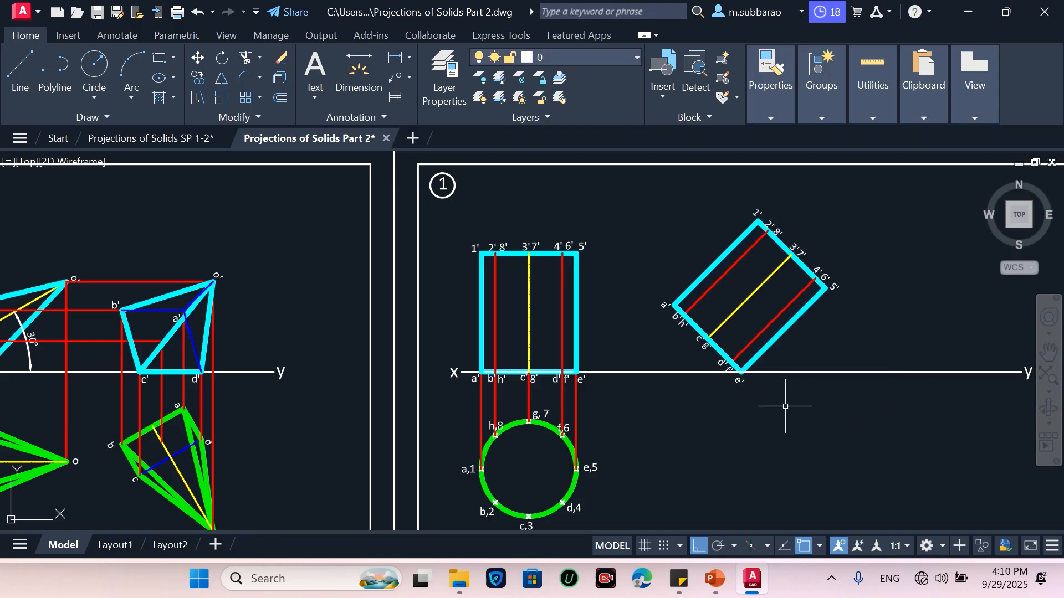
left_click(632, 423)
left_click(876, 193)
scroll(763, 407, "up", 2)
key("Return")
left_click(740, 373)
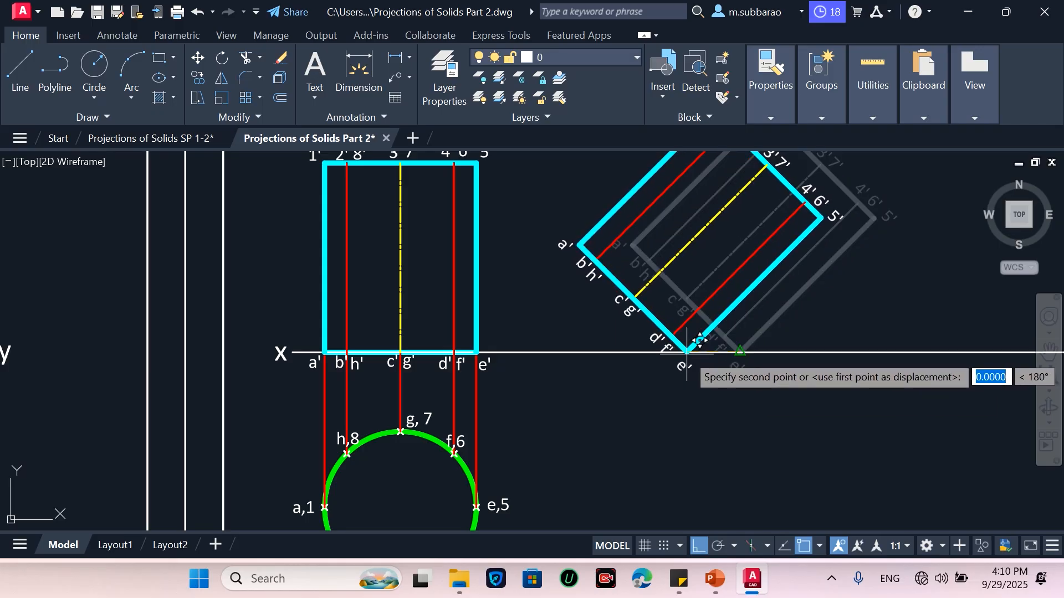
key("Escape")
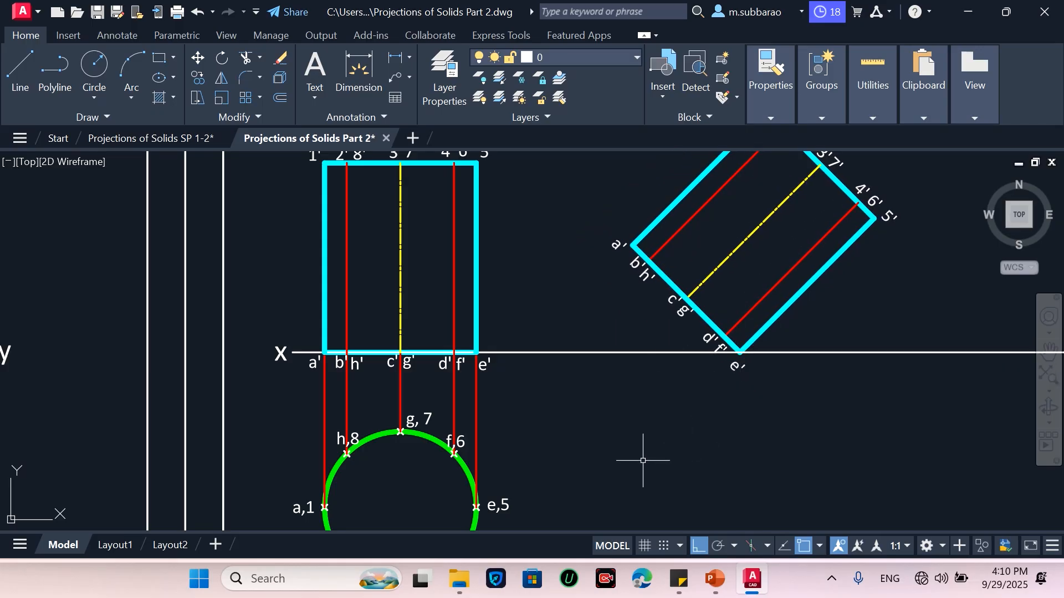
Move the tilted front view to the left along the XY line, closer to the original front view
scroll(642, 460, "down", 2)
key("Return")
left_click(622, 465)
left_click(849, 209)
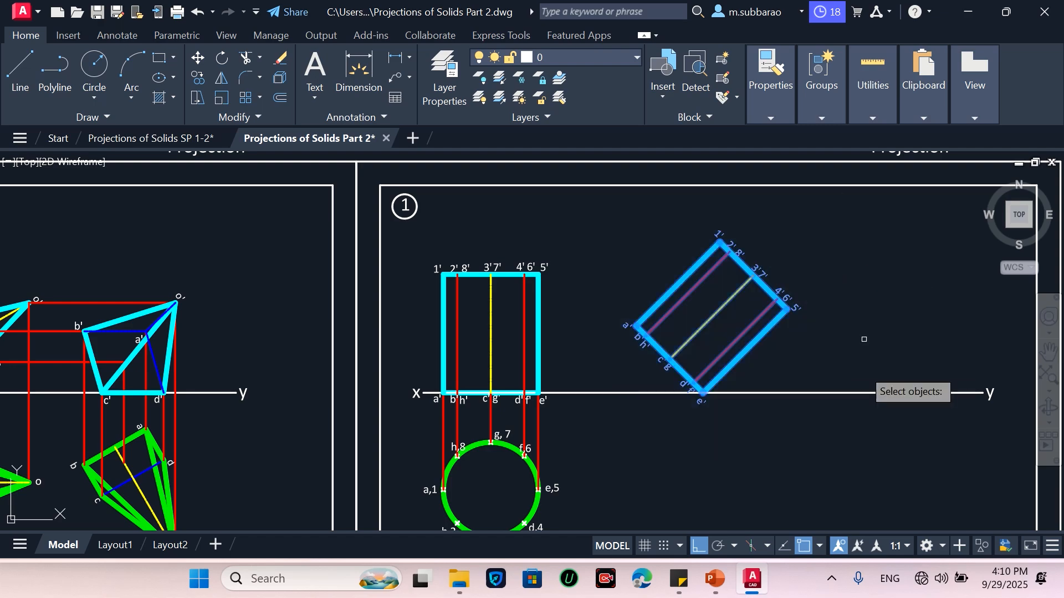
key("Return")
left_click(793, 433)
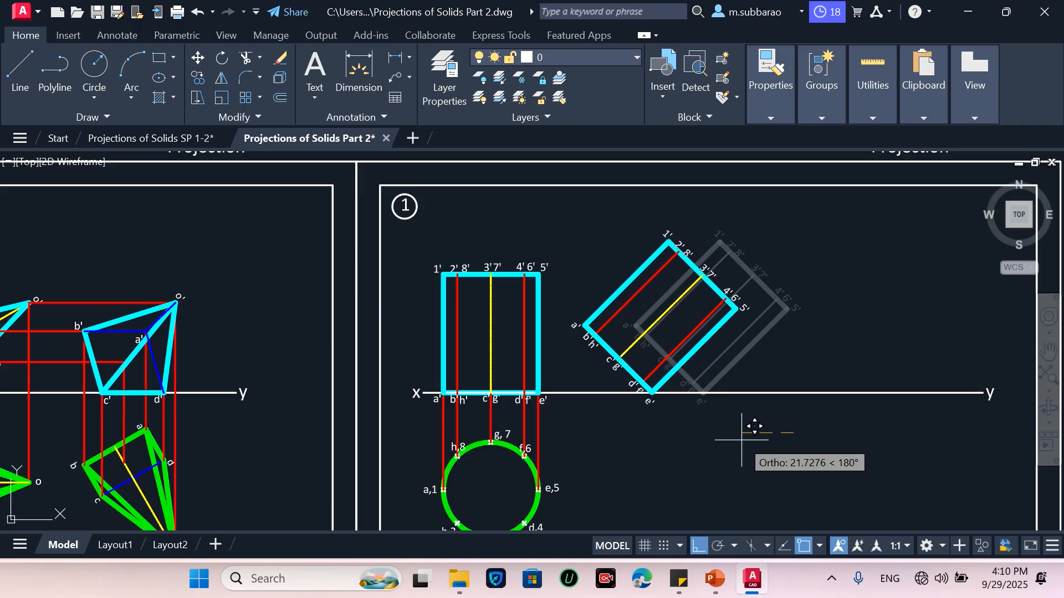
left_click(743, 440)
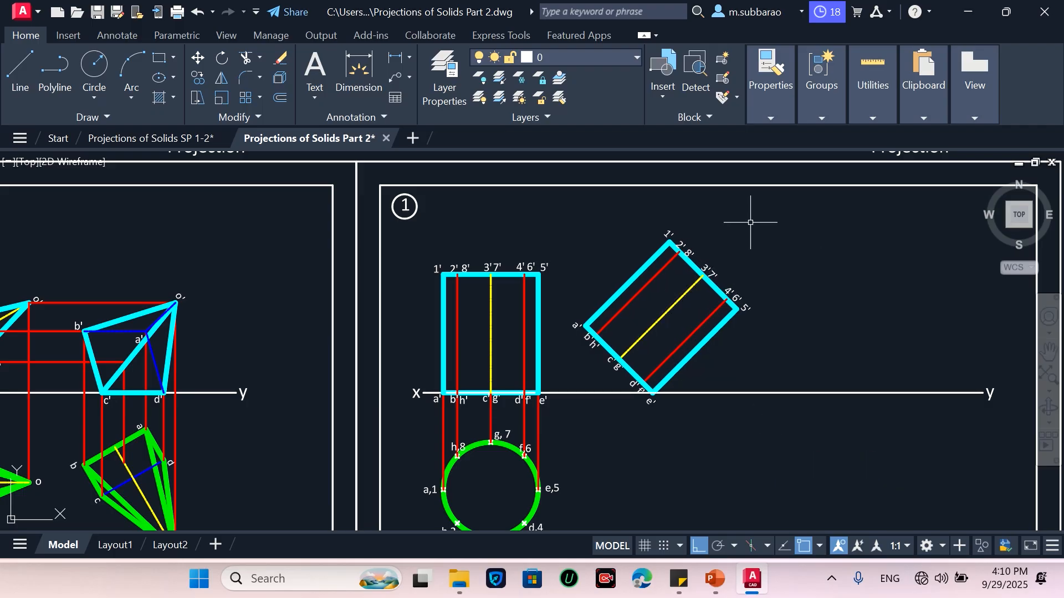
scroll(780, 236, "down", 4)
scroll(785, 286, "up", 4)
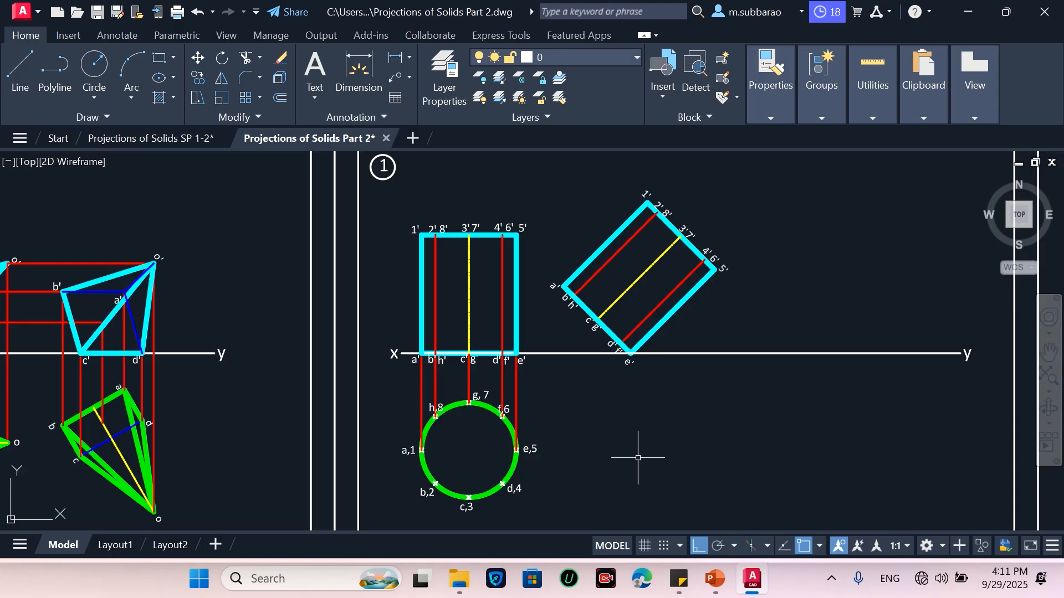
type("l")
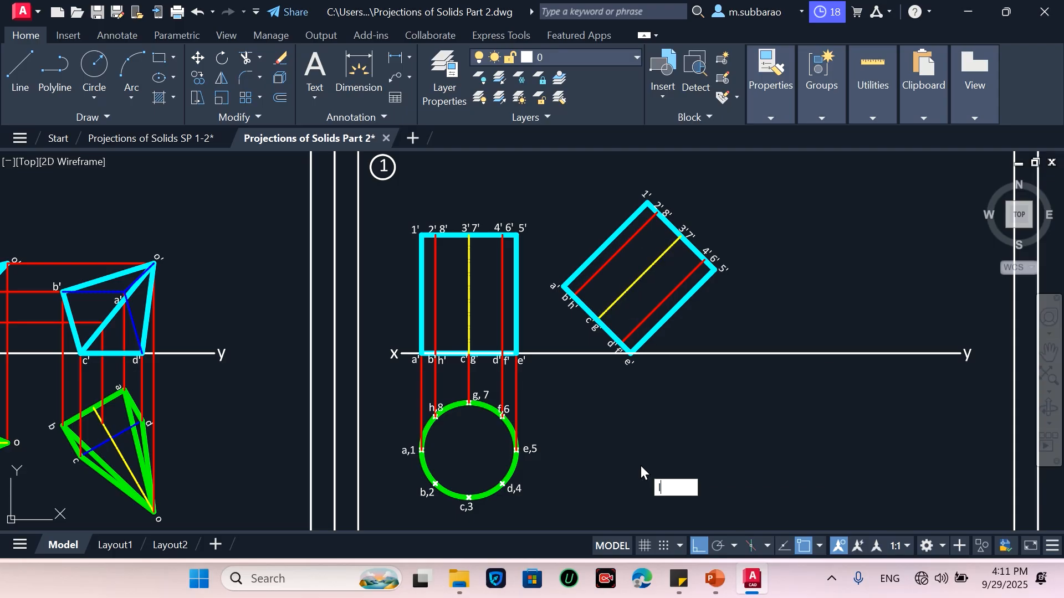
key("Return")
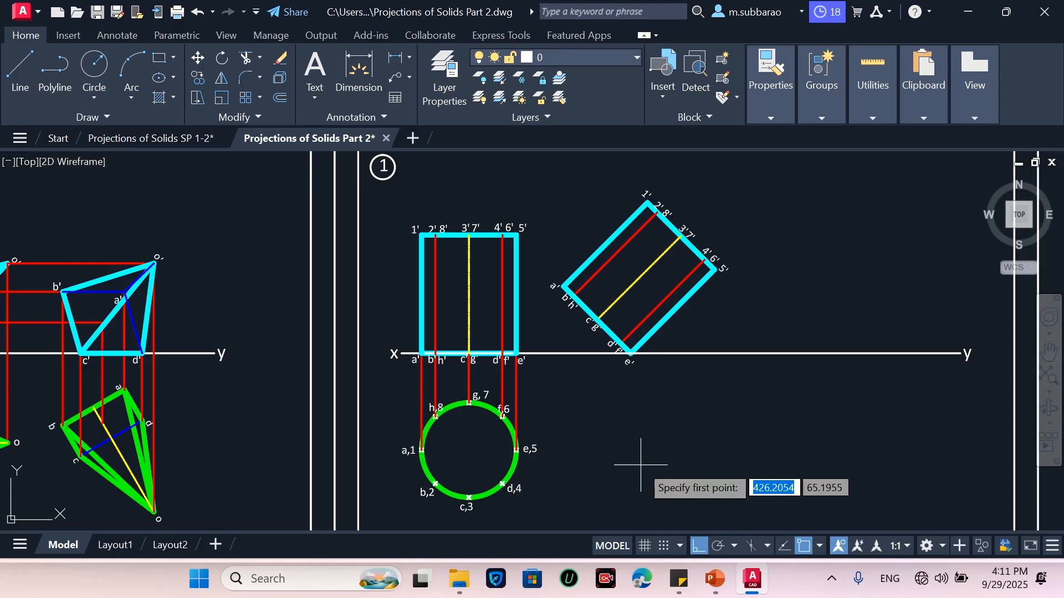
key("Escape")
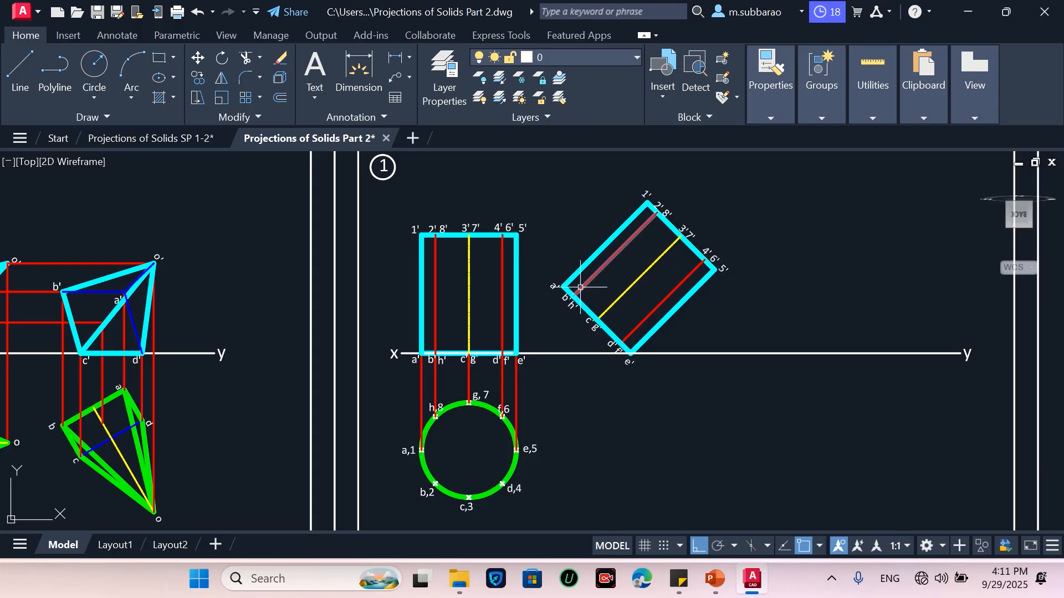
Draw horizontal projectors to the right from top-view points g,7 and c,3
mouse_move(580, 286)
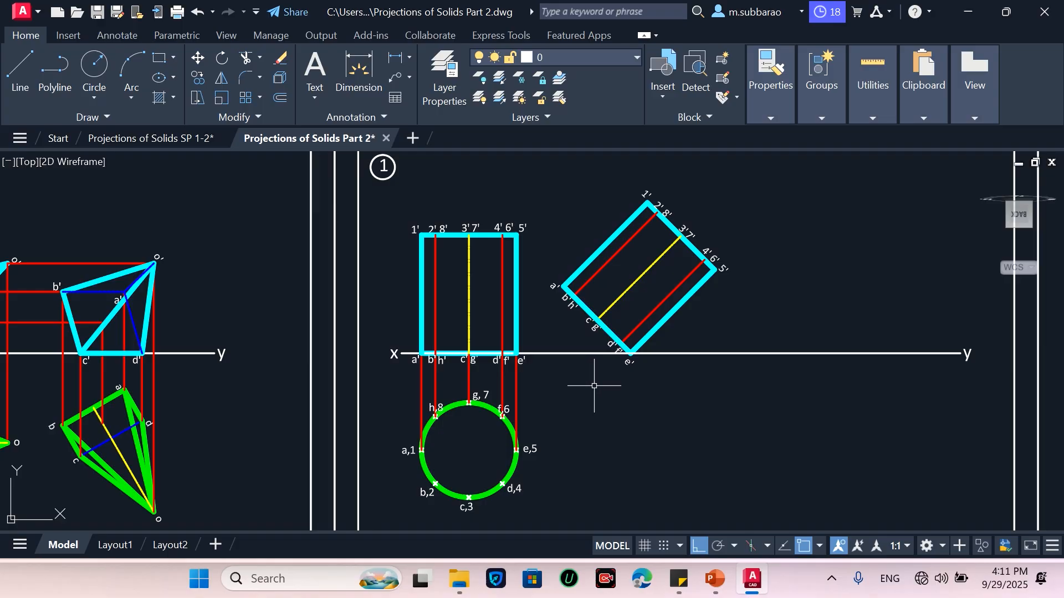
type("l")
key("Return")
left_click(469, 402)
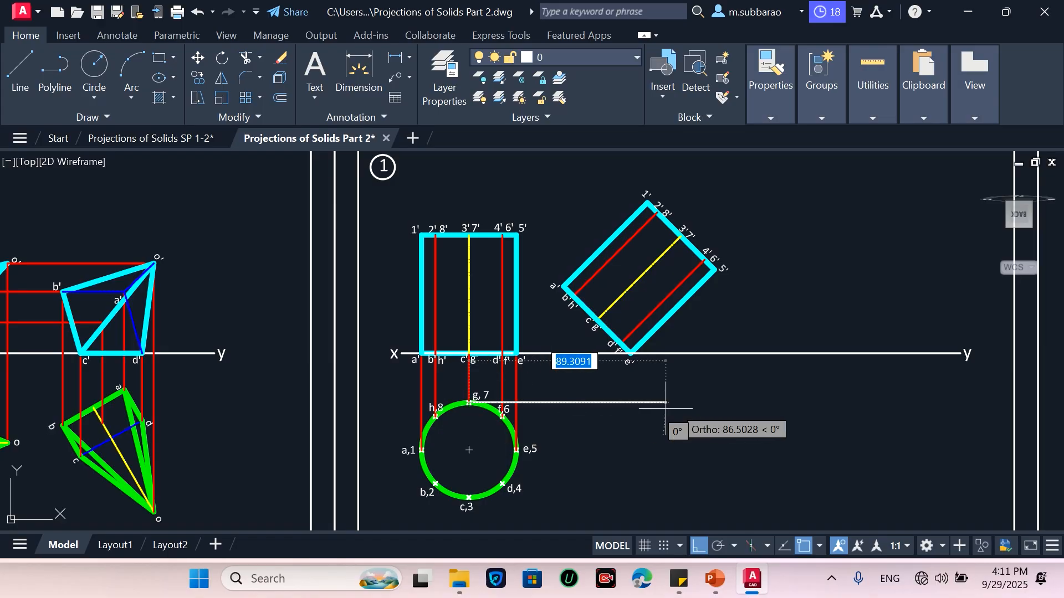
left_click(728, 413)
key("Return")
key("Return")
left_click(469, 497)
left_click(730, 491)
key("Return")
Draw horizontal projectors to the right from top-view points e,5, f,6 and d,4
key("Return")
left_click(516, 450)
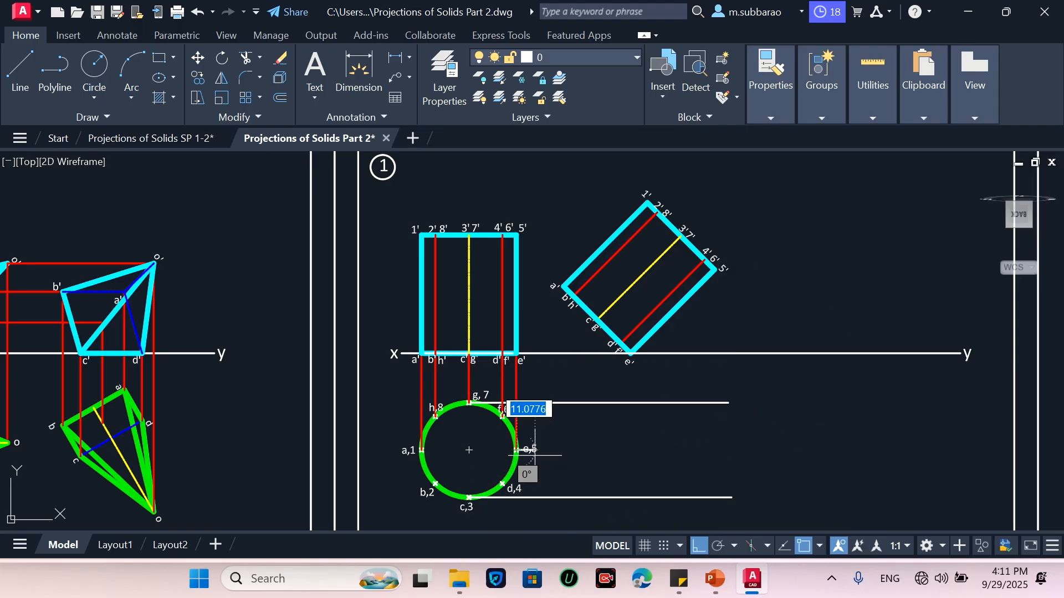
left_click(730, 450)
key("Return")
key("Return")
left_click(503, 415)
left_click(732, 421)
key("Return")
key("Return")
left_click(503, 484)
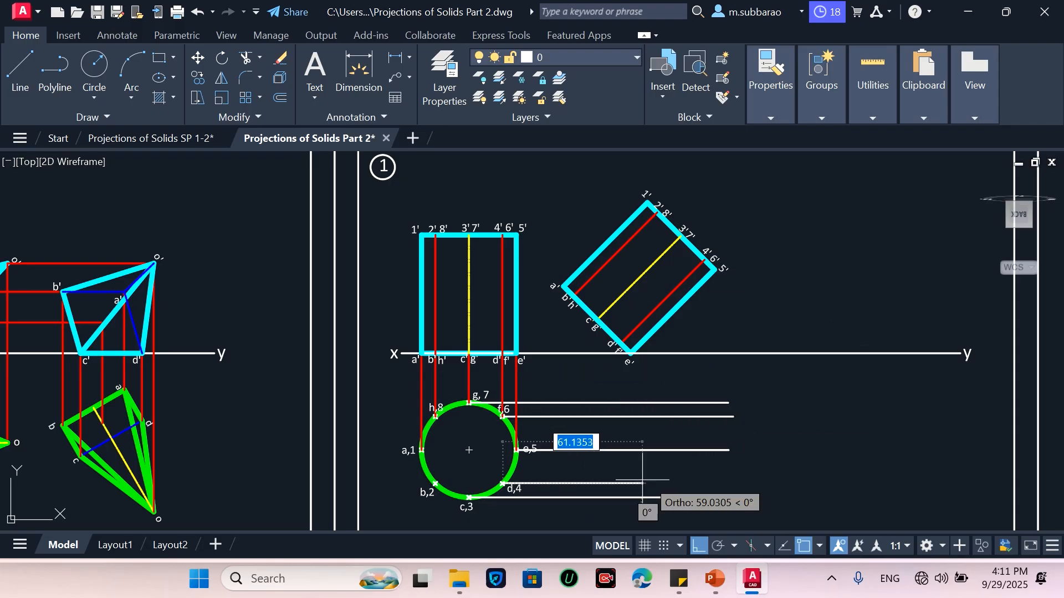
left_click(731, 483)
key("Return")
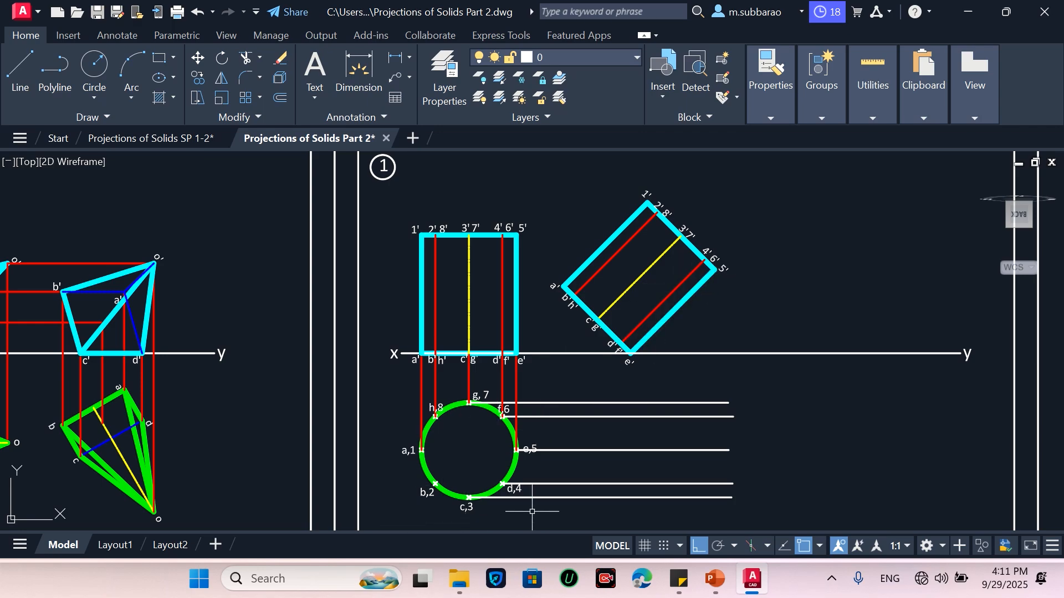
Draw vertical projectors down from the tilted view's 5' and 4'6' corners to the matching horizontal projectors
type("l")
key("Return")
left_click(714, 270)
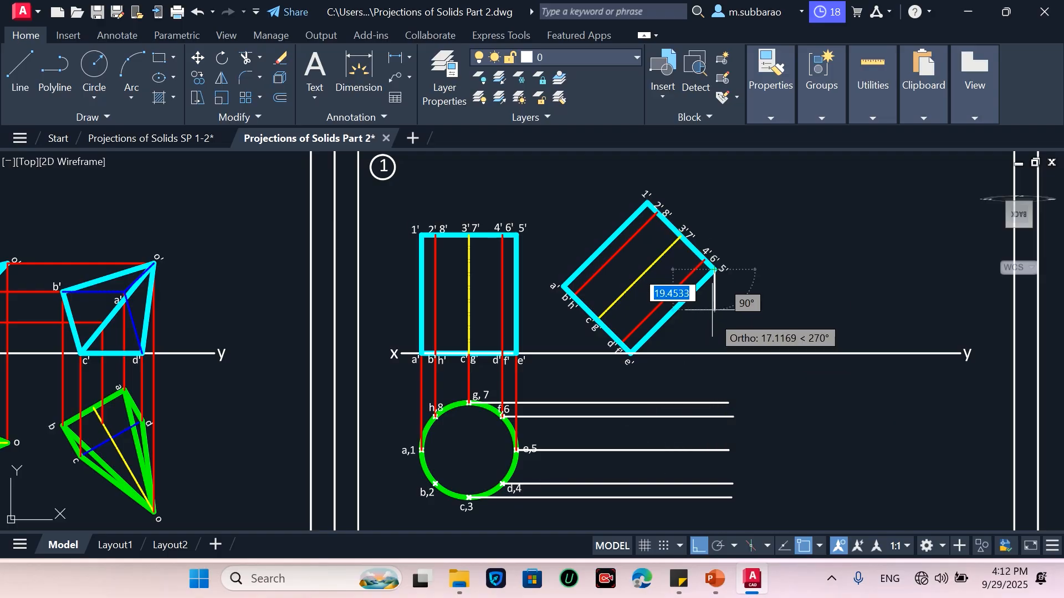
left_click(714, 450)
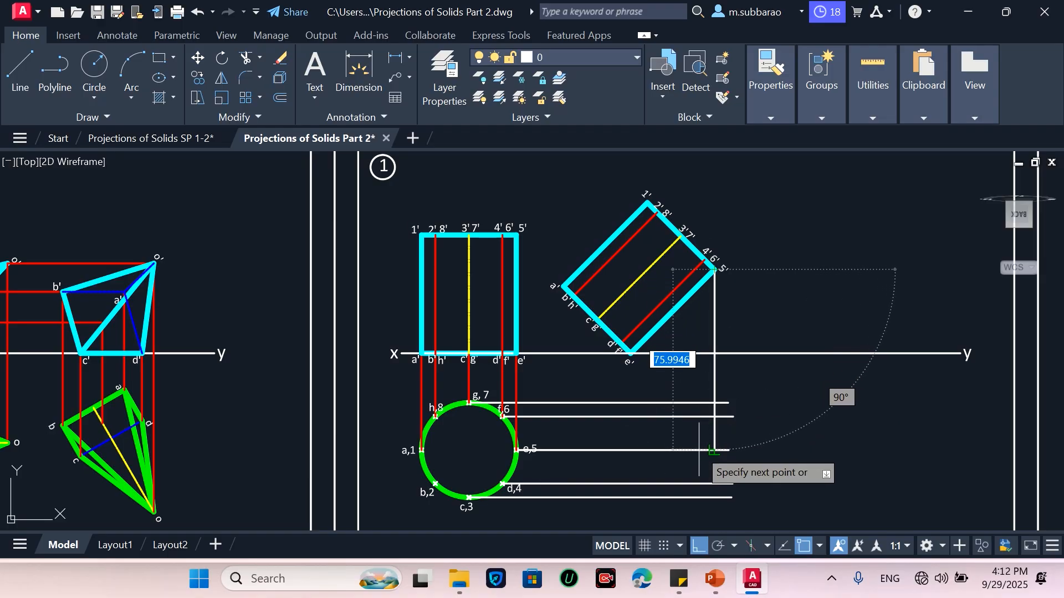
key("Return")
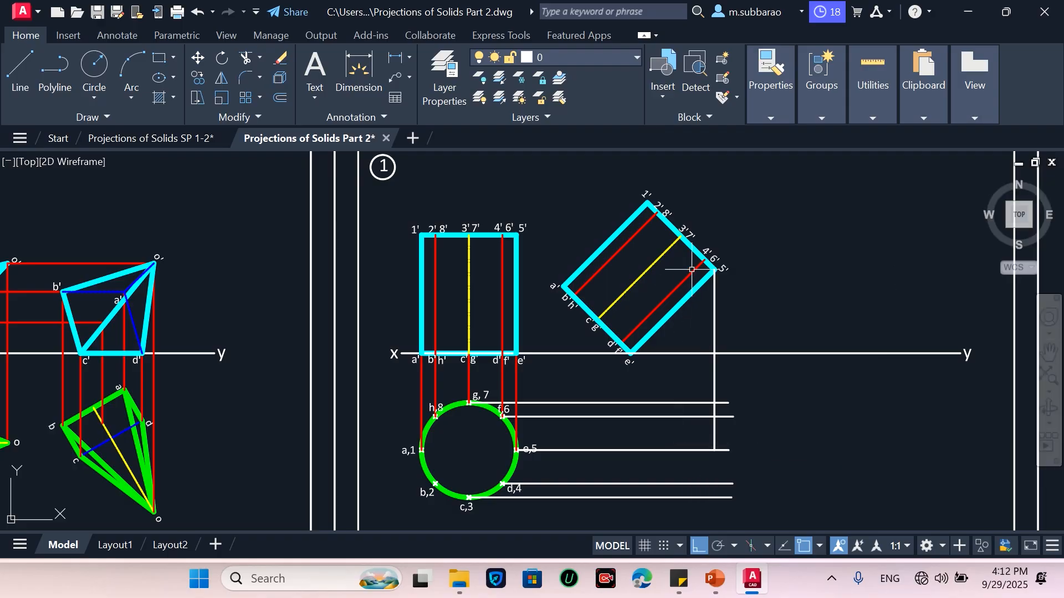
key("Return")
left_click(704, 260)
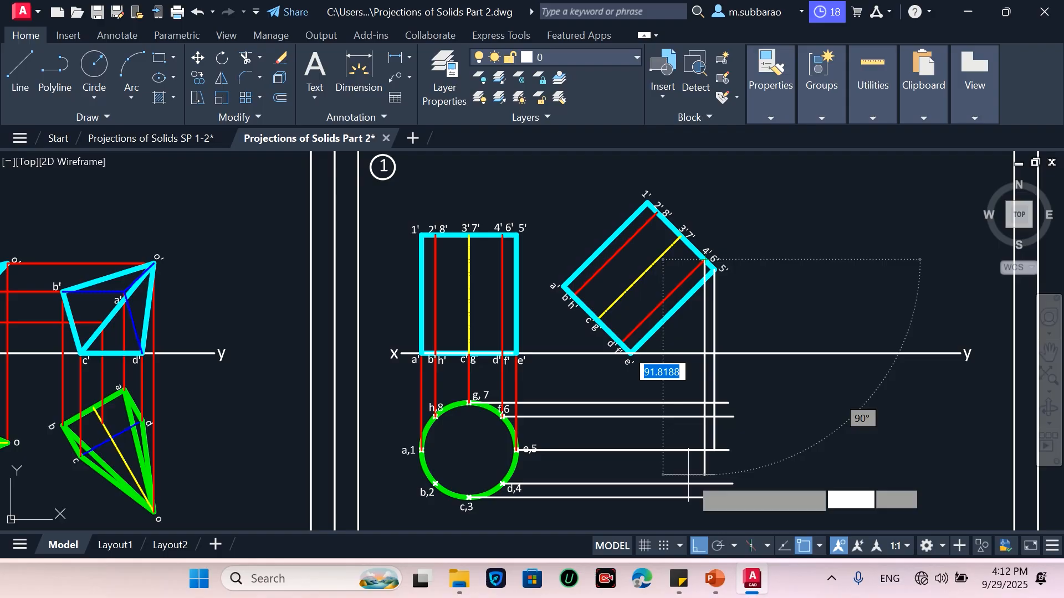
left_click(703, 484)
key("Return")
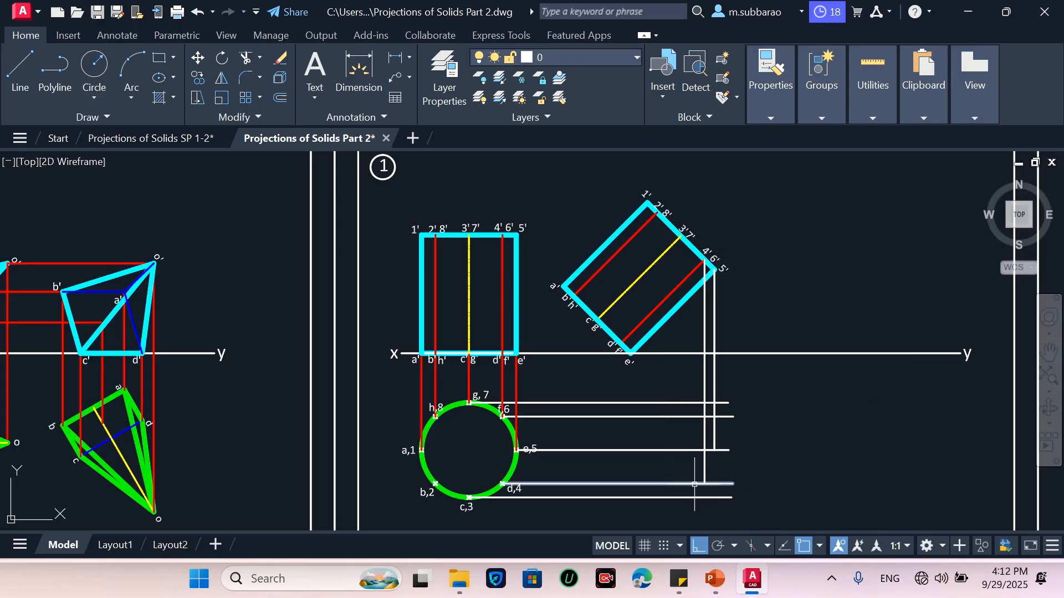
Draw vertical projectors down from the tilted view's 3'7', 2'8' and 1' points to the matching horizontal projectors
key("Return")
left_click(680, 237)
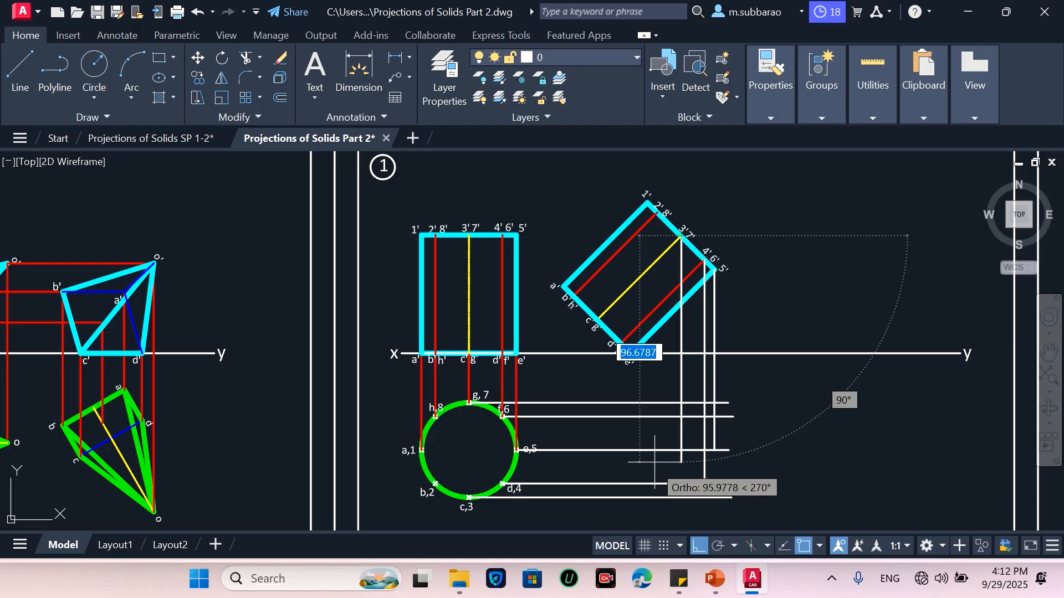
left_click(678, 496)
key("Return")
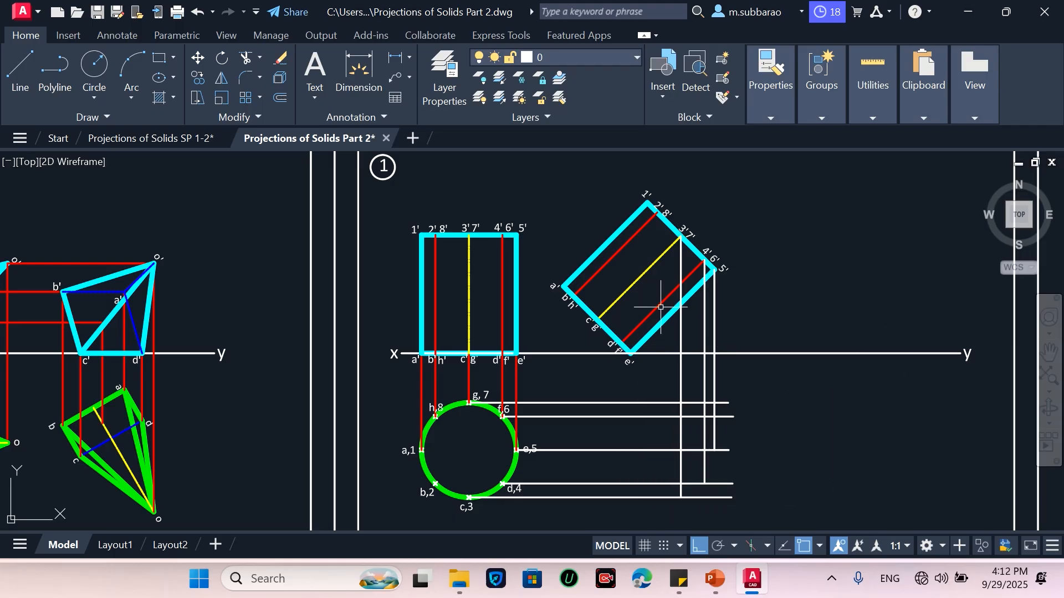
key("Return")
left_click(657, 214)
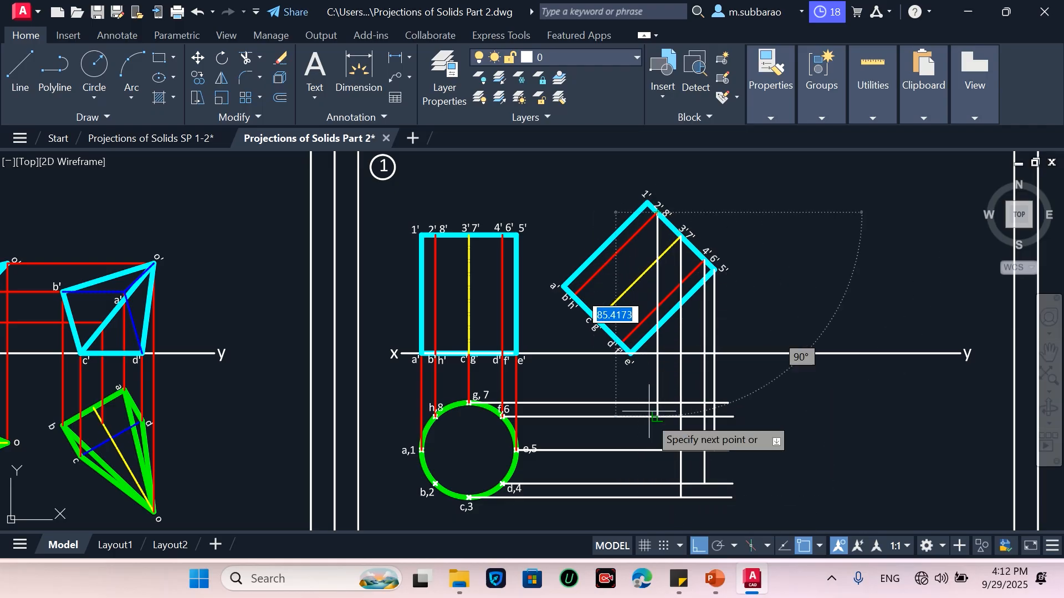
left_click(657, 484)
key("Return")
key("Return")
left_click(647, 203)
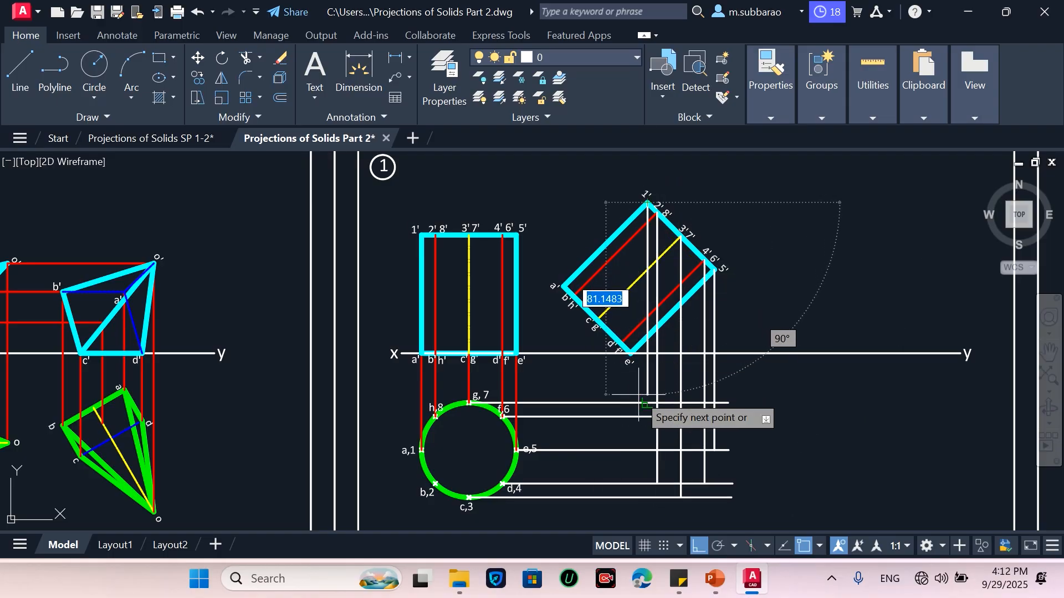
left_click(642, 449)
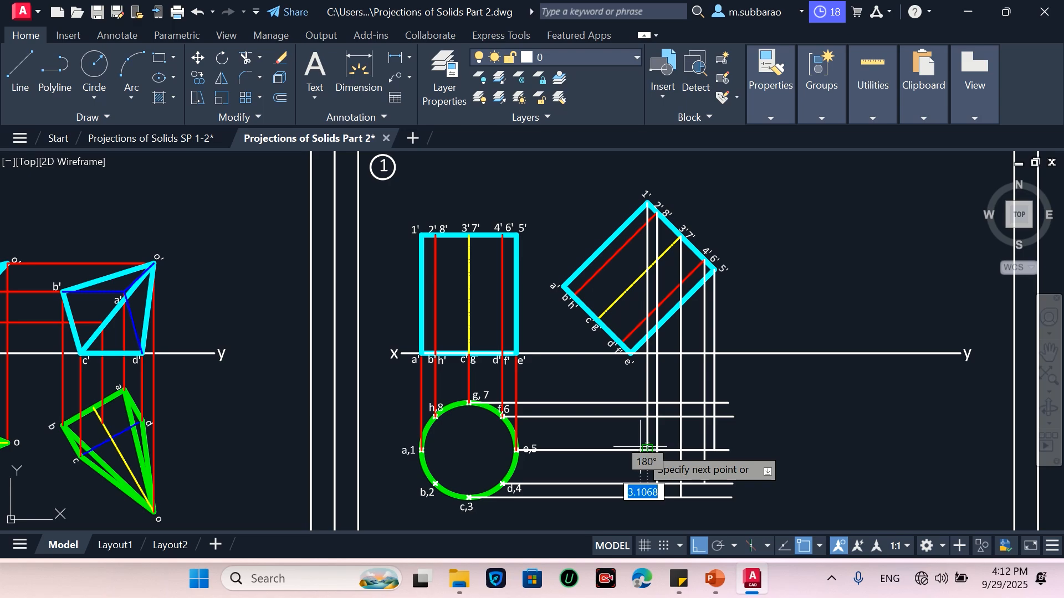
key("Return")
Place point markers at the intersections of the vertical and horizontal projectors for the new top view
scroll(680, 474, "up", 2)
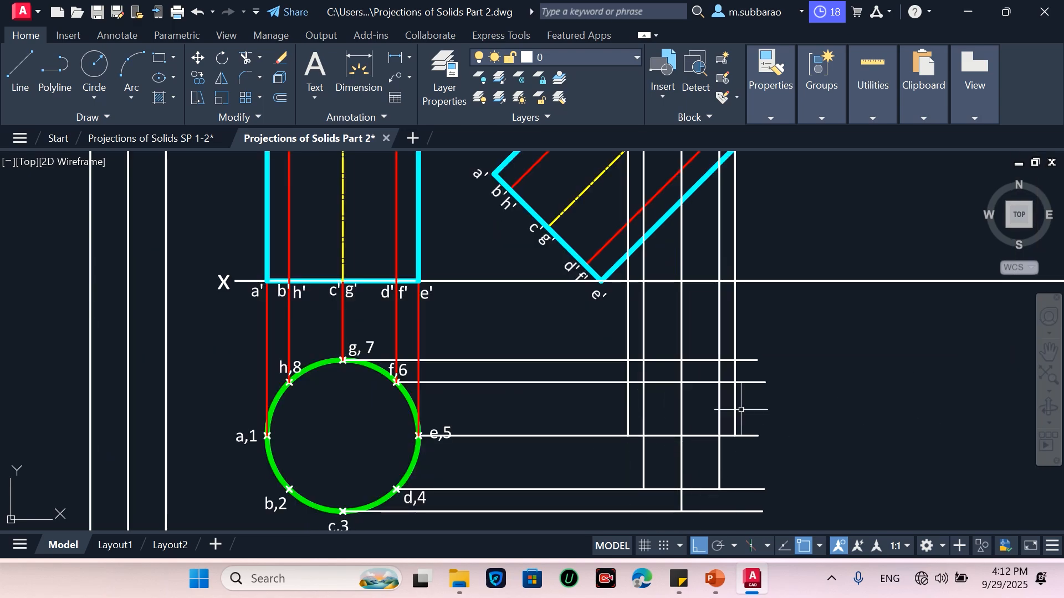
type("po")
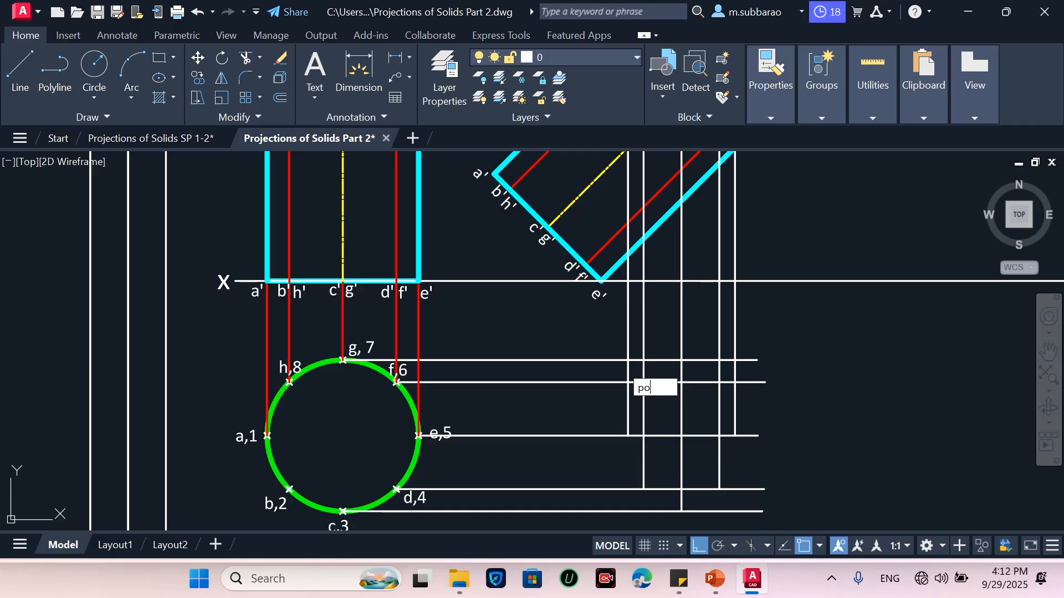
key("Return")
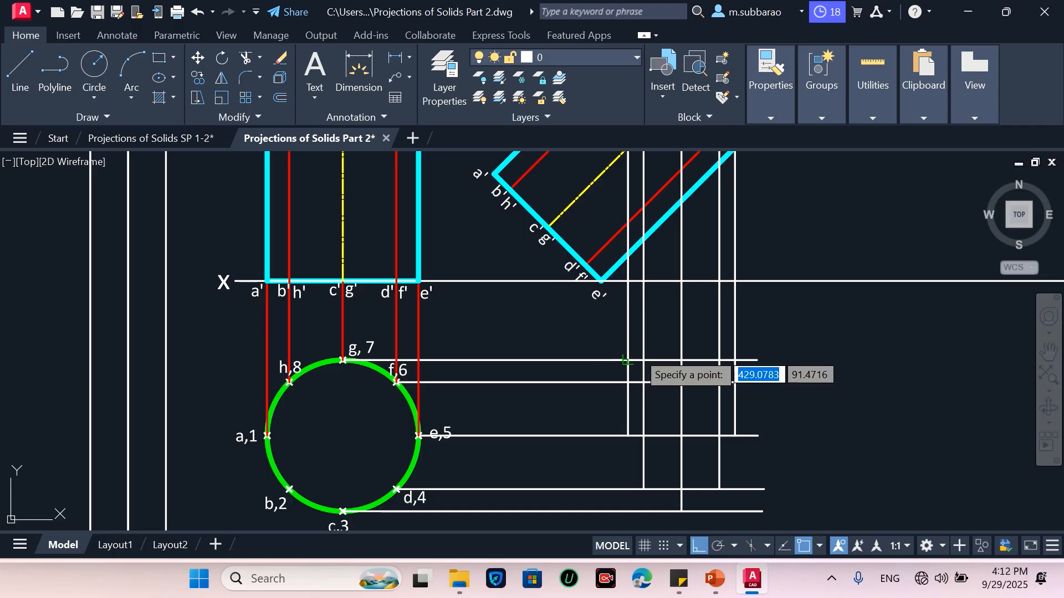
left_click(681, 510)
left_click(720, 489)
key("Return")
left_click(736, 436)
key("Return")
left_click(720, 382)
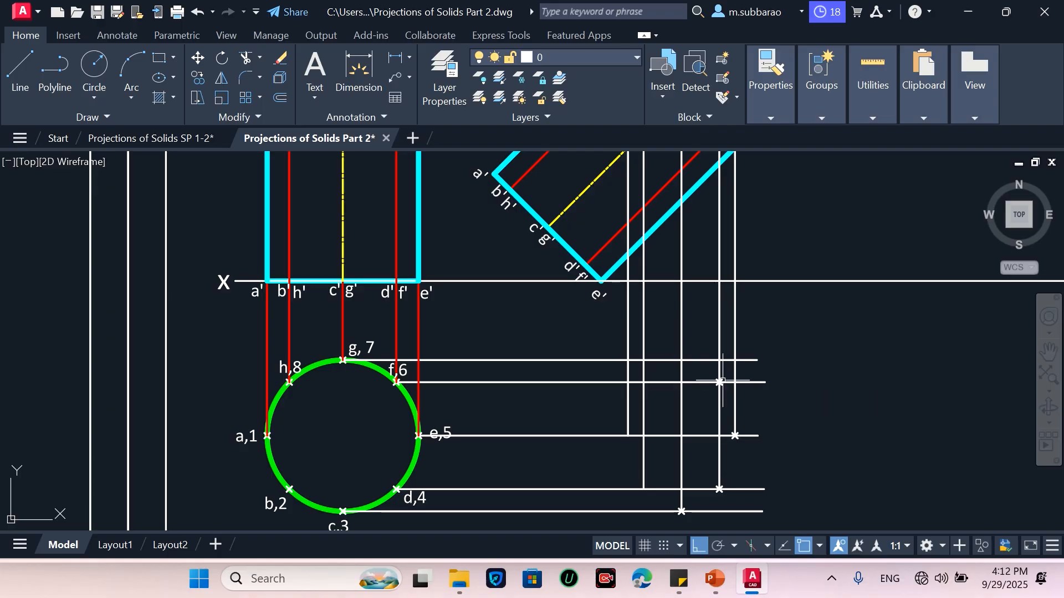
key("Return")
left_click(681, 360)
key("Return")
left_click(643, 360)
key("Return")
left_click(627, 382)
key("Return")
left_click(643, 381)
key("Return")
left_click(628, 436)
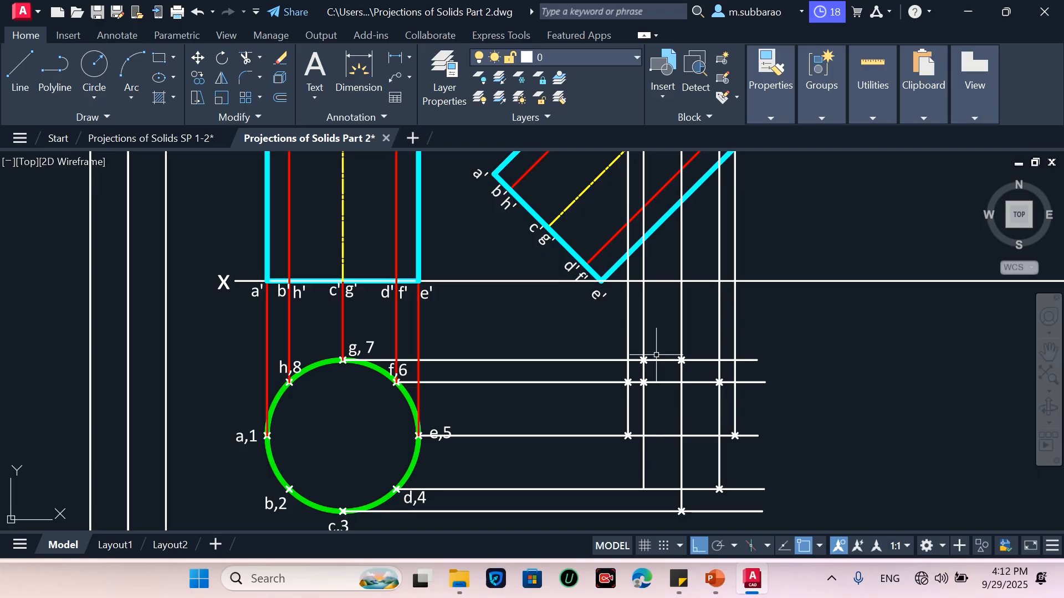
Erase the two stray point markers placed at wrong projector intersections
left_click(632, 354)
left_click(657, 368)
type("e")
key("Return")
left_click(618, 391)
left_click(630, 374)
type("p")
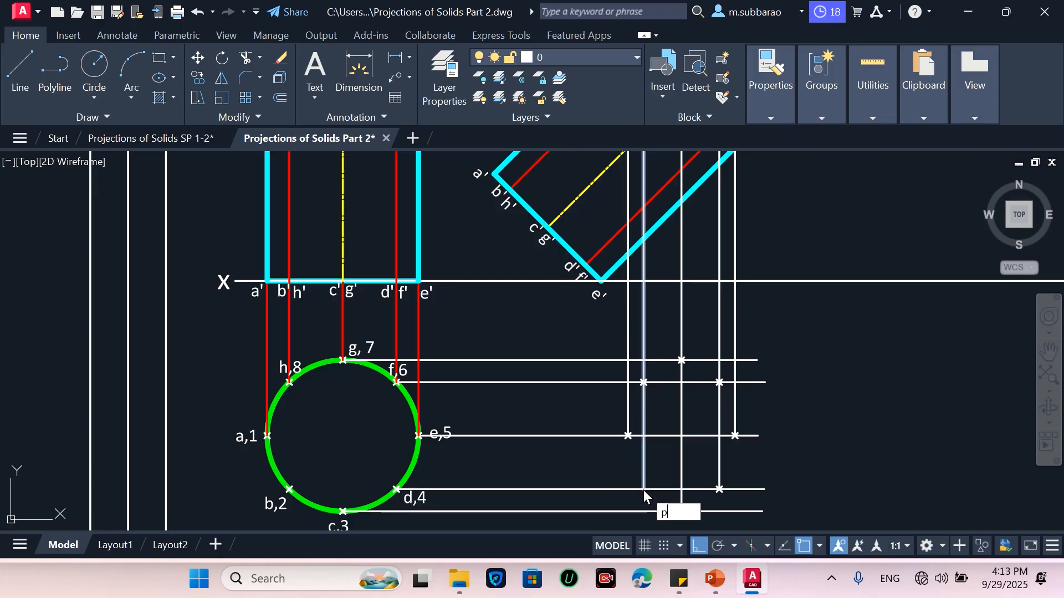
type("o")
key("Return")
left_click(681, 511)
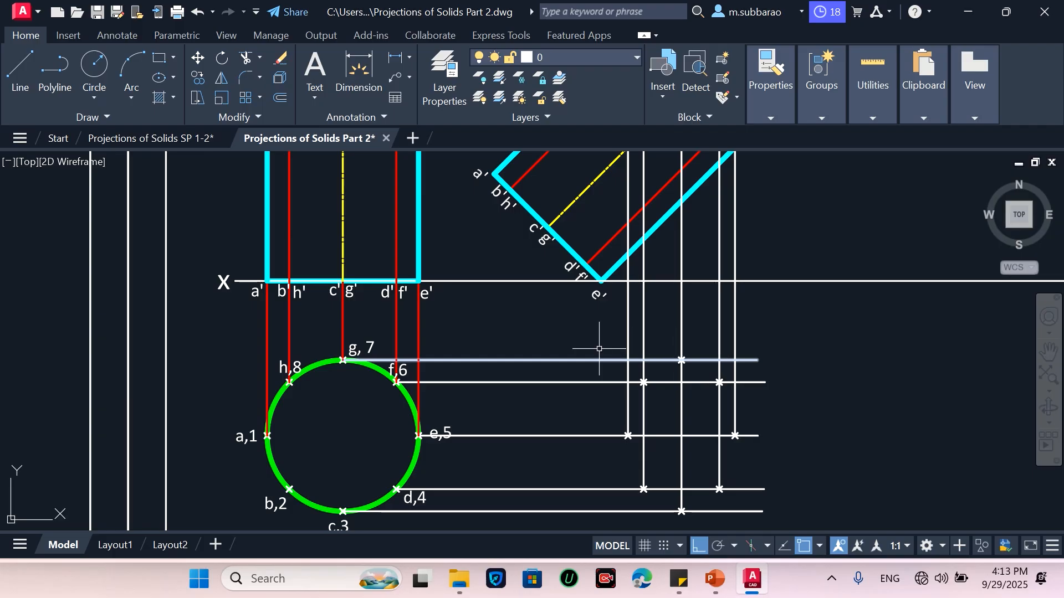
Draw an ellipse by axis endpoints through the projected top and bottom points, with its other axis reaching the rightmost point
left_click(172, 77)
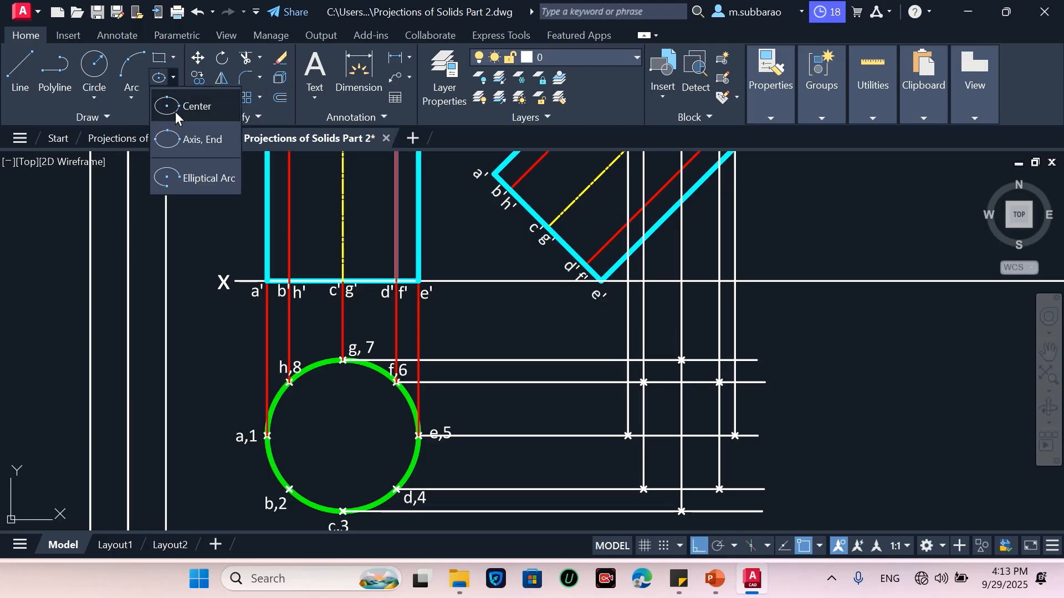
left_click(191, 140)
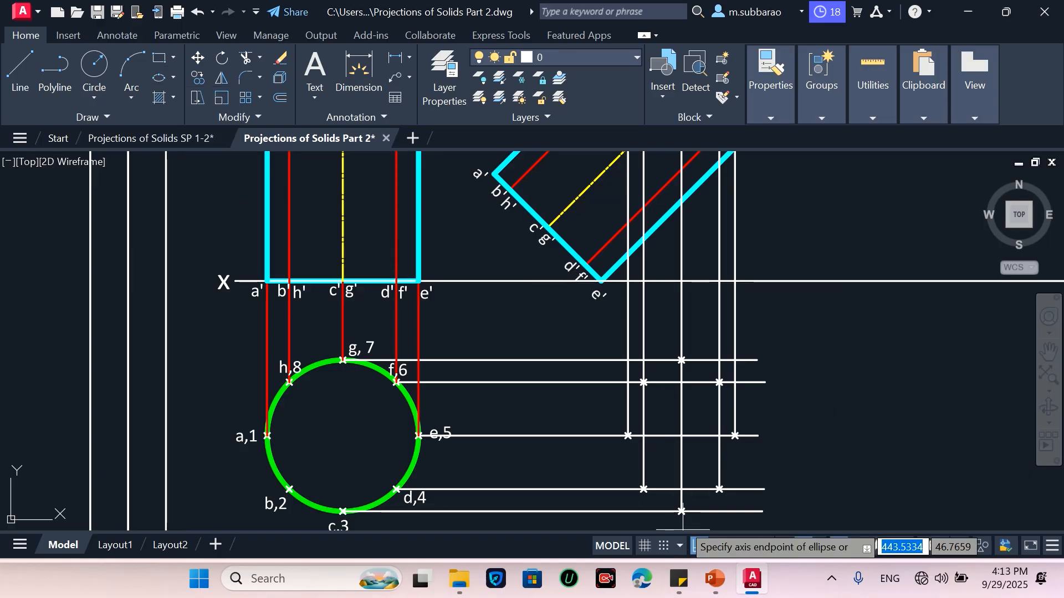
left_click(681, 511)
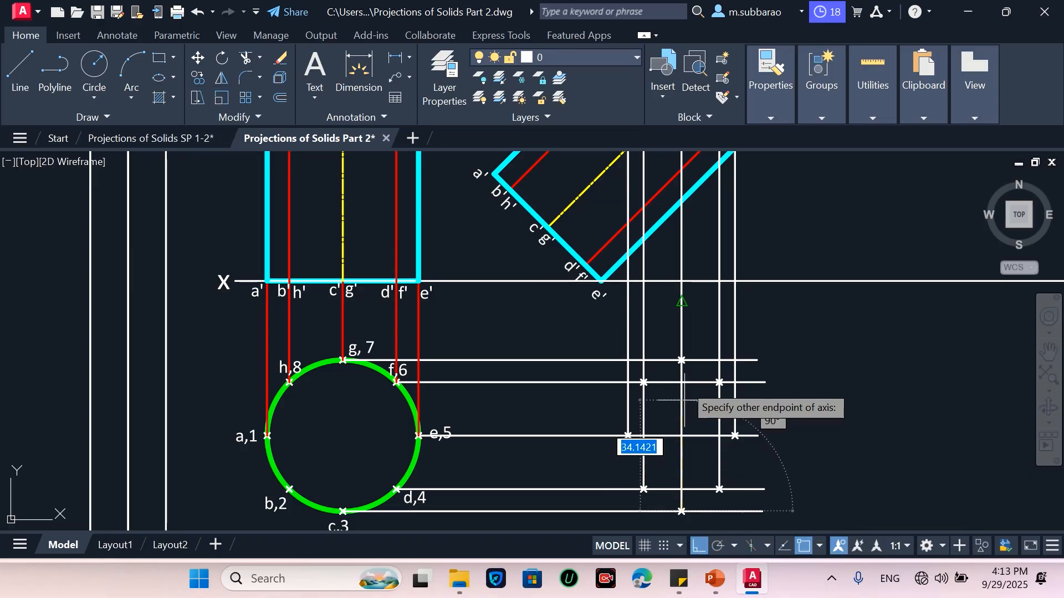
left_click(681, 360)
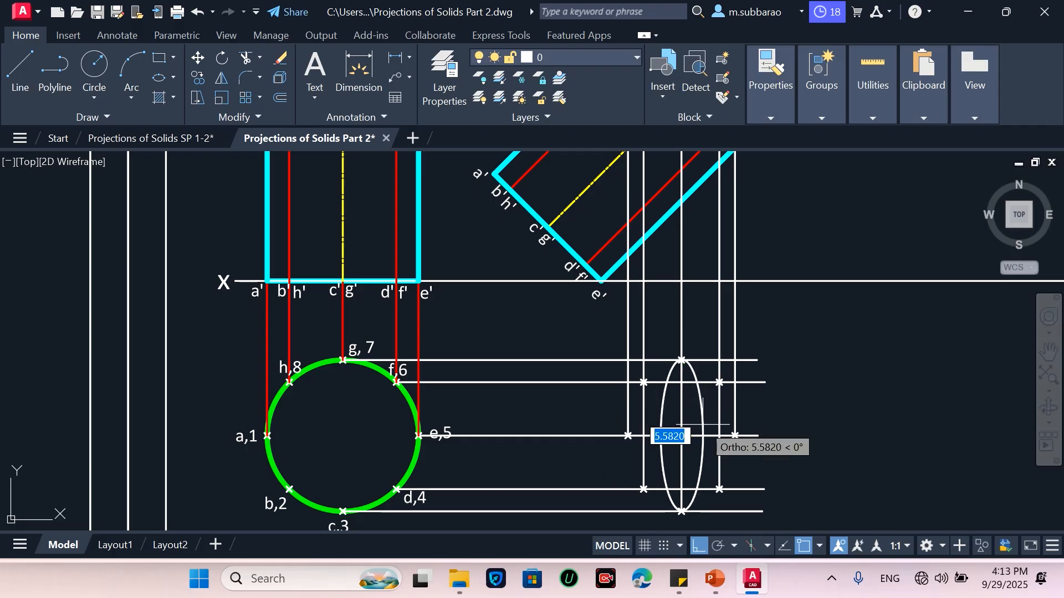
left_click(735, 436)
Trim the horizontal projector ends that extend beyond the ellipse
scroll(735, 436, "up", 2)
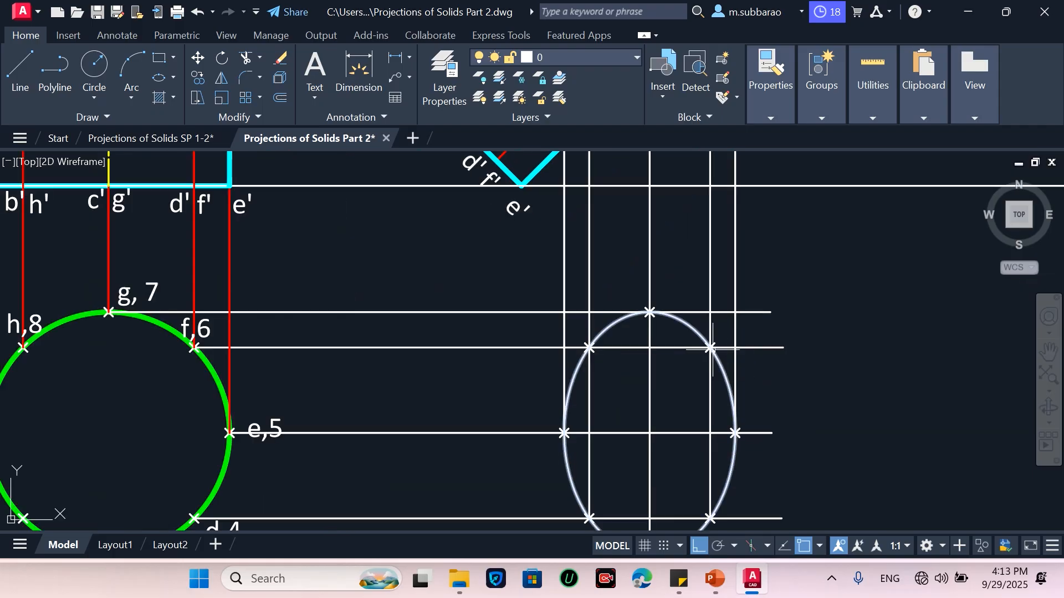
scroll(688, 342, "down", 2)
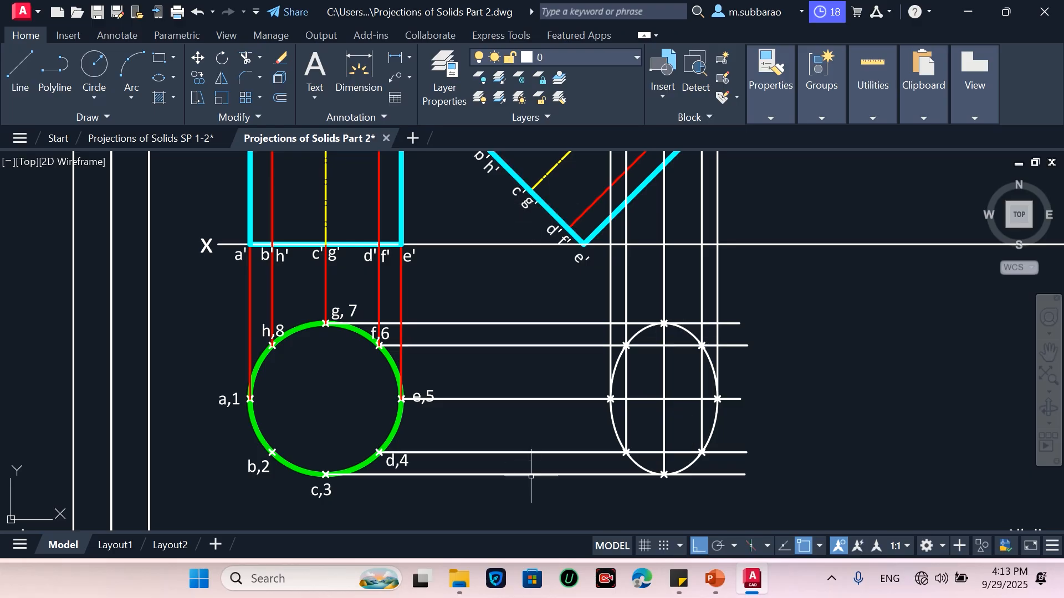
scroll(647, 495, "down", 2)
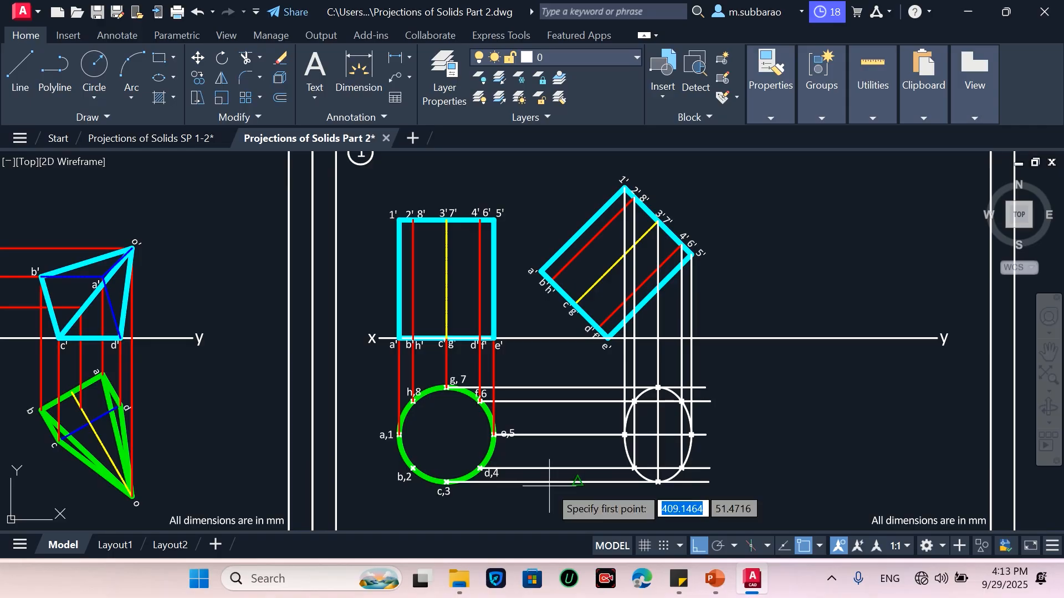
scroll(609, 460, "up", 2)
scroll(608, 461, "up", 2)
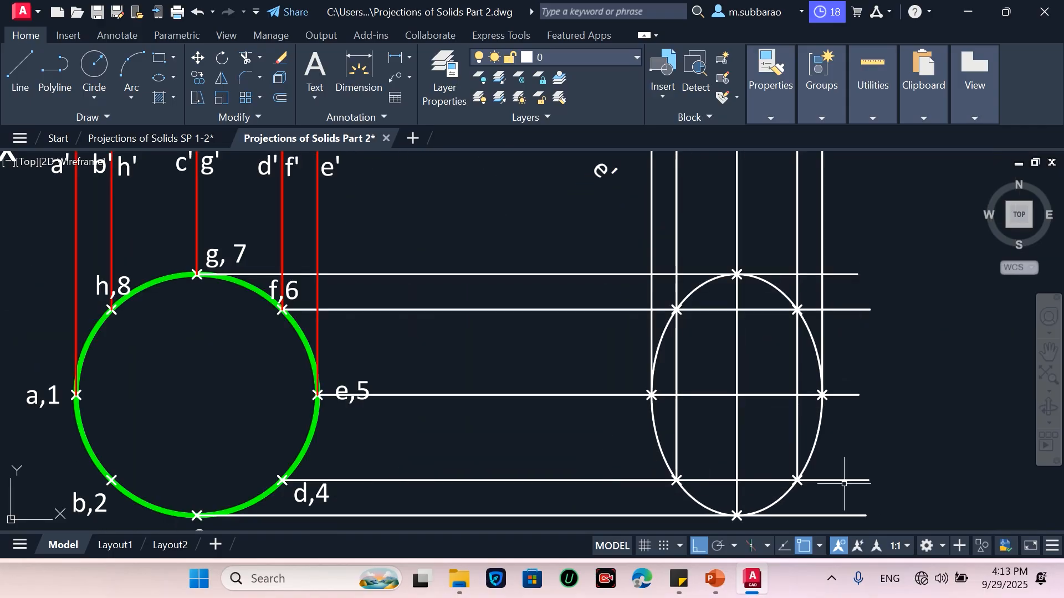
key("Return")
scroll(775, 400, "down", 2)
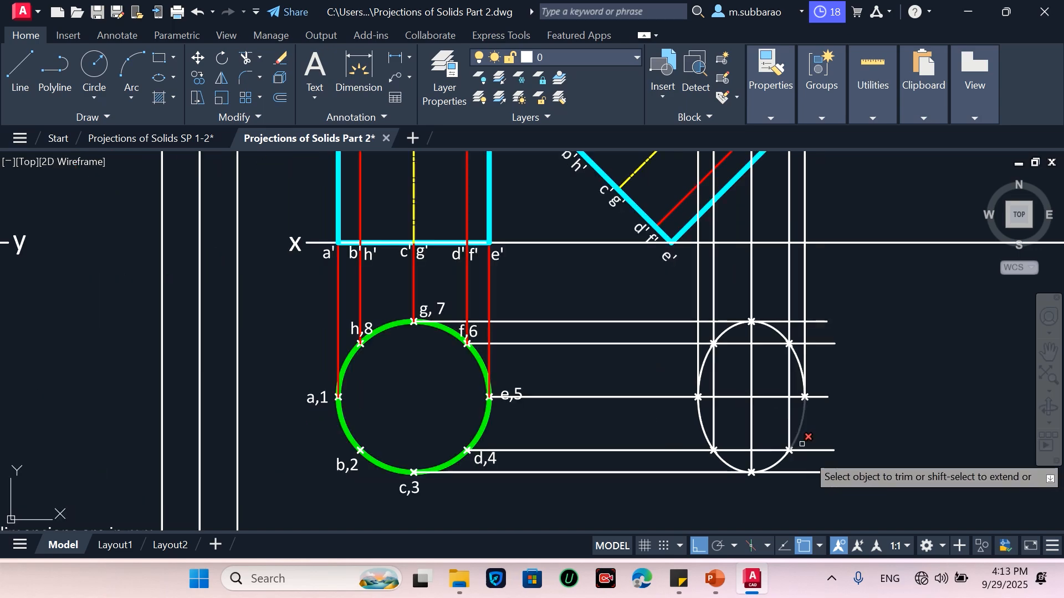
left_click(811, 472)
left_click(814, 450)
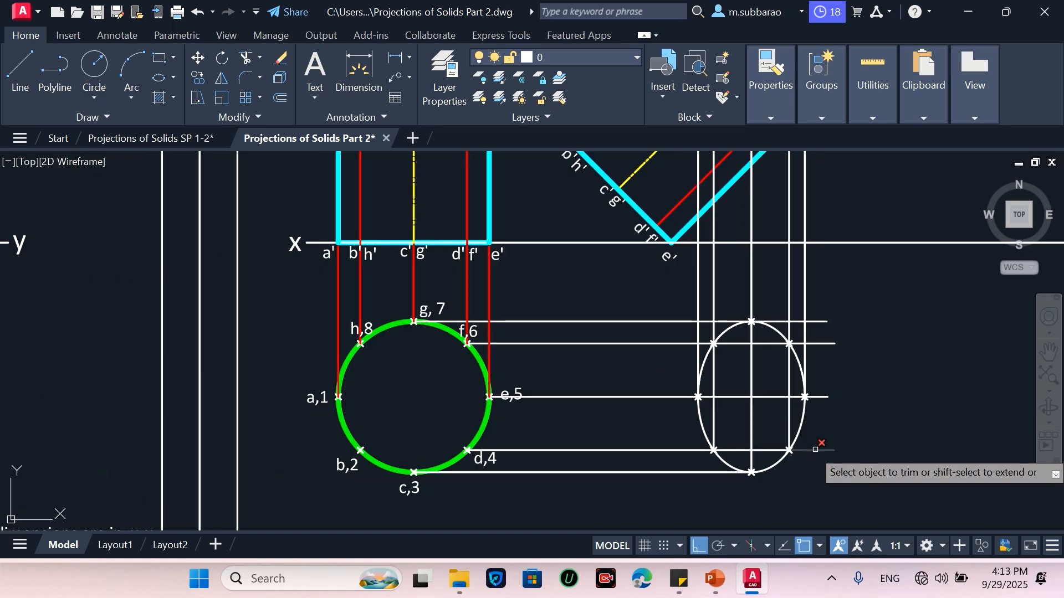
left_click(818, 397)
left_click(820, 343)
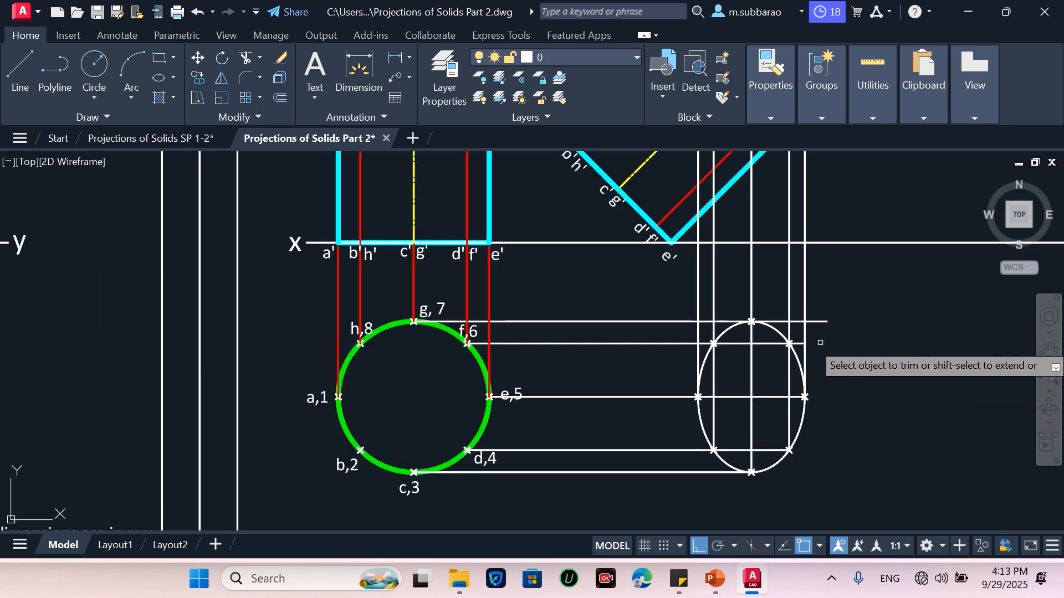
left_click(820, 321)
scroll(821, 322, "up", 2)
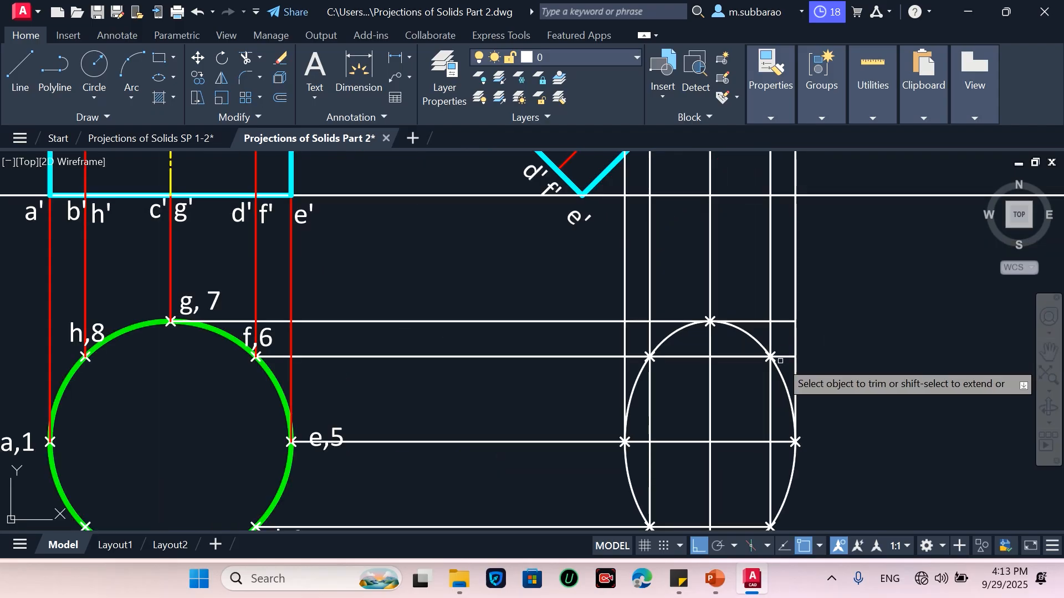
left_click(784, 321)
scroll(595, 417, "down", 2)
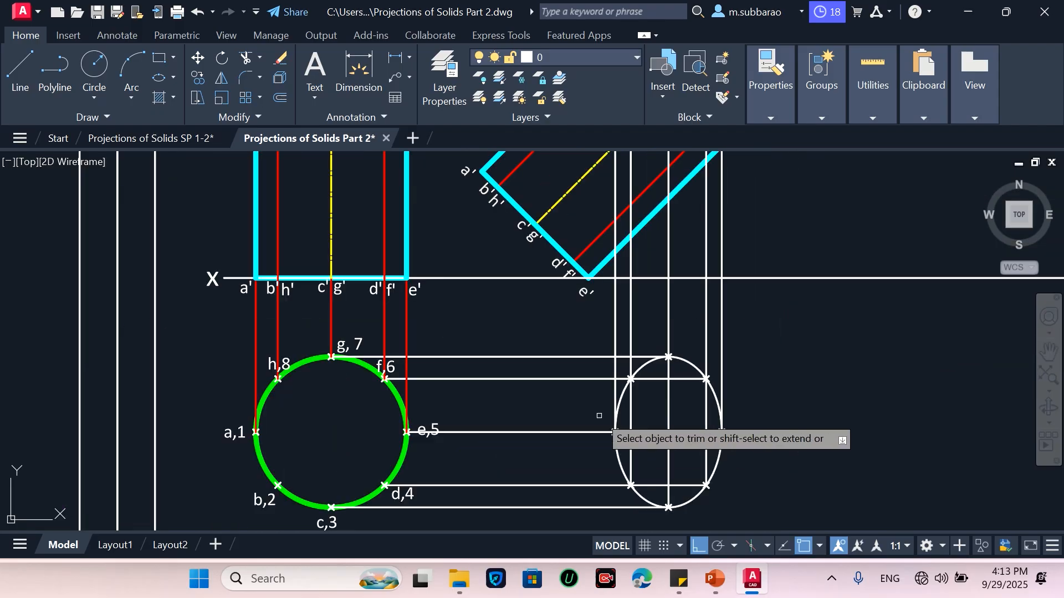
left_click(667, 473)
key("Escape")
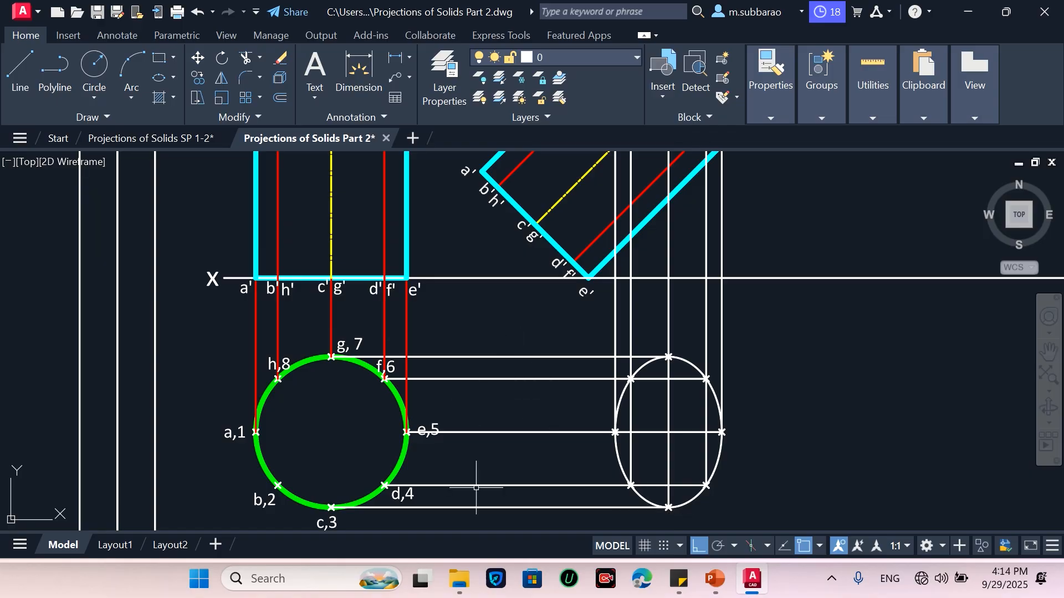
Draw vertical projectors down from the tilted view's a', e' and c'g' points to the horizontal projectors
key("Return")
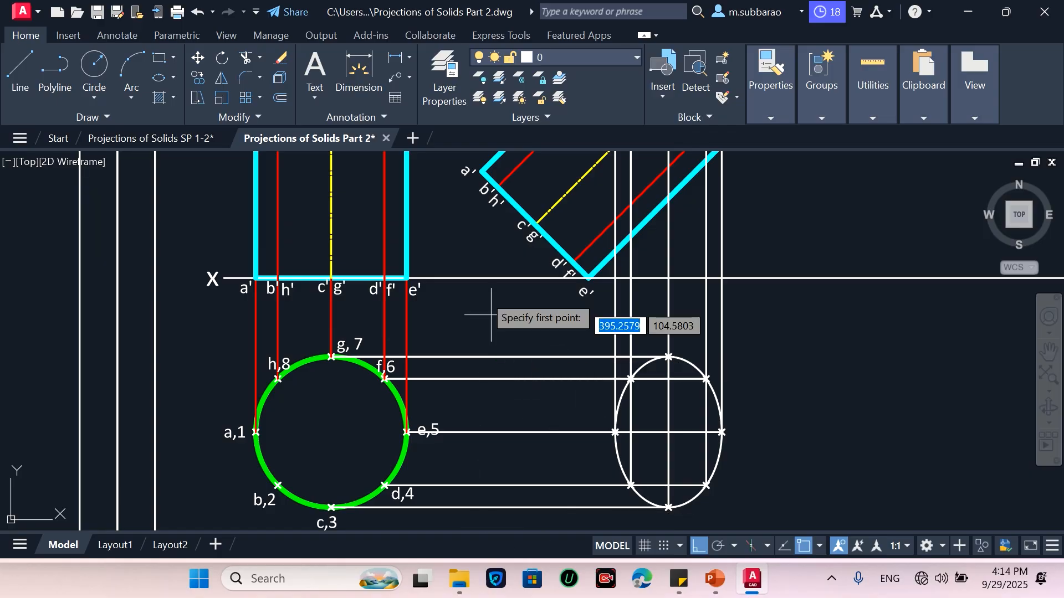
left_click(483, 171)
left_click(482, 432)
key("Return")
left_click(588, 277)
left_click(589, 432)
key("Return")
key("Return")
left_click(535, 225)
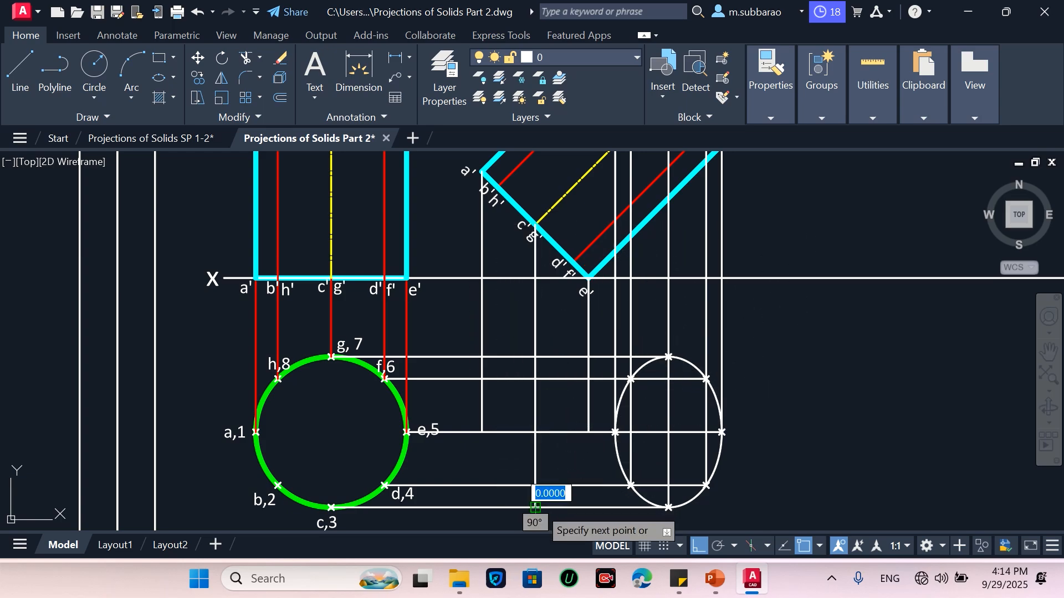
left_click(535, 507)
key("Return")
key("Return")
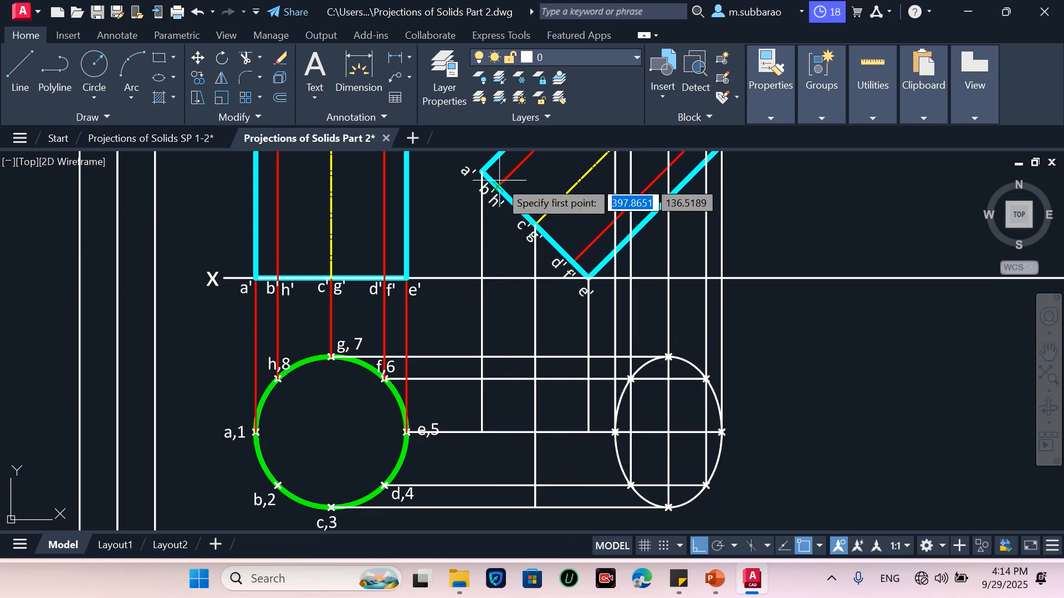
Draw vertical projectors down from the tilted view's b'h' and d'f' points to the horizontal projectors
left_click(498, 188)
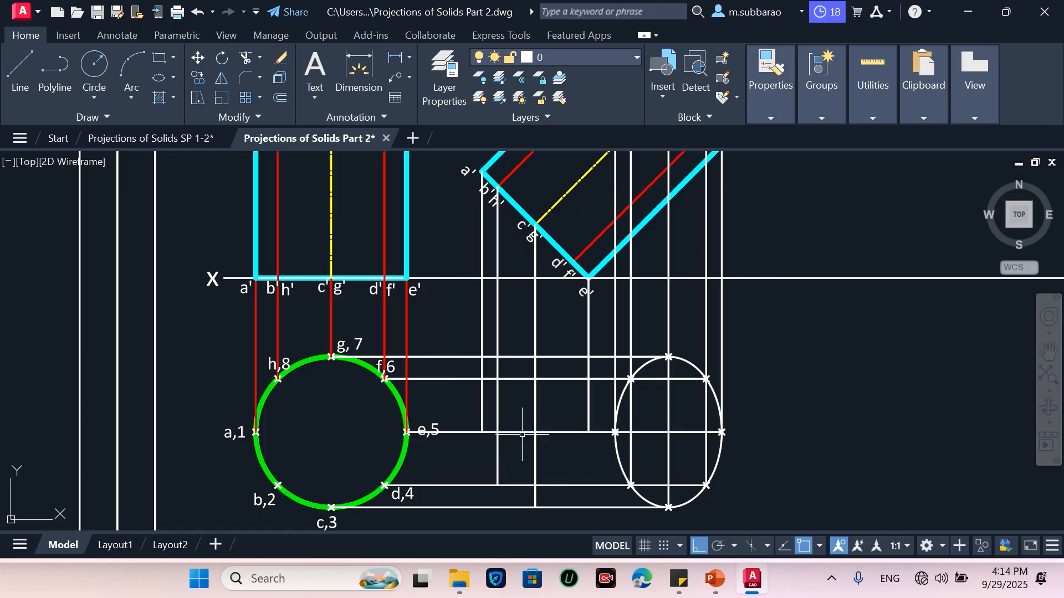
key("Return")
left_click(573, 262)
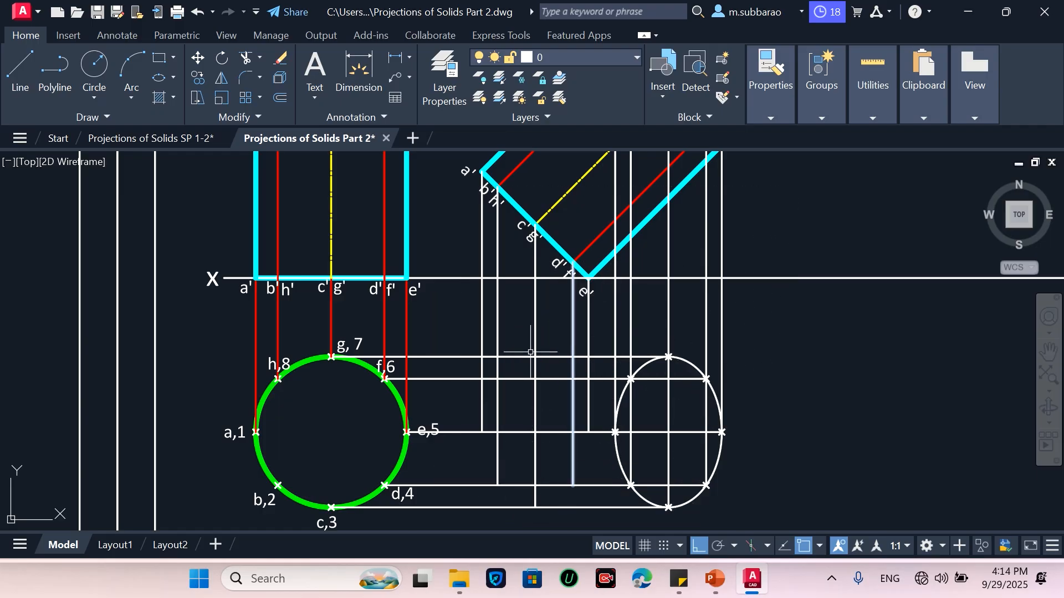
key("Return")
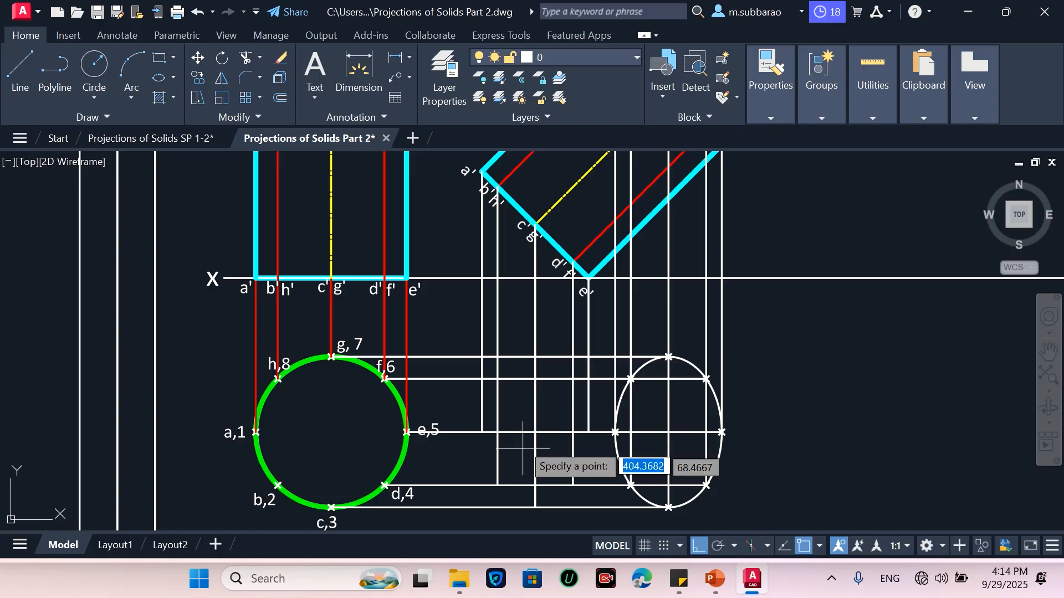
Place point markers where the new vertical projectors cross the horizontal projectors
left_click(534, 357)
key("Return")
left_click(498, 379)
key("Return")
left_click(482, 431)
key("Return")
left_click(497, 485)
key("Return")
left_click(534, 507)
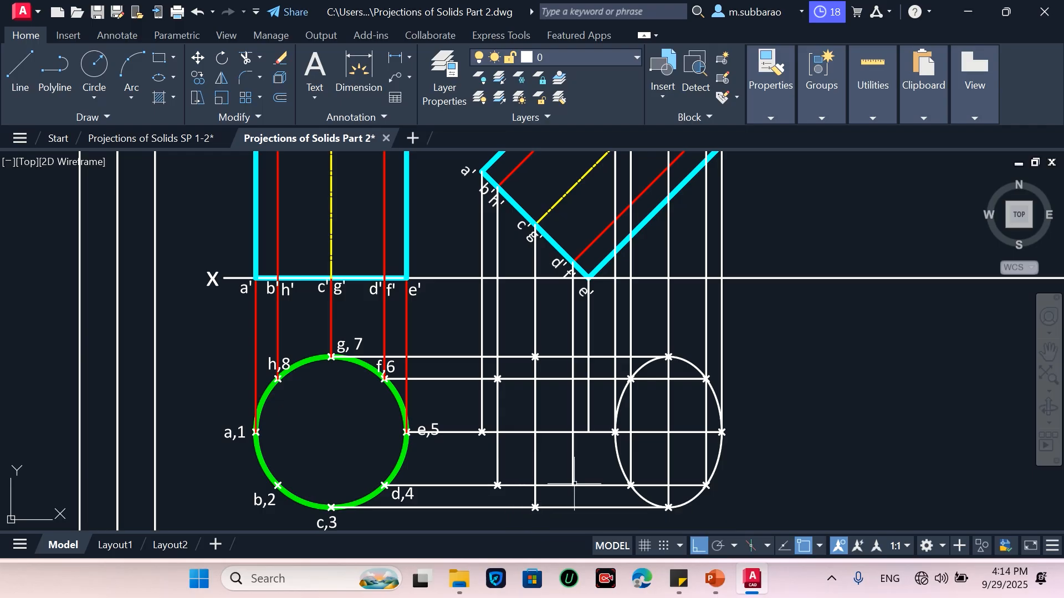
key("Return")
left_click(573, 485)
key("Return")
left_click(588, 431)
key("Return")
left_click(573, 379)
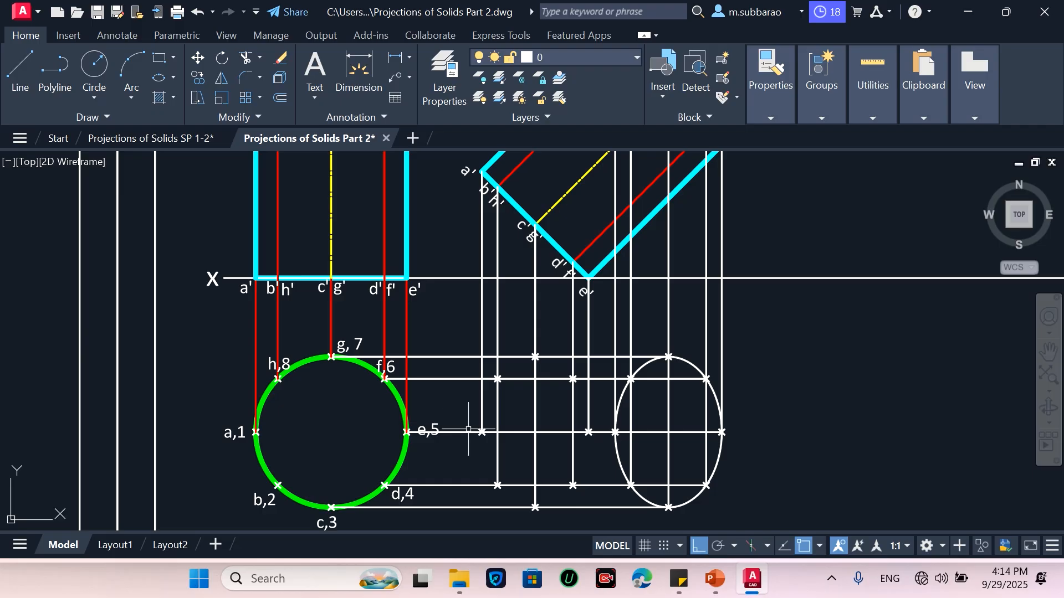
Draw a second ellipse by axis endpoints through the new top and bottom points, with its other axis reaching the leftmost point
left_click(171, 77)
left_click(188, 148)
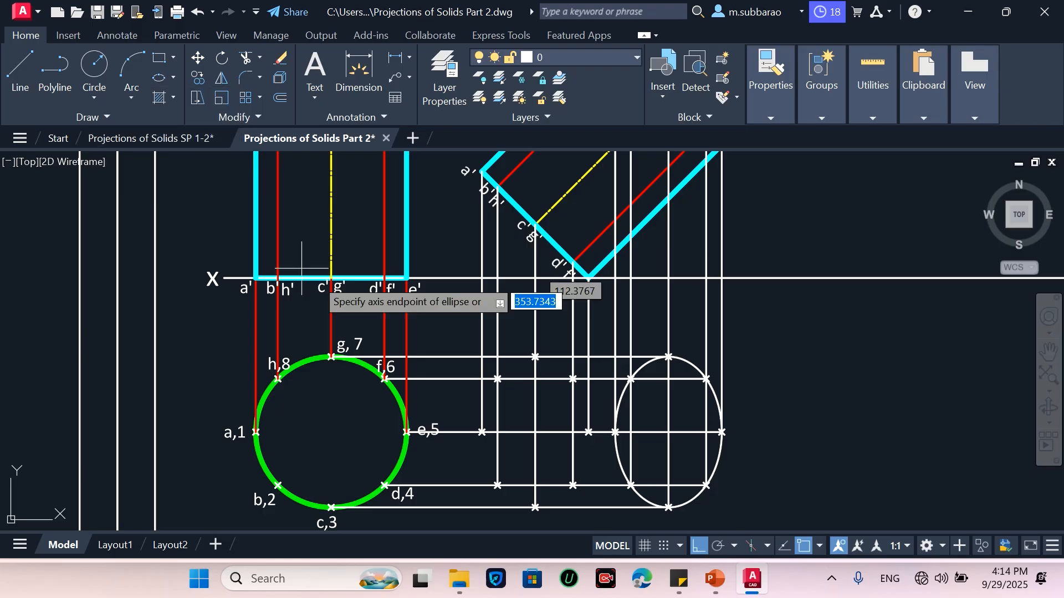
left_click(535, 356)
left_click(535, 507)
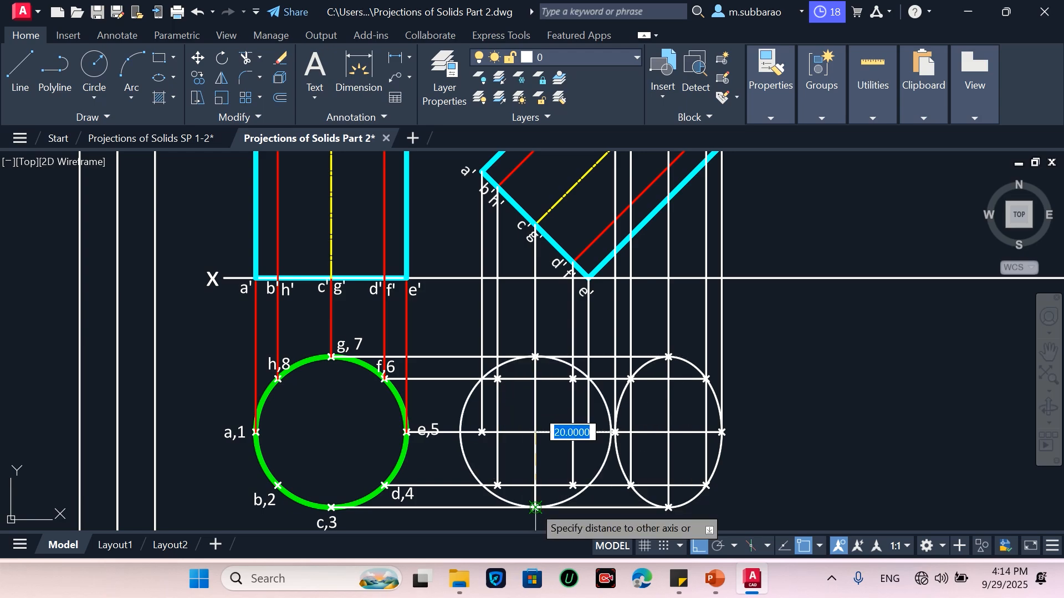
left_click(482, 432)
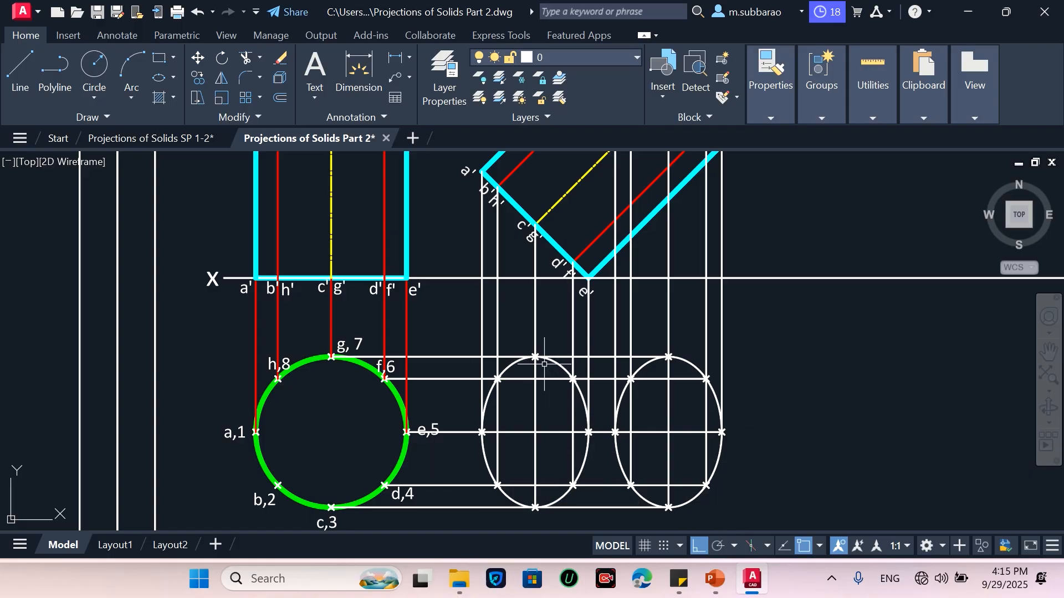
Match the green circle's properties onto the right-hand ellipse
scroll(582, 419, "down", 2)
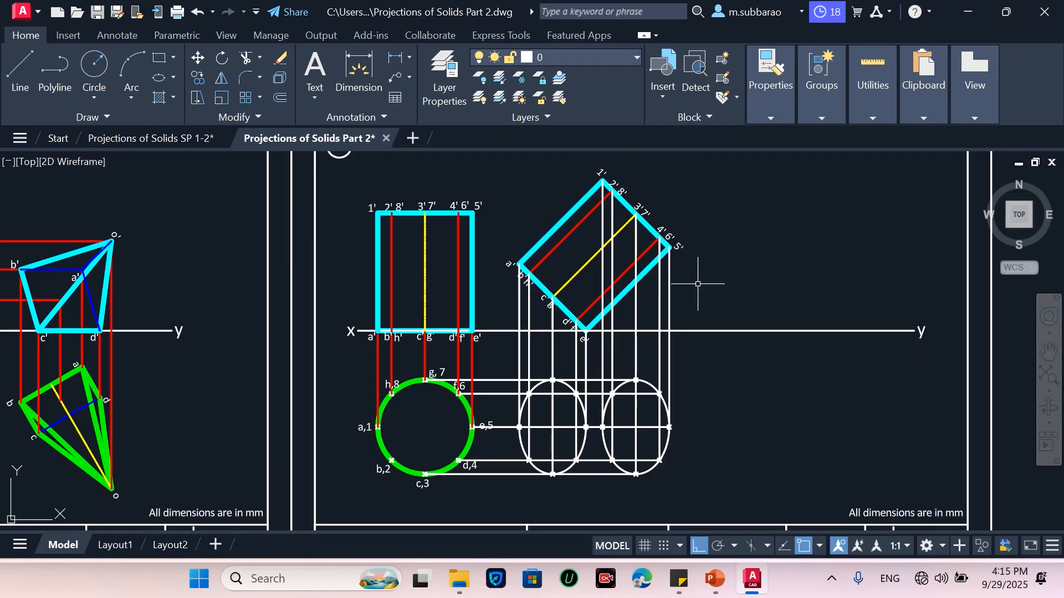
type("a")
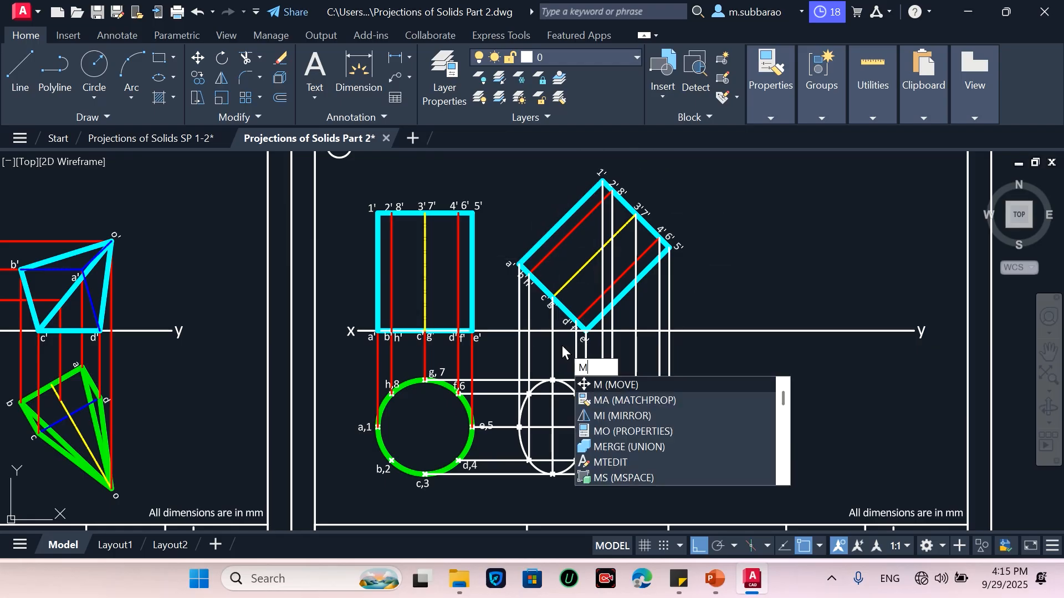
key("Return")
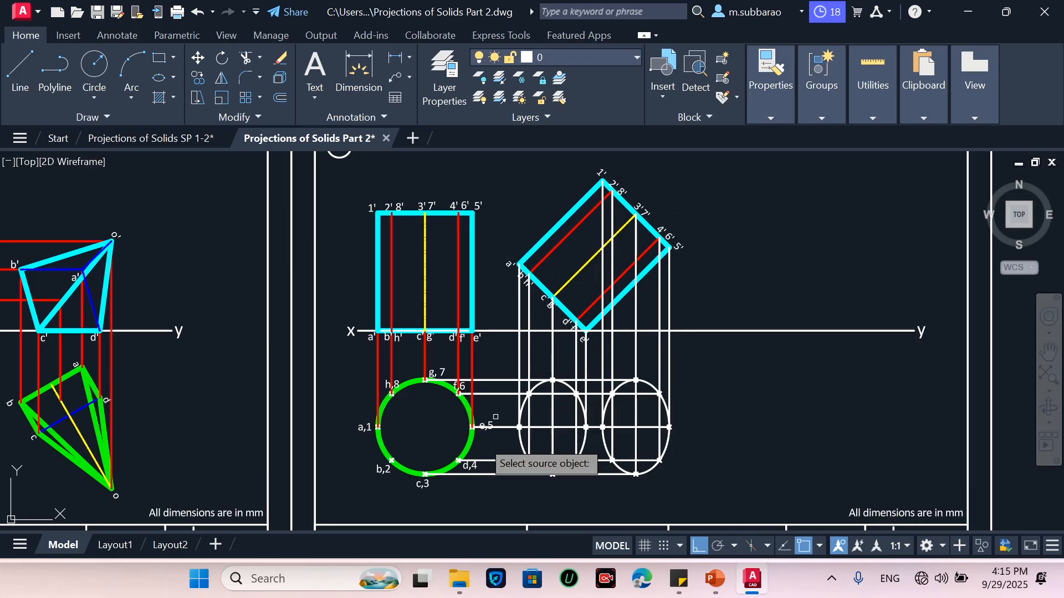
left_click(470, 440)
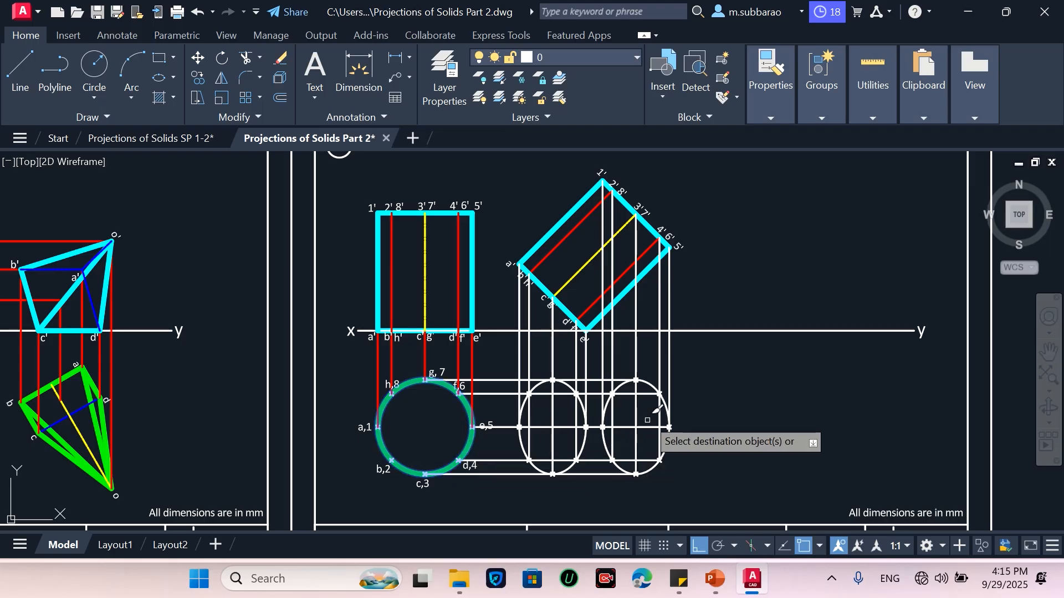
left_click(663, 398)
key("Return")
type("l")
key("Return")
scroll(603, 398, "up", 2)
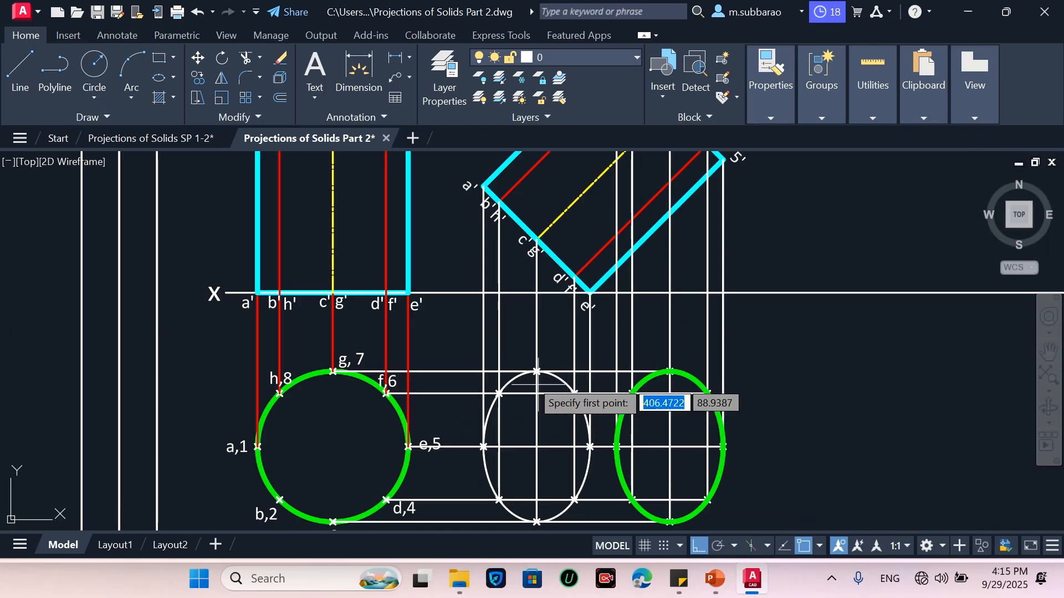
left_click(553, 380)
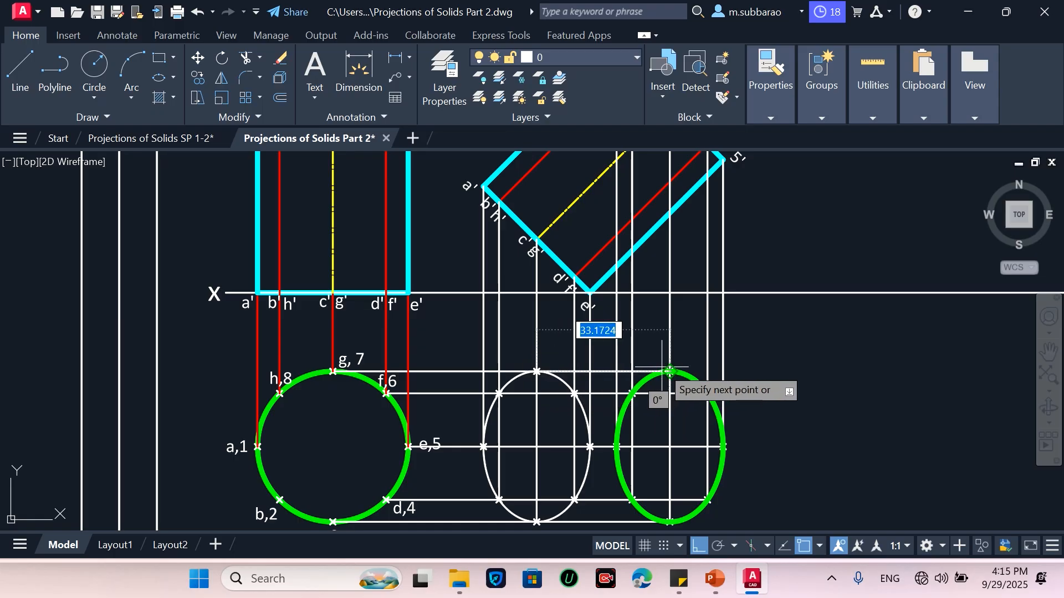
key("Escape")
Draw a line joining the bottom points of the two ellipses
scroll(584, 359, "down", 2)
scroll(582, 444, "up", 2)
key("Return")
left_click(538, 467)
scroll(650, 467, "up", 3)
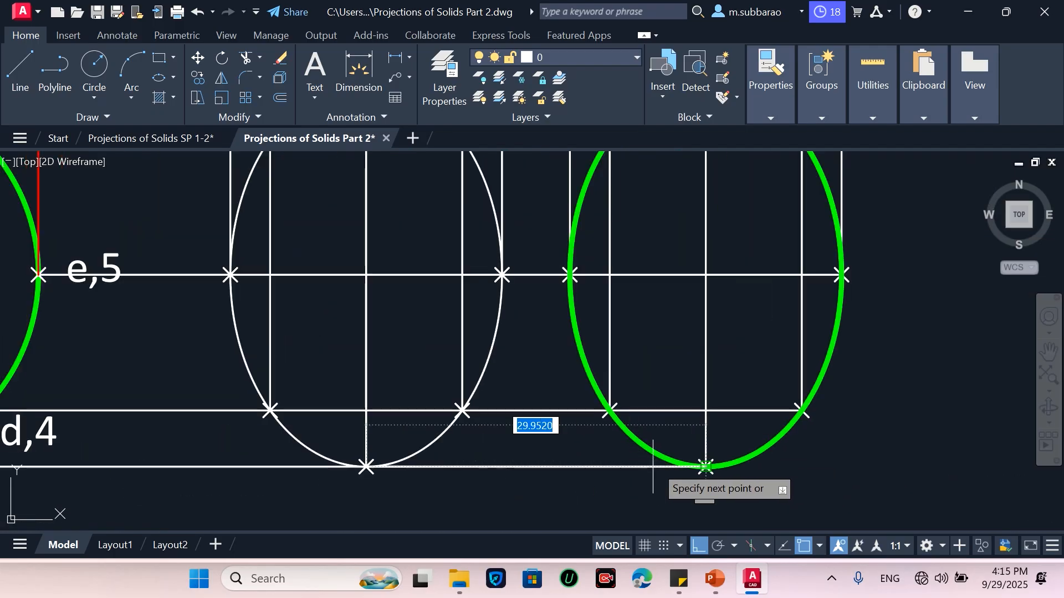
left_click(705, 467)
key("Escape")
Move the column of labels 1–8 and a–h from the label list to beside the elliptical top views
scroll(642, 390, "down", 2)
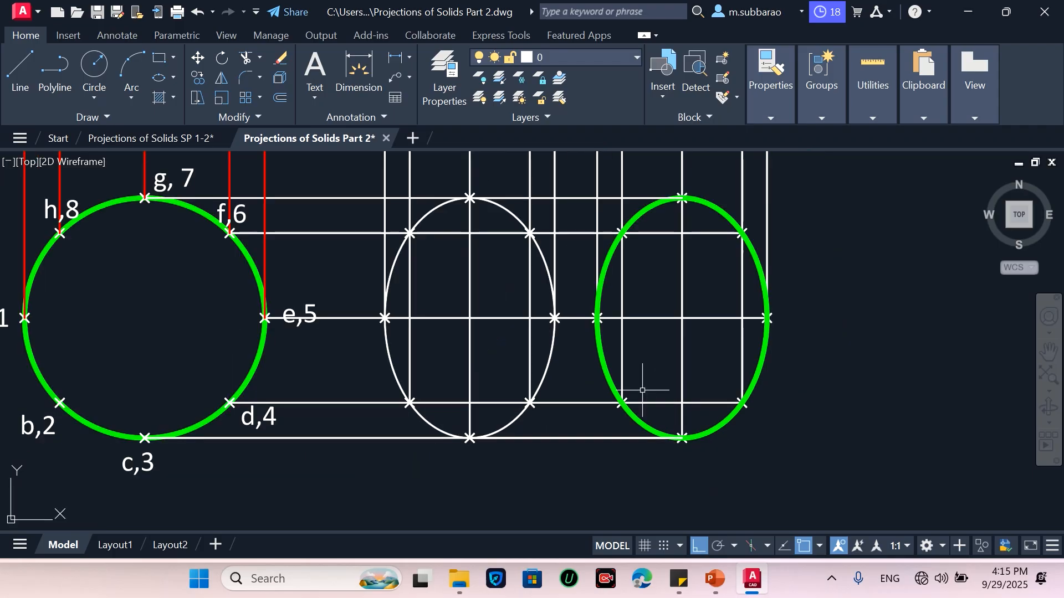
scroll(511, 408, "down", 2)
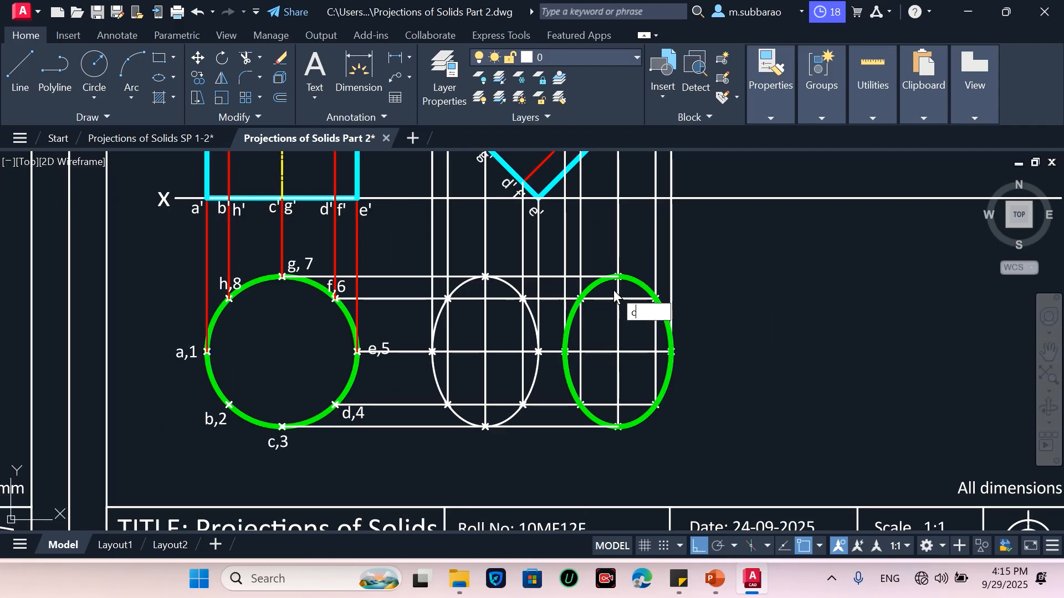
key("Return")
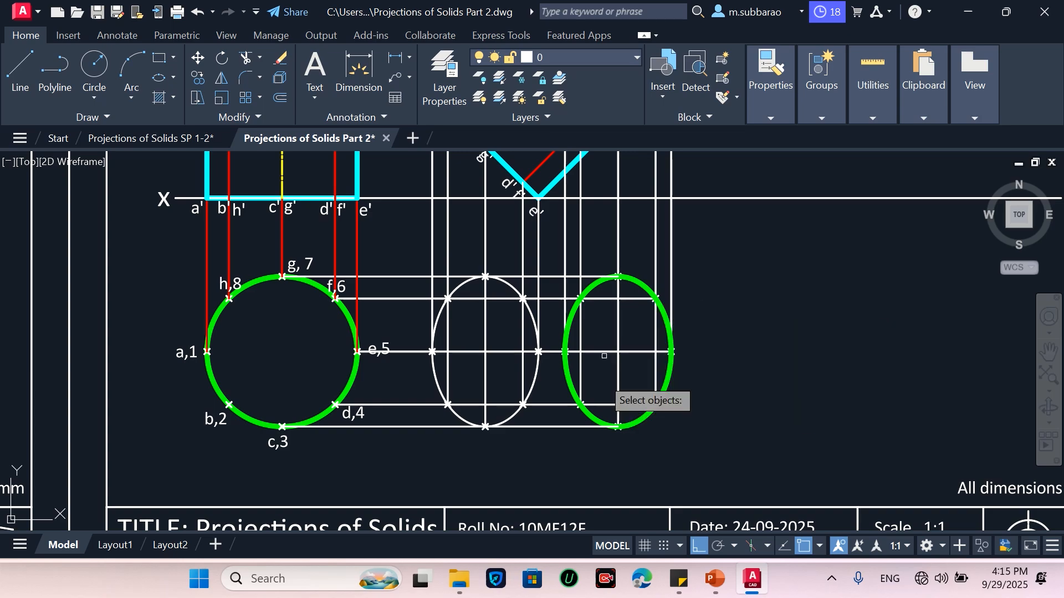
scroll(493, 443, "down", 6)
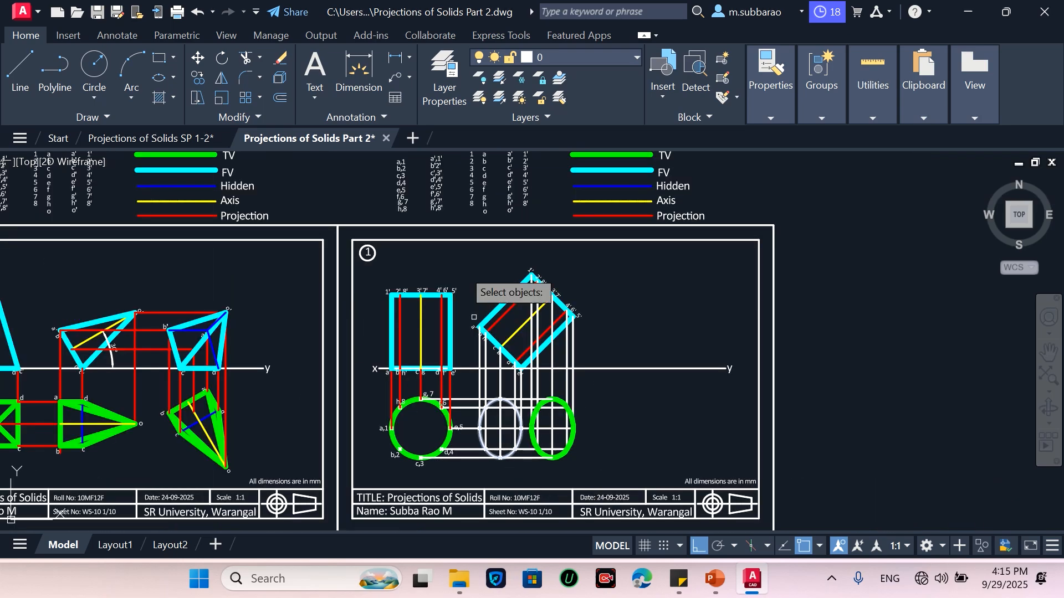
scroll(473, 223, "up", 6)
left_click(423, 231)
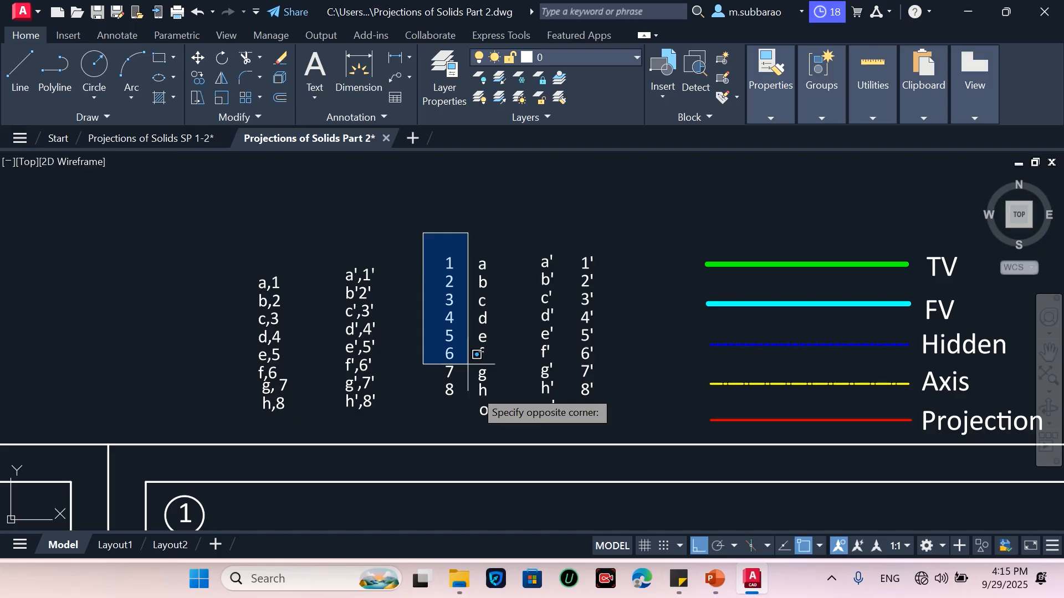
left_click(507, 398)
key("Return")
left_click(491, 359)
scroll(452, 277, "down", 6)
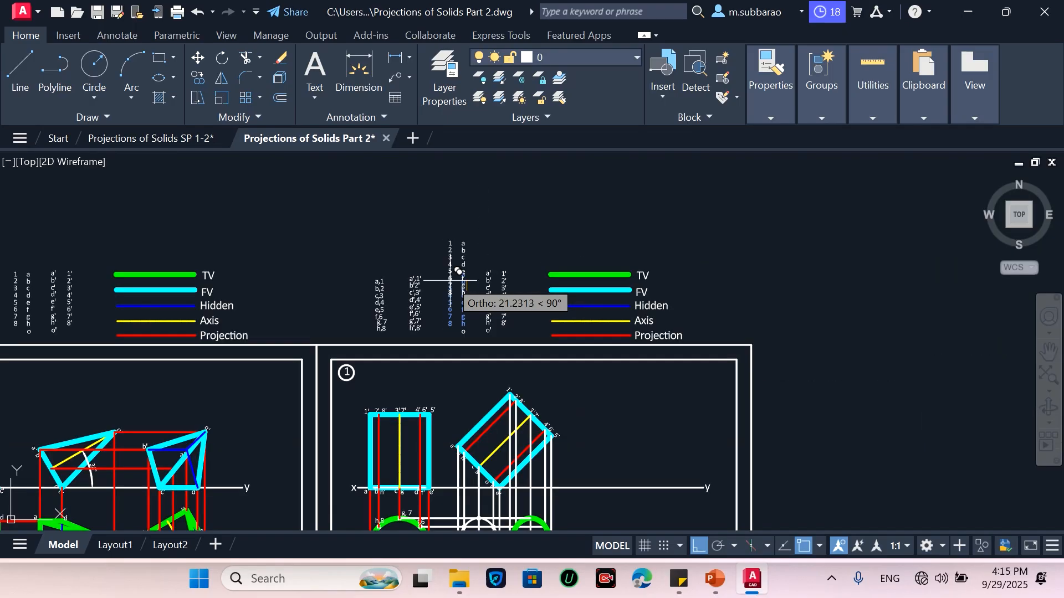
scroll(520, 402, "up", 3)
left_click(697, 547)
scroll(357, 404, "up", 4)
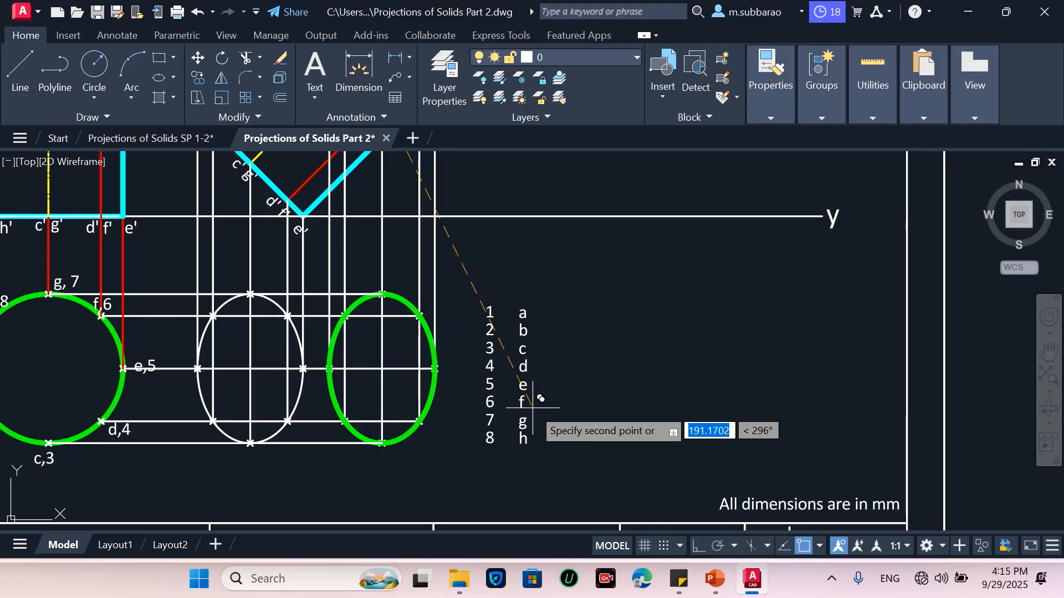
left_click(538, 401)
scroll(743, 384, "down", 3)
scroll(637, 366, "up", 3)
scroll(592, 363, "down", 2)
scroll(460, 366, "up", 3)
scroll(549, 299, "down", 2)
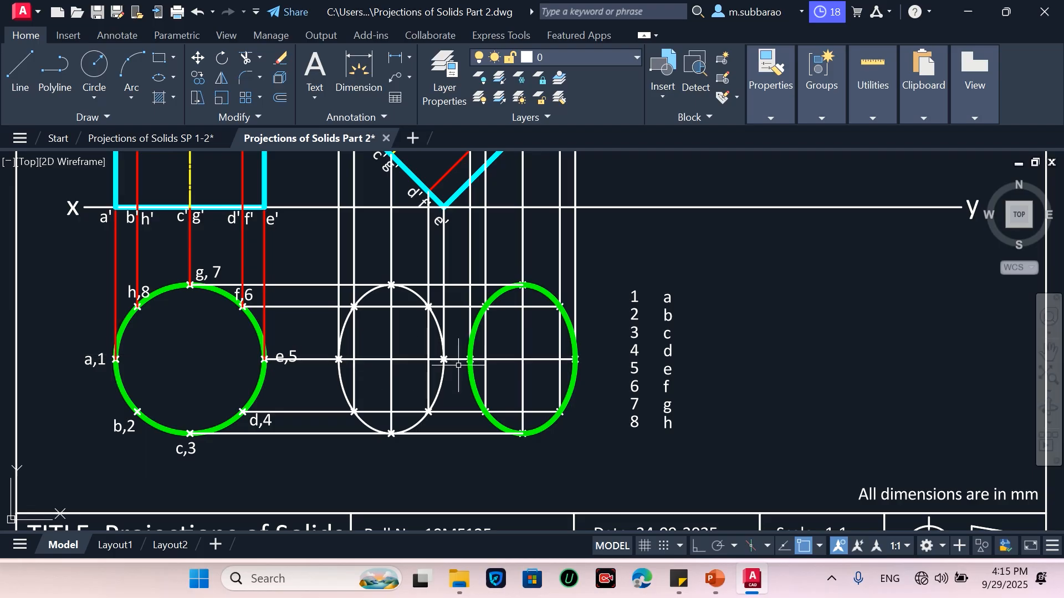
Move label 1 beside the green ellipse's leftmost point and label 2 beside its lower-left point
left_click(654, 271)
left_click(626, 295)
key("Return")
left_click(635, 295)
scroll(456, 386, "up", 2)
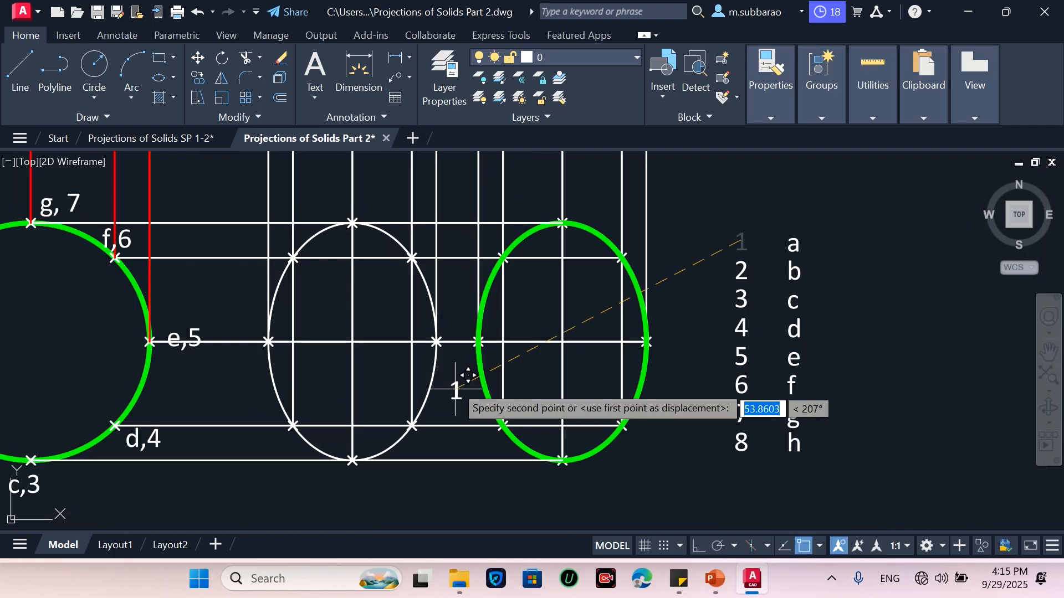
left_click(462, 363)
key("Return")
left_click(752, 251)
left_click(745, 268)
key("Return")
left_click(745, 269)
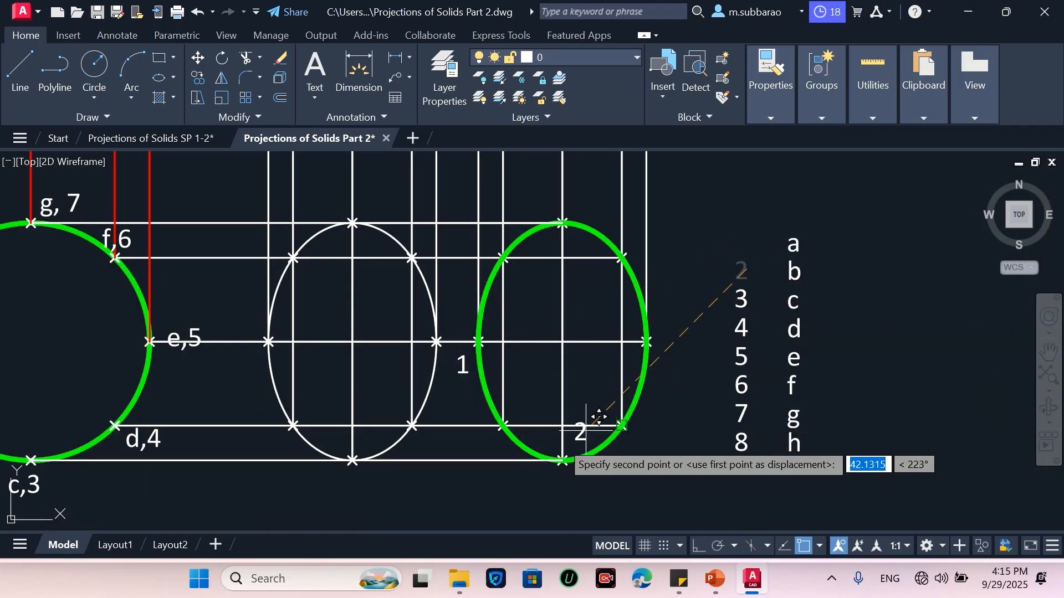
scroll(476, 444, "up", 2)
left_click(494, 442)
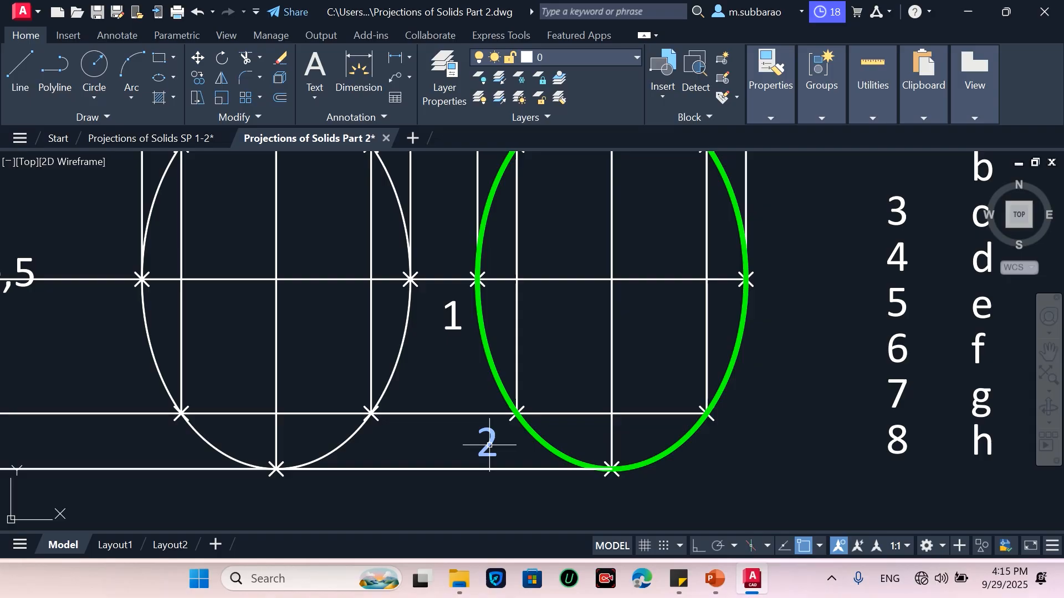
Move label 3 below the green ellipse's bottom point and label 4 beside its lower-right point
scroll(489, 444, "down", 2)
key("Return")
left_click(756, 283)
left_click(735, 299)
key("Return")
left_click(744, 297)
left_click(566, 484)
key("Return")
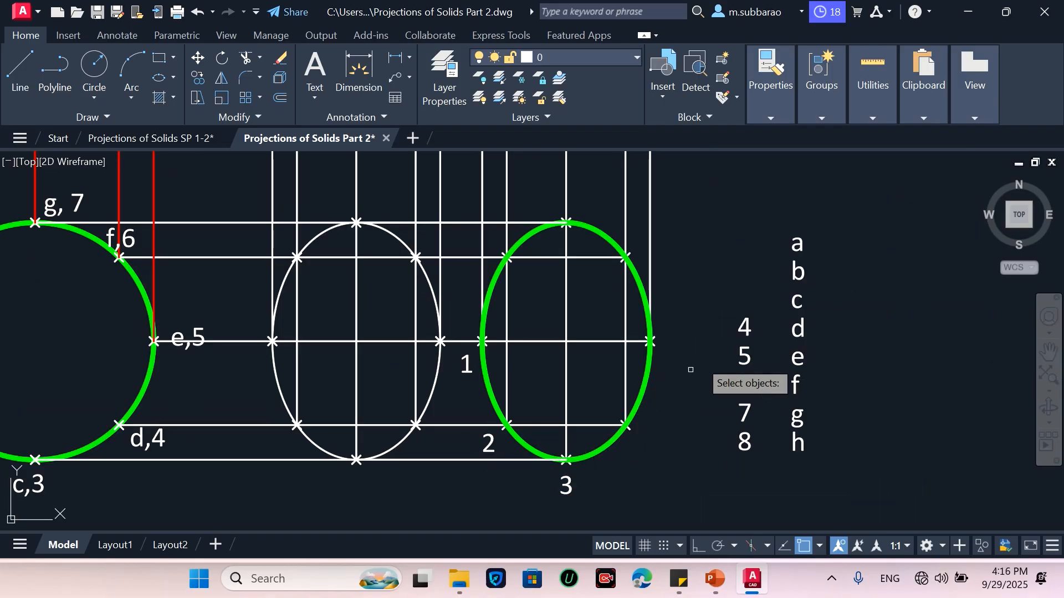
left_click(722, 336)
key("Return")
left_click(744, 328)
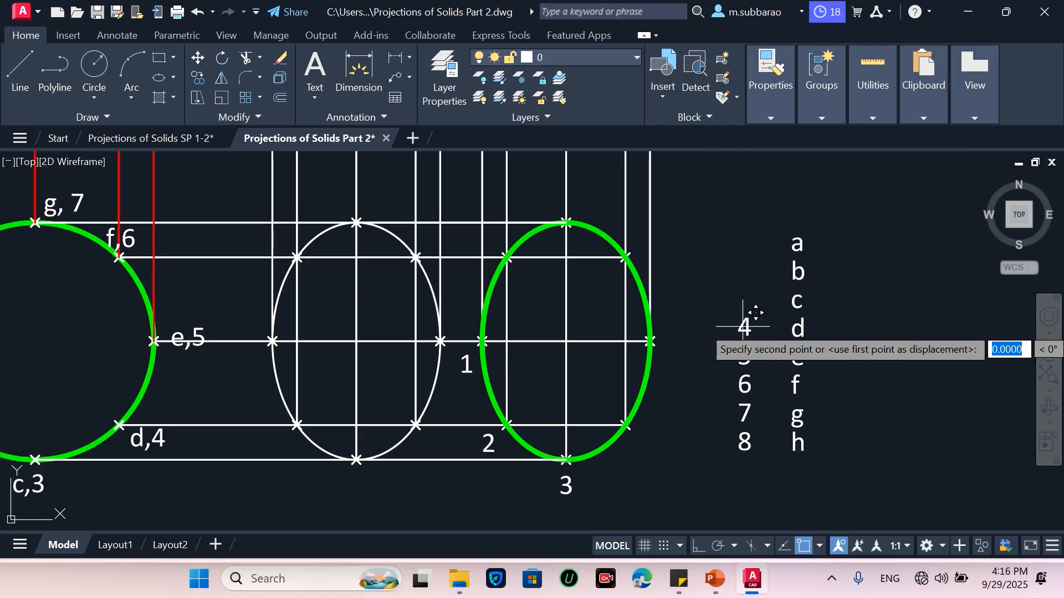
left_click(637, 442)
Move label 5 beside the green ellipse's rightmost point and label 6 beside its upper-right point
key("Return")
left_click(726, 341)
left_click(745, 353)
key("Return")
left_click(743, 352)
left_click(676, 342)
left_click(749, 367)
left_click(730, 395)
key("Return")
left_click(743, 381)
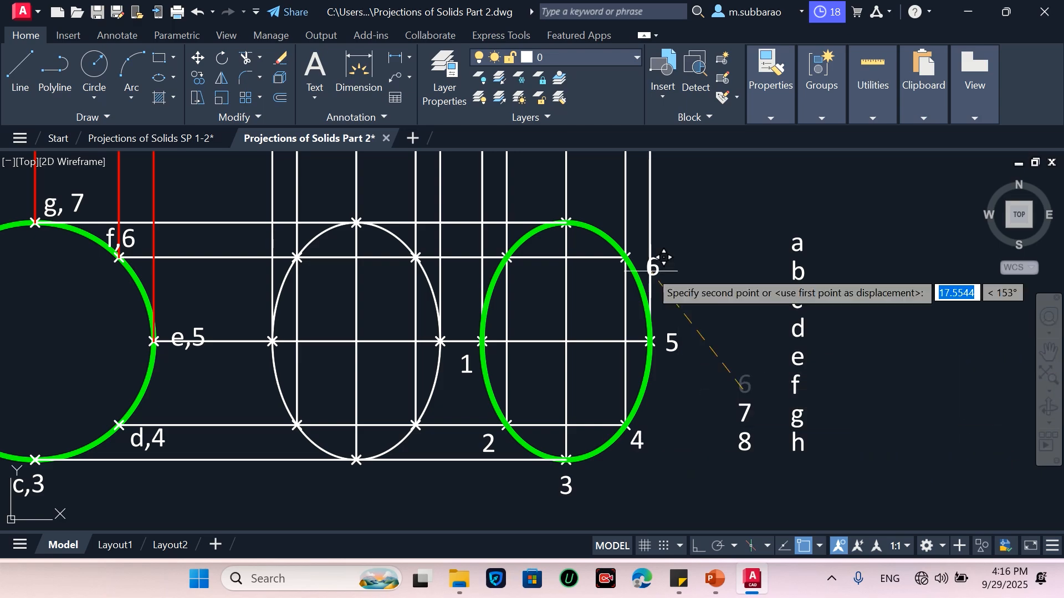
left_click(643, 242)
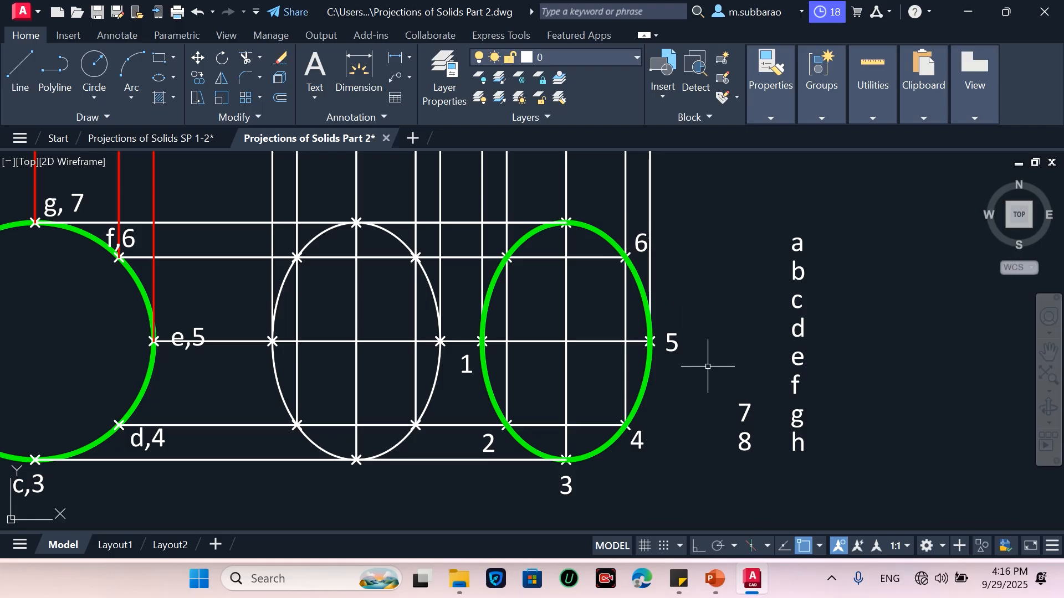
Move label 7 above the green ellipse's top point and label 8 beside its upper-left point
left_click(732, 426)
key("Return")
left_click(744, 413)
left_click(594, 207)
left_click(730, 451)
key("Return")
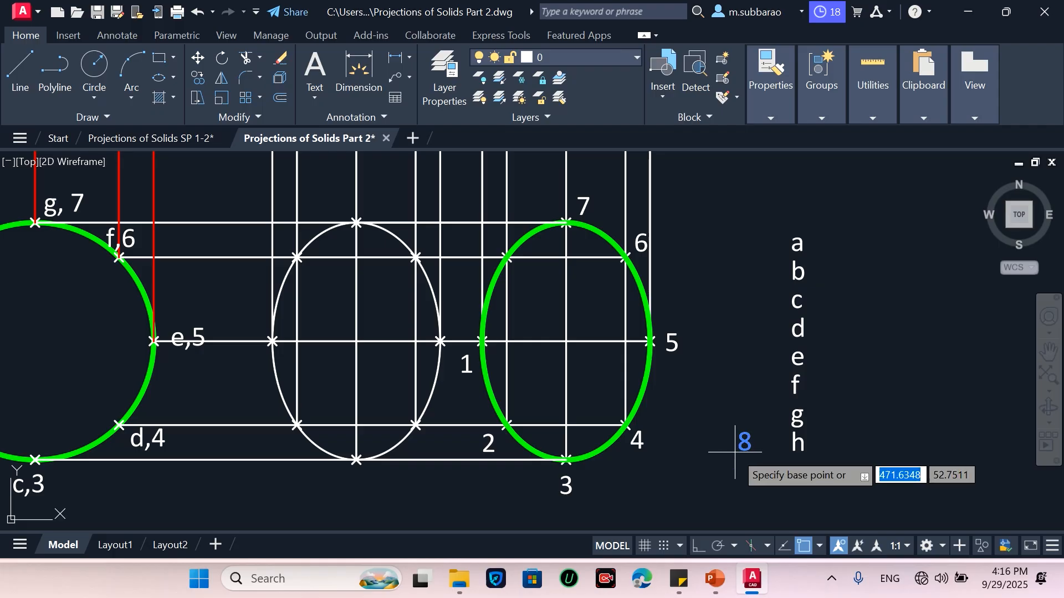
left_click(743, 441)
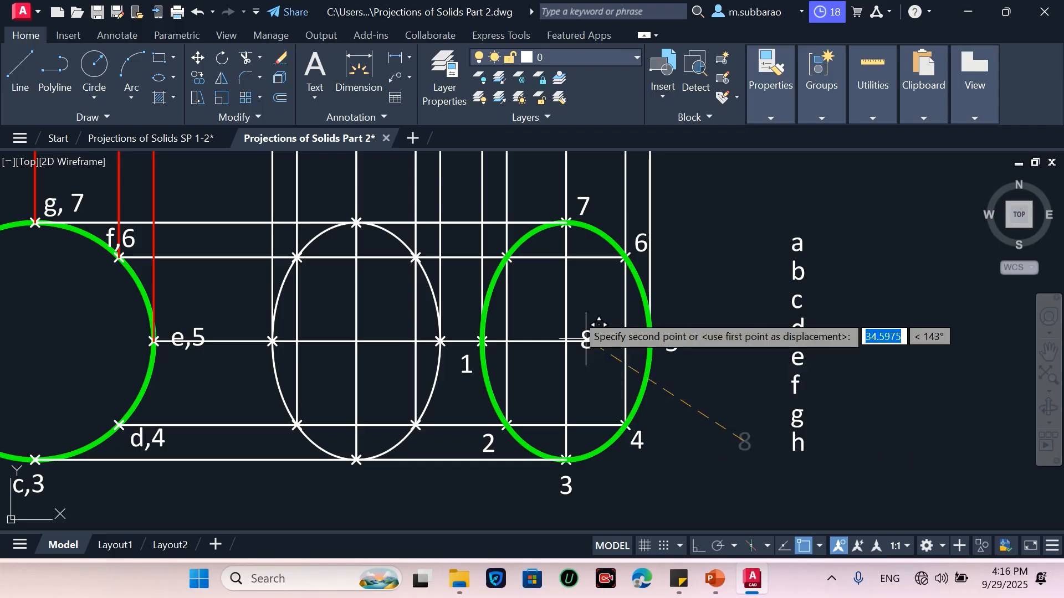
left_click(494, 240)
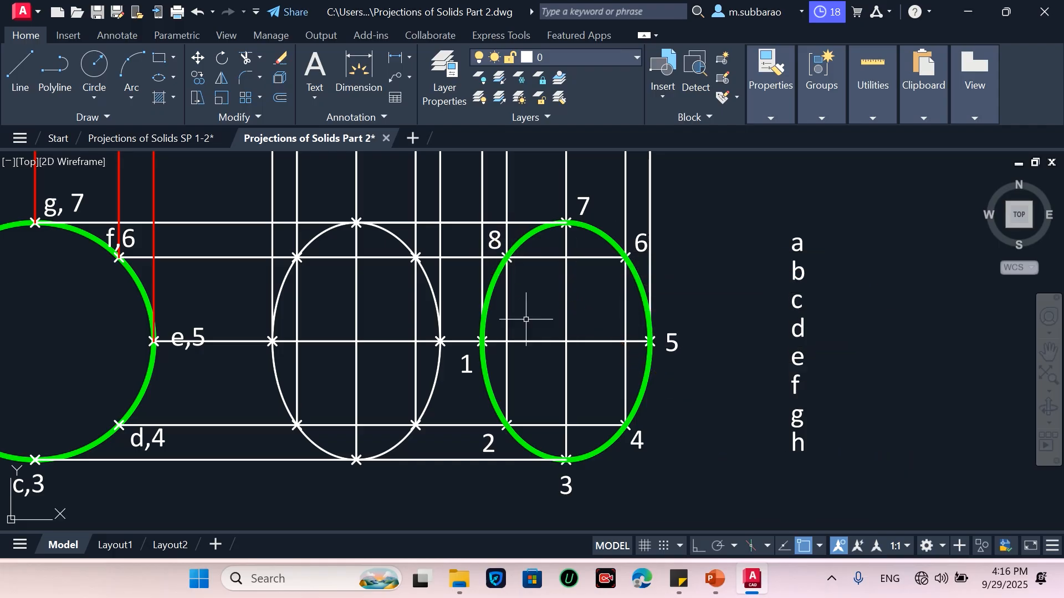
Move label a onto the white ellipse's leftmost point
key("Return")
left_click(856, 214)
left_click(800, 242)
key("Return")
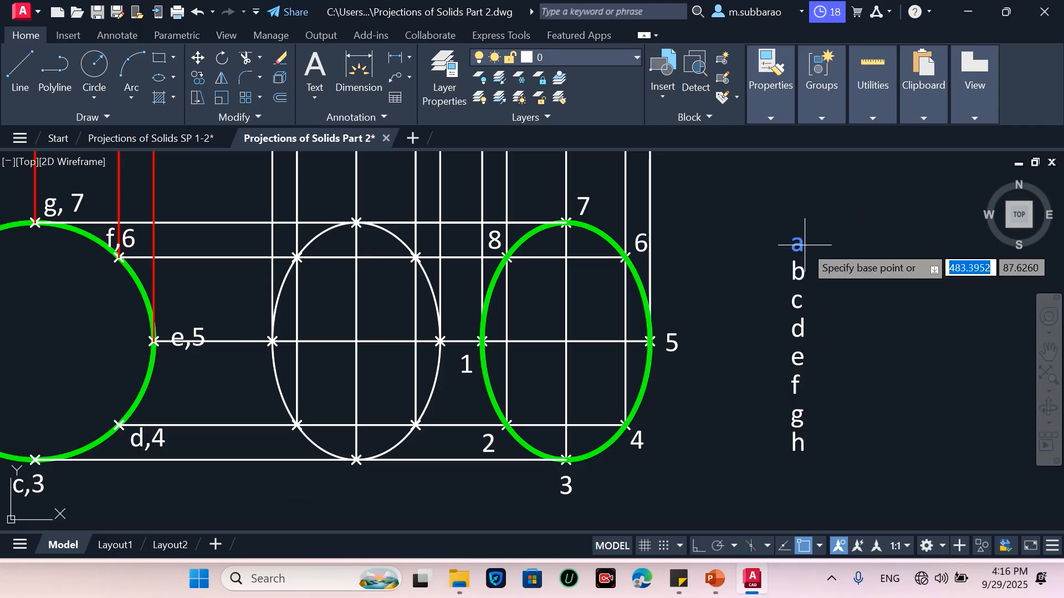
left_click(805, 245)
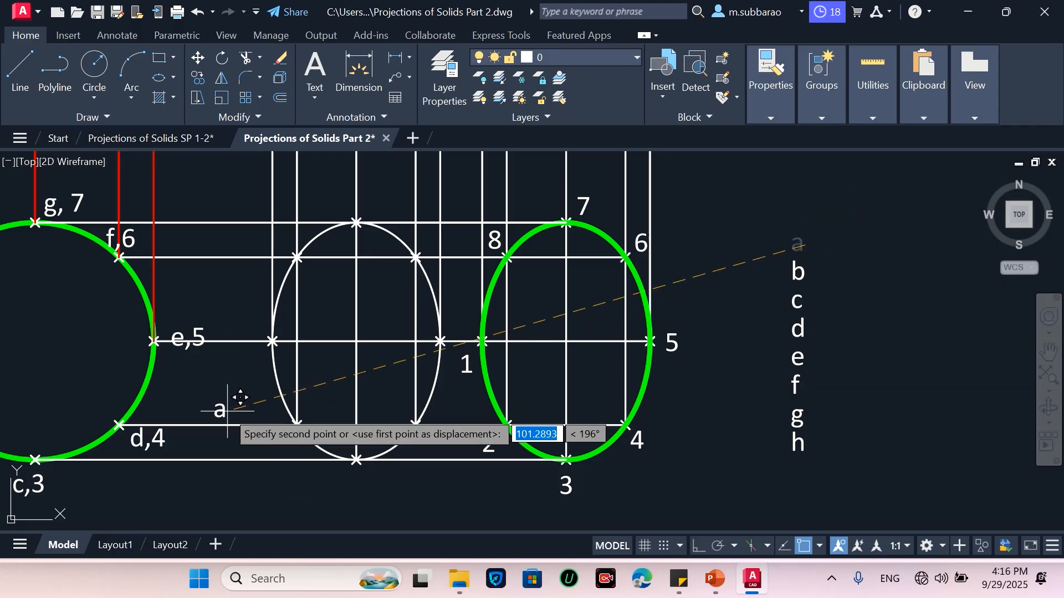
left_click(273, 342)
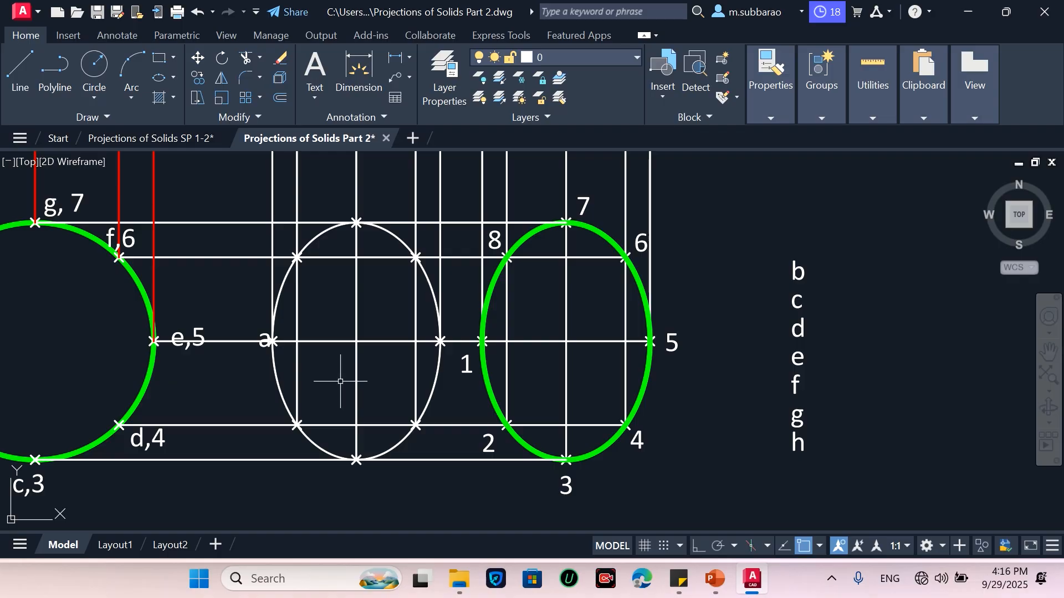
Move label a to just left of and below the white ellipse's leftmost point
key("Return")
left_click(829, 216)
left_click(787, 242)
key("Return")
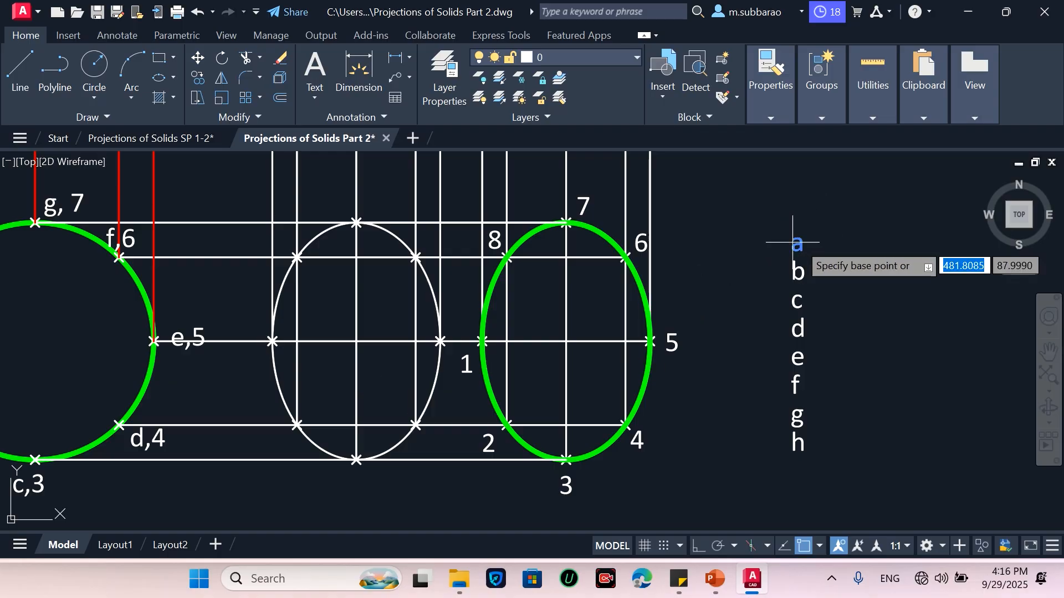
left_click(797, 244)
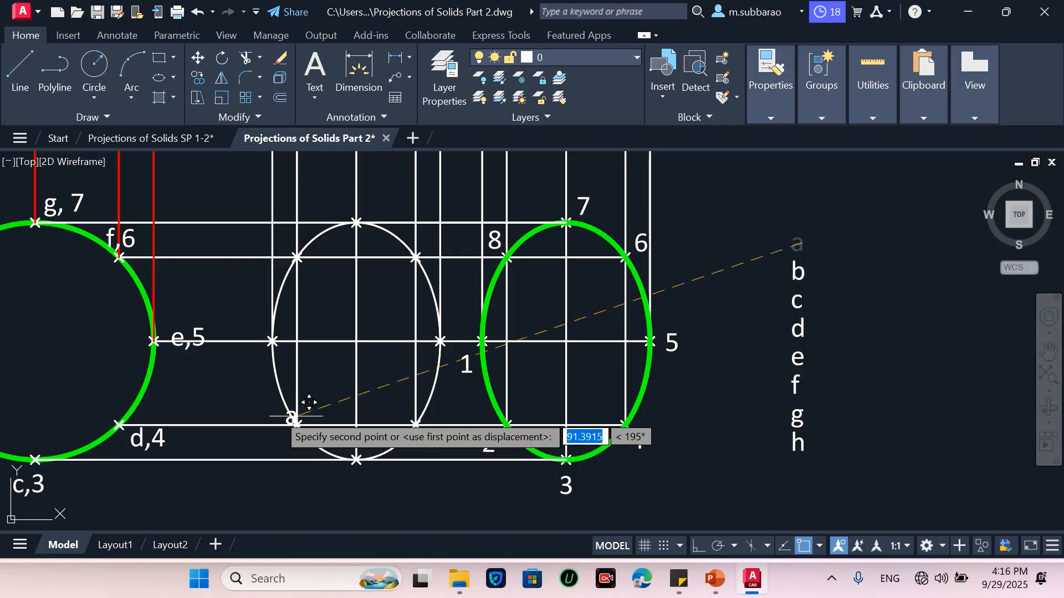
scroll(259, 359, "up", 3)
left_click(259, 354)
scroll(259, 355, "down", 3)
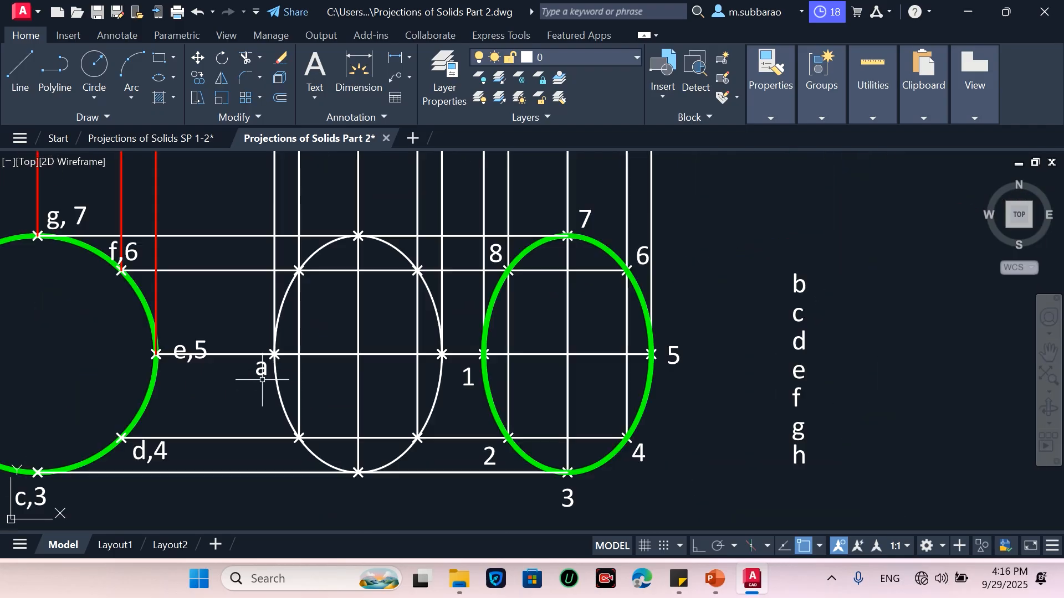
scroll(262, 380, "up", 2)
scroll(717, 334, "down", 2)
Move label b beside the white ellipse's lower-left point and label c below its bottom point
key("space")
left_click(954, 274)
key("space")
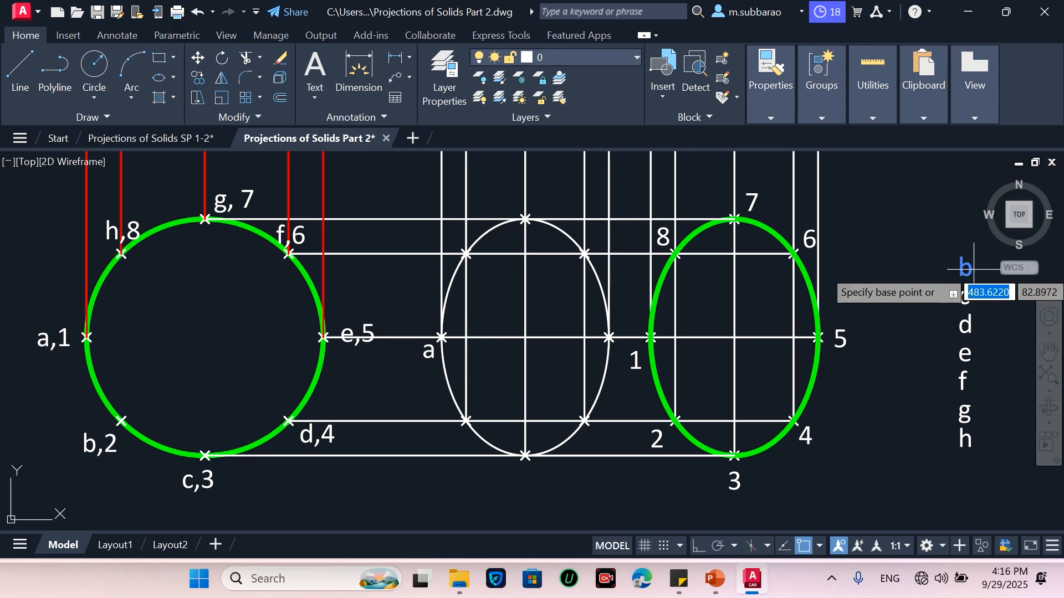
left_click(918, 386)
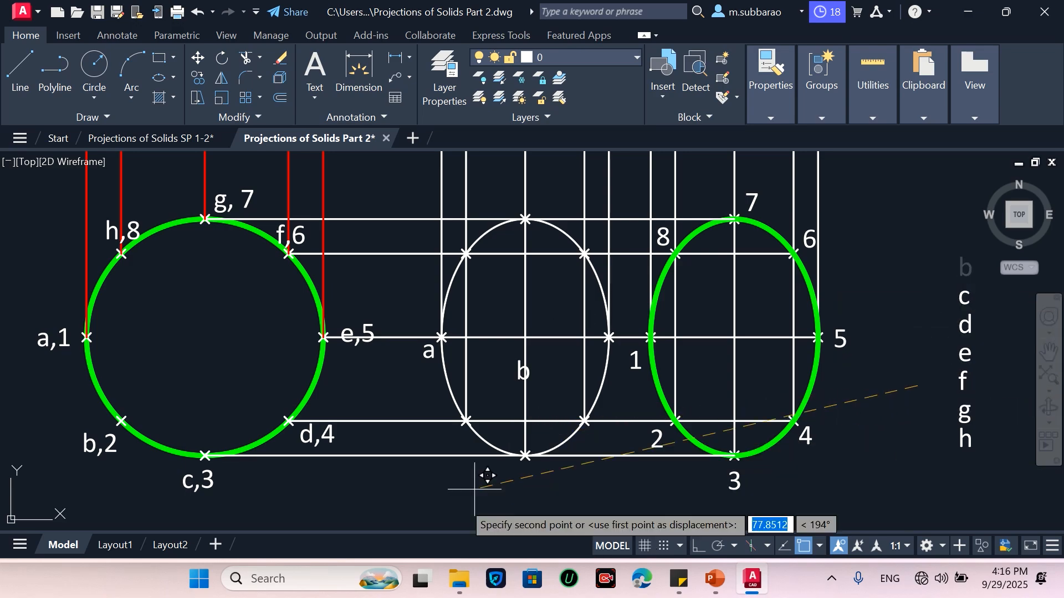
scroll(430, 510, "down", 2)
left_click(425, 516)
scroll(446, 514, "up", 2)
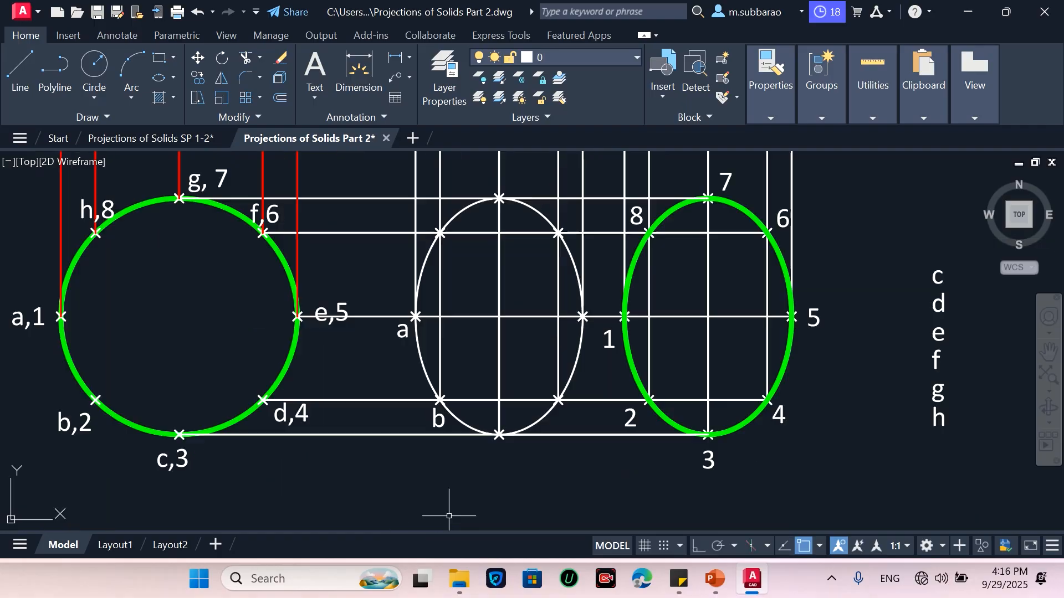
key("space")
left_click(937, 275)
key("space")
left_click(947, 264)
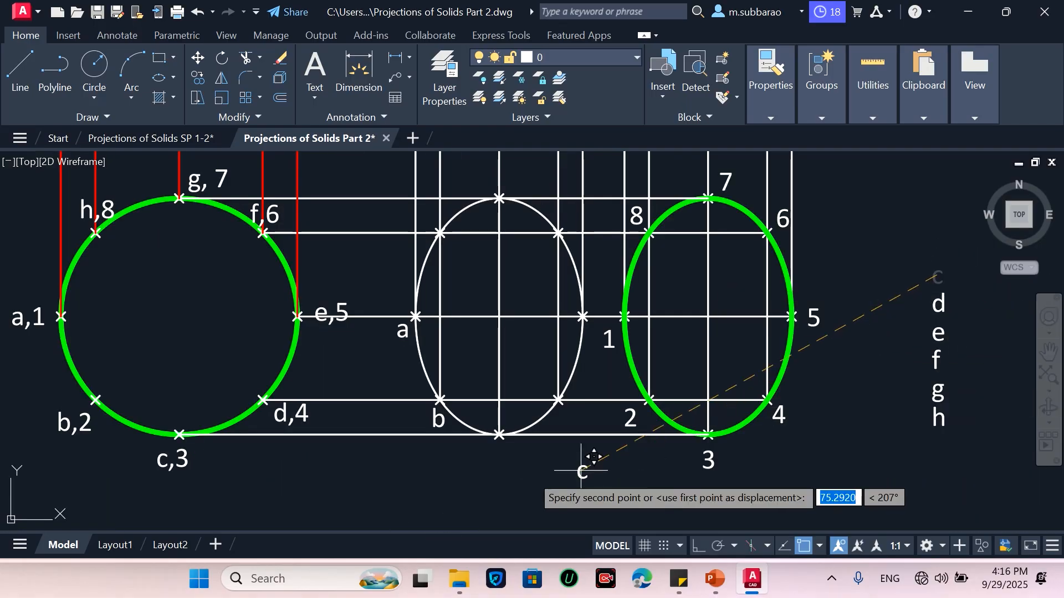
left_click(497, 454)
Move label d beside the white ellipse's lower-right point and label e beside its rightmost point
key("space")
left_click(948, 300)
key("space")
left_click(893, 424)
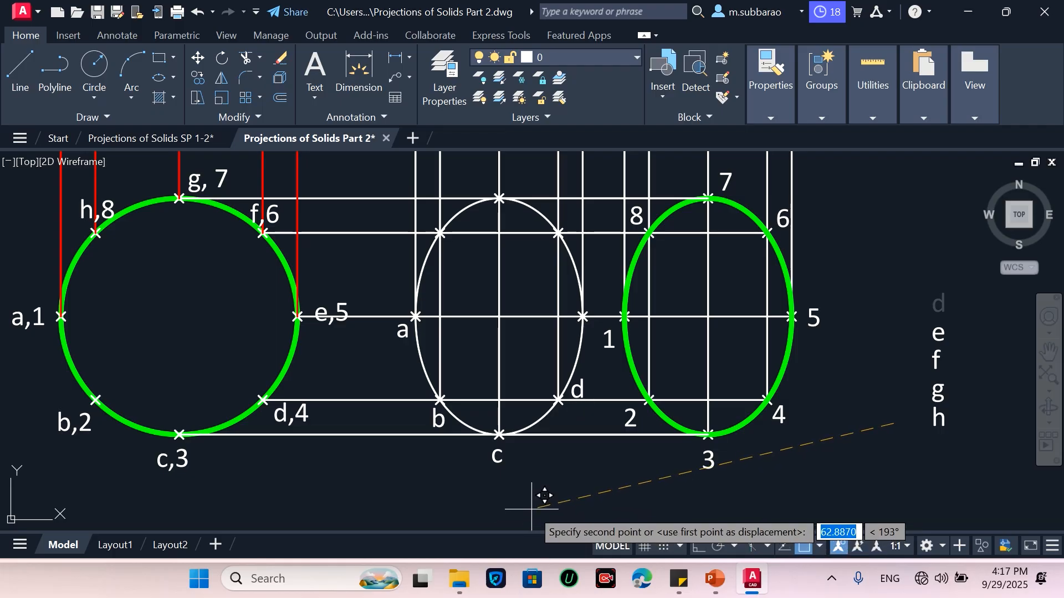
left_click(532, 507)
left_click(966, 321)
left_click(928, 341)
key("Return")
left_click(907, 369)
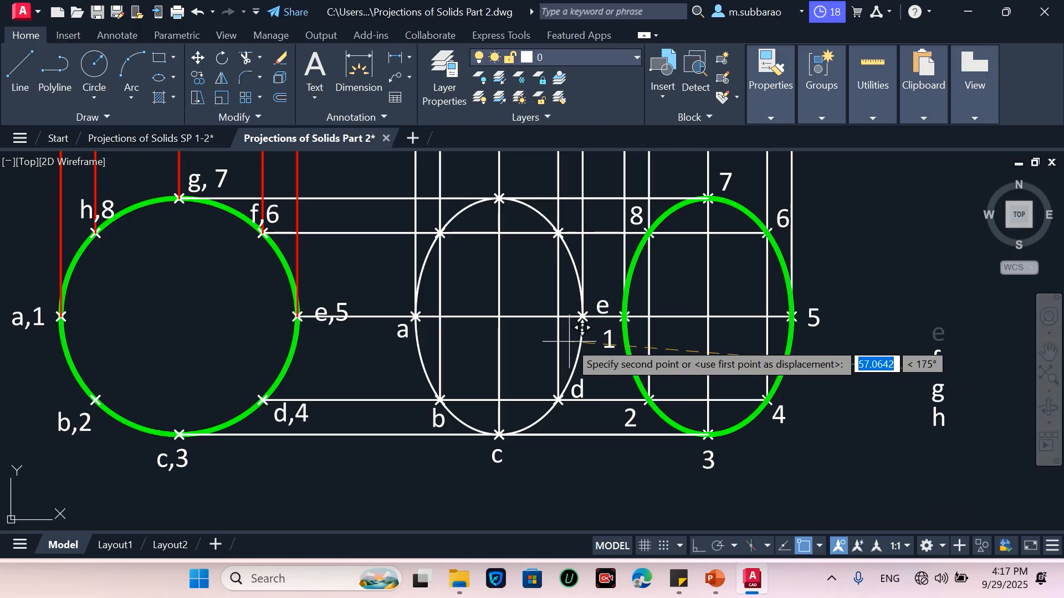
left_click(562, 366)
Move label f beside the white ellipse's upper-right point and label g above its top point
key("Return")
left_click(944, 355)
left_click(923, 370)
key("Return")
left_click(956, 372)
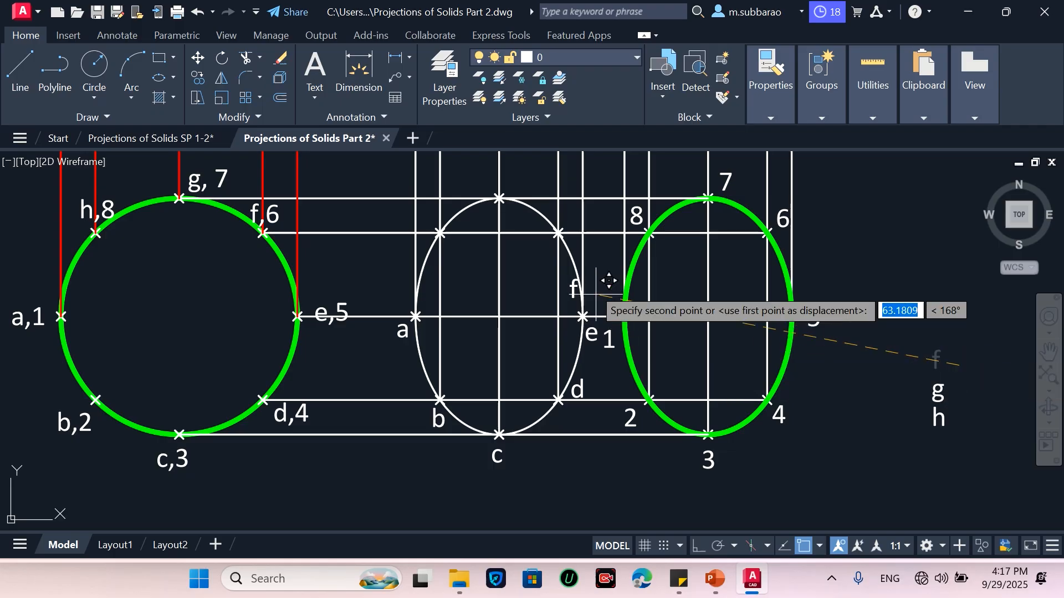
left_click(586, 227)
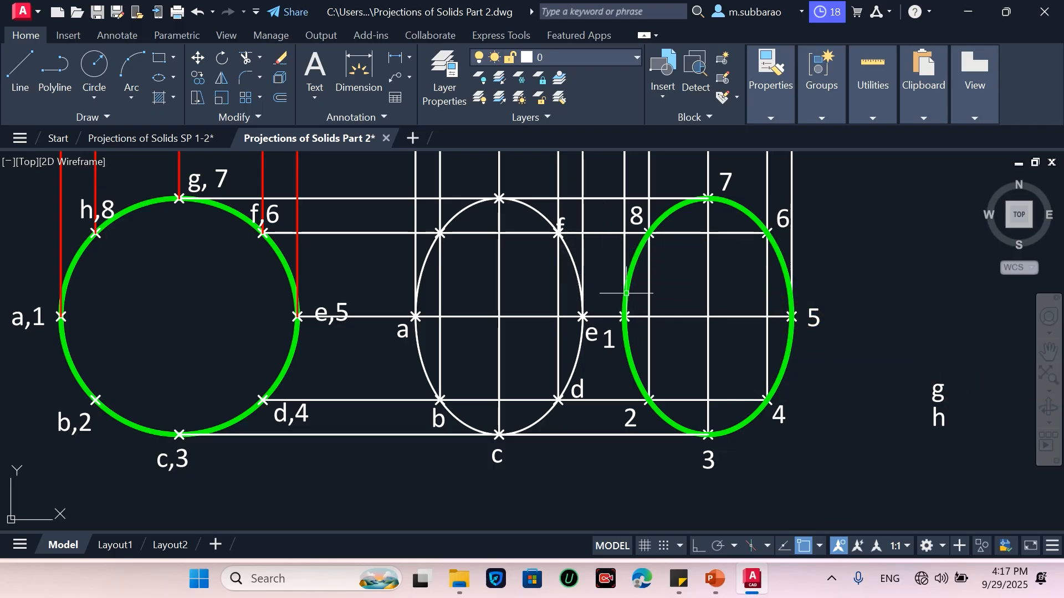
left_click(967, 348)
left_click(928, 389)
key("Return")
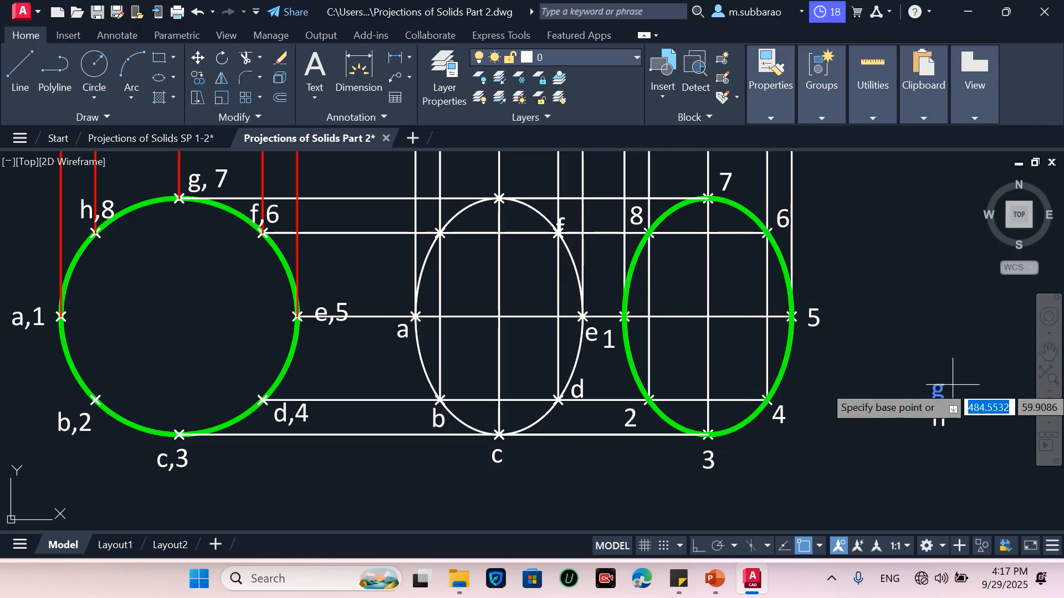
left_click(957, 386)
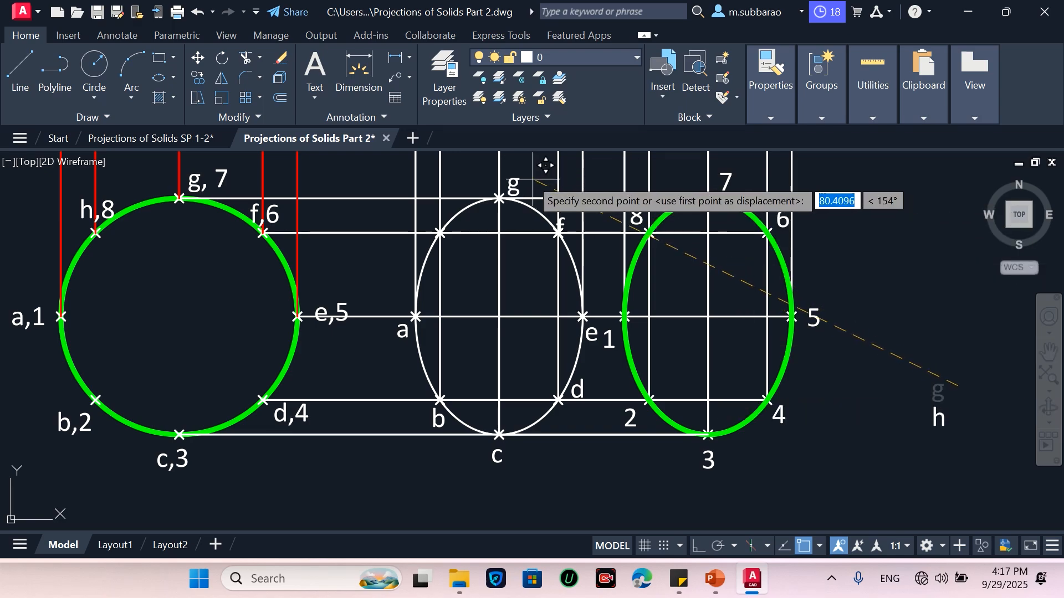
left_click(530, 176)
Move label h beside the white ellipse's upper-left point
left_click(958, 379)
left_click(910, 423)
key("Return")
left_click(932, 405)
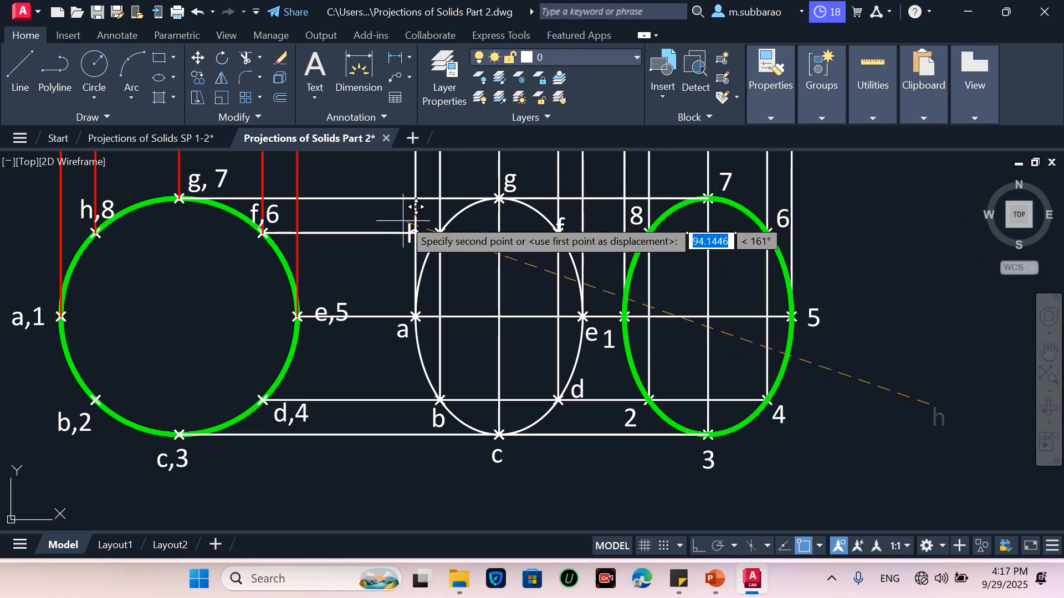
left_click(416, 199)
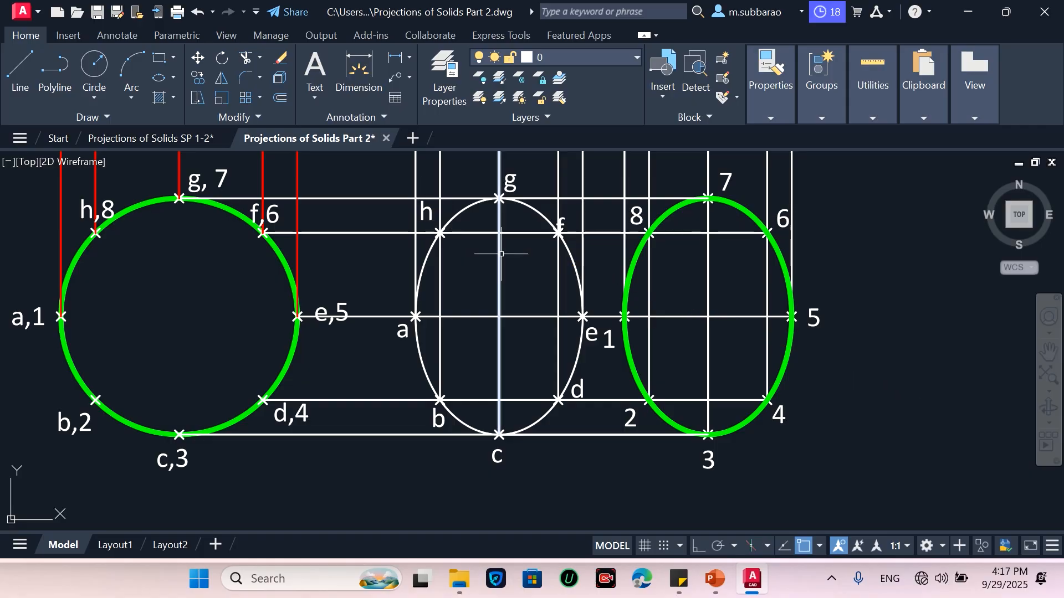
Reposition labels f and h beside the white ellipse's upper-right and upper-left points
scroll(436, 213, "up", 2)
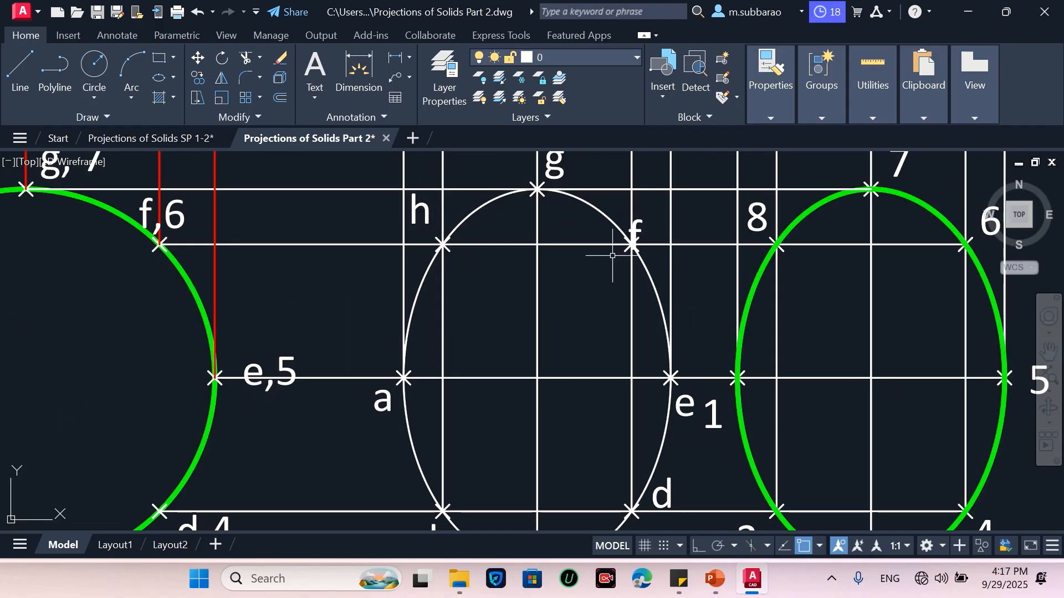
left_click(634, 221)
key("Return")
left_click(588, 312)
left_click(599, 296)
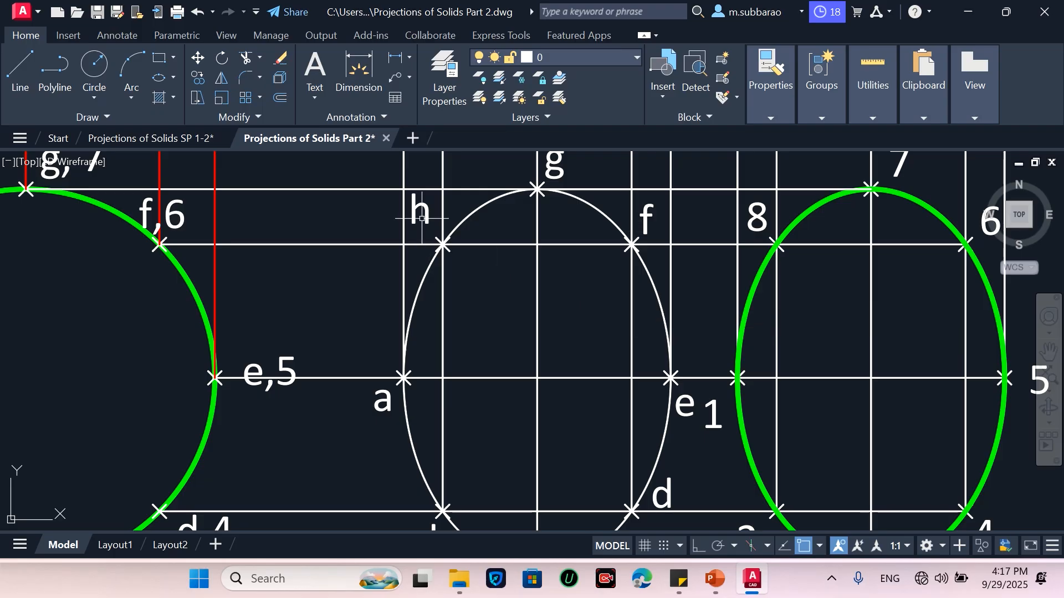
key("Return")
left_click(469, 297)
left_click(474, 303)
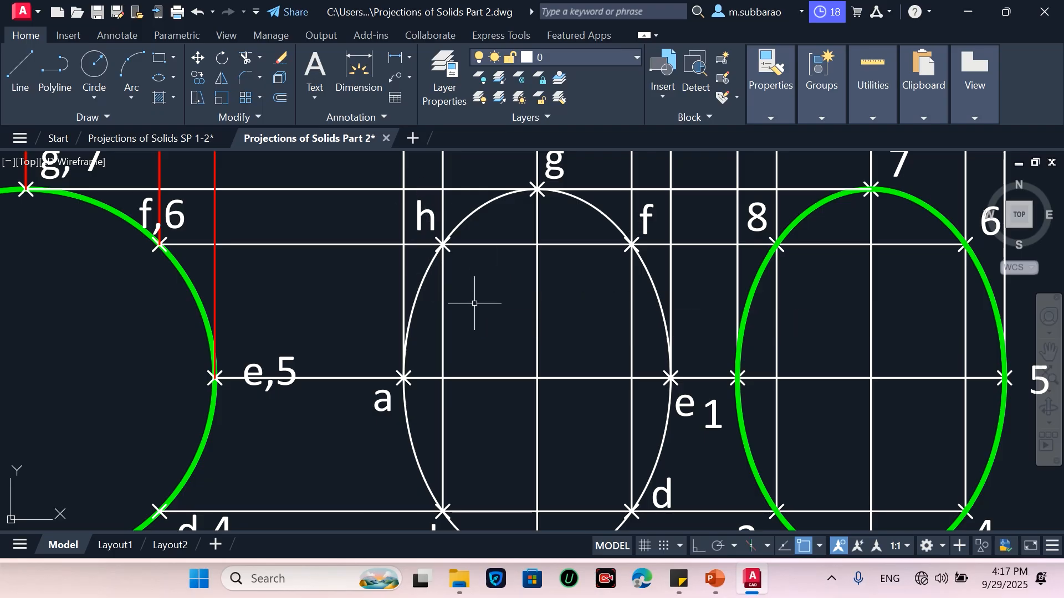
scroll(407, 294, "down", 2)
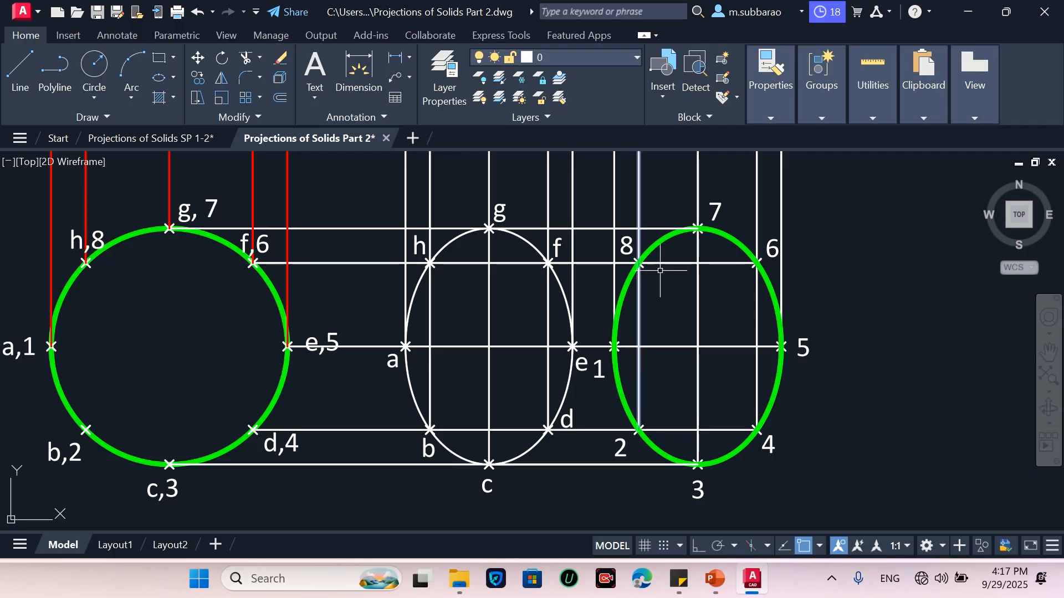
scroll(713, 396, "down", 2)
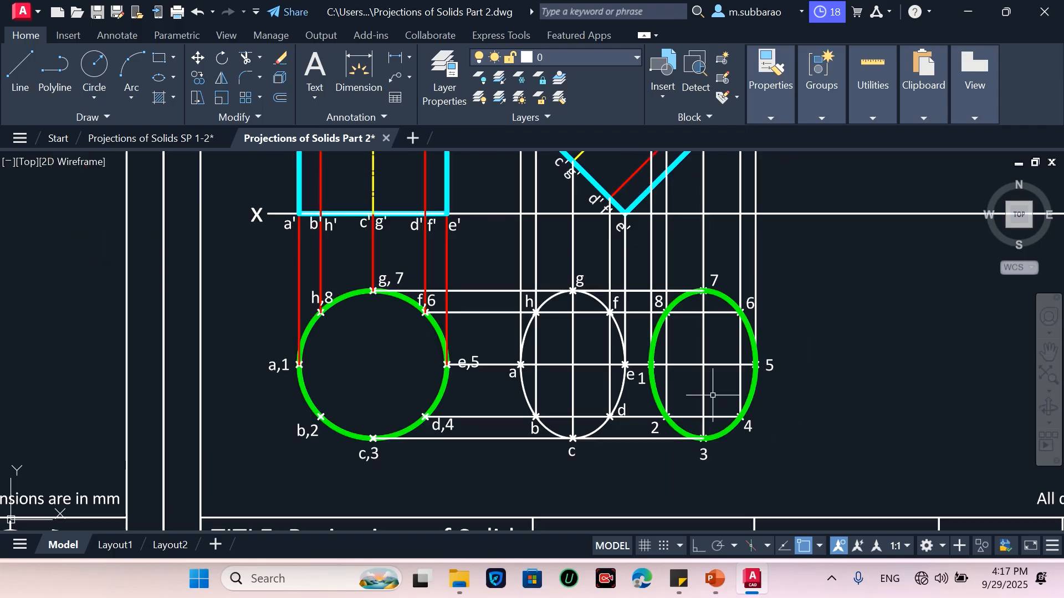
scroll(626, 283, "up", 2)
type("M")
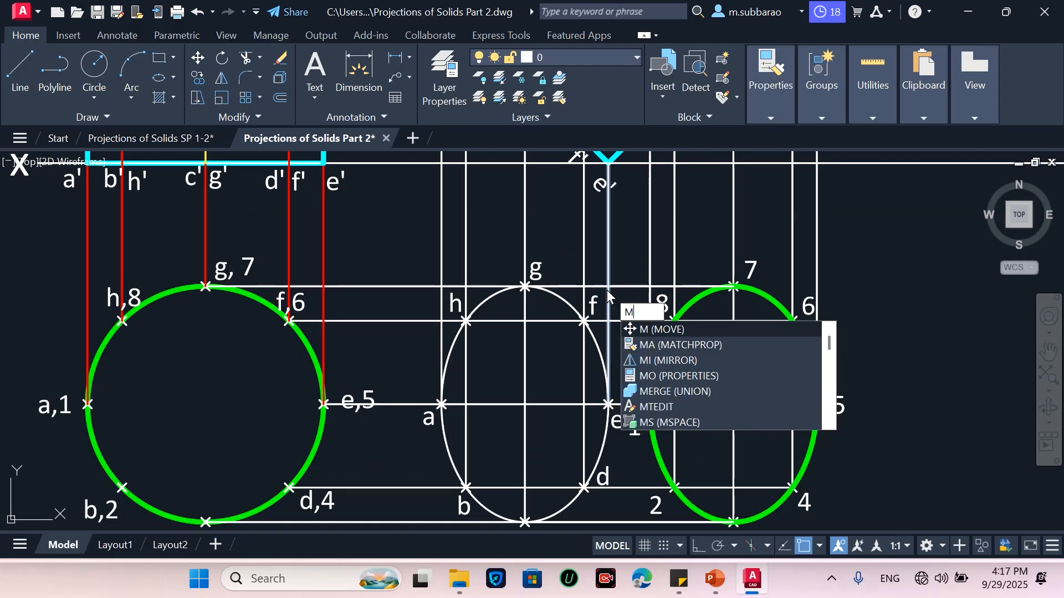
type("a")
key("Return")
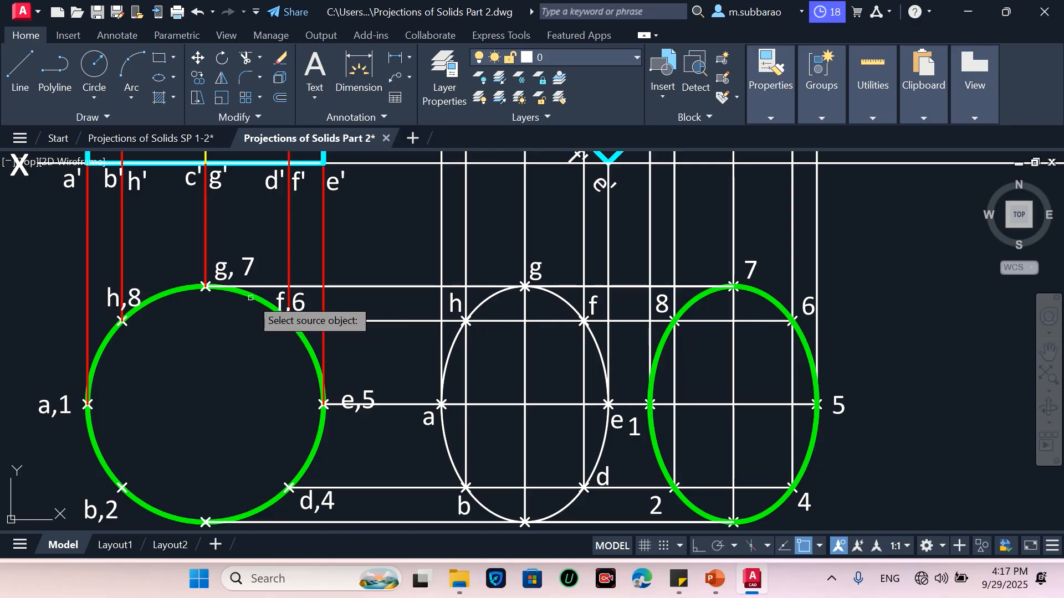
left_click(631, 285)
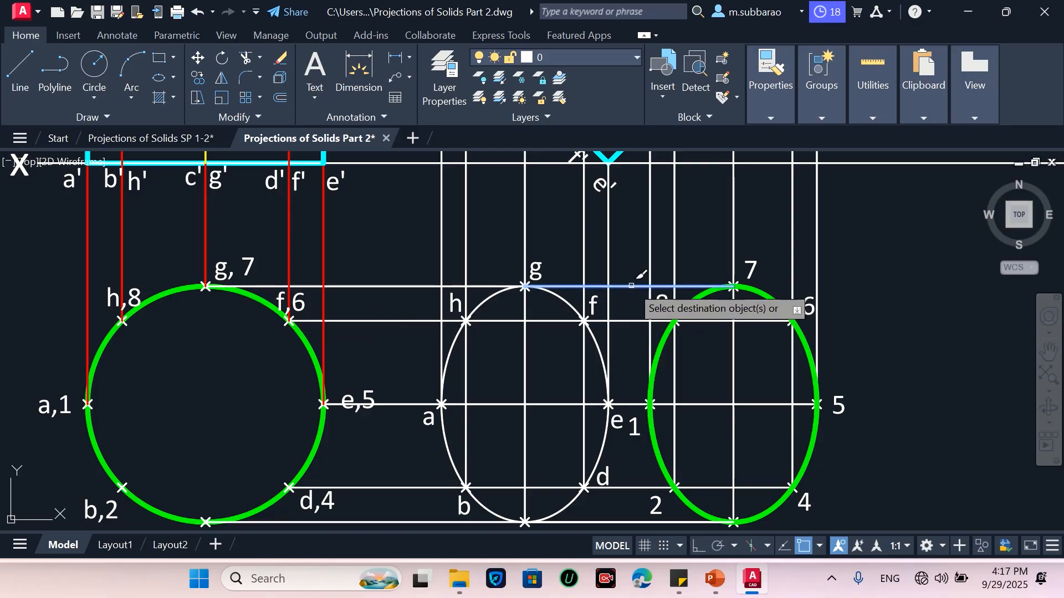
key("Escape")
Match the green ellipse's properties onto the top and bottom tangent lines joining the two elliptical views
type("ma")
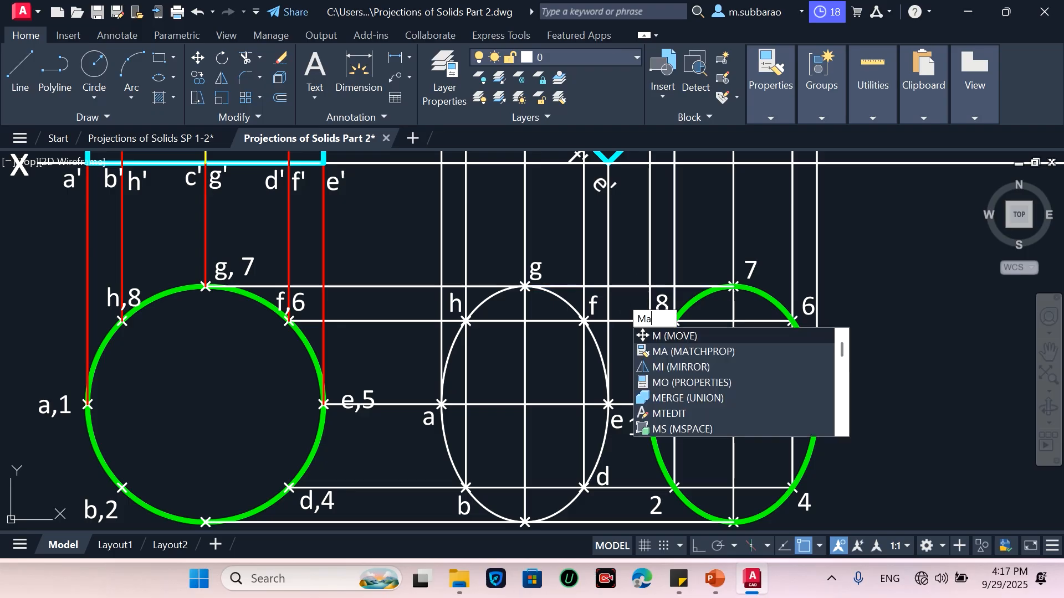
key("Return")
left_click(696, 300)
left_click(693, 286)
left_click(655, 488)
left_click(638, 521)
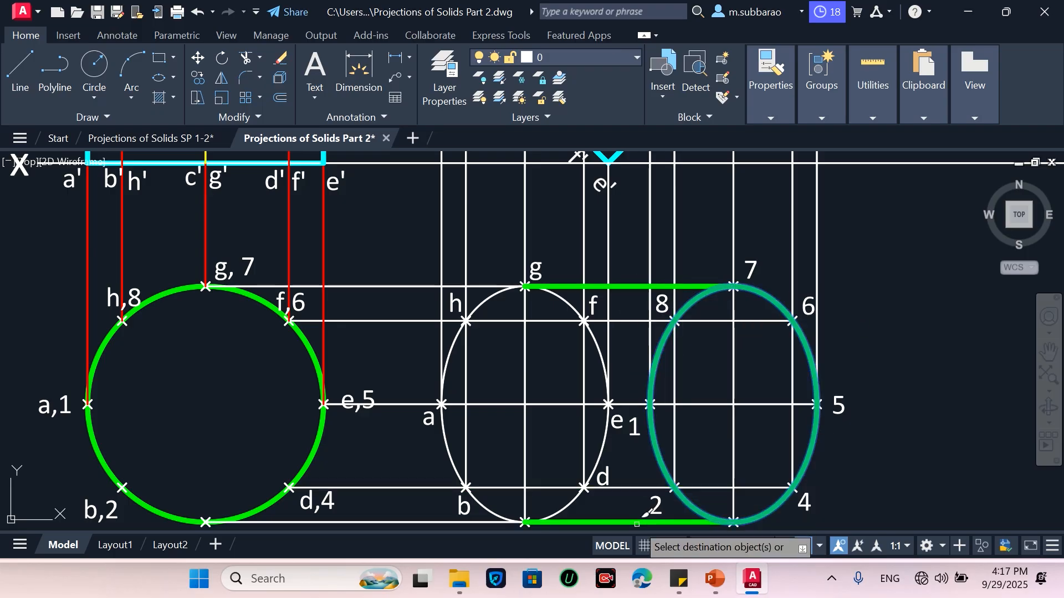
scroll(807, 336, "down", 2)
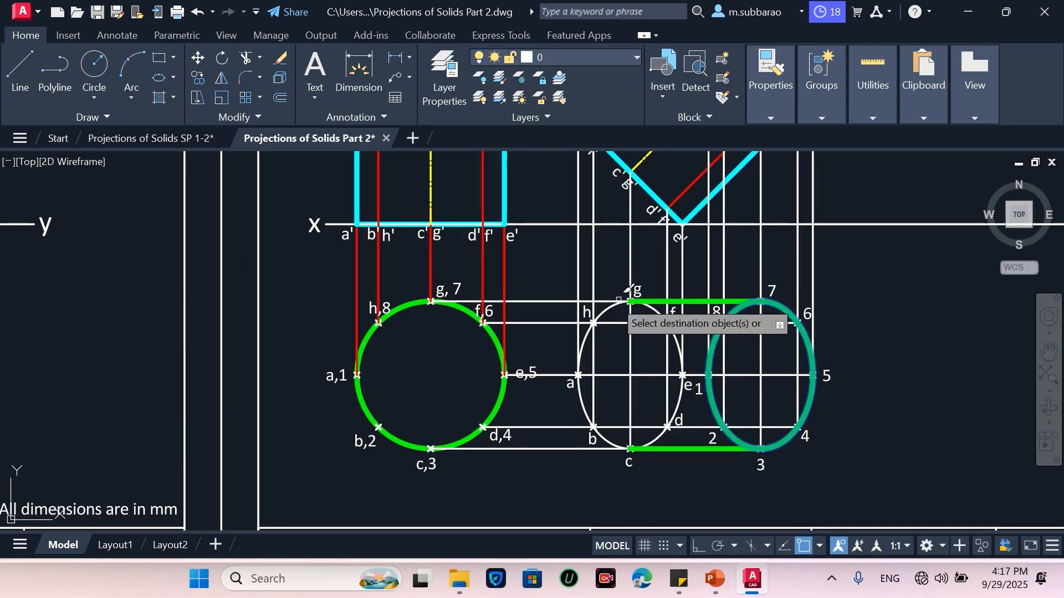
scroll(641, 476, "down", 2)
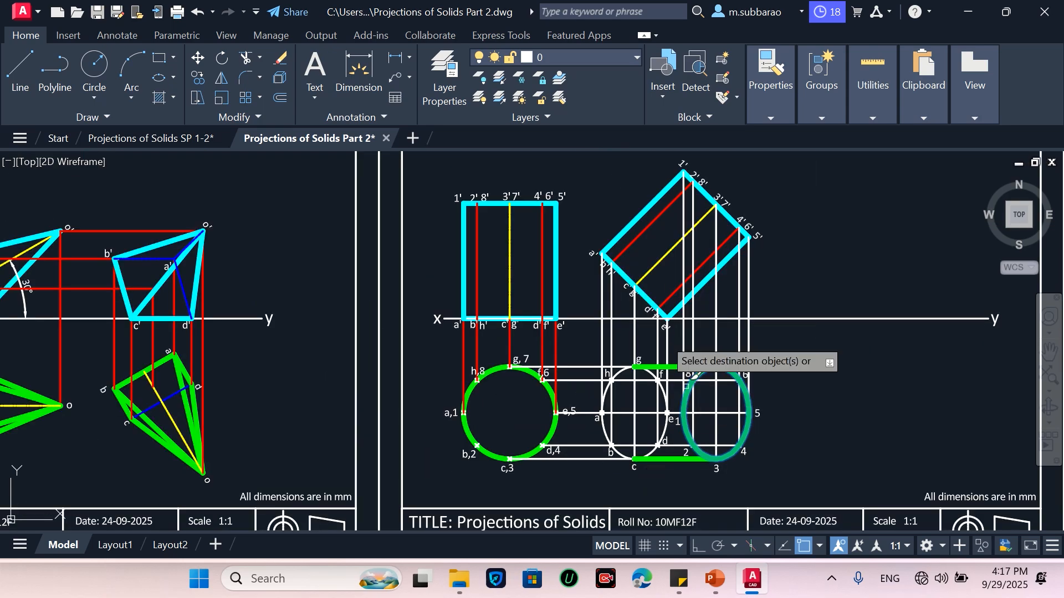
key("Return")
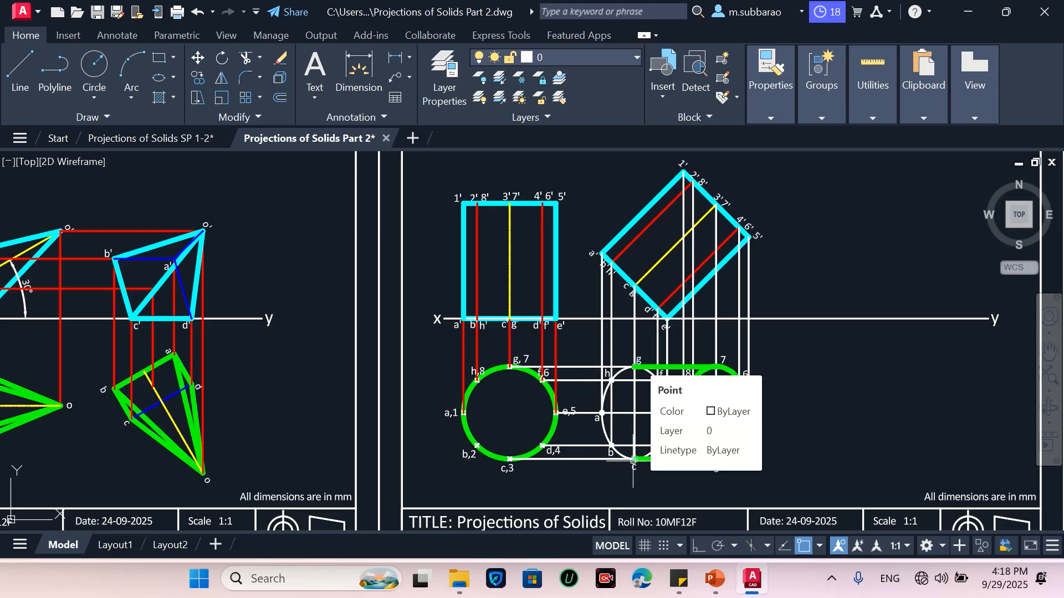
Trim away the right half of the white ellipse
scroll(662, 444, "up", 2)
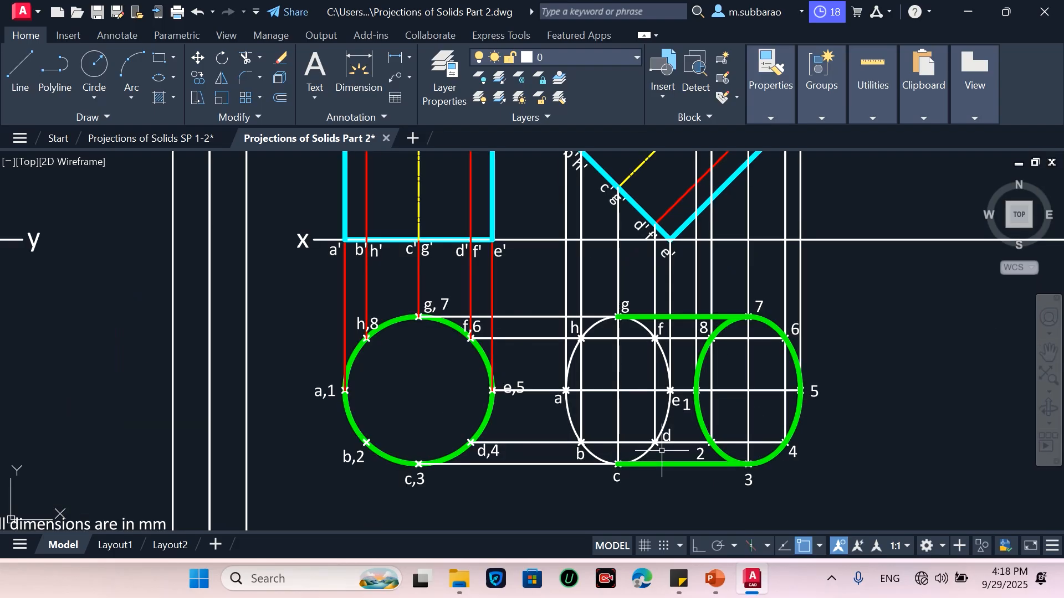
key("Return")
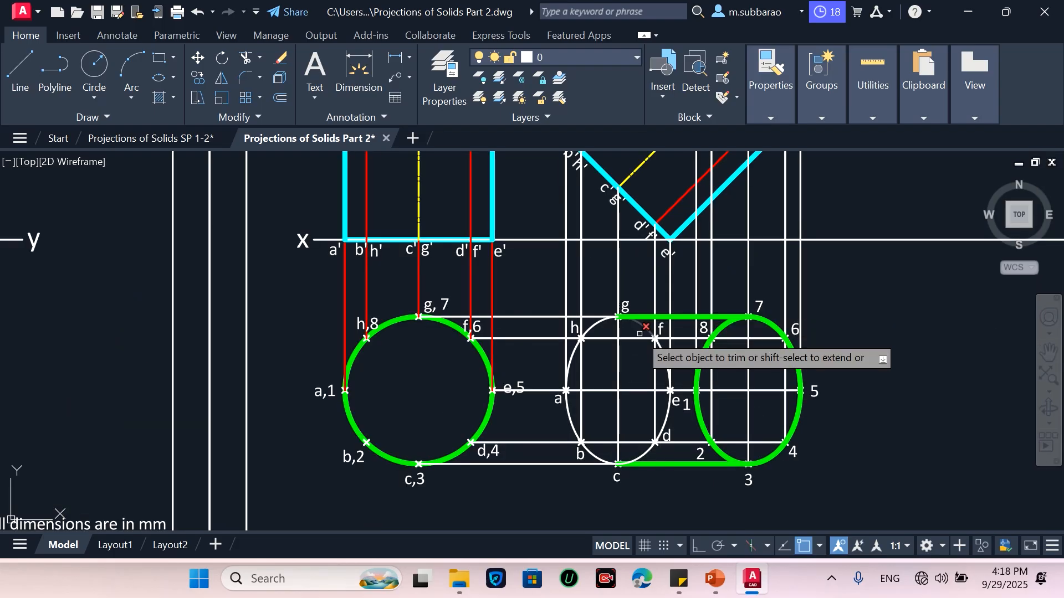
left_click(646, 446)
left_click(666, 365)
key("Return")
Mirror the white ellipse's left arc about the vertical line through points g and c
type("m")
key("Return")
left_click(588, 330)
key("Return")
left_click(618, 317)
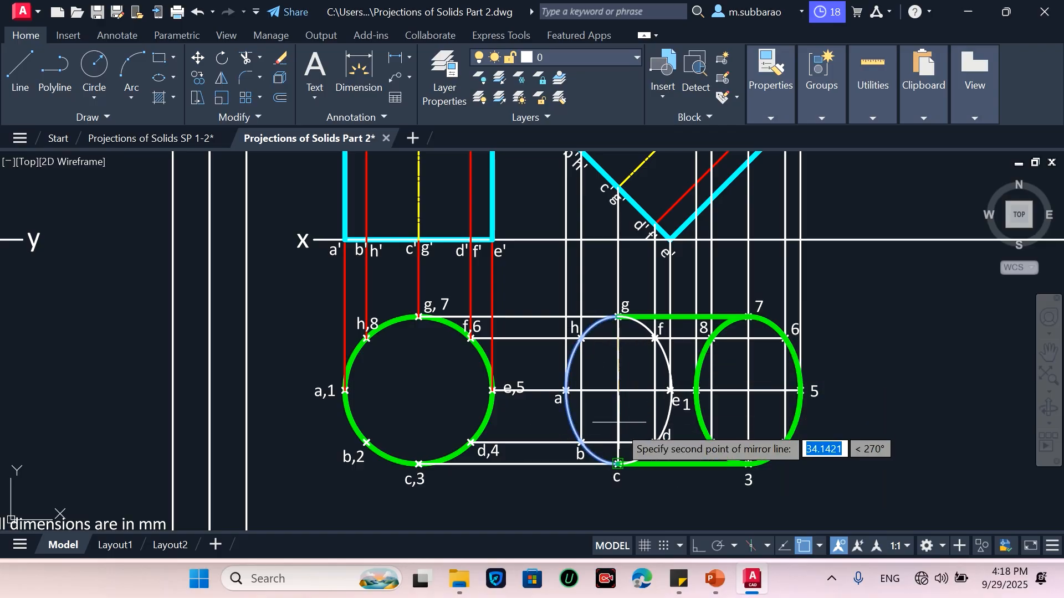
left_click(618, 439)
key("Return")
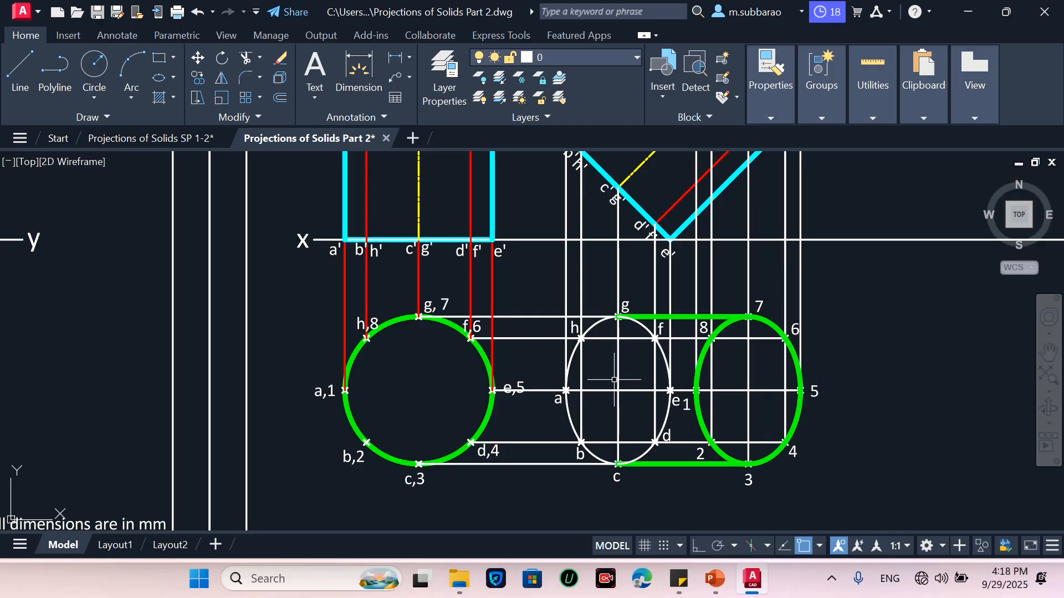
Match the green ellipse's properties onto the white ellipse's left arc
type("ma")
key("Return")
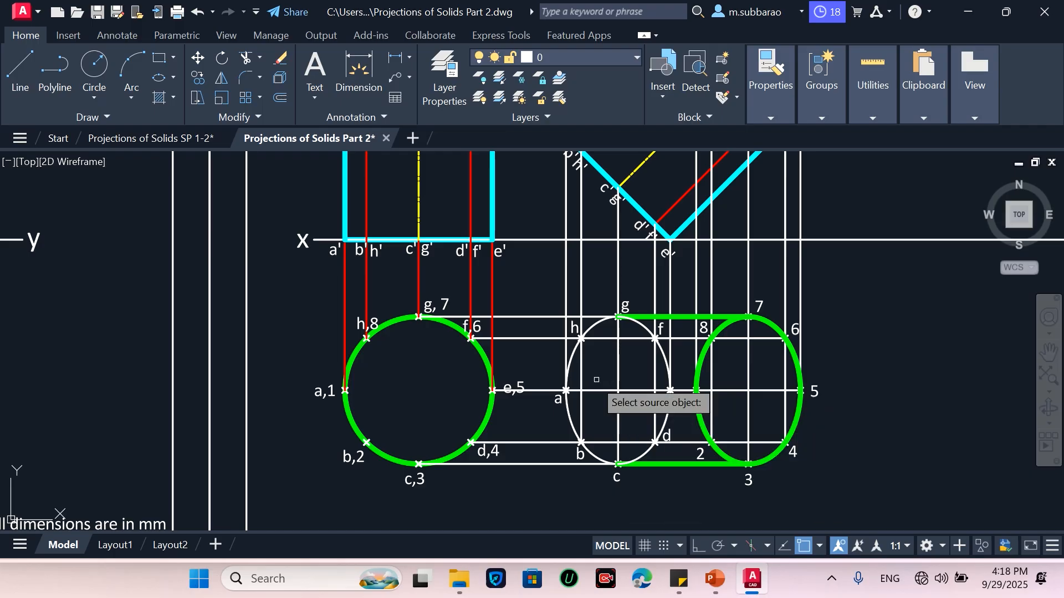
left_click(700, 354)
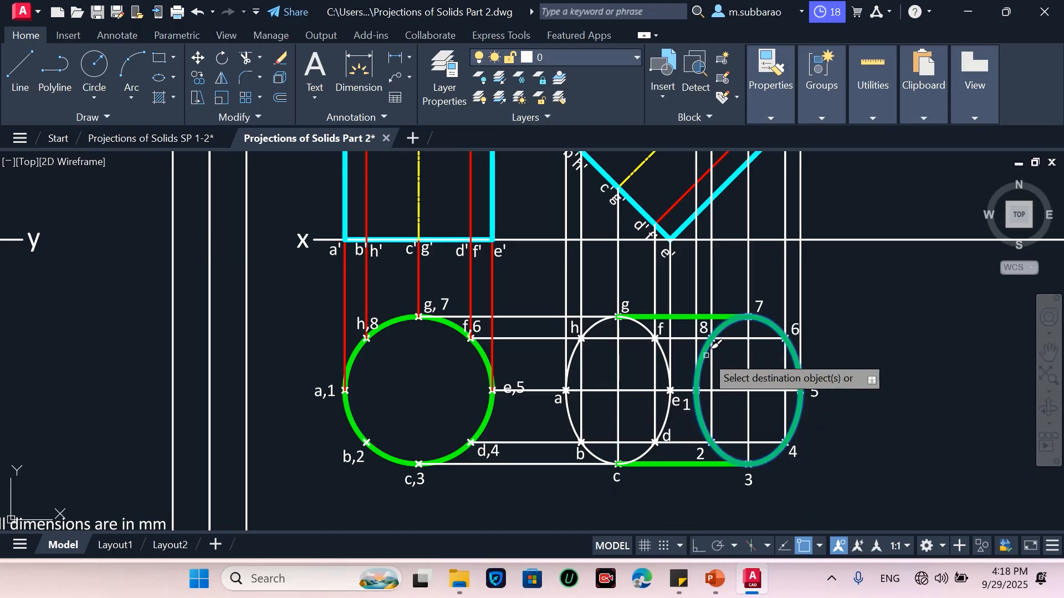
left_click(576, 355)
left_click(635, 391)
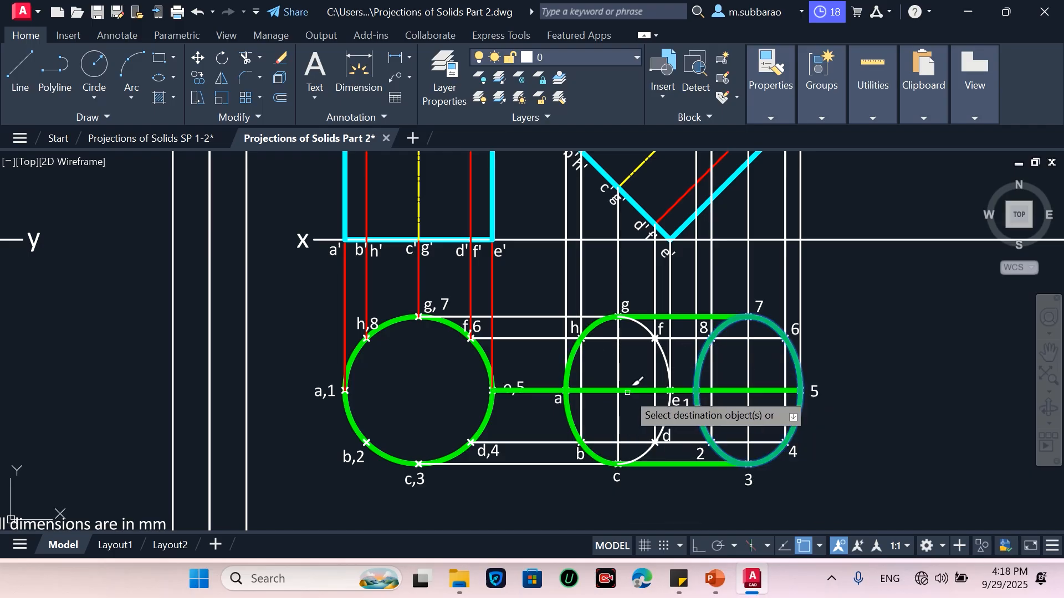
key("Escape")
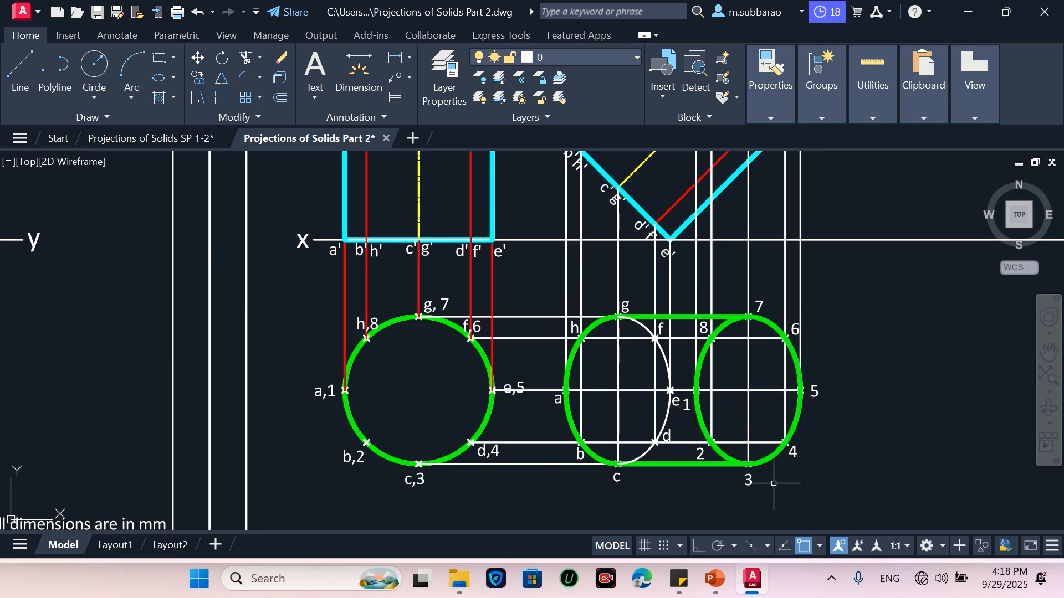
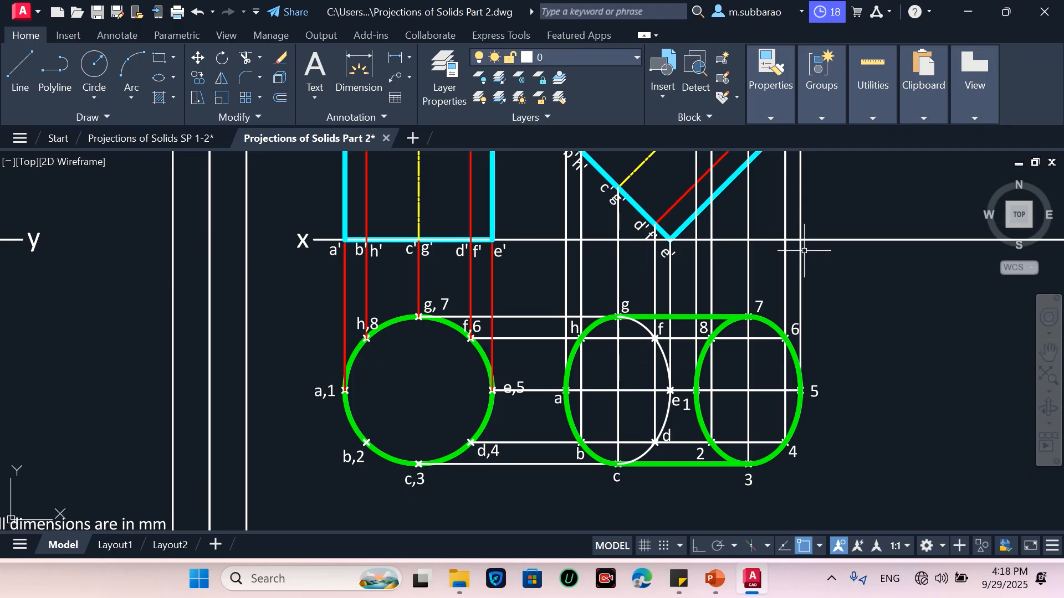
Match the blue line's properties from the other drawing onto the hidden right arc of the left ellipse
type("ma")
key("Return")
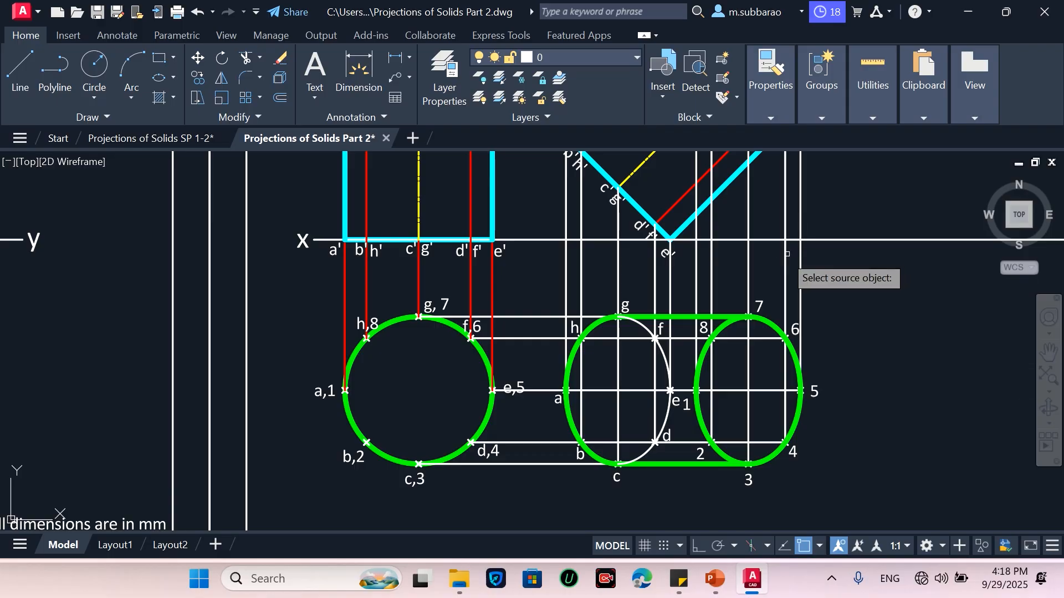
scroll(752, 305, "down", 2)
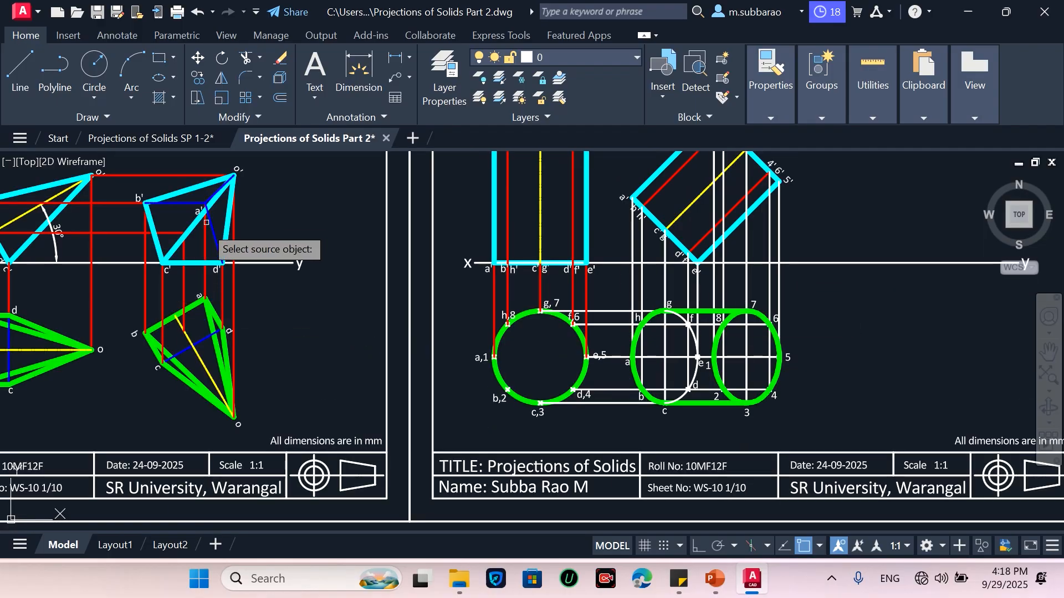
left_click(217, 247)
scroll(739, 343, "up", 2)
left_click(664, 331)
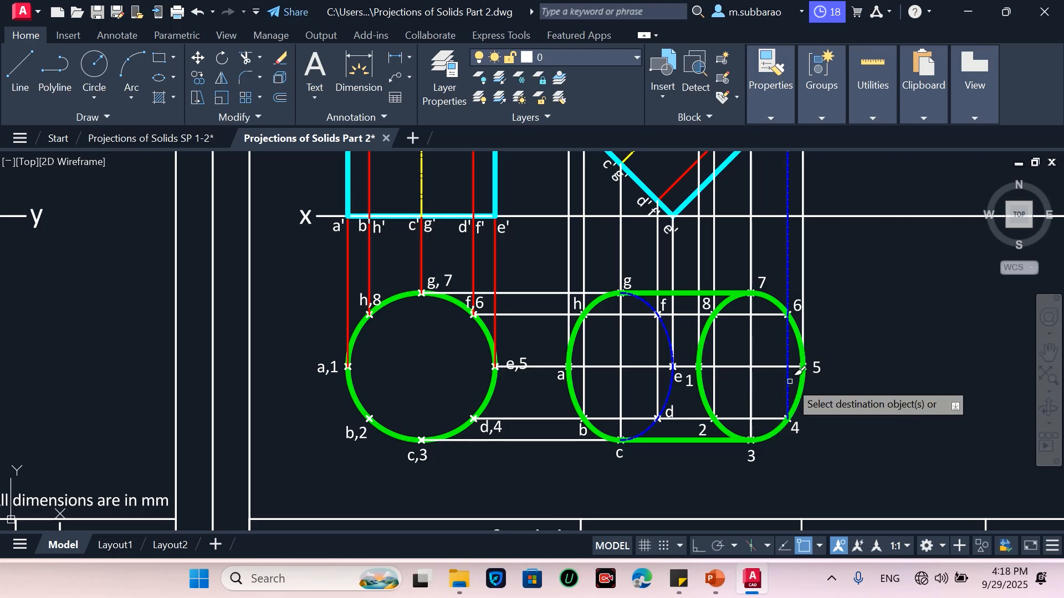
key("Escape")
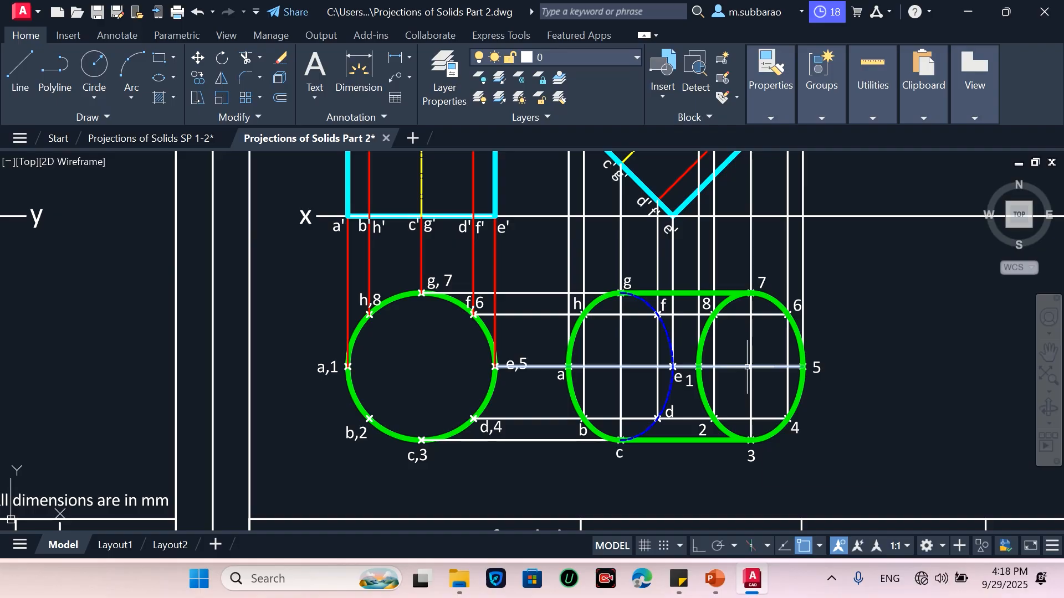
Draw a horizontal axis line between the centres of the two ellipses in the top view
type("l")
key("Return")
left_click(621, 366)
left_click(750, 366)
key("Return")
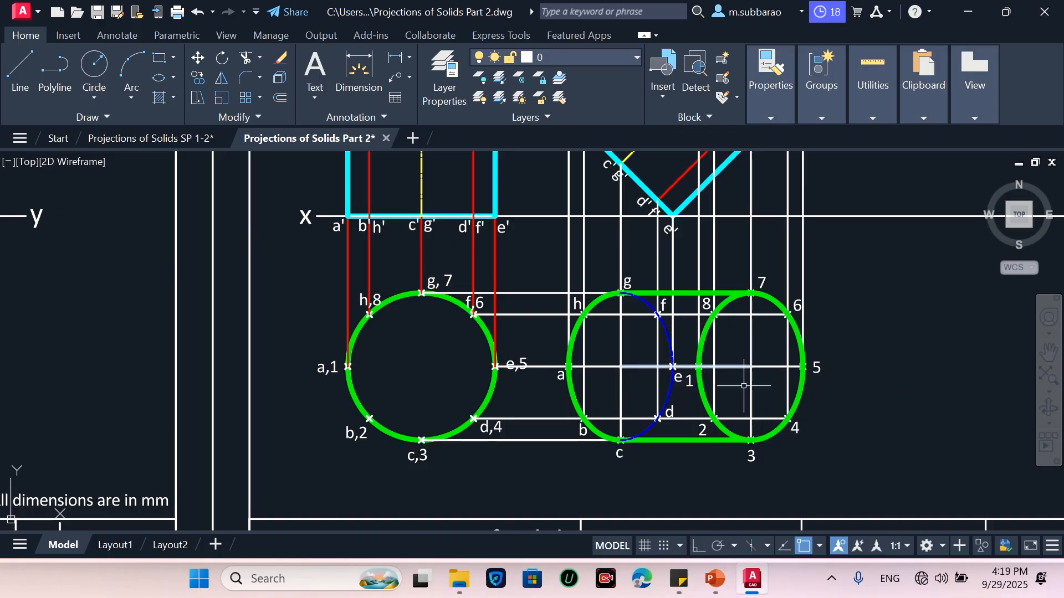
Trim the horizontal construction line beyond the new axis inside the right ellipse
type("tr")
key("Return")
left_click(603, 367)
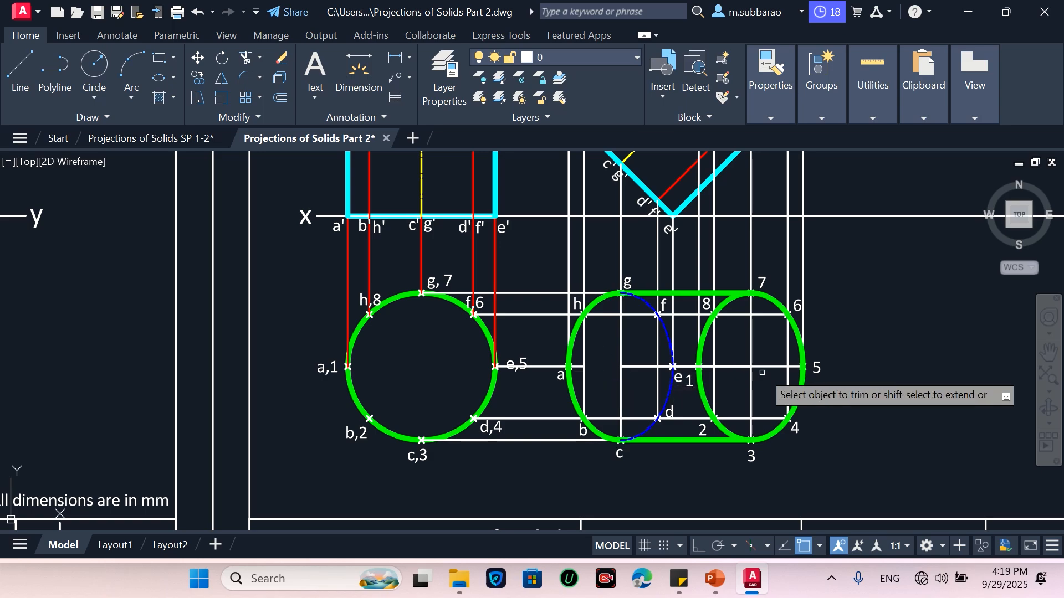
key("Return")
left_click(778, 354)
left_click(772, 374)
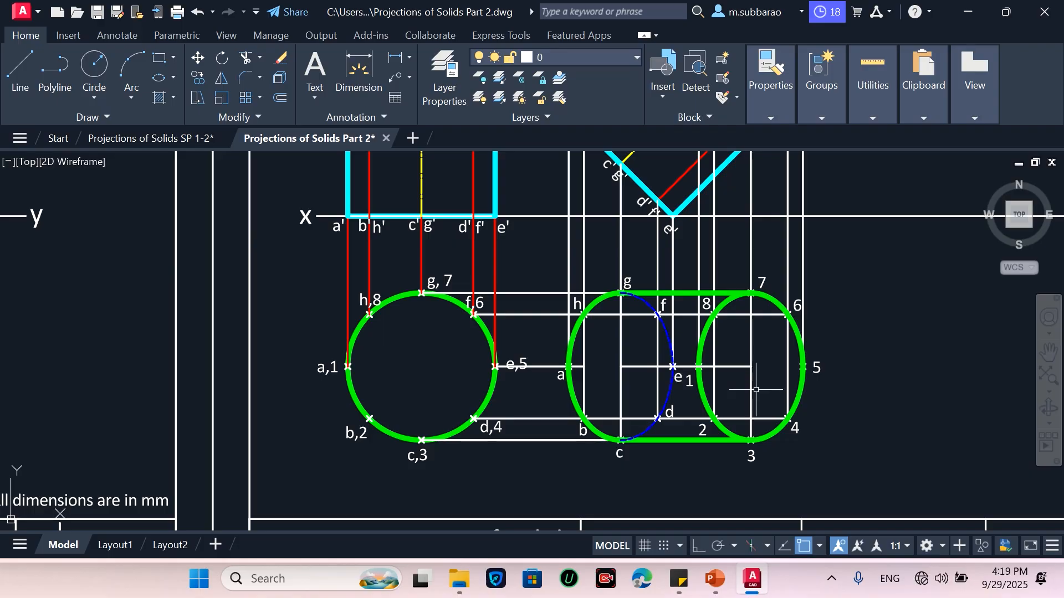
Match the yellow axis line's properties from the front view onto the new axis line
type("ma")
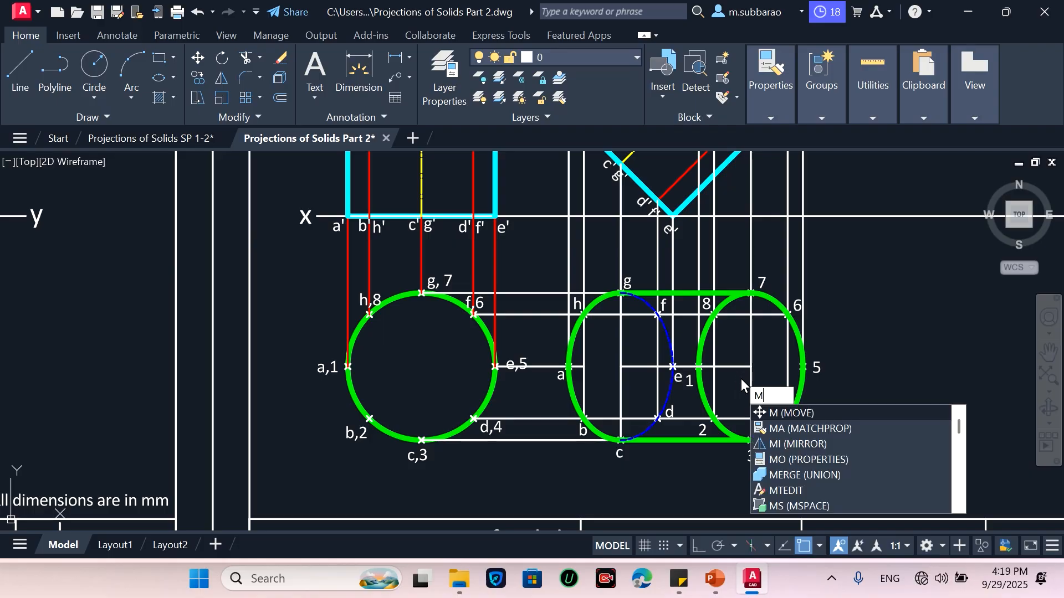
key("Return")
left_click(423, 194)
left_click(711, 367)
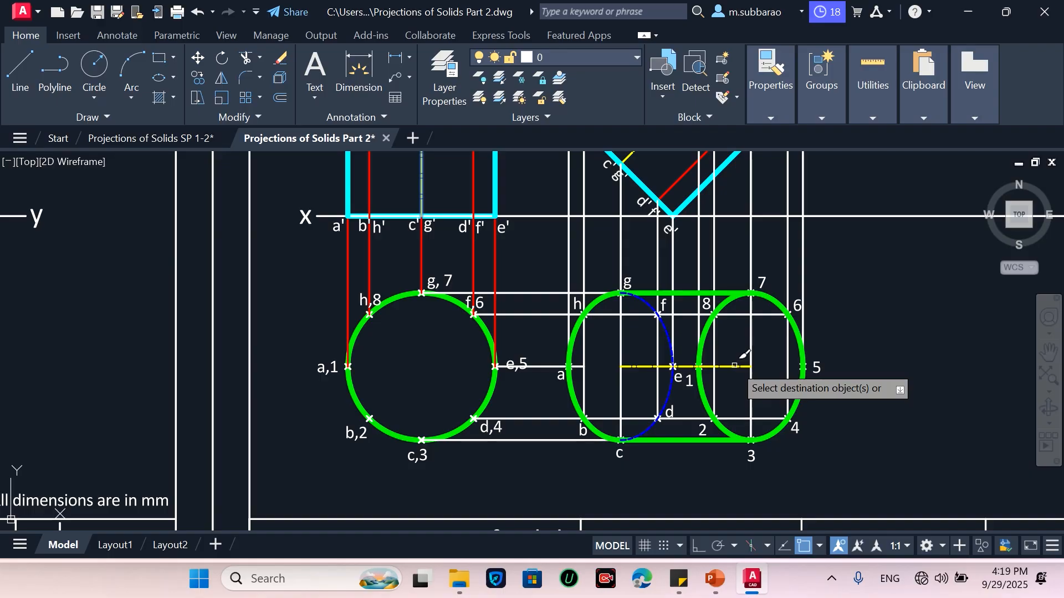
key("Return")
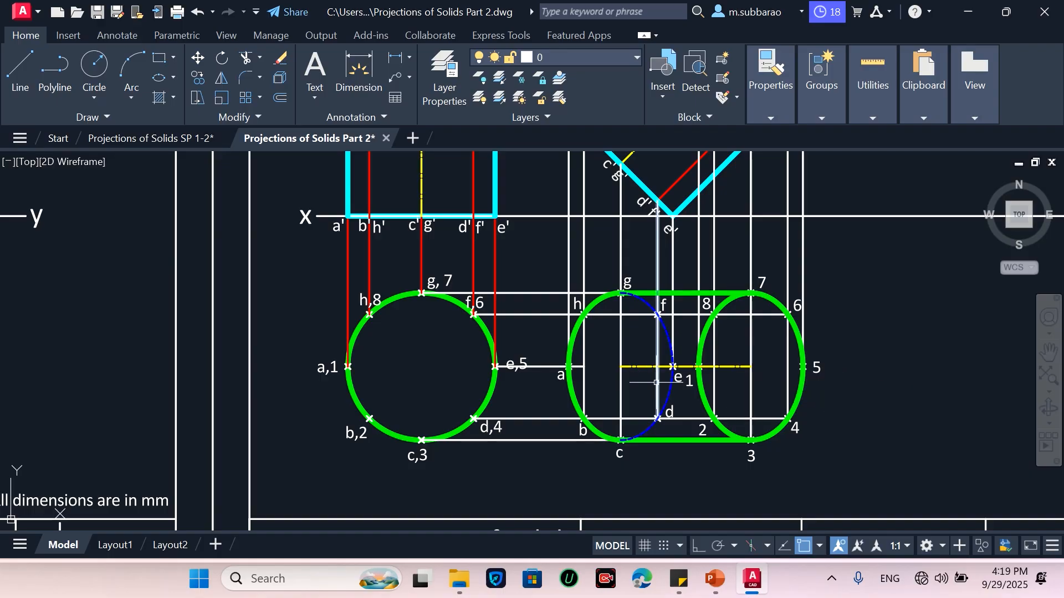
Match the red projector's properties onto the vertical and horizontal construction lines of the elliptical top view
type("ma")
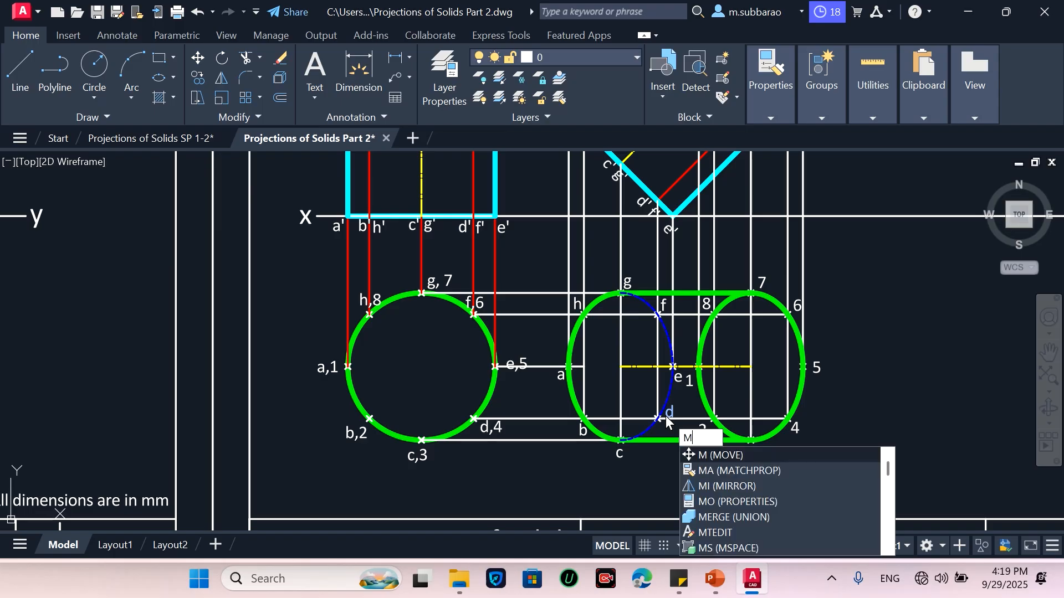
key("Return")
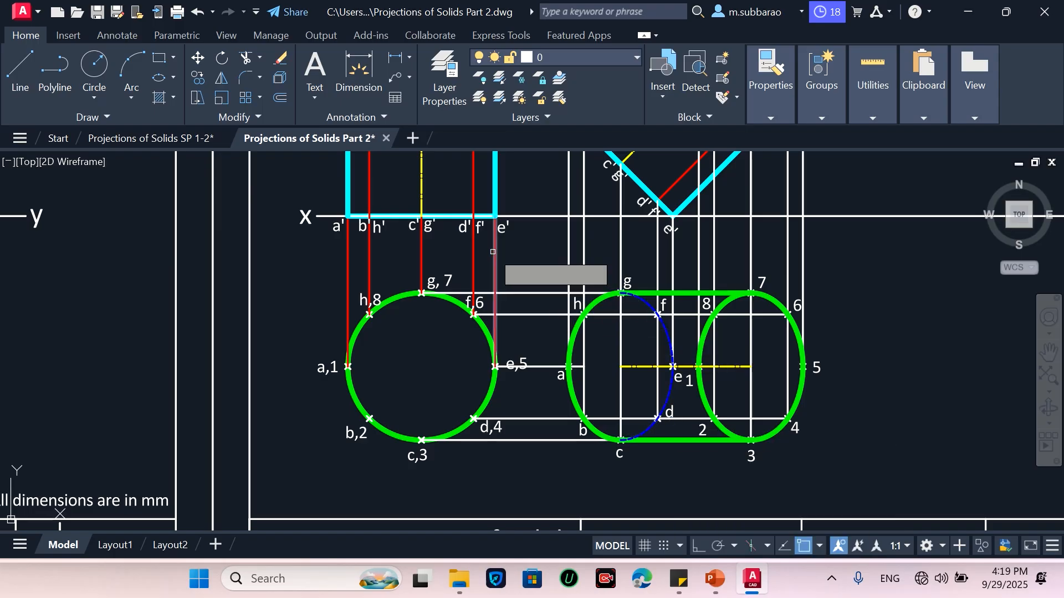
left_click(495, 260)
left_click(830, 253)
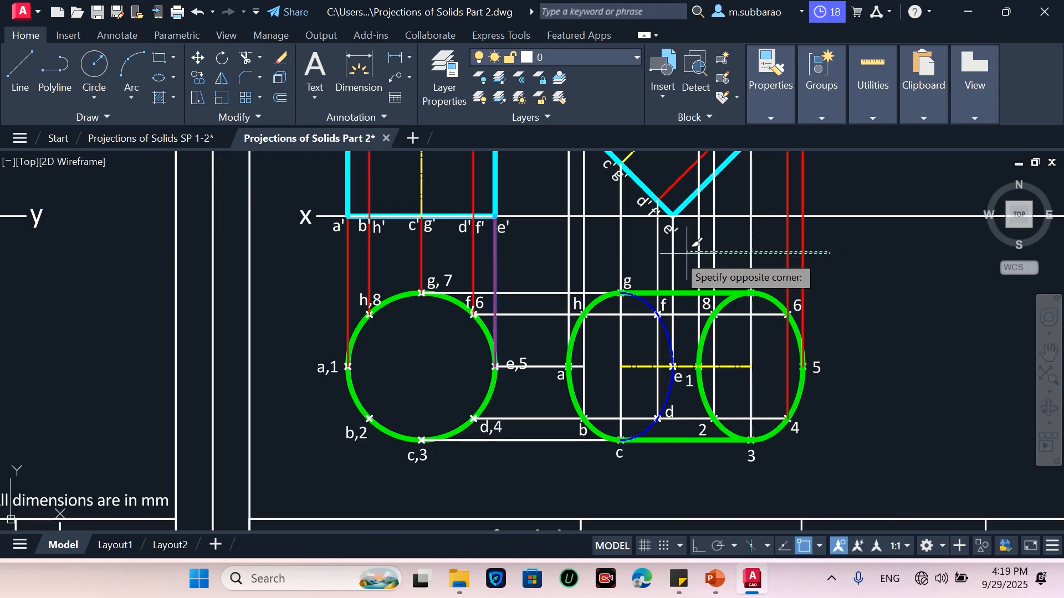
left_click(553, 255)
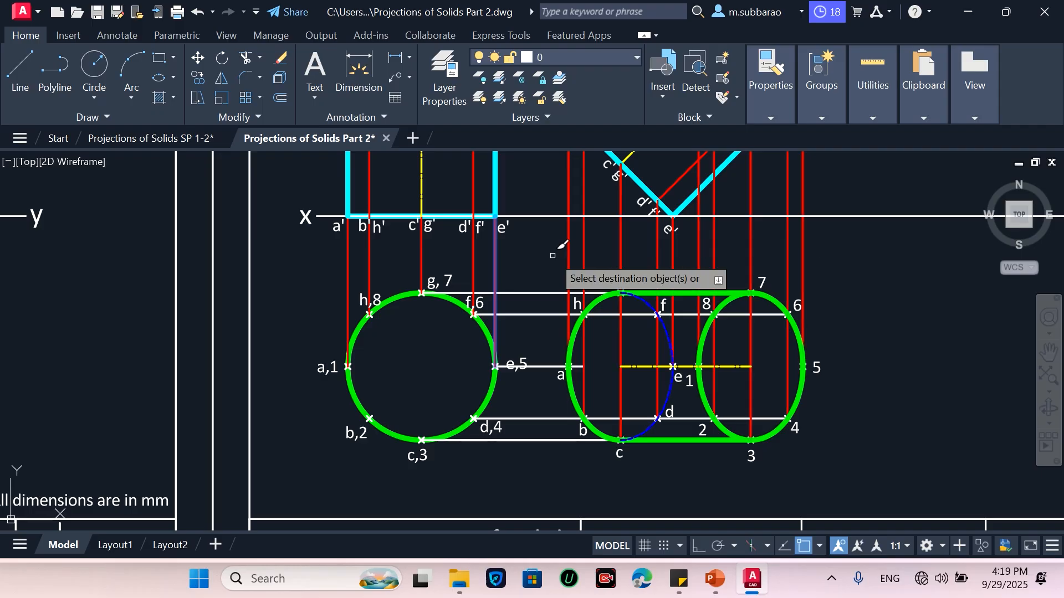
left_click(548, 302)
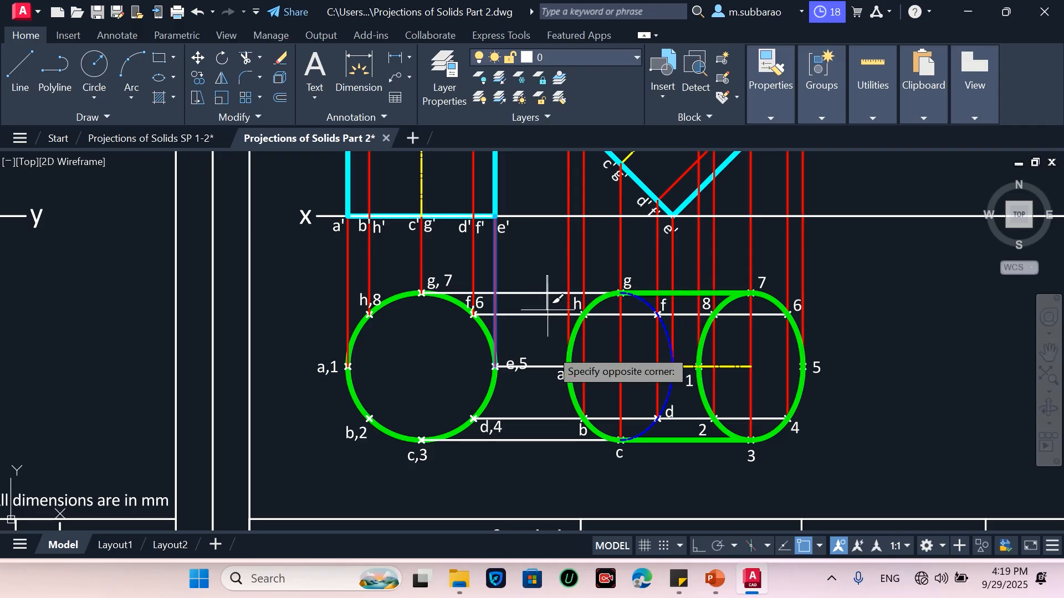
left_click(548, 446)
key("Return")
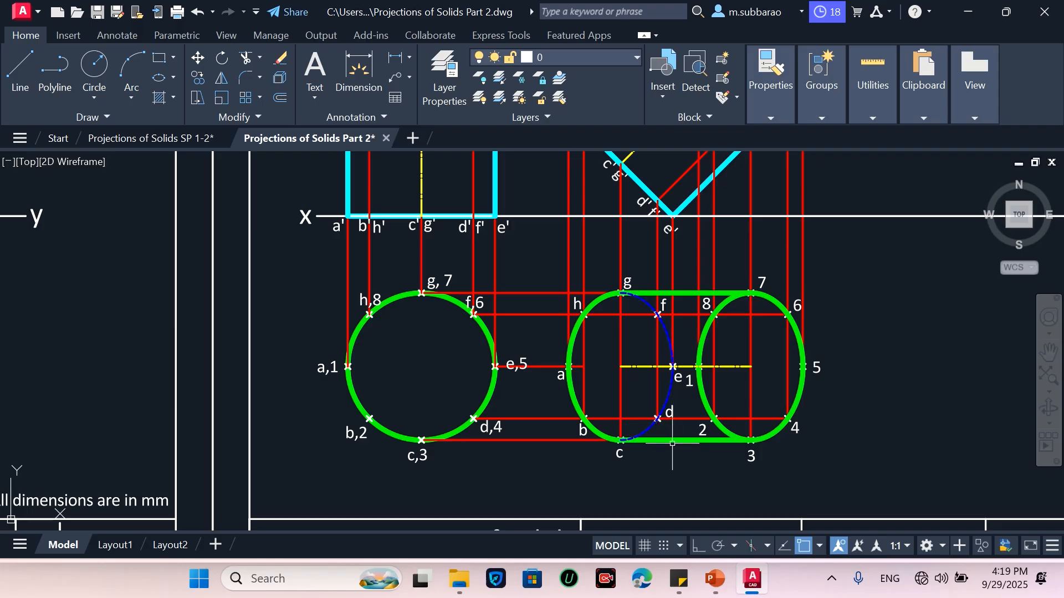
Copy the whole elliptical top view with its labels horizontally to the right
scroll(645, 405, "down", 2)
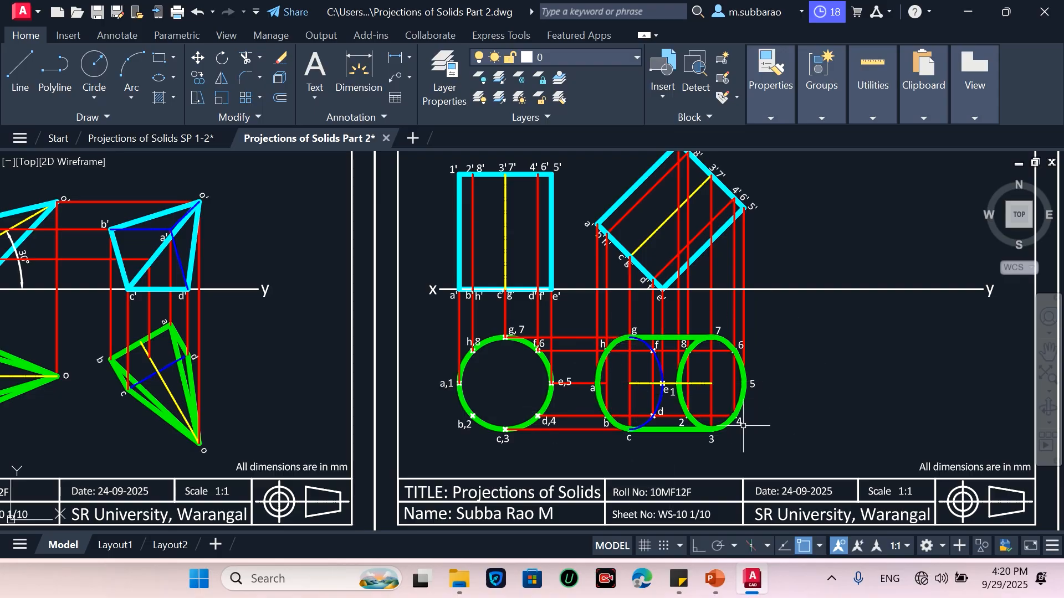
type("CO")
key("Return")
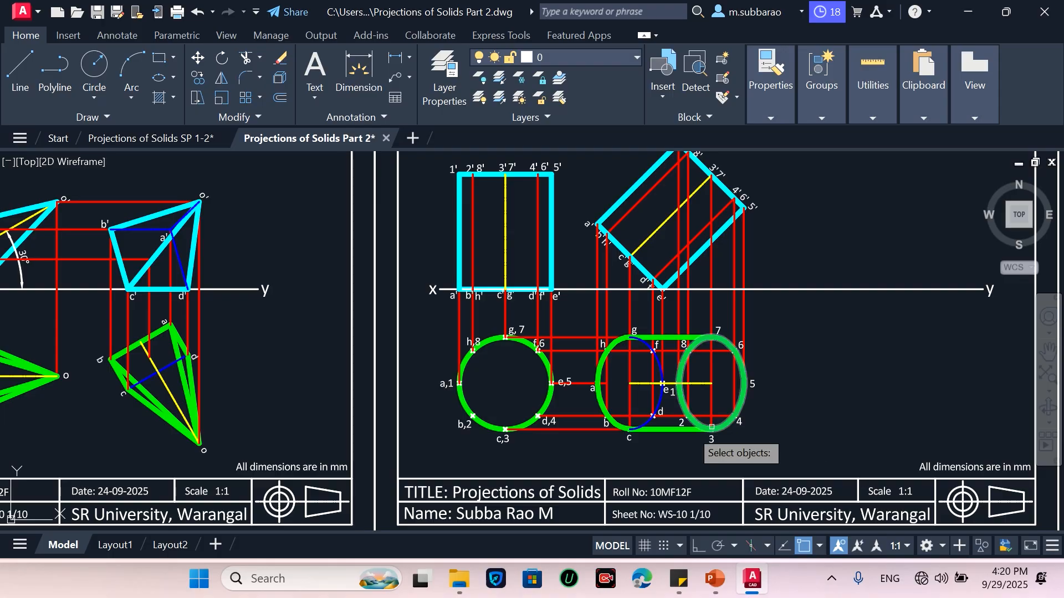
left_click(577, 457)
left_click(744, 357)
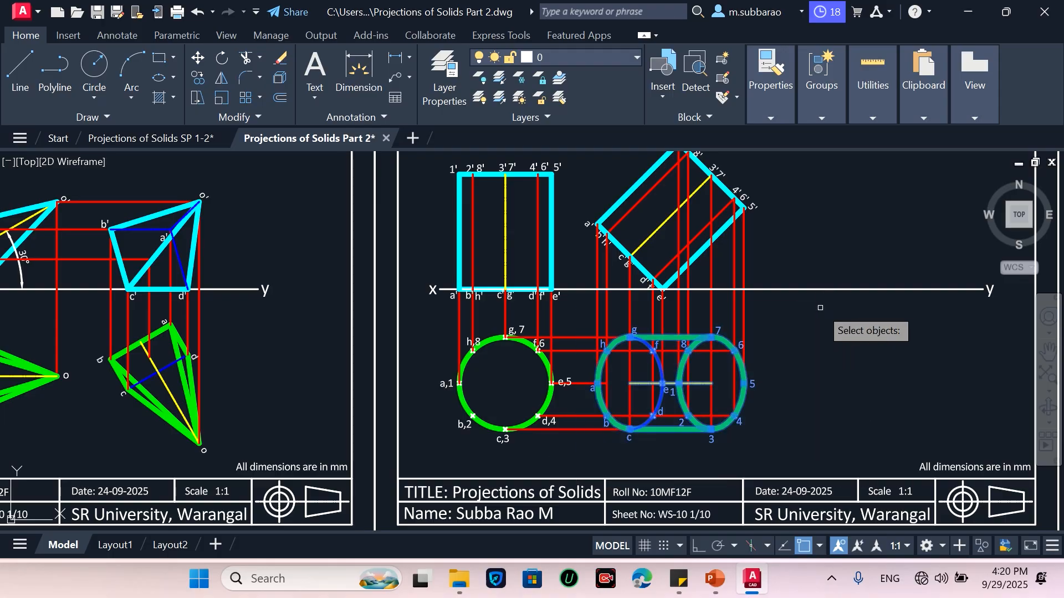
key("Return")
left_click(784, 391)
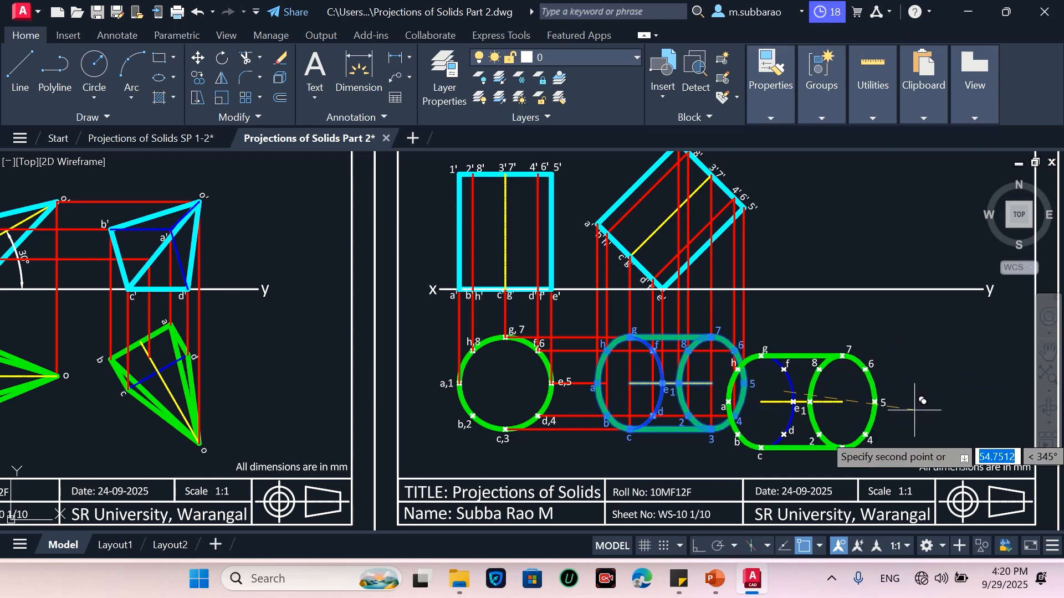
left_click(698, 548)
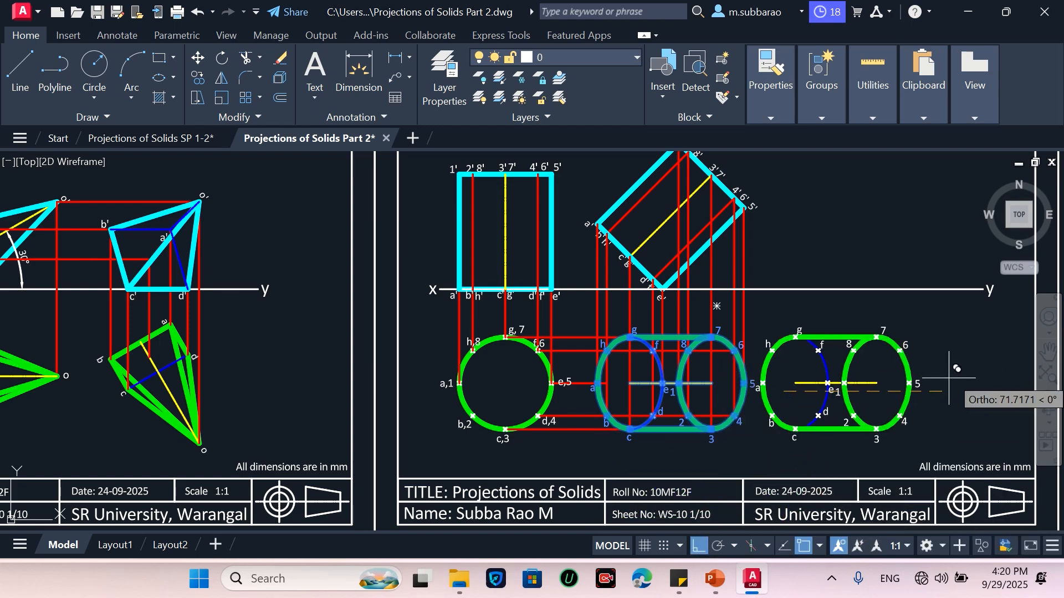
left_click(977, 383)
key("Escape")
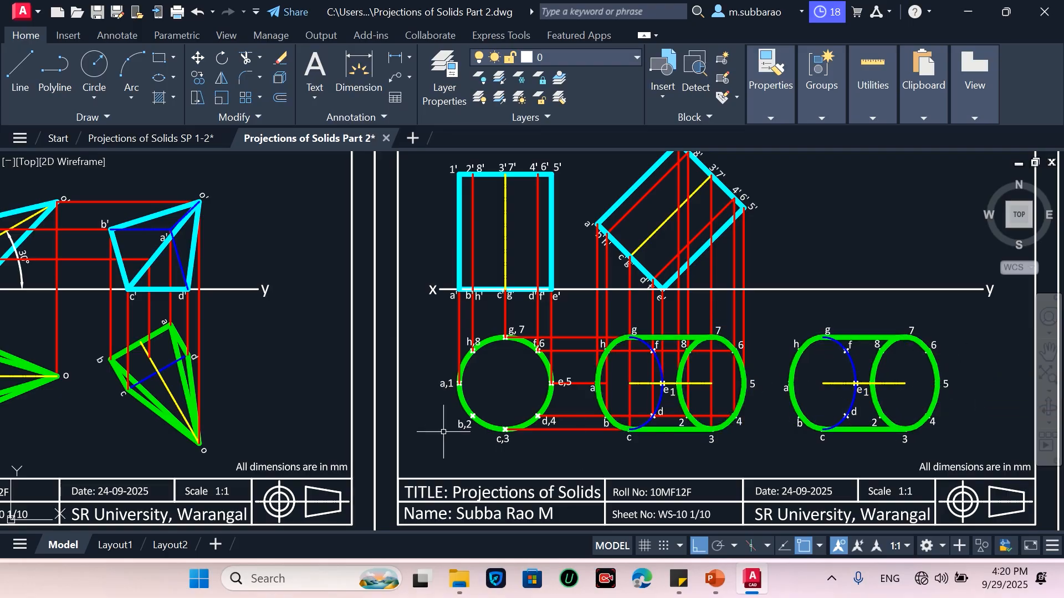
Rotate the copied top view about its centre e1 by about 30° clockwise
scroll(443, 432, "down", 3)
scroll(788, 419, "up", 3)
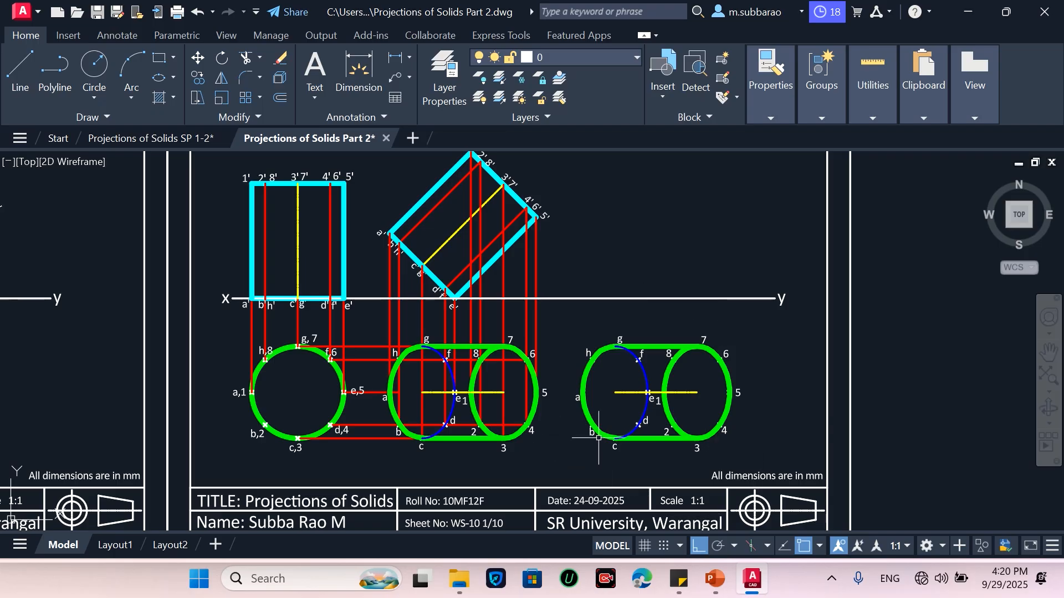
type("ro")
key("Return")
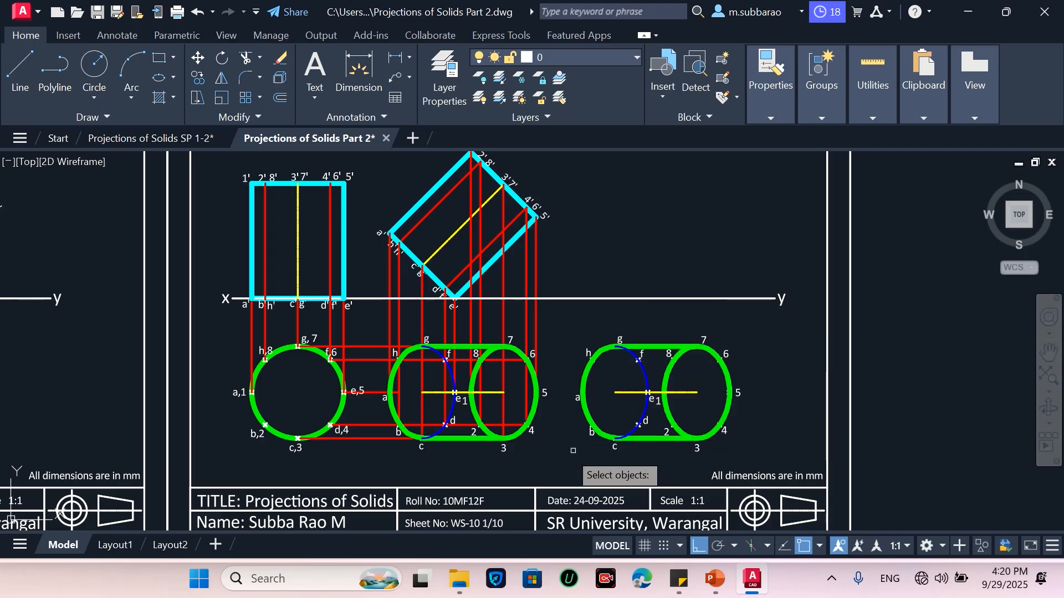
left_click(565, 457)
left_click(765, 332)
key("Return")
left_click(657, 392)
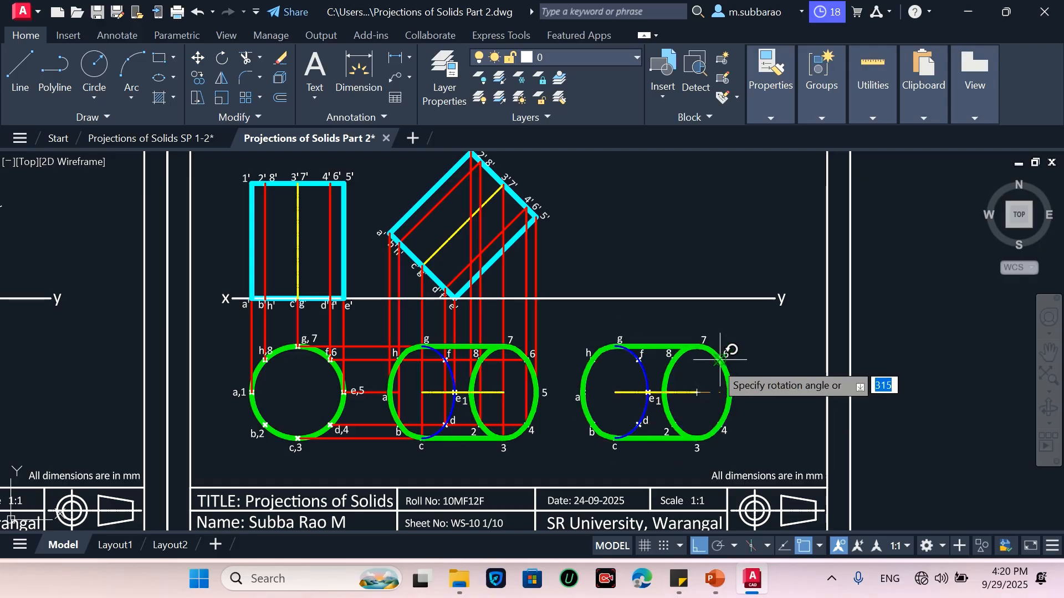
type("-")
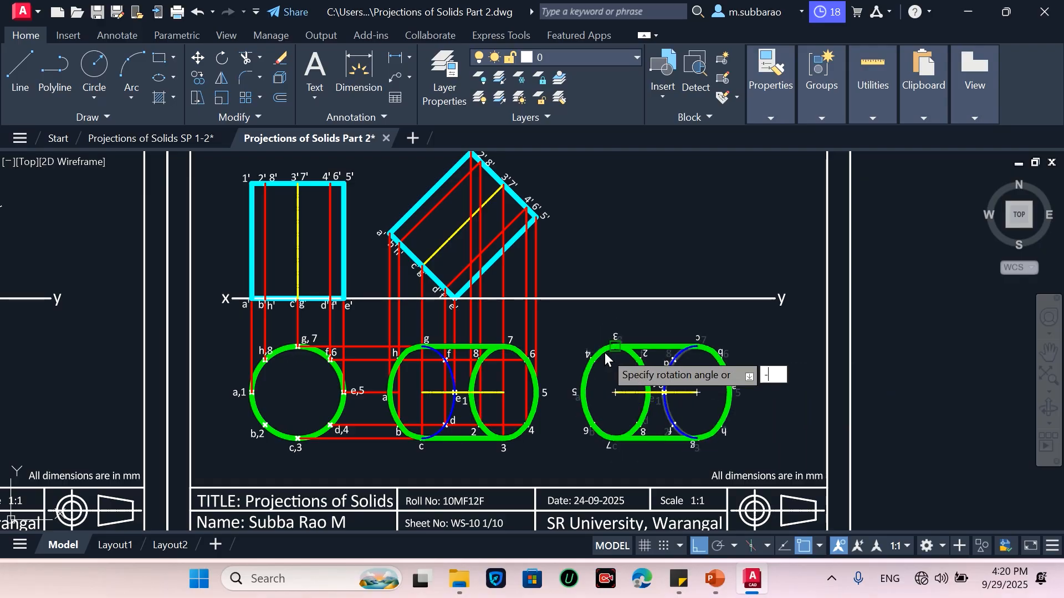
type("30")
key("Return")
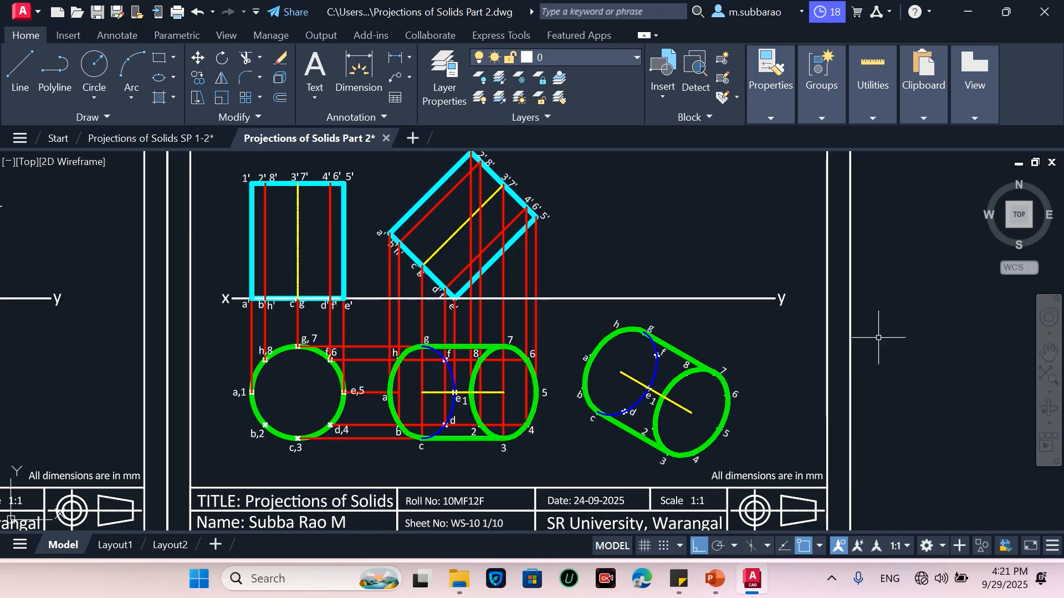
left_click(15, 73)
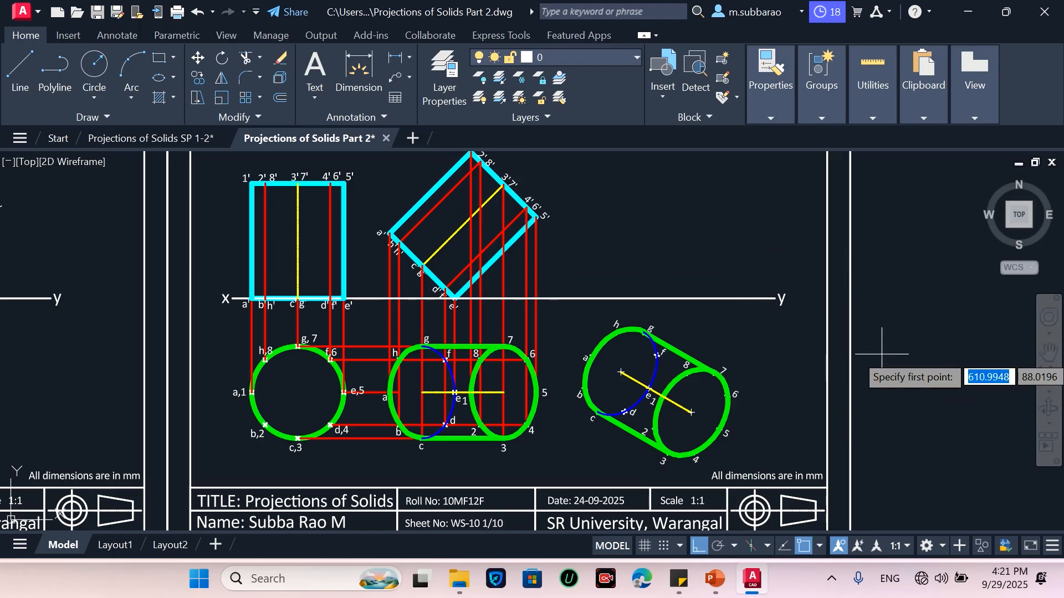
type("l")
key("Return")
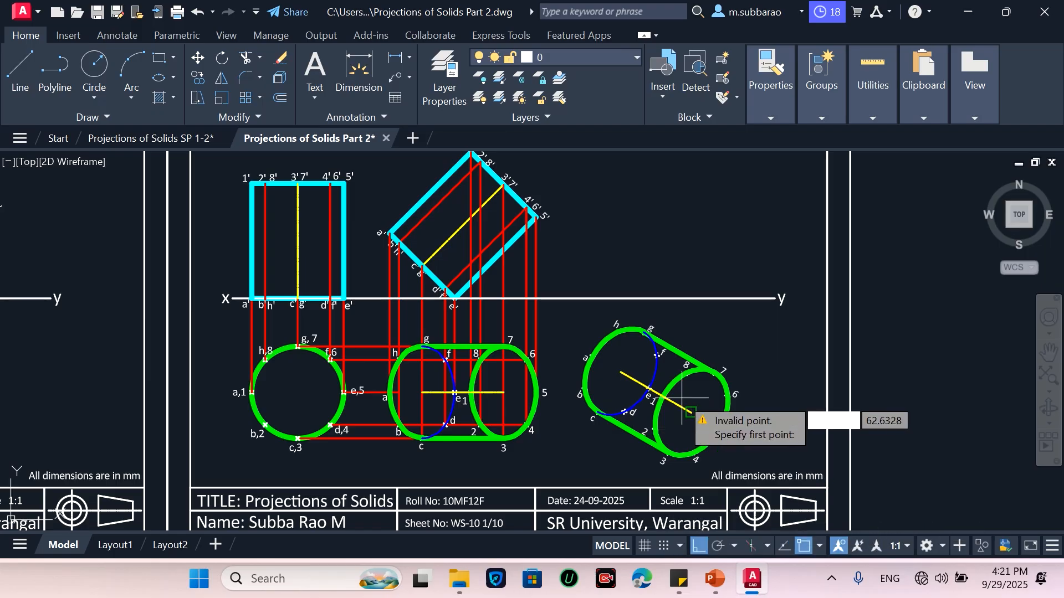
key("Escape")
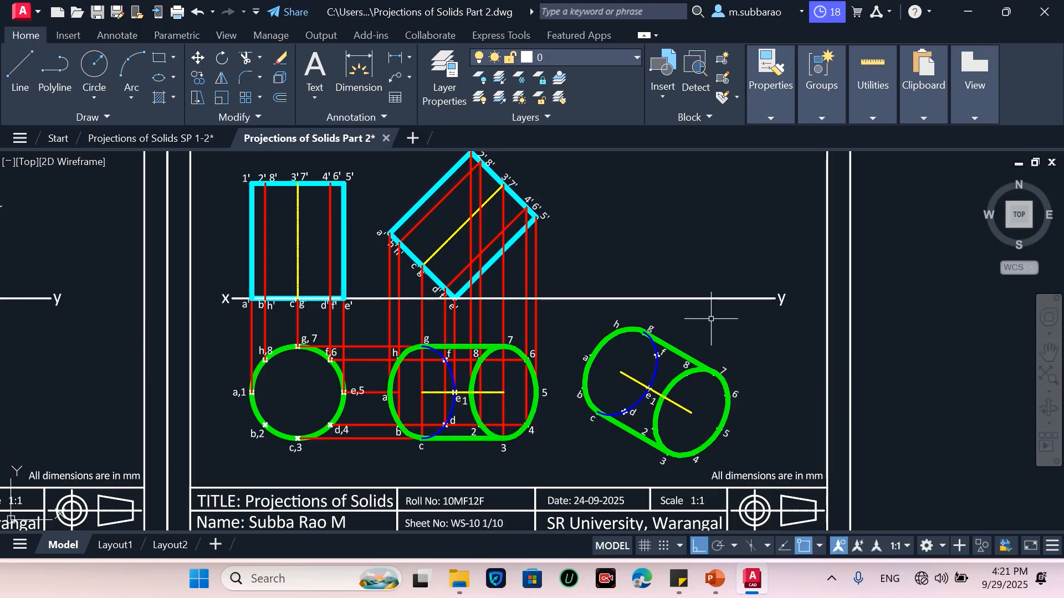
Draw a horizontal projector from corner 1' of the tilted front view to the right, beyond the rotated top view
type("p")
key("Return")
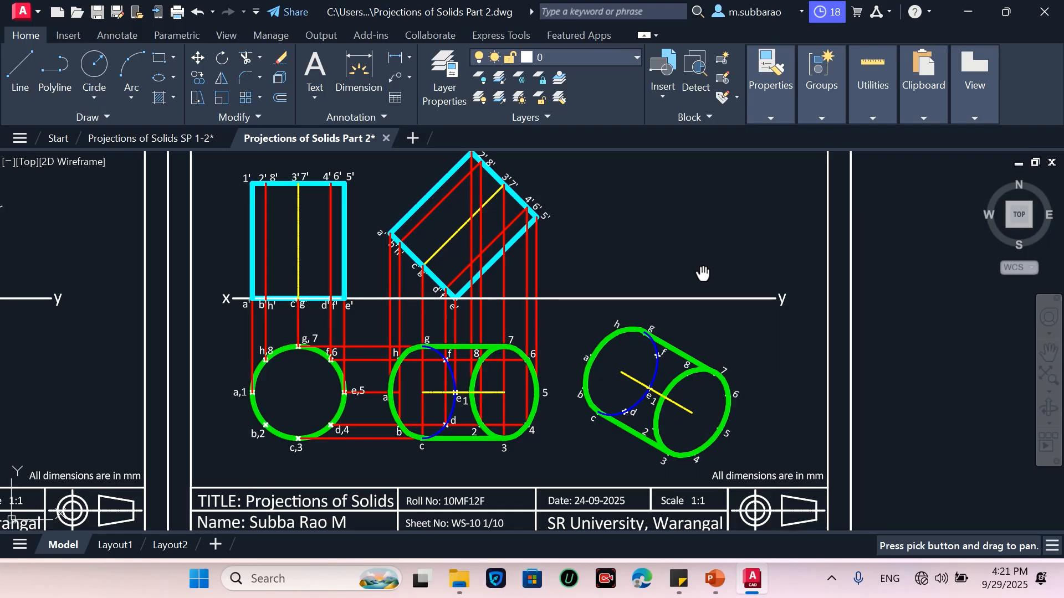
left_click_drag(703, 275, 702, 302)
scroll(702, 303, "up", 2)
scroll(702, 303, "down", 2)
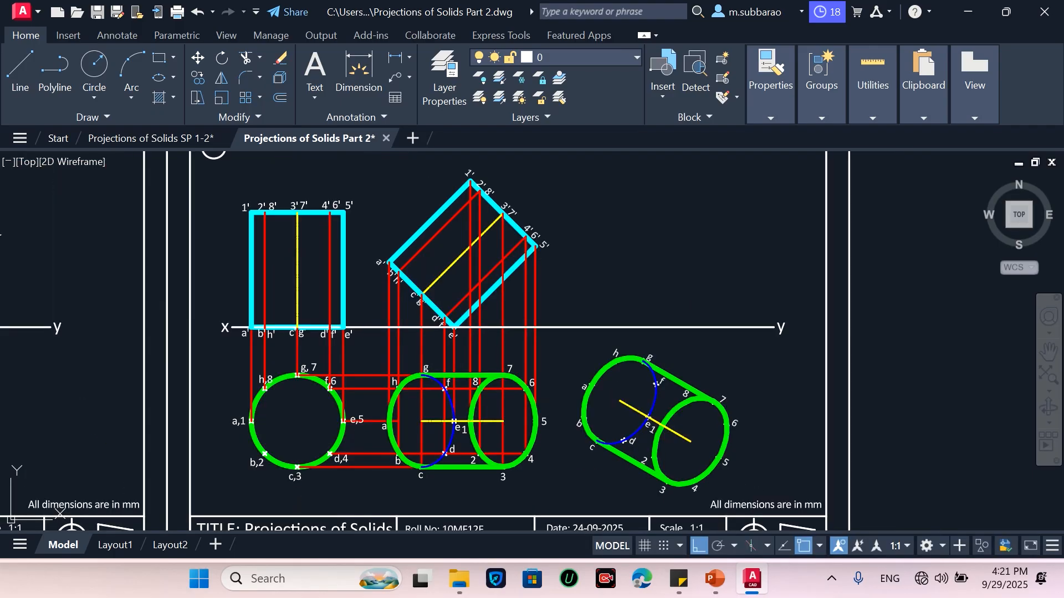
left_click_drag(703, 297, 696, 287)
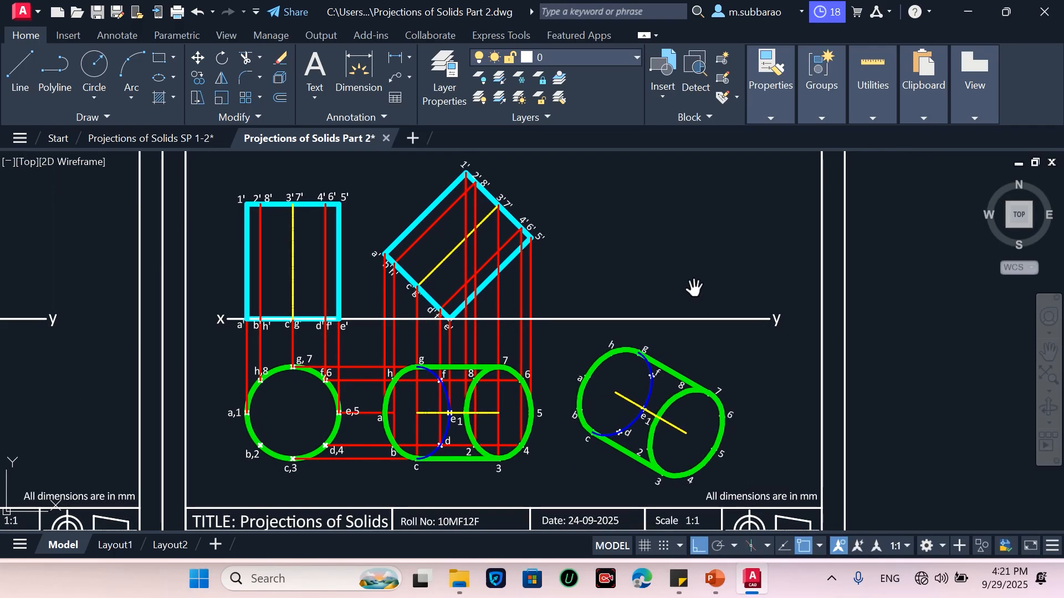
left_click_drag(692, 287, 696, 294)
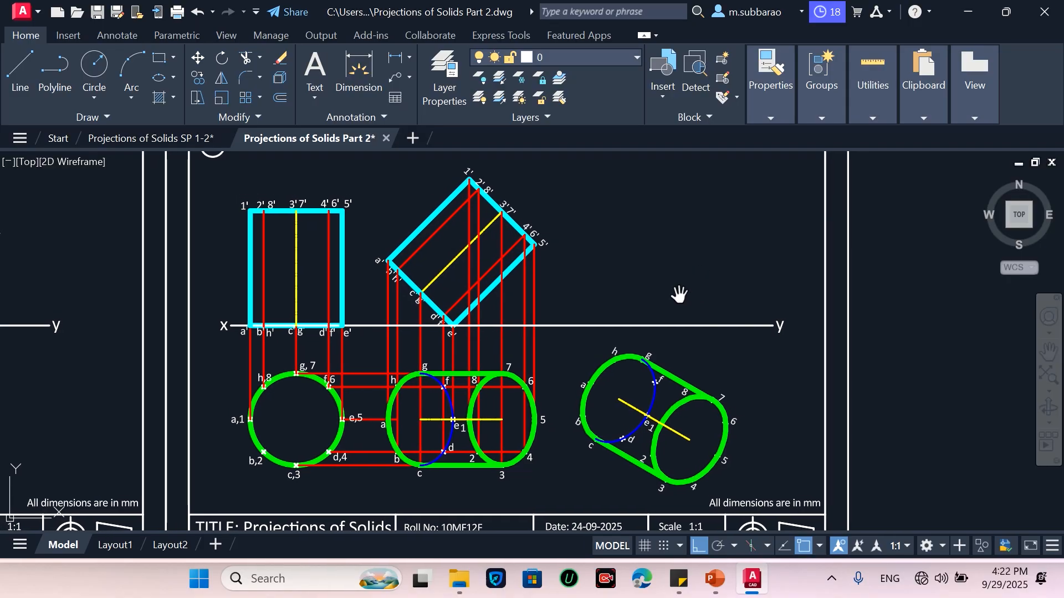
type("l")
key("Return")
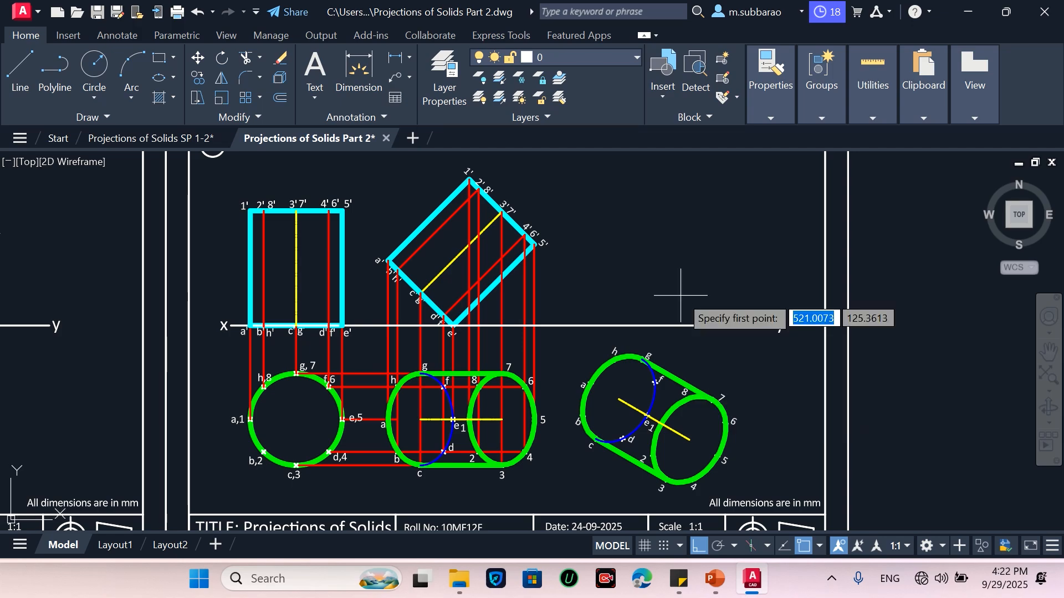
left_click(469, 180)
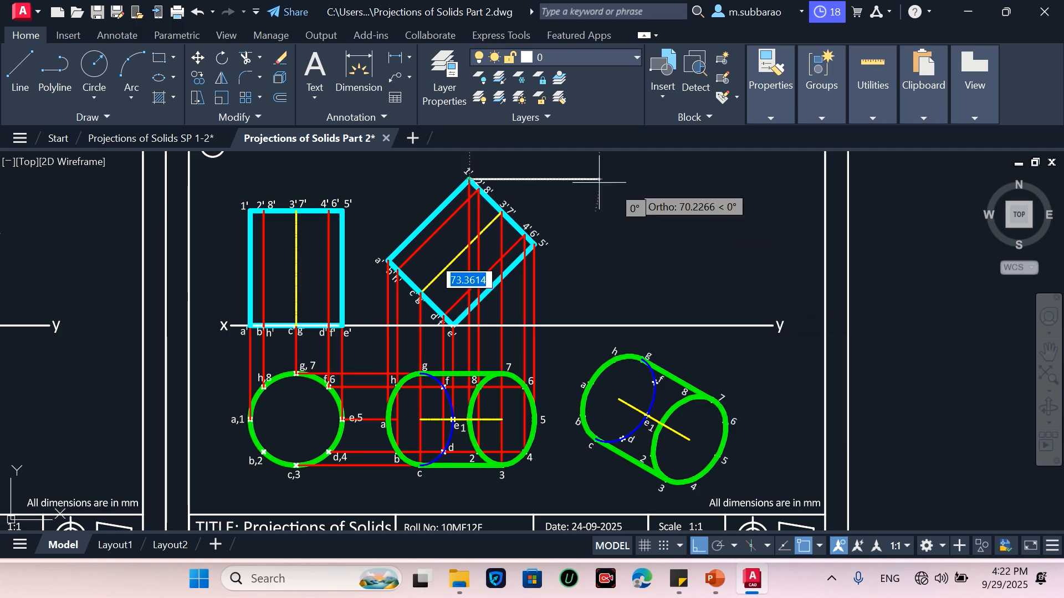
left_click(753, 179)
key("Return")
Draw two more horizontal projectors to the right from points 5' and 3'7' of the tilted front view
key("Return")
left_click(534, 244)
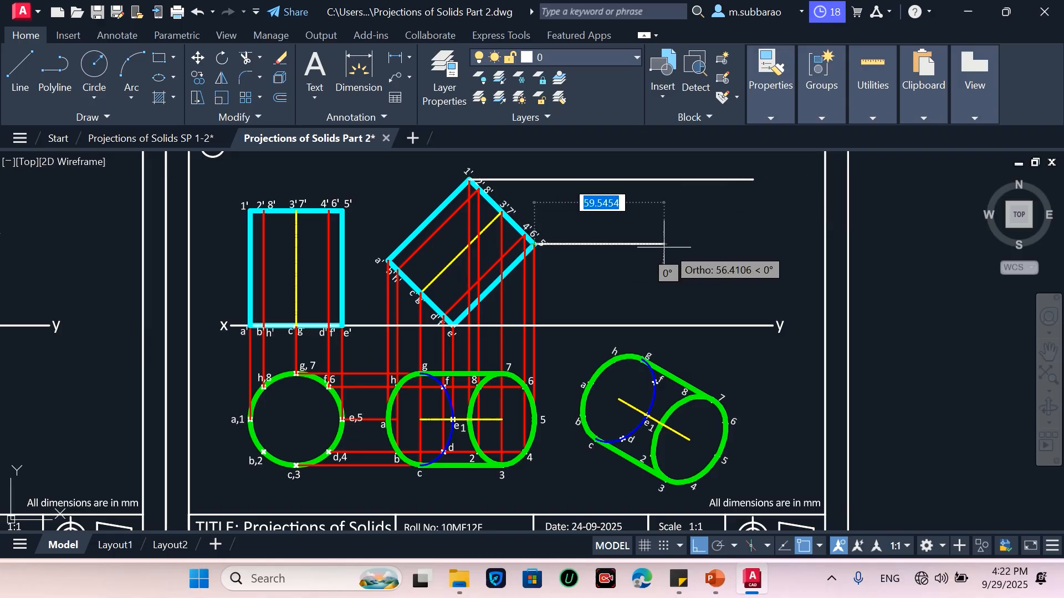
left_click(752, 244)
key("Return")
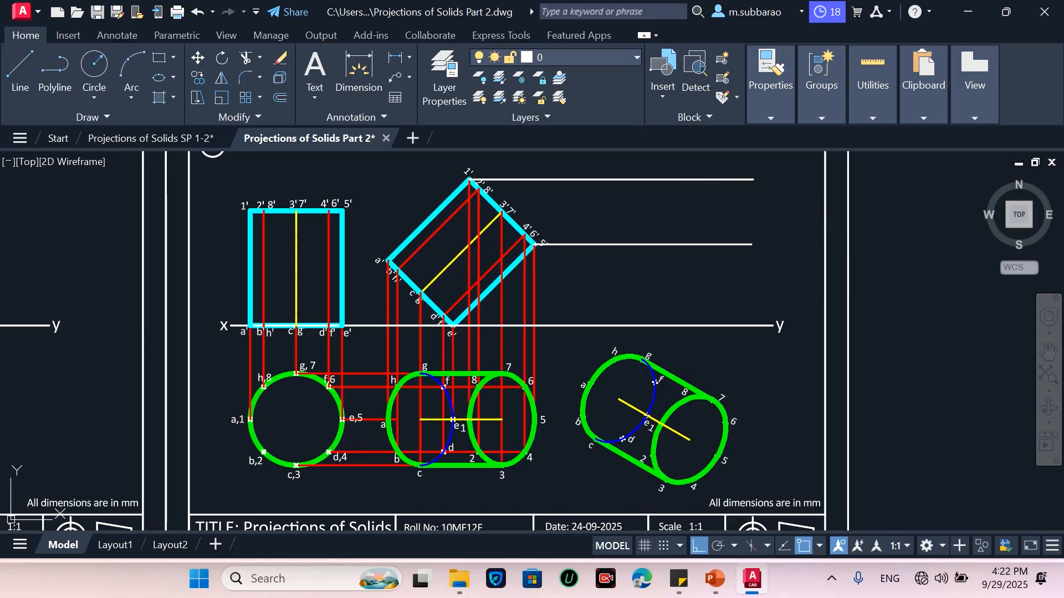
key("Return")
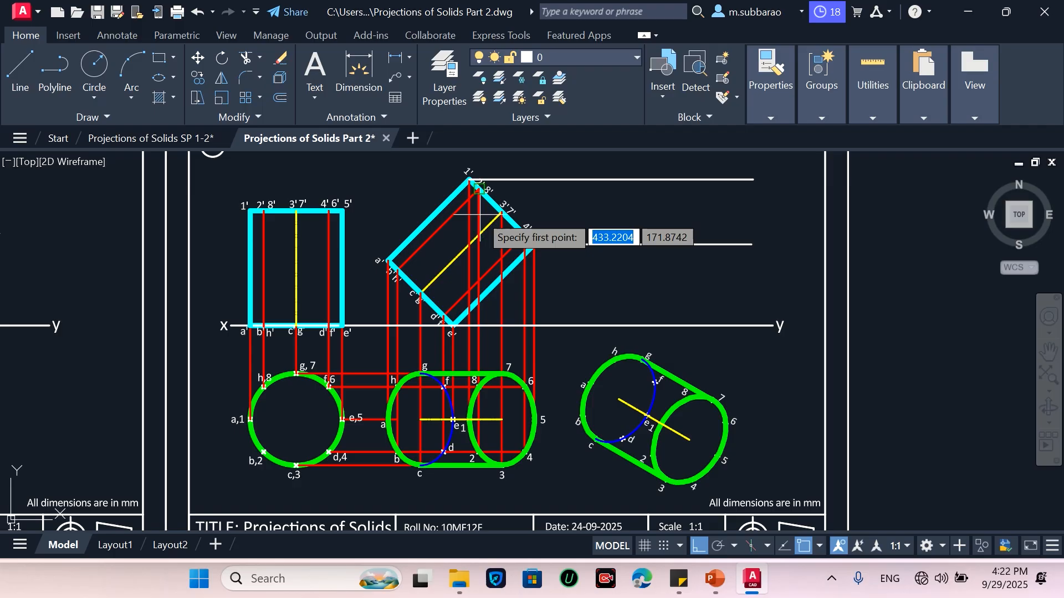
left_click(757, 212)
key("Return")
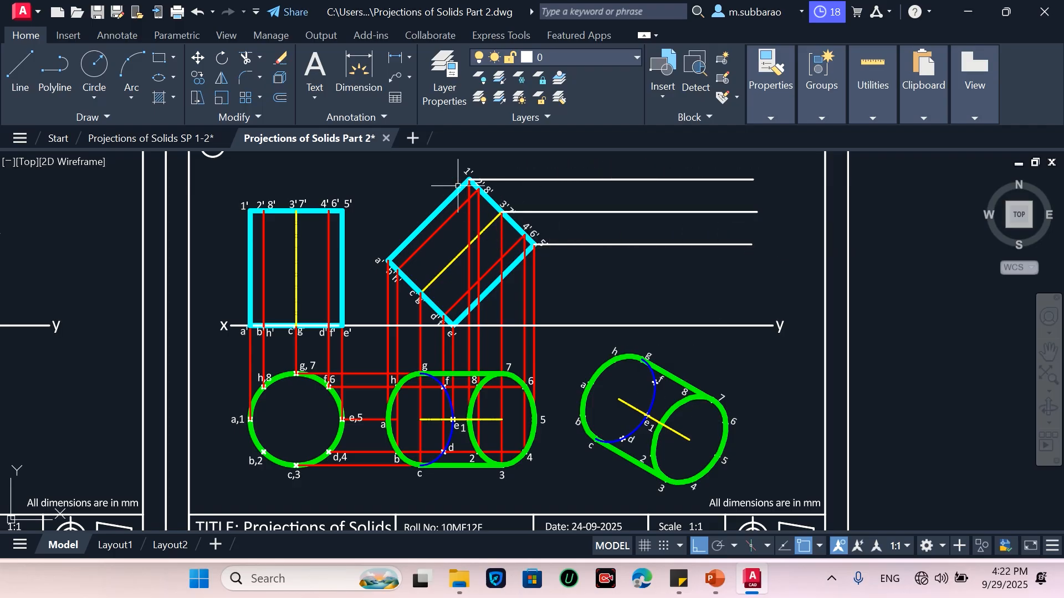
Draw two vertical projectors from points of the rotated top view up to the horizontal projectors
key("Return")
left_click(690, 439)
left_click(672, 180)
key("Return")
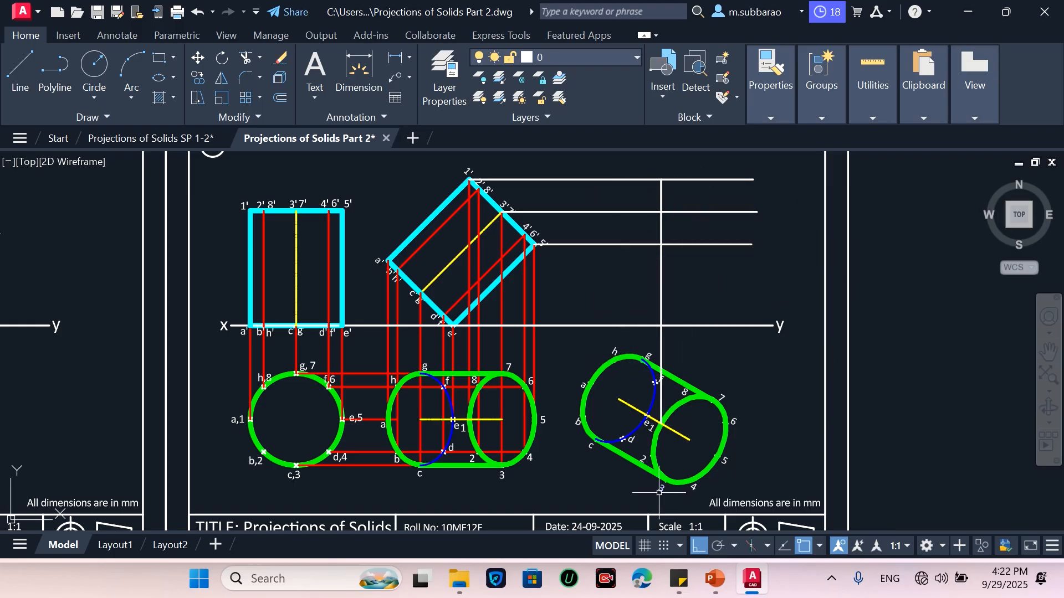
key("Return")
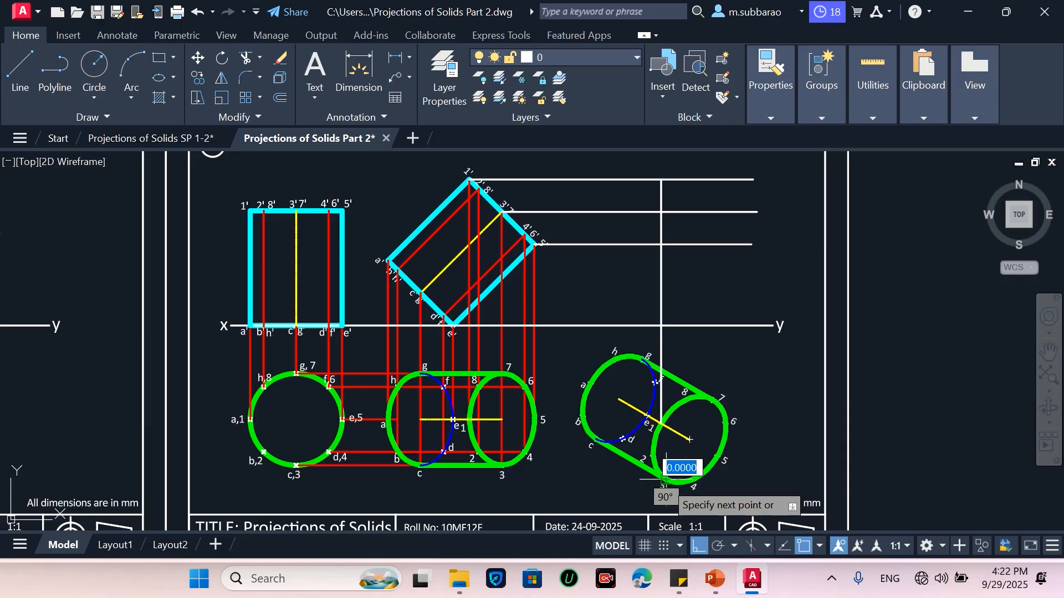
left_click(666, 478)
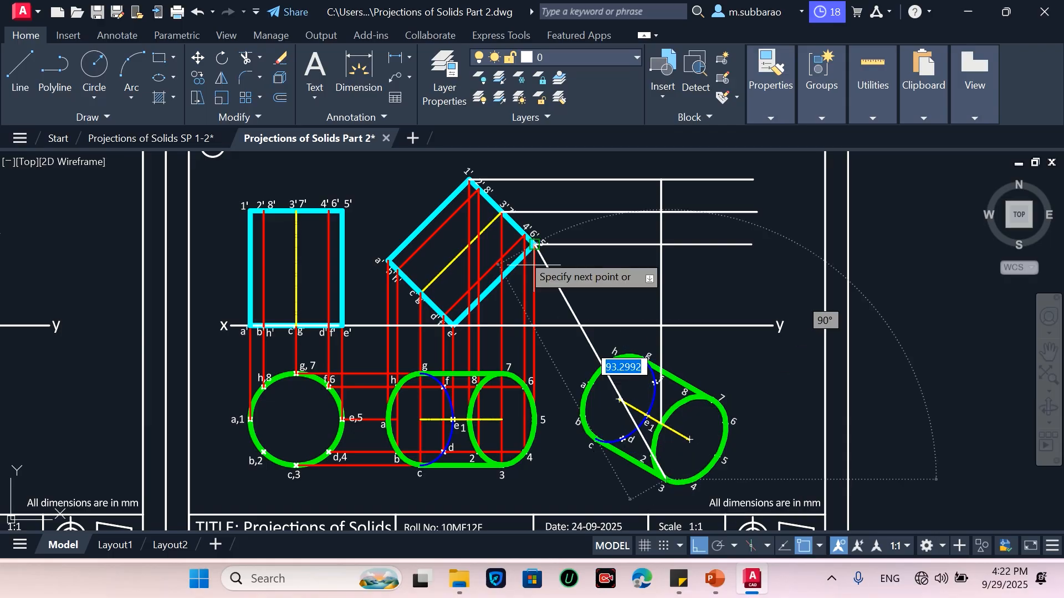
left_click(670, 212)
key("Escape")
Draw two more vertical projectors from the rotated top view's points and centre up to the horizontal projectors
key("space")
left_click(718, 456)
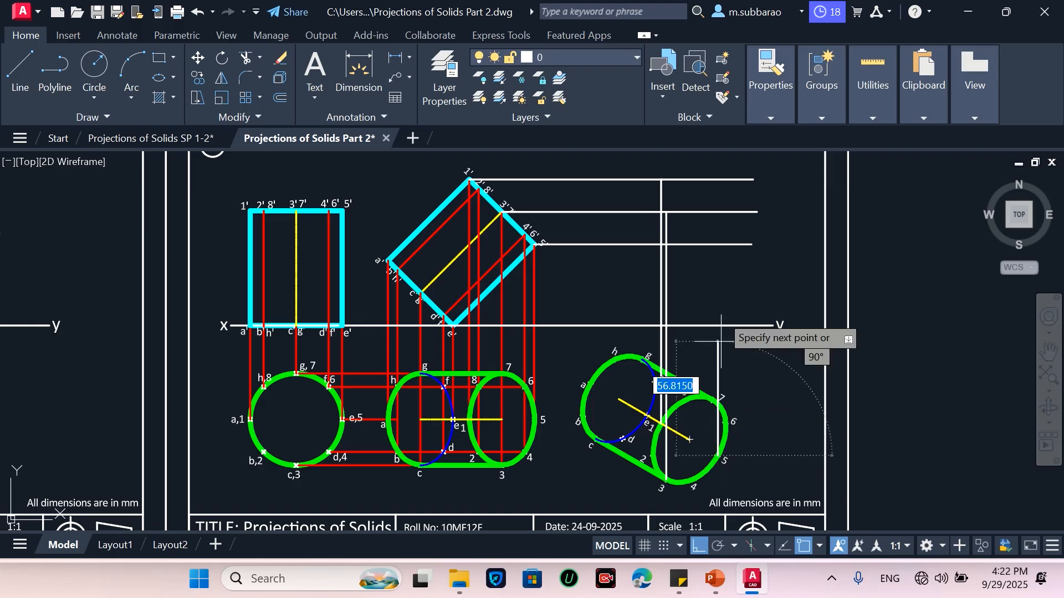
left_click(718, 244)
key("Escape")
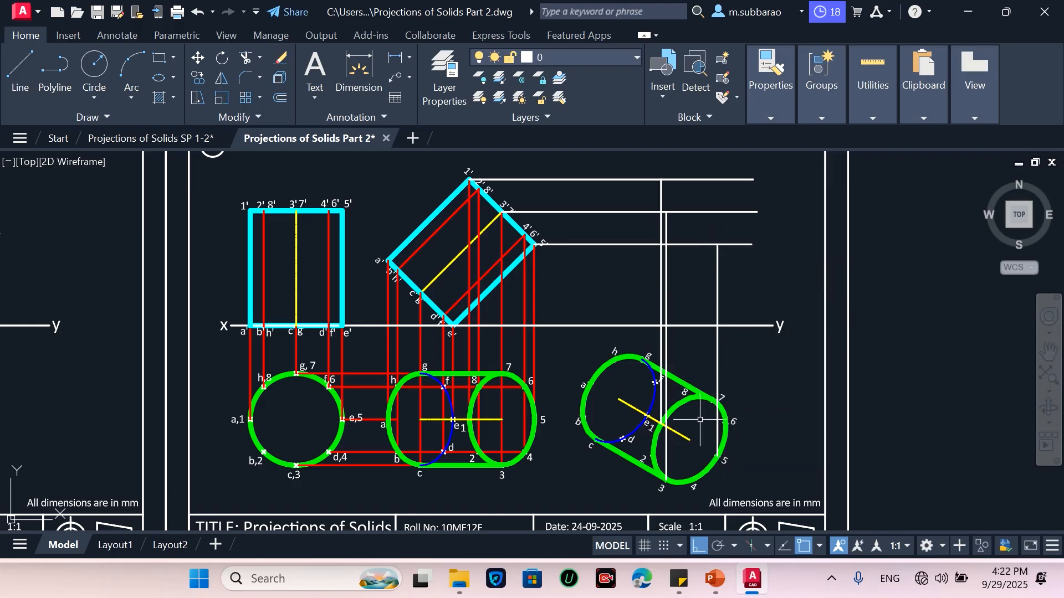
key("space")
left_click(690, 439)
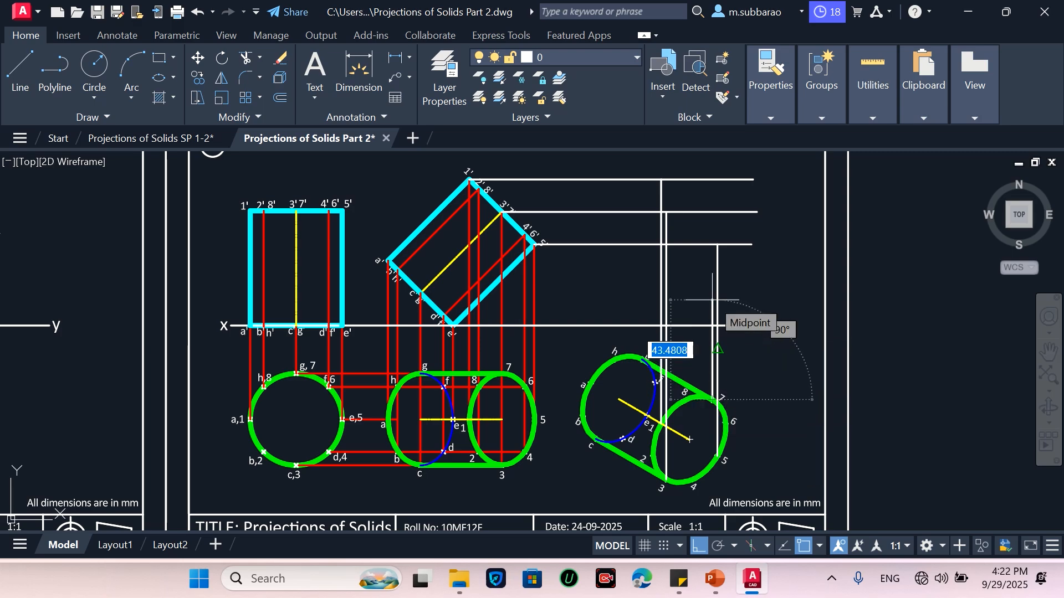
left_click(710, 213)
key("space")
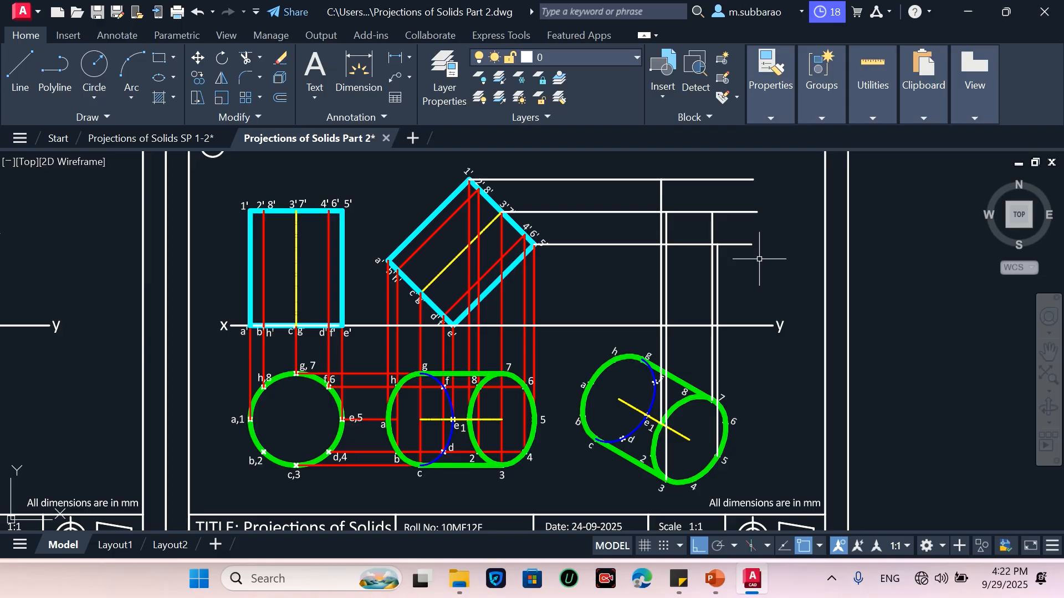
Trim the horizontal projectors' ends that extend beyond the new vertical projectors
type("TR")
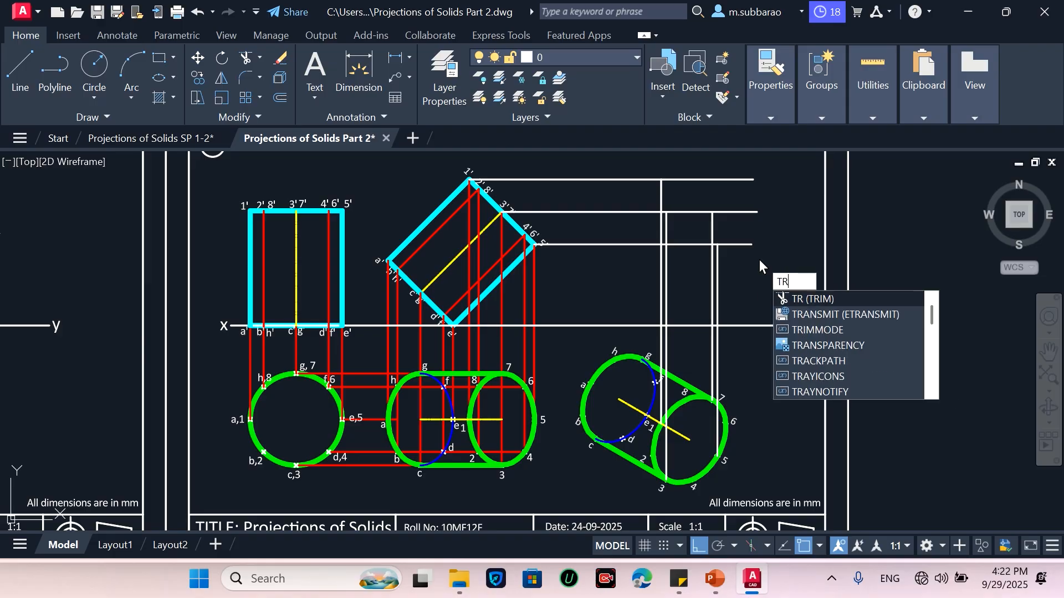
key("Return")
left_click(764, 162)
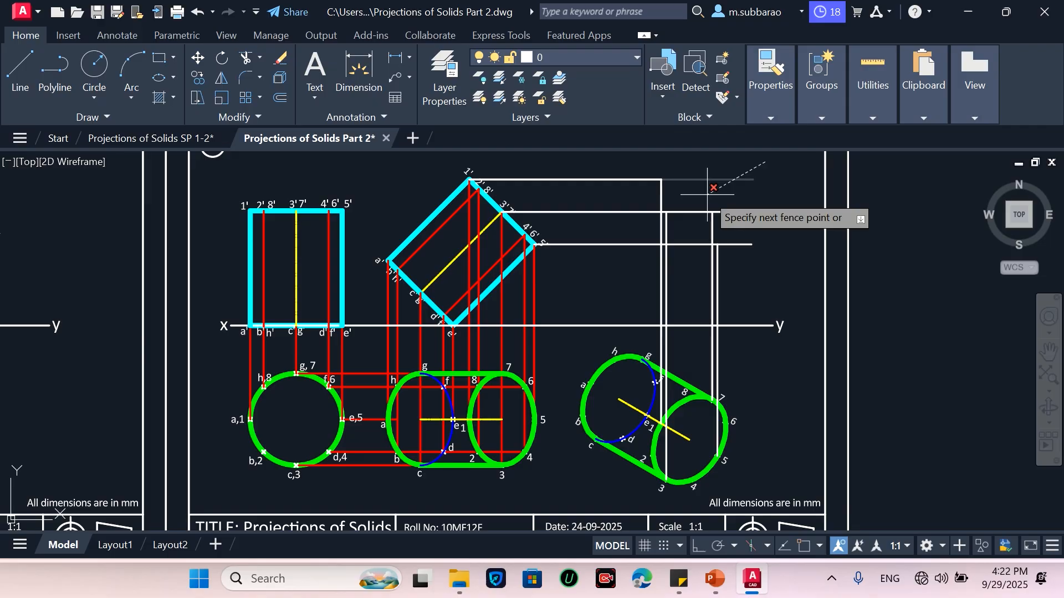
key("Return")
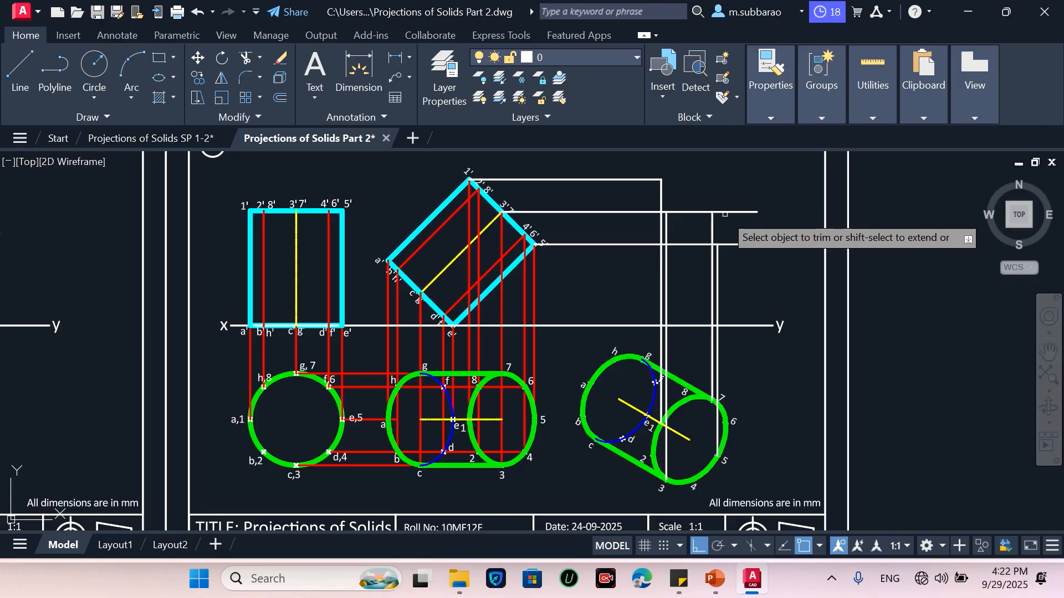
left_click(725, 213)
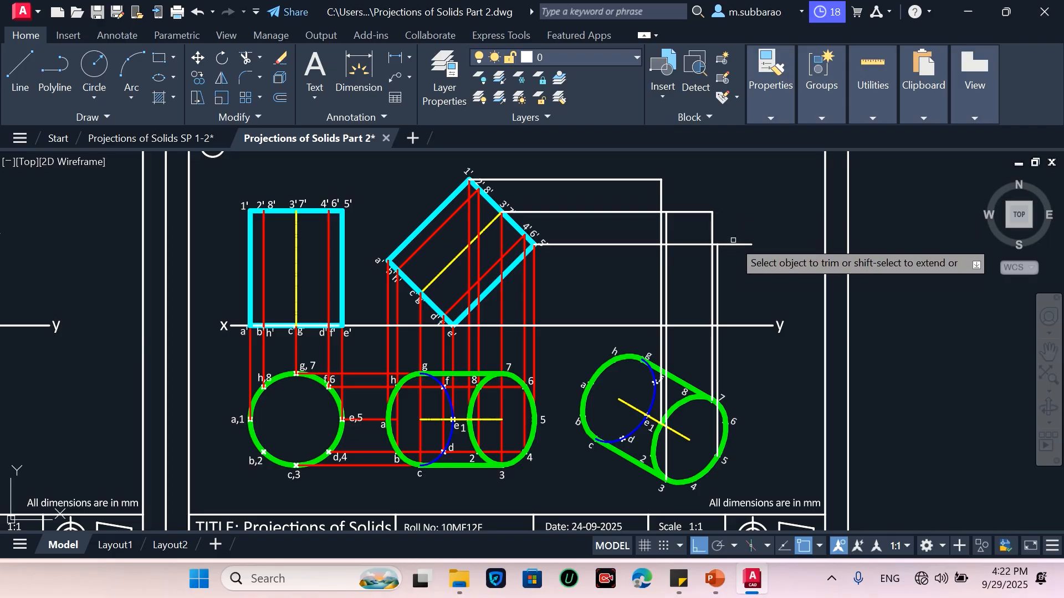
left_click(733, 243)
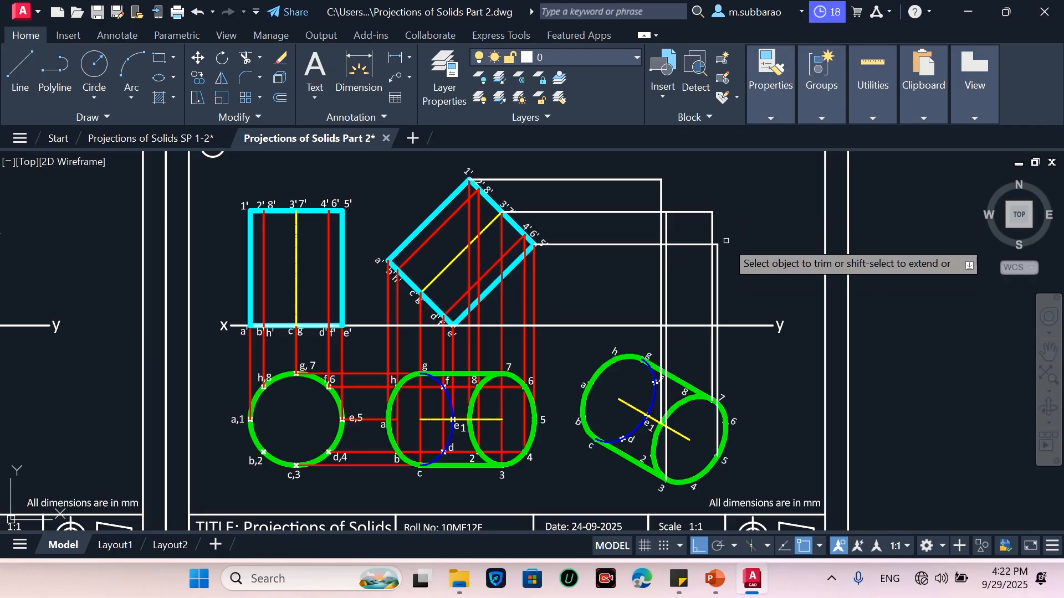
key("Escape")
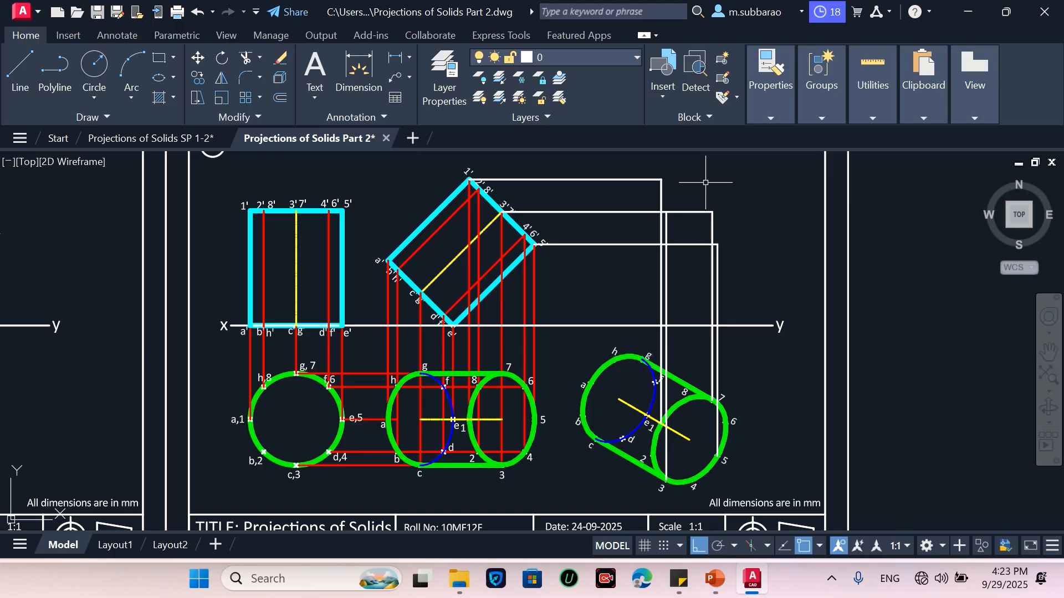
Place points at the four intersections of the horizontal and vertical projectors
type("po")
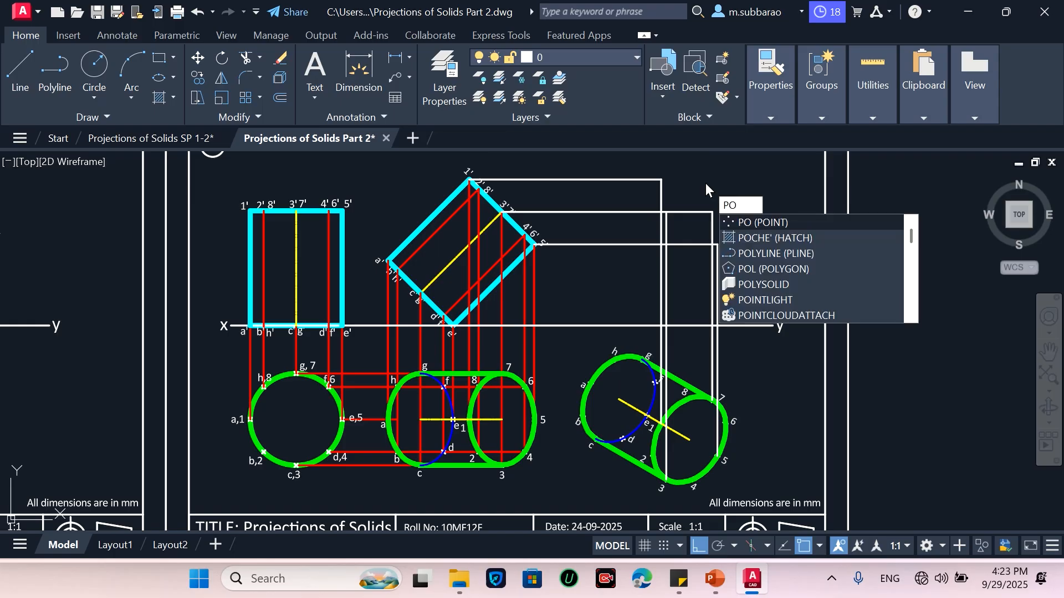
key("Return")
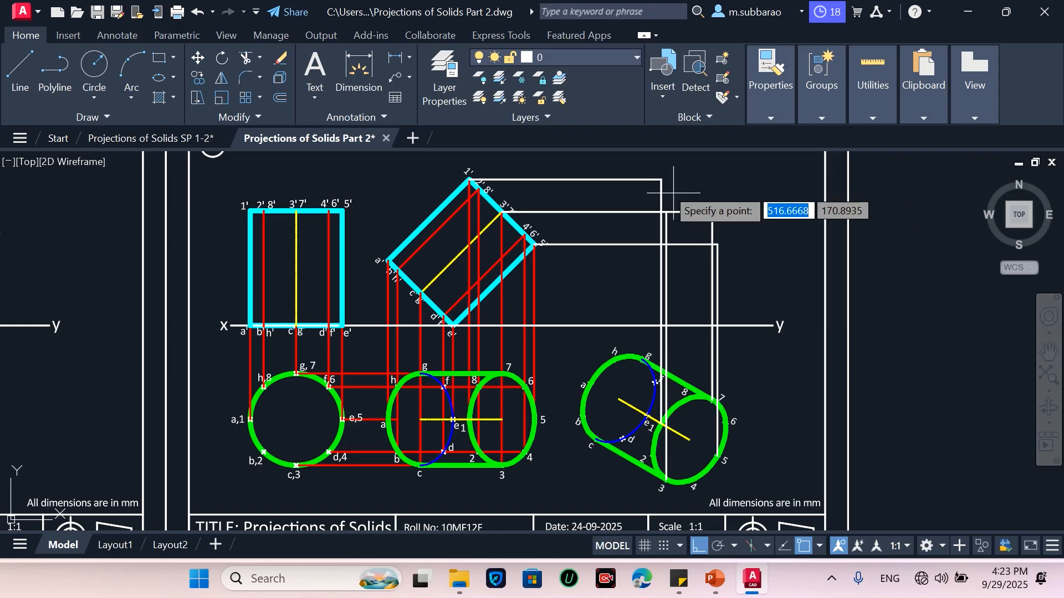
left_click(661, 179)
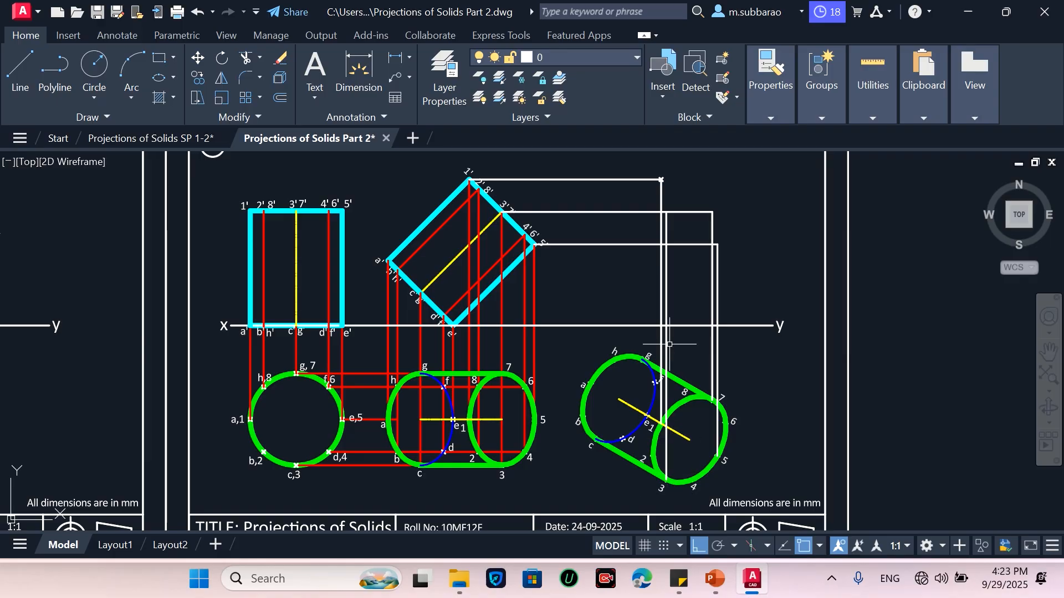
key("Return")
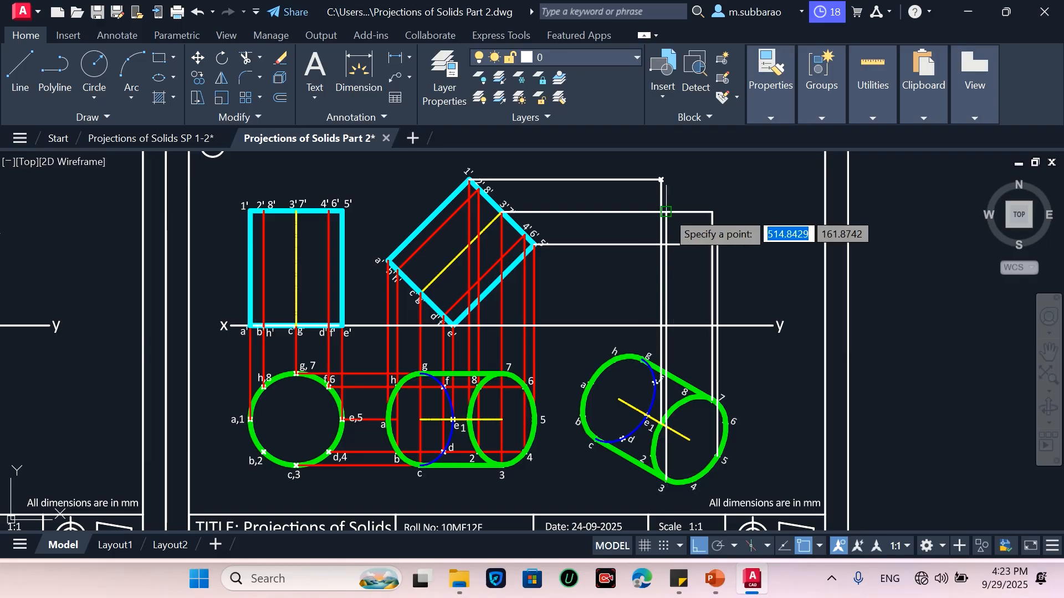
left_click(665, 211)
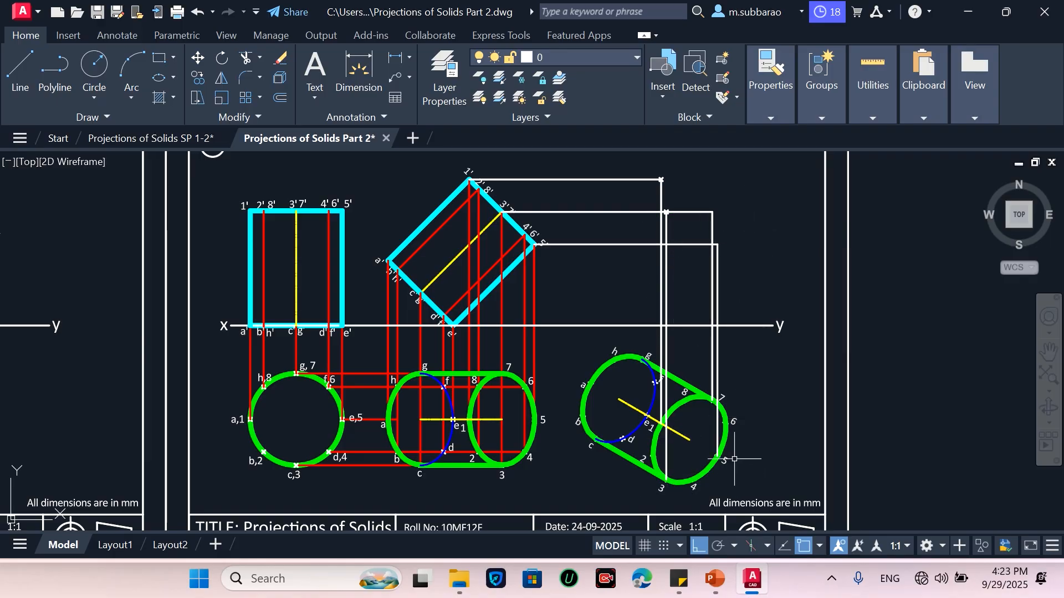
left_click(717, 244)
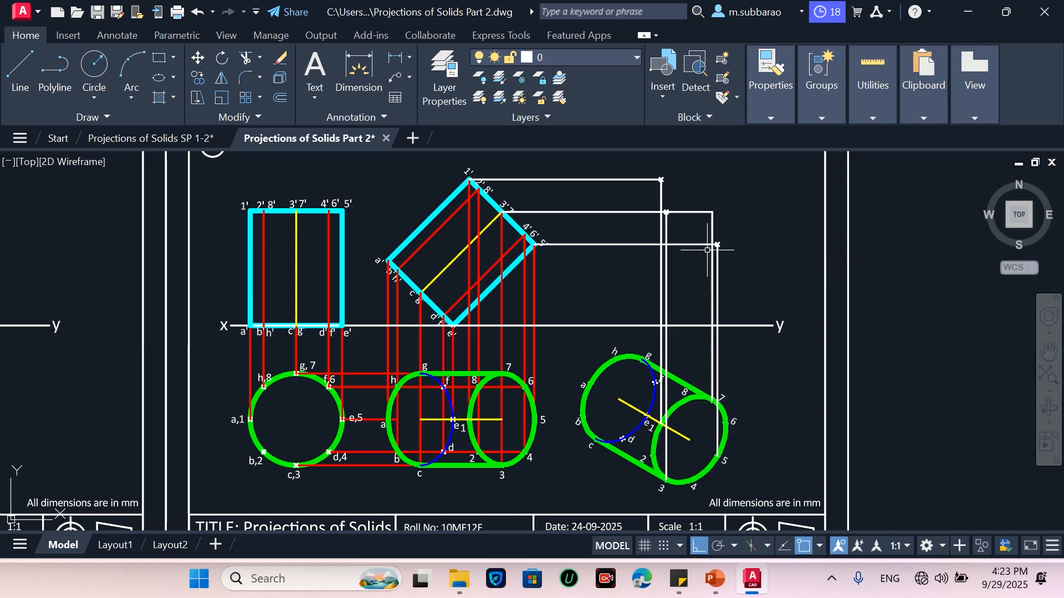
left_click(713, 213)
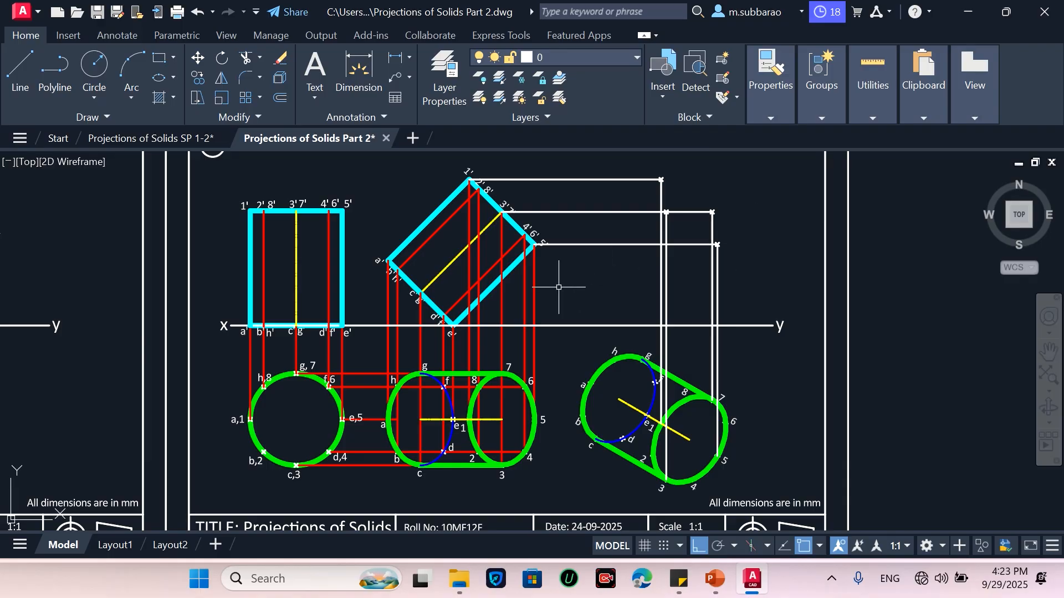
Match the red projector's properties onto the new horizontal and vertical projector lines
type("ma")
key("Return")
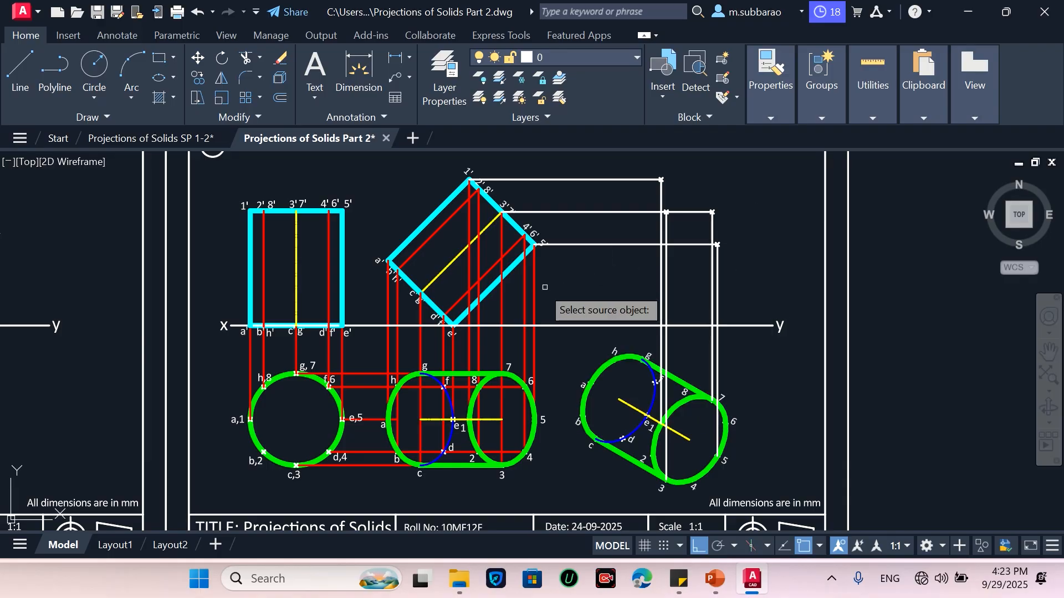
left_click(534, 299)
left_click(621, 152)
left_click(597, 270)
left_click(746, 286)
left_click(630, 285)
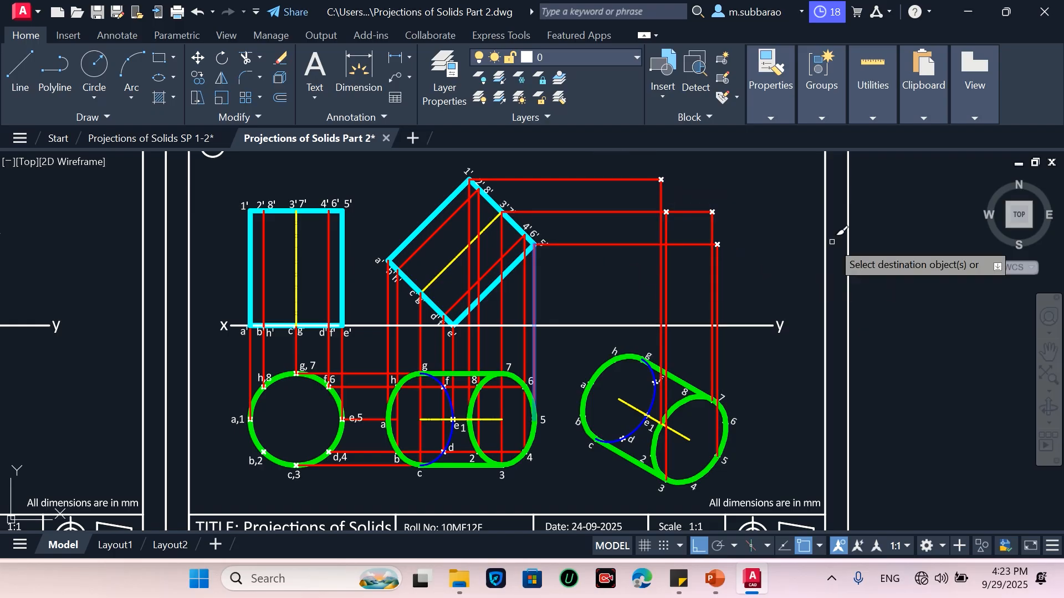
key("Return")
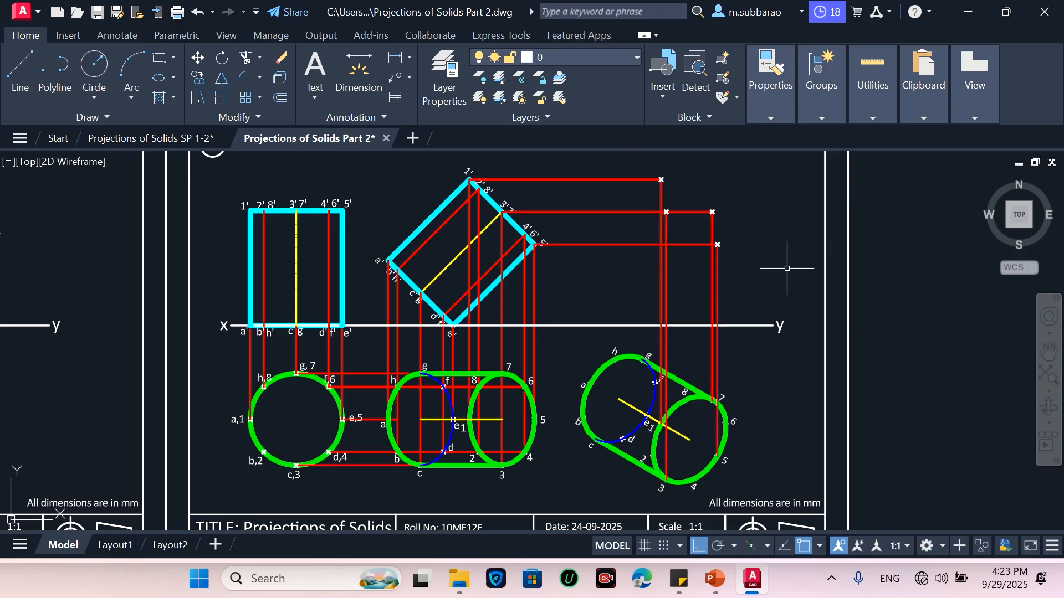
type("l")
key("Return")
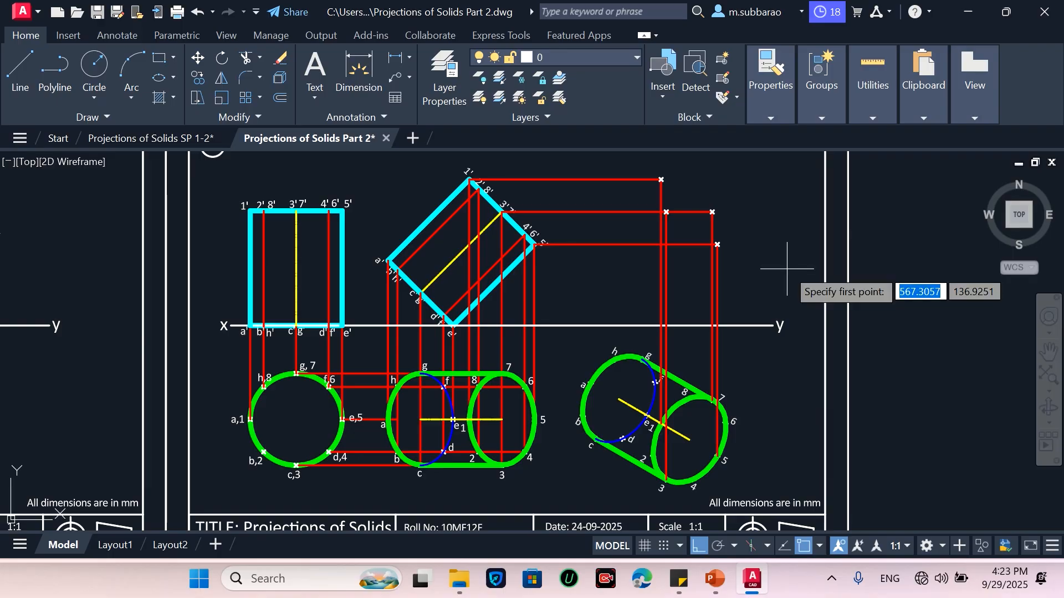
left_click(653, 456)
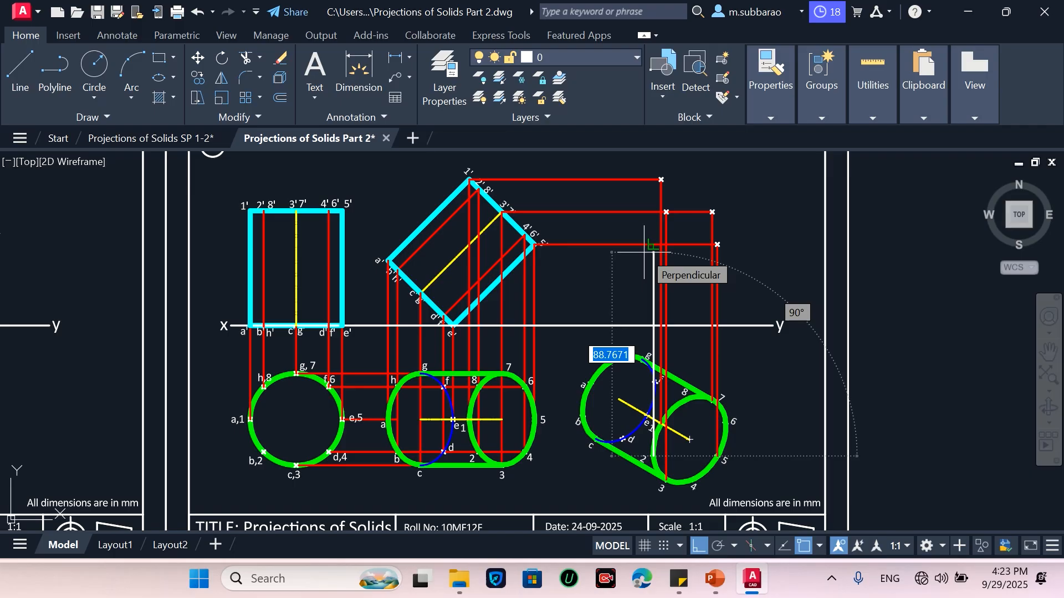
key("Escape")
Draw two horizontal projectors from the tilted front view's 1' and 4'6'5' corners across to the right
key("Return")
left_click(478, 192)
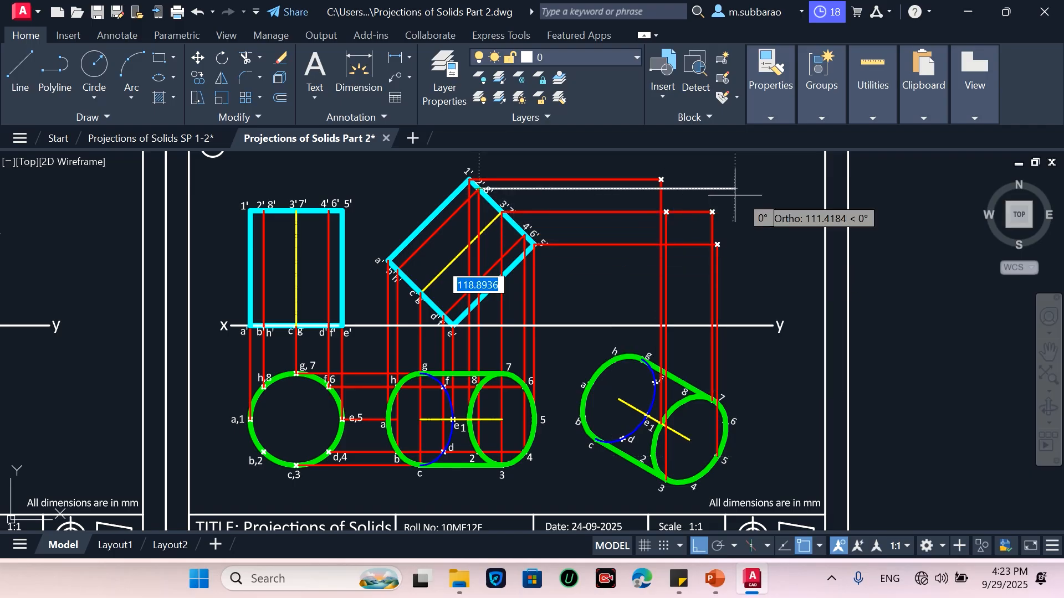
left_click(782, 199)
key("Escape")
key("Return")
left_click(527, 234)
left_click(780, 234)
key("Escape")
Draw vertical projectors from the rotated top view's points 3 and 4 up to the new horizontal projectors
key("Return")
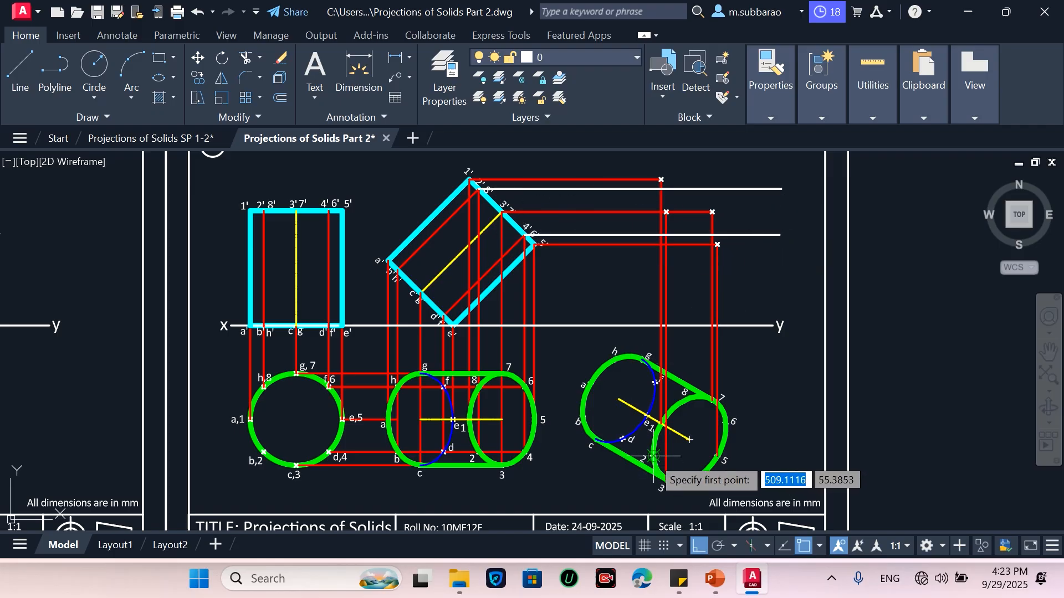
left_click(654, 456)
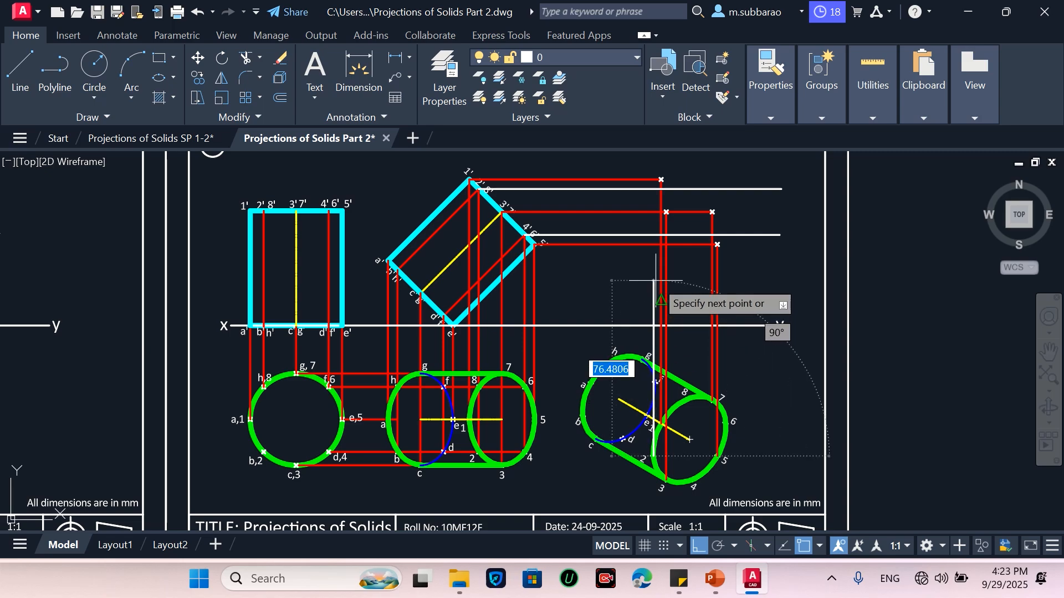
left_click(654, 189)
key("Return")
key("Return")
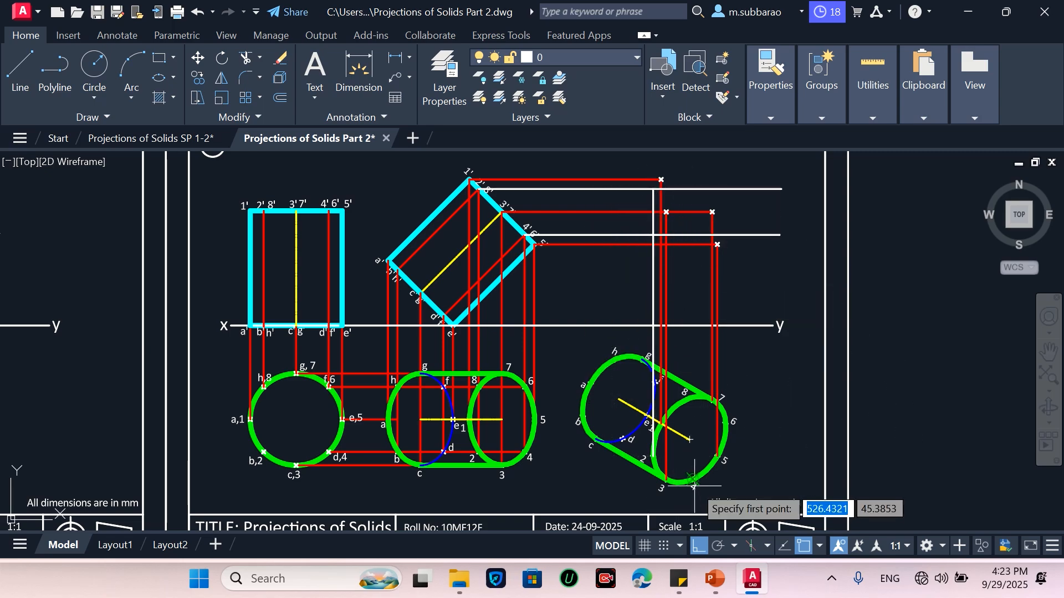
left_click(692, 480)
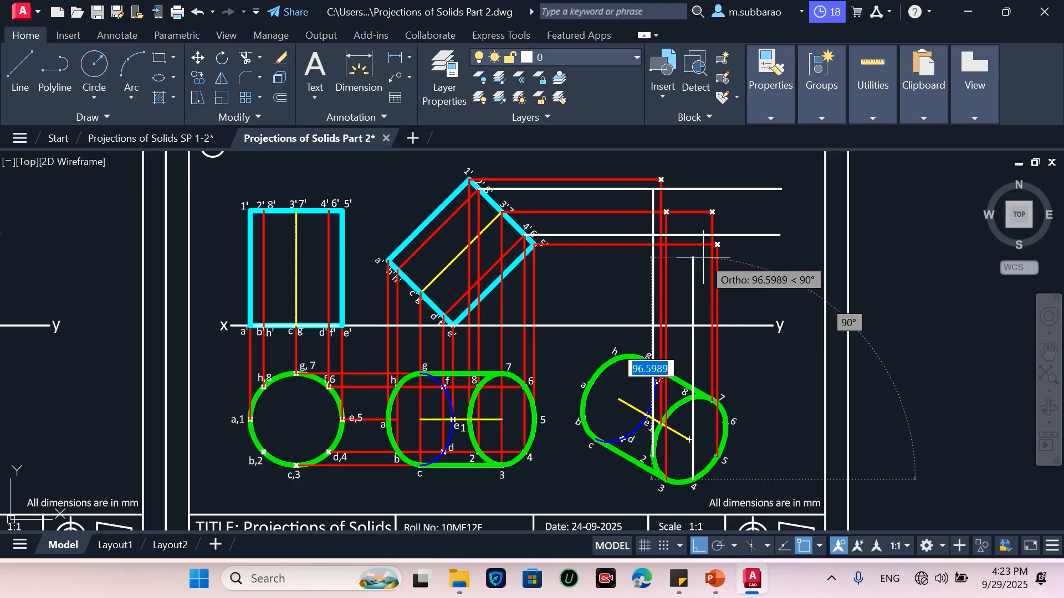
left_click(700, 236)
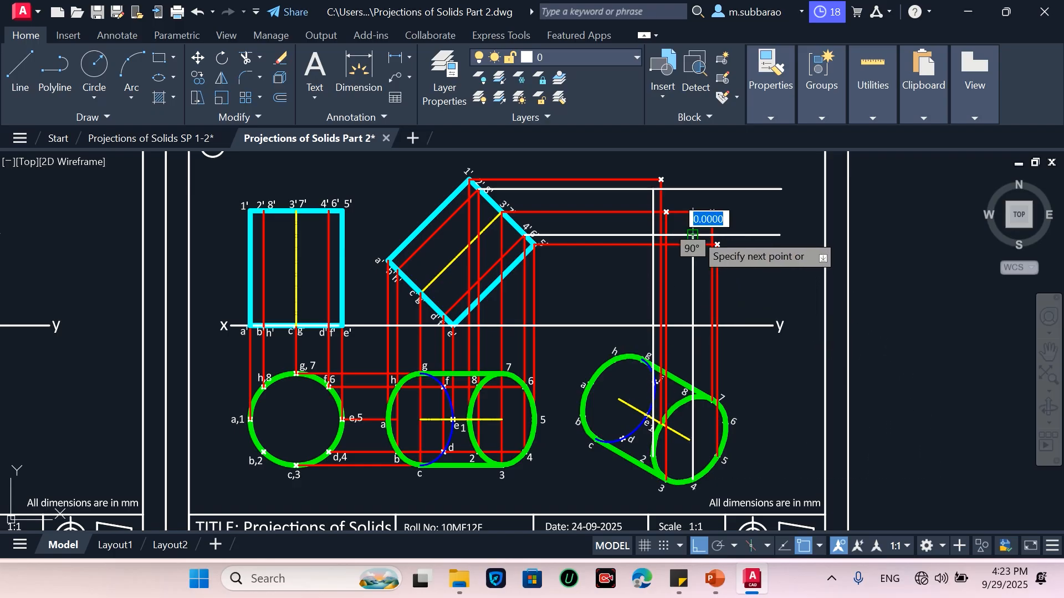
key("Return")
key("Return")
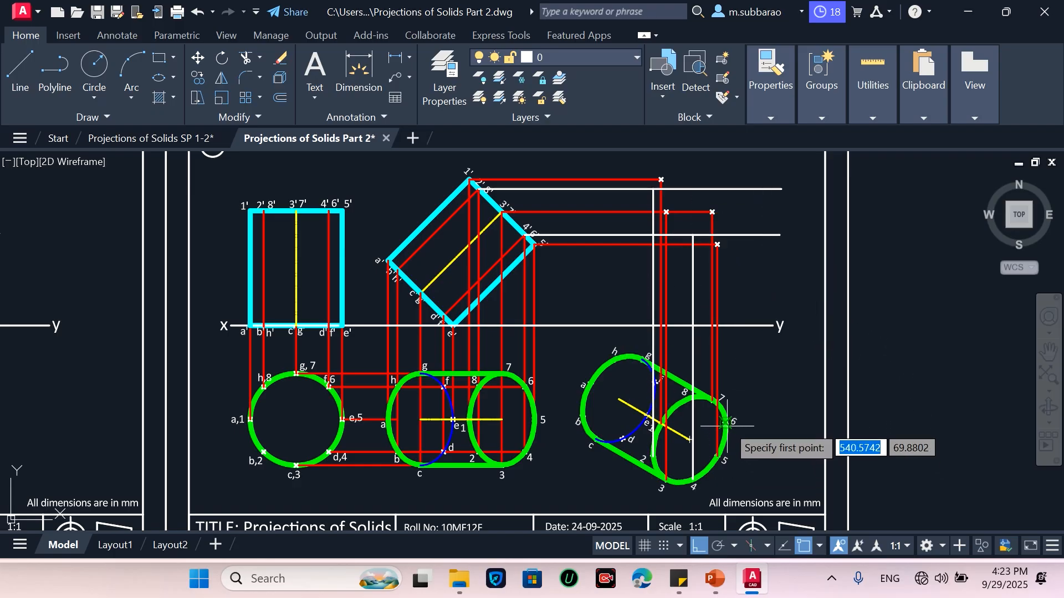
Draw vertical projectors from the rotated top view's points 6 and 8 up to the new horizontal projectors
left_click(725, 423)
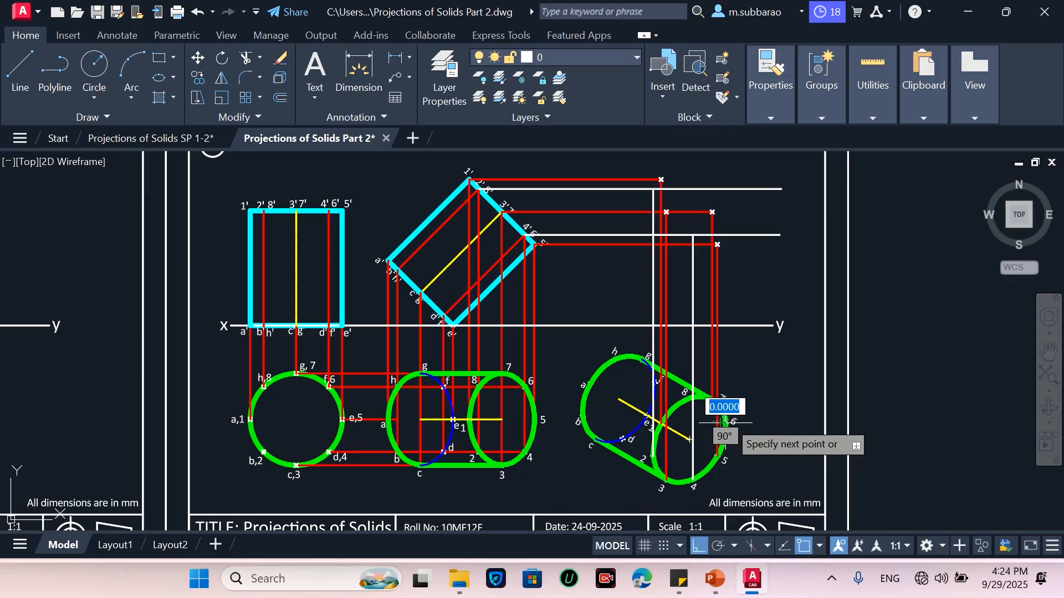
left_click(724, 236)
key("Return")
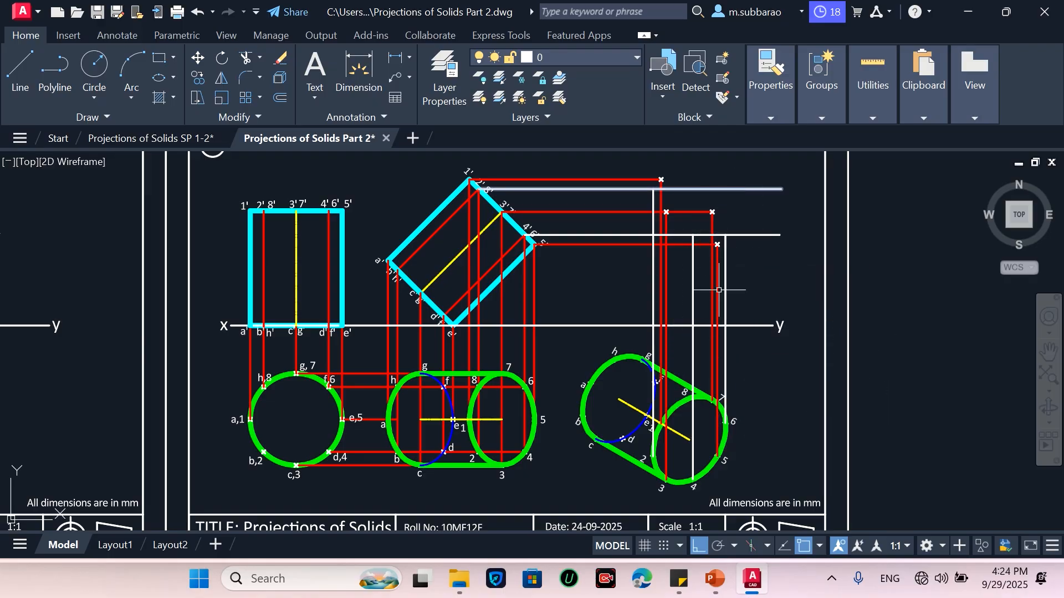
key("Return")
left_click(686, 399)
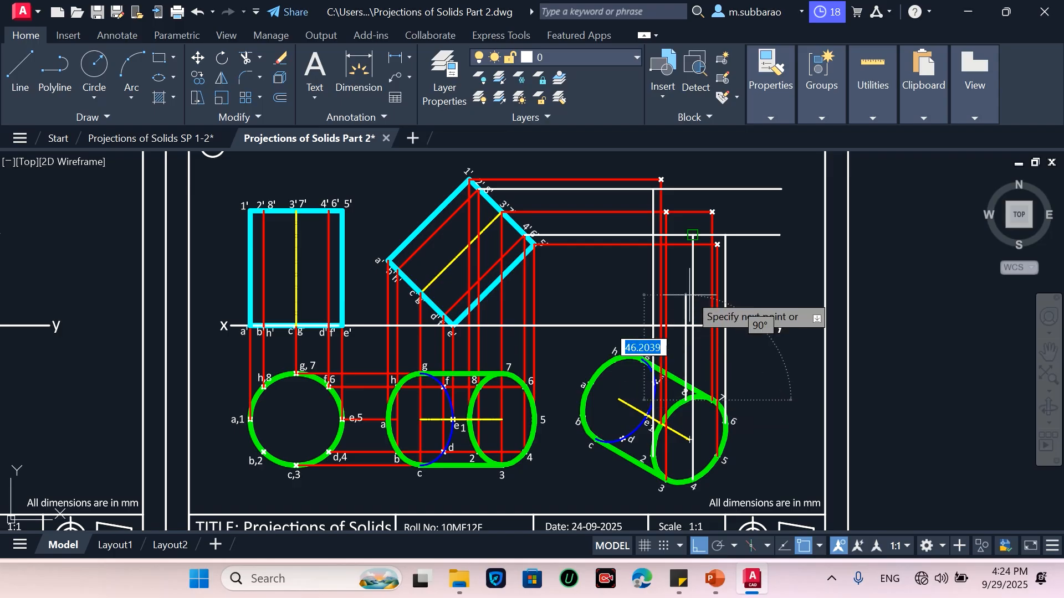
left_click(685, 191)
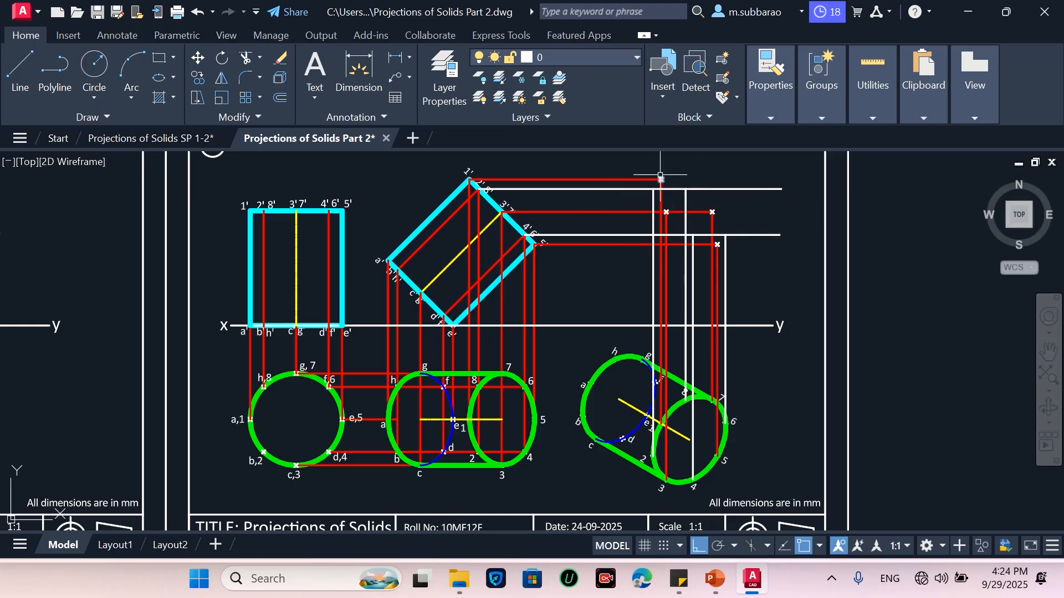
Trim the top horizontal projector's end extending beyond the vertical projectors
key("Return")
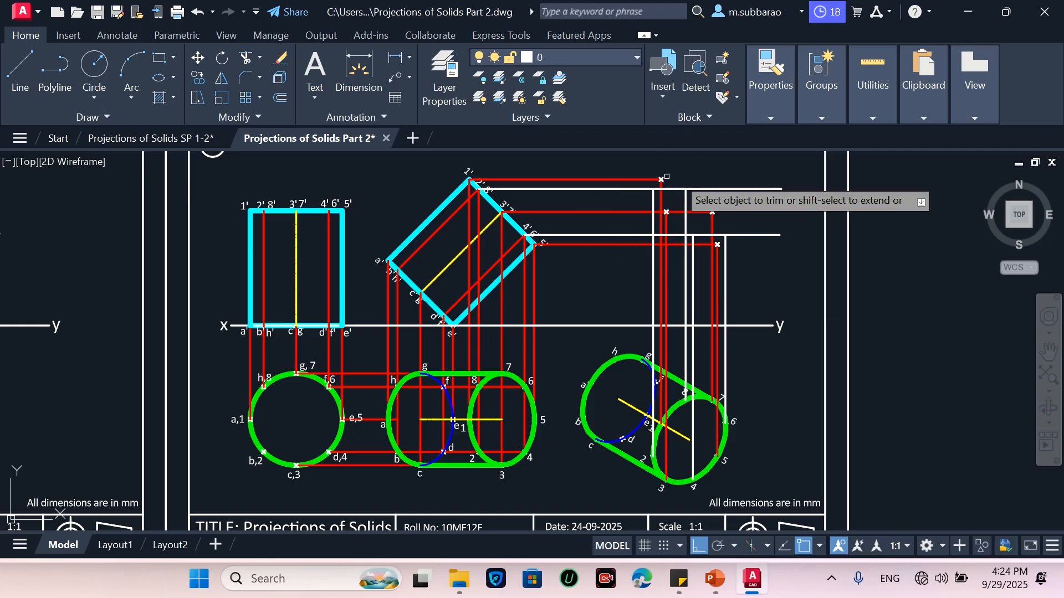
left_click(719, 190)
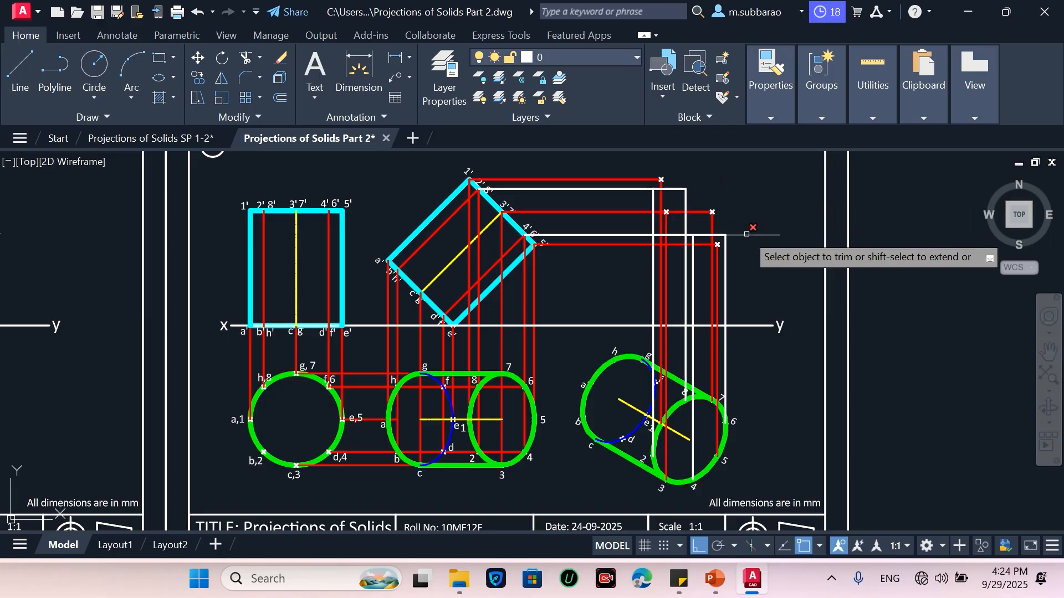
key("Escape")
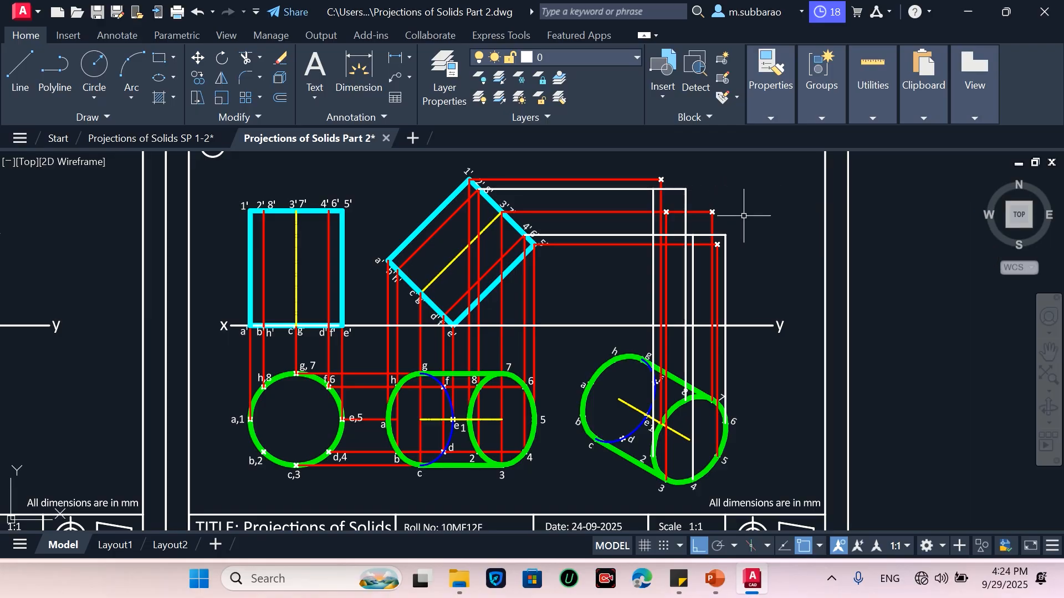
Place points at the four intersections of the new horizontal and vertical projectors
type("xl")
key("Return")
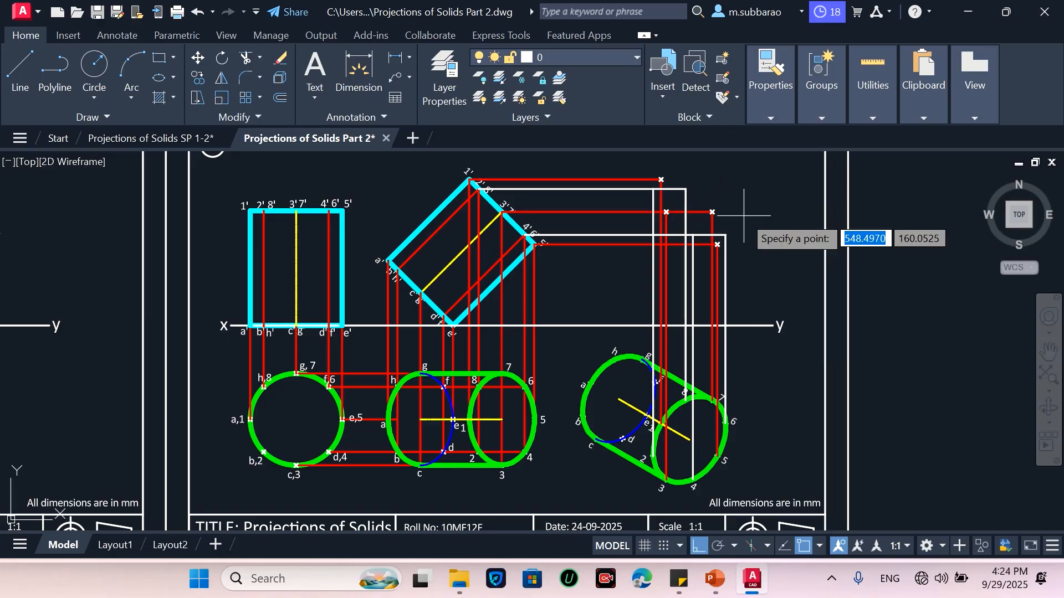
scroll(696, 204, "up", 2)
left_click(678, 179)
key("Return")
left_click(627, 179)
key("Return")
left_click(690, 253)
key("Return")
left_click(742, 253)
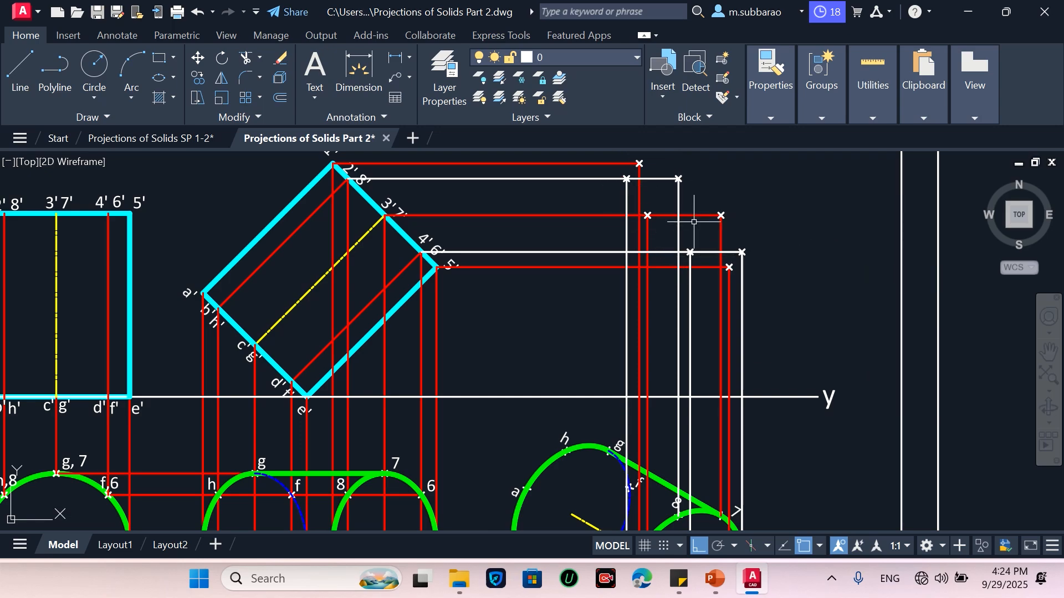
scroll(745, 250, "down", 2)
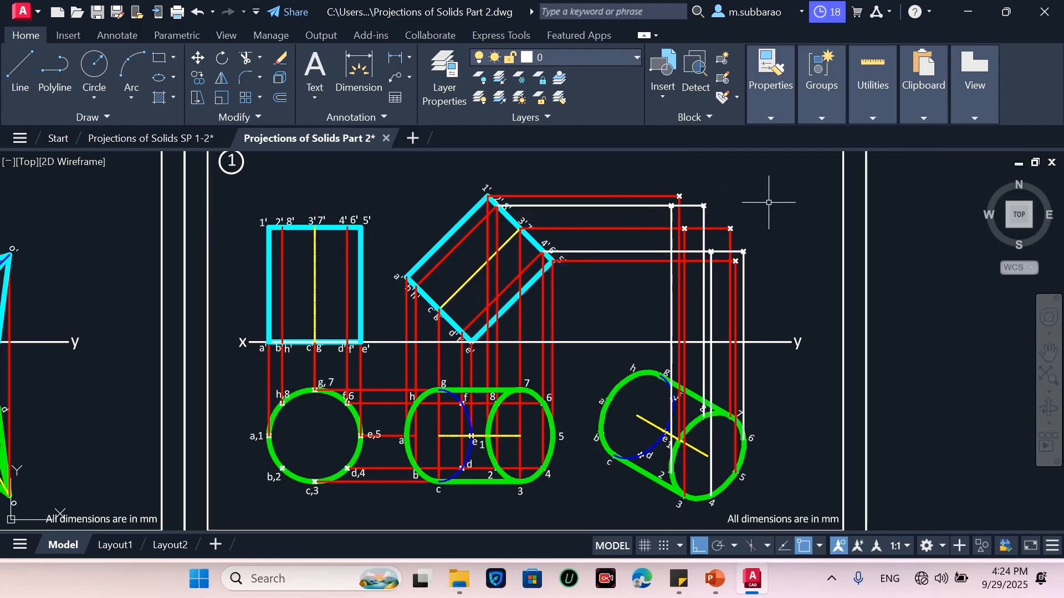
Match the red projector's properties onto the new white horizontal and vertical projector lines
type("ma")
key("Return")
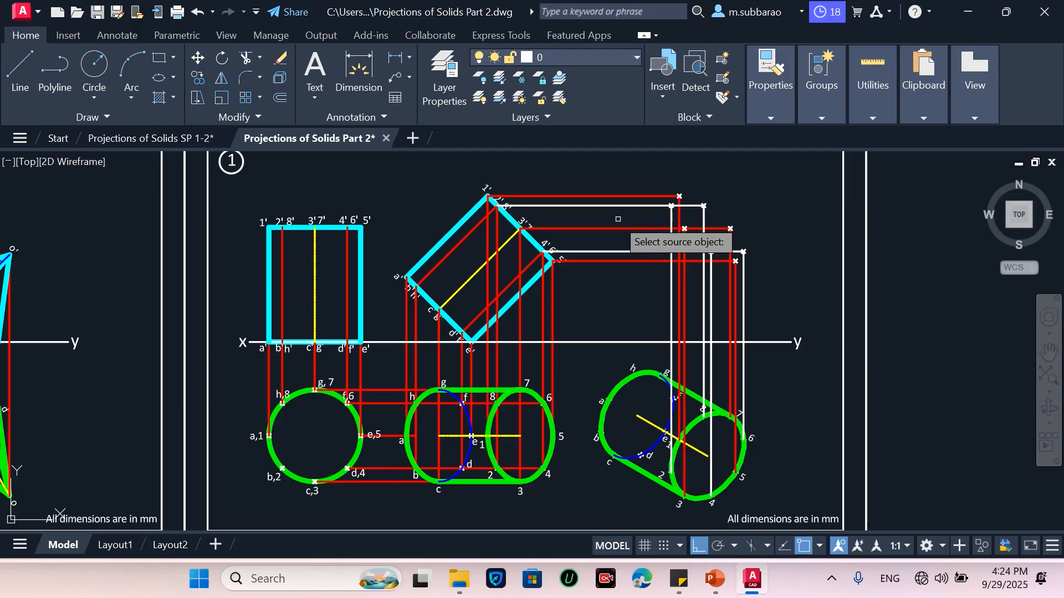
left_click(616, 227)
left_click(763, 300)
left_click(645, 300)
left_click(616, 175)
left_click(607, 280)
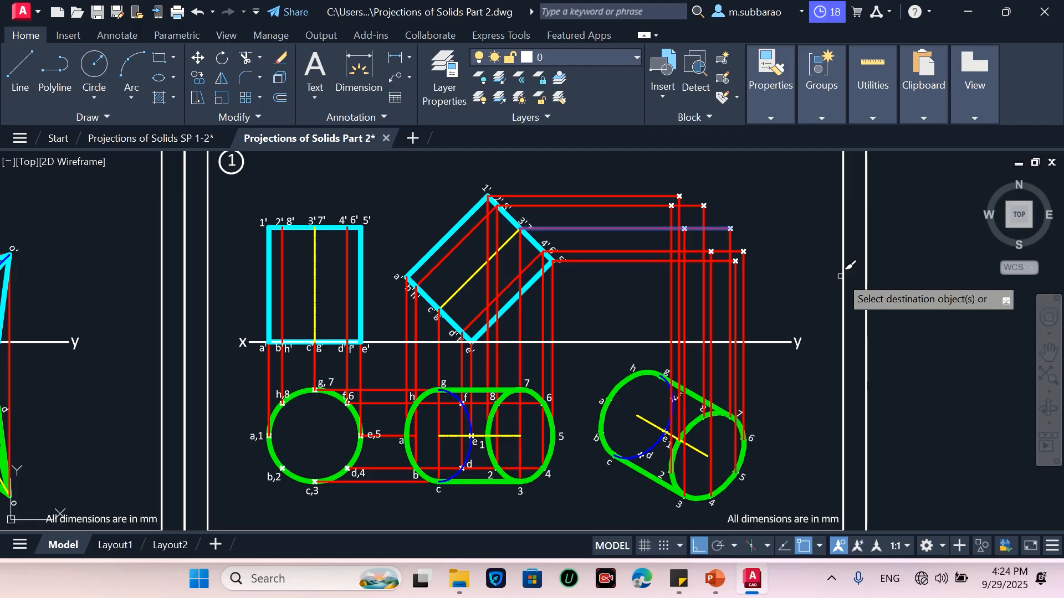
key("Return")
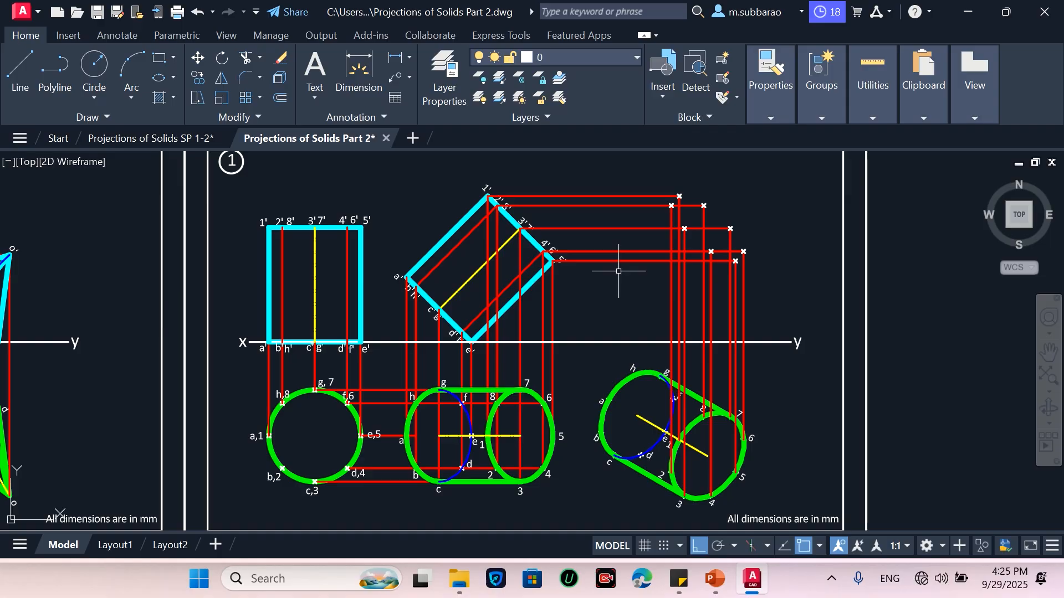
Draw horizontal projectors from the tilted front view's a'b' and c'g' points across to the right
type("l")
key("Return")
left_click(406, 277)
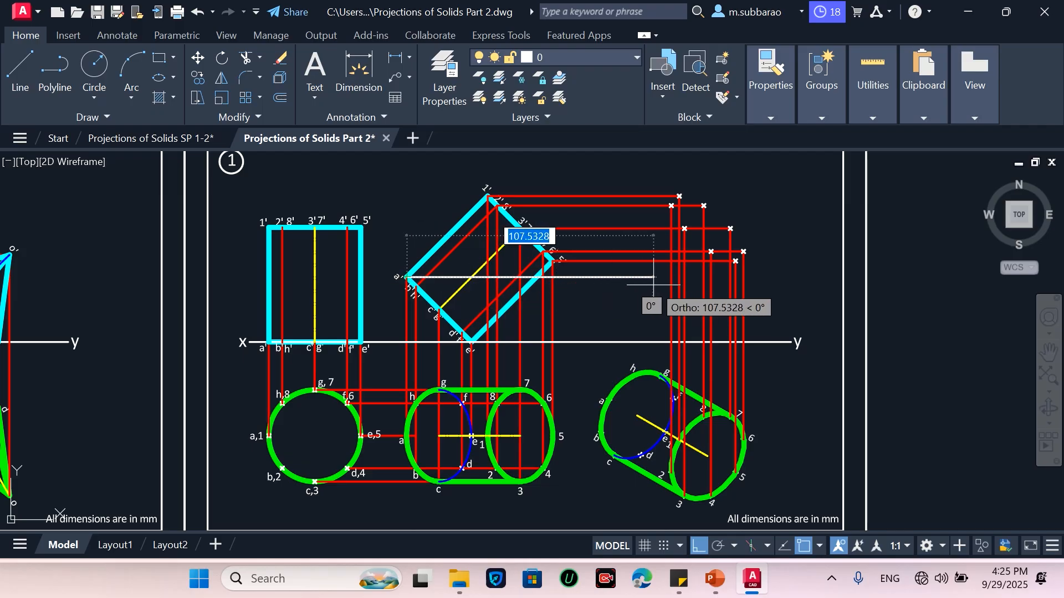
left_click(775, 277)
key("Escape")
key("Return")
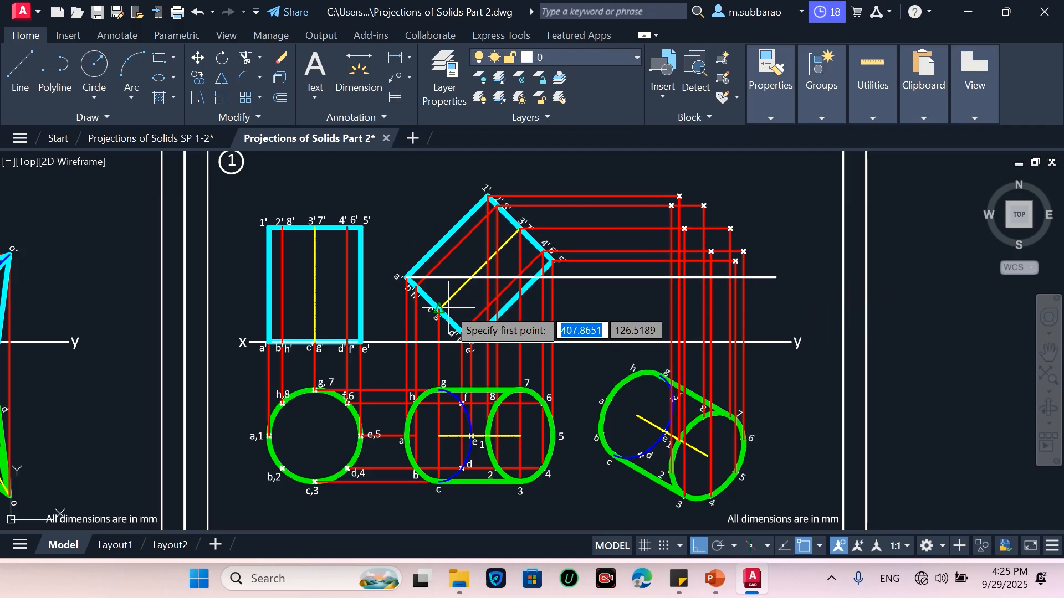
left_click(441, 308)
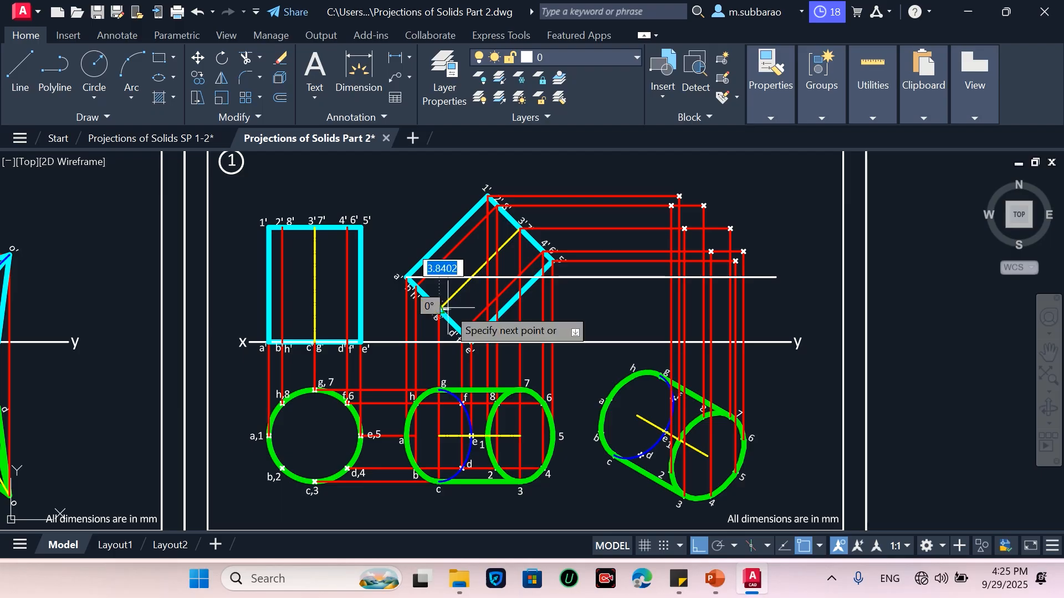
left_click(671, 308)
key("Return")
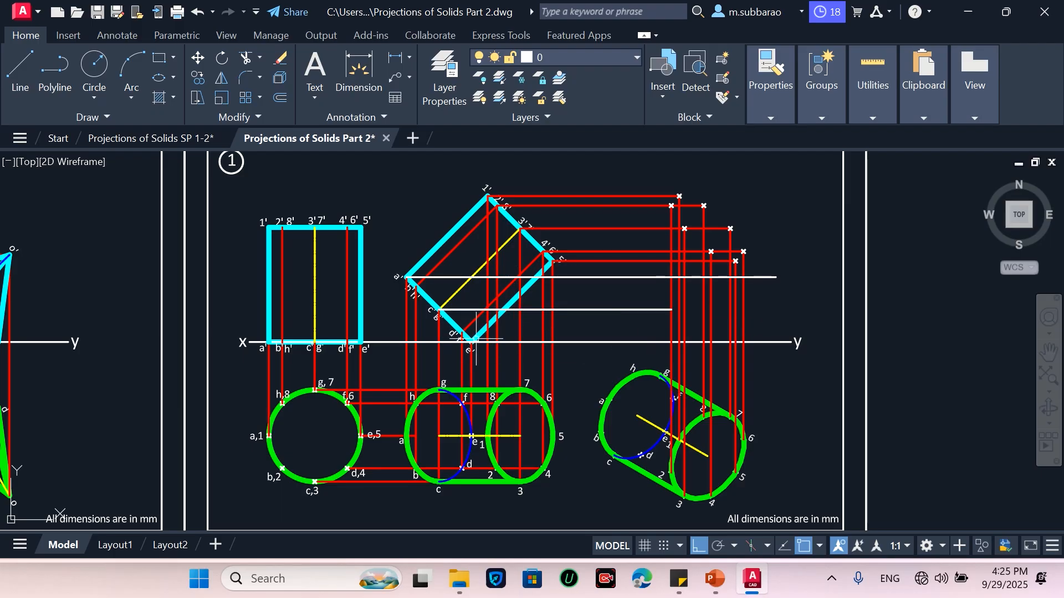
Draw vertical projectors from the rotated top view's points a and c up to the new horizontal projectors
type("l")
key("Return")
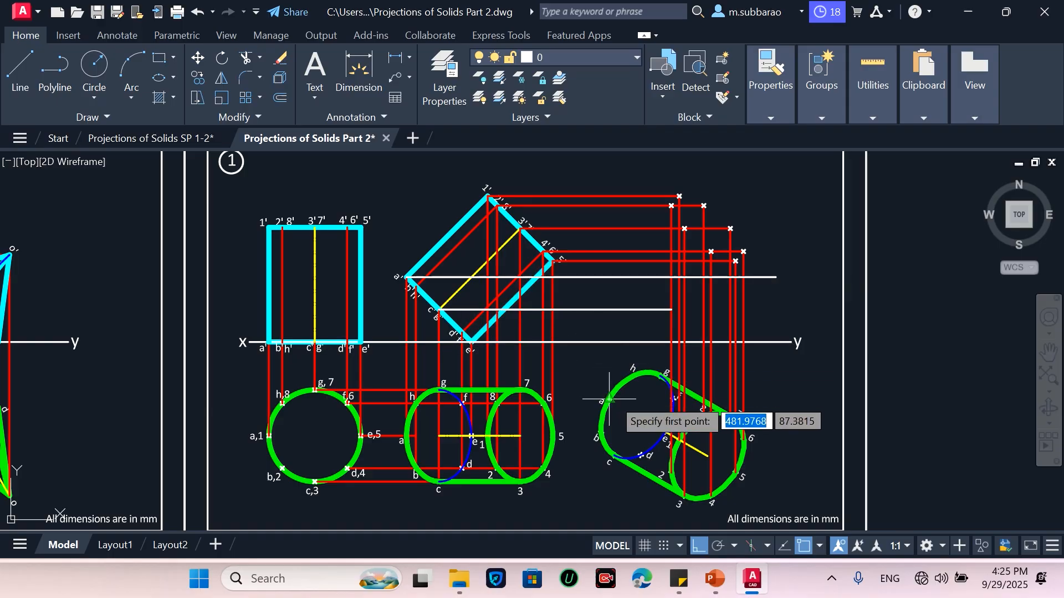
scroll(609, 399, "up", 2)
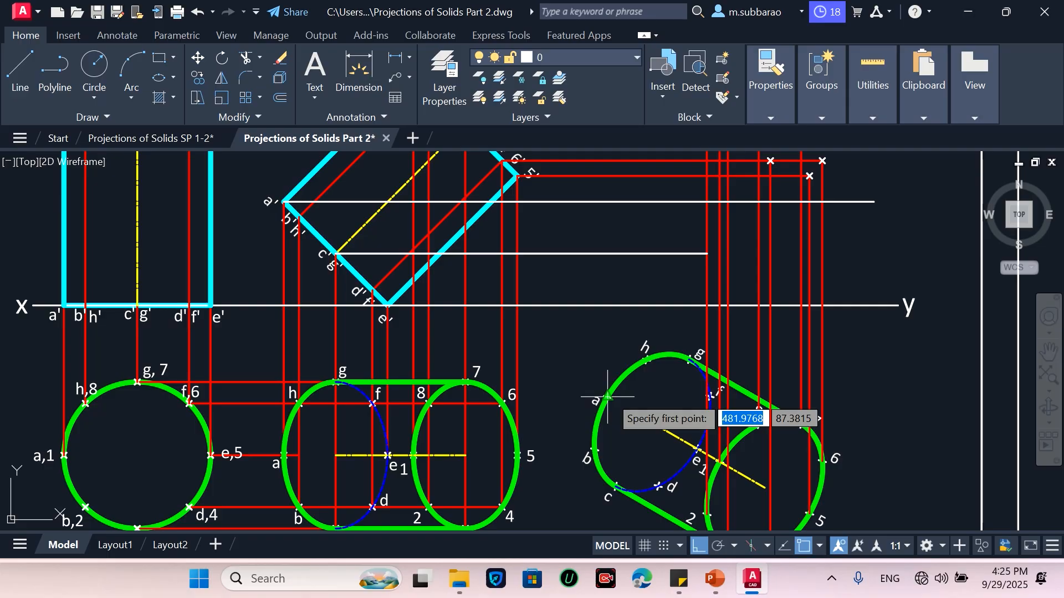
left_click(608, 396)
left_click(608, 202)
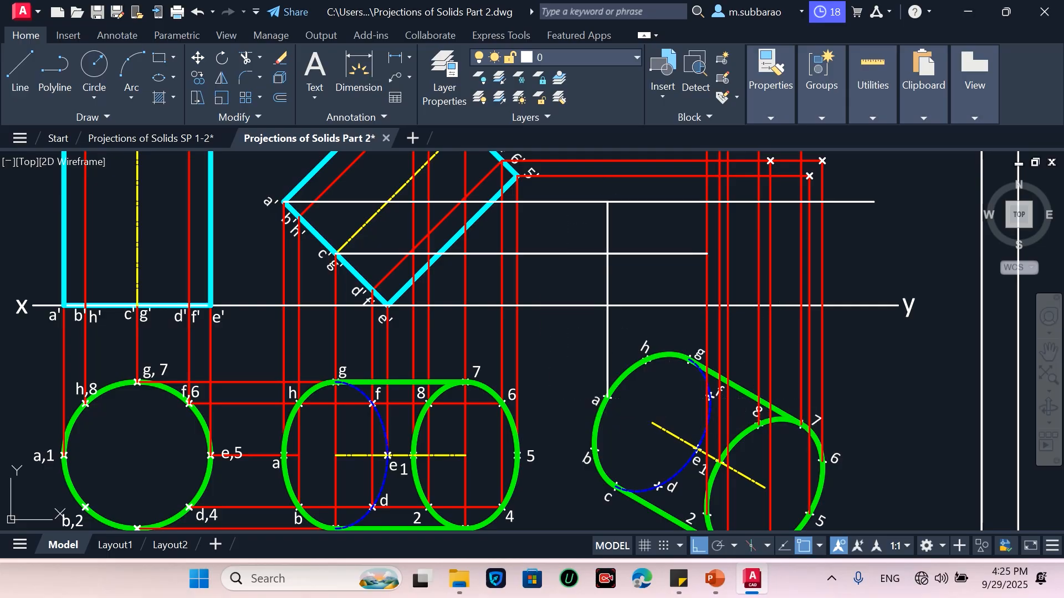
key("Return")
key("Return")
left_click(615, 487)
left_click(615, 255)
Draw vertical projectors from the rotated top view's centre and point g up to the horizontal projectors
key("Return")
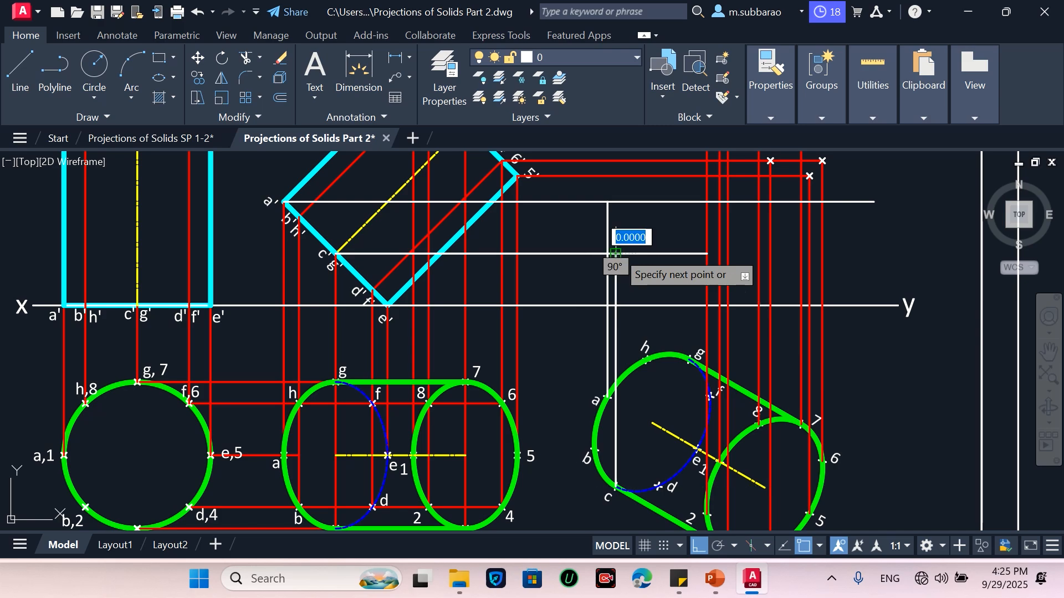
key("Return")
left_click(697, 447)
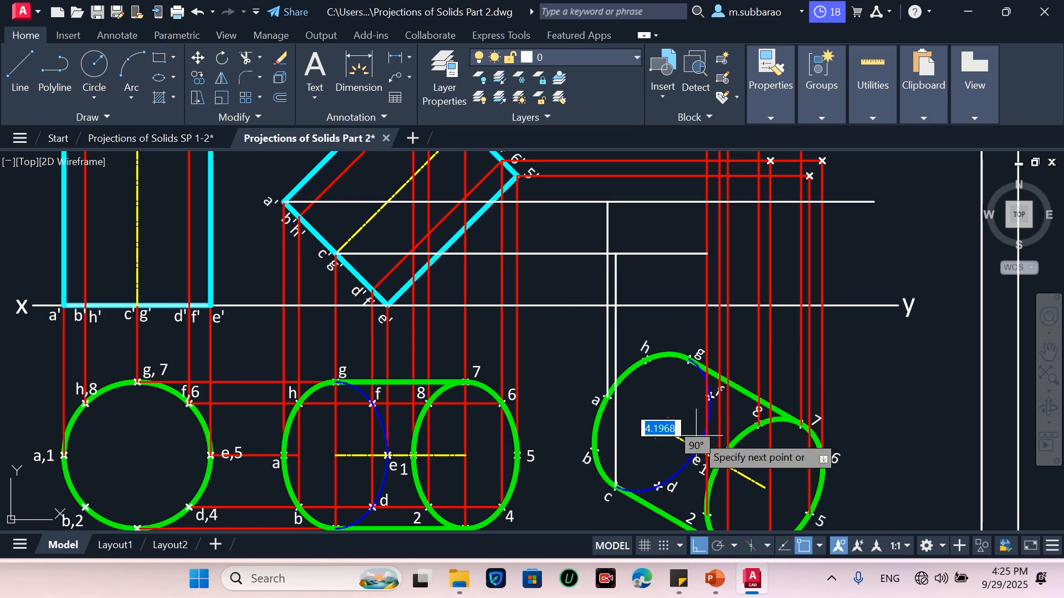
left_click(689, 306)
key("Return")
key("Return")
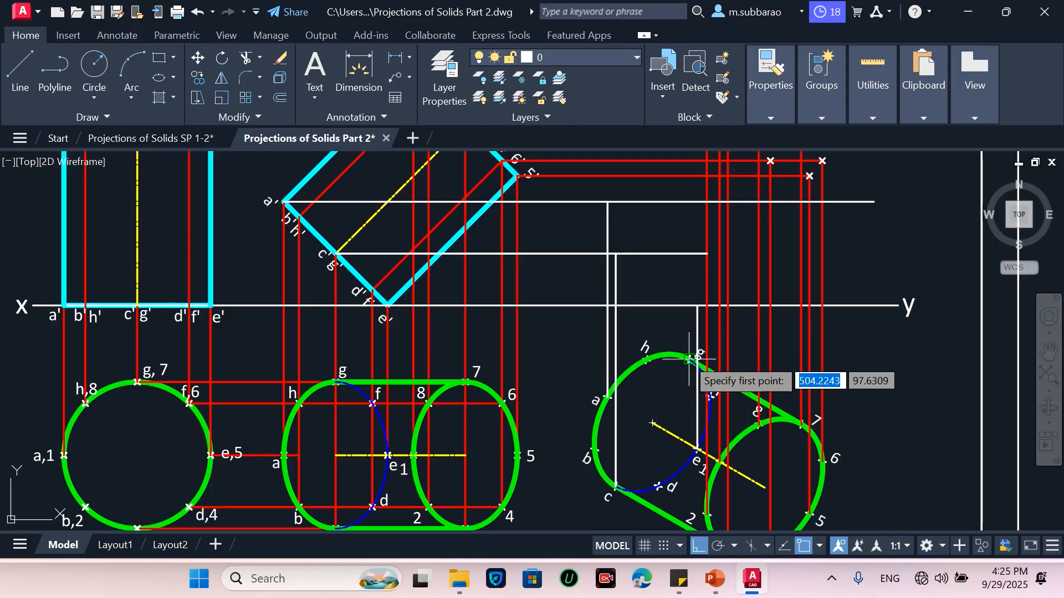
left_click(689, 359)
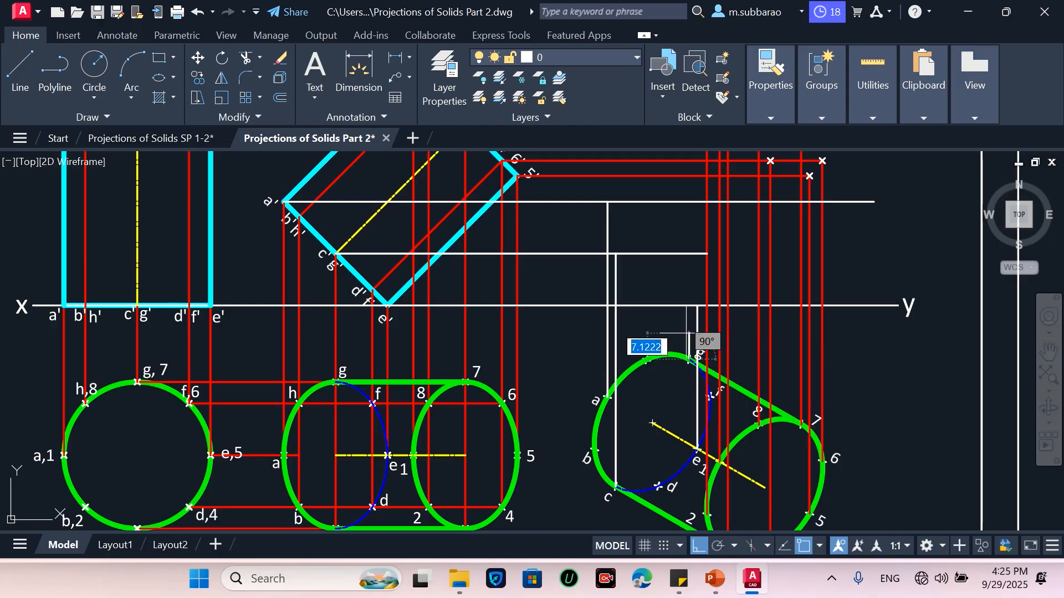
left_click(689, 255)
key("Return")
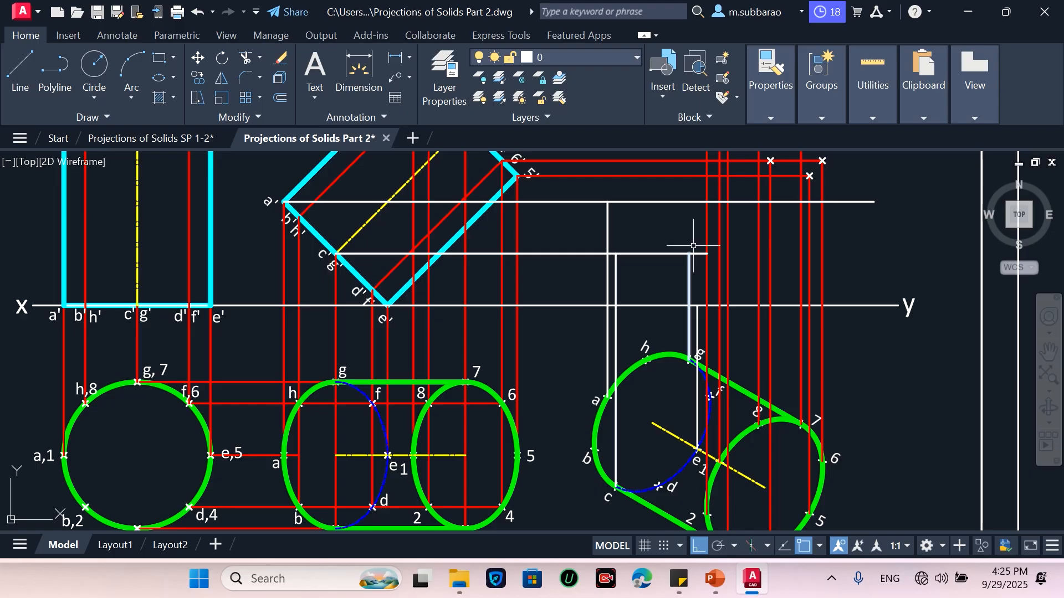
Mark points at the intersections of the horizontal and vertical projectors for a, c, the centre and g
type("p")
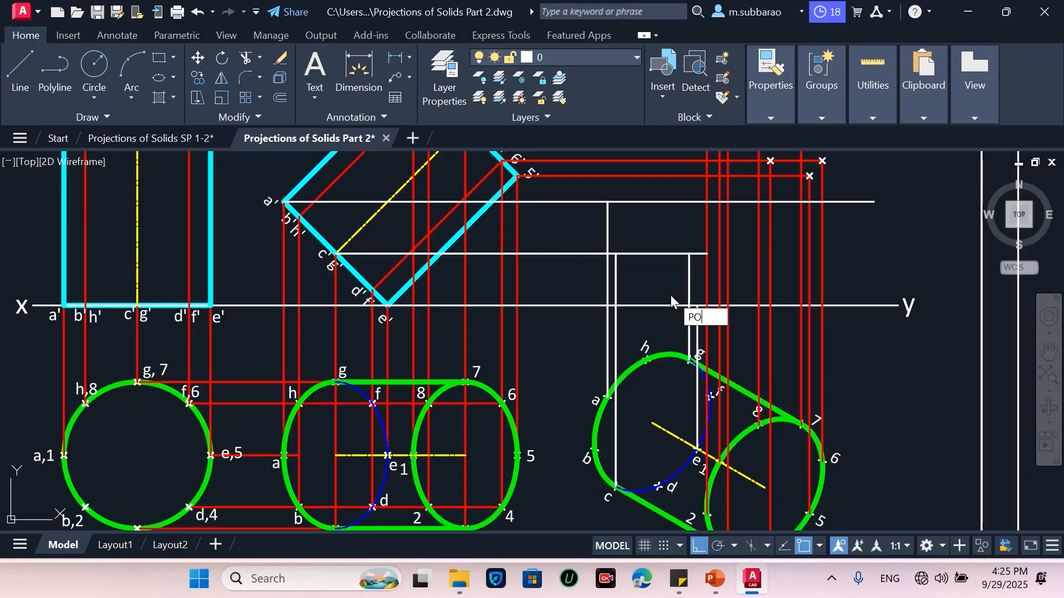
key("Return")
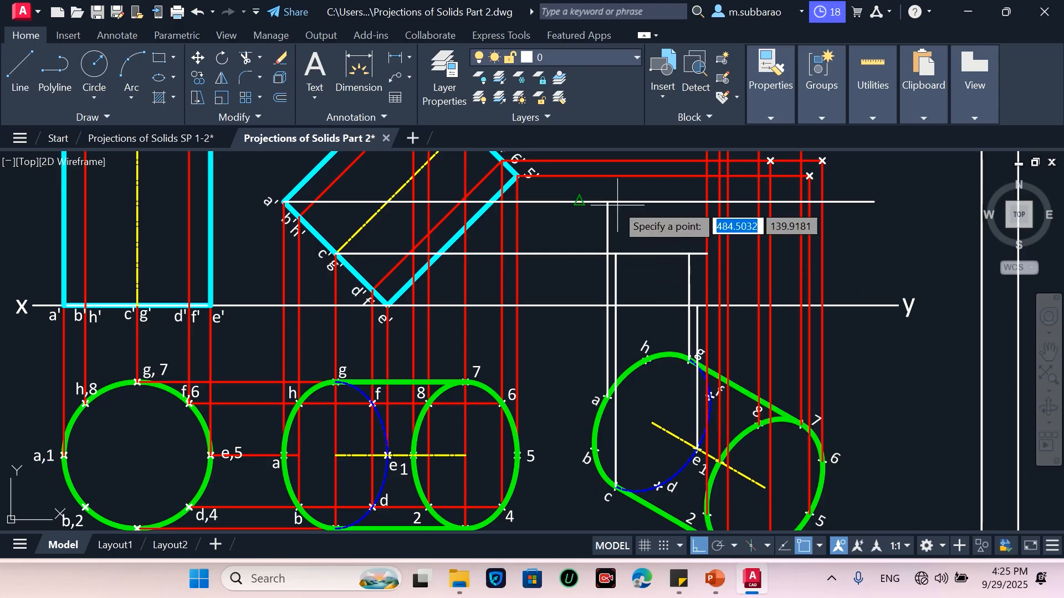
left_click(608, 202)
left_click(615, 254)
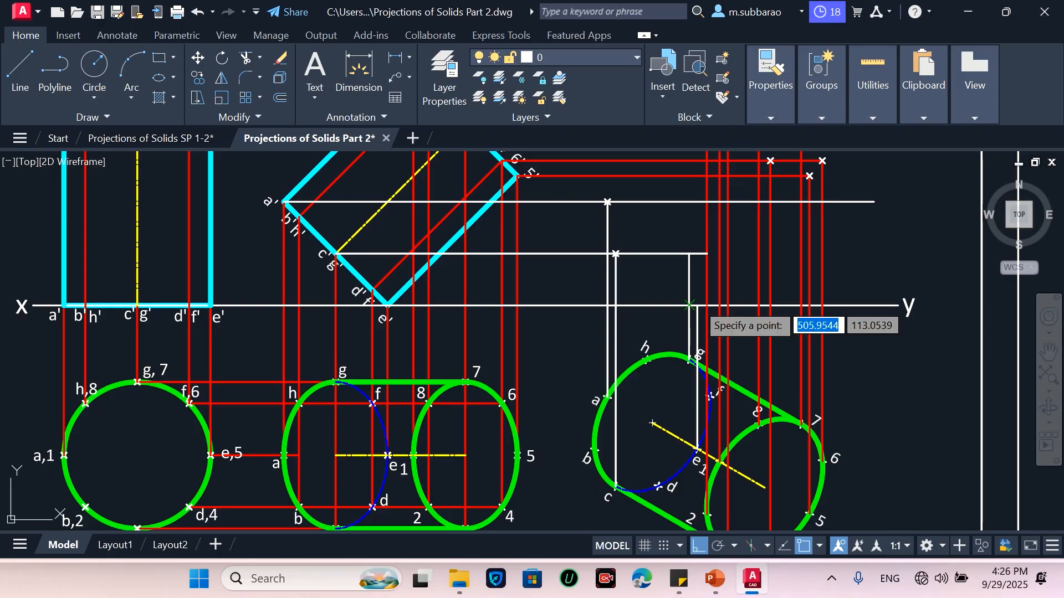
left_click(697, 306)
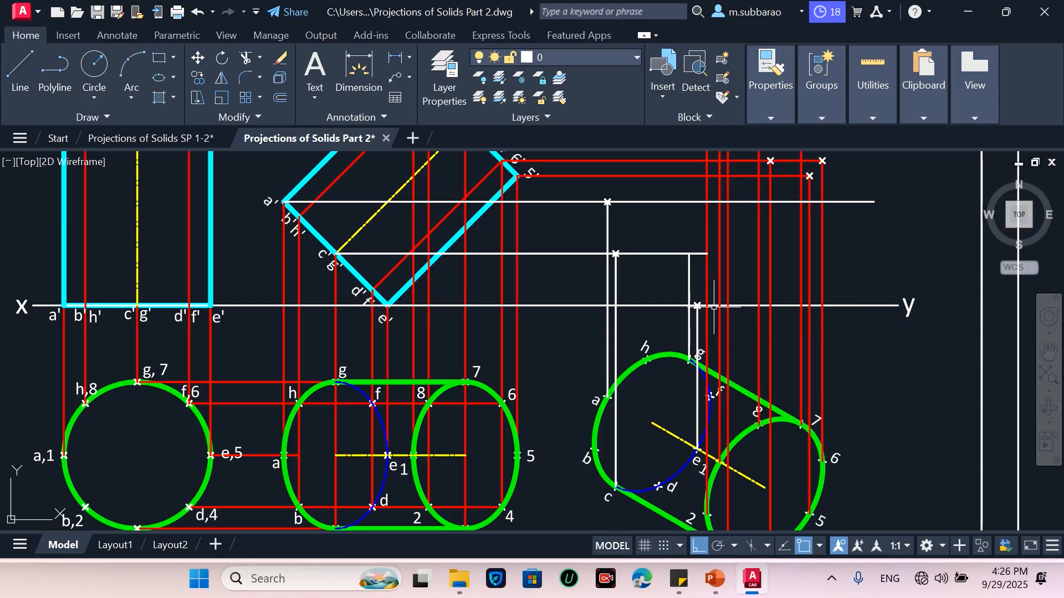
key("Return")
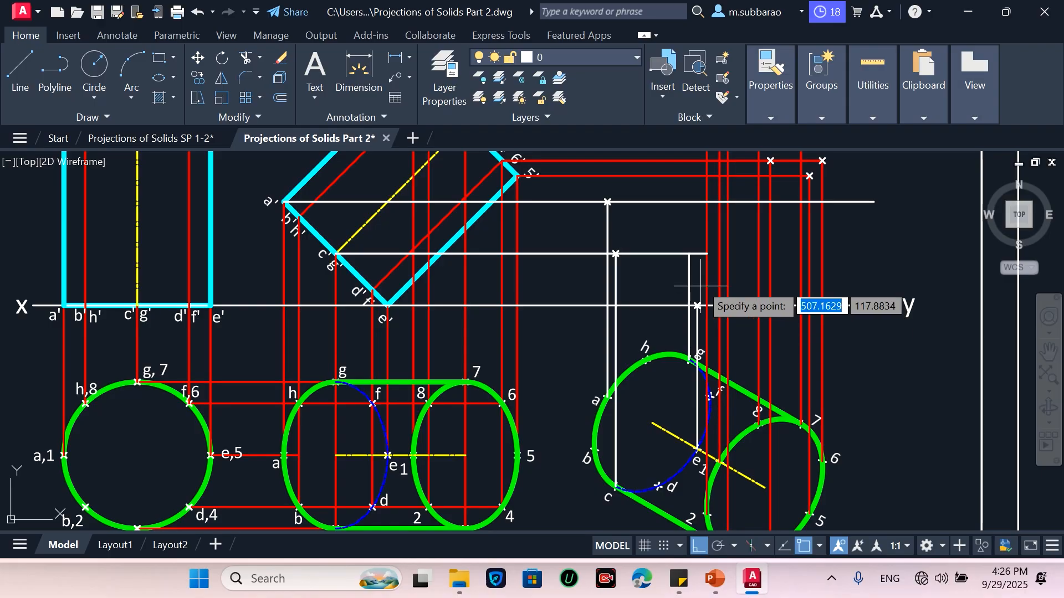
left_click(690, 255)
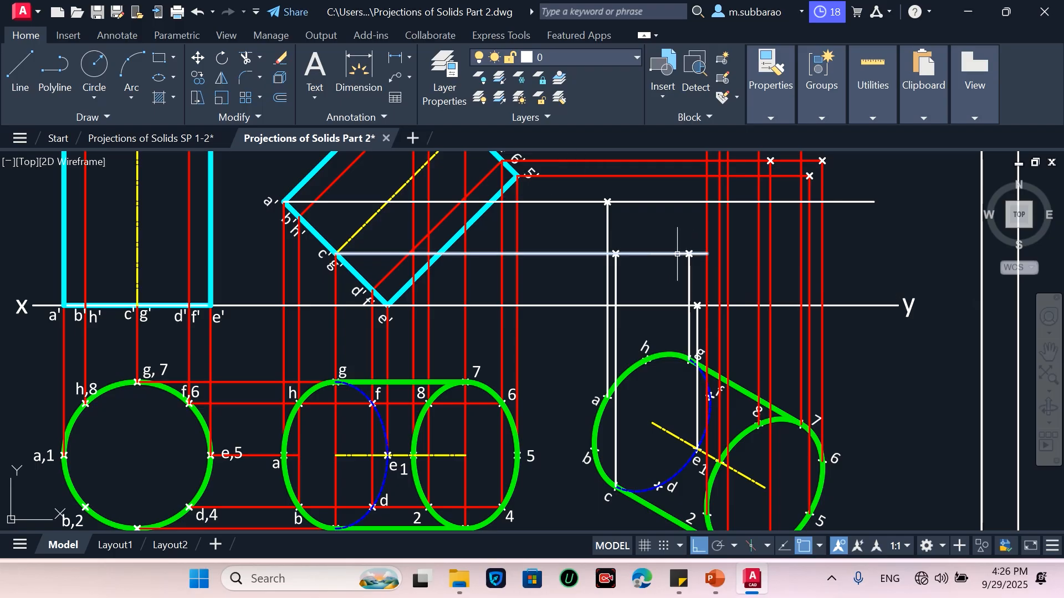
Trim the projectors back to the marked intersection points and delete the leftover segment
type("tr")
key("Return")
left_click(698, 251)
left_click(698, 261)
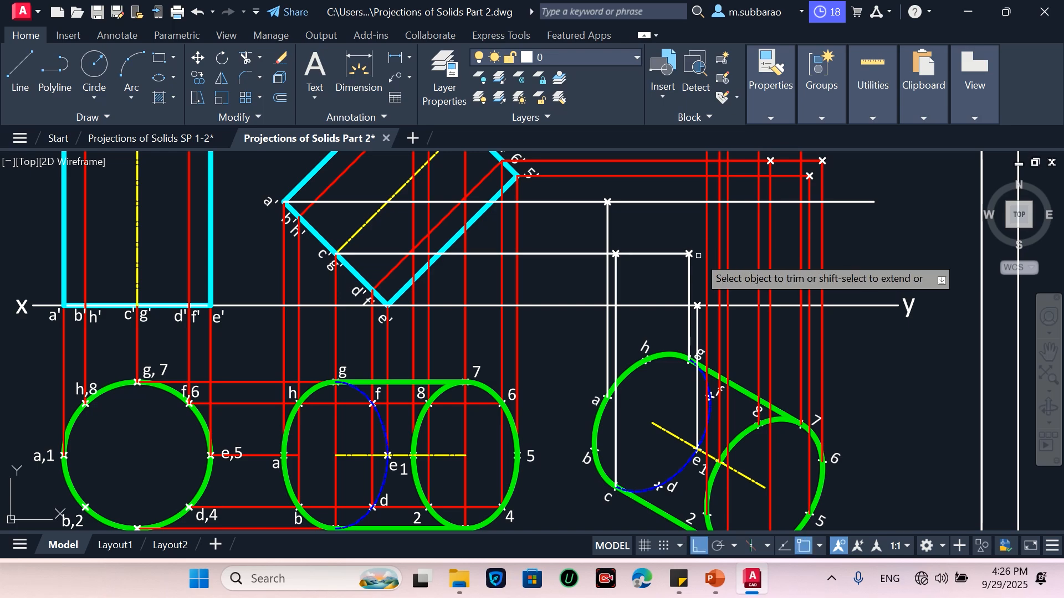
left_click(626, 203)
left_click(883, 175)
left_click(852, 232)
key("Delete")
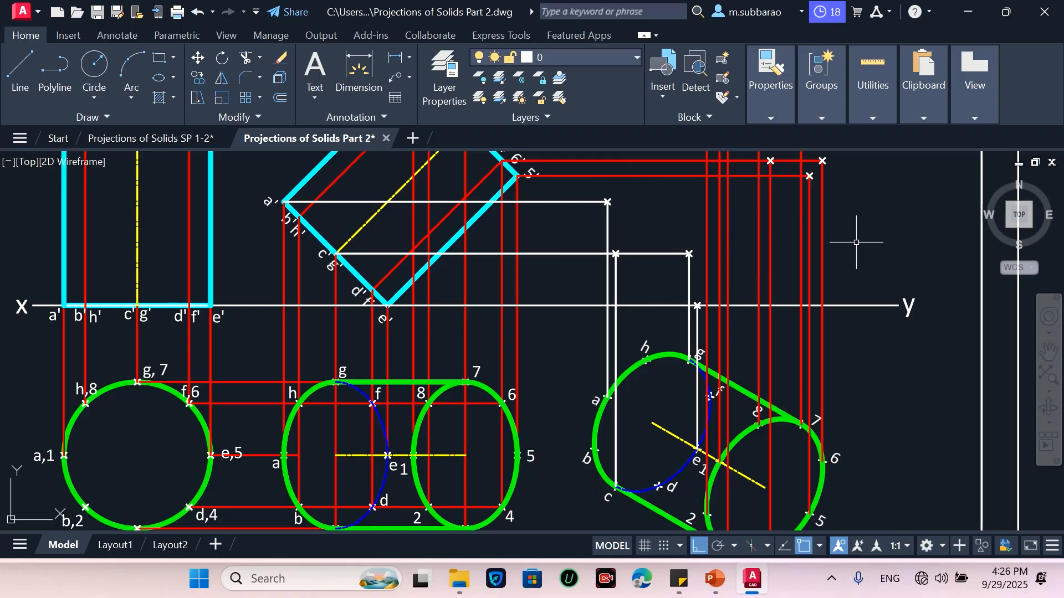
Match the red projector's properties onto the trimmed white projectors
type("ma")
key("Return")
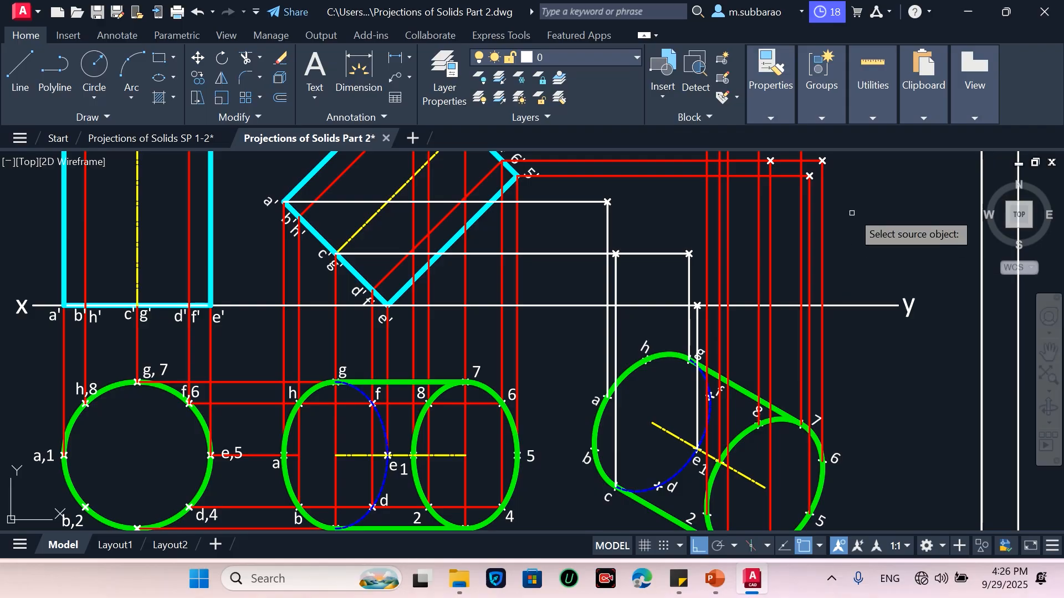
left_click(771, 240)
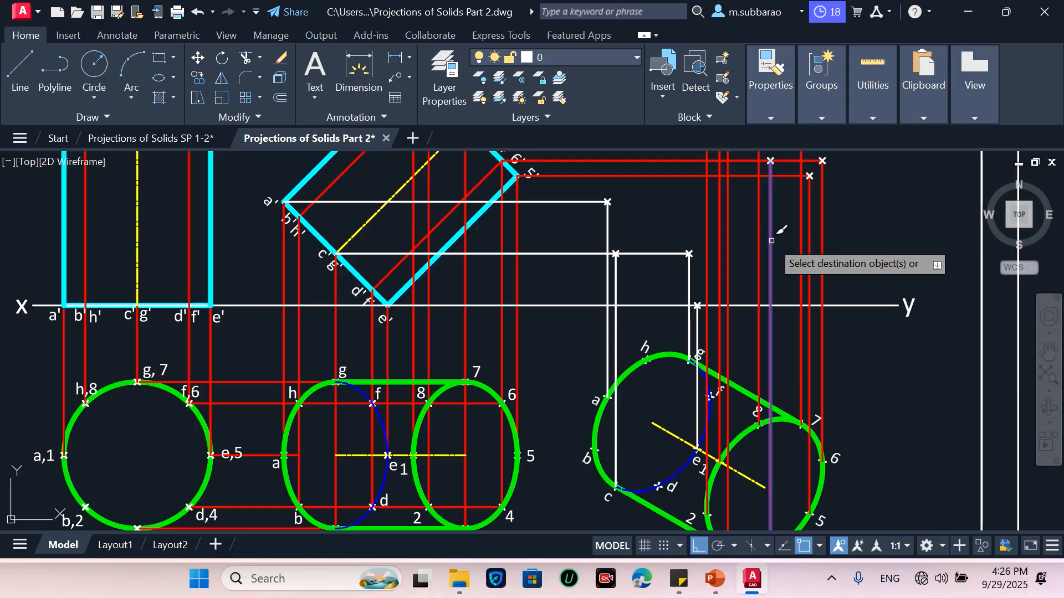
left_click(578, 180)
left_click(553, 281)
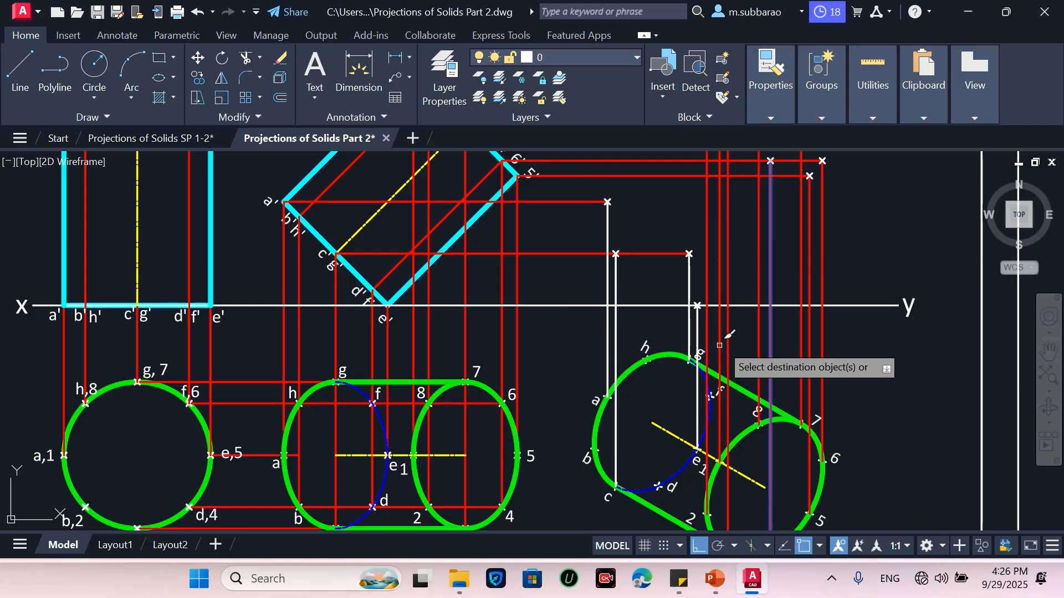
left_click(733, 326)
left_click(553, 326)
key("Escape")
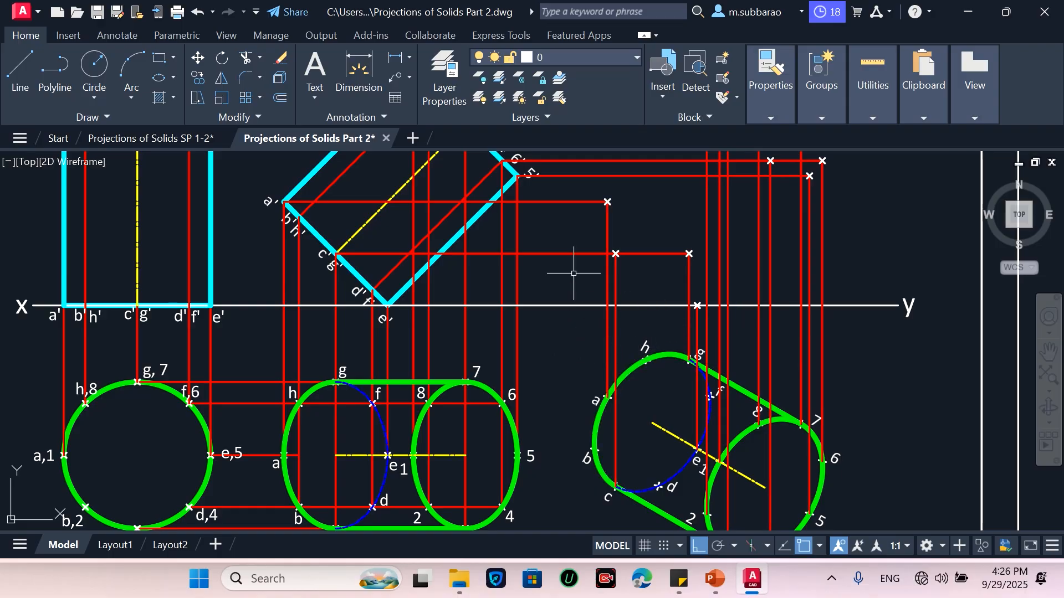
left_click(21, 69)
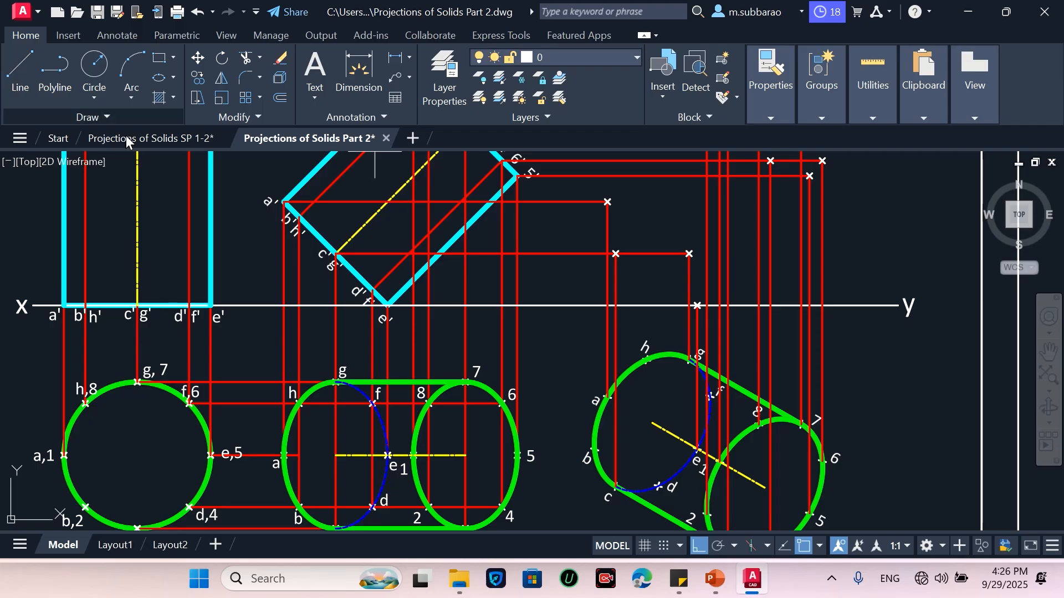
left_click(594, 449)
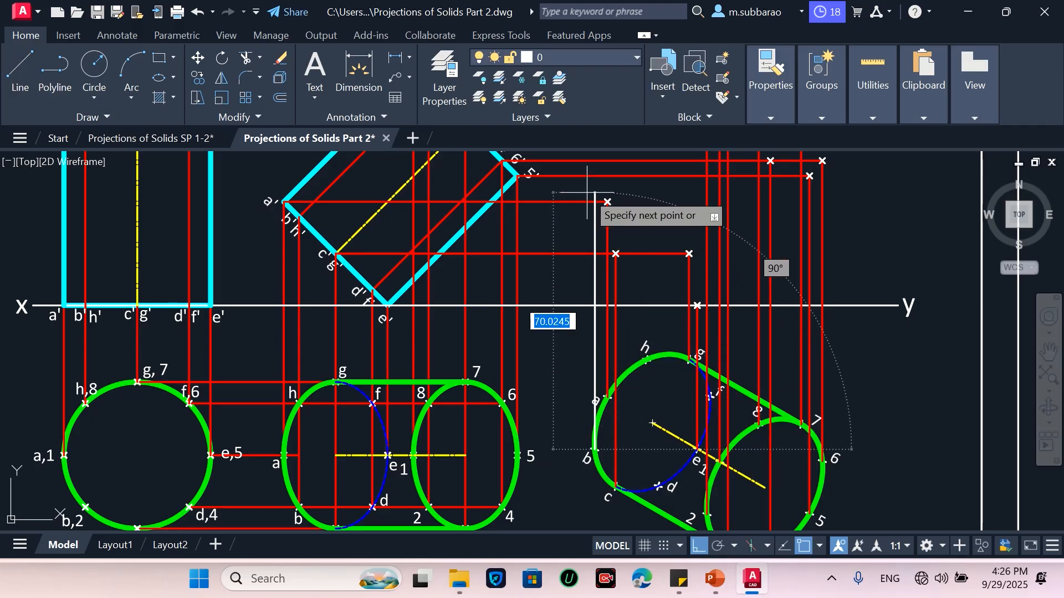
key("Escape")
Draw horizontal projectors from the tilted front view's b'h' and d'f' points across to the right
key("Return")
left_click(299, 217)
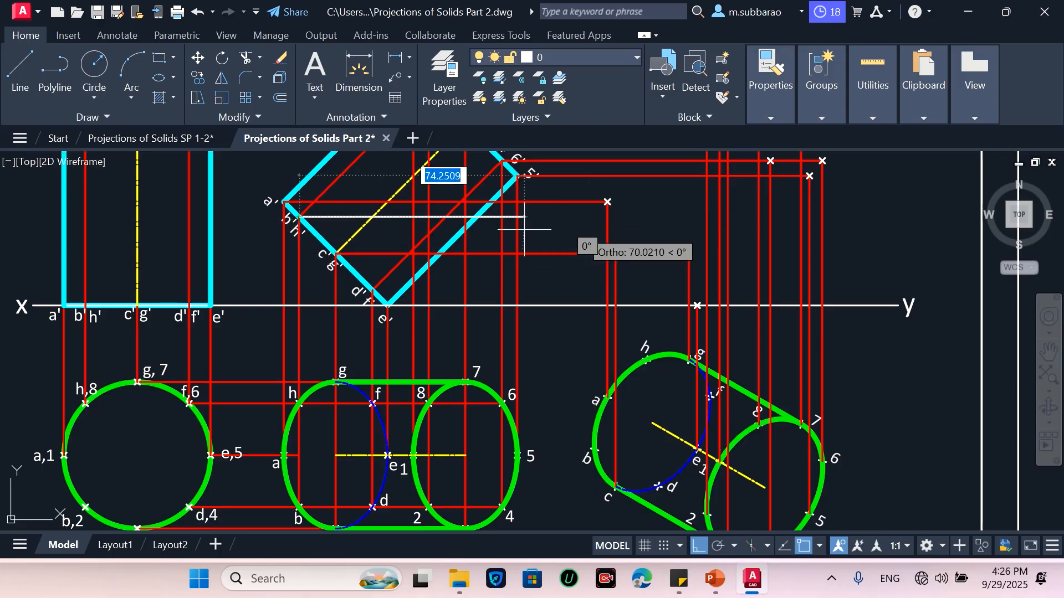
left_click(707, 217)
key("Return")
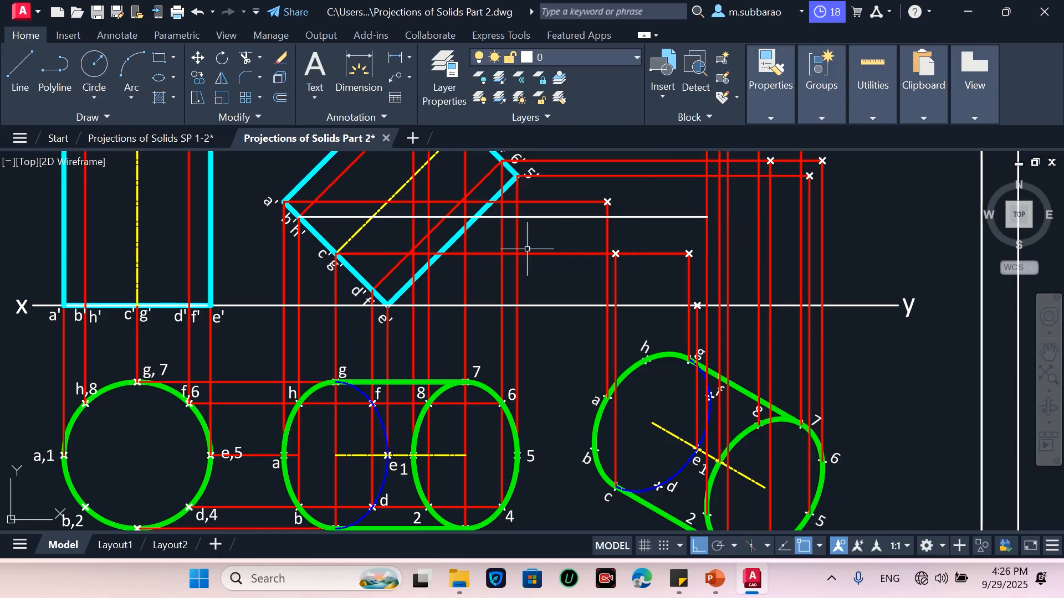
key("Return")
left_click(372, 289)
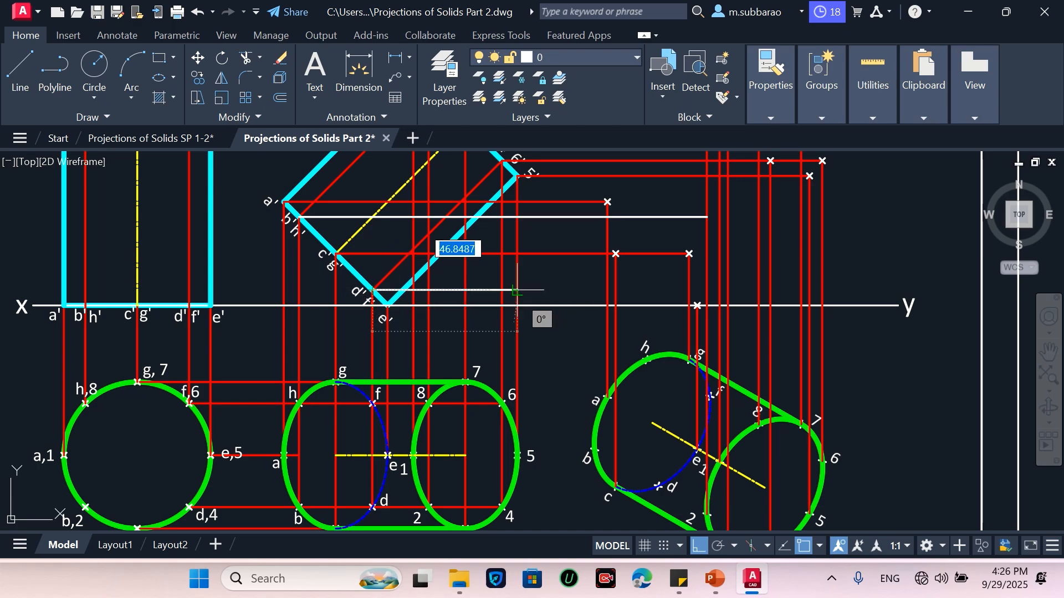
left_click(709, 289)
key("Return")
Draw vertical projectors from the rotated top view's points b and d up to the new horizontal projectors
key("Return")
left_click(596, 448)
left_click(594, 218)
key("Return")
key("Return")
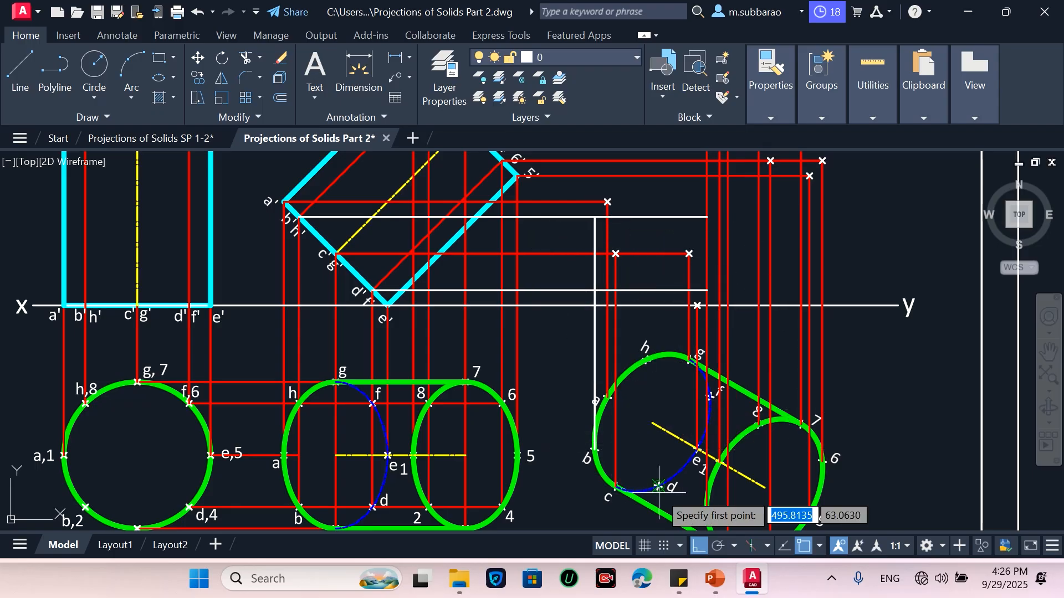
left_click(658, 487)
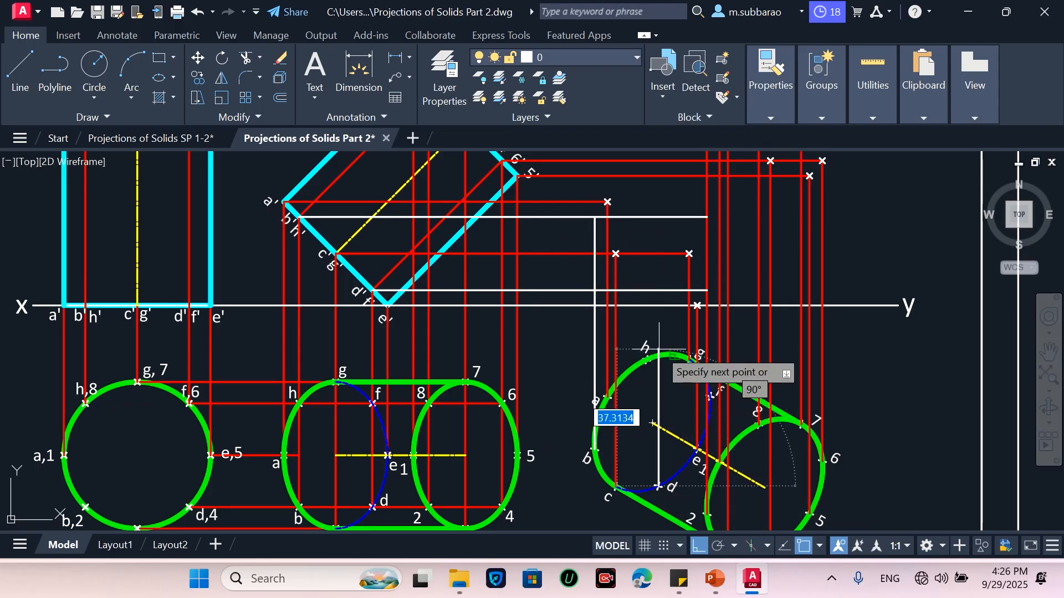
left_click(658, 290)
key("Return")
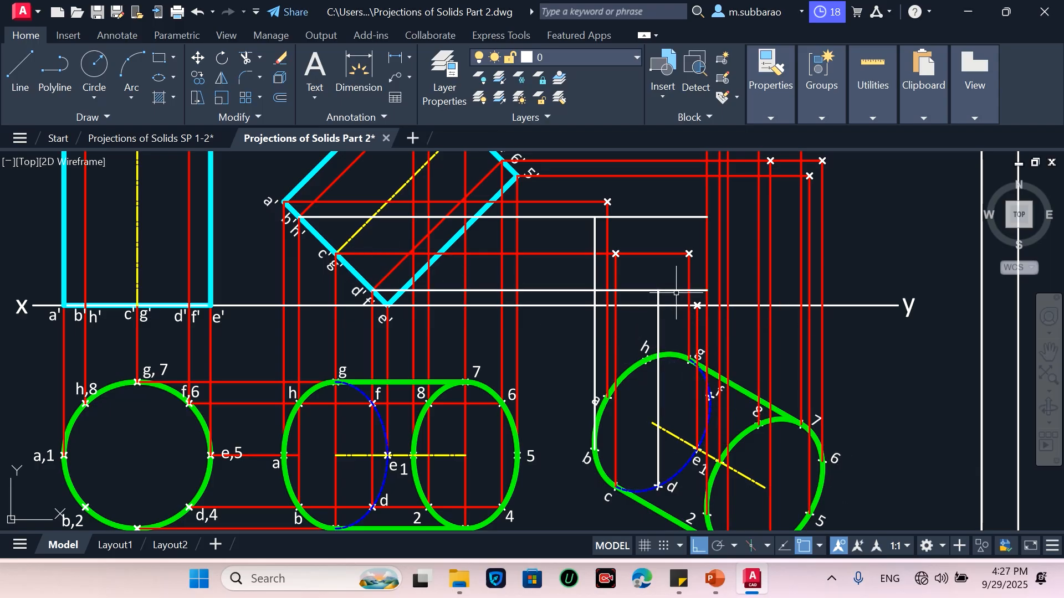
Draw a vertical projector from the rotated top view's point f up to its horizontal projector
key("l")
key("Return")
left_click(711, 396)
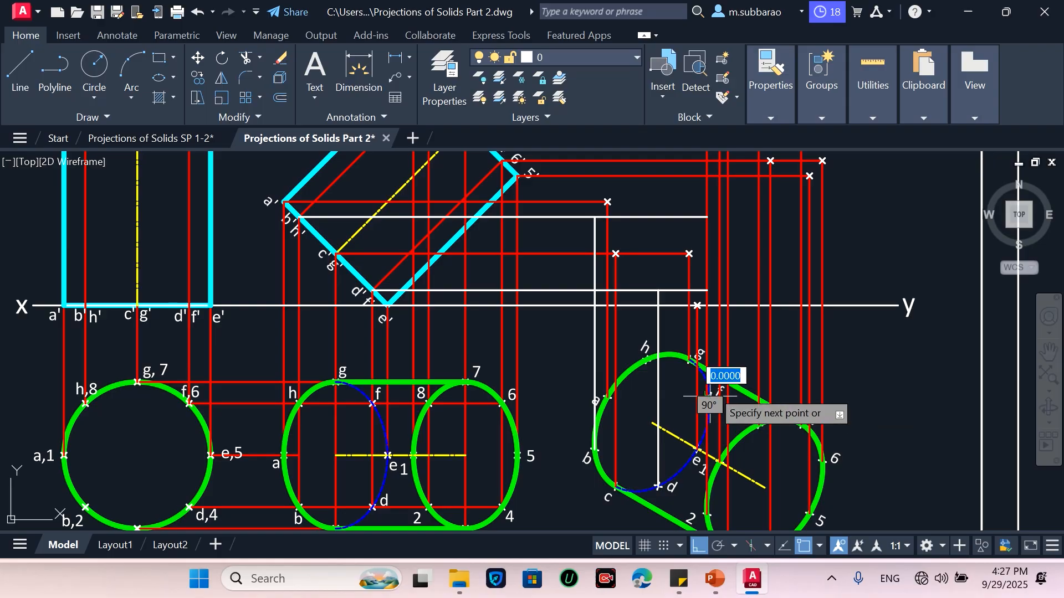
scroll(712, 283, "up", 4)
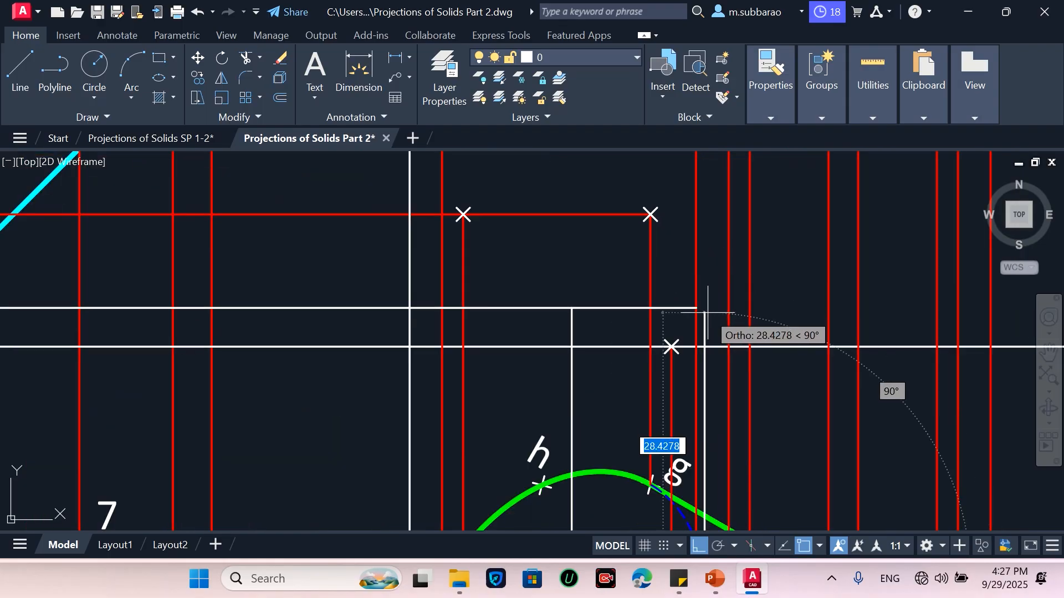
left_click(709, 285)
key("Escape")
scroll(743, 292, "down", 3)
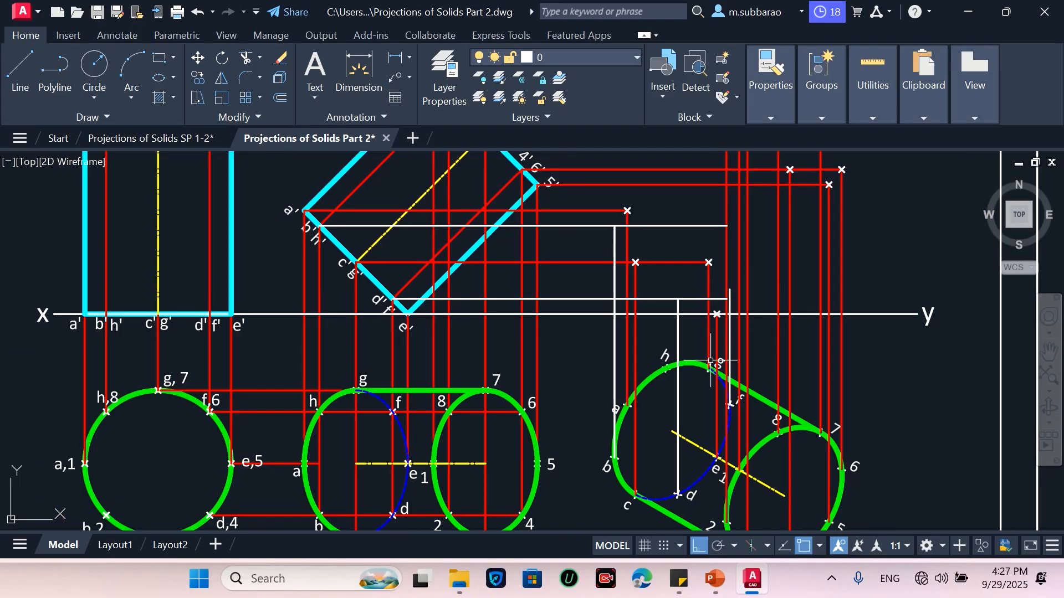
Draw a vertical projector from the rotated top view's point h up to the horizontal projectors
key("l")
key("Return")
left_click(667, 367)
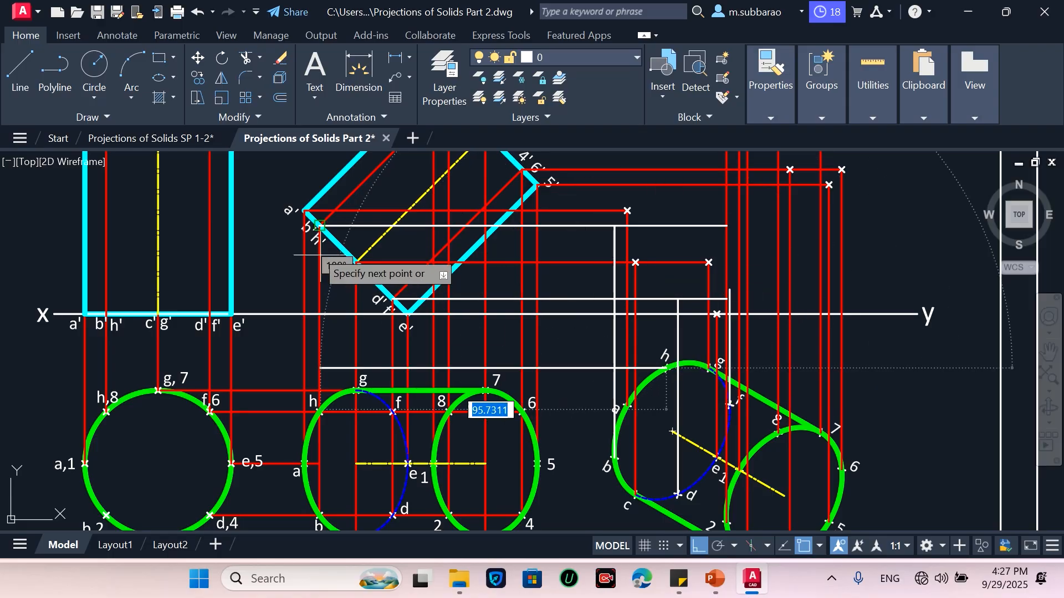
left_click(666, 243)
left_click(667, 226)
key("Escape")
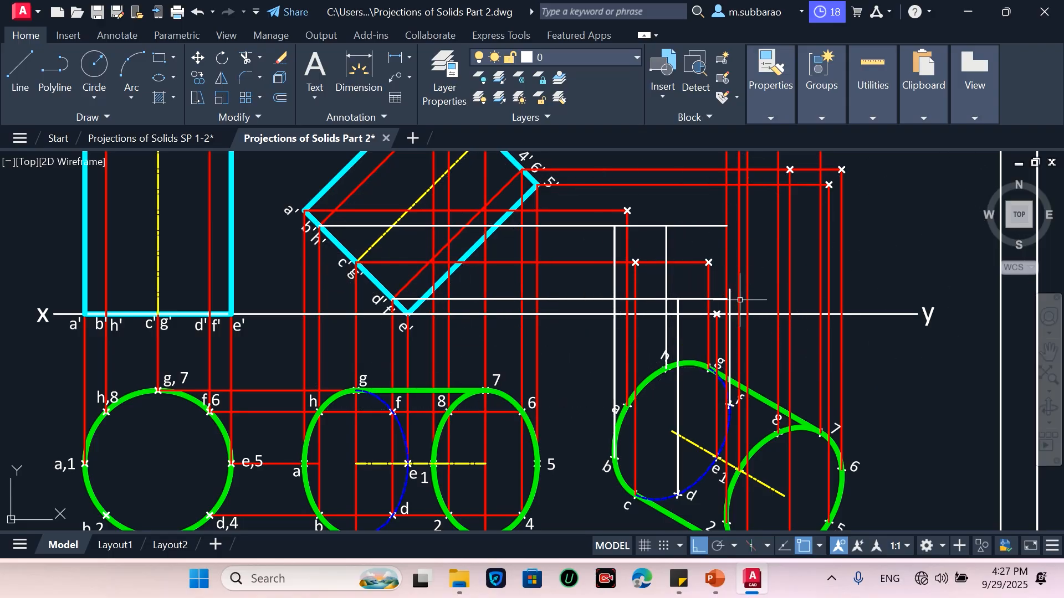
Trim the overshooting end of the upper horizontal projector near the new front view
scroll(757, 306, "up", 2)
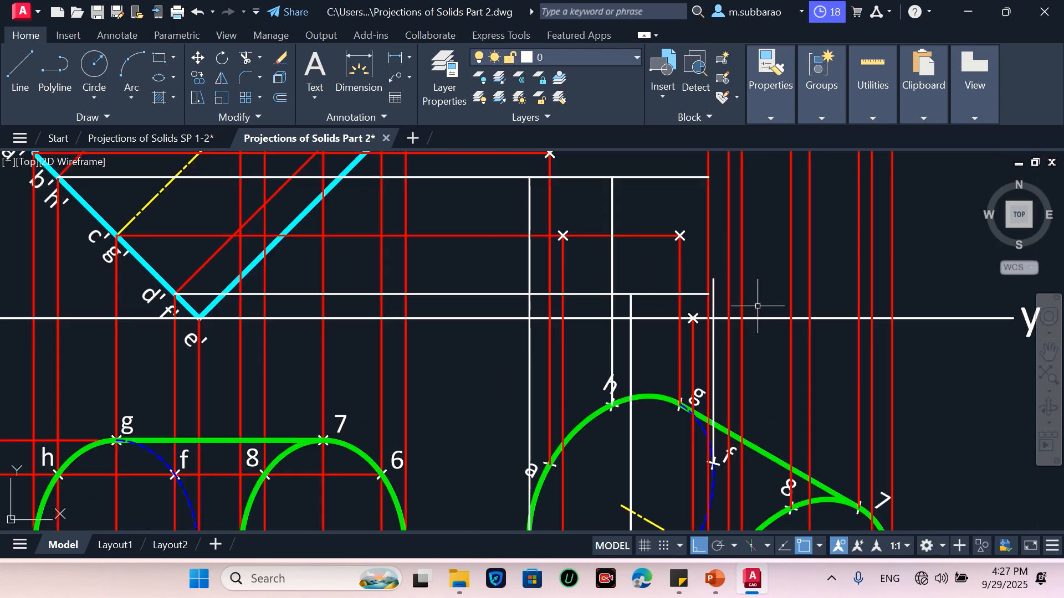
type("ex")
key("Return")
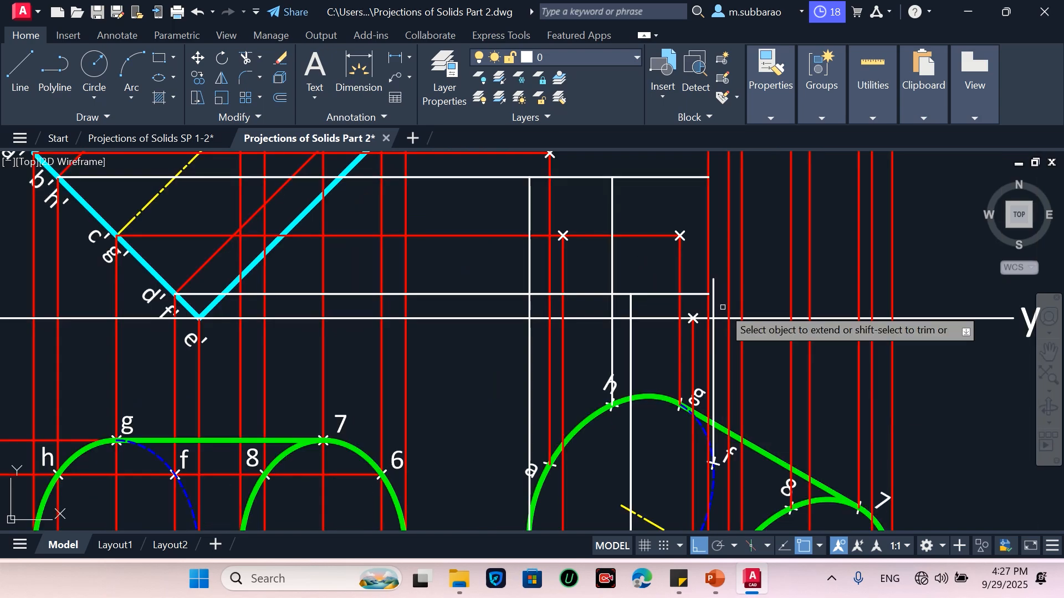
scroll(711, 302, "up", 2)
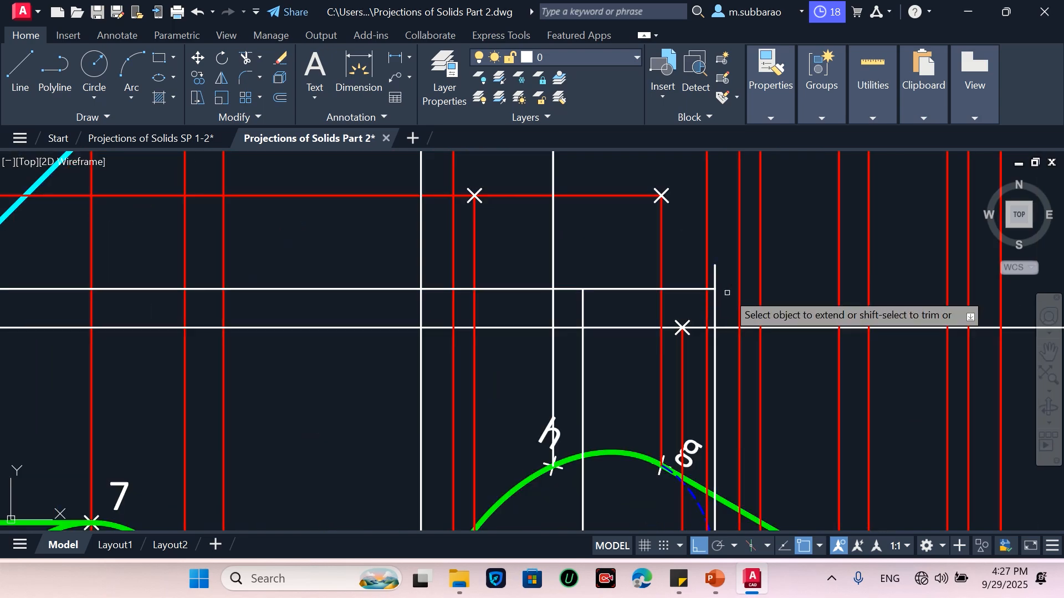
scroll(726, 324, "down", 2)
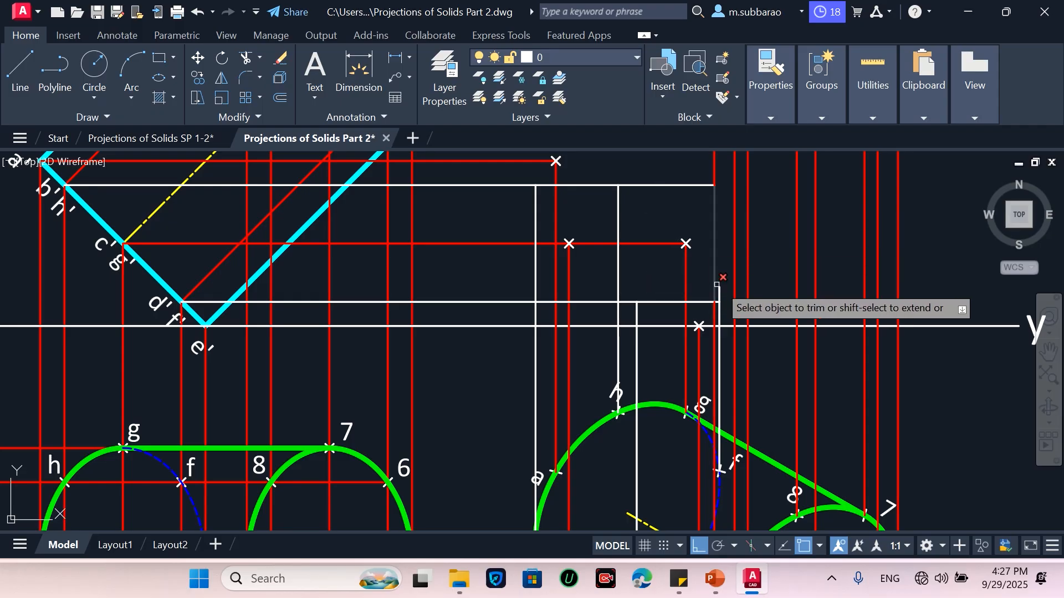
left_click(697, 186)
key("Escape")
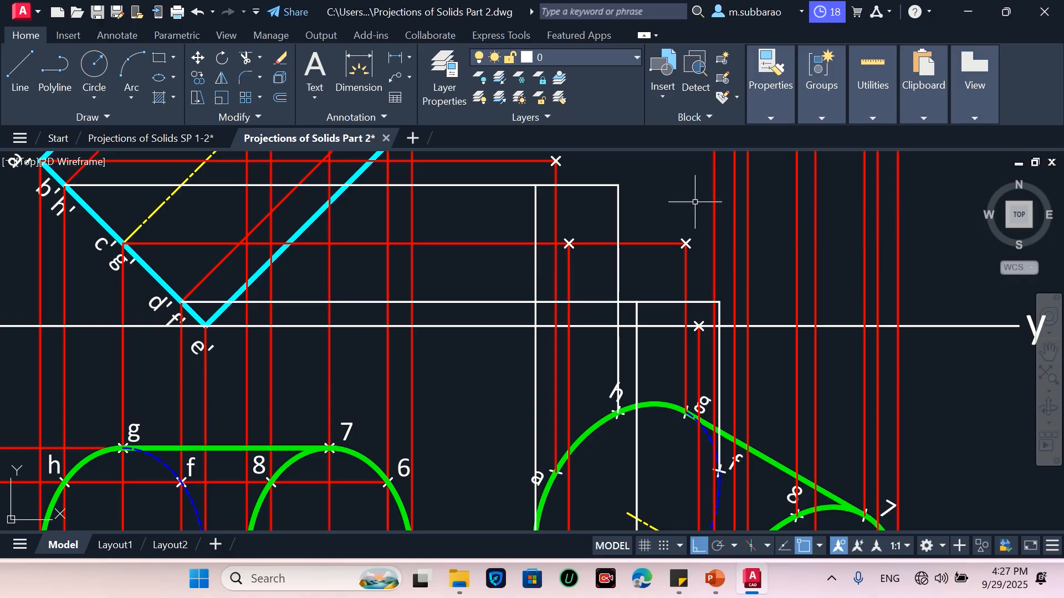
Mark points at the new projector intersections for b, d, f and h
type("po")
key("Return")
scroll(684, 236, "down", 2)
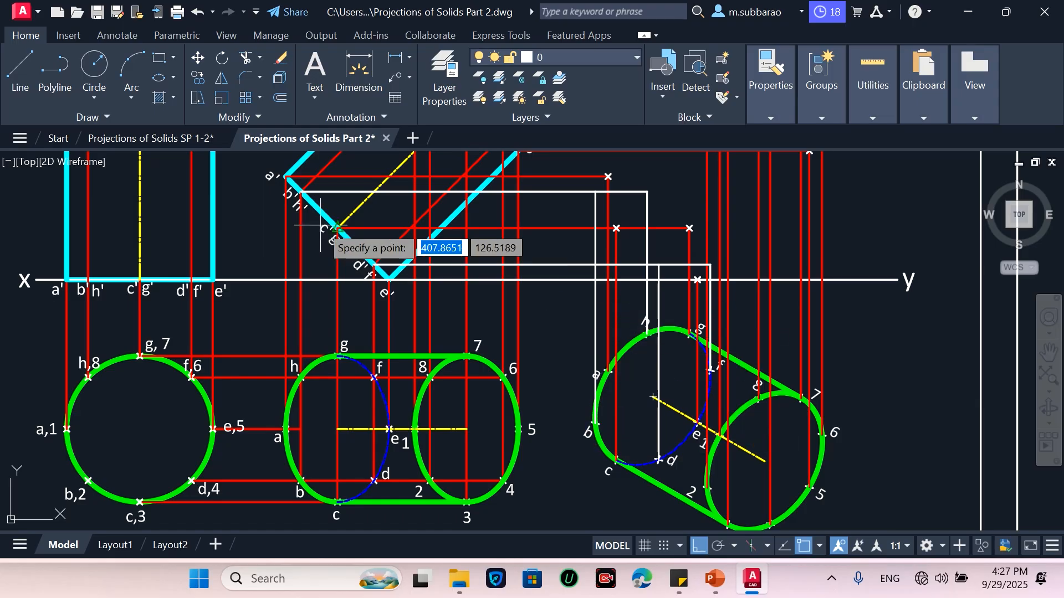
left_click(595, 191)
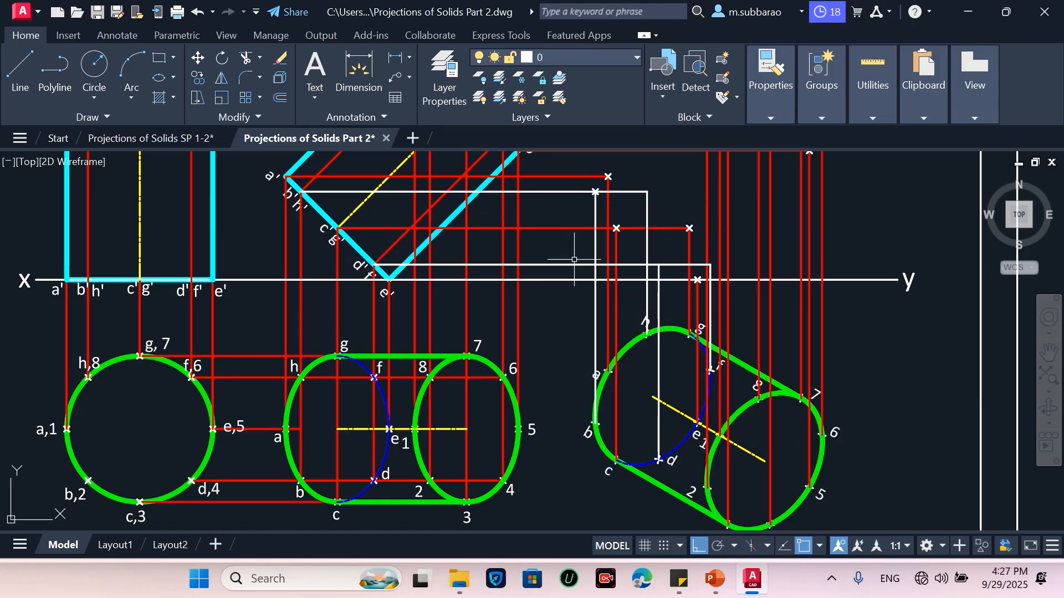
left_click(659, 265)
key("Return")
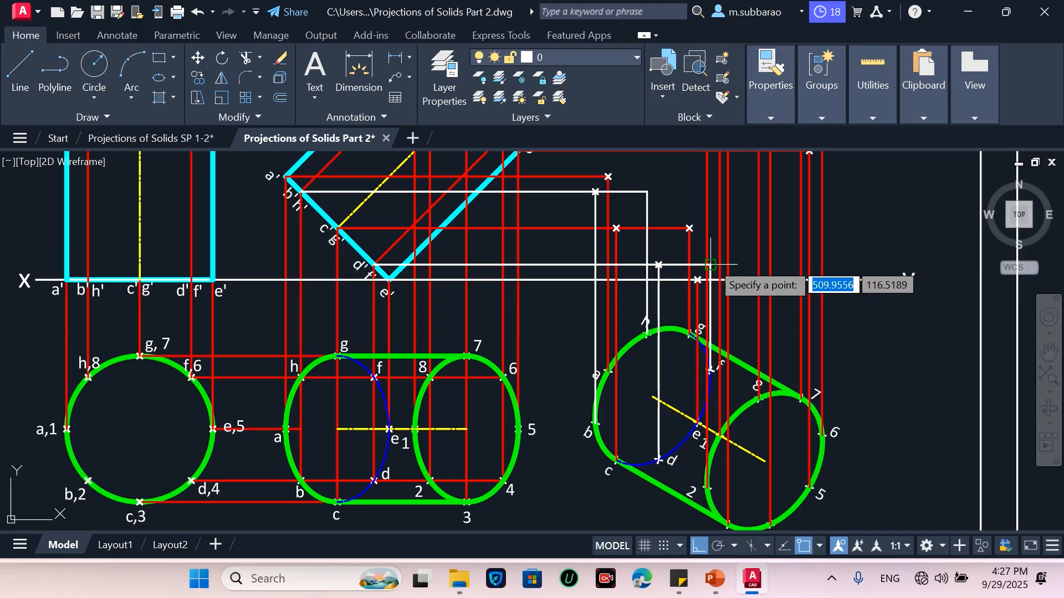
left_click(710, 265)
key("Return")
left_click(647, 193)
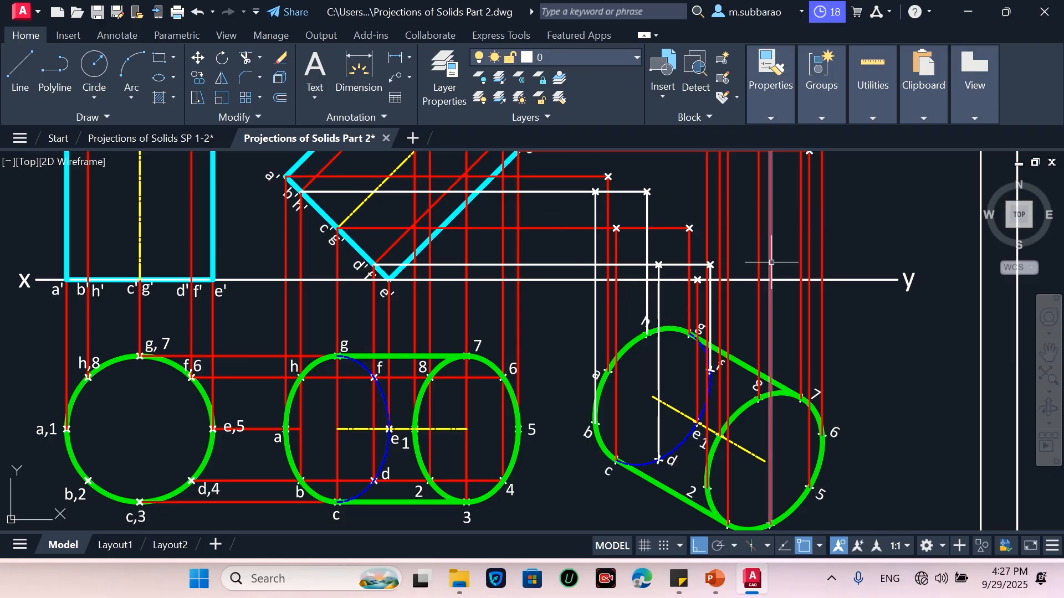
type("ma")
key("Return")
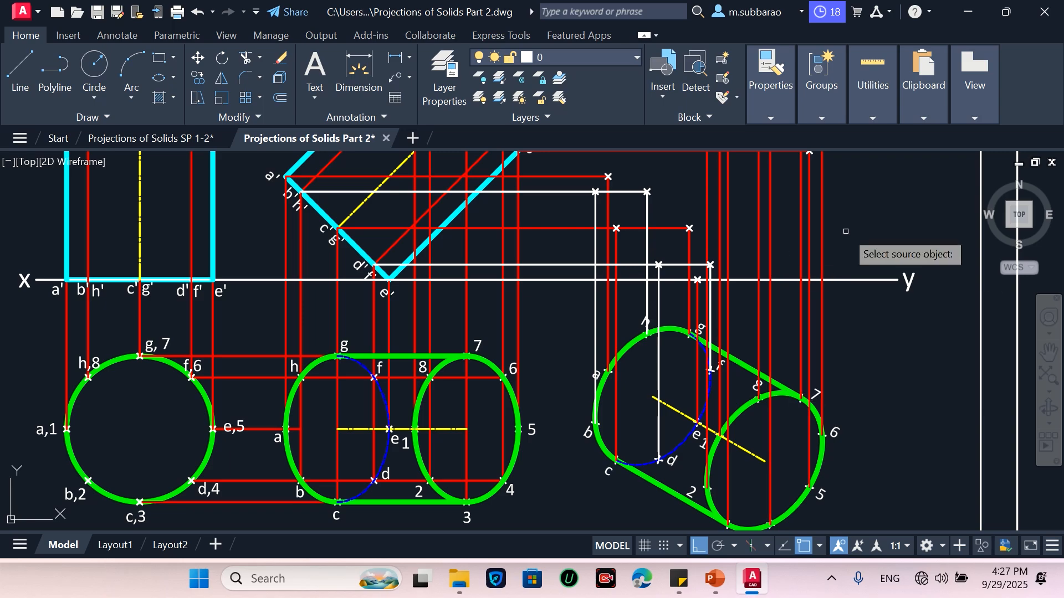
left_click(801, 237)
key("Escape")
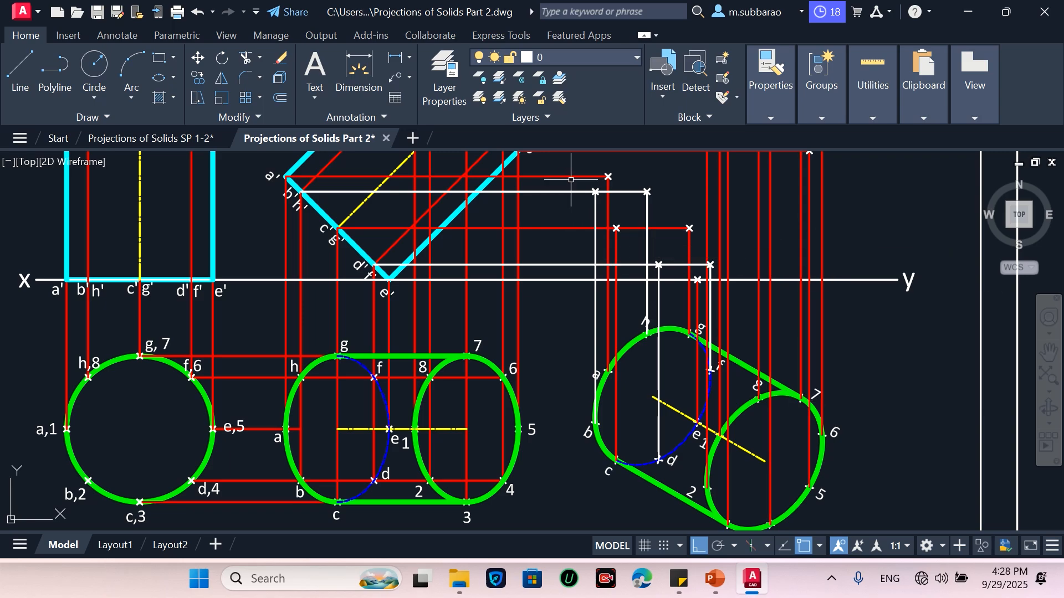
key("Return")
left_click(571, 177)
key("Escape")
Use Match Properties to copy the top horizontal projector's properties onto the new horizontal and vertical projectors of the new front view
key("Return")
left_click(565, 177)
left_click(567, 204)
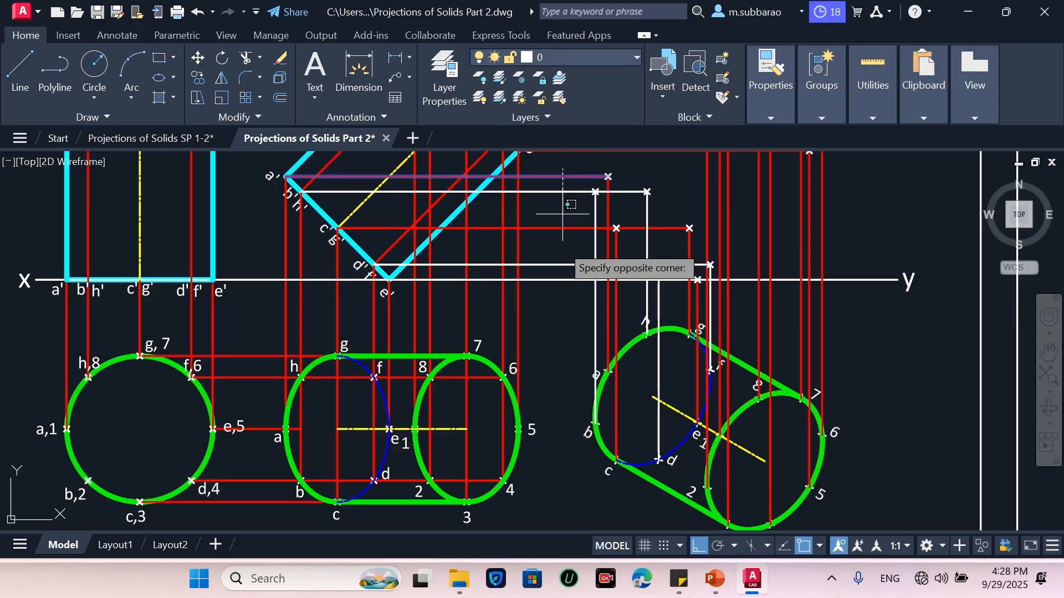
left_click(564, 271)
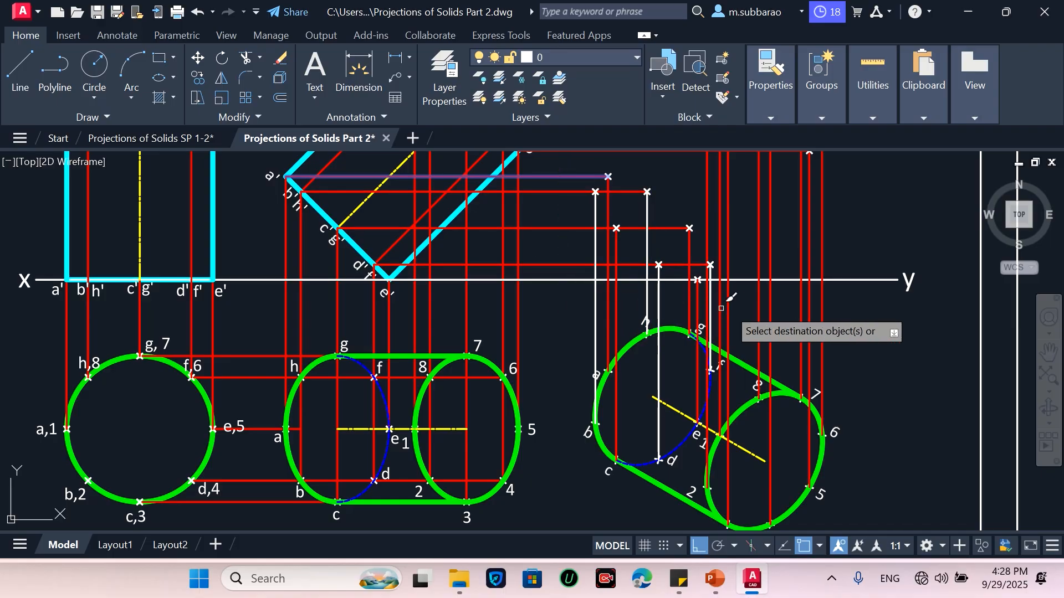
left_click(742, 303)
left_click(634, 299)
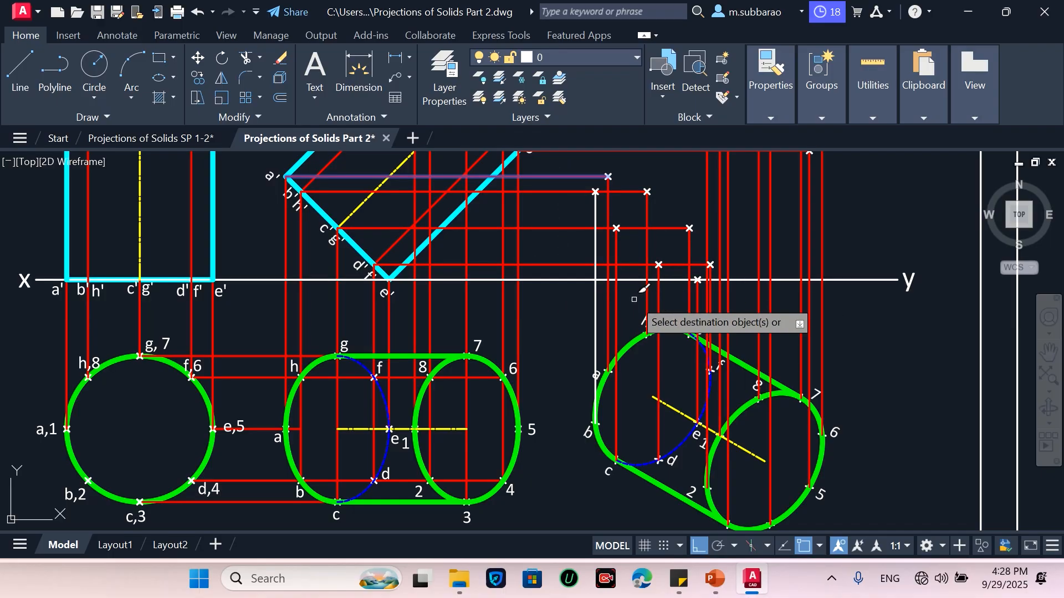
key("Return")
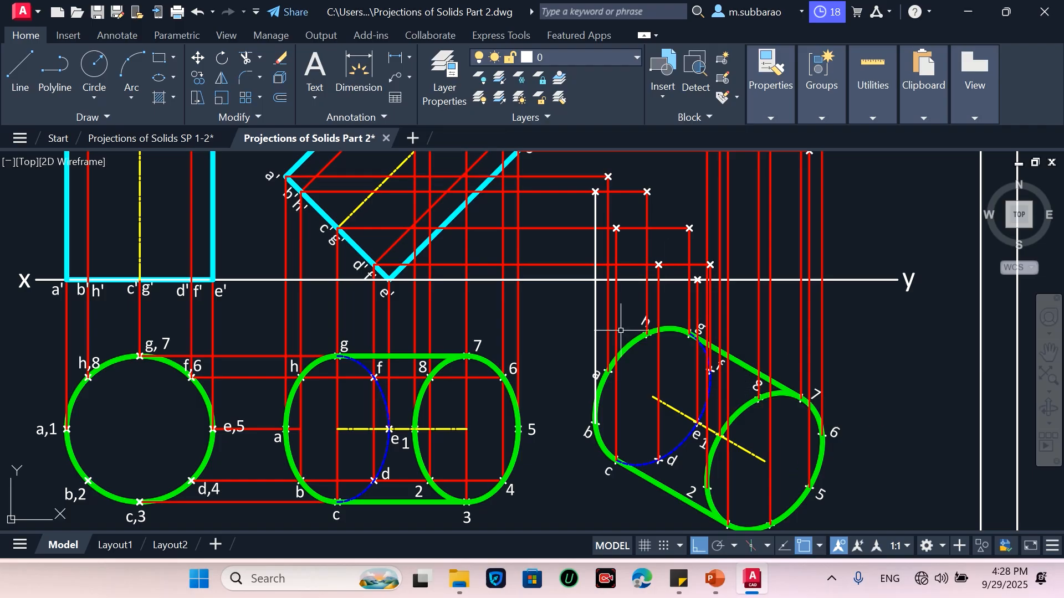
Draw a closed spline through the eight plotted points of the upper end face (1 to 8) in the new front view
scroll(617, 370, "down", 2)
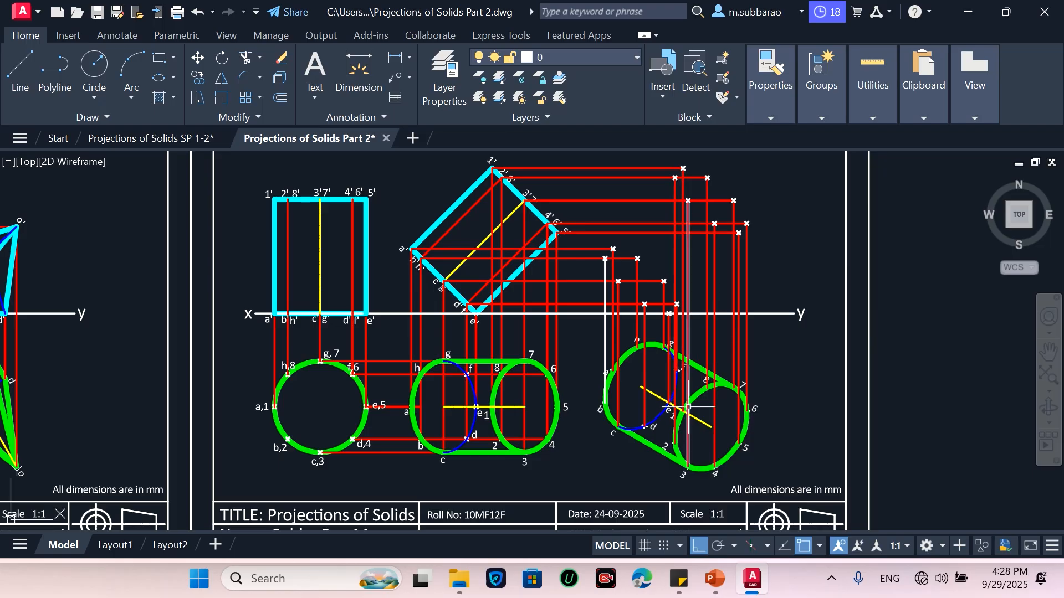
scroll(690, 433, "down", 4)
scroll(725, 309, "up", 6)
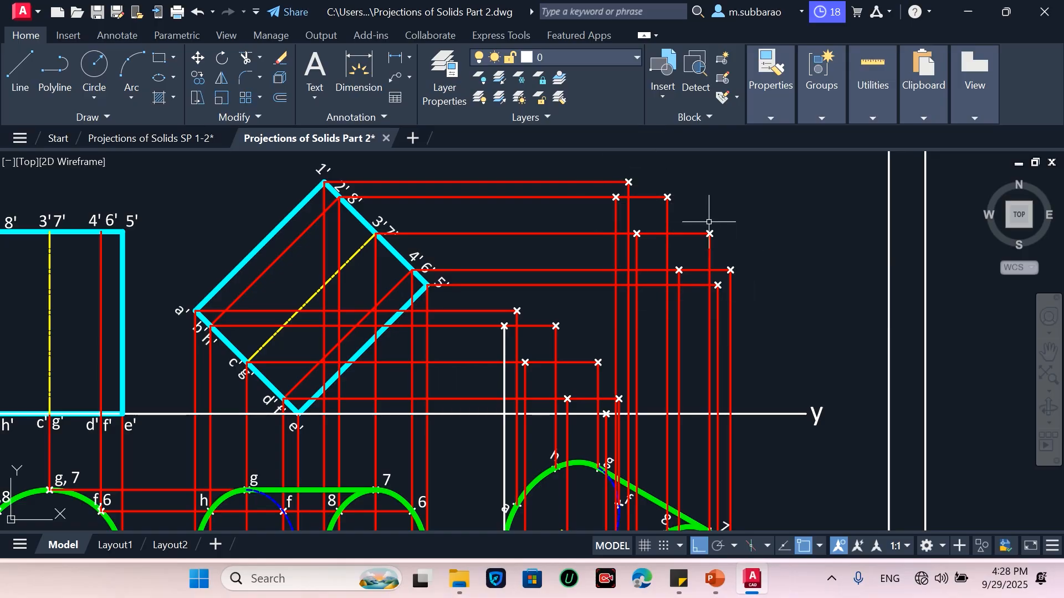
scroll(632, 231, "down", 2)
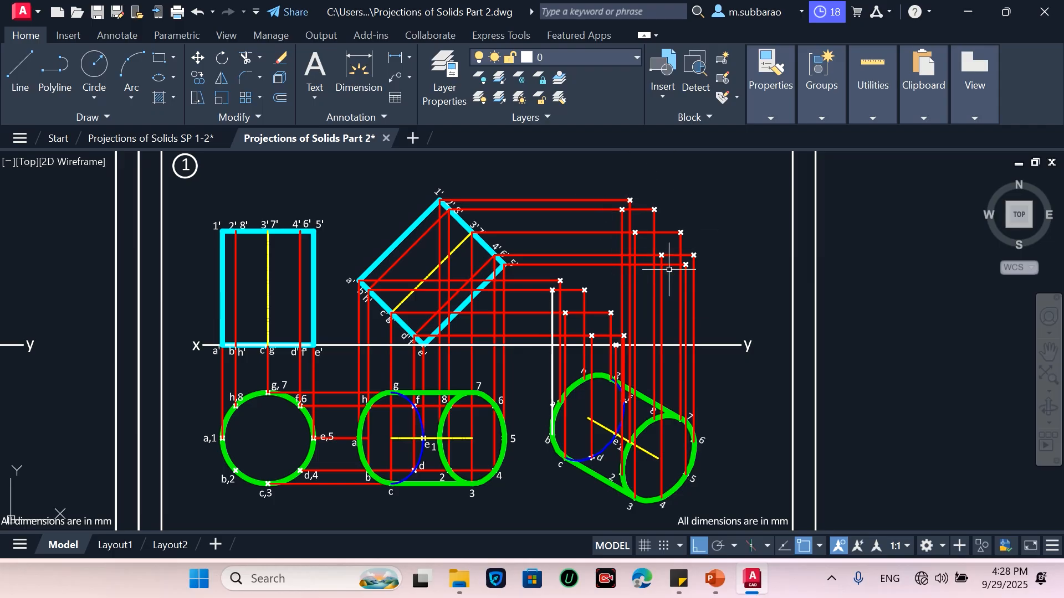
scroll(634, 199, "up", 2)
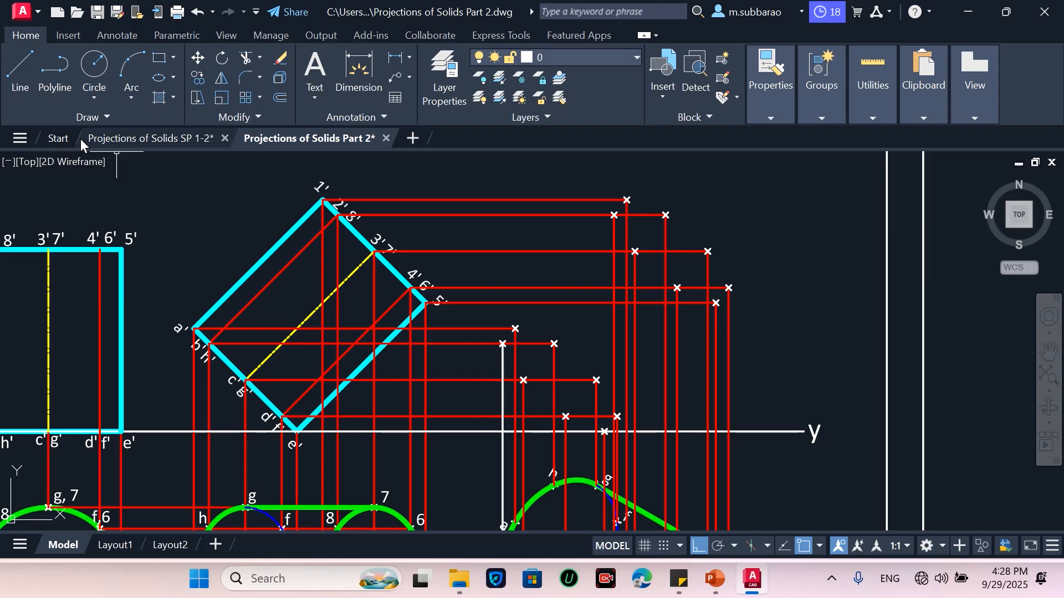
left_click(105, 116)
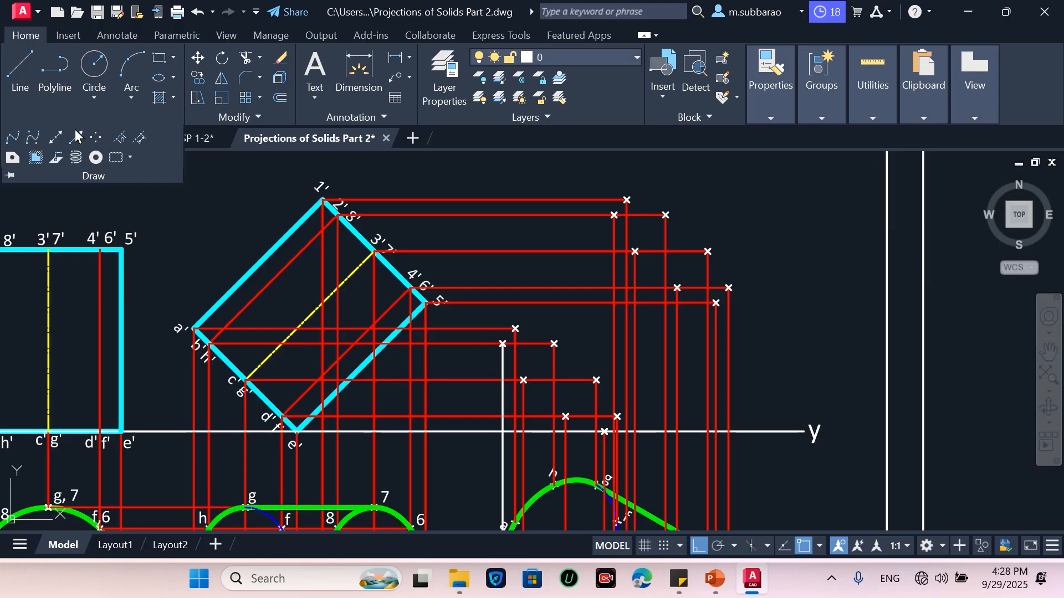
left_click(13, 139)
scroll(721, 231, "up", 2)
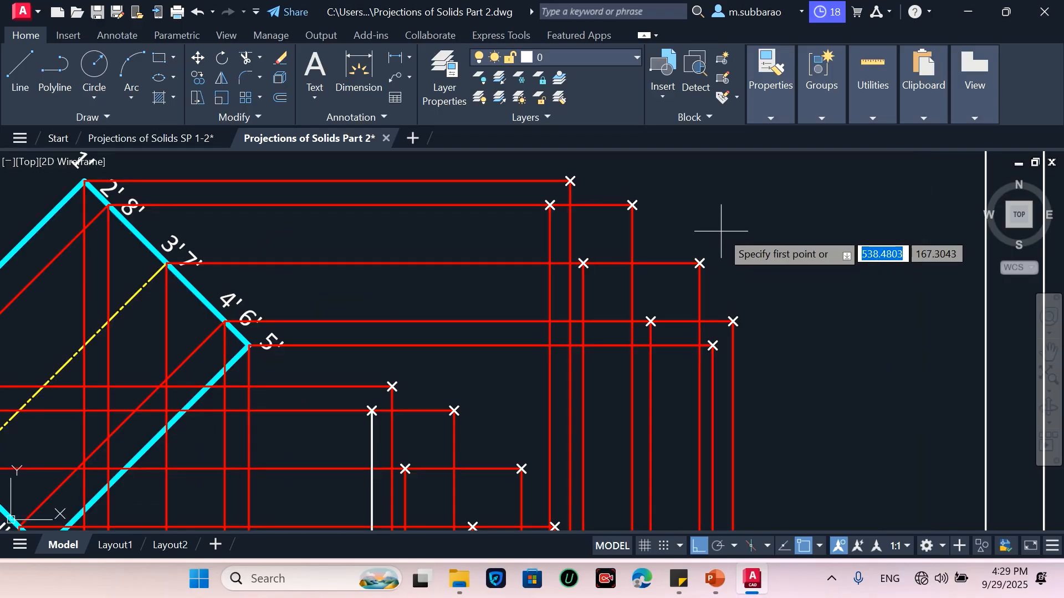
left_click(632, 205)
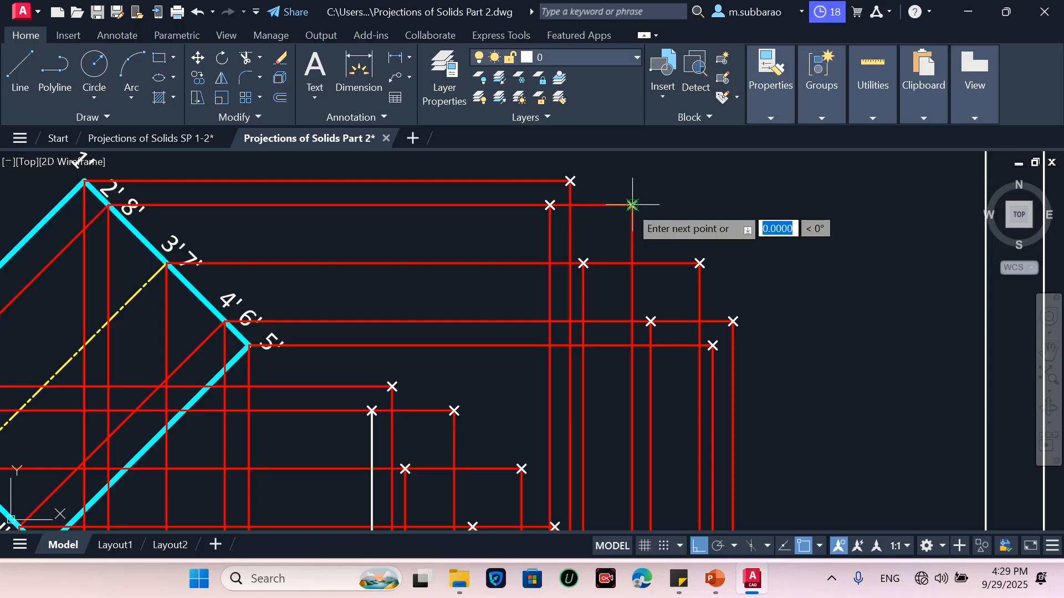
left_click(571, 181)
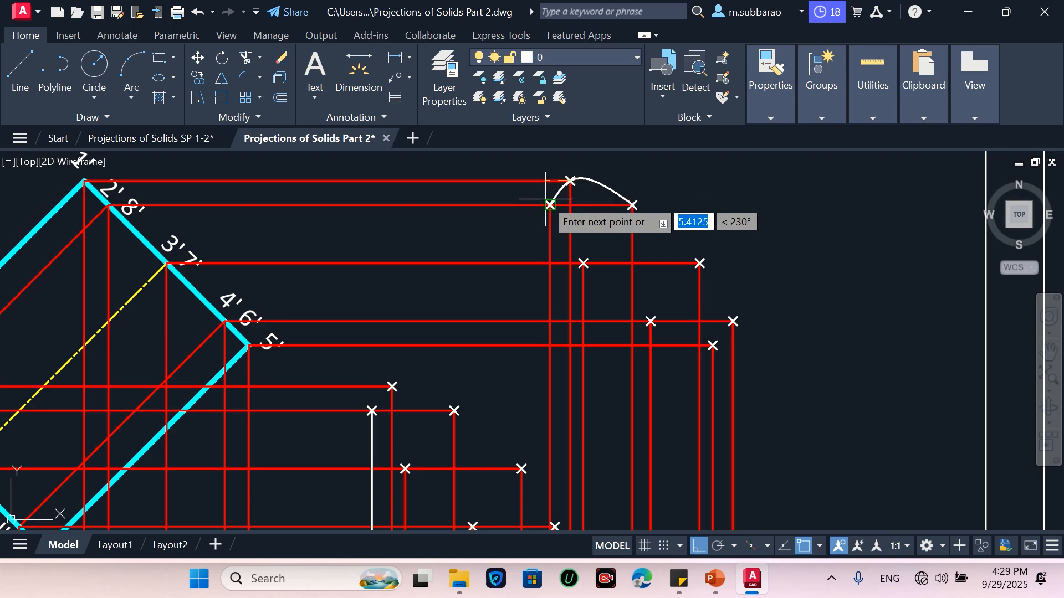
left_click(549, 205)
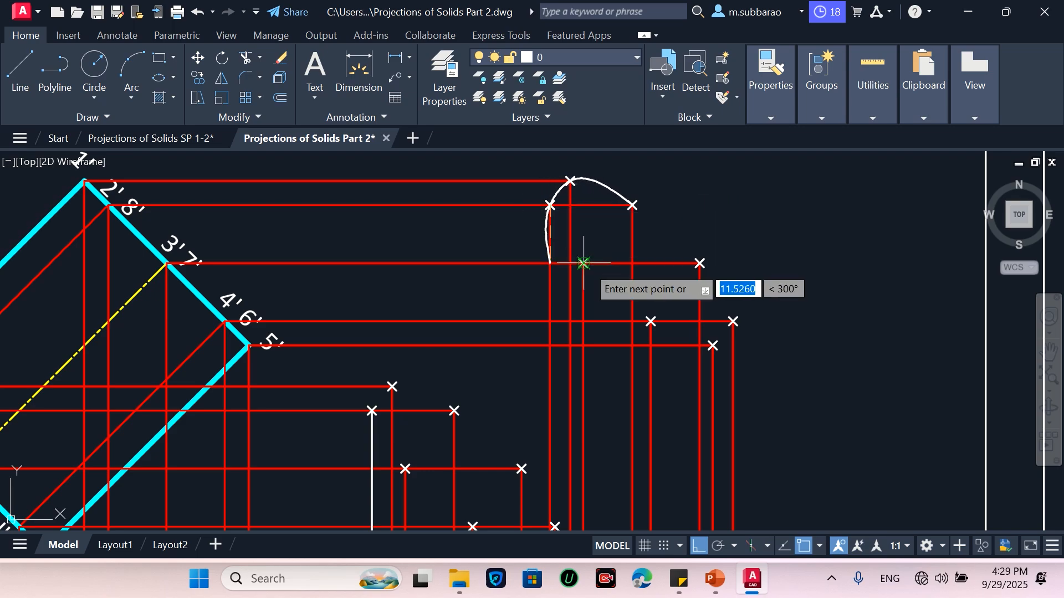
left_click(584, 264)
left_click(651, 321)
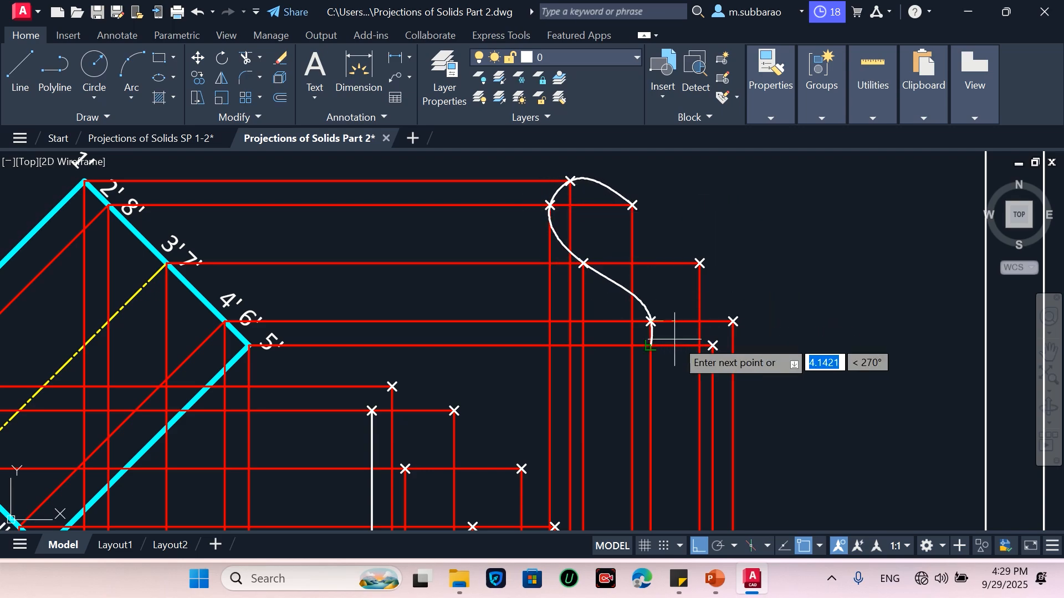
left_click(713, 346)
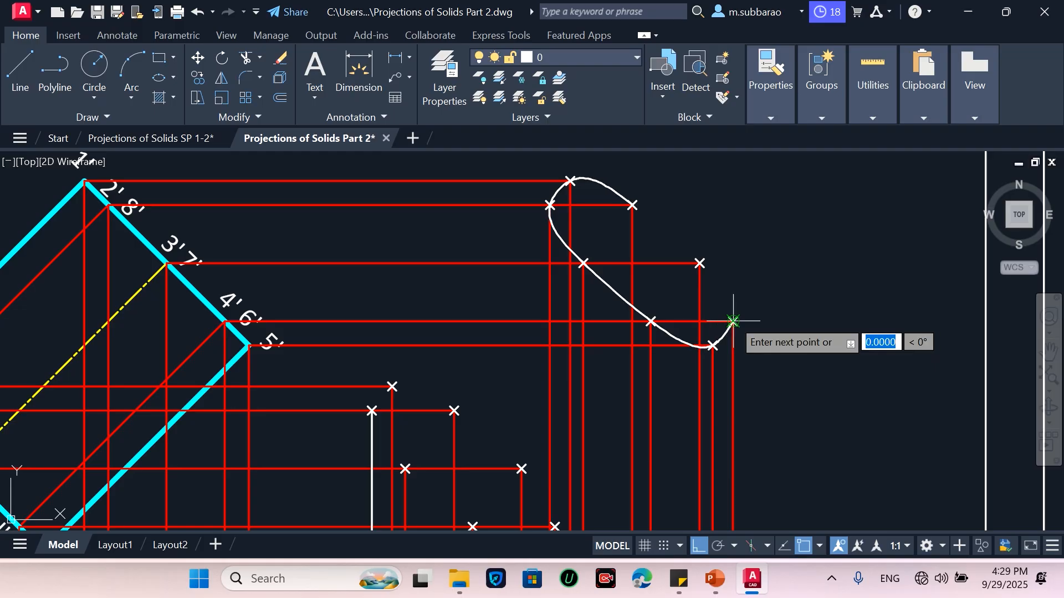
left_click(733, 322)
left_click(700, 264)
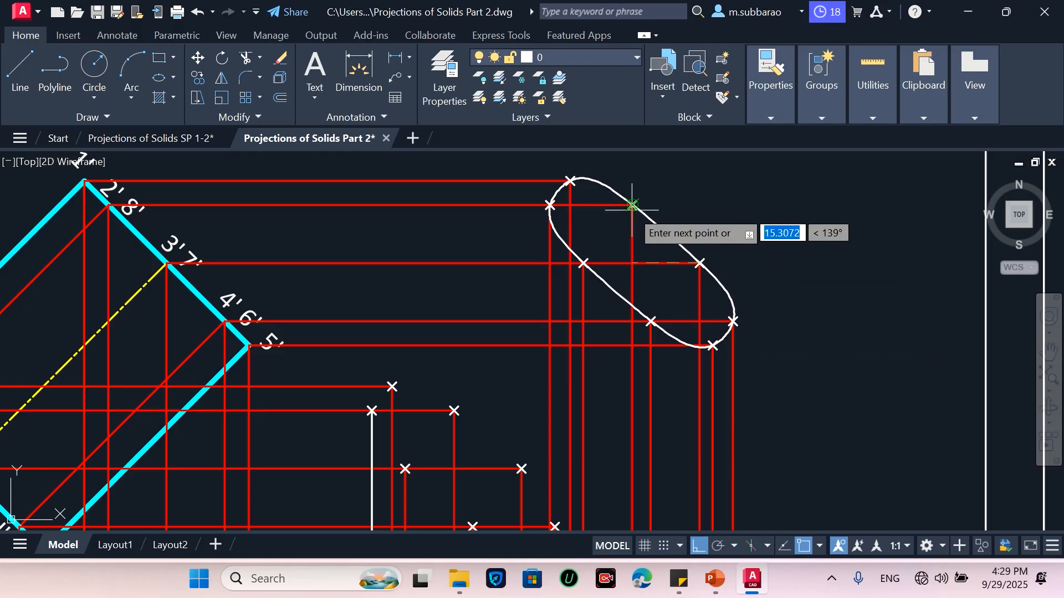
left_click(632, 205)
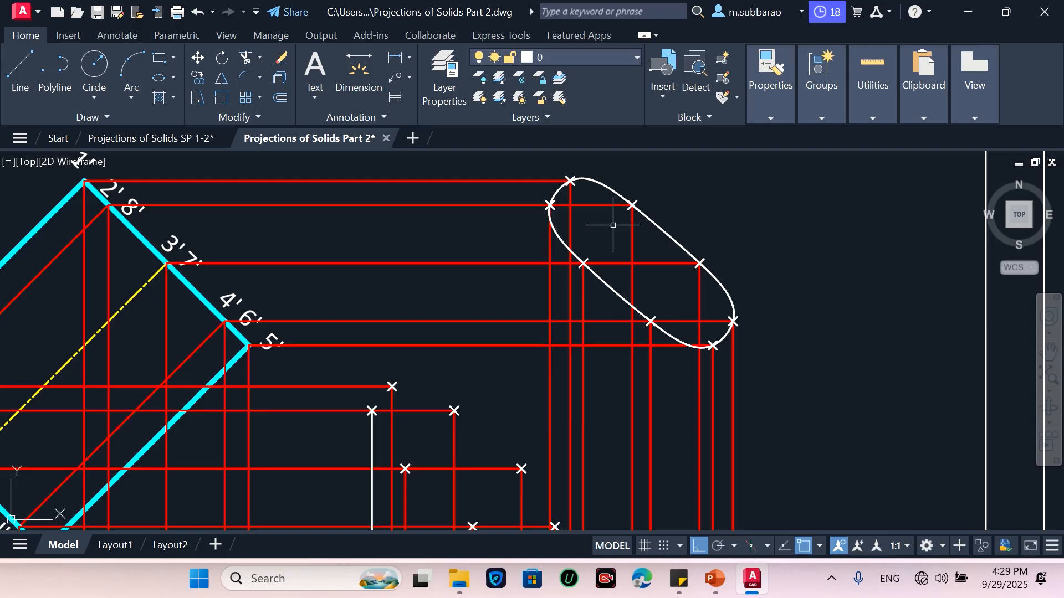
Draw a closed spline through the eight plotted points of the lower end face (a to h) in the new front view
scroll(615, 222, "up", 4)
scroll(621, 262, "down", 2)
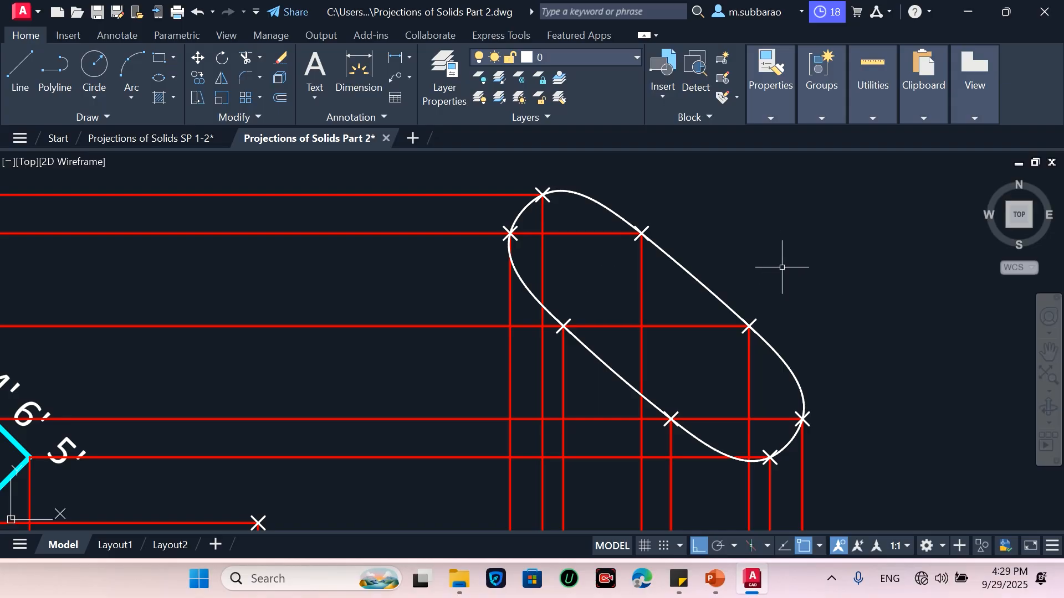
scroll(707, 204, "down", 5)
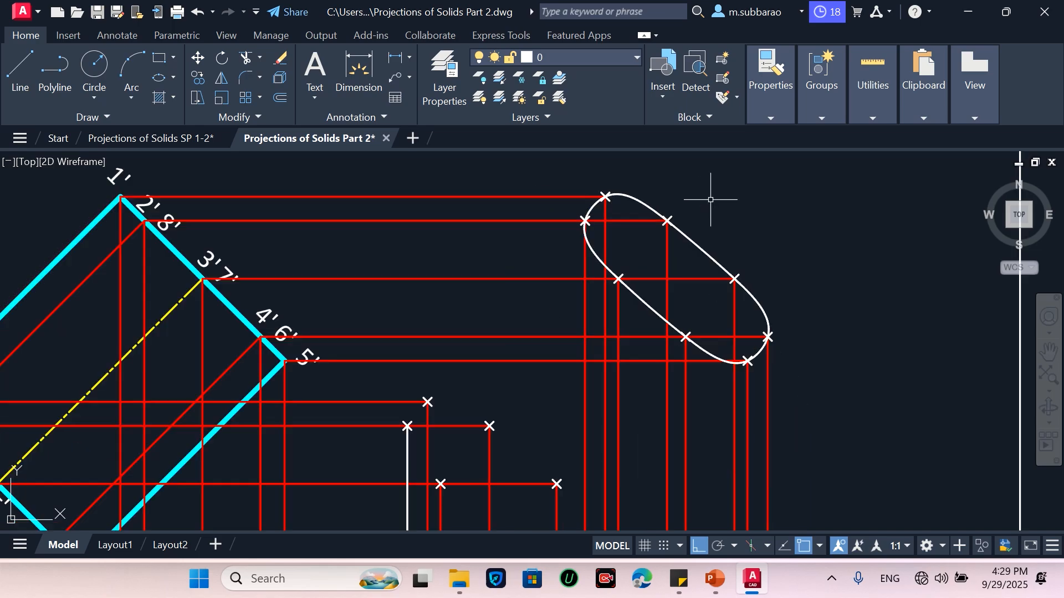
scroll(673, 289, "up", 2)
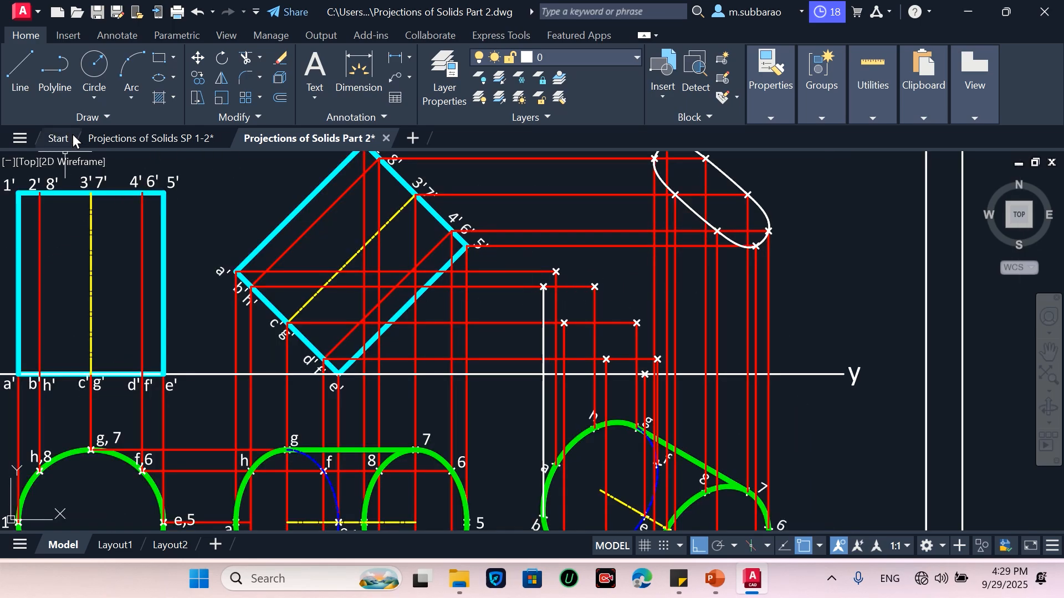
left_click(14, 139)
scroll(570, 302, "up", 2)
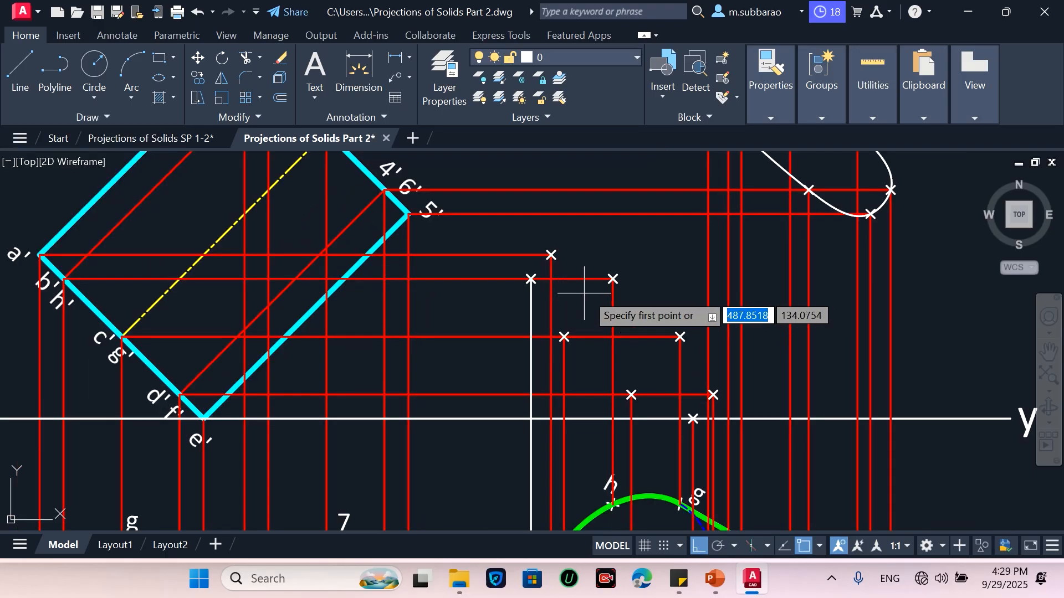
left_click(613, 279)
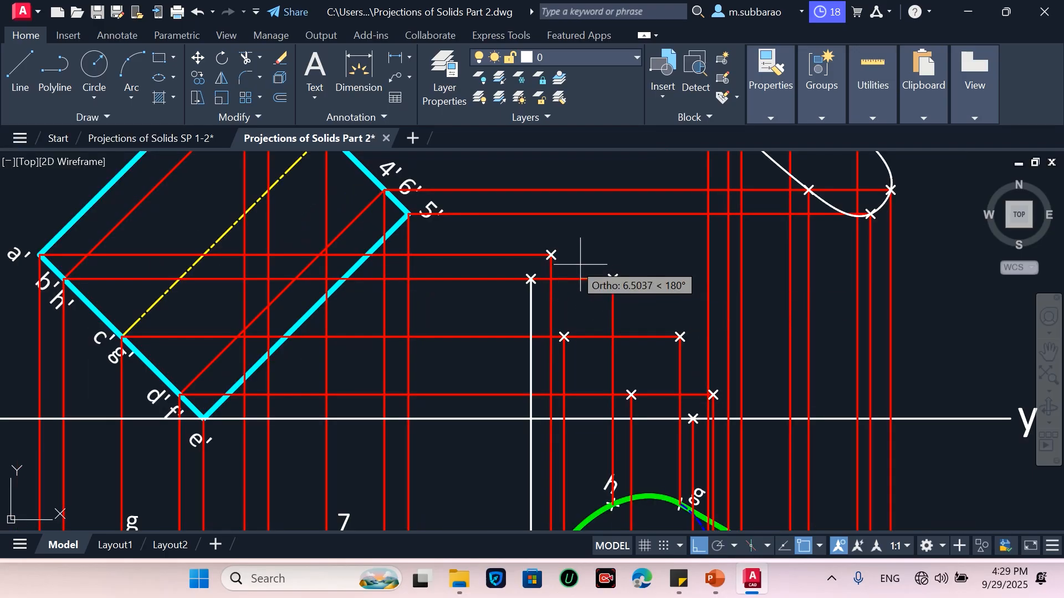
left_click(551, 254)
left_click(530, 279)
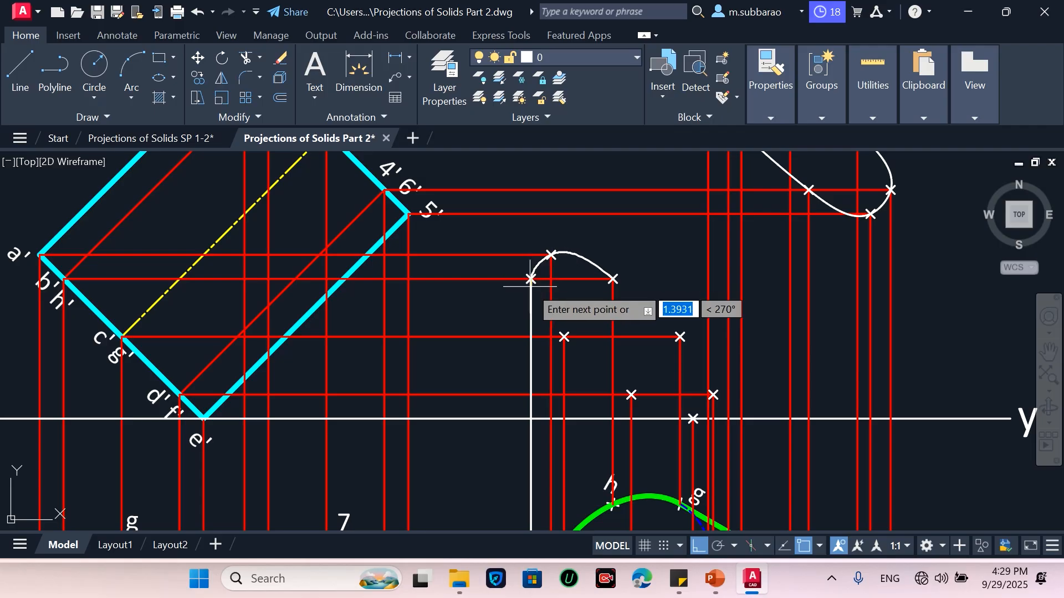
left_click(564, 337)
left_click(631, 395)
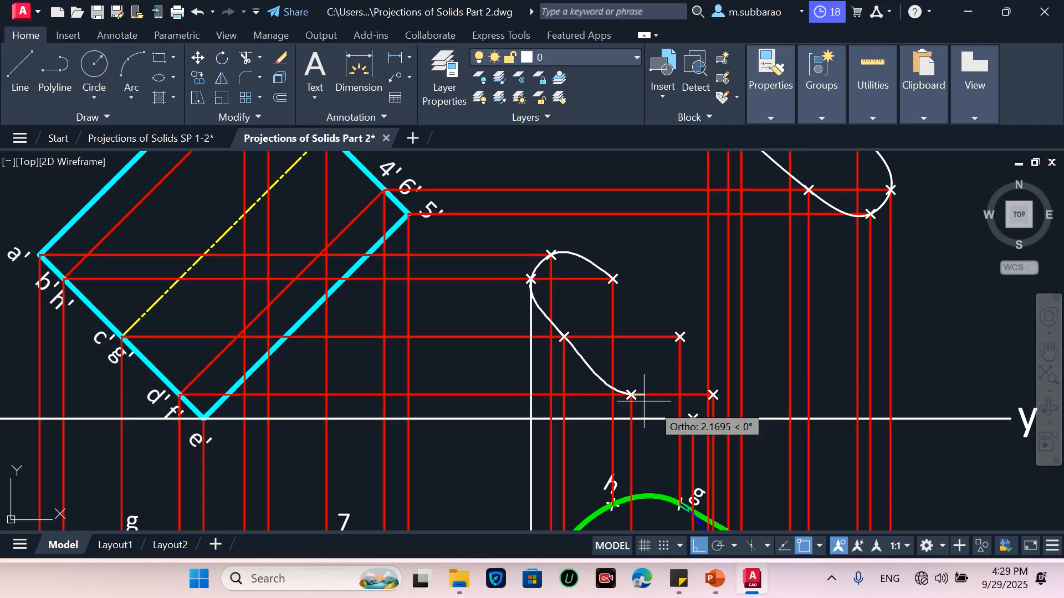
left_click(693, 419)
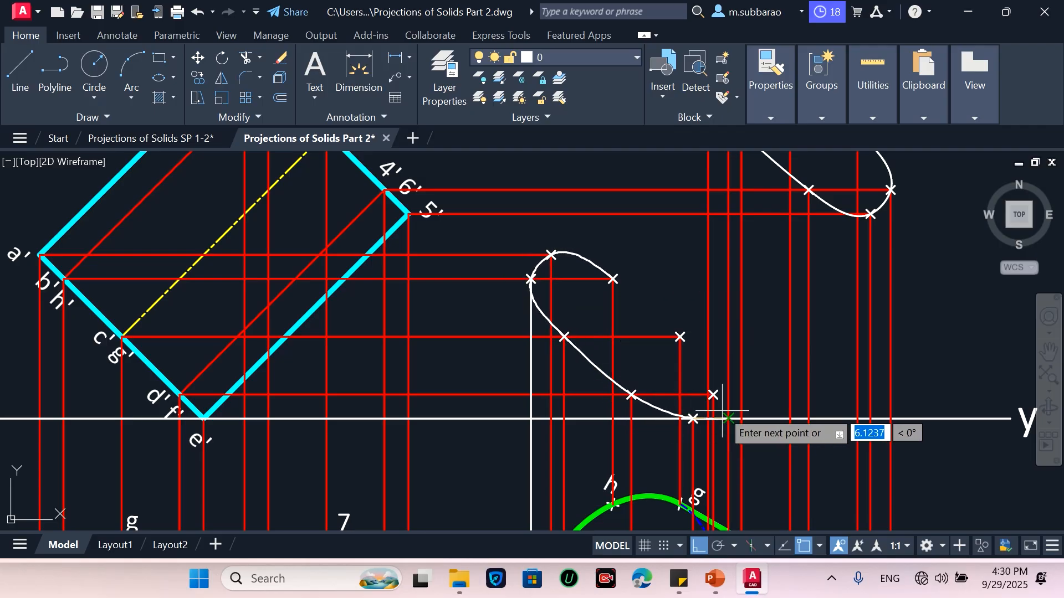
left_click(714, 394)
left_click(680, 337)
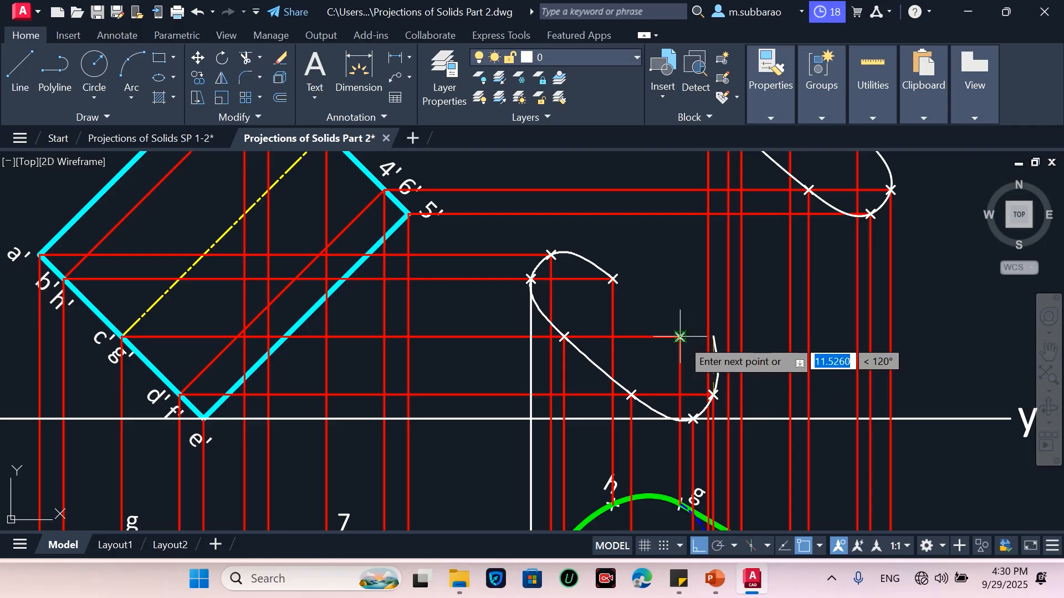
left_click(613, 278)
key("Return")
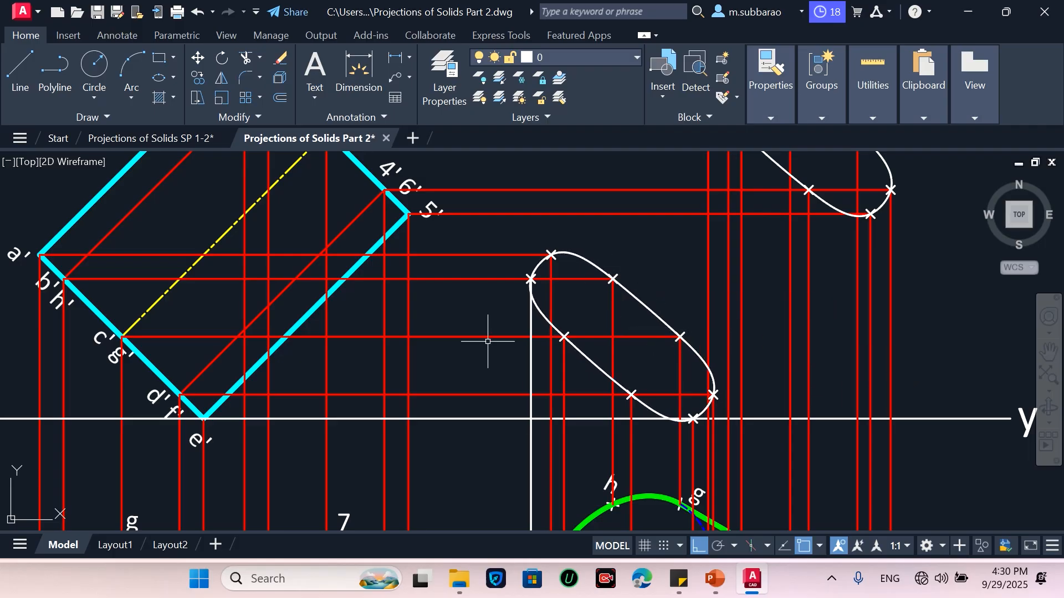
scroll(612, 439, "down", 2)
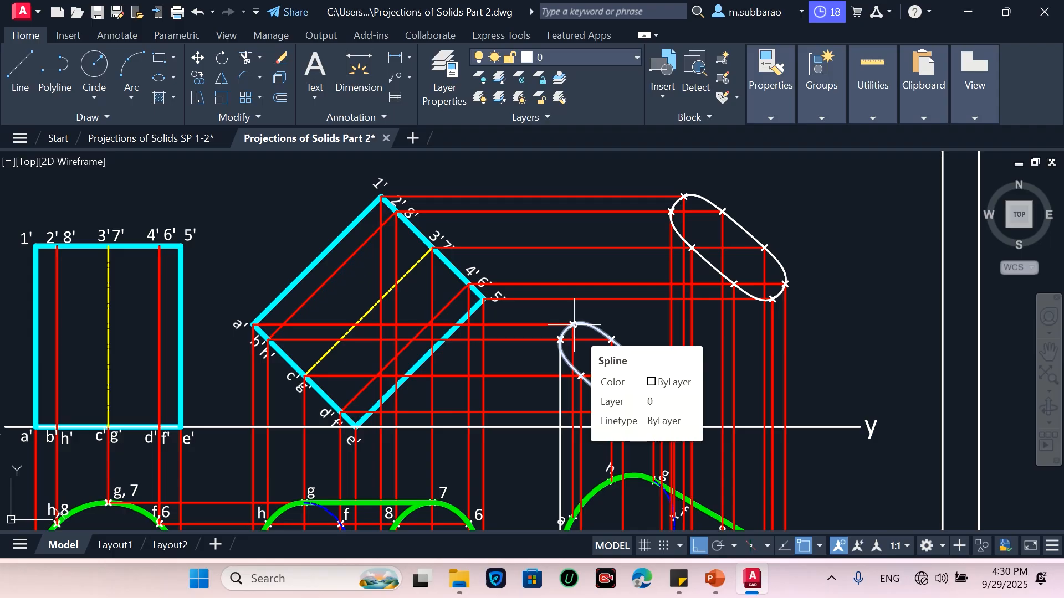
key("l")
key("Return")
scroll(566, 332, "up", 4)
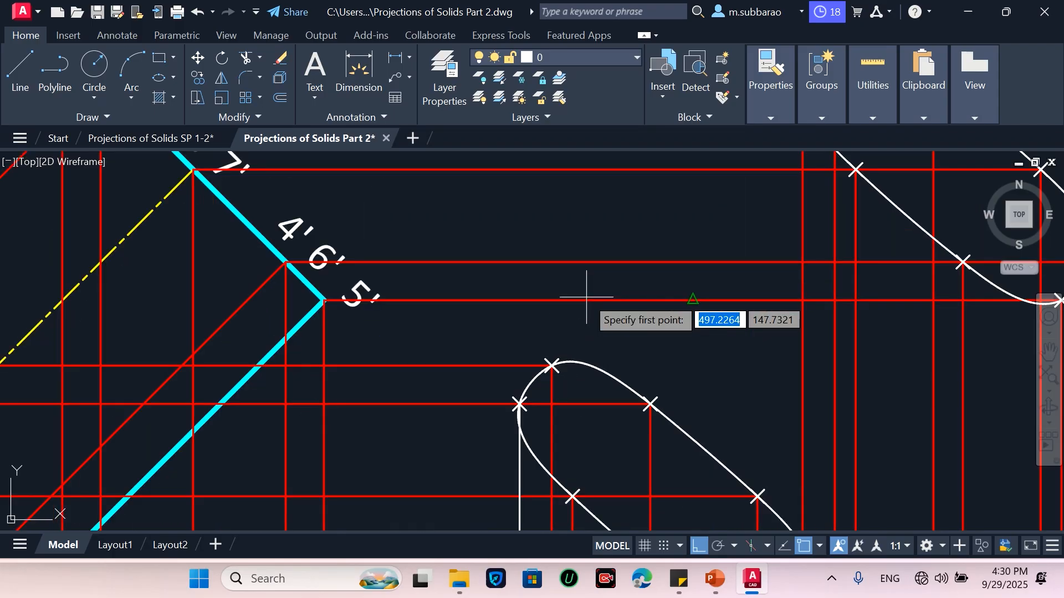
right_click(533, 304, "shift")
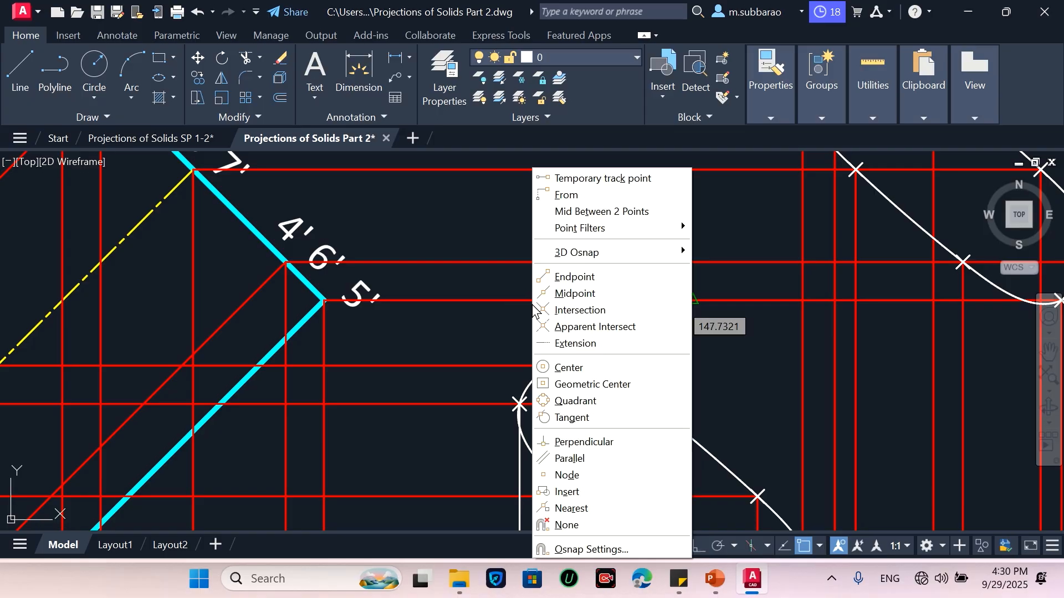
left_click(599, 416)
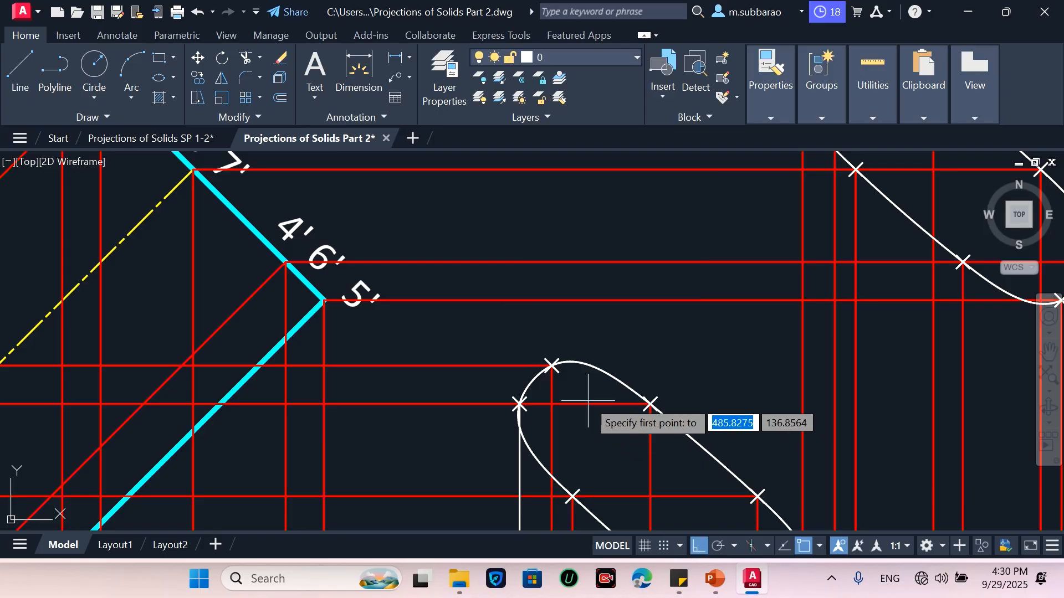
scroll(543, 385, "up", 4)
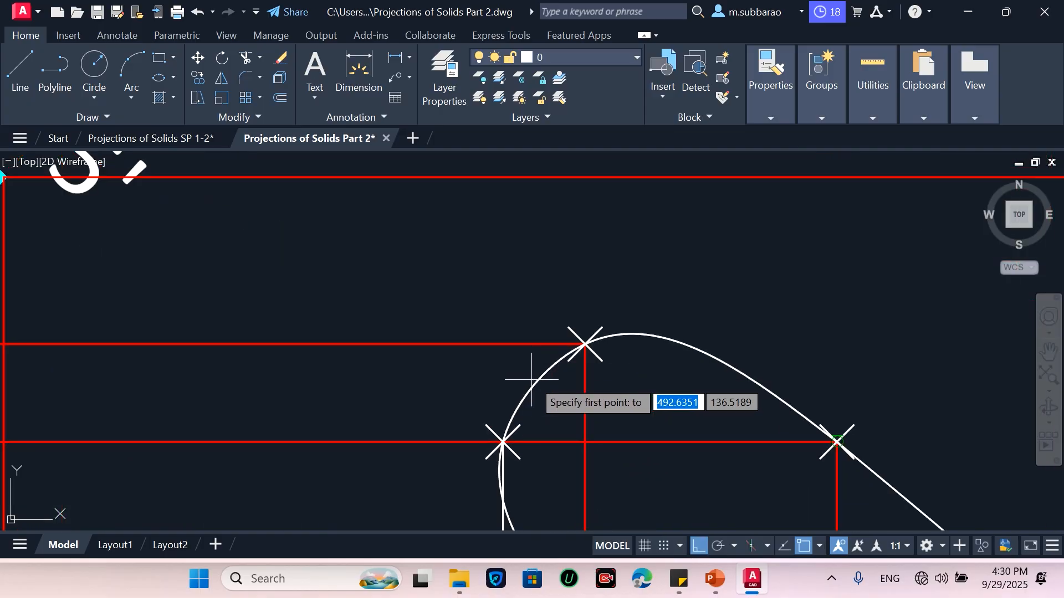
left_click(837, 441)
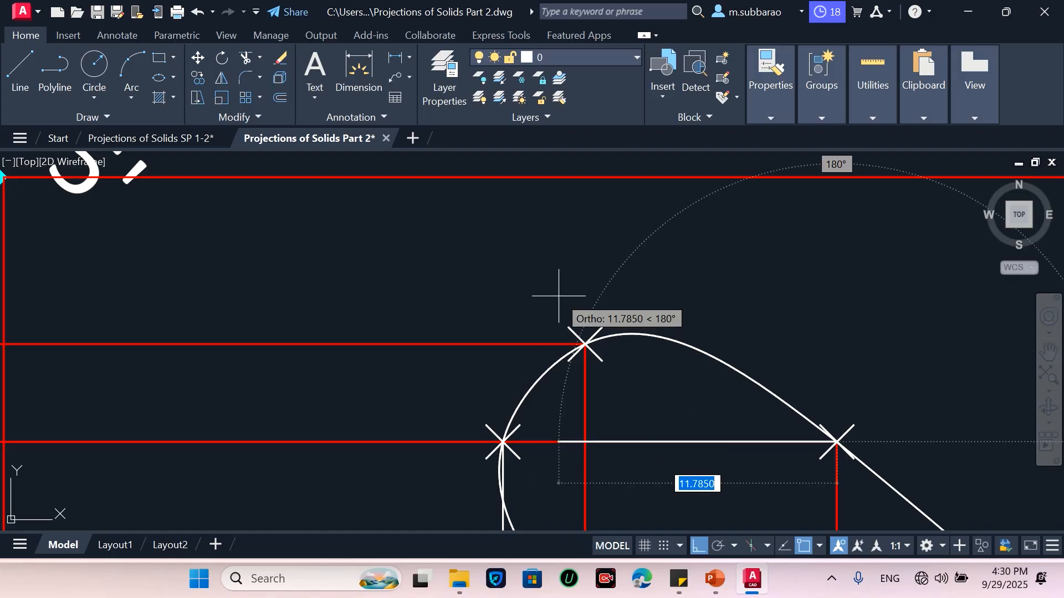
scroll(545, 317, "down", 4)
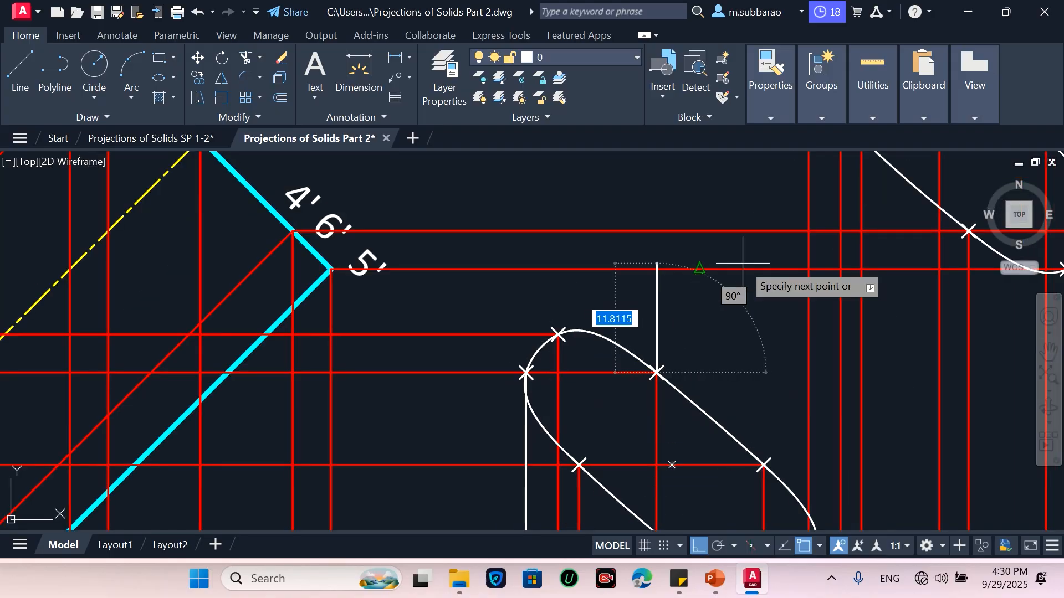
key("Escape")
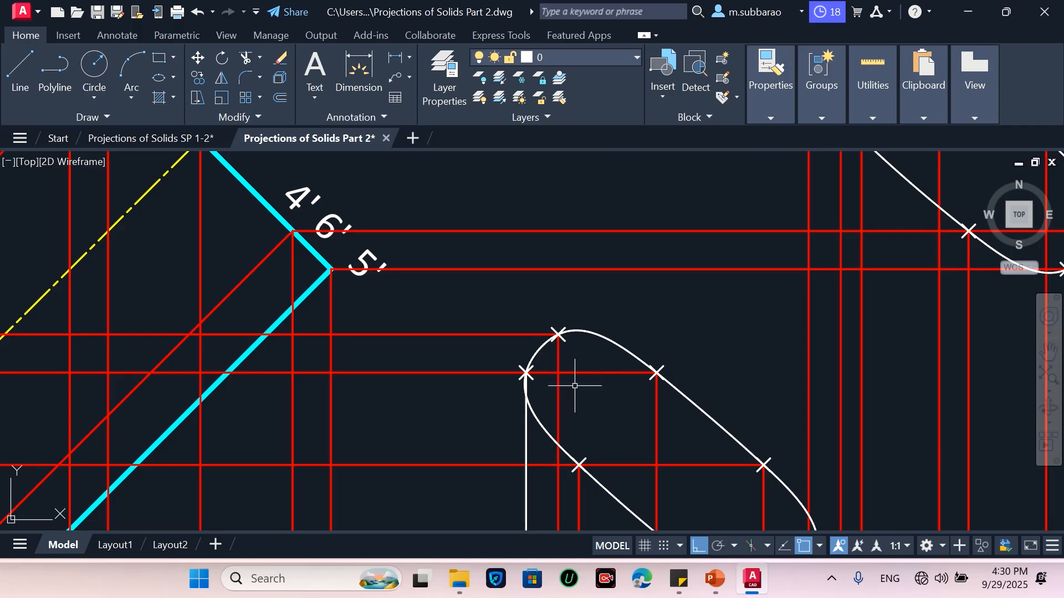
Draw an outline line tangent to both end-face ellipses along the upper-left side of the new front view, with Ortho turned off
scroll(573, 436, "down", 2)
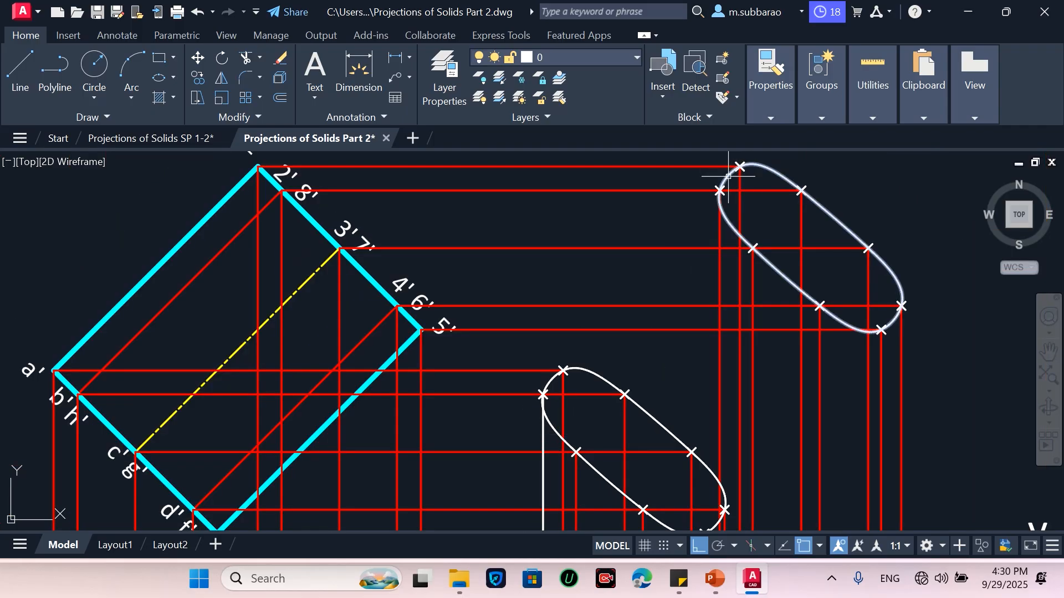
scroll(737, 166, "up", 3)
scroll(719, 221, "down", 3)
scroll(729, 186, "up", 3)
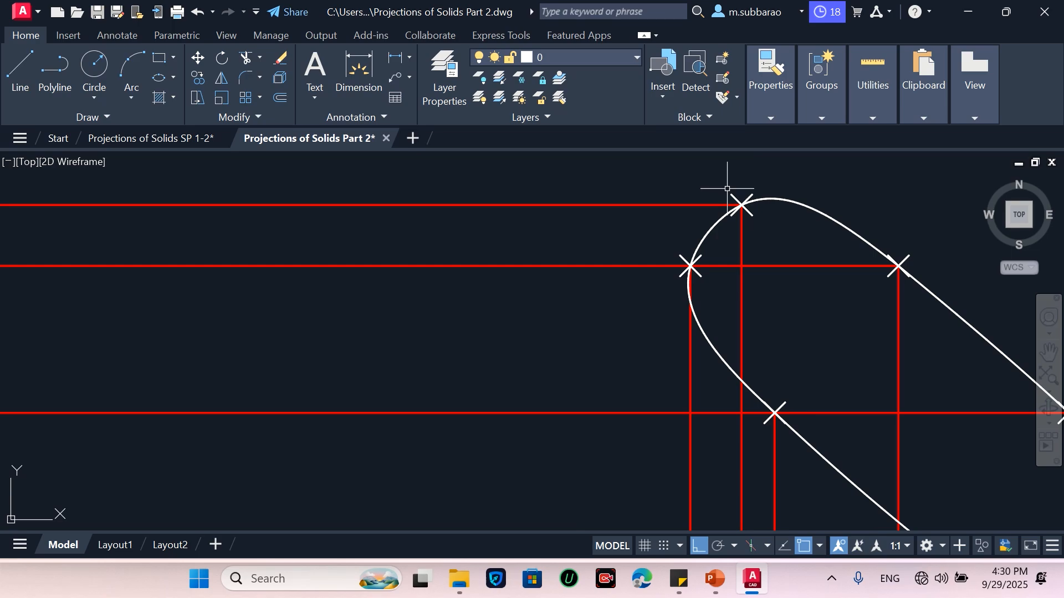
type("l")
key("Return")
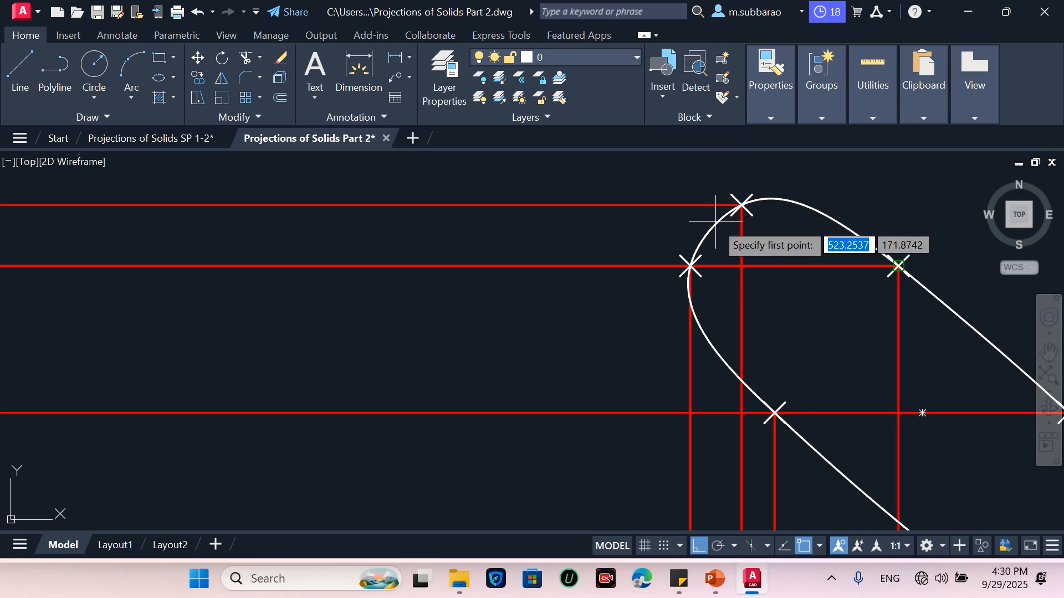
scroll(715, 222, "up", 3)
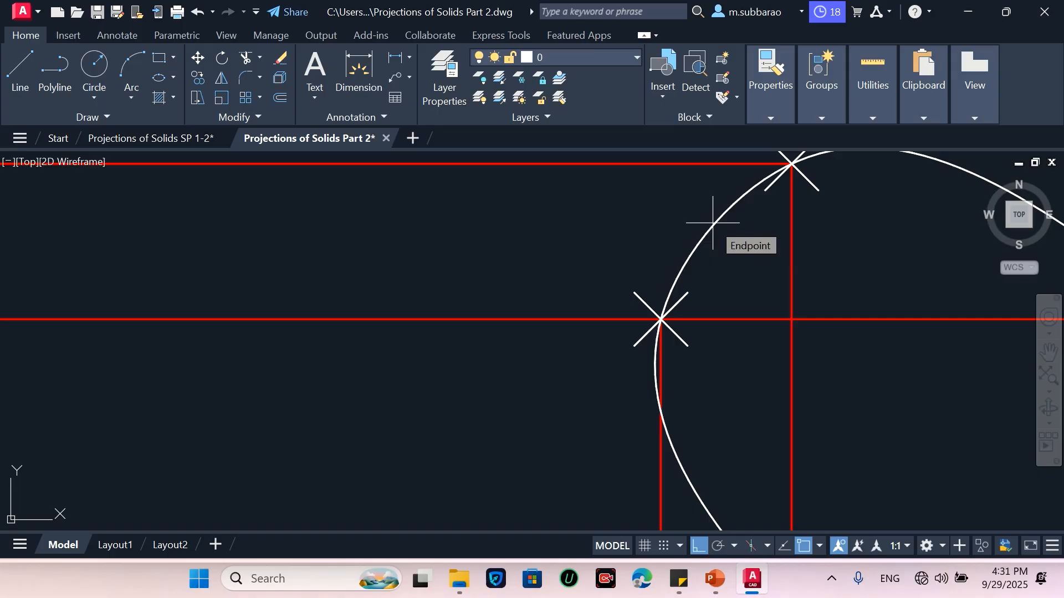
right_click(713, 223, "shift")
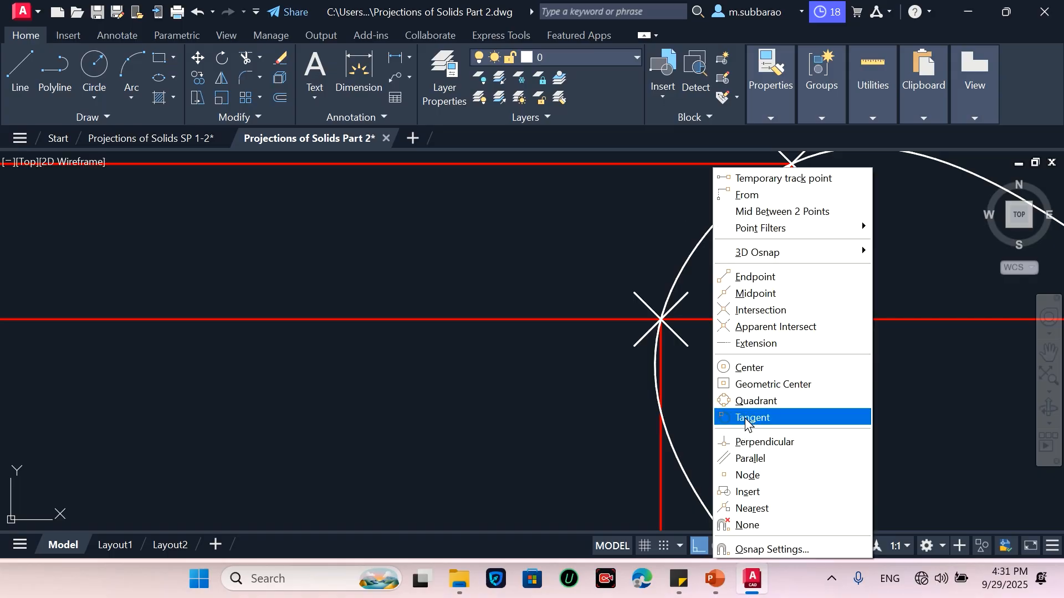
left_click(753, 418)
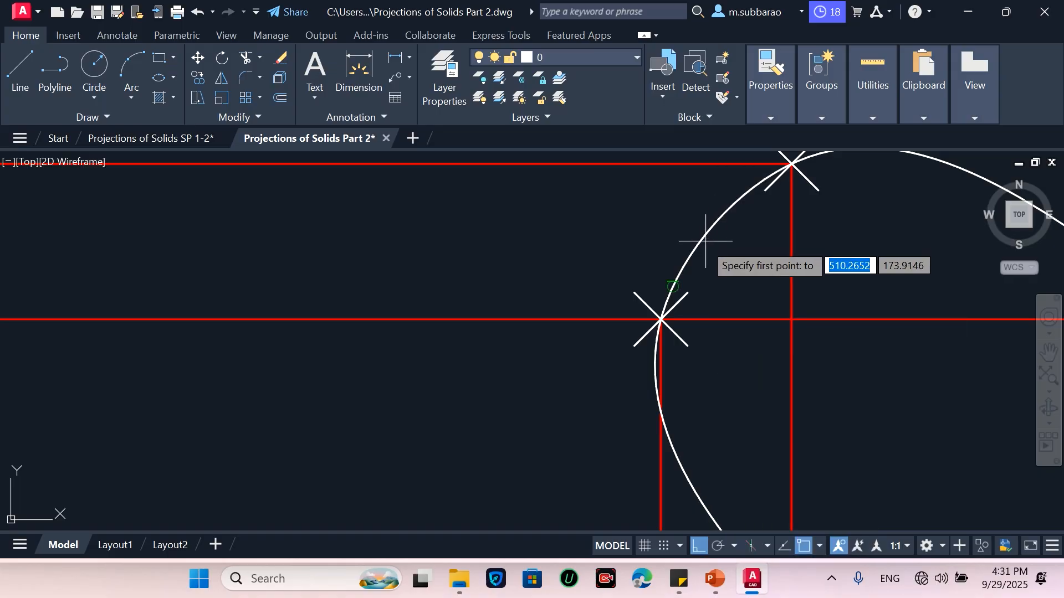
left_click(697, 259)
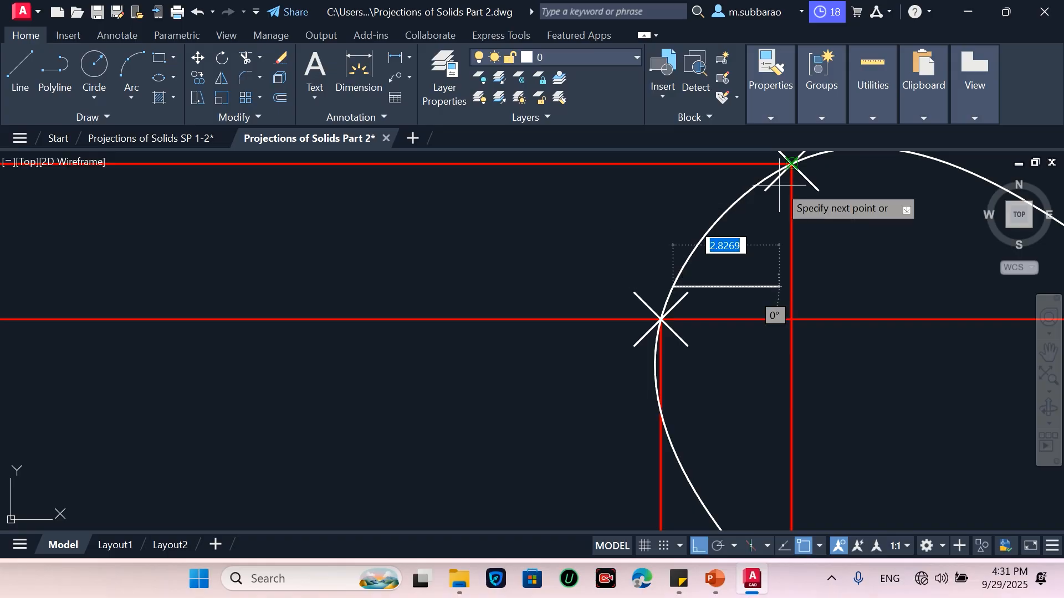
scroll(737, 230, "down", 4)
scroll(739, 229, "down", 3)
scroll(637, 353, "up", 5)
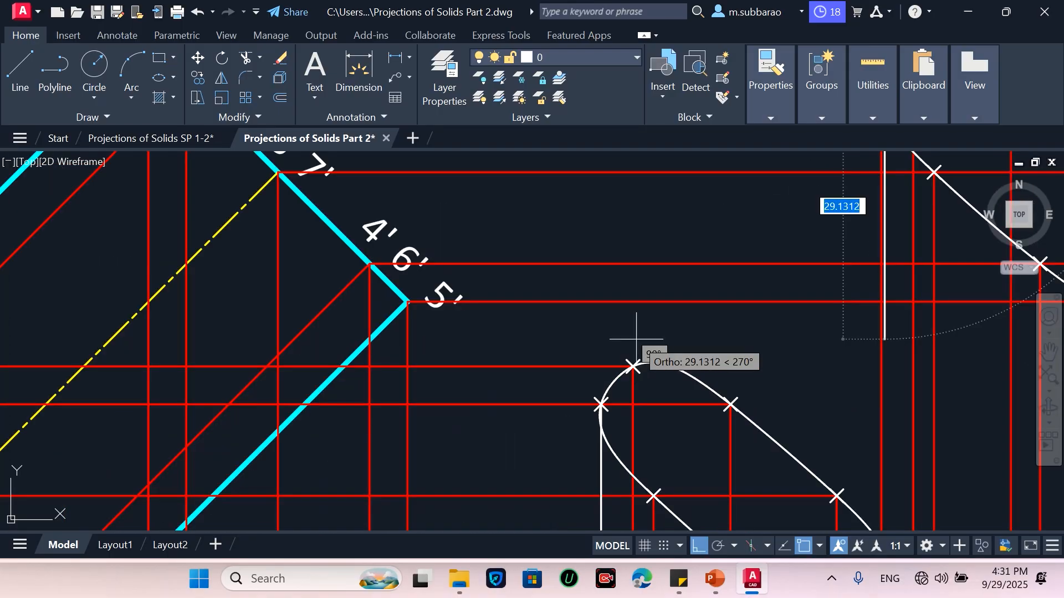
scroll(616, 381, "up", 2)
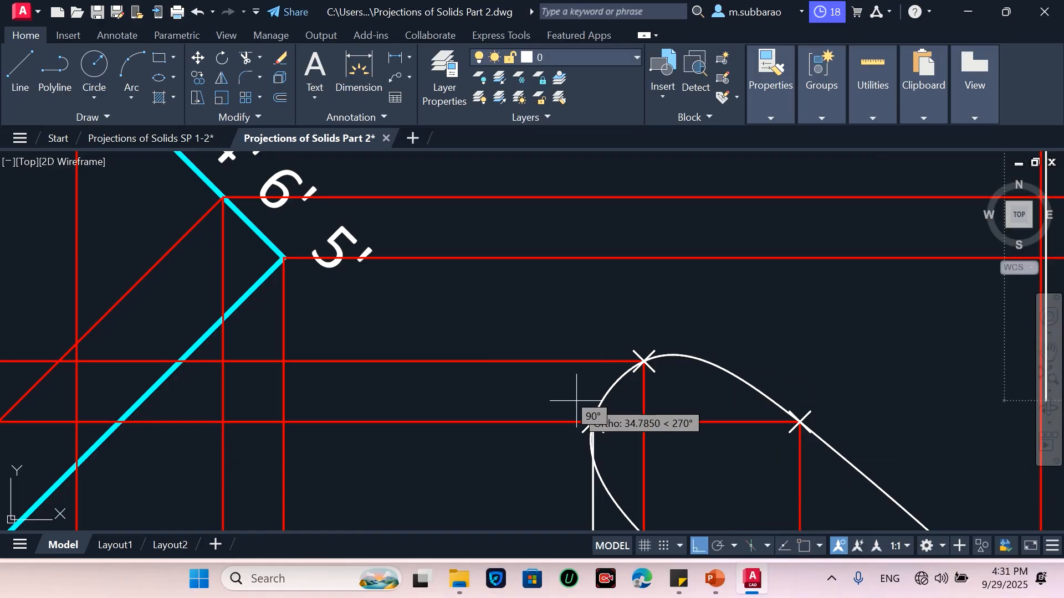
scroll(576, 408, "down", 4)
left_click(700, 547)
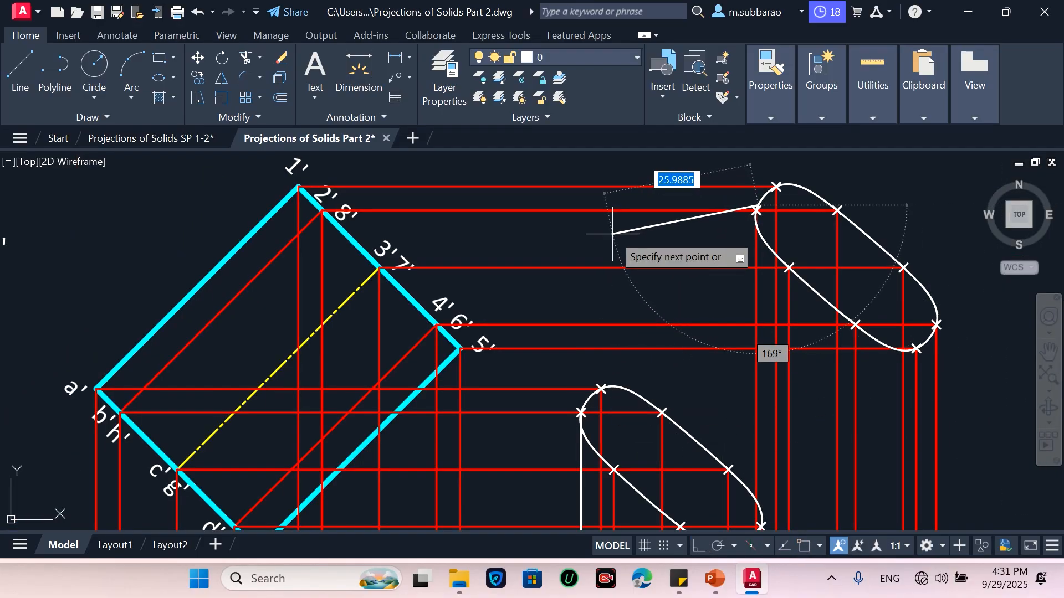
scroll(581, 413, "up", 2)
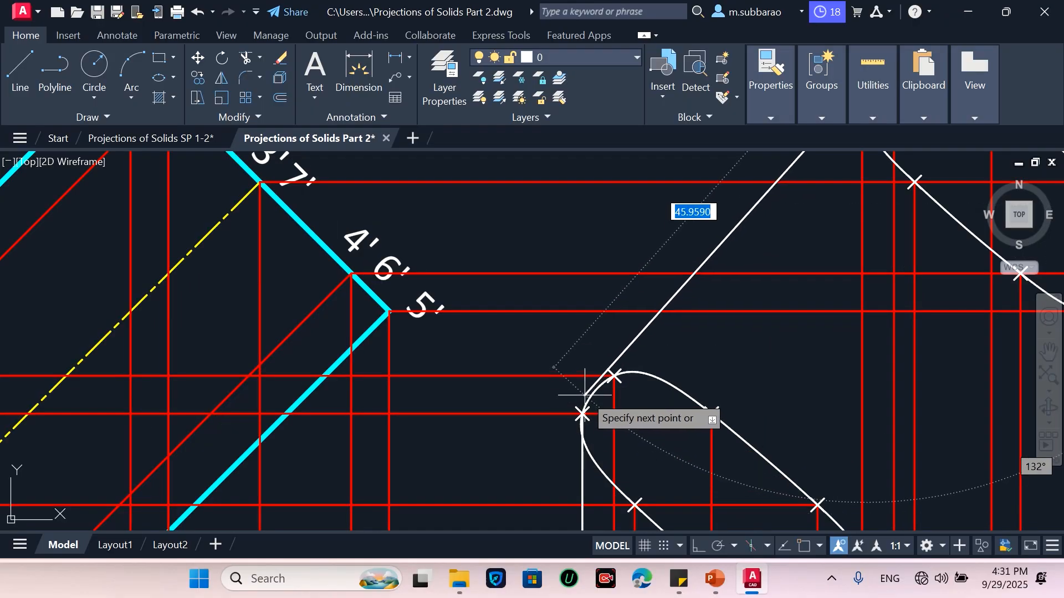
scroll(580, 413, "up", 2)
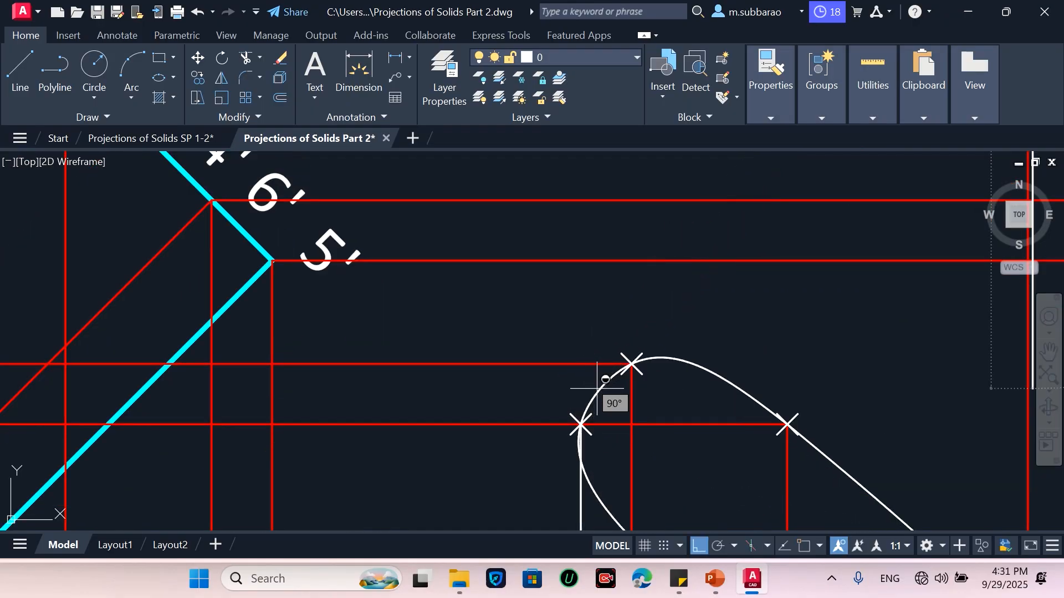
right_click(598, 389, "shift")
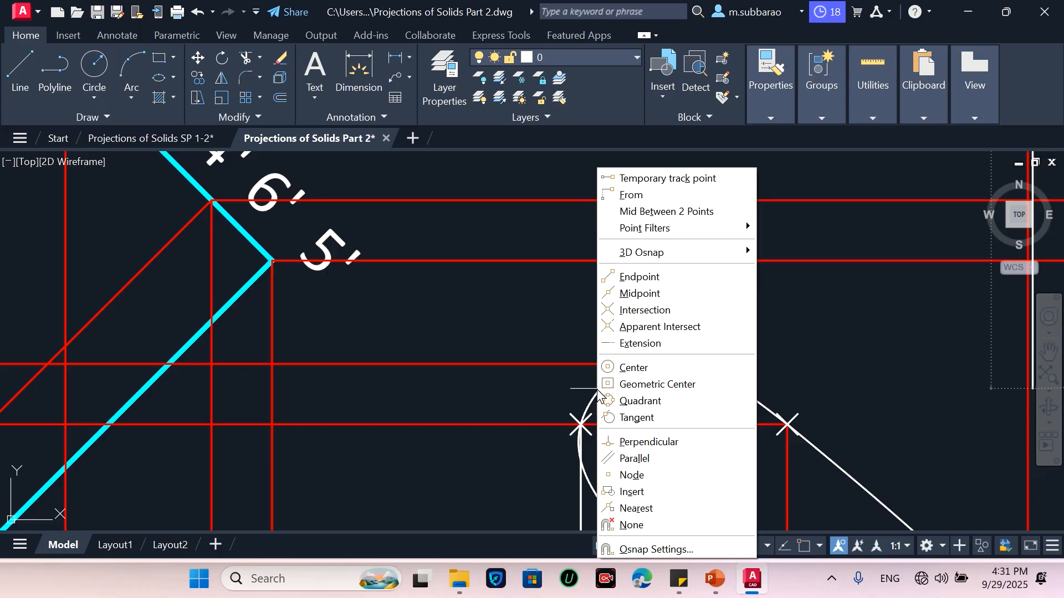
left_click(643, 422)
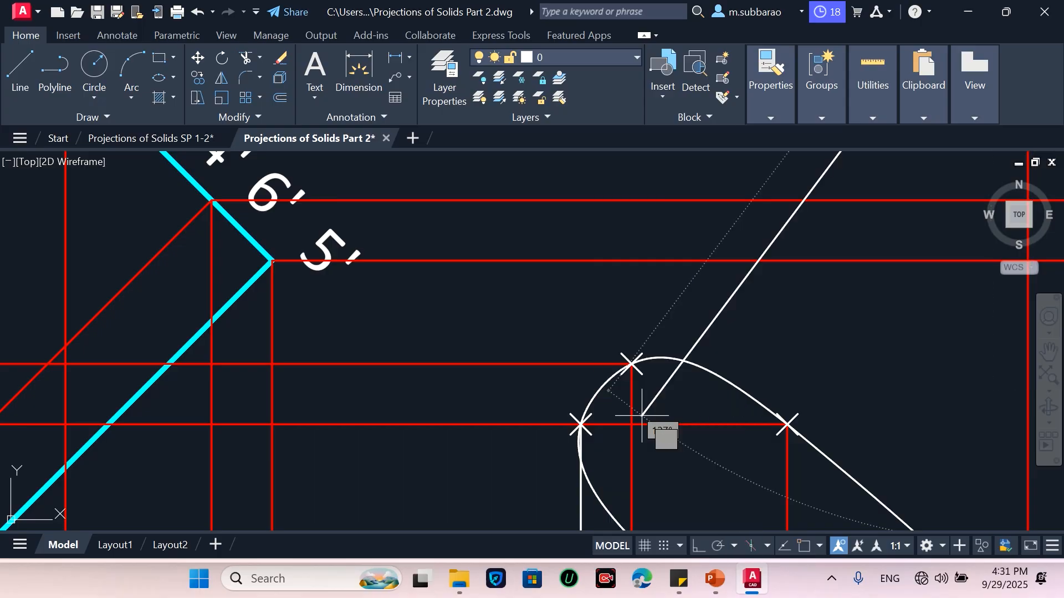
left_click(601, 387)
key("Escape")
Try to start a line from the upper end-face ellipse using the Tangent object snap
scroll(476, 415, "down", 2)
scroll(686, 262, "up", 5)
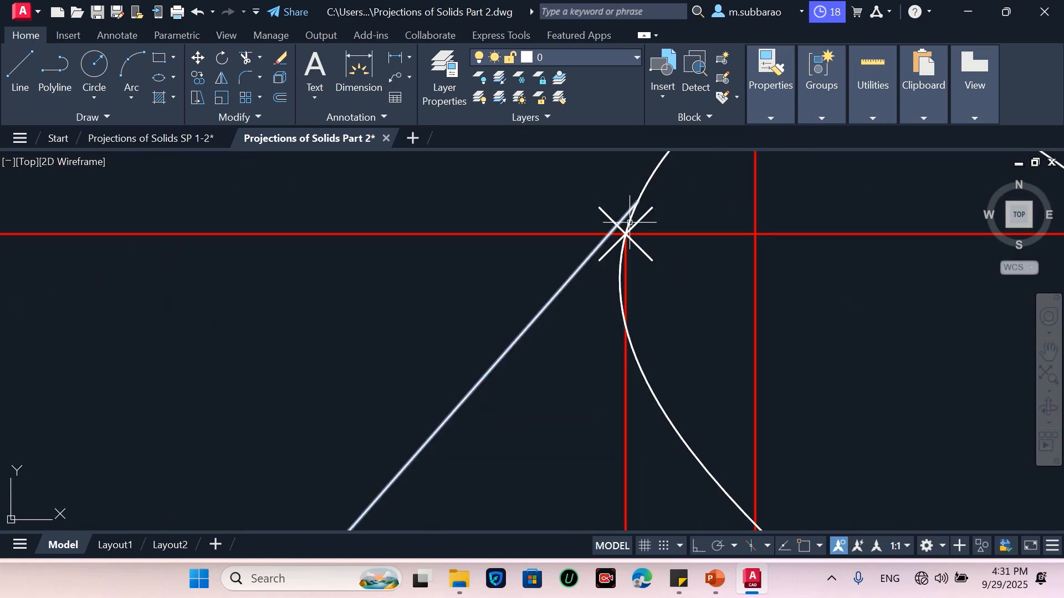
scroll(665, 236, "down", 2)
scroll(613, 311, "down", 3)
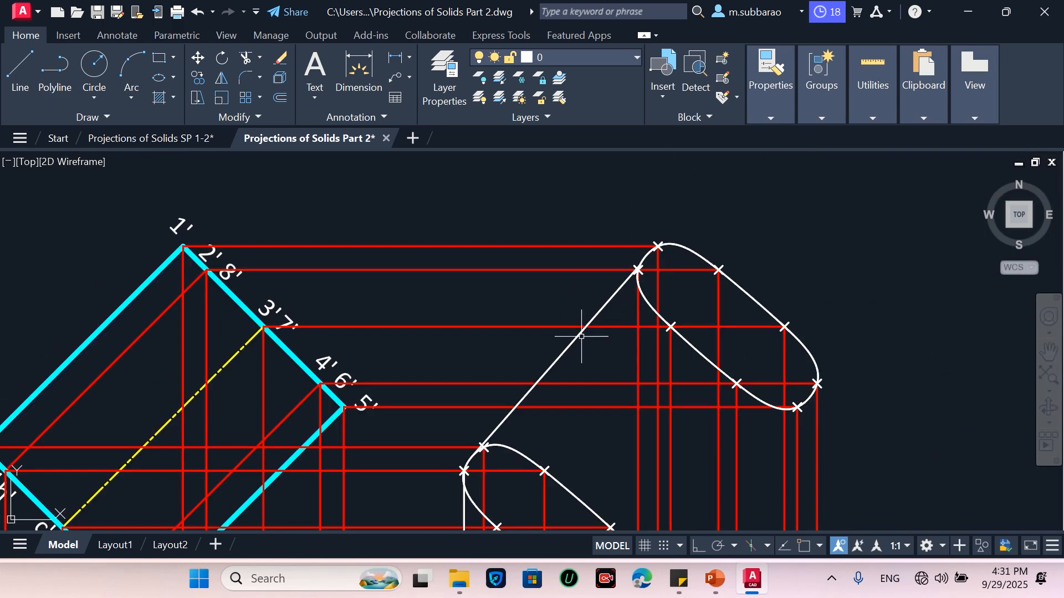
scroll(443, 481, "up", 3)
type("l")
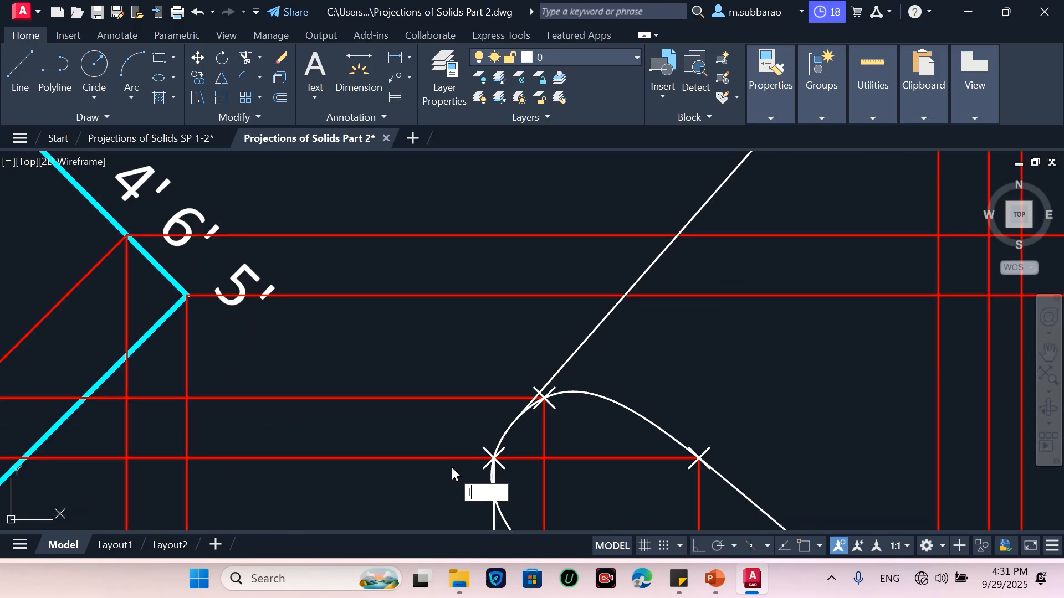
key("Return")
scroll(467, 435, "up", 5)
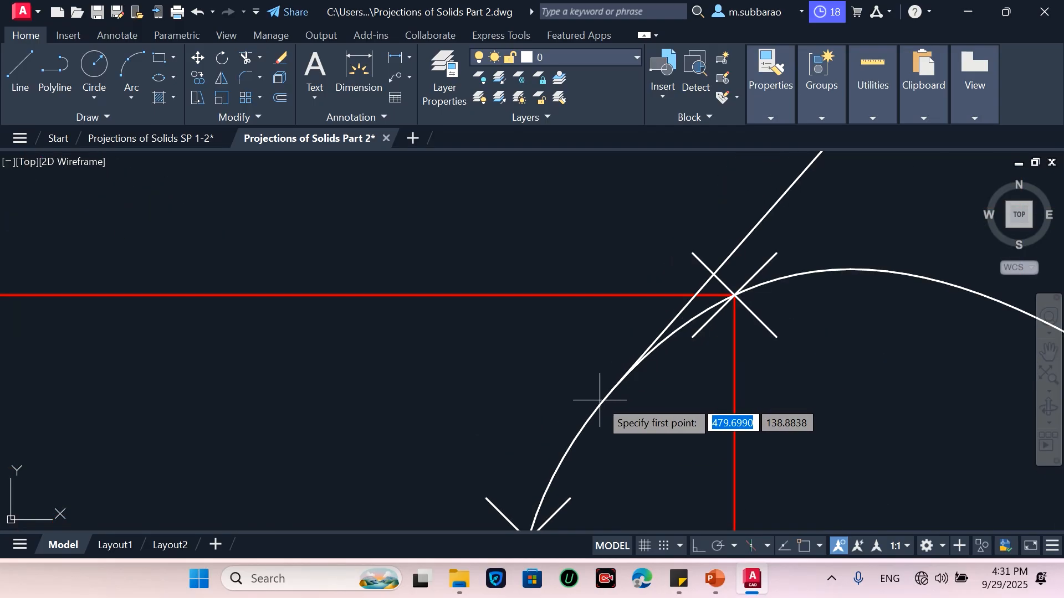
right_click(565, 357, "shift")
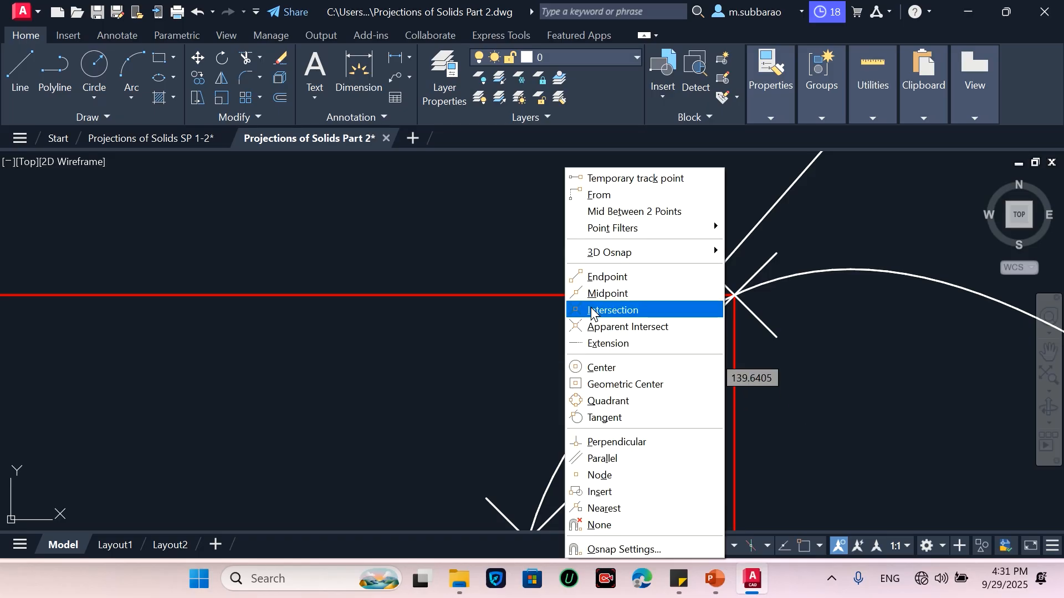
left_click(620, 415)
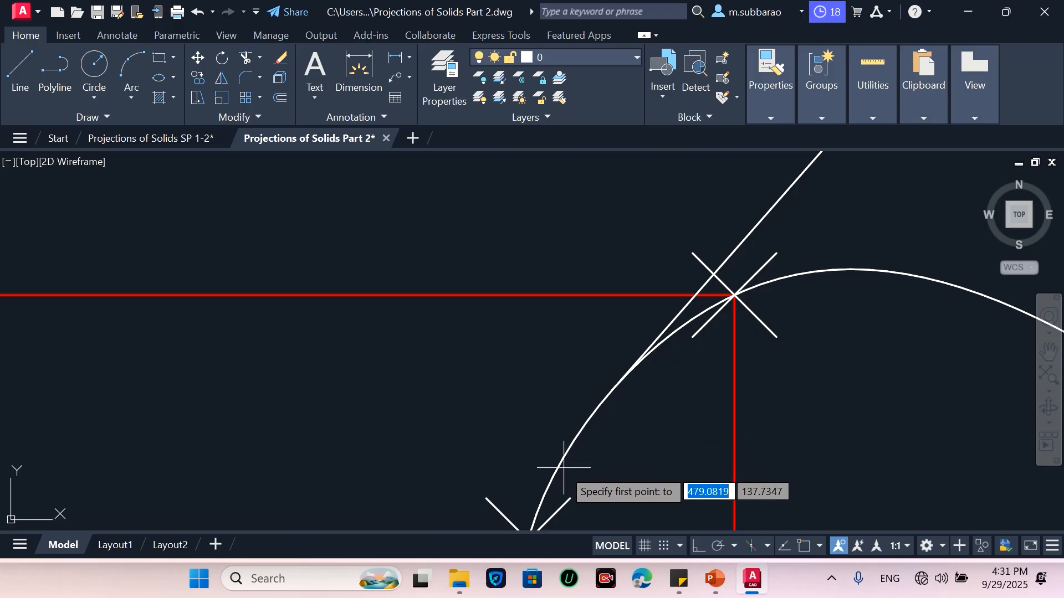
scroll(650, 296, "down", 2)
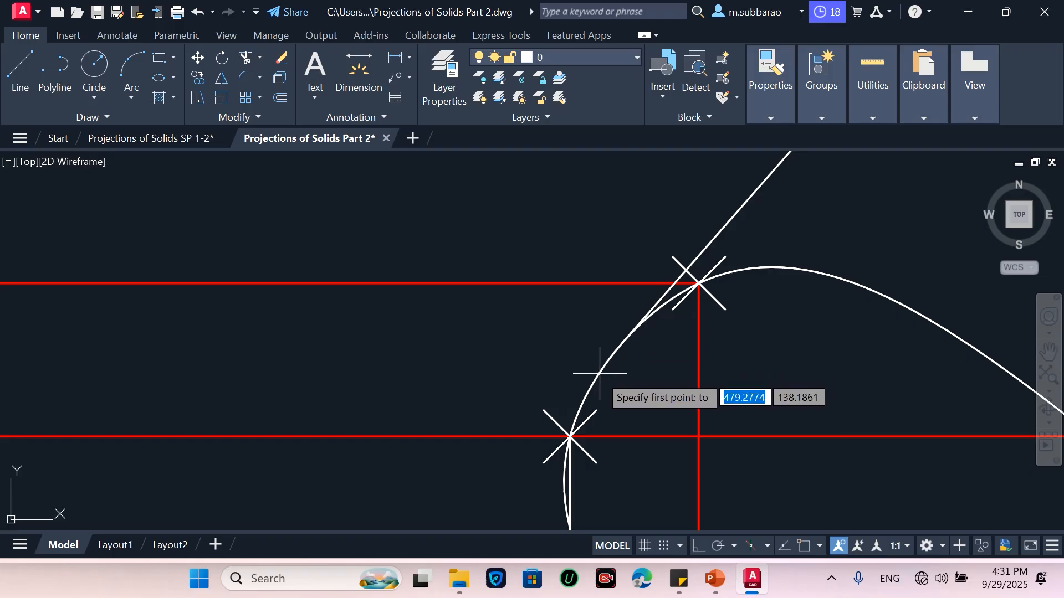
left_click(586, 391)
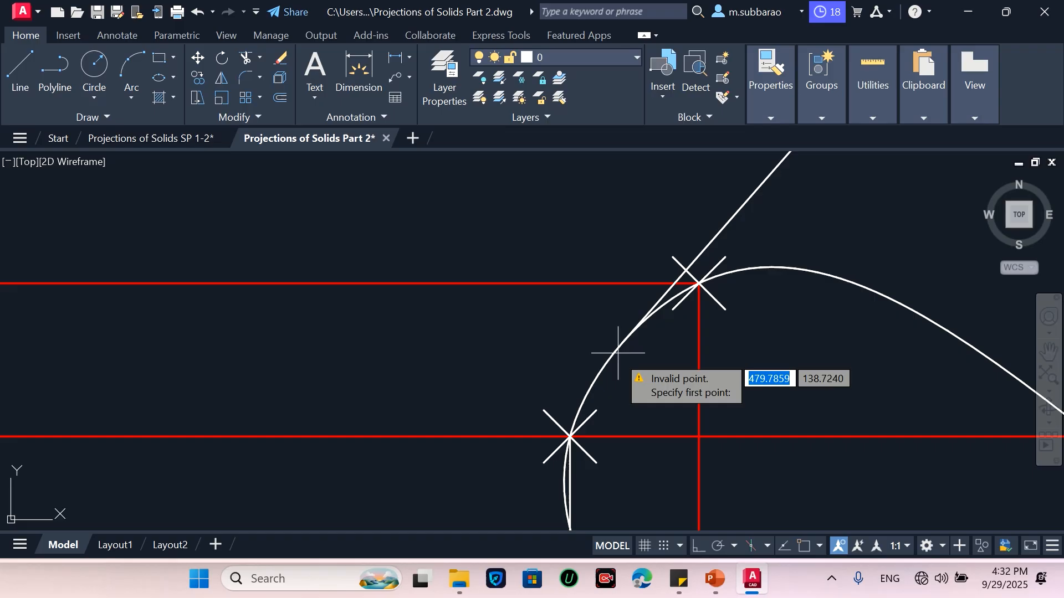
key("Escape")
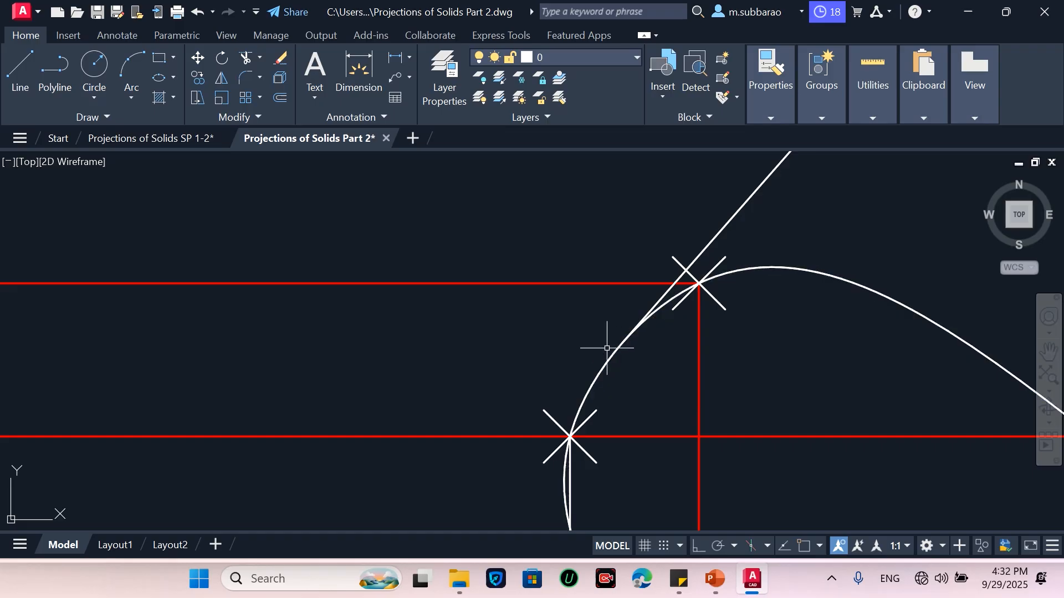
left_click(17, 70)
right_click(585, 373, "shift")
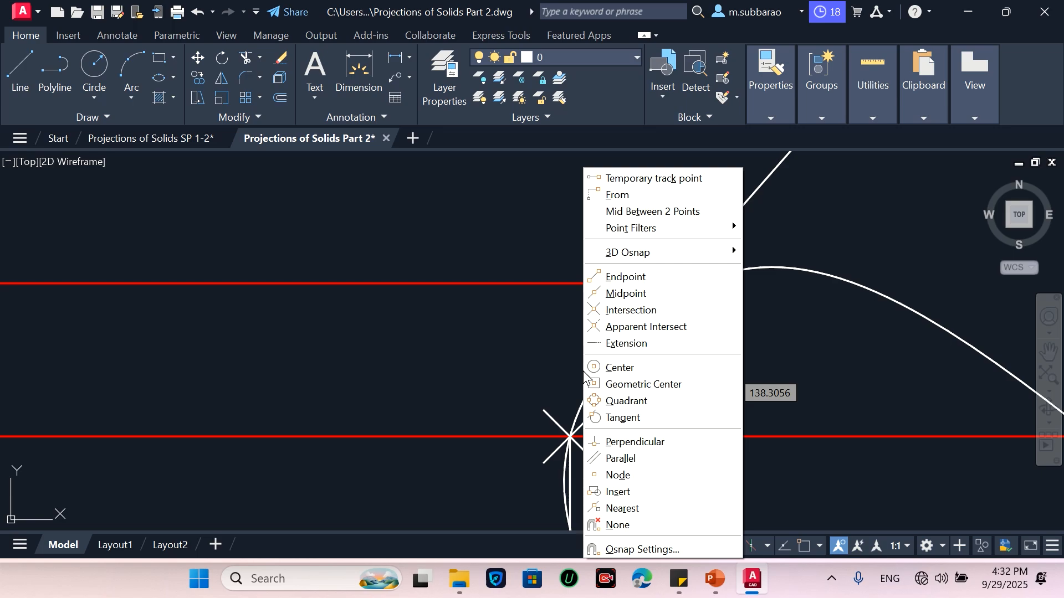
left_click(626, 419)
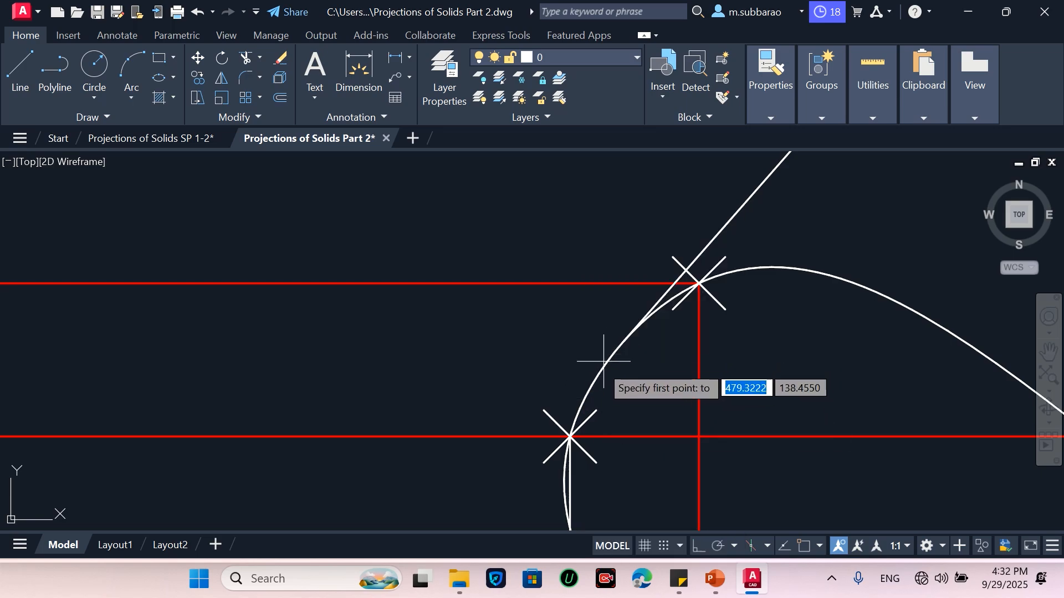
left_click(589, 390)
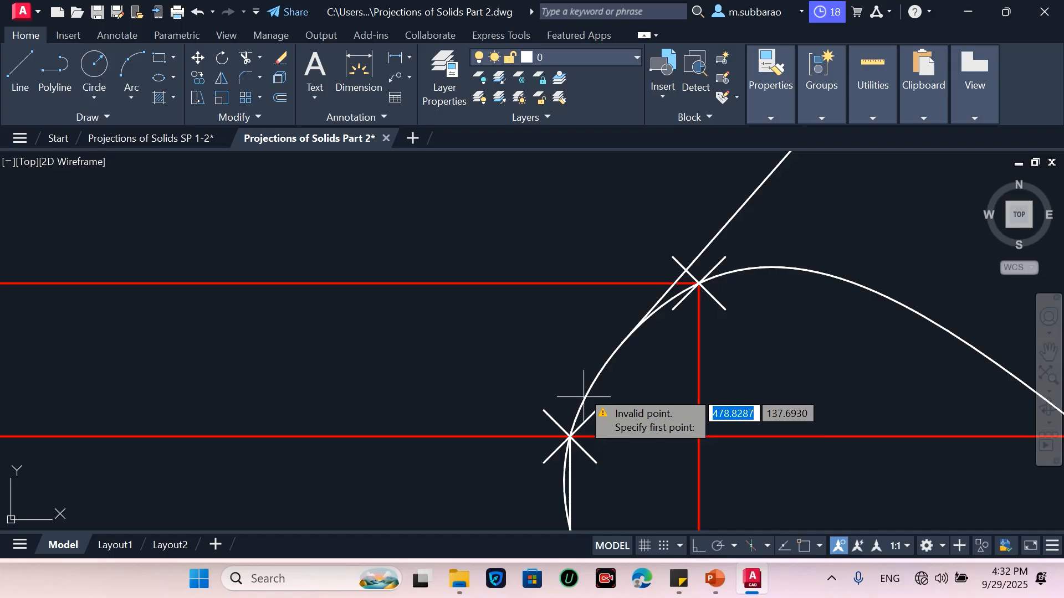
scroll(520, 444, "down", 4)
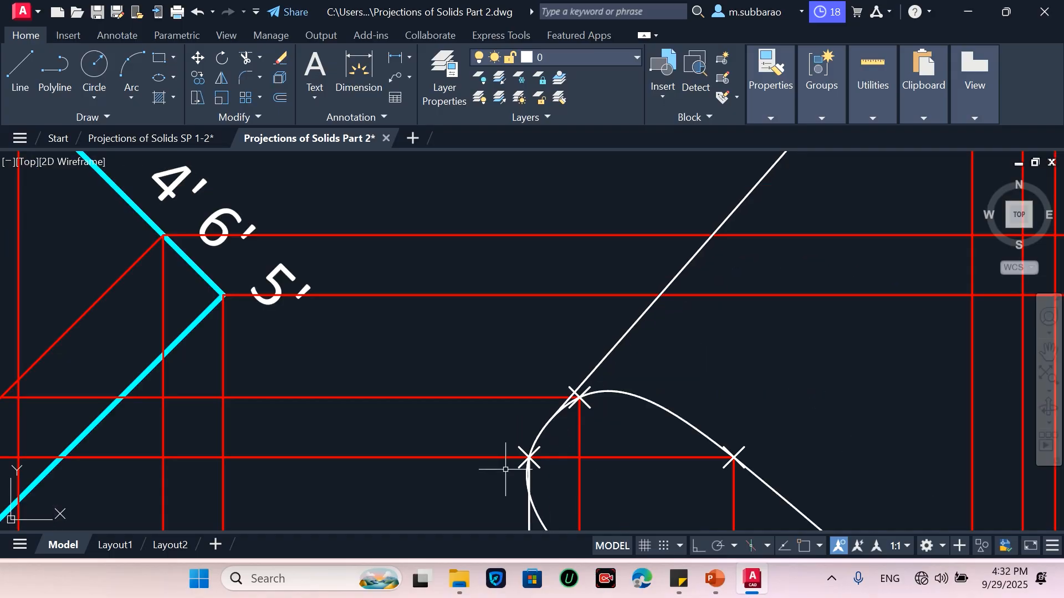
scroll(701, 254, "up", 5)
scroll(687, 256, "up", 4)
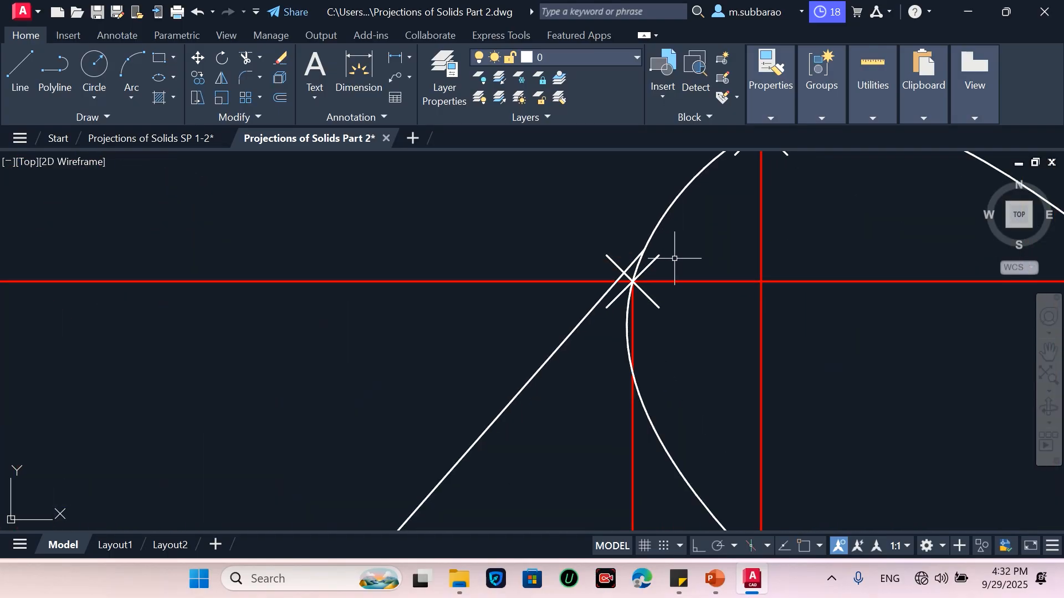
scroll(643, 272, "down", 2)
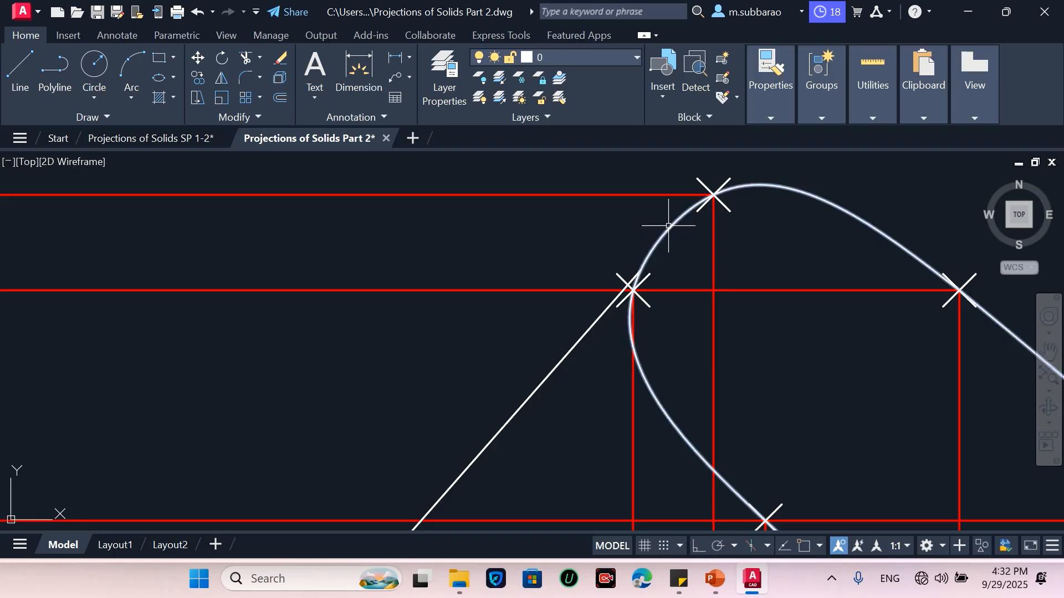
Draw a line starting on the upper end-face ellipse, then erase the duplicate outline line
type("l")
key("Return")
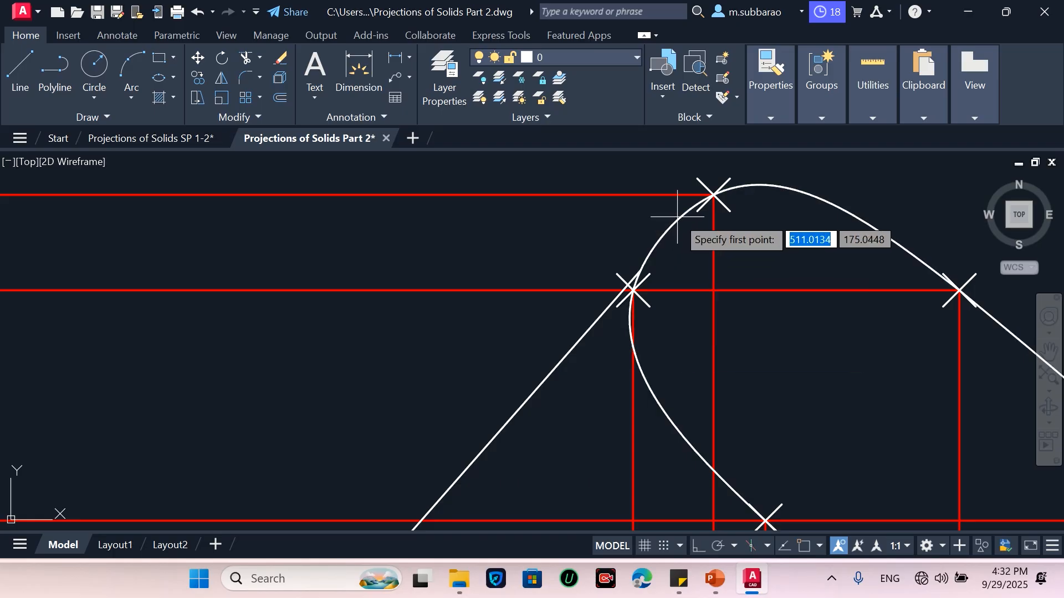
scroll(676, 222, "up", 5)
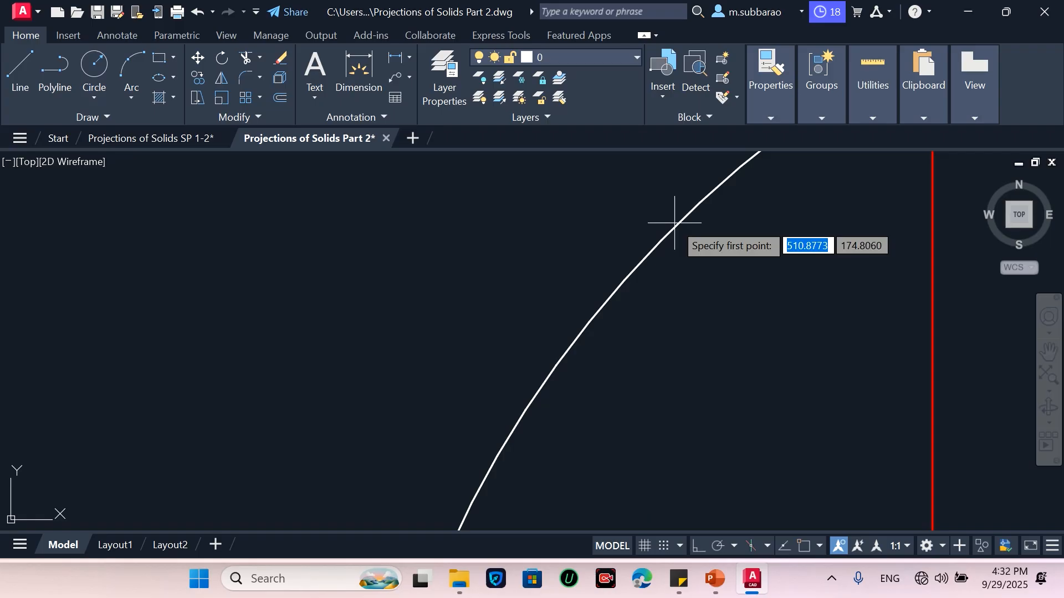
left_click(676, 224)
scroll(711, 173, "down", 3)
scroll(711, 173, "down", 5)
scroll(589, 297, "up", 5)
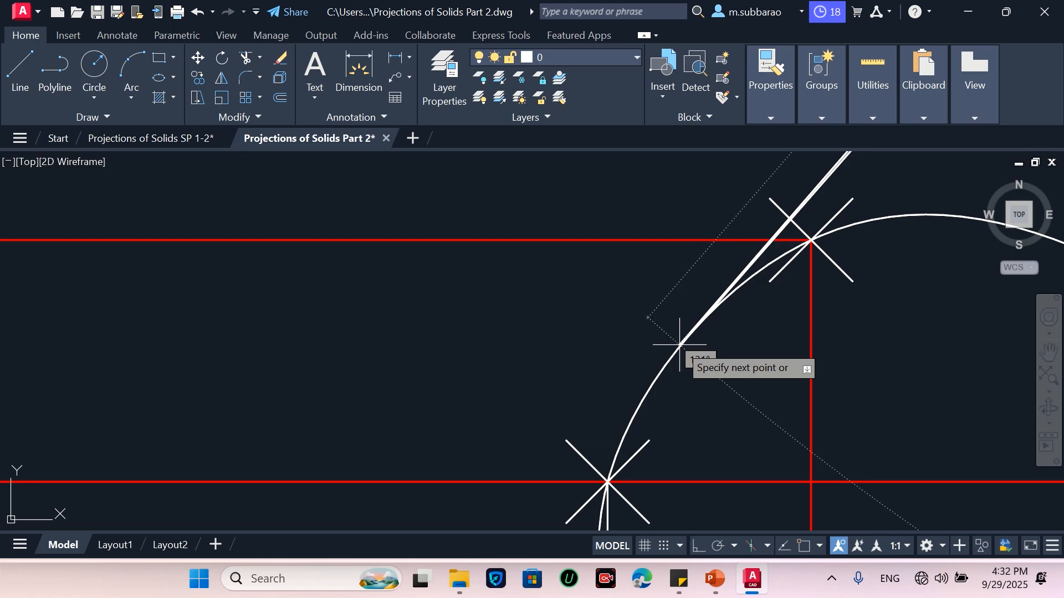
scroll(679, 345, "up", 5)
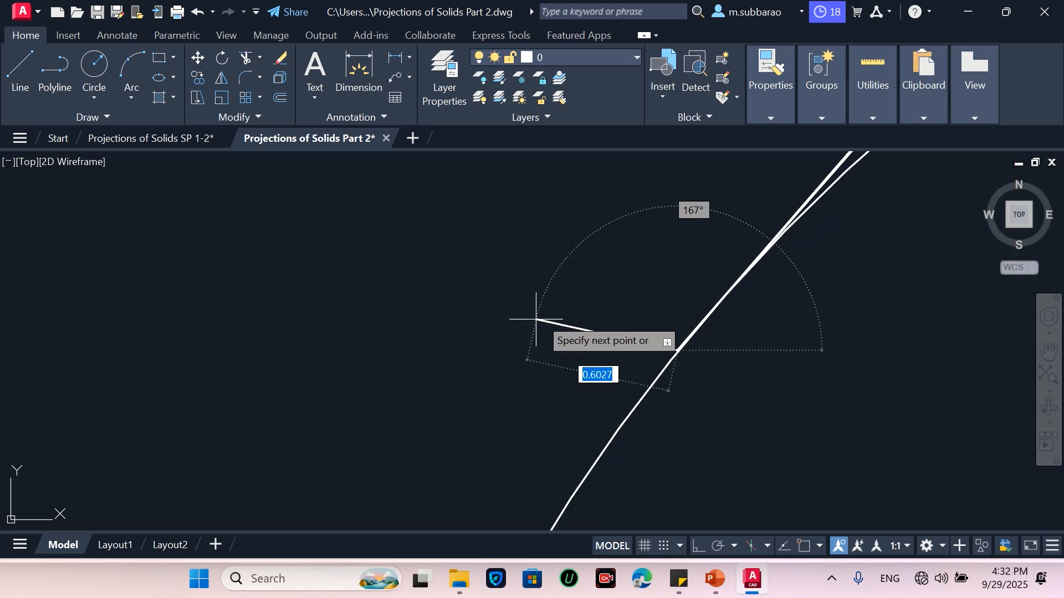
key("Escape")
scroll(507, 349, "down", 5)
scroll(546, 411, "up", 7)
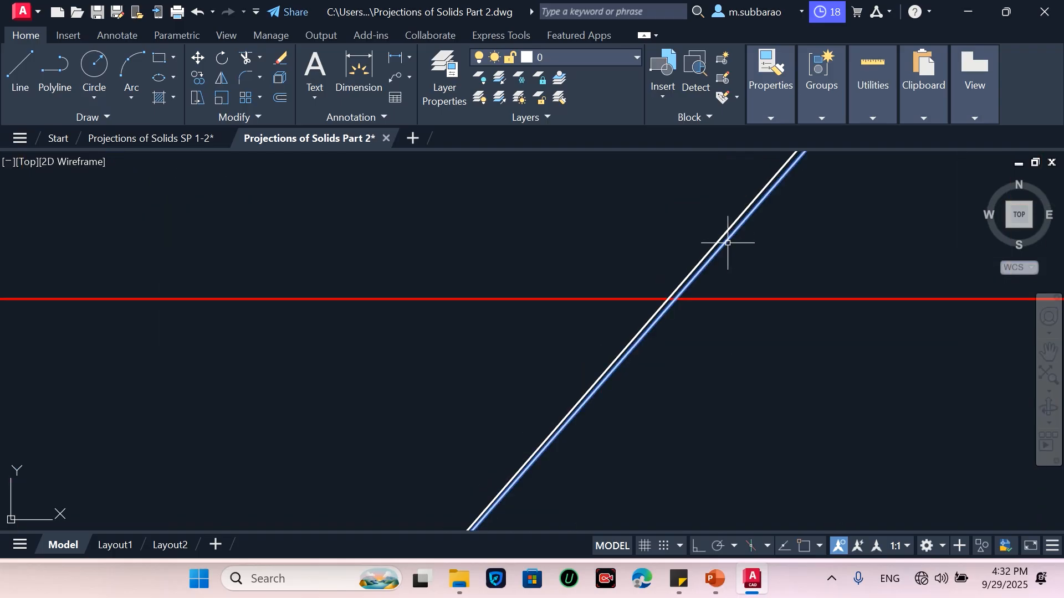
scroll(638, 388, "down", 3)
left_click(582, 447)
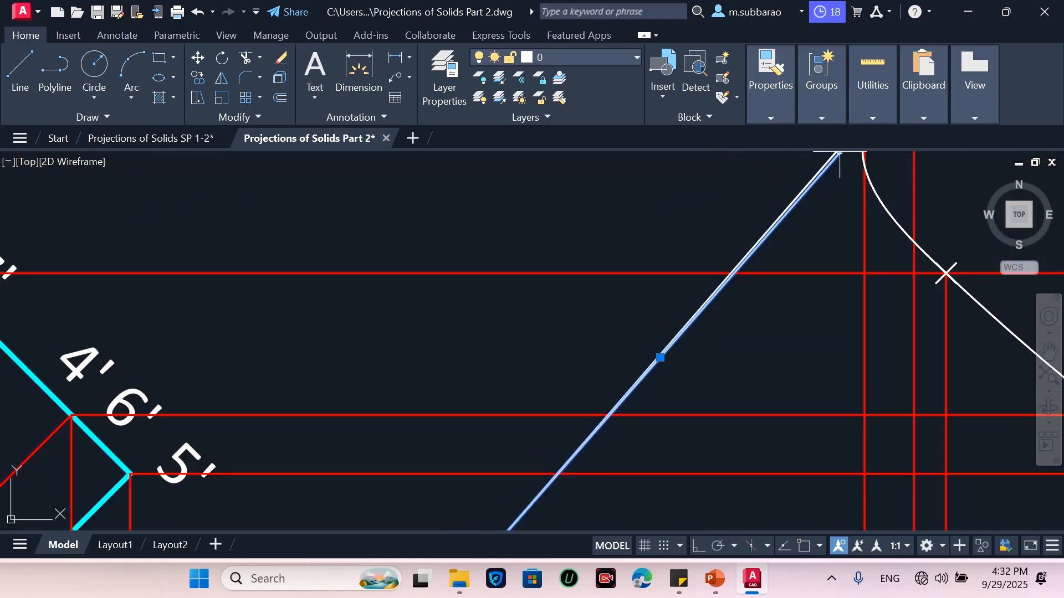
scroll(838, 208, "up", 2)
type("e")
key("Return")
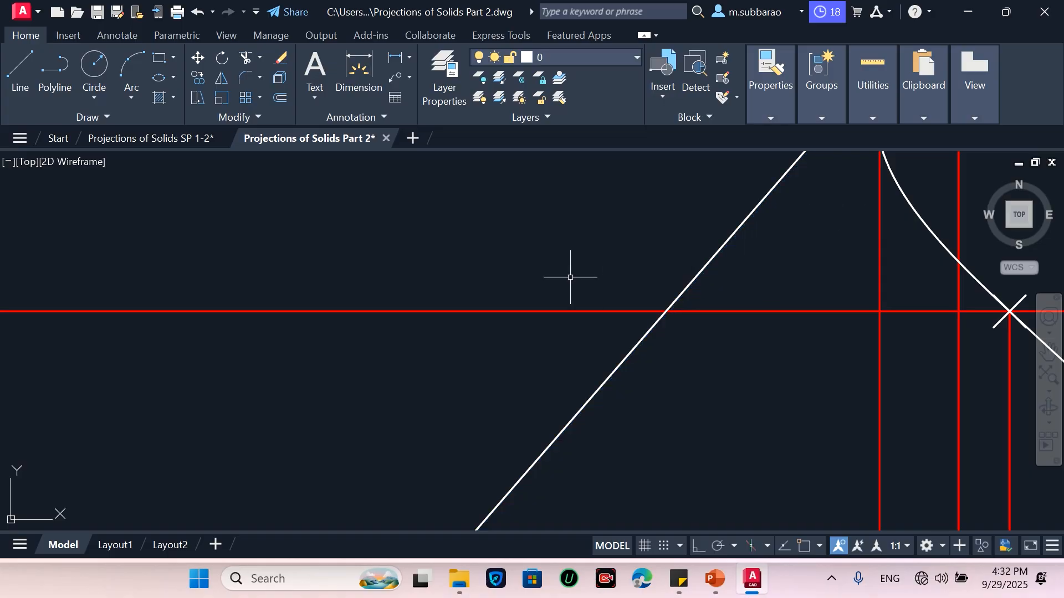
Draw the second outline line tangent to both end-face ellipses along the lower-right side of the new front view
scroll(535, 298, "down", 3)
scroll(686, 159, "down", 2)
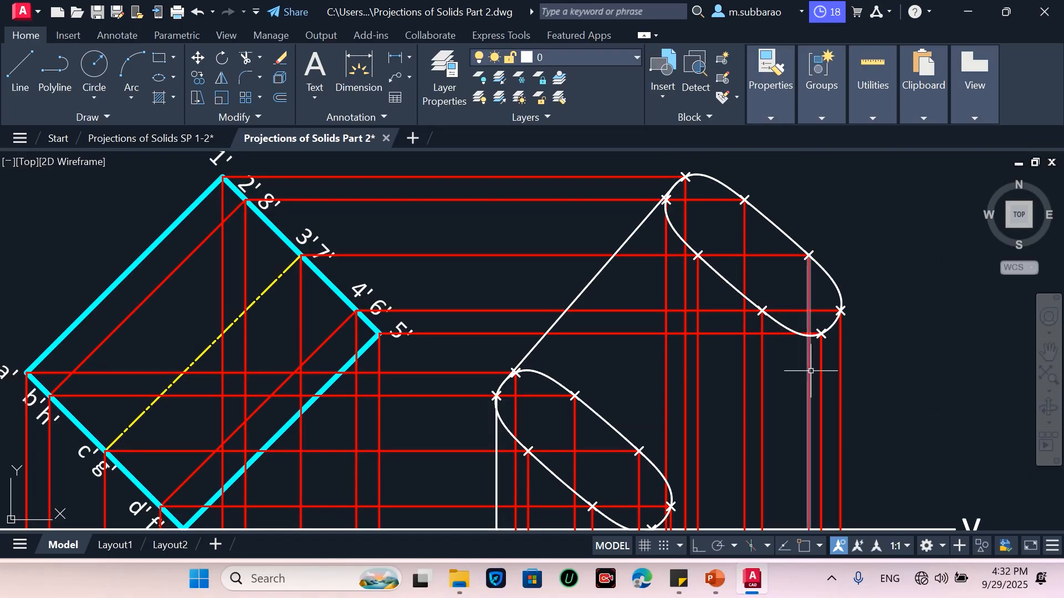
scroll(510, 278, "down", 2)
scroll(713, 331, "up", 2)
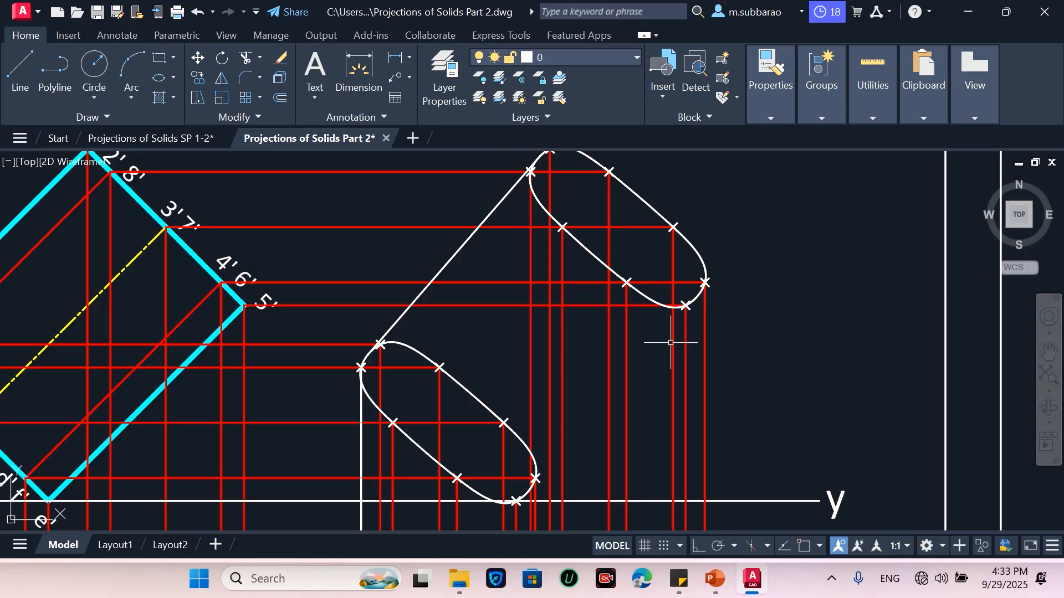
scroll(561, 505, "up", 2)
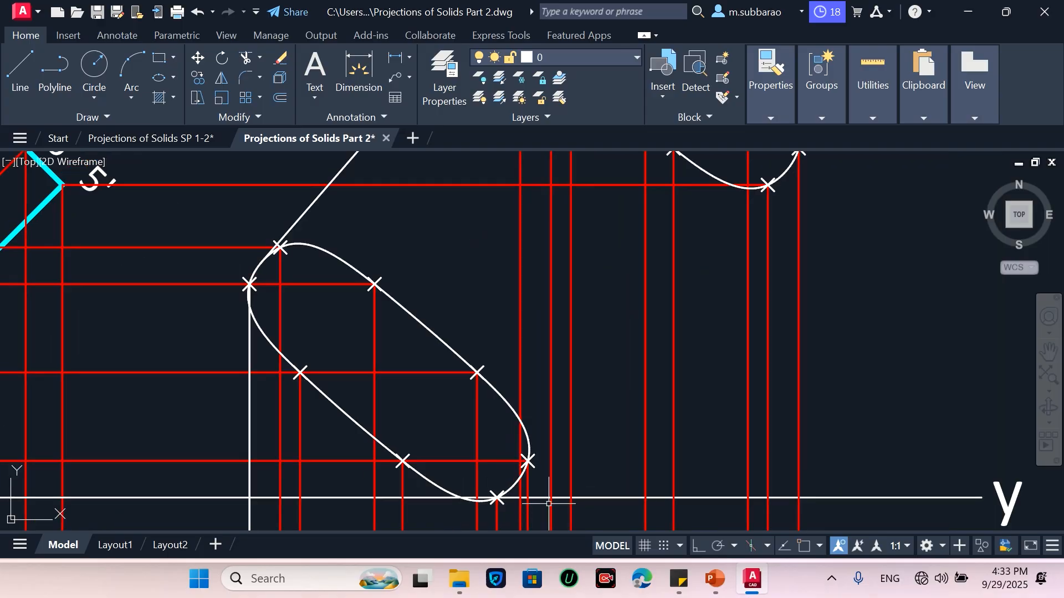
key("Return")
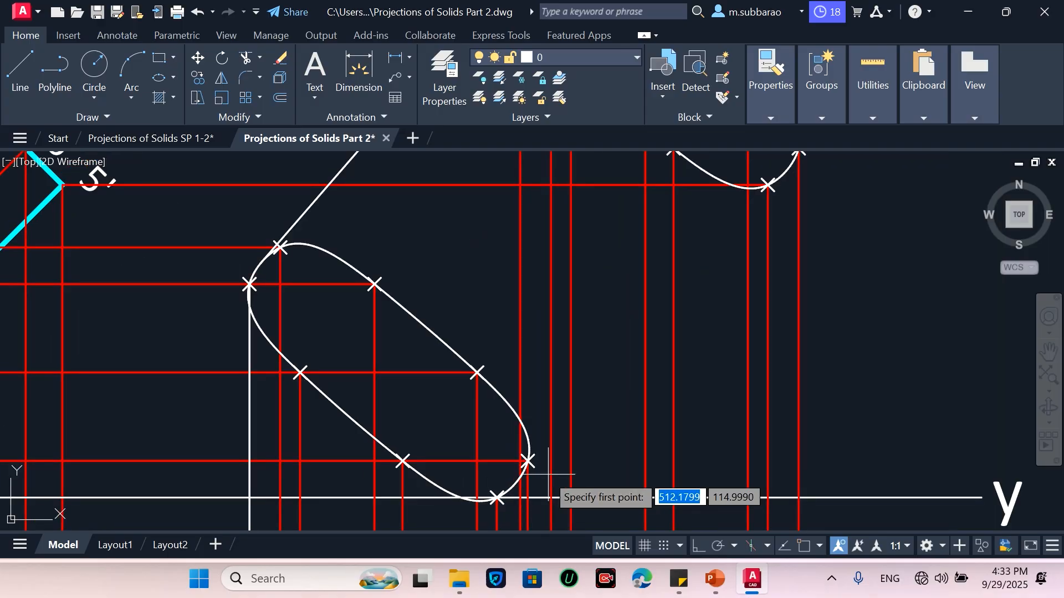
scroll(513, 497, "up", 3)
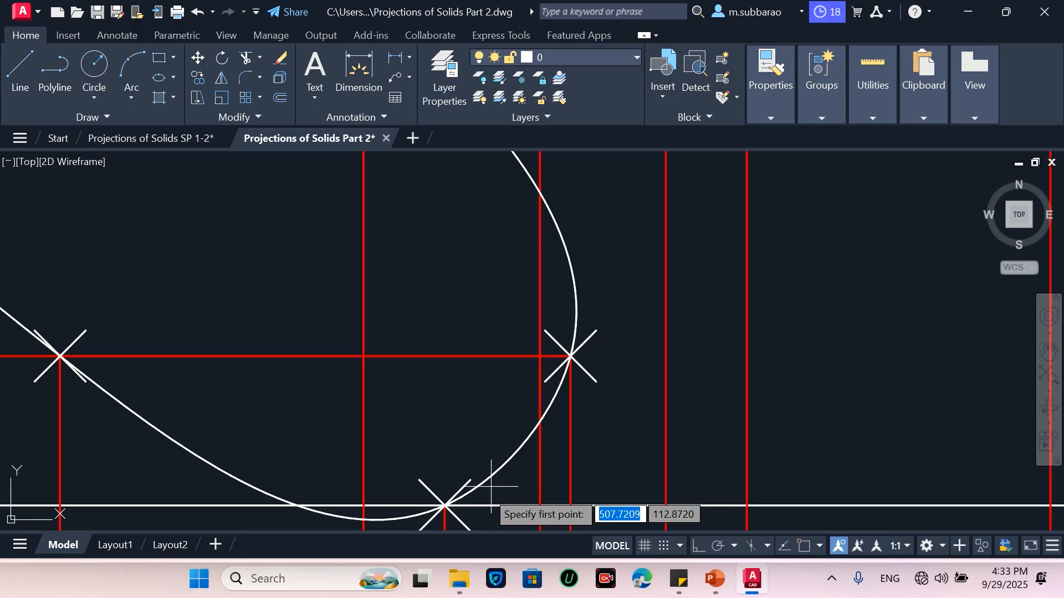
scroll(471, 495, "up", 3)
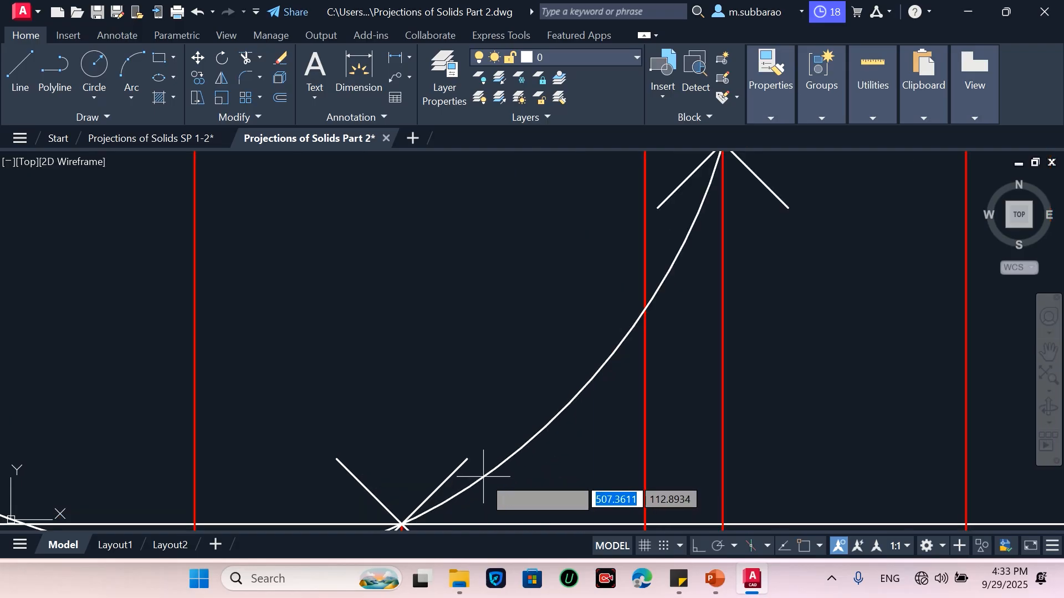
scroll(489, 474, "up", 4)
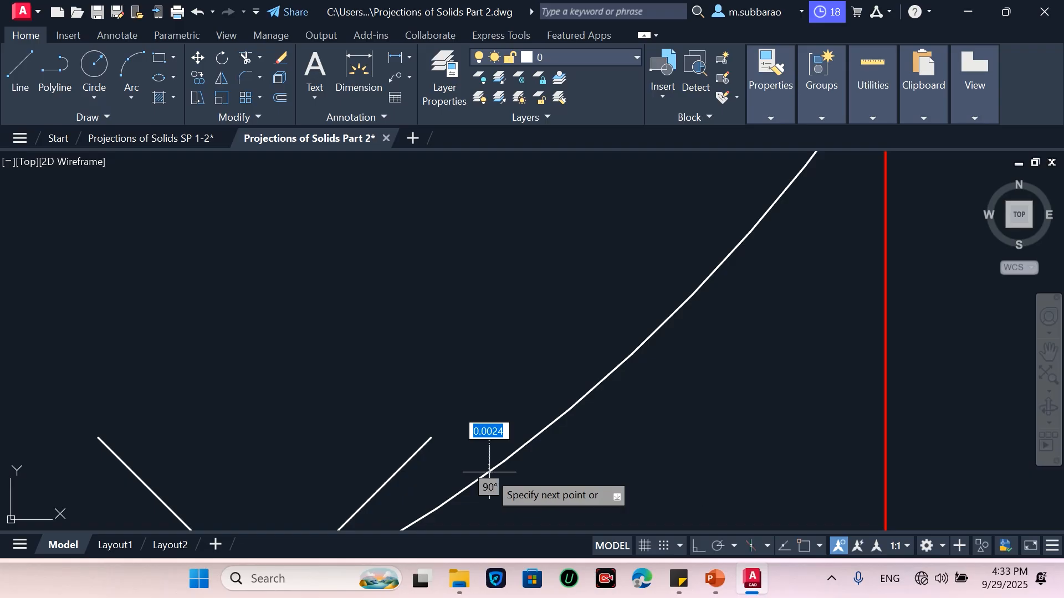
scroll(551, 435, "down", 5)
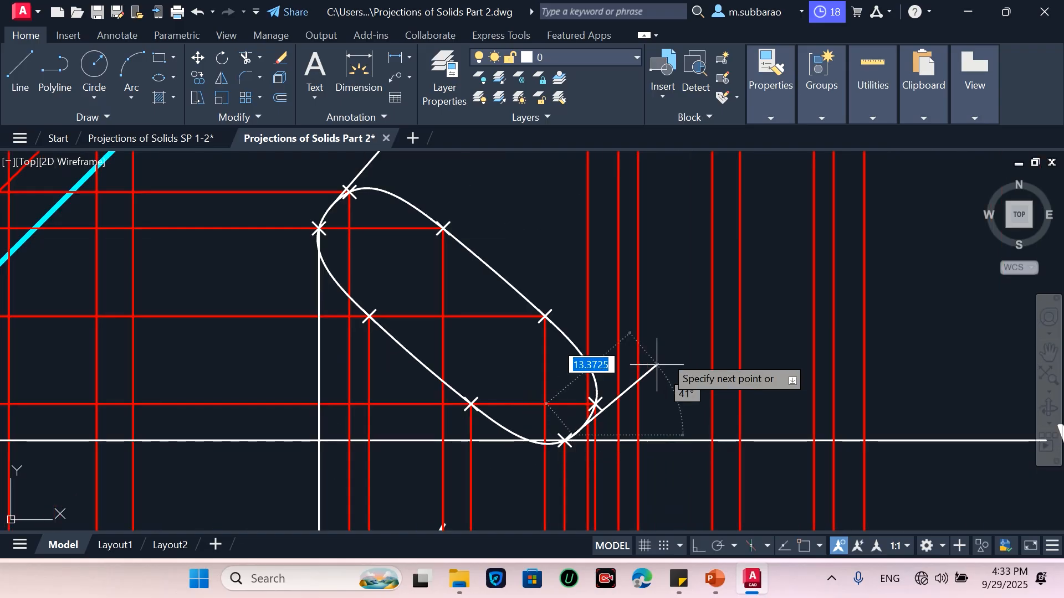
scroll(709, 293, "down", 3)
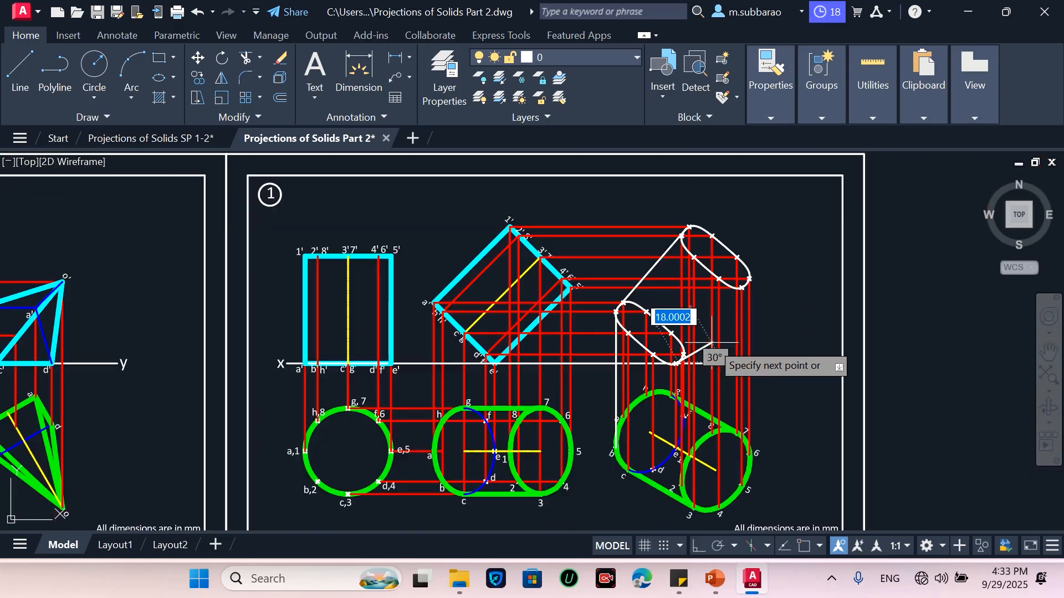
scroll(745, 285, "up", 5)
scroll(693, 388, "up", 2)
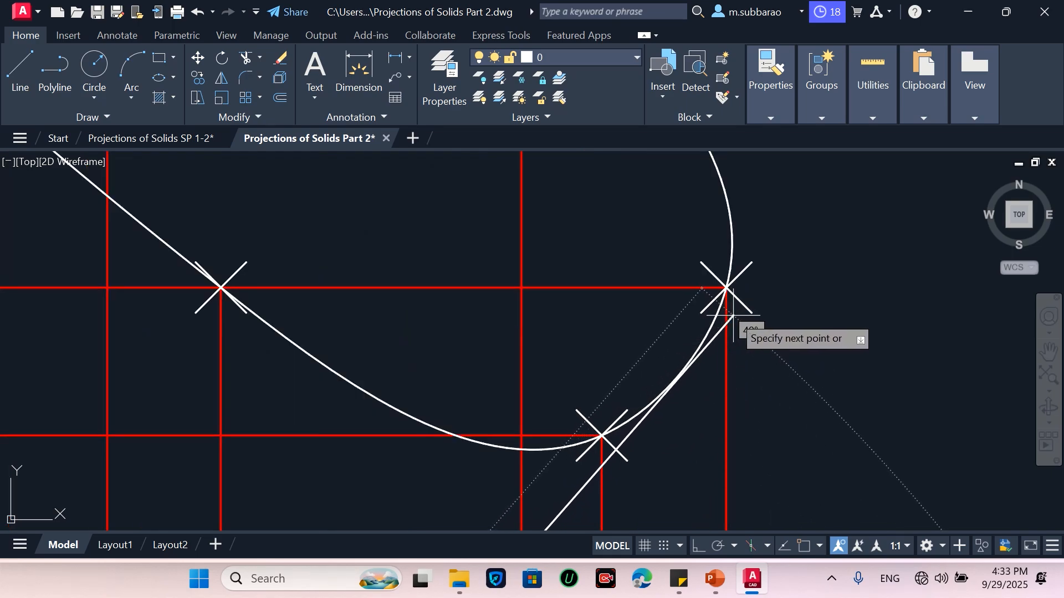
scroll(734, 311, "up", 2)
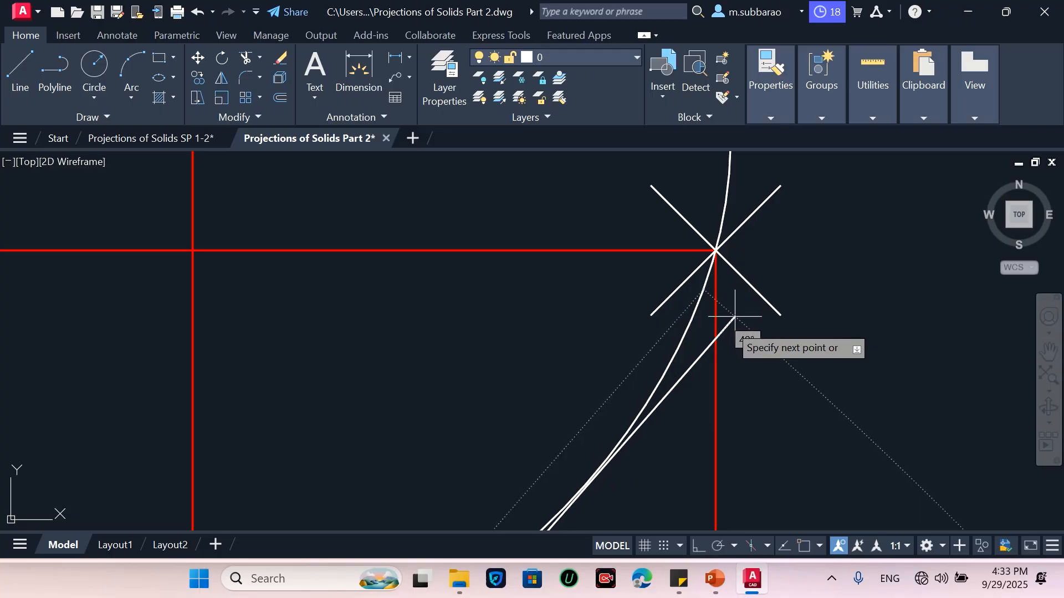
scroll(577, 494, "up", 2)
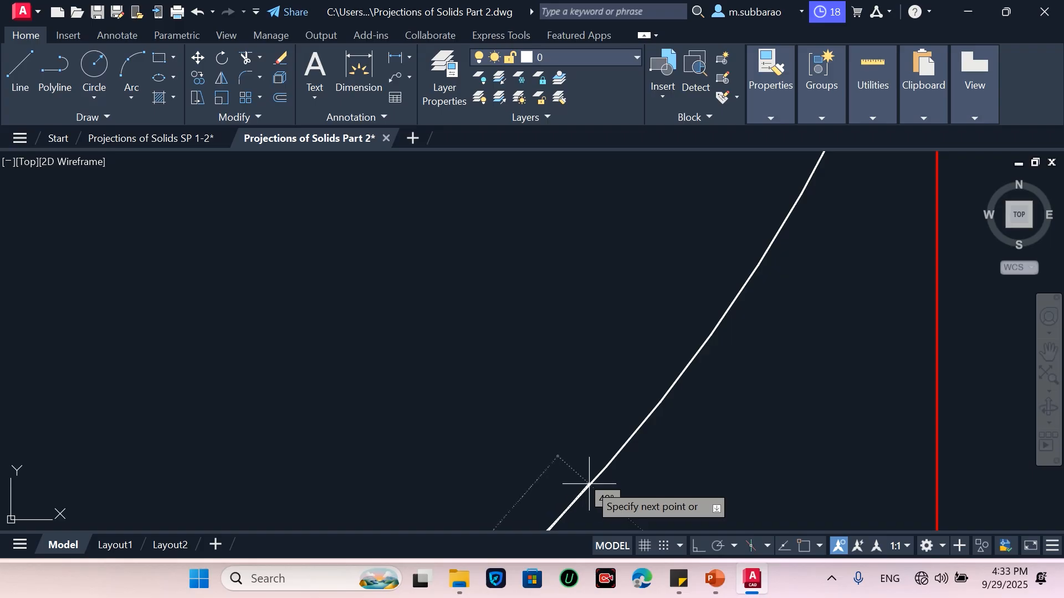
scroll(720, 327, "down", 2)
key("Escape")
scroll(826, 271, "down", 3)
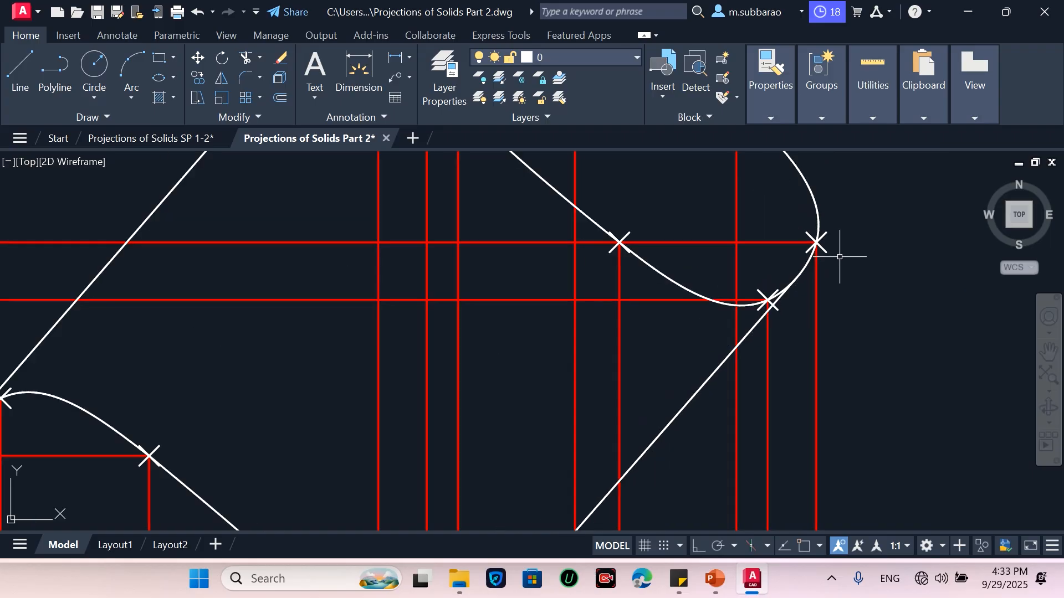
Use Match Properties to apply the thick cyan outline style to the upper end-face ellipse, tangent outline lines and lower ellipse of the new front view
scroll(731, 322, "down", 4)
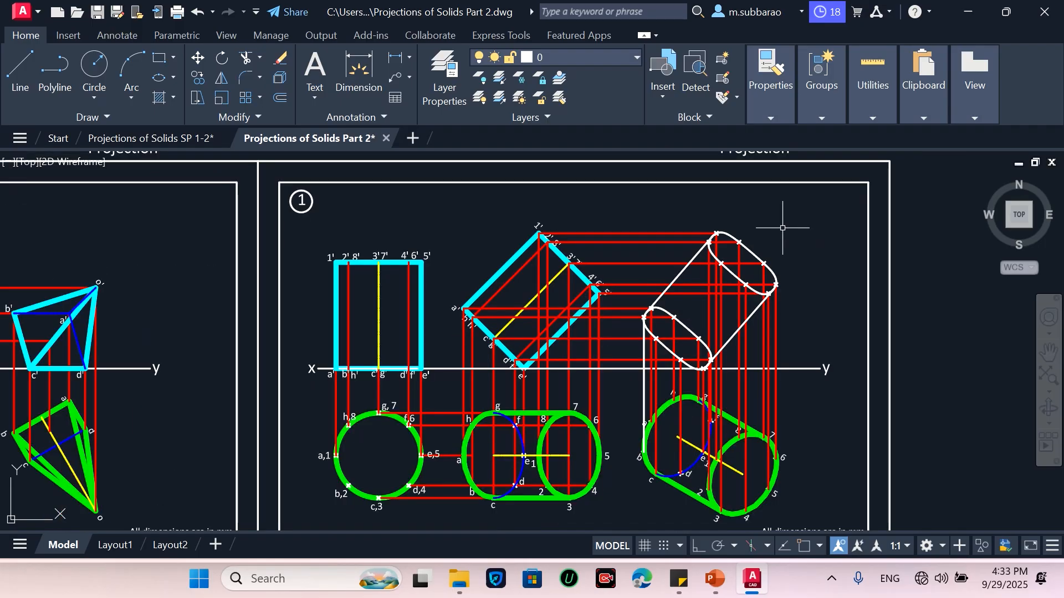
scroll(768, 302, "up", 2)
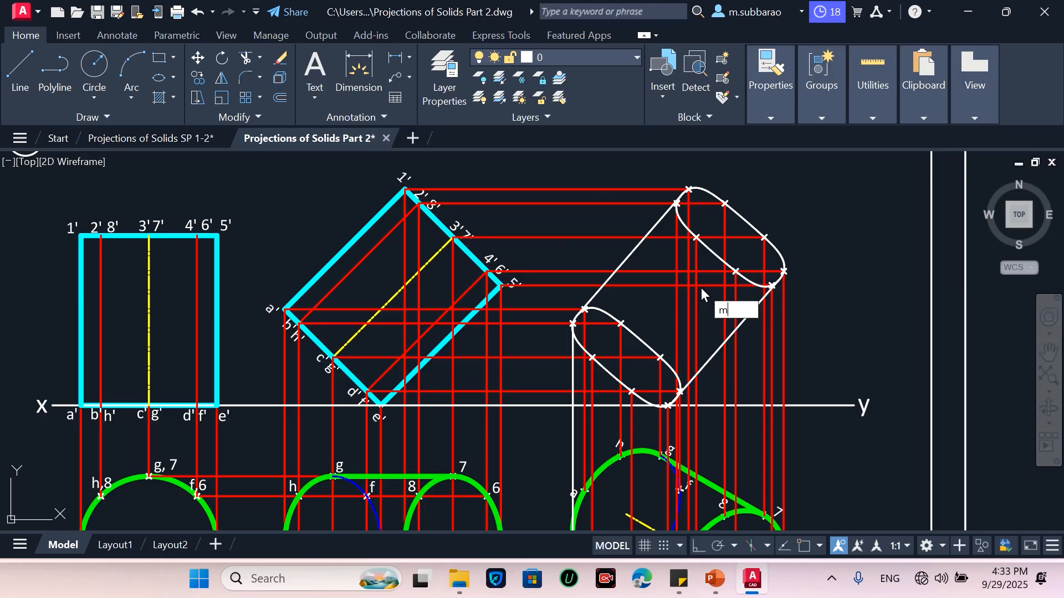
type("a")
key("Return")
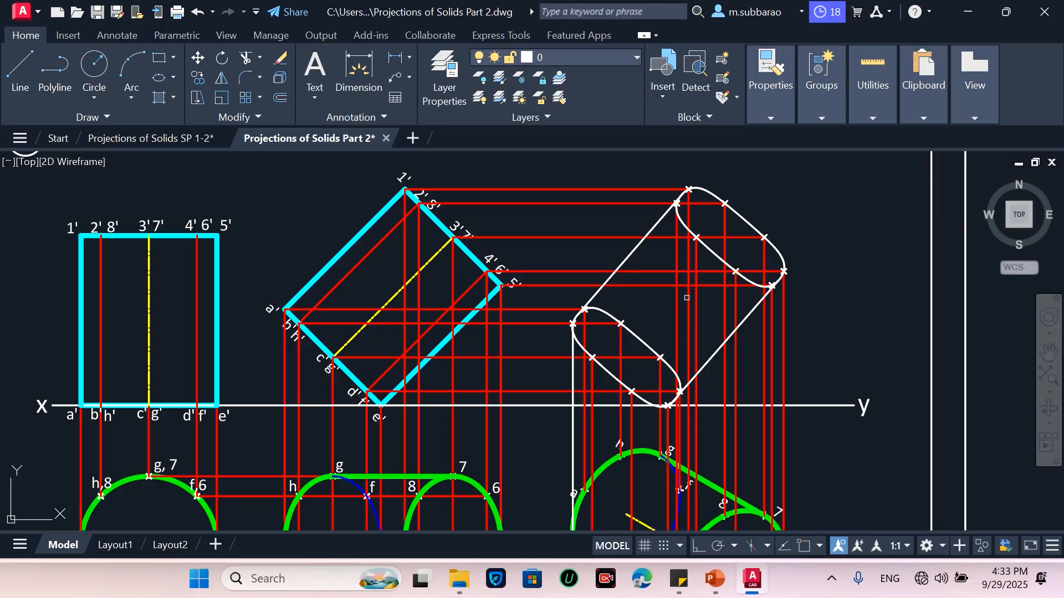
left_click(361, 223)
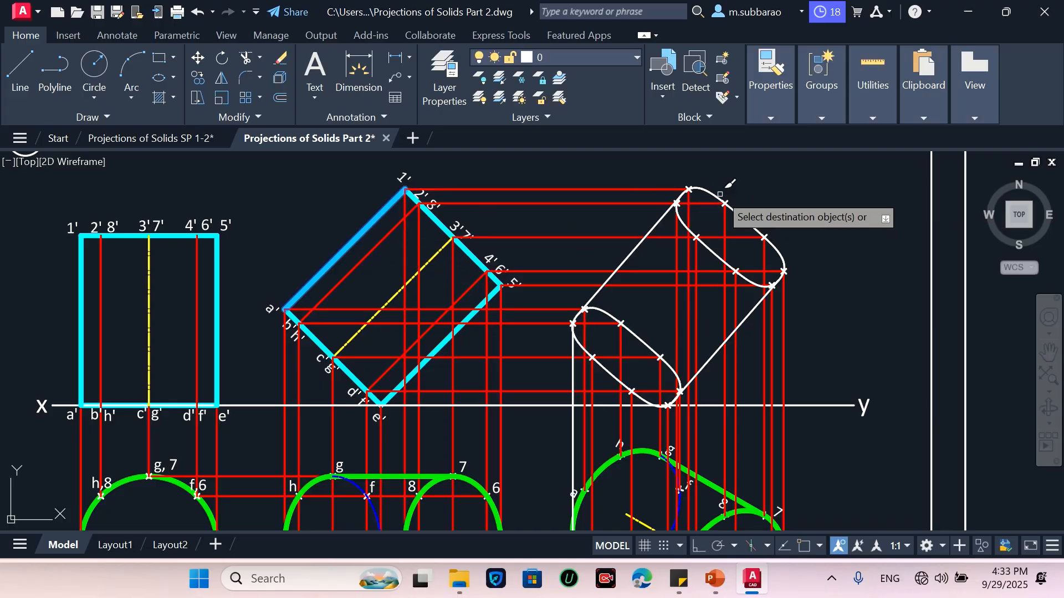
left_click(721, 196)
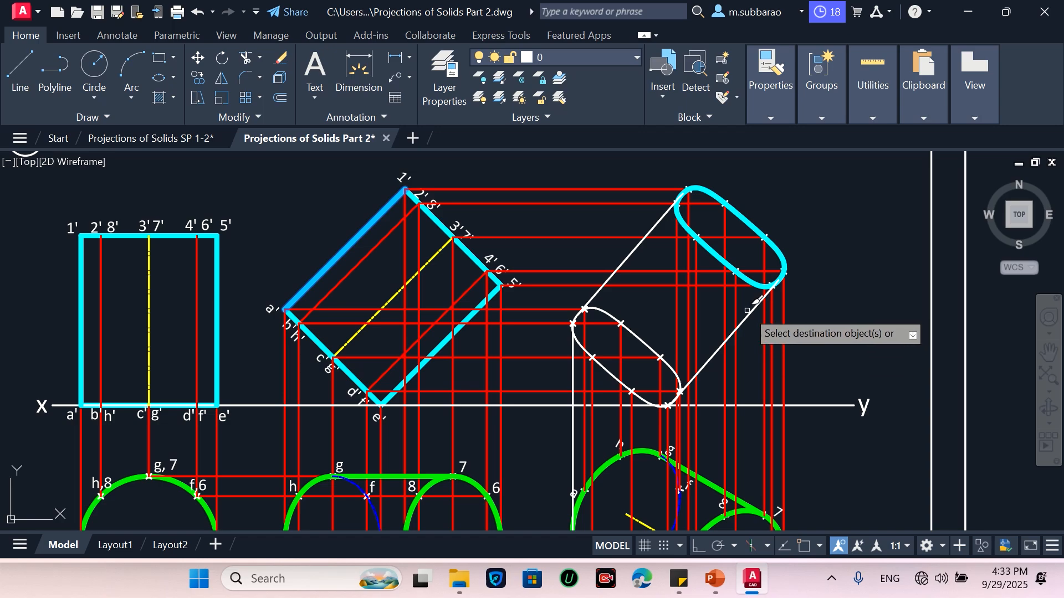
left_click(751, 314)
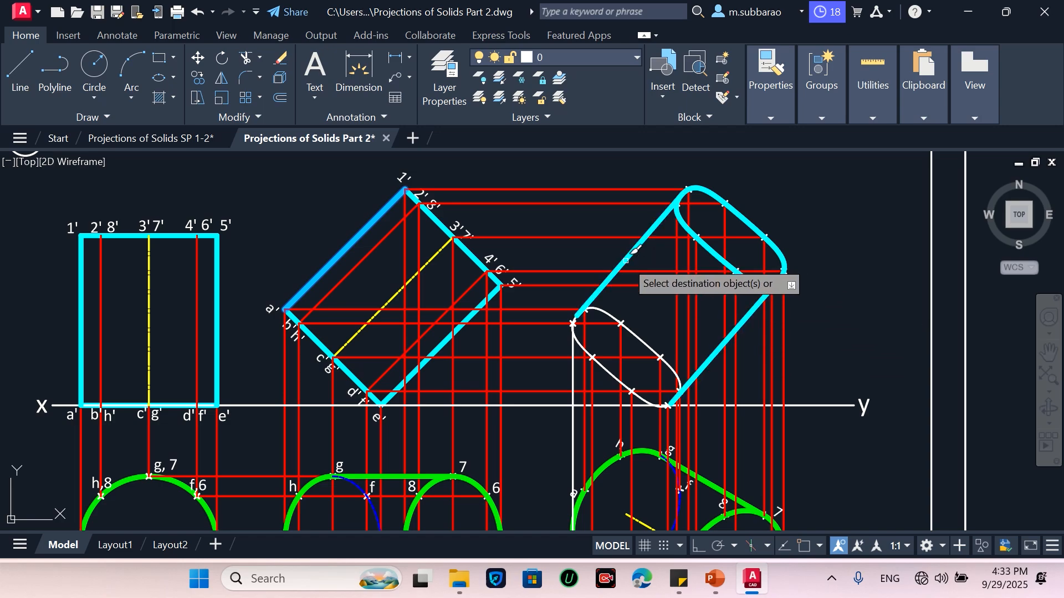
scroll(625, 392, "up", 2)
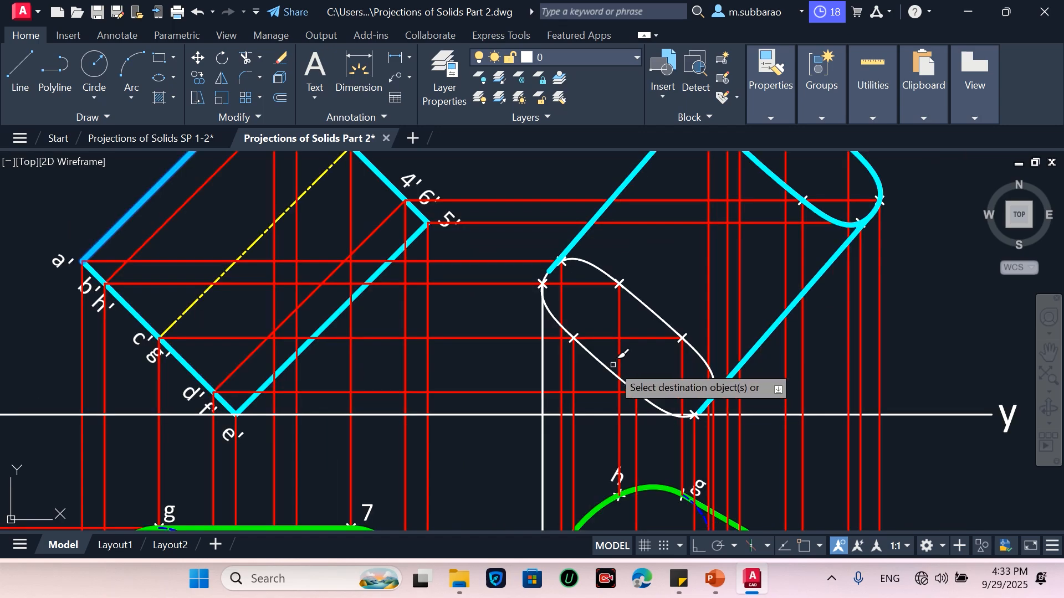
left_click(609, 368)
scroll(617, 358, "down", 2)
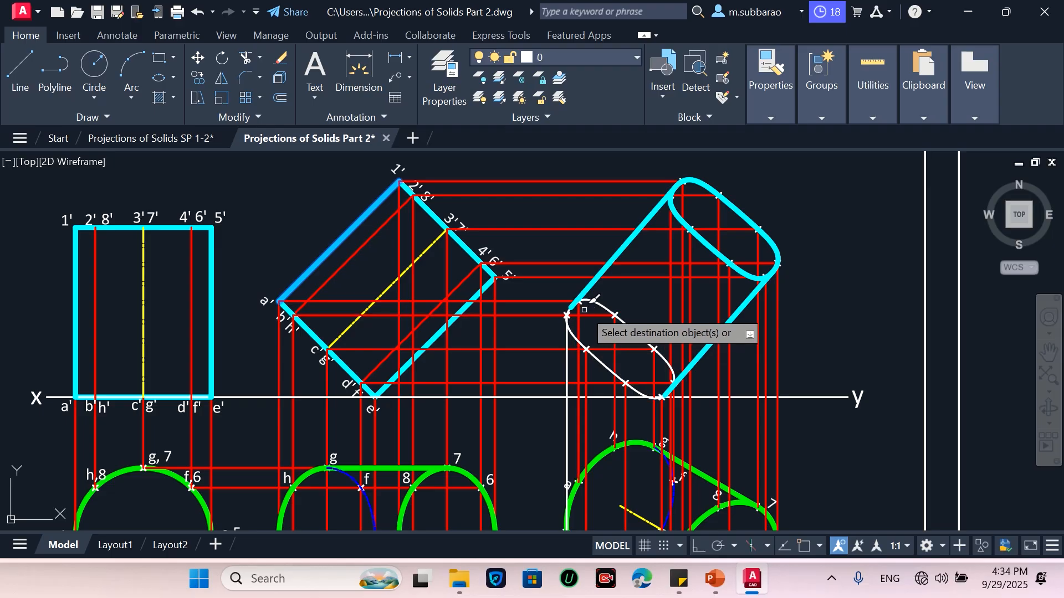
key("Escape")
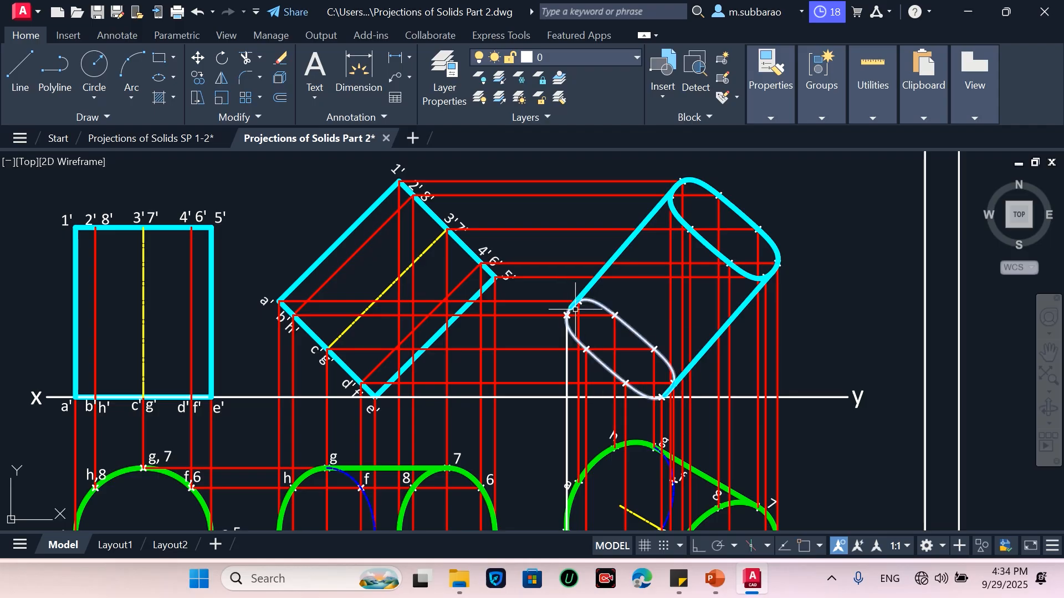
Trim the lower end-face ellipse's short arc pieces lying beyond the tangent points of both outline lines
scroll(568, 314, "up", 6)
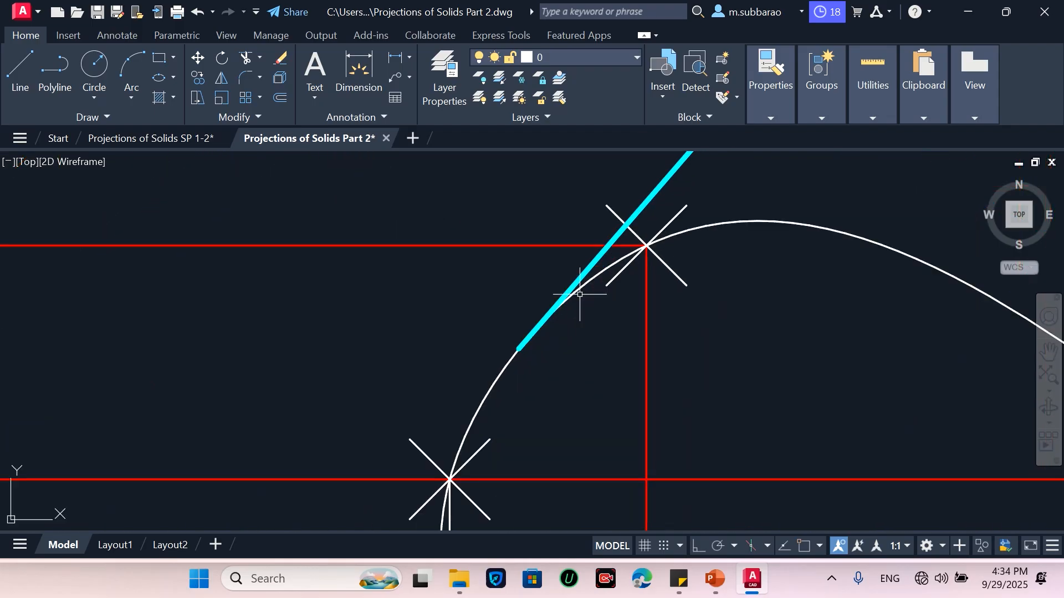
type("r")
key("Return")
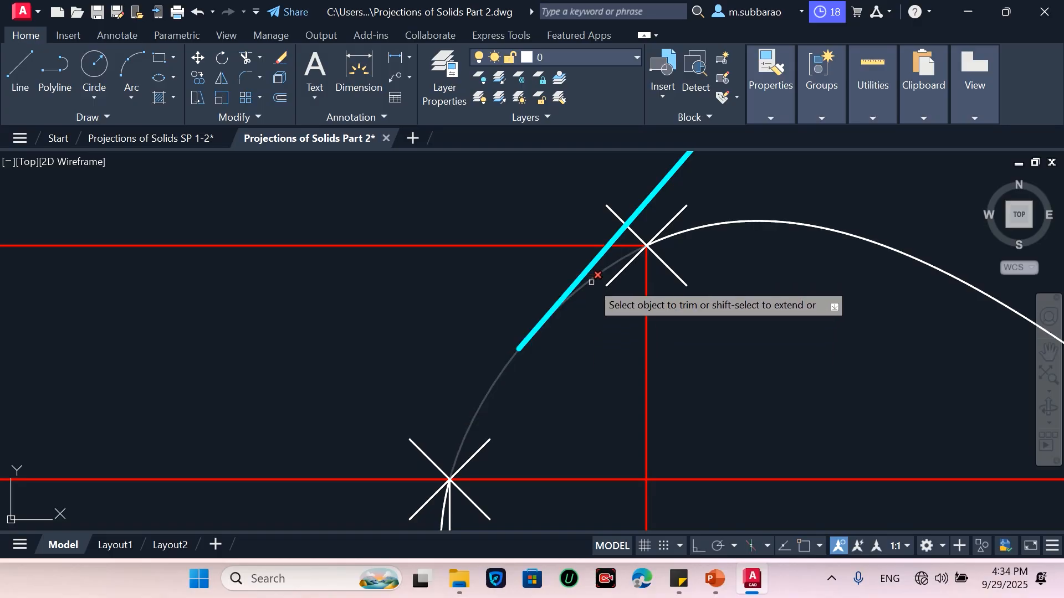
left_click(591, 282)
scroll(486, 341, "down", 8)
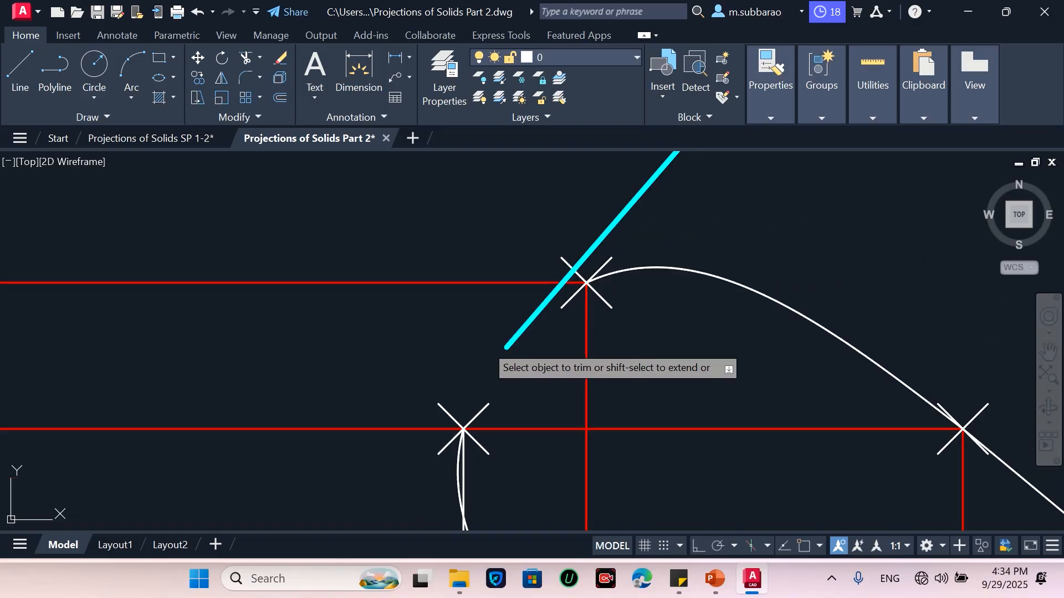
scroll(703, 497, "down", 6)
scroll(684, 451, "up", 10)
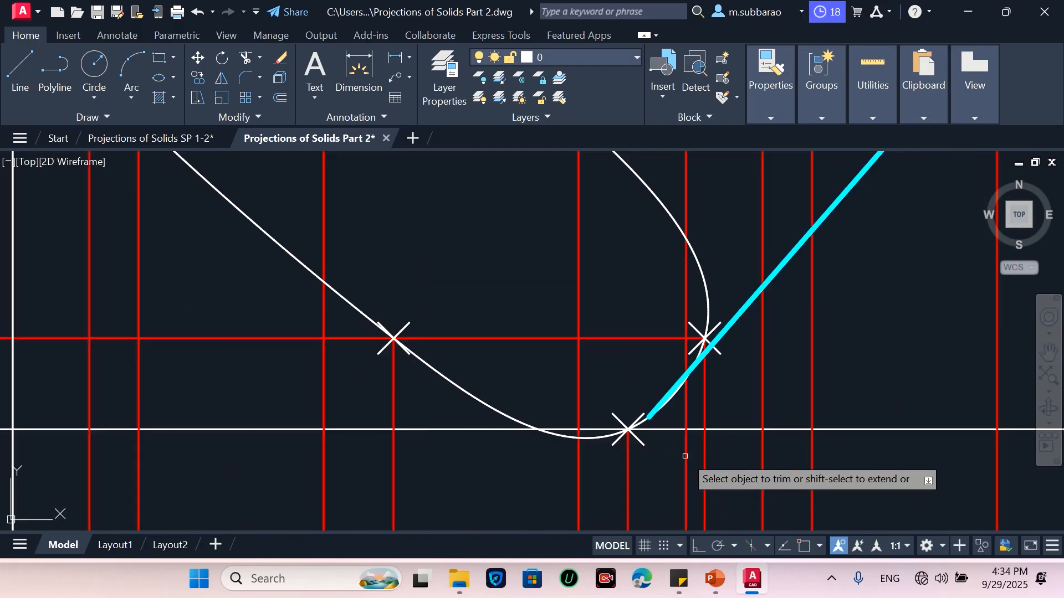
left_click(659, 398)
scroll(731, 485, "down", 6)
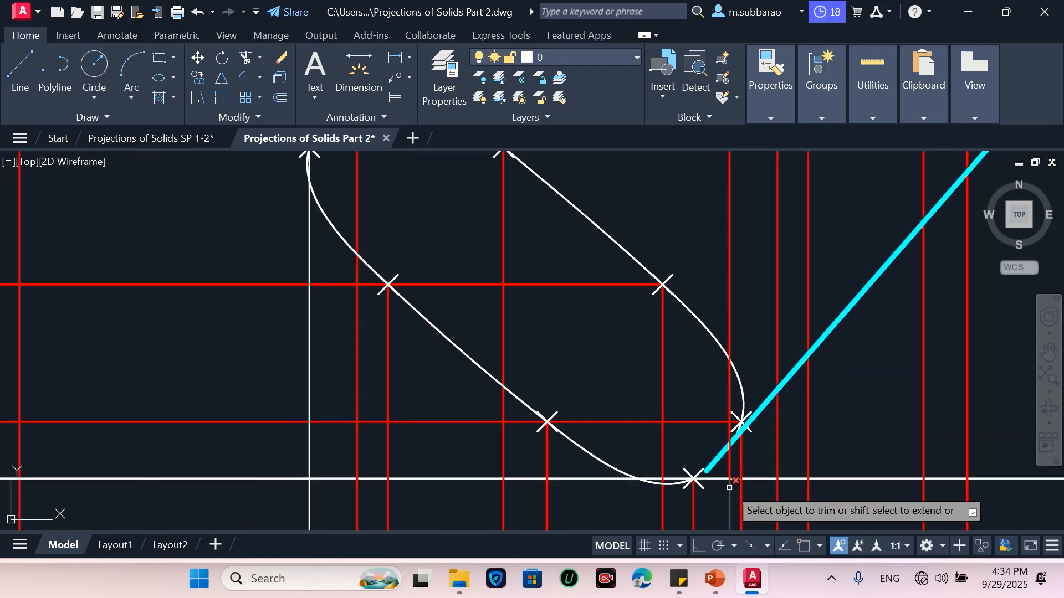
scroll(586, 342, "down", 3)
scroll(414, 221, "up", 5)
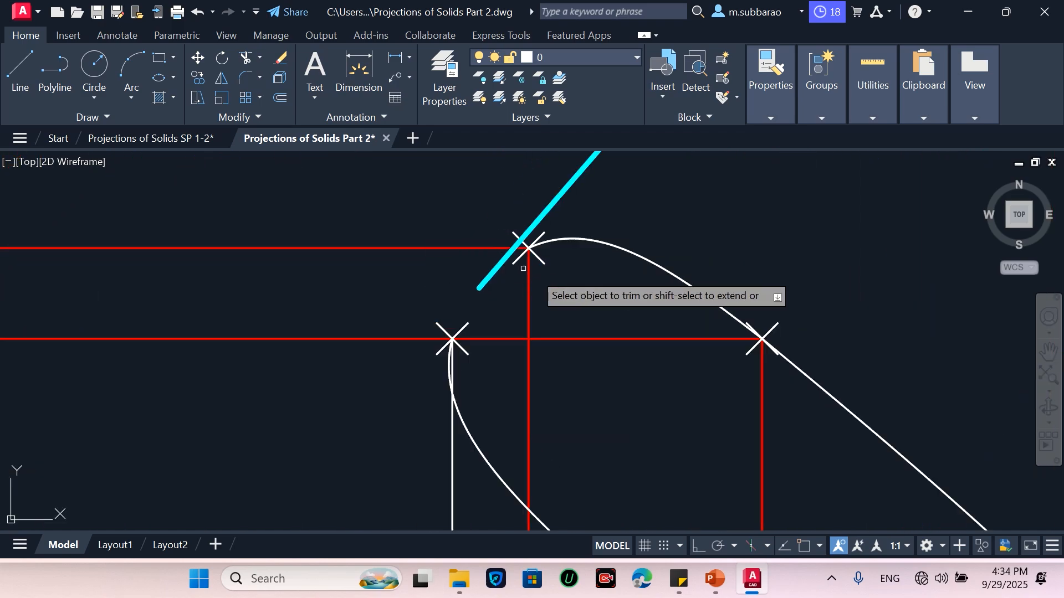
Draw a three-point arc starting at the marked division point on the lower end-face ellipse toward the outline line's end
type("L")
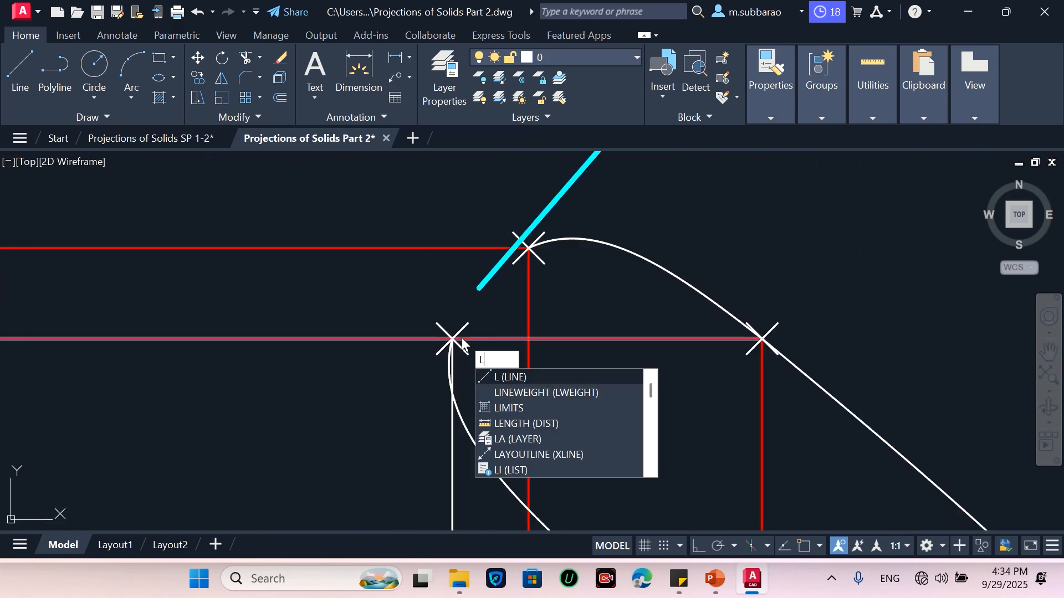
key("Return")
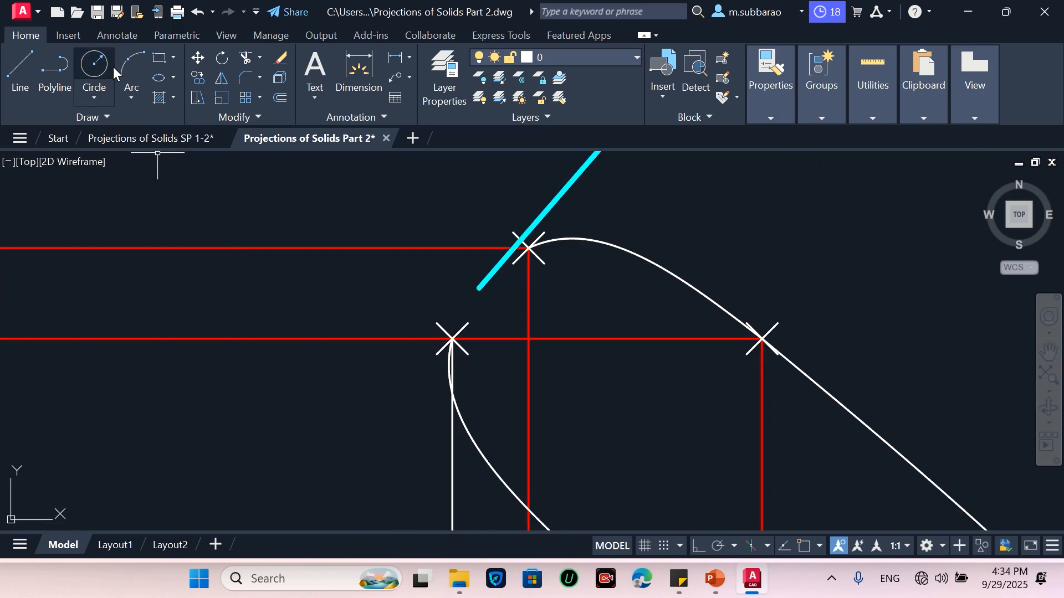
left_click(128, 62)
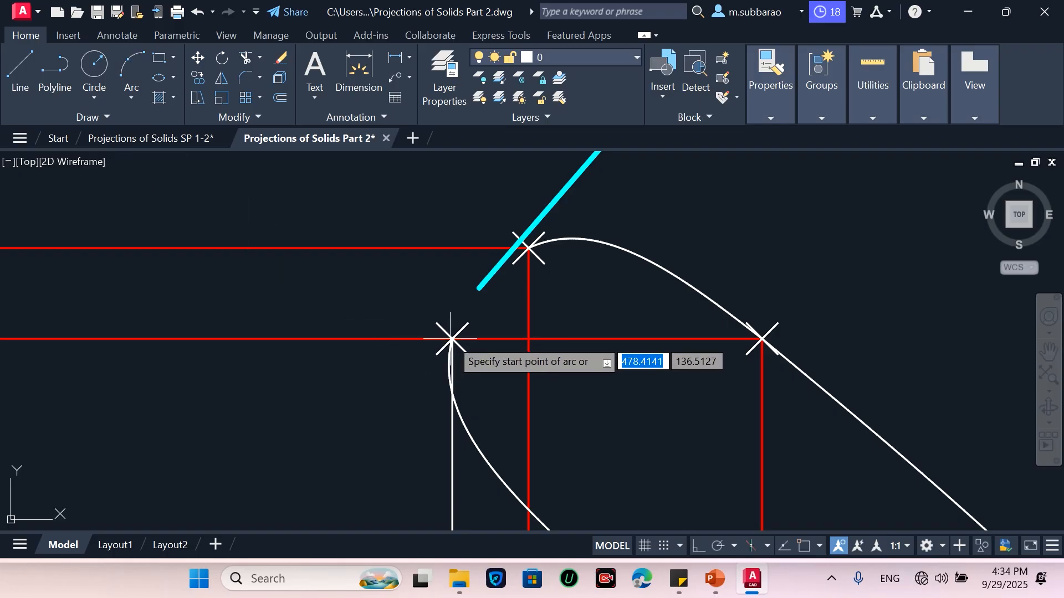
left_click(452, 339)
scroll(453, 339, "down", 2)
scroll(463, 316, "up", 3)
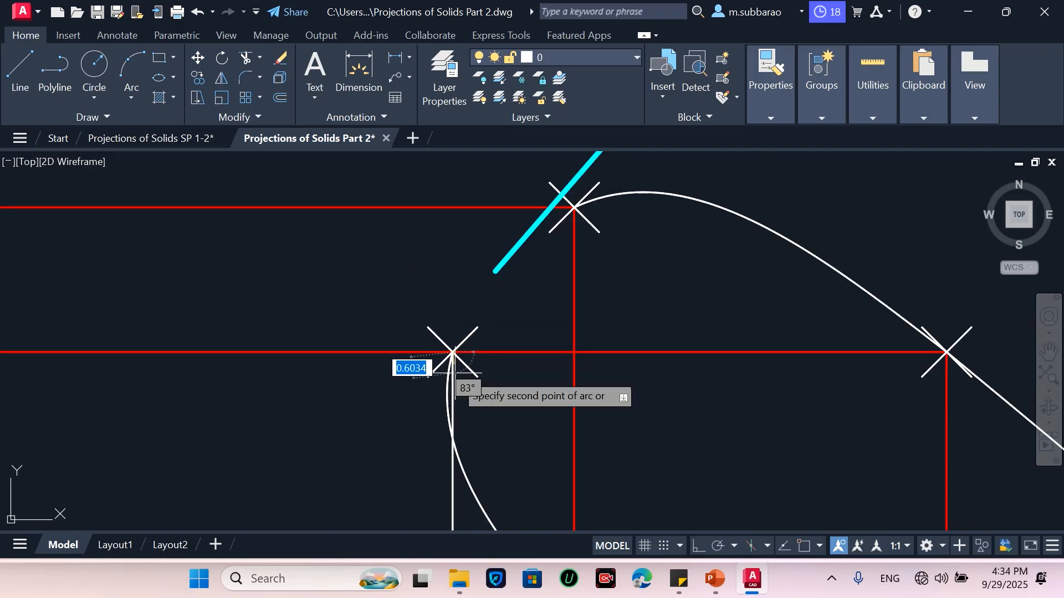
scroll(495, 271, "up", 4)
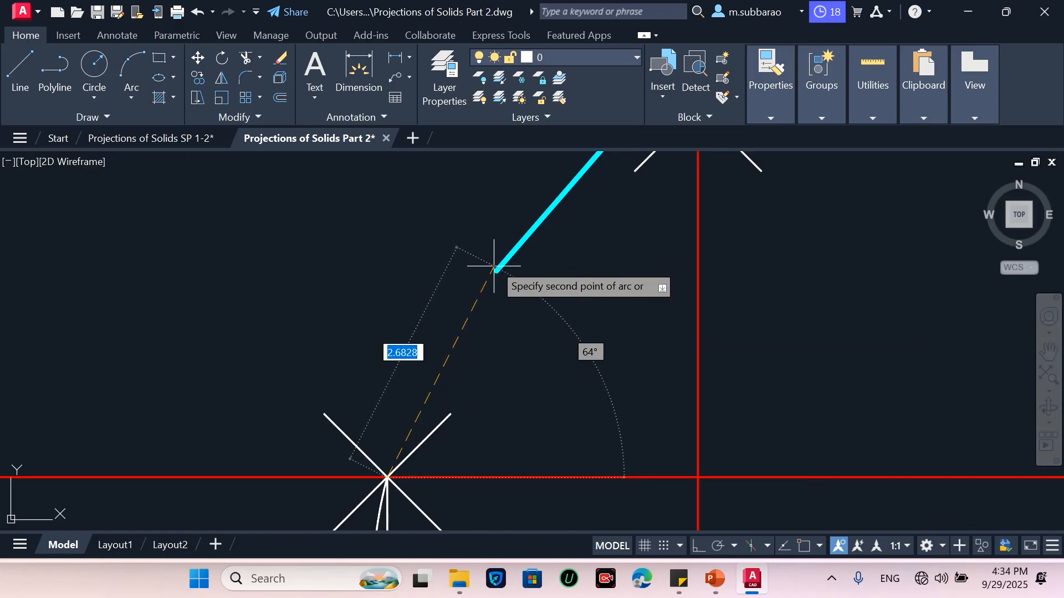
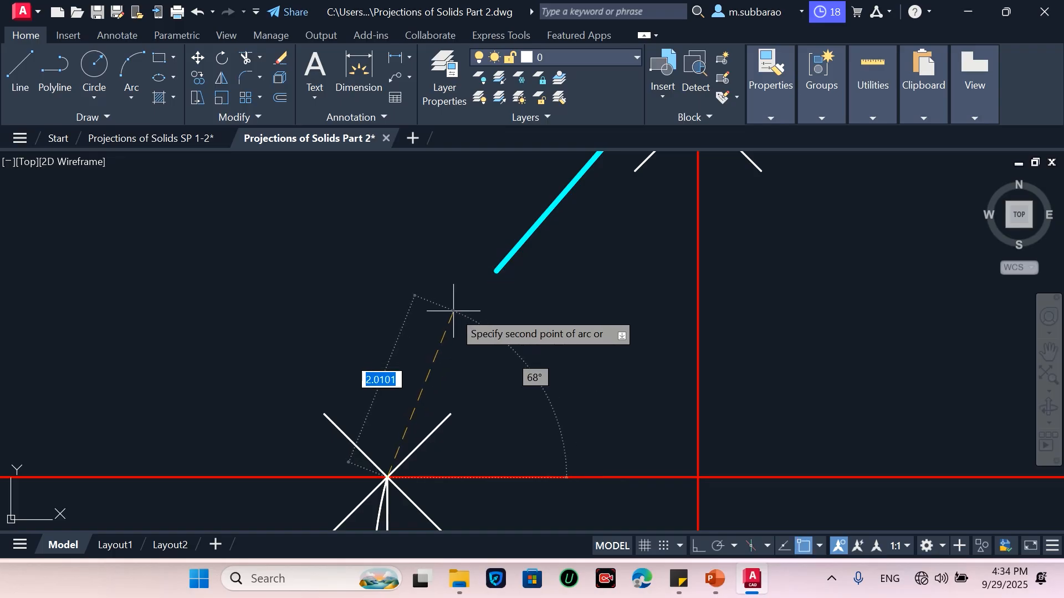
Finish the three-point arc so it ends at the marked intersection point near the top of the curve
left_click(497, 271)
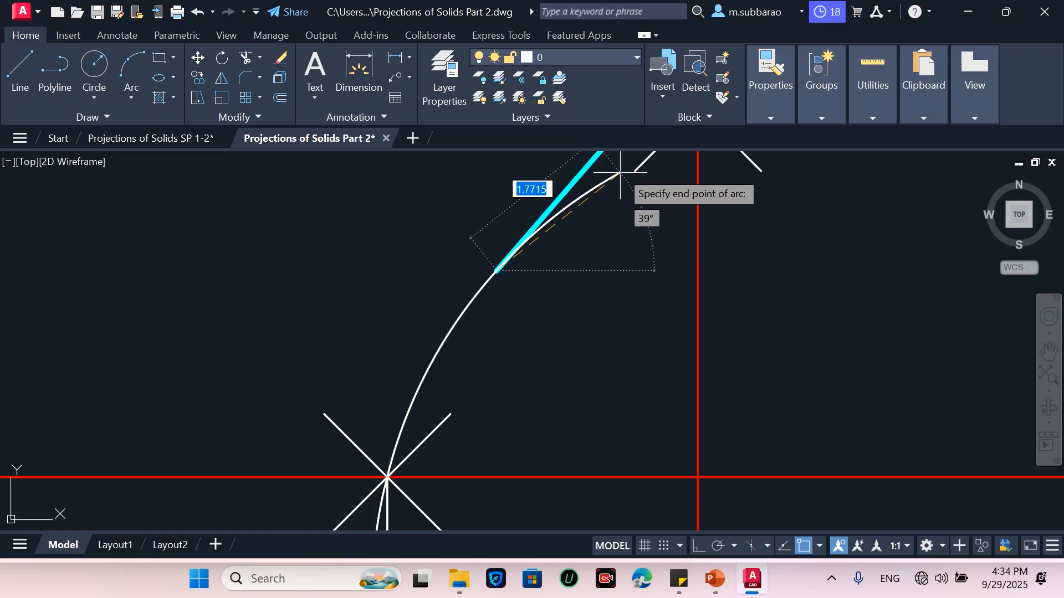
scroll(554, 333, "down", 2)
left_click(648, 190)
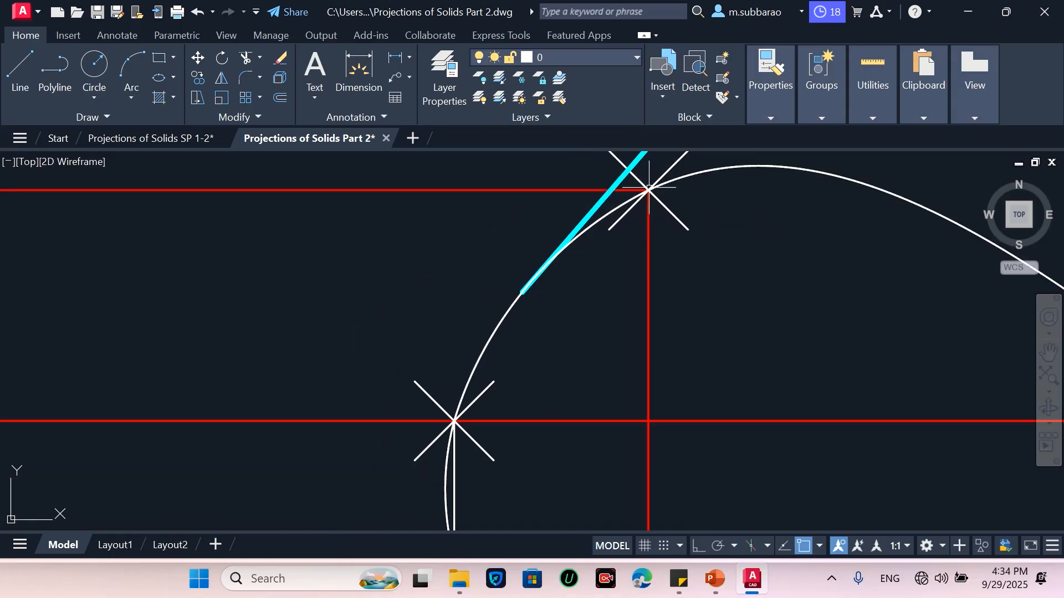
Draw a three-point arc from the bottom marked point along the cyan line's lower end toward the right
scroll(375, 293, "down", 5)
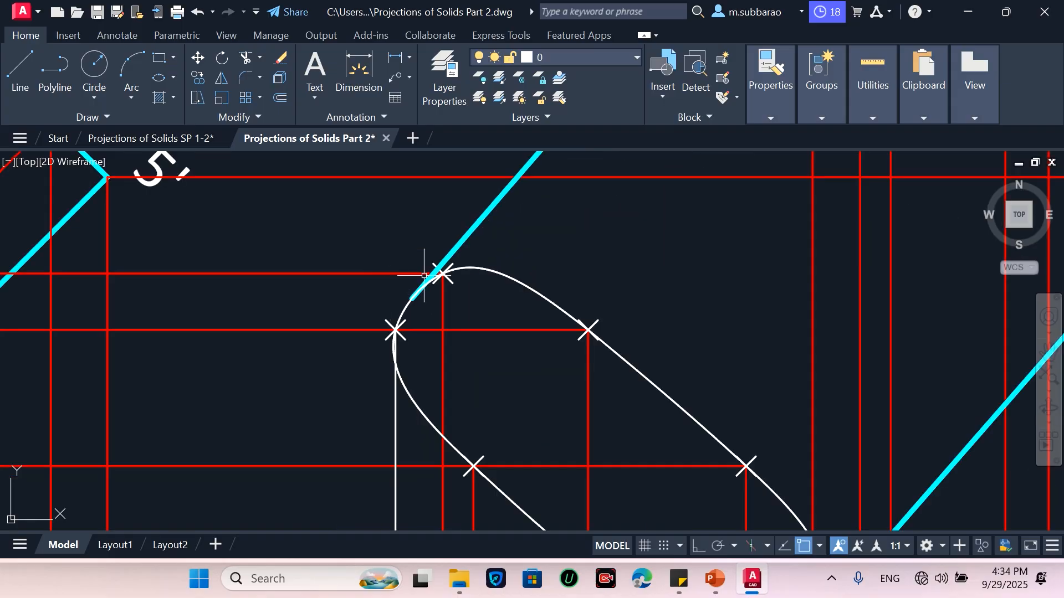
scroll(425, 275, "down", 4)
scroll(524, 441, "up", 4)
key("Return")
left_click(679, 382)
left_click(702, 367)
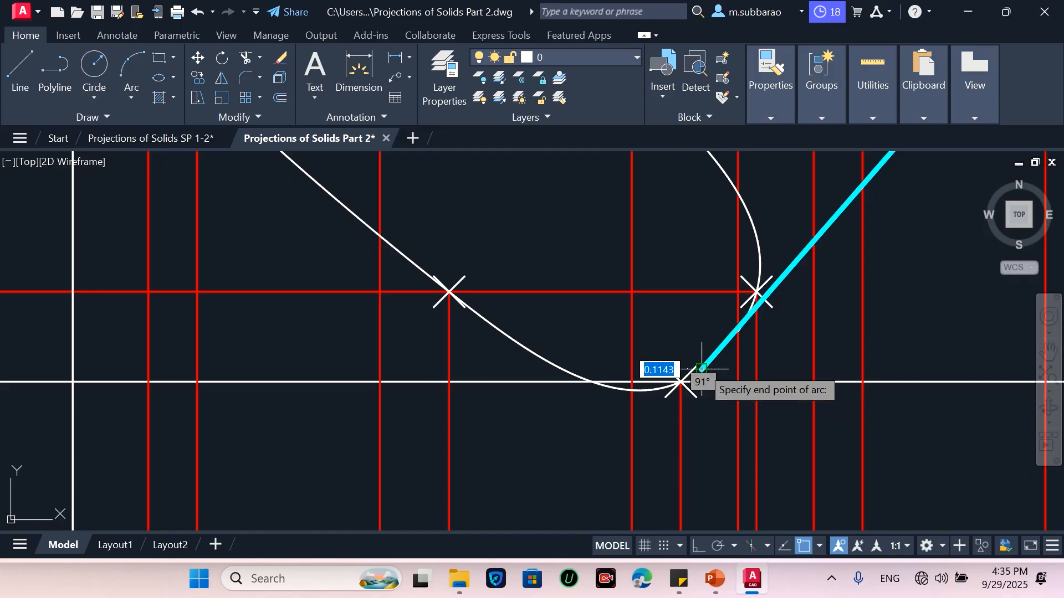
scroll(734, 314, "up", 4)
left_click(738, 332)
key("Return")
scroll(689, 301, "down", 2)
type("tr")
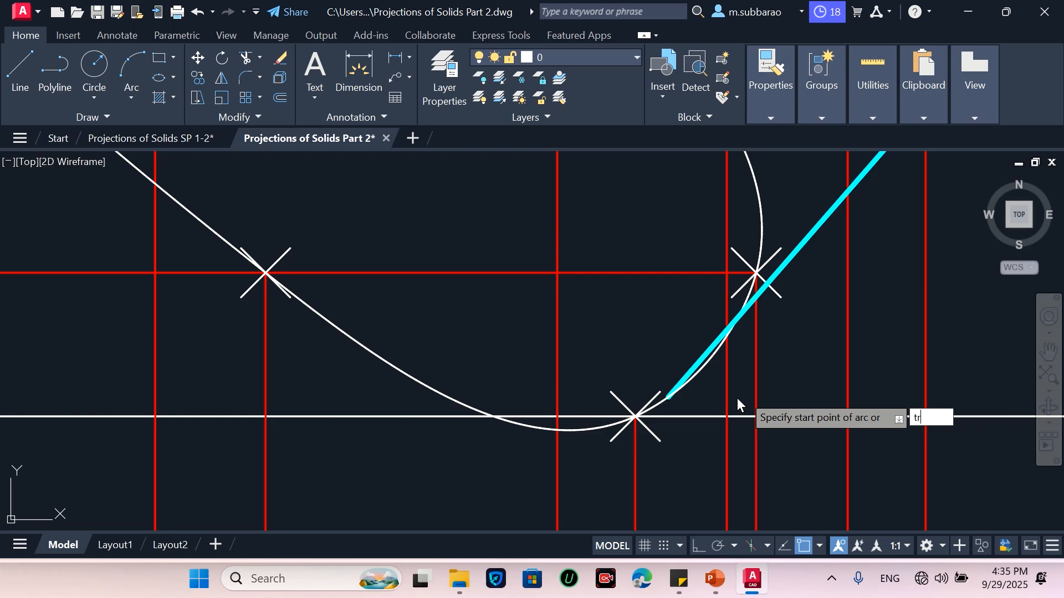
key("Return")
key("Return")
key("Escape")
type("tr")
key("Return")
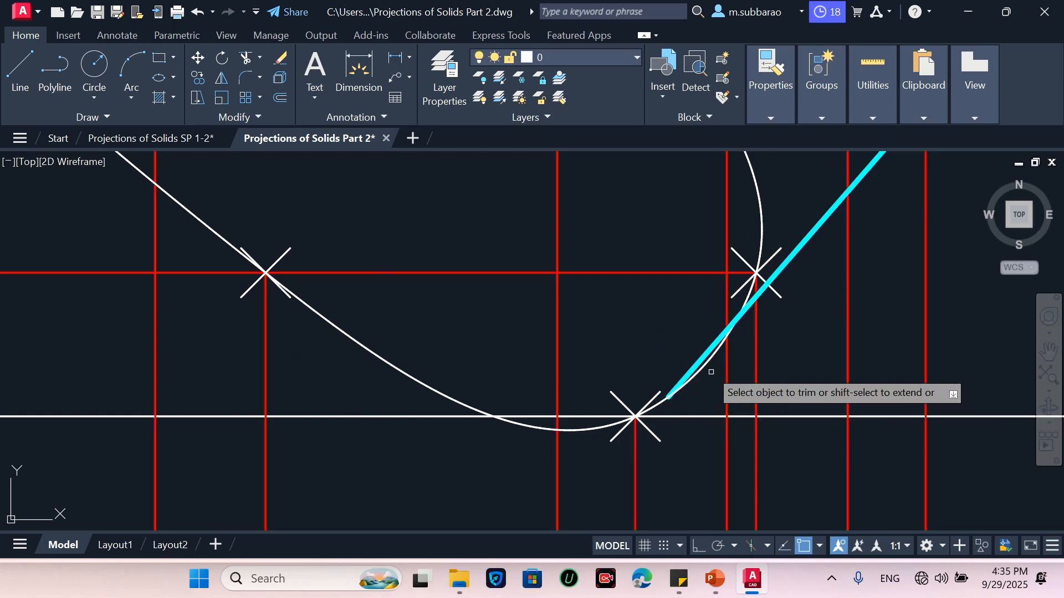
scroll(769, 442, "down", 3)
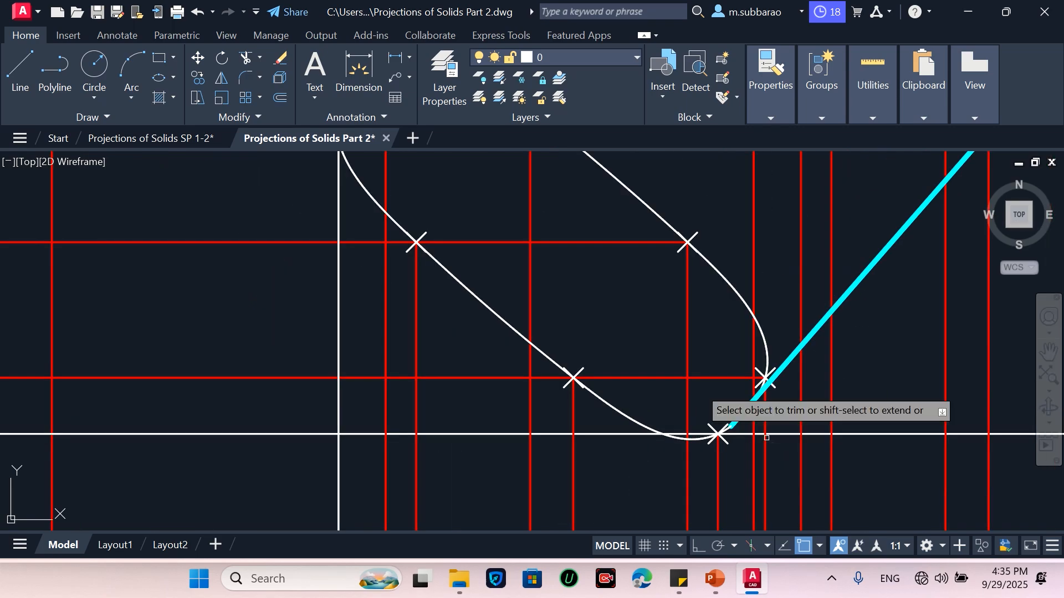
scroll(475, 203, "up", 5)
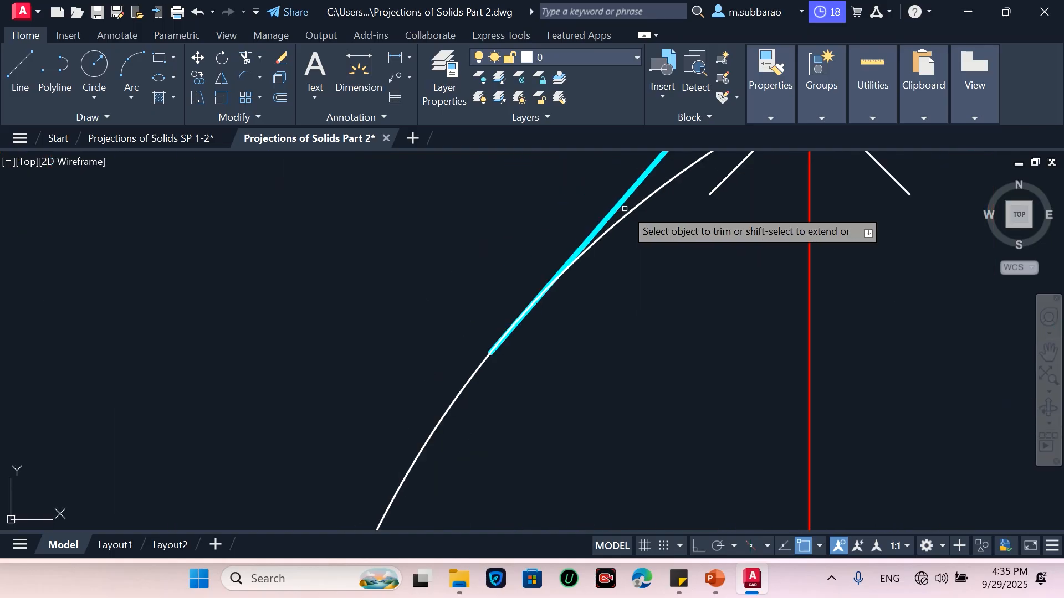
scroll(560, 316, "down", 4)
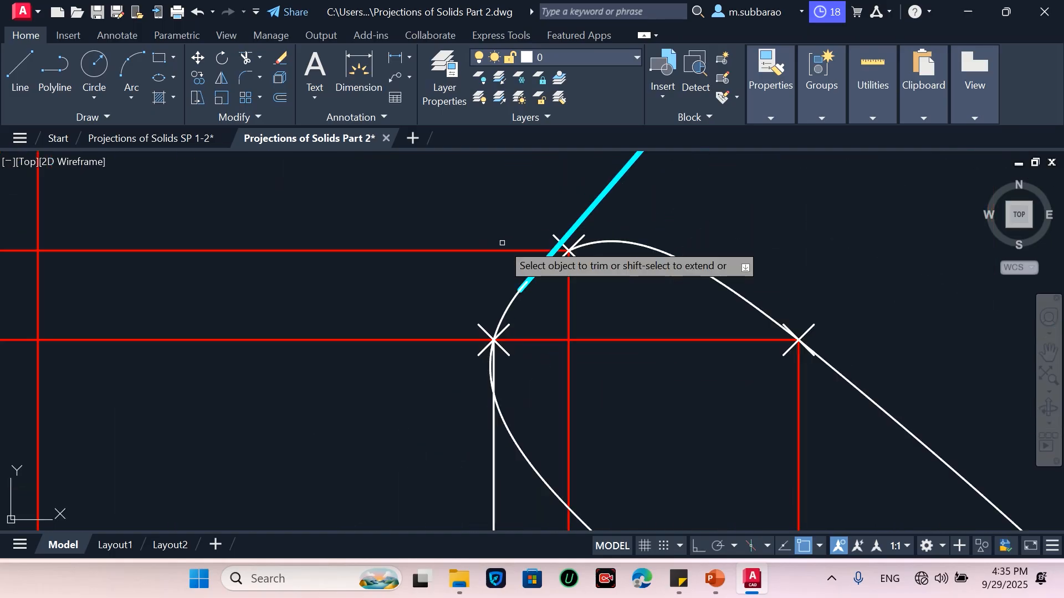
scroll(575, 271, "up", 2)
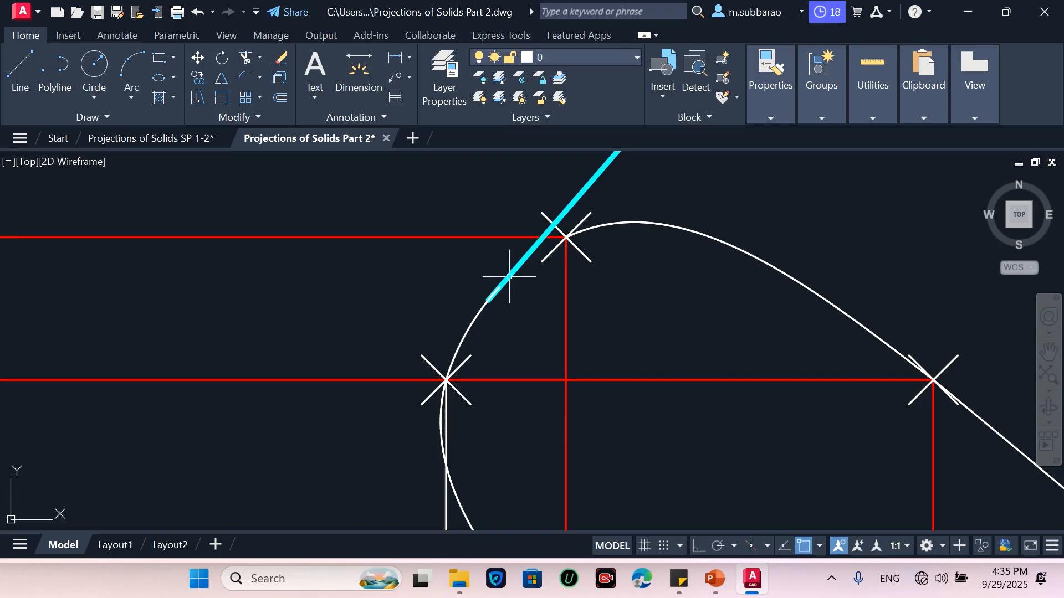
Draw a three-point arc from the cyan line's end up to the marked intersection point above it
left_click(138, 87)
scroll(552, 259, "up", 2)
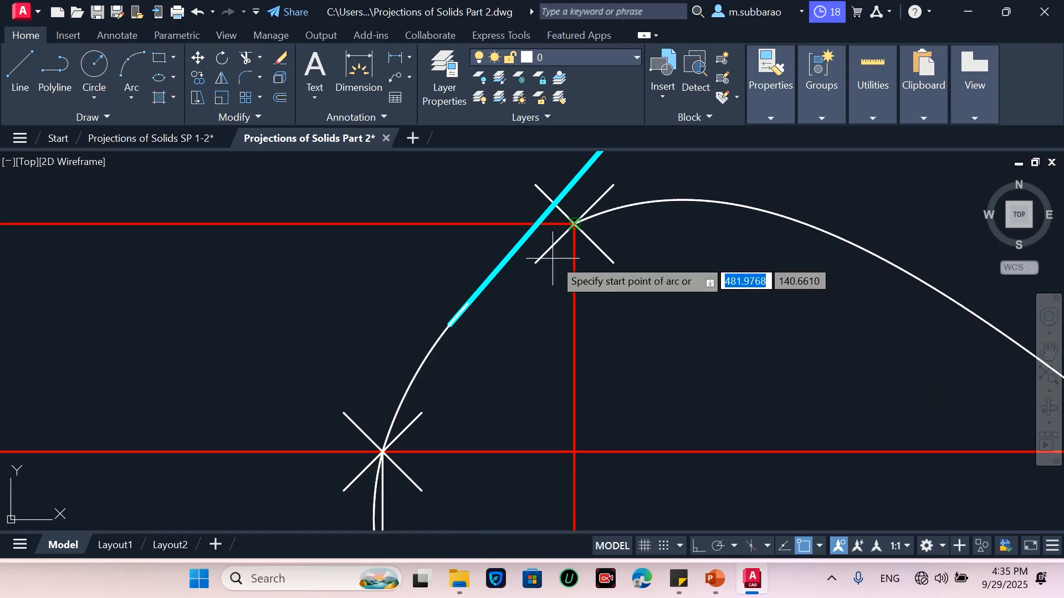
left_click(467, 304)
scroll(573, 227, "up", 3)
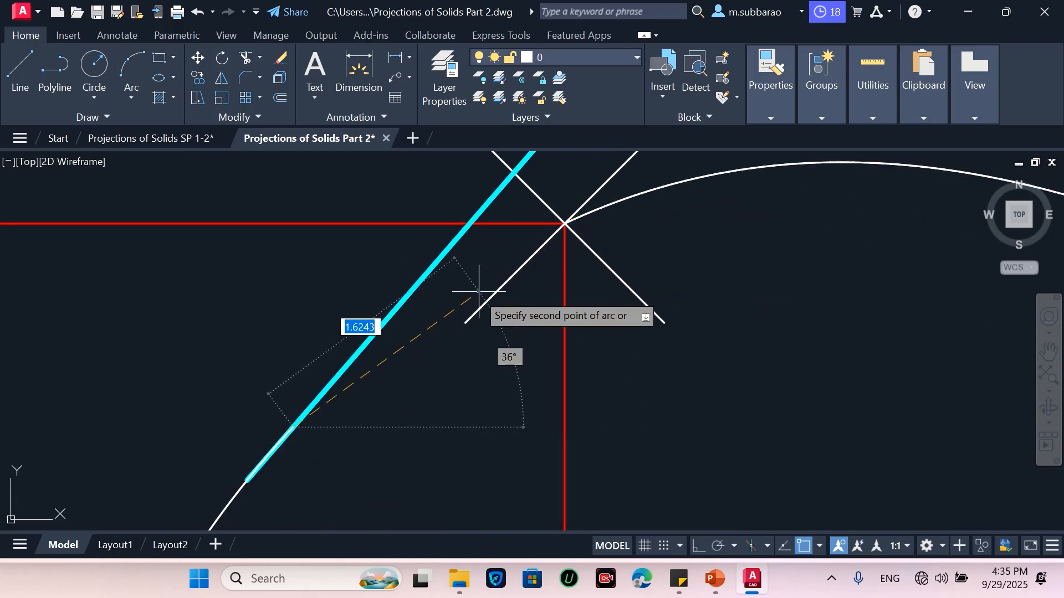
left_click(436, 302)
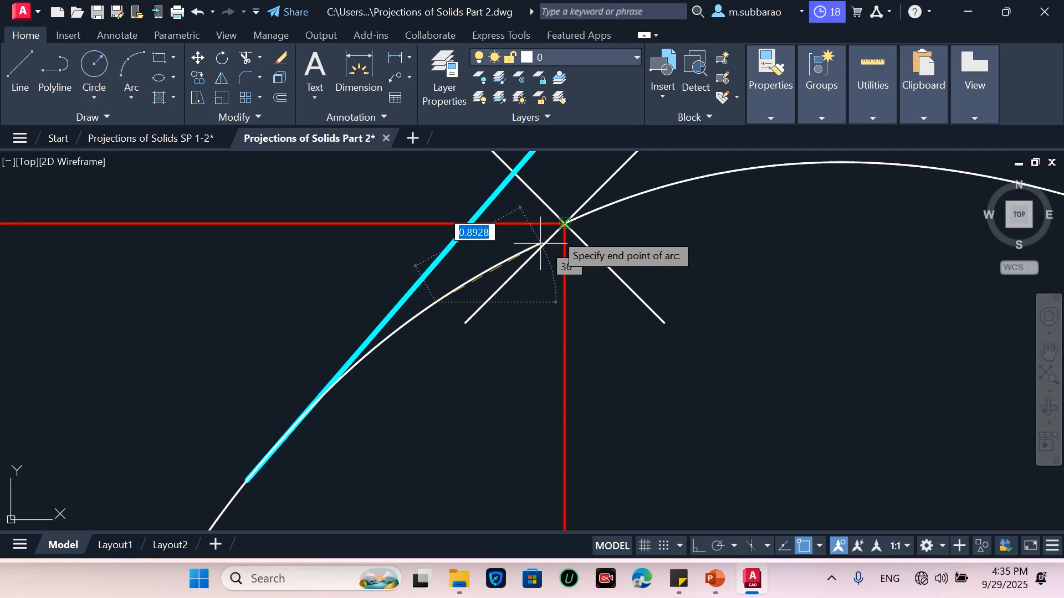
left_click(565, 223)
Draw another three-point arc from the cyan line's lower end up toward the right intersection point
key("space")
scroll(530, 218, "down", 3)
scroll(620, 360, "down", 3)
scroll(776, 460, "up", 3)
scroll(848, 466, "up", 2)
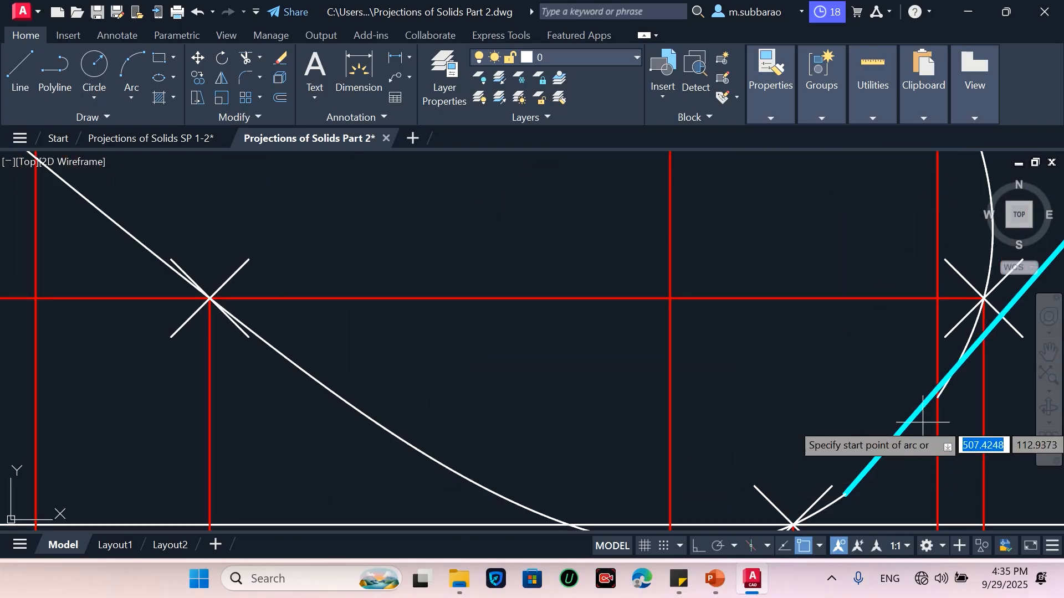
left_click(845, 493)
left_click(906, 455)
left_click(937, 397)
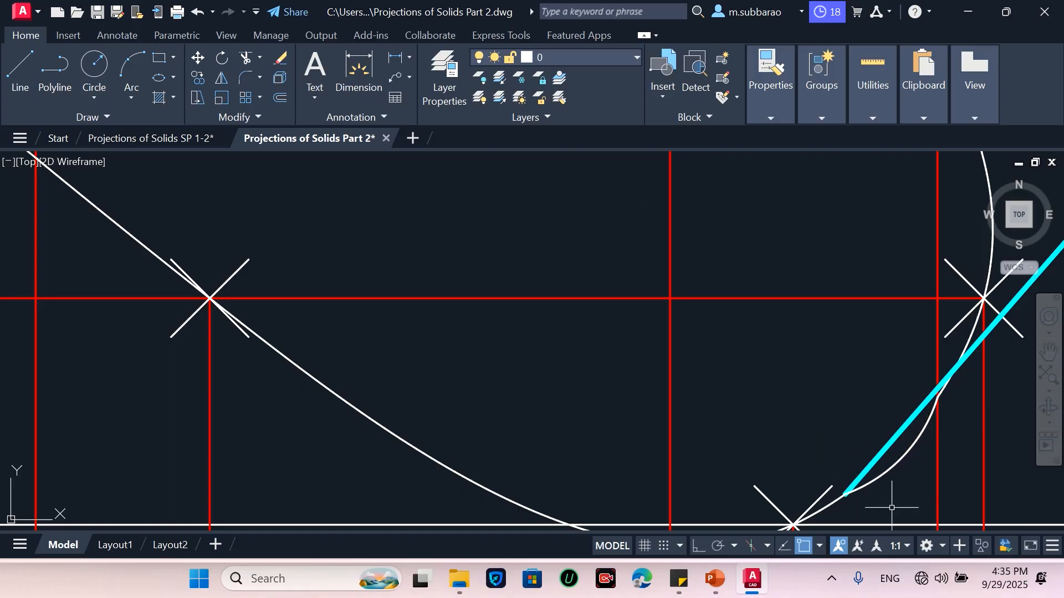
Draw a three-point arc from the cyan line's lower end up to where it meets the red vertical line
scroll(803, 322, "down", 2)
scroll(881, 421, "up", 2)
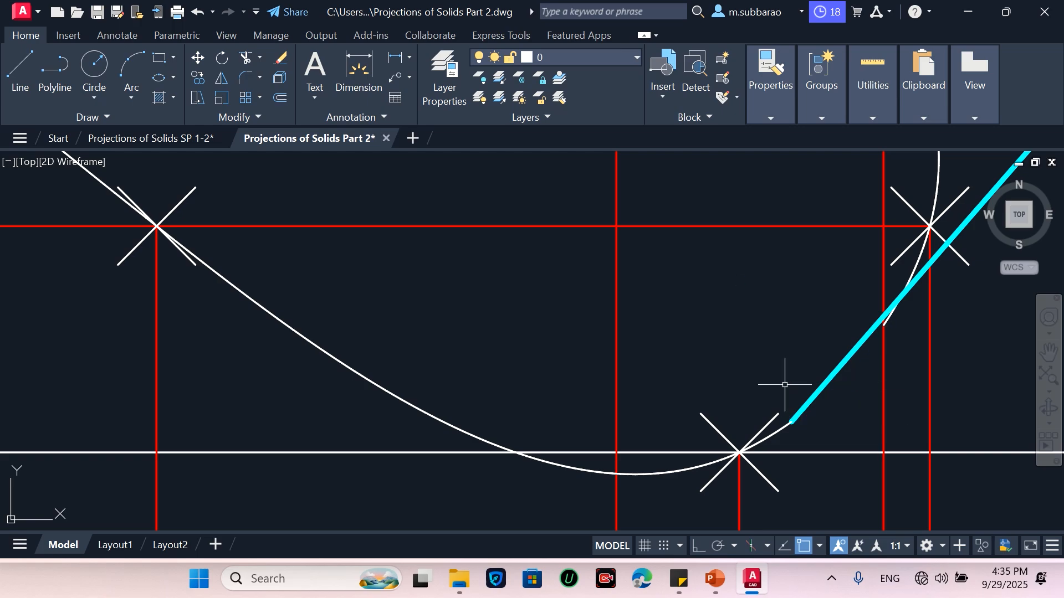
left_click(131, 69)
left_click(791, 422)
scroll(853, 361, "up", 3)
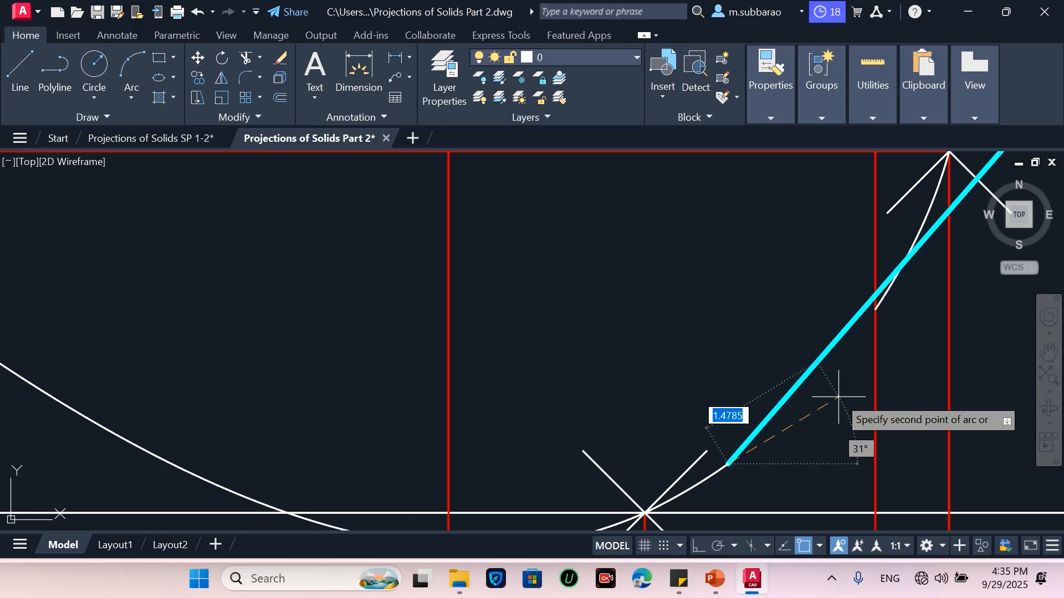
scroll(839, 409, "up", 2)
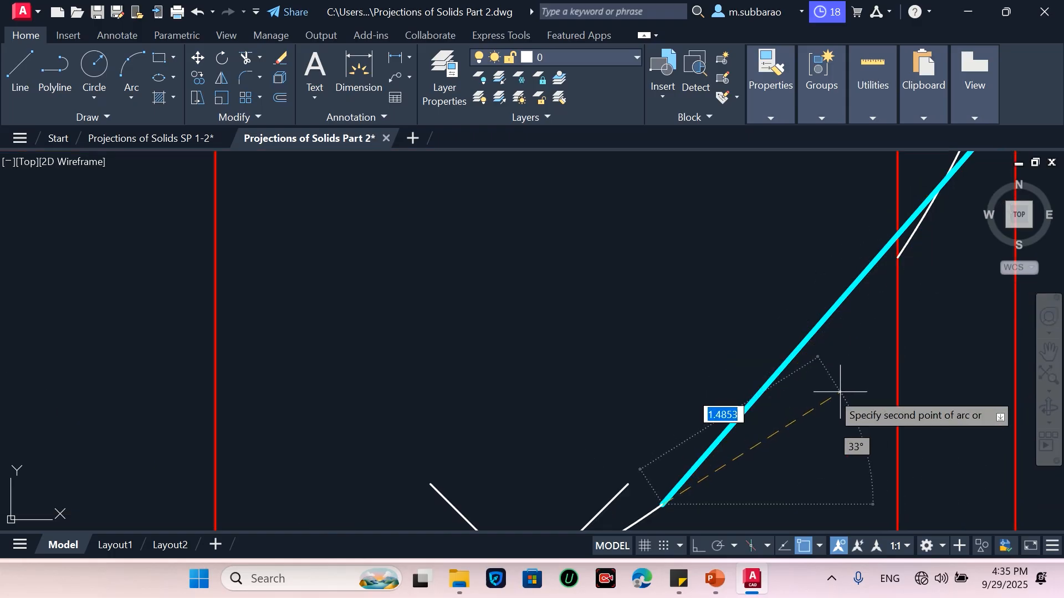
left_click(803, 379)
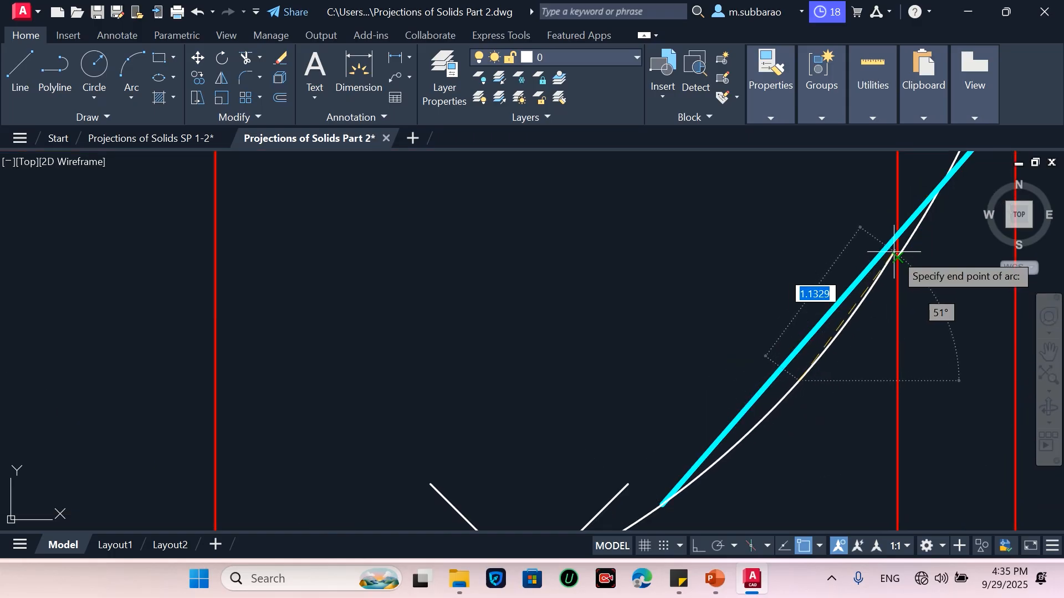
left_click(898, 258)
scroll(914, 310, "down", 5)
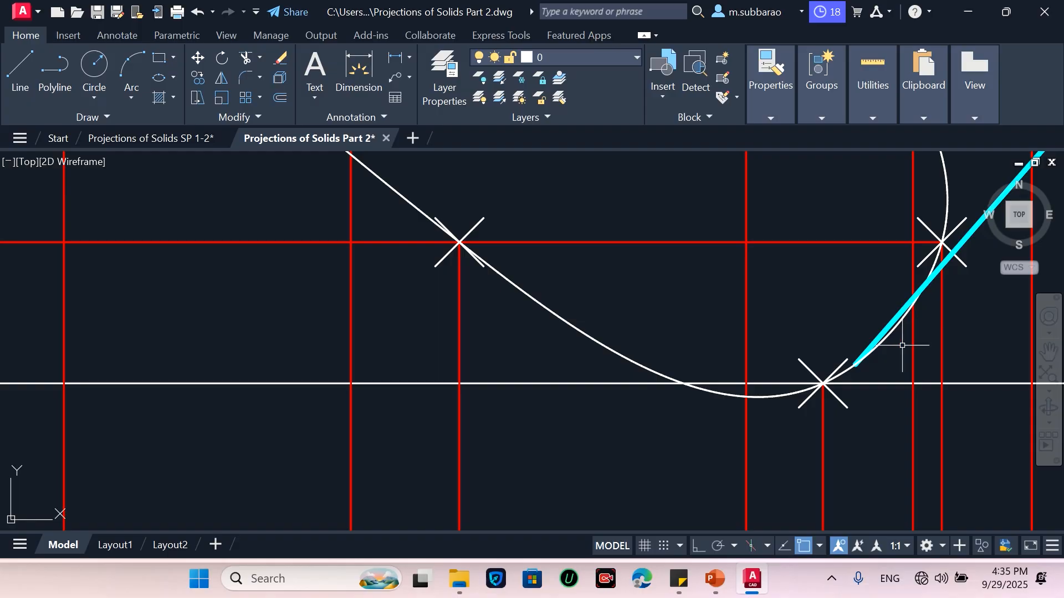
scroll(911, 300, "up", 2)
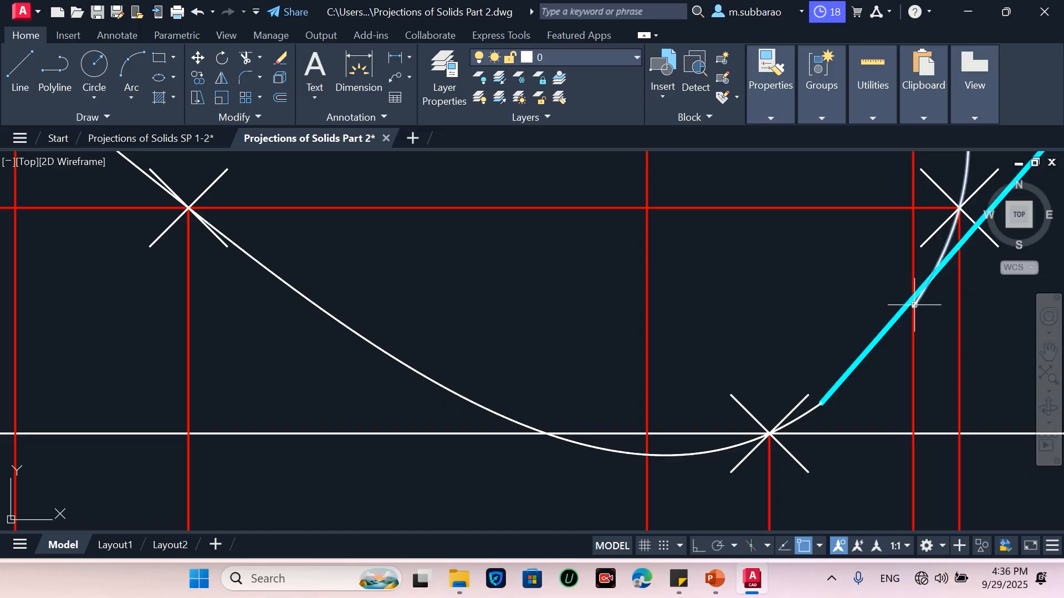
scroll(724, 446, "down", 4)
scroll(814, 390, "up", 2)
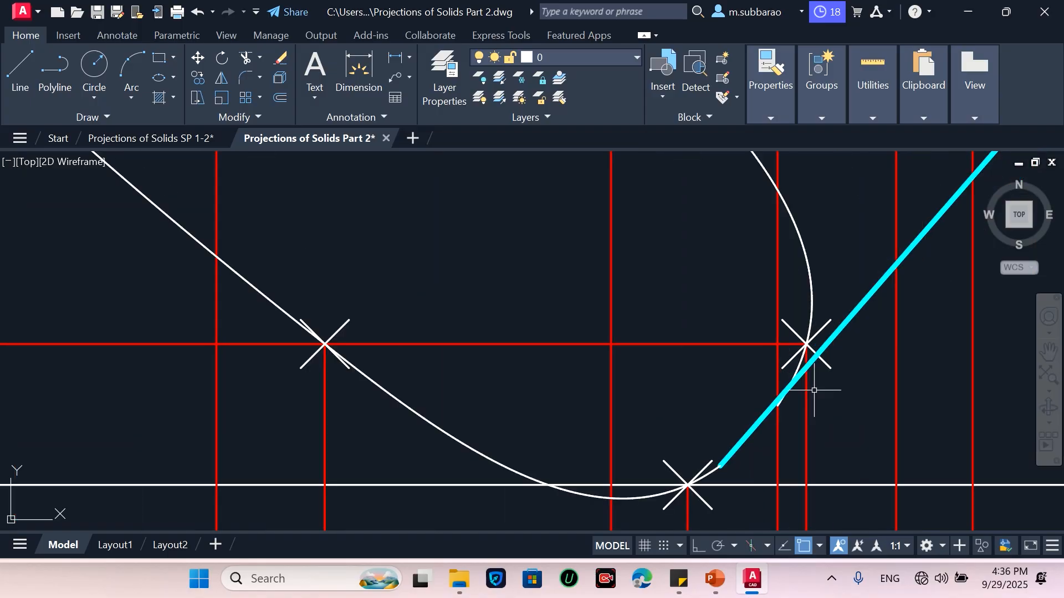
scroll(799, 394, "up", 4)
scroll(825, 287, "down", 2)
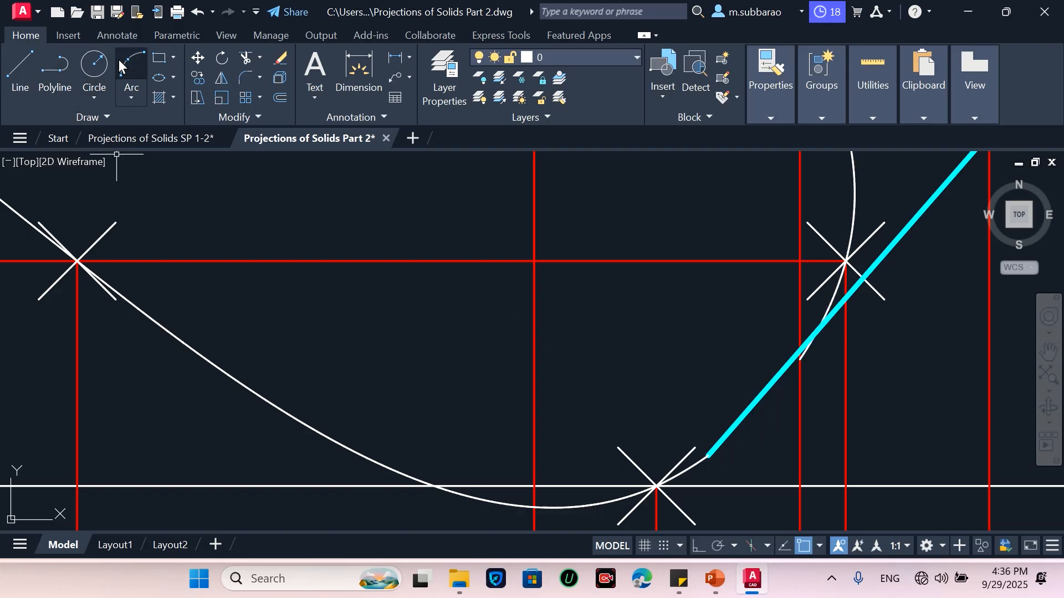
left_click(656, 486)
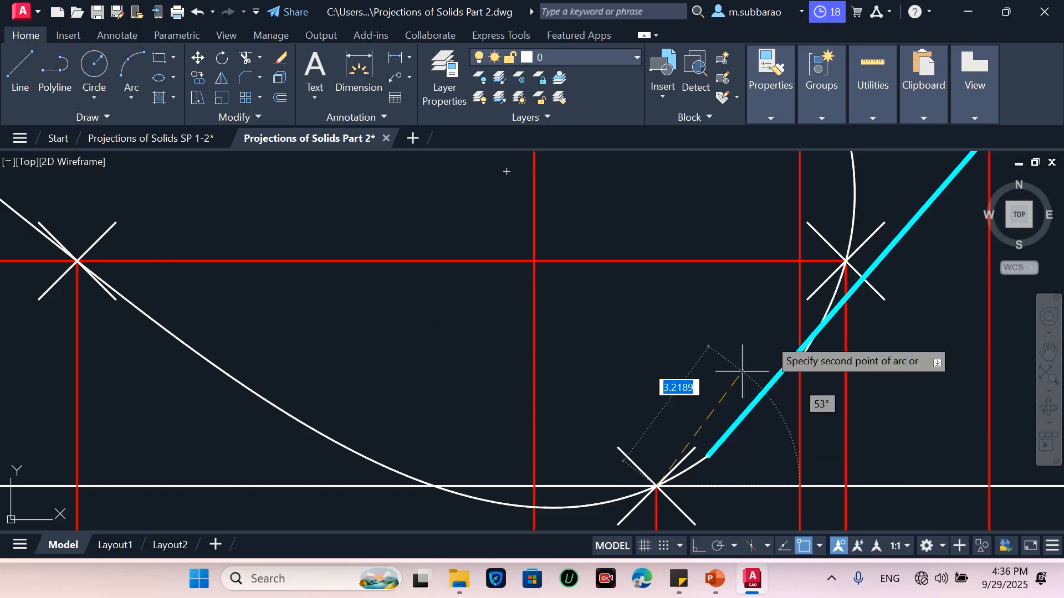
left_click(846, 260)
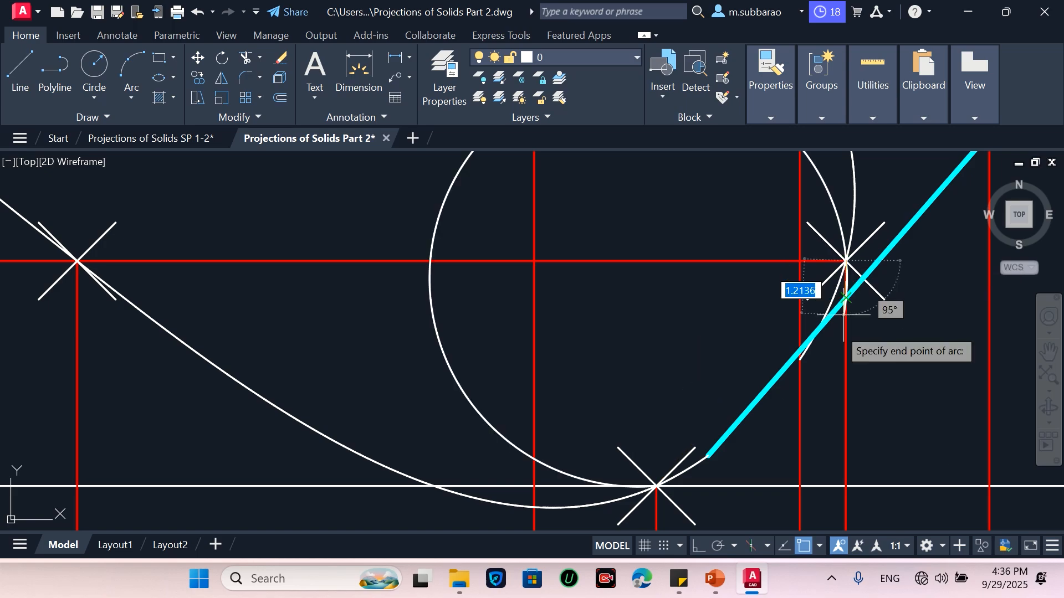
key("Escape")
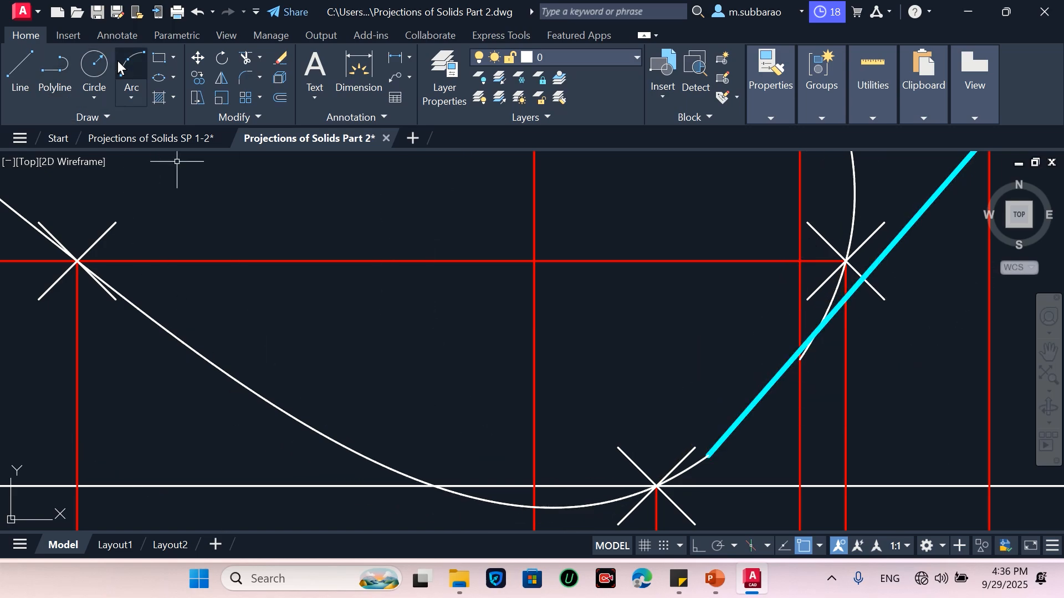
Draw a three-point arc from the bottom marked point up to the upper right intersection point
left_click(128, 69)
left_click(657, 485)
scroll(759, 408, "up", 2)
left_click(826, 331)
left_click(898, 174)
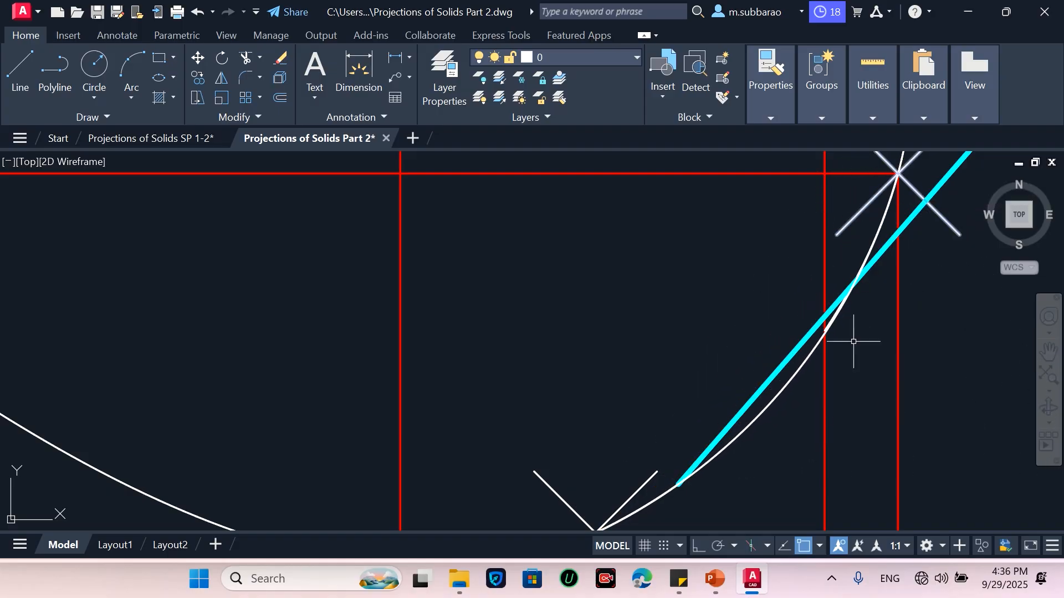
scroll(675, 383, "down", 2)
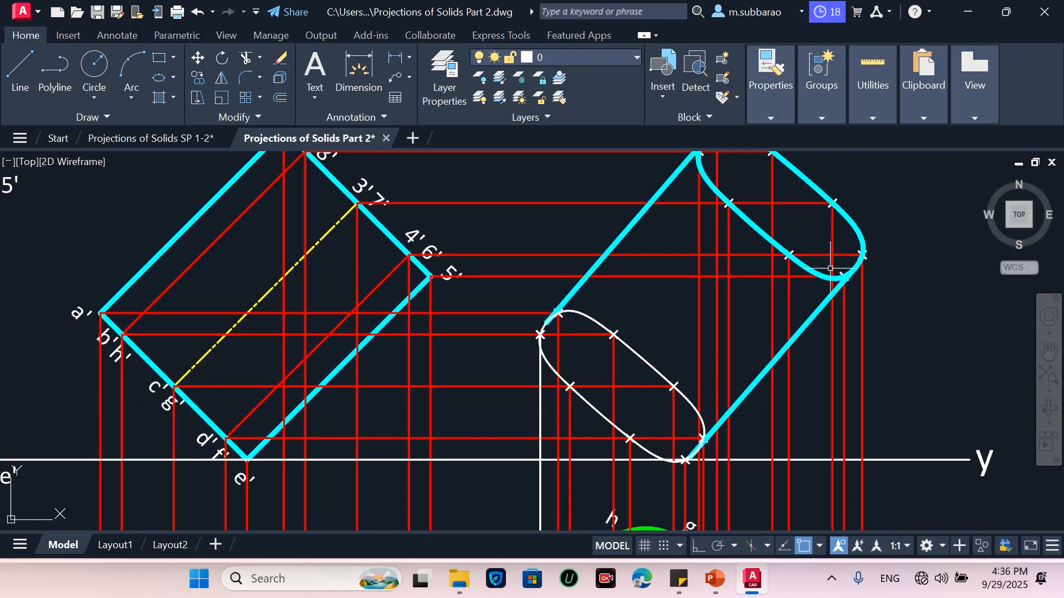
scroll(830, 272, "up", 6)
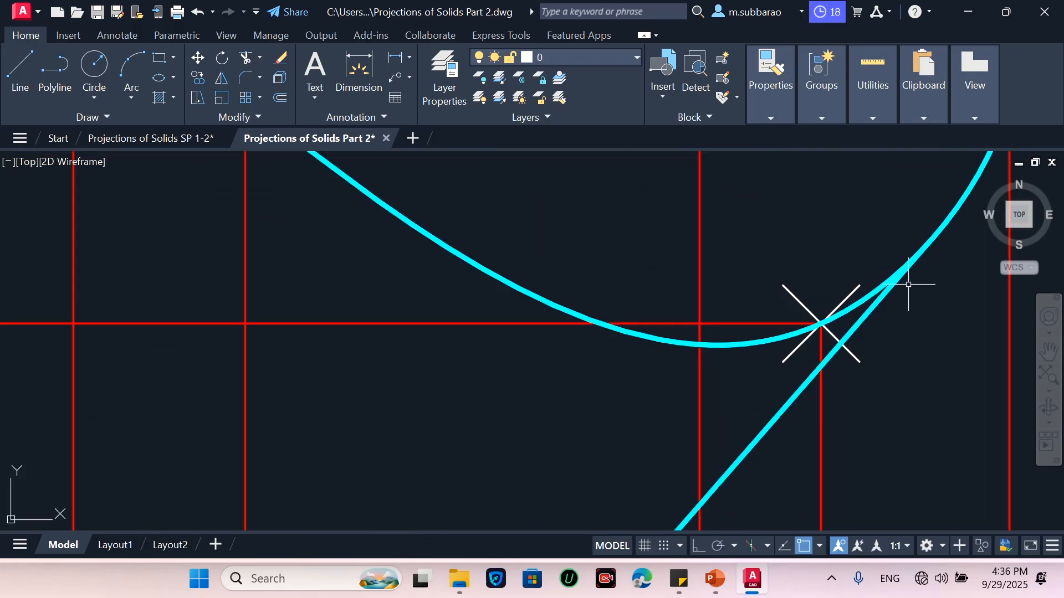
left_click(875, 308)
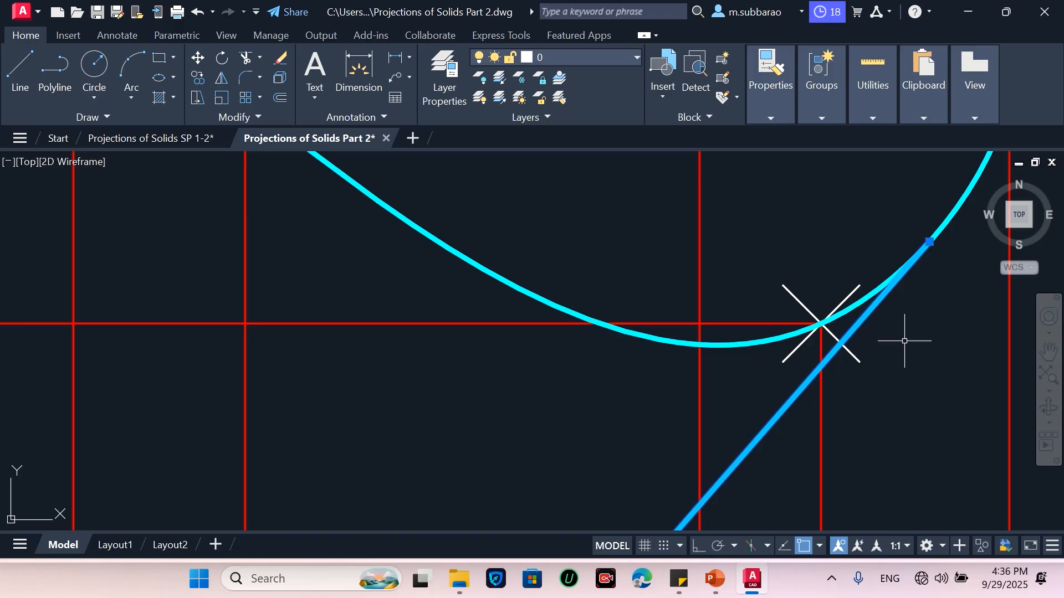
key("Escape")
Shorten the cyan outline line by stretching its lower endpoint up along the line
scroll(910, 297, "down", 6)
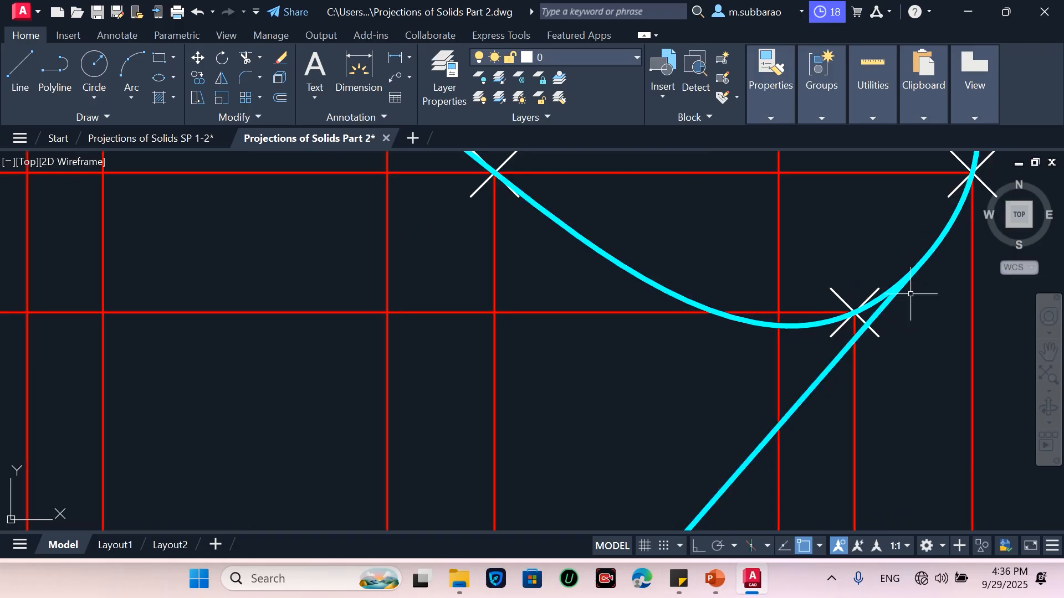
scroll(857, 362, "up", 6)
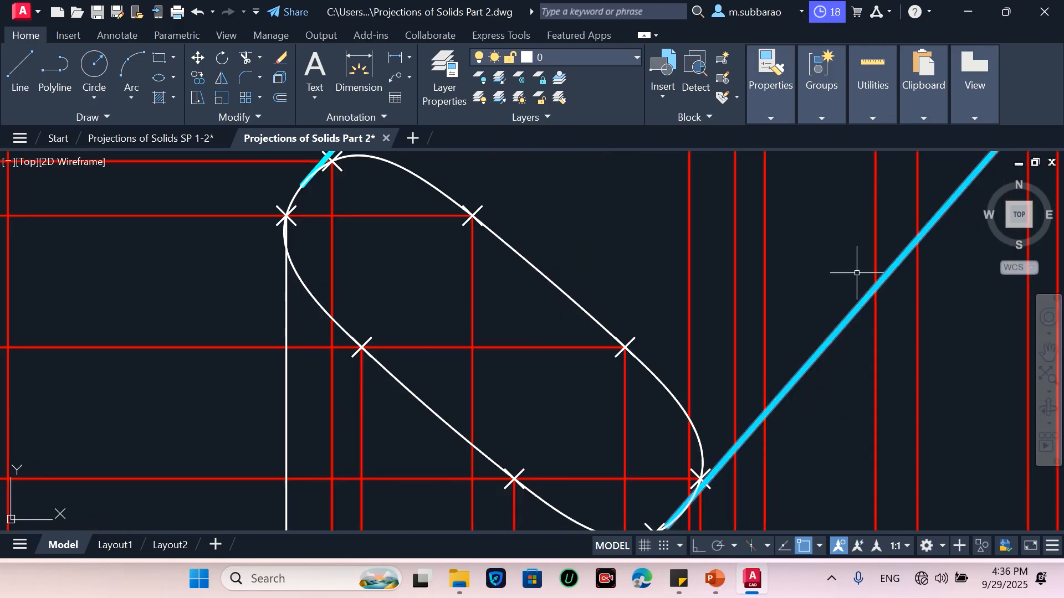
middle_click_drag(848, 278, 938, 161)
scroll(782, 388, "up", 6)
left_click(727, 416)
left_click(667, 486)
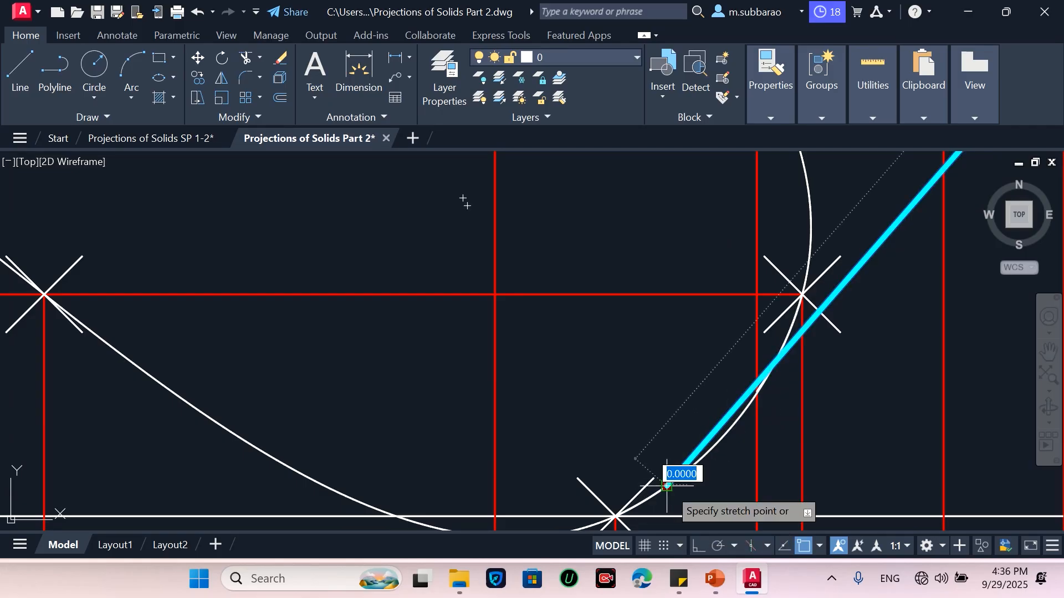
left_click(733, 425)
left_click(721, 480)
left_click(687, 435)
key("Escape")
Trim the excess arc segment next to the cyan line near the right intersection point
left_click(769, 366)
type("tr")
key("Return")
left_click(771, 366)
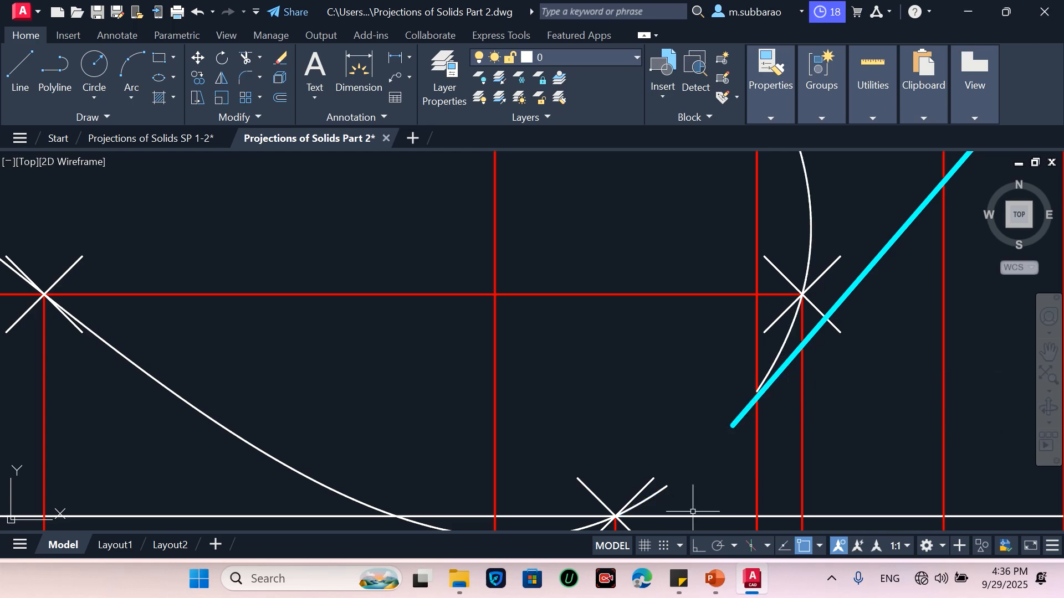
Draw a three-point arc from the bottom marked point through the cyan line's lower end to the upper right intersection point
left_click(130, 67)
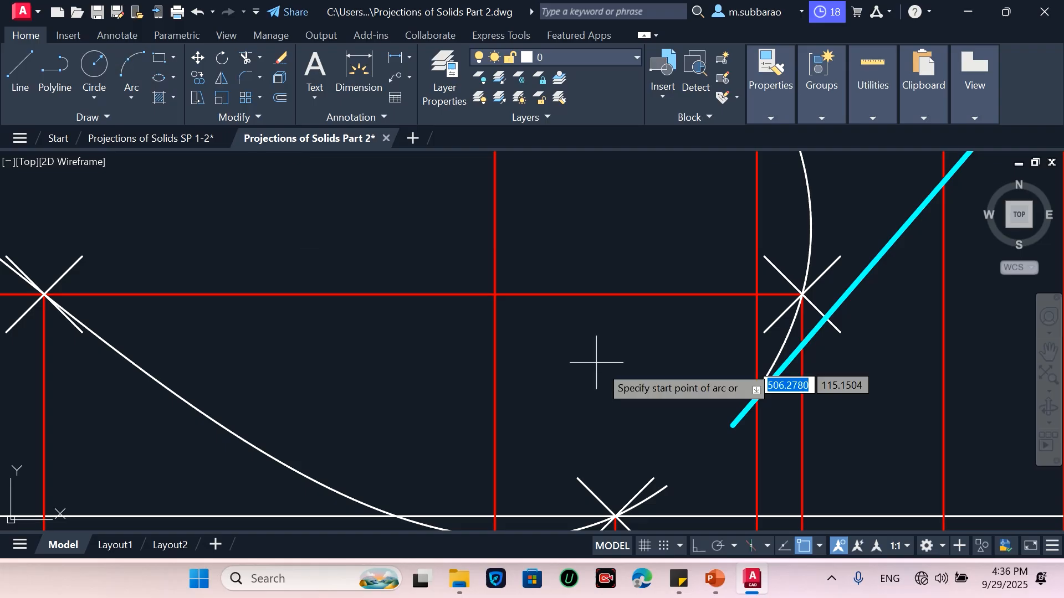
left_click(615, 517)
left_click(732, 426)
left_click(801, 297)
key("Return")
type("trr")
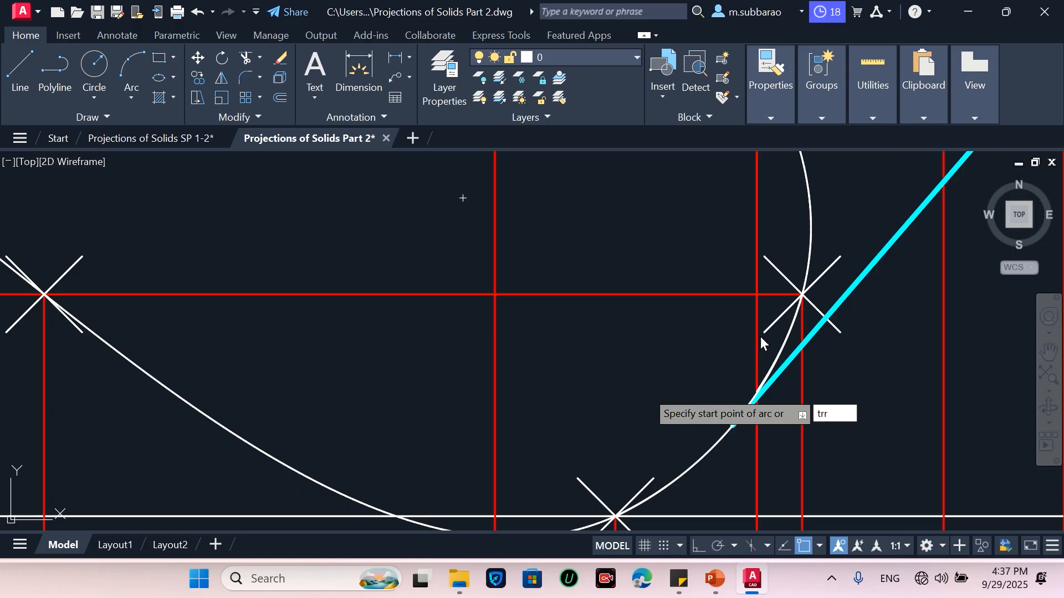
key("Return")
key("Escape")
type("tr")
key("Return")
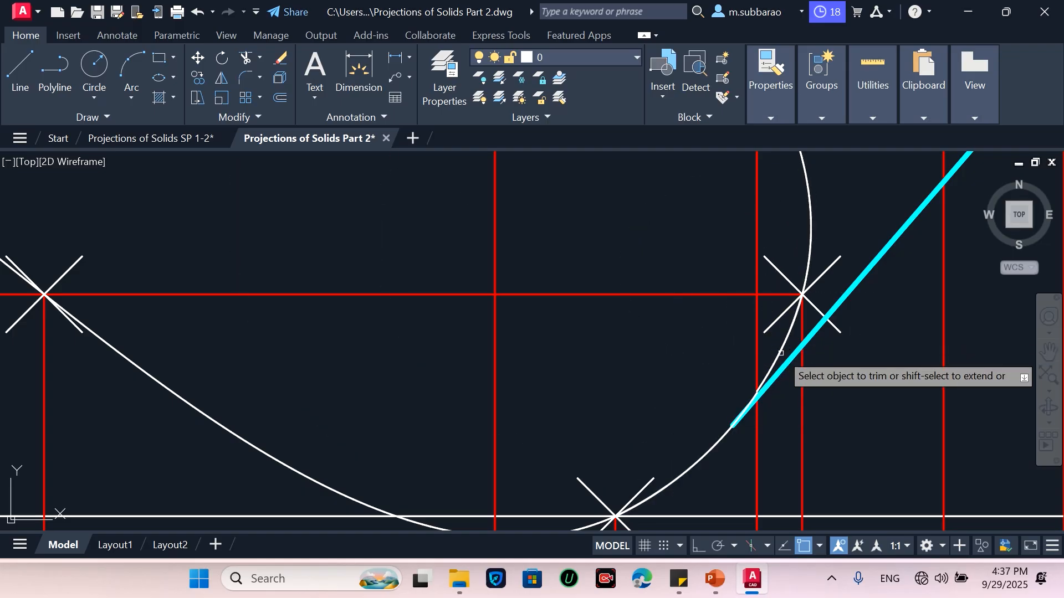
key("Escape")
Trim the new arc's segment running alongside the cyan line above its lower end
type("tr")
key("Return")
left_click(781, 351)
key("Escape")
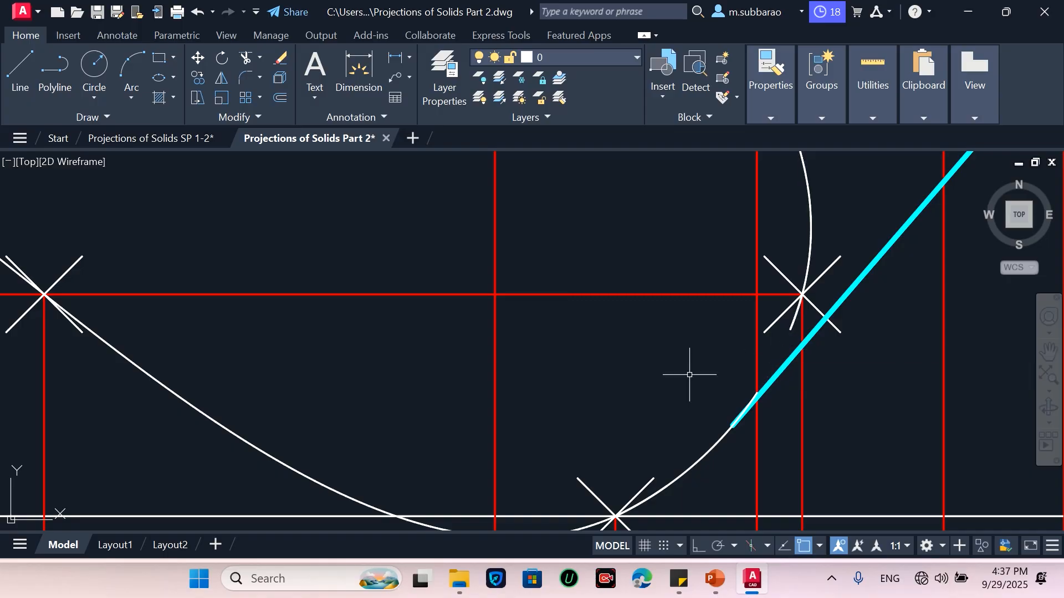
Draw a three-point arc from the cyan line's lower end up to the marked intersection point beside the red vertical line
left_click(131, 70)
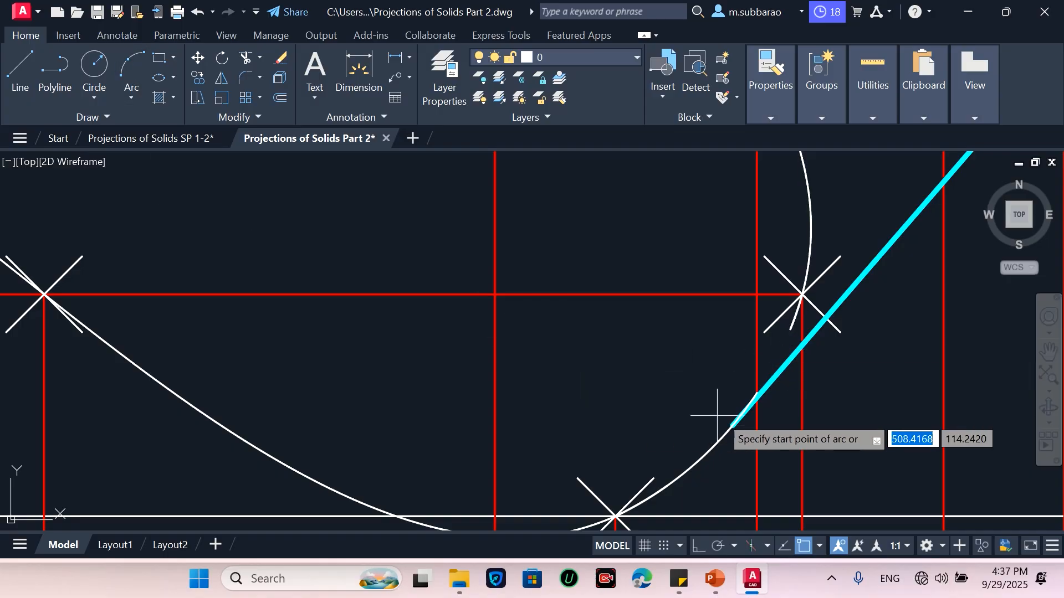
left_click(732, 425)
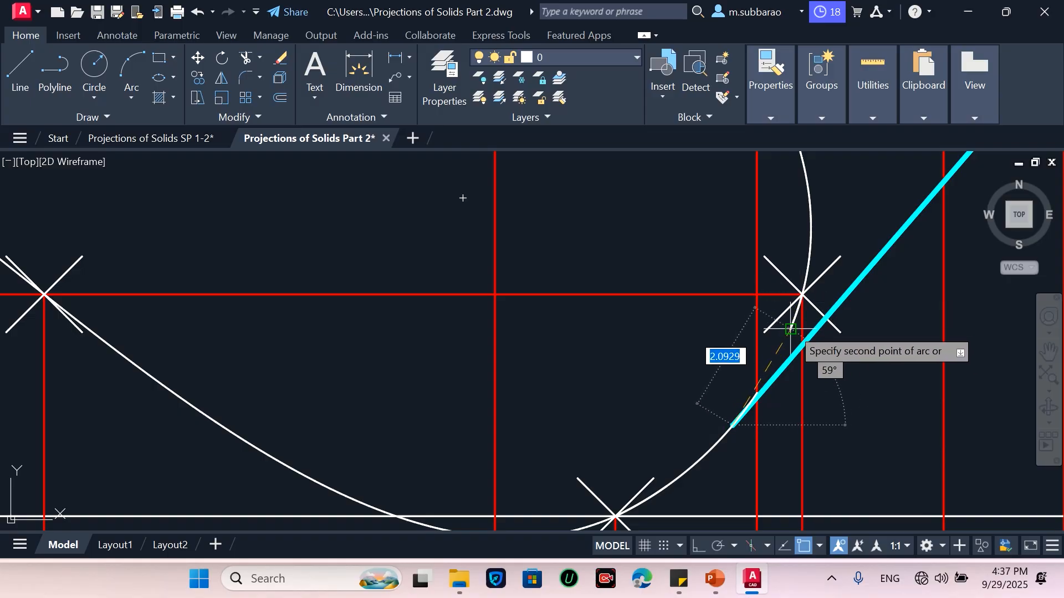
scroll(768, 369, "up", 2)
left_click(768, 368)
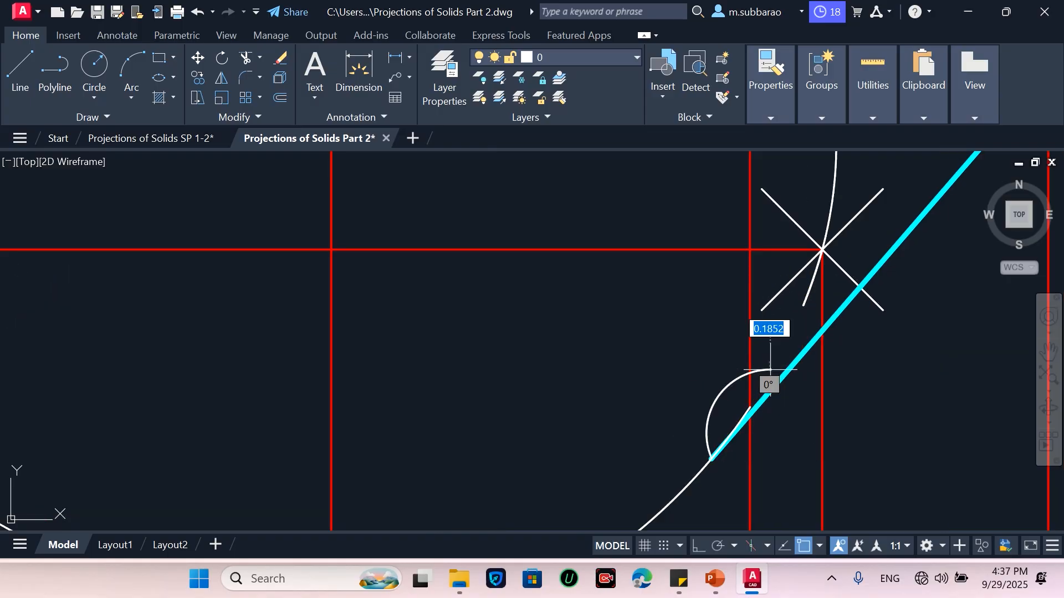
left_click(793, 307)
key("Return")
Match the cyan outline's properties onto the visible lower left portion of the white curve in the front view
scroll(792, 304, "down", 3)
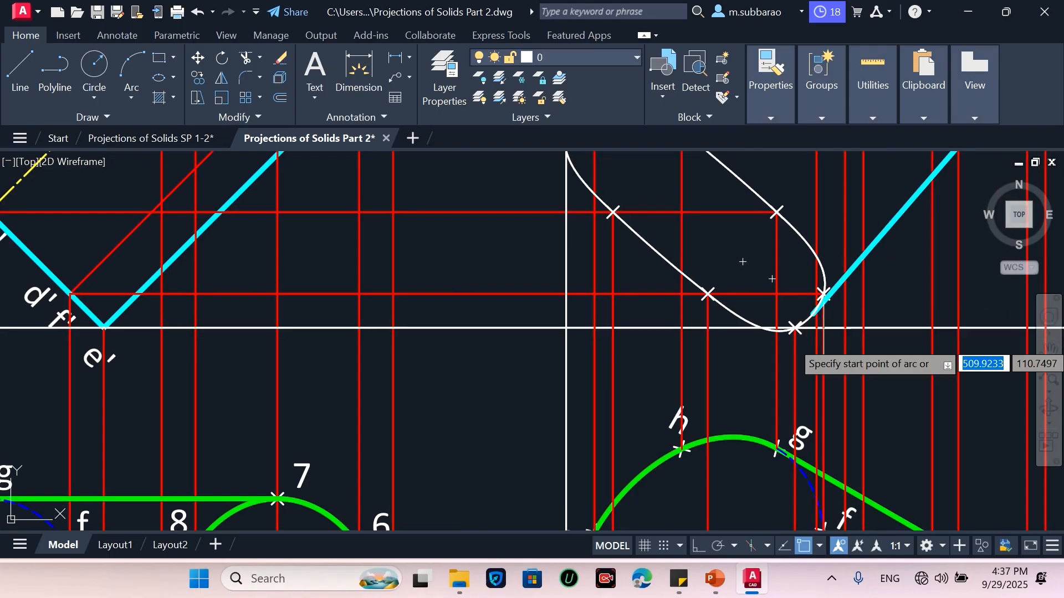
scroll(813, 410, "down", 2)
scroll(784, 249, "up", 2)
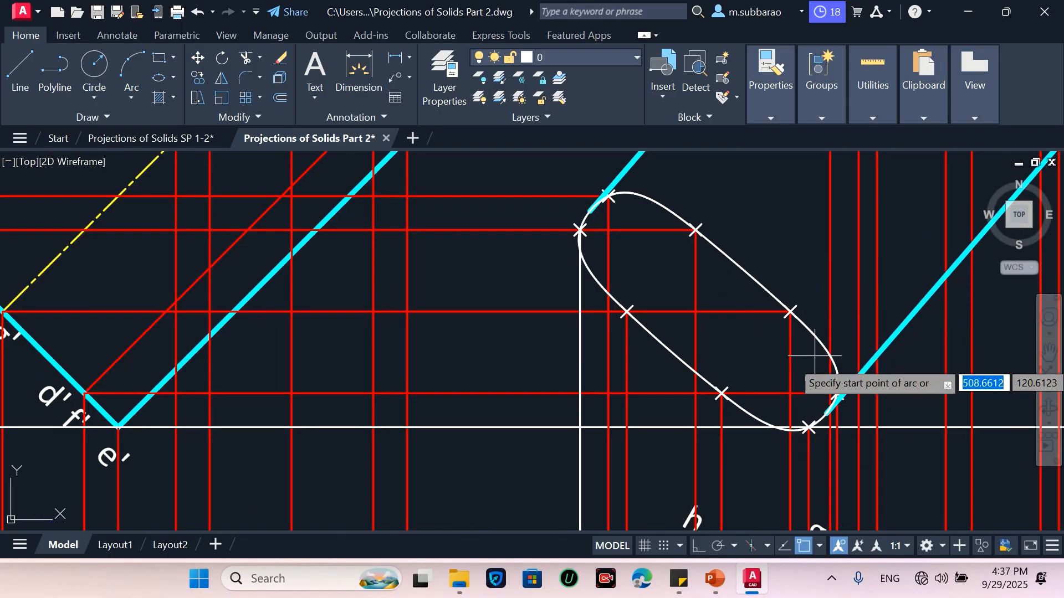
scroll(830, 357, "down", 1)
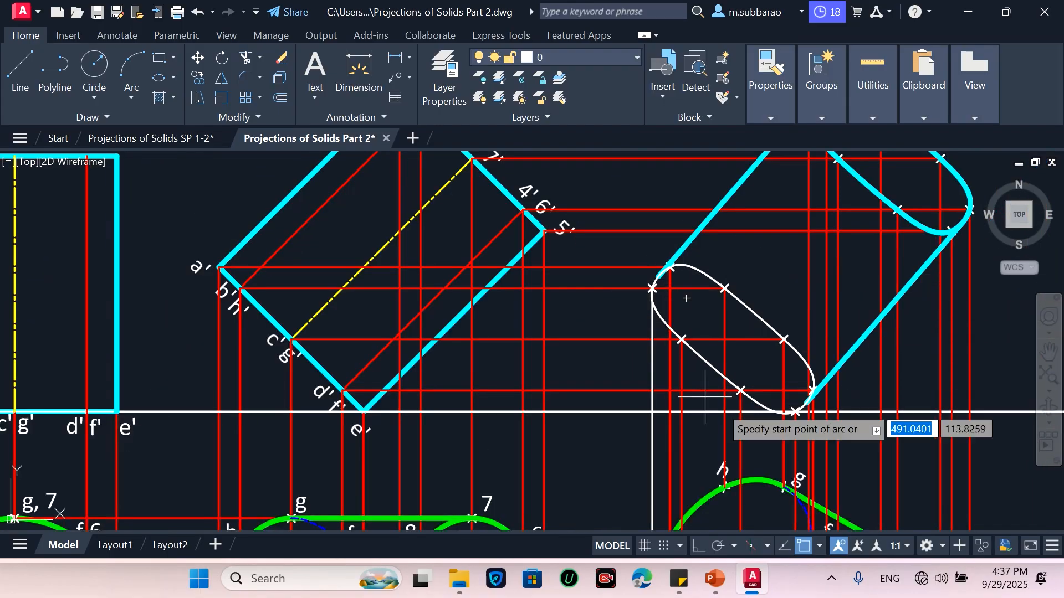
type("ma")
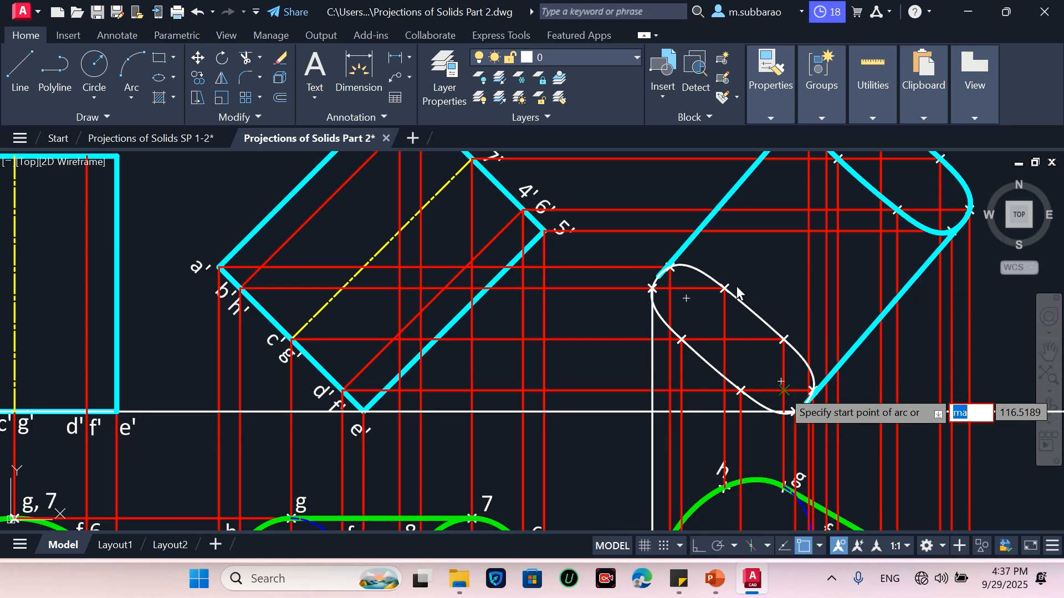
key("Escape")
type("m")
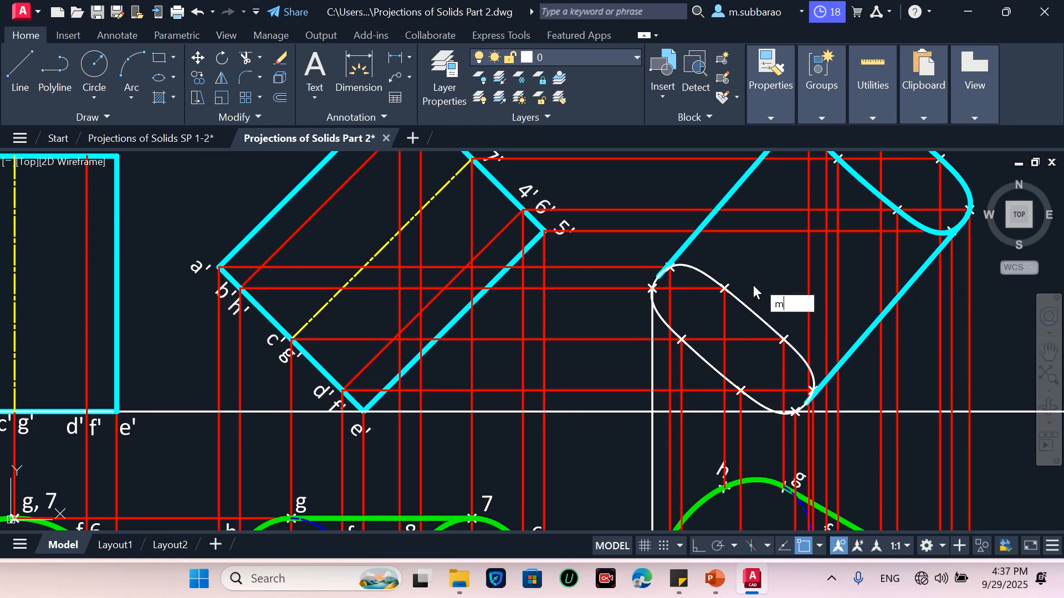
type("a")
key("Return")
left_click(686, 249)
left_click(663, 318)
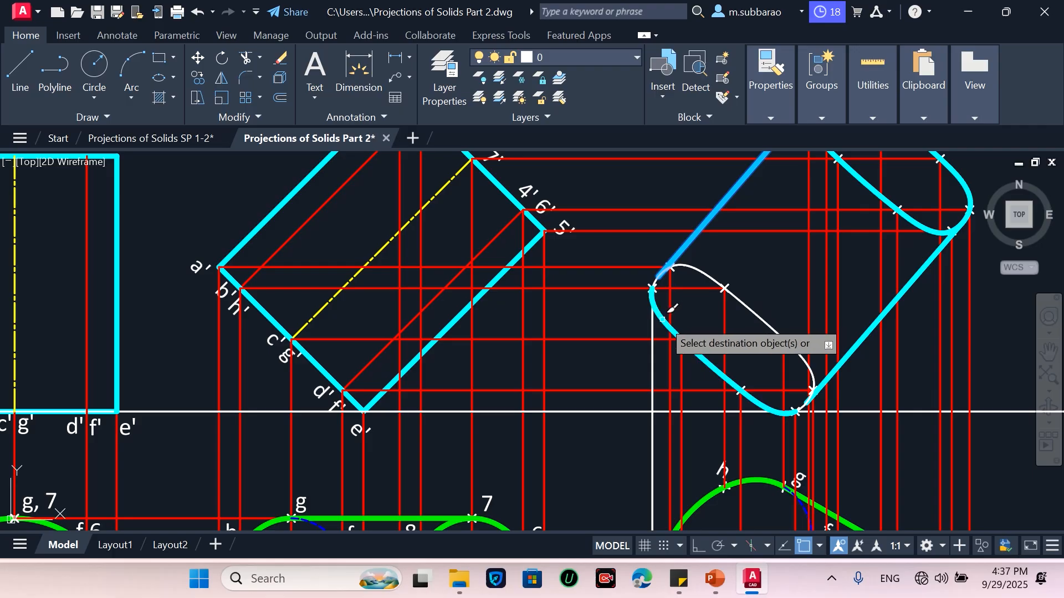
key("Return")
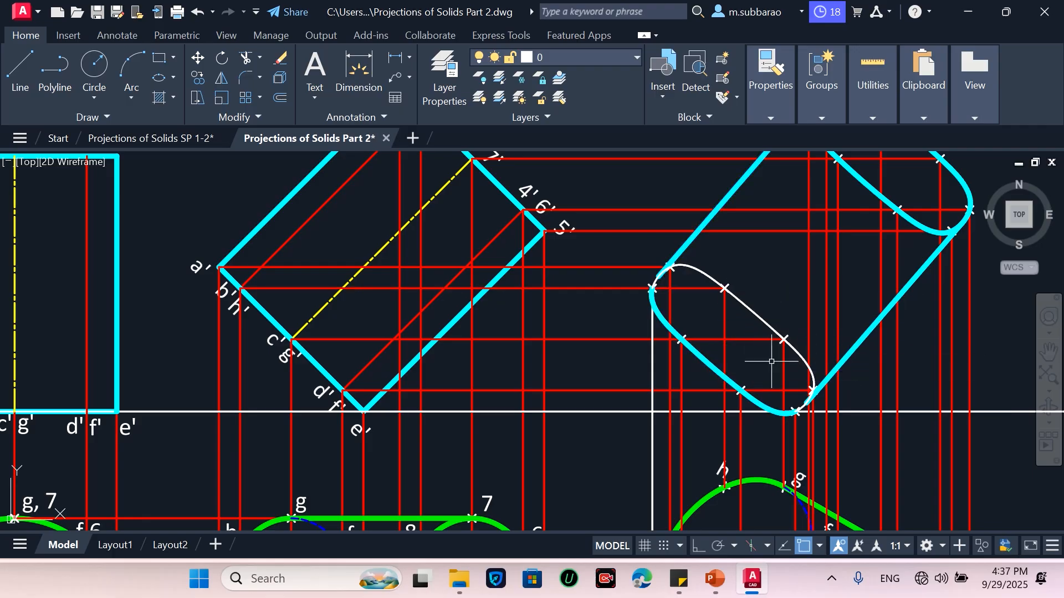
Apply the blue hidden-line properties from the top view's curve onto the upper right arcs of the front view curve
type("ma")
key("Return")
scroll(690, 335, "down", 4)
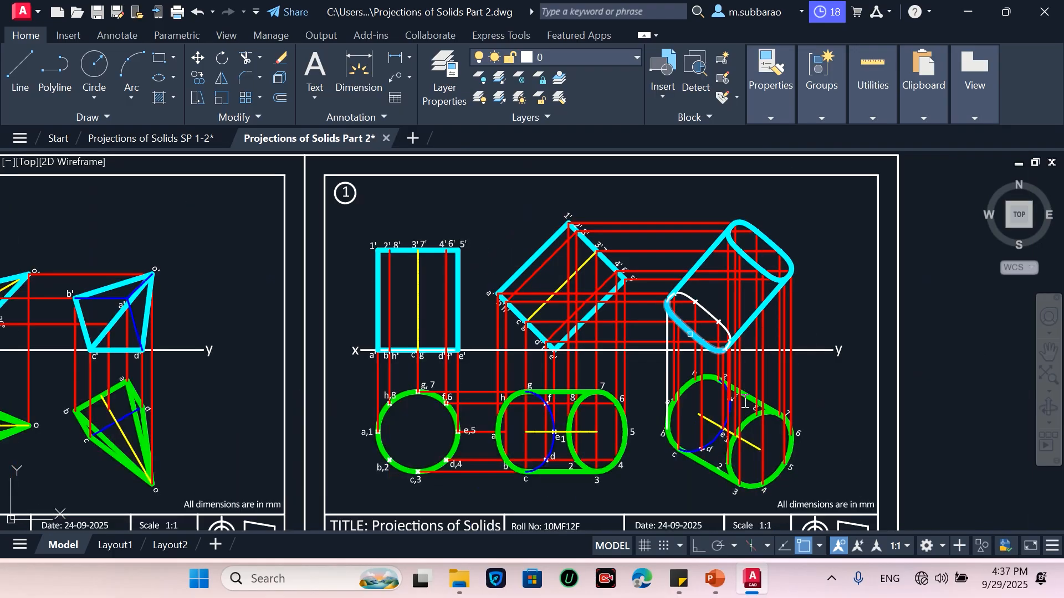
scroll(776, 427, "up", 4)
left_click(603, 446)
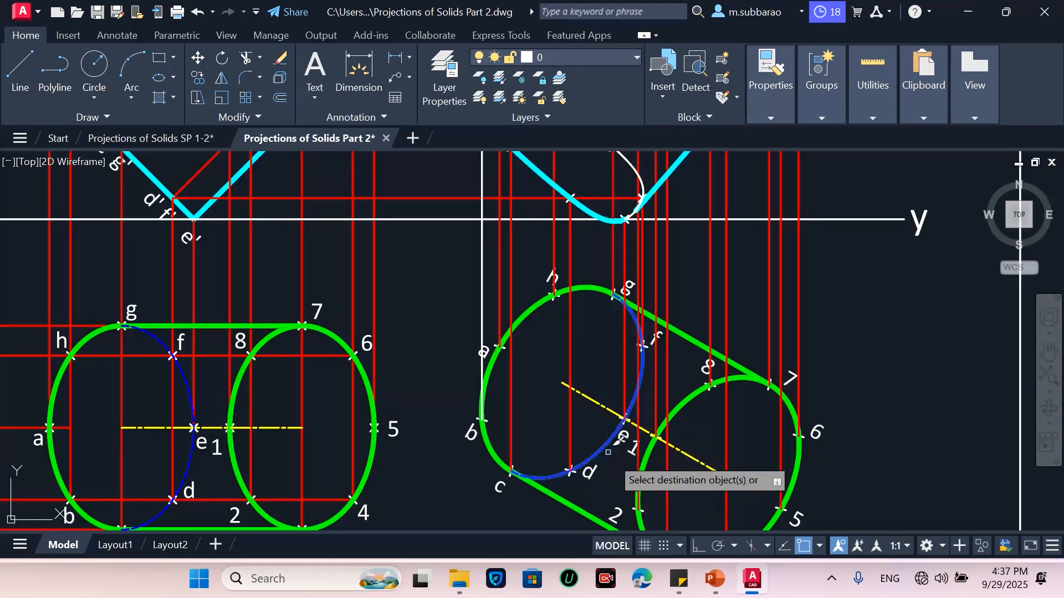
scroll(681, 438, "down", 6)
scroll(654, 307, "up", 7)
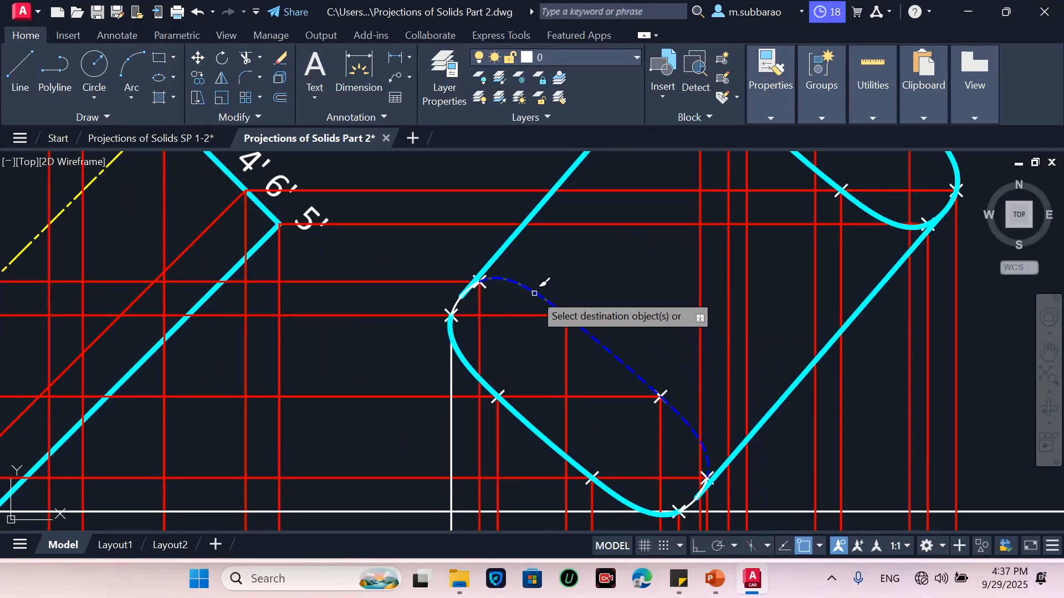
scroll(471, 292, "up", 8)
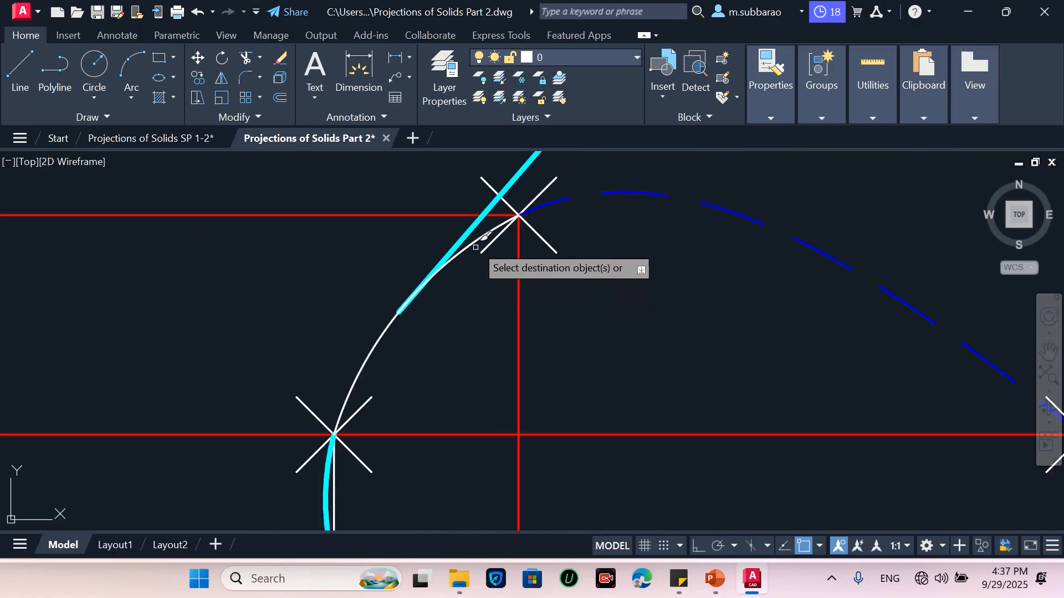
scroll(475, 247, "down", 5)
scroll(629, 394, "up", 5)
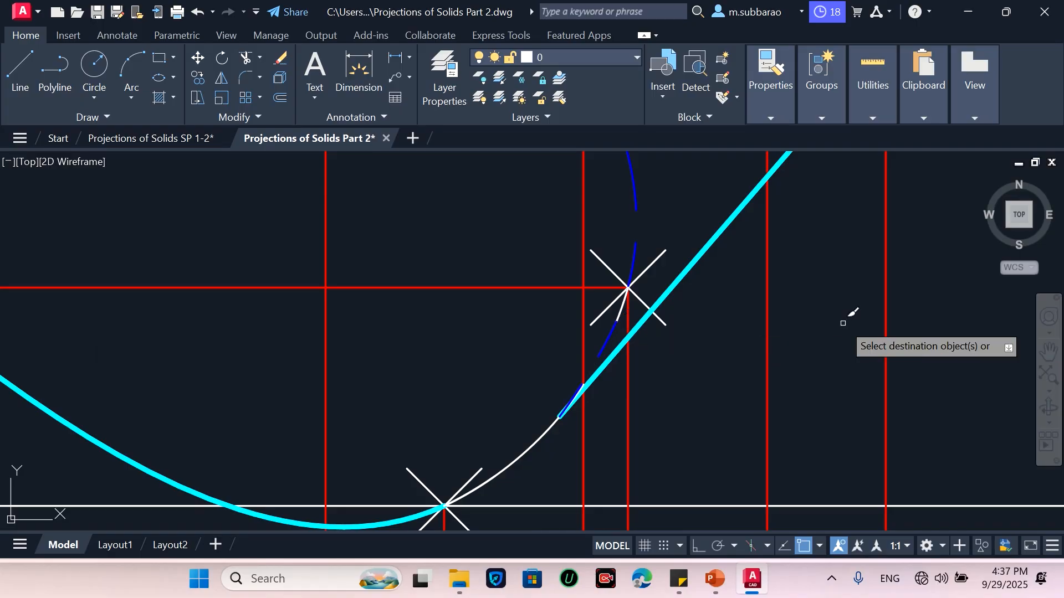
scroll(842, 318, "down", 4)
scroll(776, 357, "up", 2)
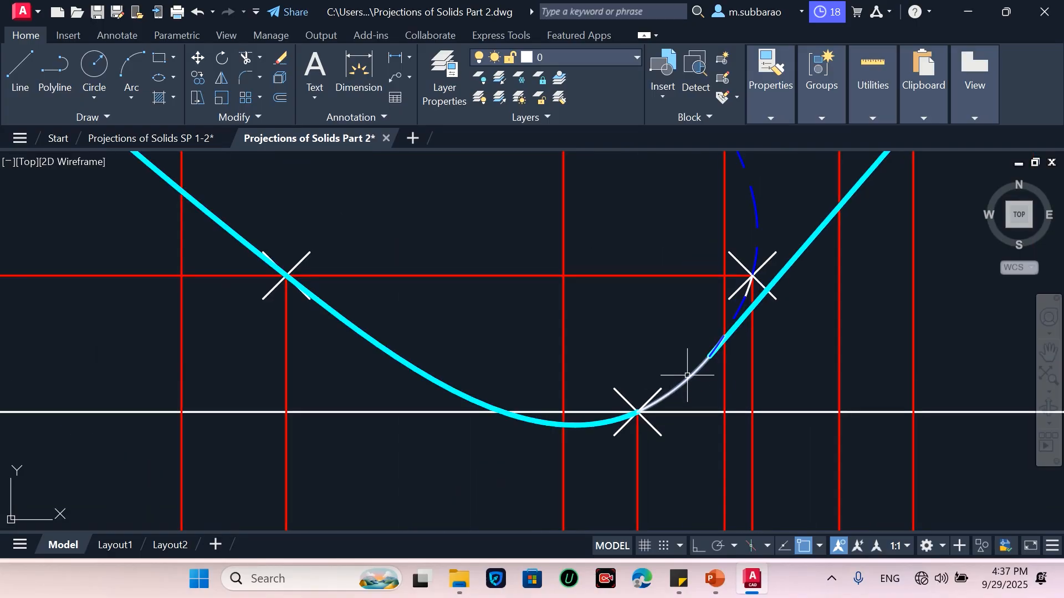
Match the cyan outline's properties onto the short white arc at the curve's upper left end
type("ma")
key("Return")
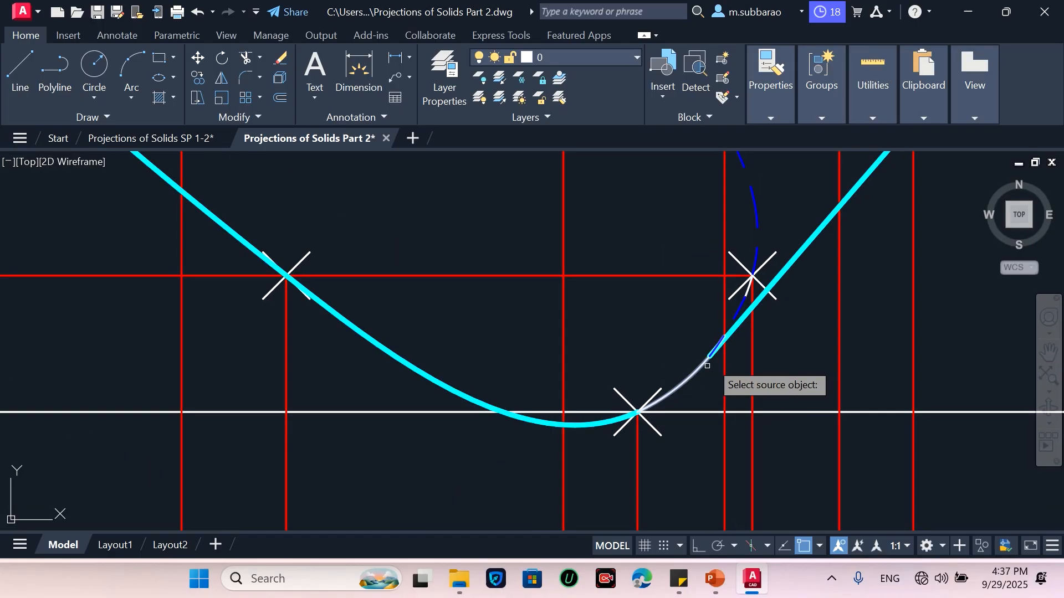
left_click(607, 421)
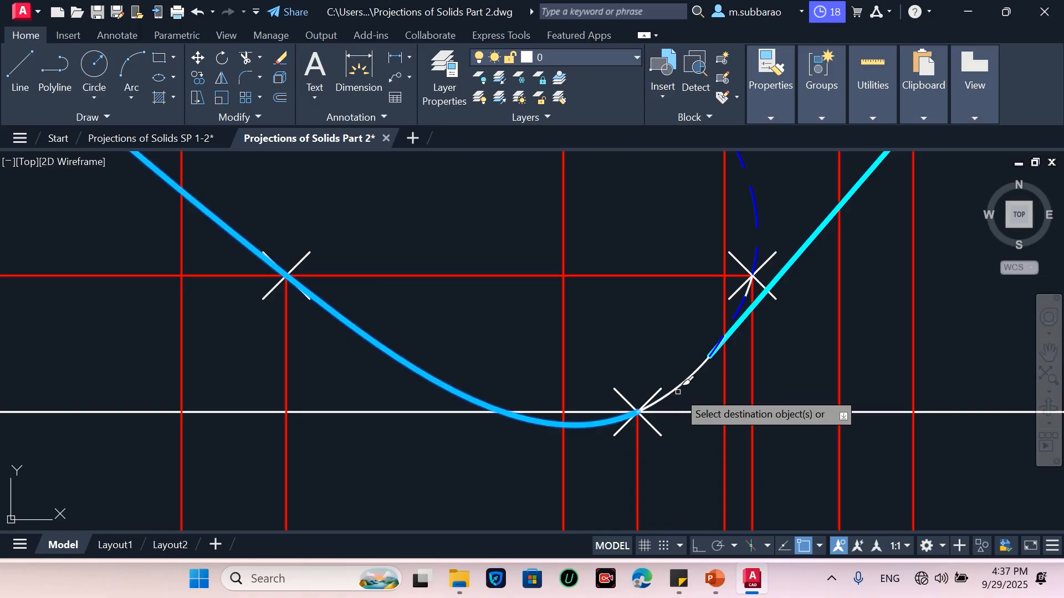
scroll(687, 381, "down", 3)
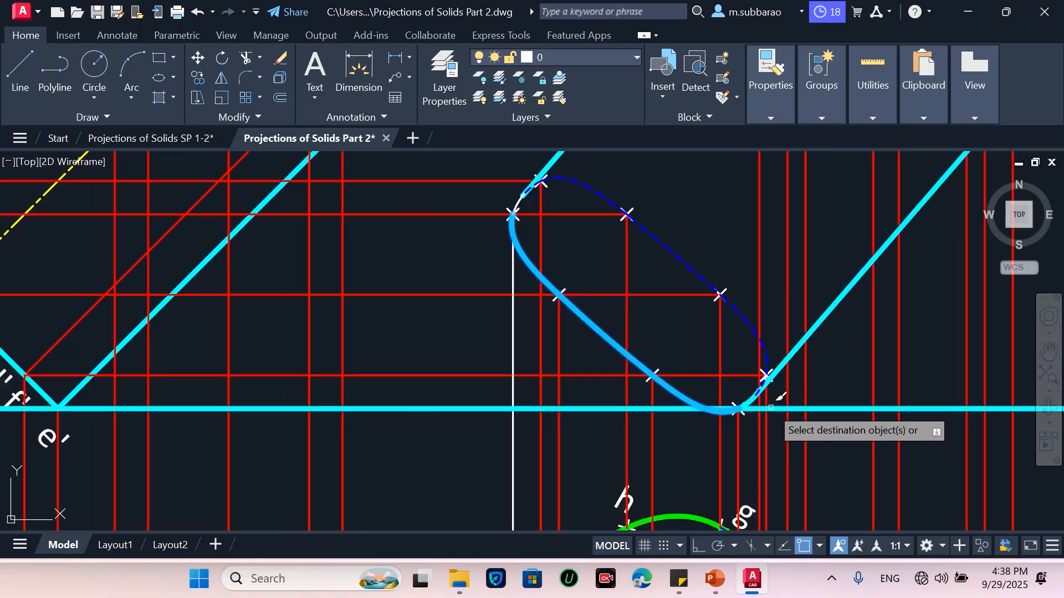
scroll(574, 208, "up", 5)
left_click(697, 296)
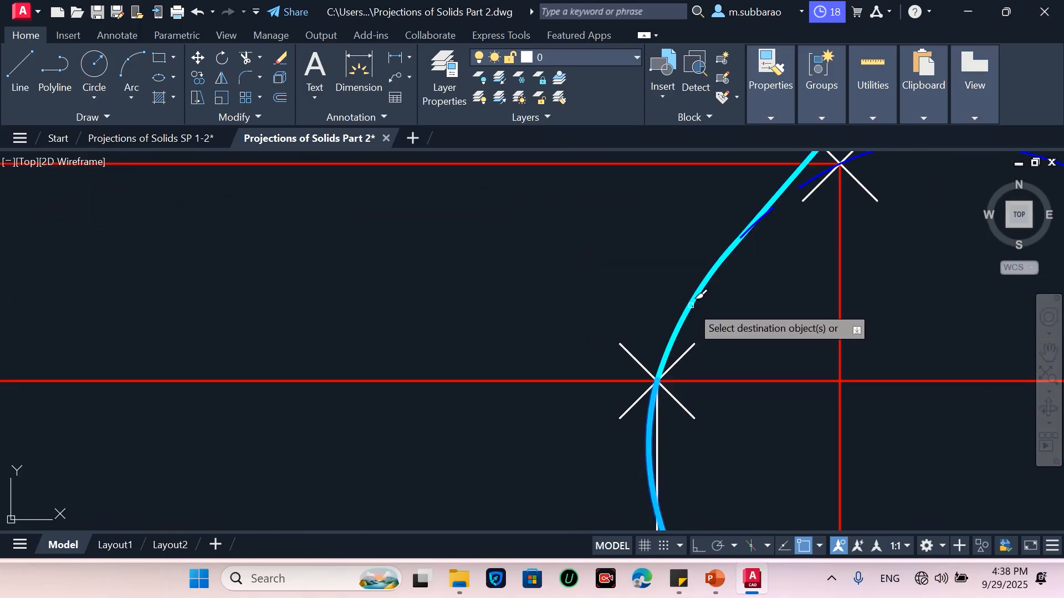
key("Return")
Zoom around the drawing to review the finished front and top view curves
scroll(572, 305, "down", 2)
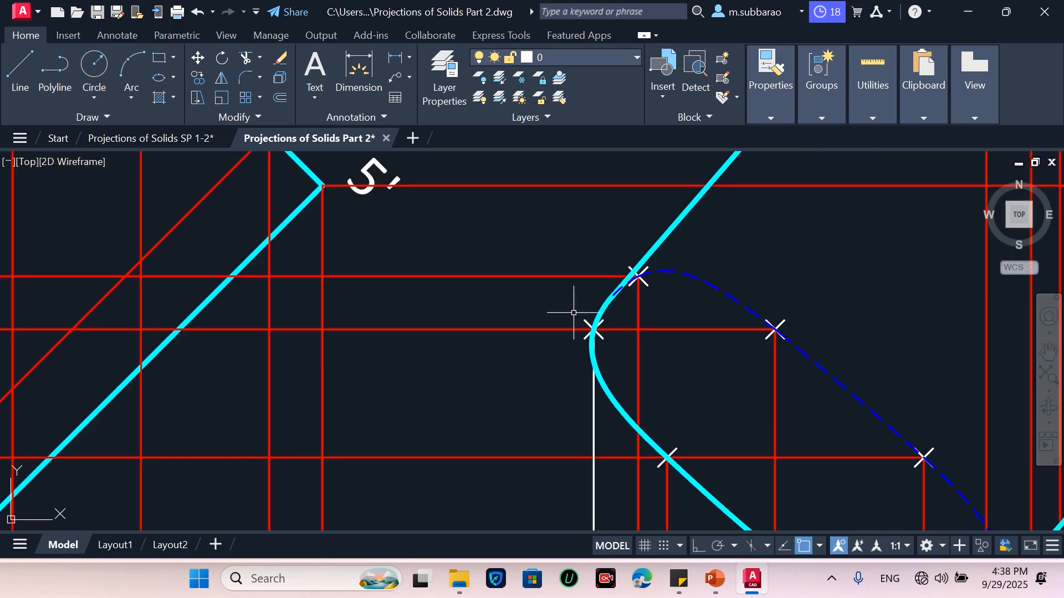
scroll(608, 282, "down", 3)
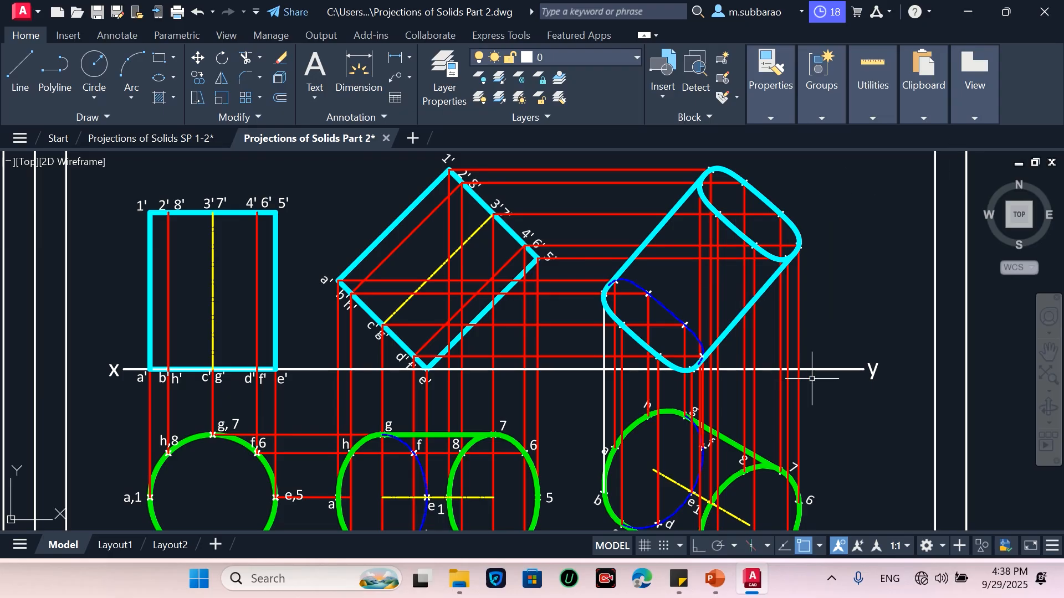
scroll(811, 379, "down", 1)
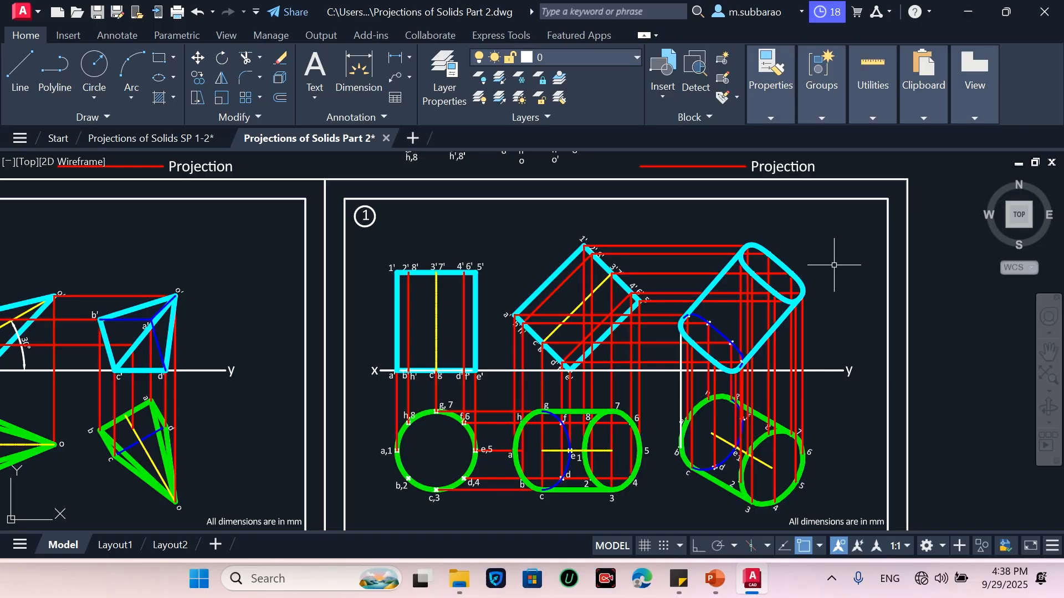
scroll(833, 265, "up", 4)
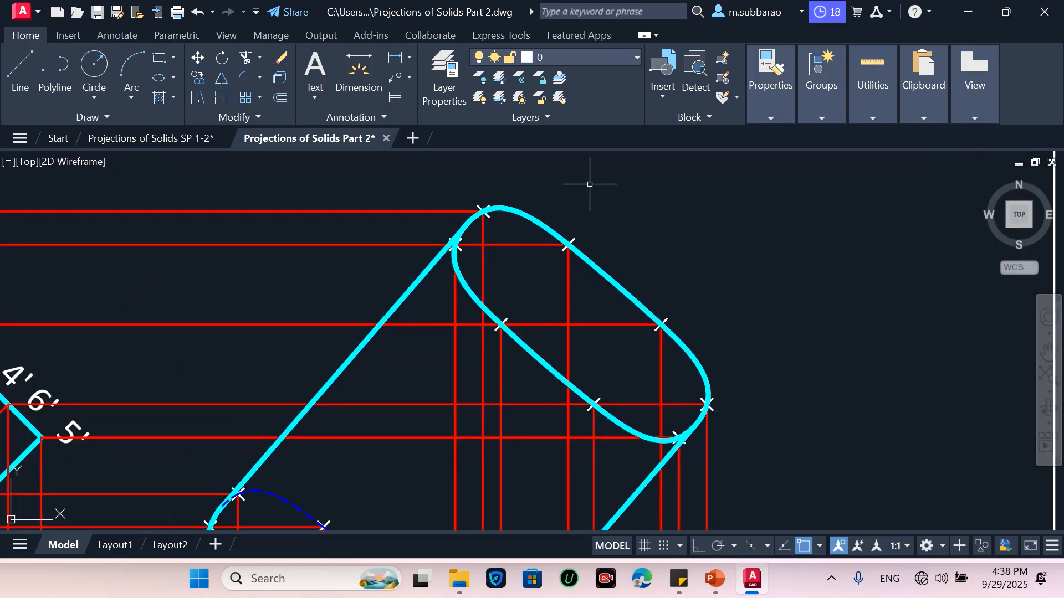
scroll(812, 305, "down", 4)
scroll(817, 301, "down", 2)
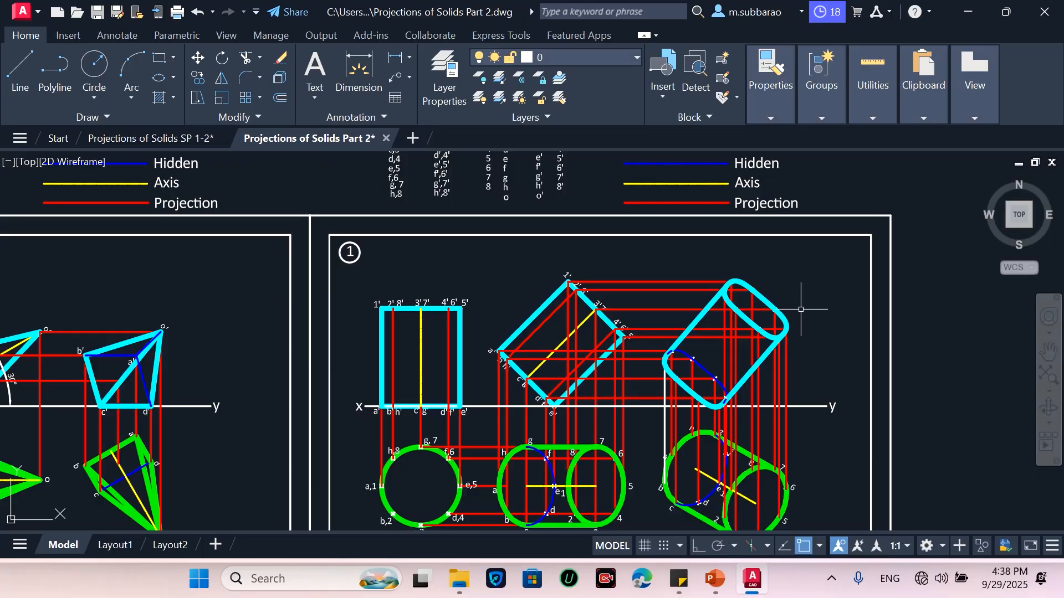
scroll(687, 406, "up", 2)
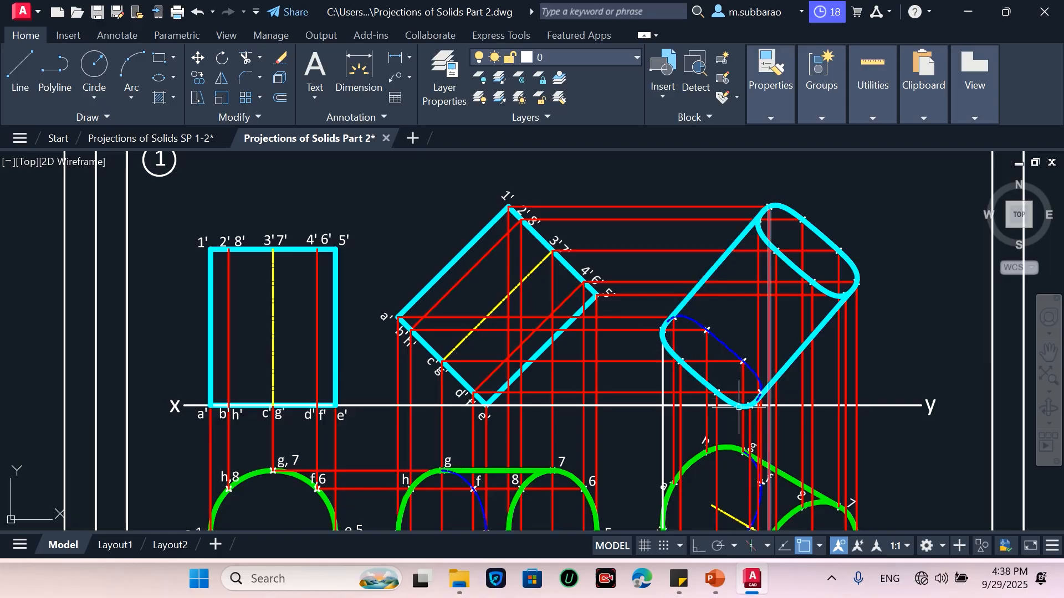
scroll(779, 406, "up", 3)
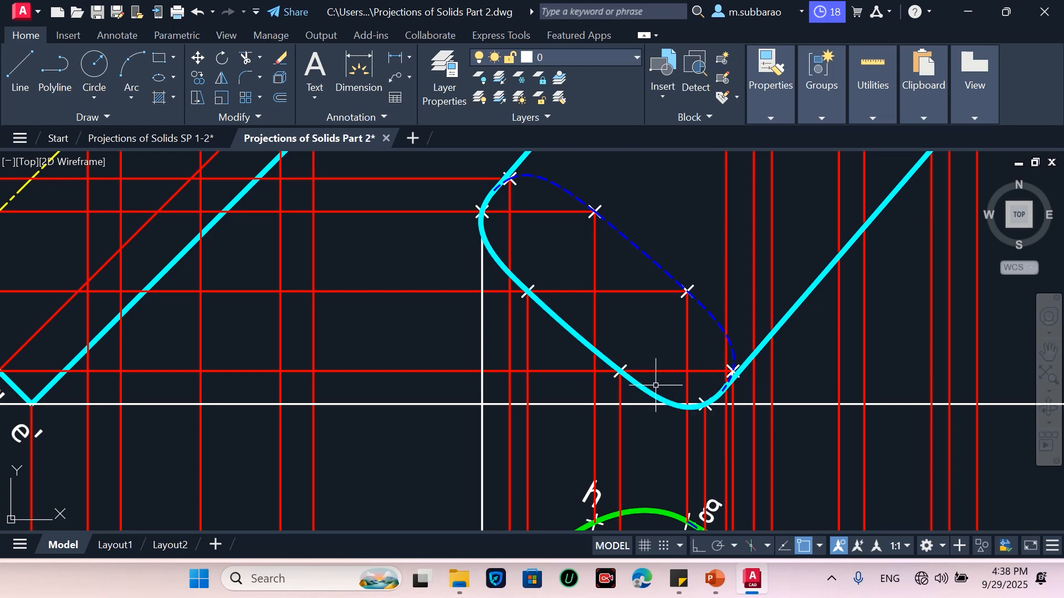
scroll(631, 404, "down", 2)
scroll(655, 389, "down", 5)
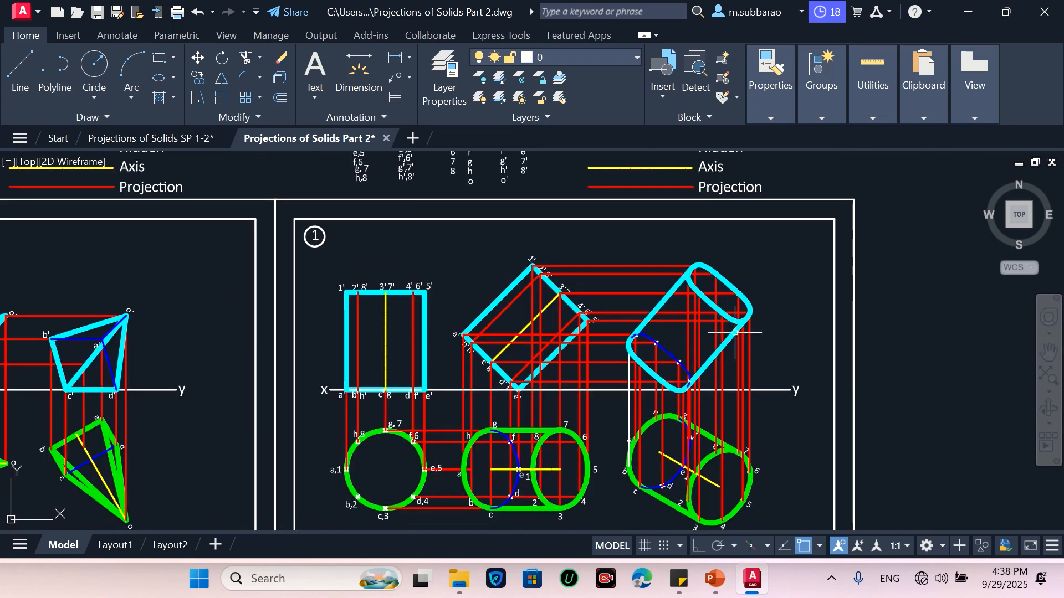
scroll(750, 309, "up", 3)
scroll(745, 231, "down", 2)
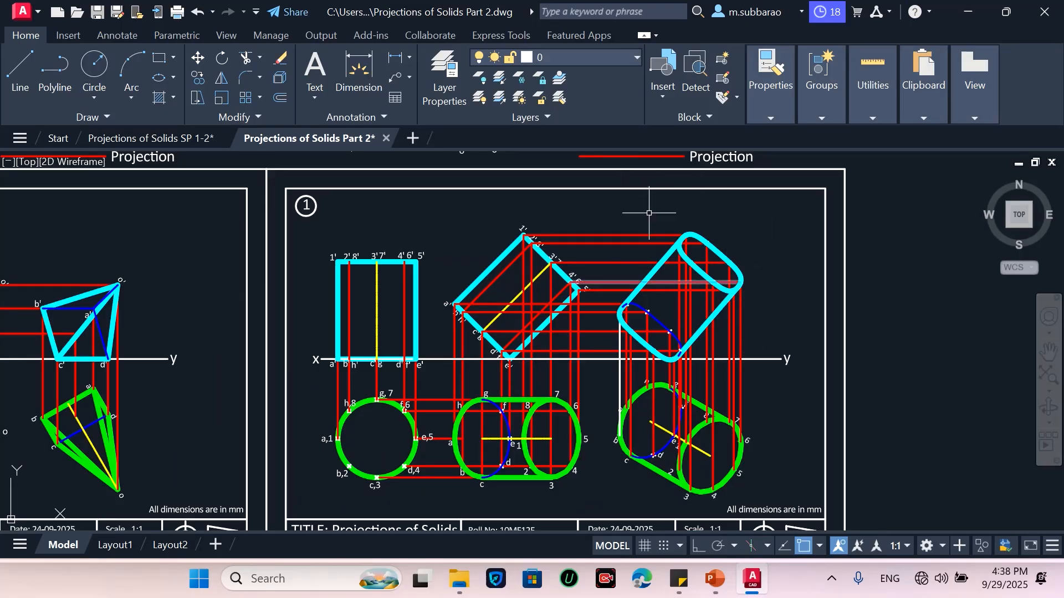
scroll(724, 263, "up", 2)
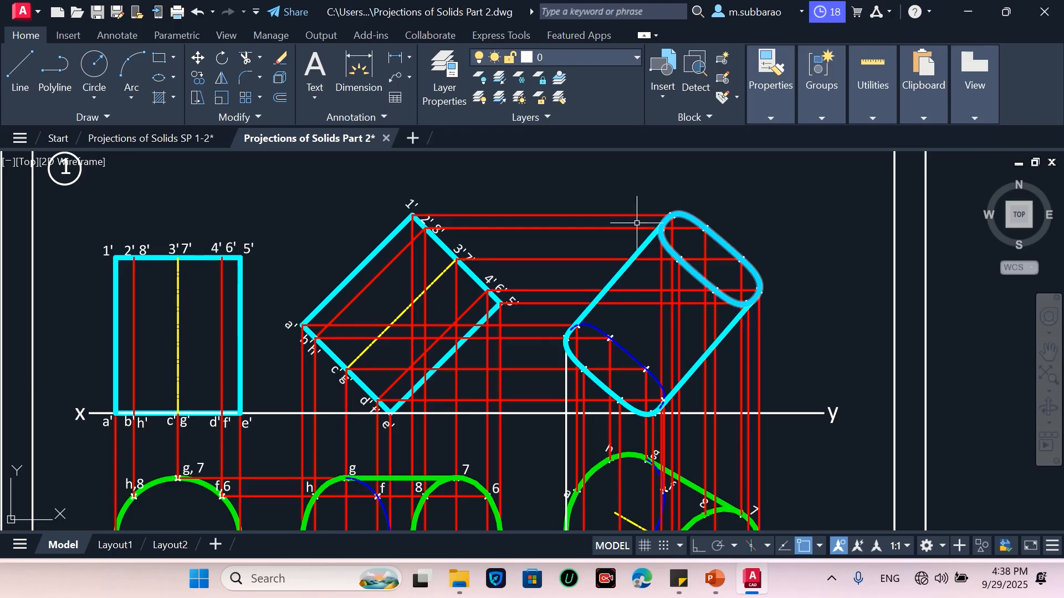
scroll(719, 227, "down", 3)
scroll(748, 247, "up", 3)
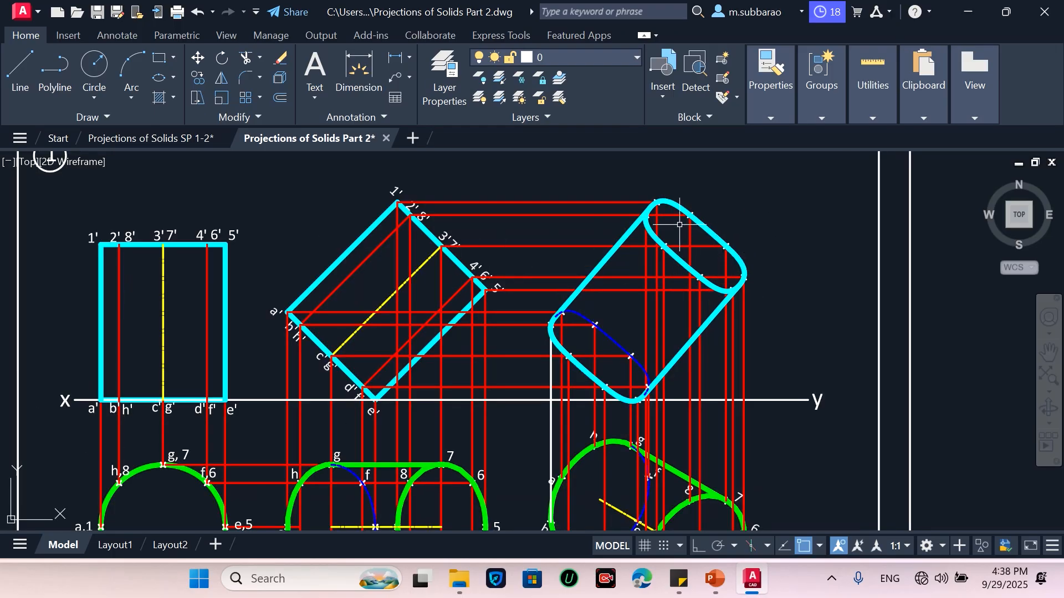
Copy the column of number labels 1 to 8 from the legend to beside the front view
scroll(586, 357, "down", 4)
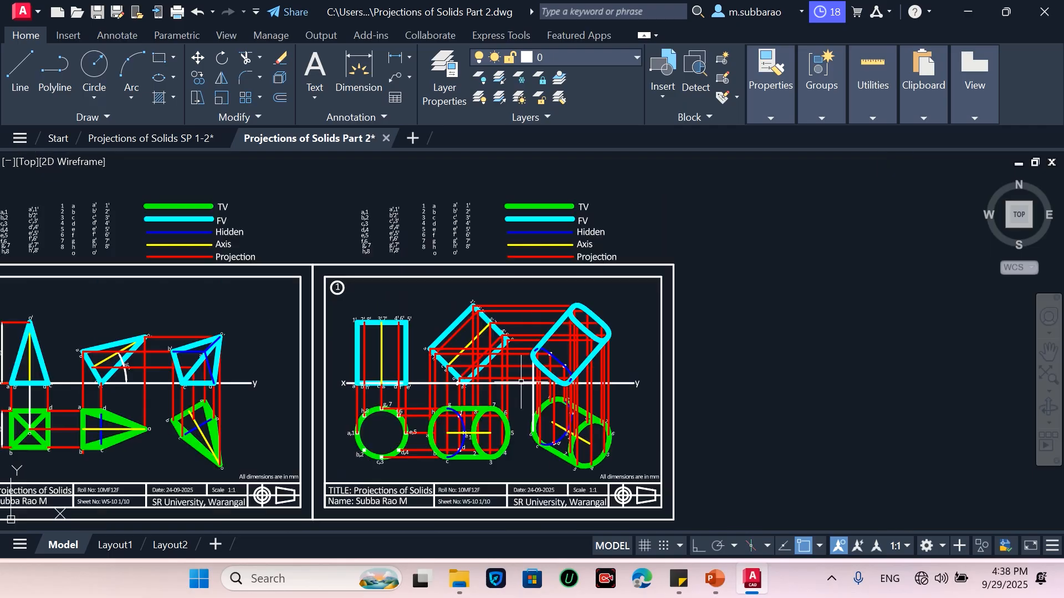
scroll(428, 203, "up", 2)
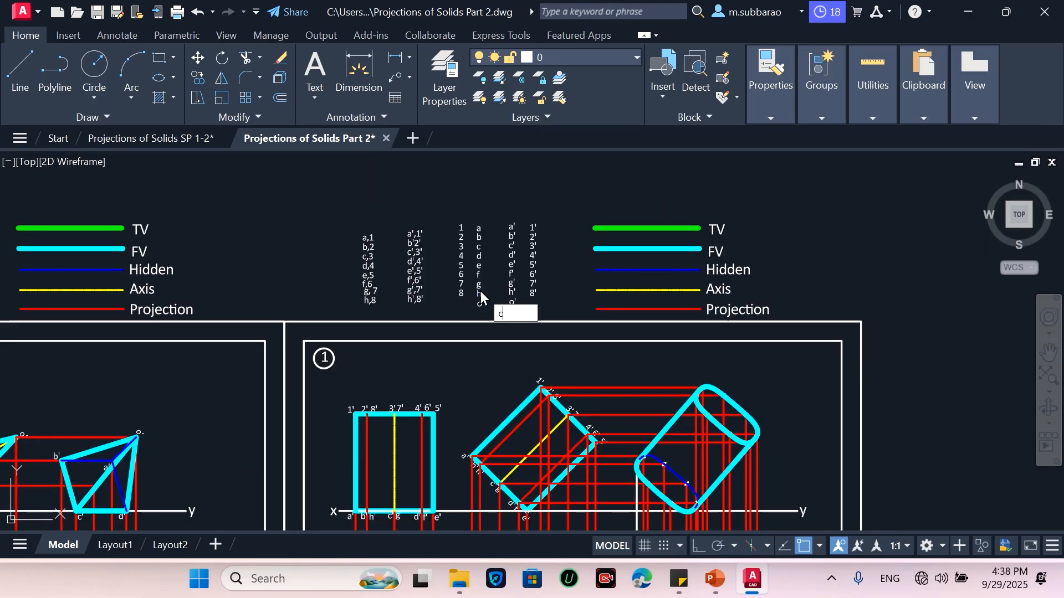
type("o")
key("Return")
left_click(444, 305)
left_click(468, 218)
key("Return")
left_click(465, 249)
scroll(801, 417, "up", 4)
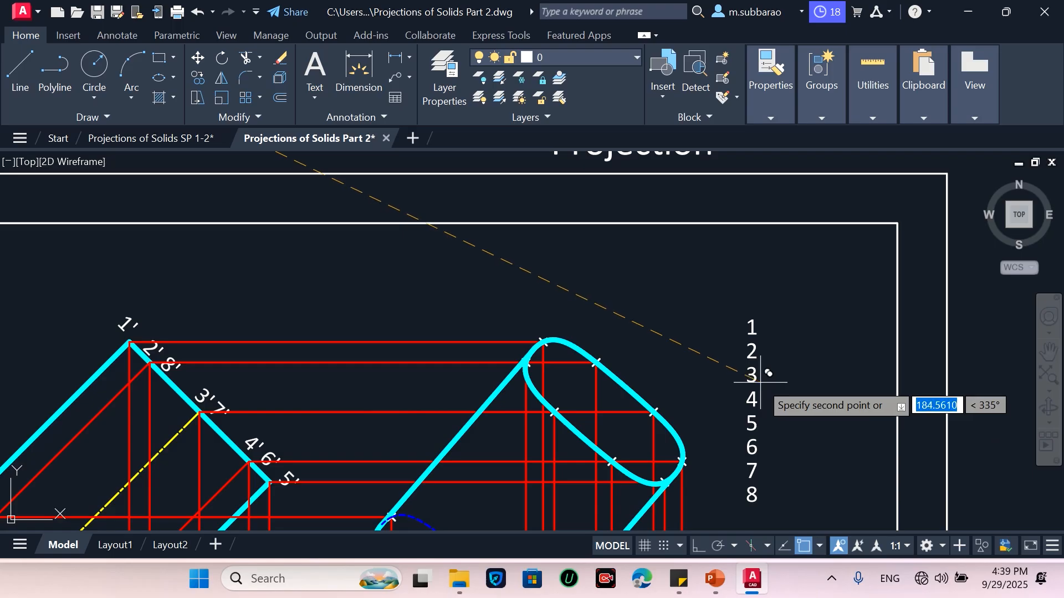
left_click(761, 382)
Copy labels 1 and 2 onto the first two plotted points at the top of the front view curve
scroll(816, 311, "down", 2)
scroll(762, 435, "up", 2)
type("co")
key("Return")
left_click(792, 219)
left_click(782, 247)
key("Return")
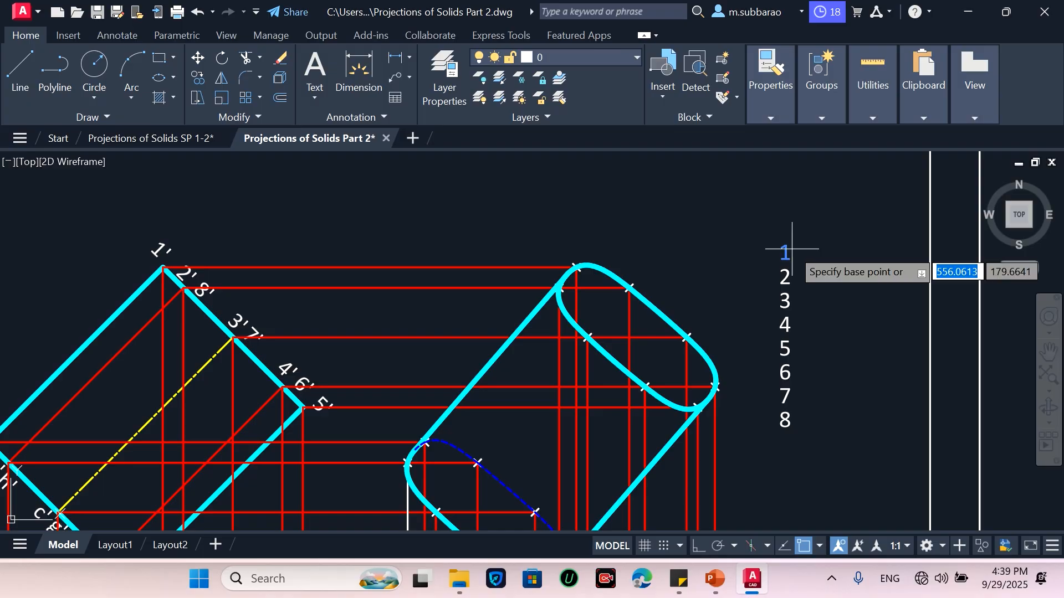
left_click(785, 244)
left_click(576, 241)
key("Return")
key("Return")
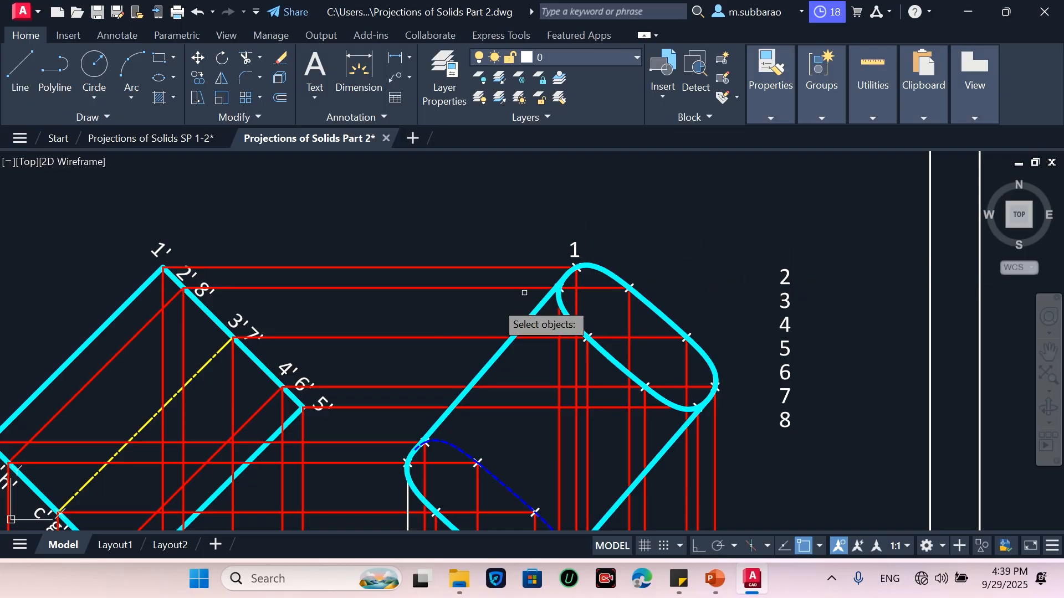
left_click(820, 251)
left_click(775, 278)
key("Return")
left_click(813, 269)
left_click(663, 269)
Zoom in and out around the front view to inspect the placed number labels
scroll(686, 223, "down", 3)
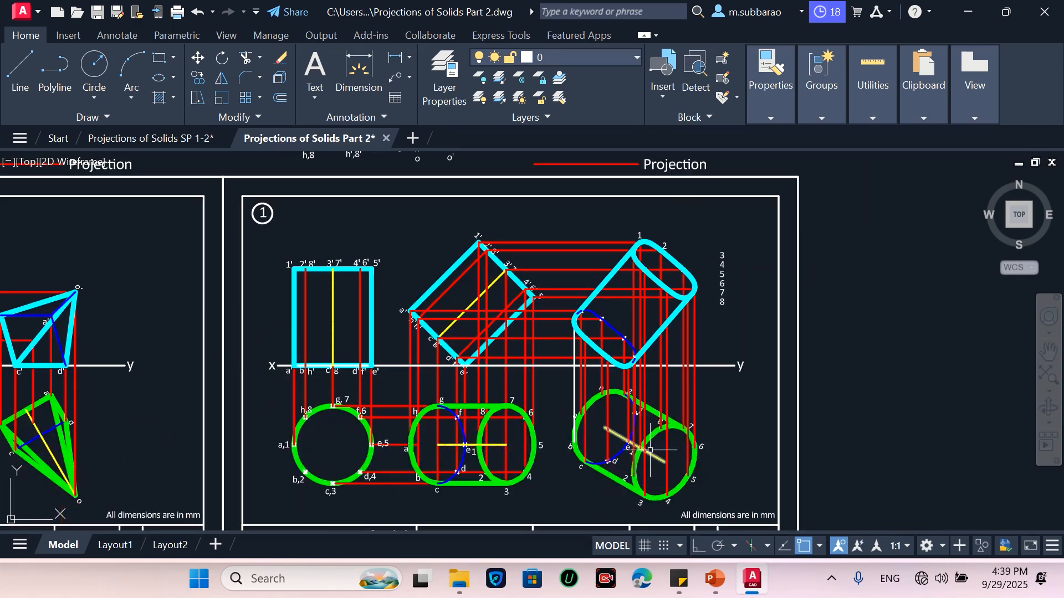
scroll(655, 442, "up", 2)
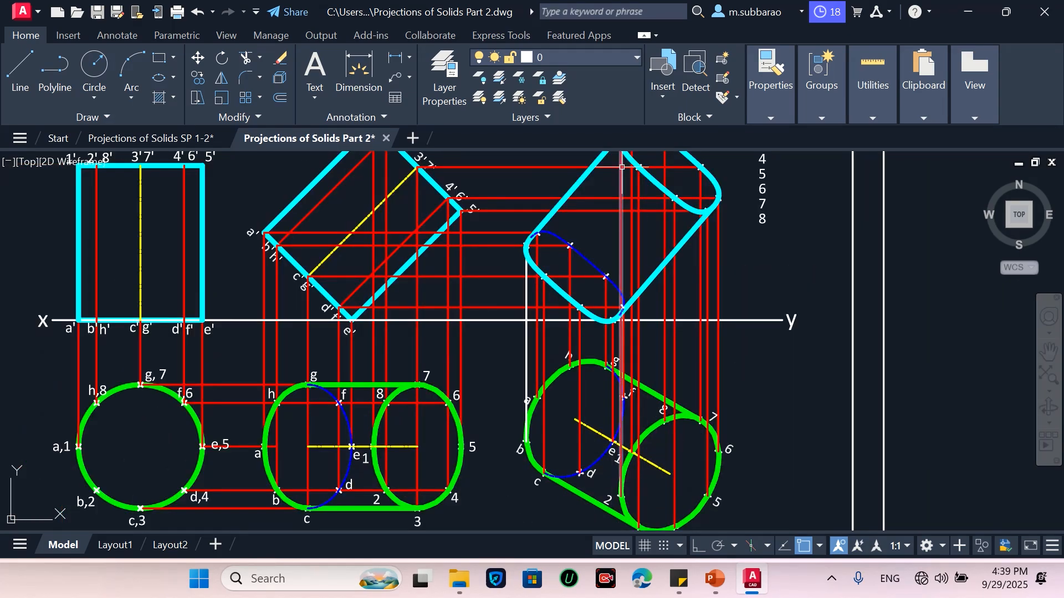
scroll(622, 166, "down", 3)
scroll(623, 161, "up", 3)
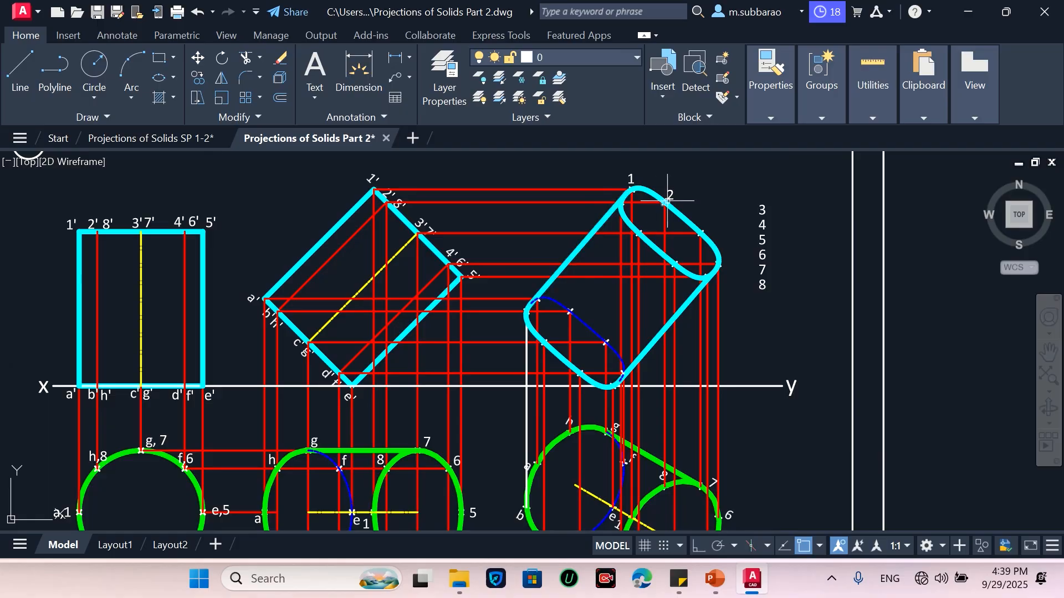
scroll(667, 201, "down", 2)
scroll(674, 371, "up", 5)
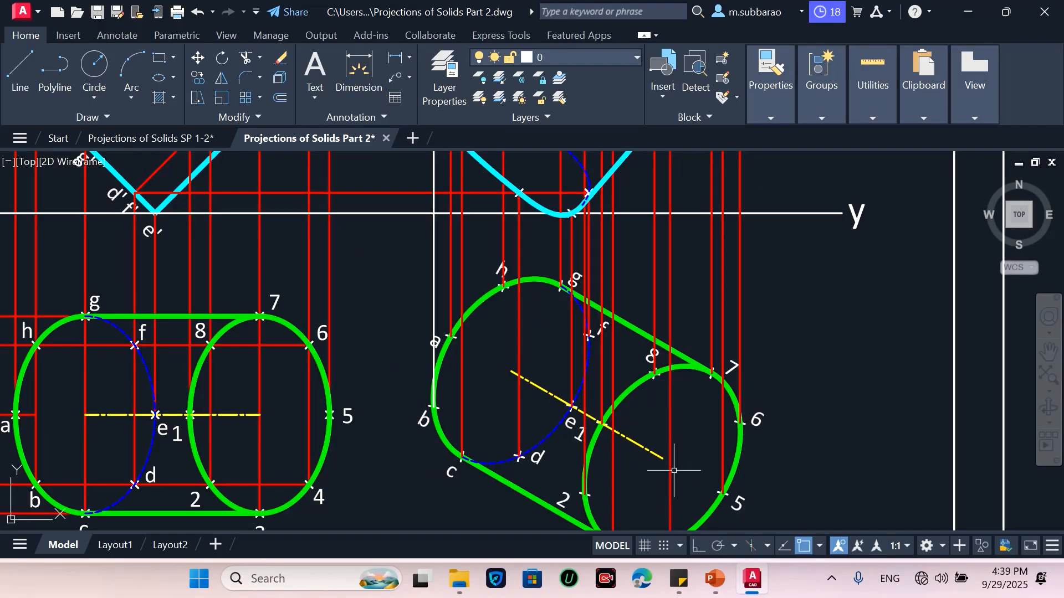
scroll(676, 499, "down", 6)
scroll(670, 321, "up", 5)
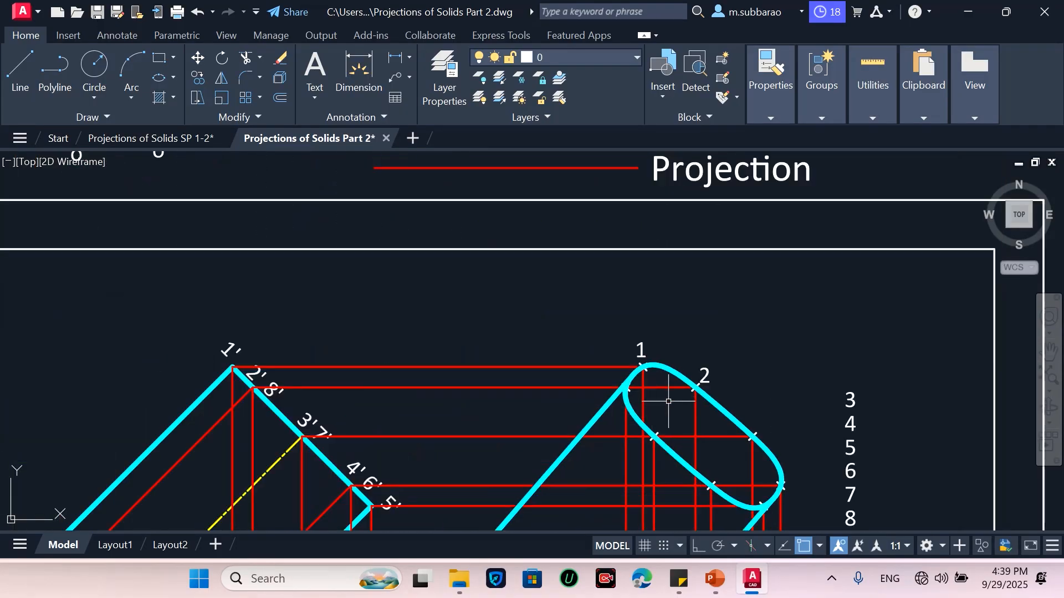
scroll(636, 291, "down", 1)
scroll(777, 371, "up", 2)
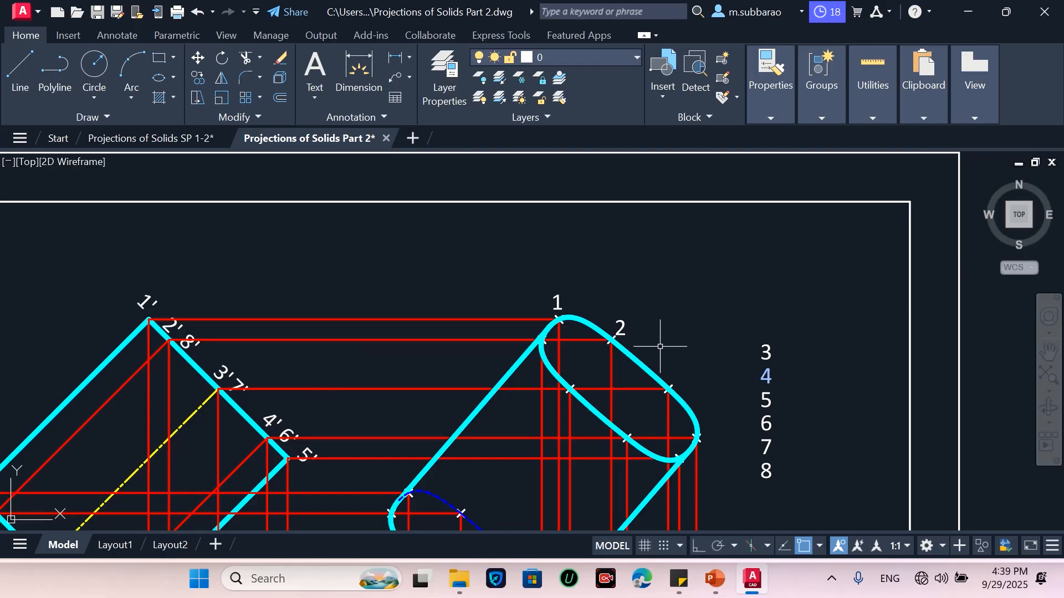
key("Return")
left_click(620, 327)
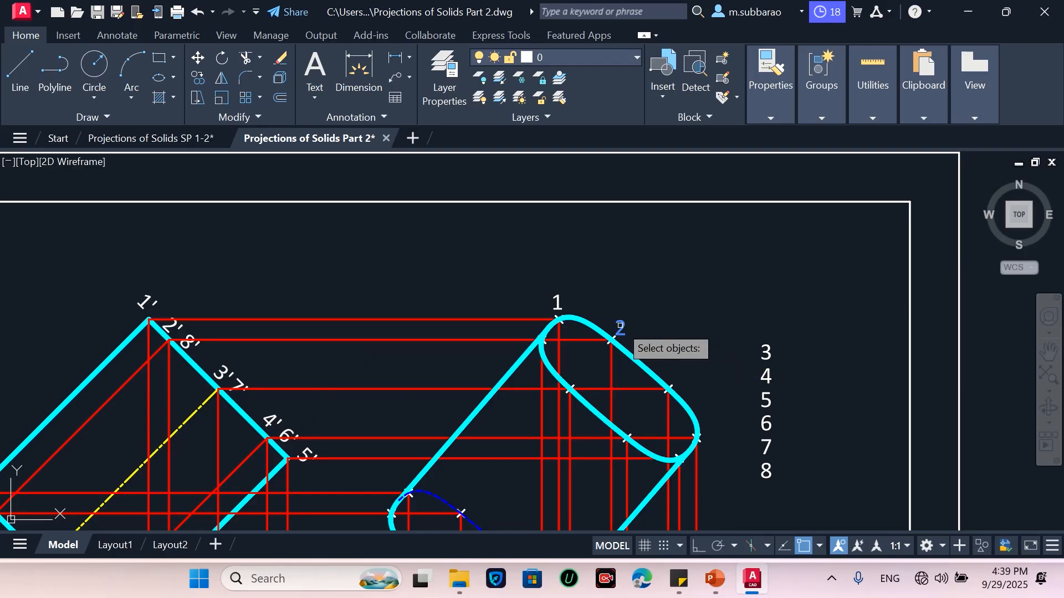
key("Return")
left_click(690, 302)
key("Escape")
Delete the unused copied number labels 3 to 8 beside the front view
left_click(801, 302)
left_click(760, 501)
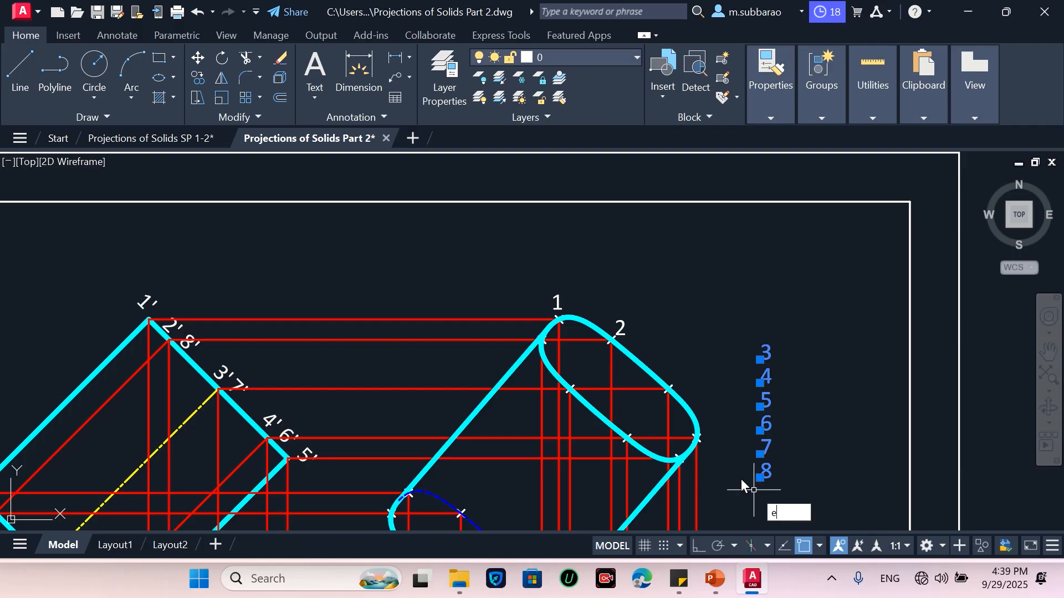
key("Delete")
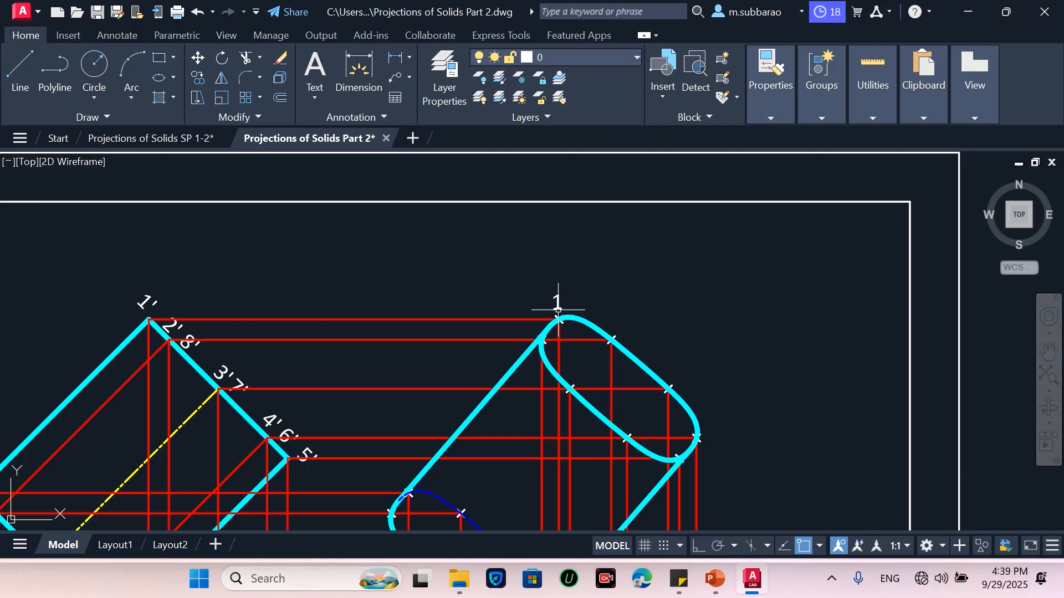
Copy the primed labels 1' to 8' from the legend to beside the front view
scroll(659, 487, "down", 4)
scroll(432, 285, "up", 4)
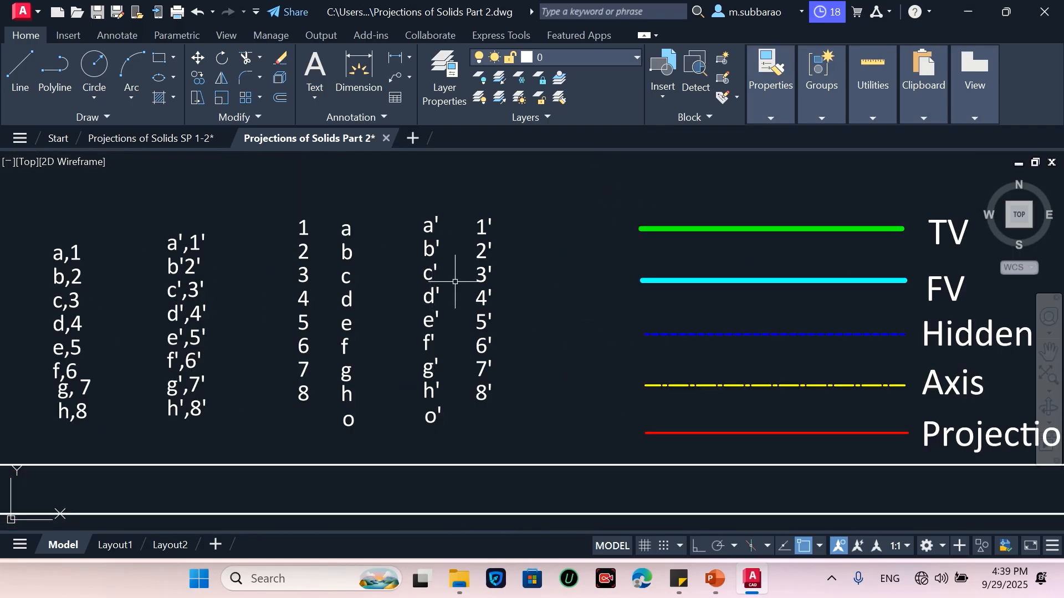
type("co")
key("Return")
left_click(519, 198)
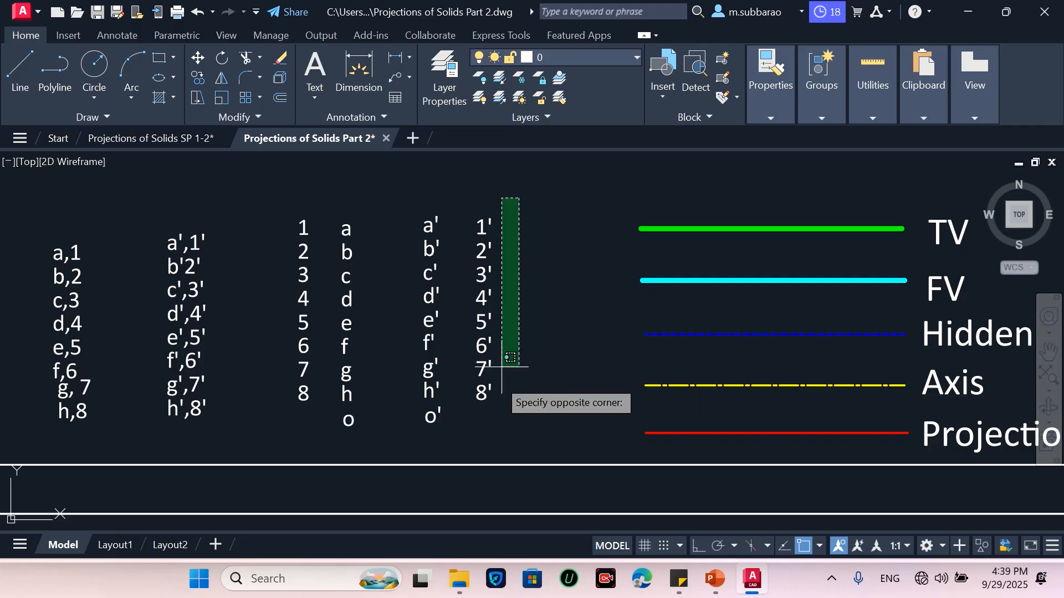
left_click(465, 420)
key("Return")
left_click(490, 362)
scroll(440, 281, "down", 3)
scroll(658, 454, "up", 1)
scroll(549, 374, "up", 4)
left_click(577, 385)
key("Escape")
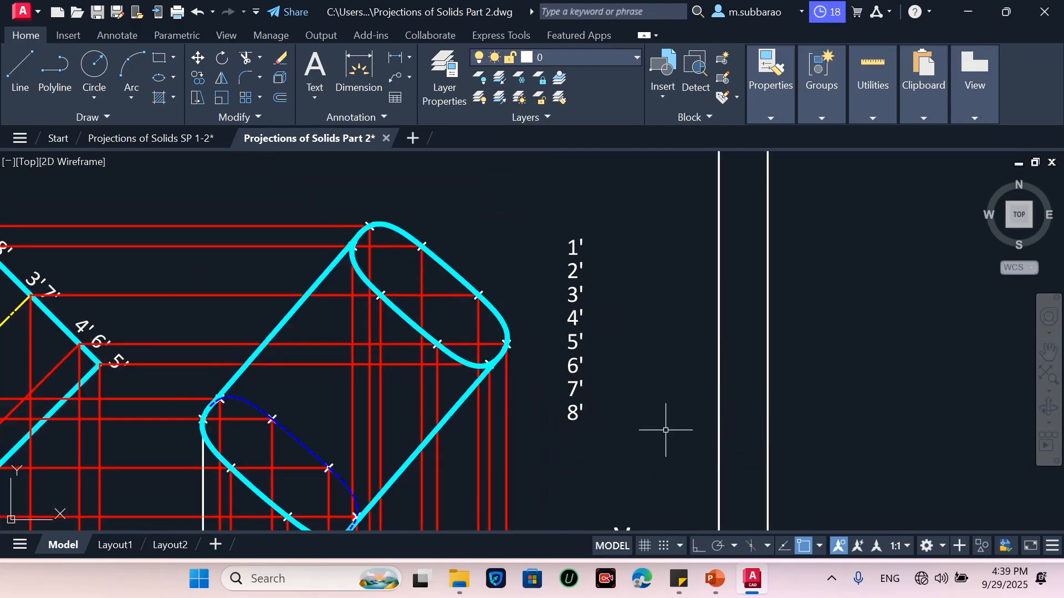
Move label 1' to the topmost plotted point of the front view curve
scroll(718, 469, "down", 2)
scroll(614, 315, "up", 2)
type("m")
key("Return")
left_click(668, 304)
left_click(623, 339)
key("Return")
left_click(695, 322)
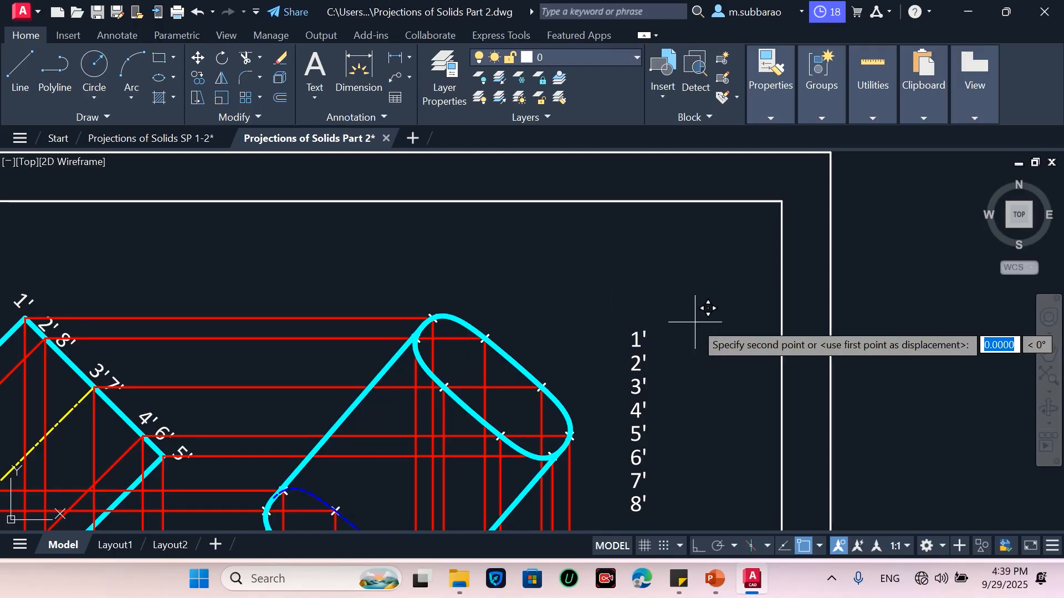
left_click(492, 281)
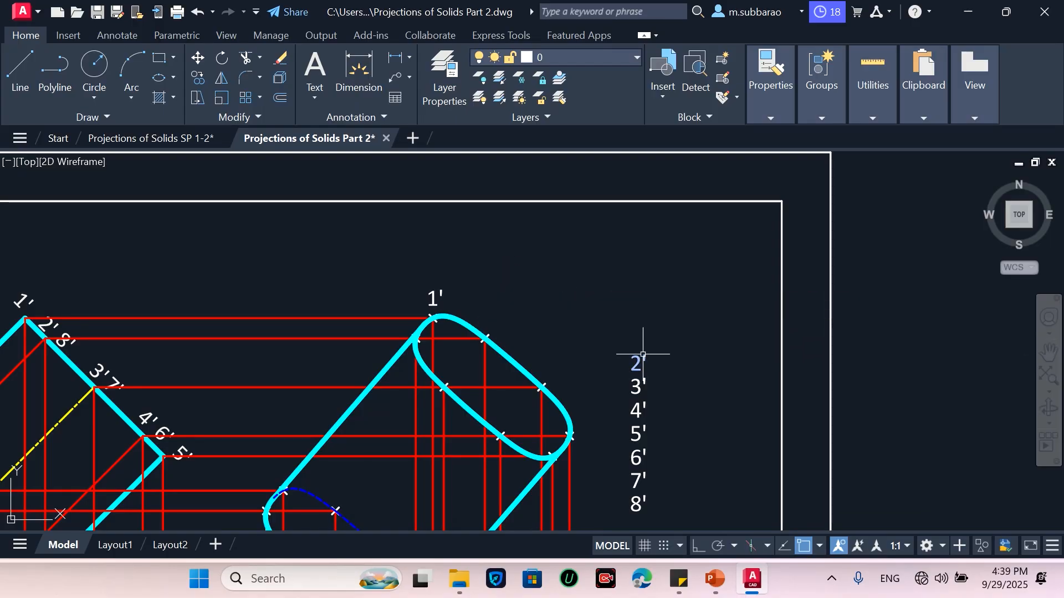
Move label 2' to the next plotted point on the curve's upper left side
left_click(661, 367)
left_click(658, 359)
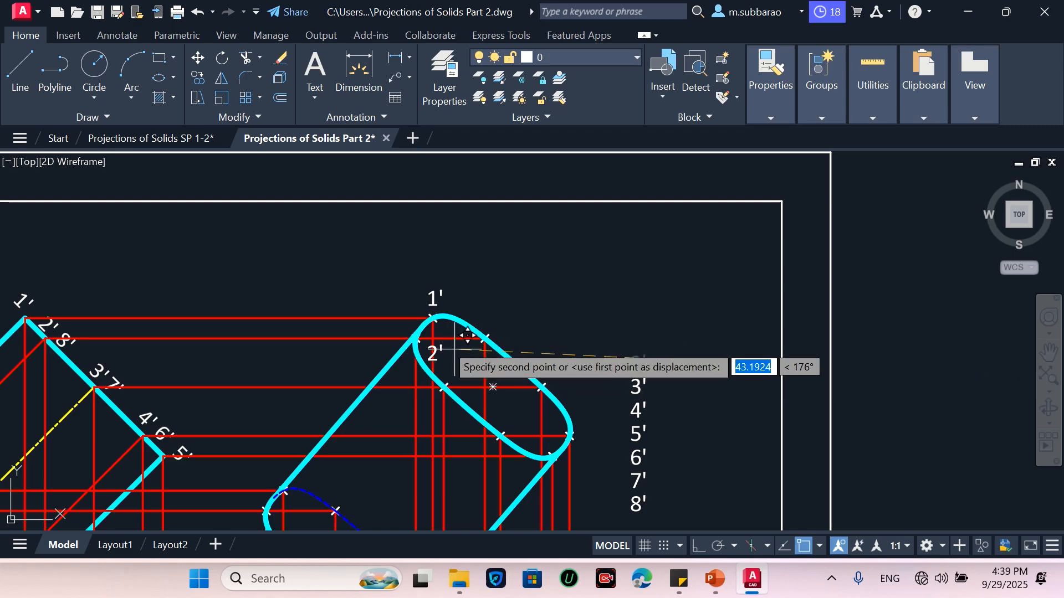
scroll(434, 317, "up", 2)
scroll(430, 331, "up", 2)
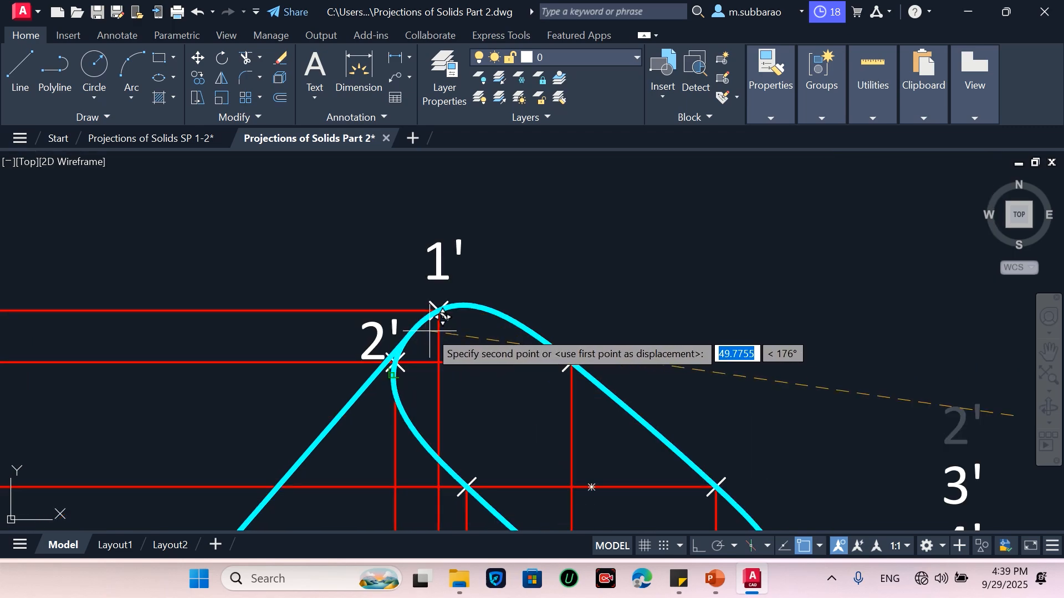
left_click(413, 323)
scroll(429, 350, "down", 1)
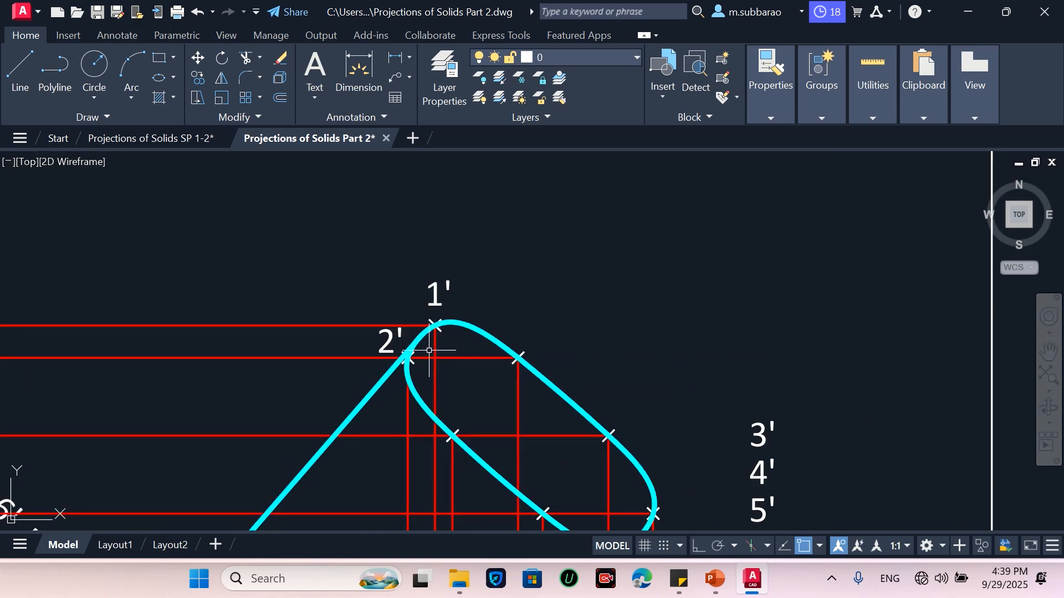
Move label 3' to its plotted point on the inner edge of the front view curve
left_click(780, 395)
left_click(748, 433)
key("Return")
left_click(760, 436)
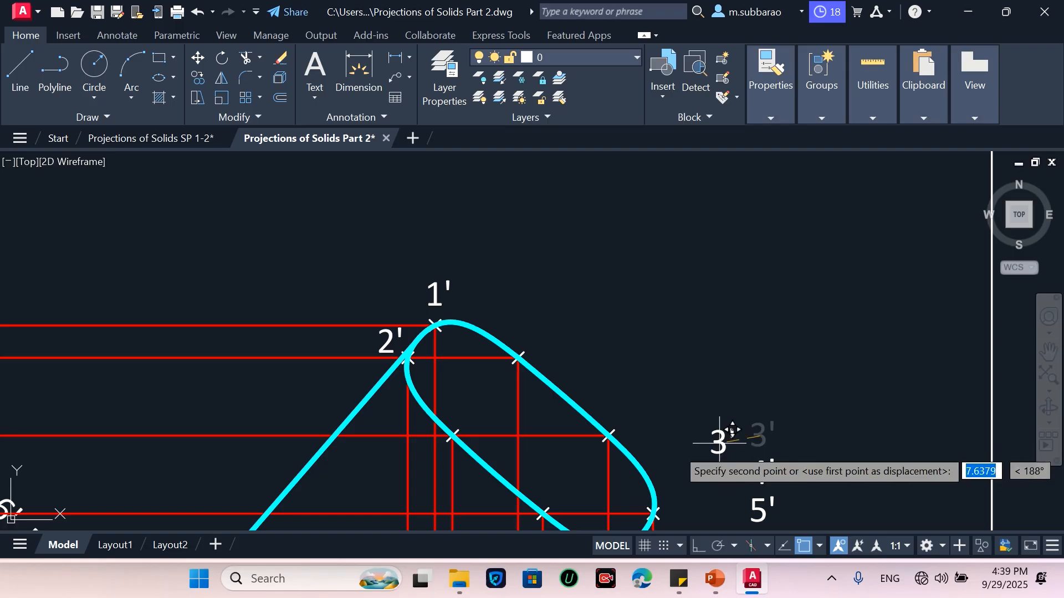
scroll(389, 437, "up", 2)
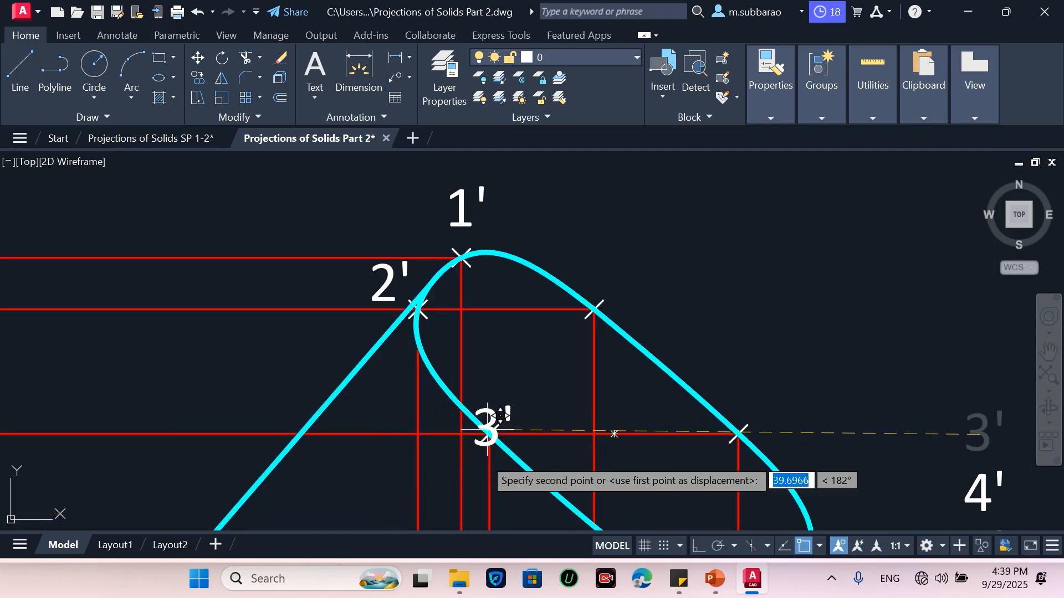
left_click(476, 480)
scroll(414, 350, "down", 2)
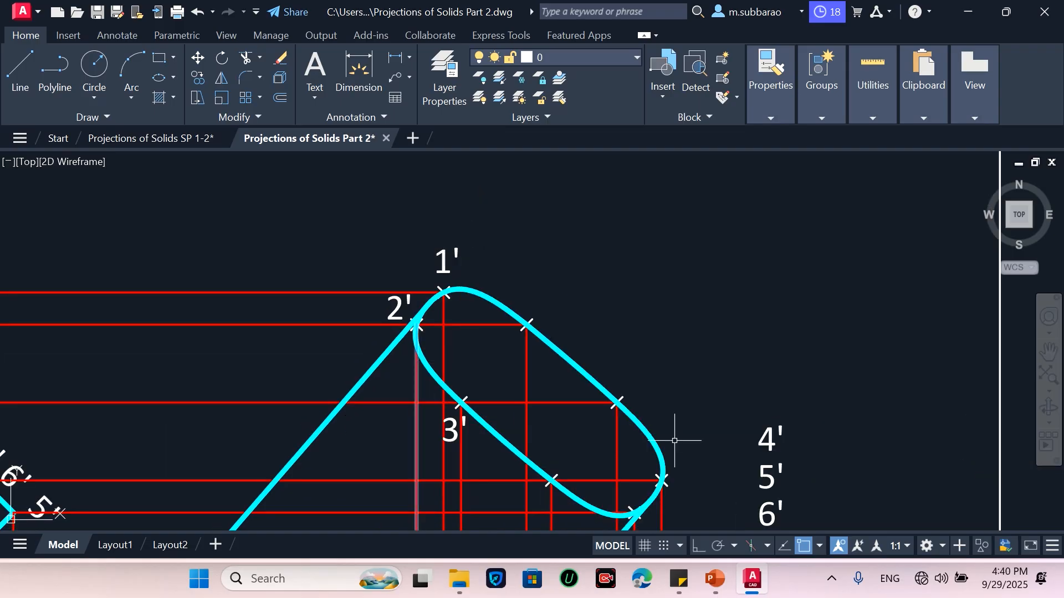
Move label 4' to its plotted point on the lower inner edge of the curve
left_click(802, 397)
left_click(749, 442)
key("Return")
left_click(782, 440)
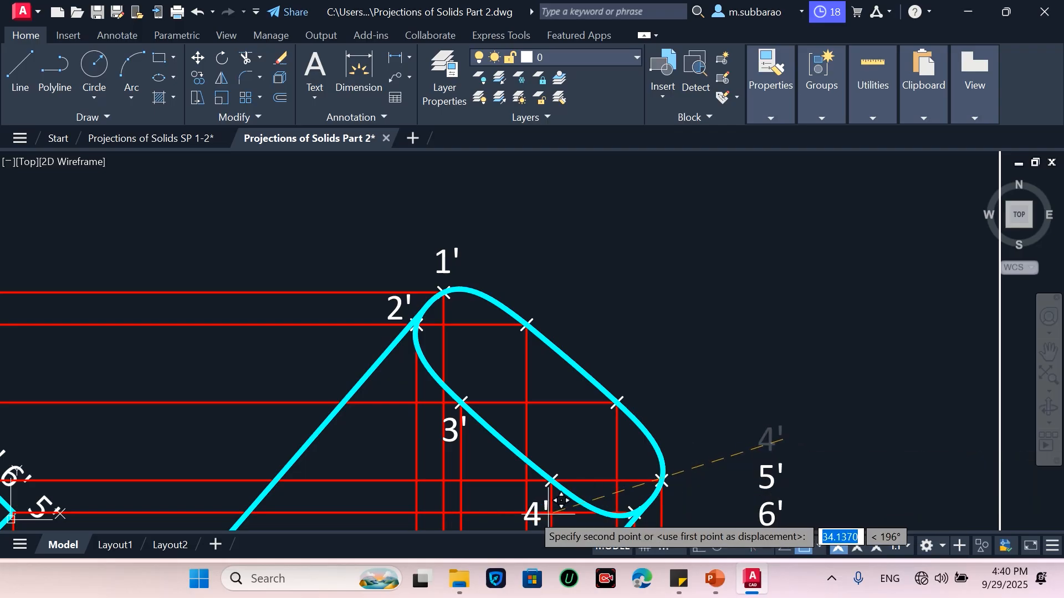
left_click(557, 468)
Move label 5' to its plotted point at the curve's right end
left_click(826, 441)
left_click(754, 473)
key("Return")
left_click(779, 477)
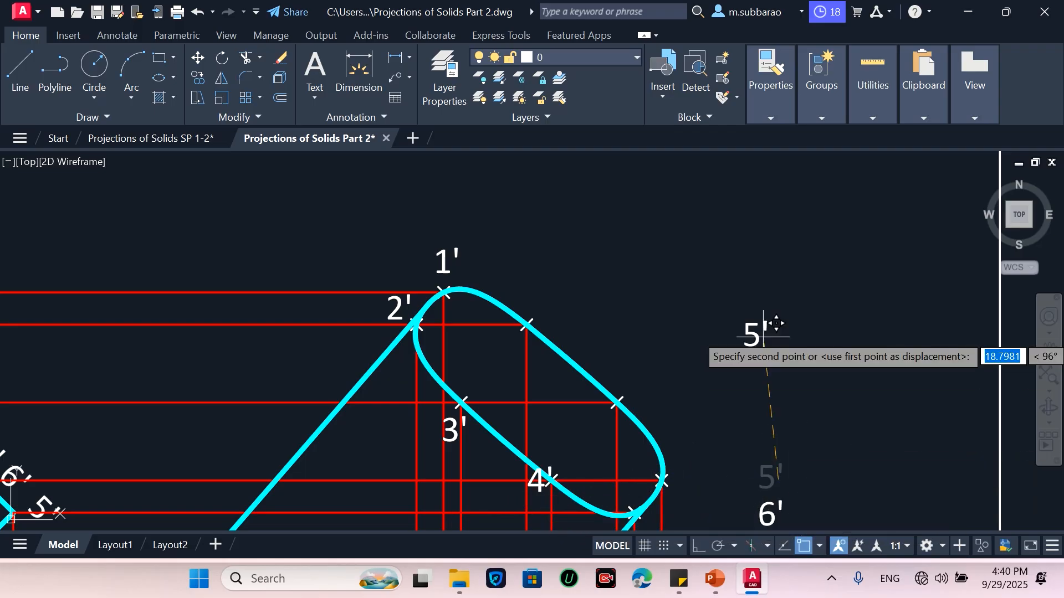
scroll(757, 388, "down", 3)
scroll(725, 407, "up", 3)
left_click(715, 400)
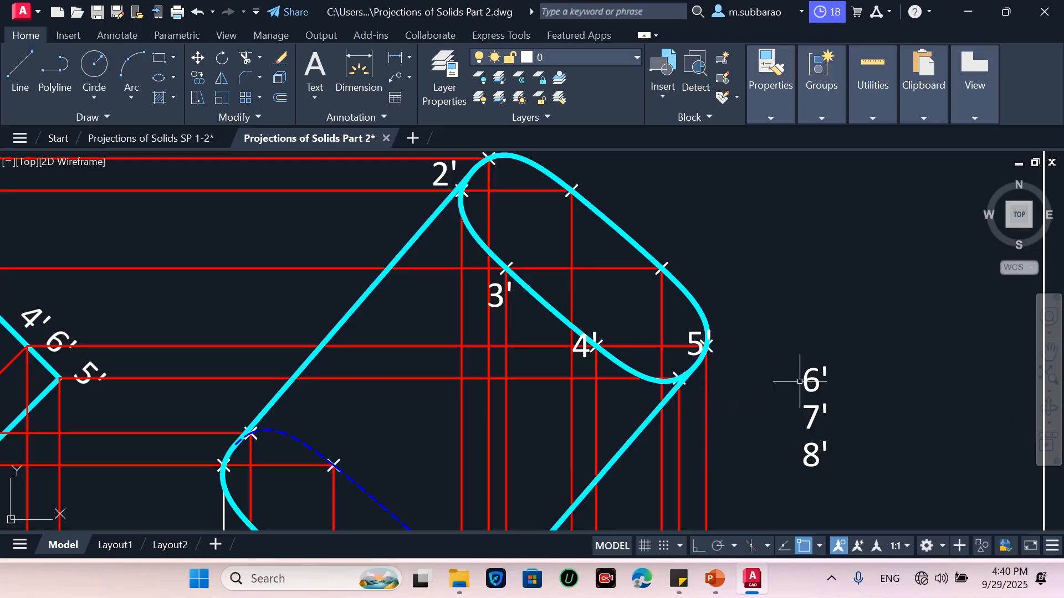
Move label 6' beside the right end point of the front view curve
left_click(826, 356)
left_click(806, 384)
key("Return")
left_click(837, 363)
left_click(757, 330)
Move label 7' to its plotted point on the curve's outer right edge
left_click(859, 360)
left_click(803, 409)
key("Return")
left_click(889, 419)
left_click(765, 261)
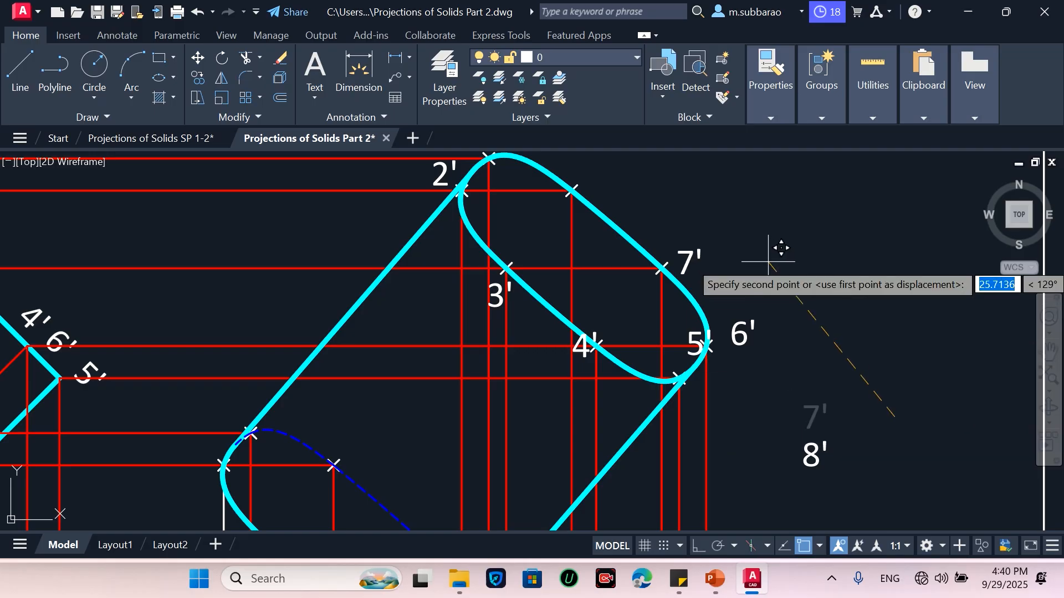
Move label 8' to its plotted point on the curve's upper right edge
left_click(845, 418)
left_click(790, 490)
key("Return")
left_click(829, 461)
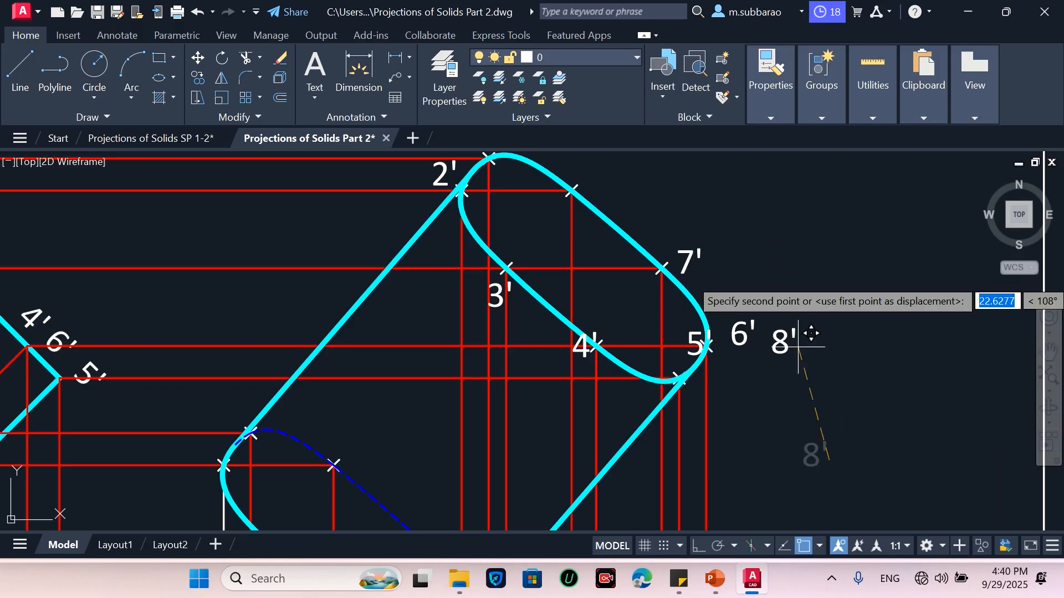
left_click(610, 184)
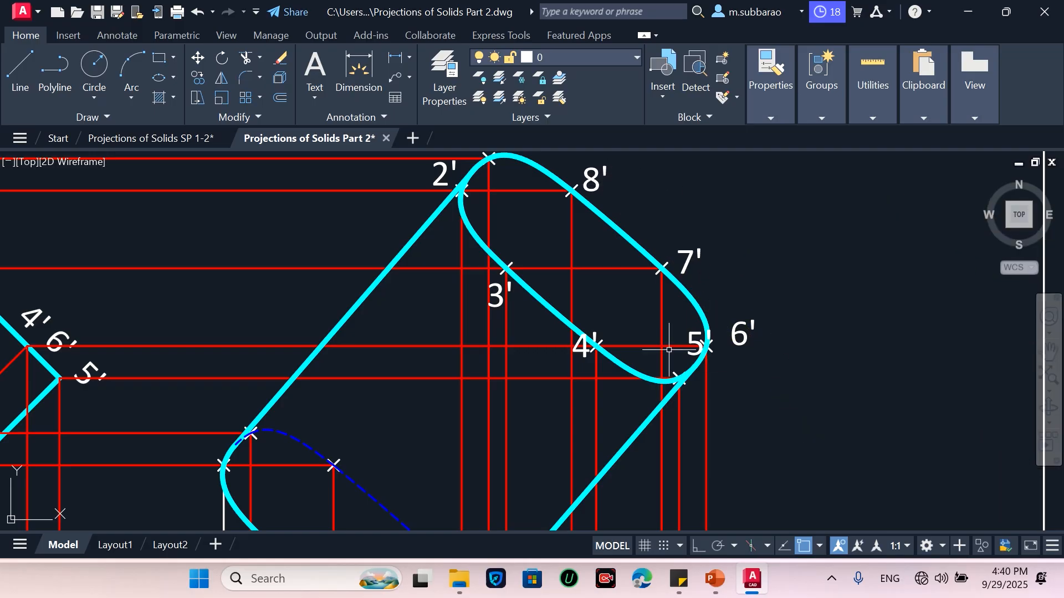
Shift label 5' slightly down and right so it clears the curve
type("m")
key("Return")
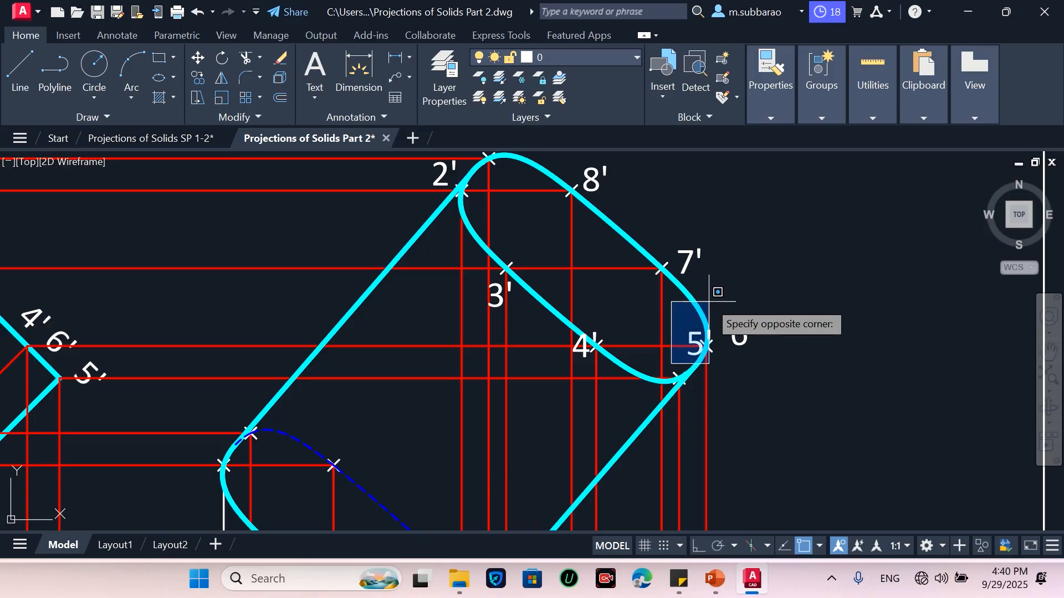
left_click(712, 364)
key("Return")
left_click(847, 360)
left_click(857, 399)
Shift label 4' slightly downward below its plotted point
key("Return")
left_click(543, 393)
left_click(600, 320)
key("Return")
left_click(821, 235)
left_click(827, 262)
scroll(810, 222, "down", 2)
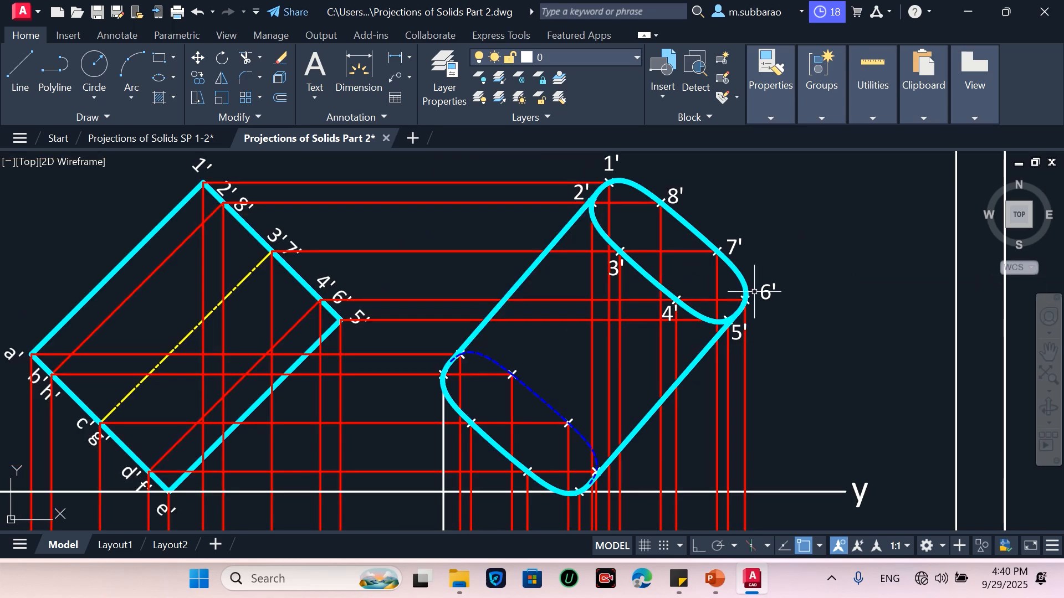
scroll(639, 443, "down", 4)
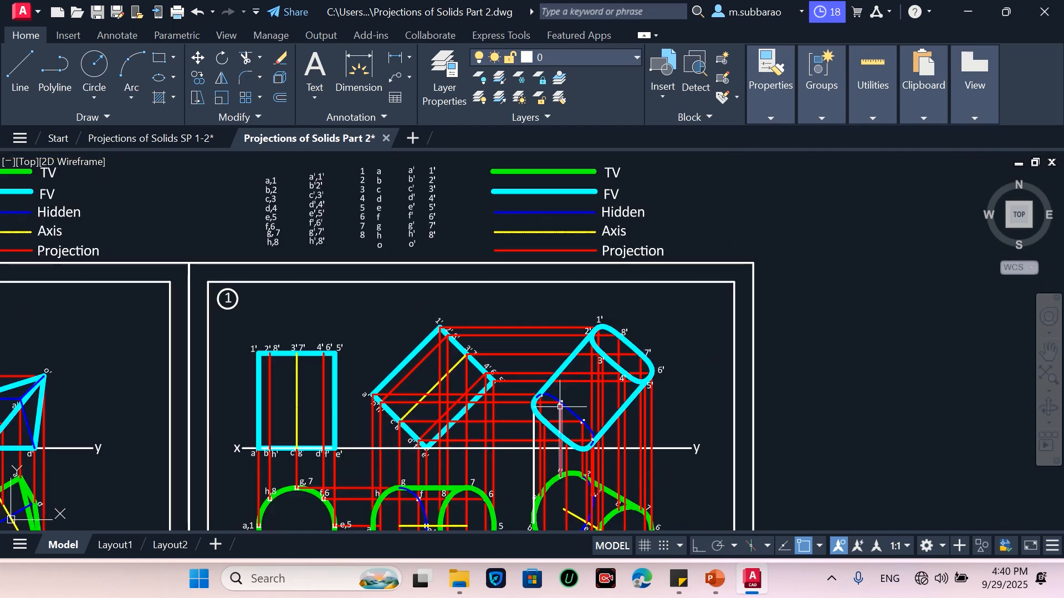
scroll(384, 159, "up", 4)
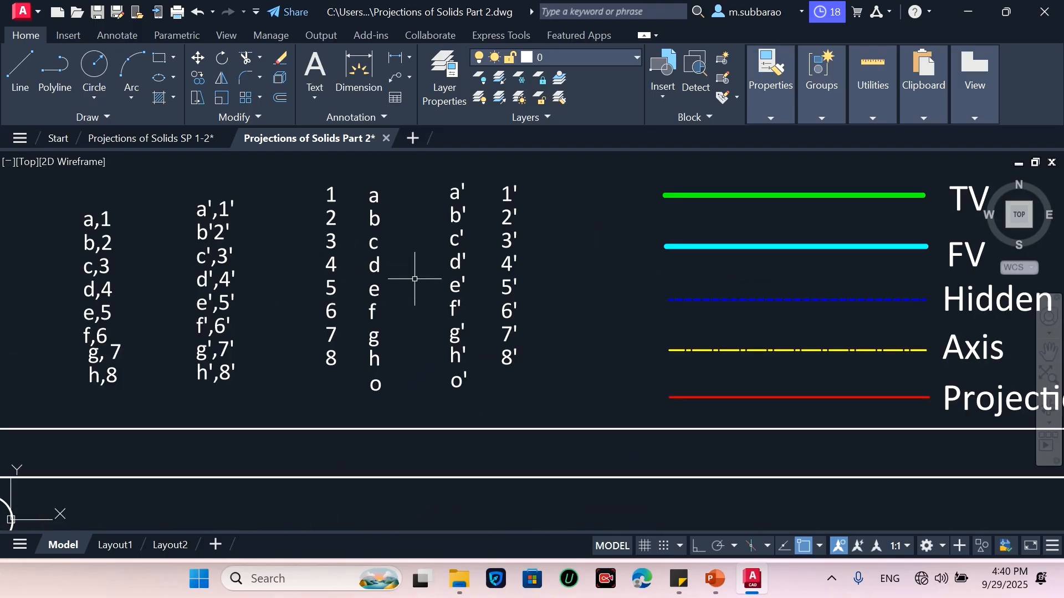
Copy the column of primed labels a' to h' and place the copy beside the third front view's hidden curve
type("co")
key("Return")
left_click(437, 367)
left_click(473, 174)
key("Return")
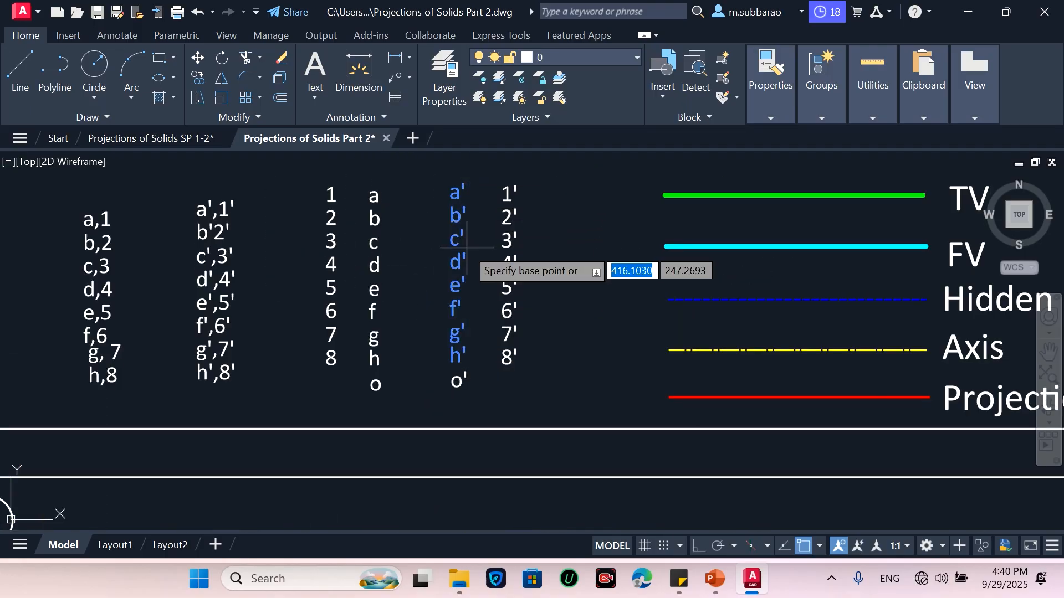
left_click(466, 247)
scroll(465, 223, "down", 4)
scroll(482, 224, "down", 3)
scroll(565, 381, "up", 5)
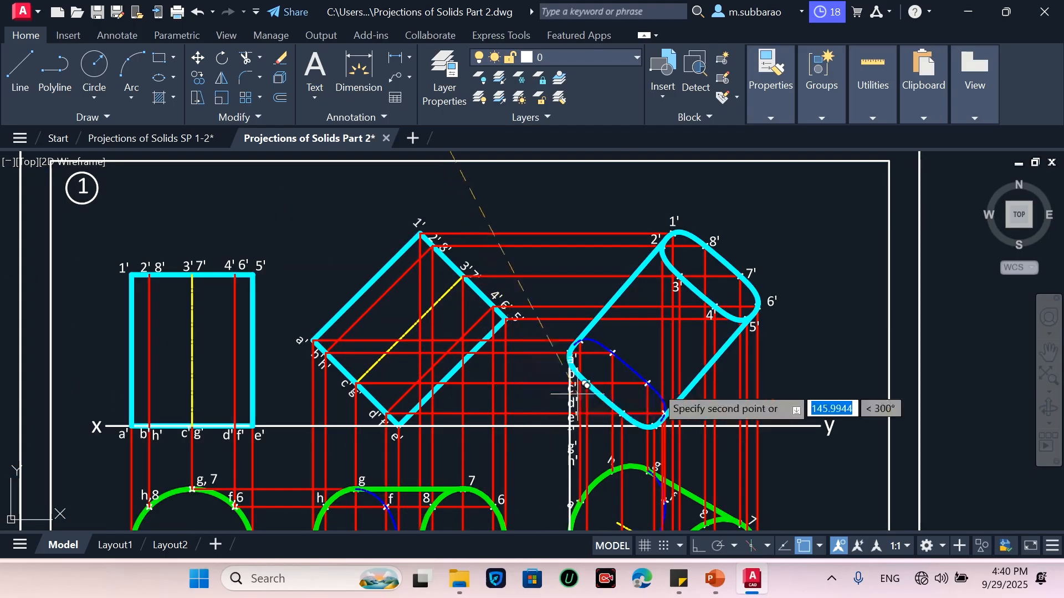
scroll(502, 404, "up", 2)
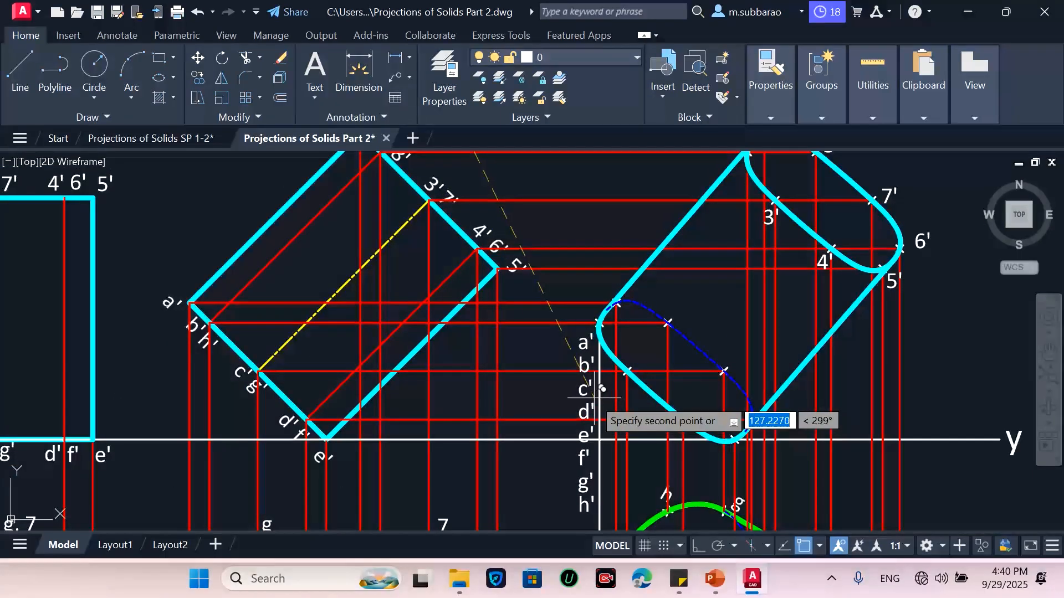
left_click(565, 404)
key("Return")
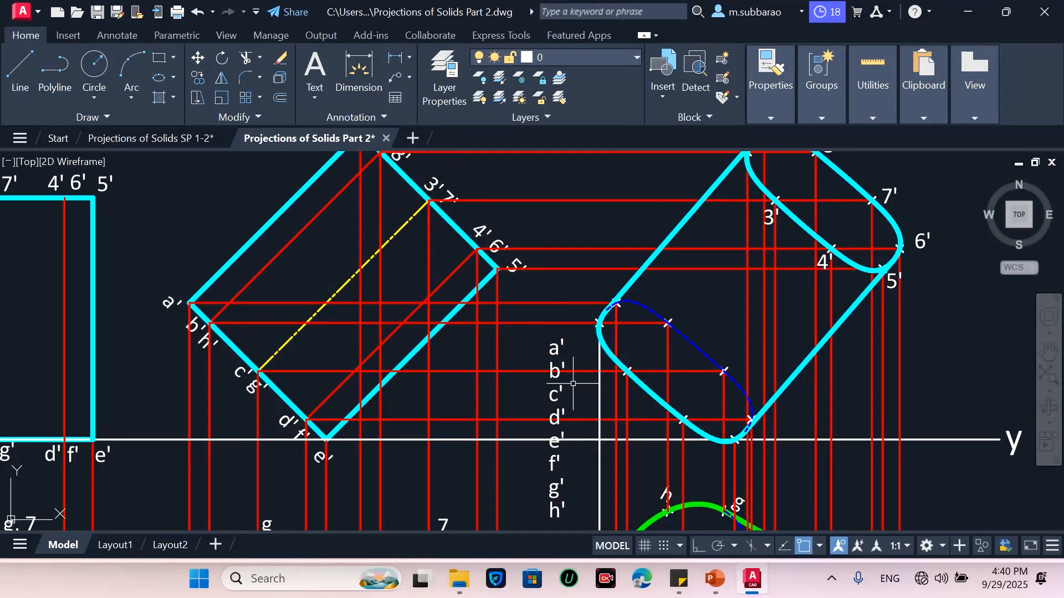
Move label a' to its plotted point at the top of the hidden curve
scroll(546, 383, "up", 2)
left_click(523, 332)
left_click(589, 292)
key("Return")
left_click(559, 325)
scroll(559, 324, "down", 1)
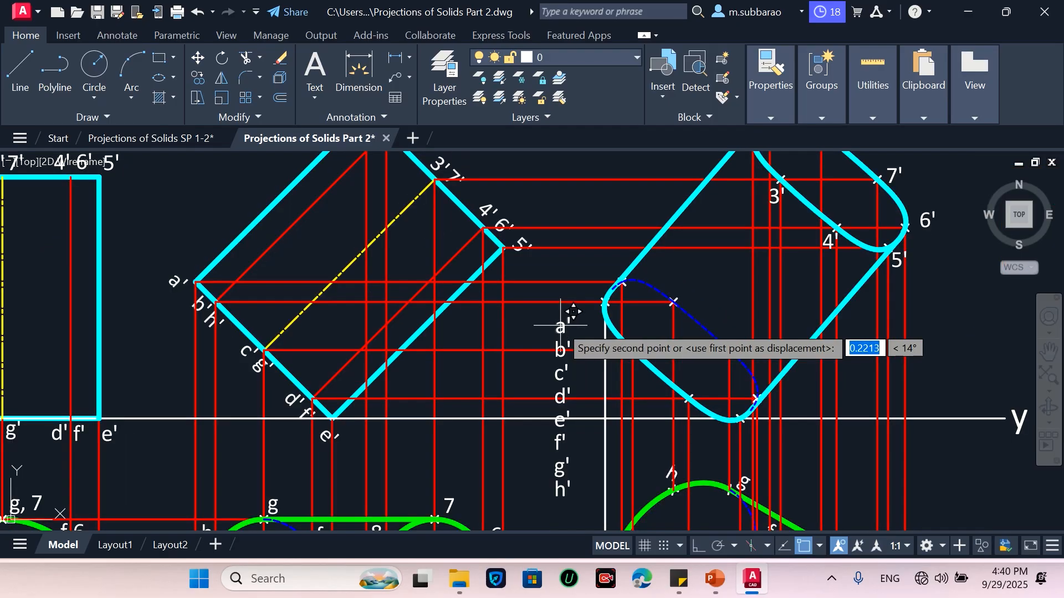
scroll(603, 269, "up", 1)
scroll(613, 263, "up", 1)
left_click(615, 267)
Move label b' next to its plotted point on the curve's left edge
scroll(616, 268, "down", 1)
left_click(579, 386)
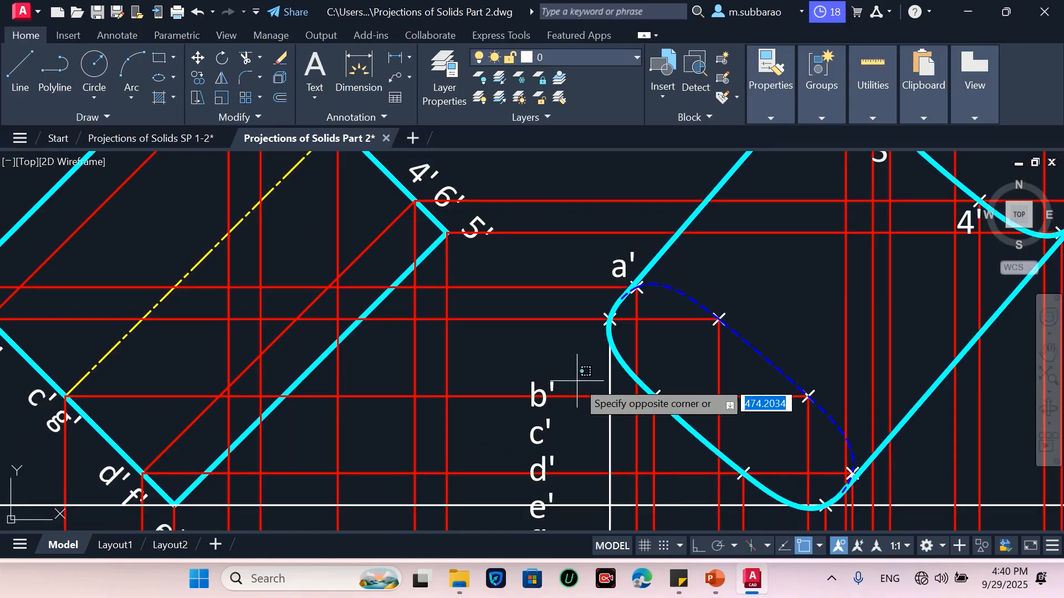
left_click(524, 389)
key("Return")
left_click(579, 416)
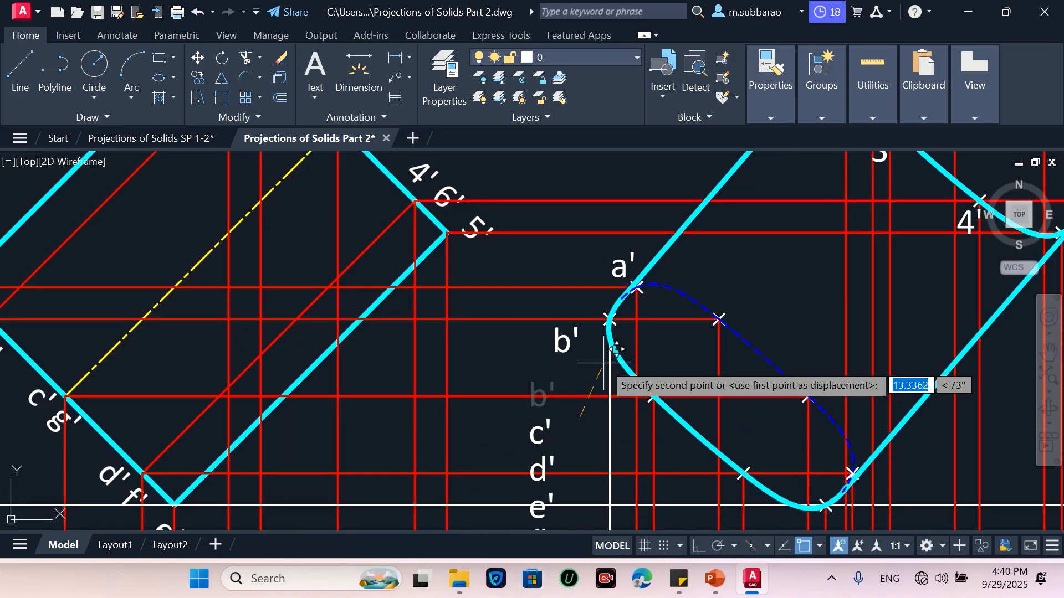
left_click(626, 358)
key("Return")
Move label c' beside its plotted point on the curve's lower left edge
left_click(510, 456)
left_click(569, 397)
key("Return")
left_click(534, 436)
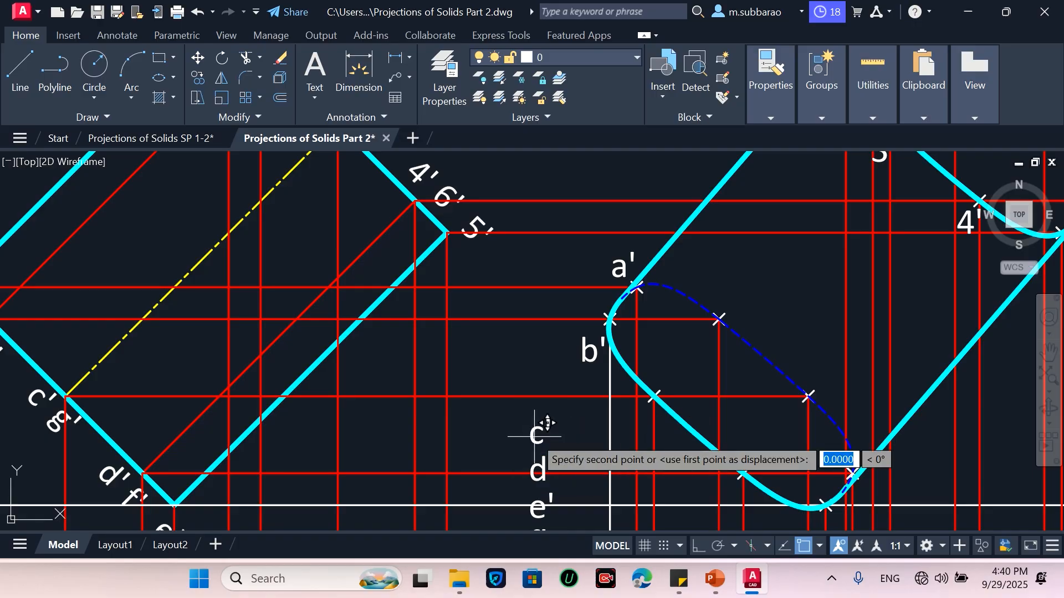
left_click(640, 437)
Move label d' just below its plotted point on the curve's lower edge
left_click(515, 495)
left_click(555, 441)
key("Return")
left_click(507, 461)
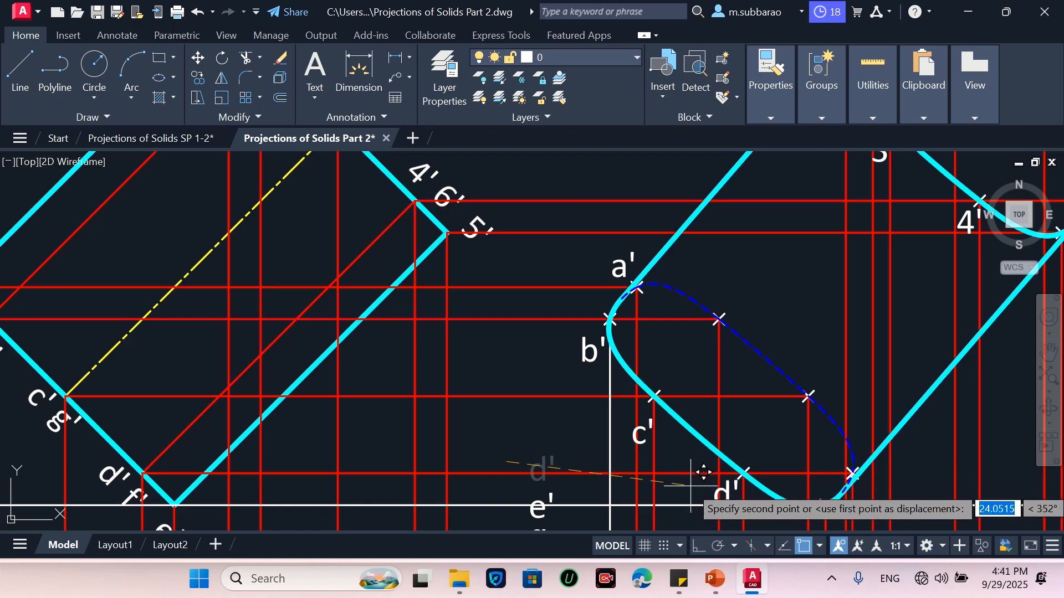
left_click(690, 486)
key("Return")
Move label e' below its plotted point at the bottom of the curve
left_click(538, 506)
key("Return")
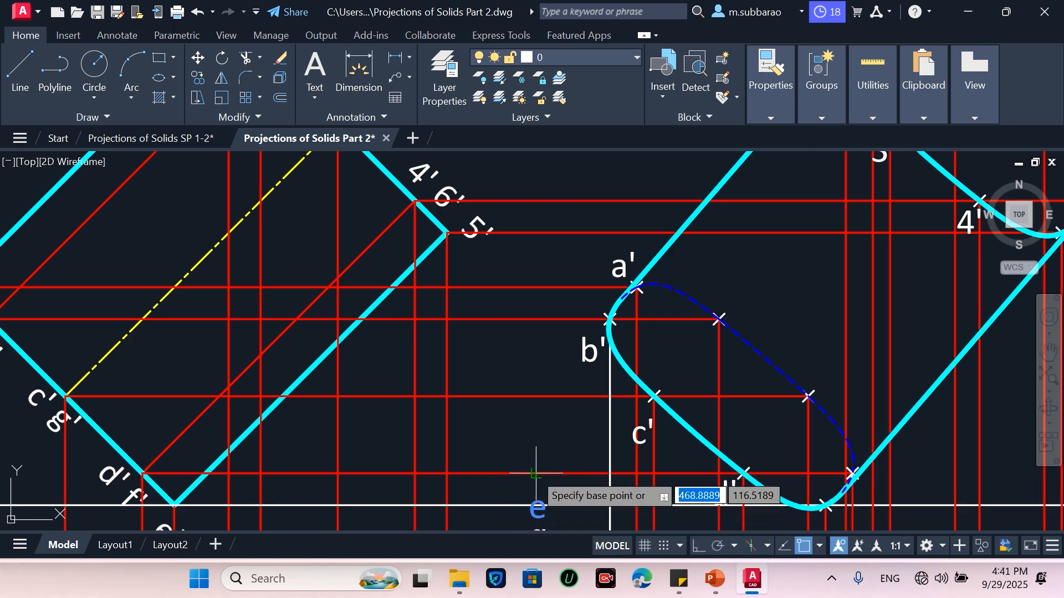
left_click(535, 474)
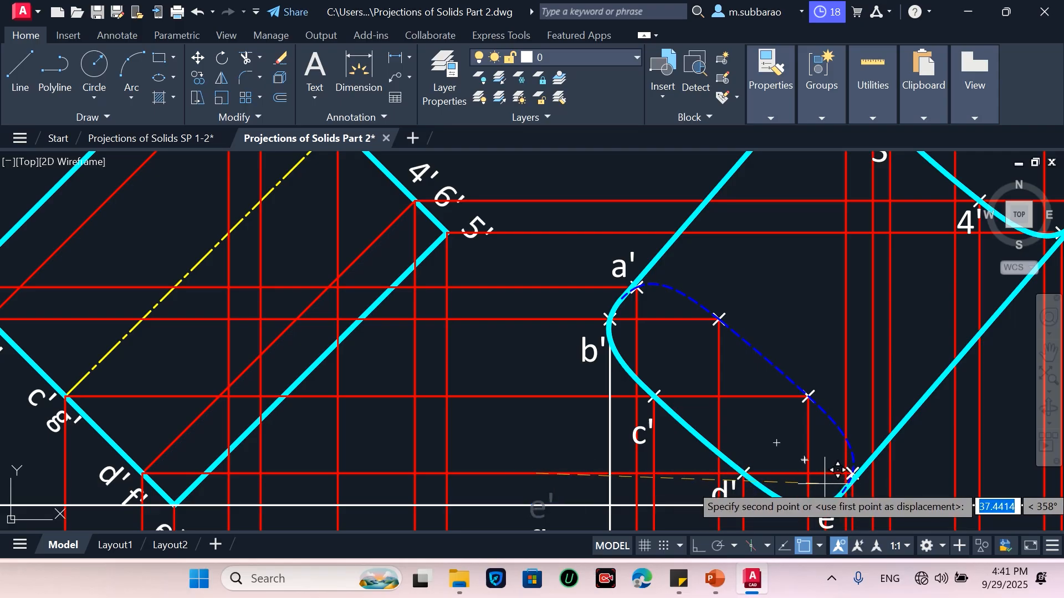
scroll(713, 351, "down", 2)
scroll(817, 427, "up", 4)
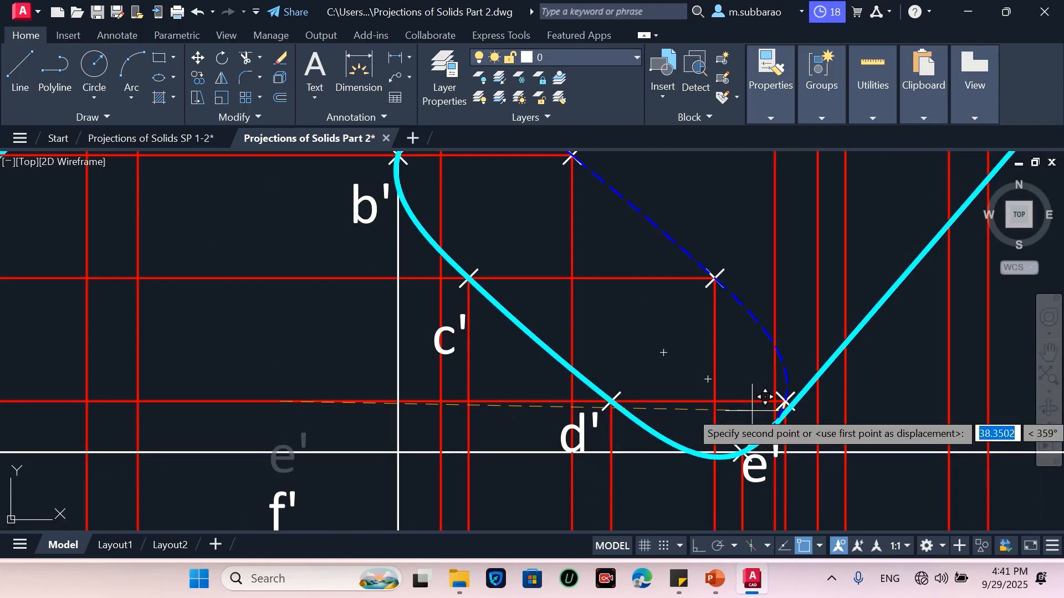
left_click(756, 422)
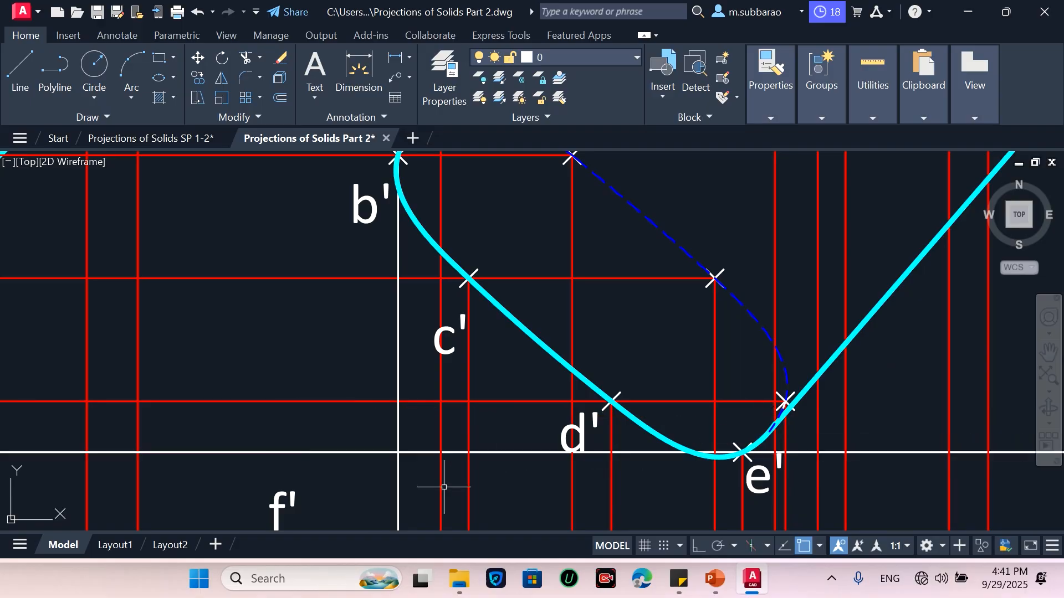
Move label f' beside its plotted point at the curve's lower right corner
left_click(248, 501)
key("Return")
left_click(270, 503)
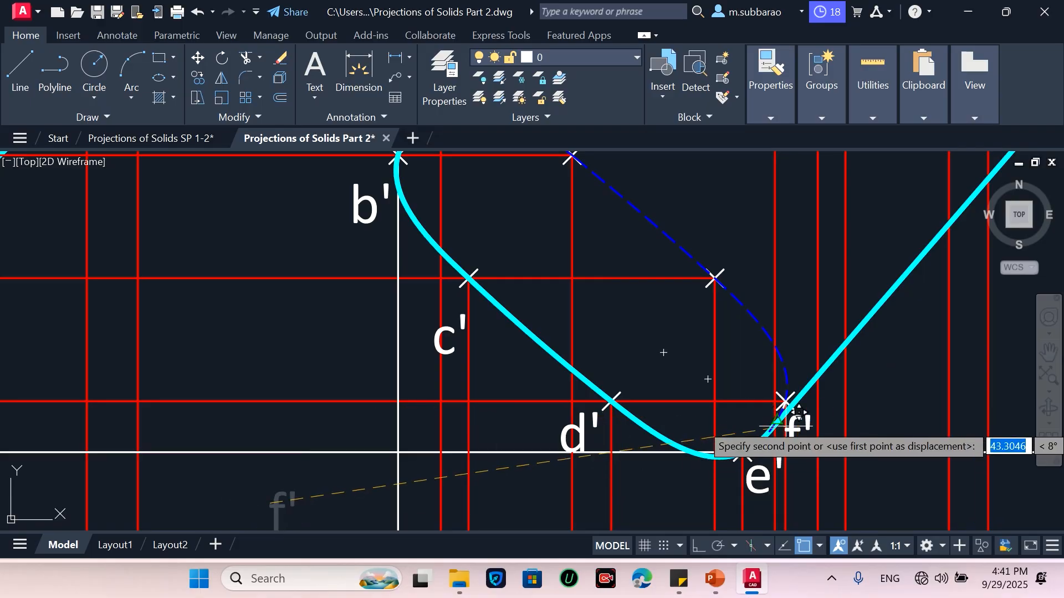
left_click(813, 408)
Move label g' beside its plotted point on the hidden curve's right side
scroll(676, 427, "down", 2)
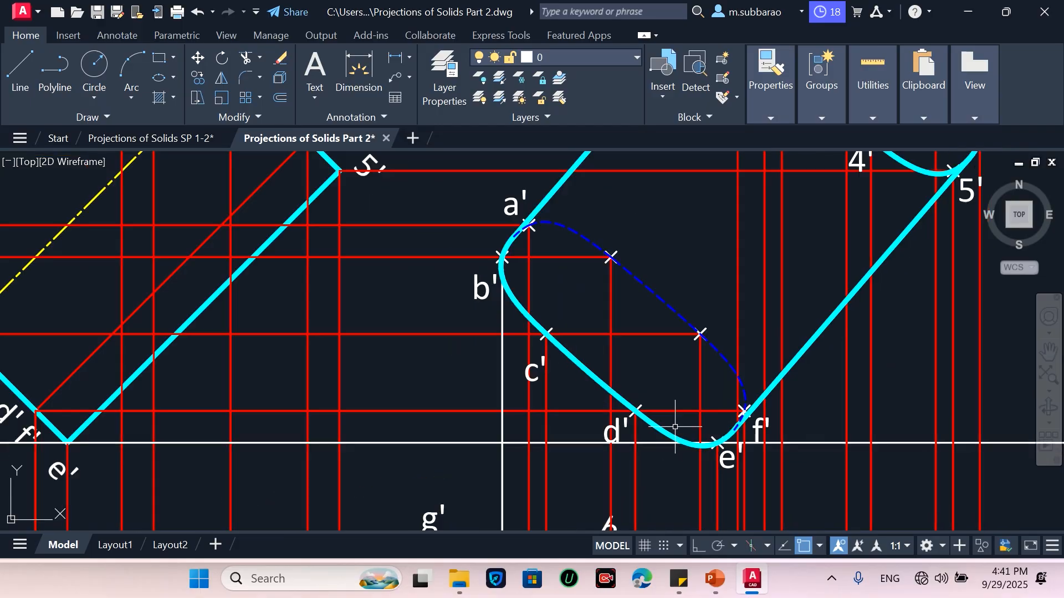
scroll(390, 390, "down", 2)
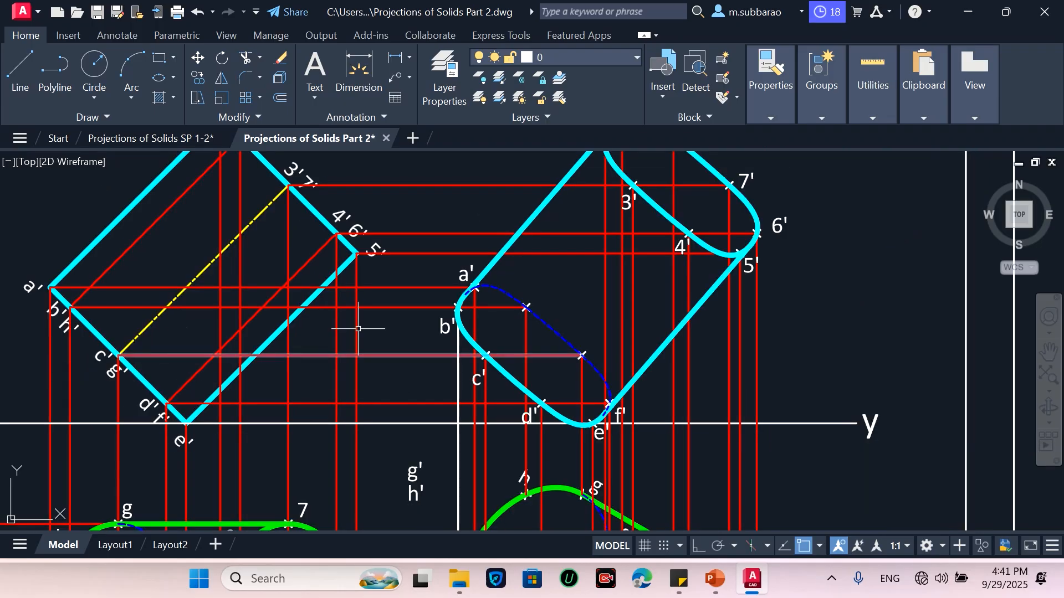
left_click(429, 479)
left_click(398, 468)
type("m")
key("Return")
left_click(404, 470)
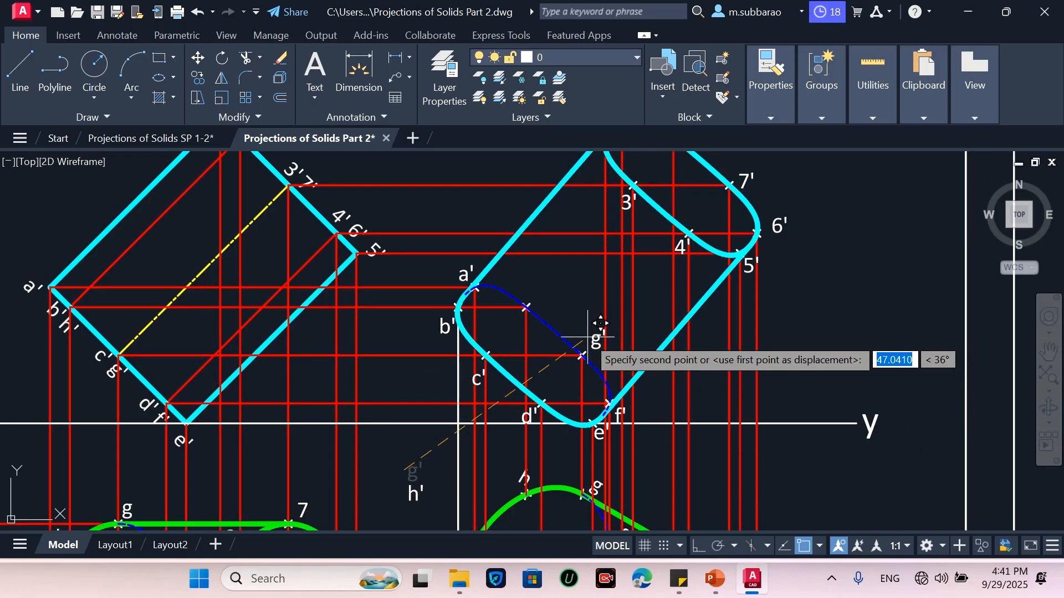
left_click(589, 335)
Move label h' beside its plotted point on the upper part of the hidden curve
left_click(403, 490)
type("m")
key("Return")
left_click(405, 495)
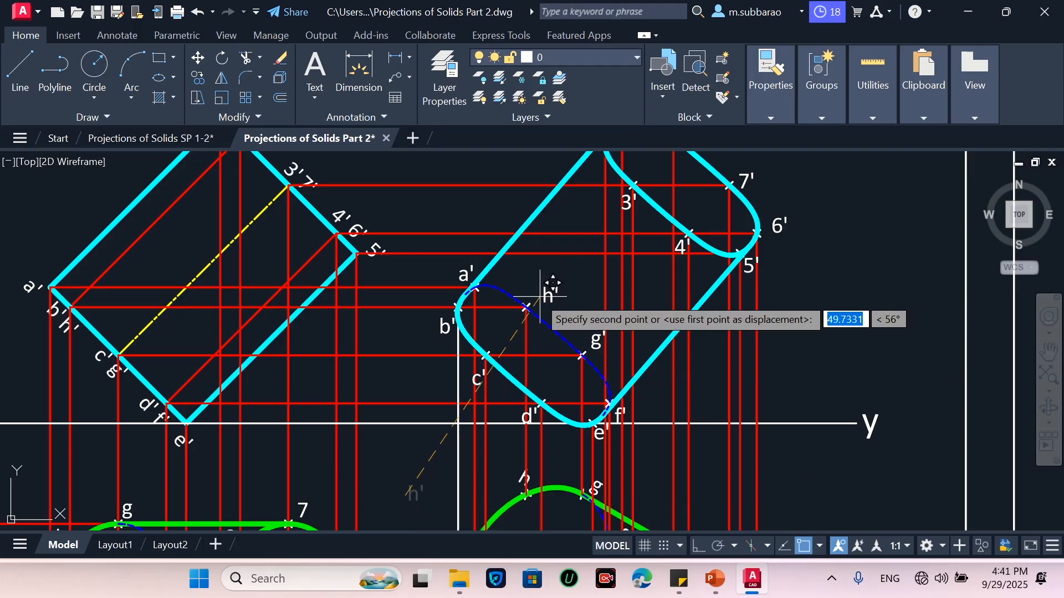
scroll(536, 302, "up", 2)
scroll(537, 301, "up", 2)
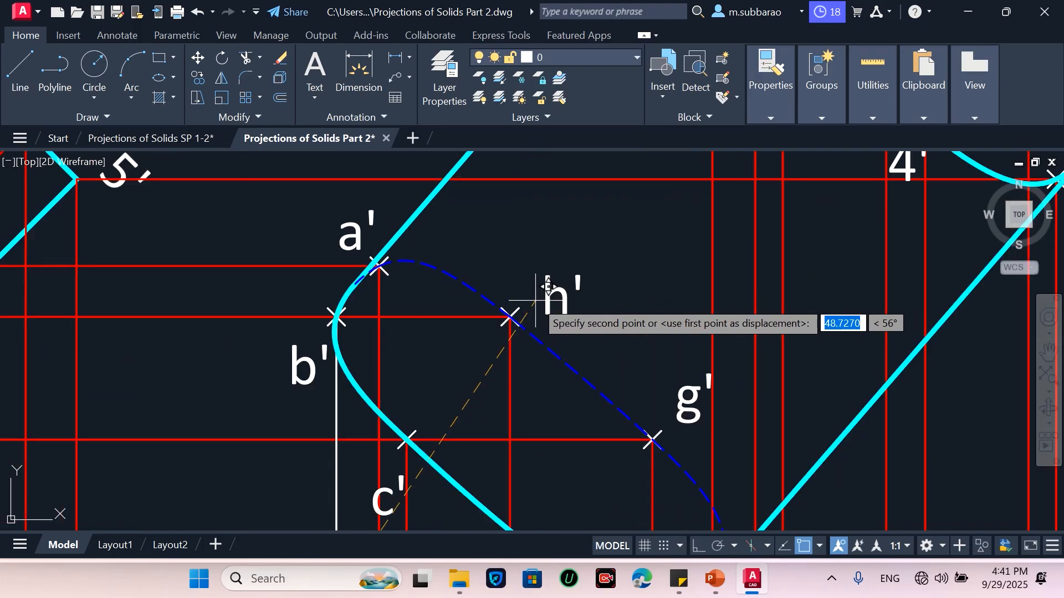
left_click(529, 301)
Change the sheet's circled problem number to 4
scroll(549, 301, "down", 6)
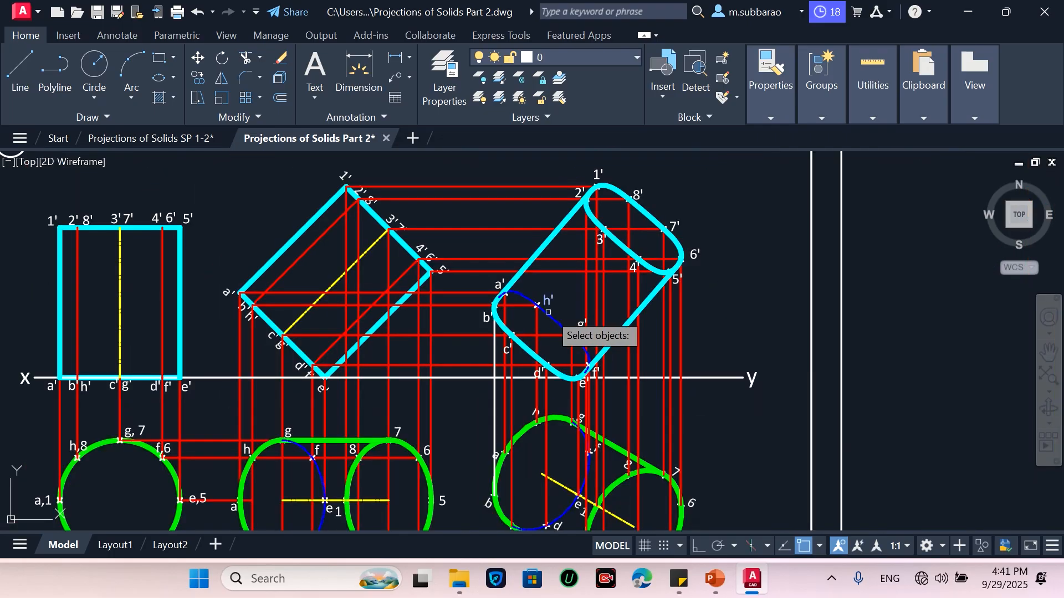
scroll(672, 266, "down", 2)
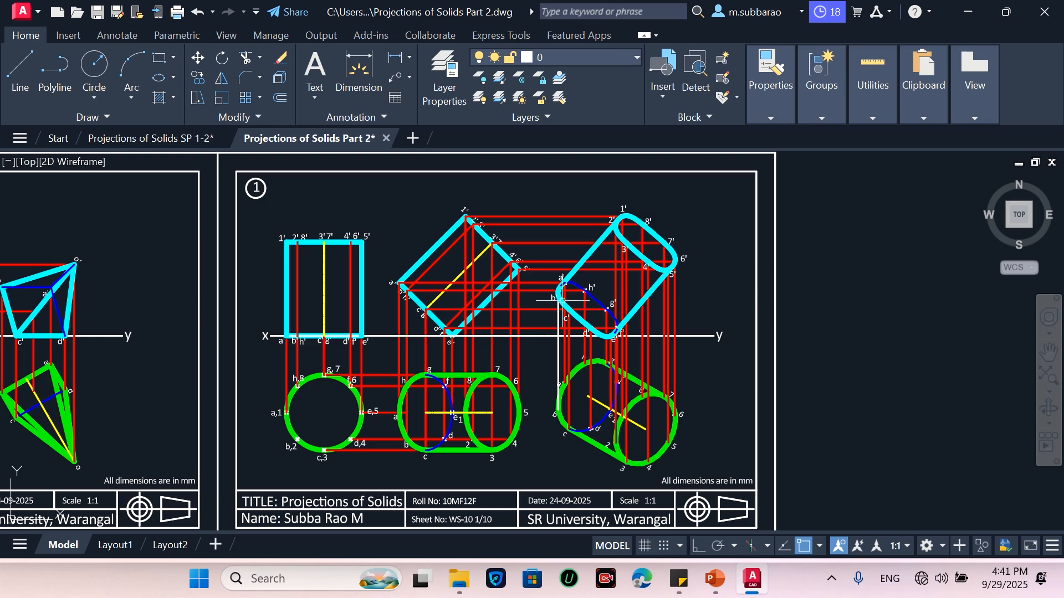
double_click(256, 189)
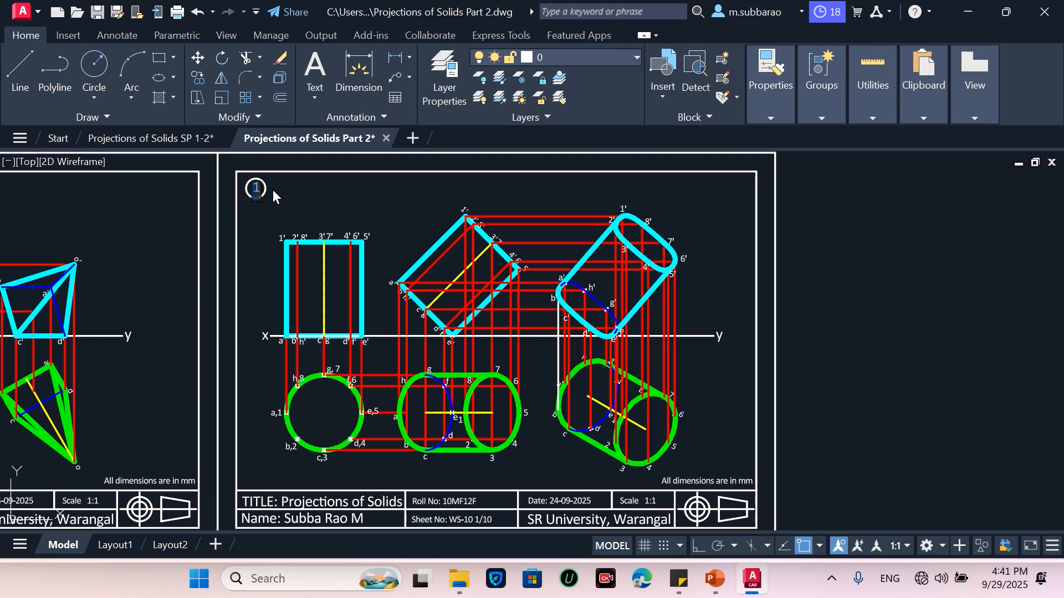
type("4")
left_click(341, 190)
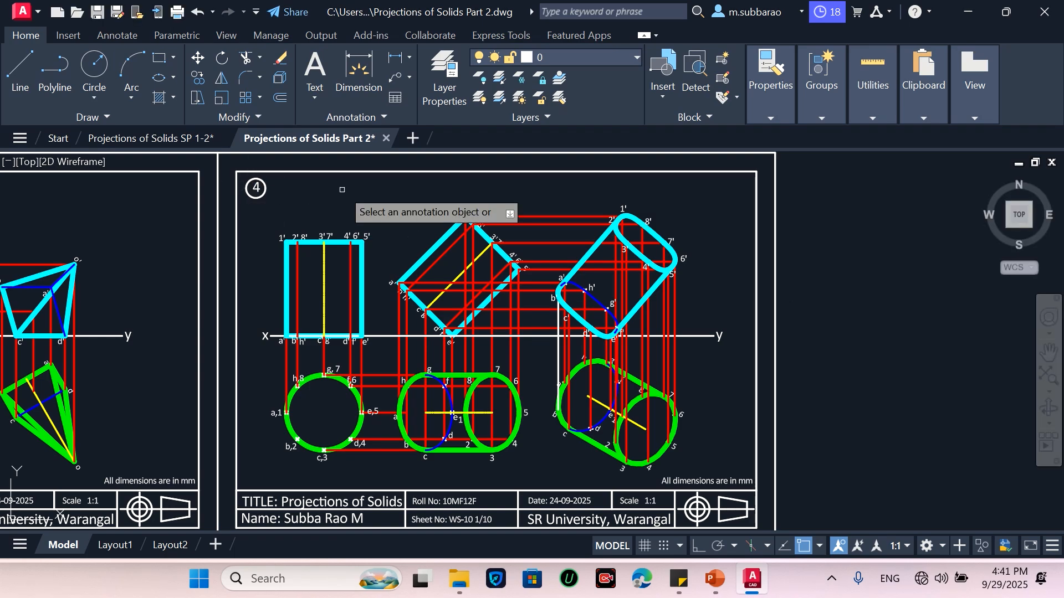
scroll(786, 309, "down", 2)
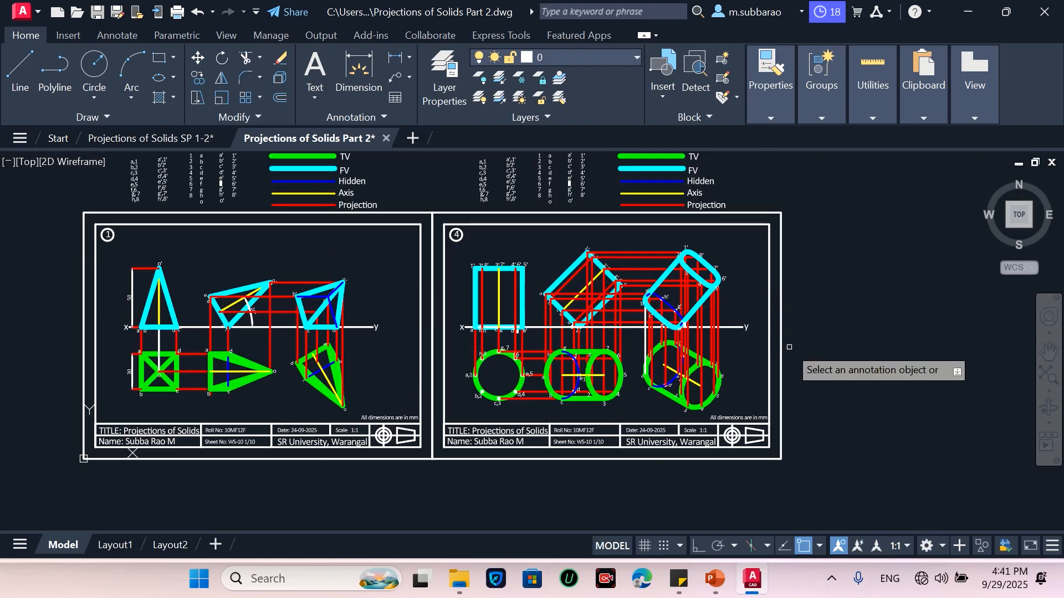
scroll(759, 318, "up", 2)
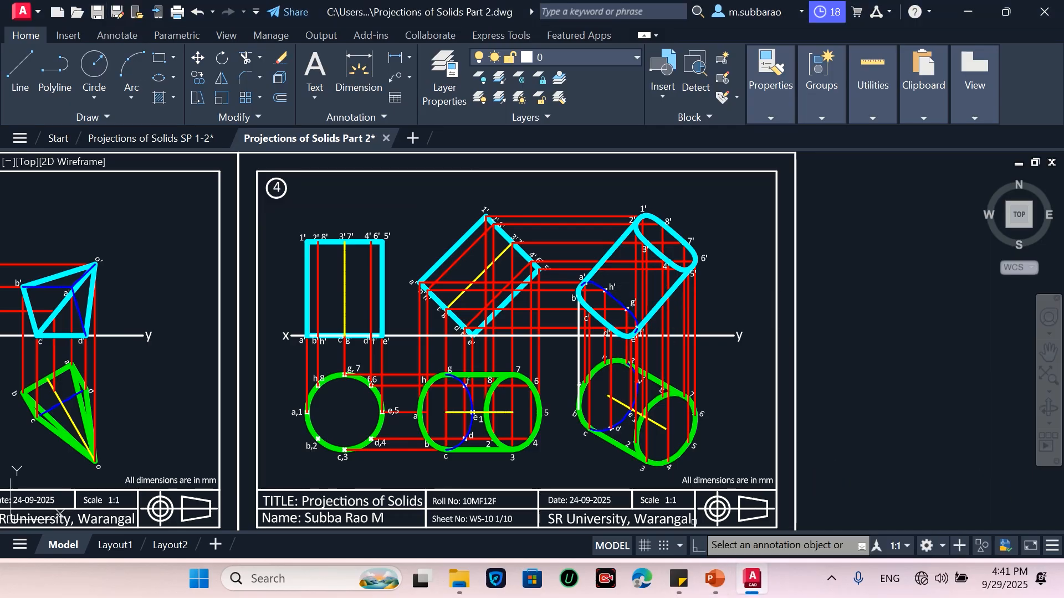
mouse_move(512, 2)
left_click(420, 38)
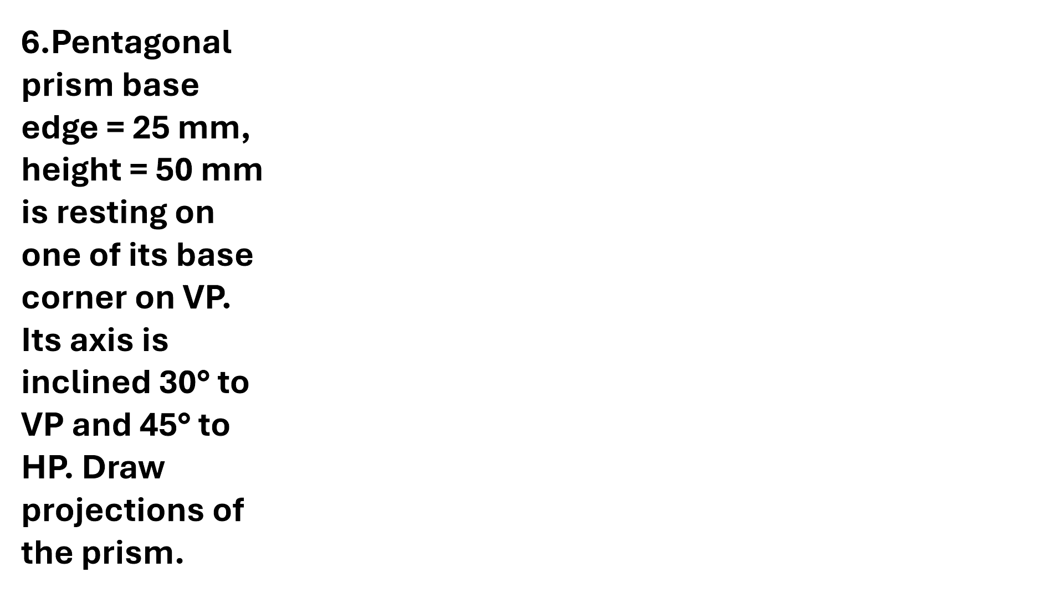
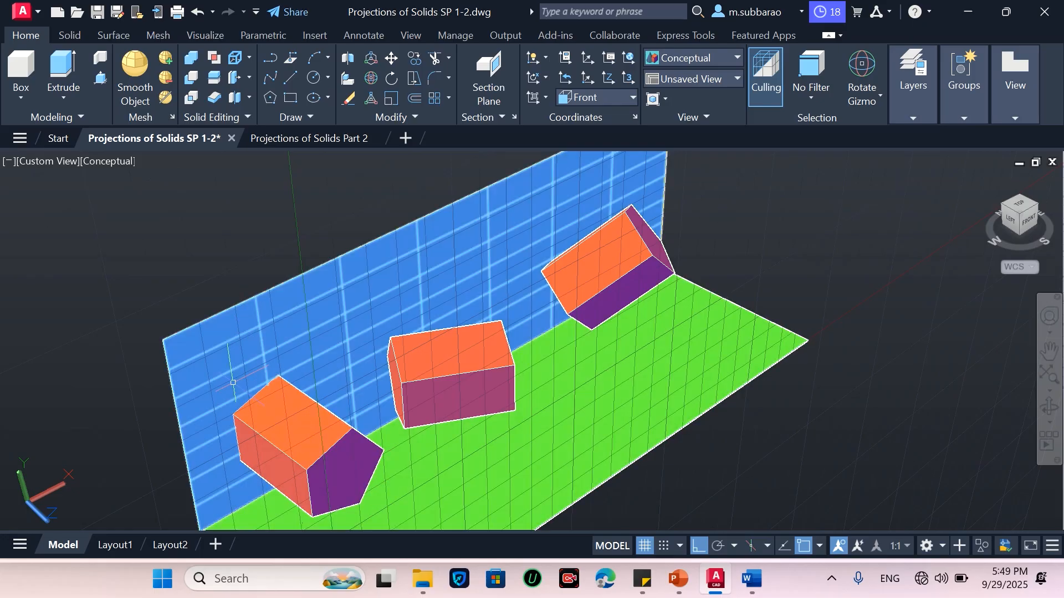
View the 3D solids model in parallel projection, first from the front and then from the top
left_click(34, 161)
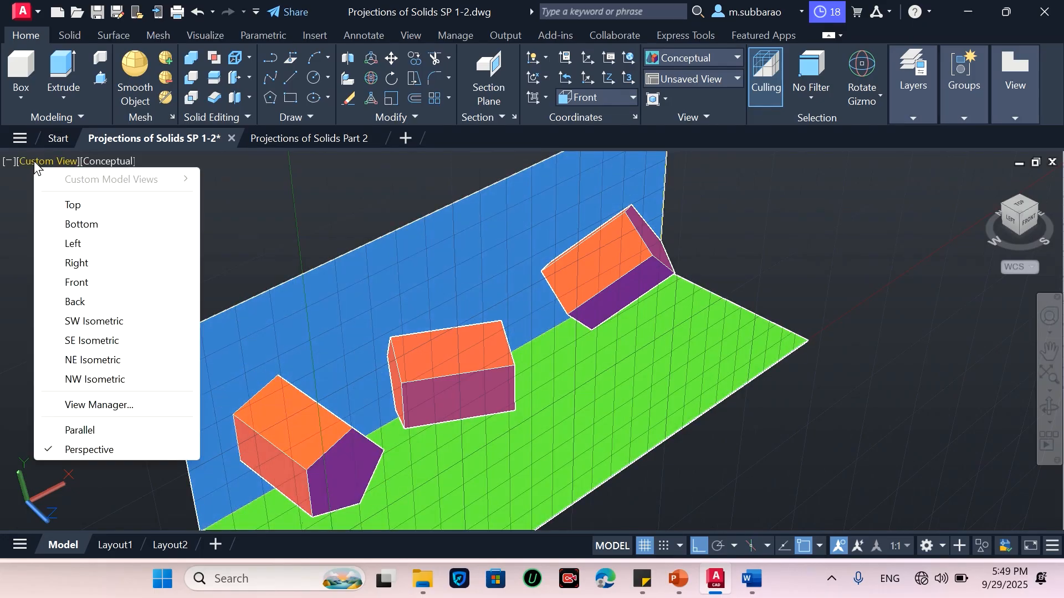
left_click(79, 431)
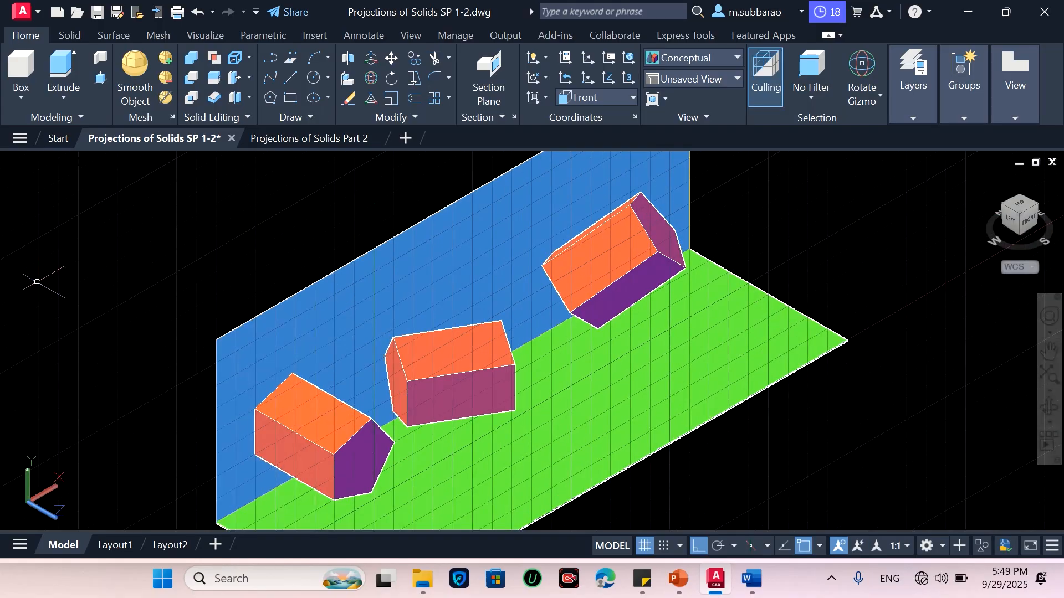
left_click(35, 160)
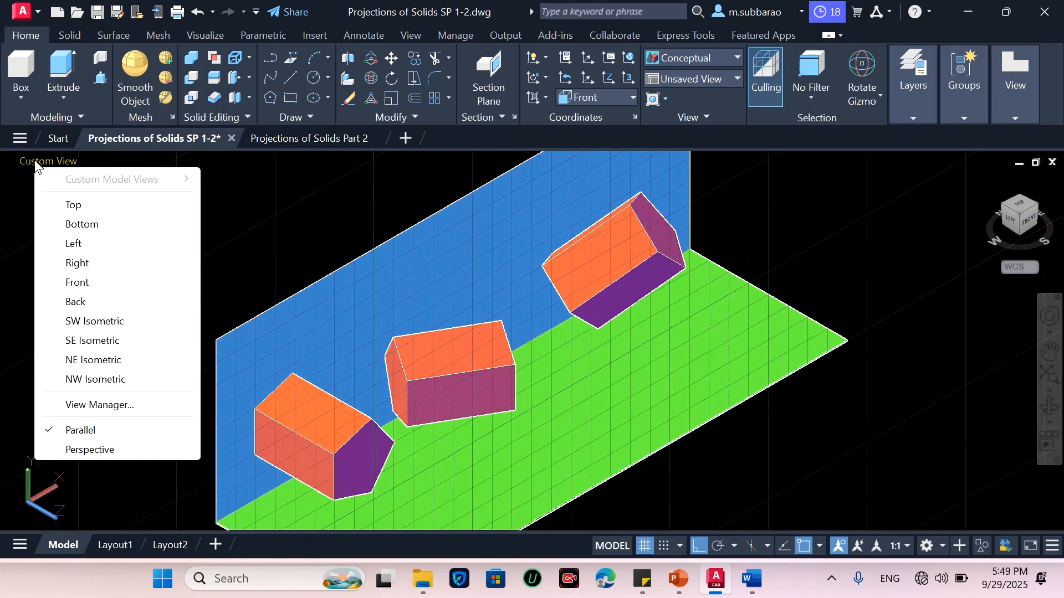
left_click(87, 286)
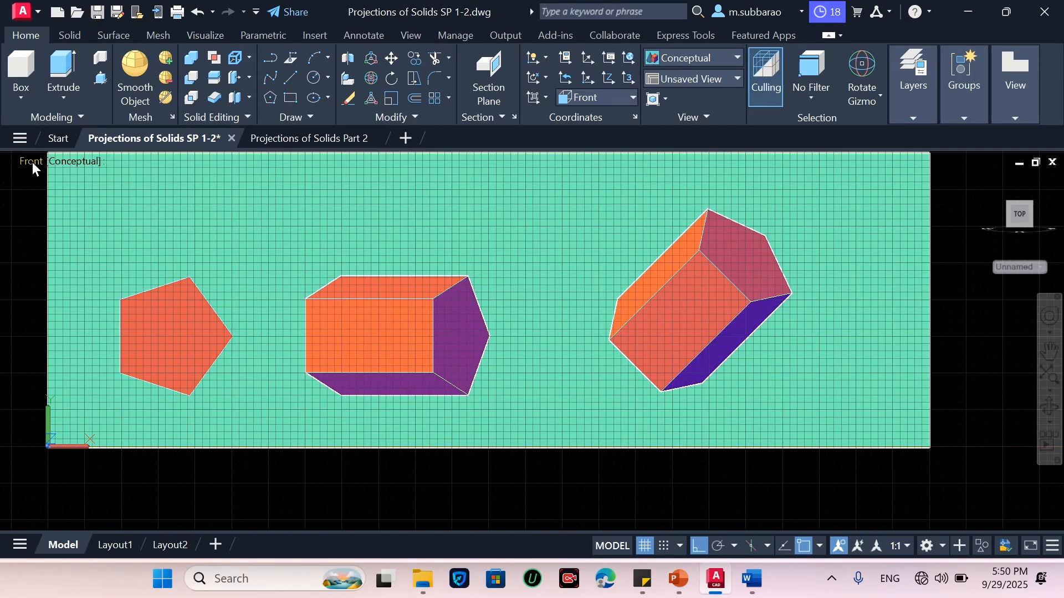
left_click(32, 161)
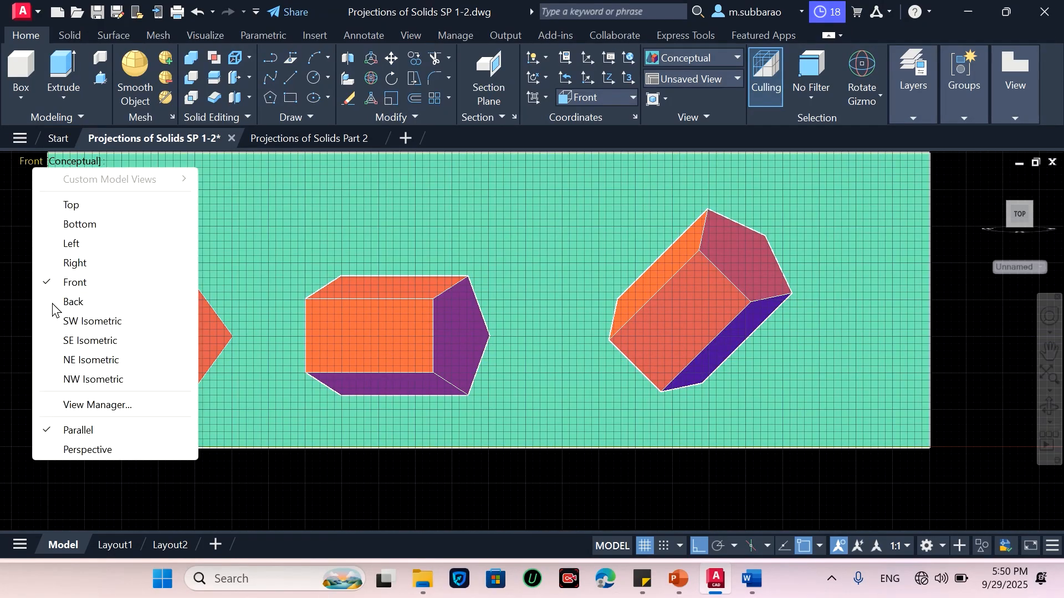
left_click(71, 206)
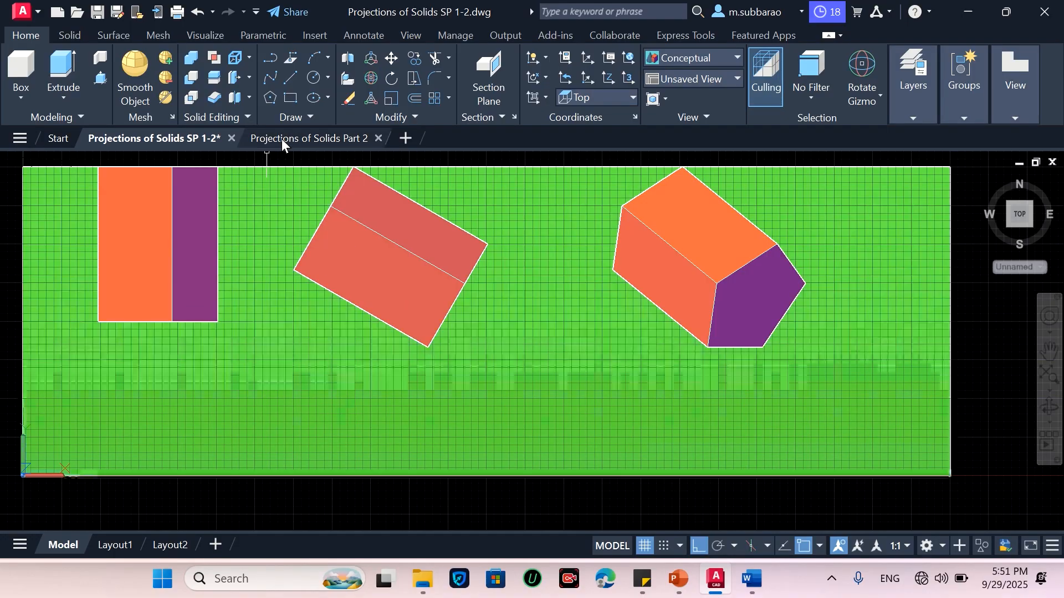
Switch to the Projections of Solids Part 2 drawing and set the workspace to Drafting & Annotation
left_click(284, 137)
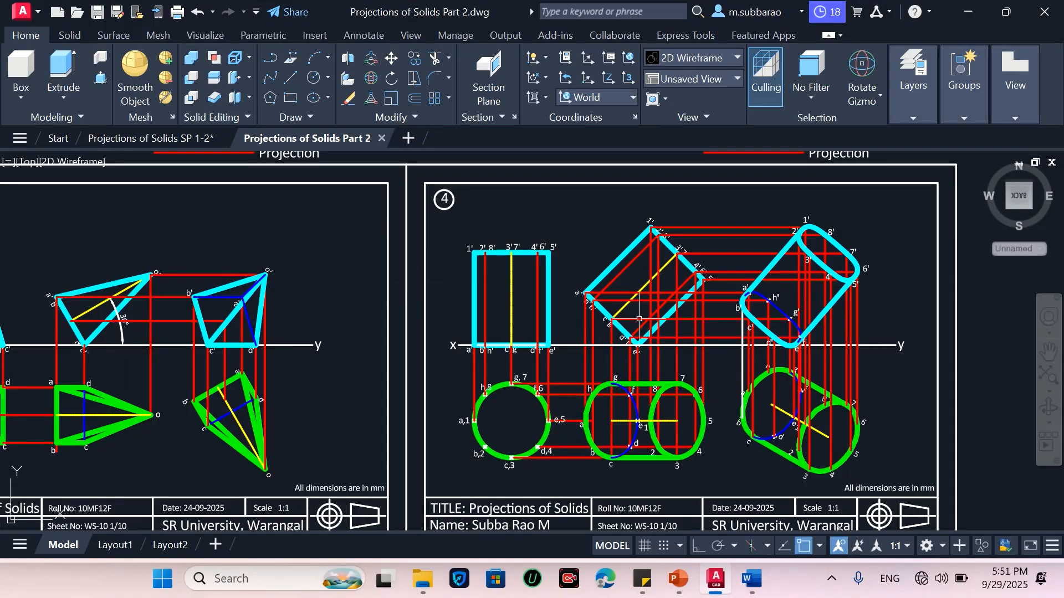
left_click(933, 547)
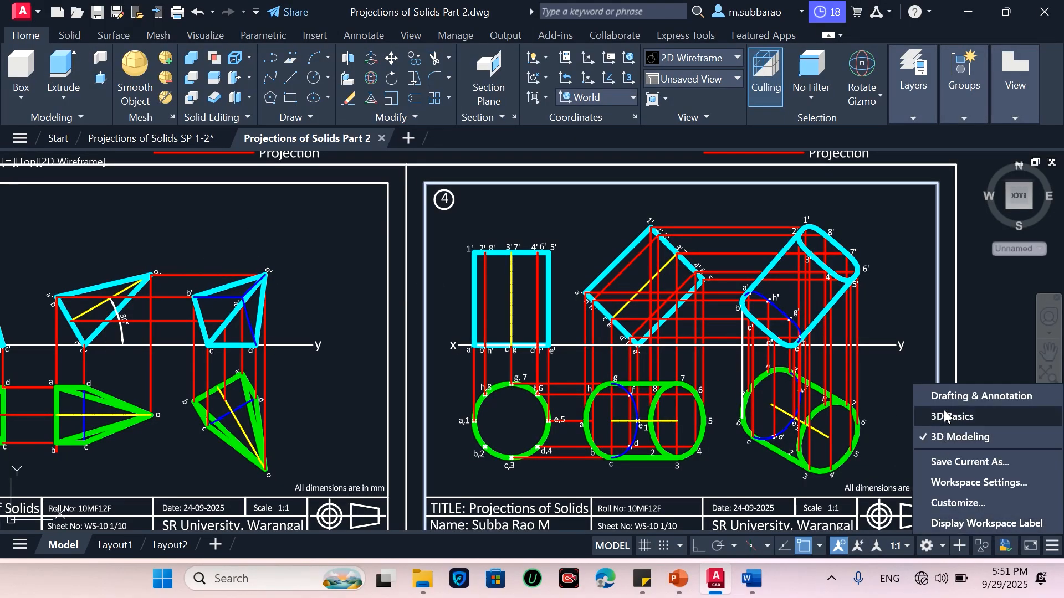
left_click(942, 395)
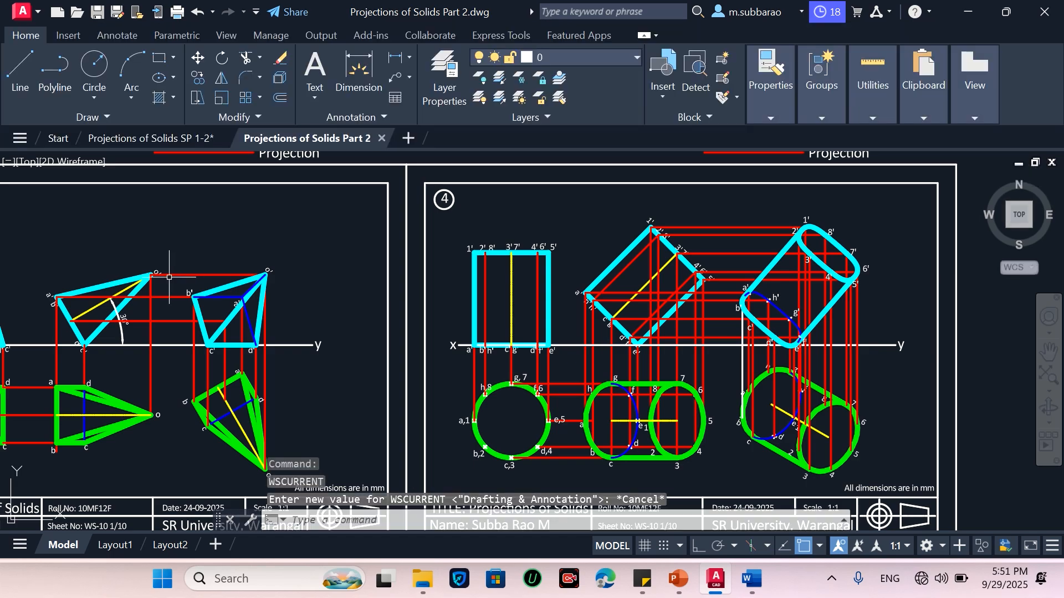
Close the command line window
scroll(166, 277, "down", 2)
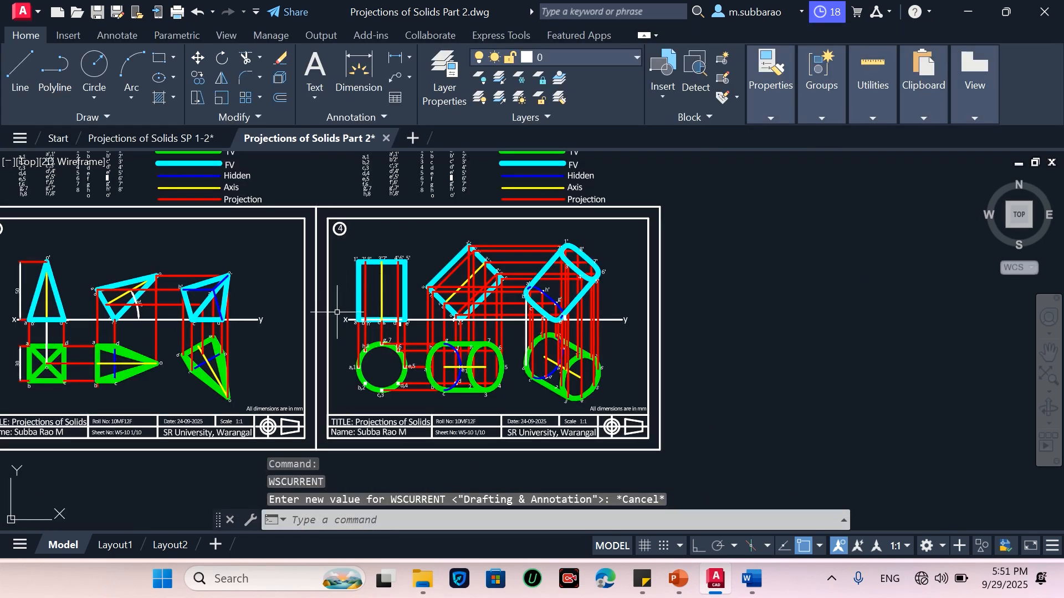
scroll(337, 312, "down", 2)
scroll(496, 259, "up", 2)
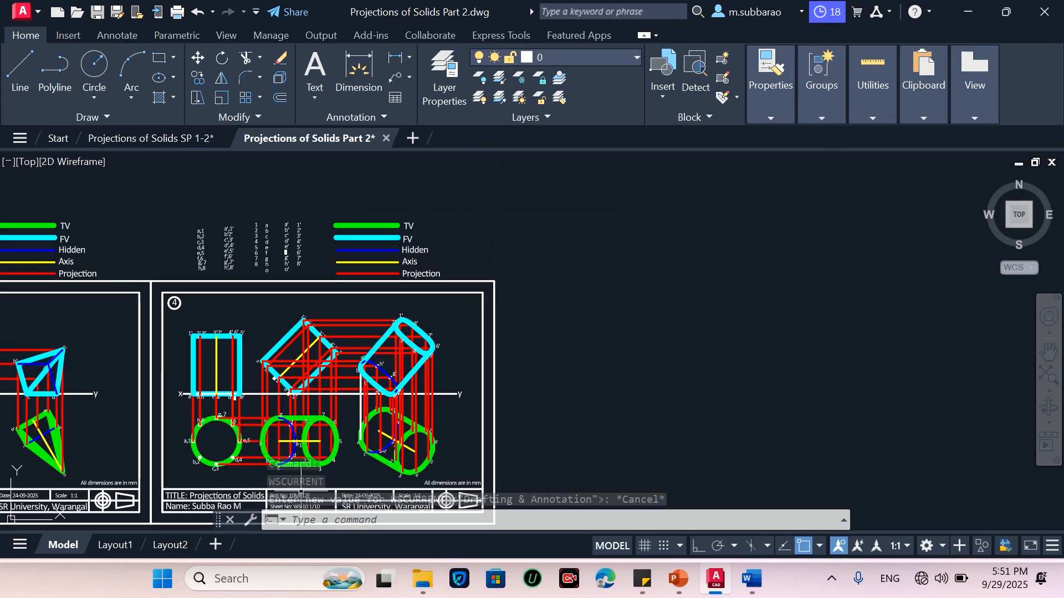
left_click(231, 520)
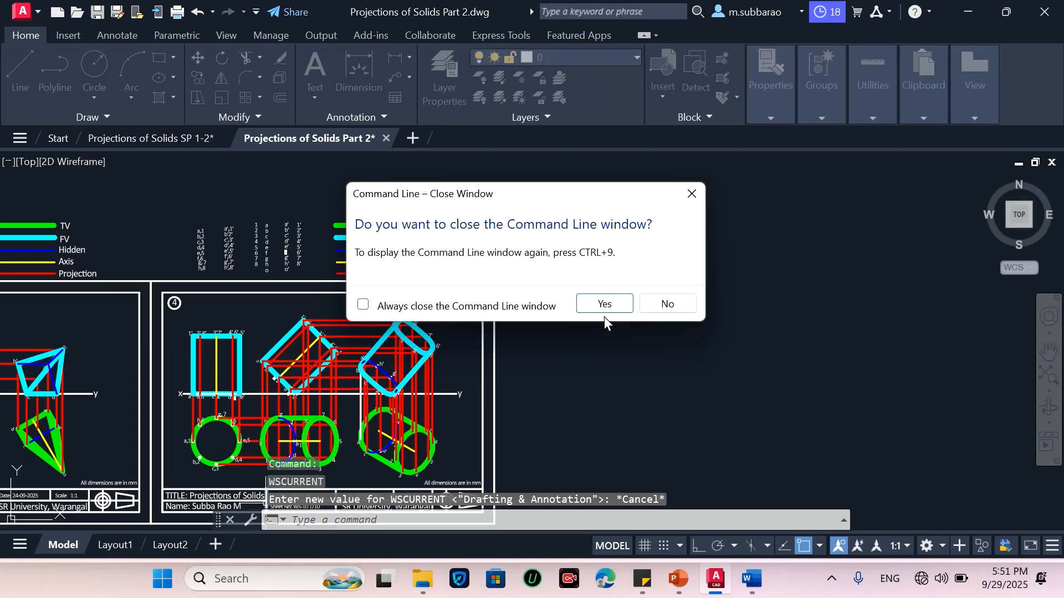
left_click(608, 303)
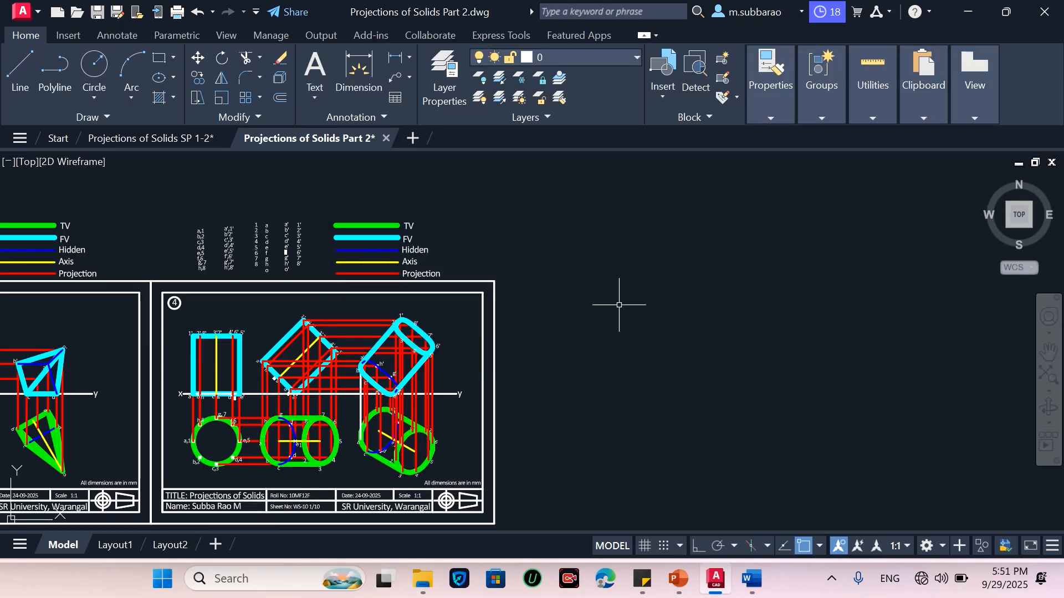
Copy the whole problem 4 sheet about 297 units to the right as a new sheet
scroll(622, 297, "down", 2)
scroll(491, 361, "up", 2)
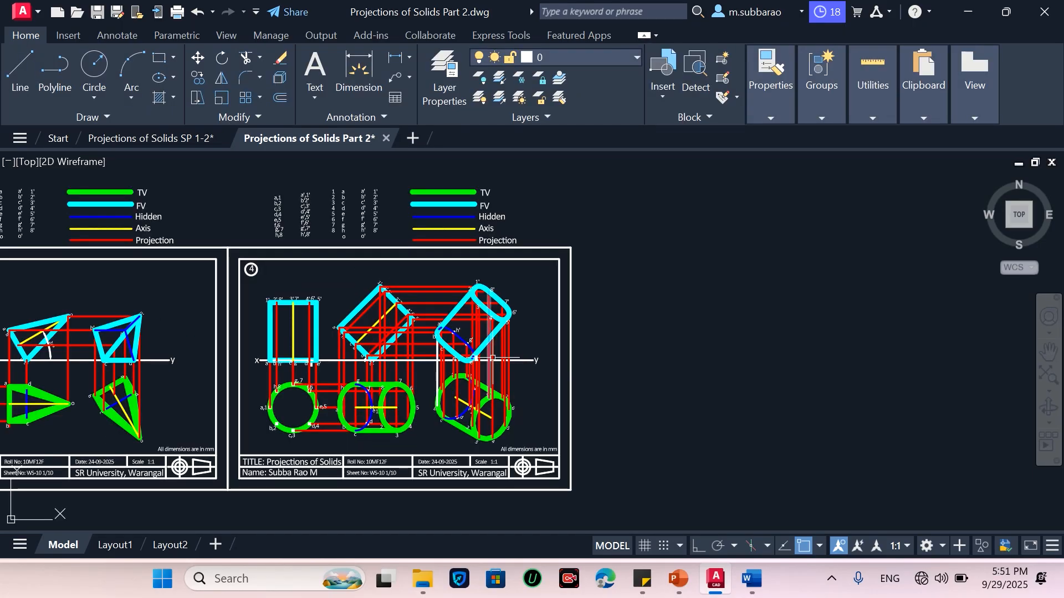
type("co")
key("Return")
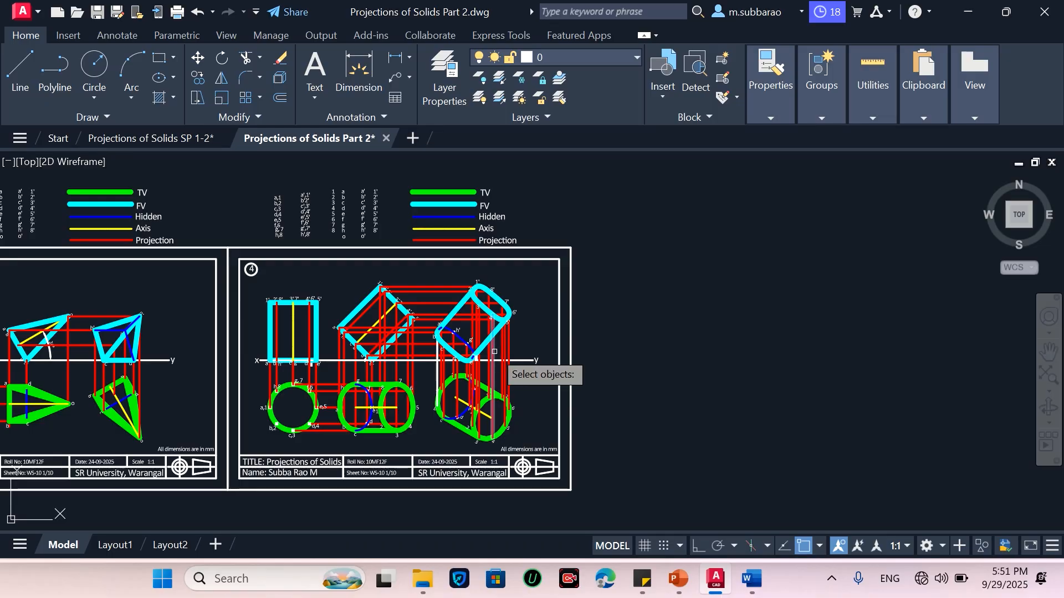
left_click(616, 168)
left_click(242, 492)
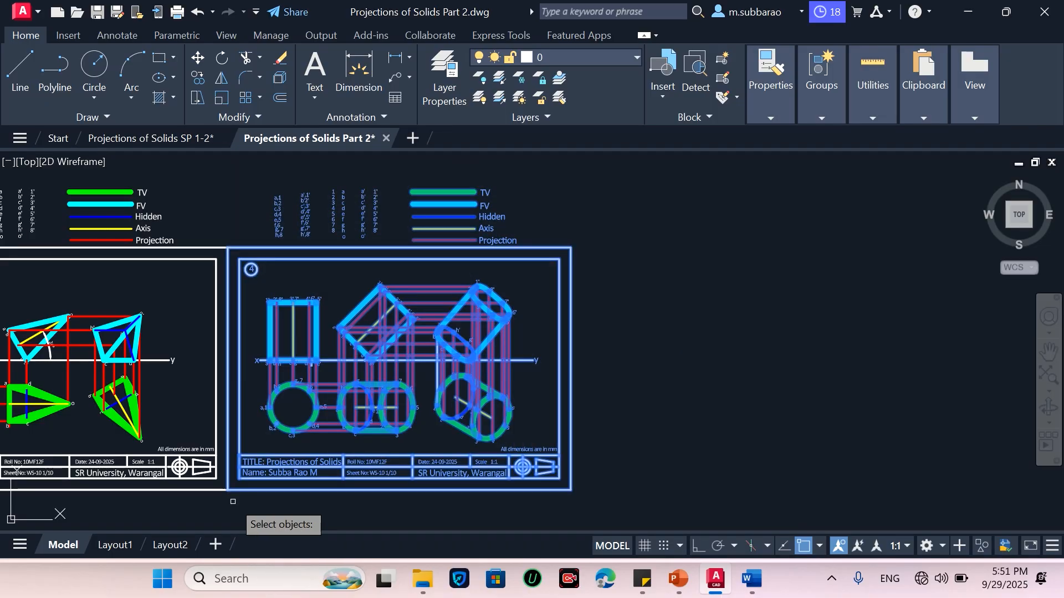
key("Return")
left_click(235, 480)
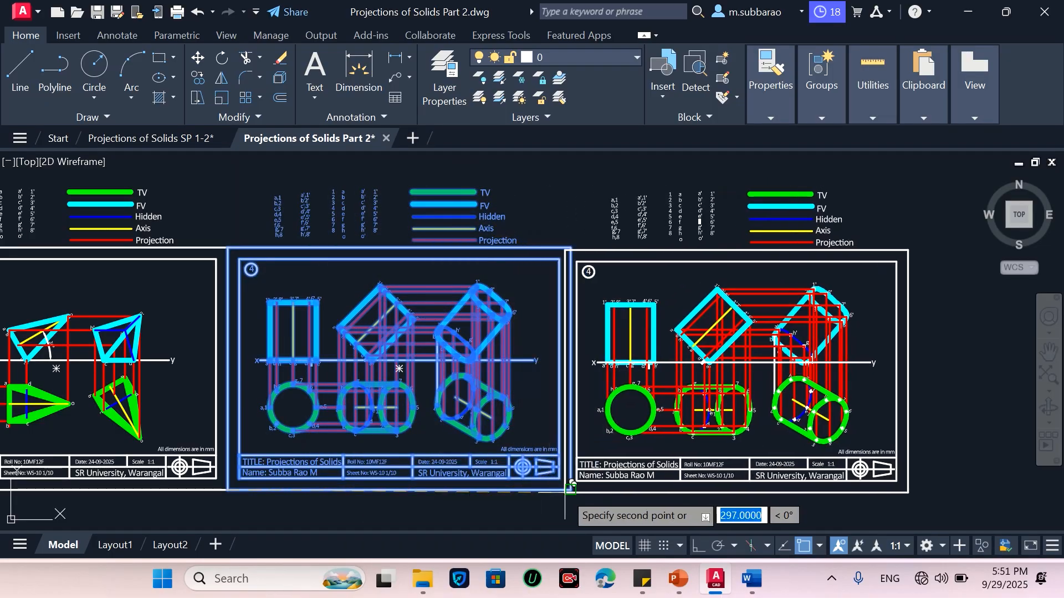
left_click(579, 480)
key("Return")
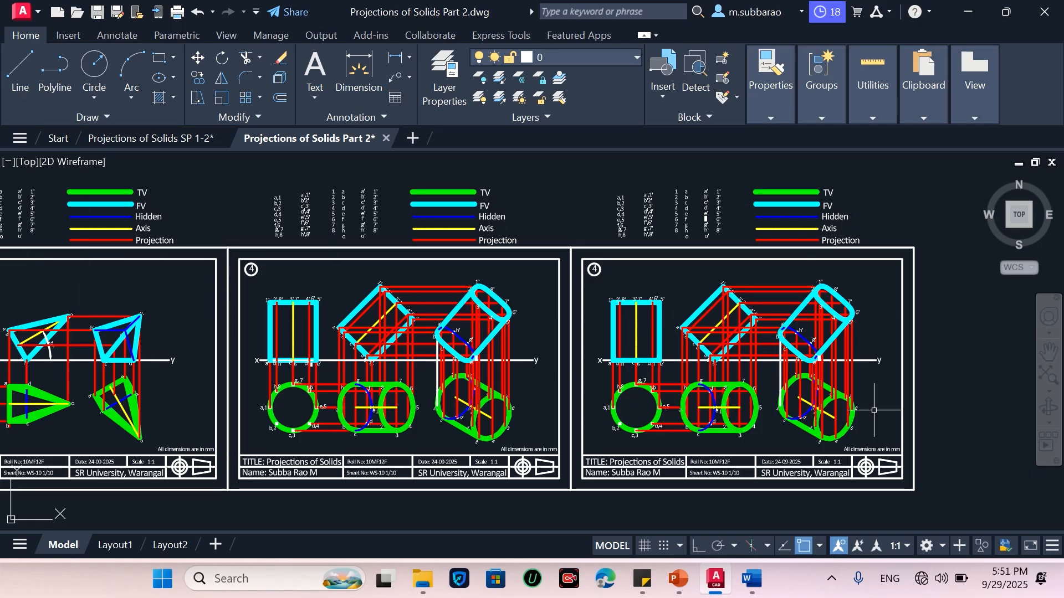
Delete the top view drawing below the xy line on the copied sheet
scroll(881, 396, "up", 4)
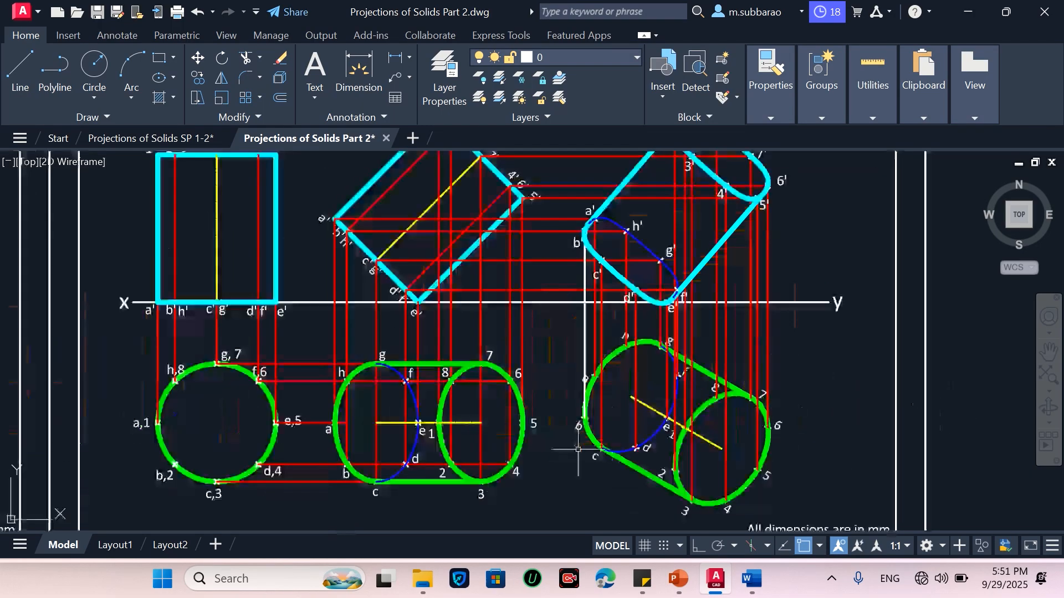
scroll(578, 450, "down", 2)
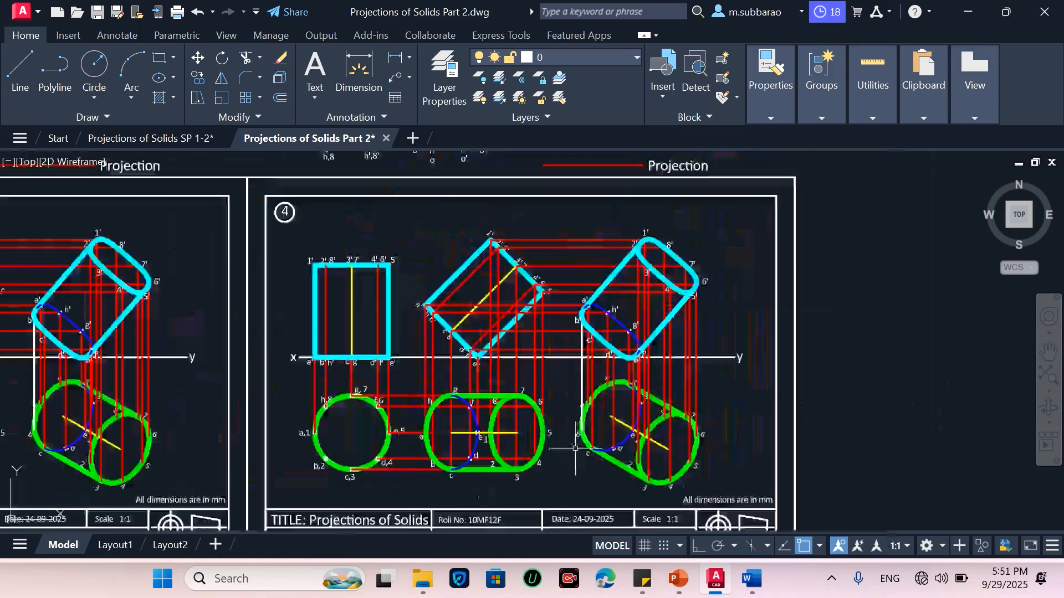
left_click(291, 493)
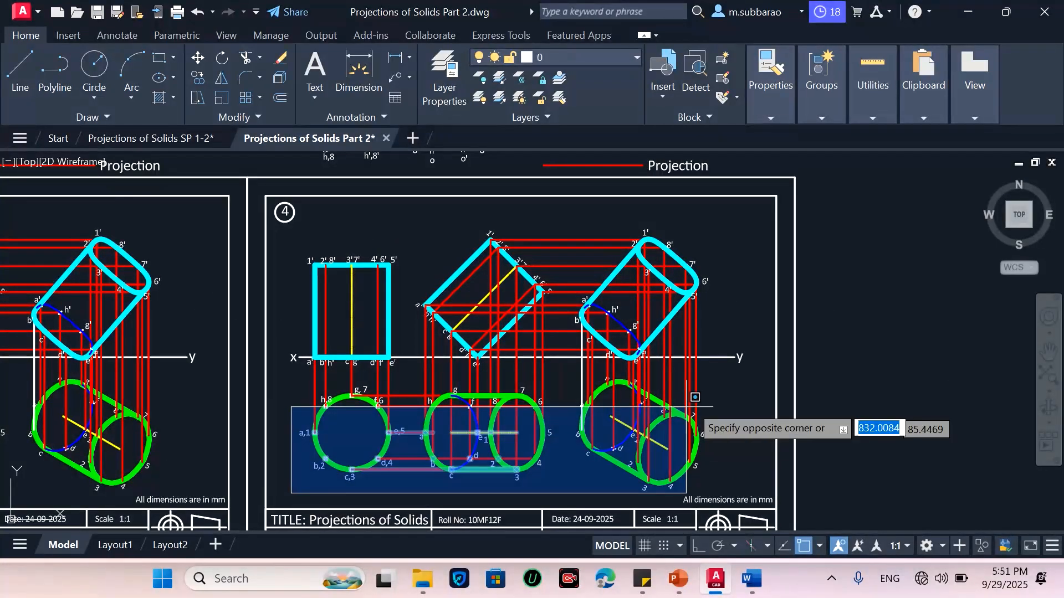
left_click(714, 375)
key("Delete")
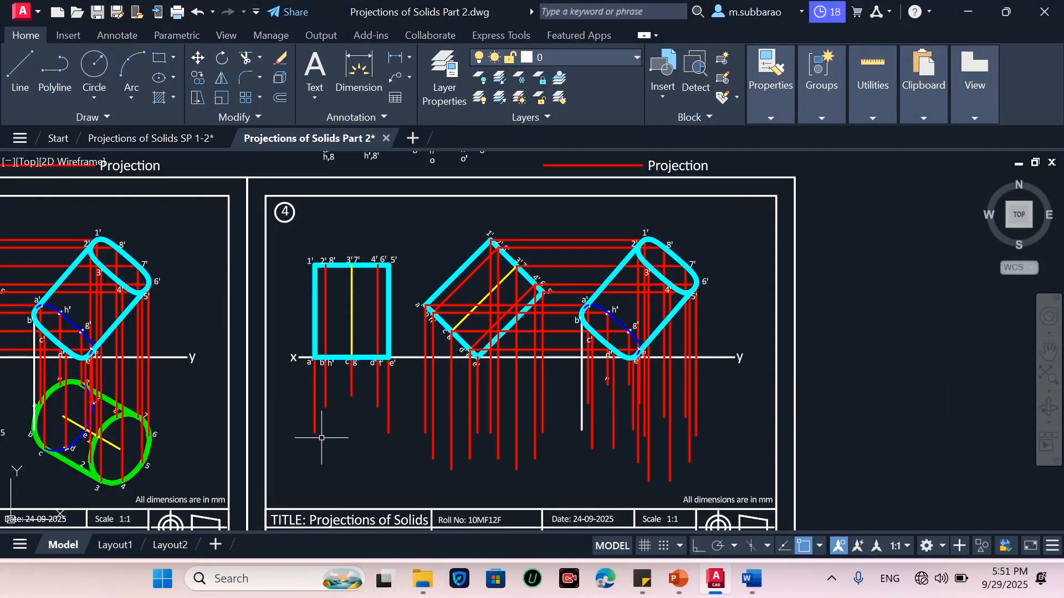
Delete the front view drawing above the xy line on the copied sheet
left_click(306, 470)
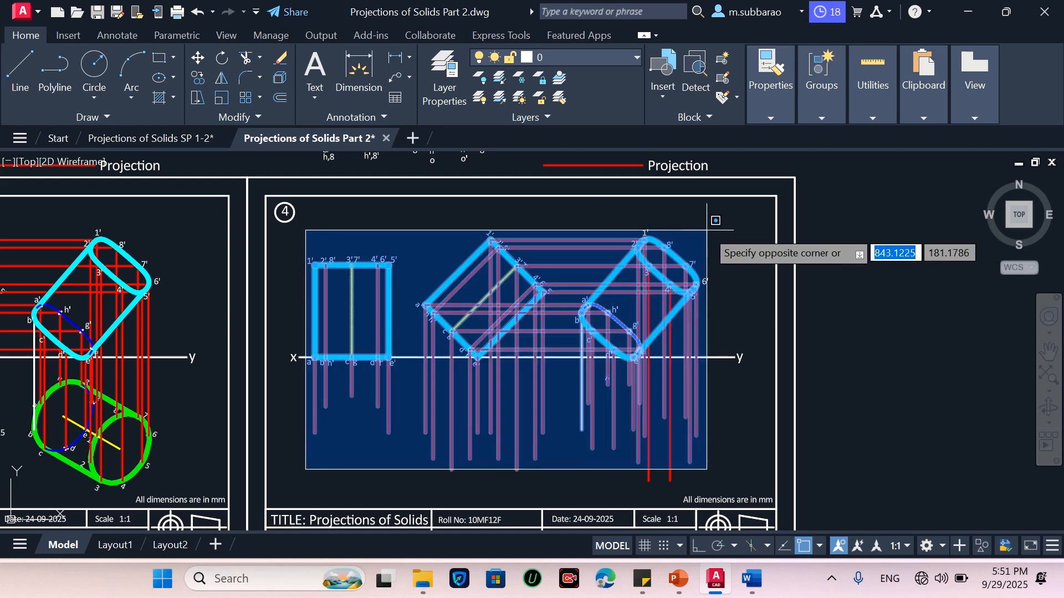
left_click(713, 226)
key("Delete")
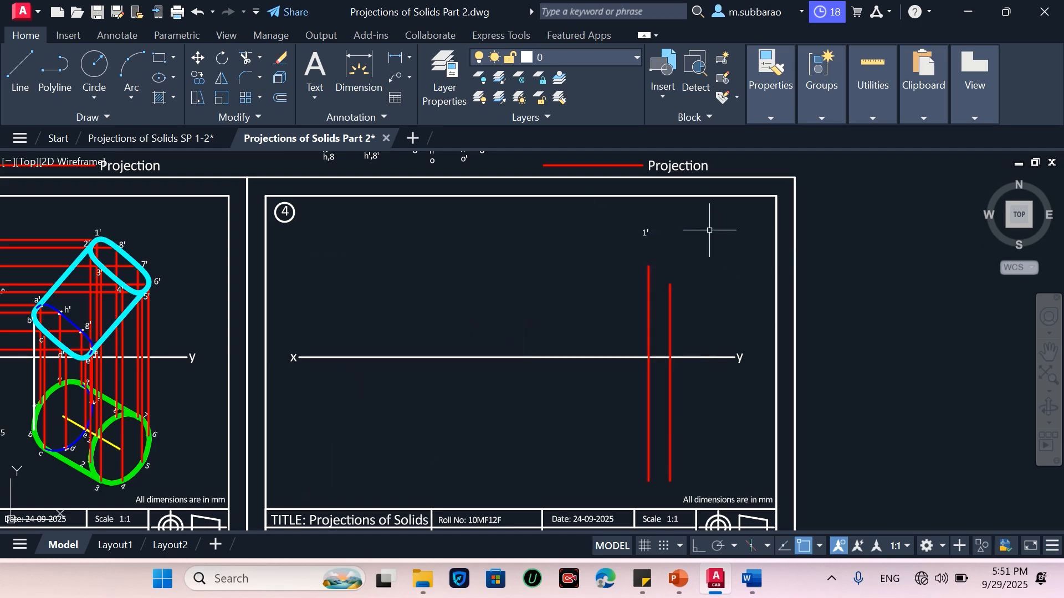
Delete the remaining projection lines and the leftover label on the copied sheet
left_click(694, 413)
left_click(612, 424)
key("Delete")
left_click(614, 262)
left_click(682, 200)
key("Delete")
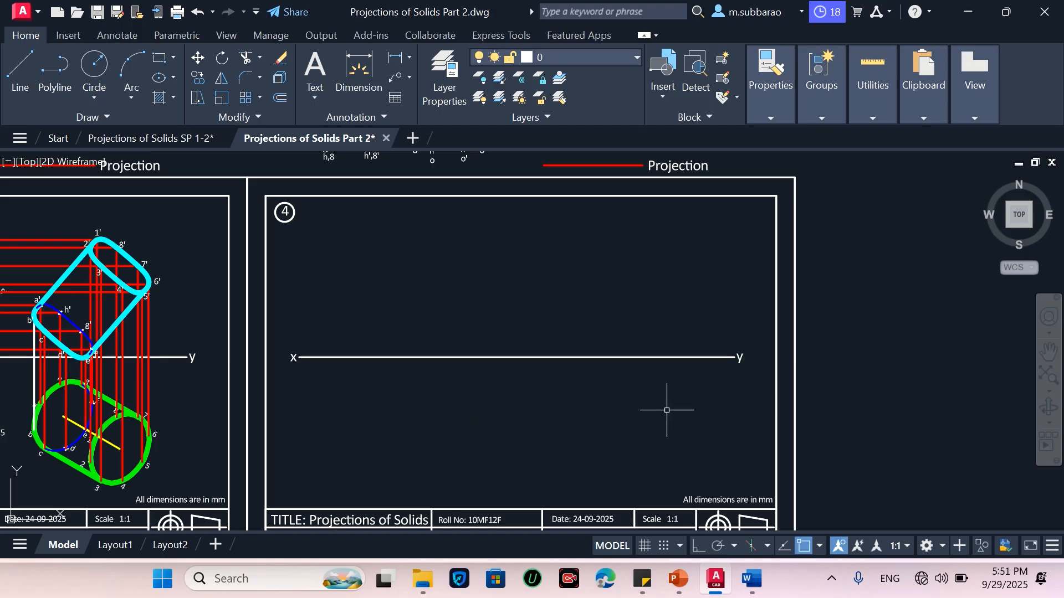
type("m")
key("Escape")
type("m")
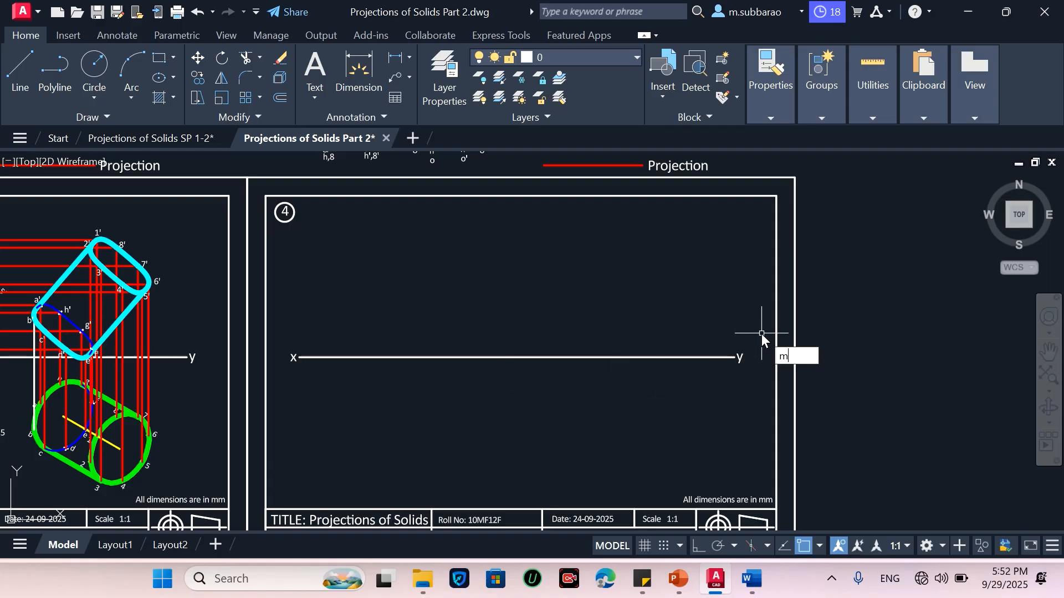
key("Escape")
Move the xy reference line a short distance upward on the copied sheet
left_click(758, 336)
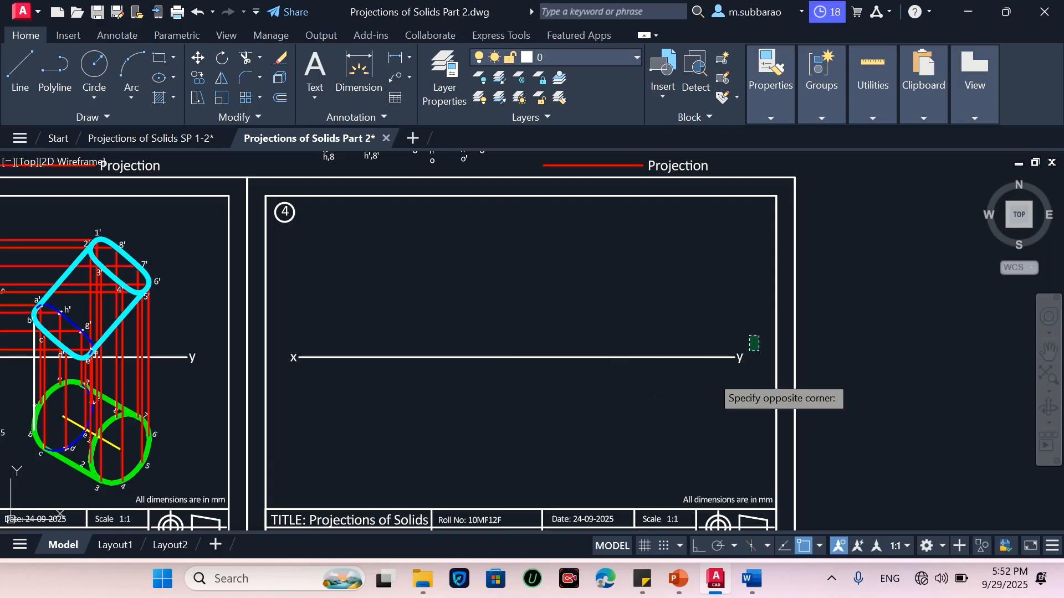
left_click(278, 415)
key("Return")
left_click(483, 430)
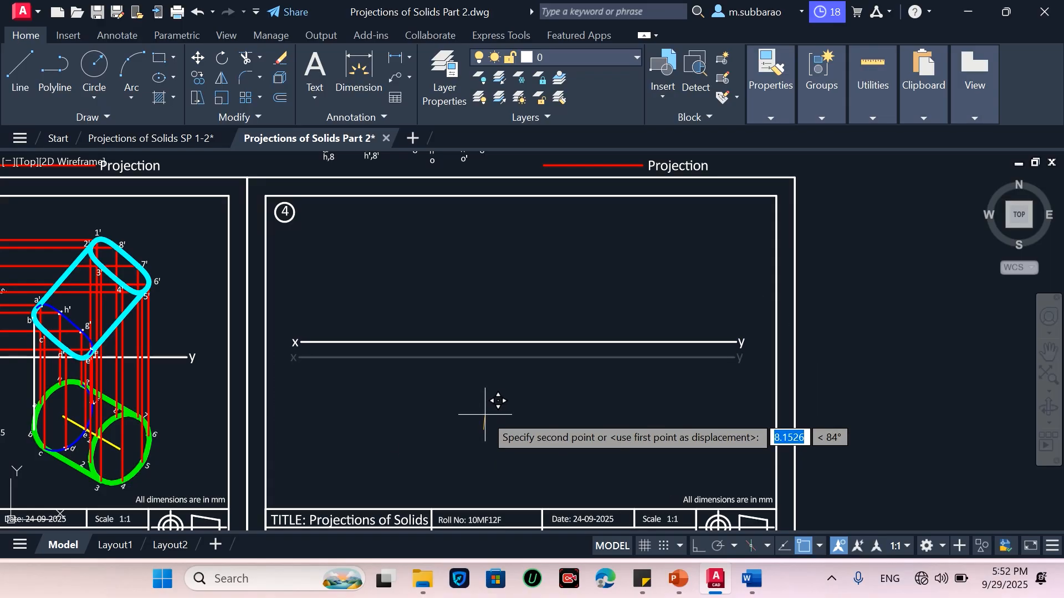
left_click(485, 415)
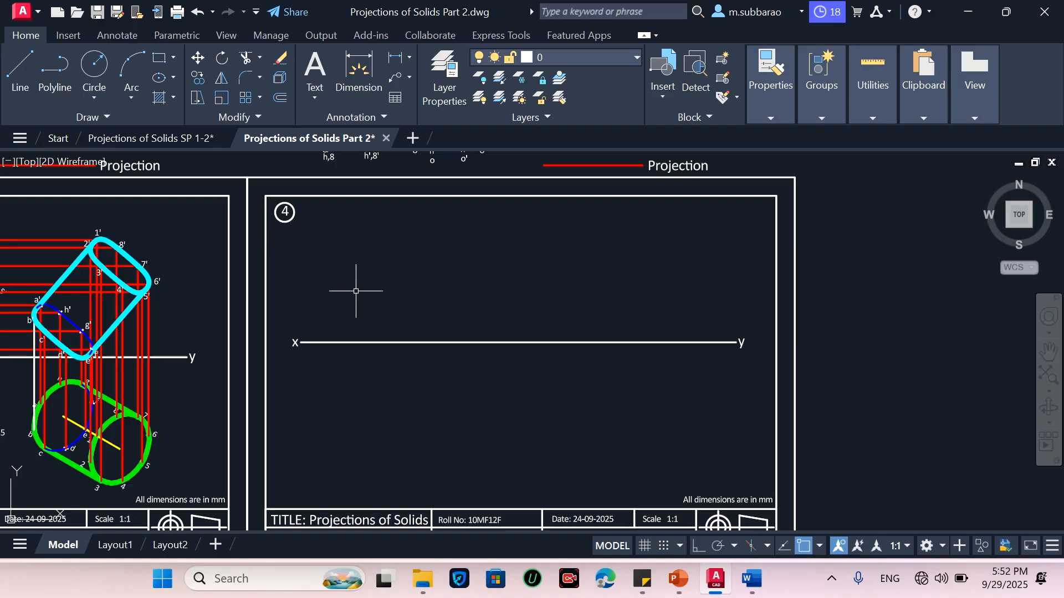
Draw a regular pentagon above the xy line using the edge option with a 25 mm edge length
scroll(332, 286, "up", 1)
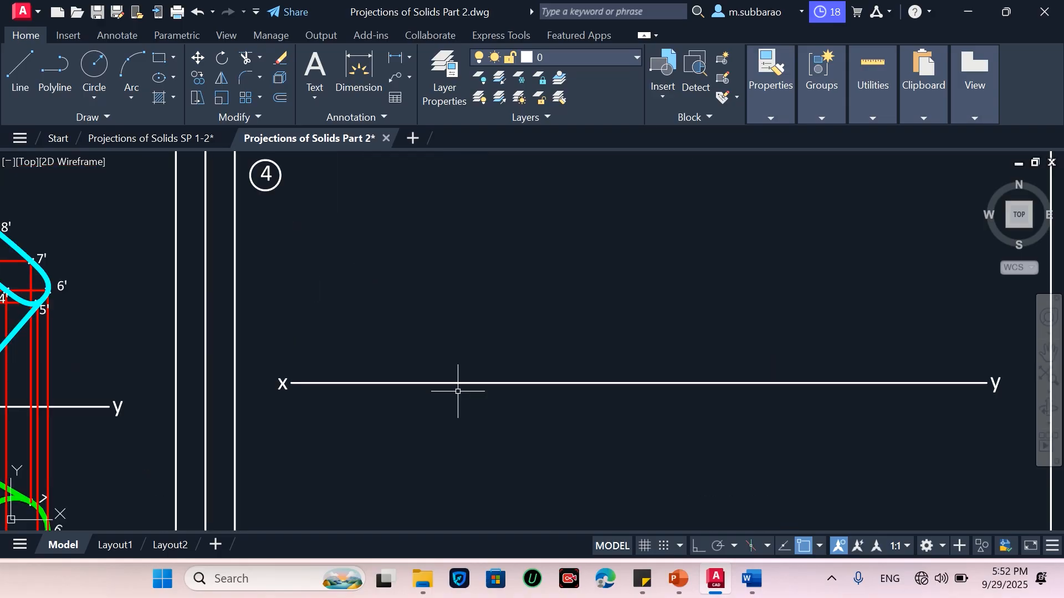
scroll(465, 371, "down", 1)
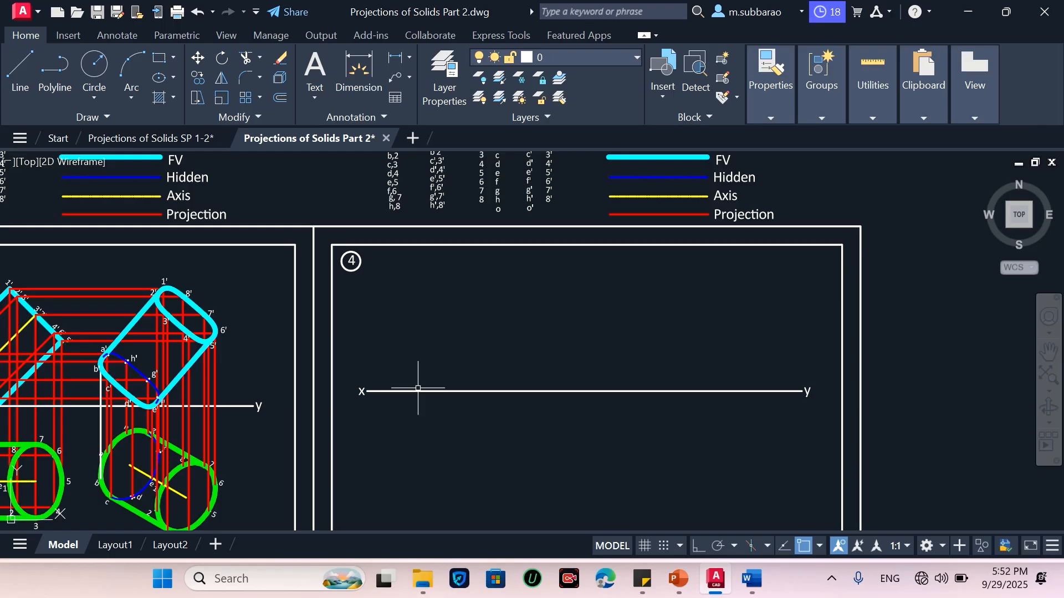
scroll(418, 389, "up", 2)
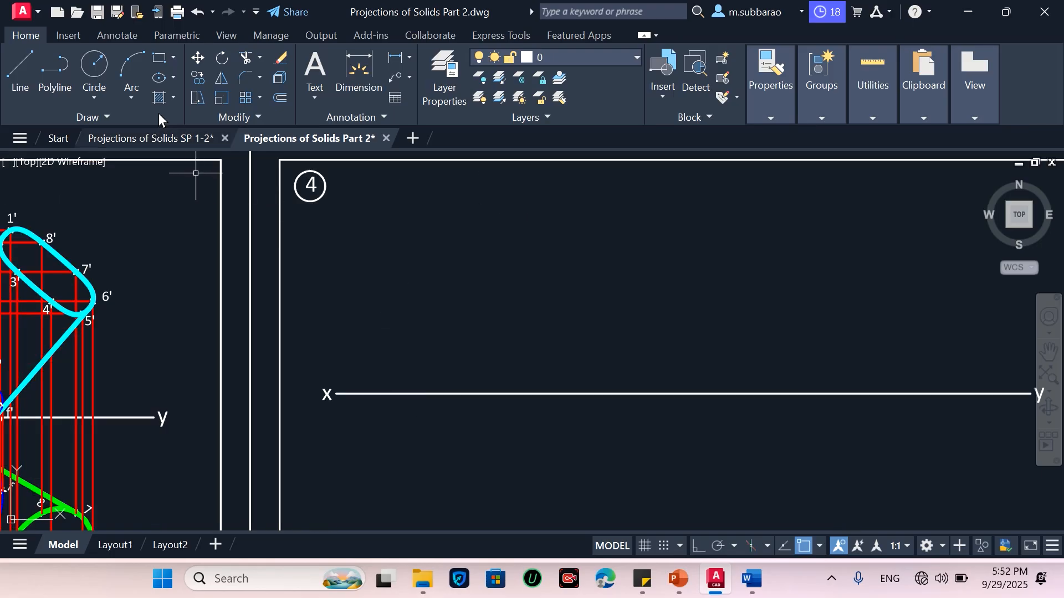
left_click(174, 60)
left_click(188, 117)
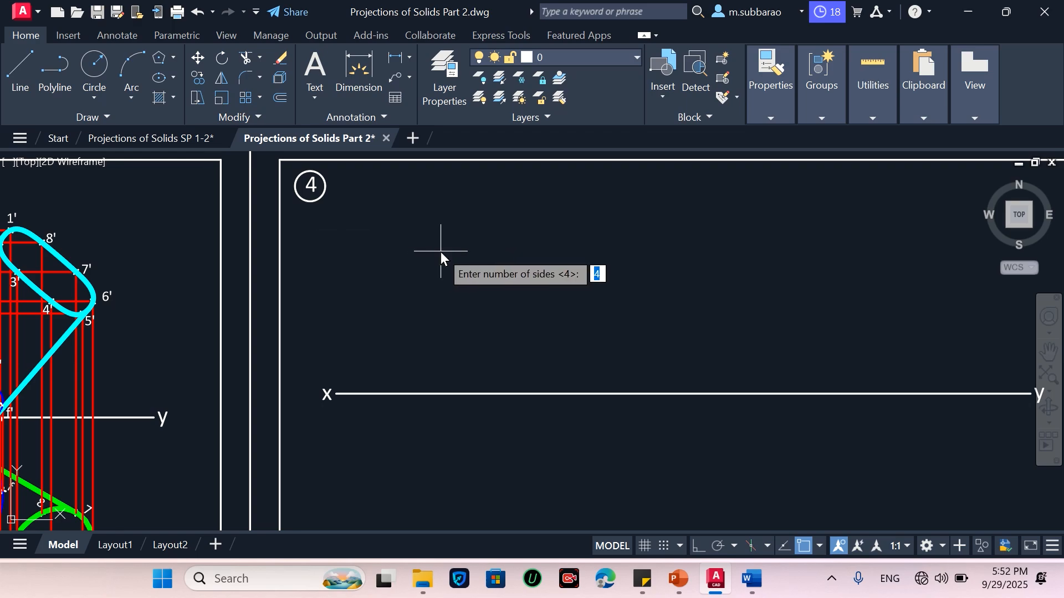
key("Return")
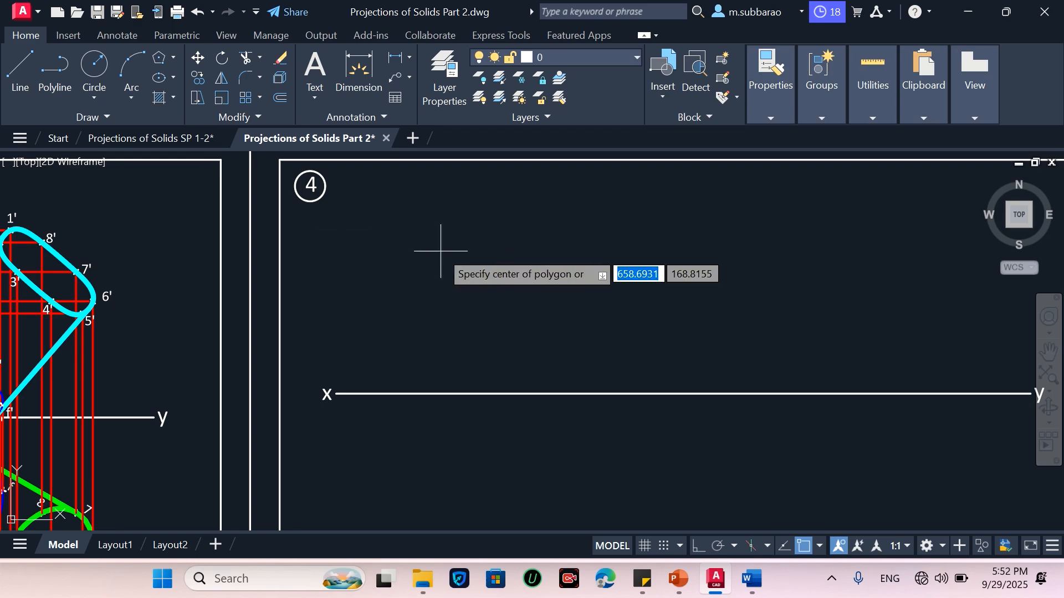
type("e")
key("Return")
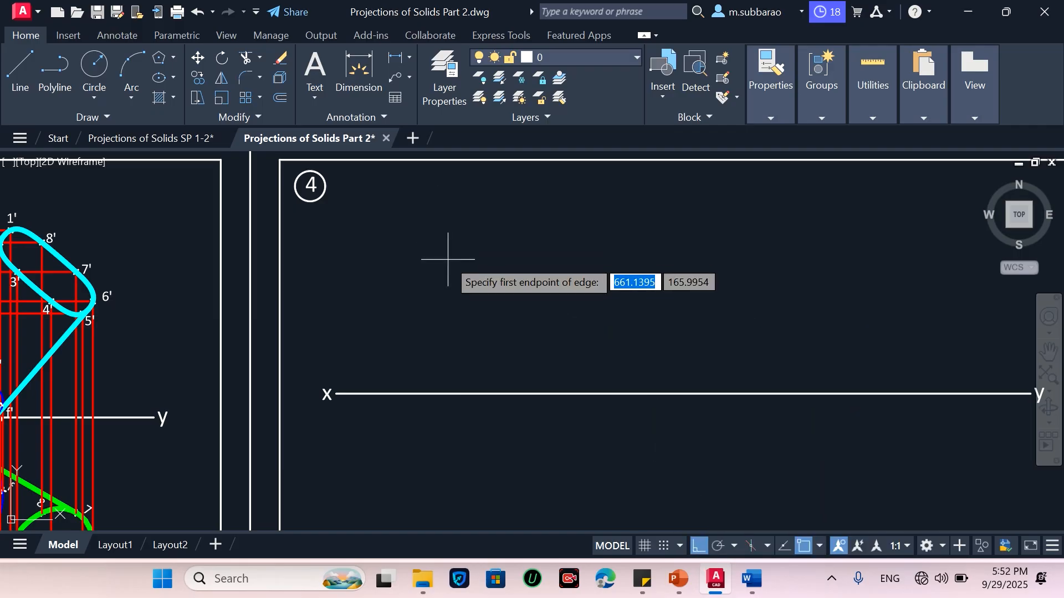
left_click(491, 249)
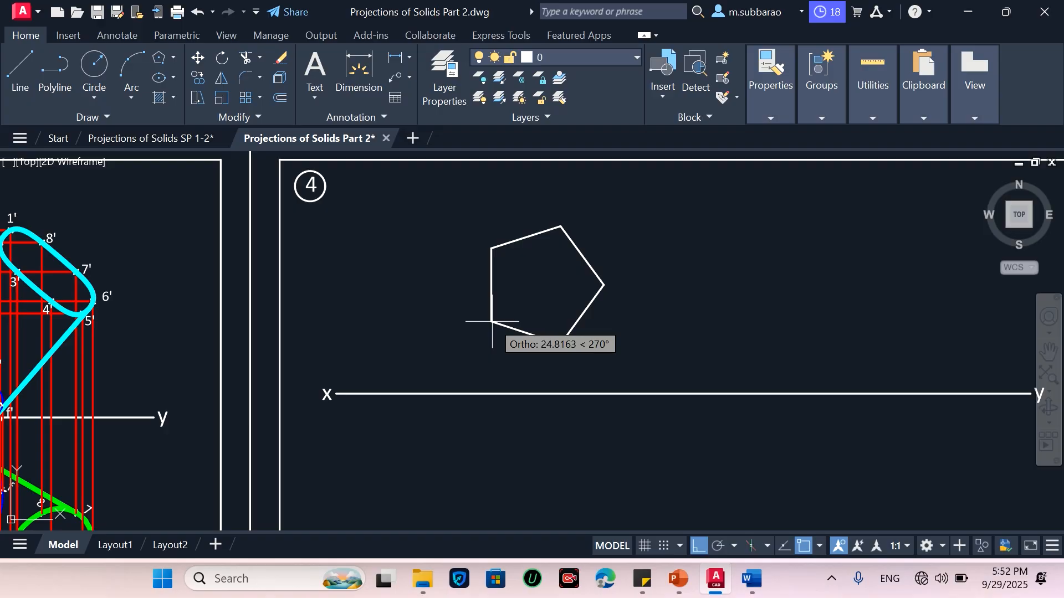
type("25")
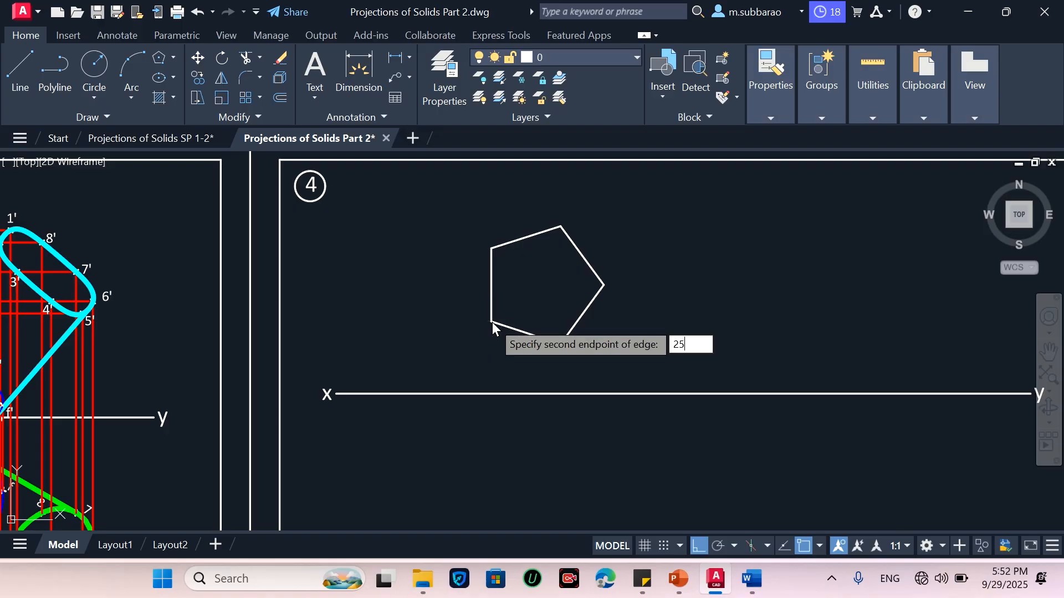
key("Return")
Switch to PowerPoint to review the pentagonal prism problem statement, then return to the drawing
left_click(680, 577)
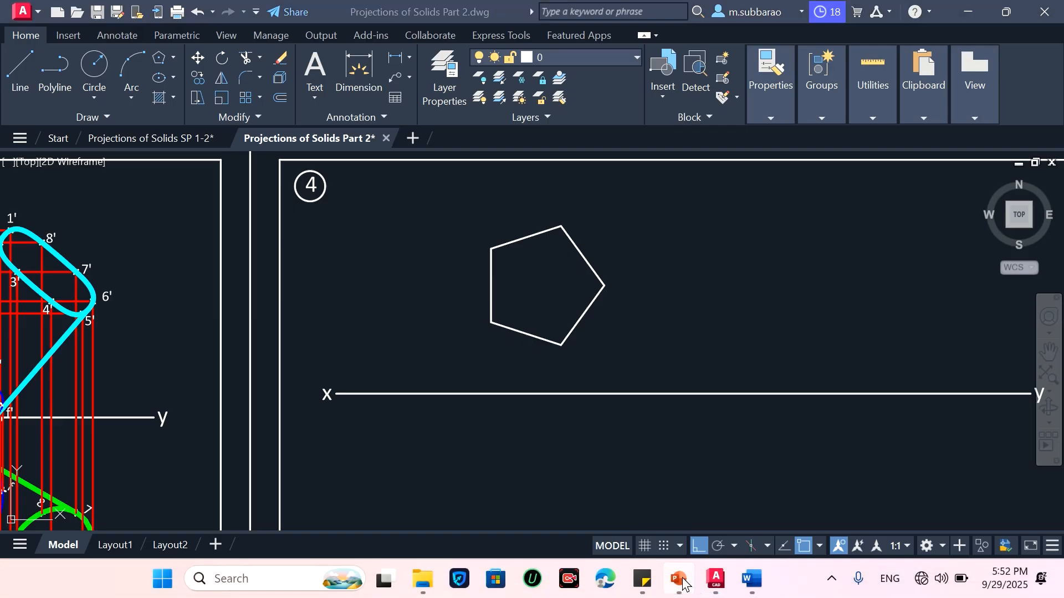
left_click(35, 440)
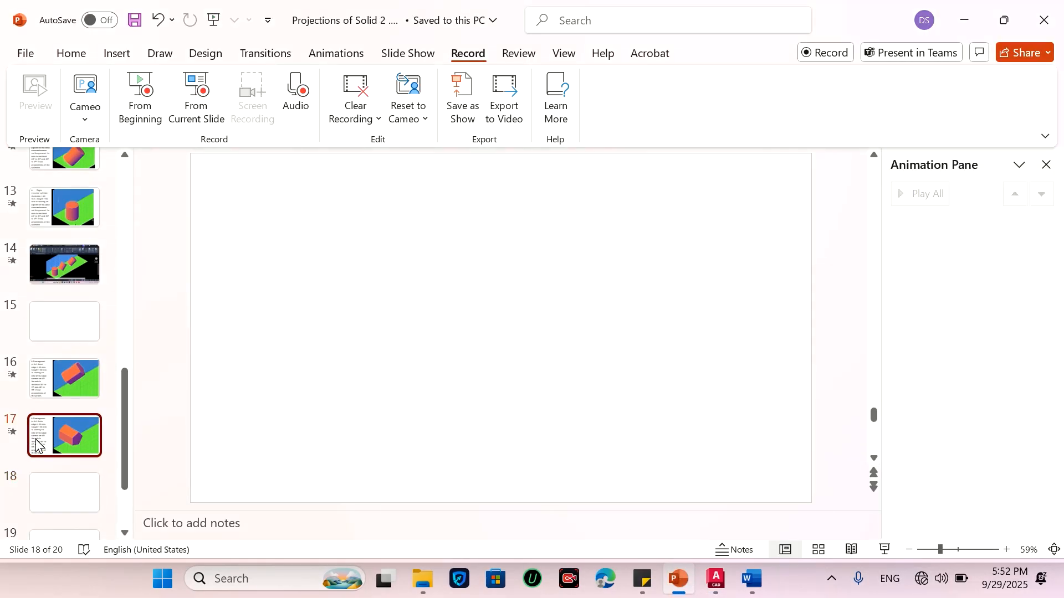
left_click(968, 21)
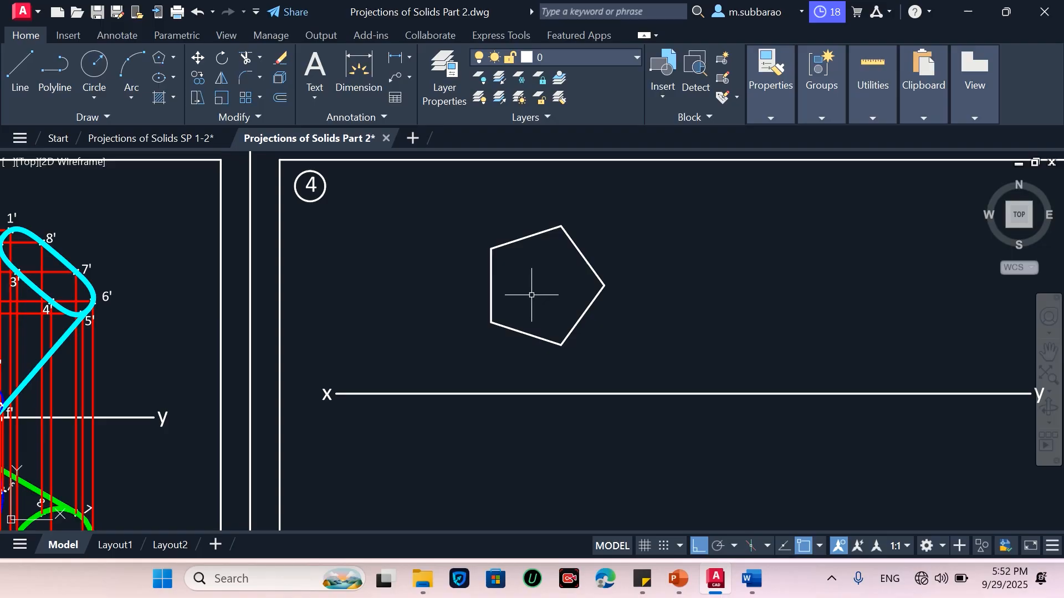
Move the pentagon horizontally to the left within the problem 4 sheet
type("m")
key("Return")
left_click(534, 334)
key("Return")
left_click(700, 333)
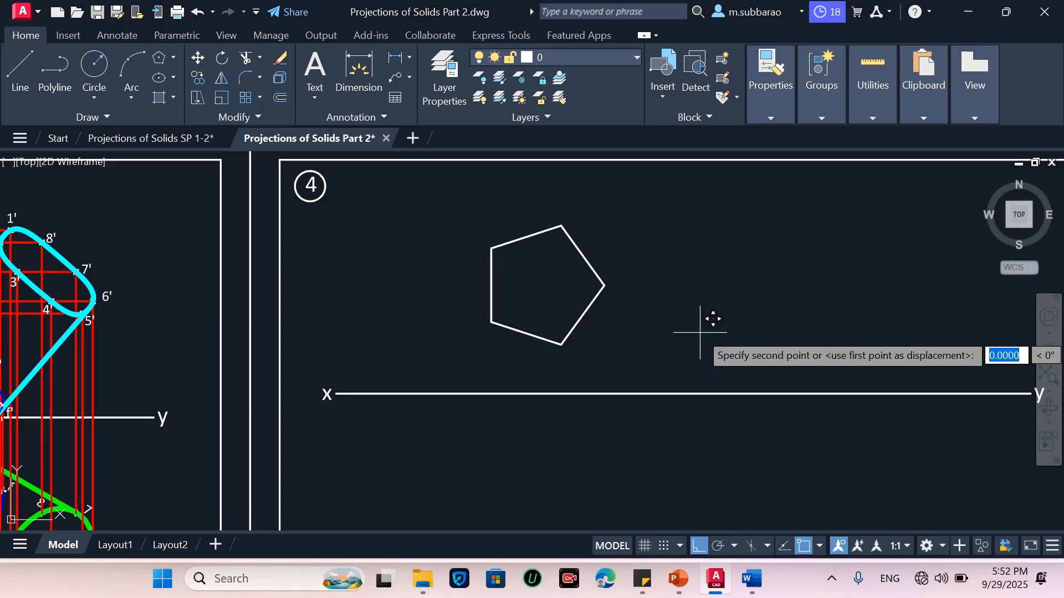
left_click(604, 367)
left_click(487, 314)
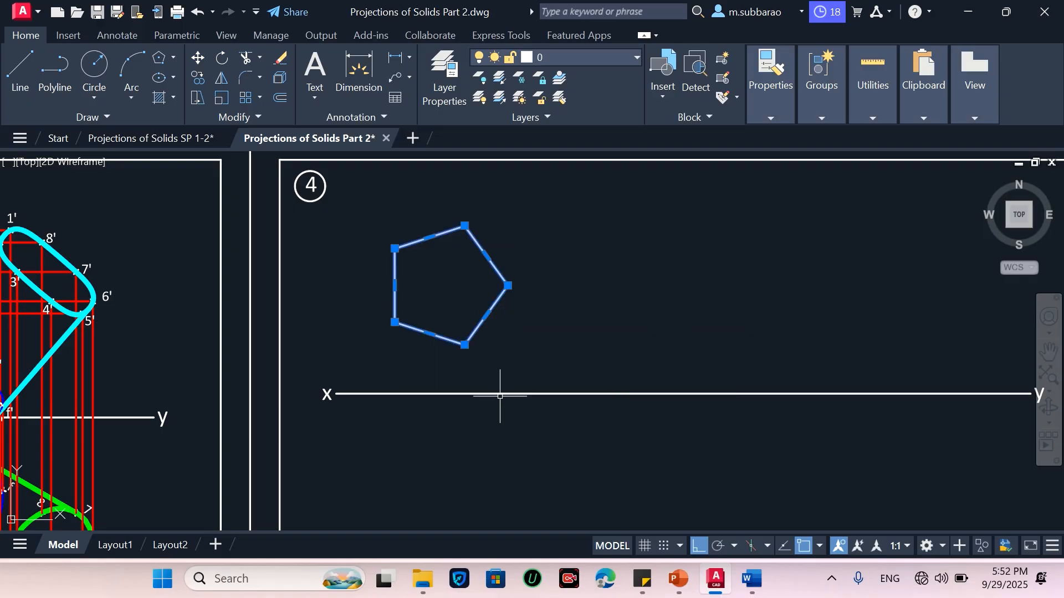
scroll(478, 317, "down", 2)
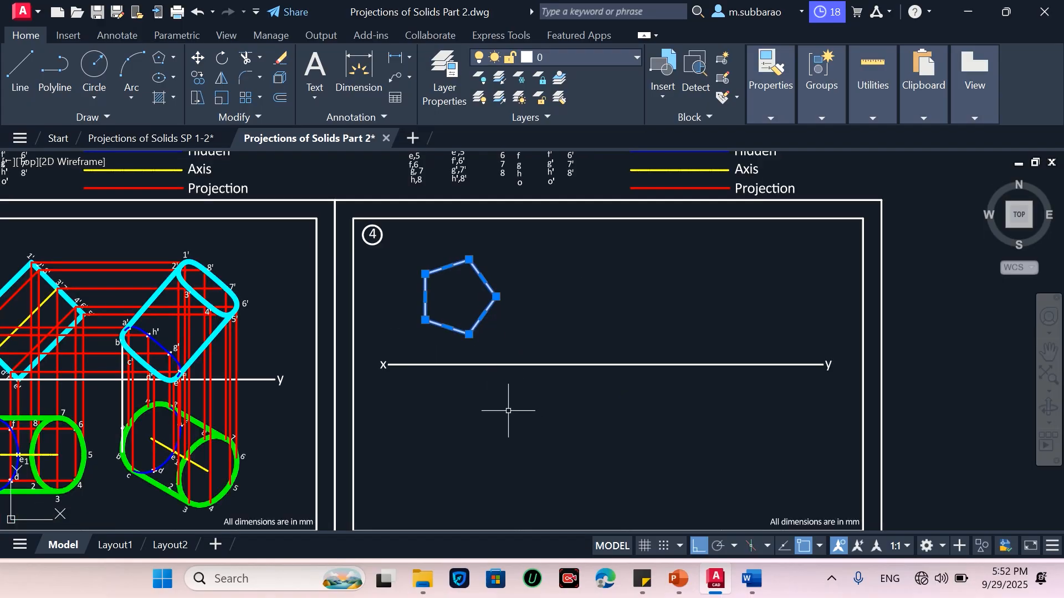
key("Escape")
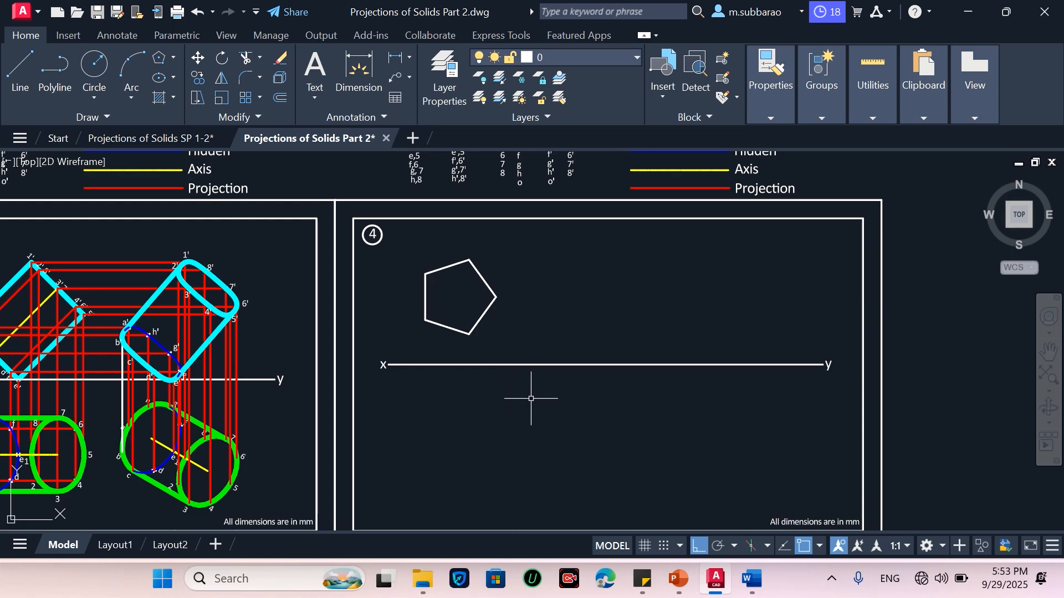
Move the pentagon together with the xy line slightly downward
type("m")
key("Return")
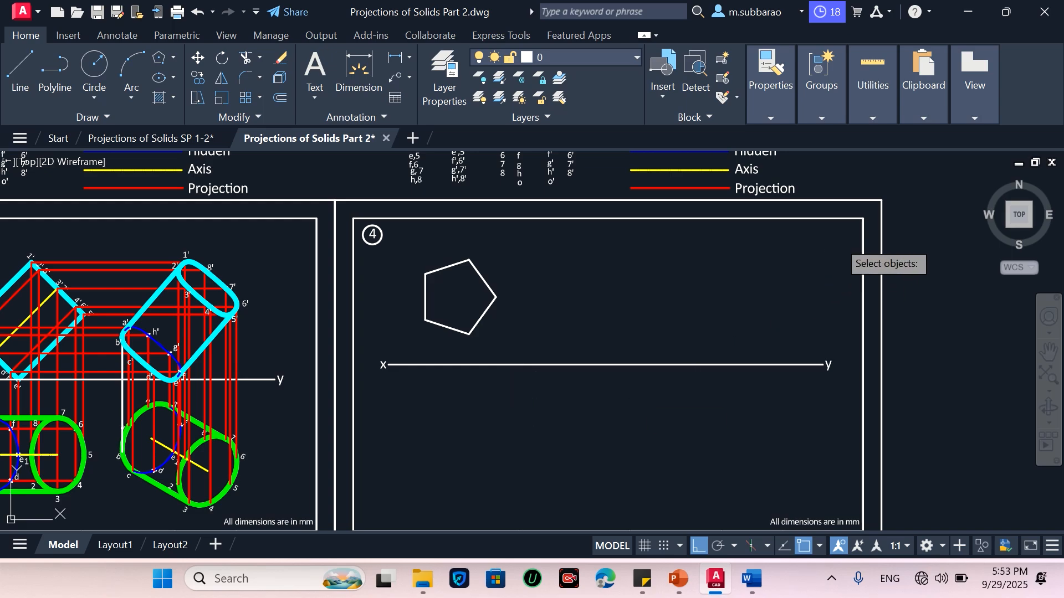
left_click(838, 241)
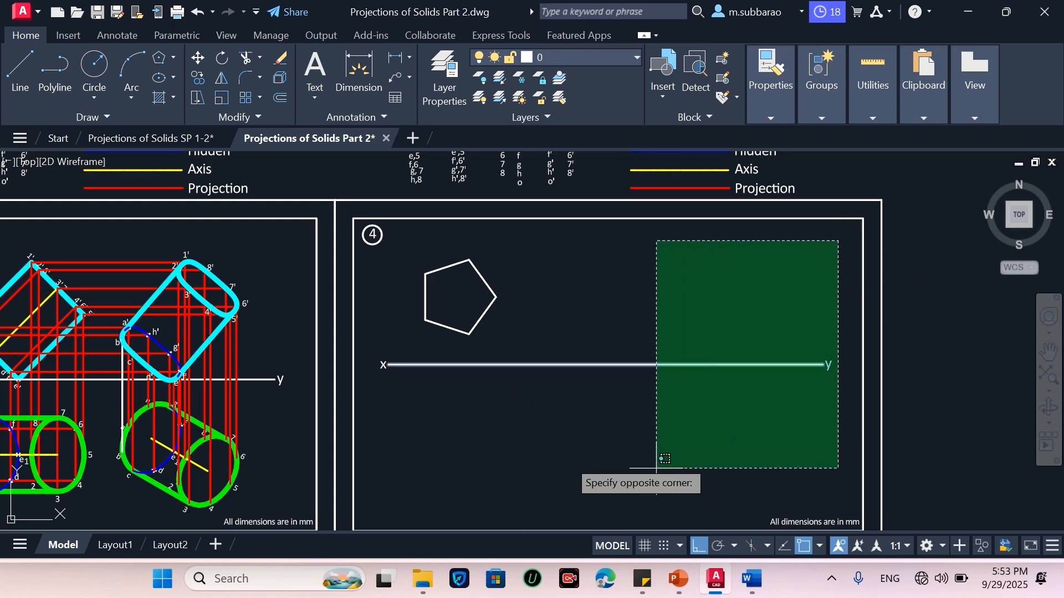
left_click(402, 433)
left_click(392, 340)
left_click(381, 401)
key("Return")
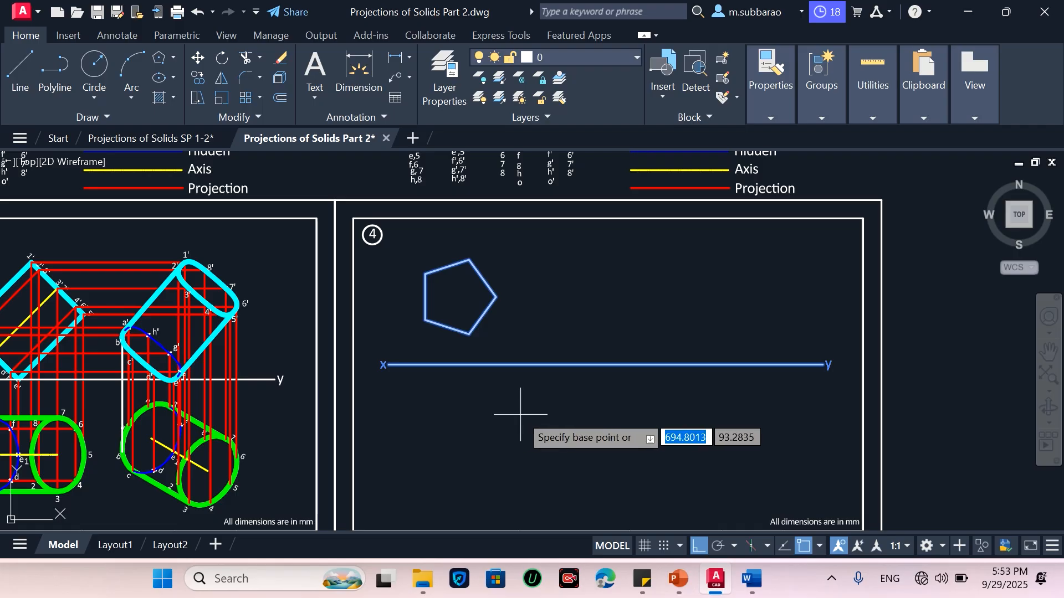
left_click(509, 415)
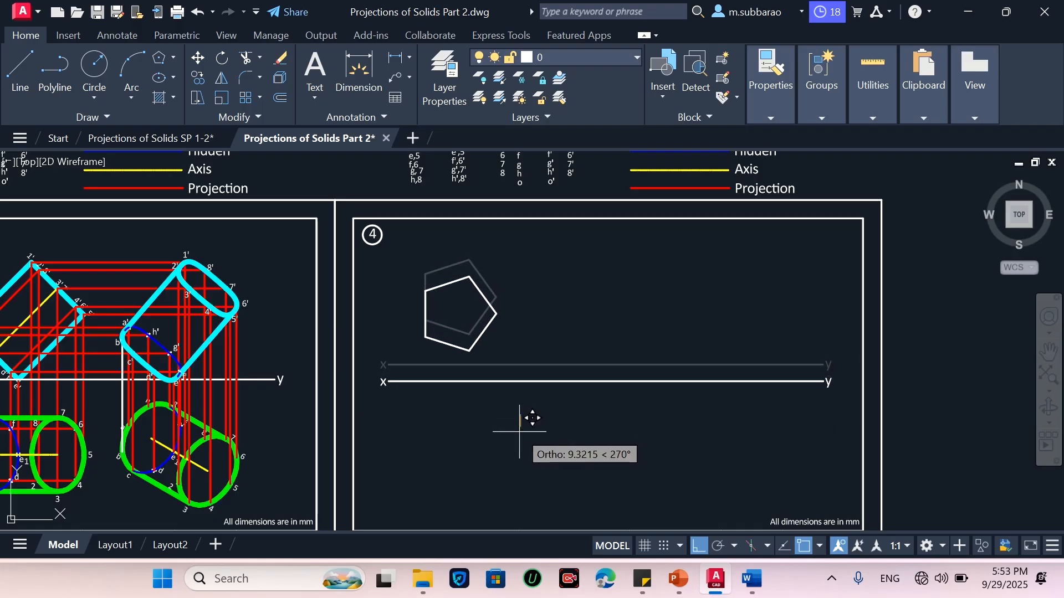
left_click(519, 428)
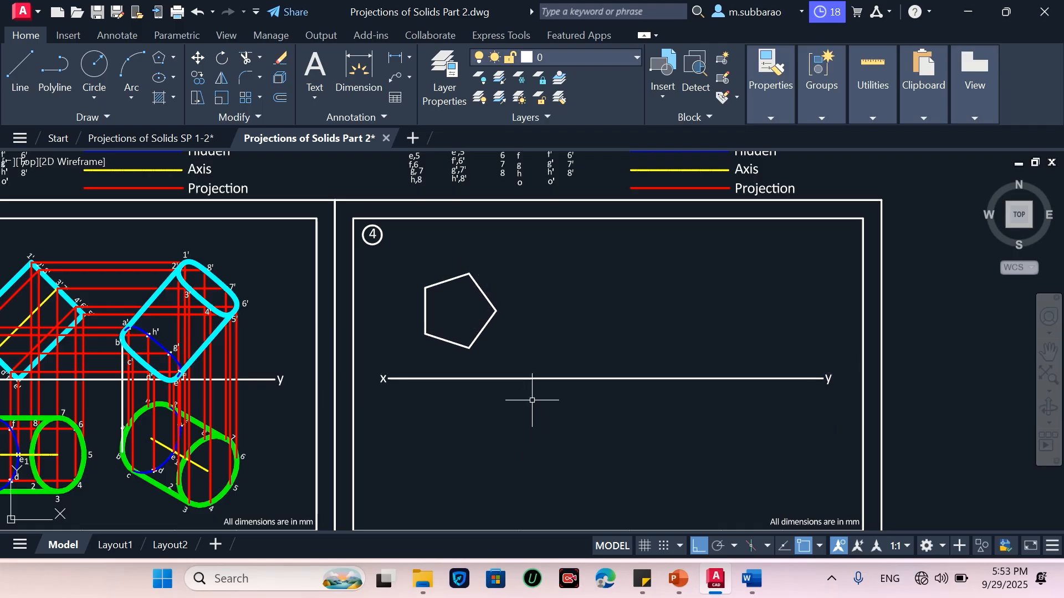
Draw vertical projectors from the pentagon's left, lower and right vertices down to the xy line
scroll(510, 337, "up", 2)
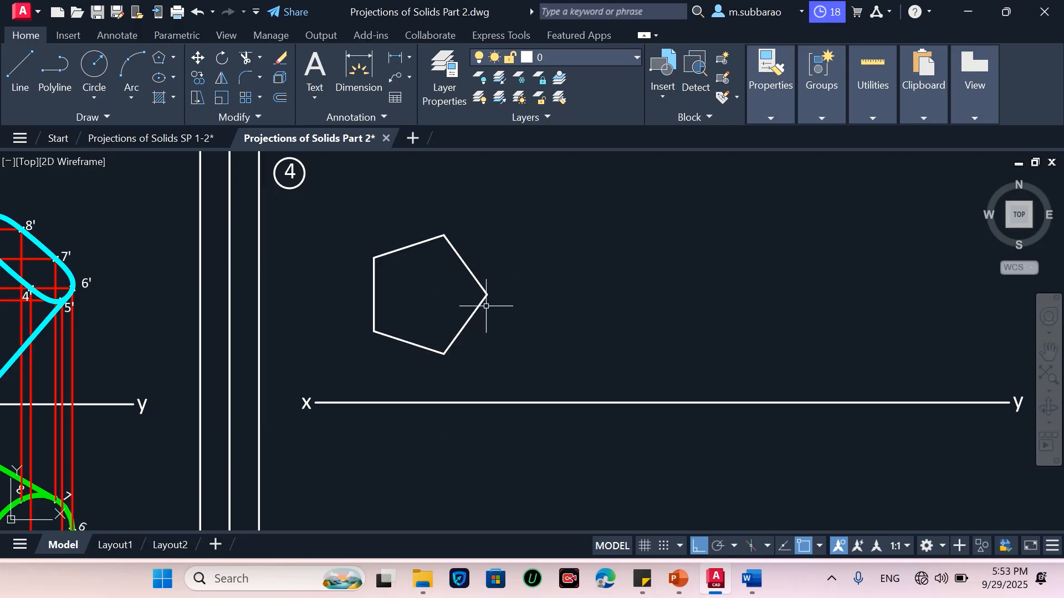
scroll(489, 295, "down", 2)
scroll(488, 299, "up", 2)
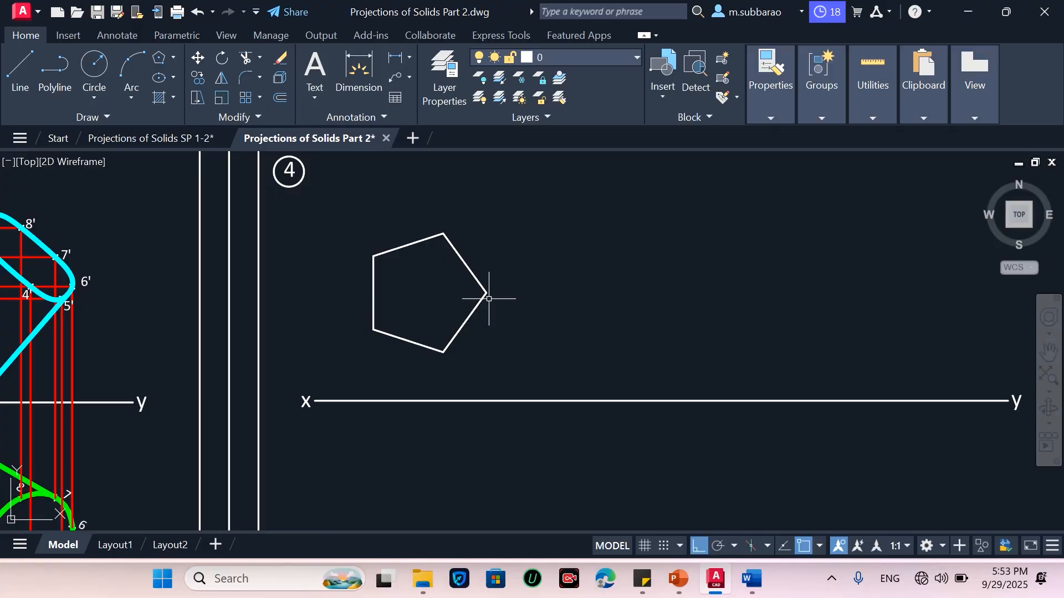
type("l")
key("Return")
left_click(374, 331)
left_click(373, 401)
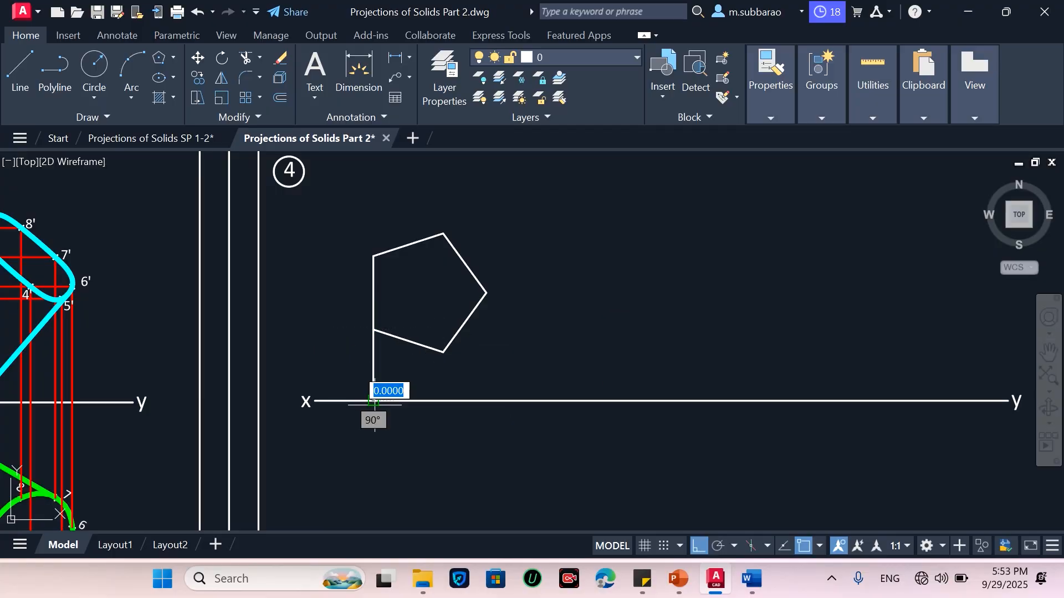
key("Return")
left_click(445, 353)
left_click(444, 400)
key("Escape")
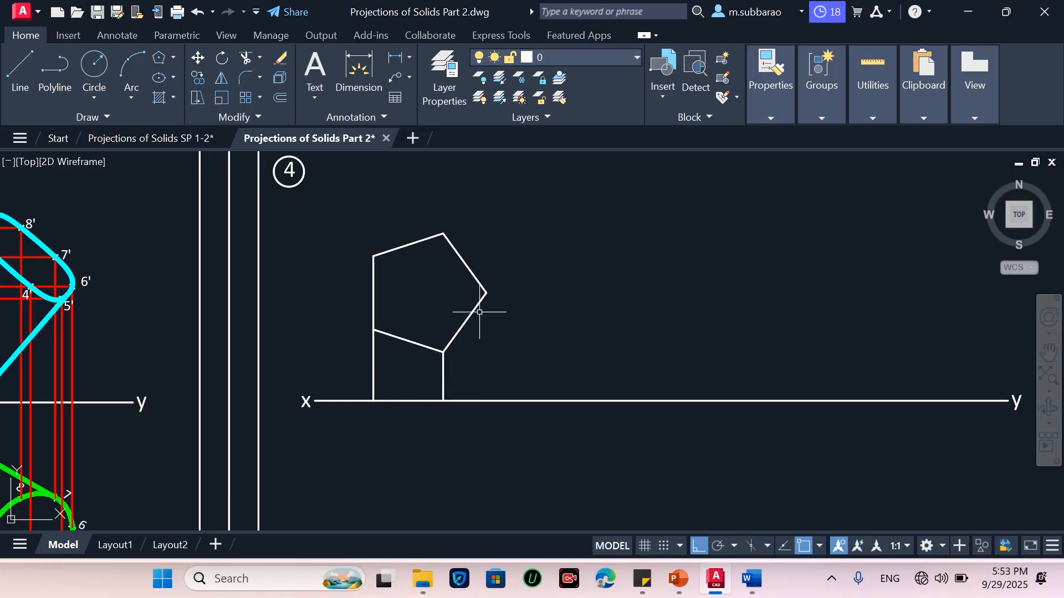
key("Return")
left_click(487, 294)
left_click(486, 400)
key("Escape")
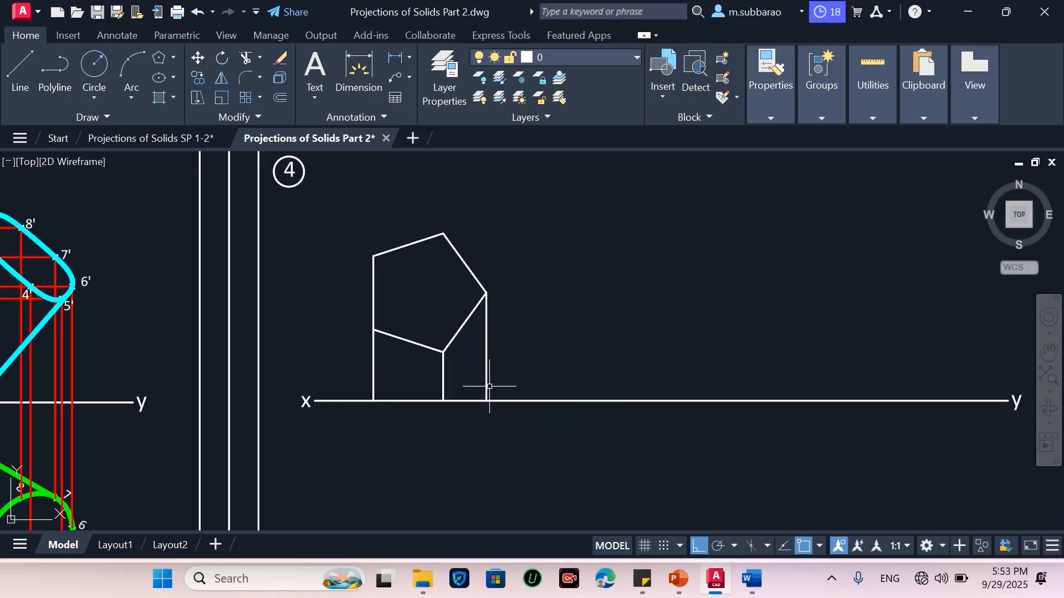
Draw a 50 mm vertical line downward from the xy line at the left projector
key("Return")
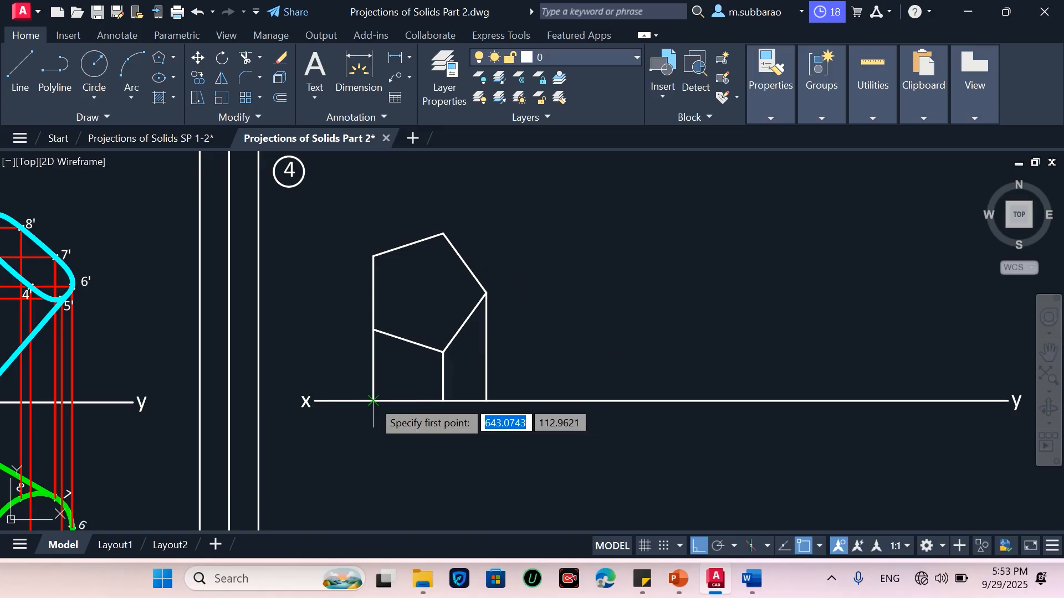
left_click(374, 400)
scroll(388, 446, "down", 2)
scroll(389, 493, "up", 2)
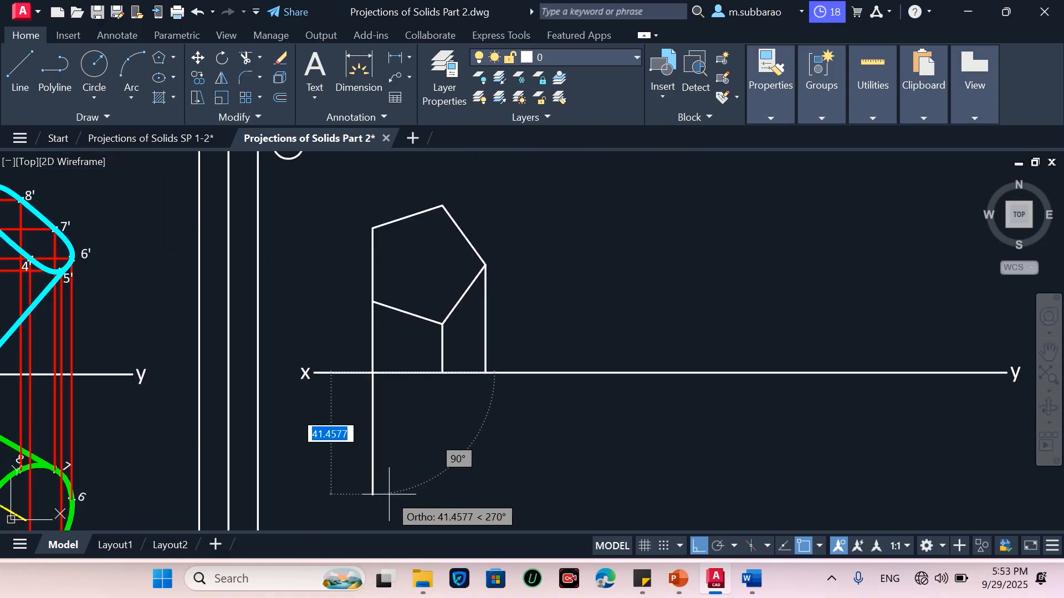
type("5")
key("Return")
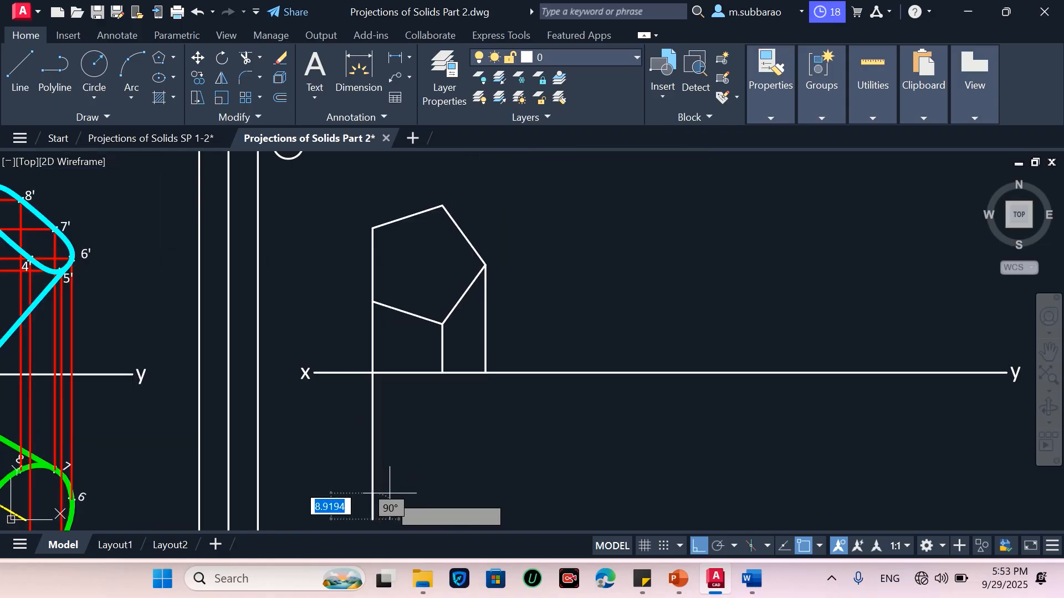
key("Return")
Draw a 50 mm vertical line down from the right projector and join its end horizontally to the left line
key("Return")
left_click(486, 373)
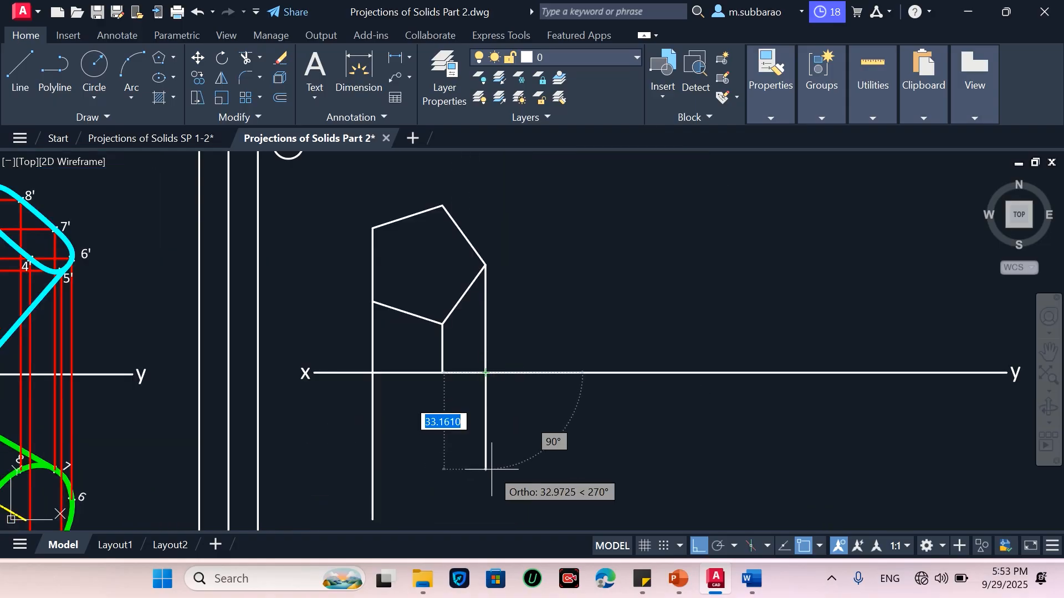
type("50")
key("Return")
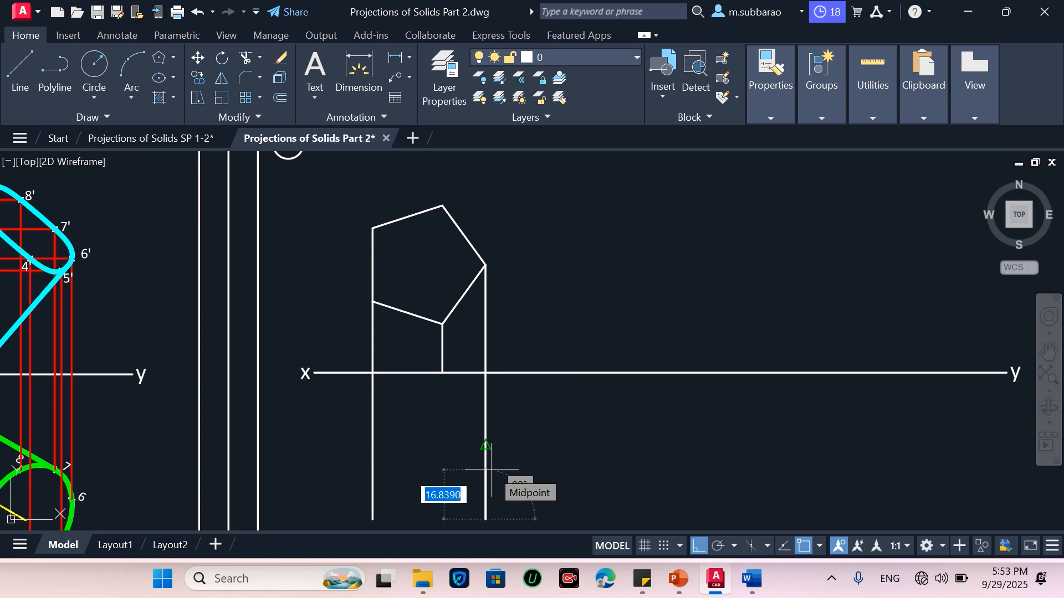
scroll(491, 470, "down", 3)
scroll(452, 488, "up", 3)
left_click(411, 501)
key("Return")
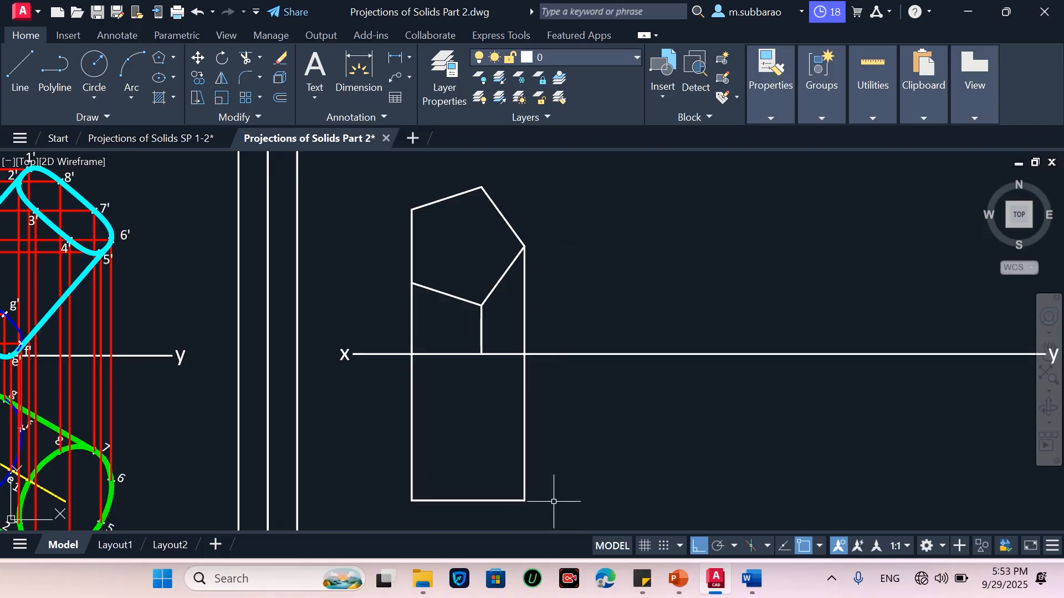
Draw a vertical line from the middle projector at the xy line down to the bottom edge
key("l")
key("Return")
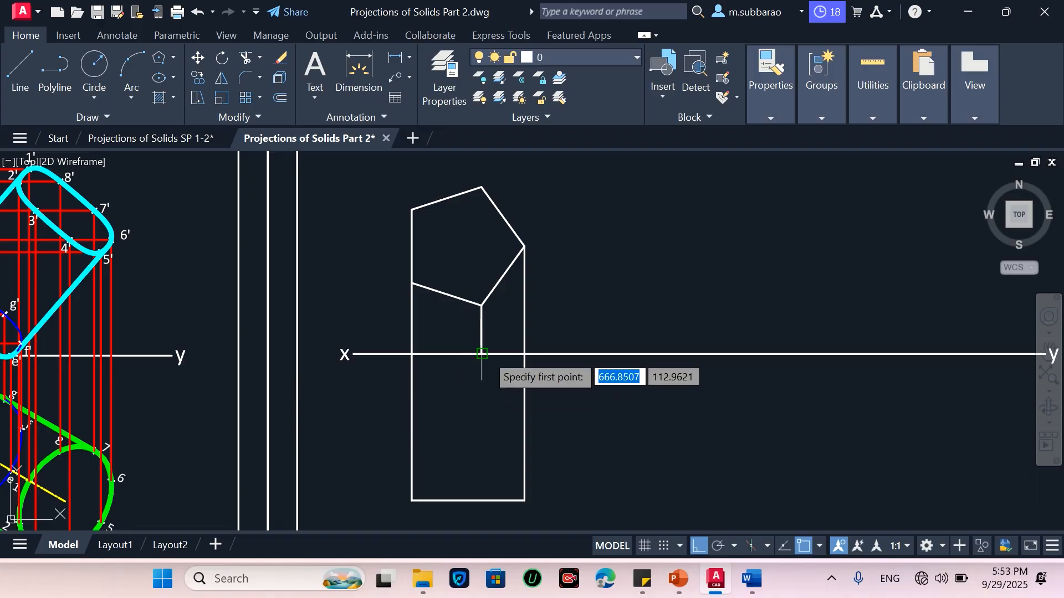
left_click(482, 354)
left_click(475, 501)
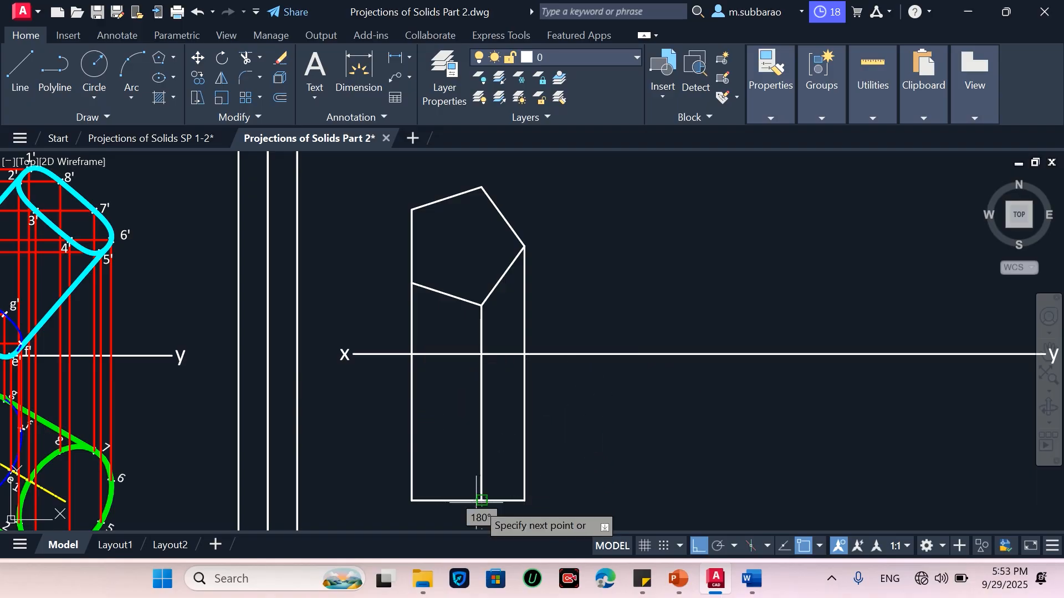
key("Return")
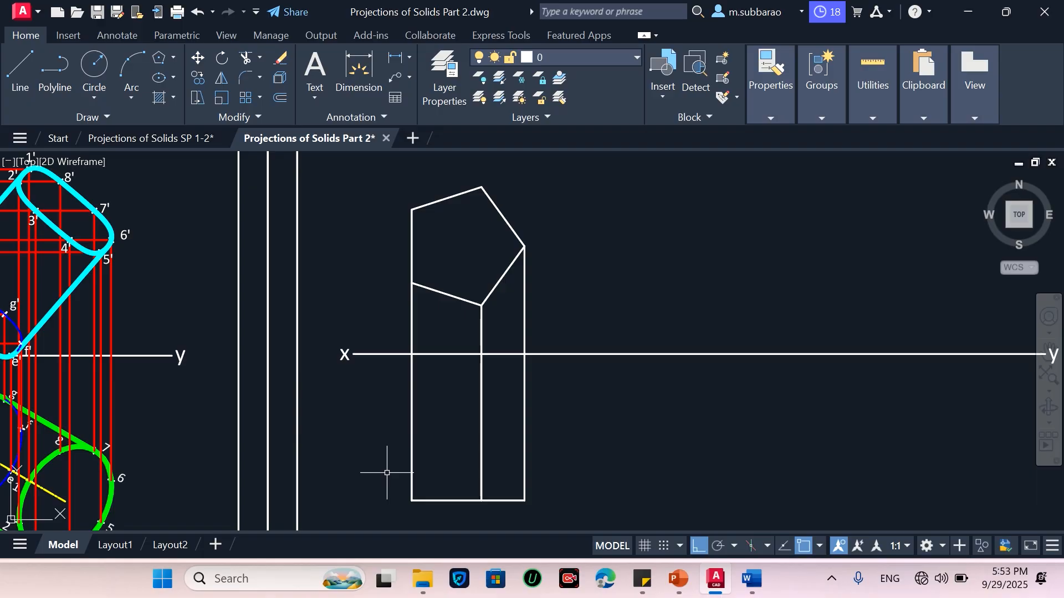
Use Match Properties to give the projectors above the xy line the red projection-line style of the neighbouring drawing
type("ma")
key("Return")
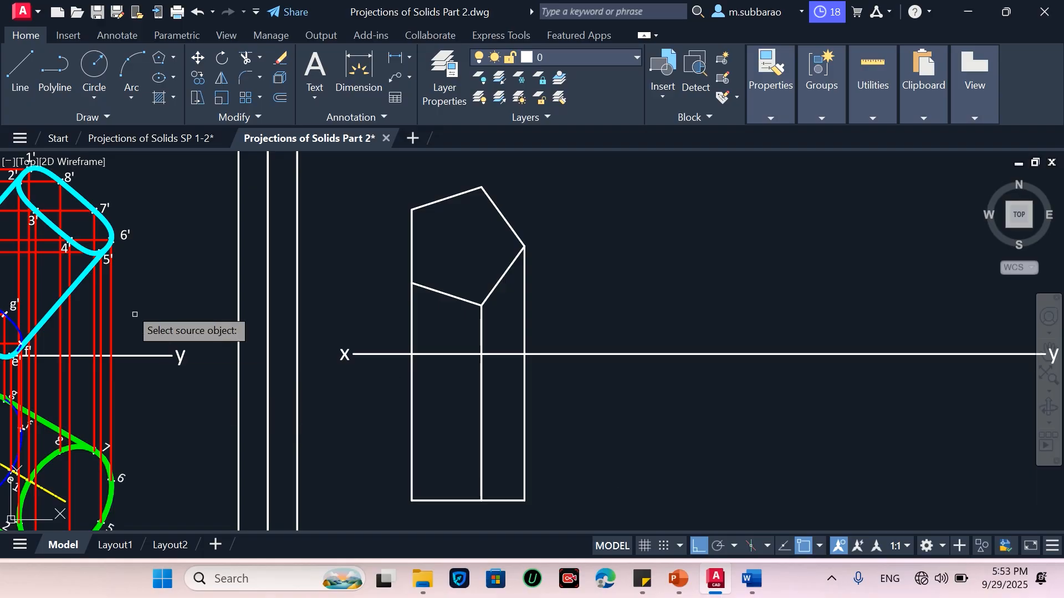
left_click(114, 315)
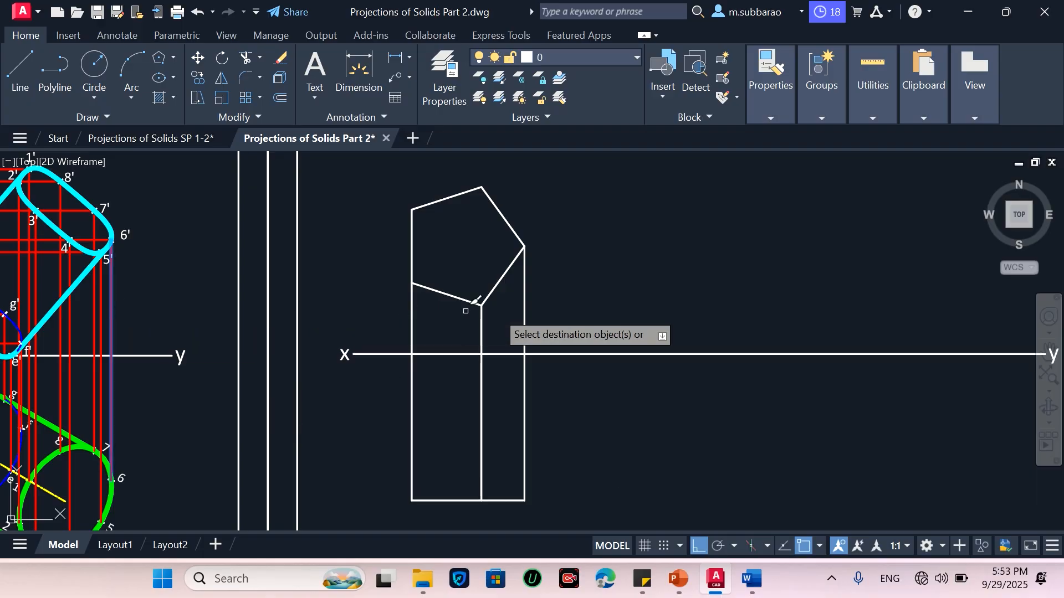
left_click(588, 337)
left_click(341, 330)
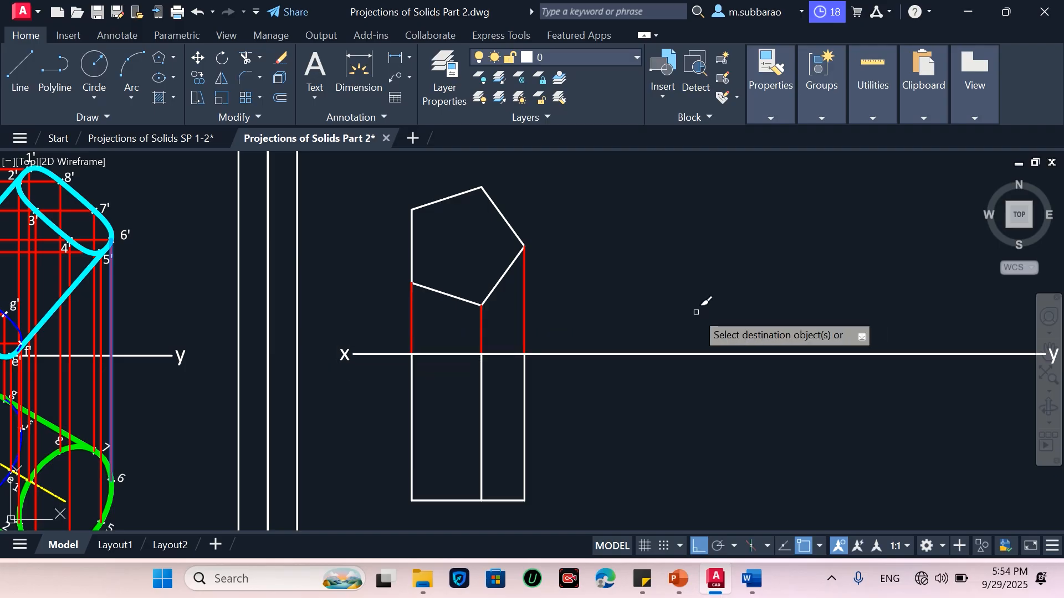
key("Return")
key("Return")
Match the pentagon's outline to the thick cyan line style of the neighbouring drawing
left_click(80, 274)
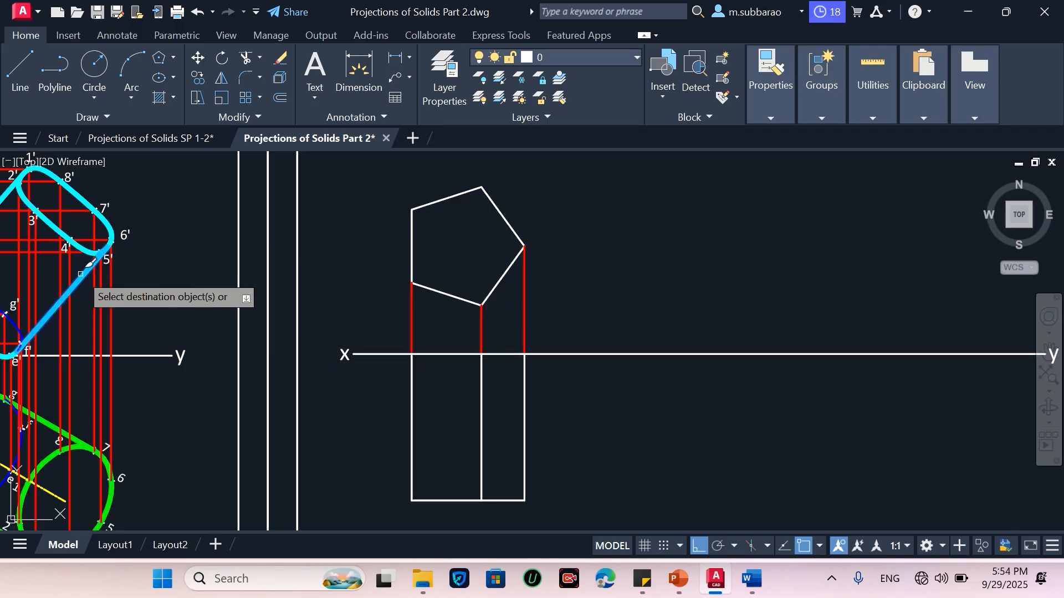
left_click(506, 273)
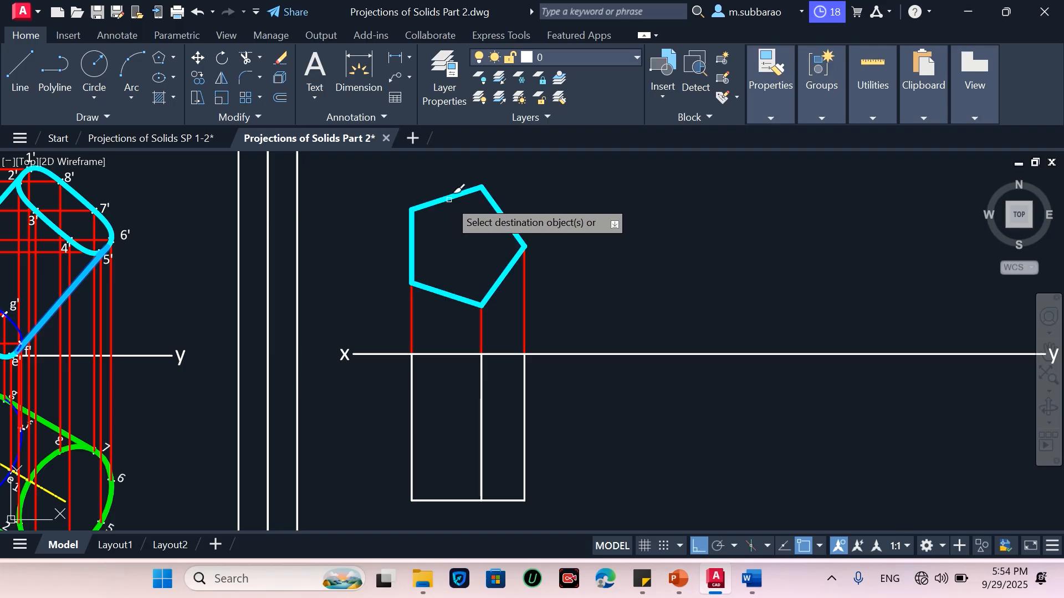
key("Return")
key("Return")
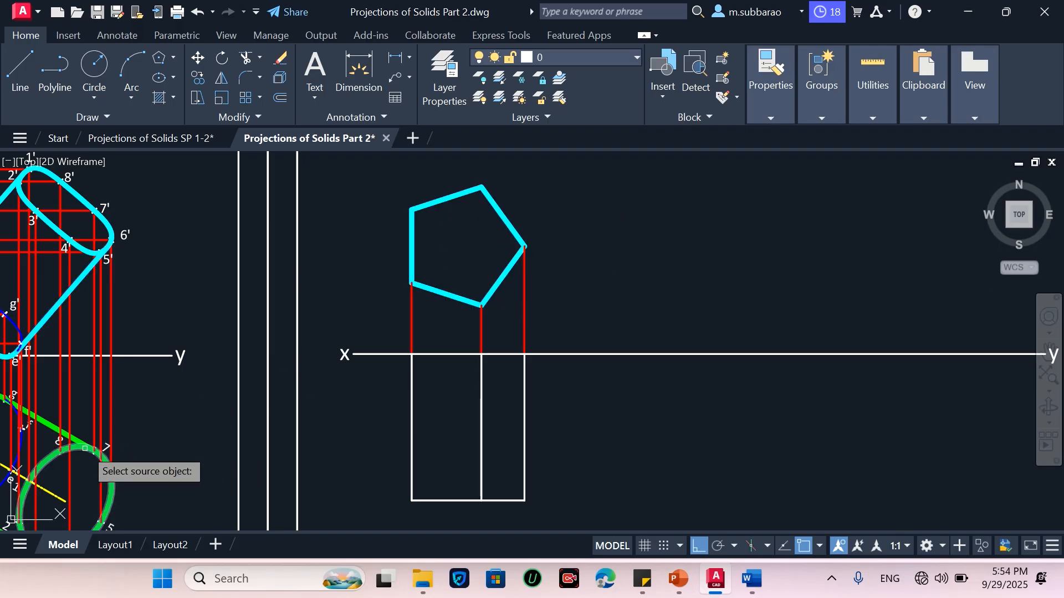
Match the rectangle's lines below the xy line to the thick green line style of the neighbouring drawing
left_click(85, 448)
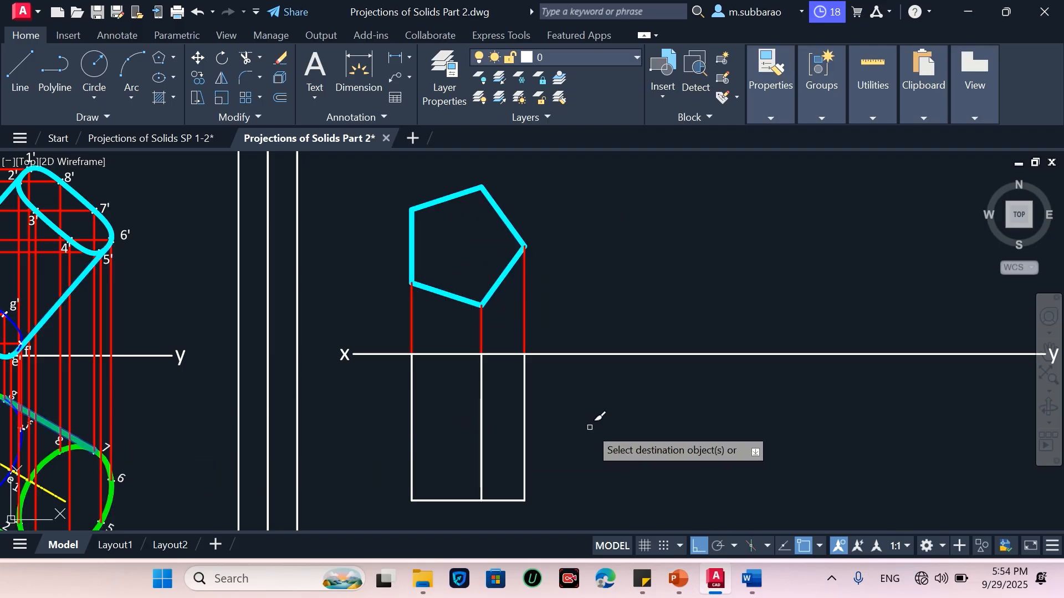
left_click(574, 443)
left_click(391, 504)
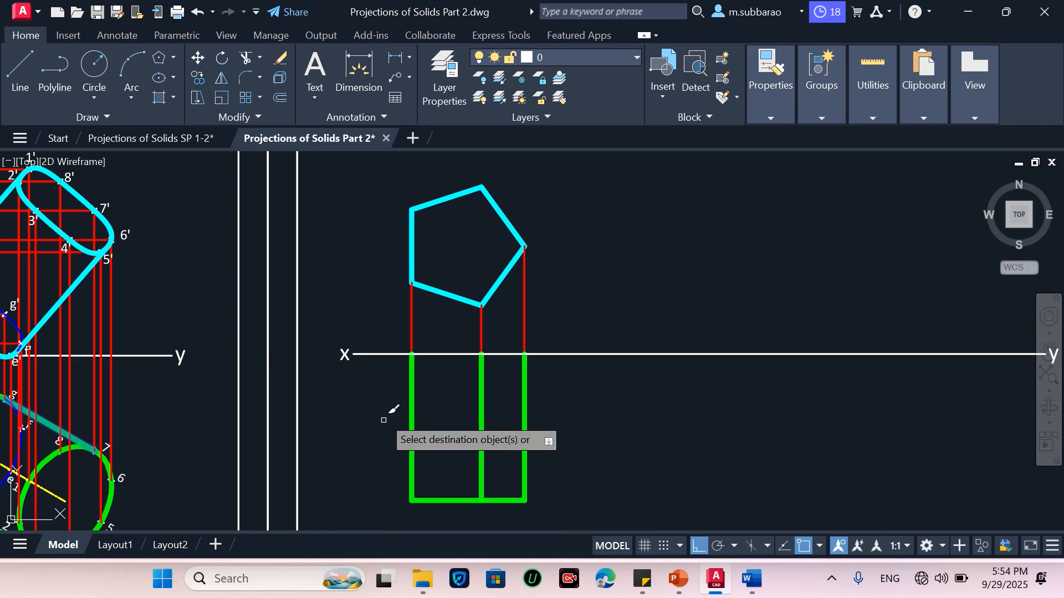
left_click(451, 353)
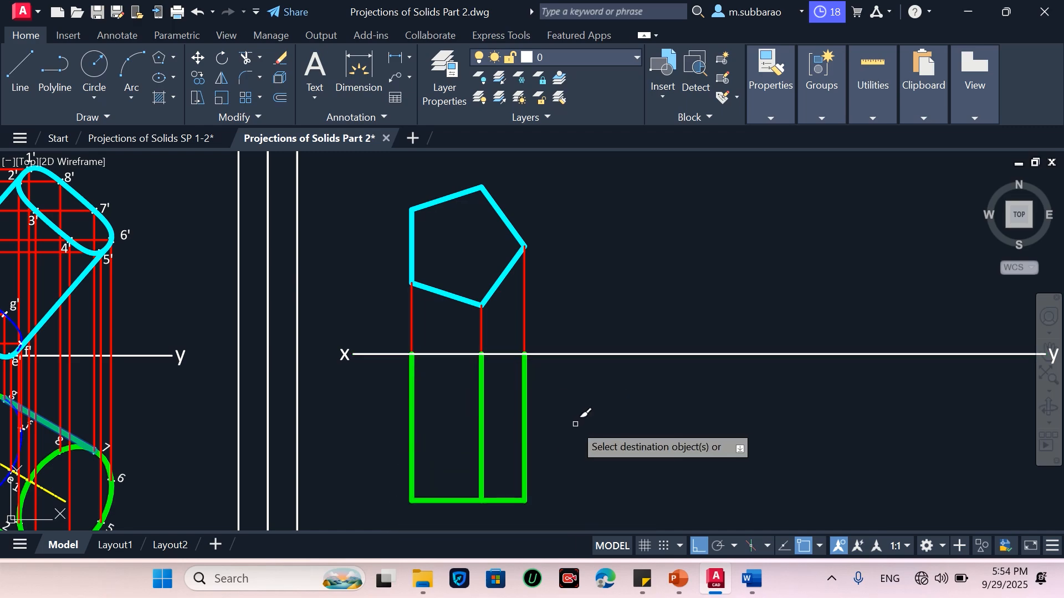
key("Escape")
type("l")
key("Return")
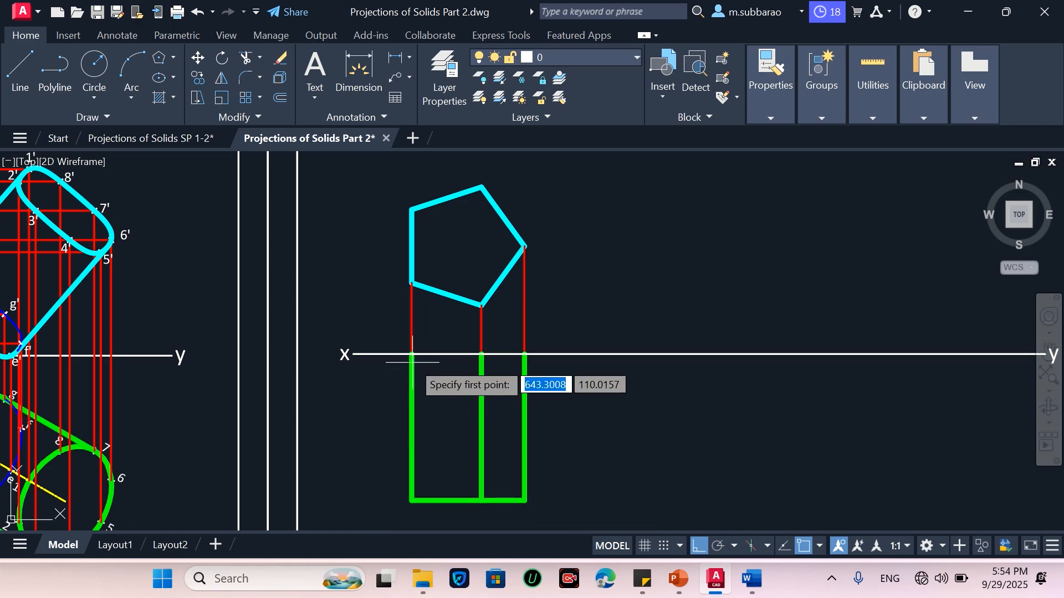
left_click(411, 354)
key("Escape")
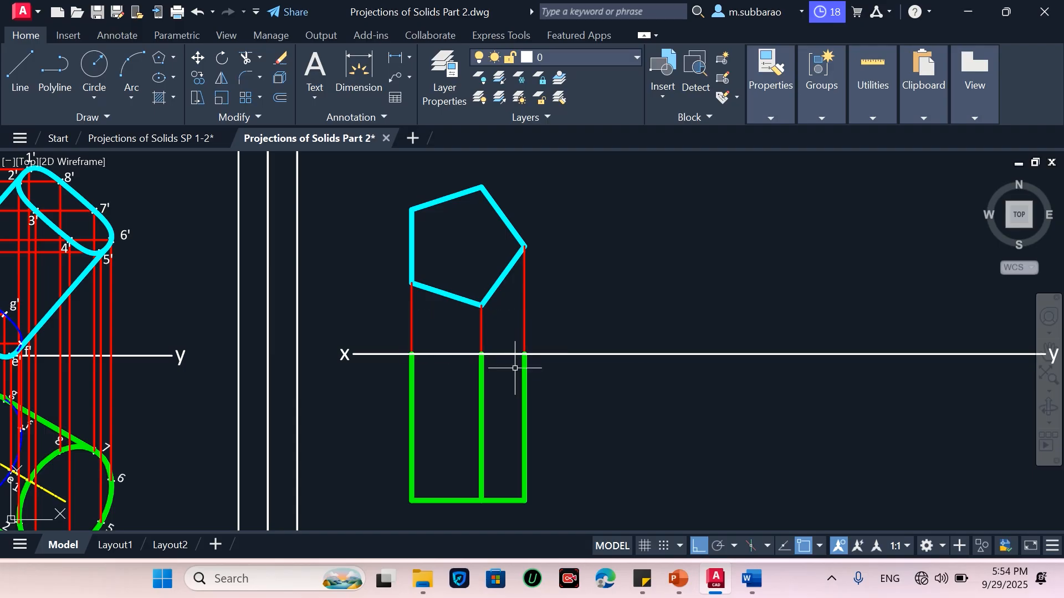
Match the rectangle's top edge along the xy line to the thick green line style
type("ma")
key("Return")
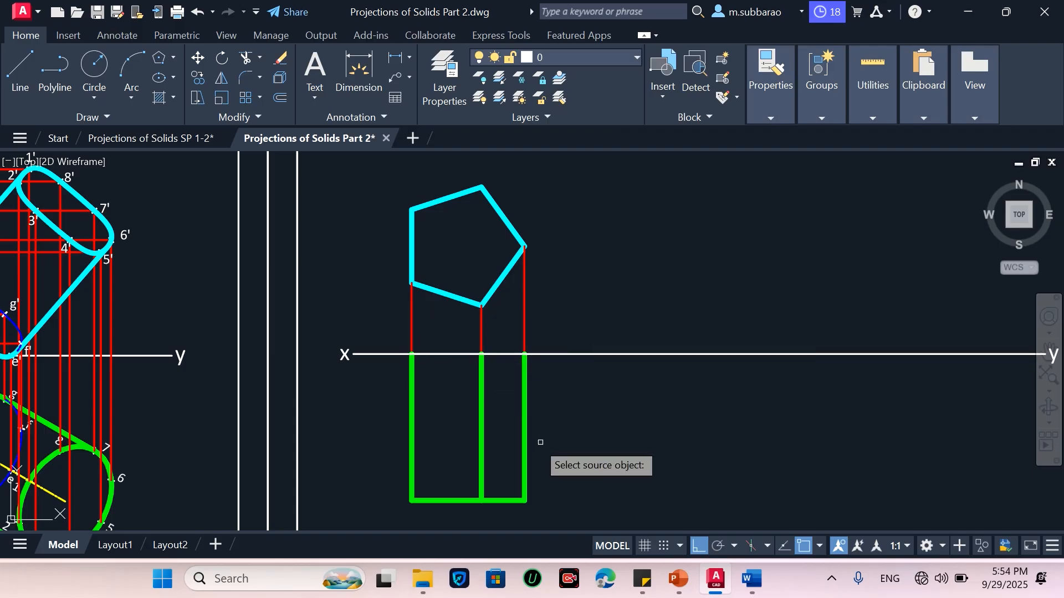
left_click(526, 442)
left_click(471, 354)
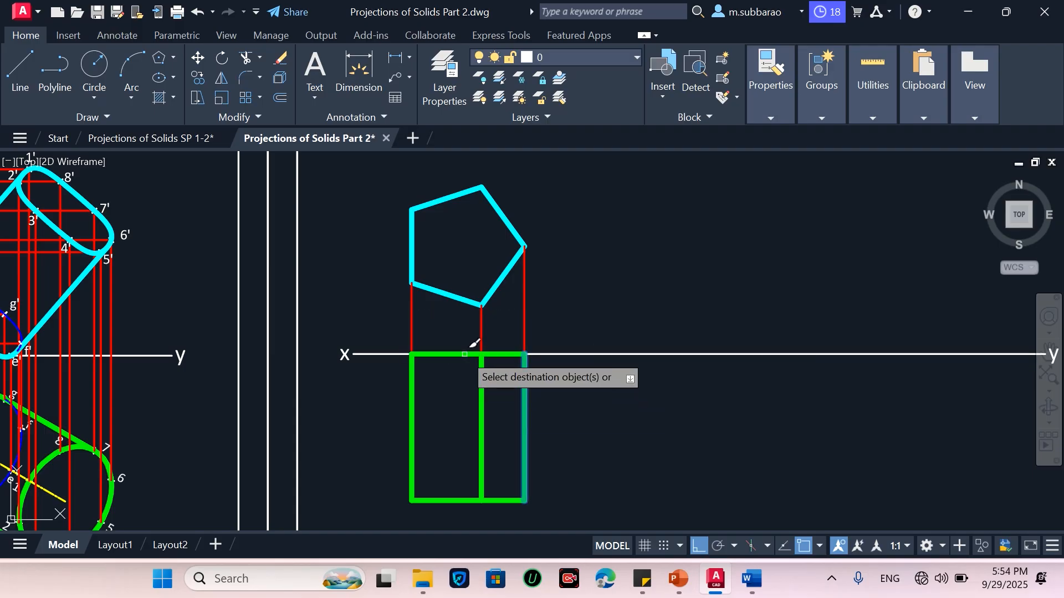
key("Escape")
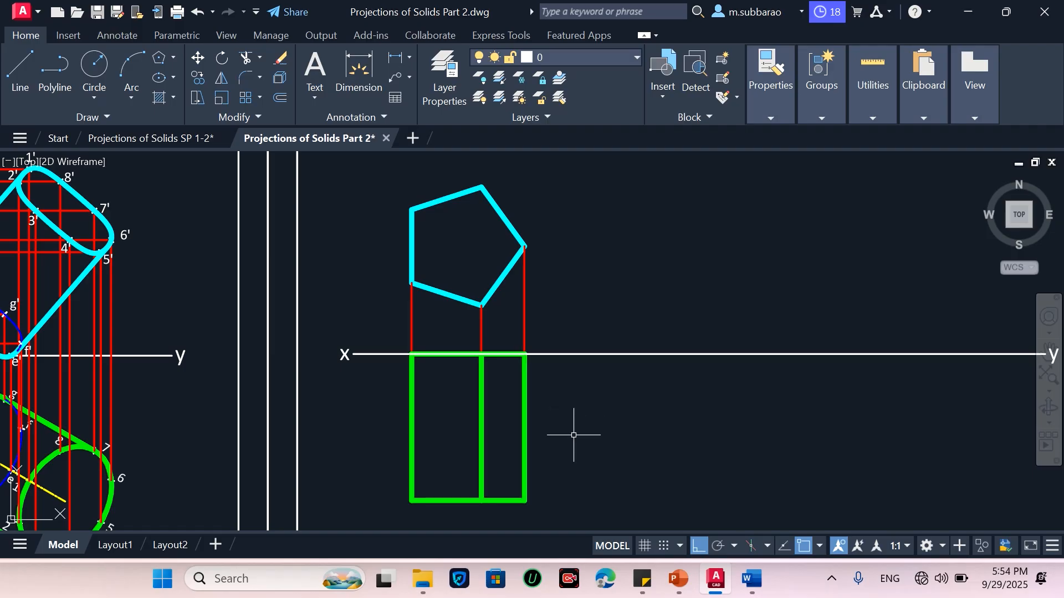
Copy the column of labels a',1' to h',8' from the legend area to beside the pentagon
type("co")
key("Return")
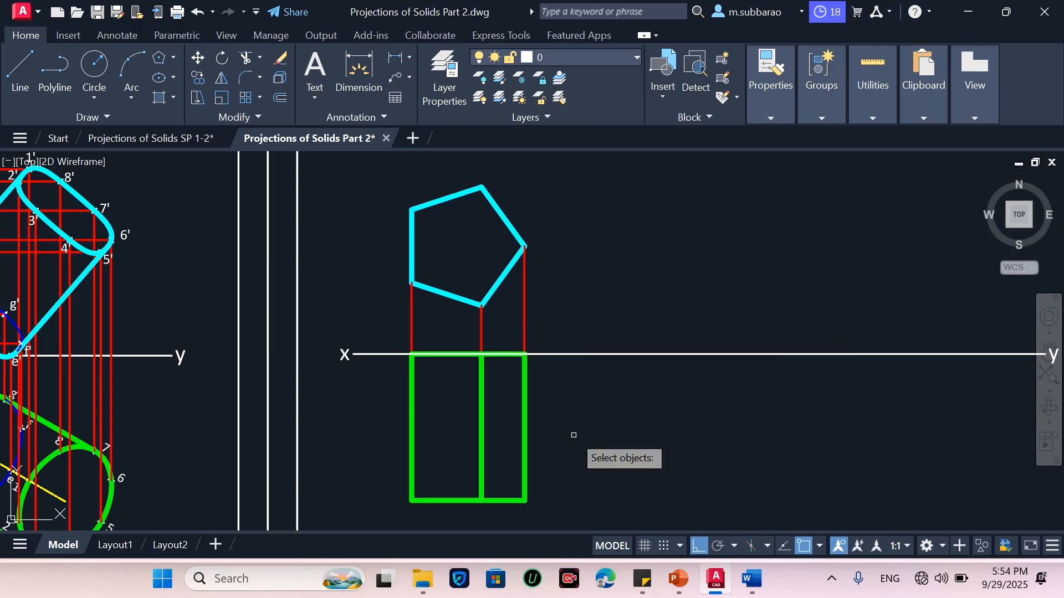
scroll(573, 435, "down", 4)
scroll(625, 273, "up", 2)
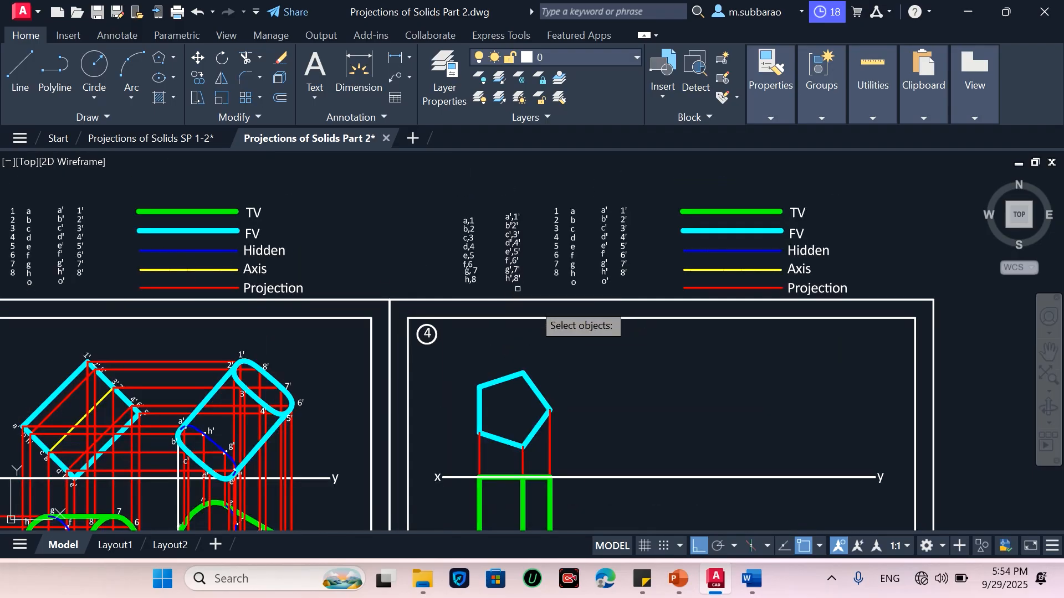
scroll(576, 299, "up", 2)
scroll(439, 333, "down", 2)
scroll(451, 310, "up", 2)
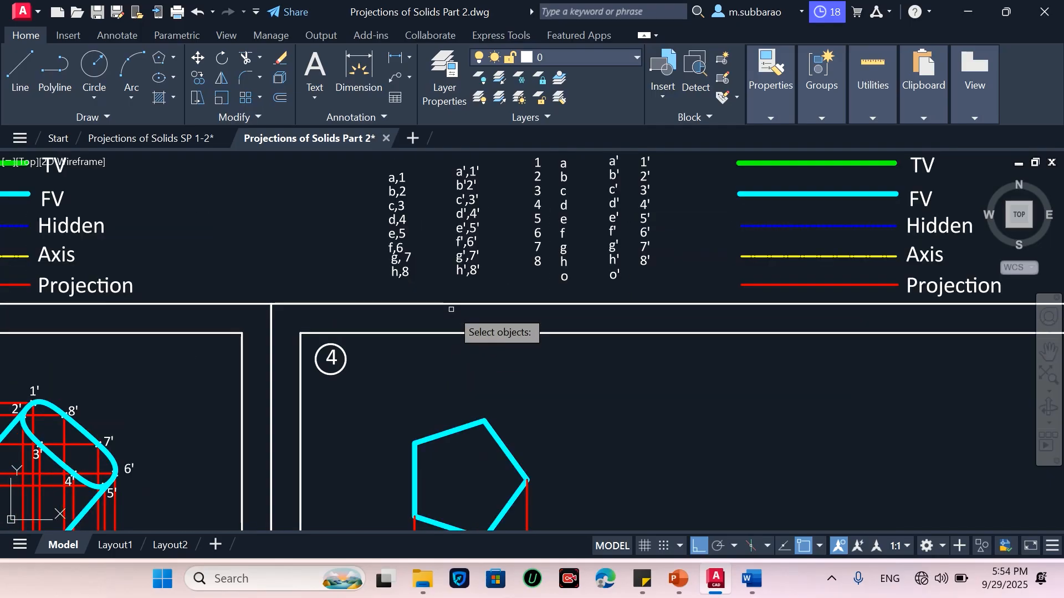
left_click(445, 290)
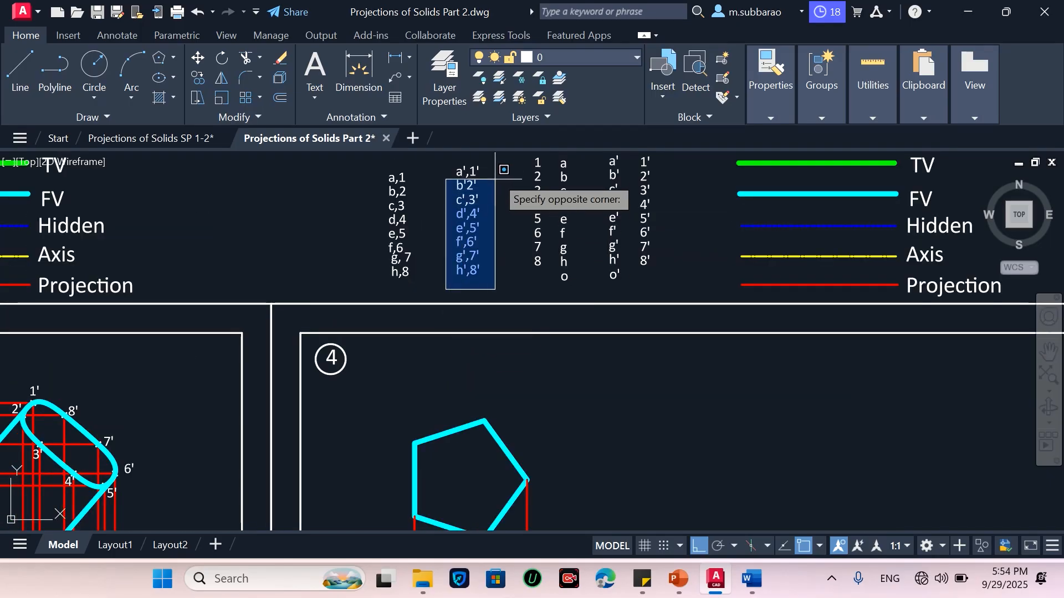
left_click(506, 155)
left_click(481, 194)
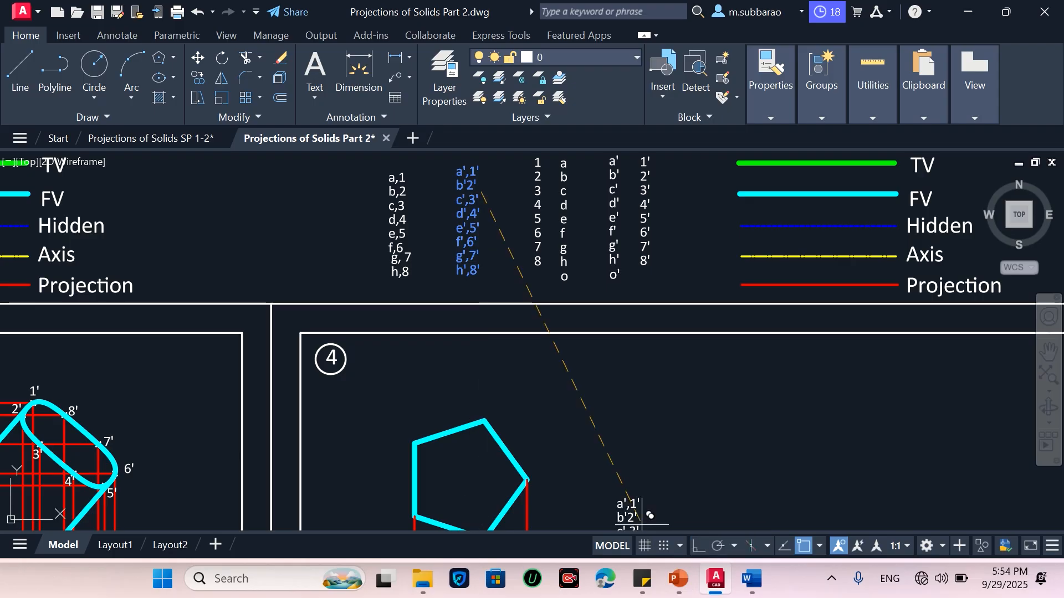
scroll(632, 392, "down", 4)
scroll(625, 427, "up", 4)
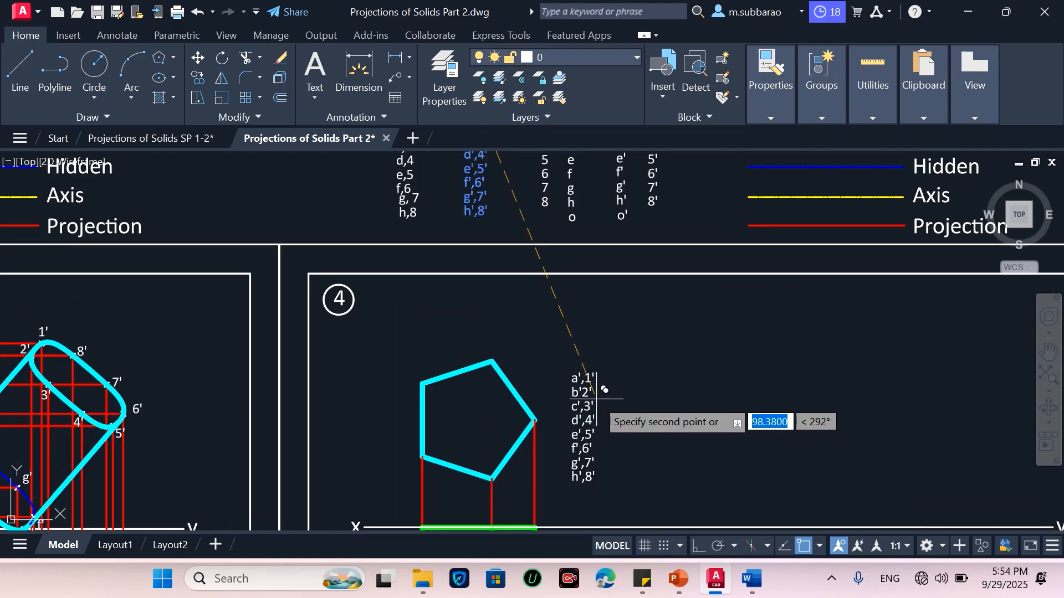
left_click(606, 393)
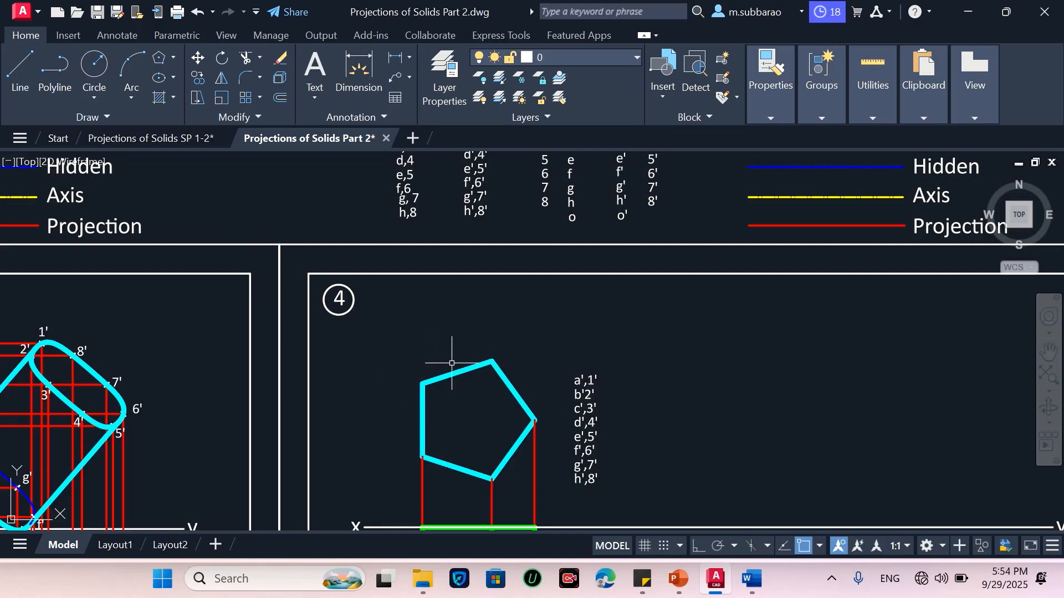
Move the a',1' label to the pentagon's upper-left vertex
key("Return")
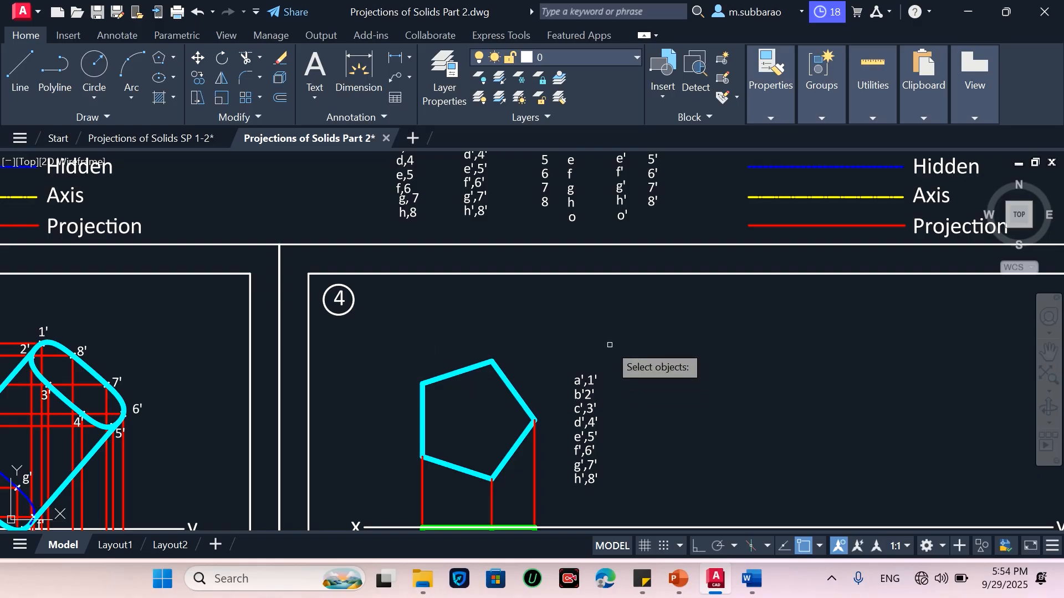
left_click(608, 346)
left_click(577, 373)
key("Return")
left_click(584, 381)
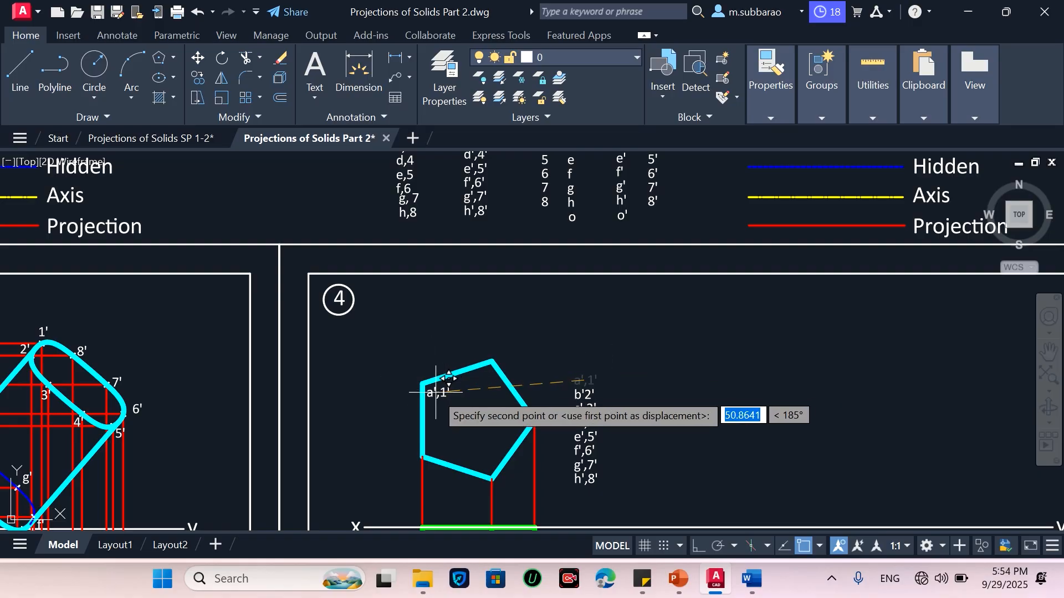
scroll(428, 392, "up", 4)
left_click(381, 343)
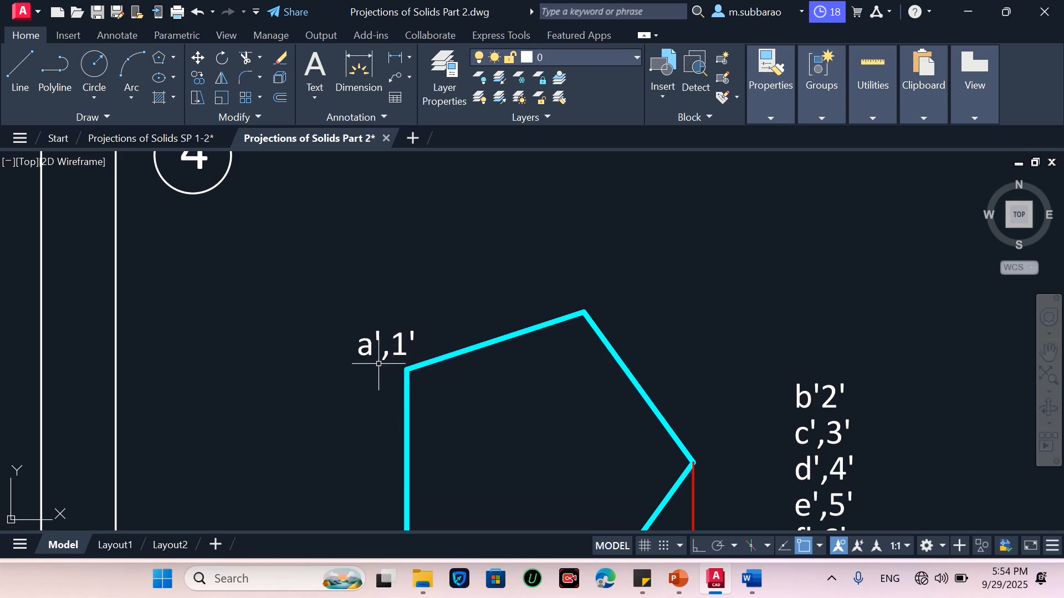
scroll(497, 336, "down", 2)
scroll(687, 268, "down", 2)
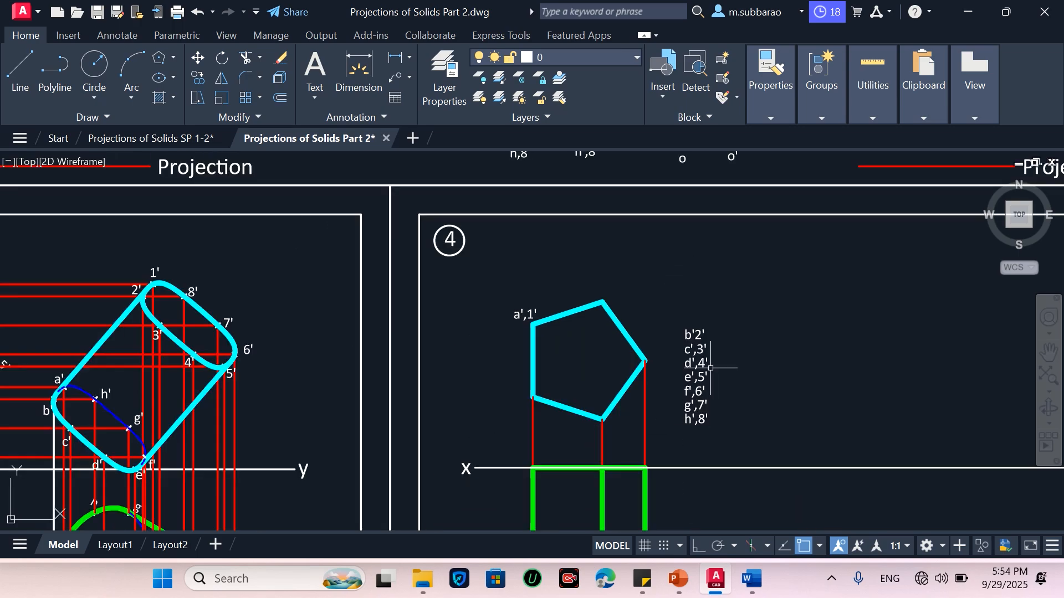
scroll(711, 368, "up", 2)
Move the b'2' label to the pentagon's lower-left vertex
key("Return")
left_click(706, 292)
left_click(660, 325)
key("Return")
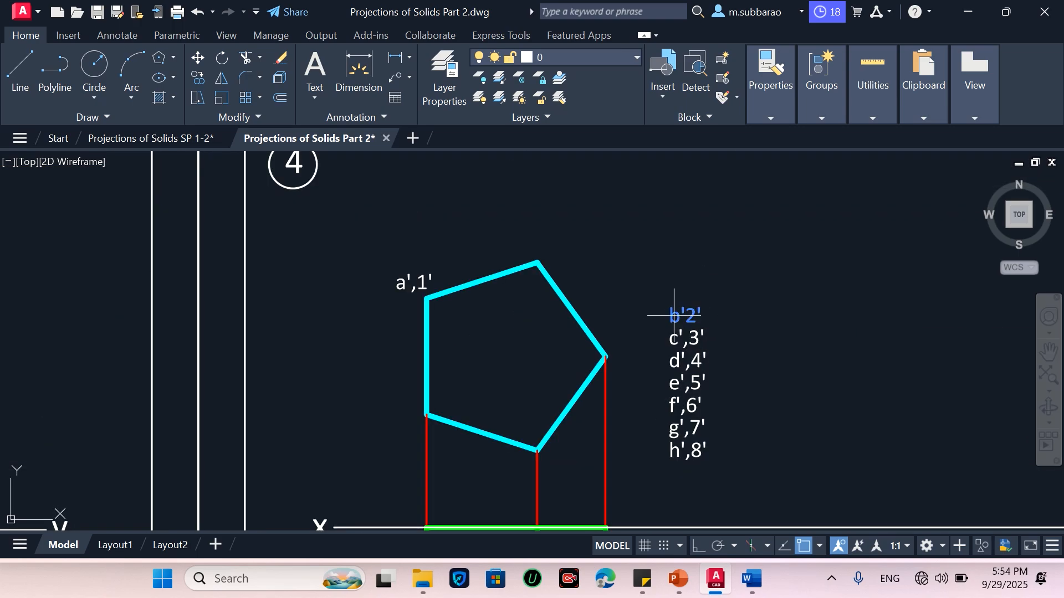
left_click(688, 313)
left_click(389, 423)
Move the c',3' label to the pentagon's bottom vertex
key("Return")
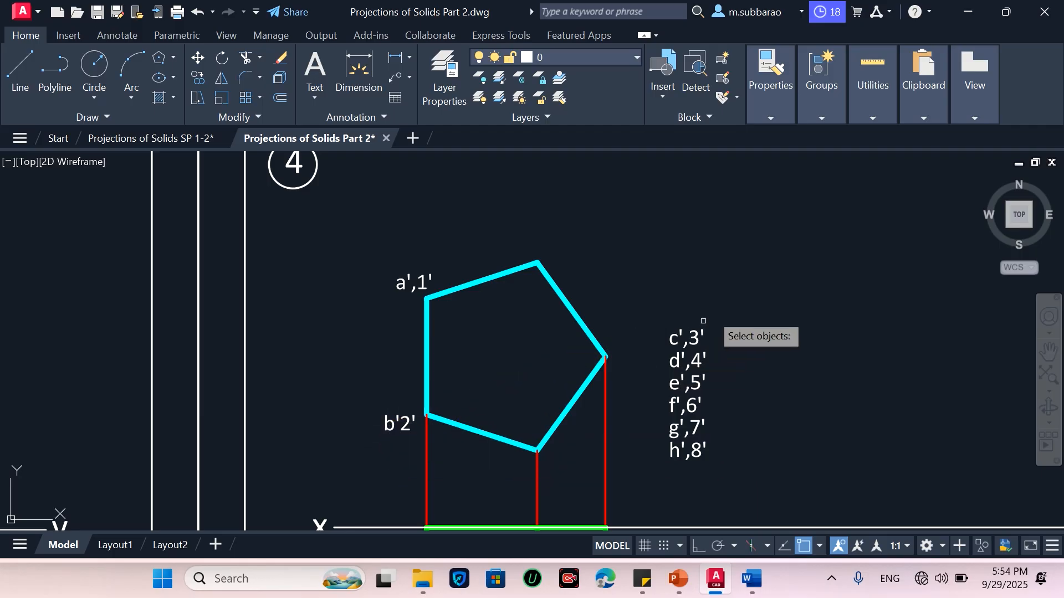
left_click(715, 302)
left_click(671, 331)
key("Return")
left_click(675, 336)
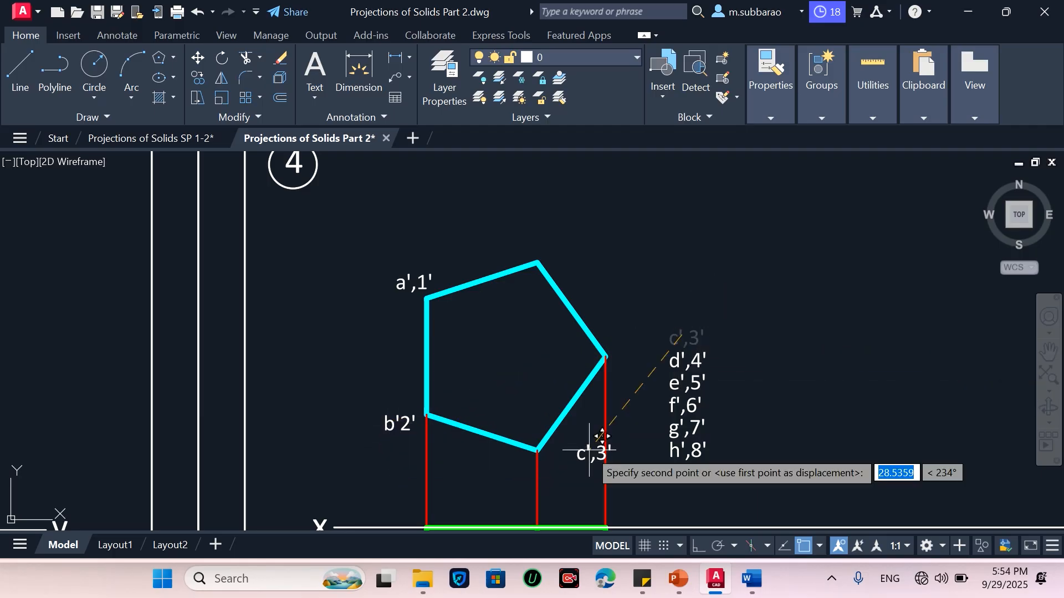
left_click(561, 458)
Move the d',4' label to the pentagon's right vertex
left_click(749, 322)
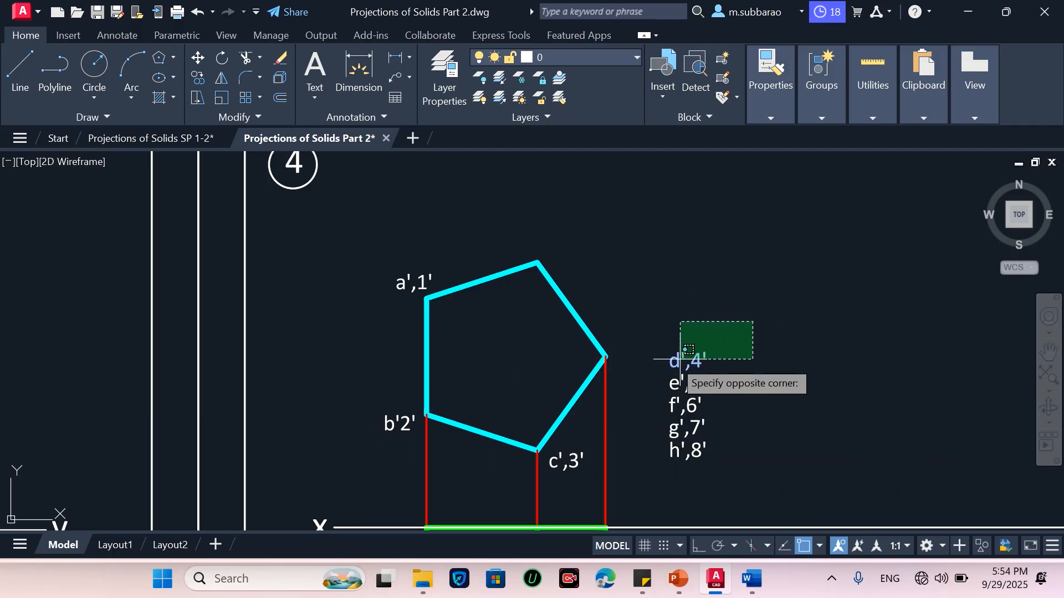
left_click(677, 360)
key("Return")
left_click(682, 361)
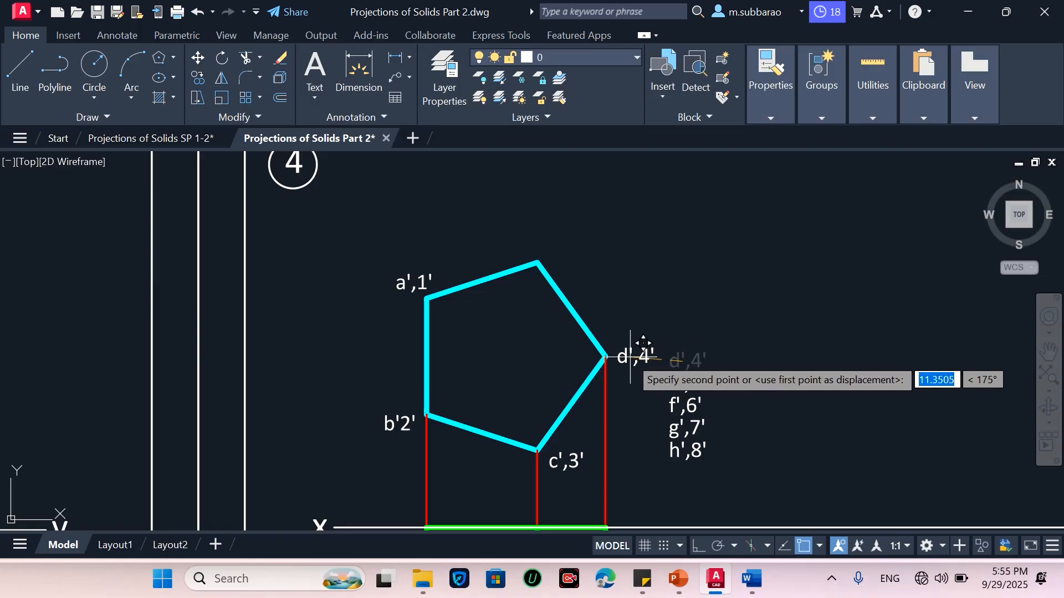
left_click(632, 357)
Move the e',5' label to the pentagon's top vertex
left_click(742, 340)
left_click(677, 382)
key("Return")
left_click(677, 383)
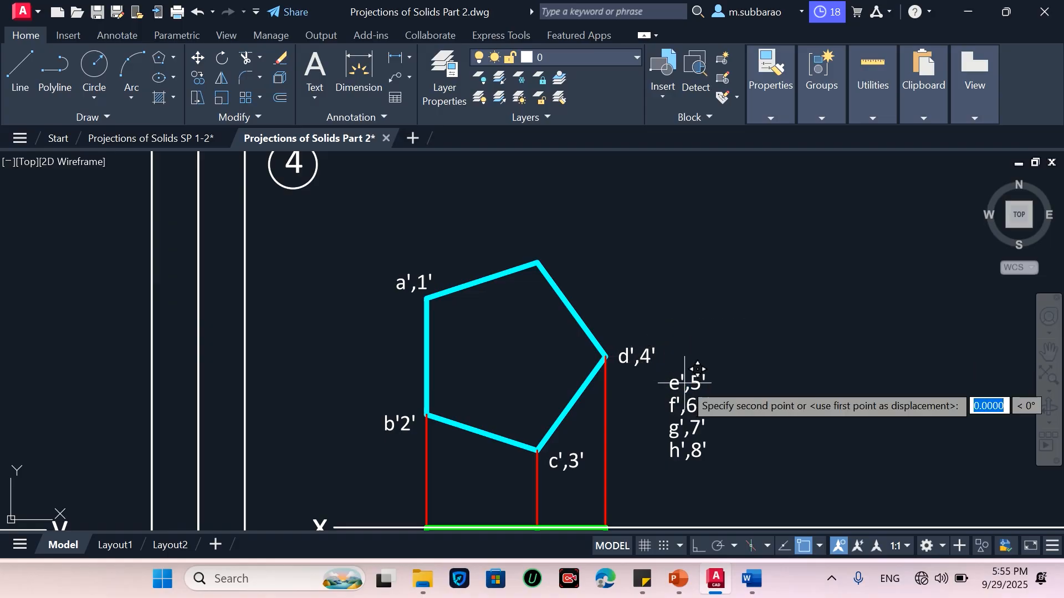
left_click(564, 258)
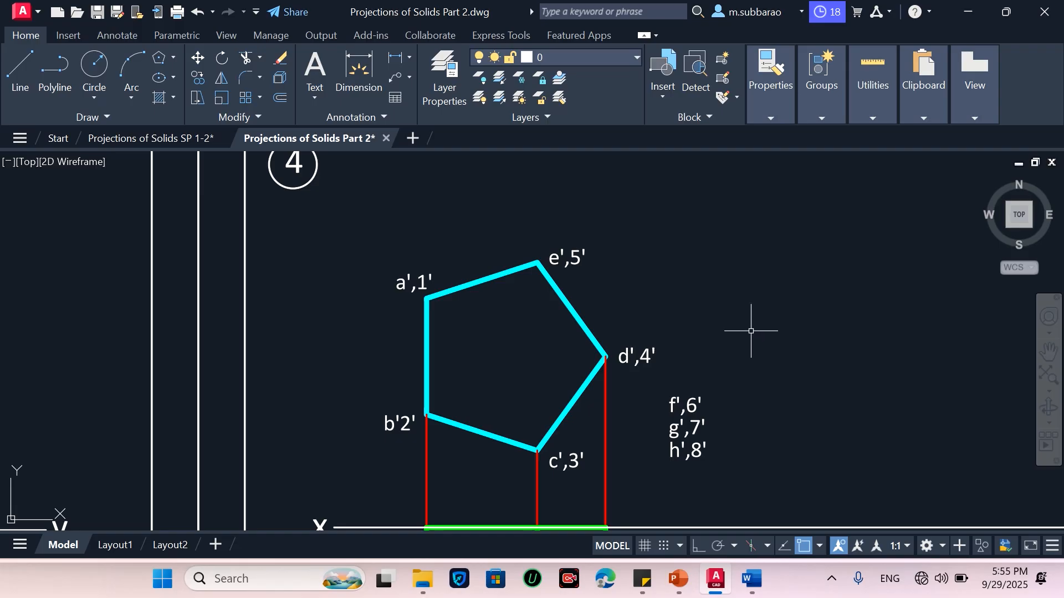
Copy the 1–8 and a–o label columns from the legend area to beside the top view
left_click(735, 395)
left_click(646, 473)
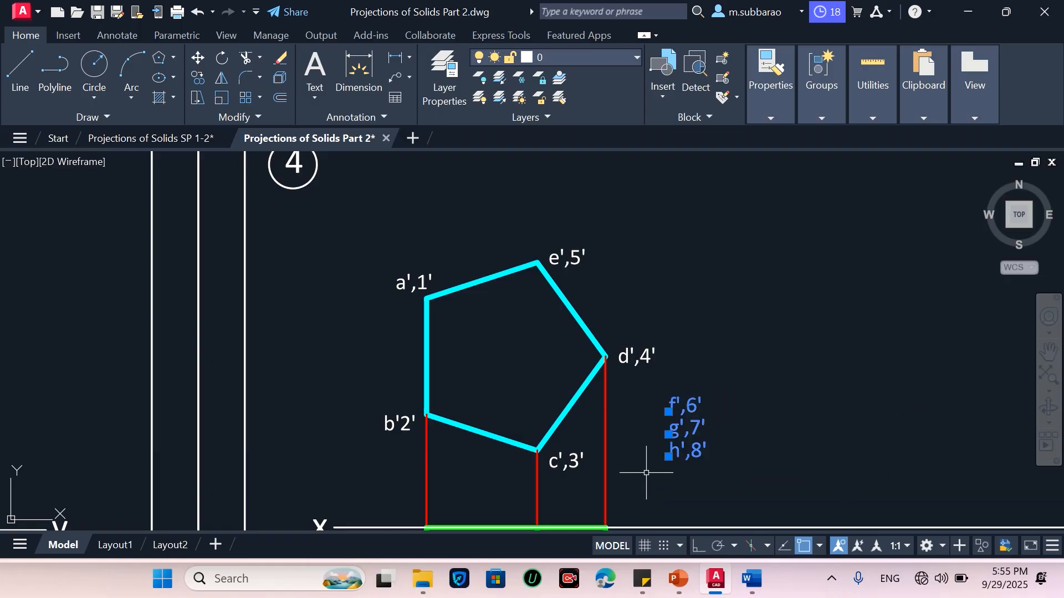
scroll(634, 442, "down", 5)
scroll(573, 399, "up", 5)
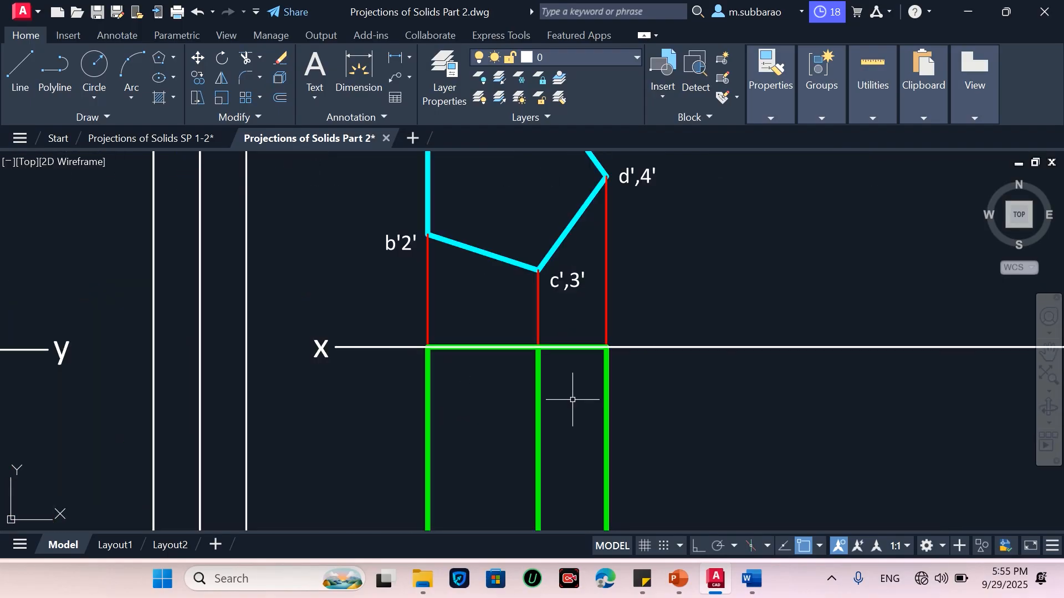
type("co")
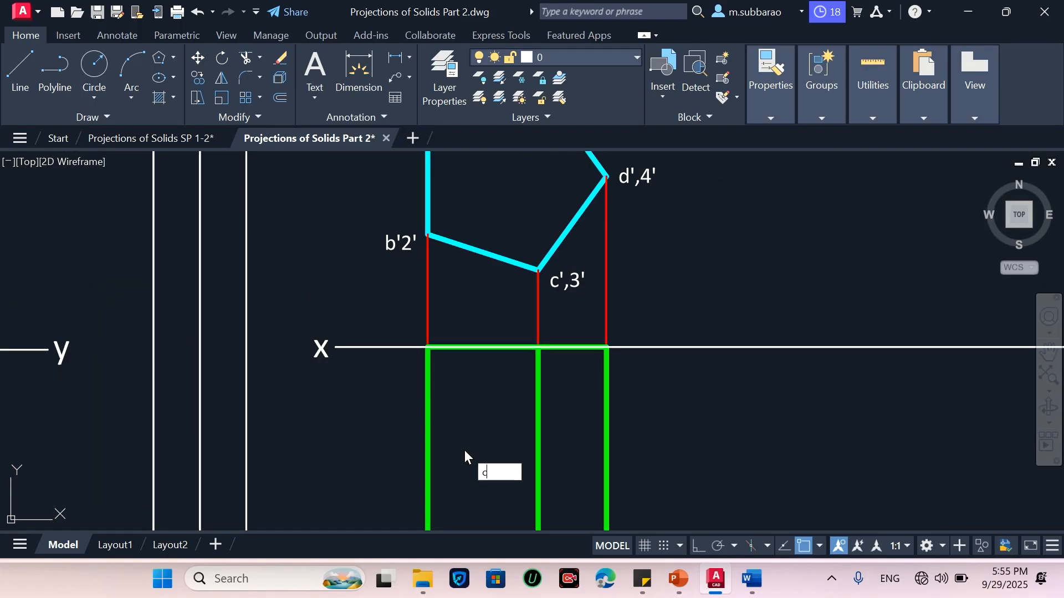
key("Return")
scroll(510, 465, "down", 5)
scroll(490, 303, "up", 5)
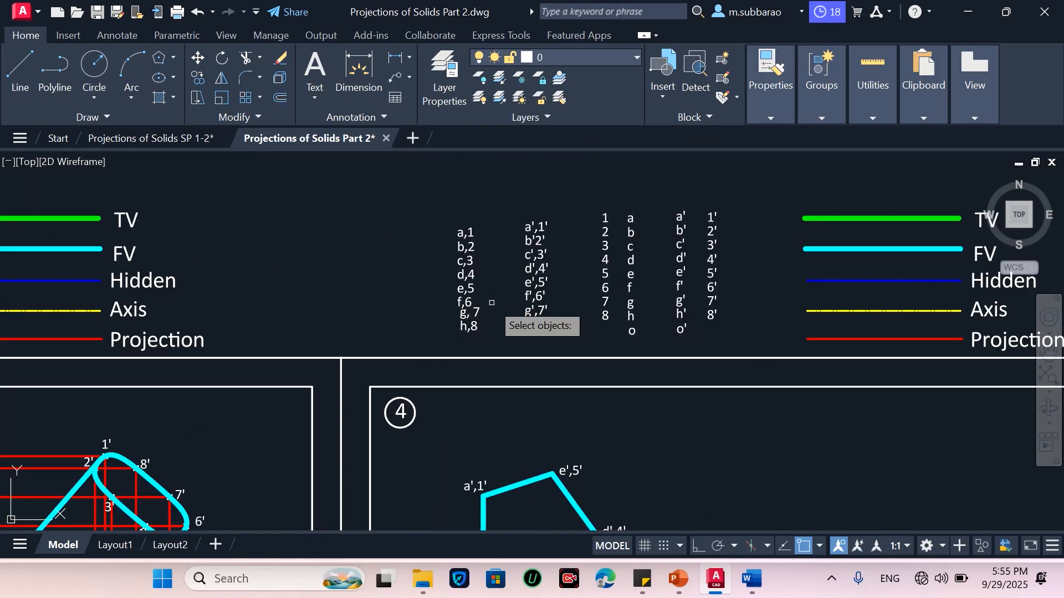
left_click(446, 336)
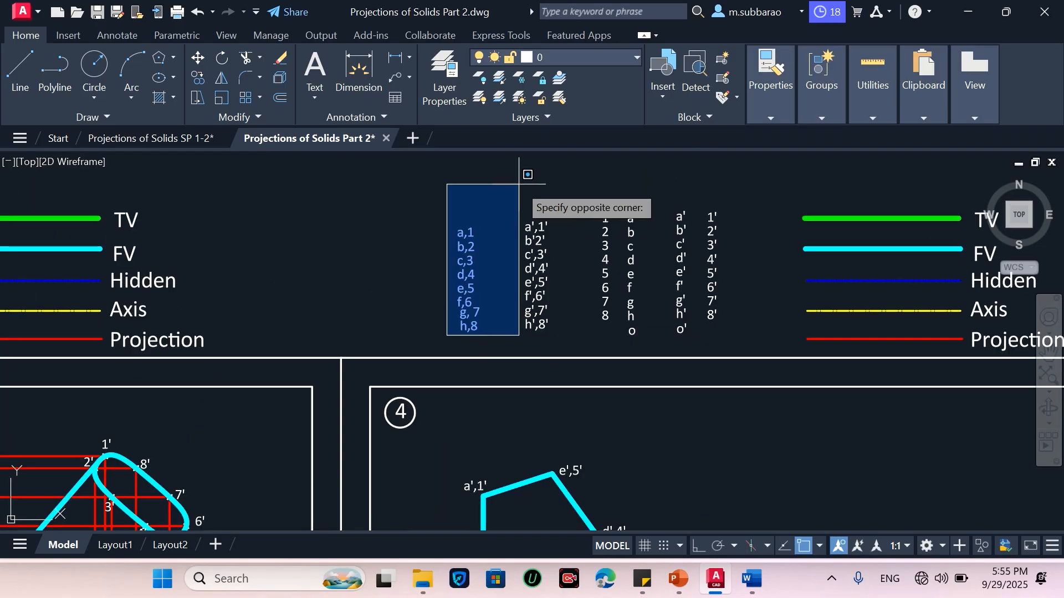
left_click(518, 215)
left_click(575, 338)
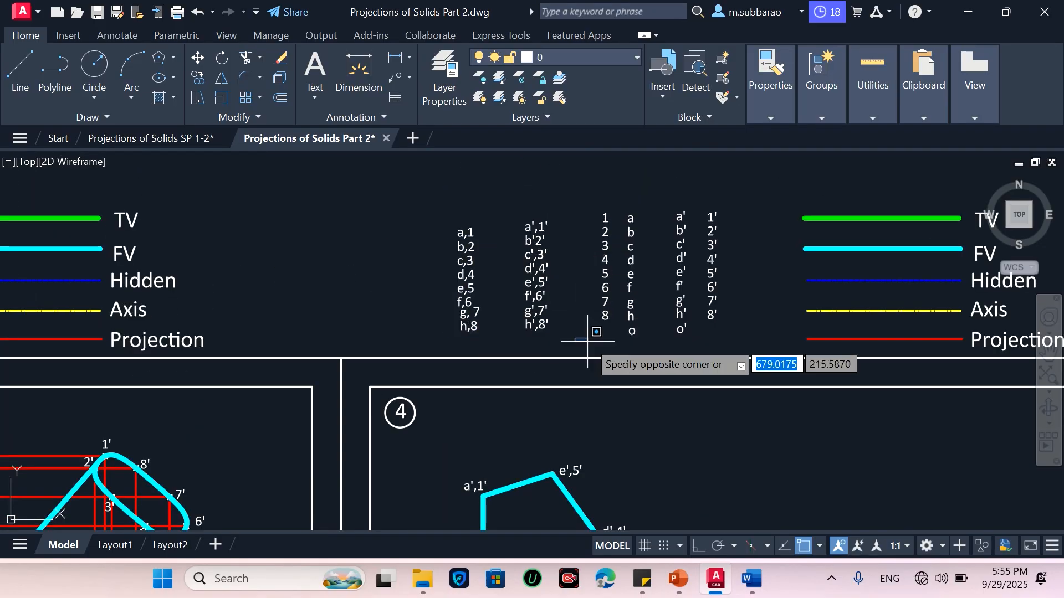
left_click(646, 174)
key("Return")
left_click(630, 283)
scroll(632, 233, "down", 4)
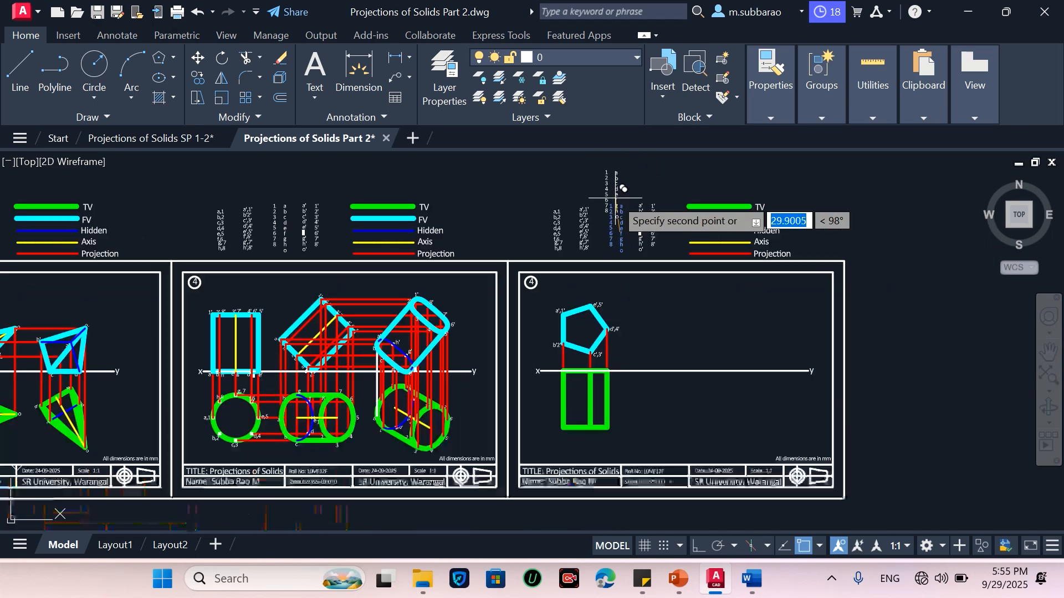
scroll(632, 421, "up", 4)
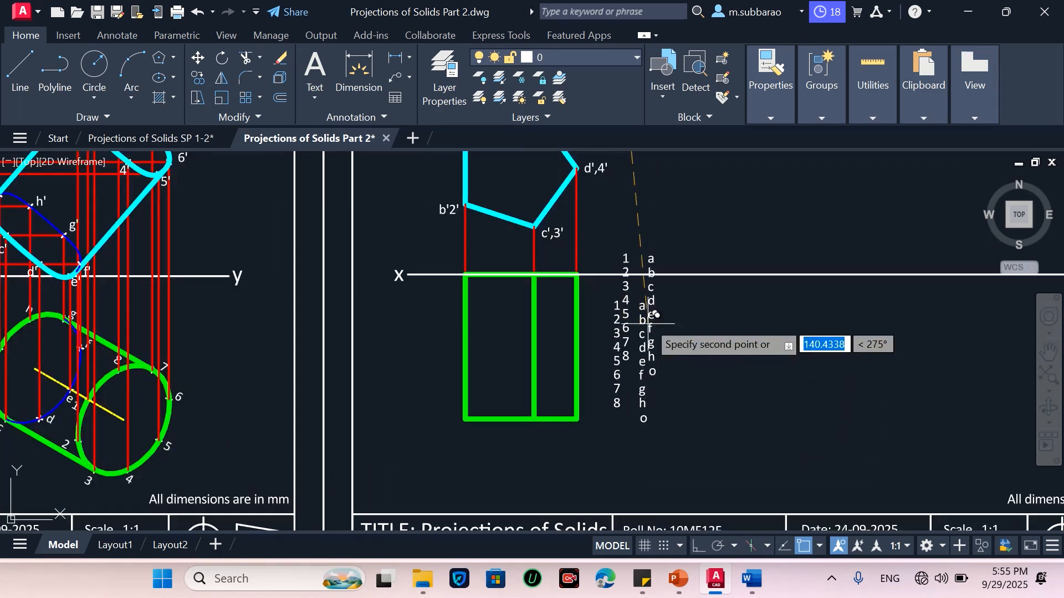
key("Escape")
Move label 1 to the top view's lower-left corner
scroll(610, 352, "up", 2)
scroll(605, 409, "down", 2)
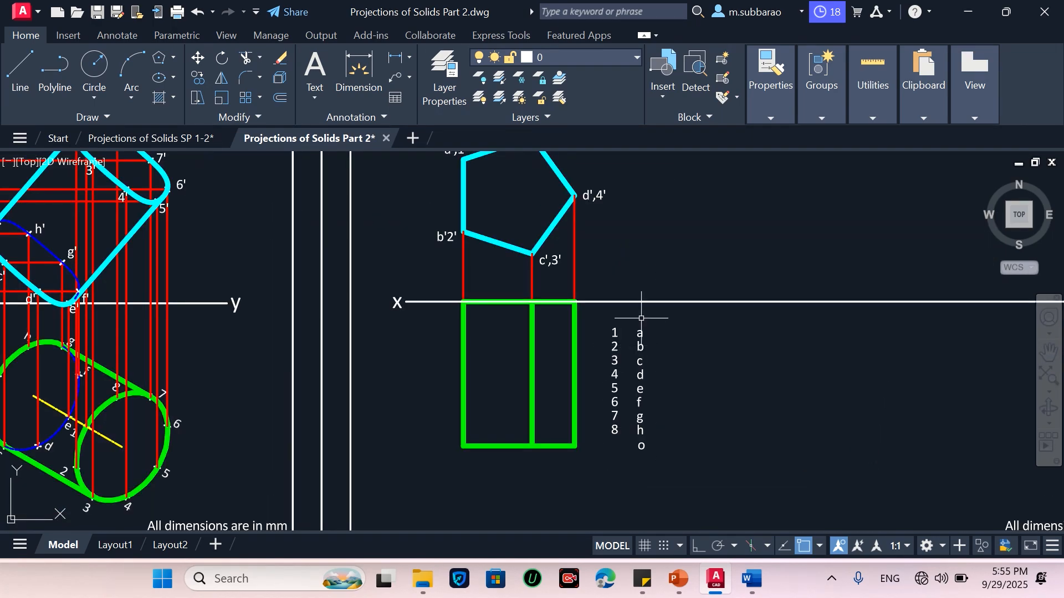
scroll(695, 241, "up", 2)
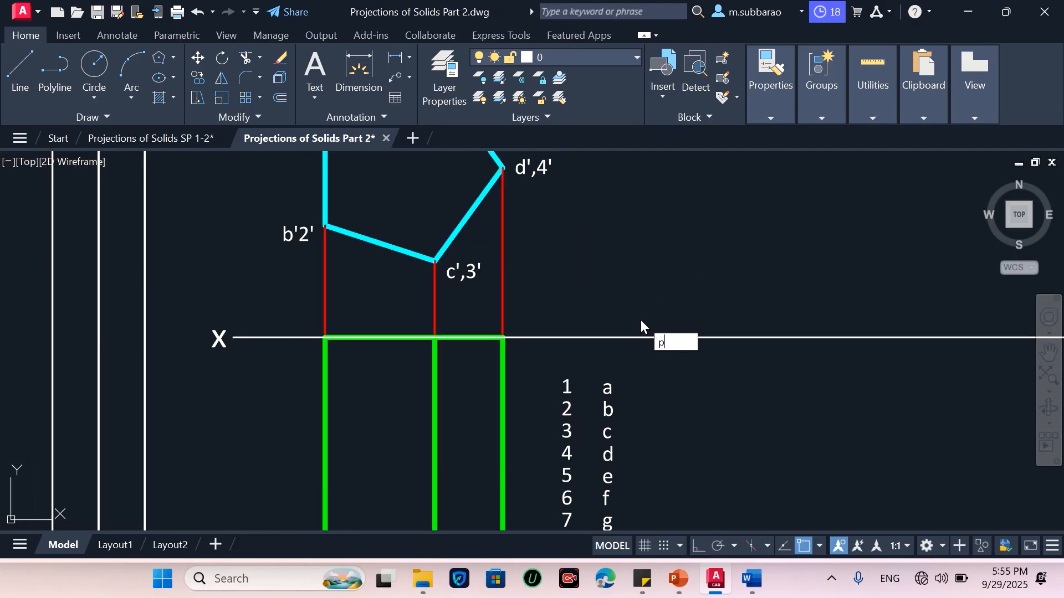
type("p")
key("Return")
mouse_move(624, 380)
left_mouse_down()
mouse_move(686, 434)
mouse_move(665, 363)
mouse_move(663, 376)
left_mouse_up()
scroll(684, 435, "down", 2)
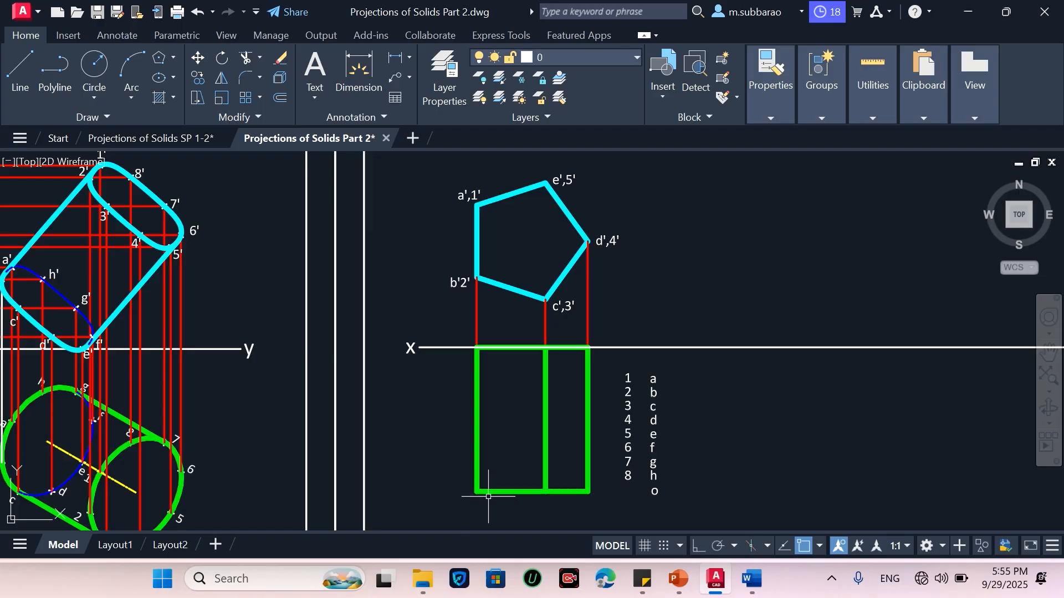
type("c")
key("Escape")
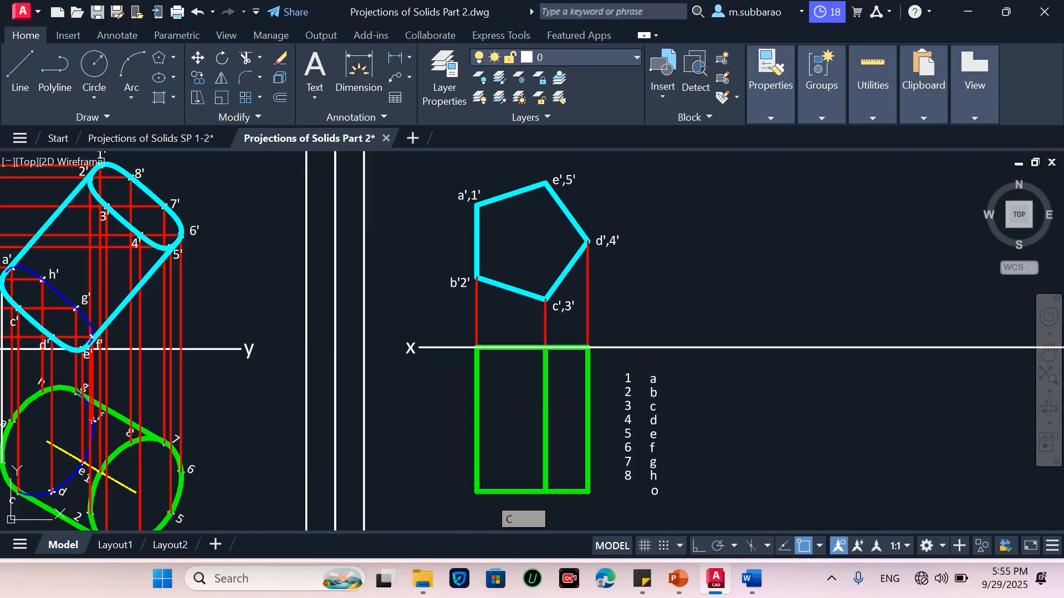
type("m")
key("Return")
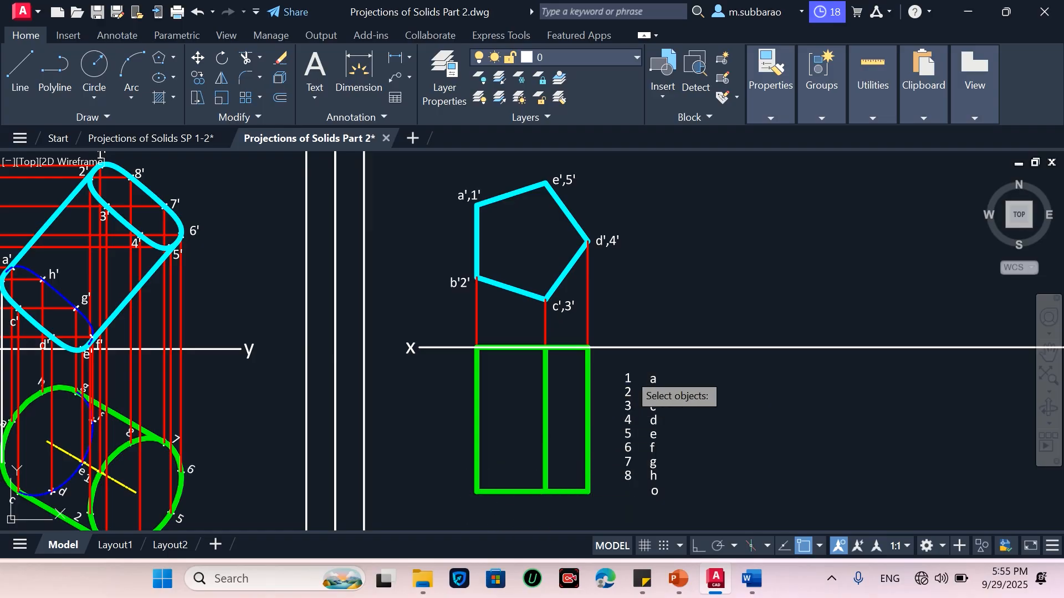
left_click(628, 379)
key("Return")
left_click(627, 379)
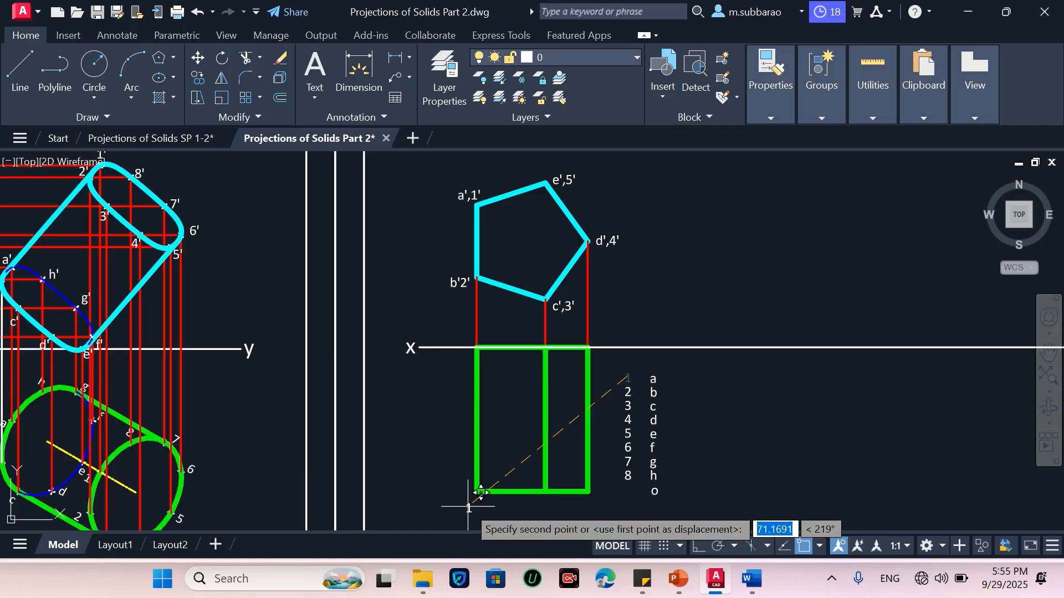
scroll(468, 507, "up", 2)
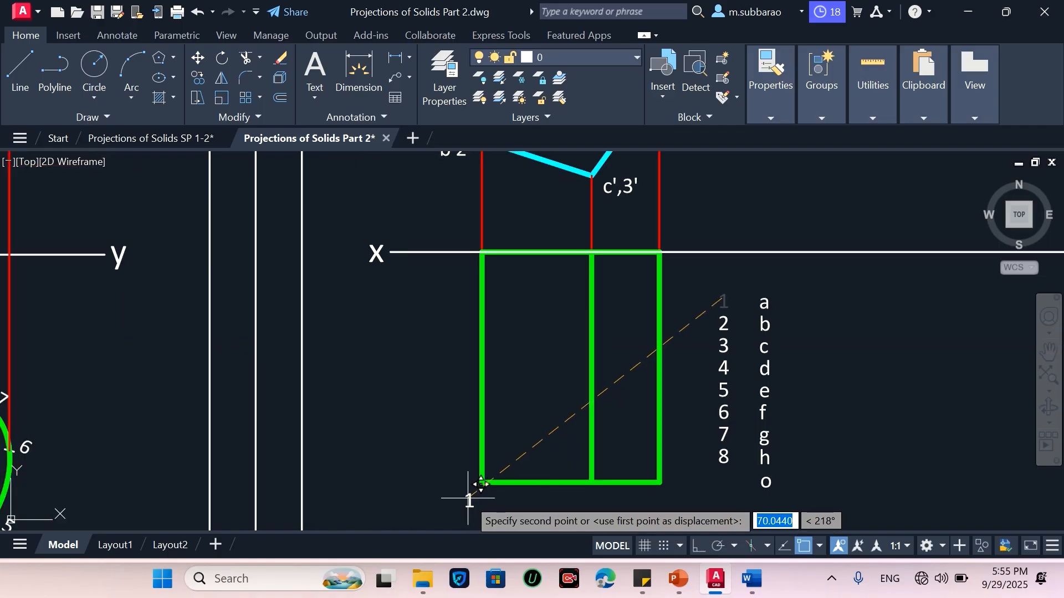
left_click(469, 499)
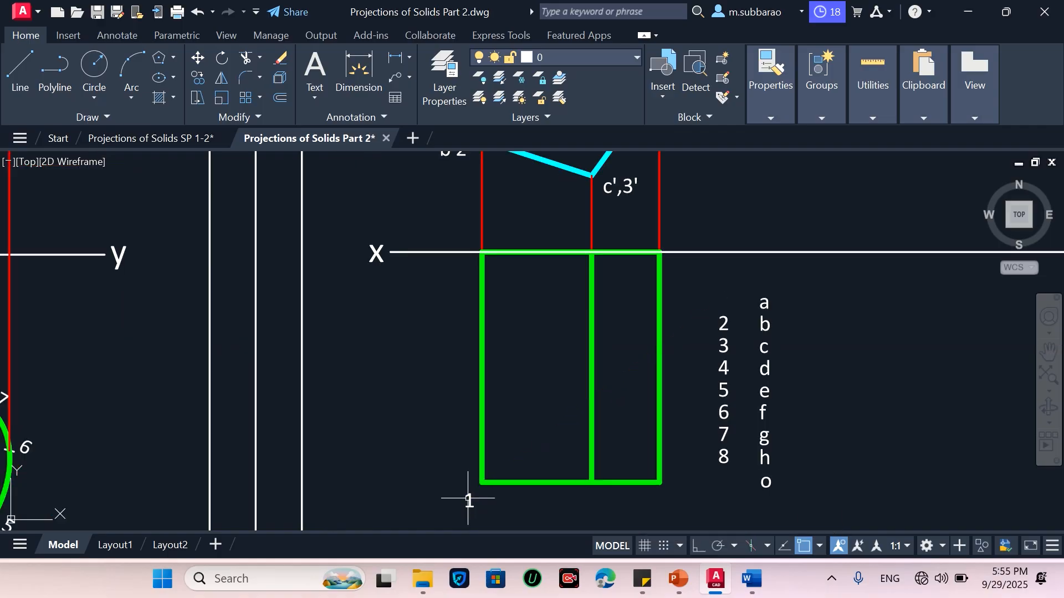
Move labels 2 and 3 below the top view, beside 1 and under the middle line
left_click(722, 323)
key("Return")
left_click(722, 323)
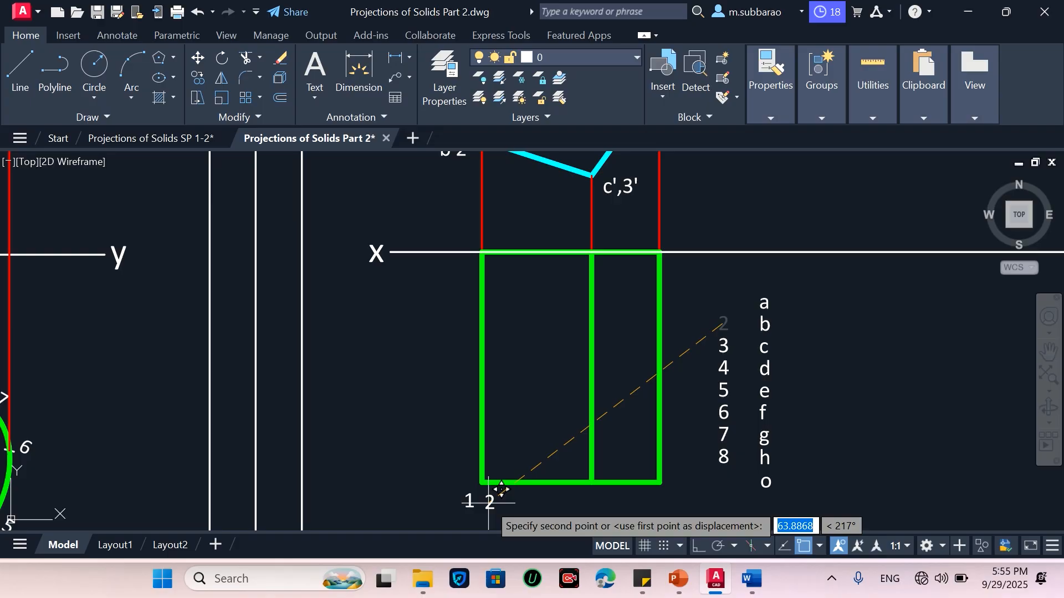
left_click(500, 488)
key("Return")
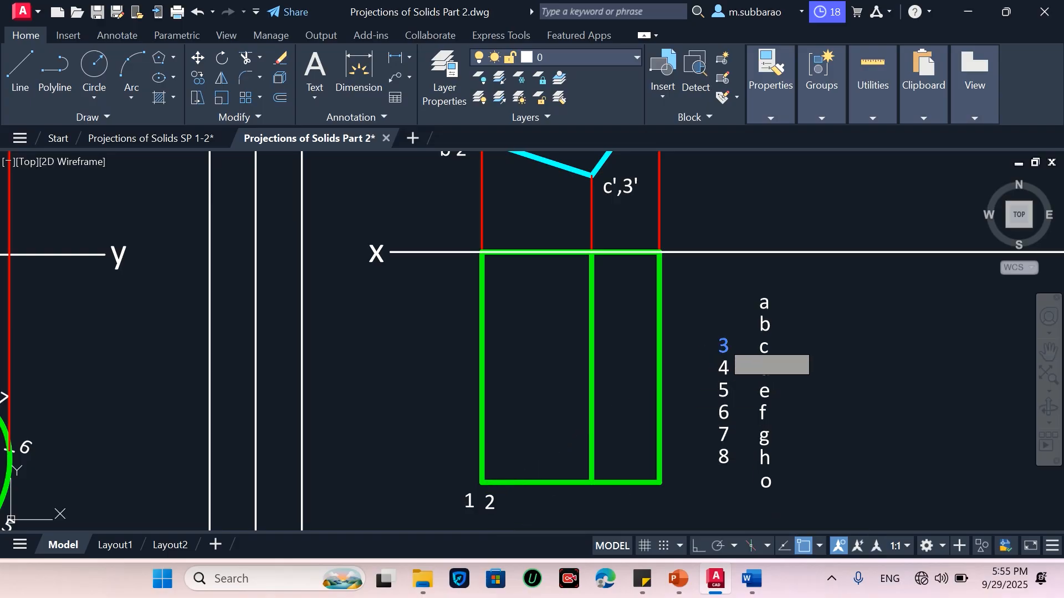
left_click(723, 346)
key("Return")
left_click(724, 345)
left_click(580, 497)
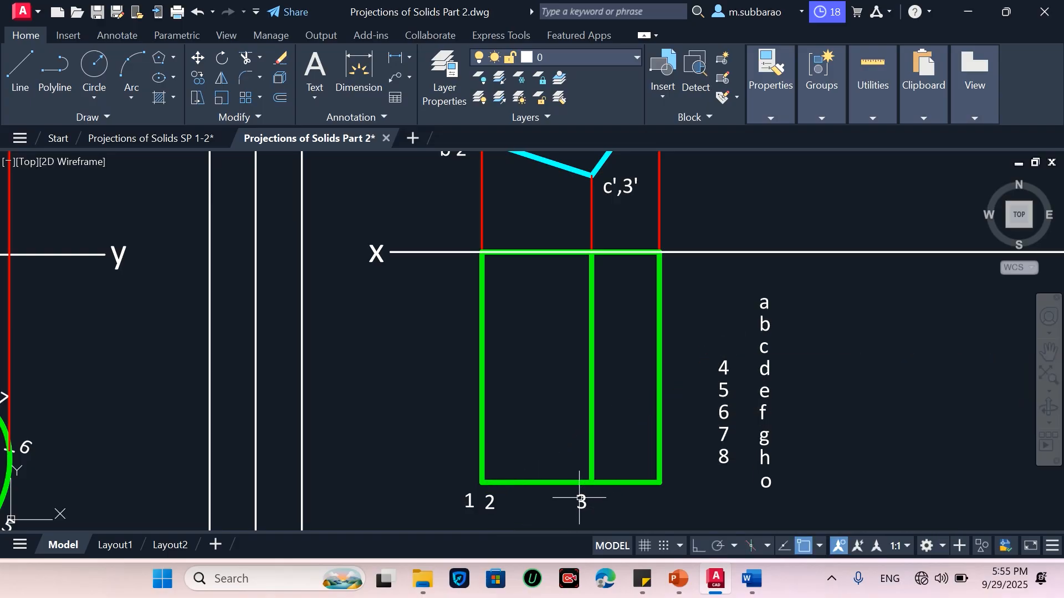
Move label 4 under the top view's lower-right corner and label 5 beside 3
left_click(731, 361)
left_click(721, 364)
key("Return")
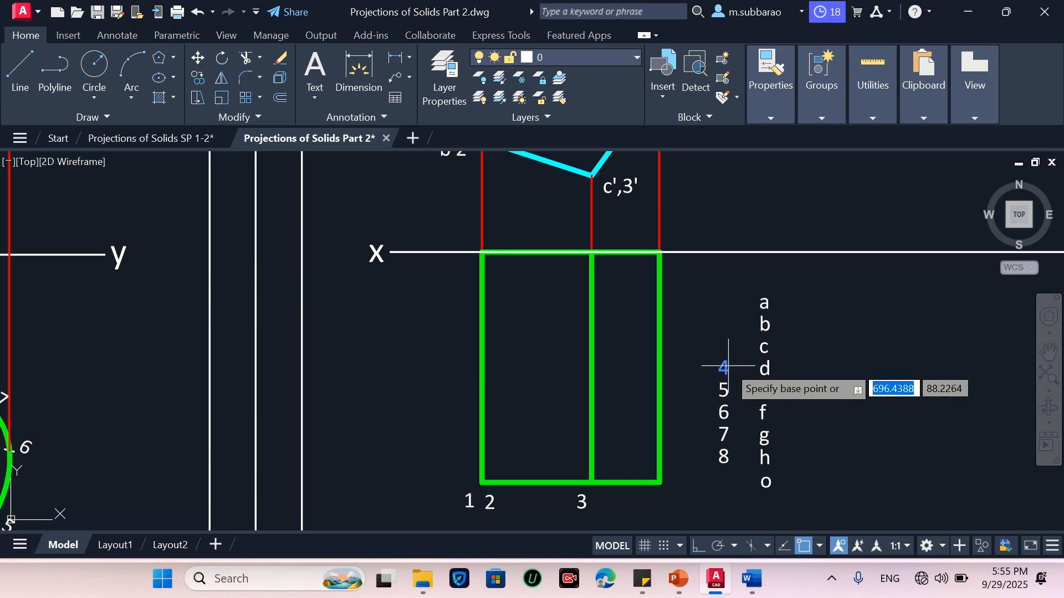
left_click(726, 364)
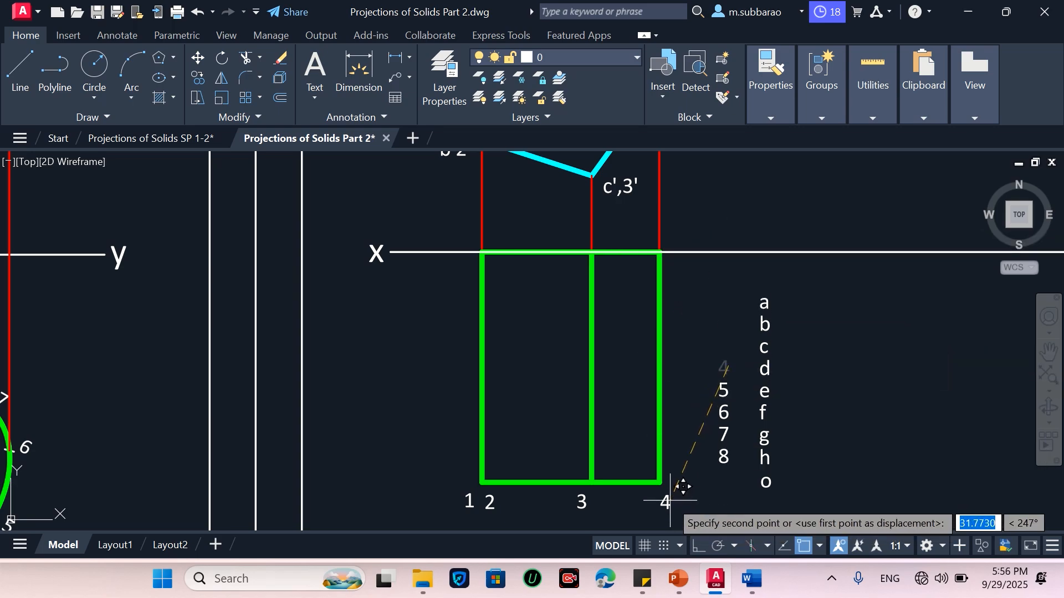
left_click(682, 486)
left_click(724, 373)
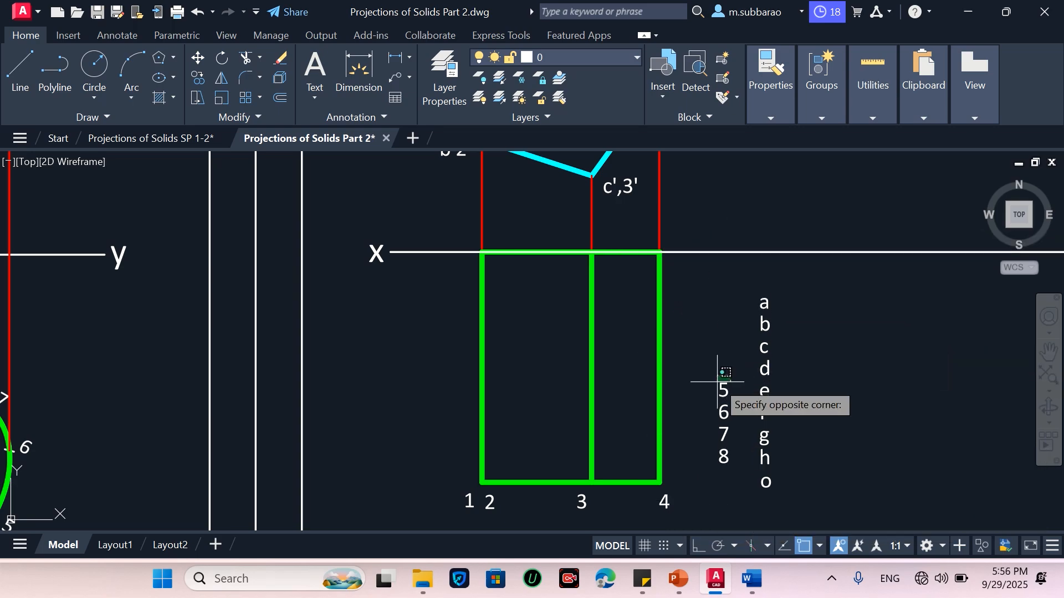
left_click(715, 395)
key("Return")
left_click(722, 388)
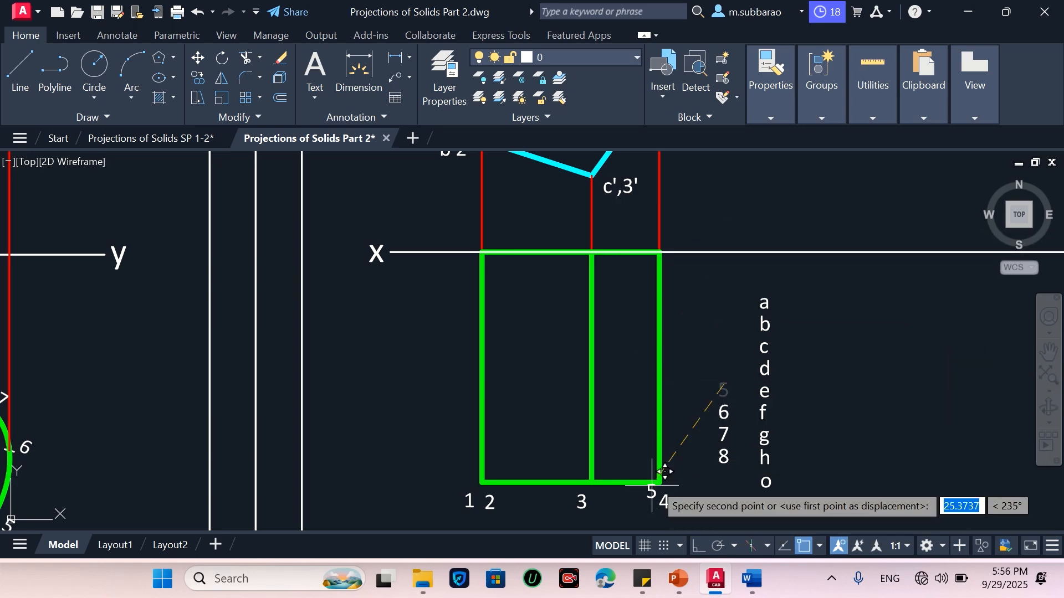
left_click(606, 496)
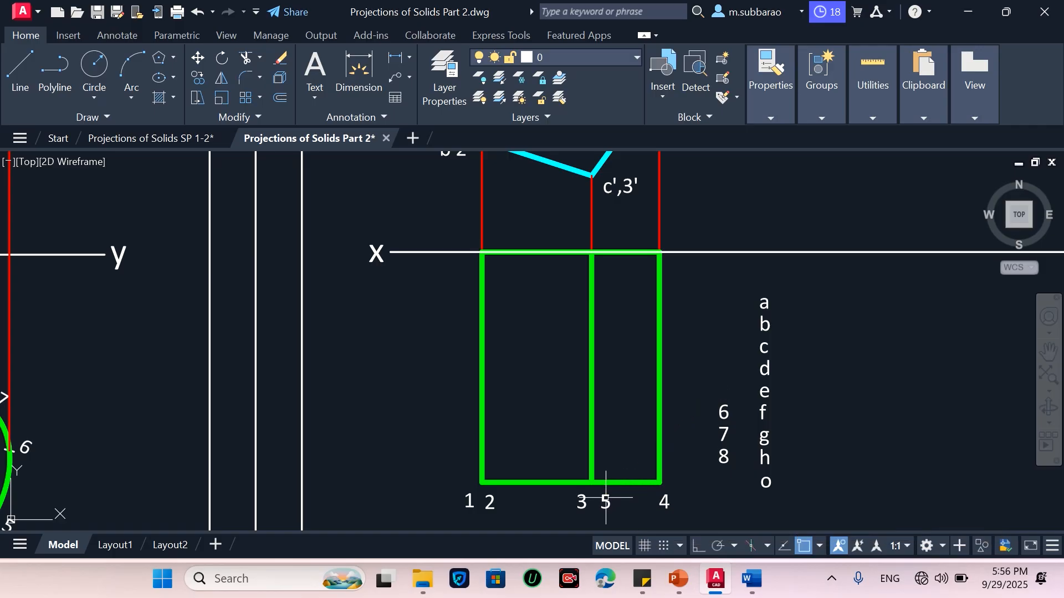
Move labels a and b to the top view's upper-left corner along the XY line
left_click(799, 285)
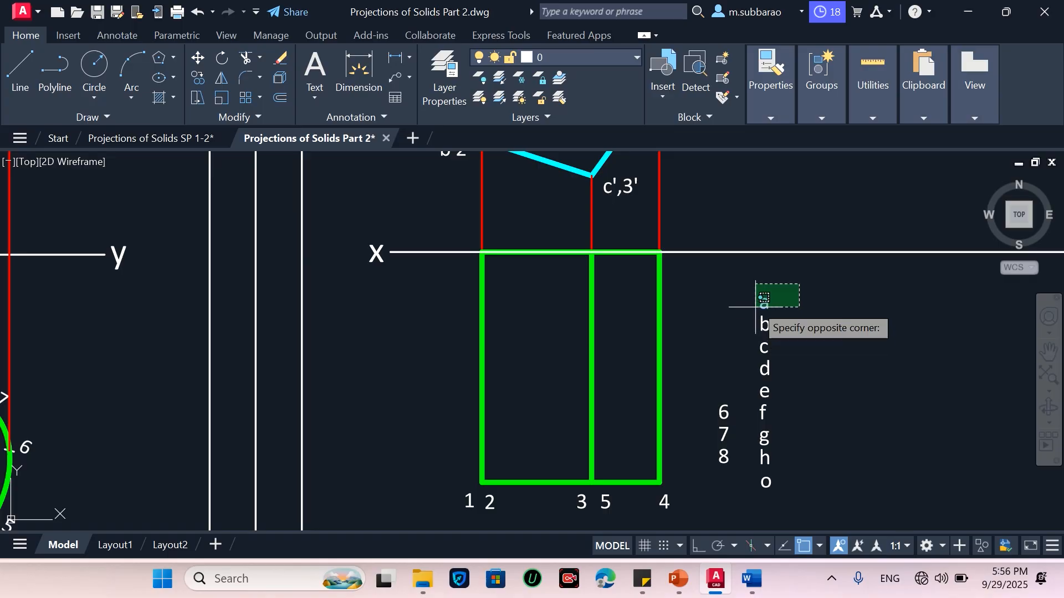
left_click(758, 309)
key("Return")
left_click(770, 305)
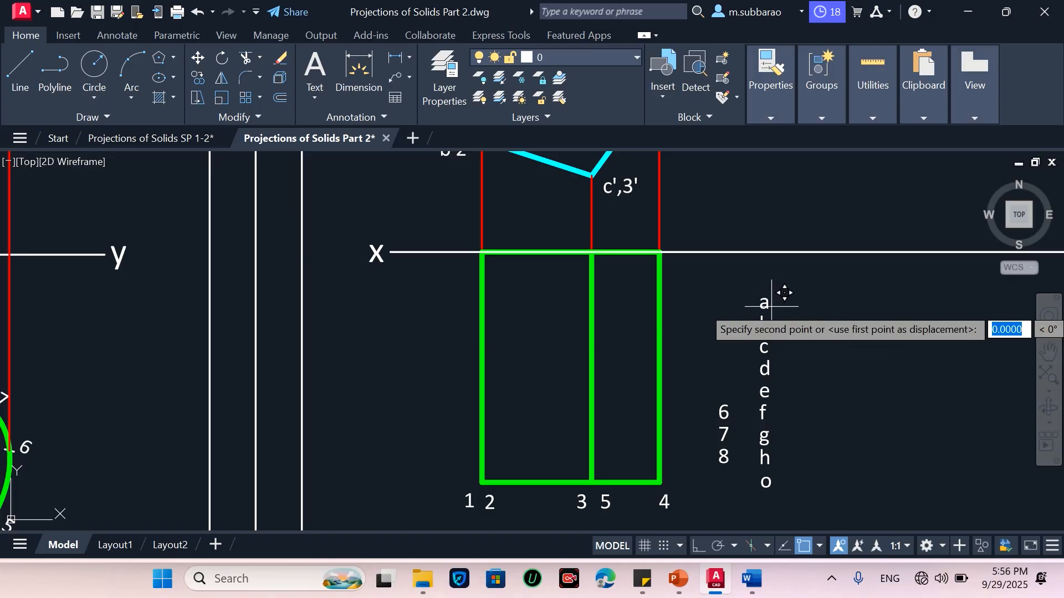
left_click(476, 268)
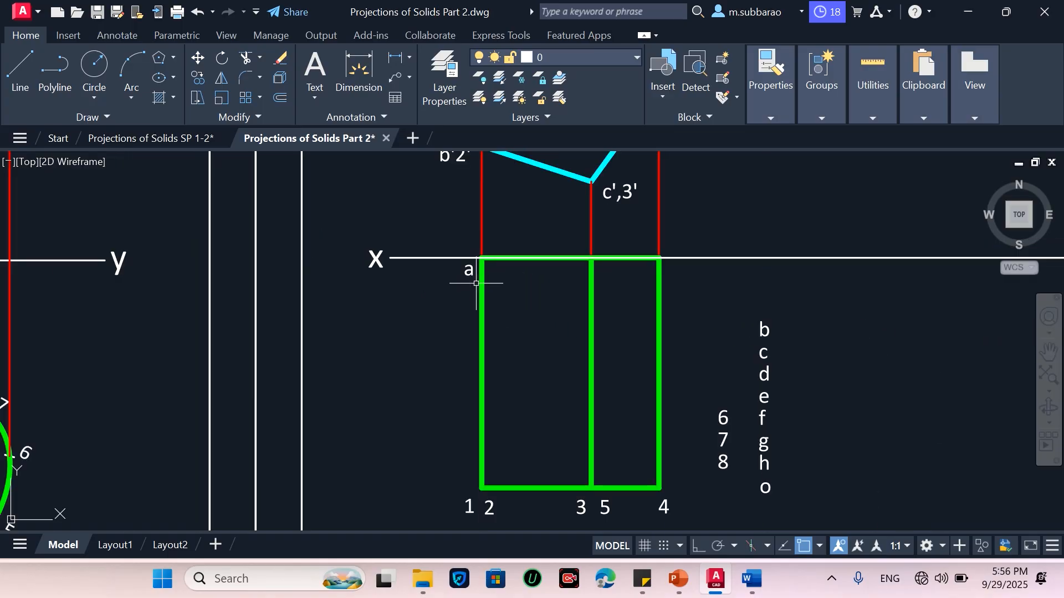
left_click(777, 324)
left_click(762, 330)
key("Return")
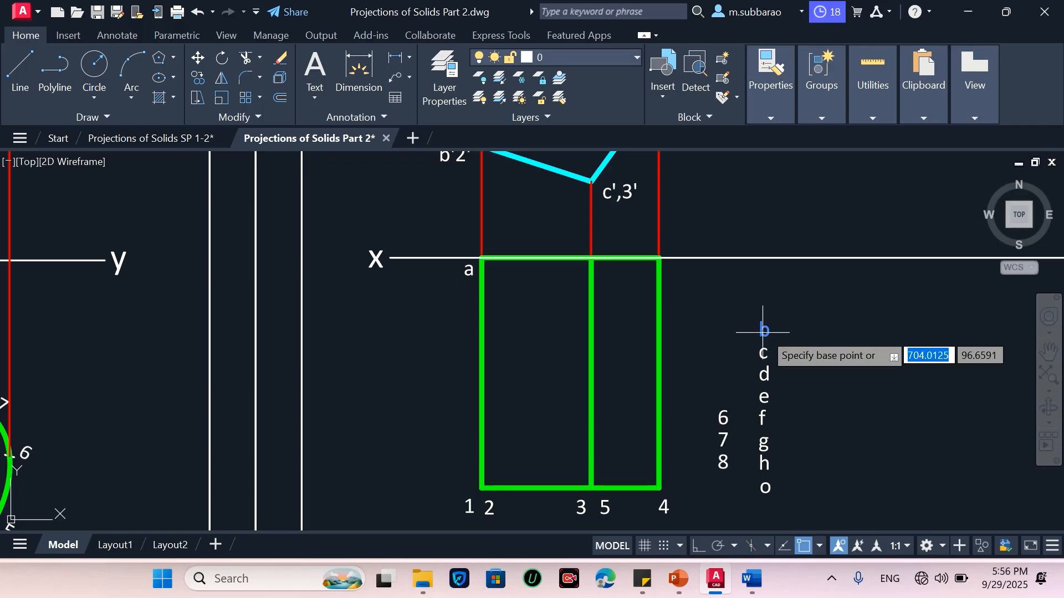
left_click(769, 331)
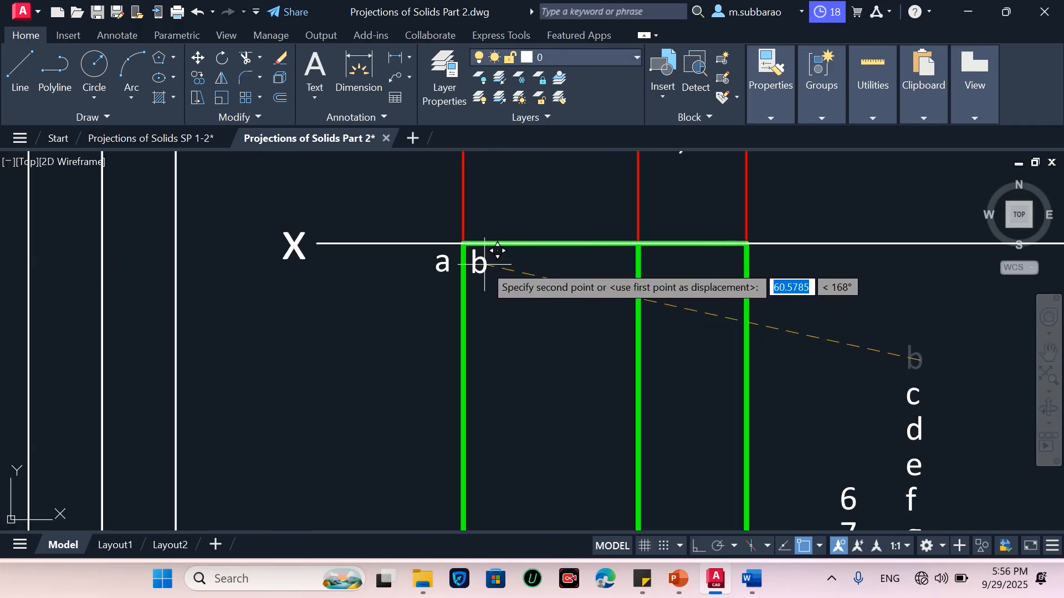
left_click(486, 283)
Move label c to the top view's upper middle line and label d to its upper-right corner
left_click(767, 335)
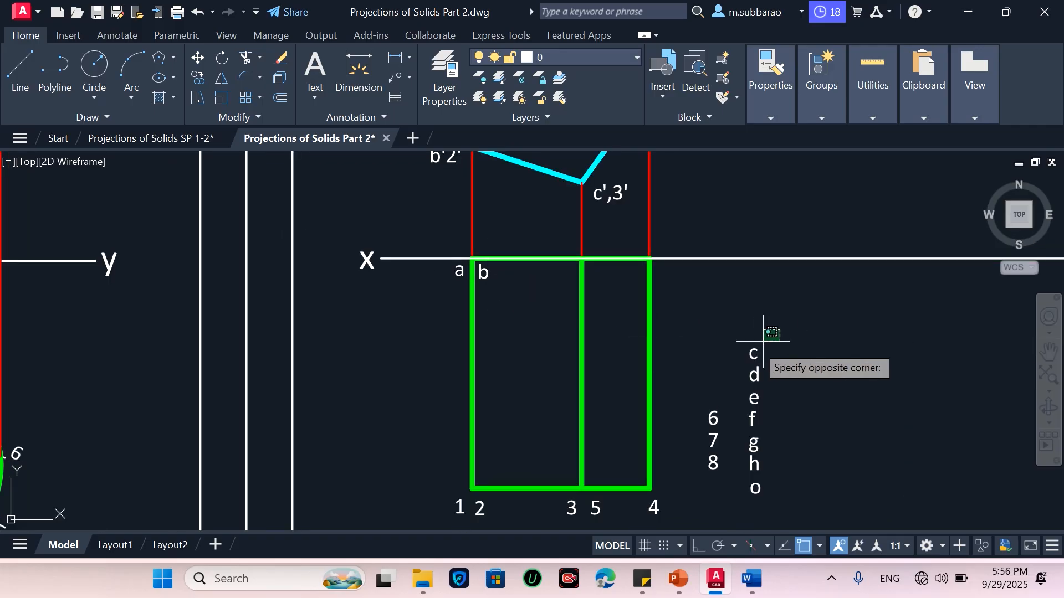
left_click(751, 349)
key("Return")
left_click(753, 354)
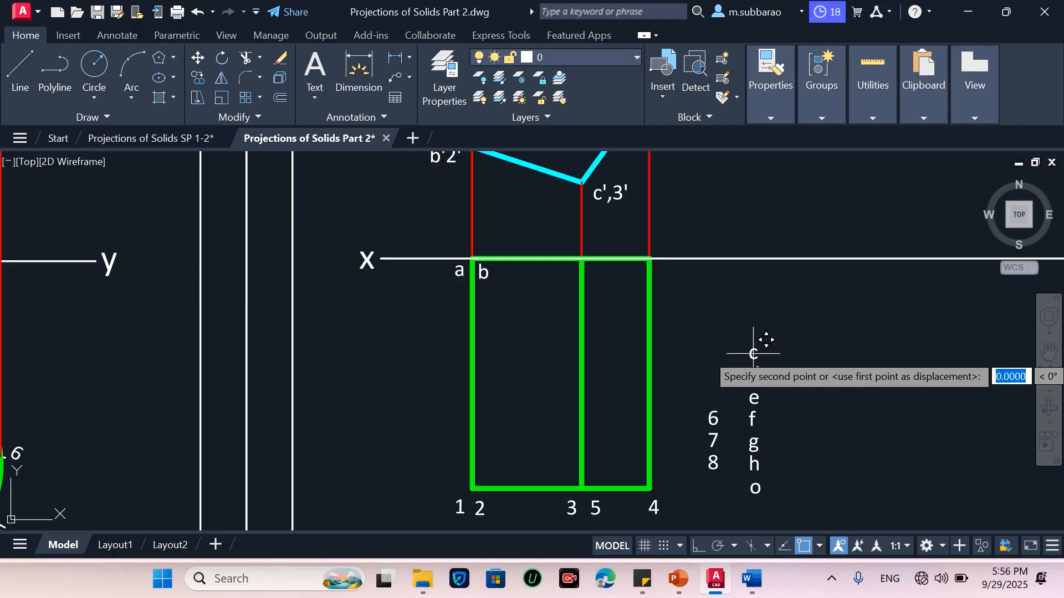
left_click(567, 270)
left_click(765, 342)
left_click(752, 379)
type("m")
key("Return")
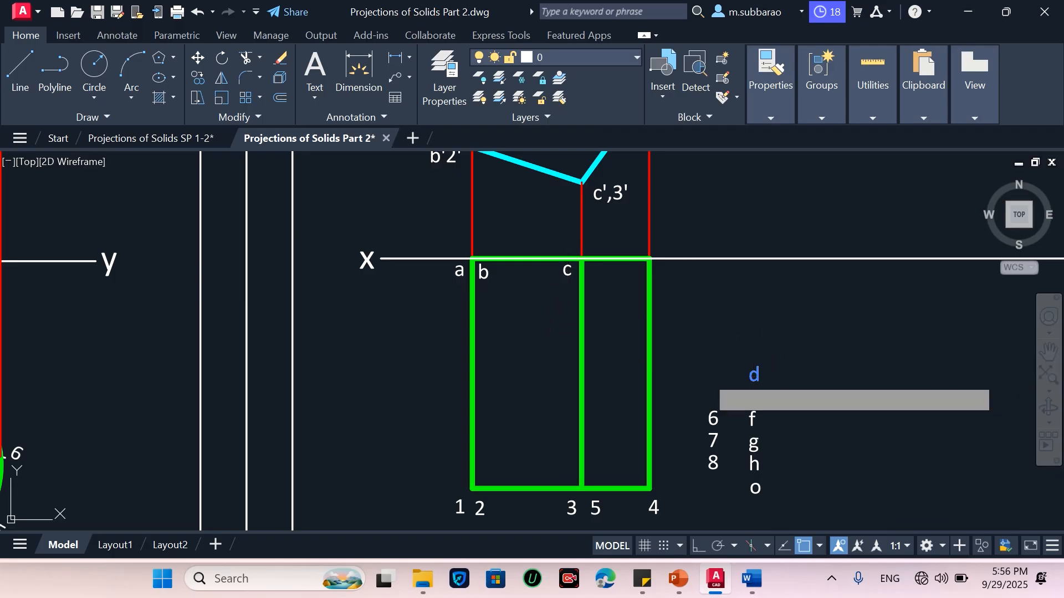
left_click(756, 376)
left_click(669, 277)
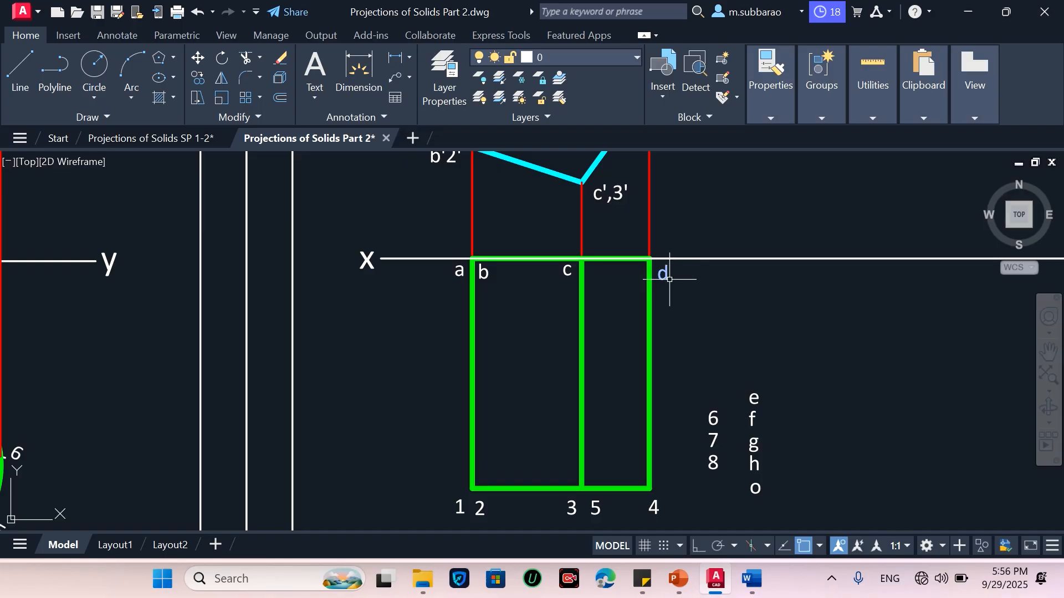
Move label e beside c at the top view's upper middle line
left_click(825, 375)
left_click(755, 396)
type("m")
key("Return")
left_click(756, 397)
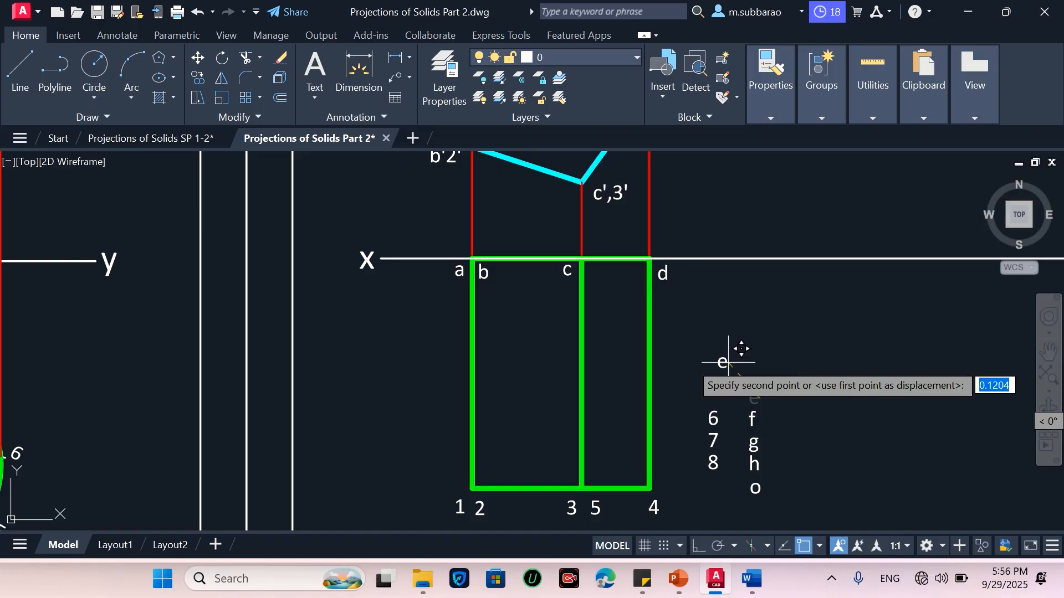
left_click(603, 272)
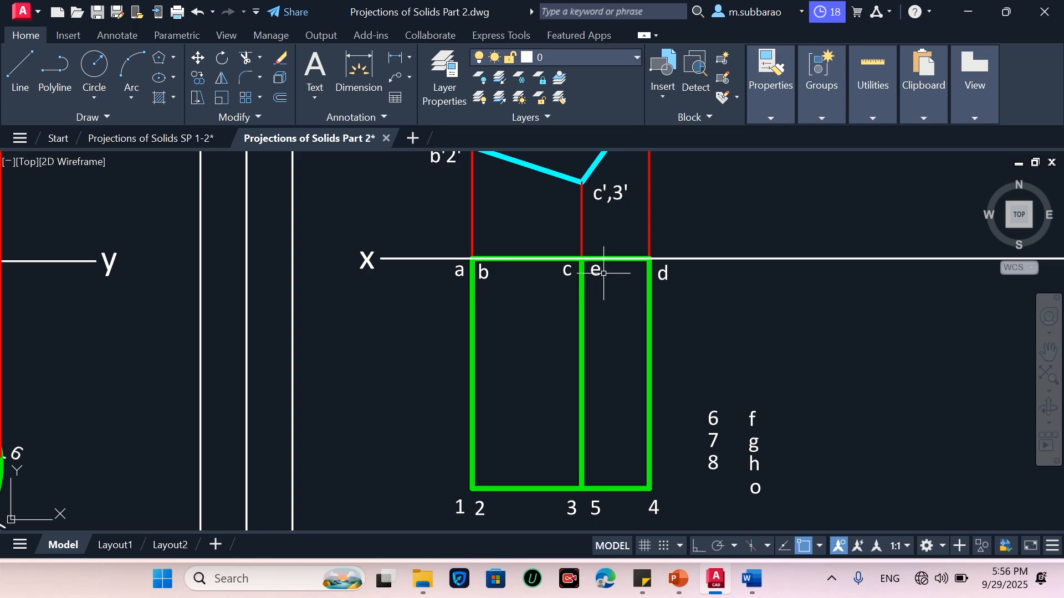
Draw a vertical centre line from above the pentagon's centre down to the top view's bottom edge
left_click(782, 389)
left_click(697, 499)
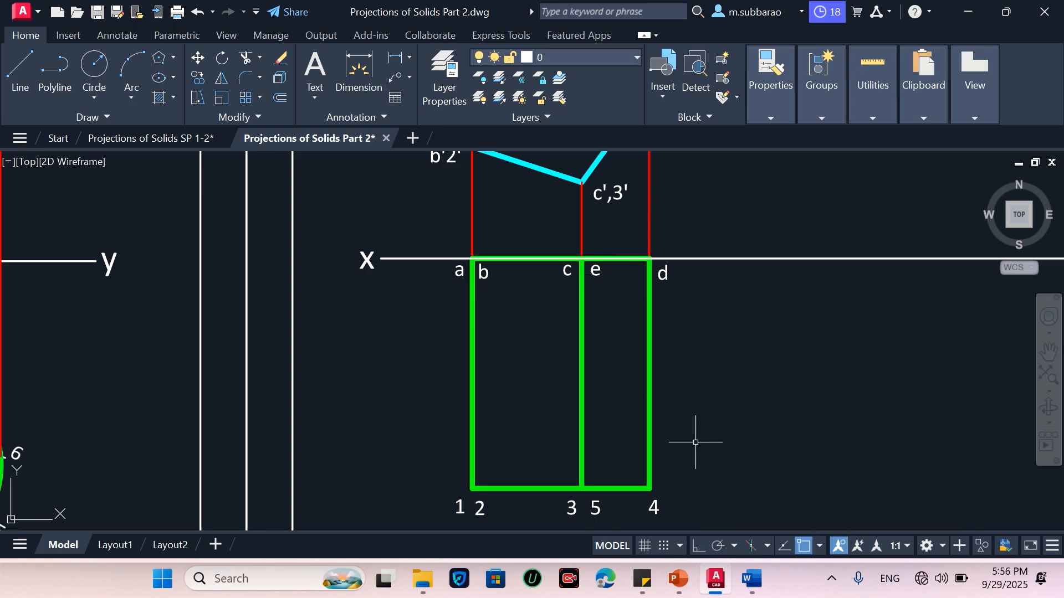
scroll(596, 476, "down", 2)
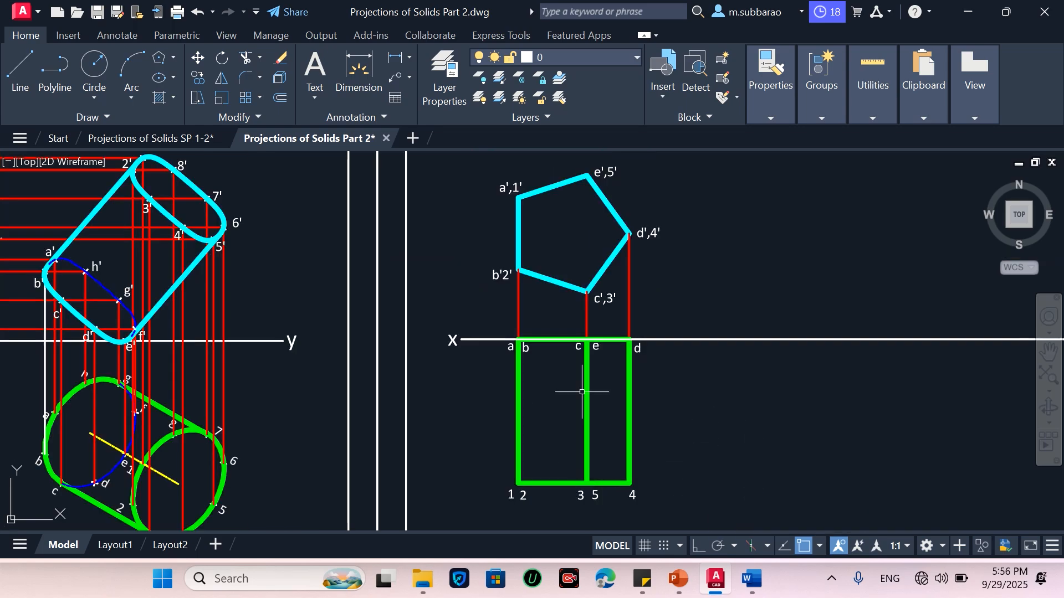
type("l")
key("Return")
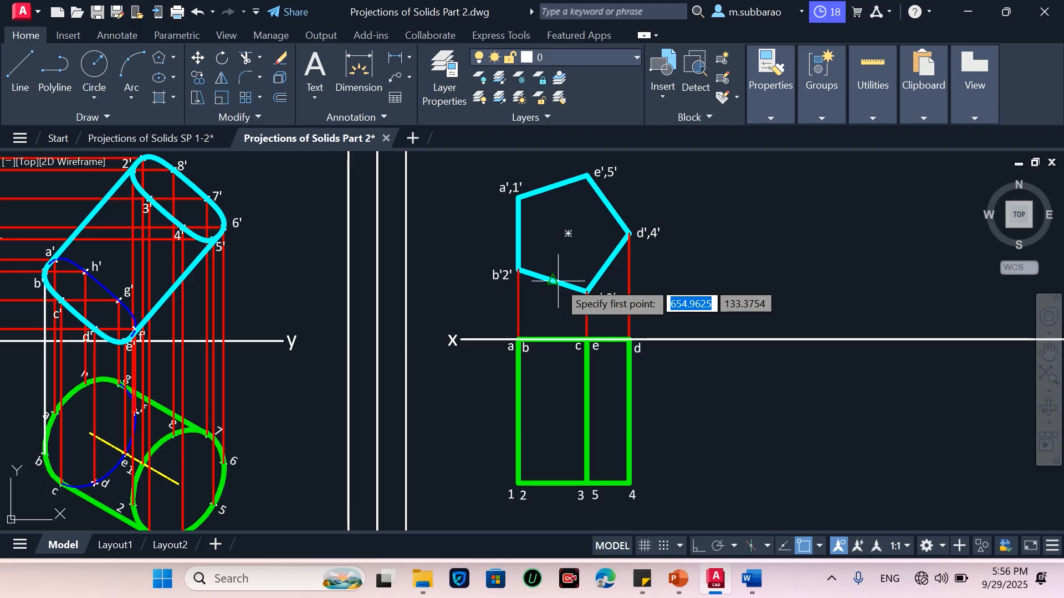
left_click(568, 233)
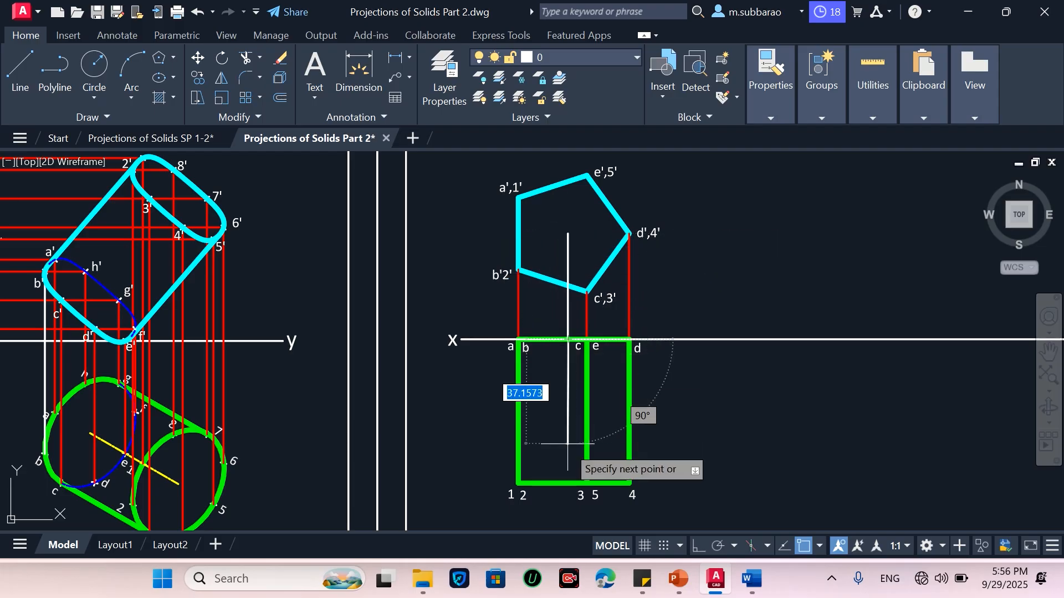
left_click(566, 484)
key("Return")
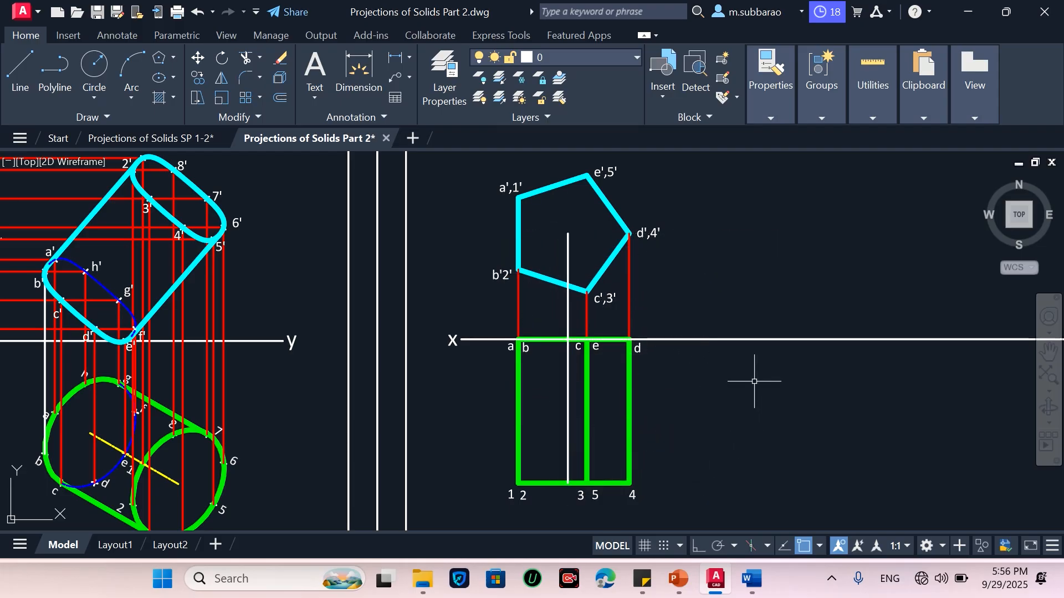
Match the centre line's lower part to the yellow axis line style of the neighbouring drawing
type("ma")
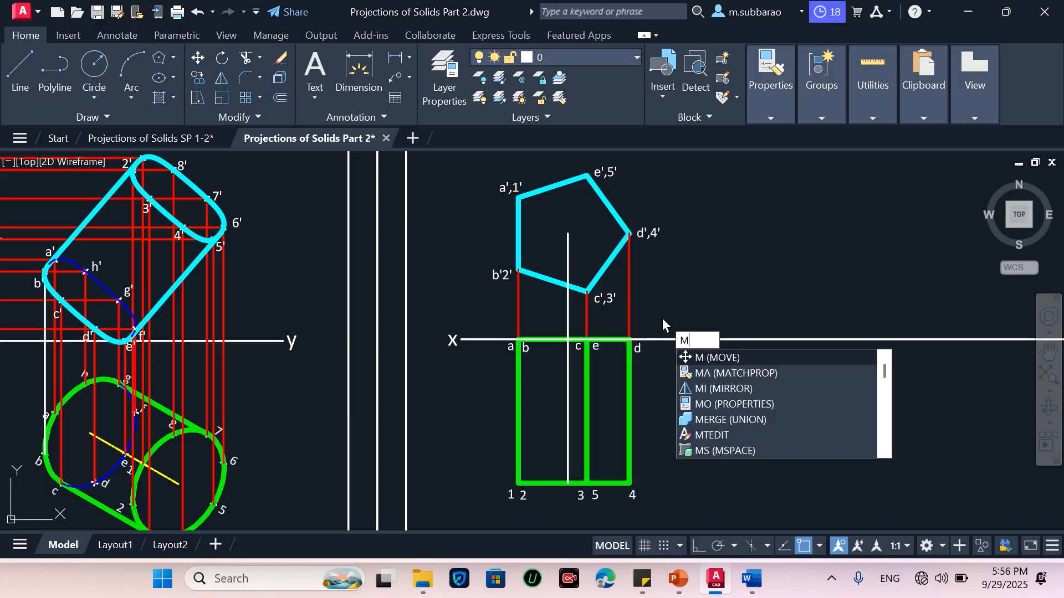
key("Return")
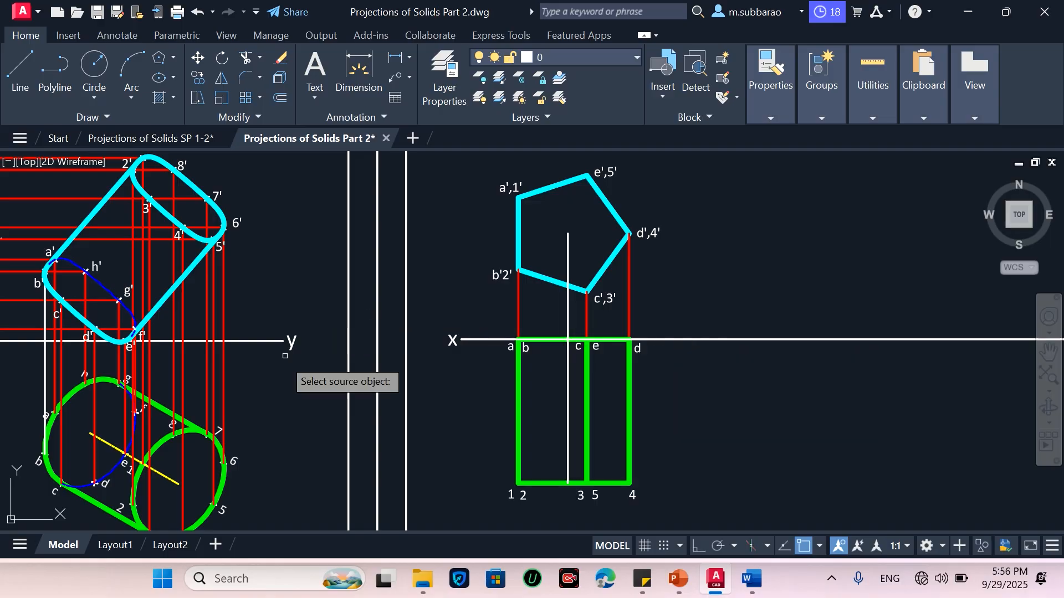
left_click(170, 478)
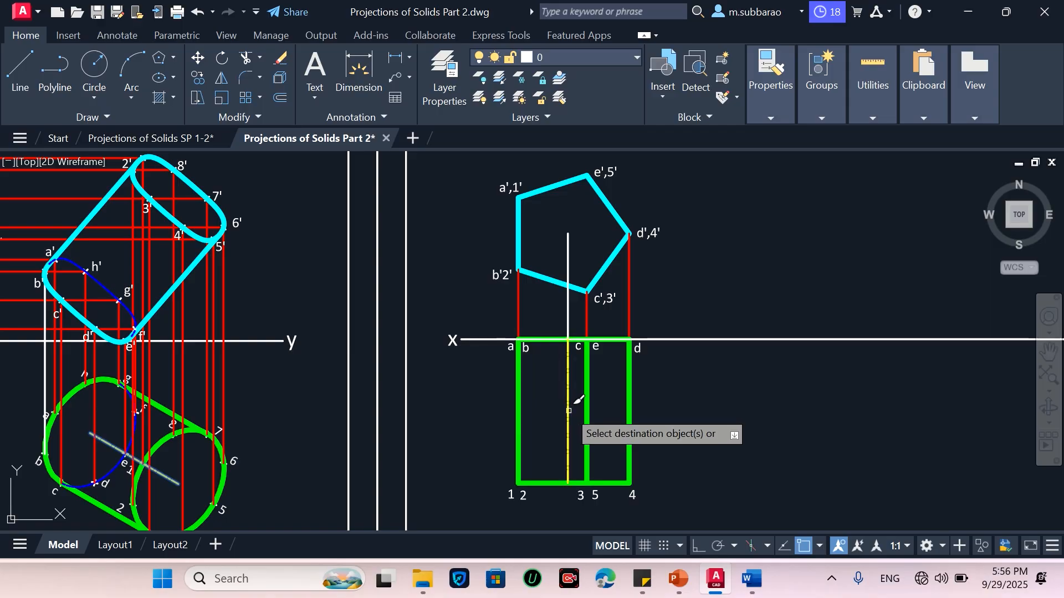
scroll(609, 382, "up", 2)
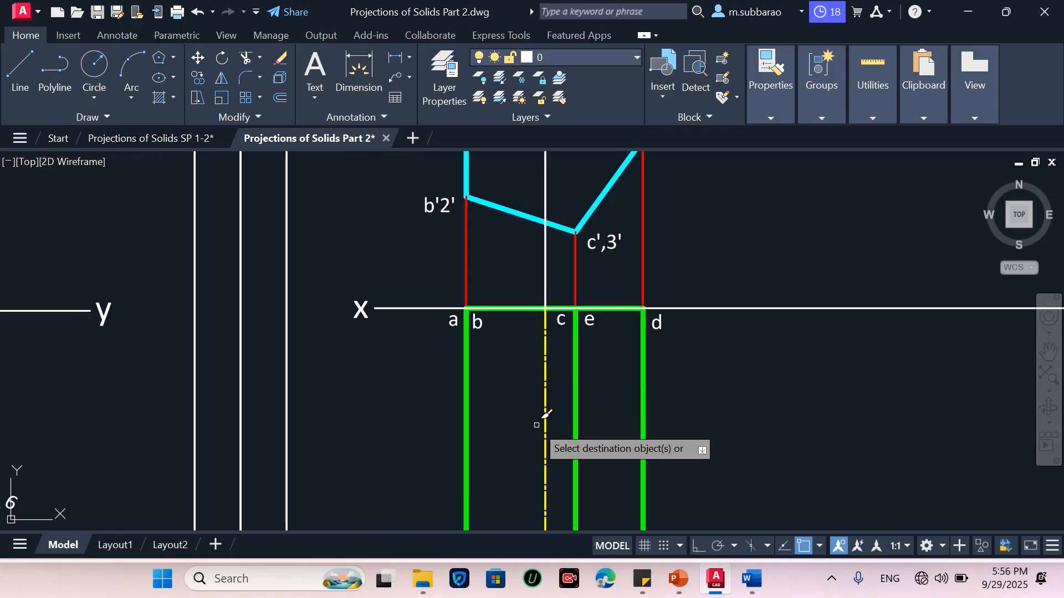
scroll(537, 425, "down", 2)
key("Escape")
Match the centre line's part above the XY line to the red projection line style
type("m")
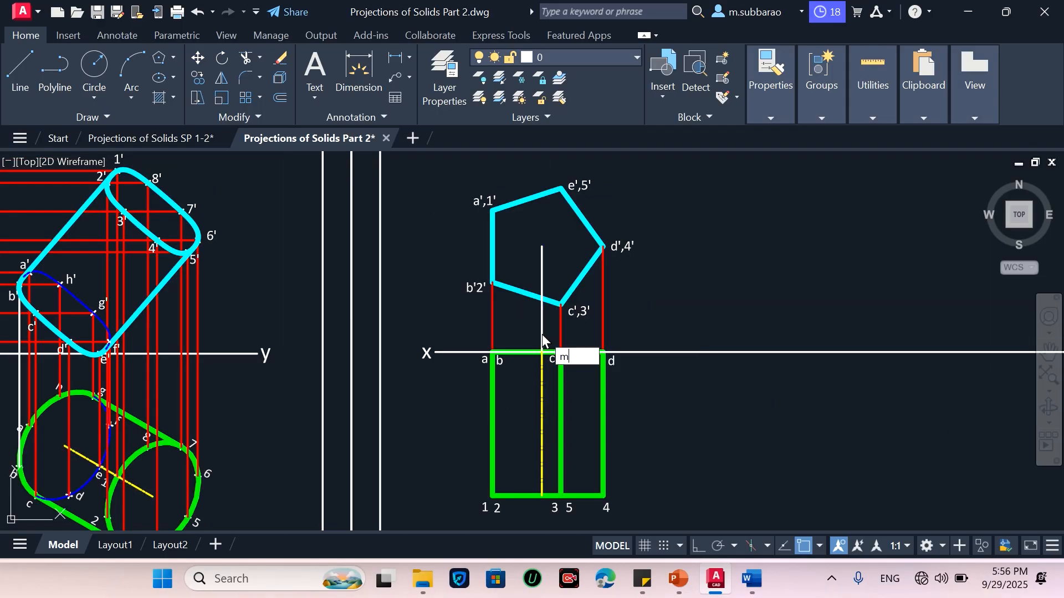
type("a")
key("Return")
scroll(546, 332, "up", 2)
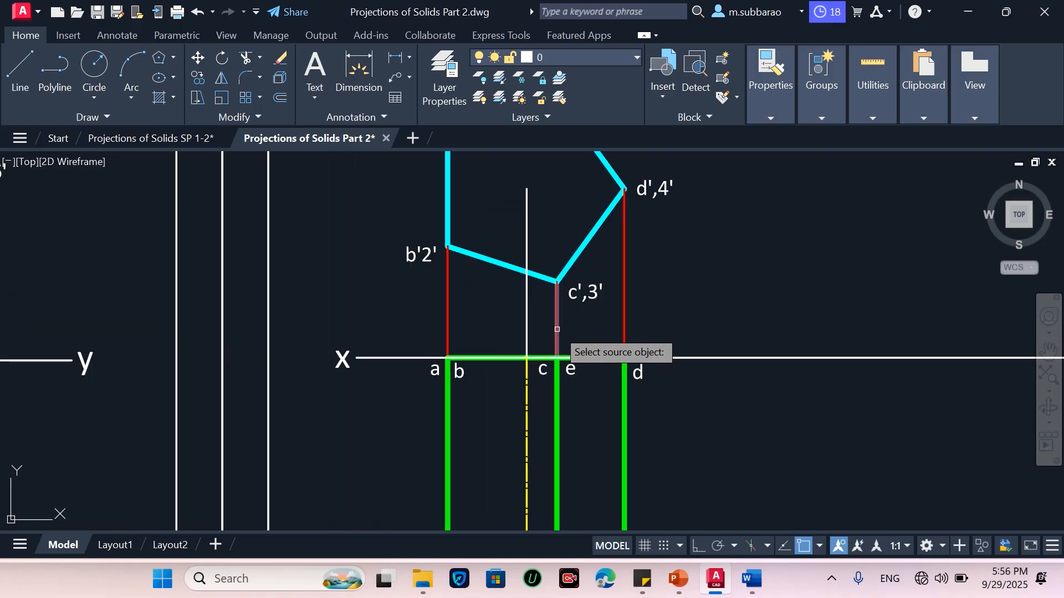
left_click(556, 330)
left_click(558, 315)
key("Return")
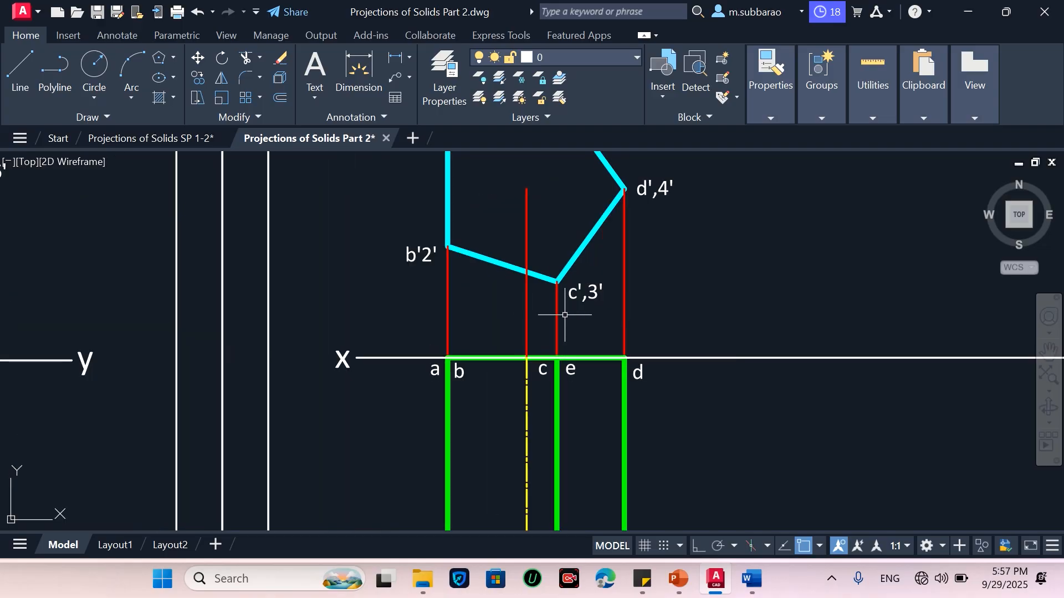
Add a vertical linear dimension to the front view's left edge between a',1' and b'2'
scroll(683, 309, "down", 2)
scroll(682, 299, "down", 2)
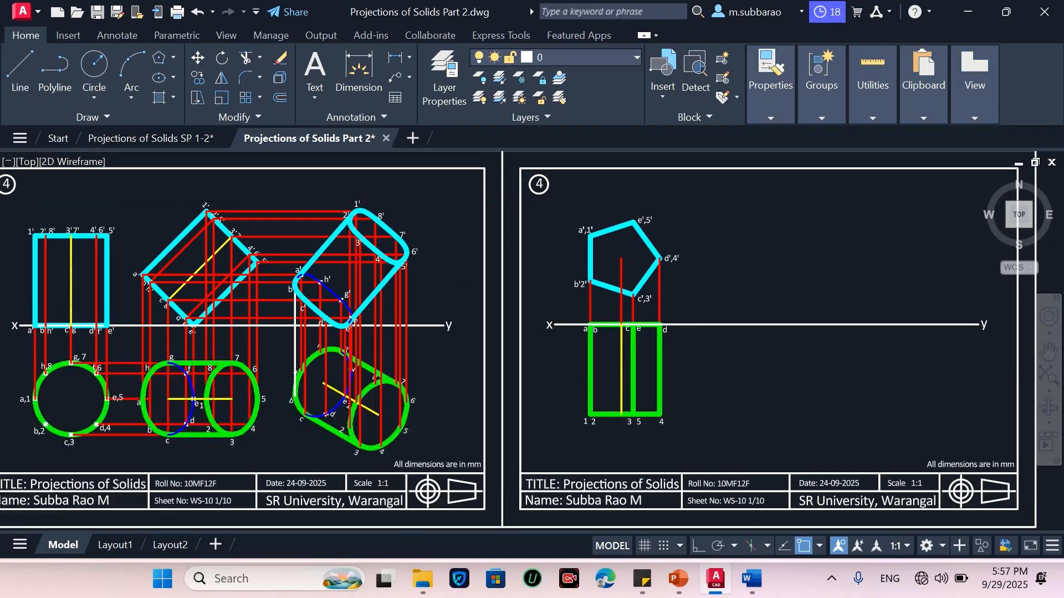
scroll(659, 288, "up", 2)
left_click(391, 58)
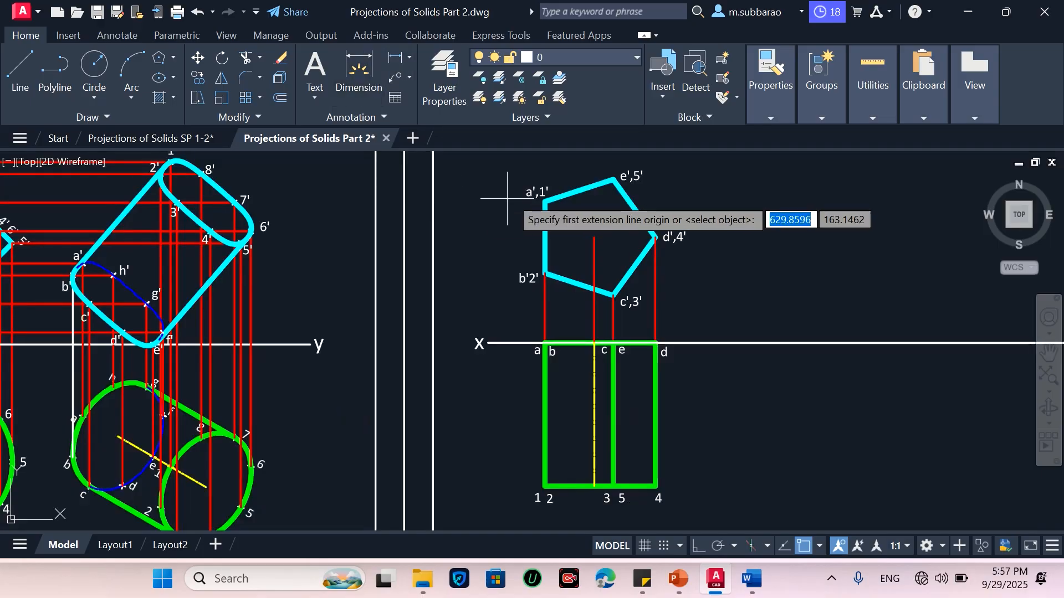
left_click(595, 237)
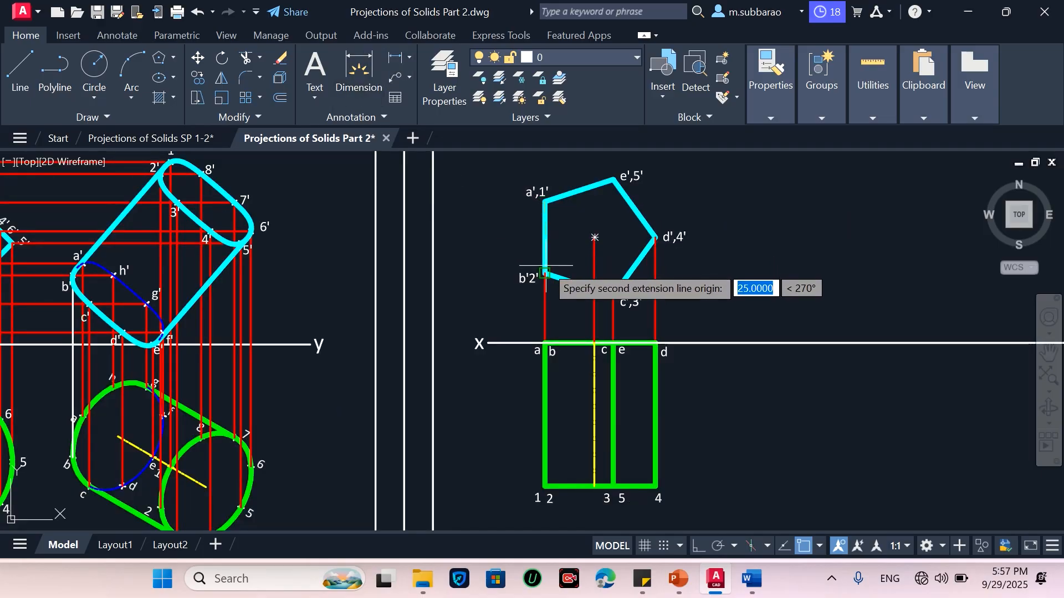
left_click(546, 272)
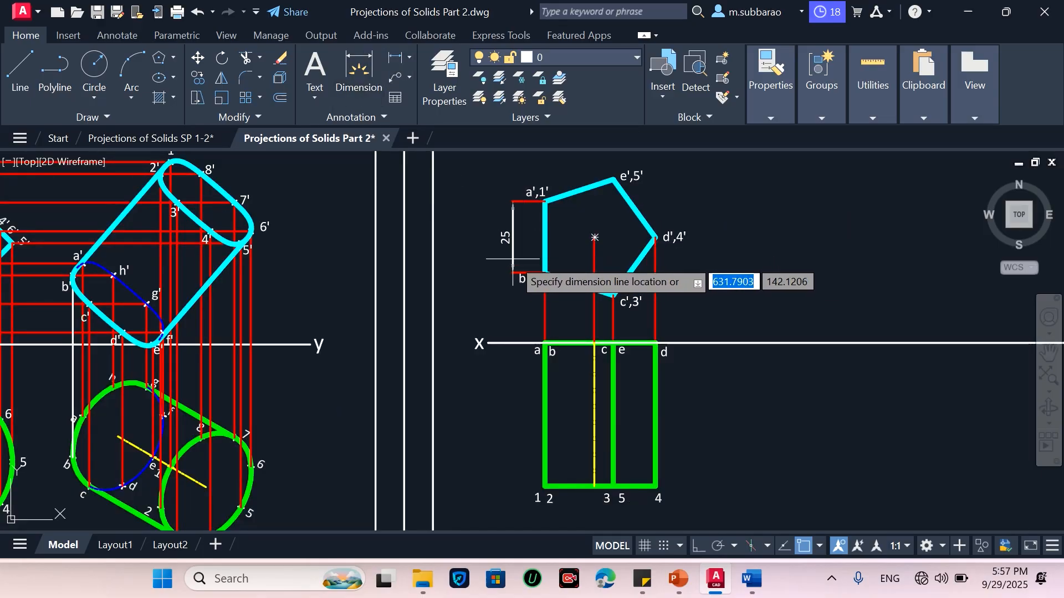
left_click(521, 266)
key("Return")
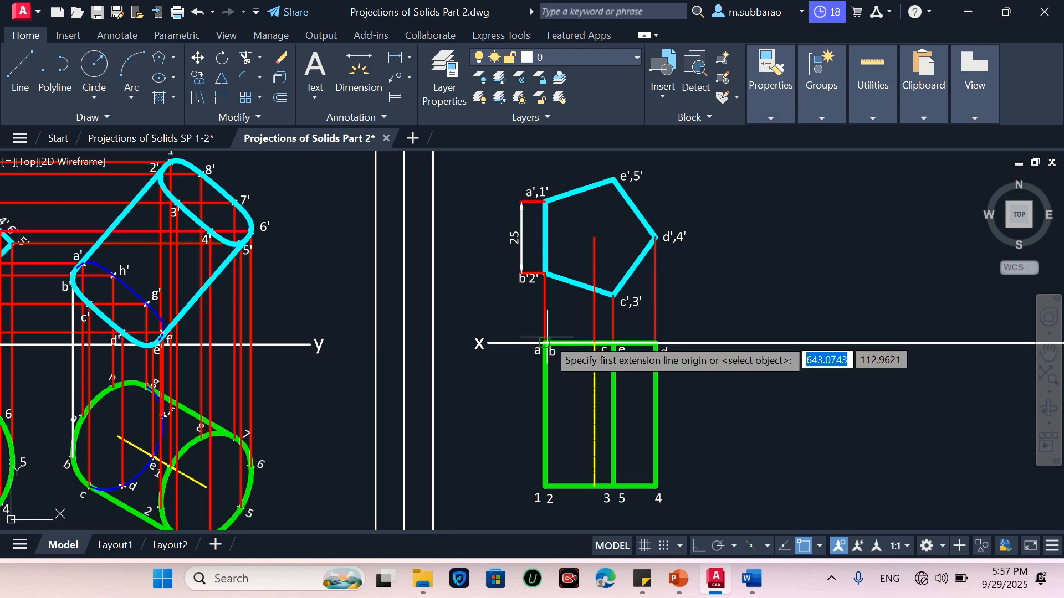
Add a vertical linear dimension along the top view's left side from a to 1
left_click(546, 343)
left_click(545, 487)
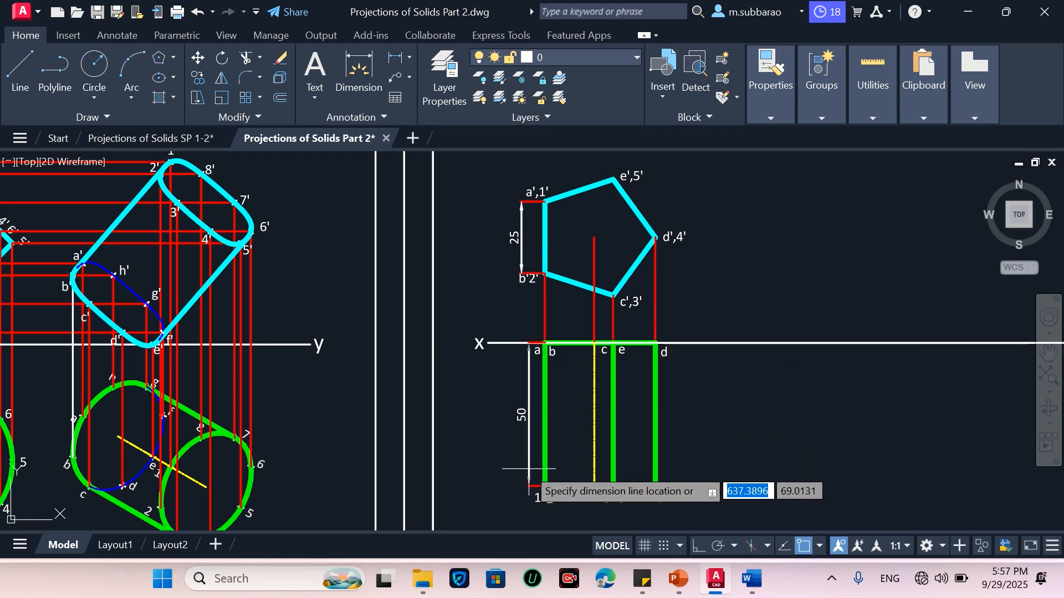
left_click(526, 465)
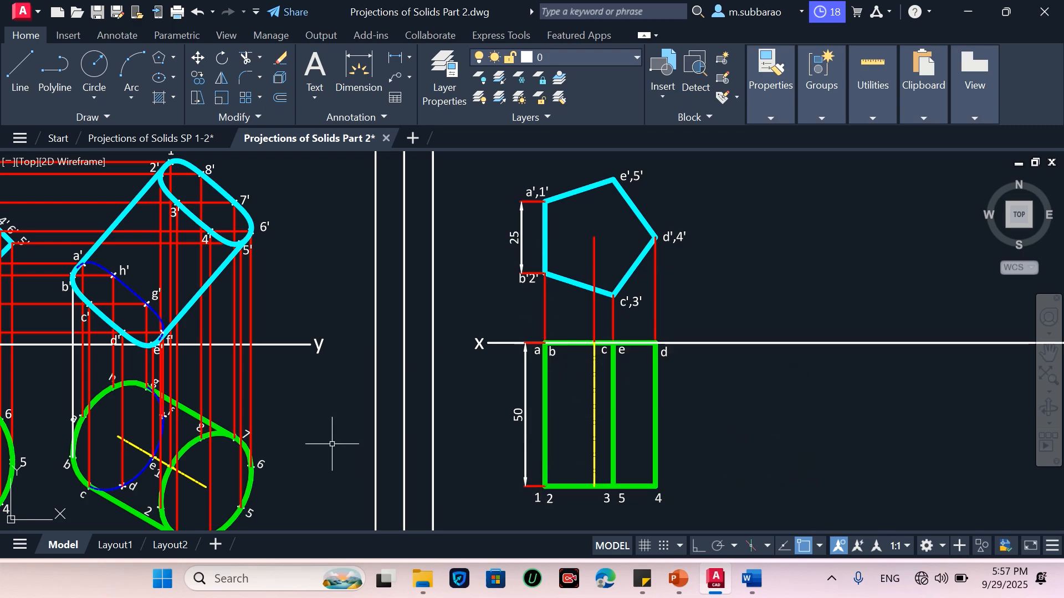
Start copying the top view with its labels and dimension, using corner d on the XY line as base point
scroll(277, 443, "down", 2)
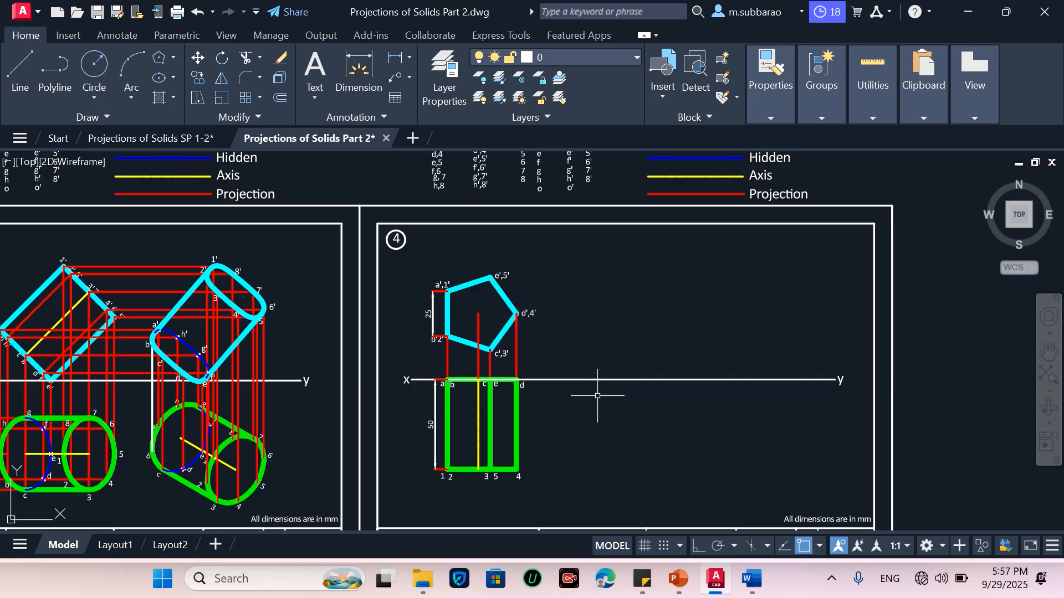
scroll(593, 389, "up", 2)
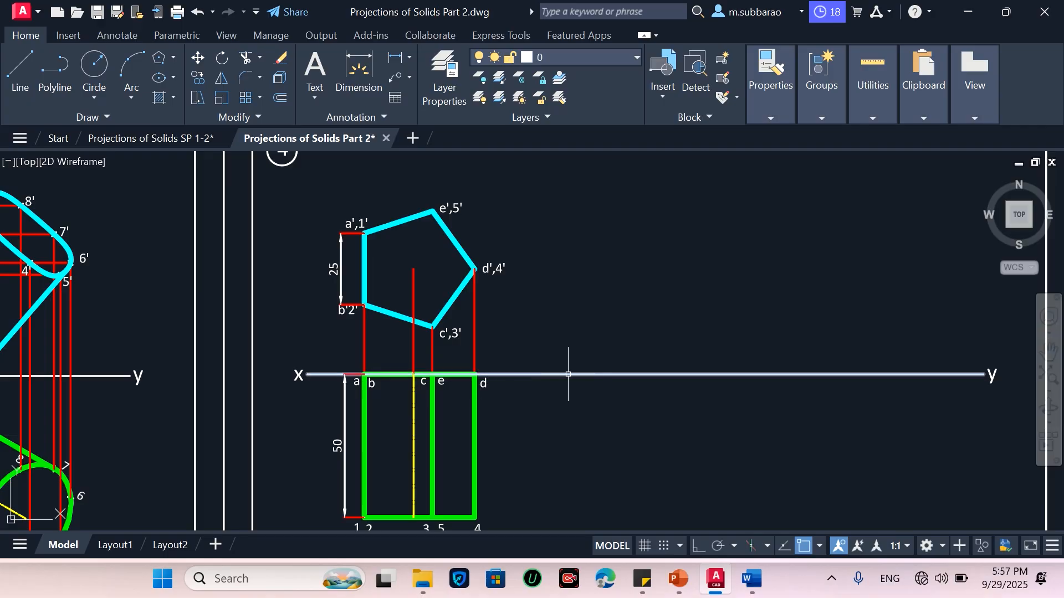
scroll(570, 368, "down", 3)
scroll(470, 453, "up", 3)
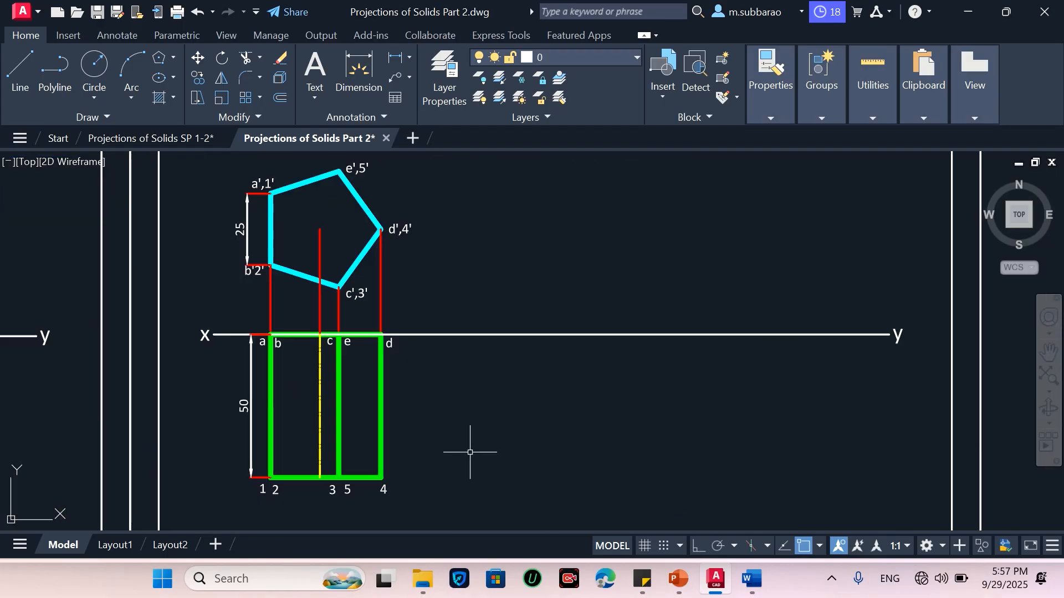
type("co")
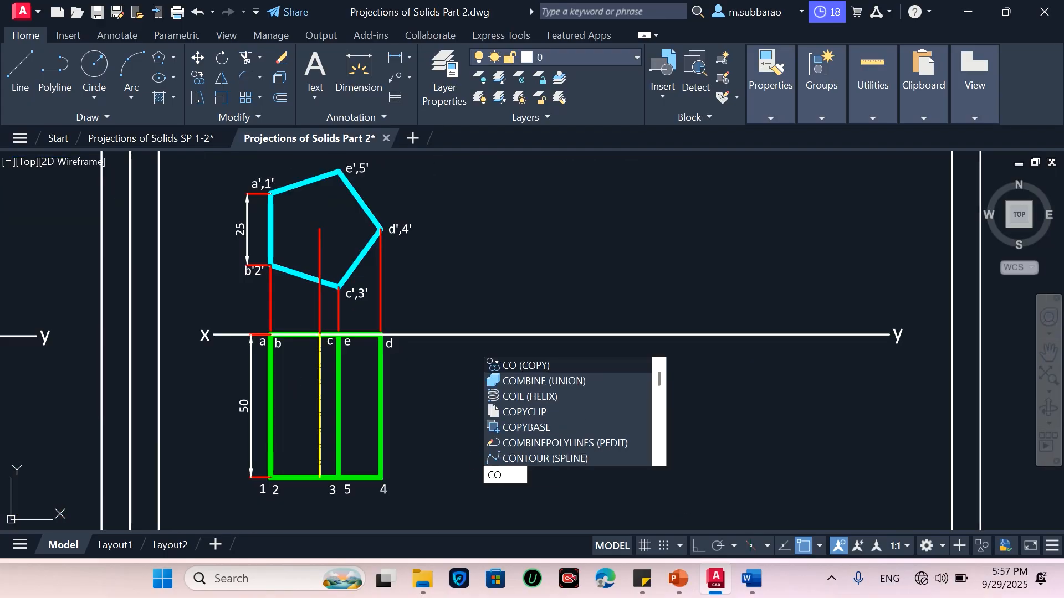
key("Return")
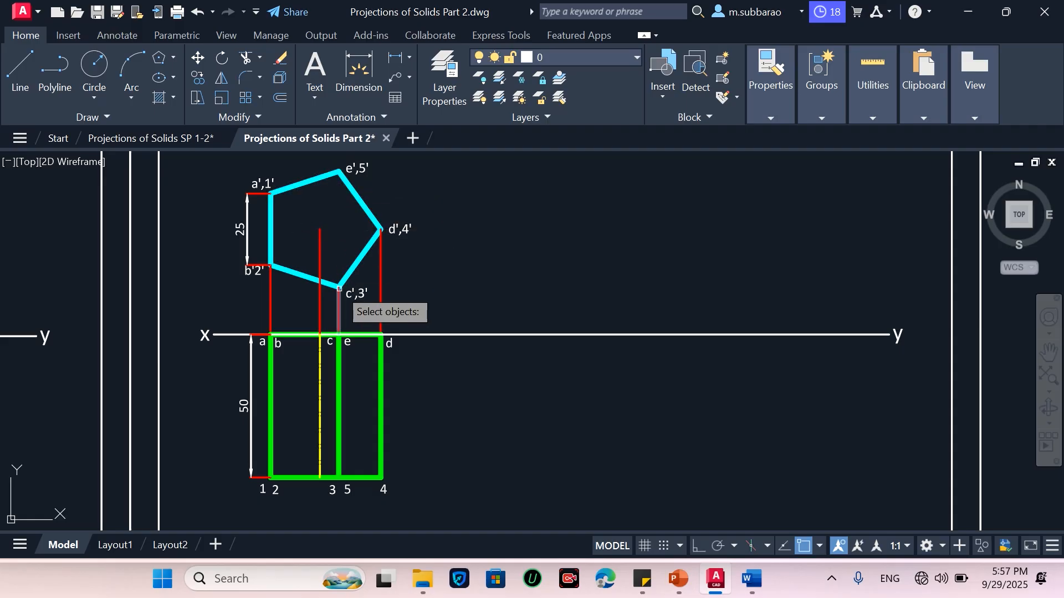
left_click(224, 511)
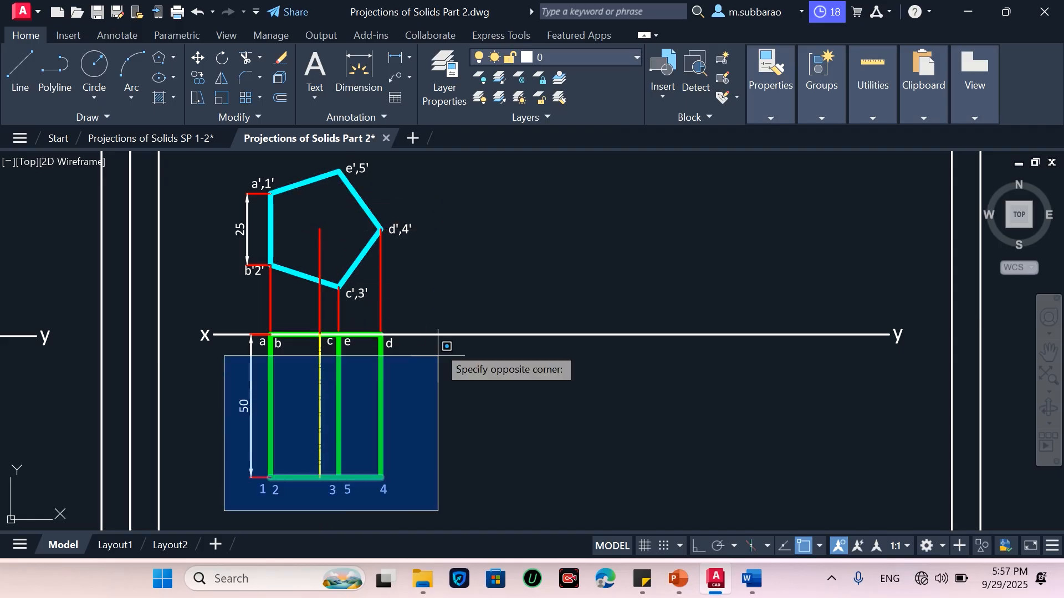
left_click(436, 318)
key("Return")
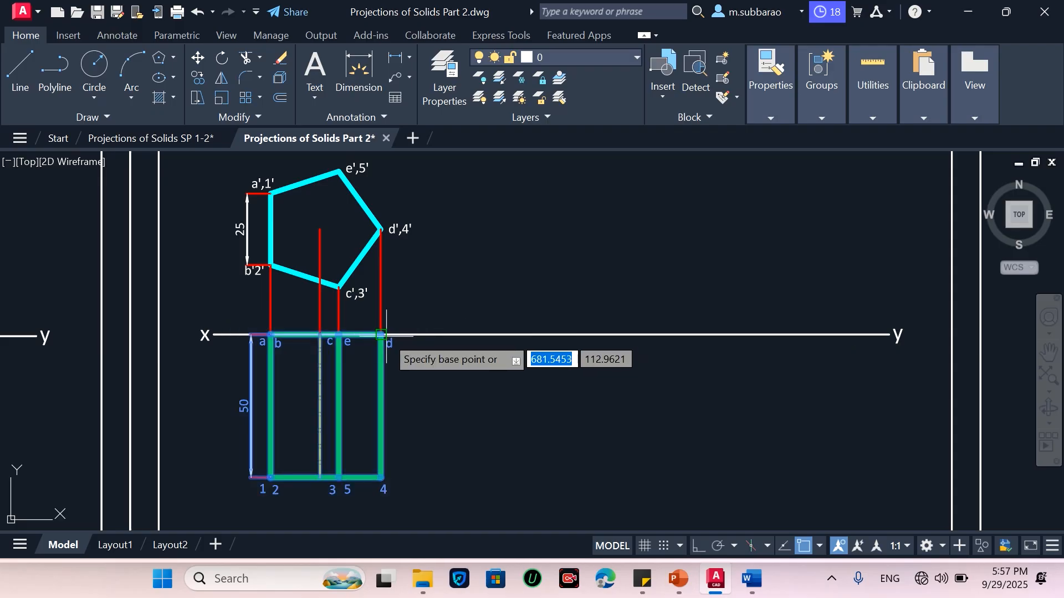
left_click(380, 334)
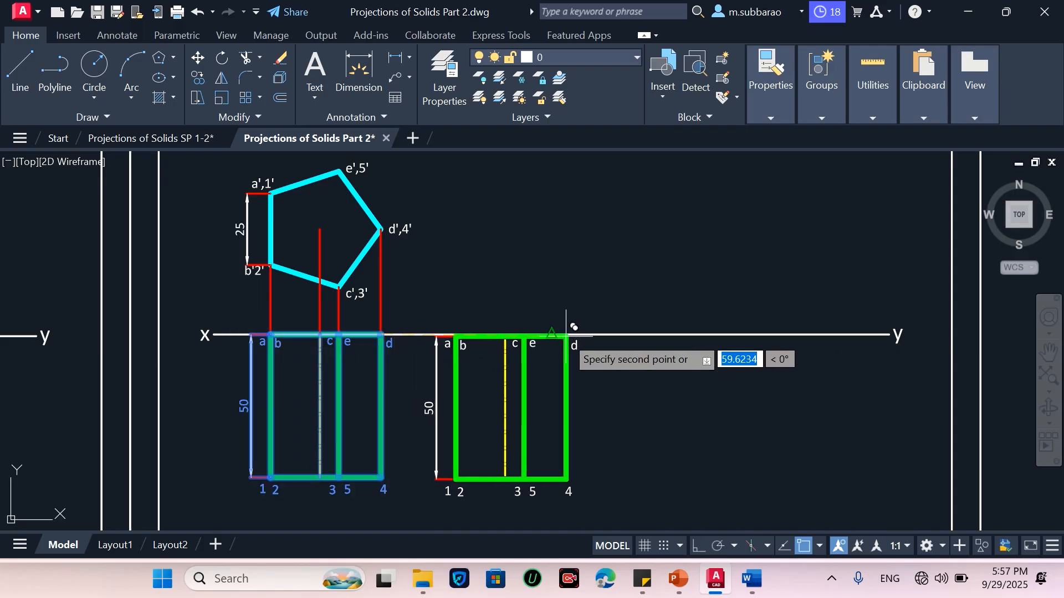
Turn on the Nearest object snap while picking the second point of the top view copy
scroll(579, 335, "up", 4)
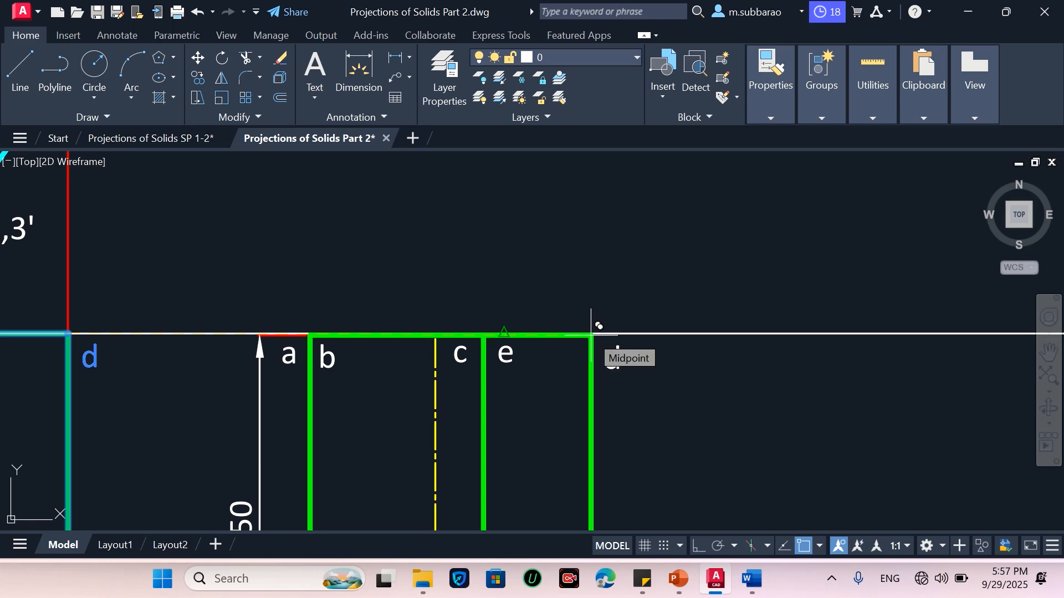
scroll(594, 327, "up", 4)
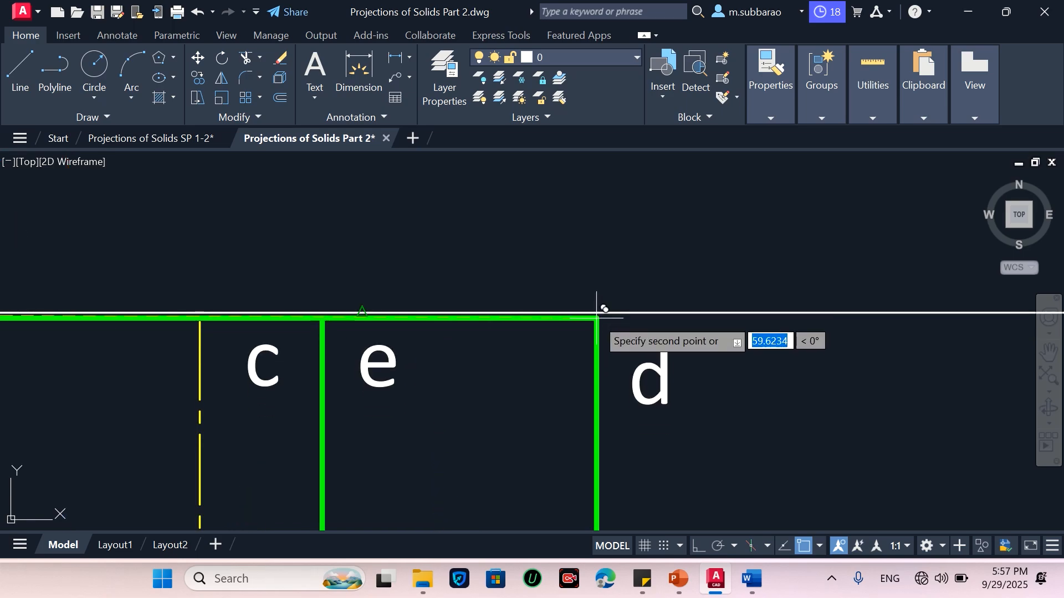
mouse_move(597, 313)
middle_mouse_down()
mouse_move(459, 311)
mouse_move(504, 313)
middle_mouse_up()
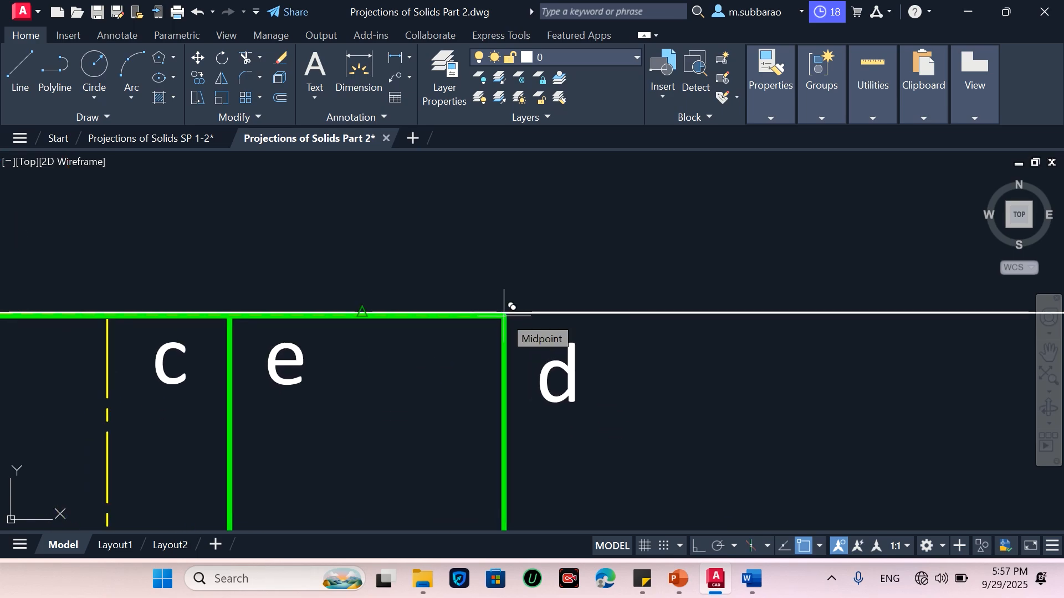
scroll(507, 308, "up", 4)
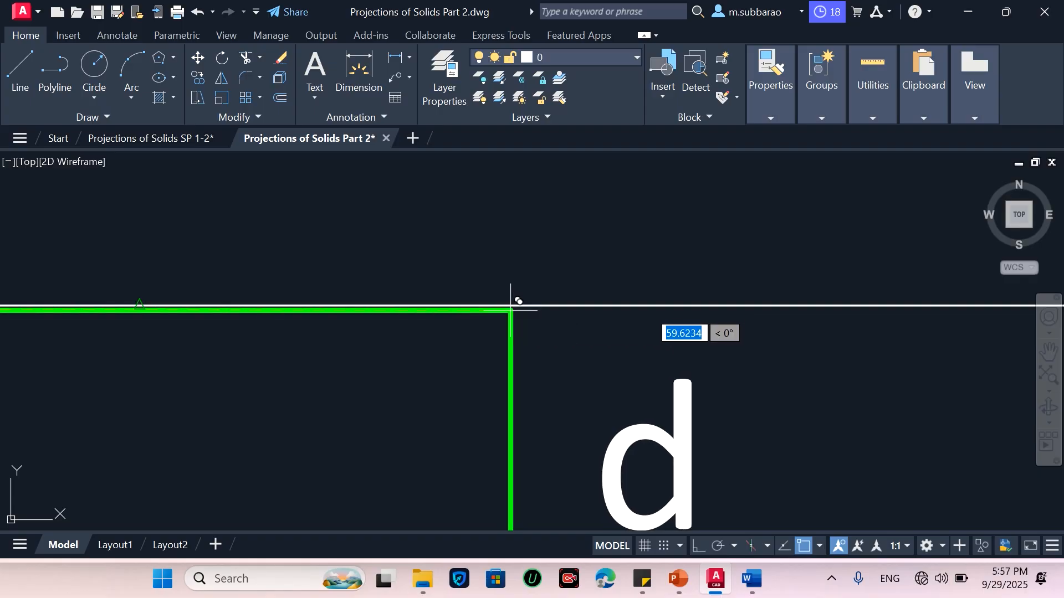
scroll(510, 305, "down", 4)
mouse_move(513, 299)
middle_mouse_down()
mouse_move(550, 349)
mouse_move(530, 307)
mouse_move(417, 306)
mouse_move(501, 302)
middle_mouse_up()
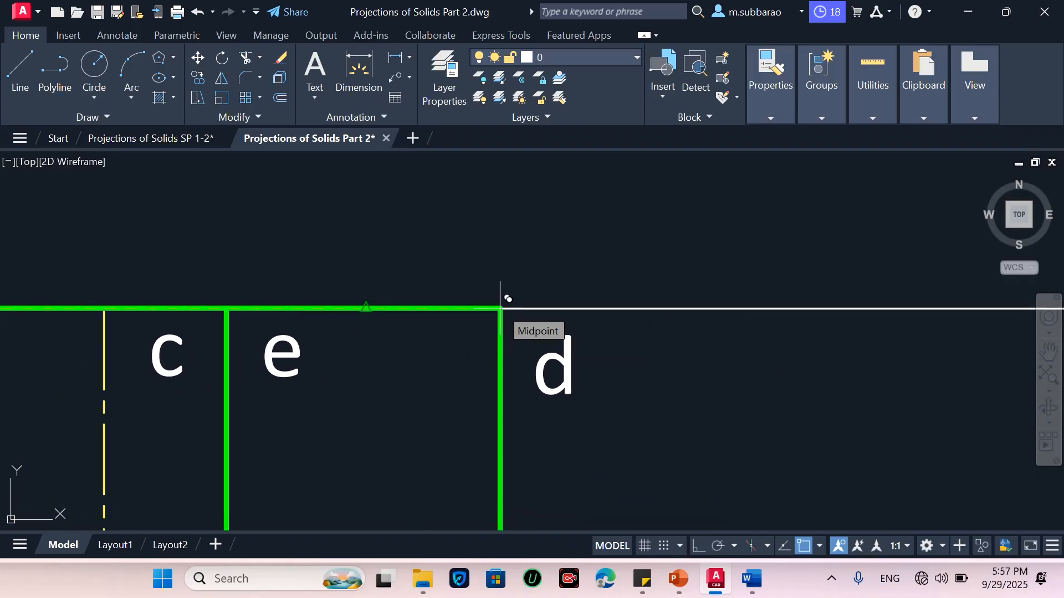
right_click(500, 308, "shift")
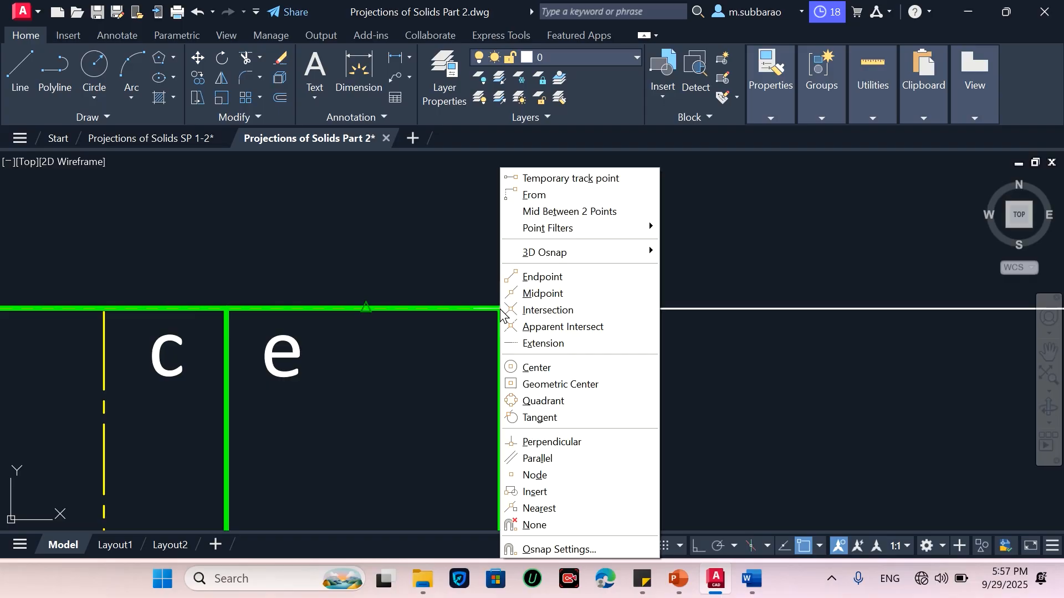
left_click(552, 547)
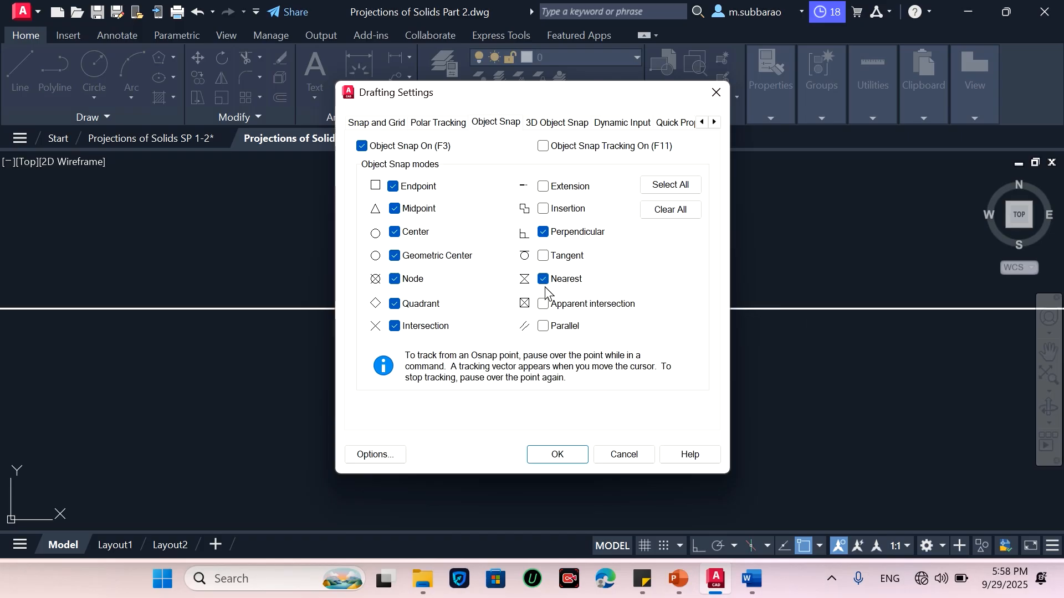
left_click(559, 454)
Place the top view copy with corner d on the XY line, to the right of the original, and end the copy
scroll(582, 310, "down", 2)
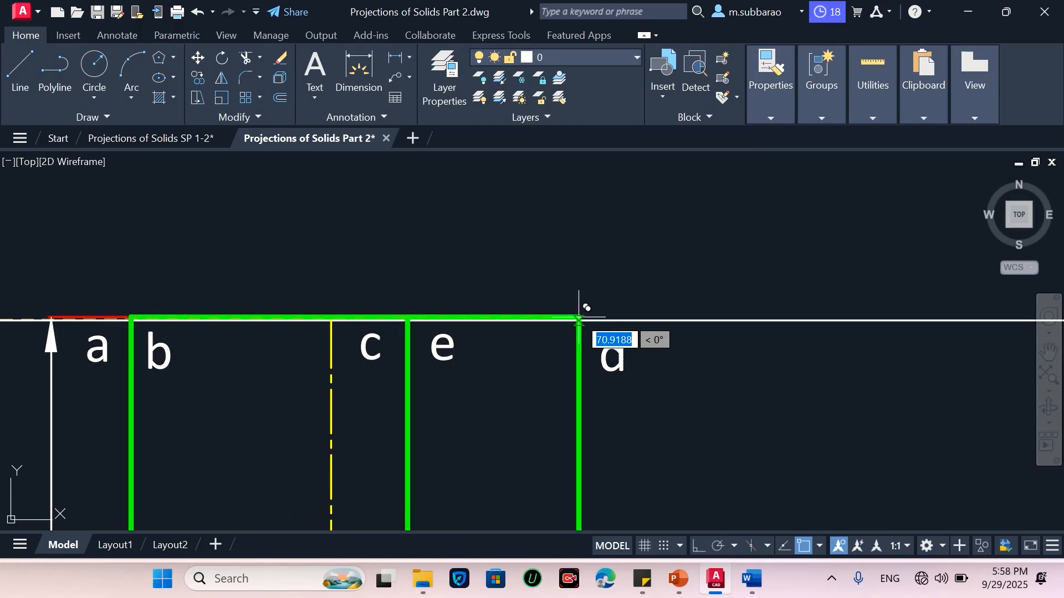
scroll(579, 322, "down", 5)
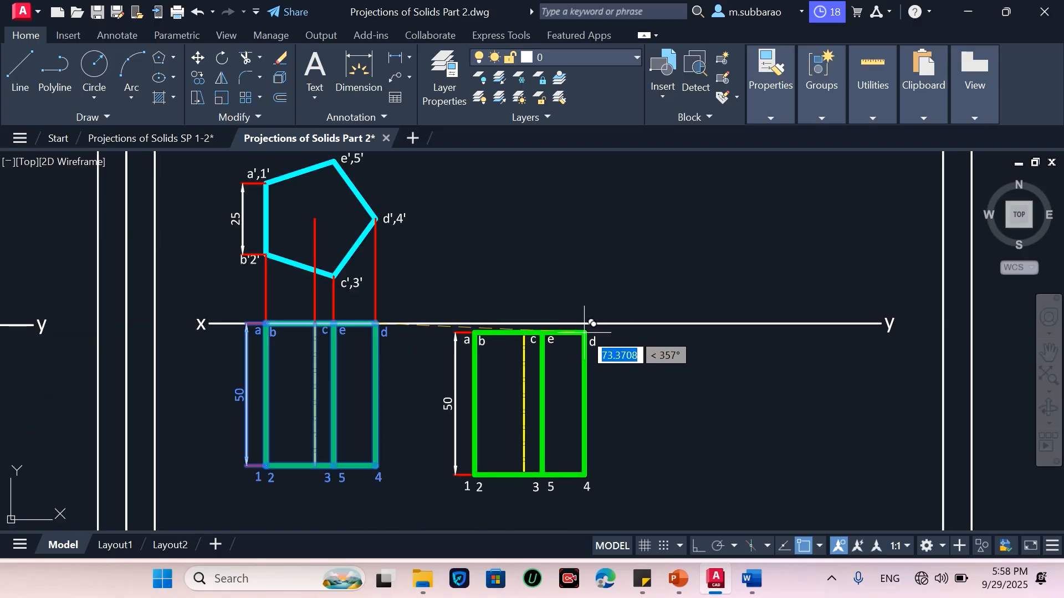
left_click(583, 323)
key("Escape")
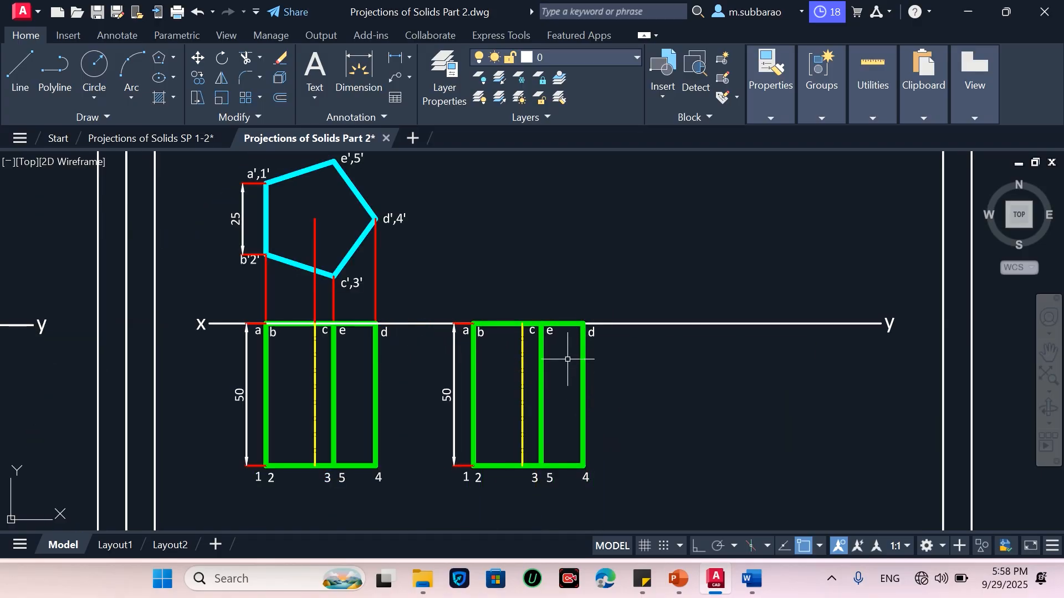
Turn the Nearest object snap off again in the drafting settings
right_click(577, 331, "shift")
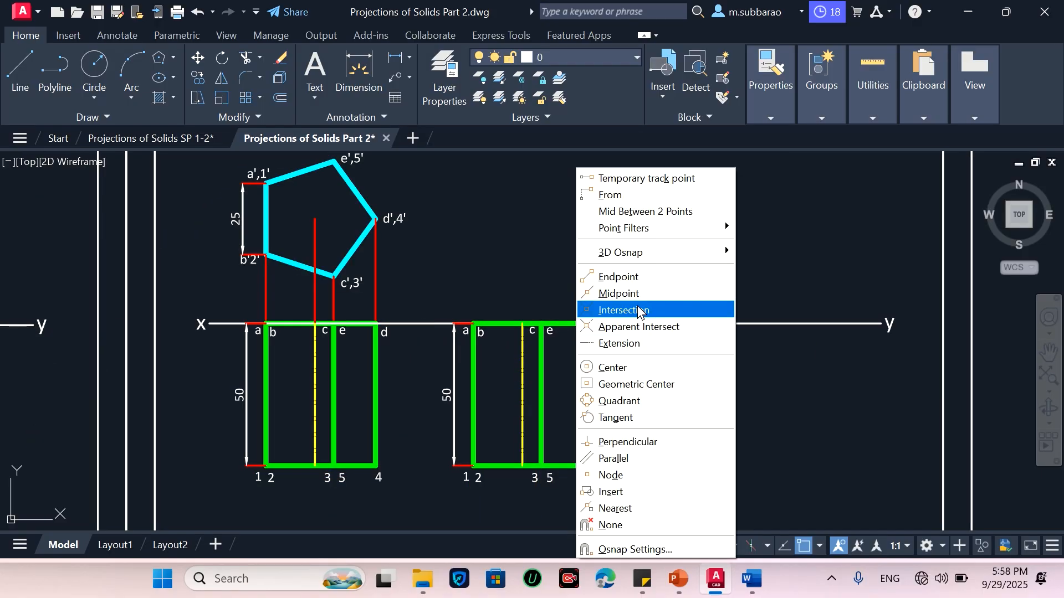
left_click(633, 549)
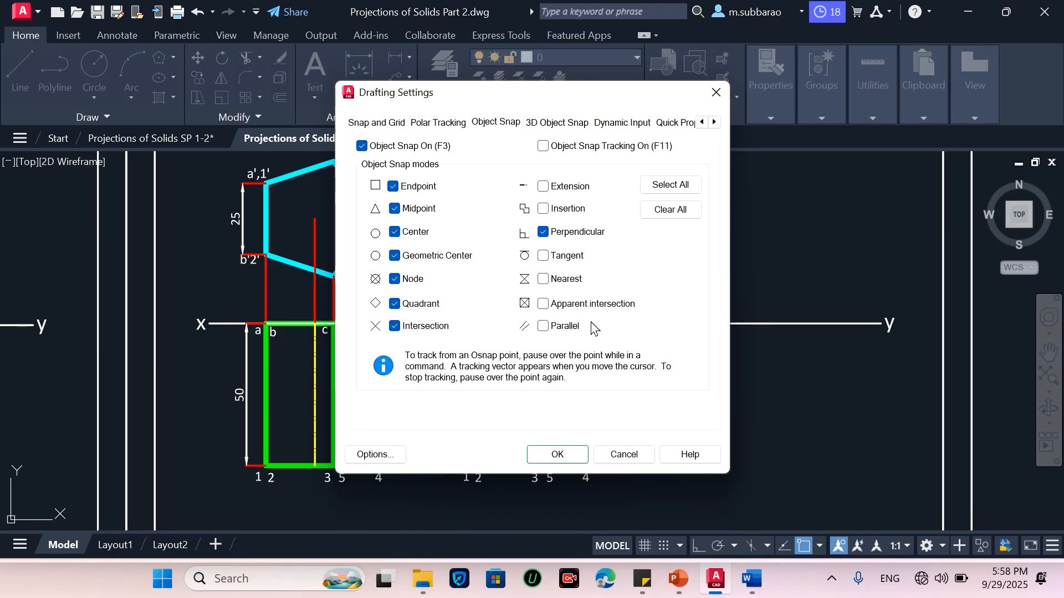
left_click(565, 456)
Rotate the copied top view 60° about corner d on the XY line, checking the problem slide in between
scroll(504, 424, "up", 2)
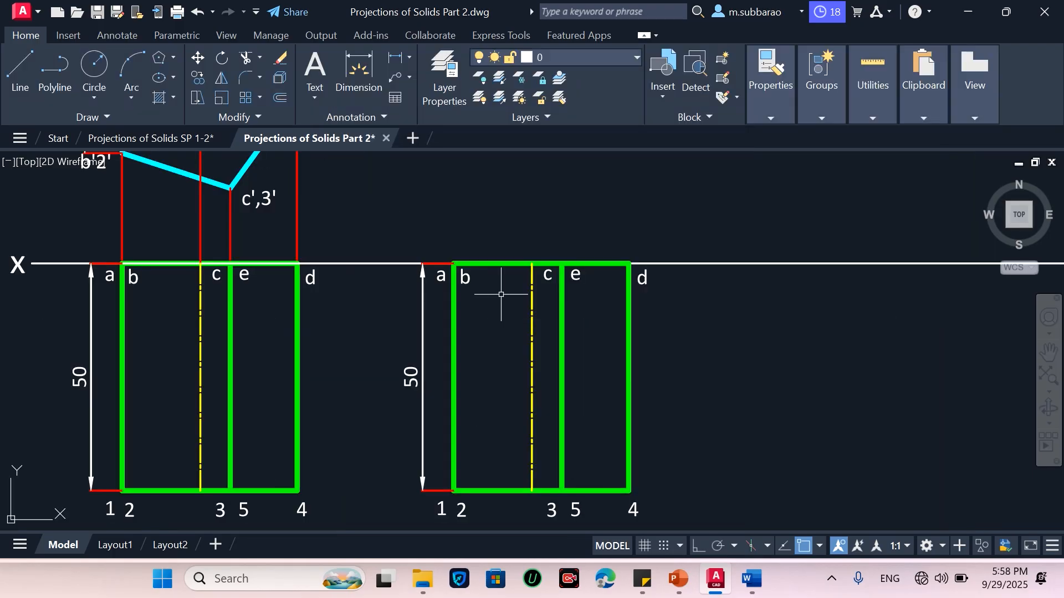
scroll(415, 362, "down", 2)
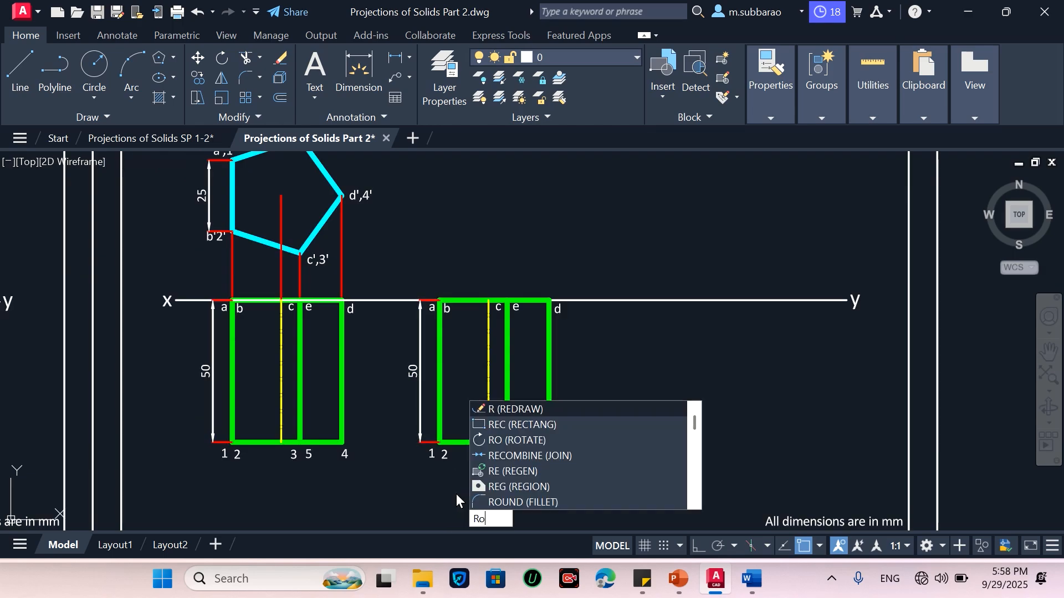
type("o")
key("Return")
left_click(388, 492)
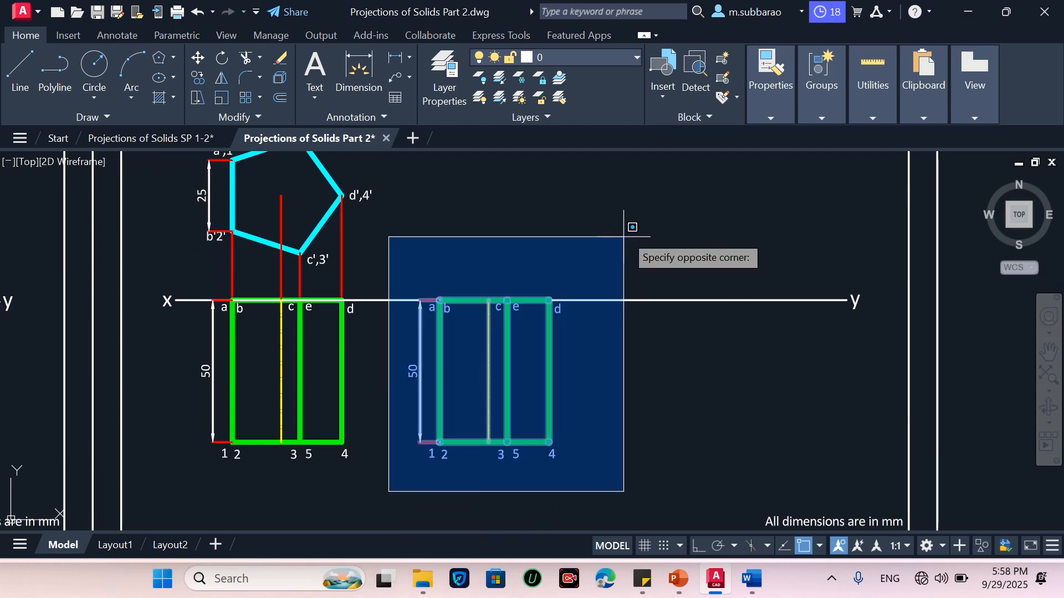
left_click(648, 212)
key("Return")
left_click(549, 301)
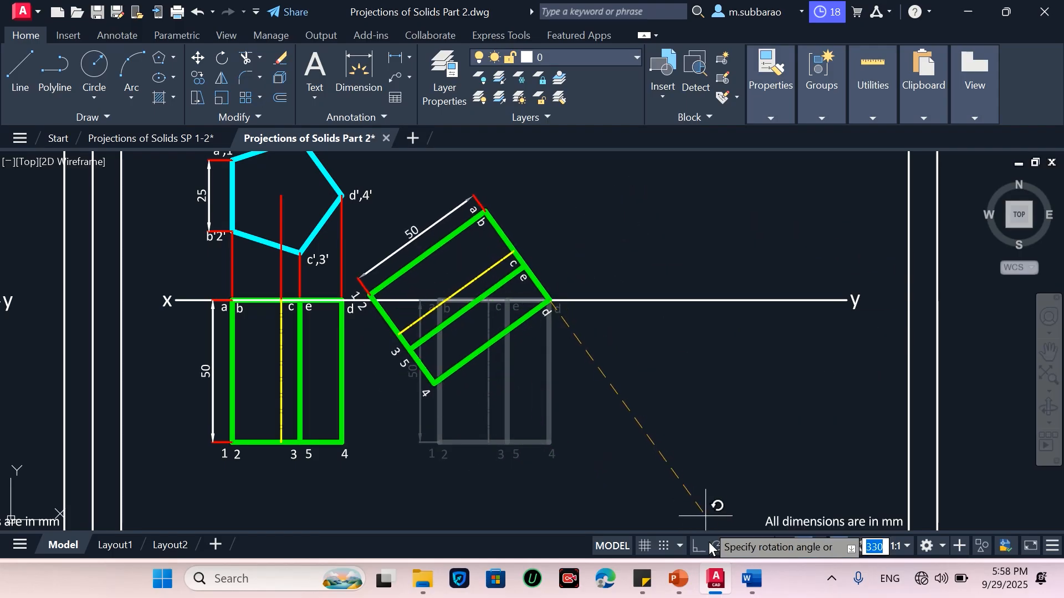
left_click(677, 582)
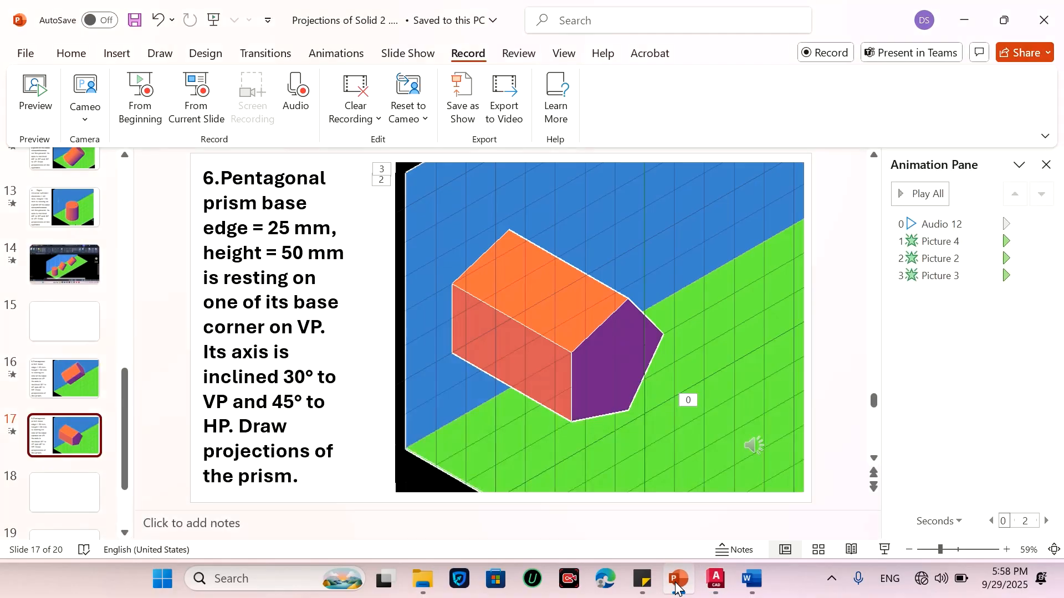
left_click(677, 582)
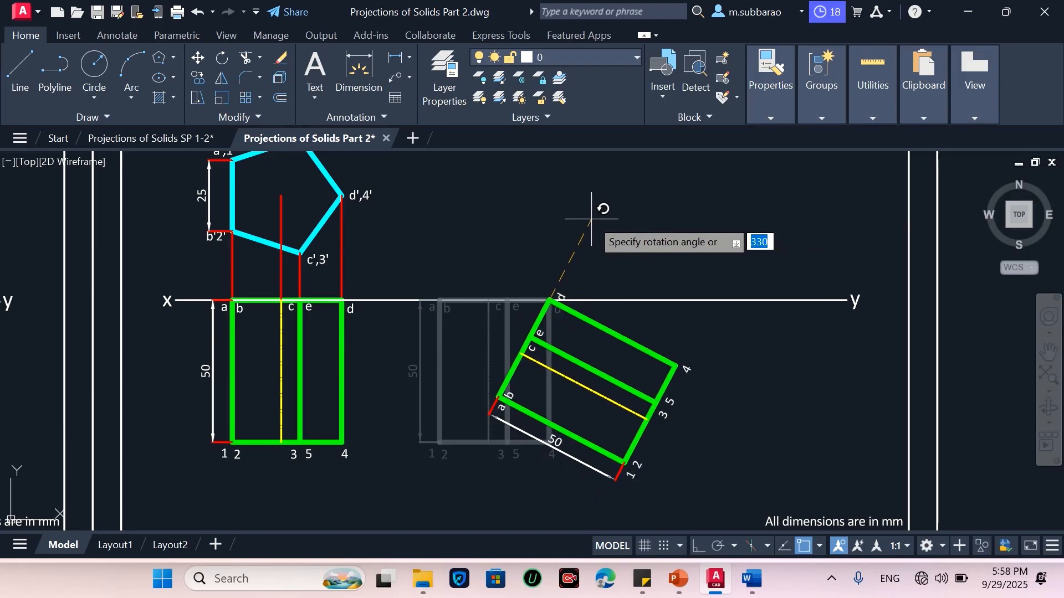
type("60")
key("Return")
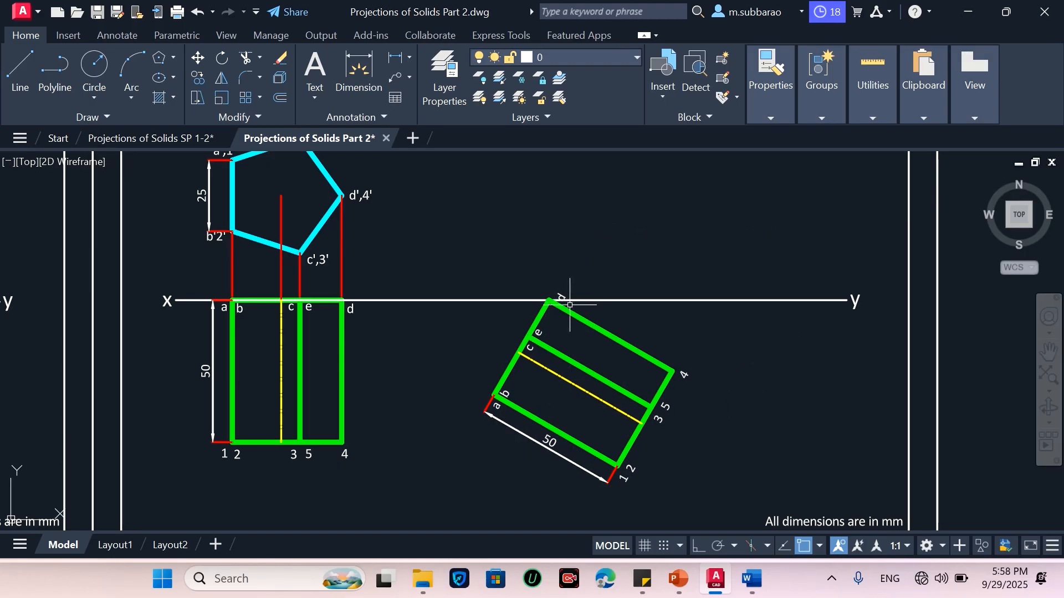
Move the rotated top view along the XY line, picking corner d as base point and a point on the line
scroll(570, 304, "up", 2)
scroll(701, 348, "down", 4)
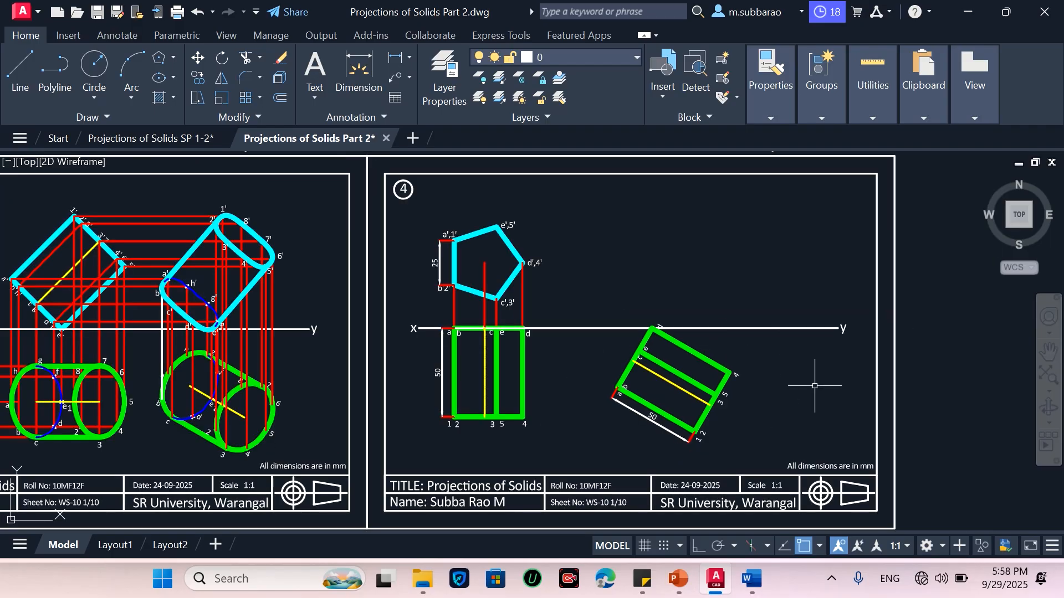
scroll(809, 394, "up", 2)
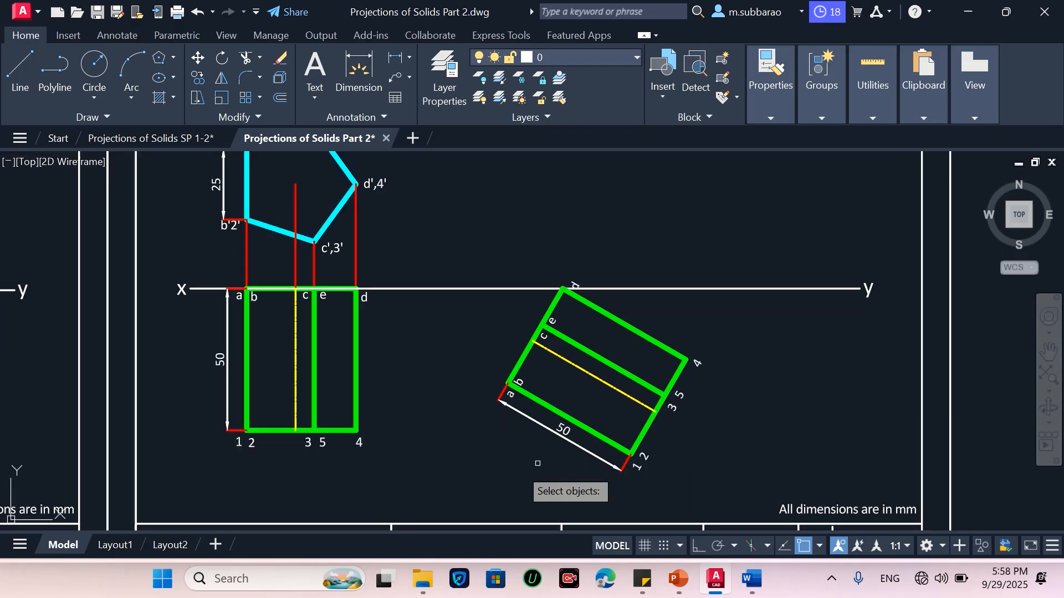
left_click(464, 479)
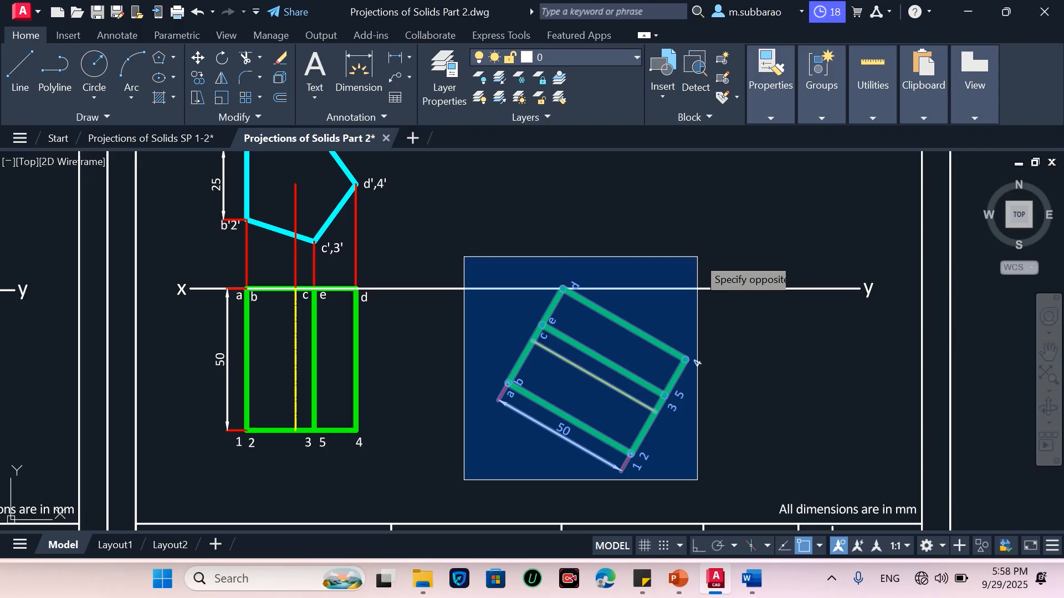
left_click(698, 257)
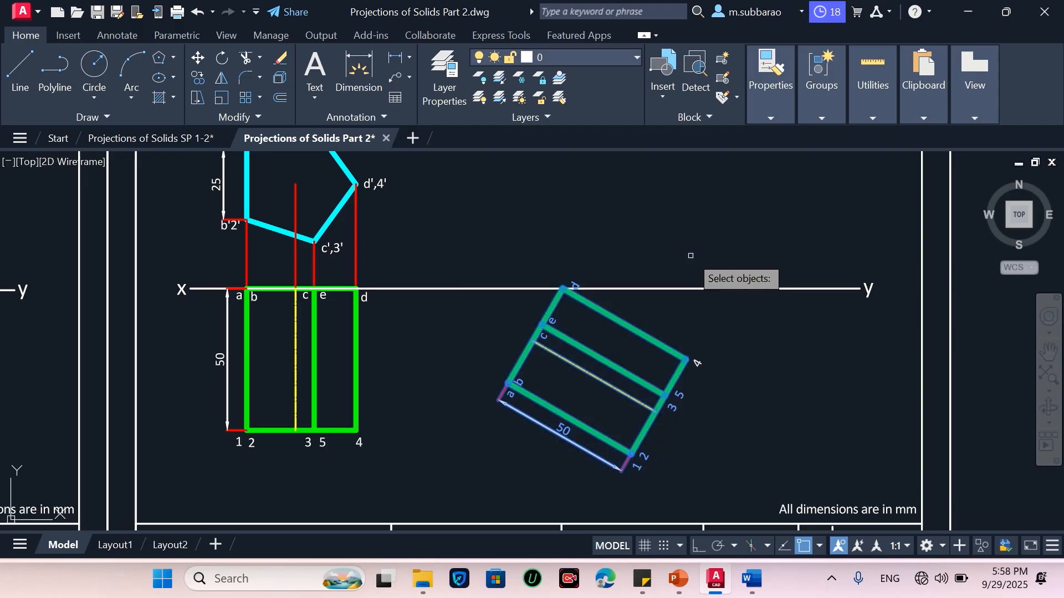
left_click(443, 485)
left_click(710, 242)
left_click(492, 506)
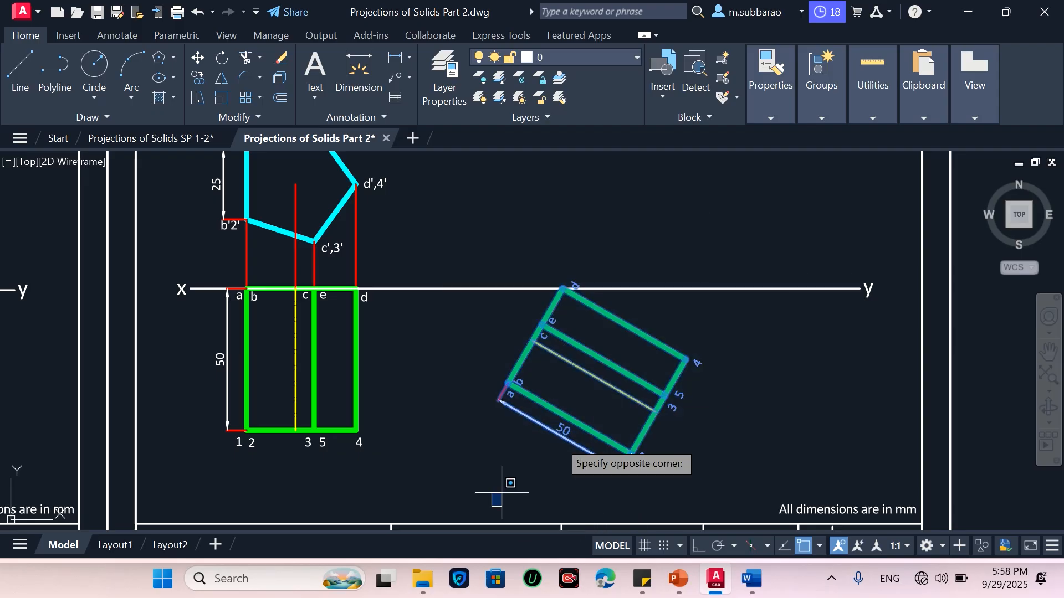
left_click(712, 238)
scroll(564, 287, "up", 2)
key("Return")
left_click(565, 286)
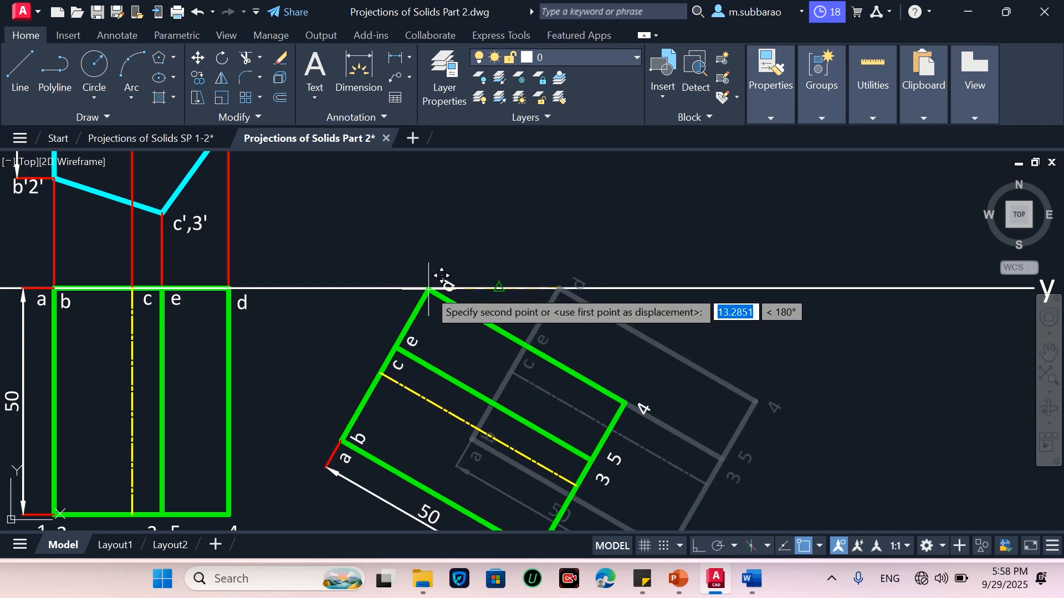
scroll(429, 289, "up", 2)
scroll(427, 291, "up", 2)
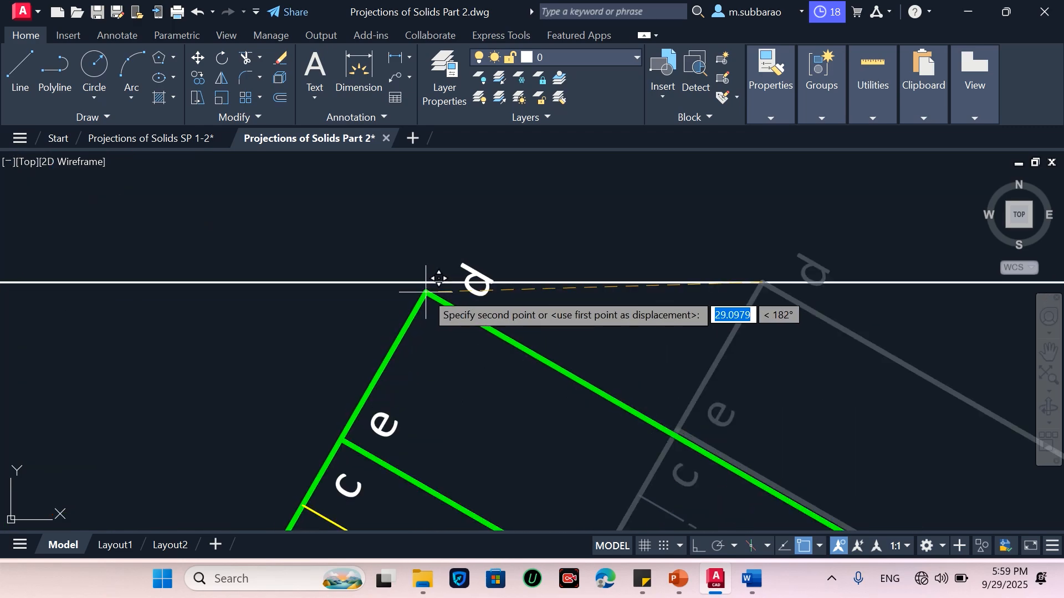
left_click(606, 284)
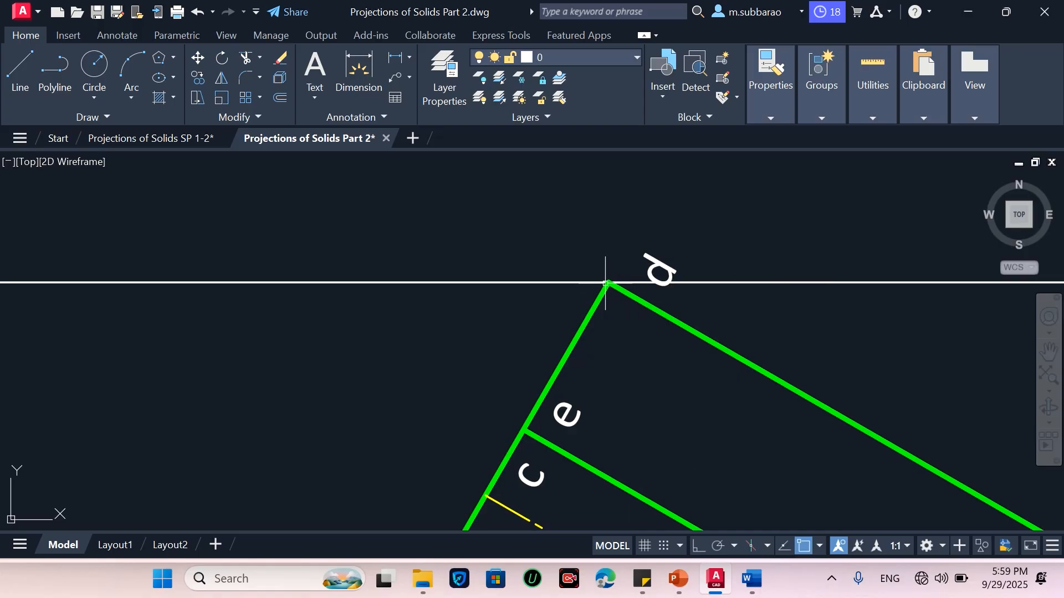
Move the rotated top view about 19 mm horizontally to the left with Ortho on
scroll(436, 271, "down", 4)
key("space")
left_click(393, 465)
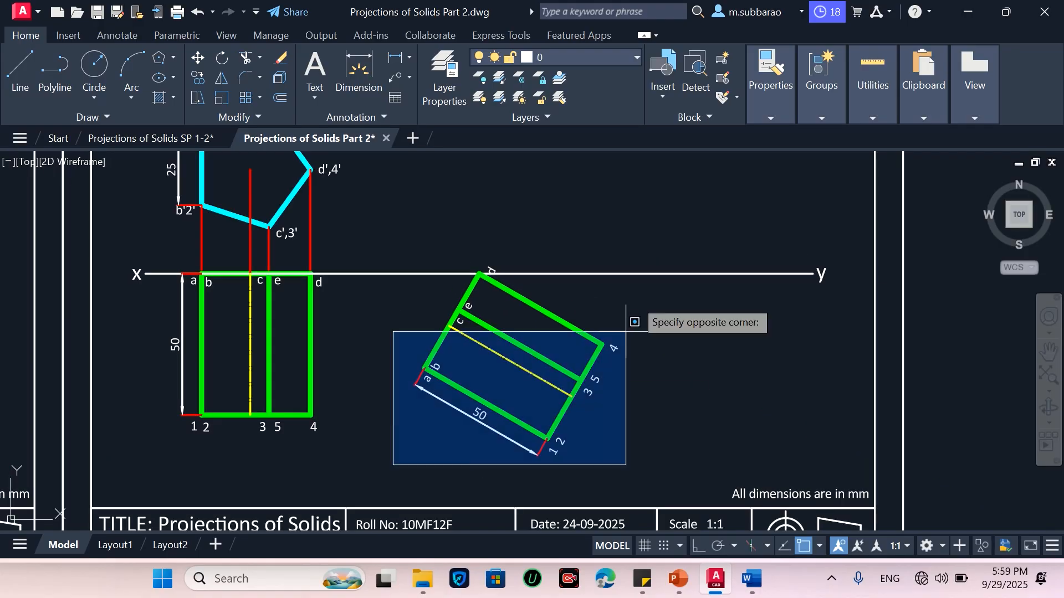
left_click(665, 205)
key("space")
left_click(675, 192)
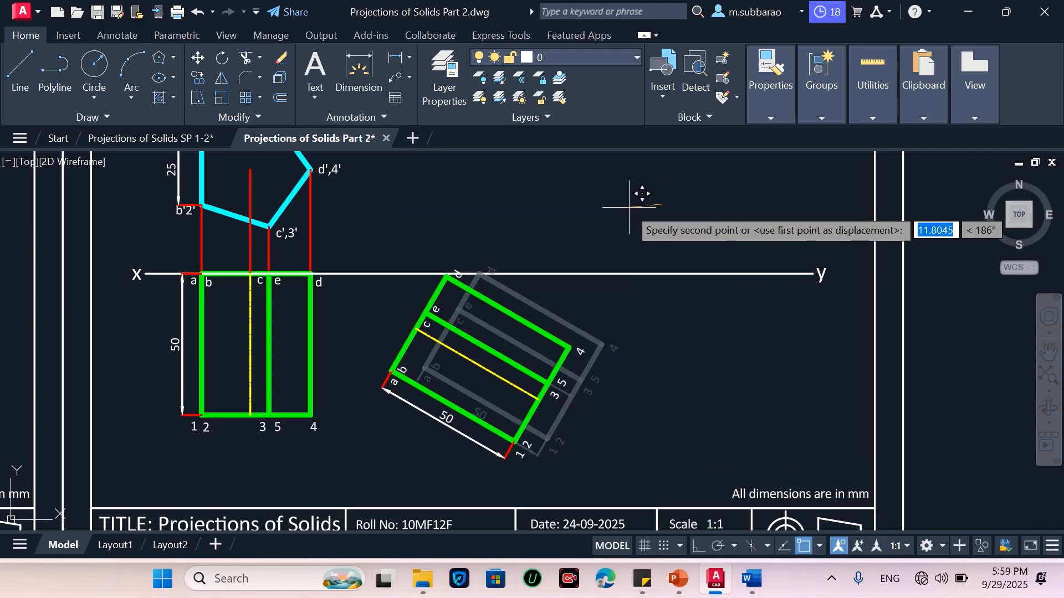
left_click(698, 546)
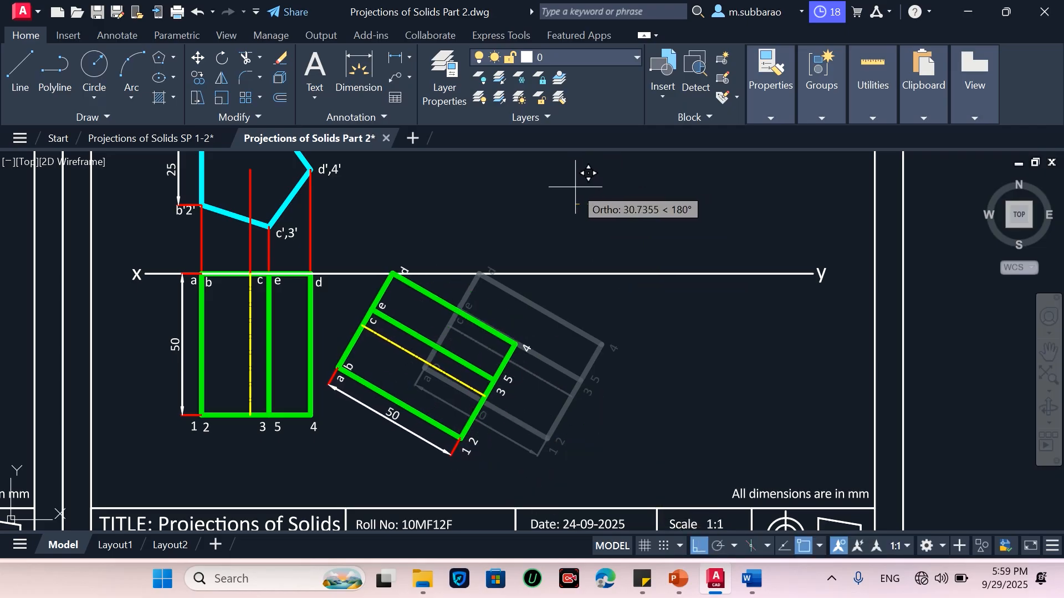
left_click(629, 179)
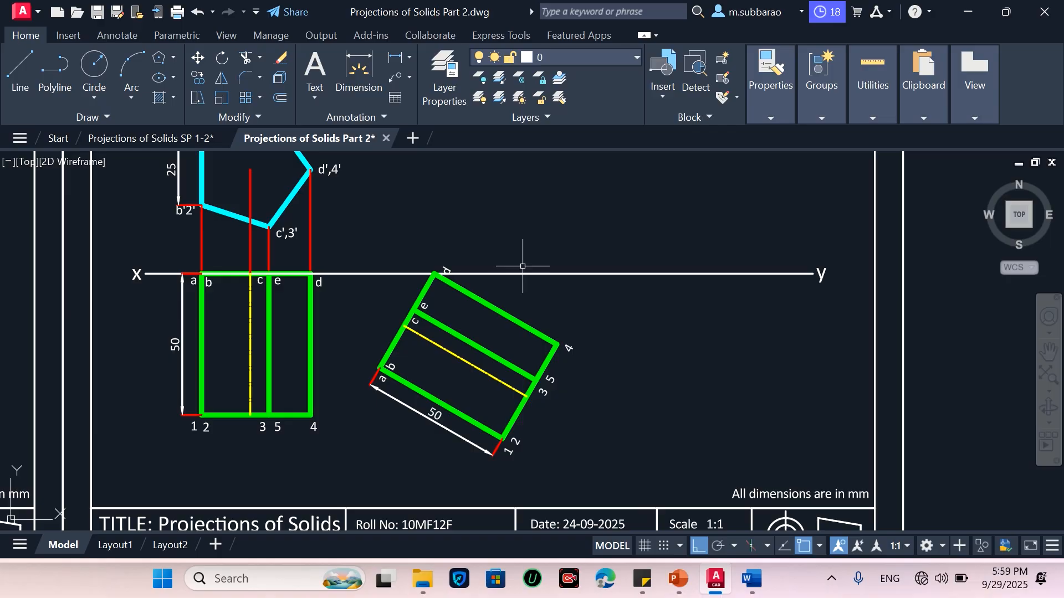
Delete the 50 mm dimension and its red extension lines from the rotated top view
scroll(393, 298, "up", 2)
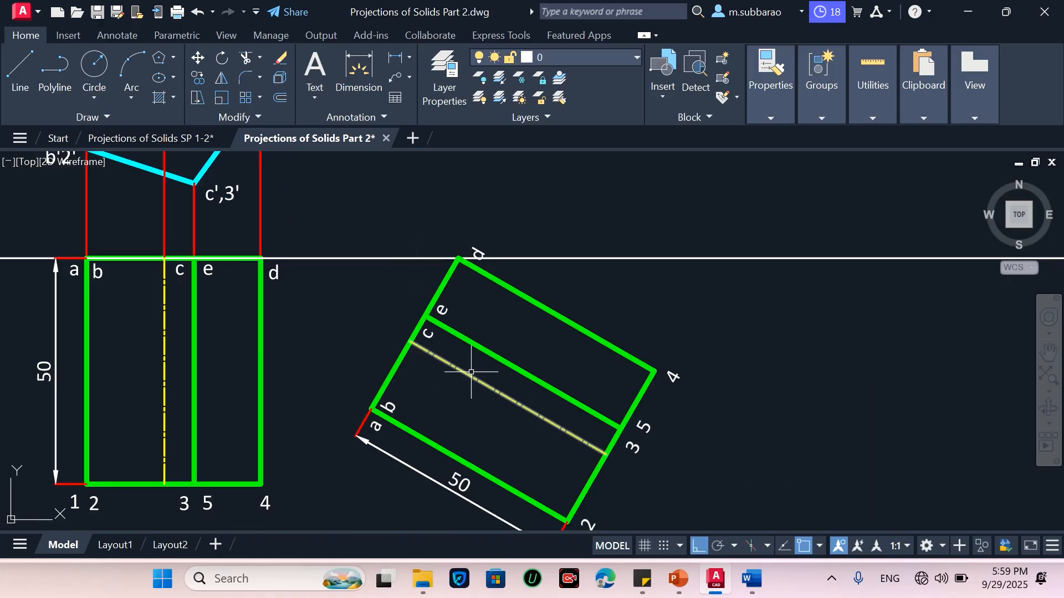
scroll(450, 291, "down", 2)
scroll(429, 355, "up", 2)
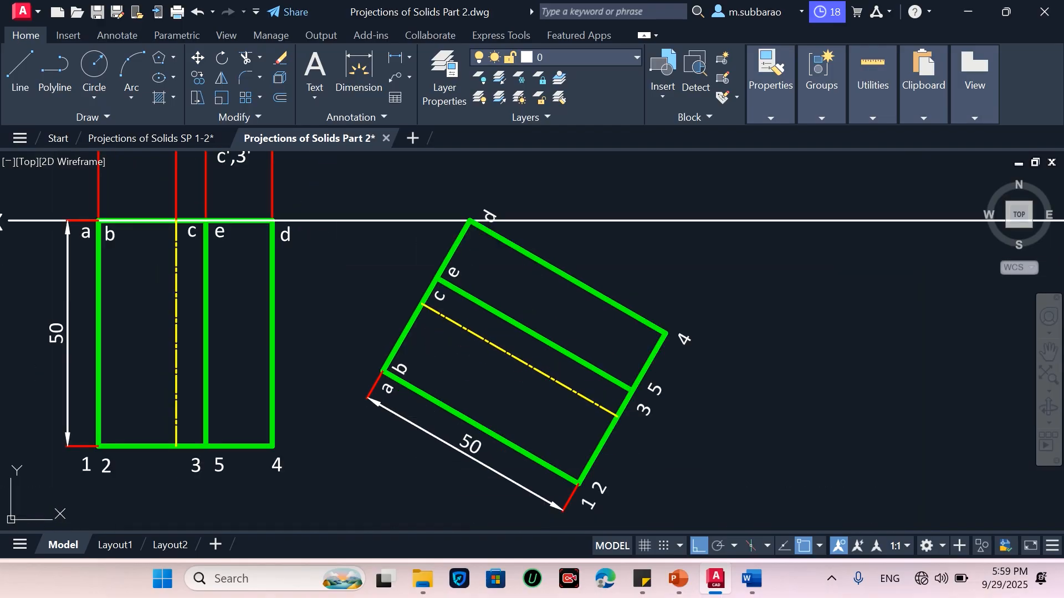
left_click(430, 424)
left_click(431, 438)
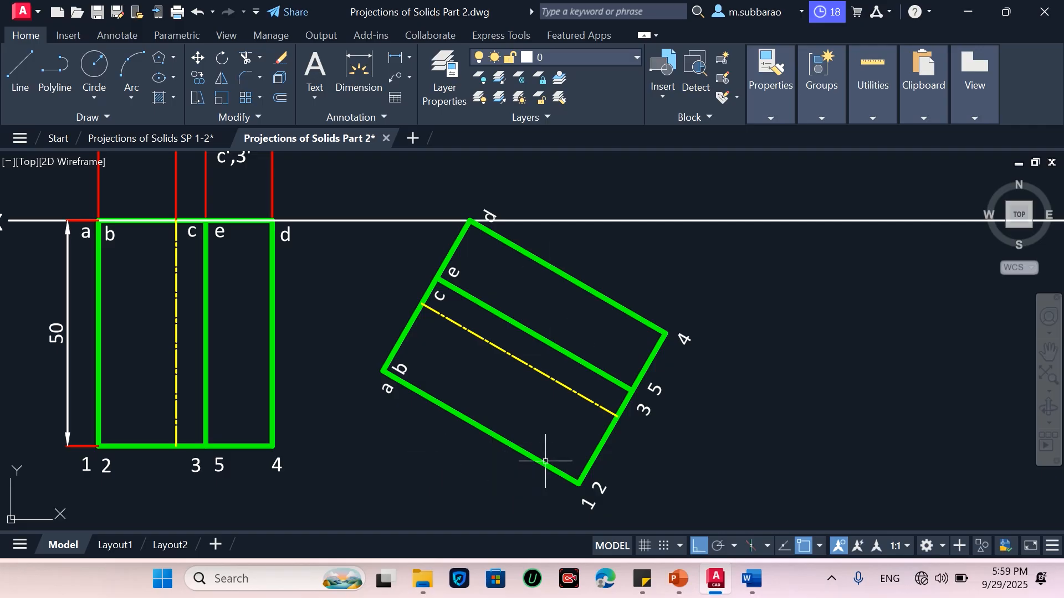
scroll(546, 461, "down", 2)
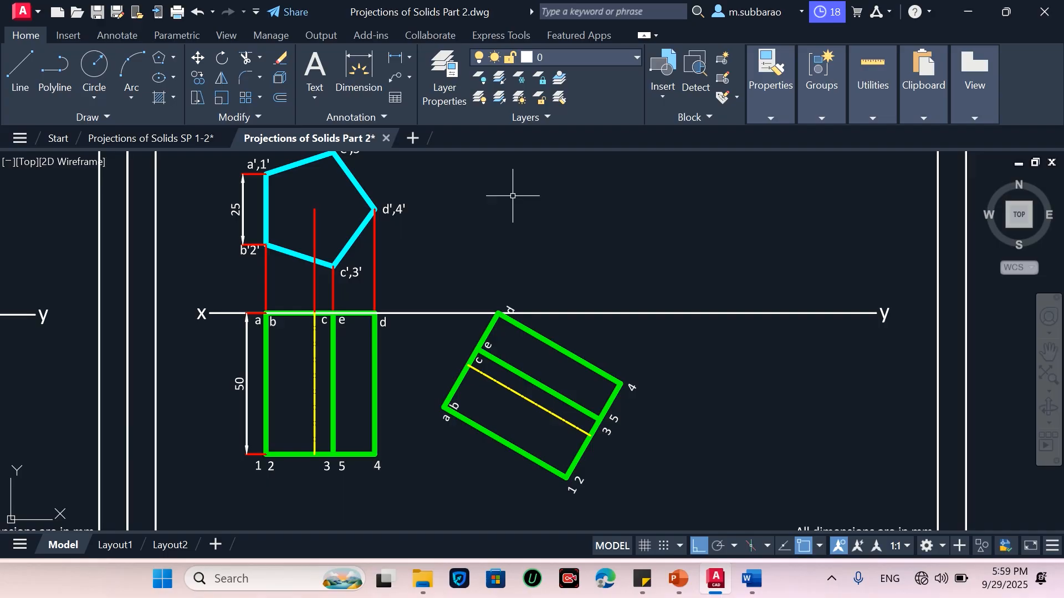
Draw horizontal projection lines to the right from front-view corners e',5' and d',4'
scroll(514, 265, "down", 2)
scroll(511, 195, "up", 2)
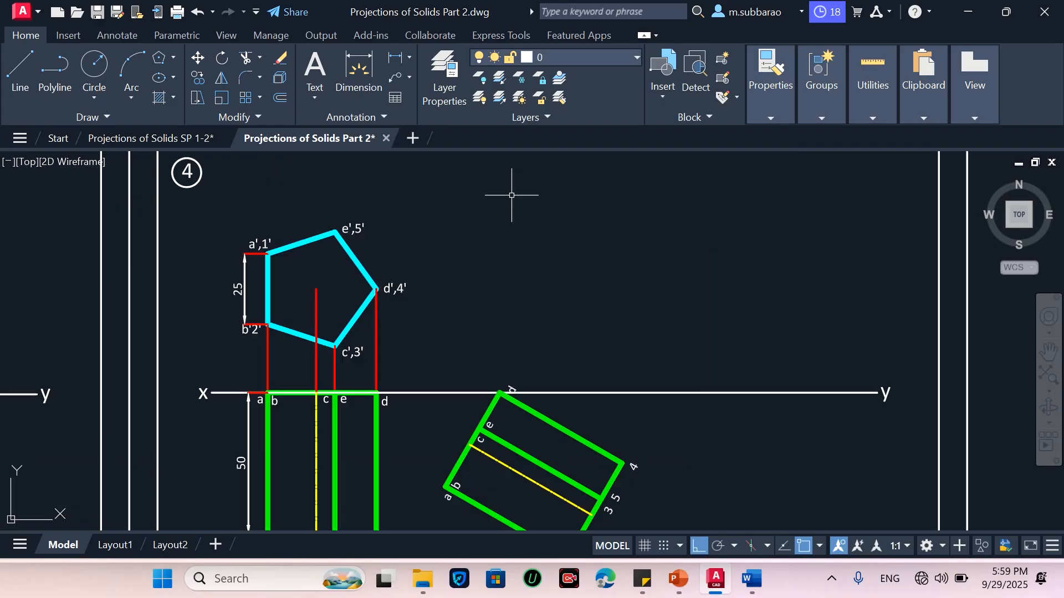
type("l")
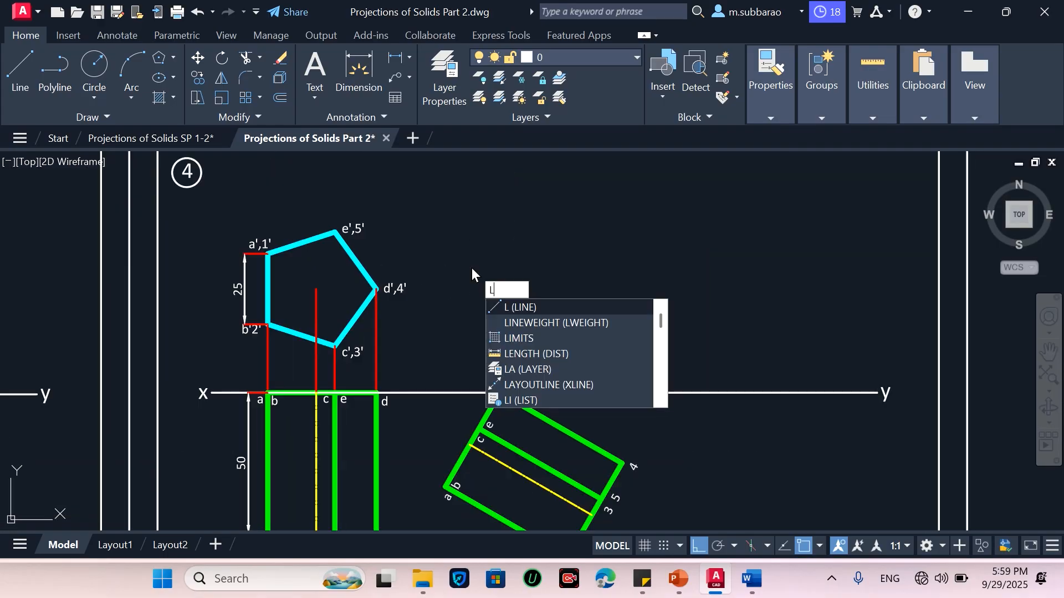
key("Return")
left_click(335, 232)
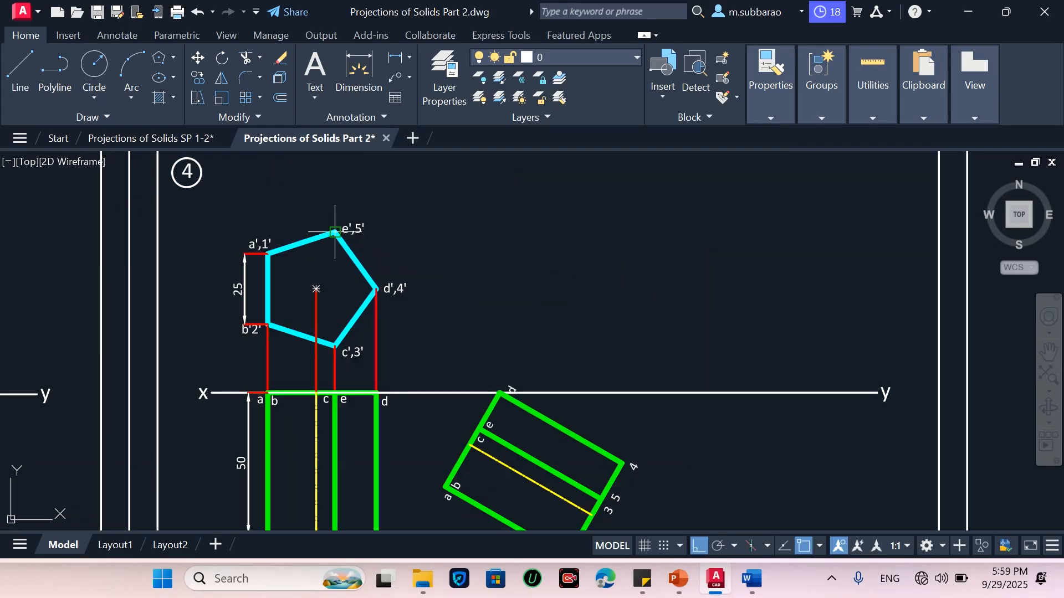
left_click(642, 232)
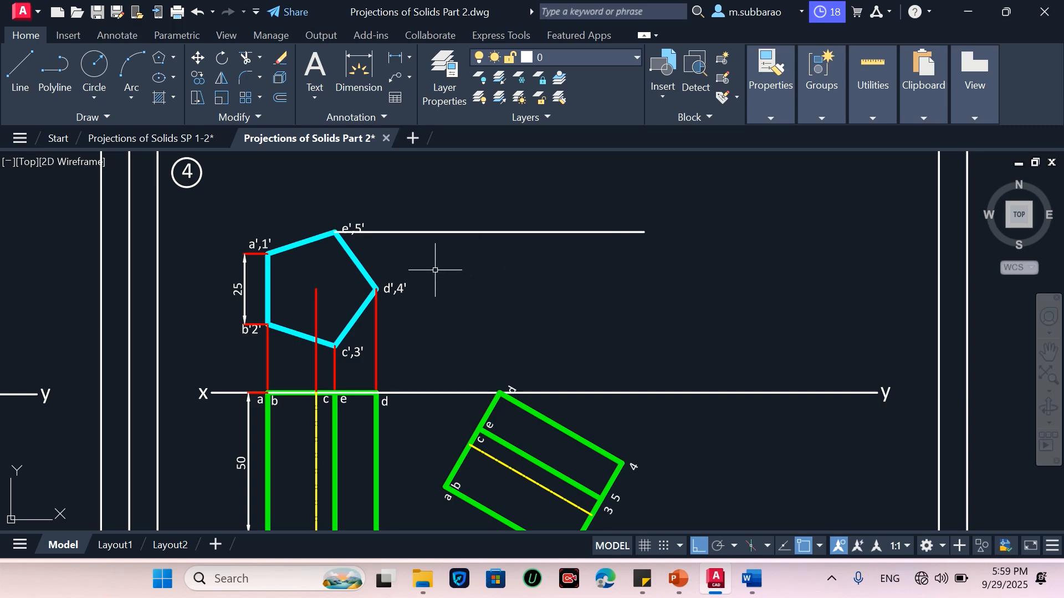
key("Return")
left_click(377, 289)
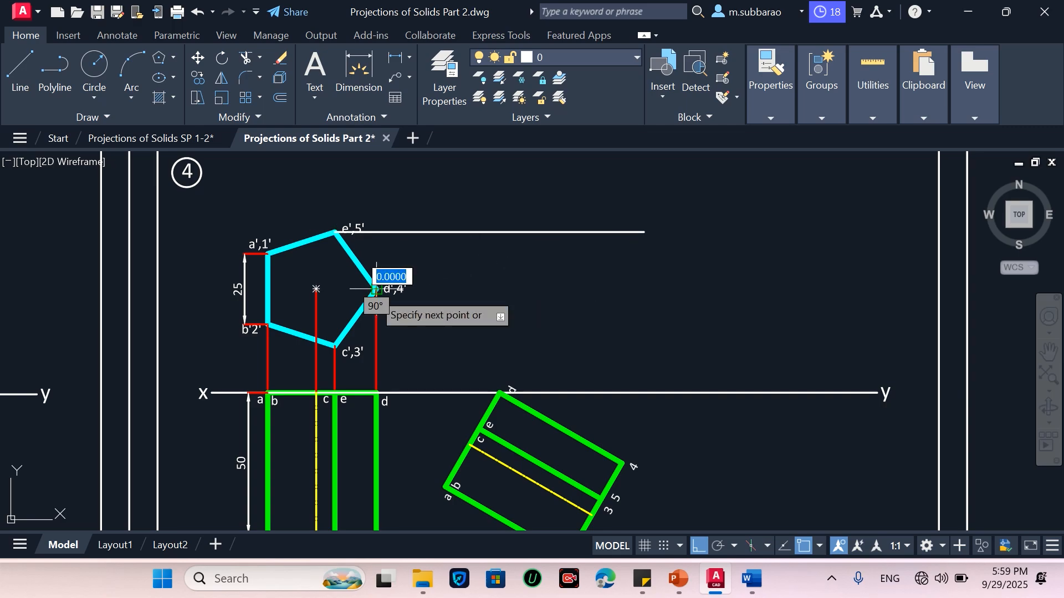
left_click(660, 279)
key("Return")
Draw horizontal projection lines to the right from front-view corners c',3', a',1' and b',2'
key("Return")
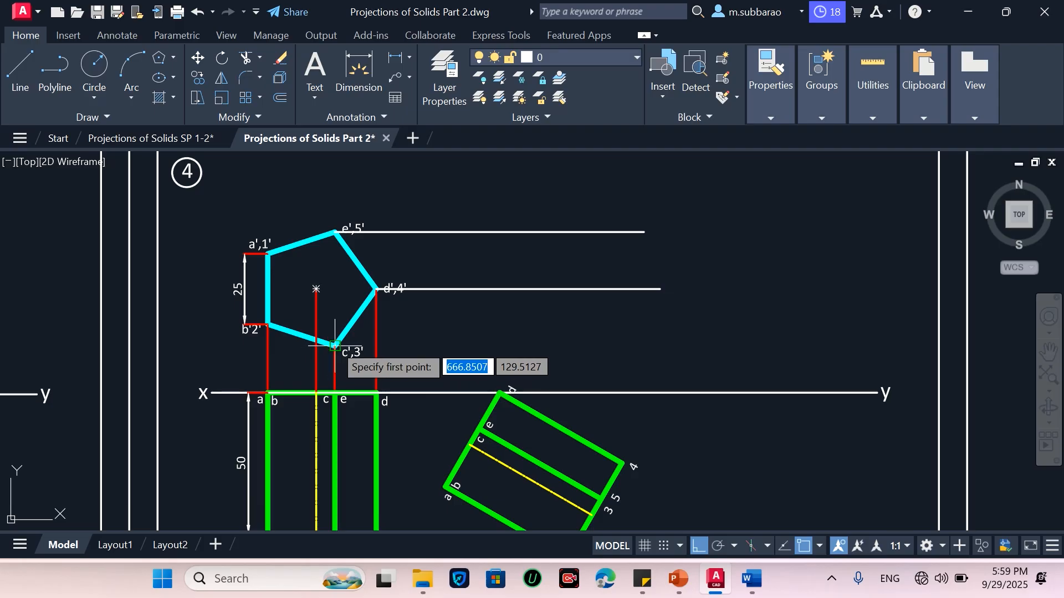
left_click(335, 346)
left_click(673, 335)
key("Return")
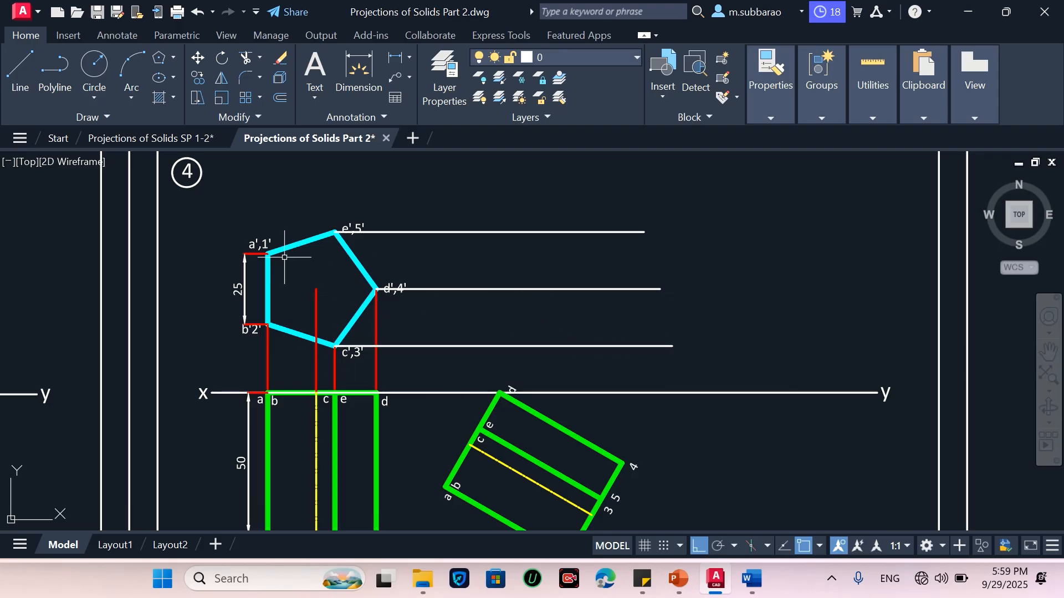
key("Return")
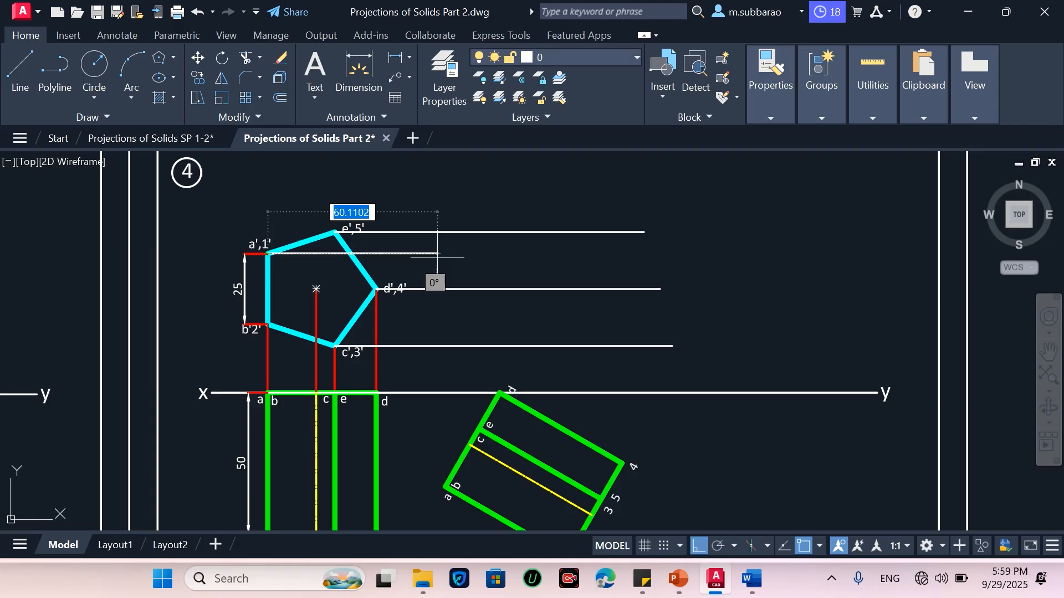
left_click(652, 254)
key("Return")
key("Return")
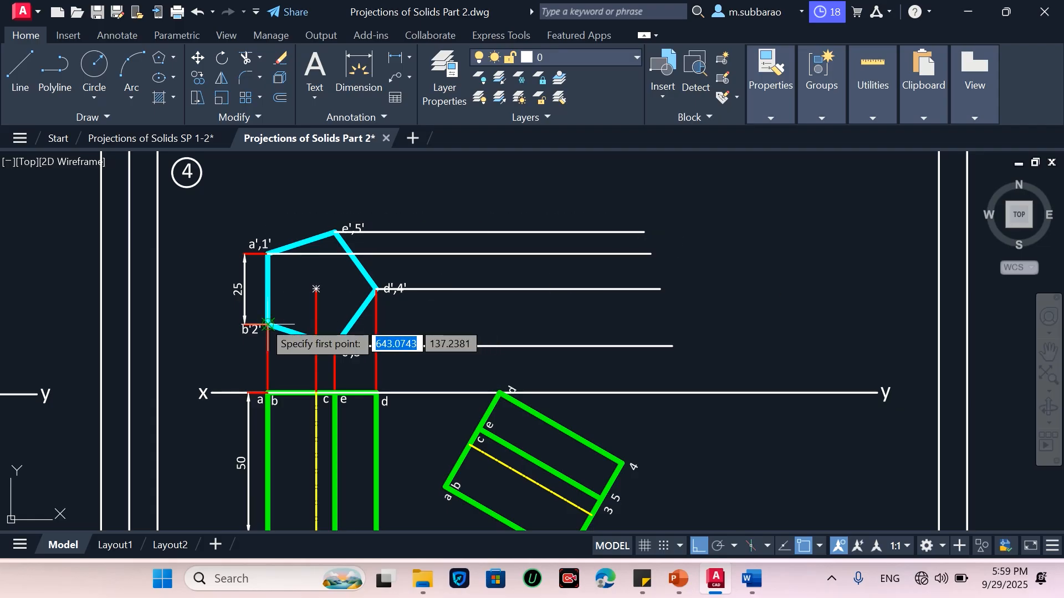
left_click(267, 324)
left_click(662, 325)
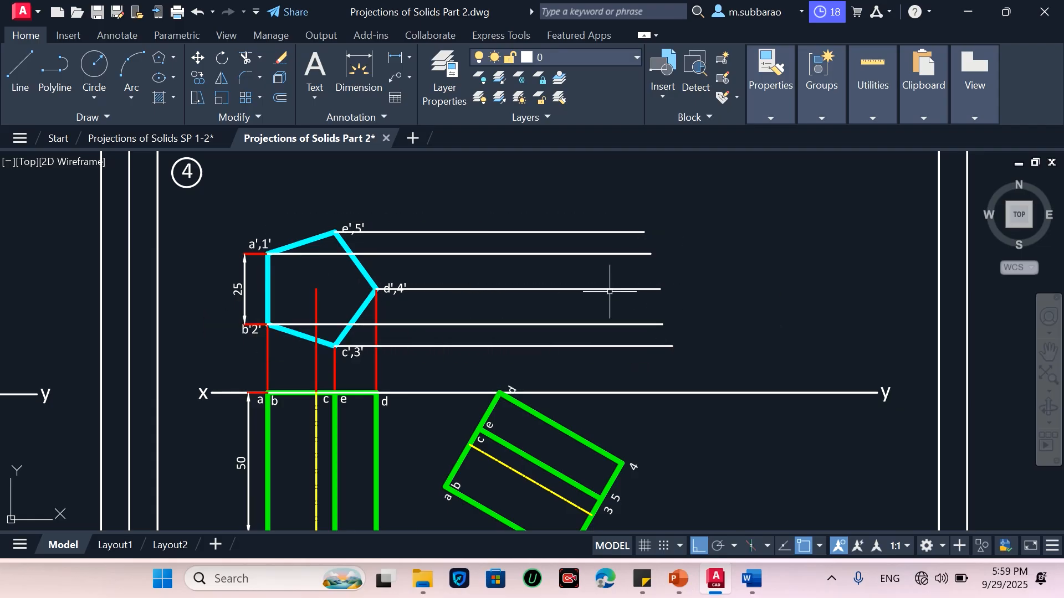
key("Return")
Draw vertical projectors upward from the tilted top view's corners 1 2, 3 5 and 4 to the horizontal lines
scroll(570, 228, "down", 3)
scroll(568, 310, "up", 3)
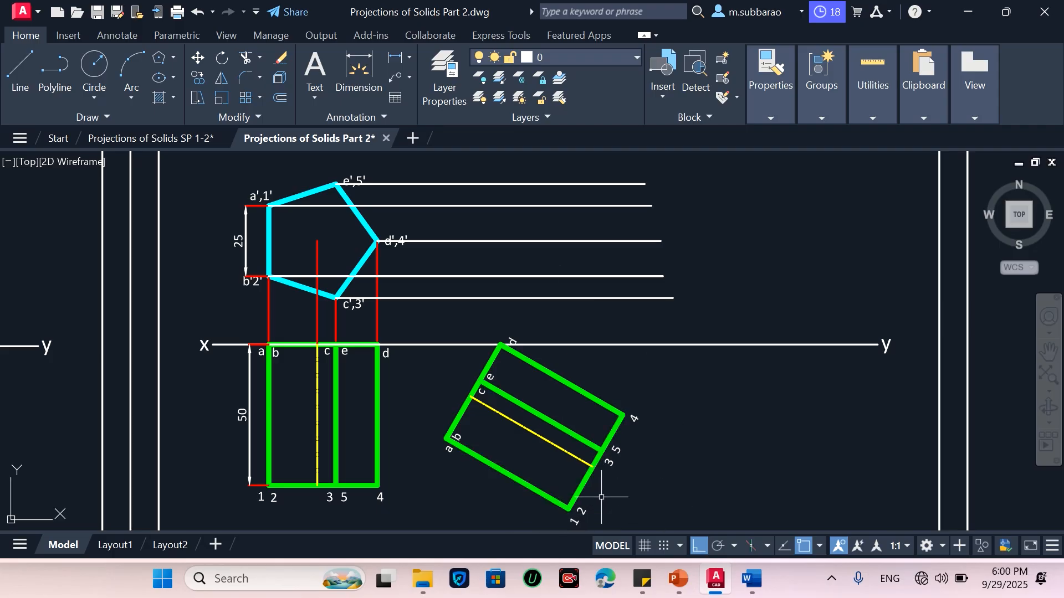
type("l")
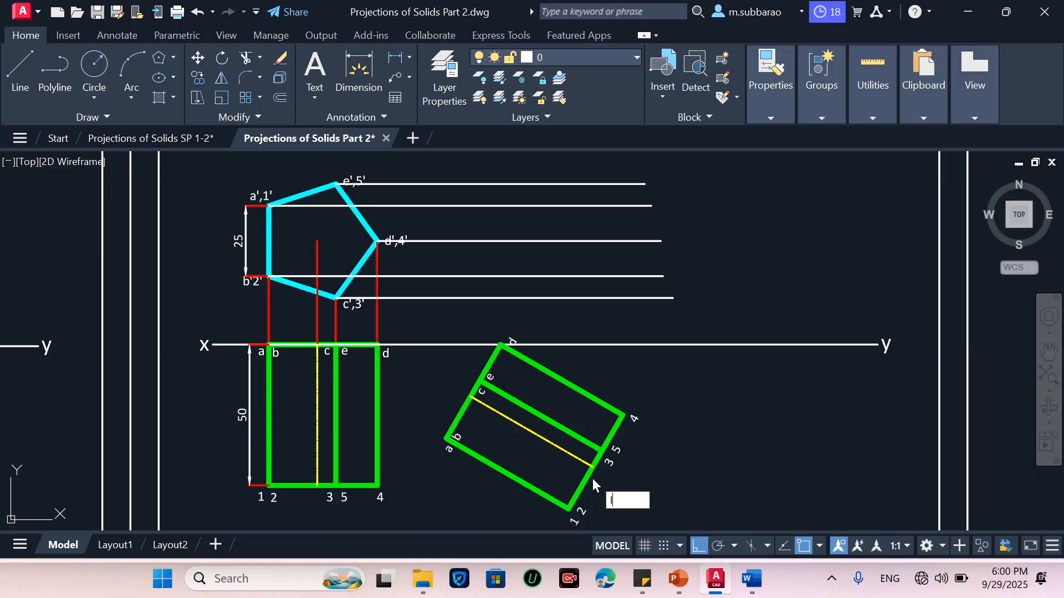
key("Return")
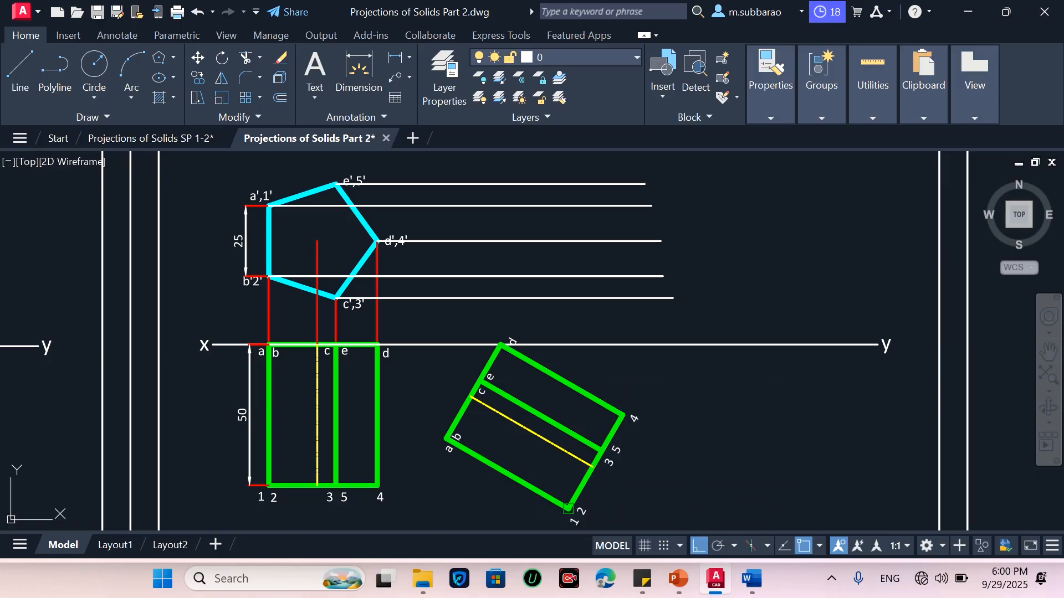
left_click(568, 508)
left_click(558, 209)
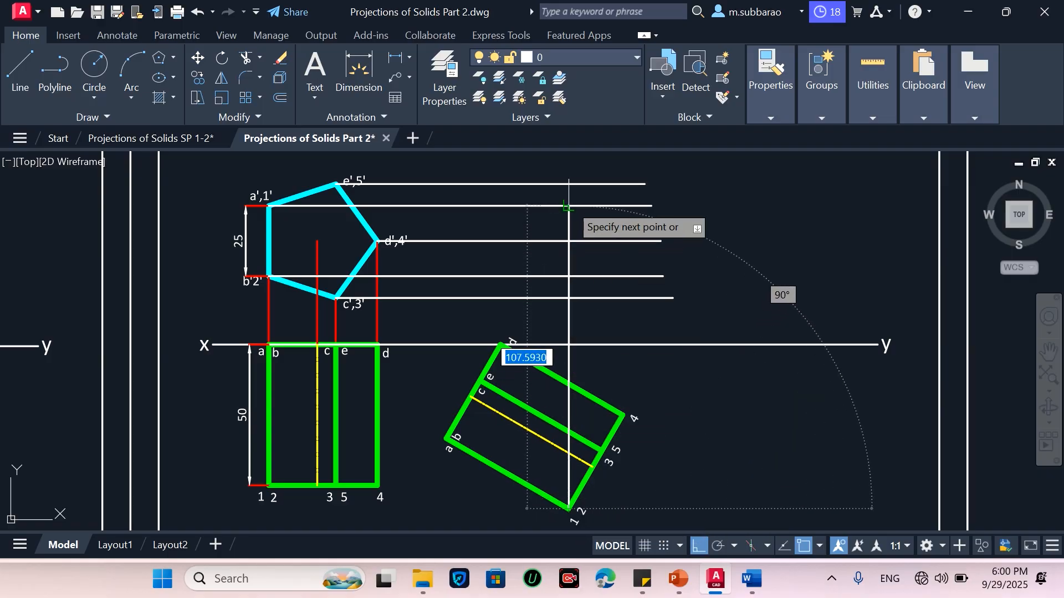
key("Return")
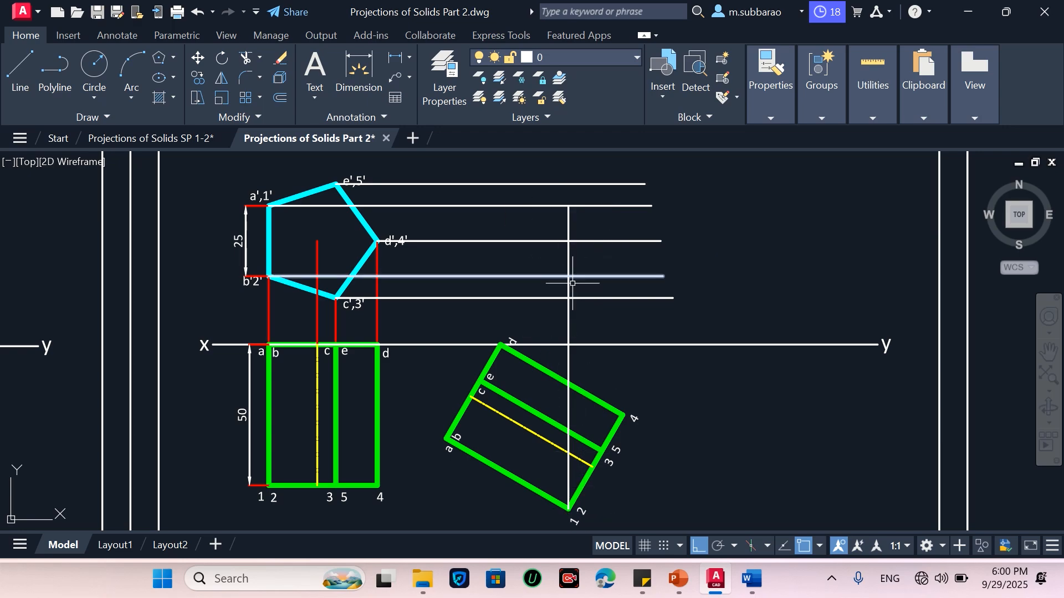
key("Return")
left_click(602, 450)
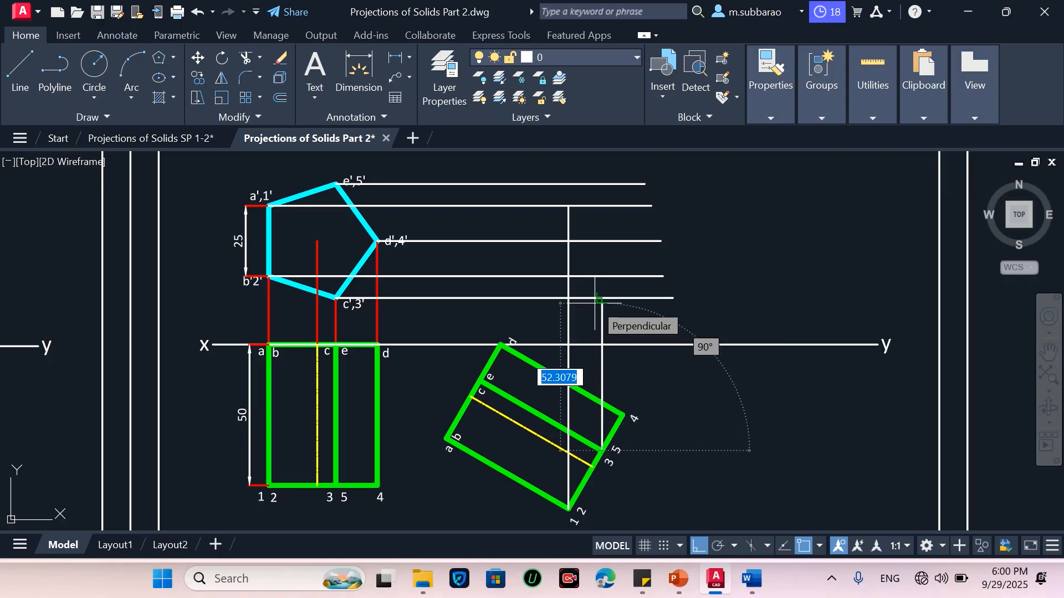
left_click(602, 184)
key("Return")
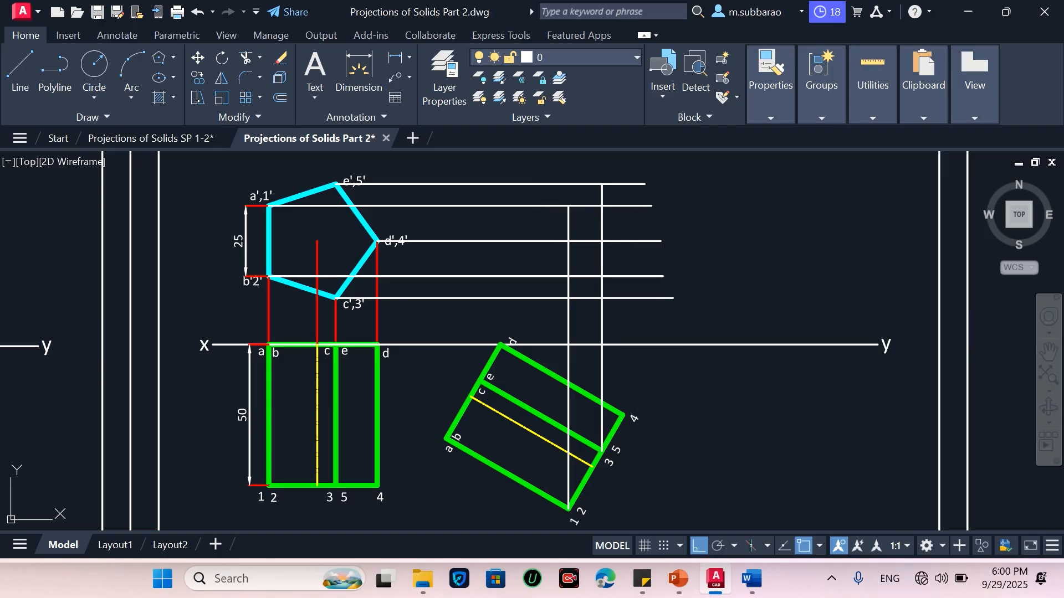
key("Return")
left_click(623, 414)
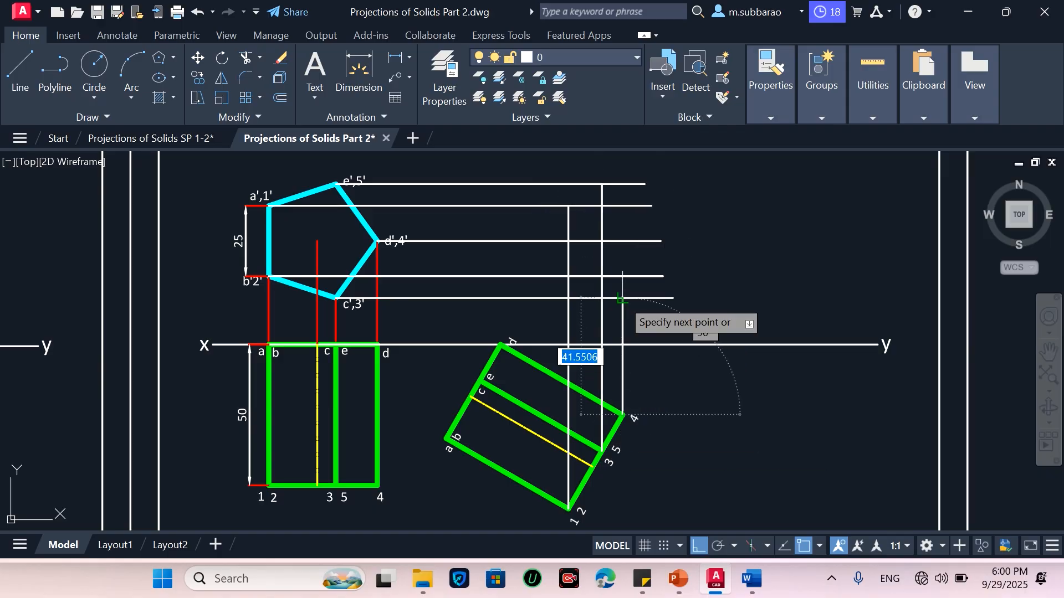
left_click(623, 241)
key("Return")
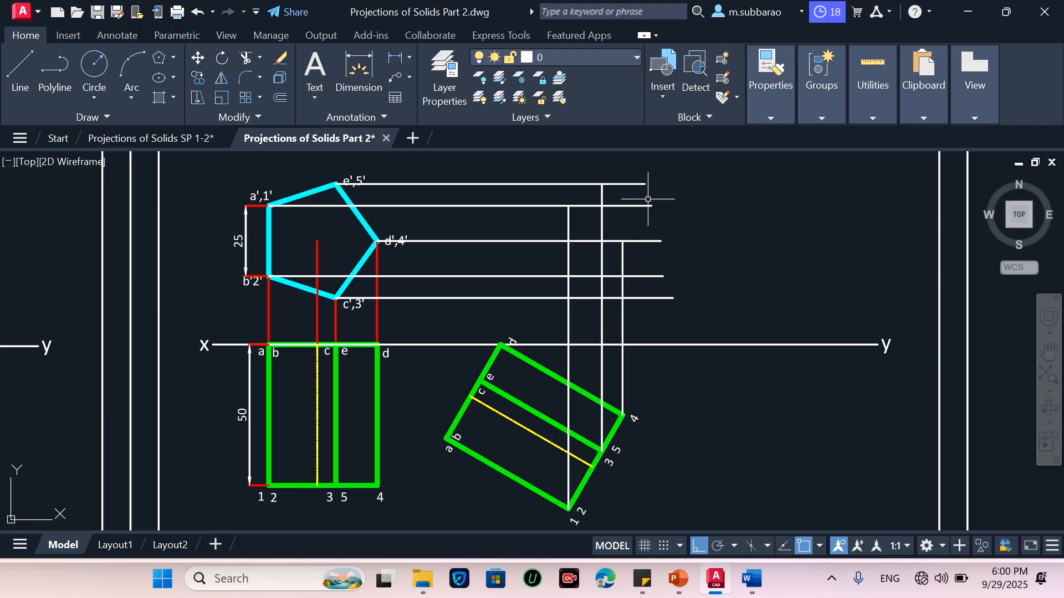
Trim the horizontal projection lines back to the vertical projectors from the tilted top view
type("tr")
key("Return")
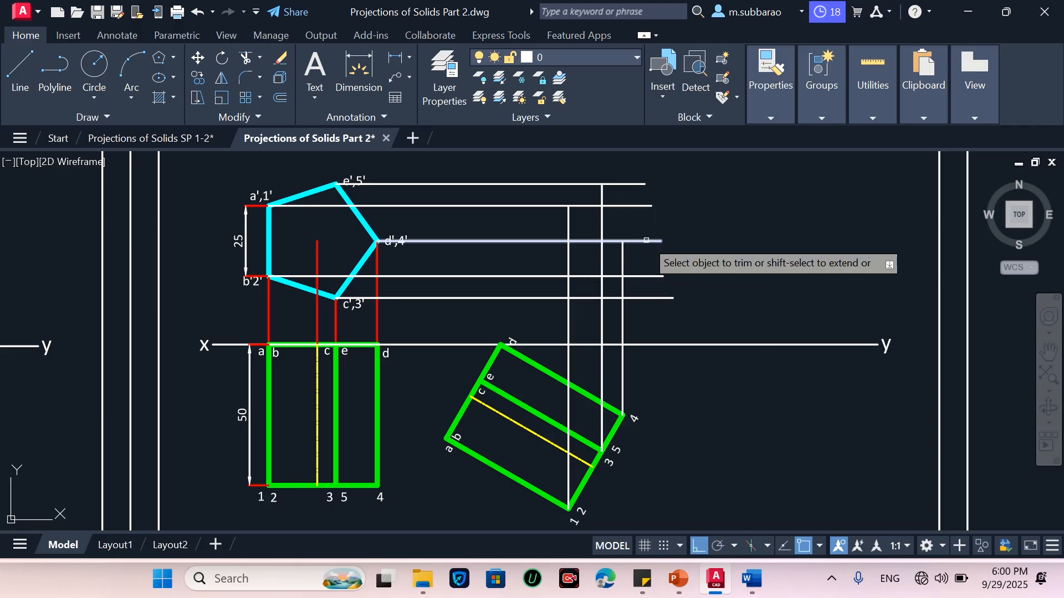
left_click(653, 173)
left_click(626, 214)
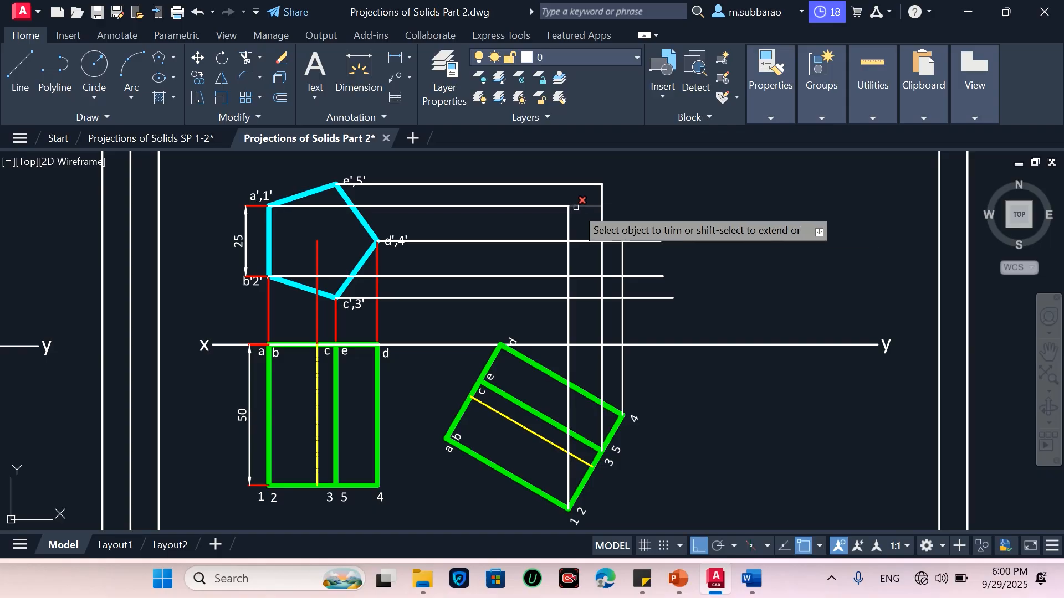
left_click(583, 201)
left_click(585, 209)
left_click(674, 219)
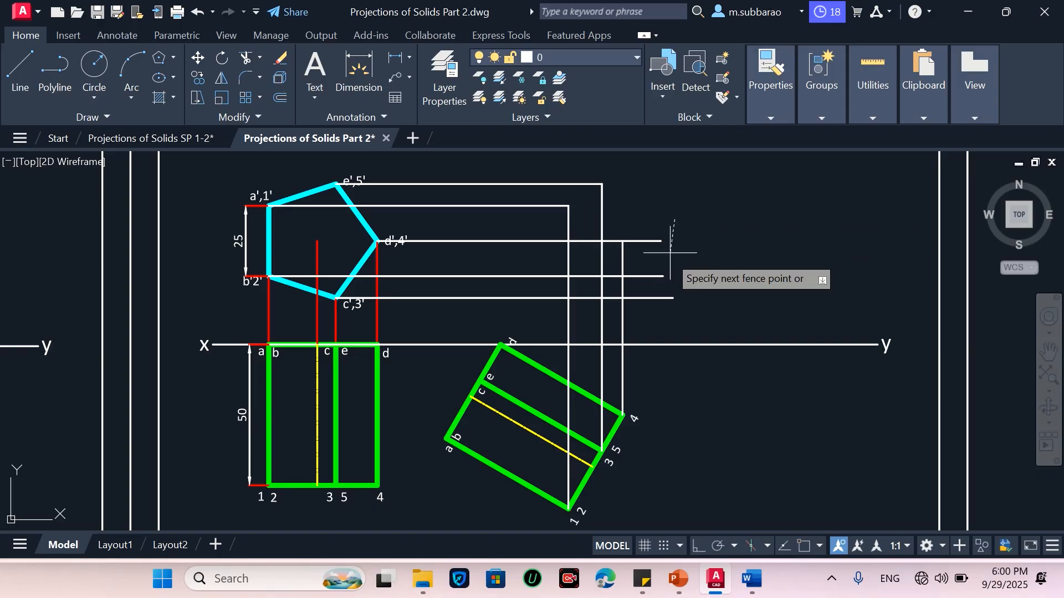
left_click(646, 242)
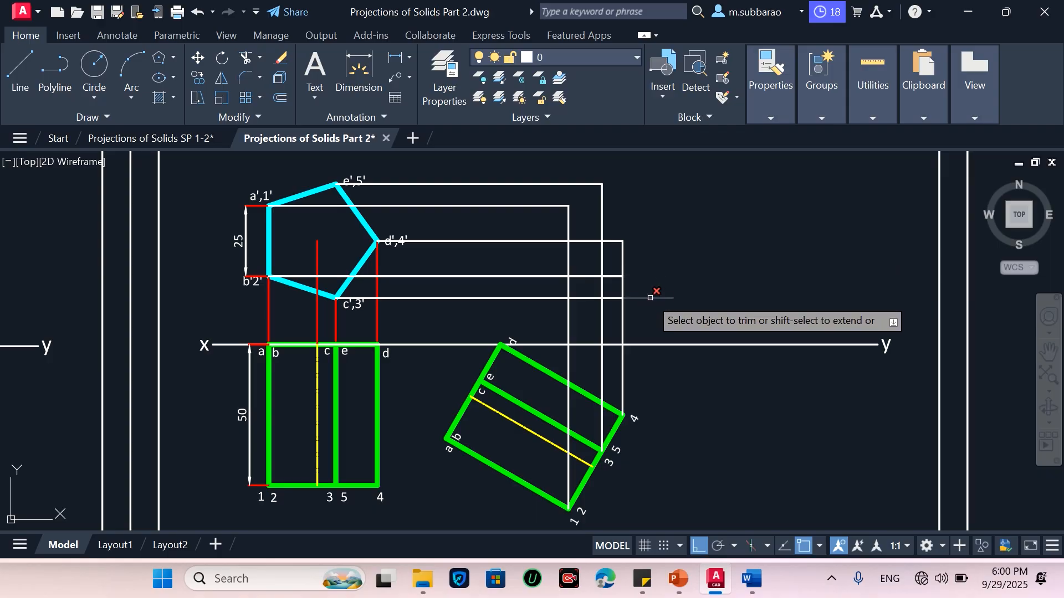
scroll(650, 298, "up", 2)
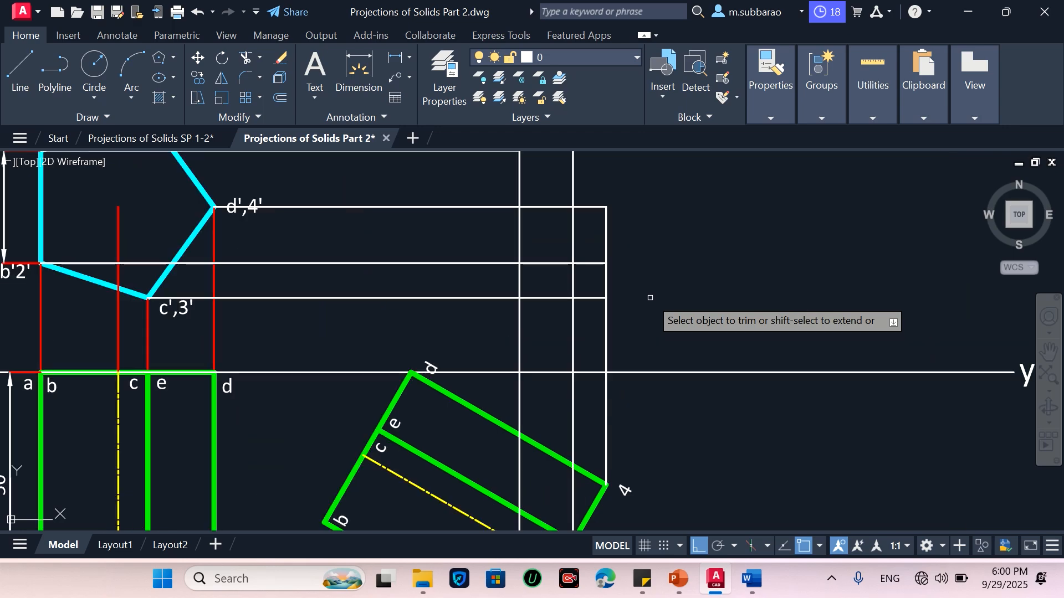
scroll(632, 295, "down", 2)
key("Escape")
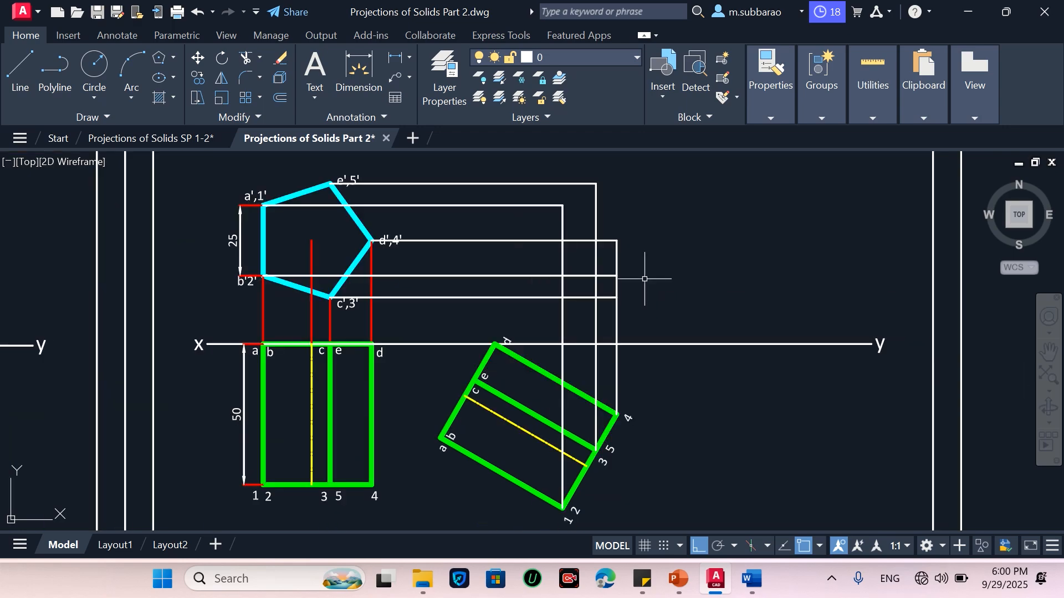
Mark points at the intersections of the vertical projectors with the matching horizontal projection lines
type("po")
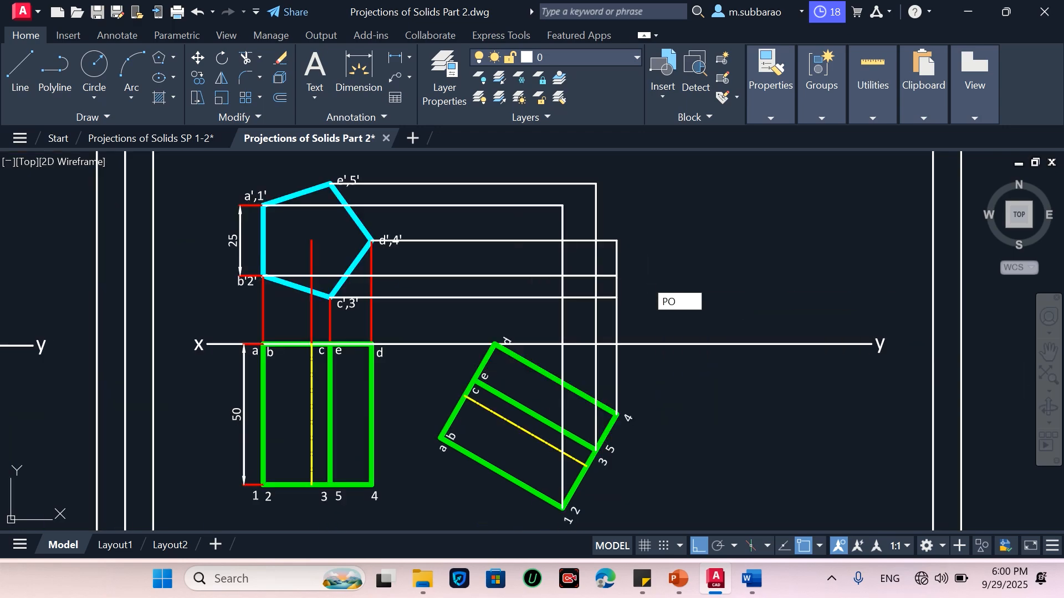
key("Return")
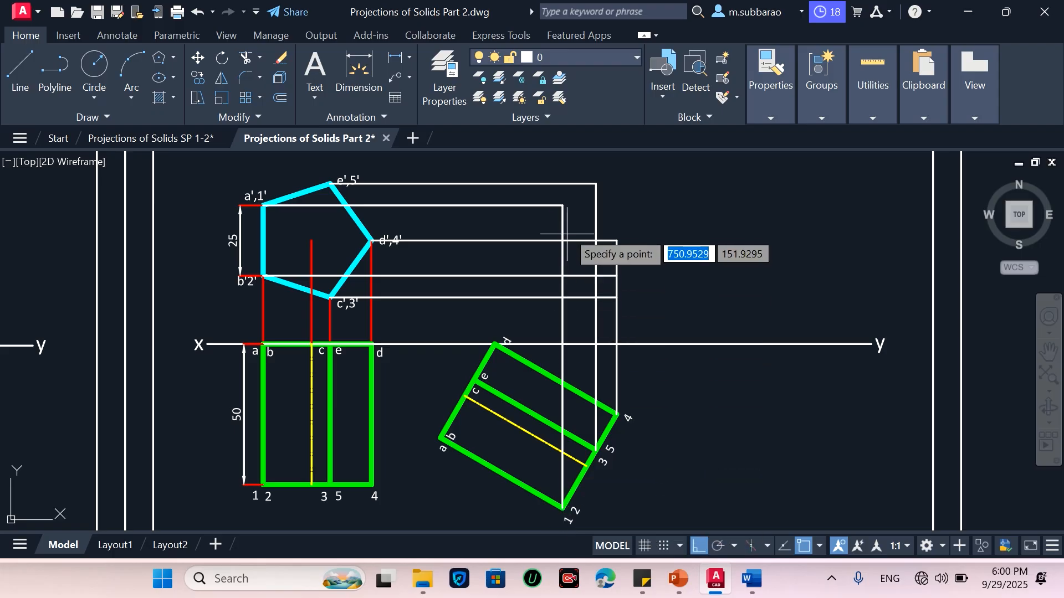
left_click(562, 206)
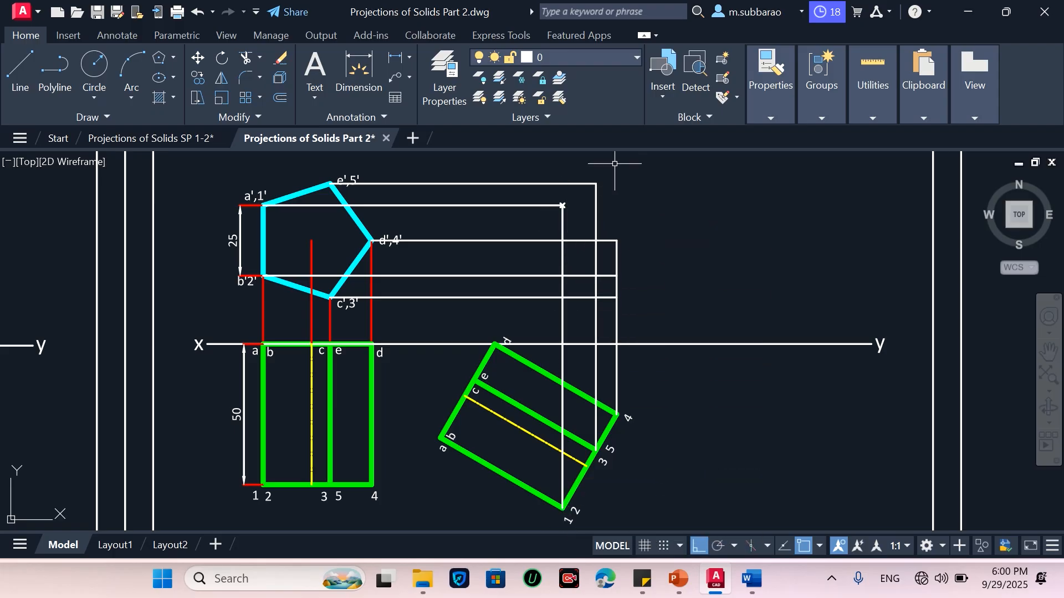
key("Return")
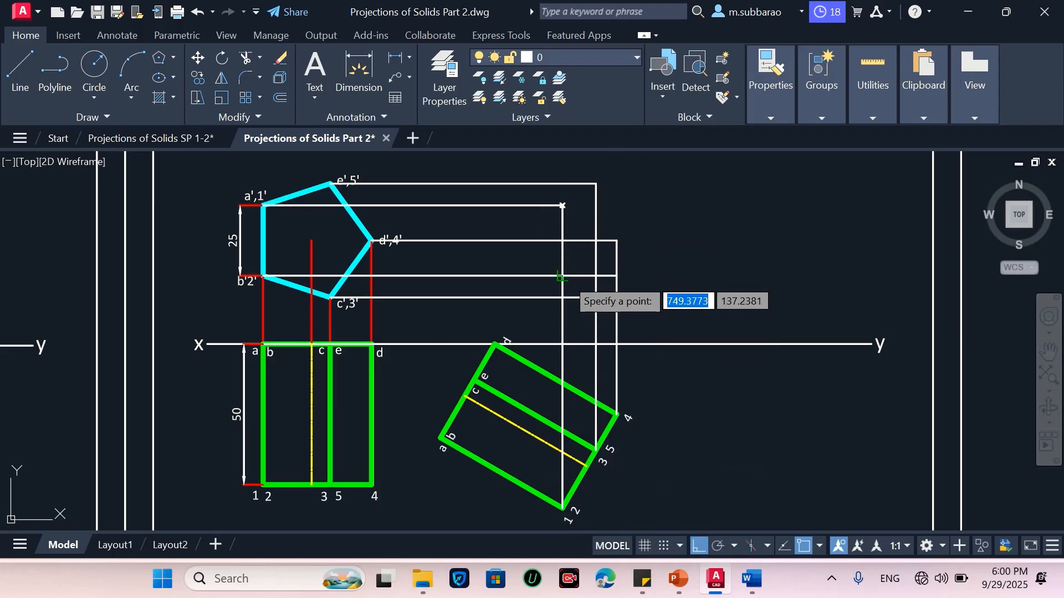
left_click(563, 276)
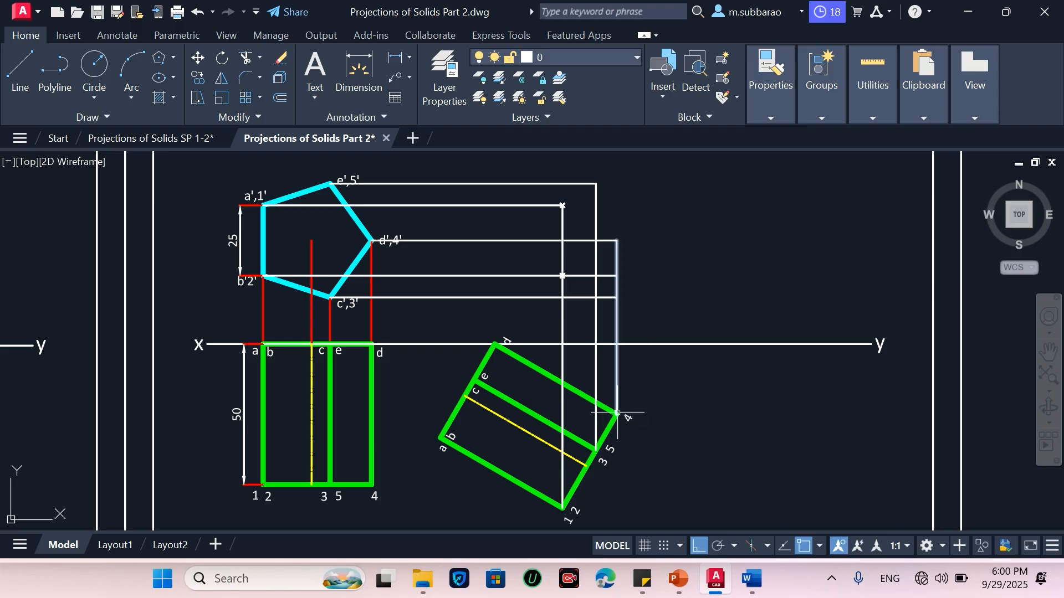
key("Return")
left_click(618, 242)
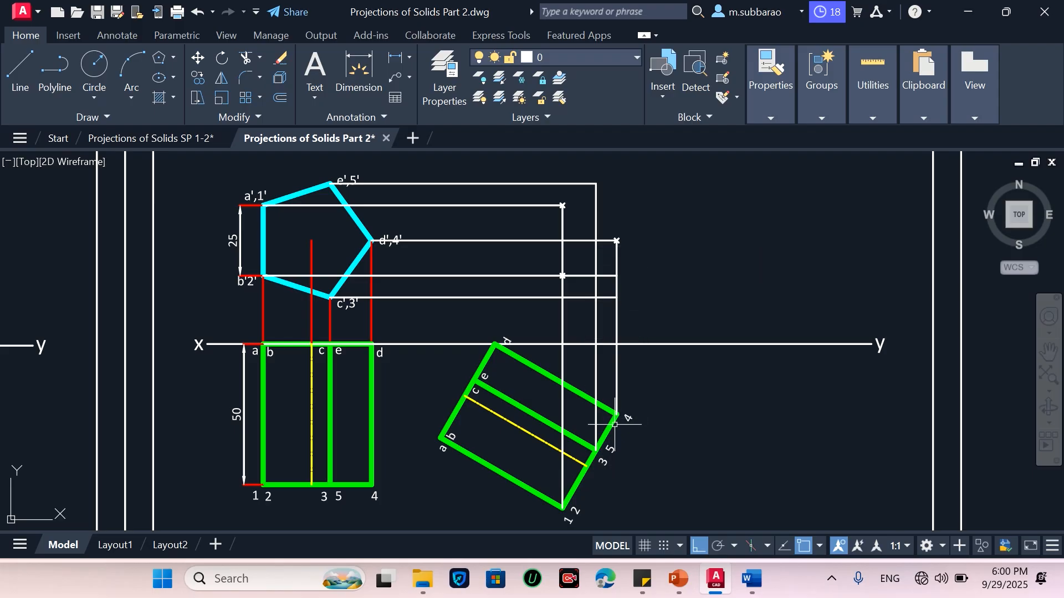
key("Return")
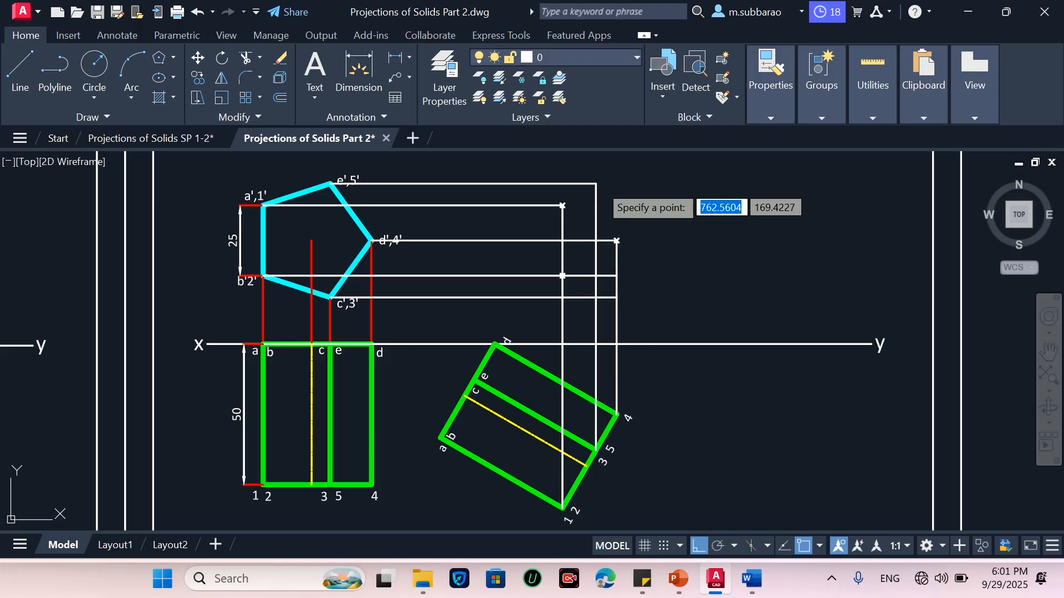
left_click(596, 183)
key("Return")
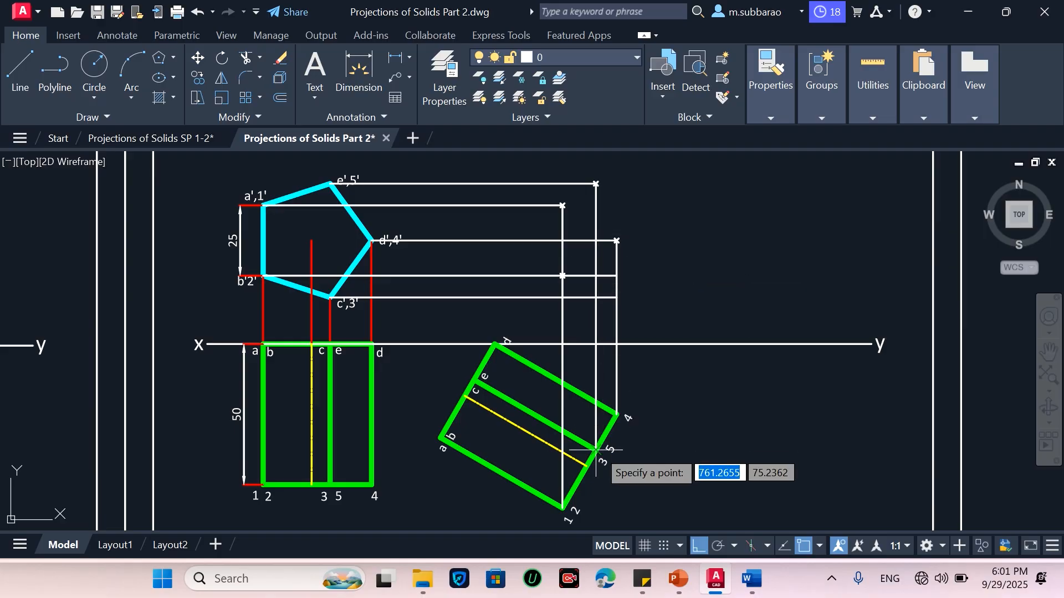
left_click(595, 298)
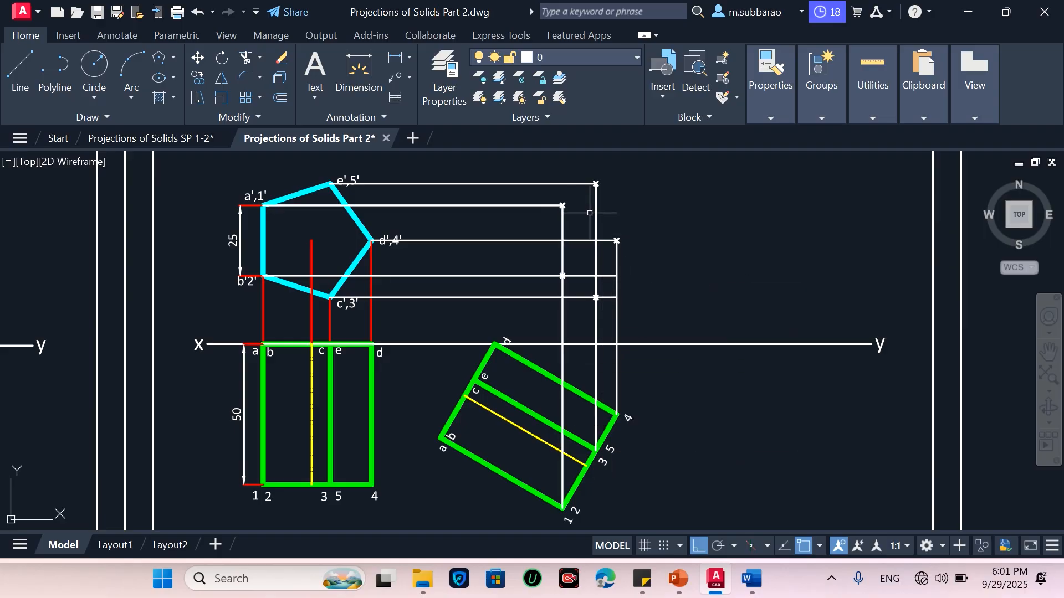
Trim the overhanging end of the horizontal projection line from b',2' back to its vertical projector
type("tr")
key("Return")
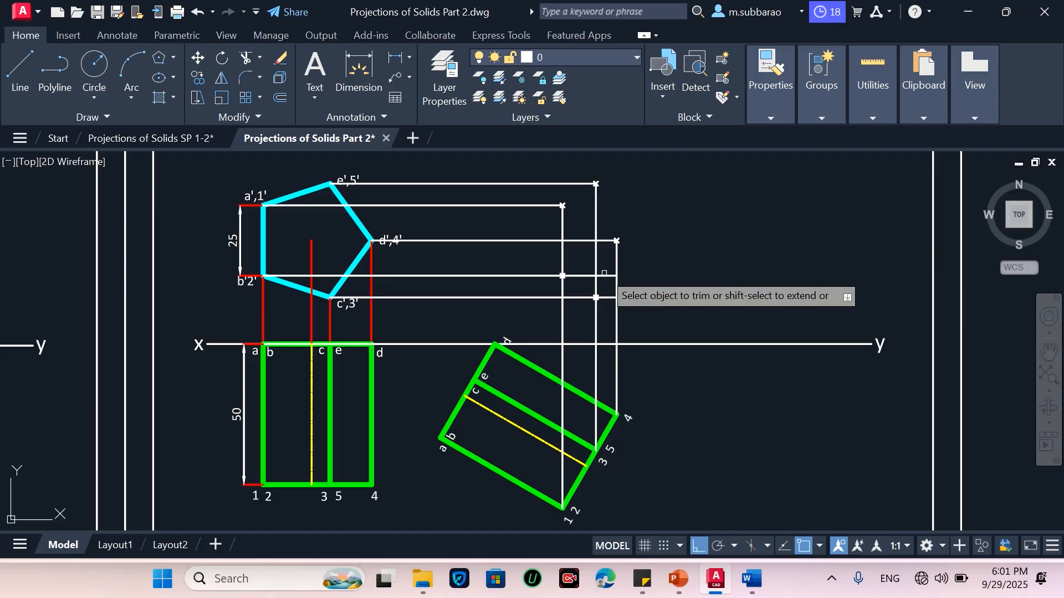
left_click(605, 276)
left_click(582, 276)
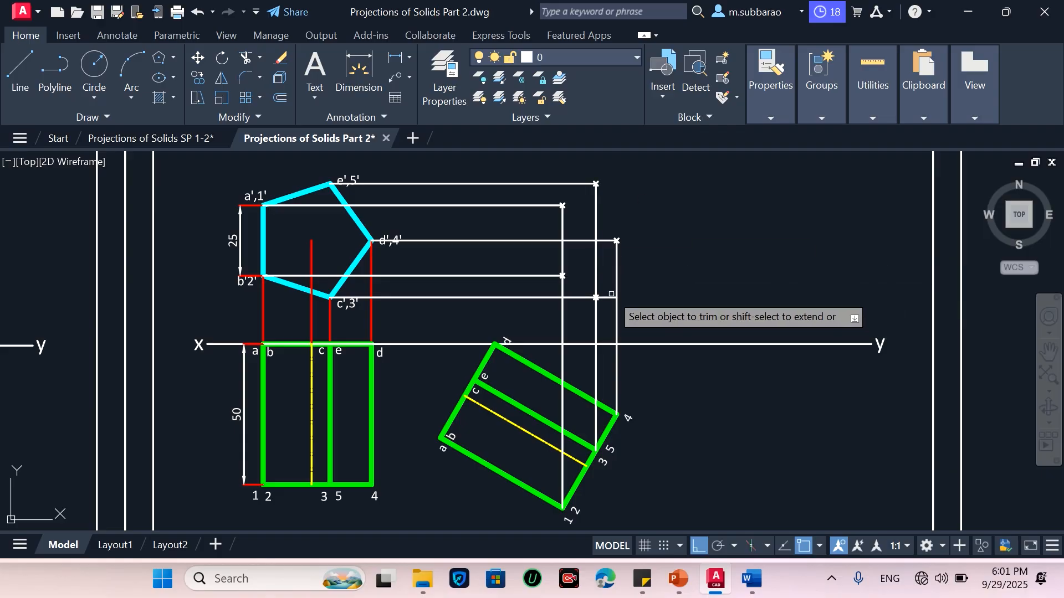
key("Escape")
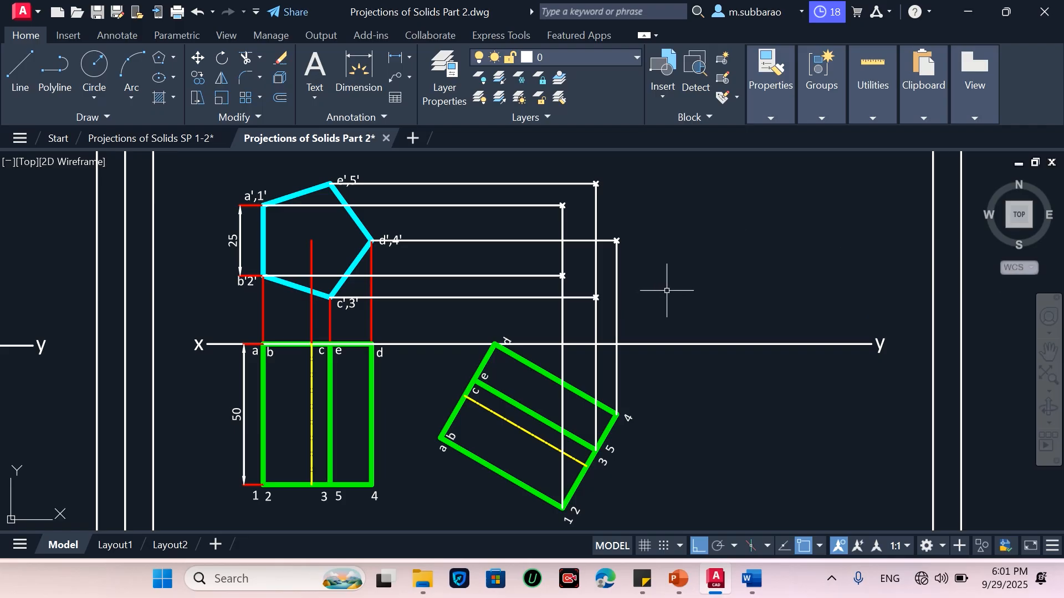
Match the properties of the red projection line onto all horizontal projection lines and vertical projectors of the new views
type("ma")
key("Return")
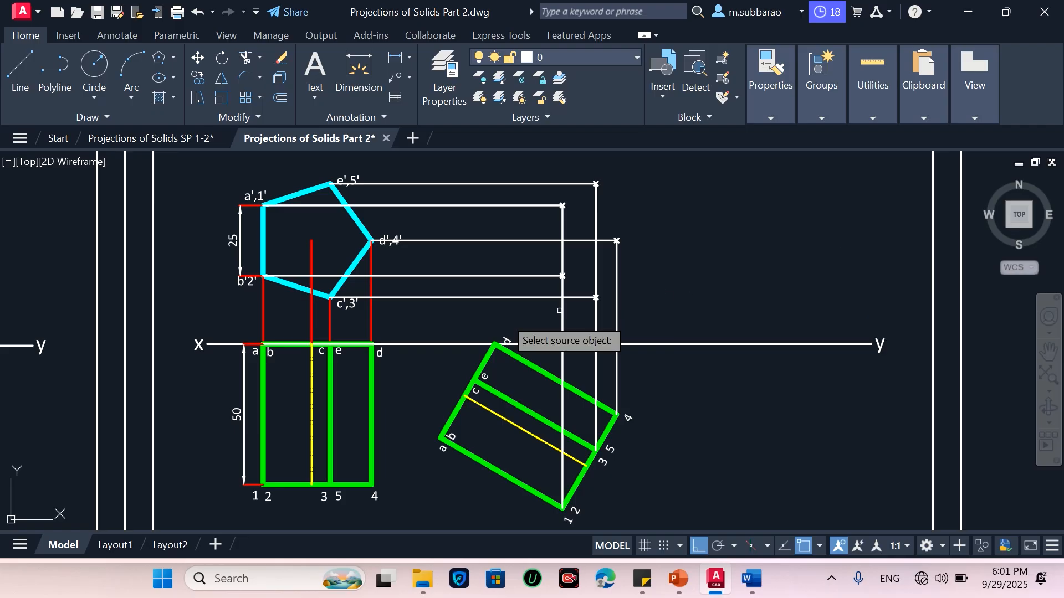
left_click(372, 327)
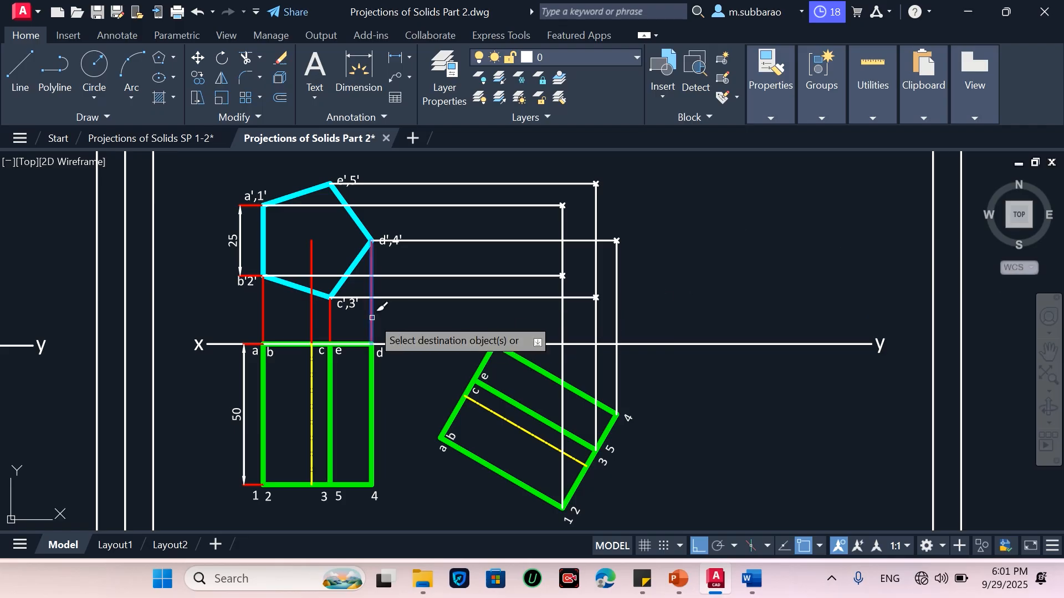
left_click(494, 177)
left_click(451, 302)
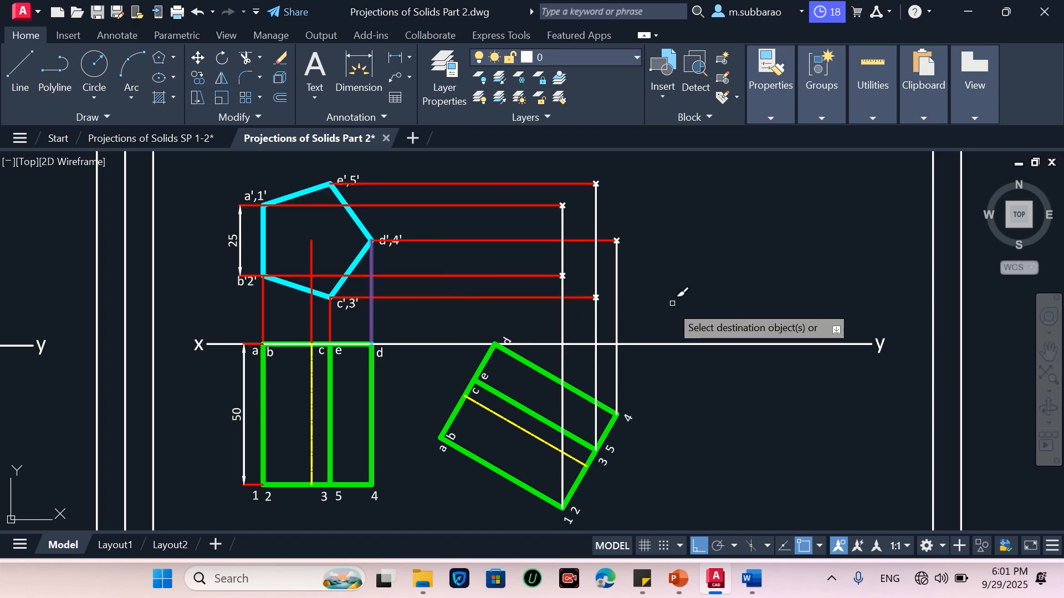
left_click(643, 321)
left_click(537, 323)
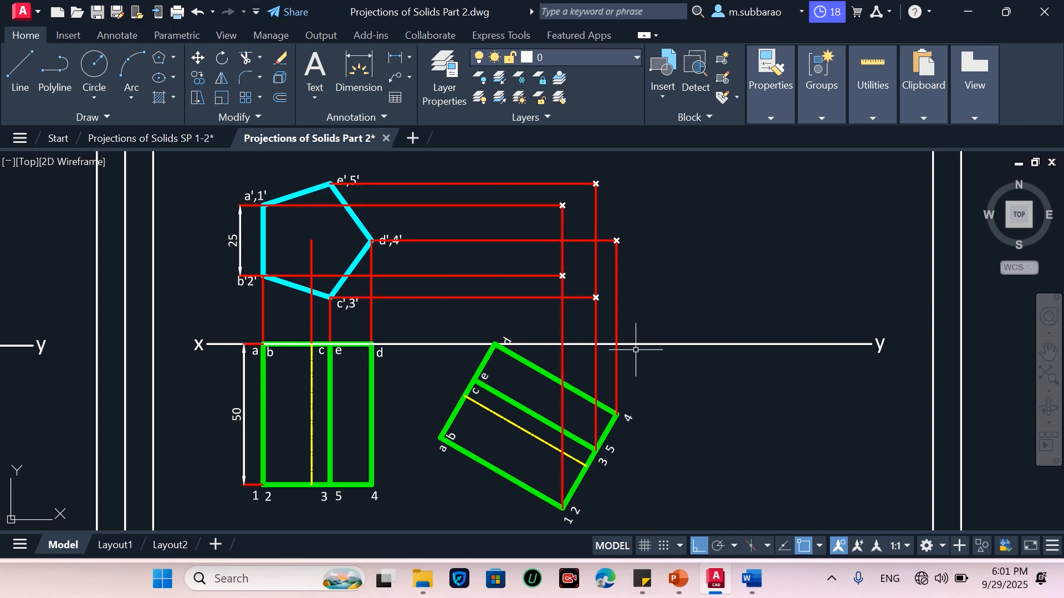
left_click(615, 396)
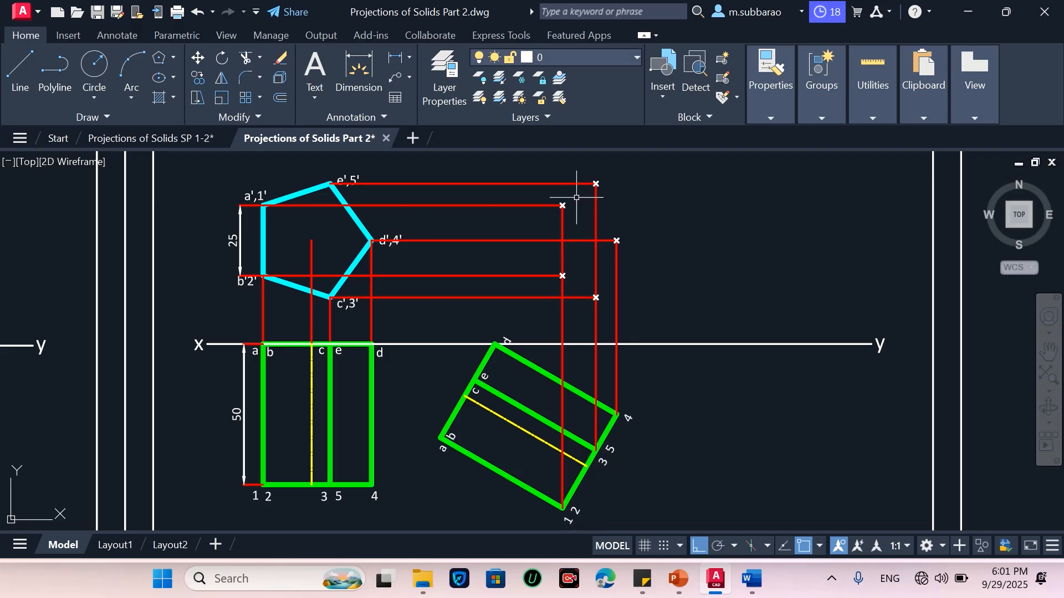
Draw a closed pentagon through the marked points on the right-hand projectors as one end of the new view
type("l")
key("Return")
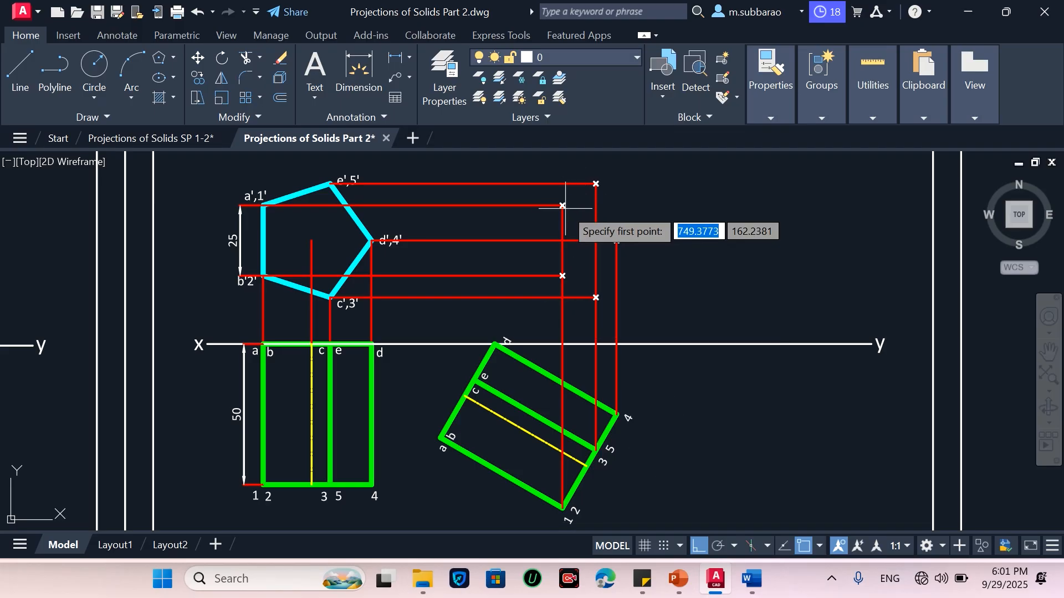
left_click(563, 205)
left_click(562, 276)
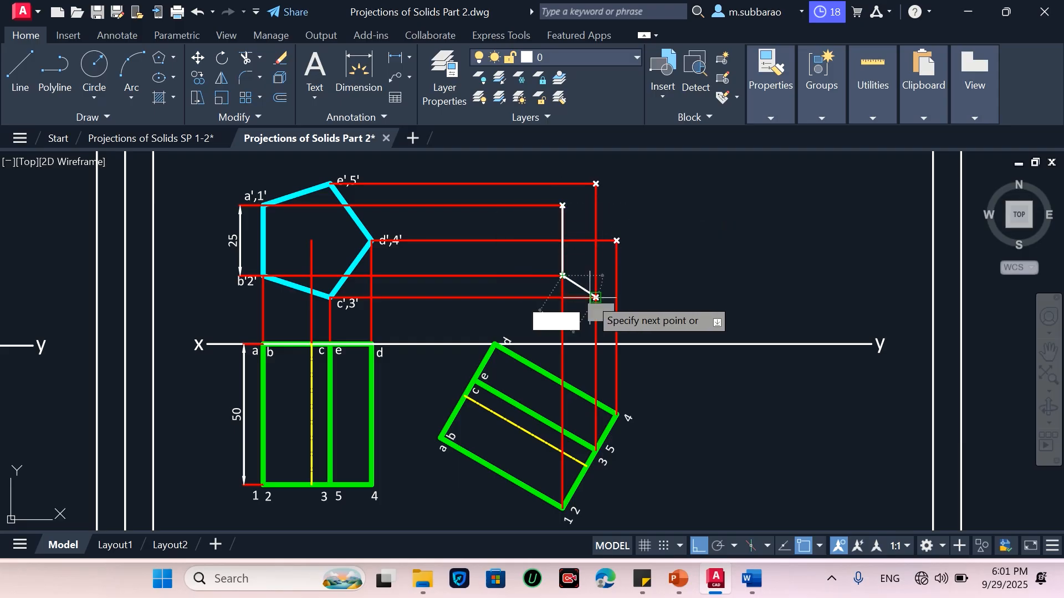
left_click(595, 298)
left_click(617, 240)
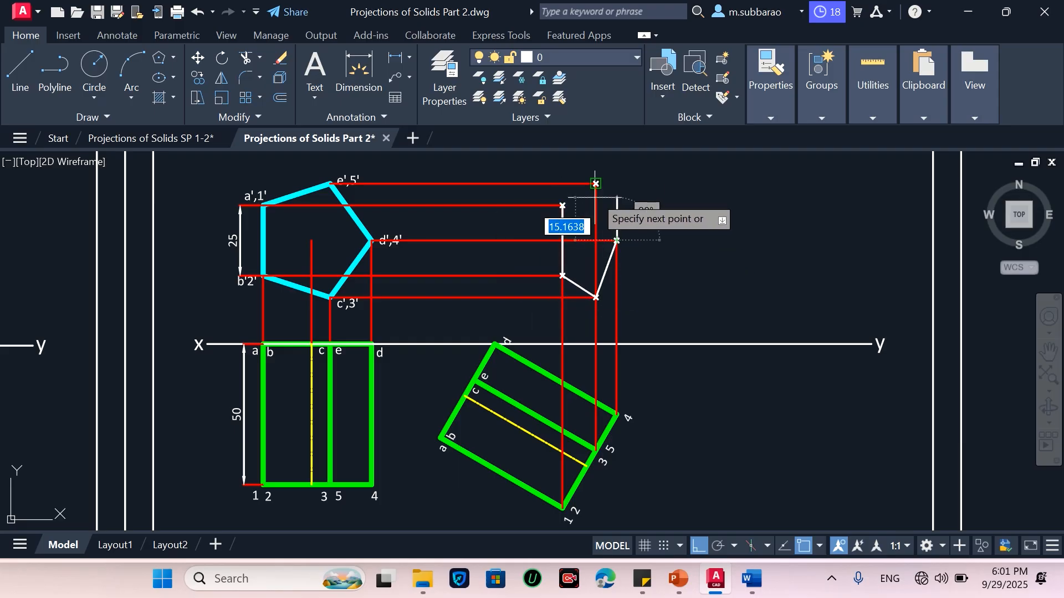
left_click(595, 183)
type("c")
key("Return")
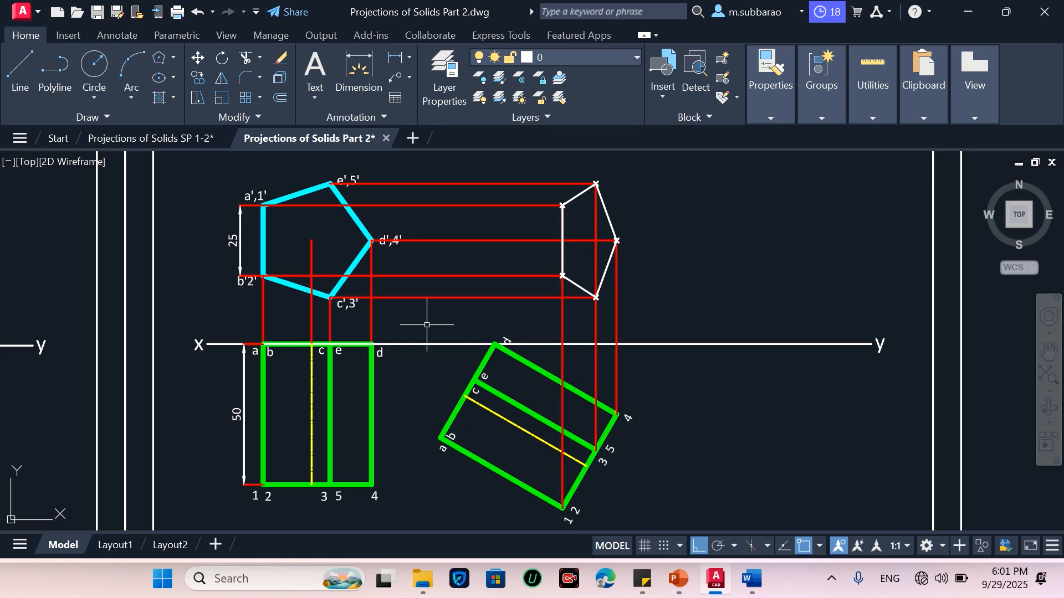
Draw vertical projectors up from the remaining corners of the tilted top view to the horizontal projection lines
key("Return")
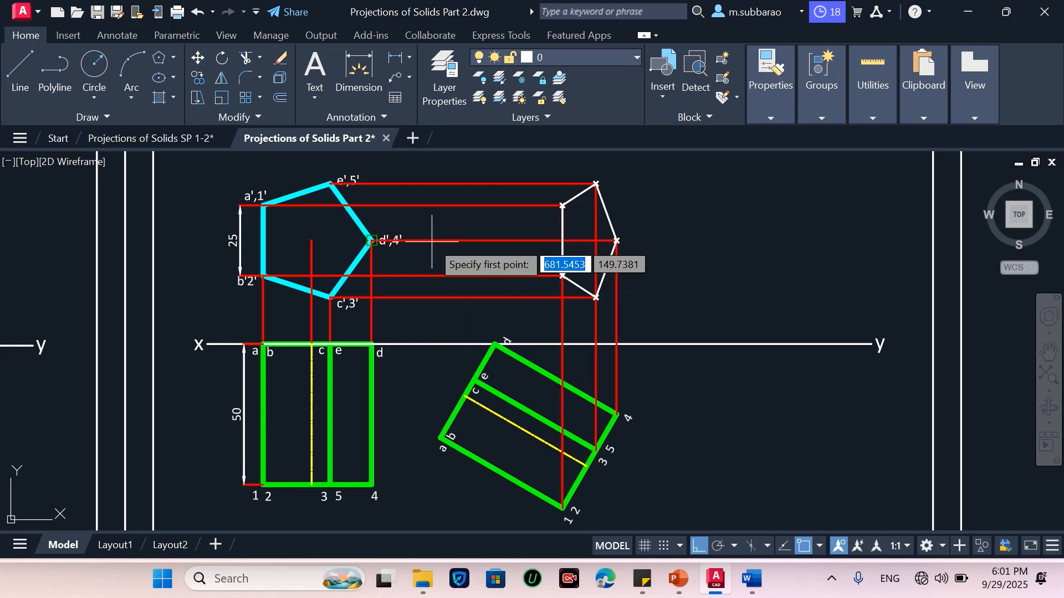
left_click(442, 438)
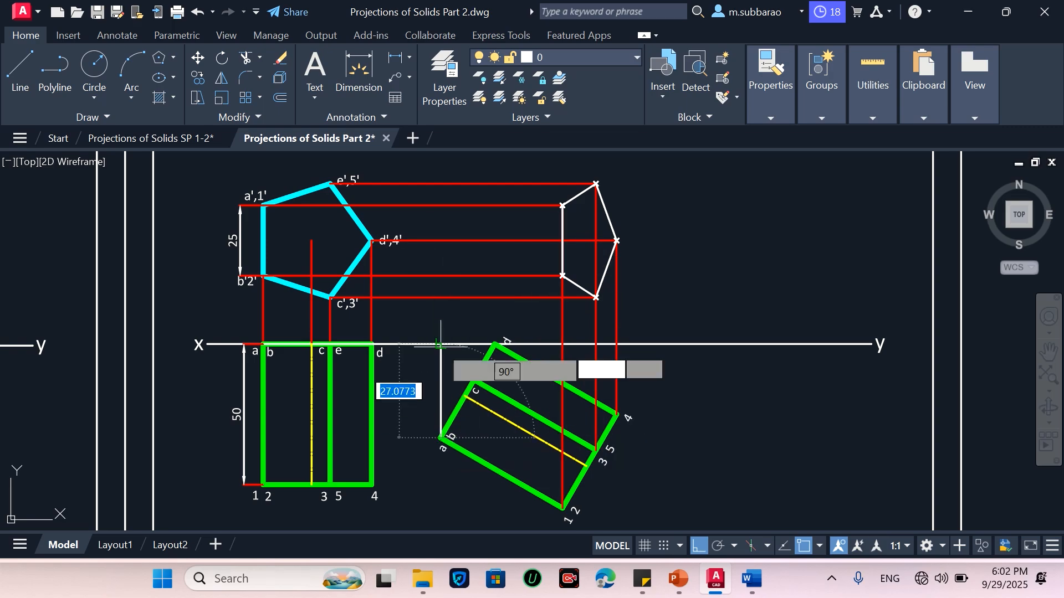
left_click(437, 222)
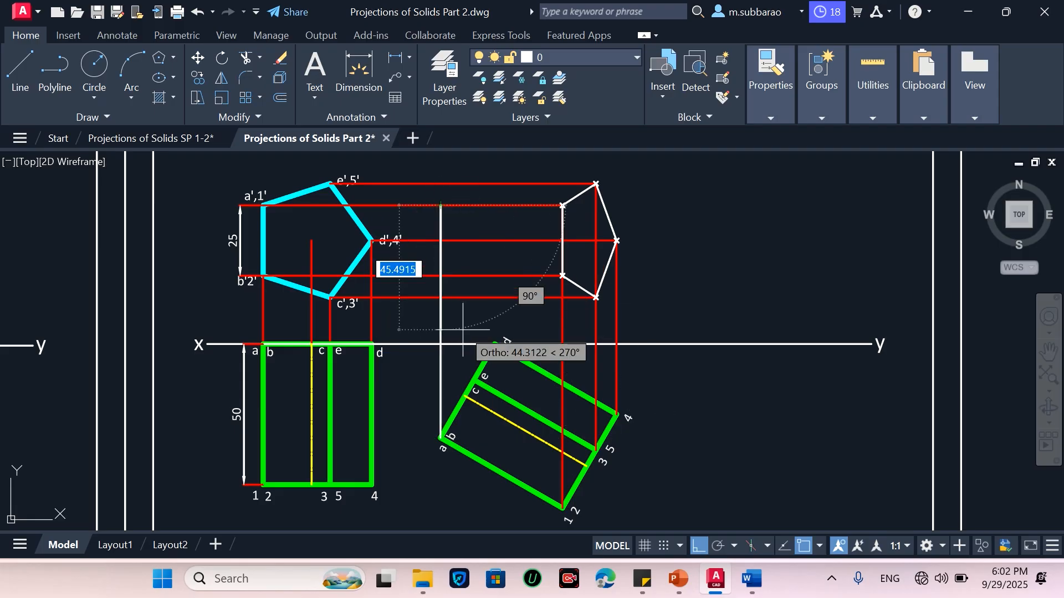
key("Return")
key("Return")
left_click(495, 344)
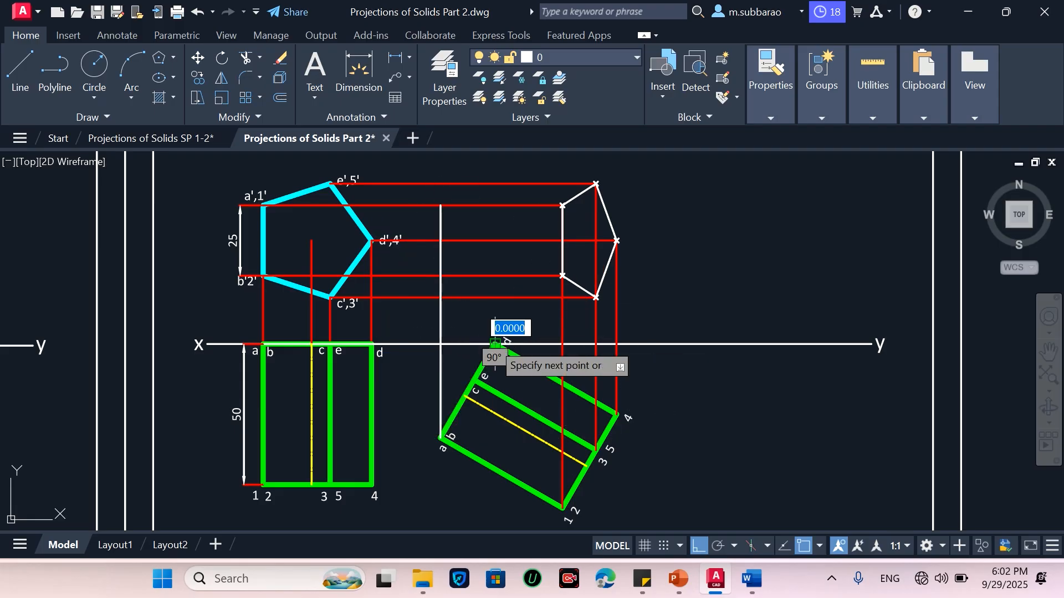
left_click(494, 240)
key("Return")
key("Return")
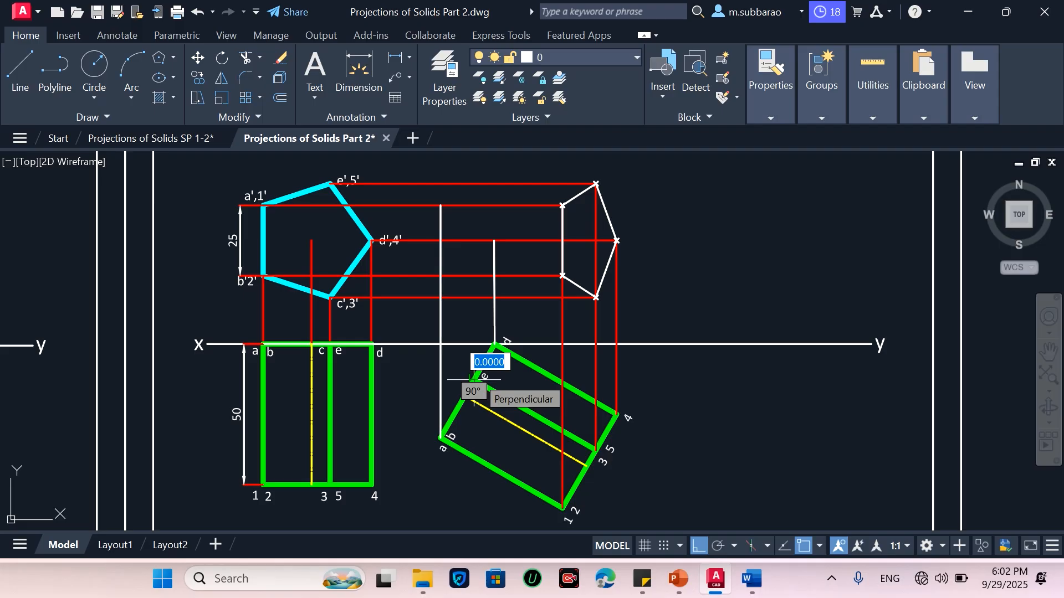
left_click(474, 380)
left_click(474, 184)
key("Return")
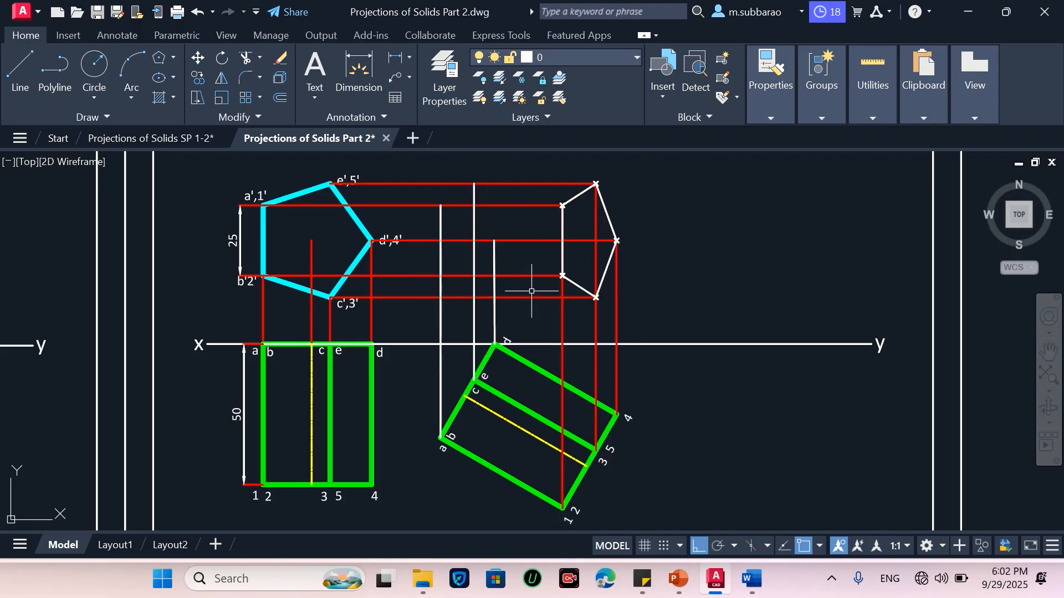
Mark points where the new vertical projectors cross the matching horizontal projection lines
type("po")
key("Return")
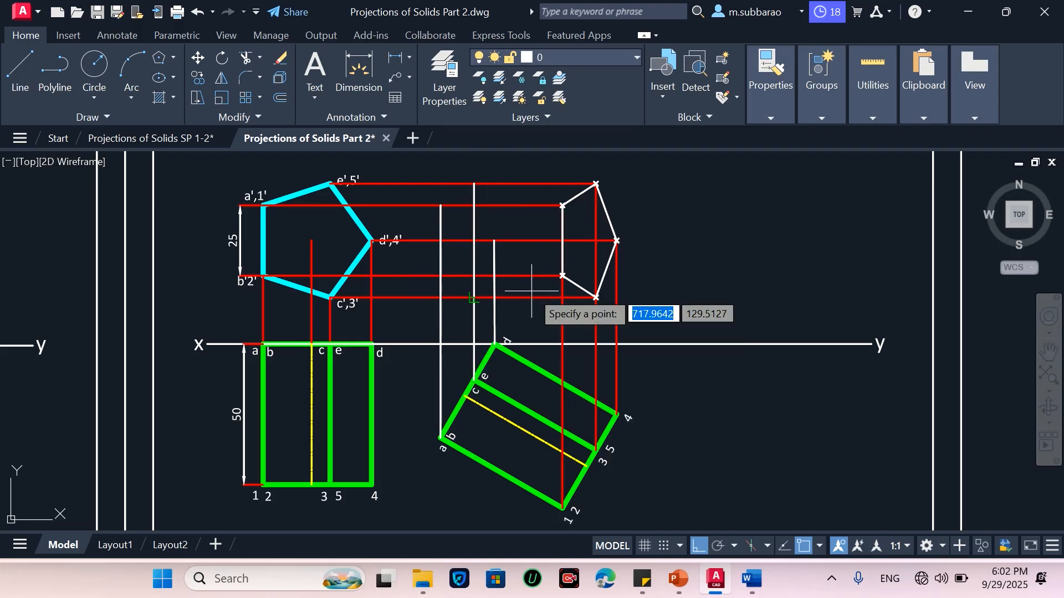
left_click(440, 206)
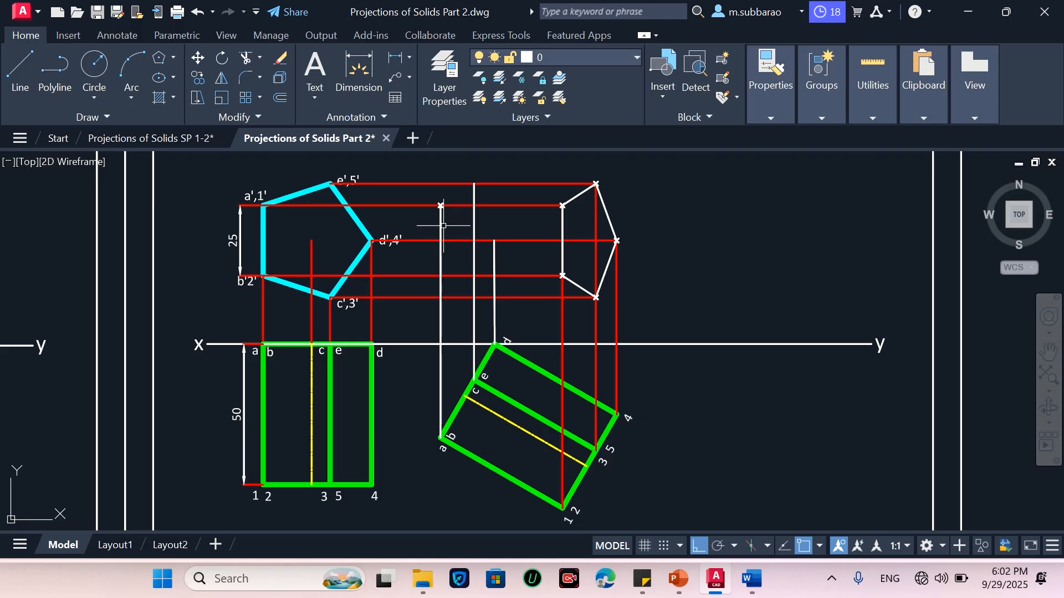
key("Return")
left_click(441, 276)
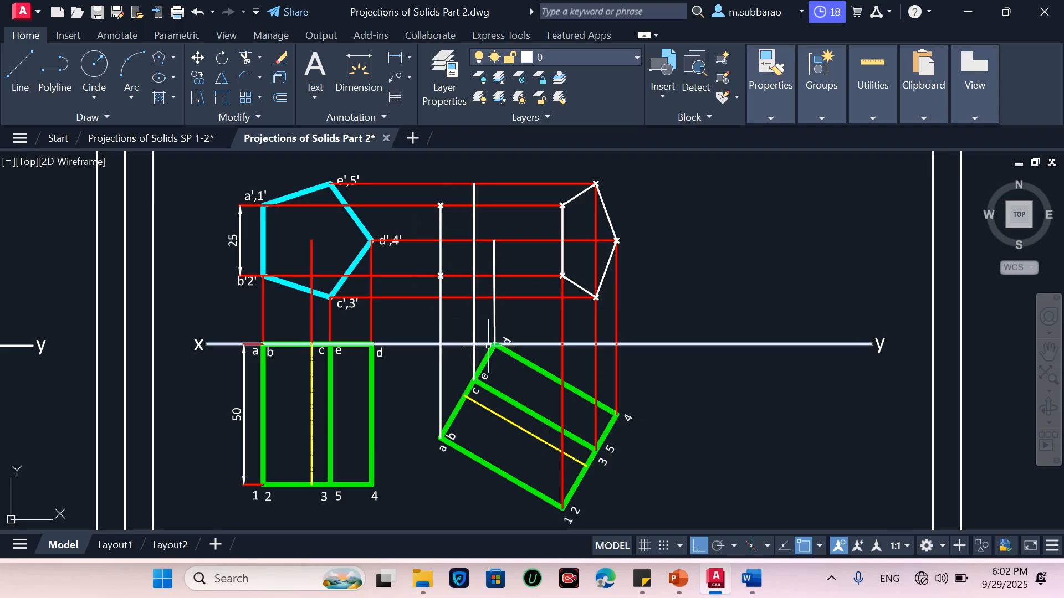
key("Return")
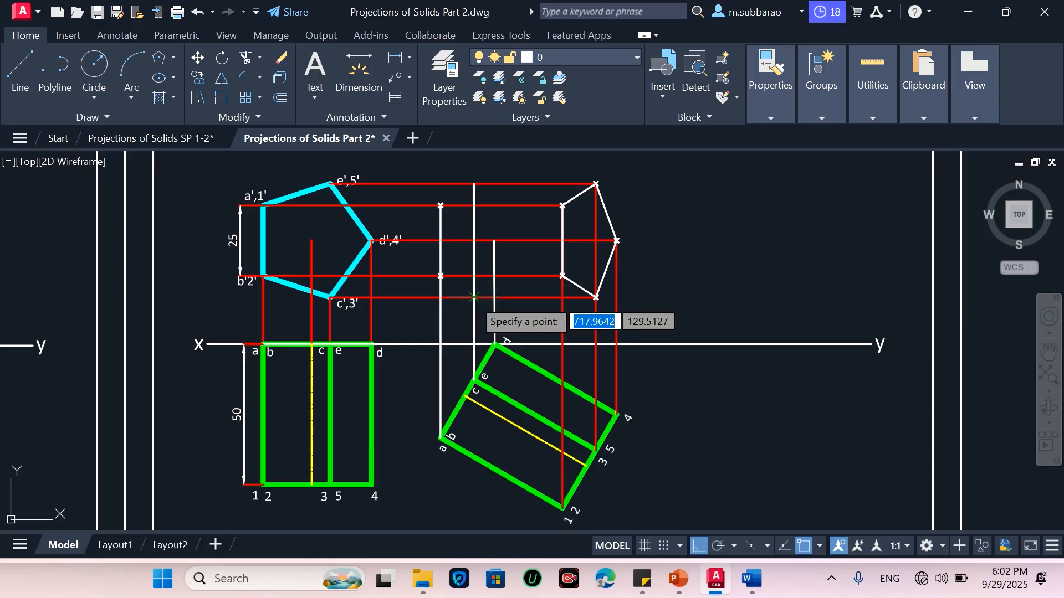
left_click(473, 297)
key("Return")
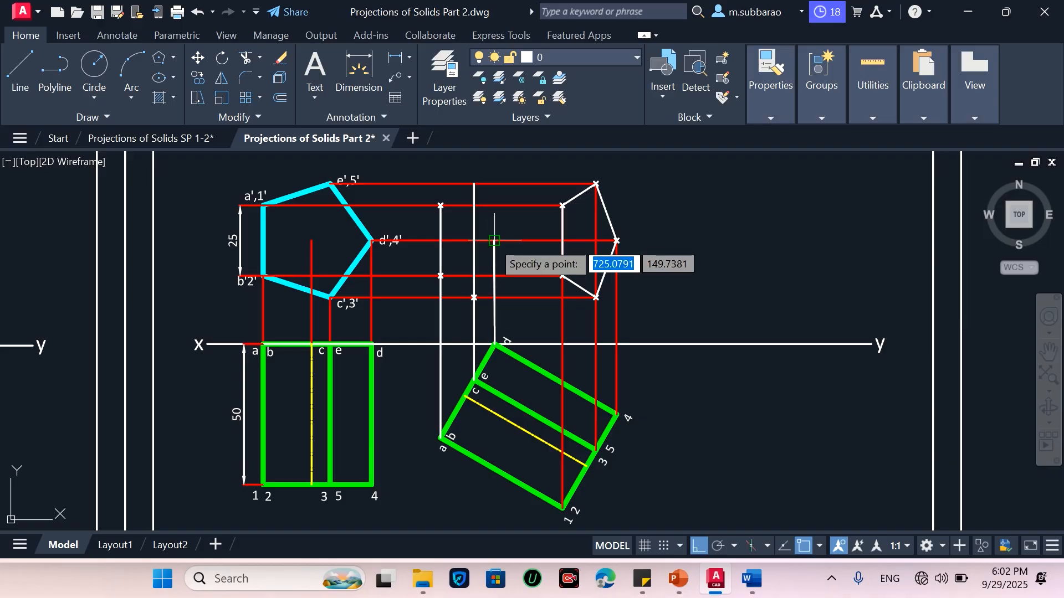
left_click(493, 240)
key("Return")
left_click(474, 184)
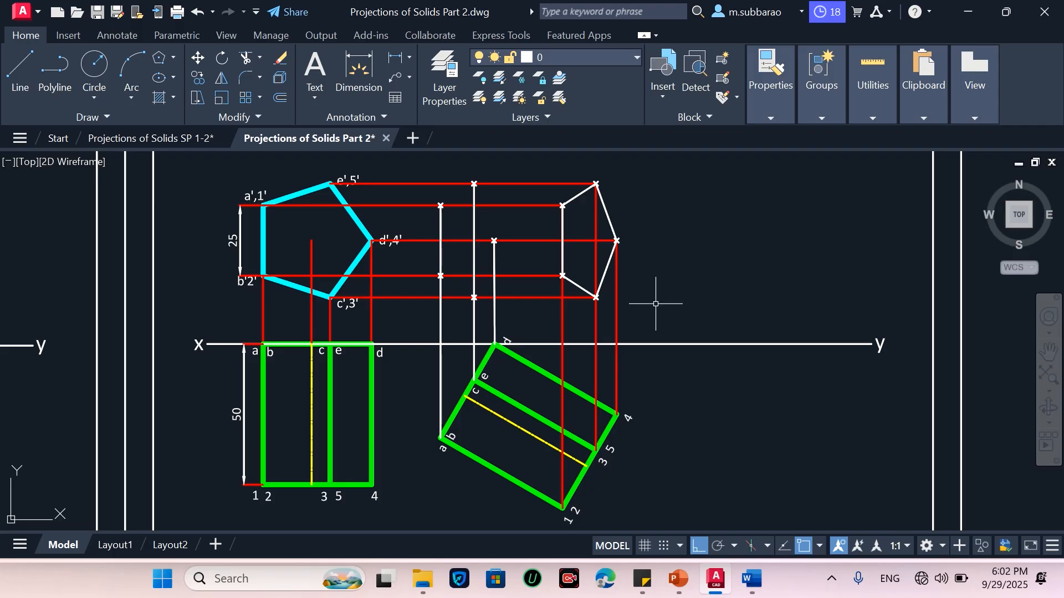
Draw lines joining the new points into the other pentagonal end and the connecting edges of the view
type("l")
key("Return")
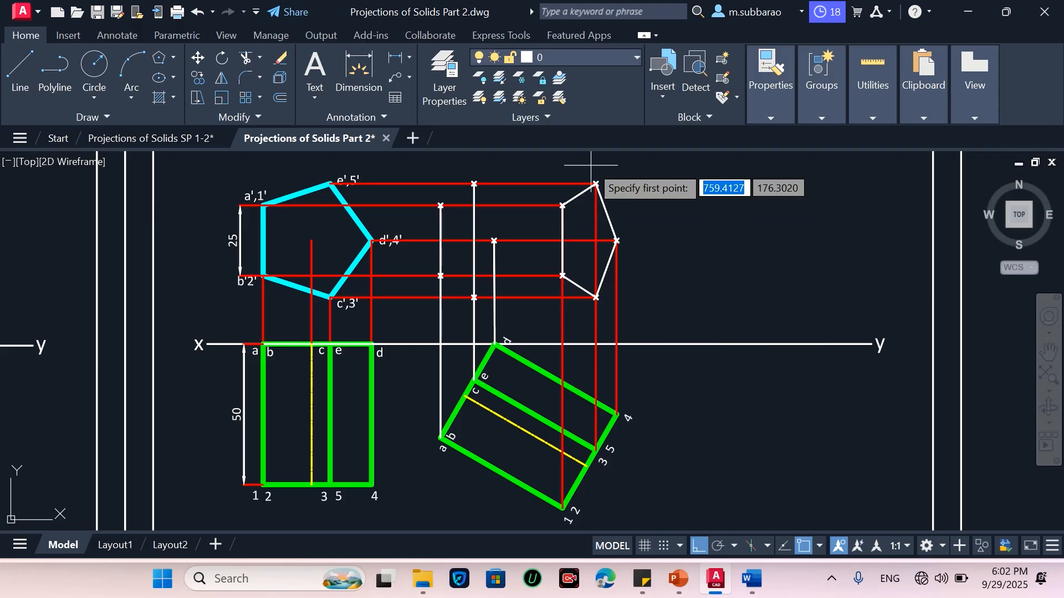
left_click(596, 183)
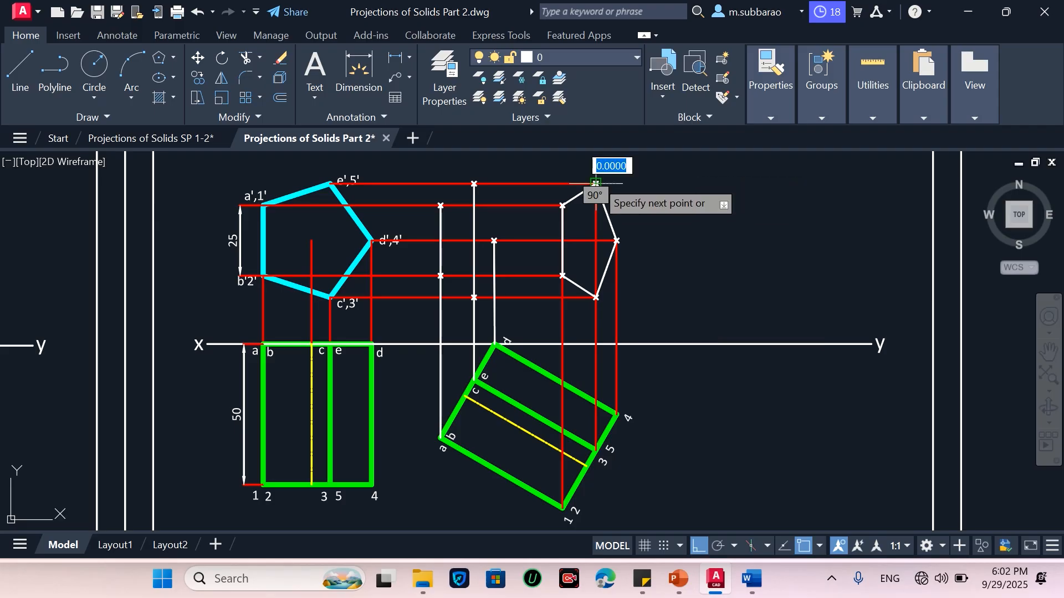
left_click(474, 184)
left_click(440, 206)
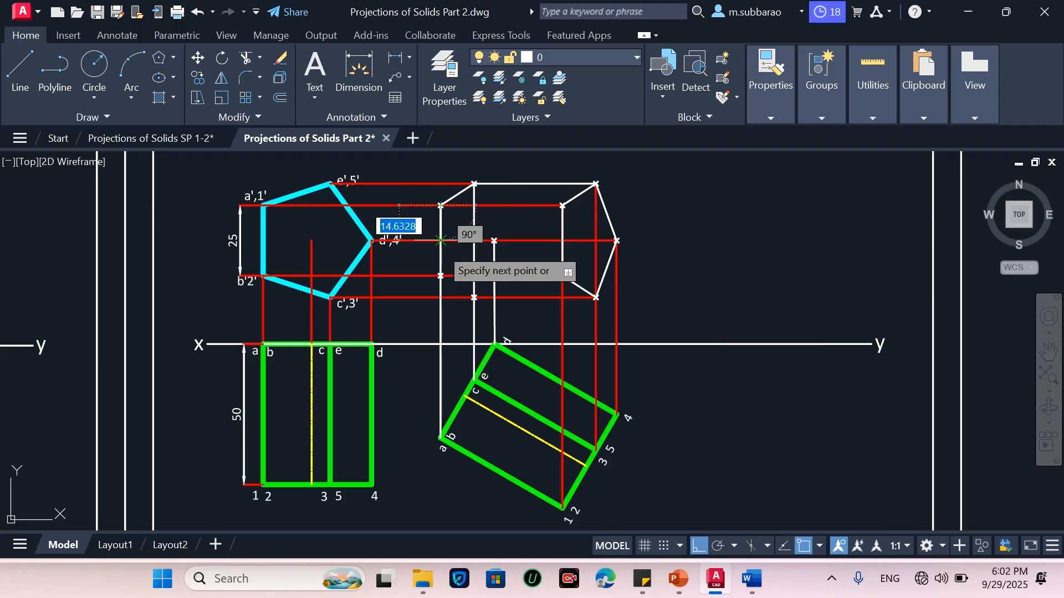
left_click(440, 276)
left_click(474, 297)
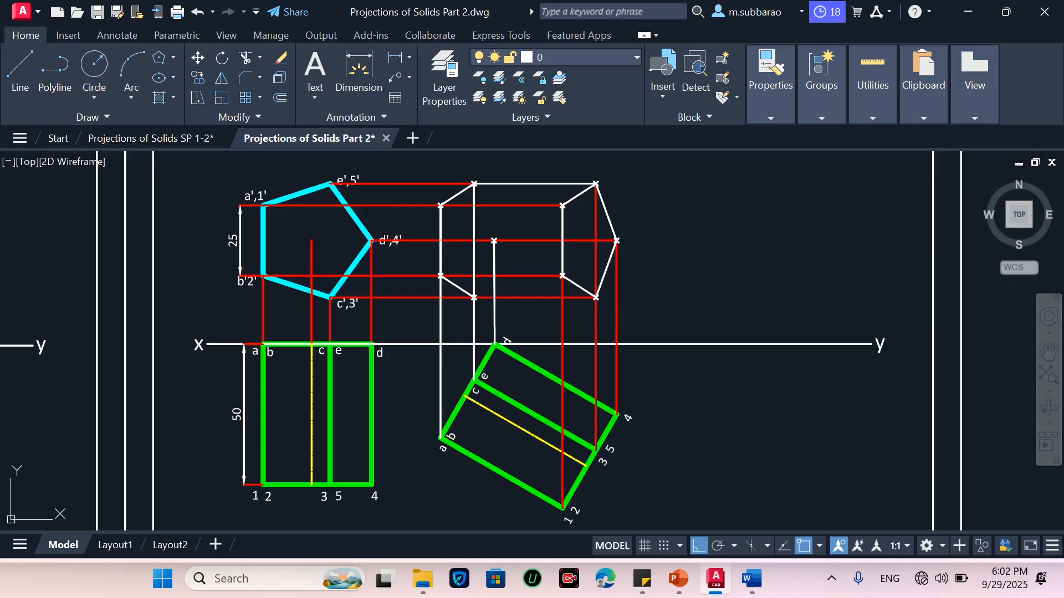
left_click(595, 298)
key("Return")
Match the red projection line properties onto the newly drawn vertical projectors
type("ma")
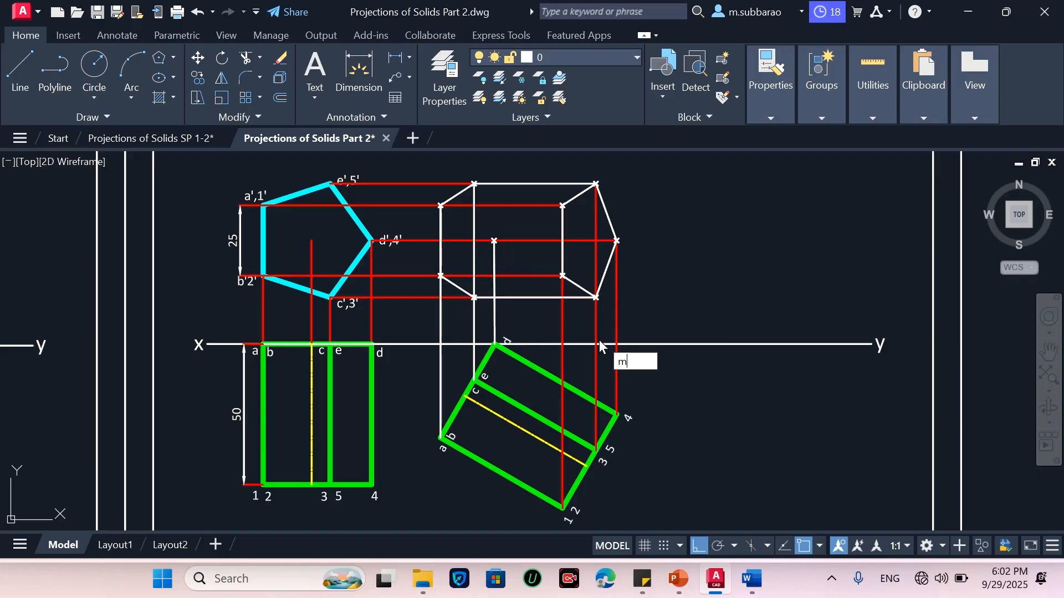
key("Return")
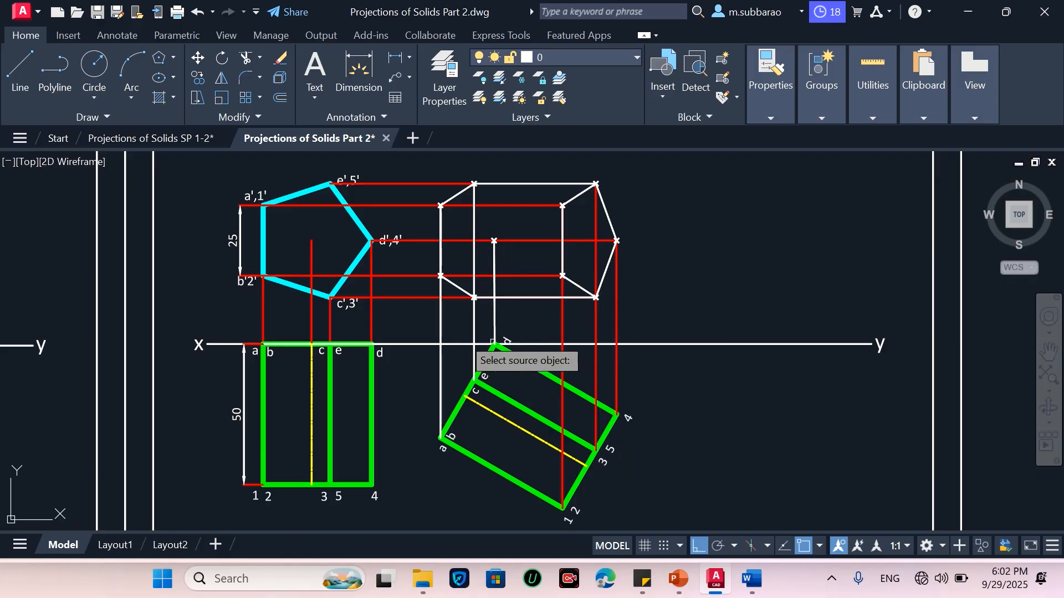
left_click(424, 297)
left_click(502, 321)
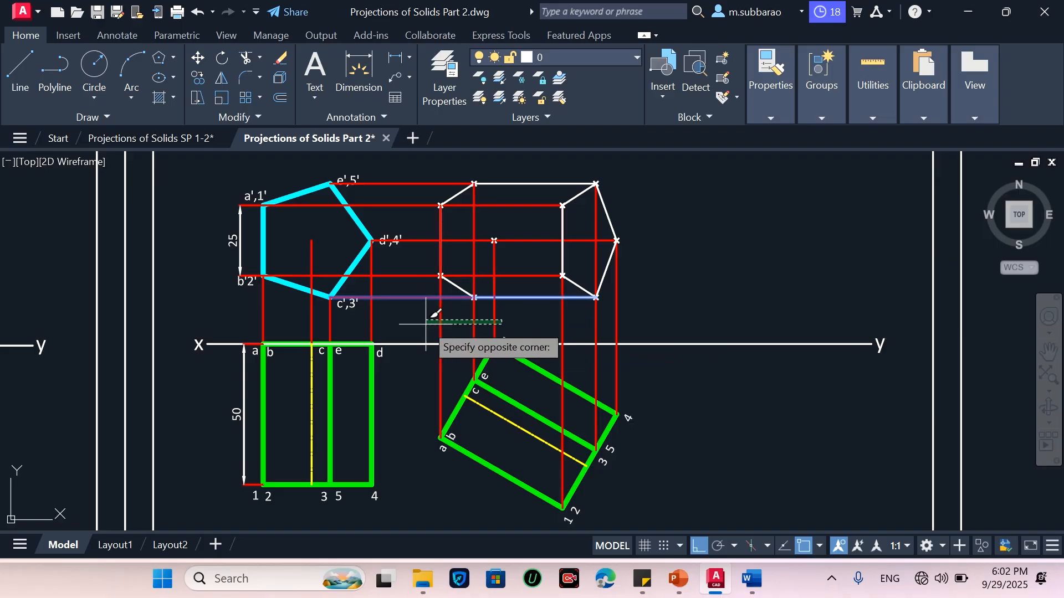
left_click(431, 308)
key("Return")
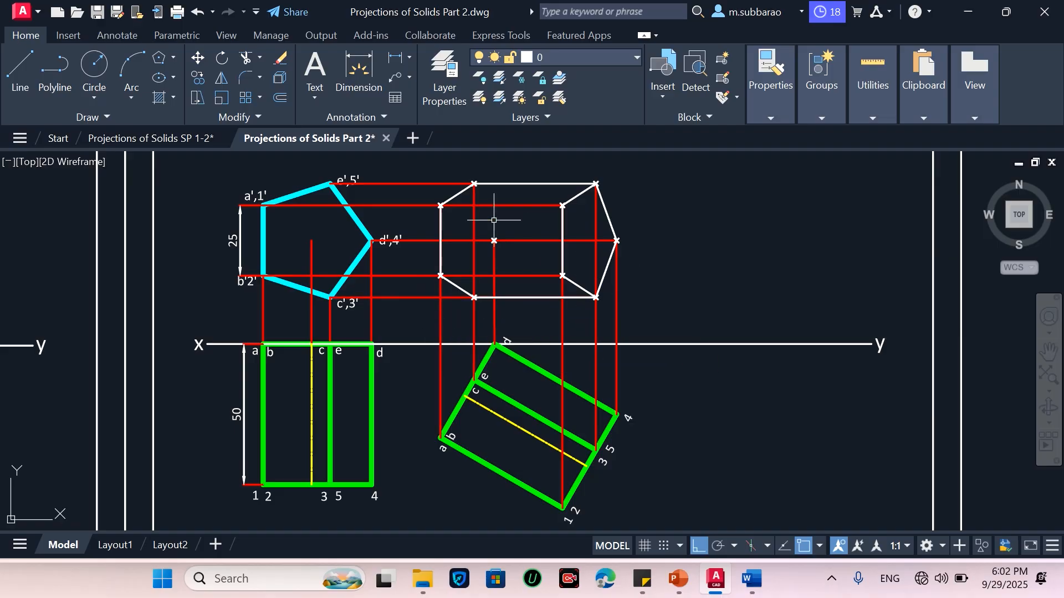
Match the cyan front-view outline properties onto all edges of the newly drawn view
type("Ma")
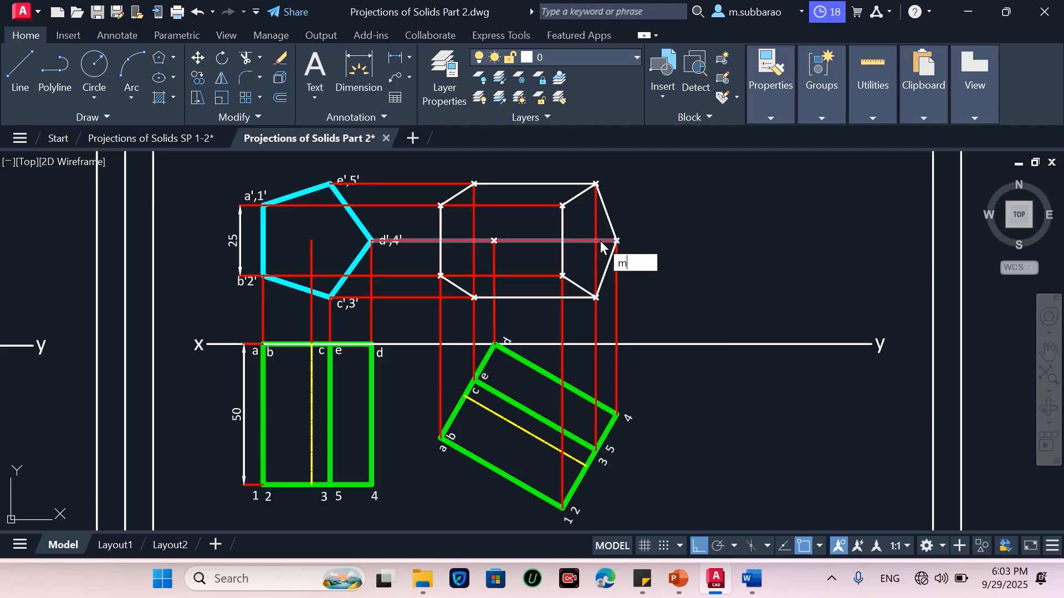
key("Return")
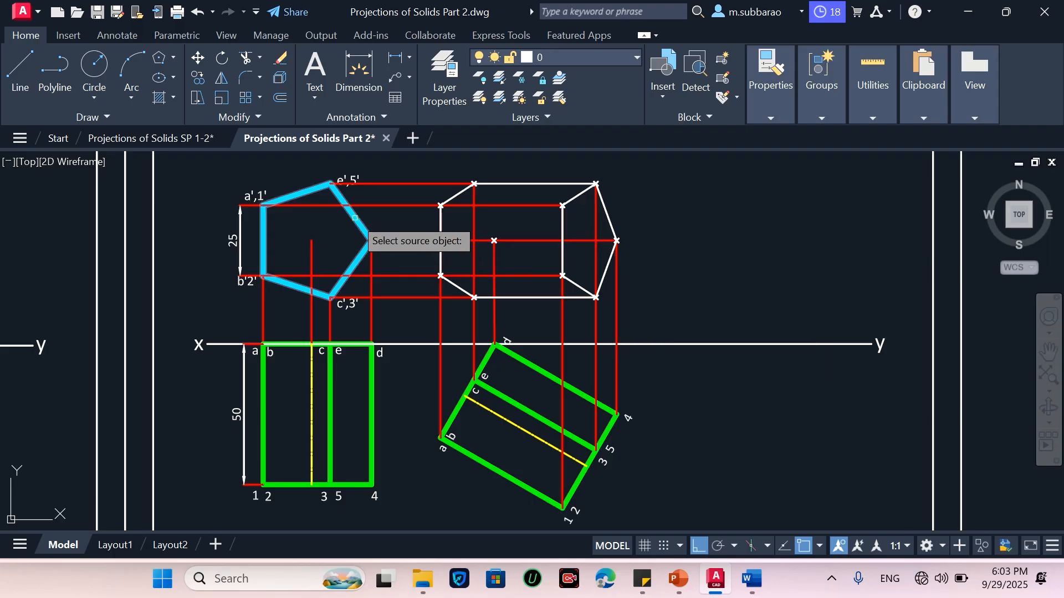
left_click(371, 206)
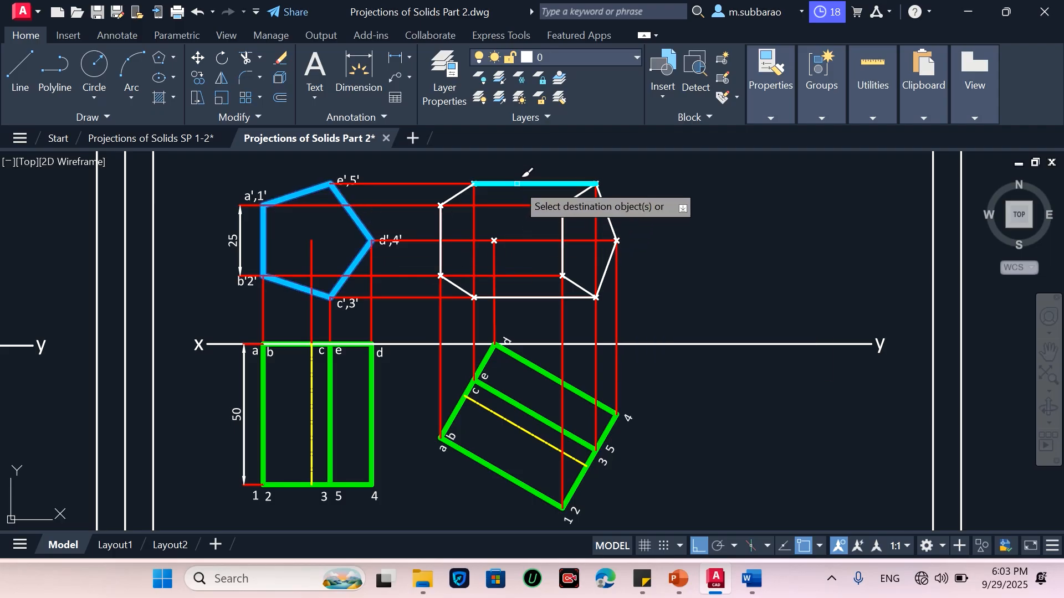
left_click(459, 192)
left_click(440, 226)
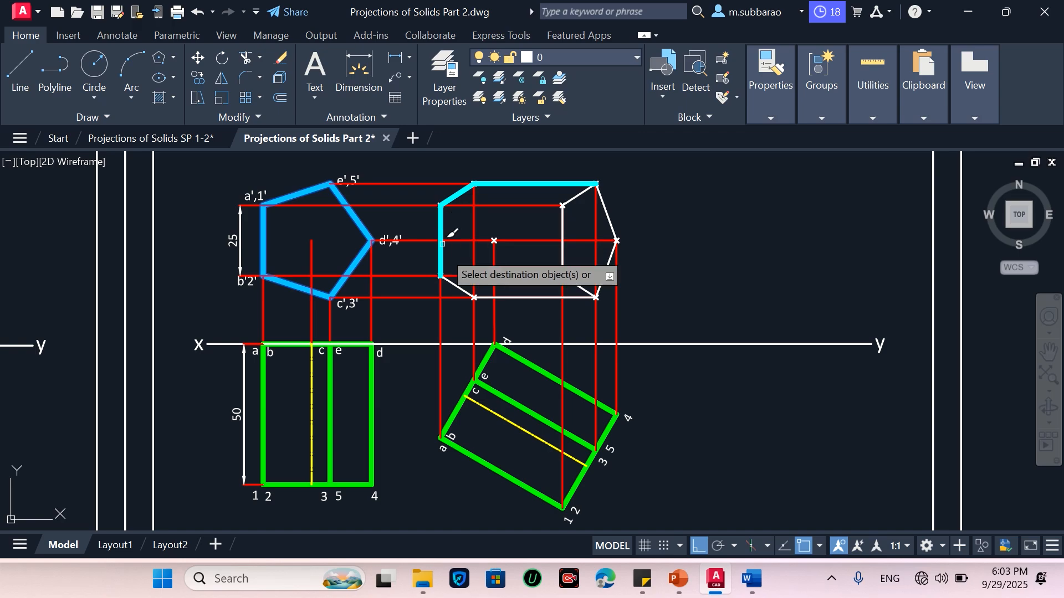
left_click(458, 287)
left_click(530, 297)
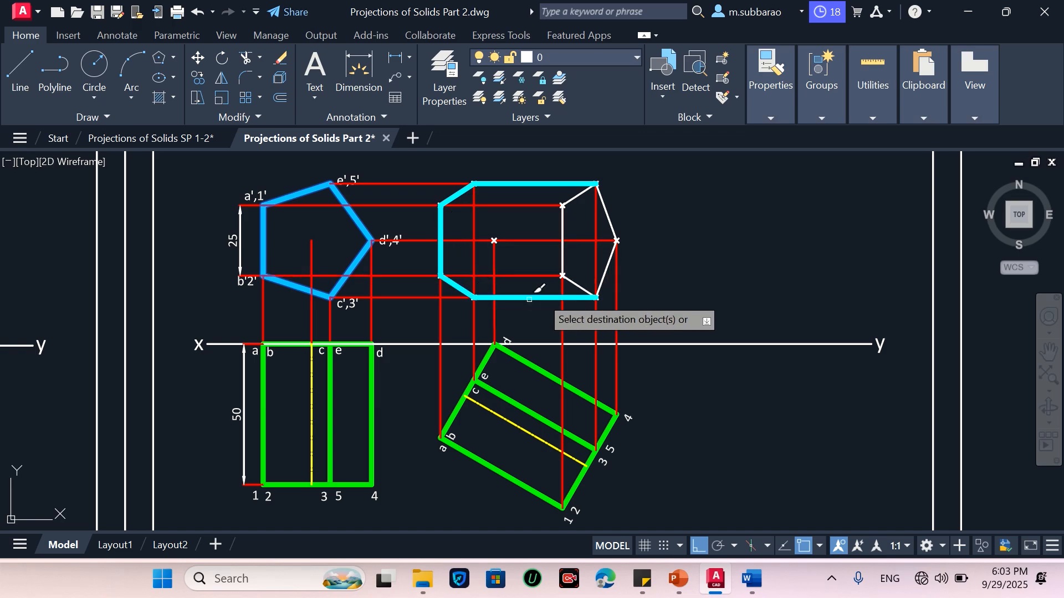
left_click(607, 270)
left_click(606, 207)
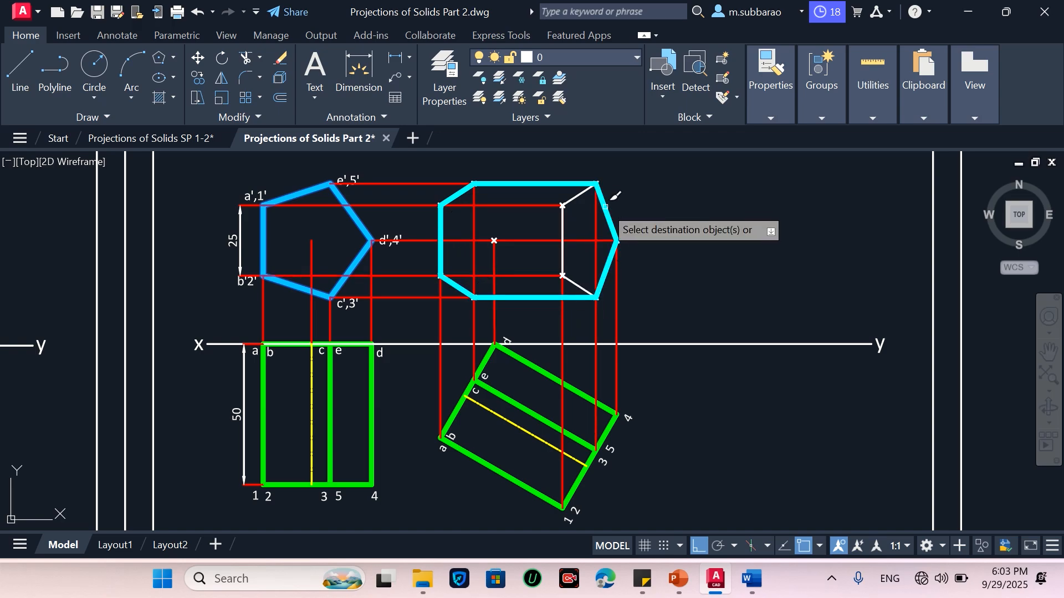
left_click(562, 217)
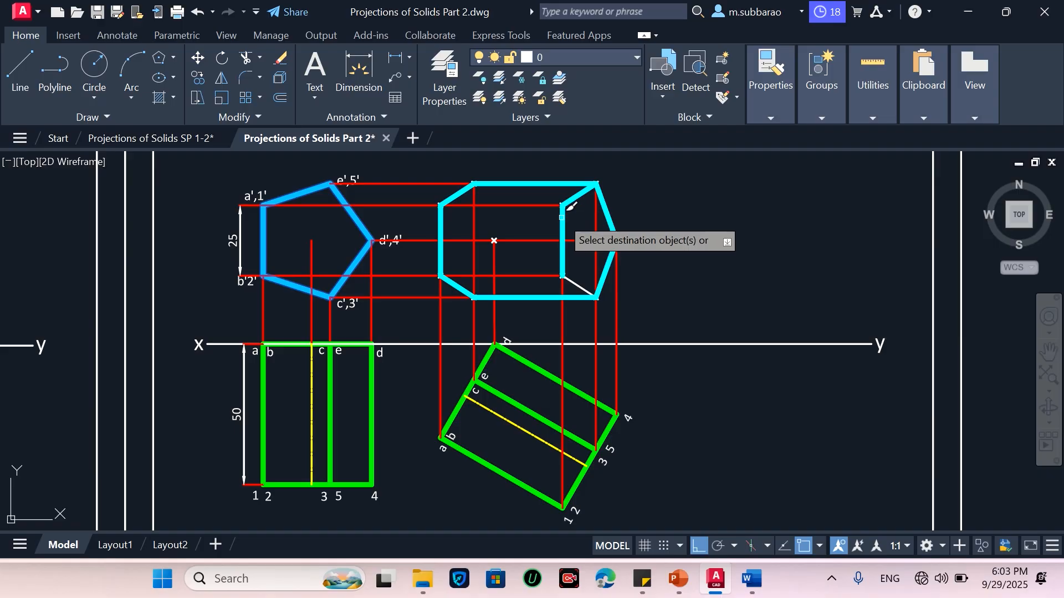
left_click(579, 285)
key("Return")
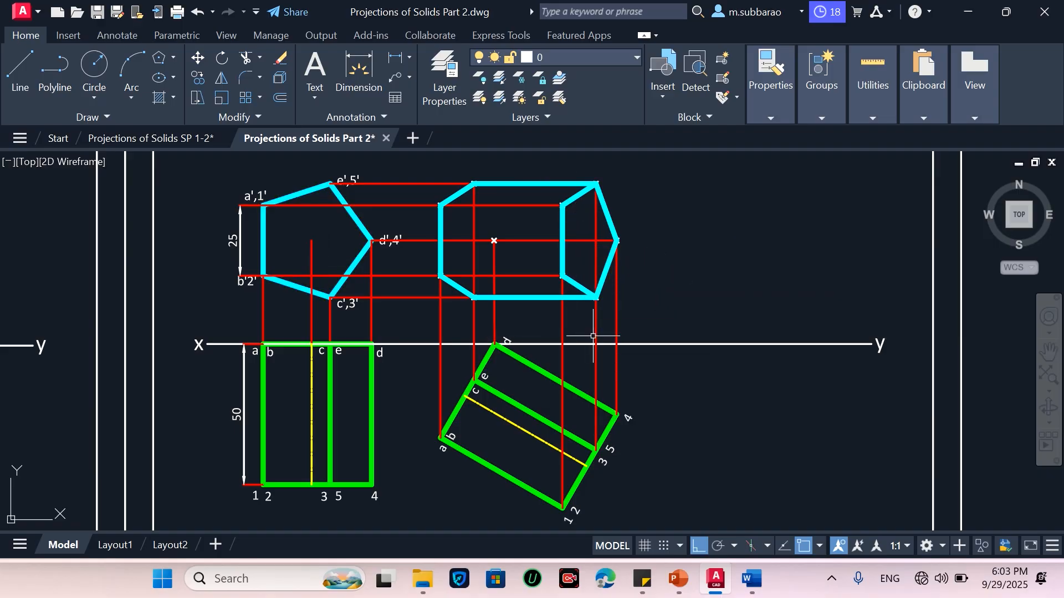
Copy the primed letter and number label sets from the label legend to beside the new front view
type("co")
key("Return")
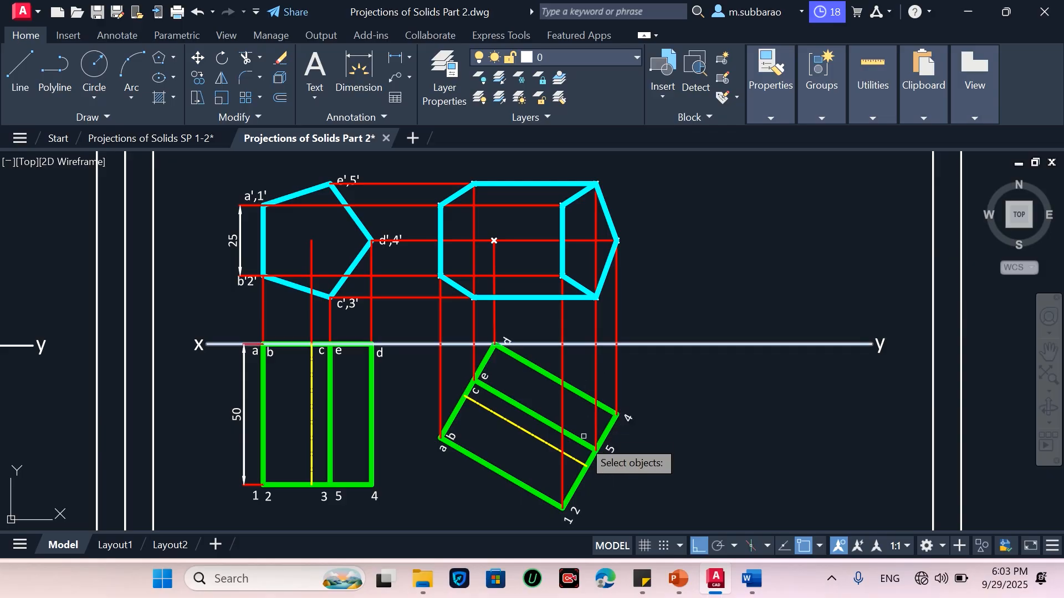
scroll(583, 443, "down", 2)
scroll(440, 360, "down", 2)
scroll(443, 233, "up", 4)
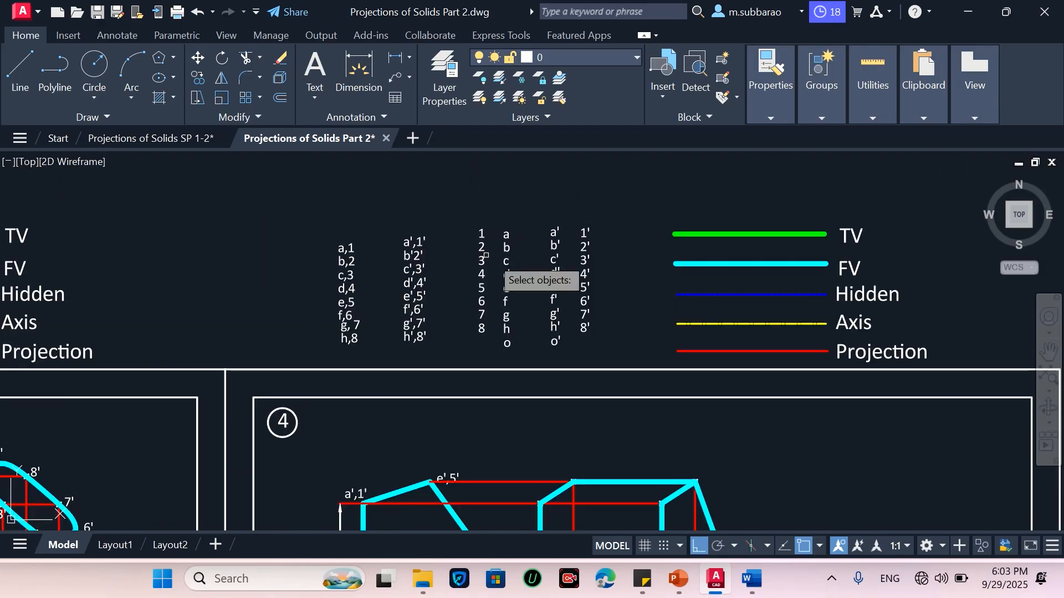
left_click(625, 205)
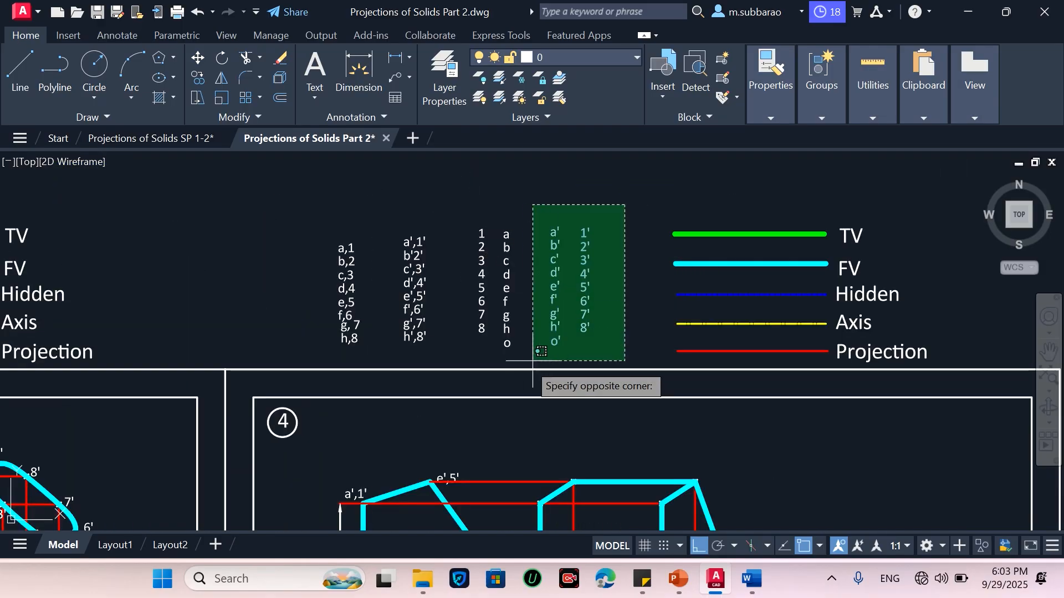
left_click(548, 293)
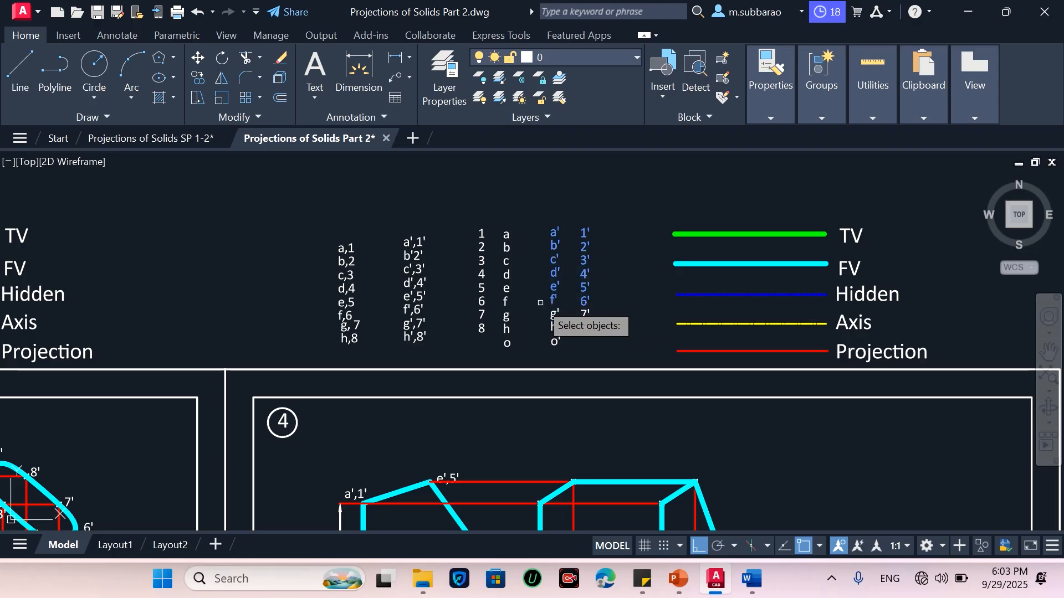
key("Return")
left_click(563, 286)
scroll(541, 261, "down", 5)
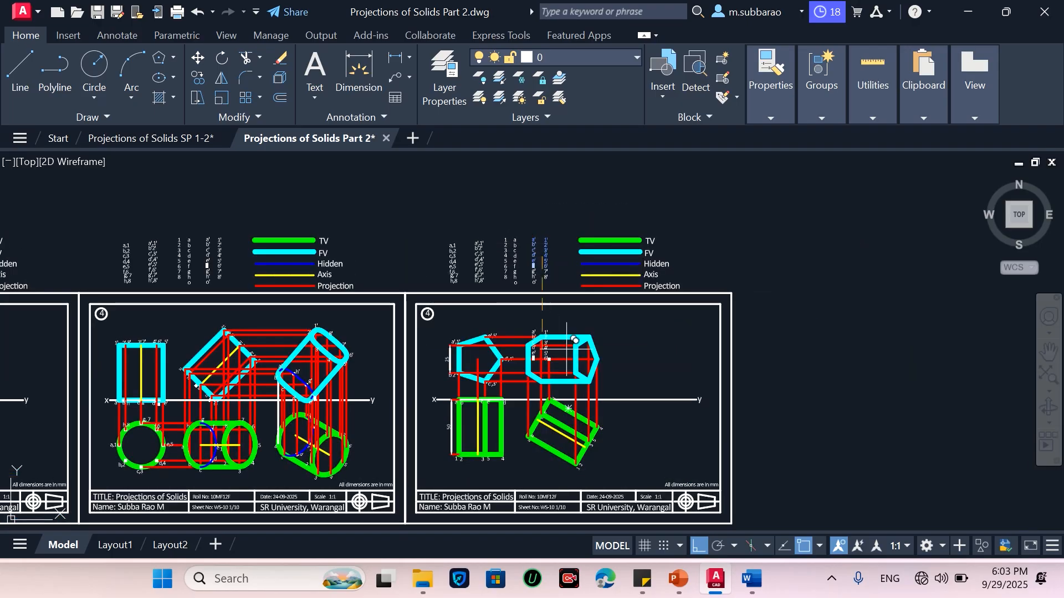
scroll(604, 358, "up", 3)
left_click(698, 547)
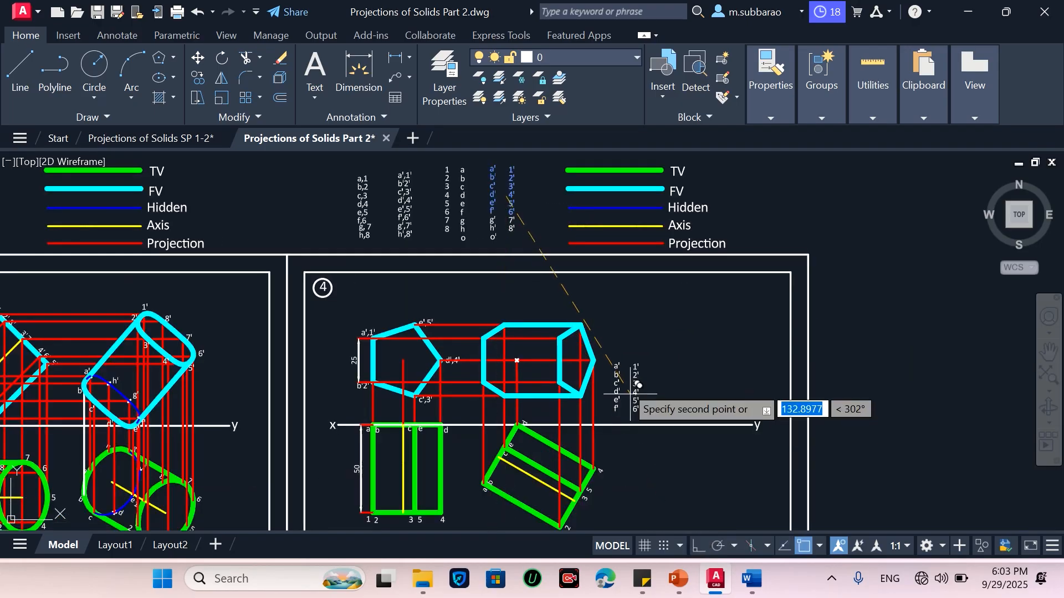
scroll(626, 368, "up", 2)
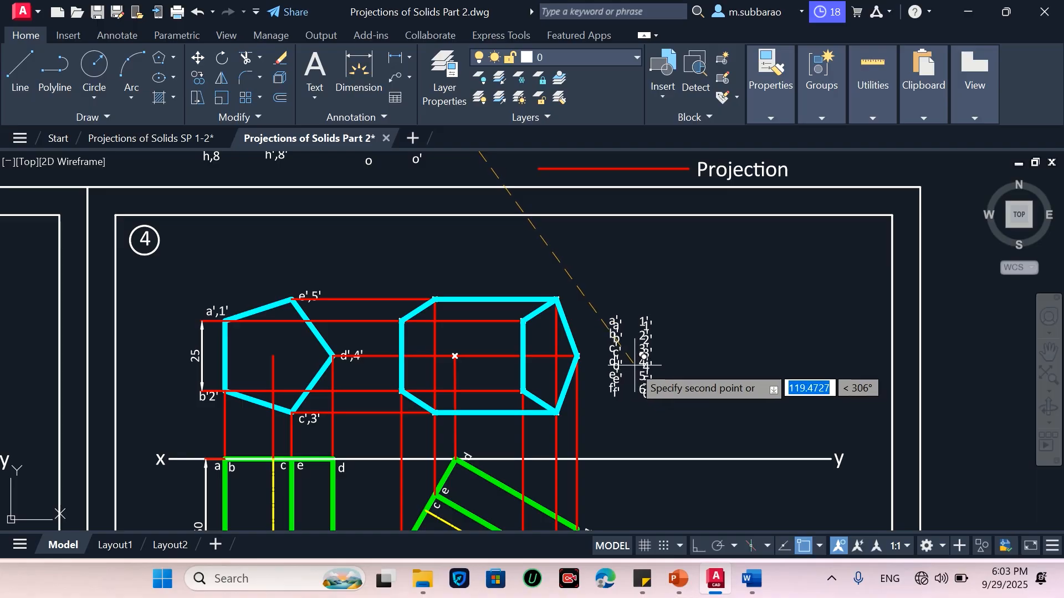
left_click(647, 361)
scroll(531, 402, "down", 2)
scroll(573, 461, "up", 2)
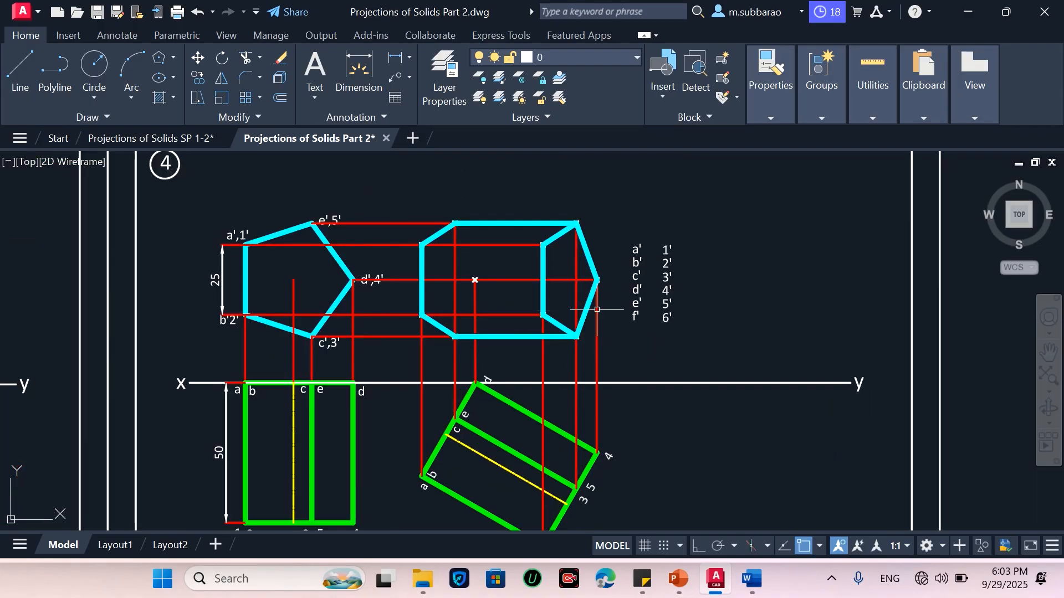
Move the 1' label onto its corner of the new front view
type("m")
key("Return")
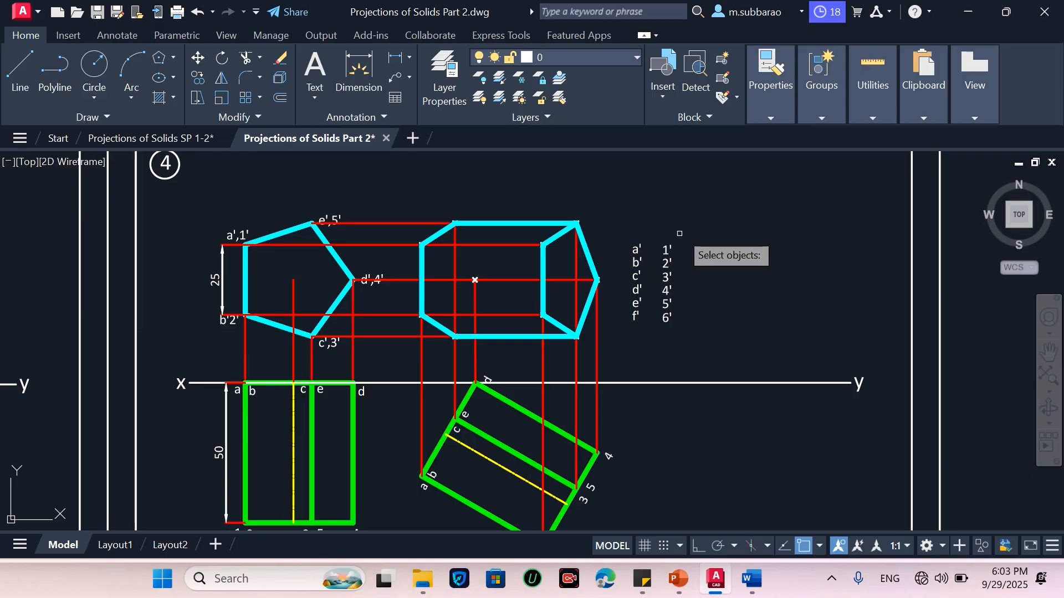
left_click(682, 228)
left_click(653, 247)
key("Return")
left_click(785, 273)
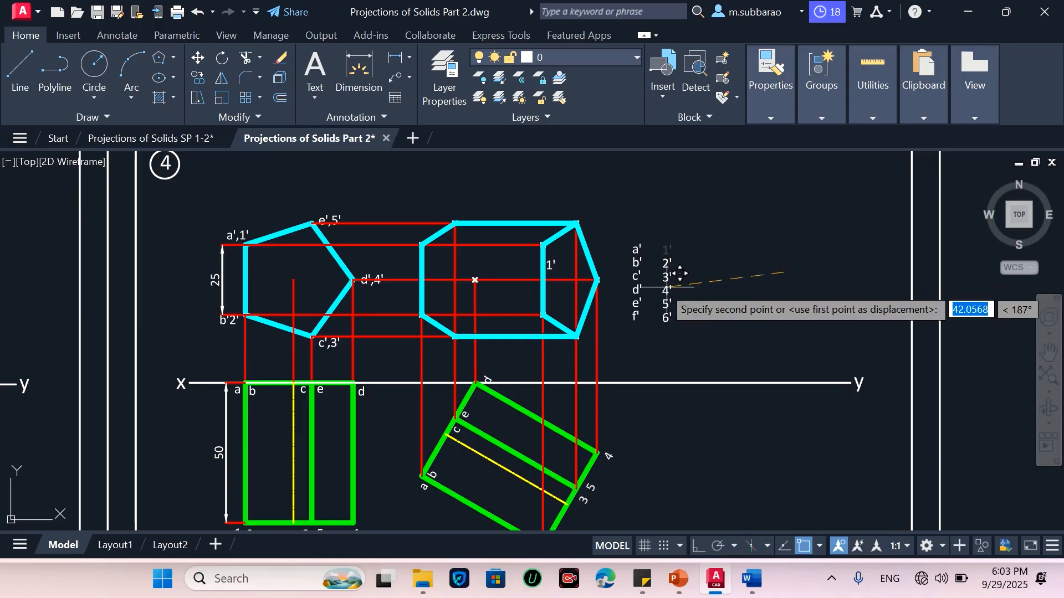
left_click(665, 265)
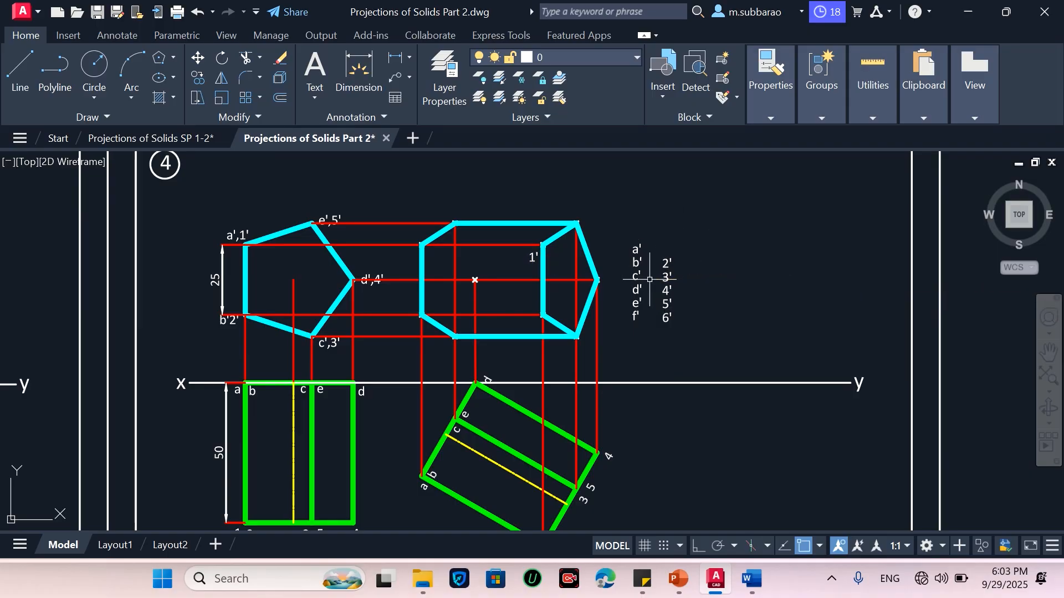
Move the 2' and 3' labels onto their corners of the new front view
left_click(677, 247)
left_click(658, 267)
type("m")
key("Return")
left_click(806, 257)
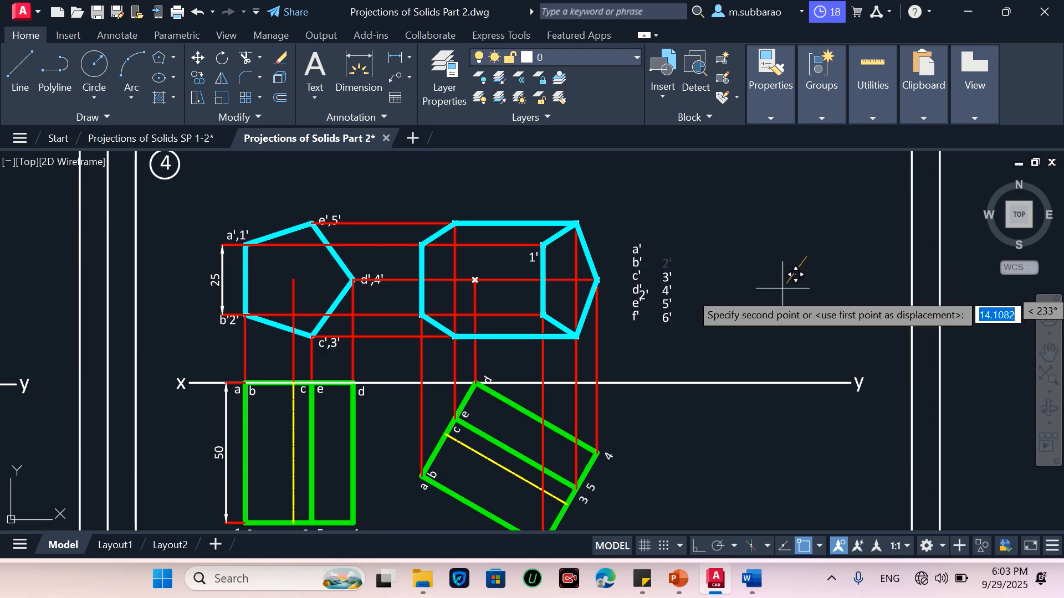
left_click(683, 306)
key("Return")
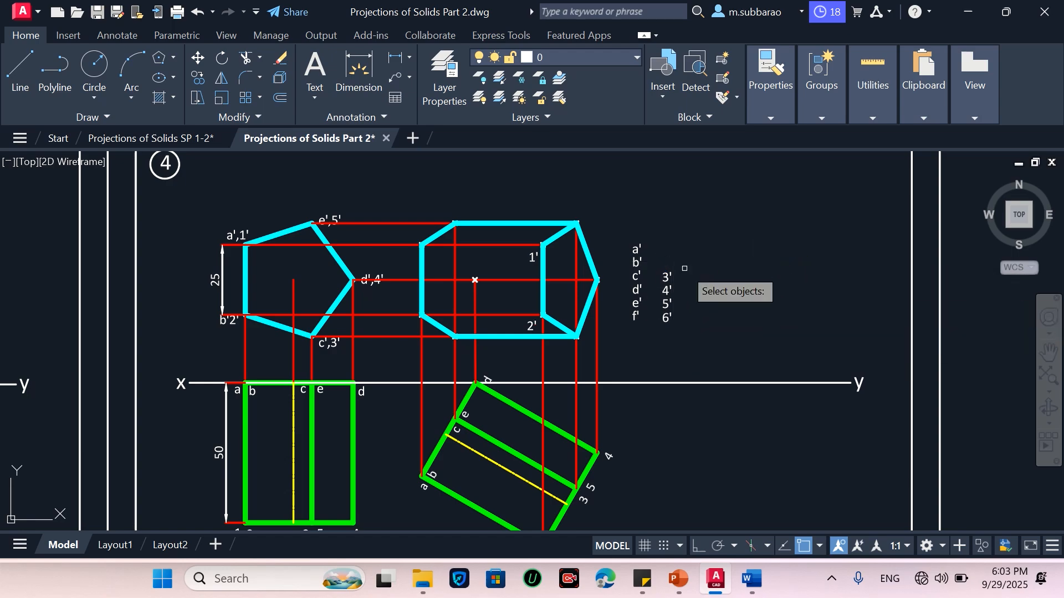
left_click(684, 268)
left_click(647, 284)
key("Return")
left_click(742, 275)
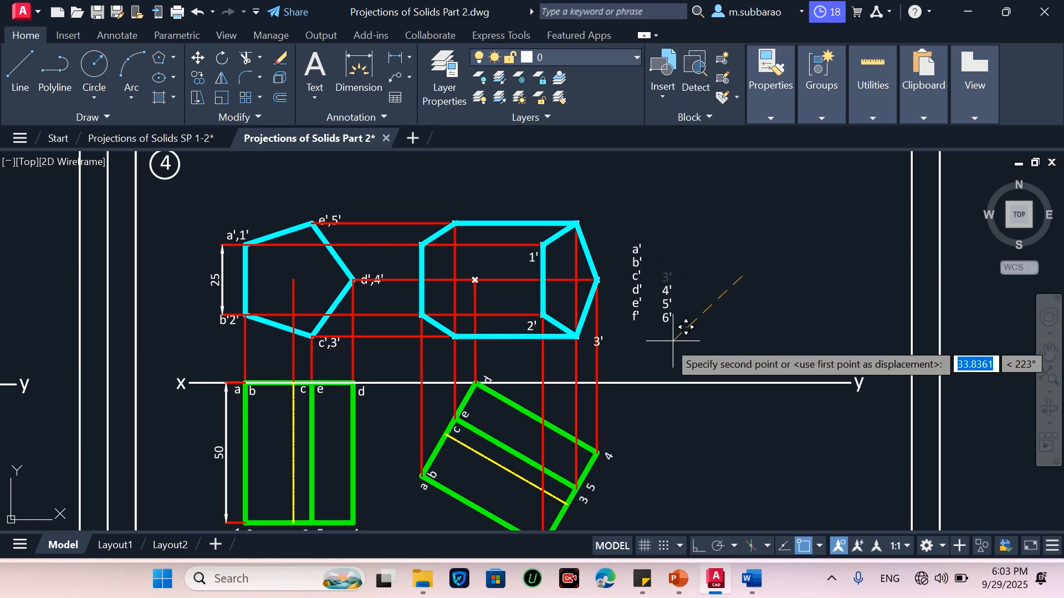
left_click(677, 331)
Move the 4' and 5' labels onto their corners of the new front view
key("Return")
left_click(684, 267)
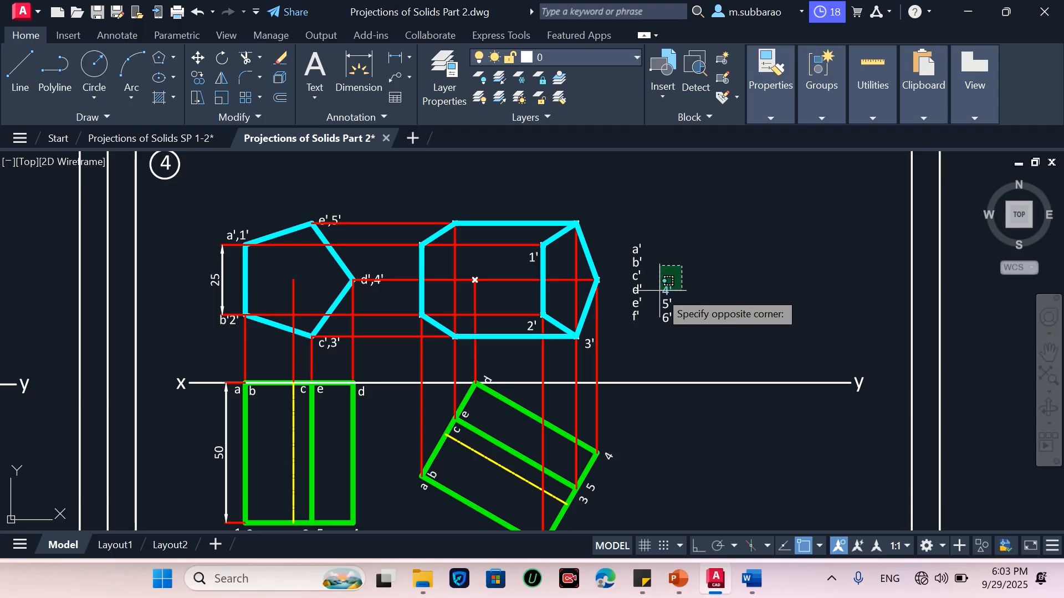
left_click(655, 295)
key("Return")
left_click(762, 276)
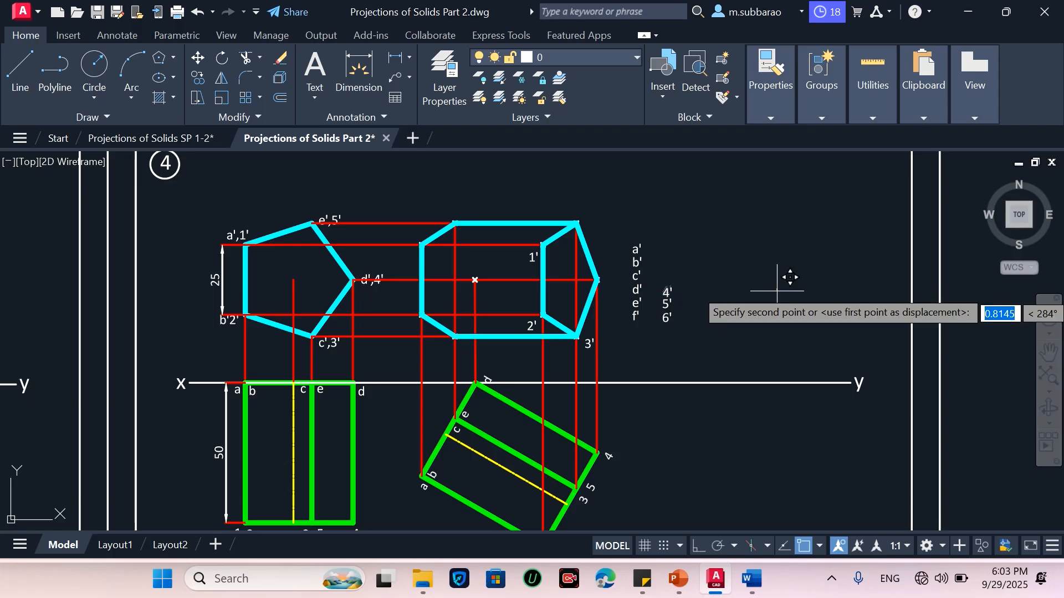
left_click(709, 268)
key("Return")
left_click(715, 266)
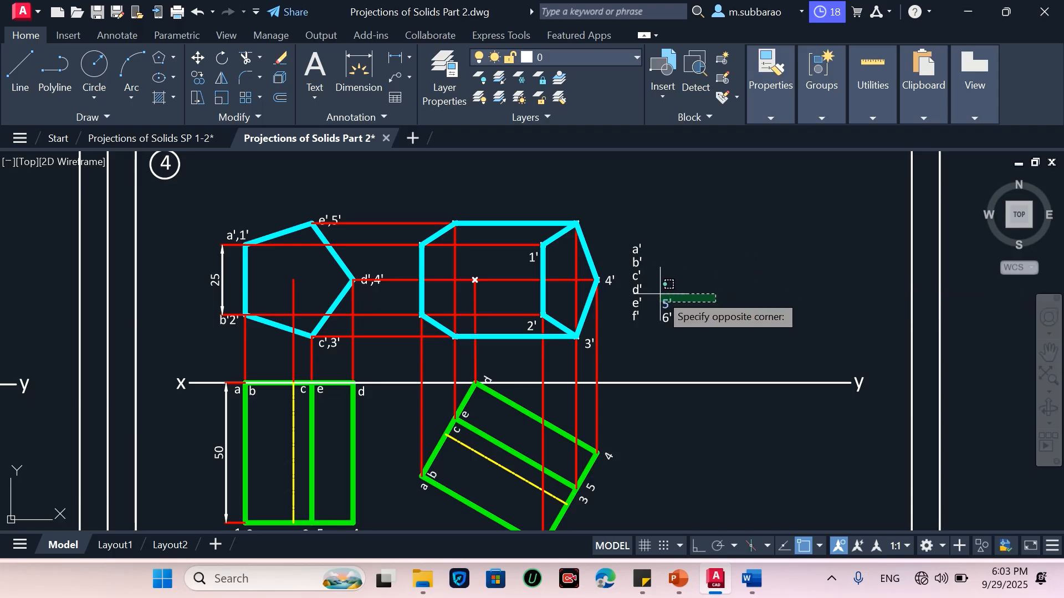
left_click(658, 320)
key("Return")
left_click(761, 308)
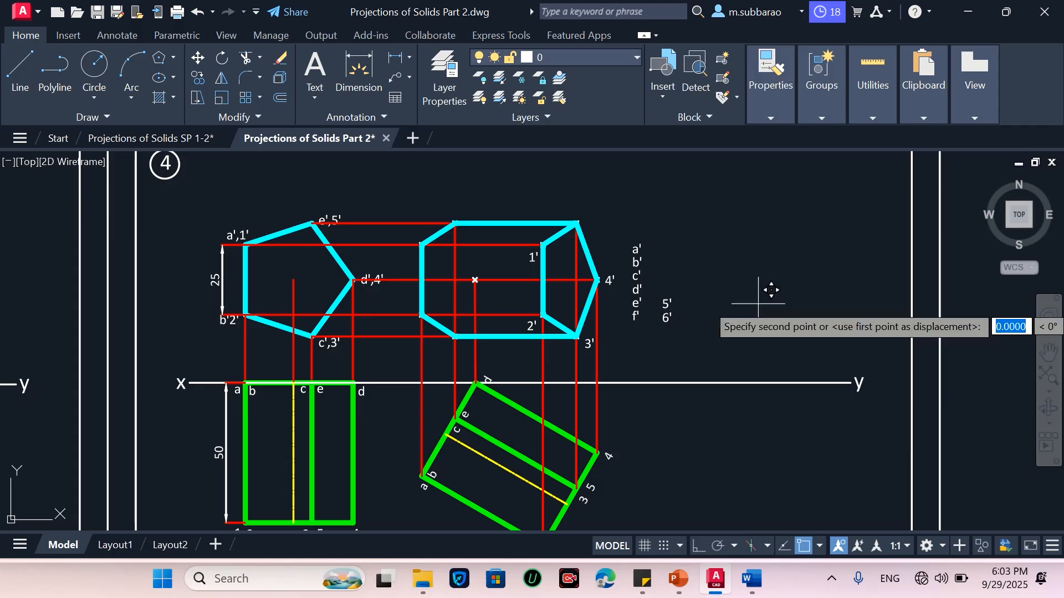
left_click(684, 228)
Move the a' and b' labels onto their corners of the new front view
key("Return")
left_click(659, 232)
left_click(636, 247)
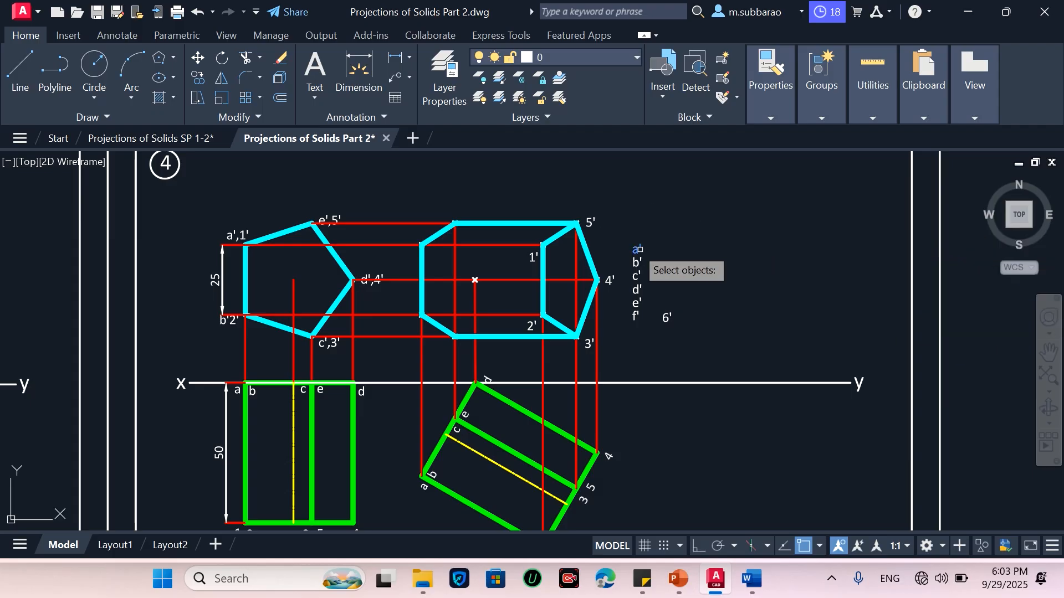
key("Return")
left_click(784, 229)
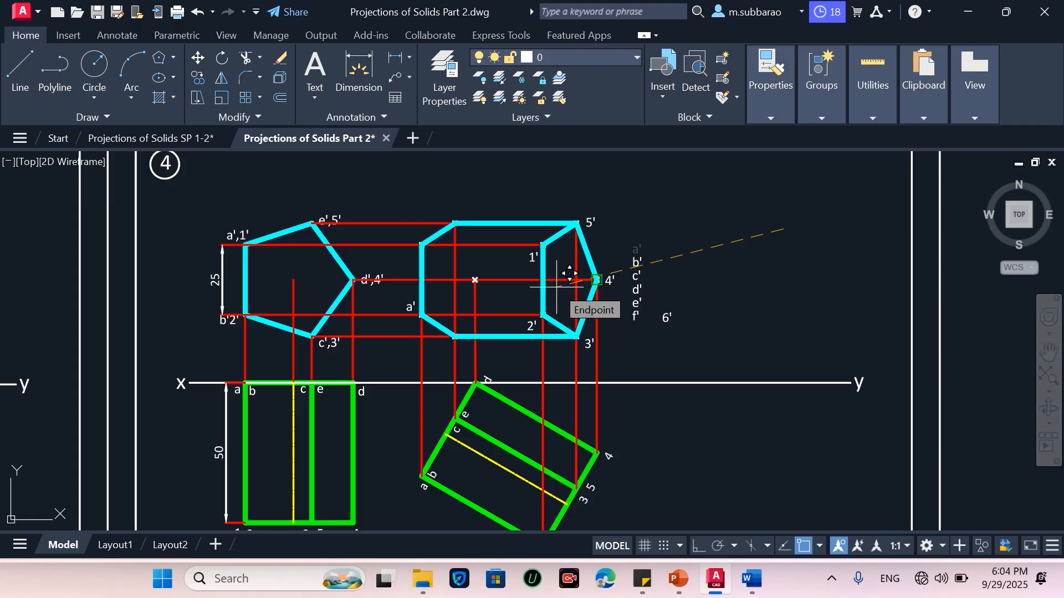
left_click(562, 216)
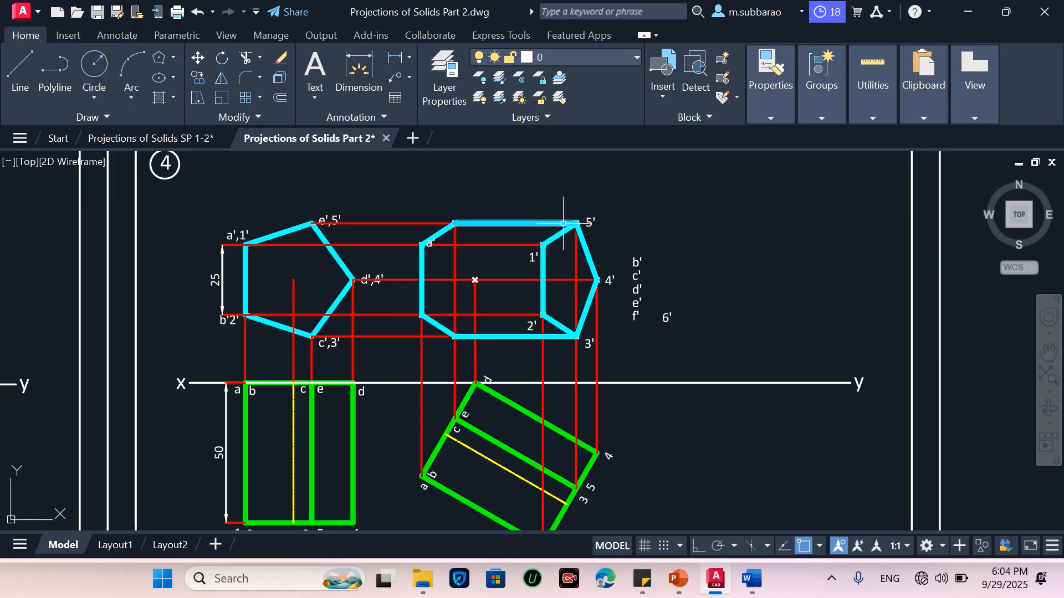
key("Return")
left_click(664, 238)
left_click(633, 258)
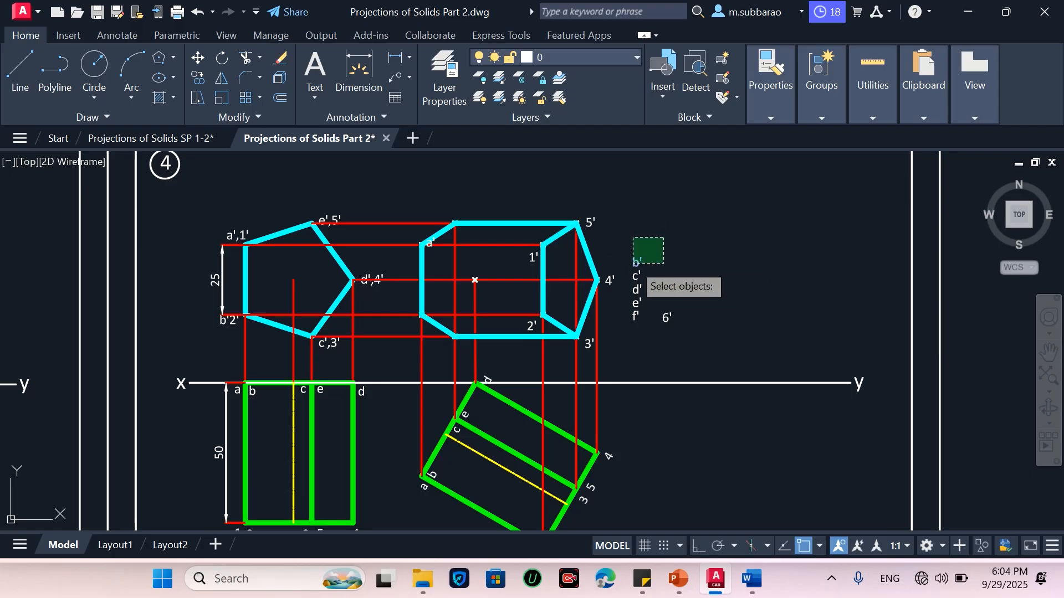
key("Return")
left_click(759, 242)
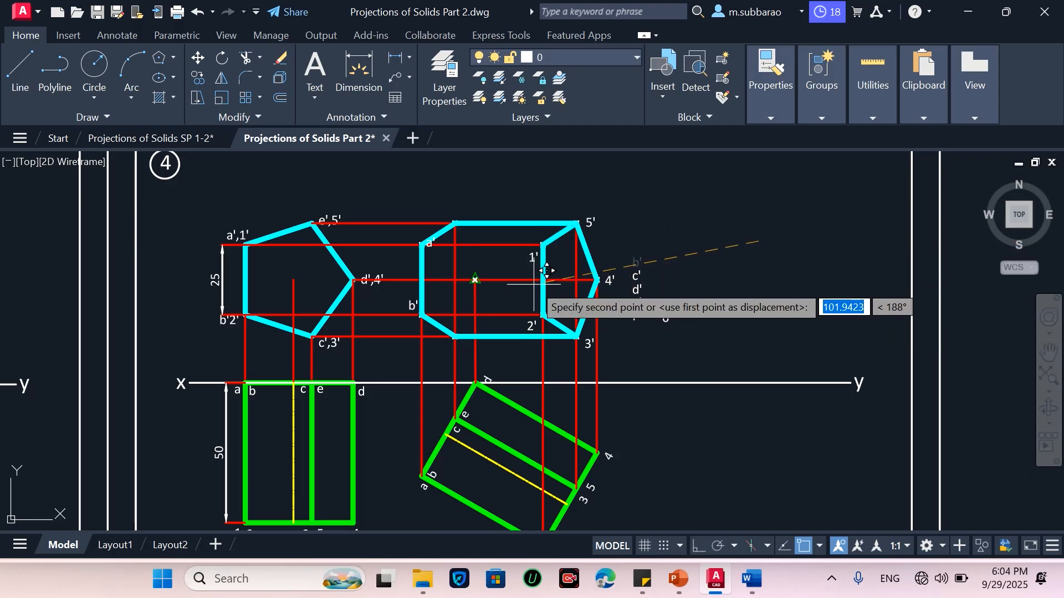
scroll(528, 284, "up", 2)
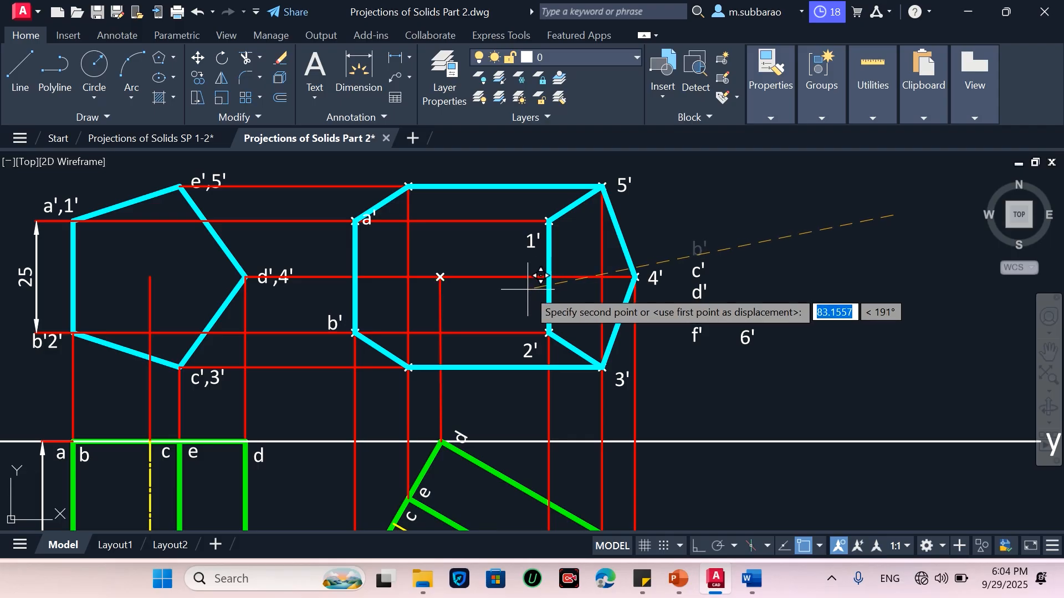
left_click(537, 289)
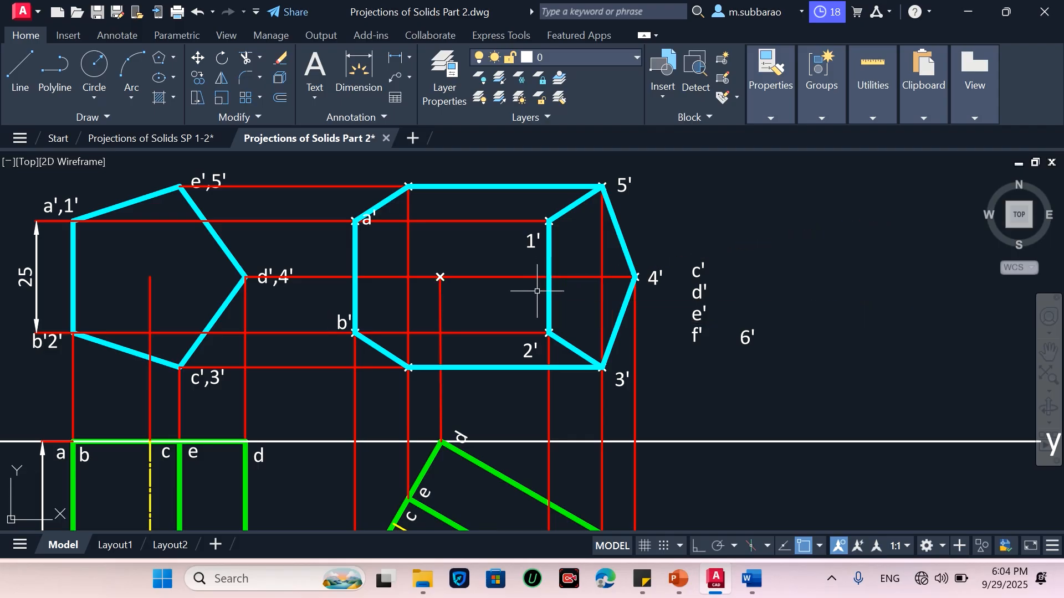
Move the c' and d' labels onto their points of the new front view
key("Return")
left_click(732, 246)
left_click(695, 267)
key("Return")
left_click(702, 272)
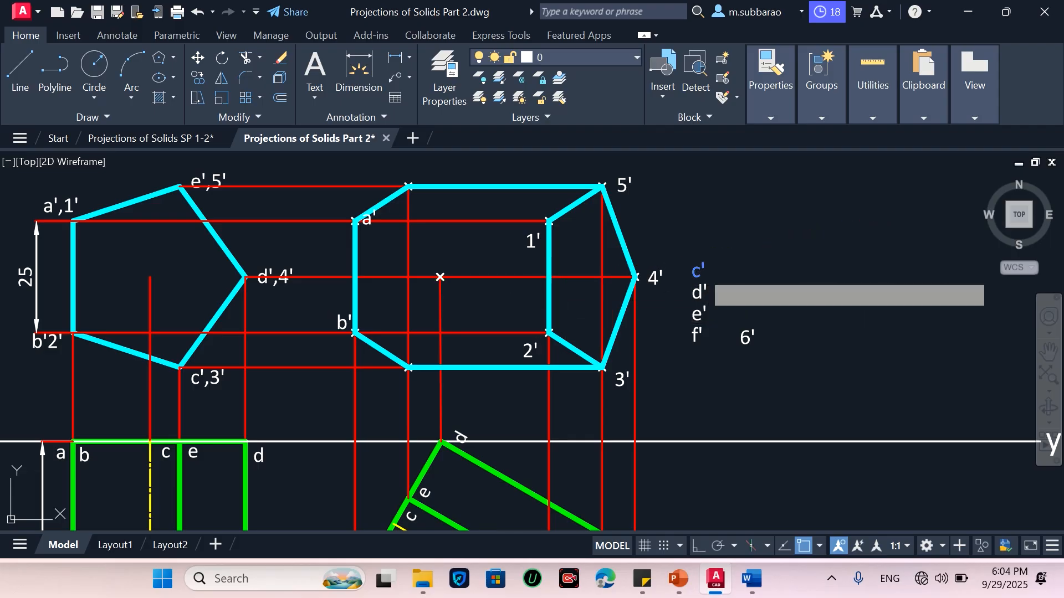
scroll(424, 386, "up", 4)
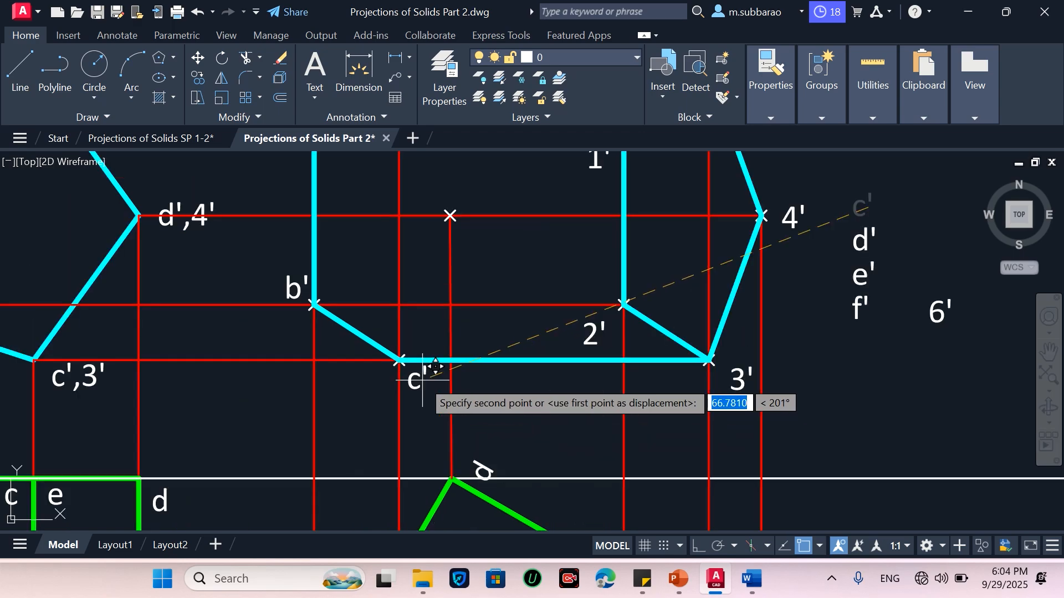
left_click(424, 382)
scroll(416, 438, "down", 4)
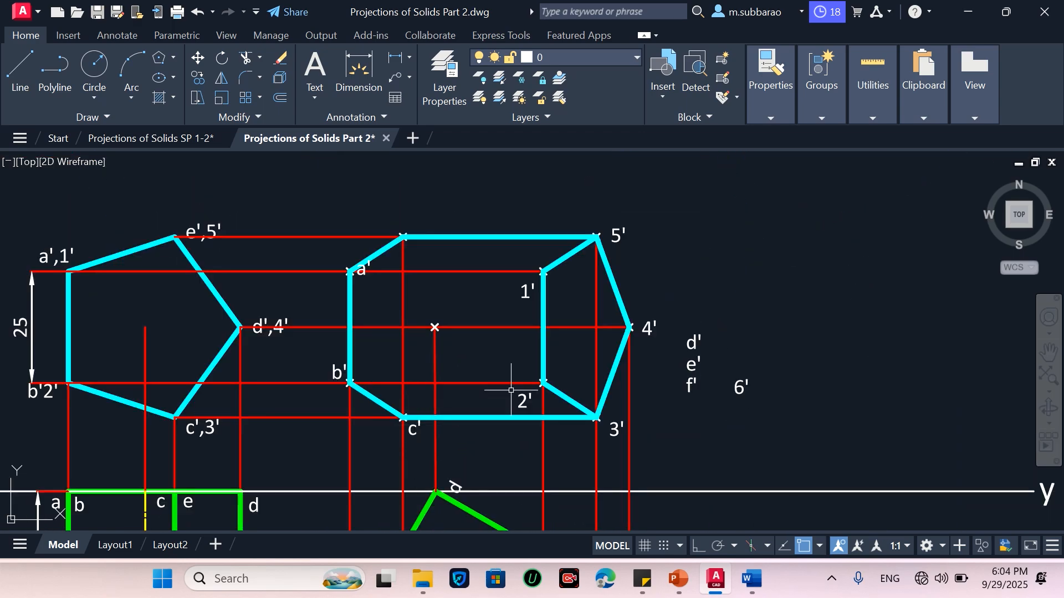
left_click(690, 341)
key("Return")
left_click(704, 342)
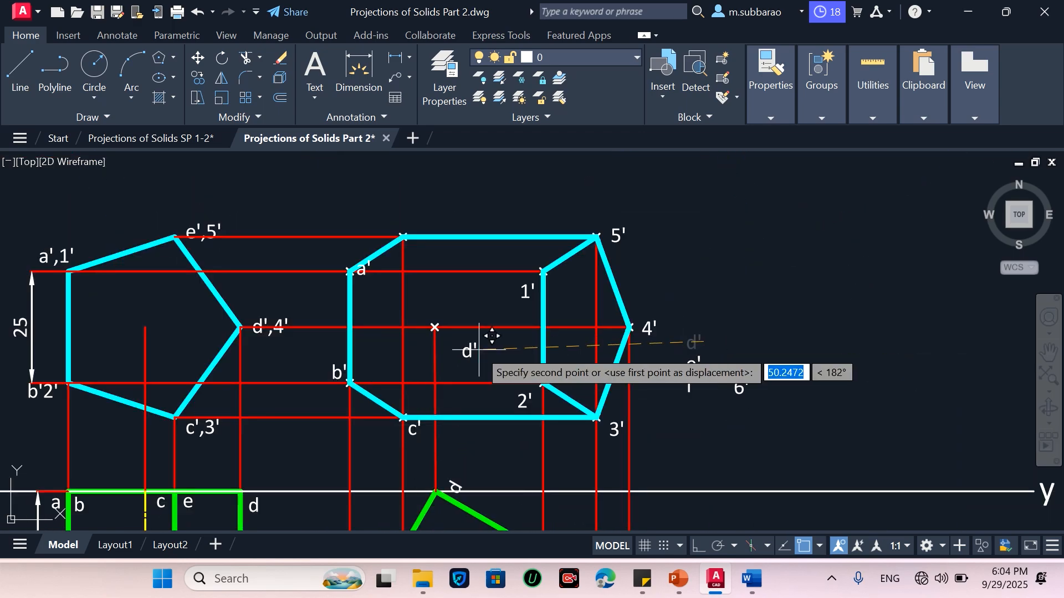
scroll(481, 349, "up", 2)
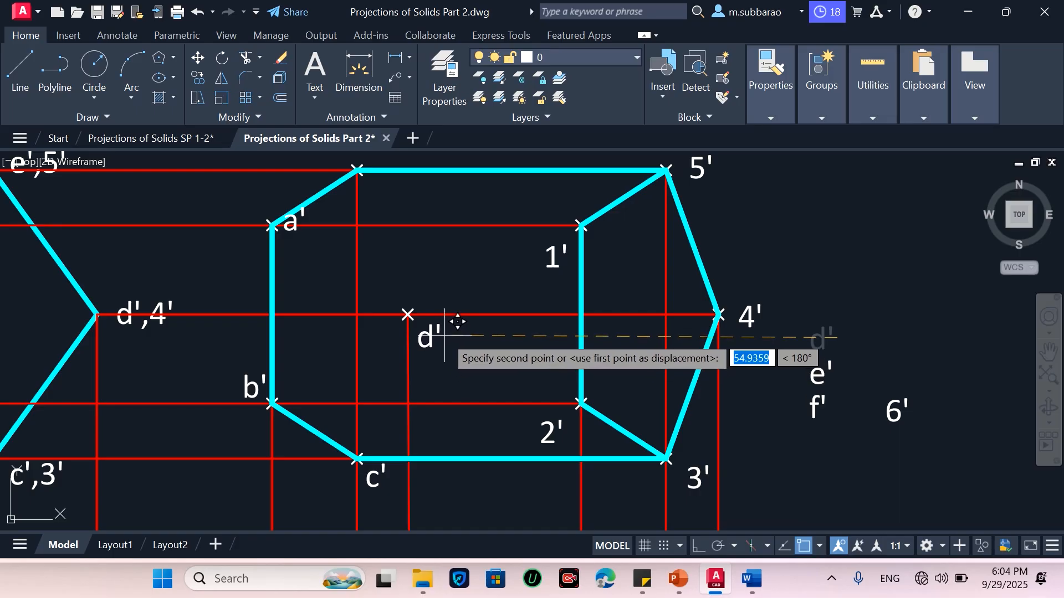
left_click(449, 299)
scroll(641, 405, "down", 2)
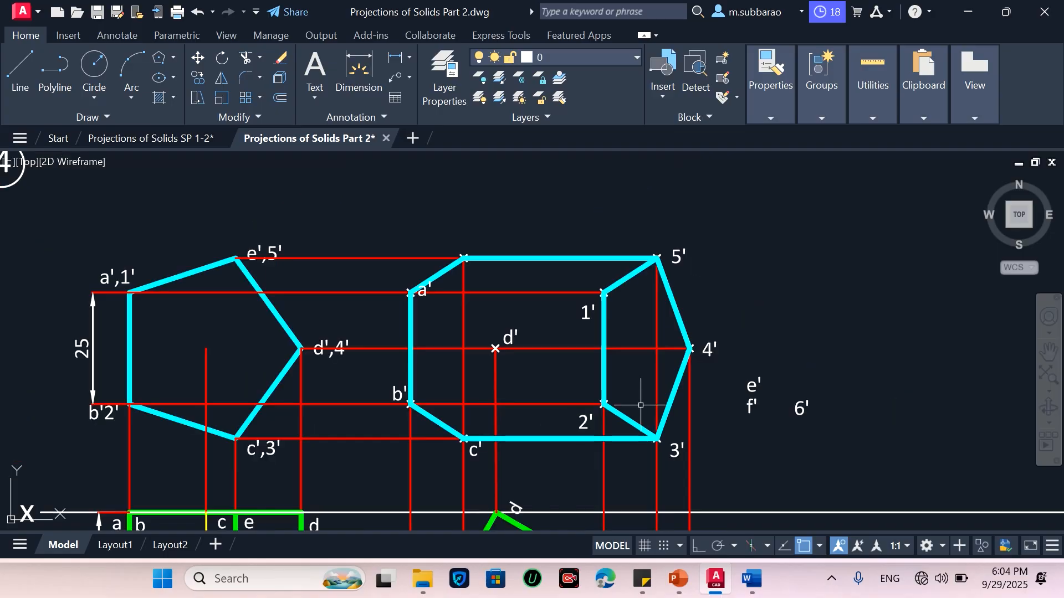
Move the e' label onto its corner at the top of the new front view
left_click(775, 354)
left_click(751, 385)
type("m")
key("Return")
left_click(755, 386)
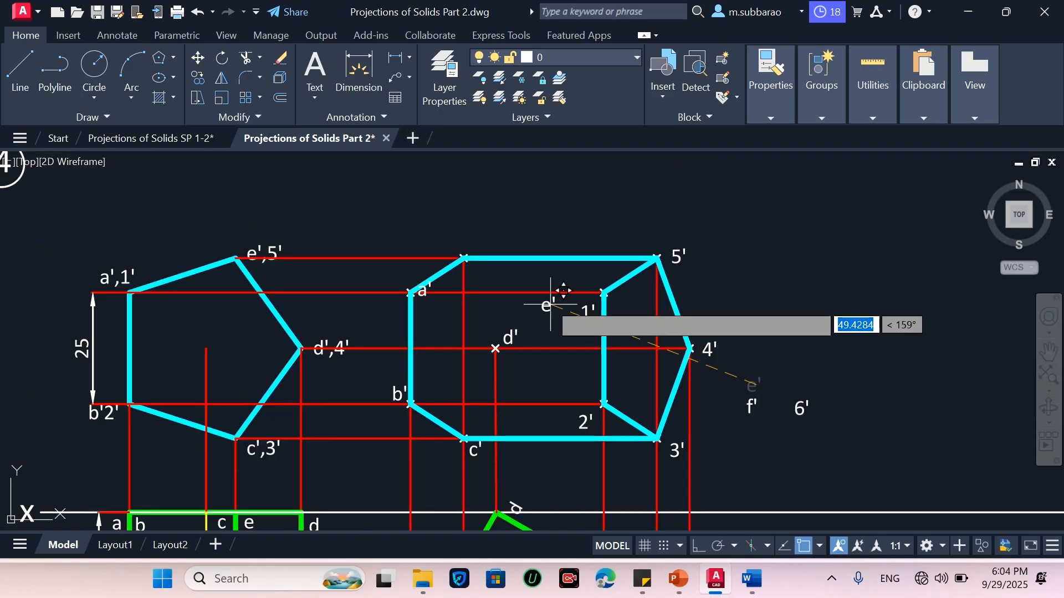
scroll(483, 237, "up", 4)
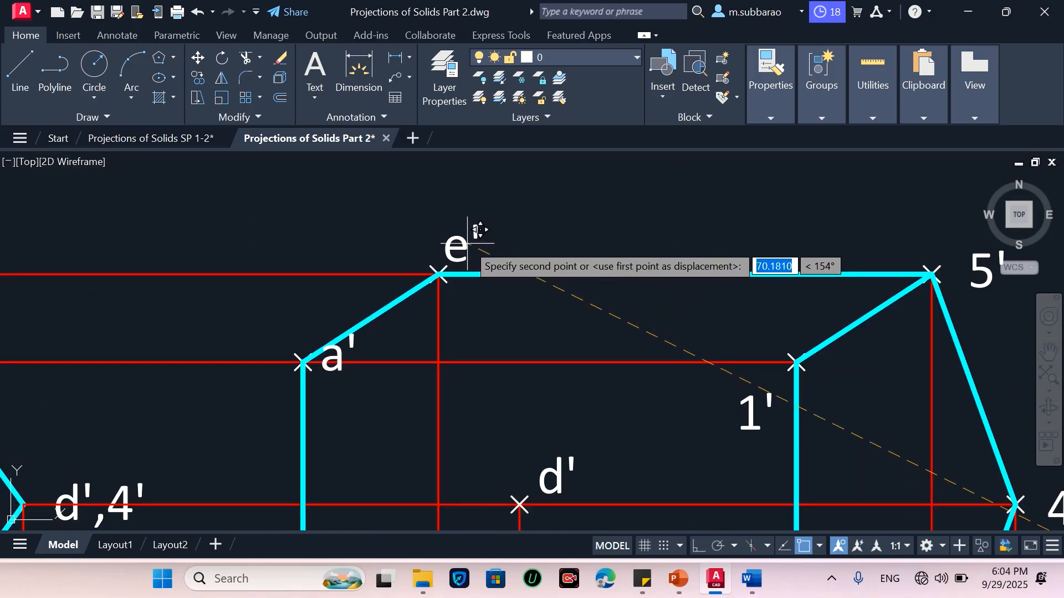
left_click(467, 242)
key("Return")
left_click(274, 434)
left_click(353, 321)
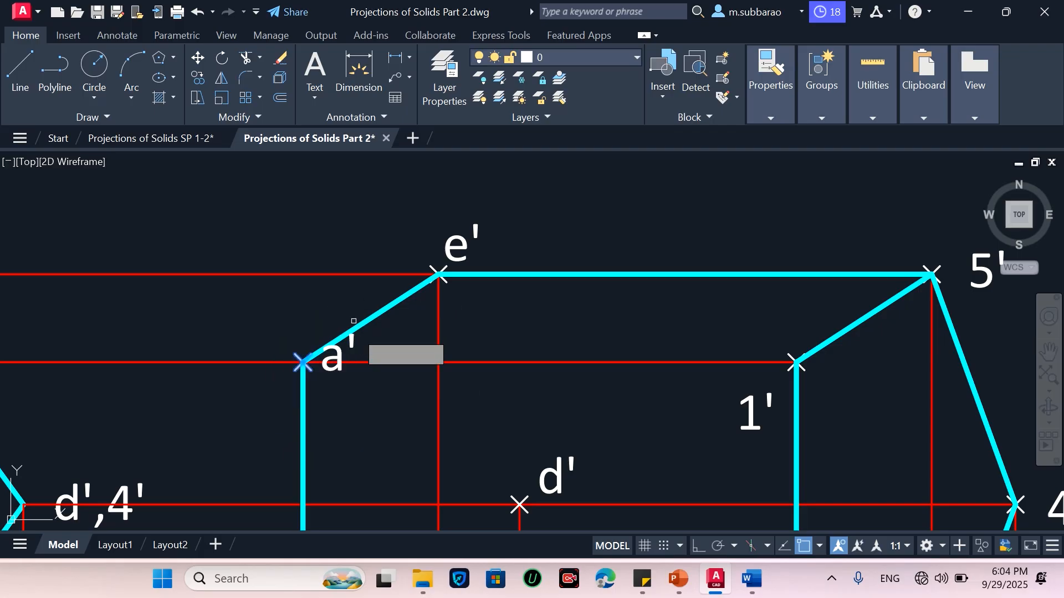
key("Return")
left_click(364, 385)
key("Escape")
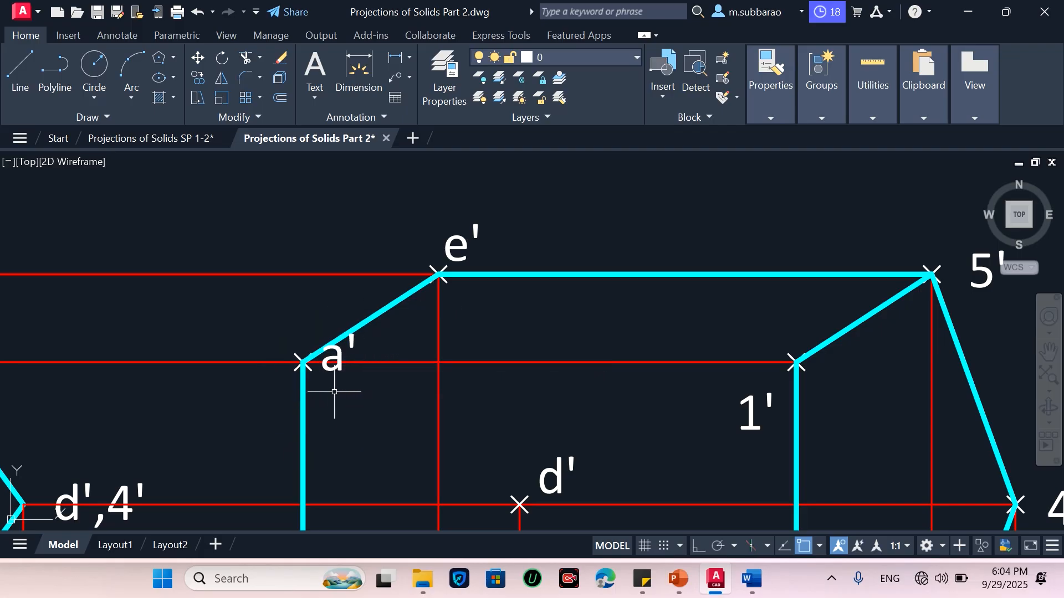
Move the a' label onto its corner at the left of the new front view
key("Return")
left_click(401, 409)
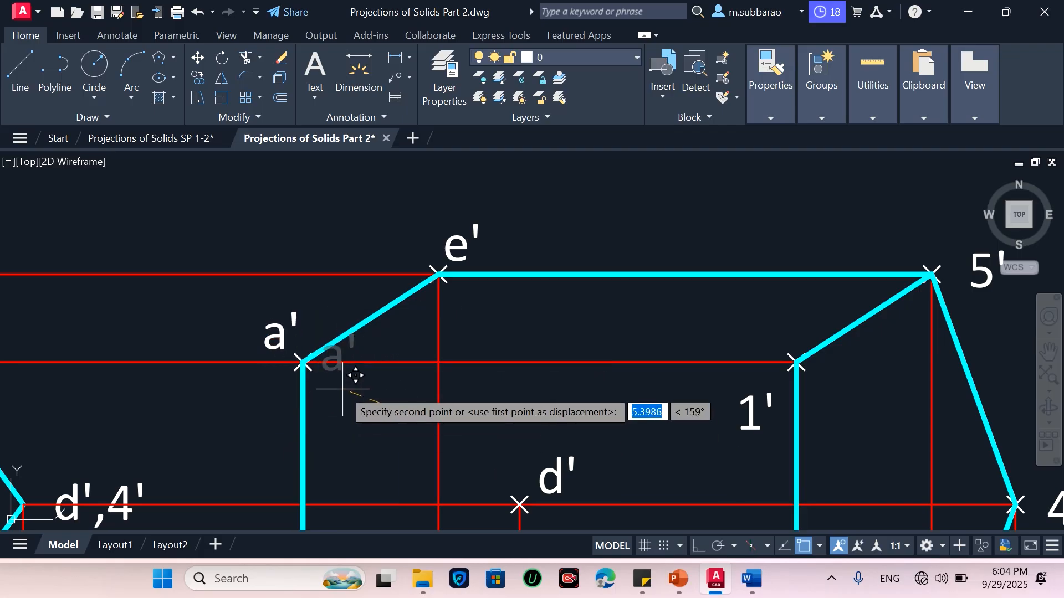
left_click(352, 386)
scroll(268, 273, "down", 7)
scroll(560, 333, "up", 2)
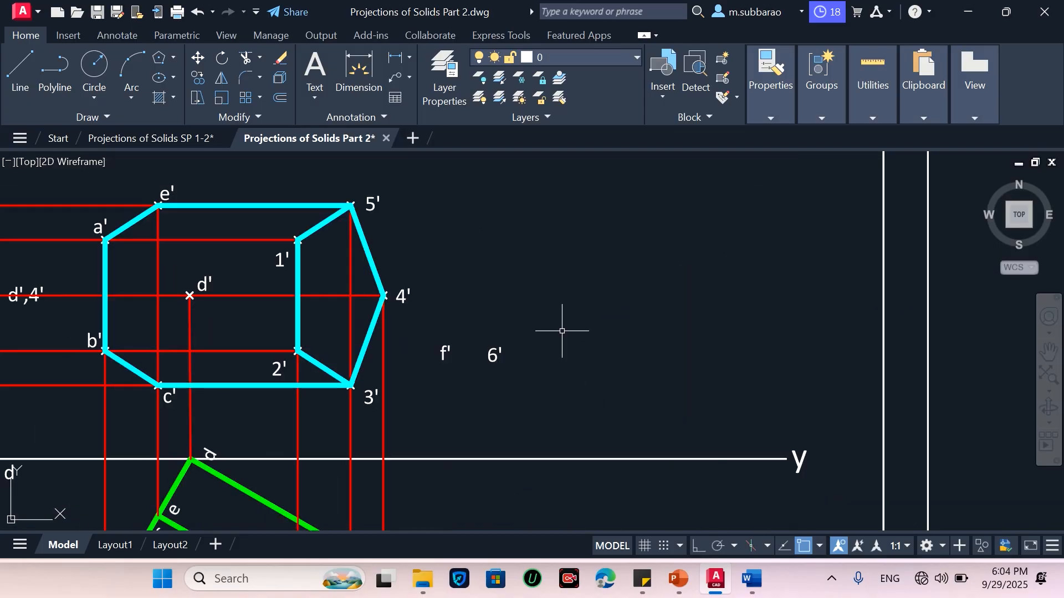
Erase the unused f' and 6' labels beside the new front view
left_click(584, 306)
left_click(437, 384)
key("Return")
Draw vertical projectors from both ends of the top view's hidden edge up to the horizontal line through d'
scroll(594, 354, "down", 2)
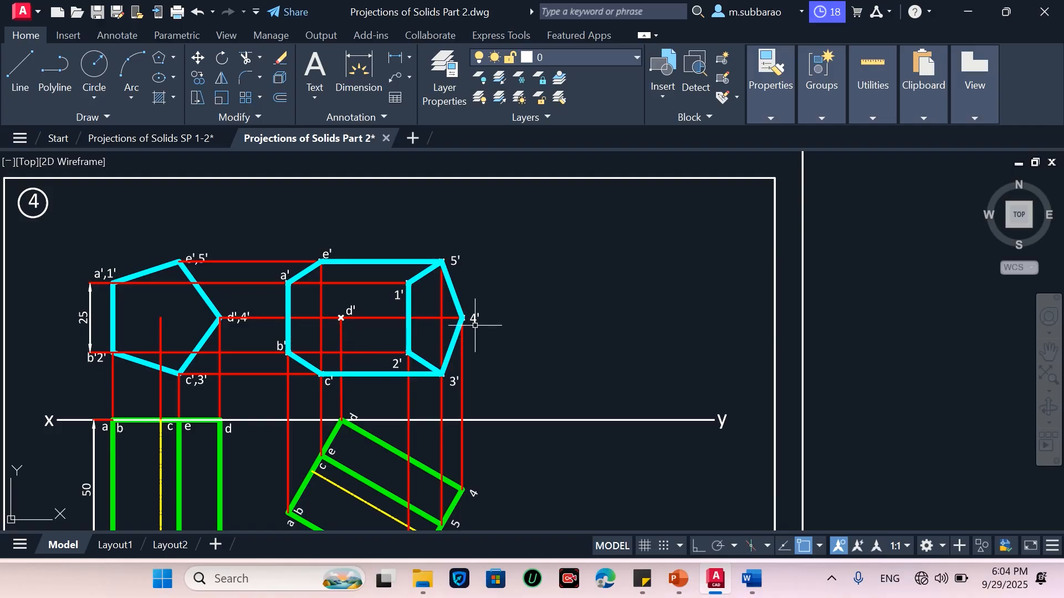
scroll(475, 325, "down", 2)
scroll(426, 353, "up", 2)
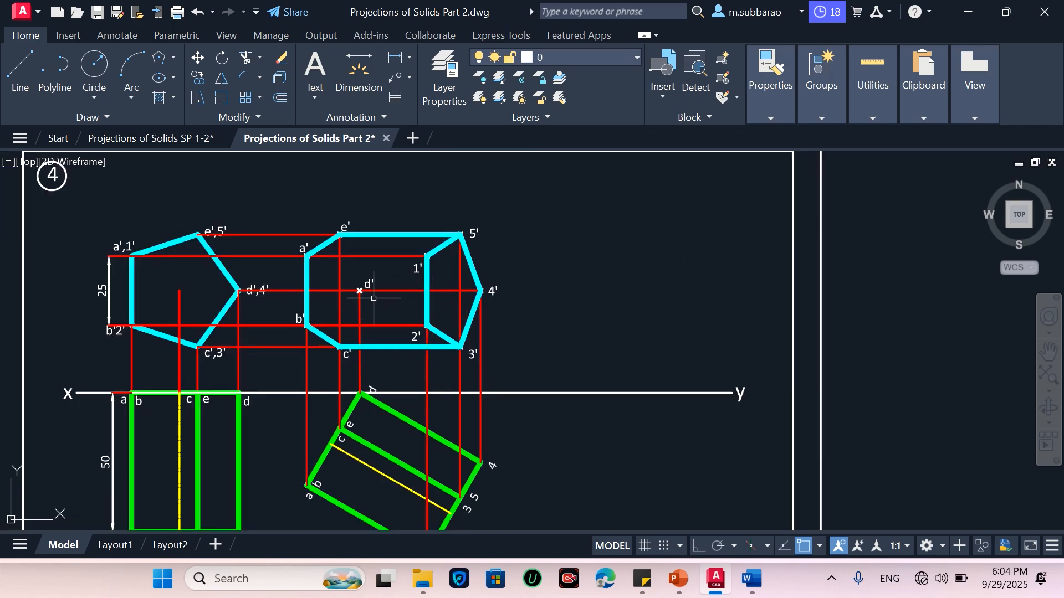
type("l")
key("Return")
left_click(451, 513)
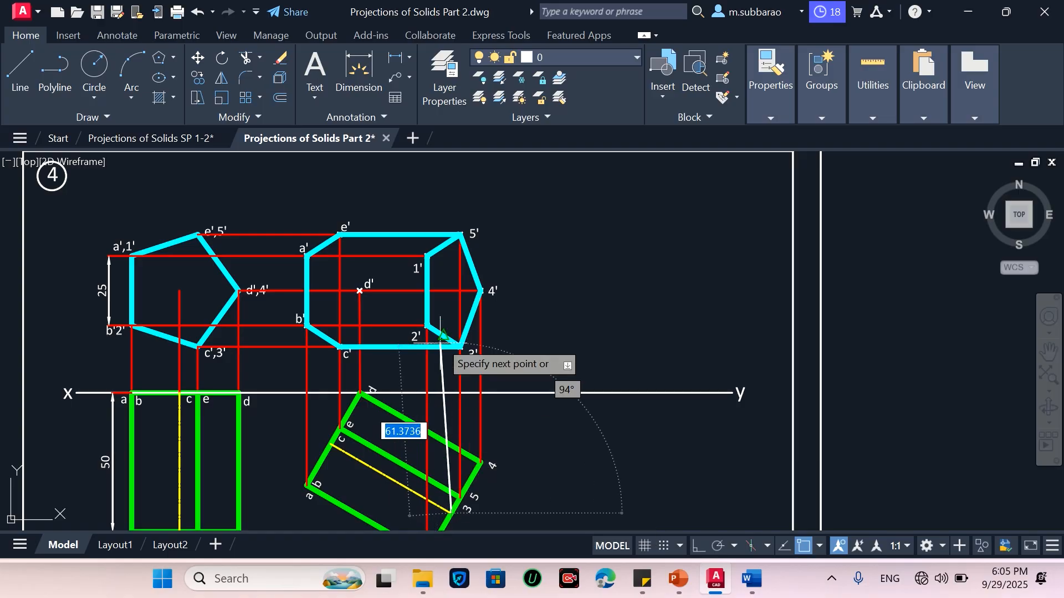
left_click(450, 292)
key("Return")
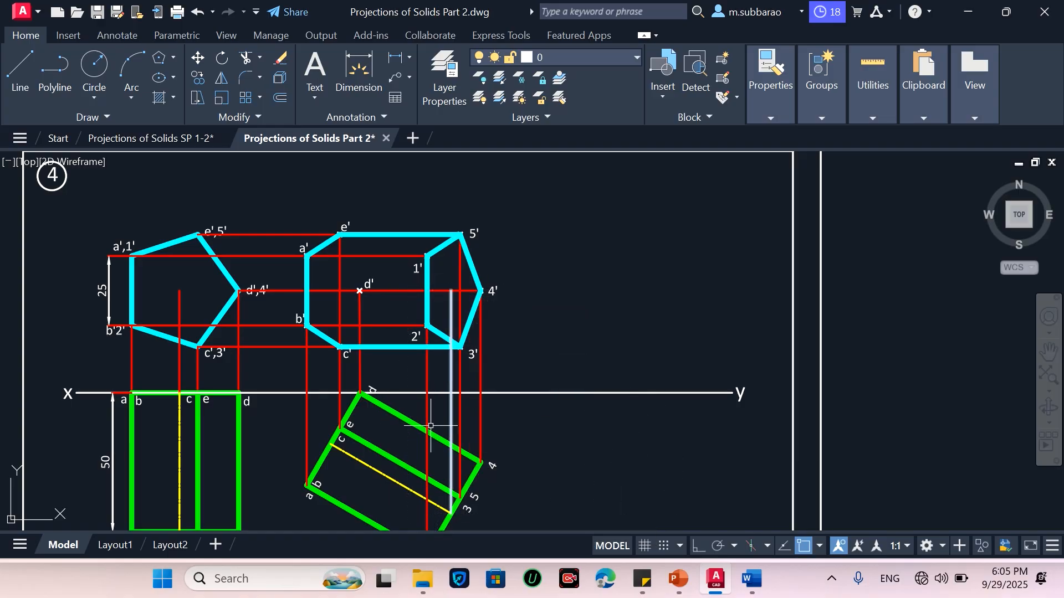
key("Return")
left_click(331, 443)
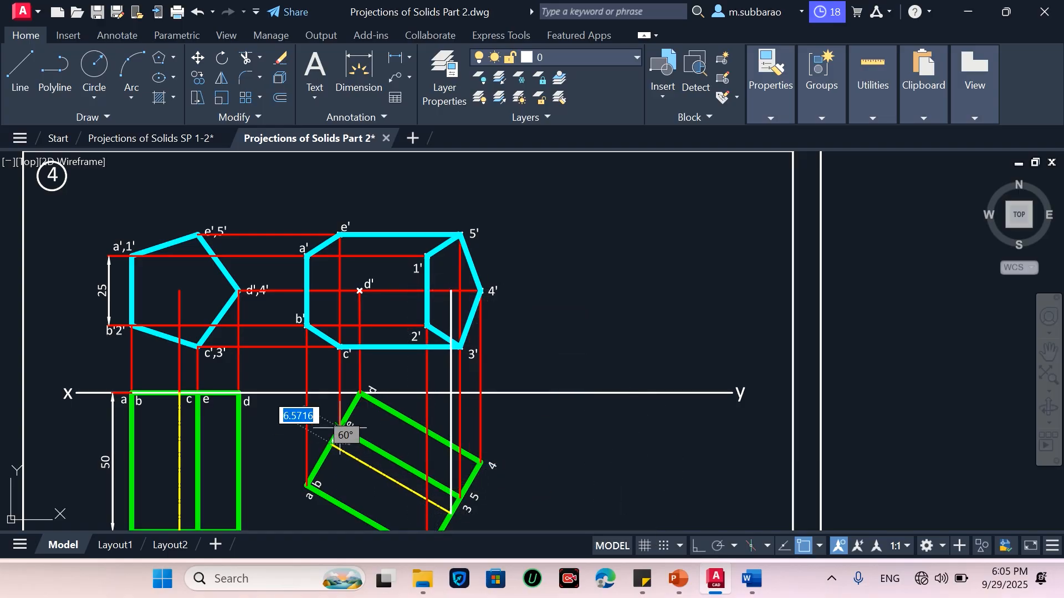
left_click(331, 291)
key("Return")
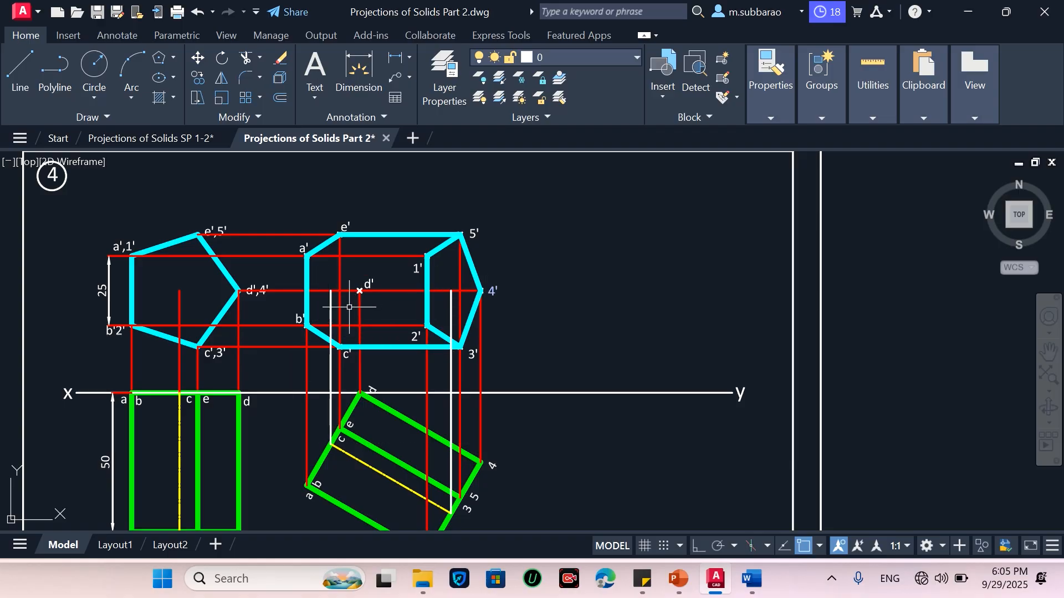
Trim the horizontal line through d' so only the part between the two new projectors remains
scroll(349, 307, "up", 2)
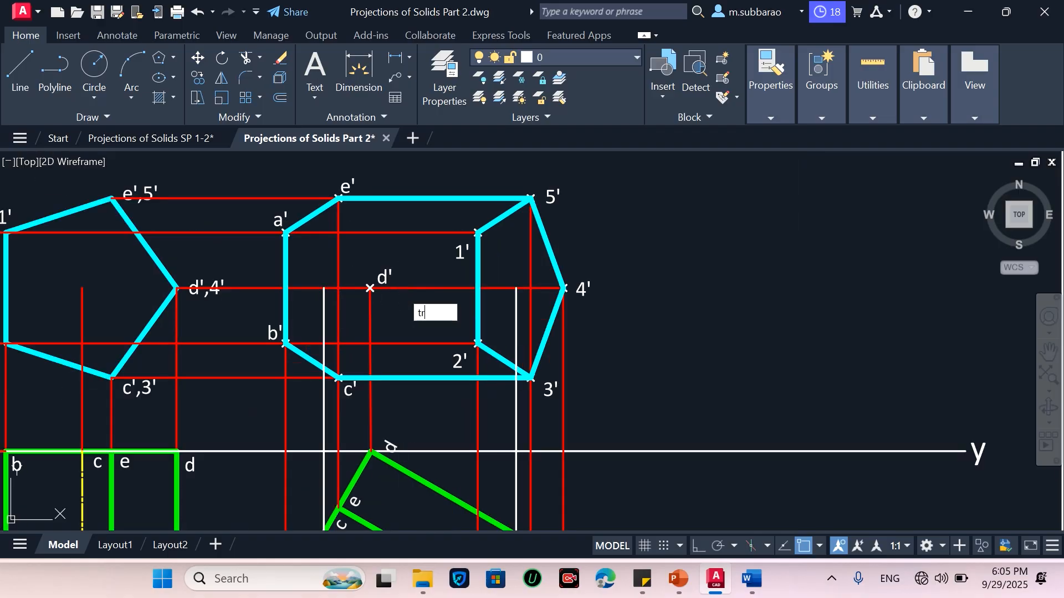
key("Return")
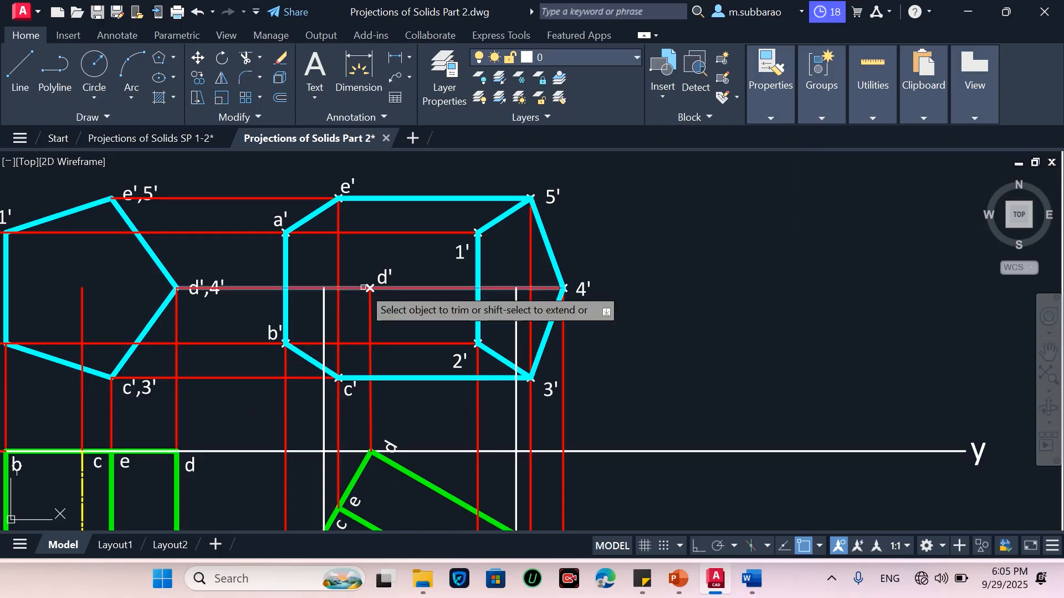
left_click(333, 289)
key("Escape")
left_click(451, 288)
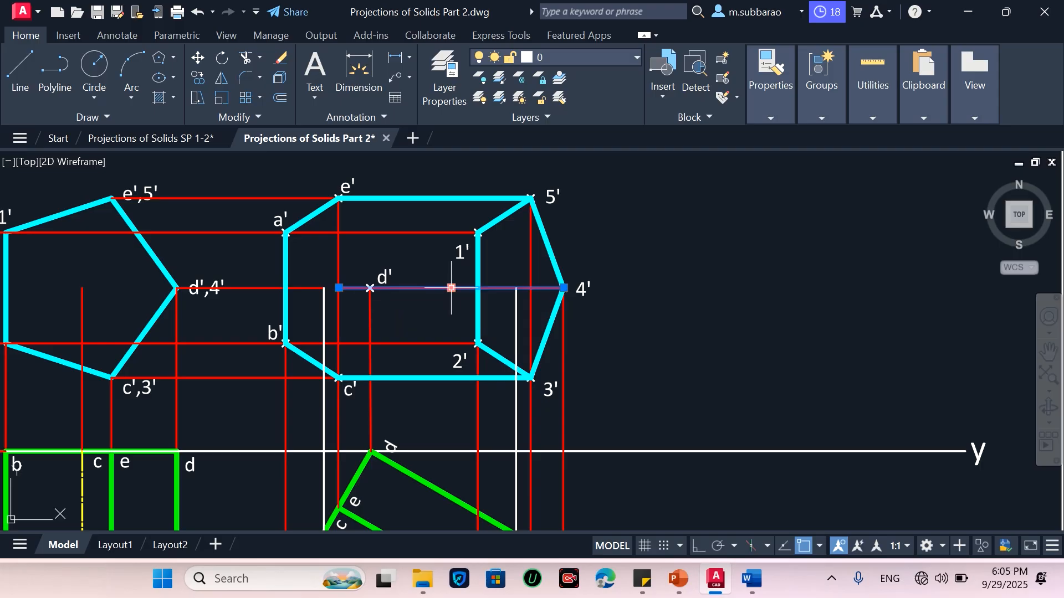
key("Escape")
type("ex")
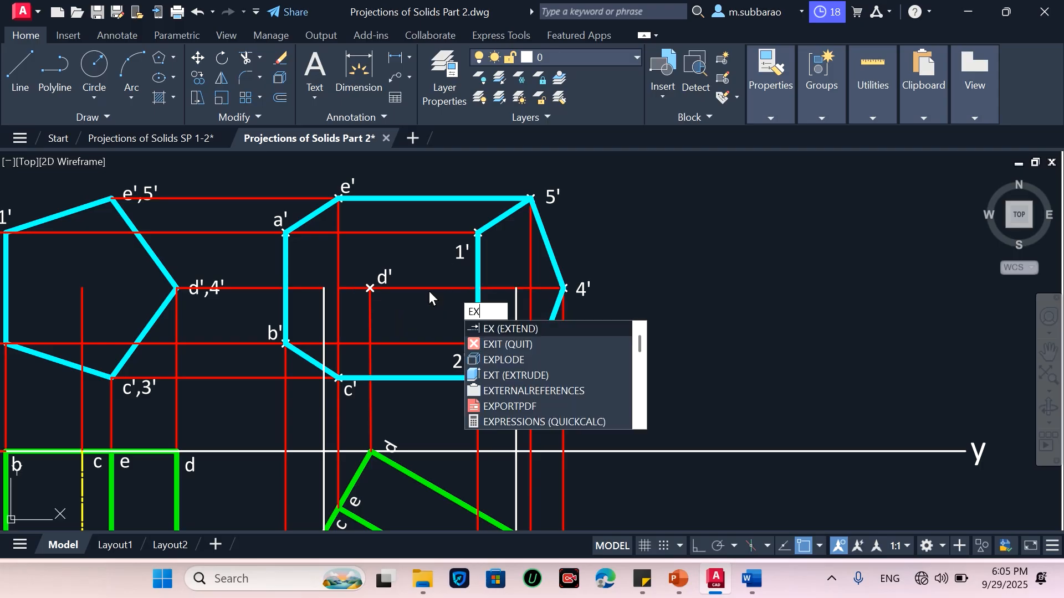
key("Return")
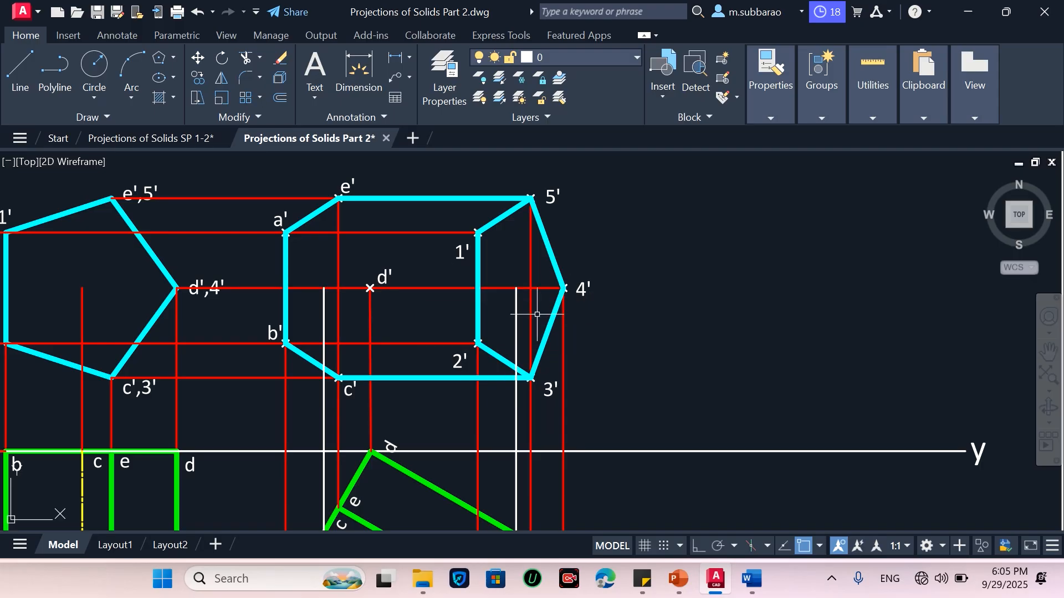
type("tr")
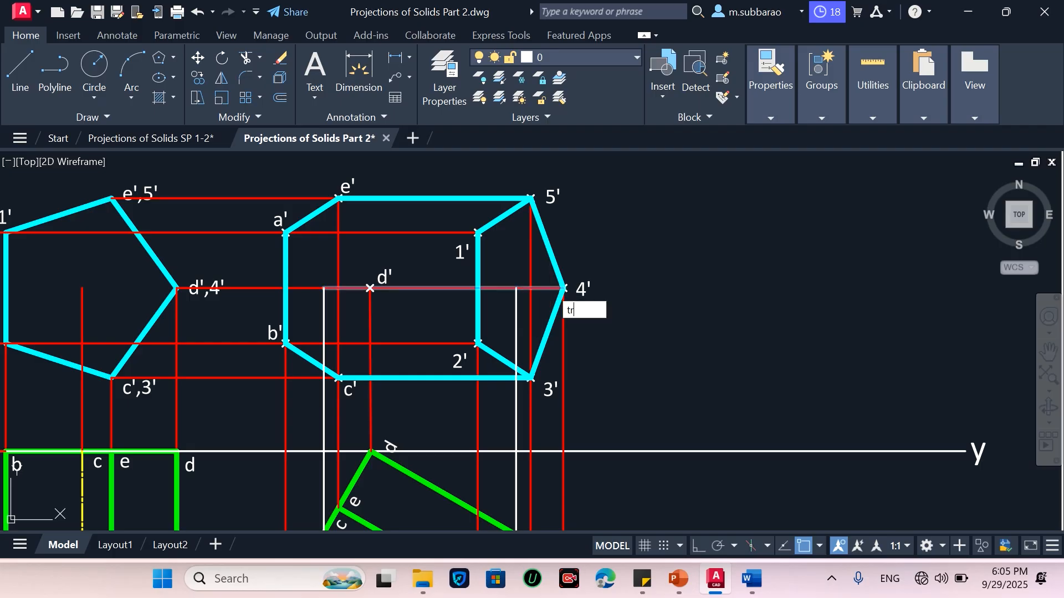
key("Return")
left_click(520, 288)
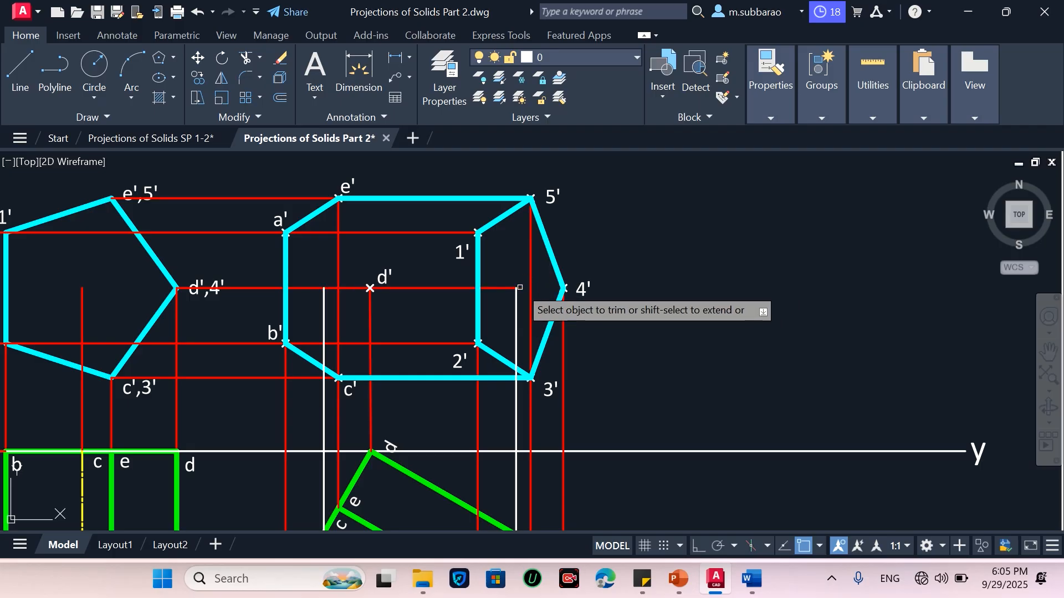
key("Escape")
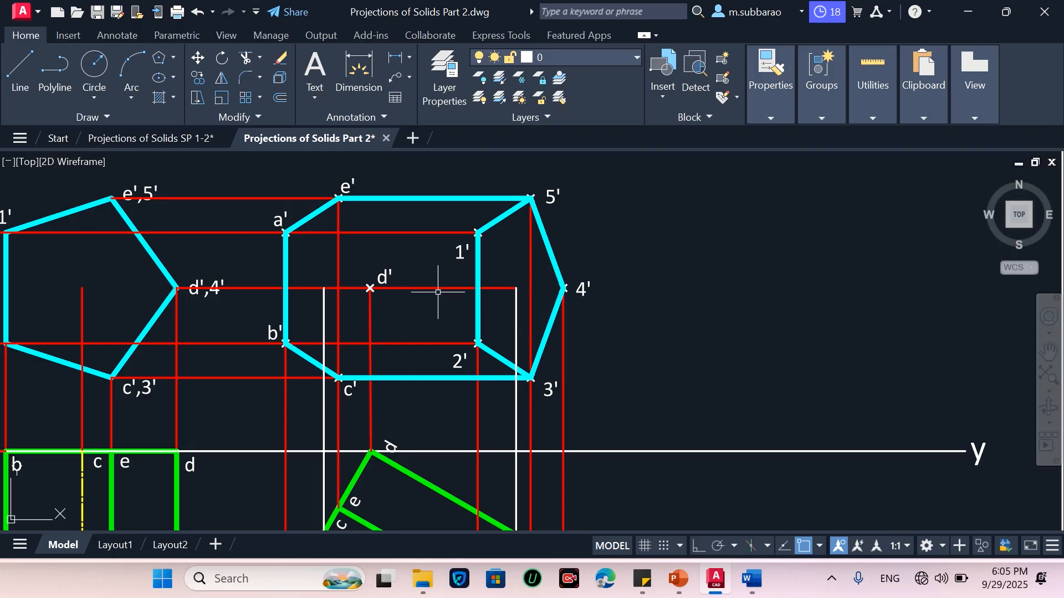
Match the hidden-line properties of the top view's hidden edge onto the trimmed line through d'
type("ma")
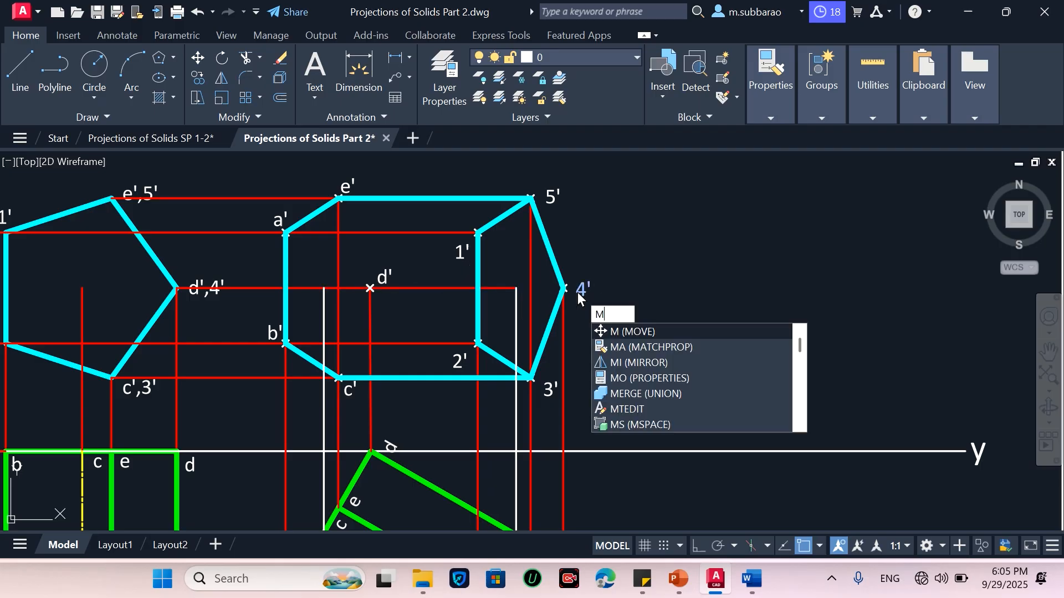
key("Return")
scroll(541, 302, "down", 2)
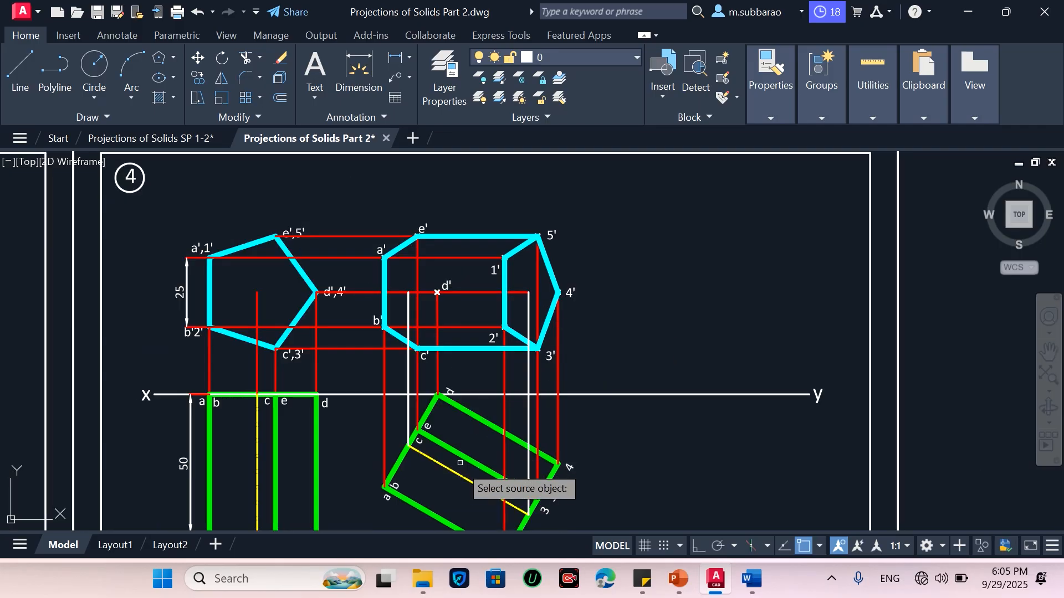
left_click(471, 480)
left_click(470, 293)
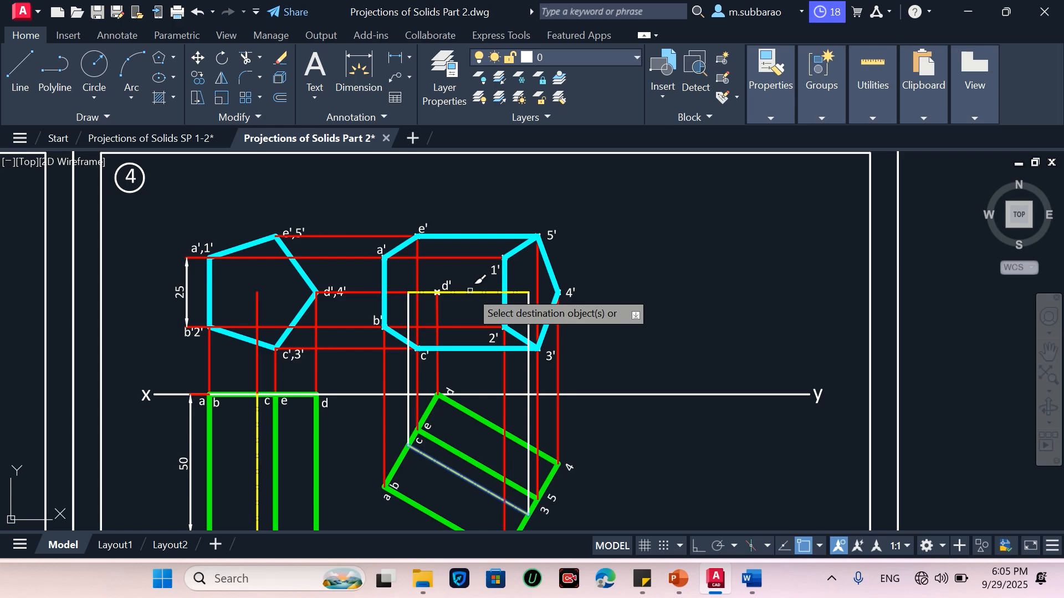
scroll(551, 299, "up", 2)
key("Escape")
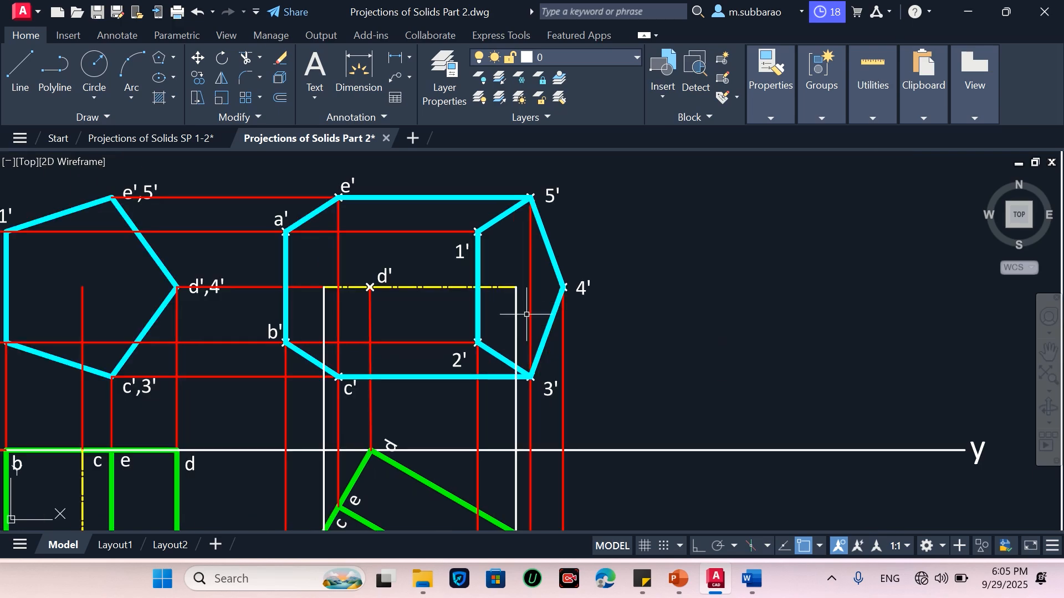
Match the red projector properties onto the two new vertical projectors
type("ma")
key("Return")
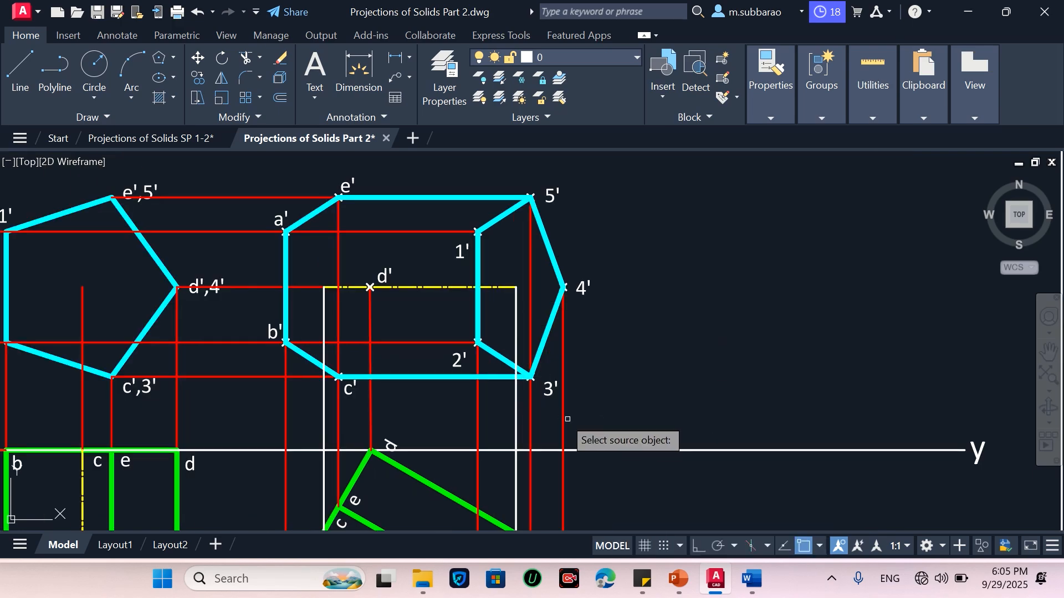
left_click(562, 421)
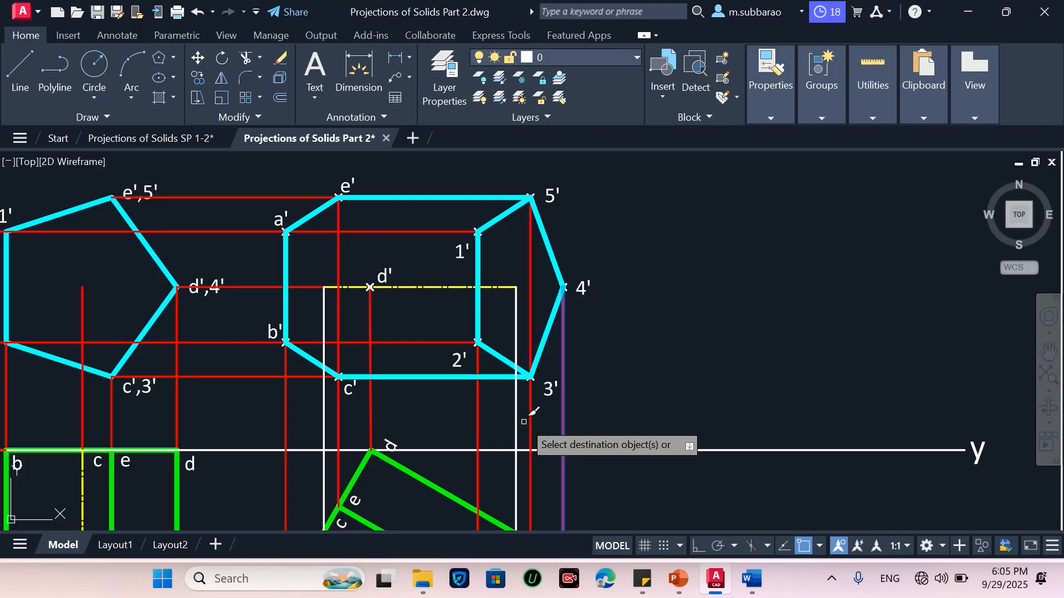
left_click(516, 422)
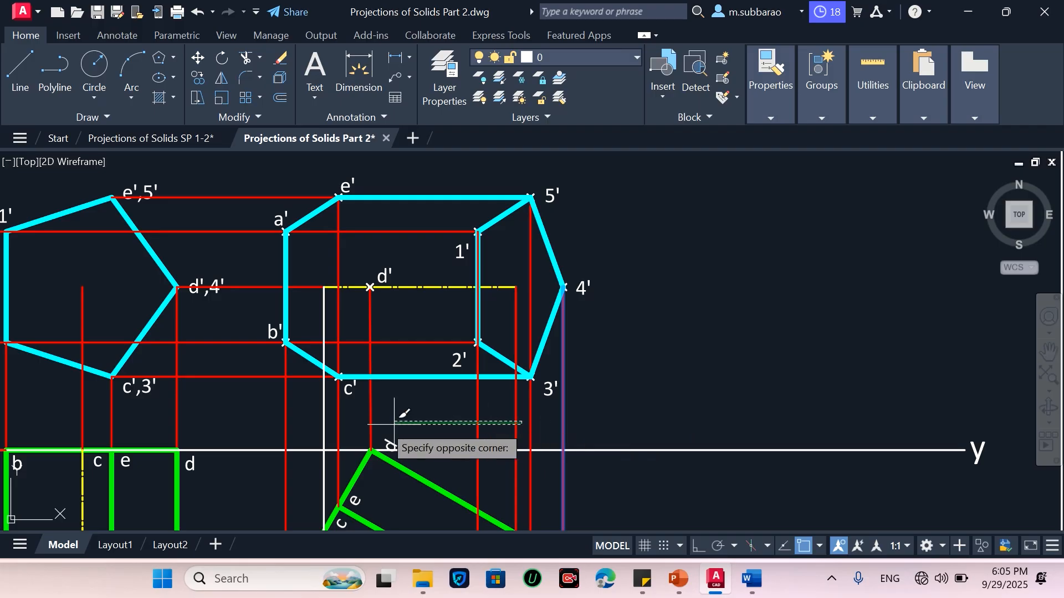
left_click(324, 421)
key("Return")
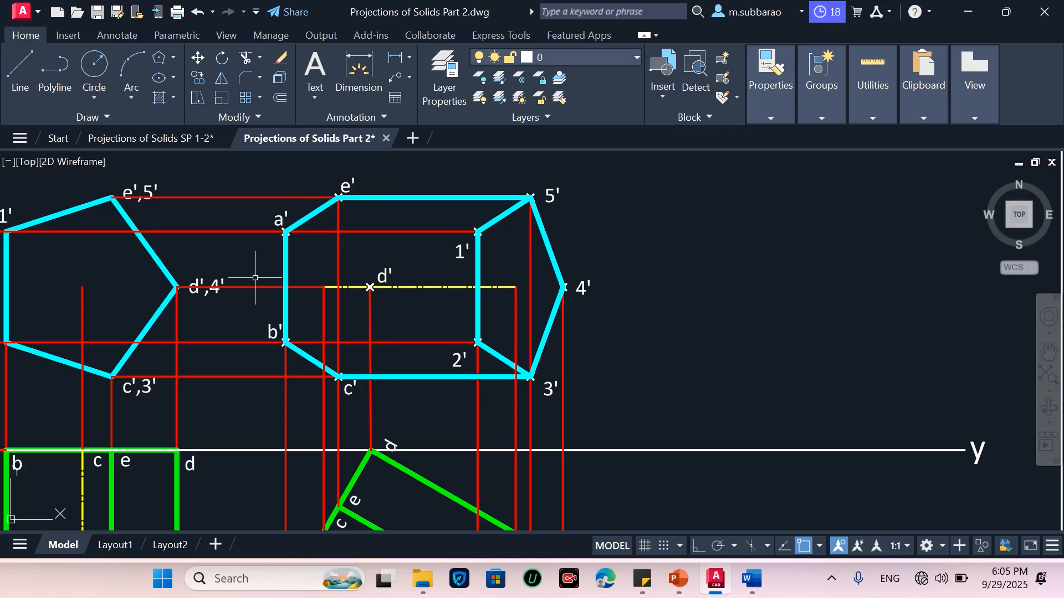
Draw a line in the tilted top view from corner a,b to corner 4
scroll(506, 181, "down", 2)
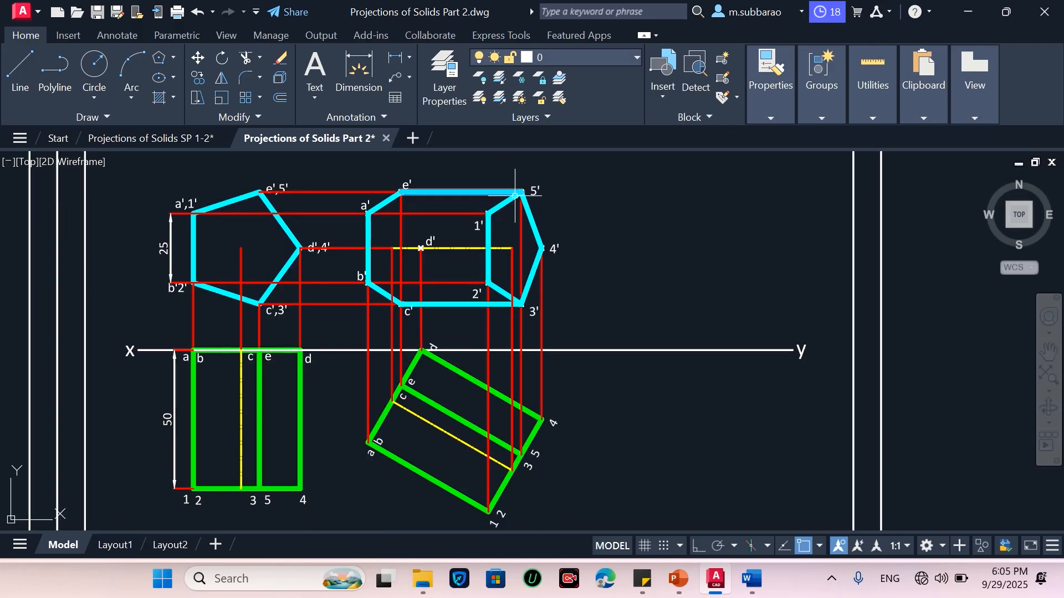
scroll(530, 206, "up", 3)
scroll(530, 206, "down", 3)
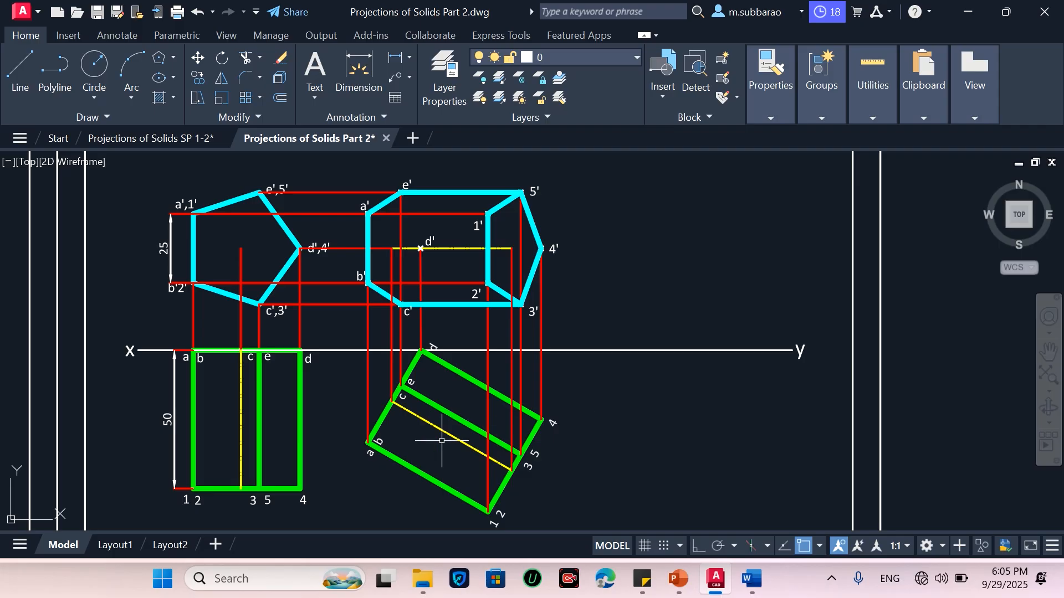
type("l")
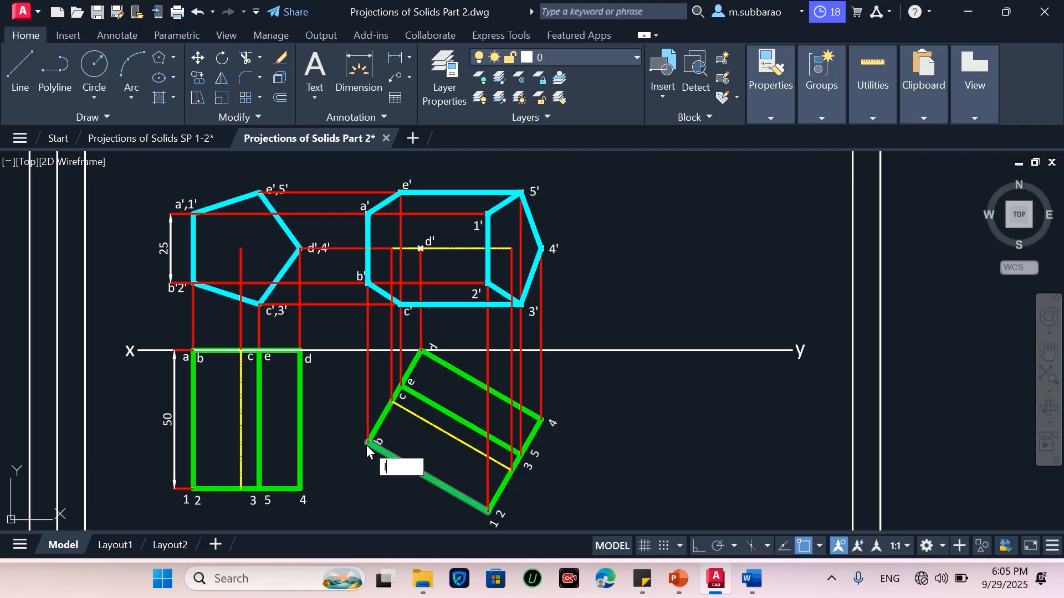
key("Return")
left_click(367, 443)
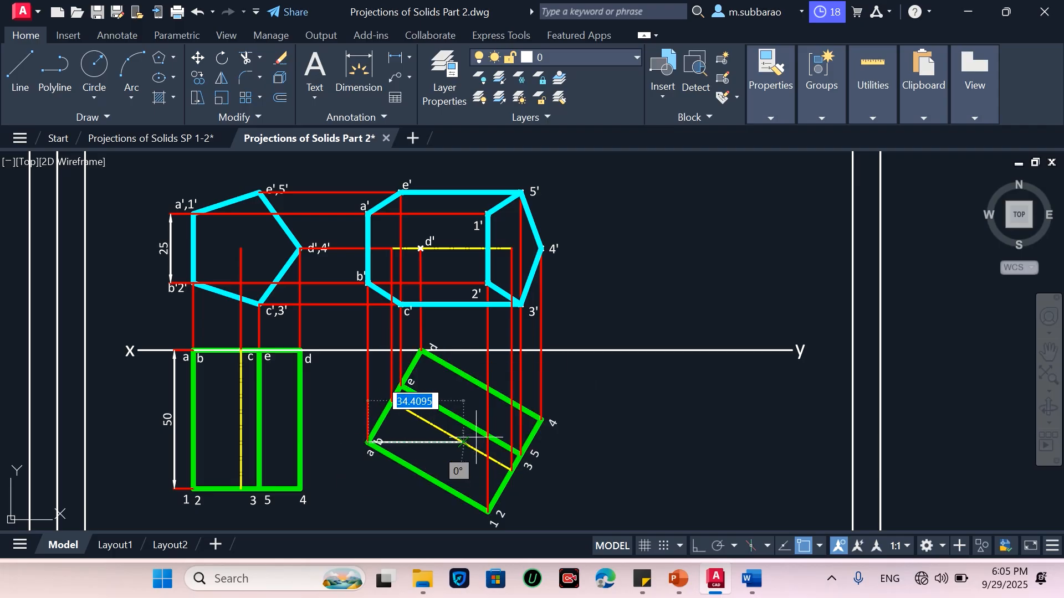
left_click(541, 420)
key("Return")
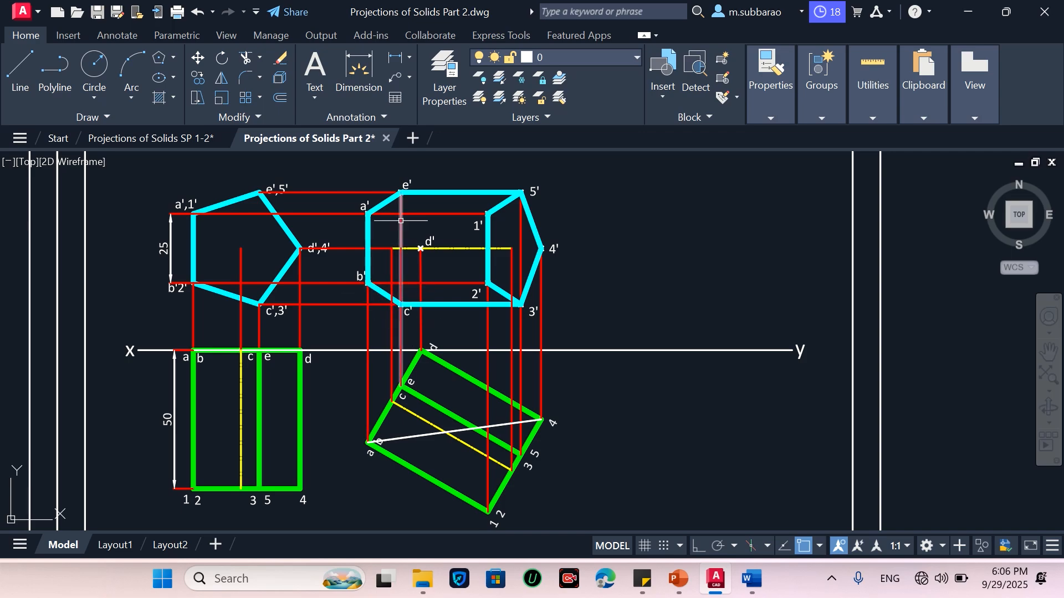
Draw connected lines in the new front view from c' to d' and on to e'
scroll(399, 222, "up", 2)
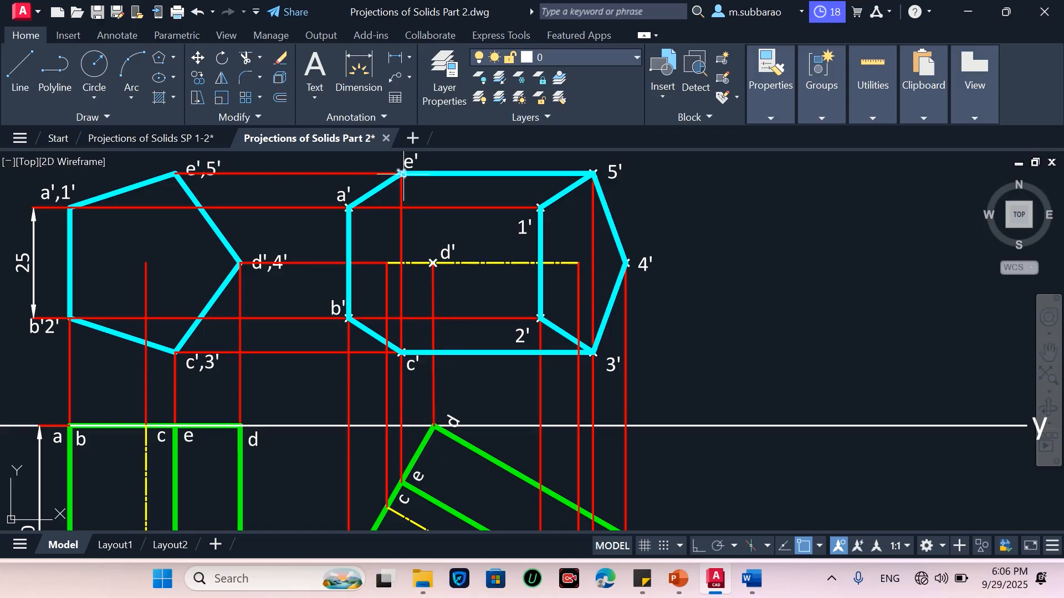
type("l")
key("Return")
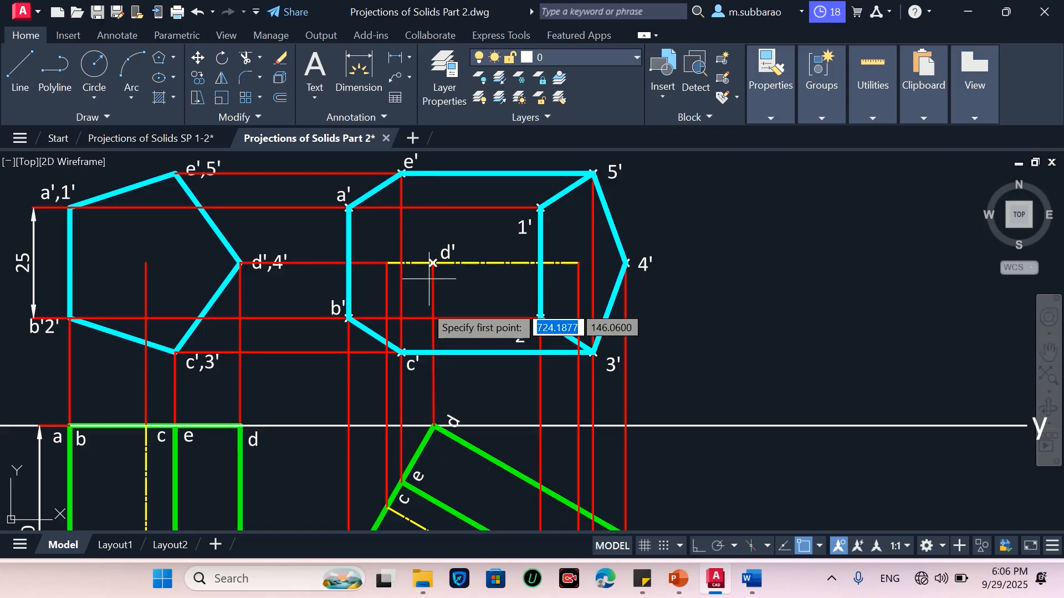
left_click(402, 352)
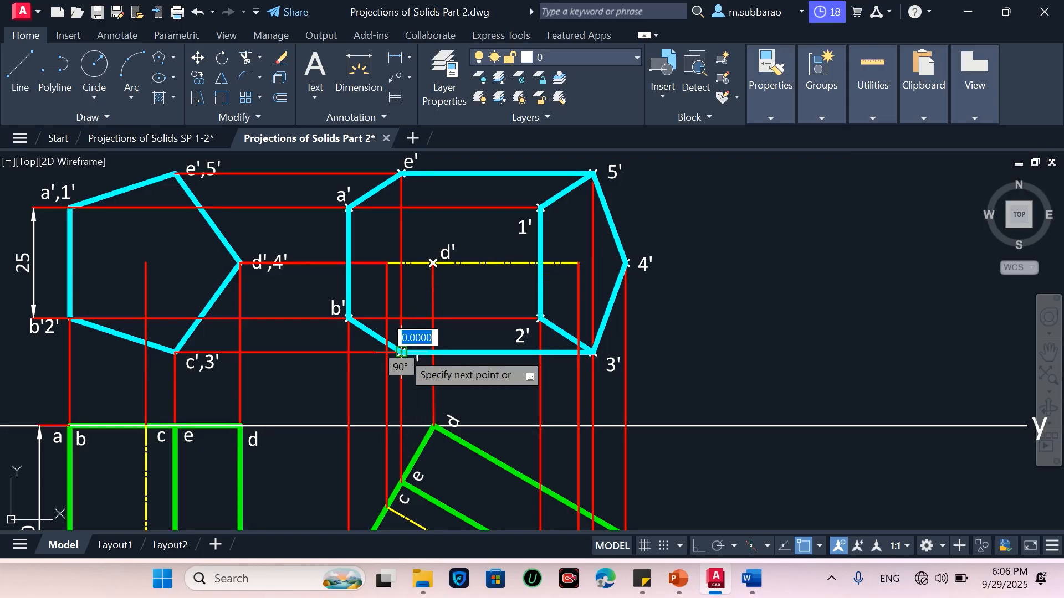
left_click(432, 263)
left_click(403, 174)
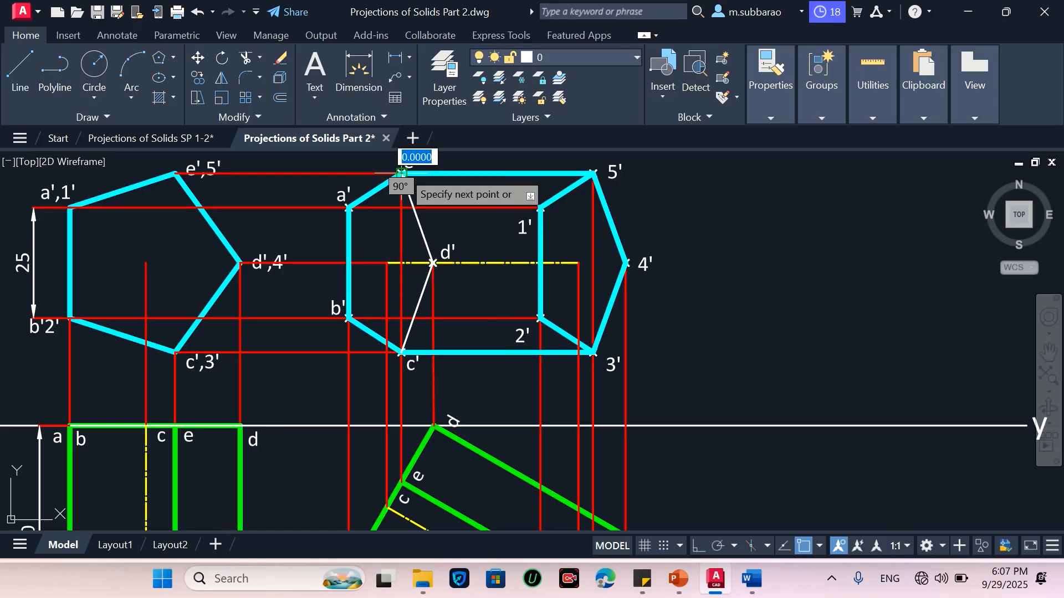
key("Return")
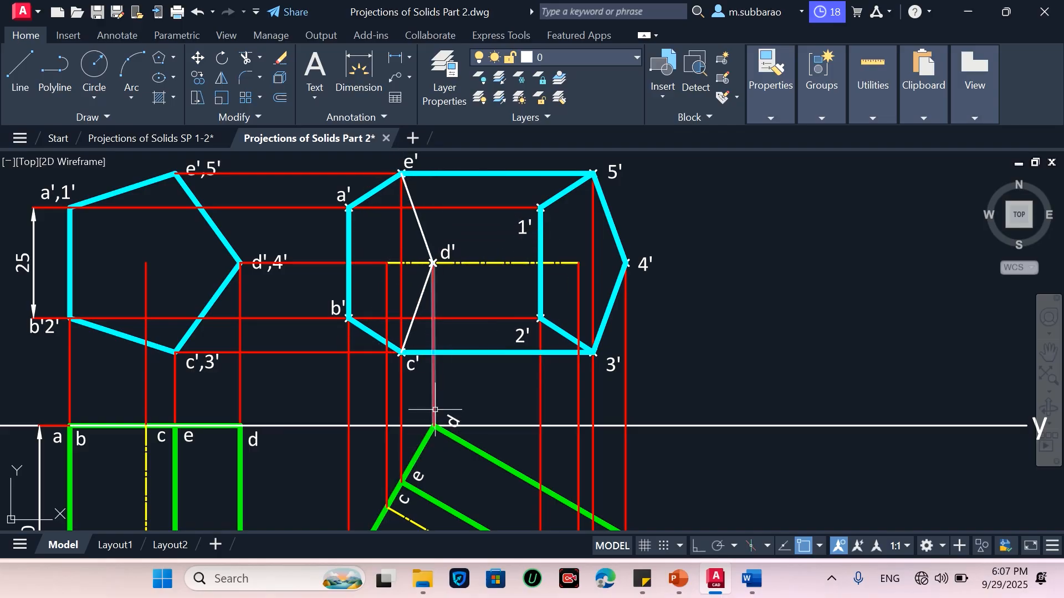
scroll(428, 385, "down", 2)
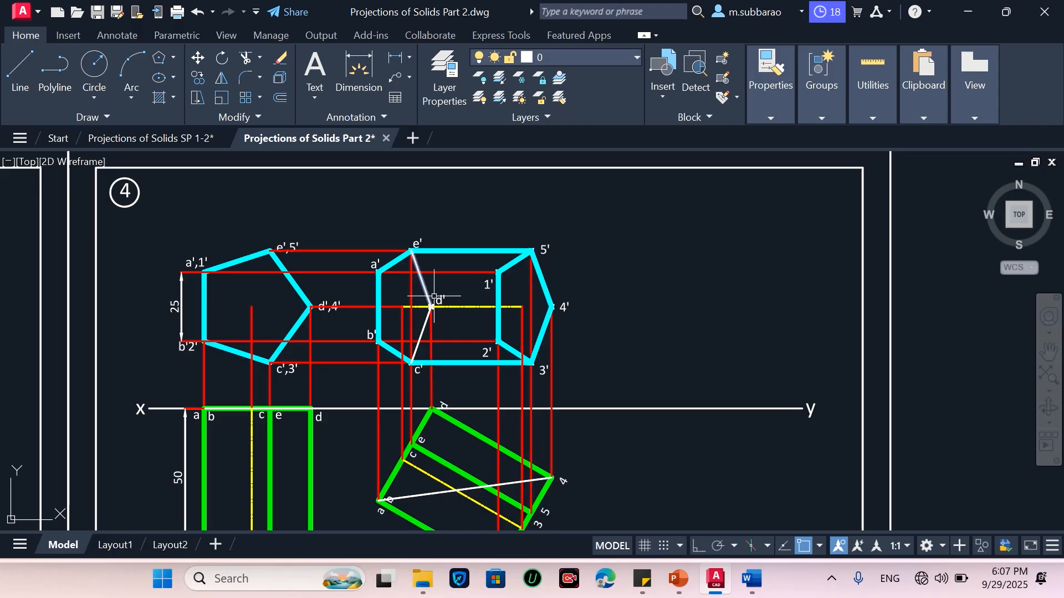
Draw a line in the new front view from d' across to 4'
scroll(417, 306, "up", 2)
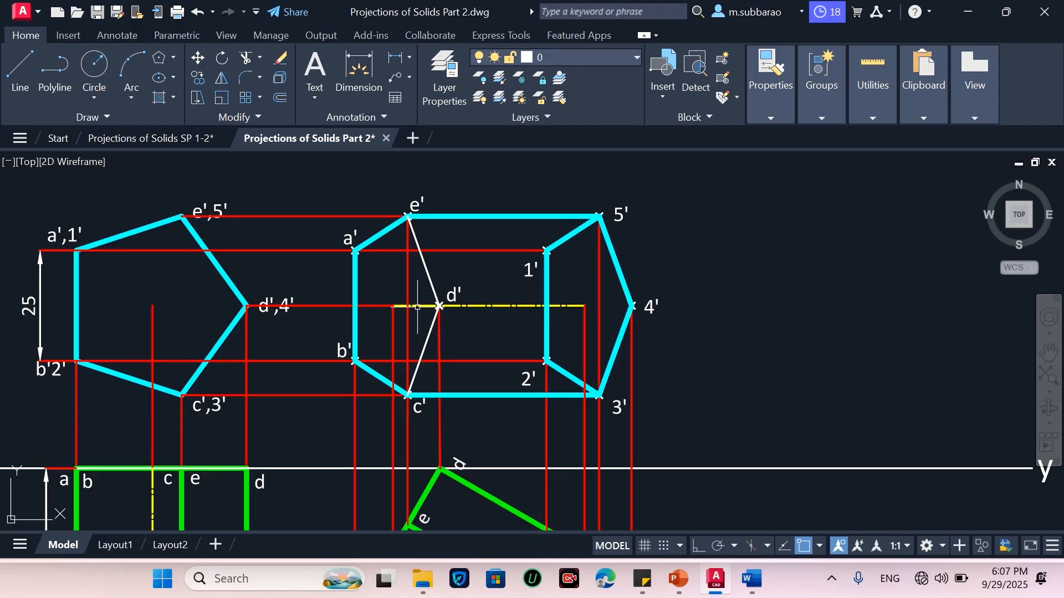
type("l")
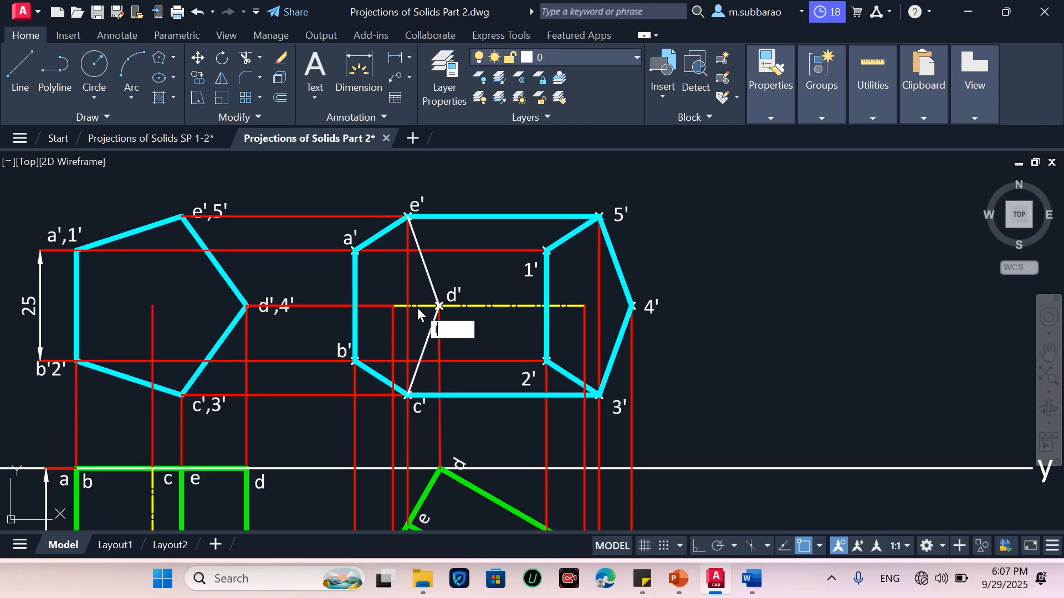
key("Return")
left_click(439, 306)
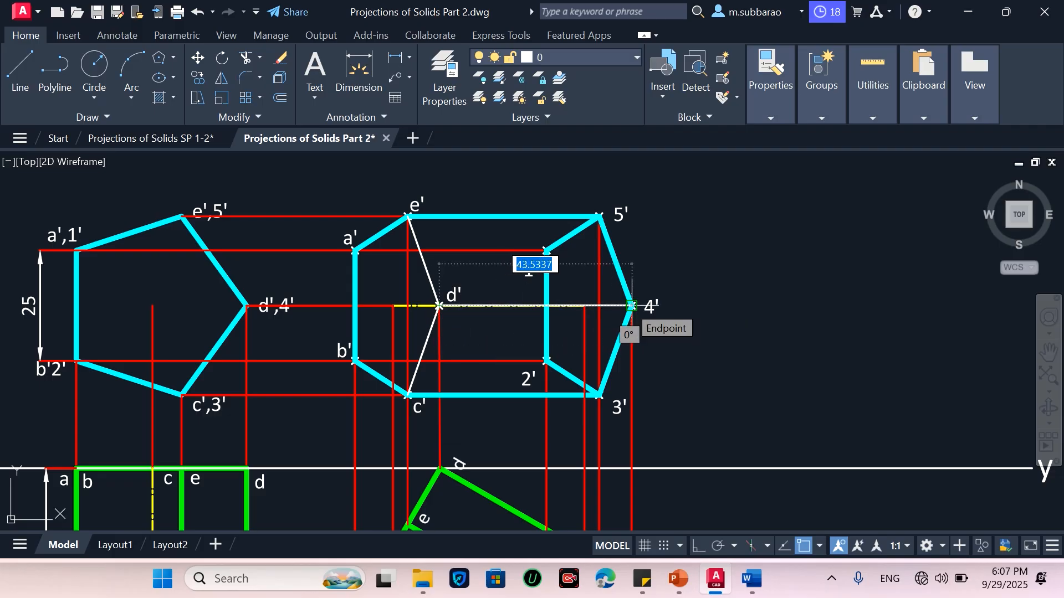
left_click(631, 306)
key("Escape")
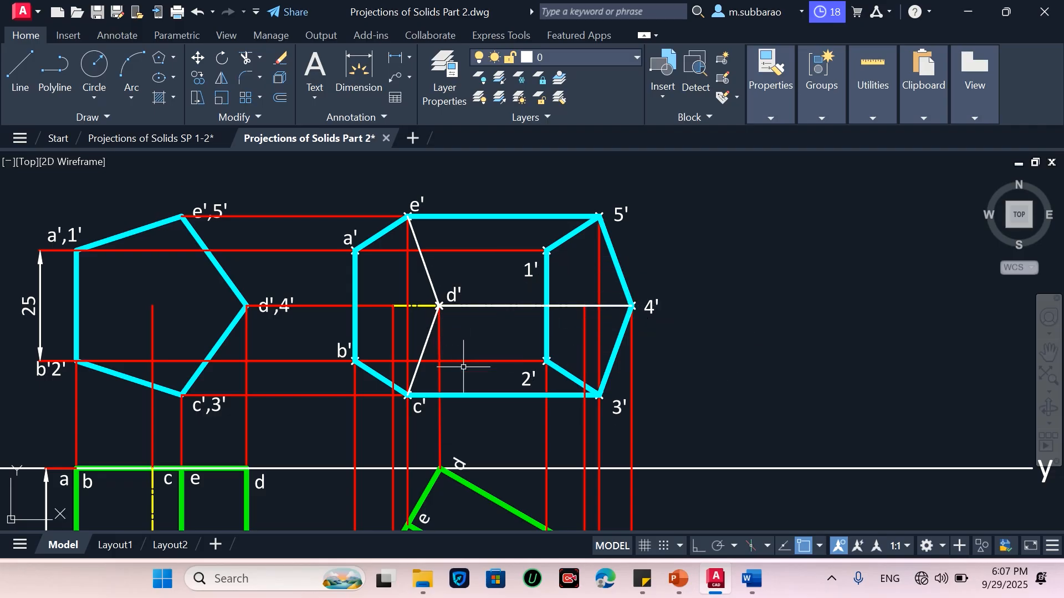
Erase the yellow axis line passing through d'
left_click(420, 306)
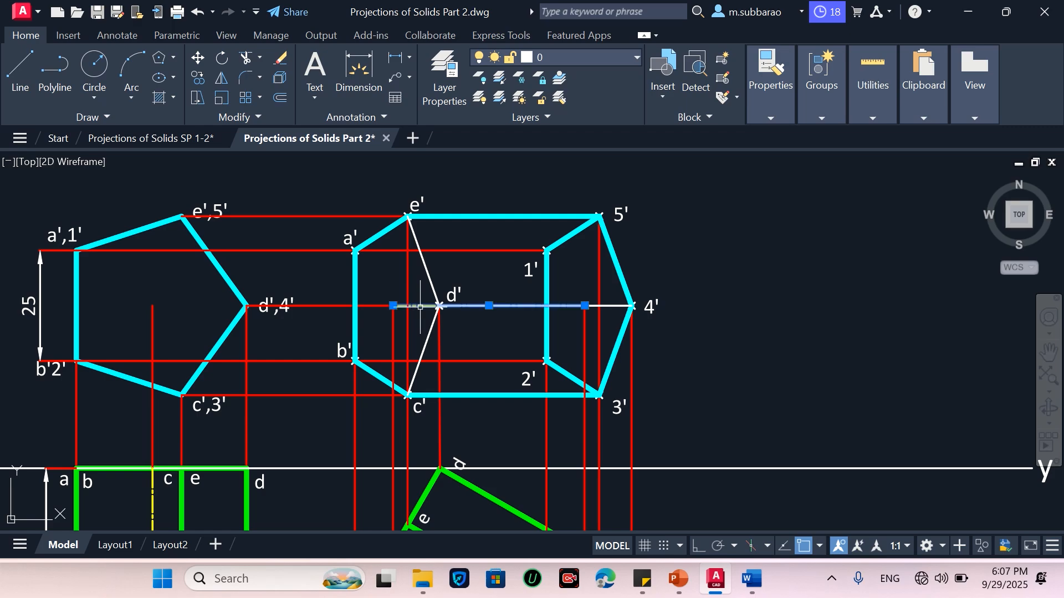
type("e")
key("Return")
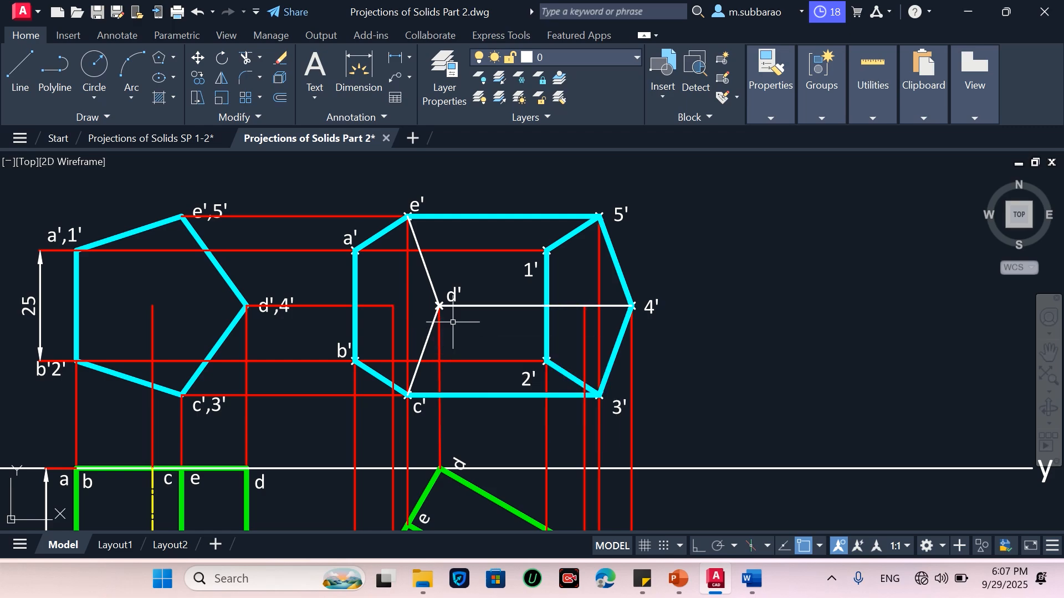
Extend the horizontal projector from d',4' up to the new edge at d'
type("e")
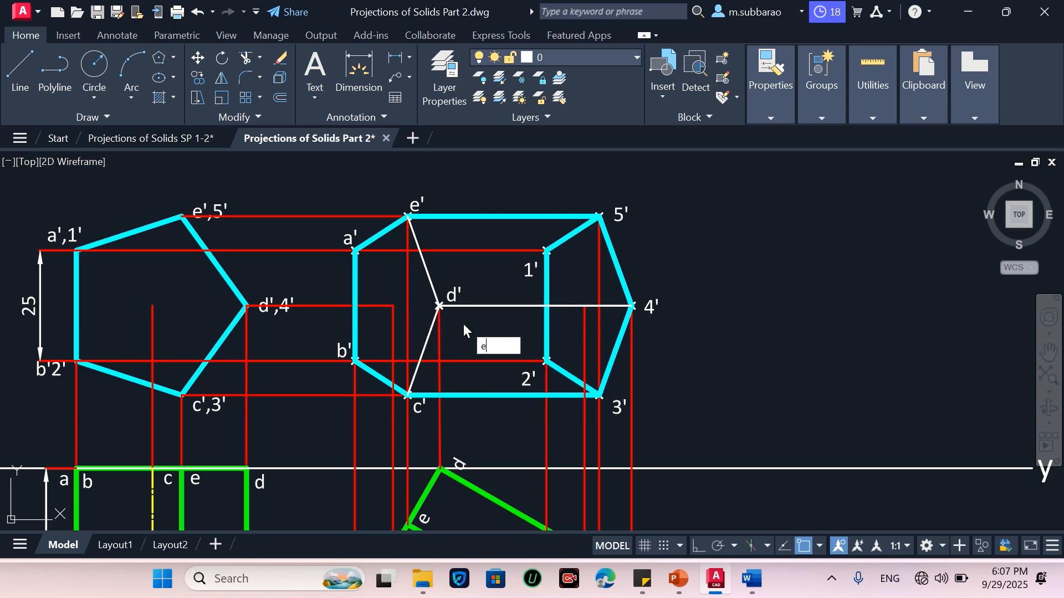
type("x")
key("Return")
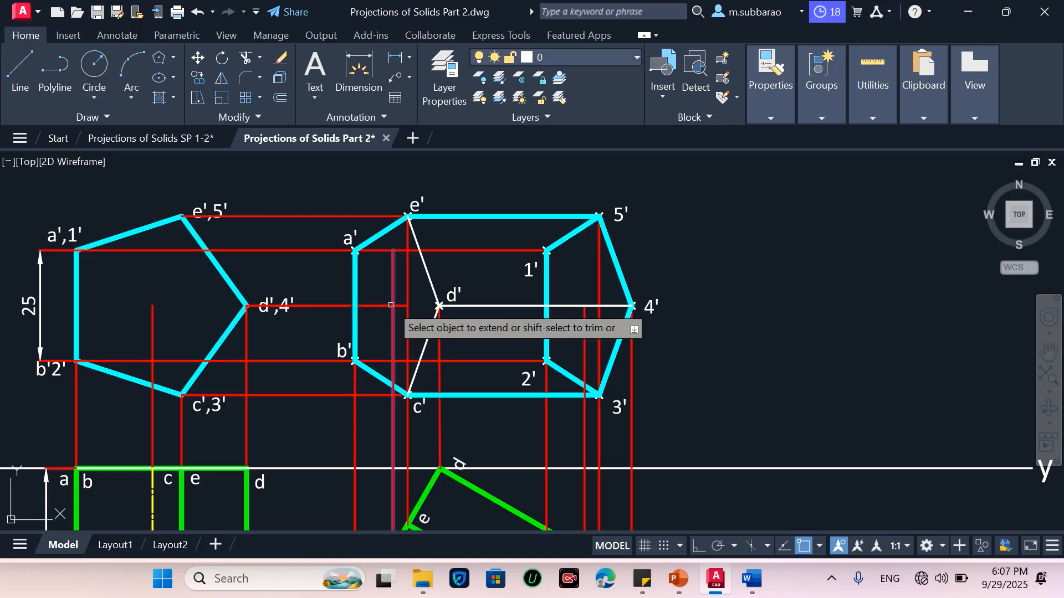
left_click(400, 306)
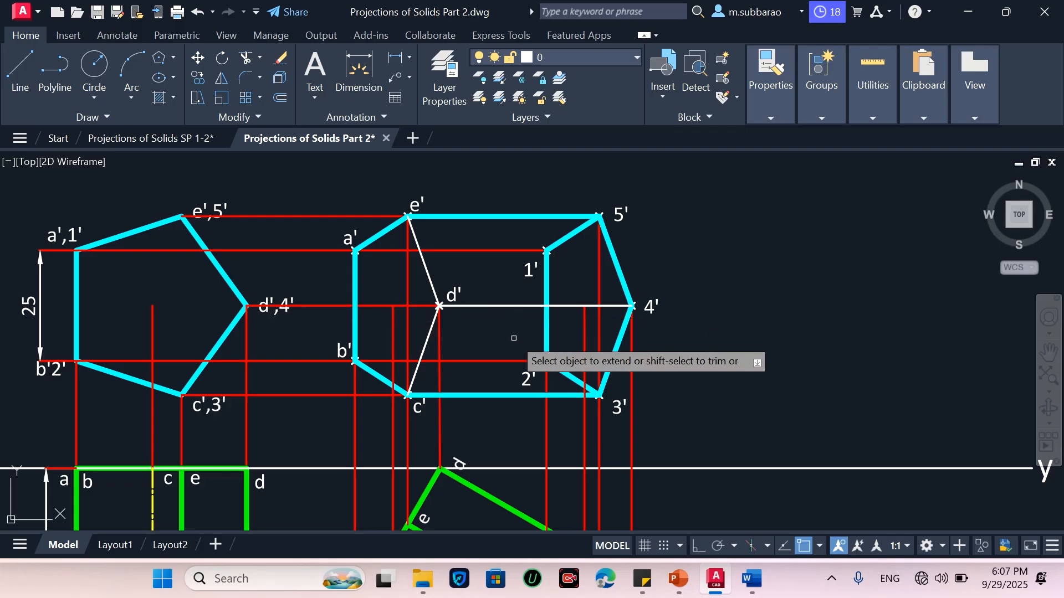
key("Escape")
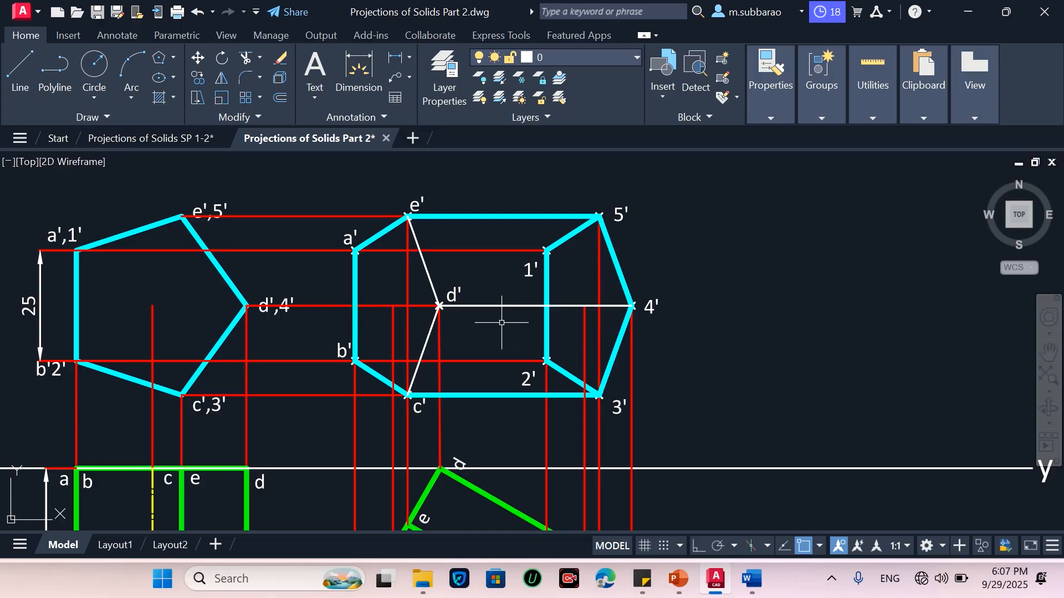
Match the hidden-line properties from the legend onto the edges d'e', d'c' and d'4'
type("MA")
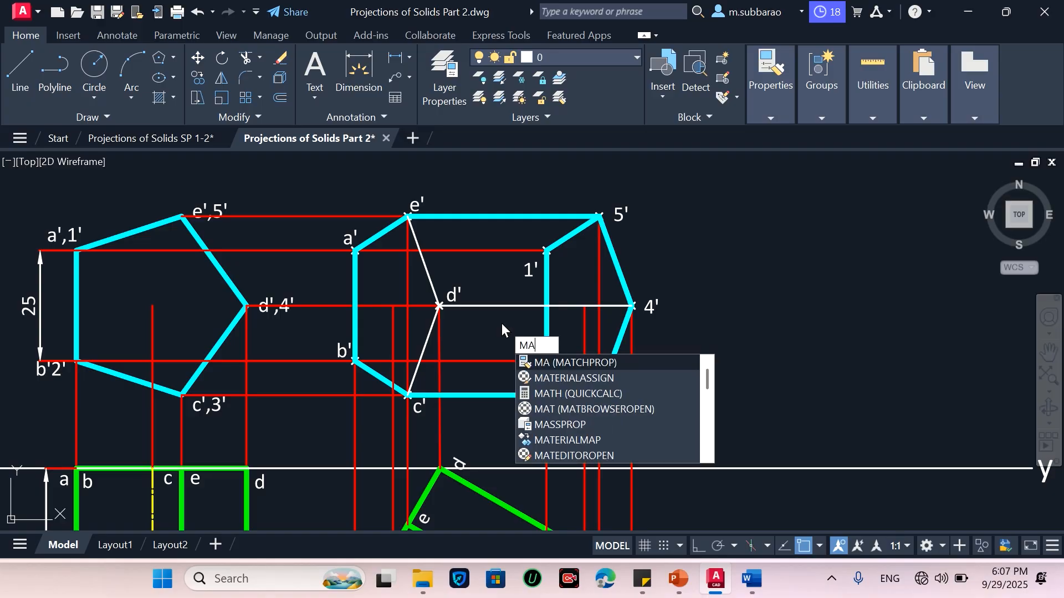
key("Return")
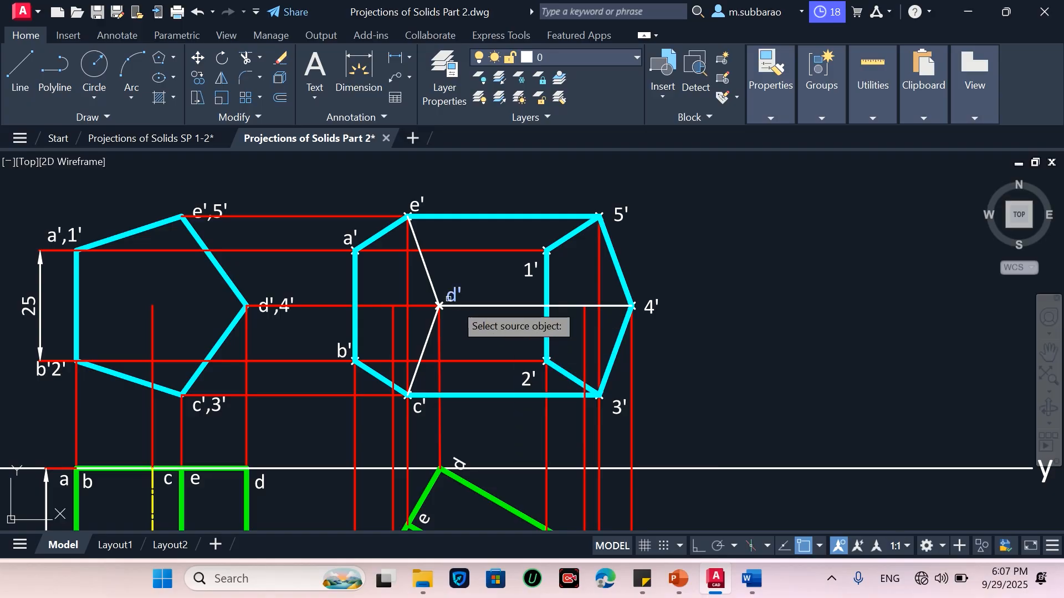
scroll(496, 319, "down", 2)
scroll(495, 316, "down", 2)
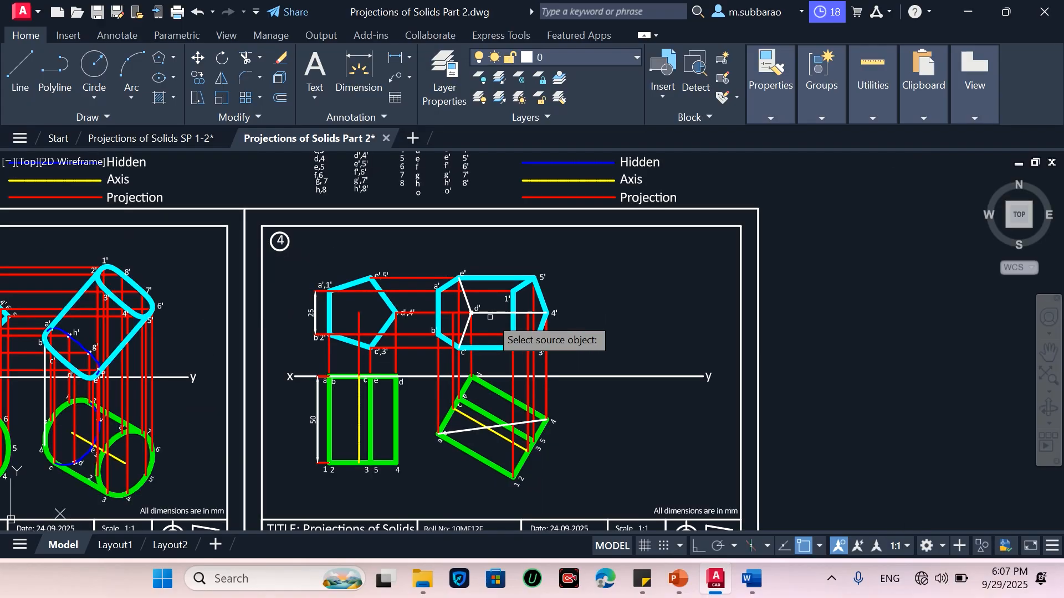
left_click(544, 164)
scroll(490, 313, "up", 5)
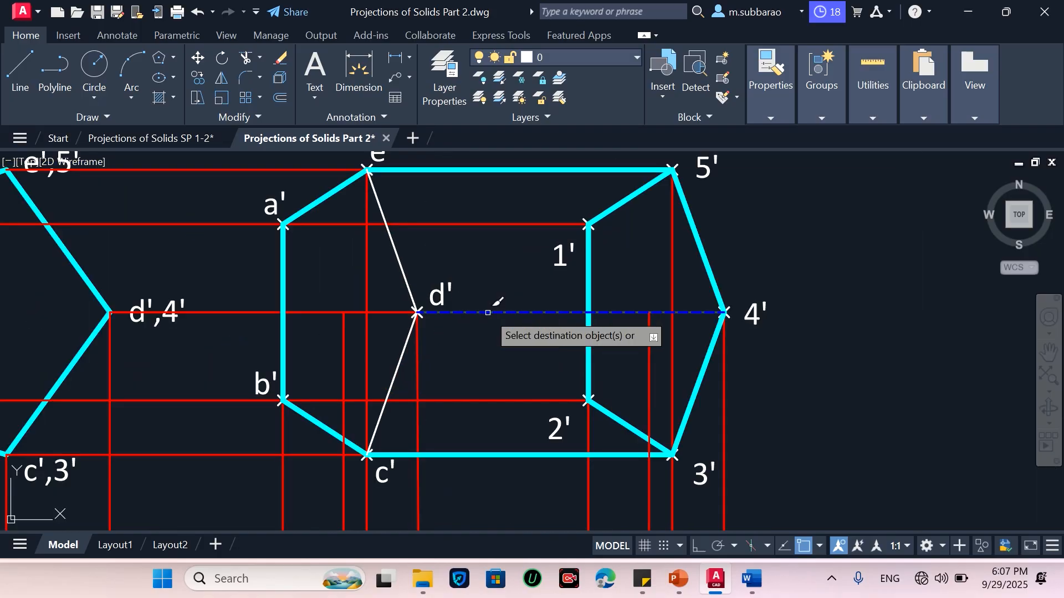
left_click(395, 250)
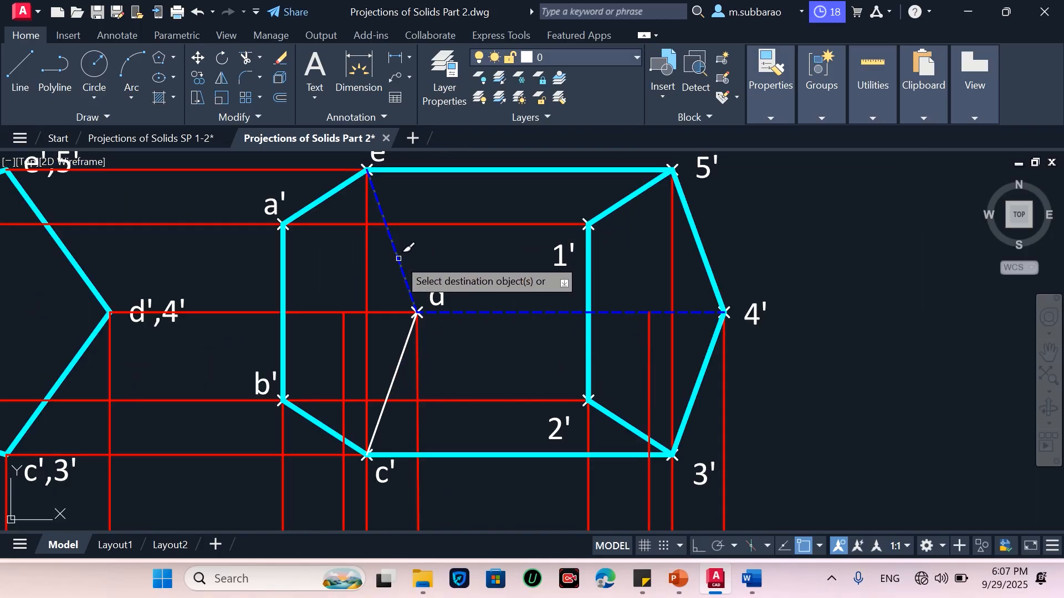
left_click(407, 344)
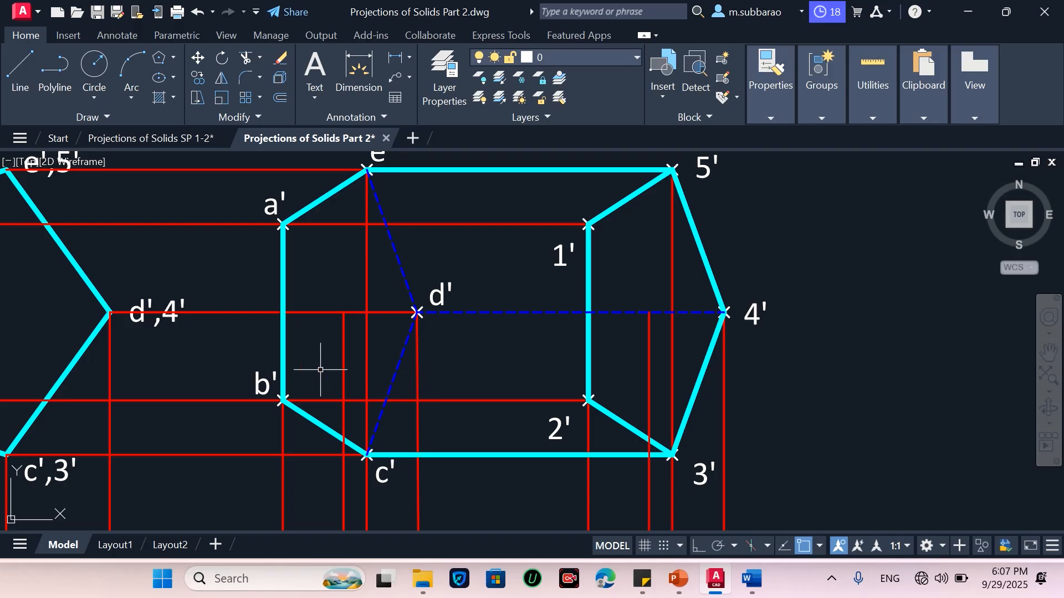
scroll(320, 370, "down", 2)
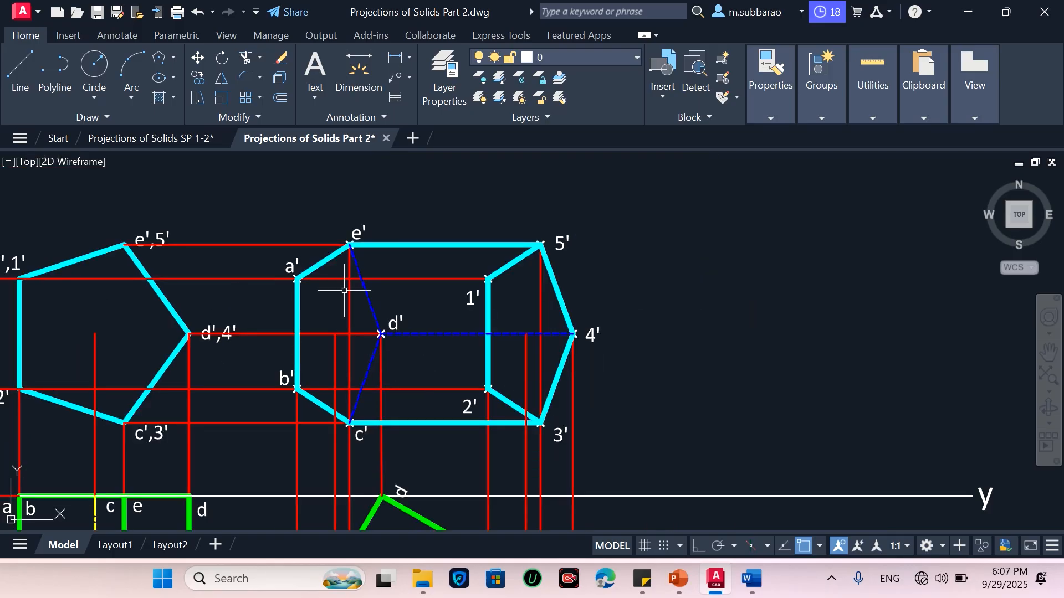
scroll(217, 310, "down", 2)
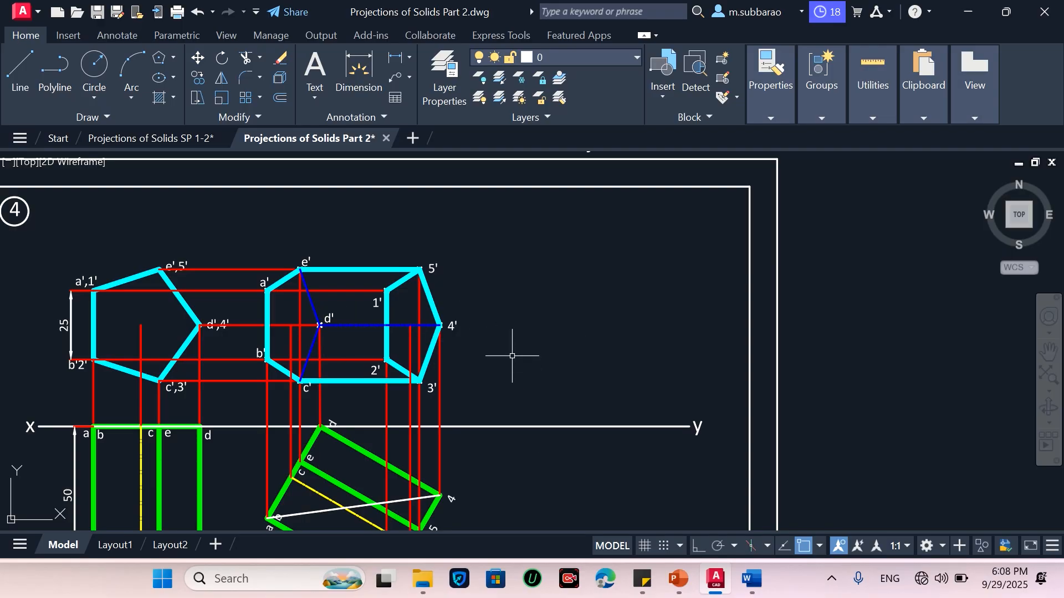
Copy the whole new front view to an empty area to its right, with Ortho on
type("CO")
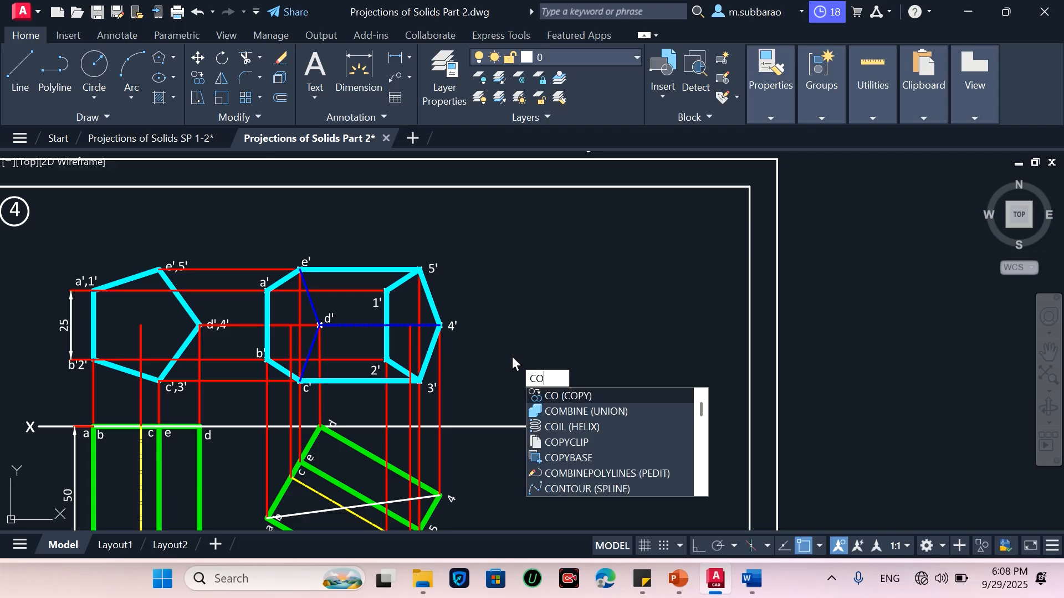
key("Return")
left_click(231, 411)
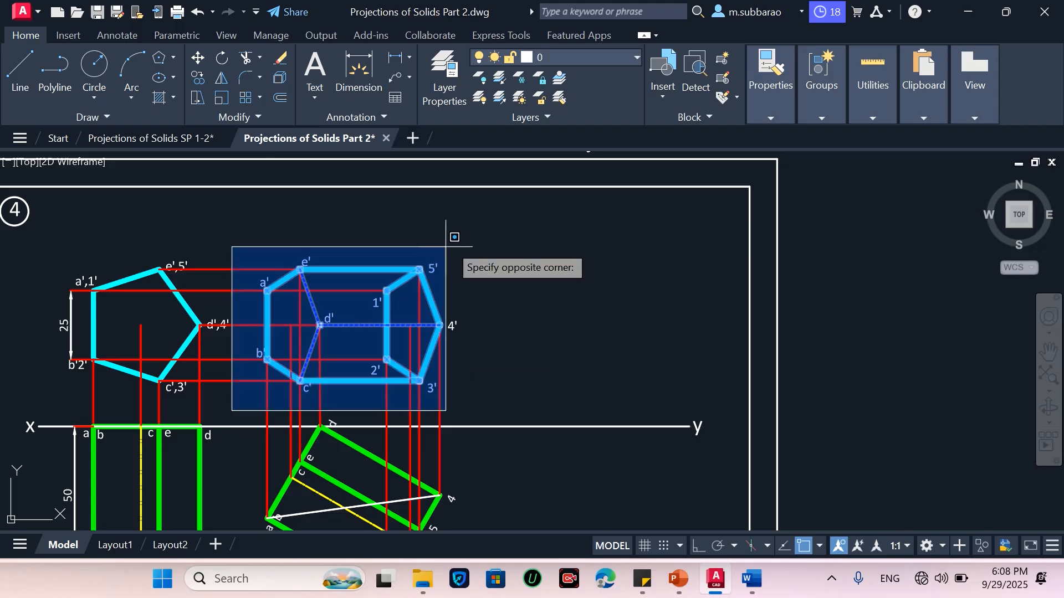
left_click(486, 227)
key("Return")
left_click(367, 230)
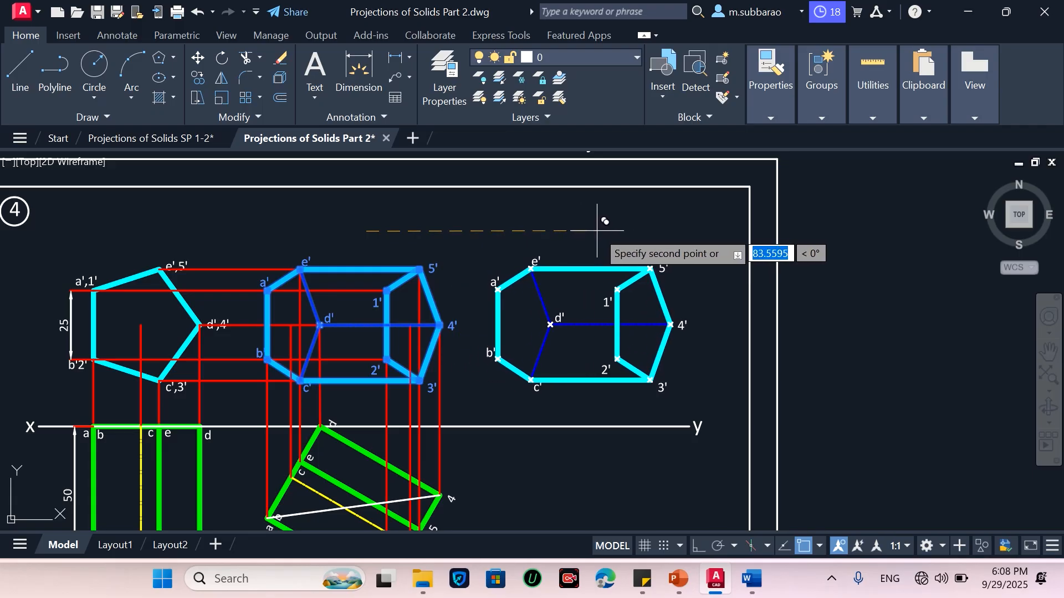
left_click(698, 547)
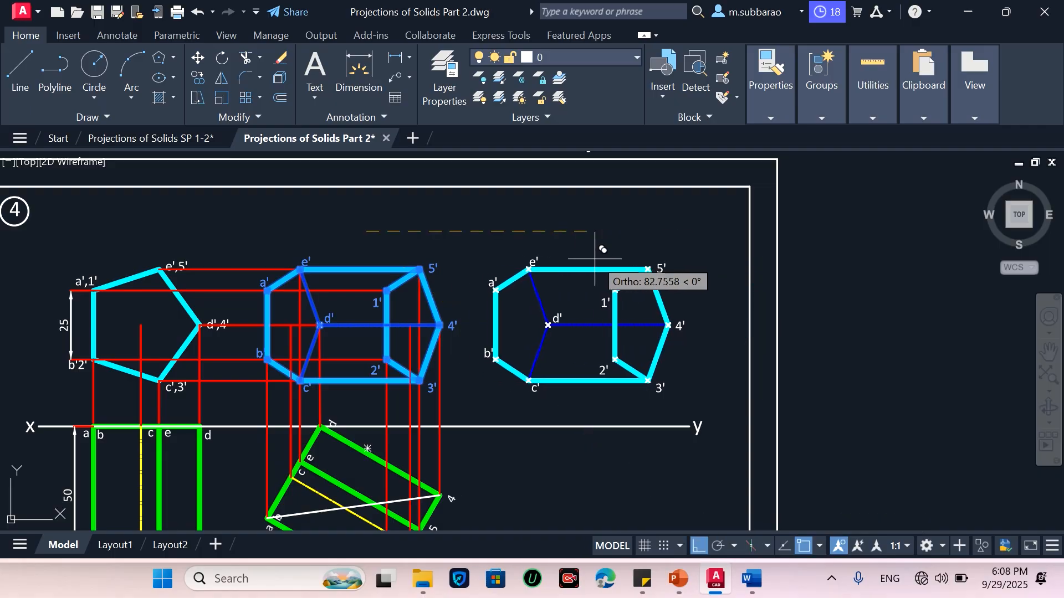
left_click(604, 261)
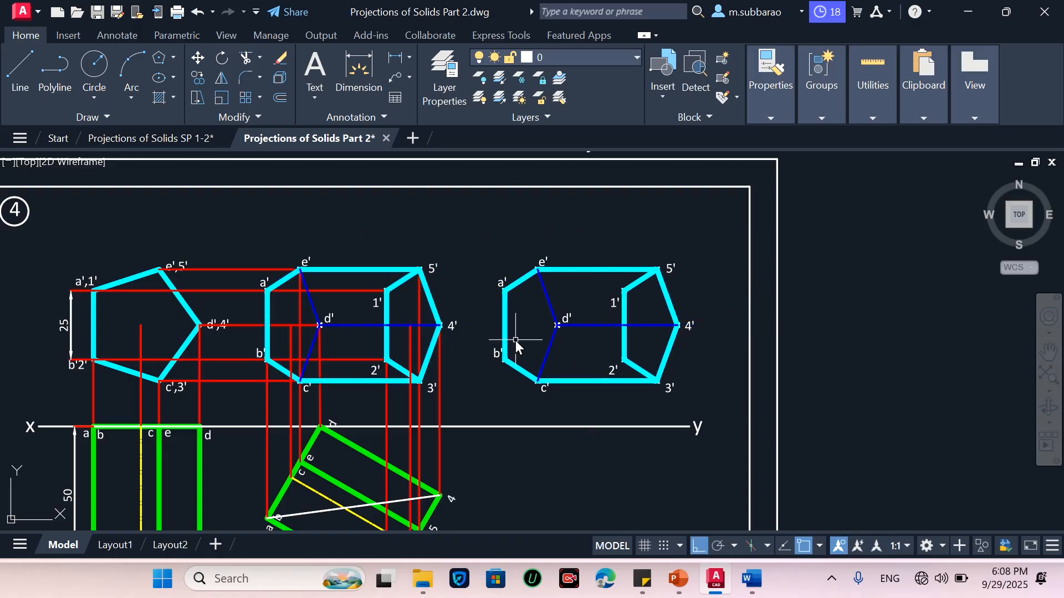
Rotate the copied front view by 45 degrees about a point near its centre
type("ro")
key("Return")
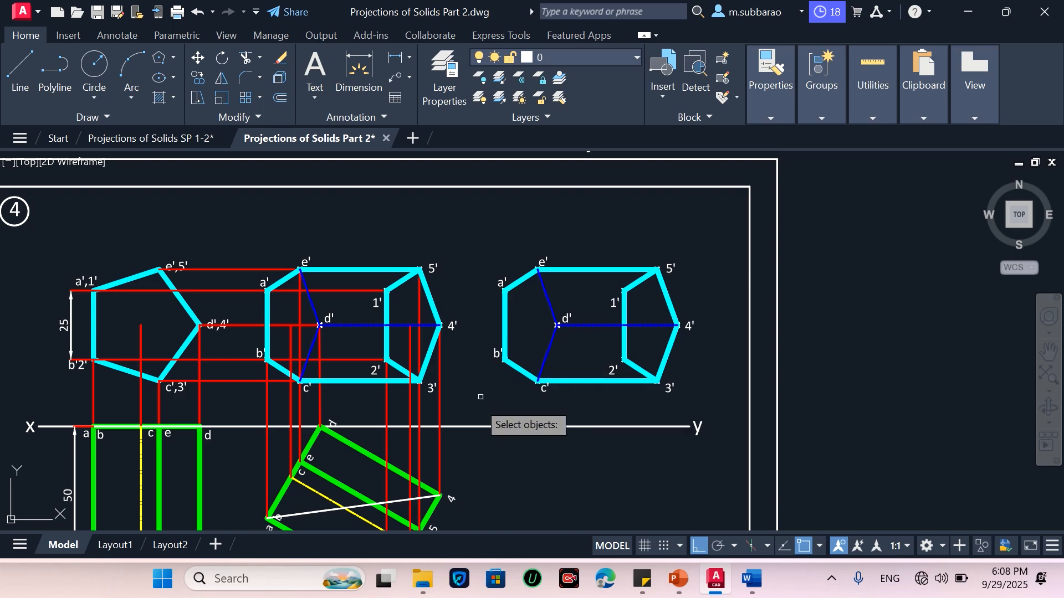
left_click(480, 409)
left_click(702, 230)
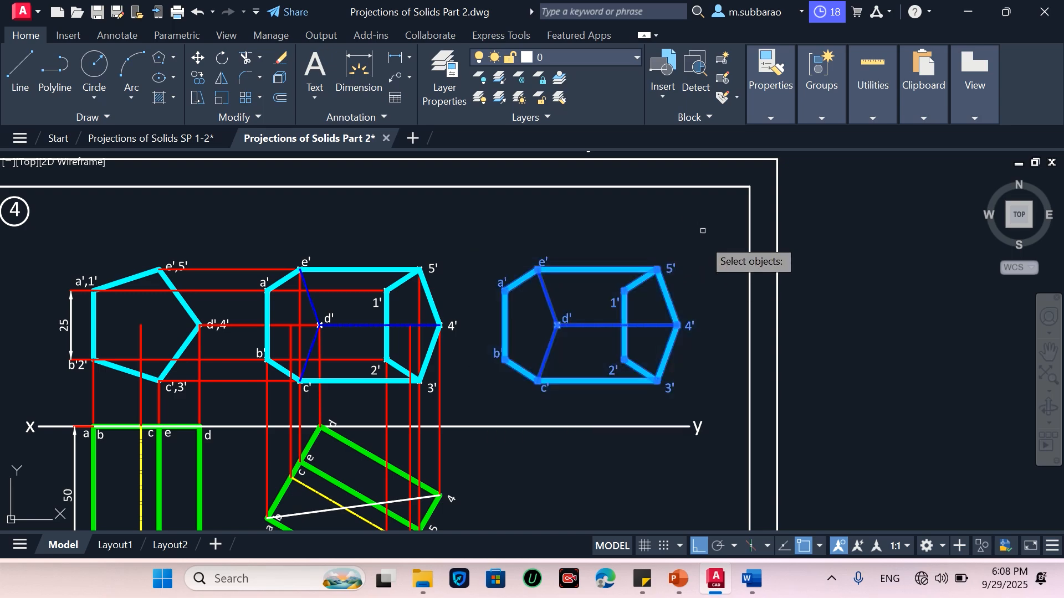
key("Return")
left_click(617, 325)
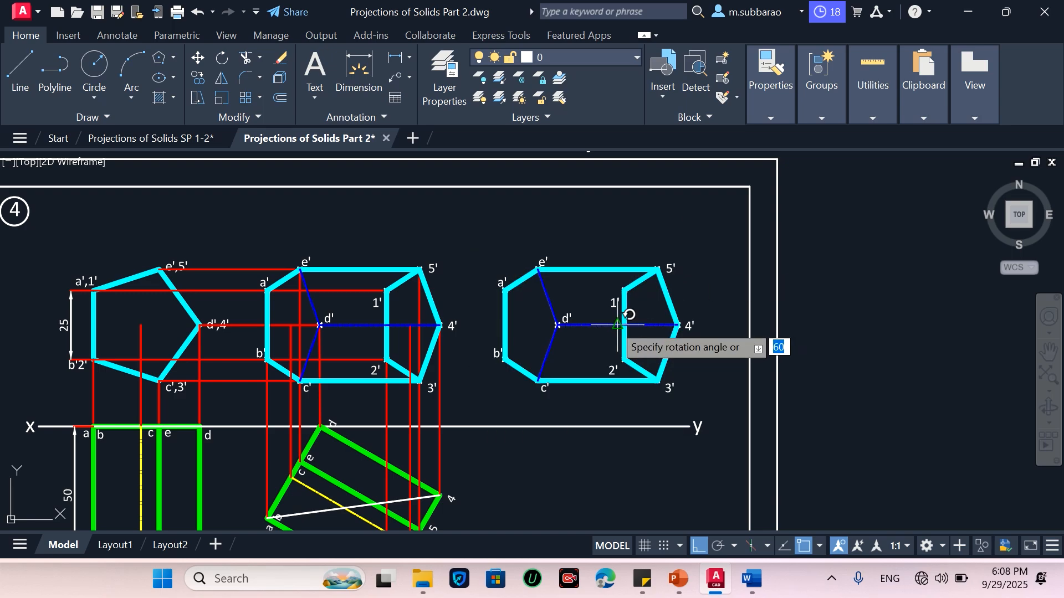
type("45")
key("Return")
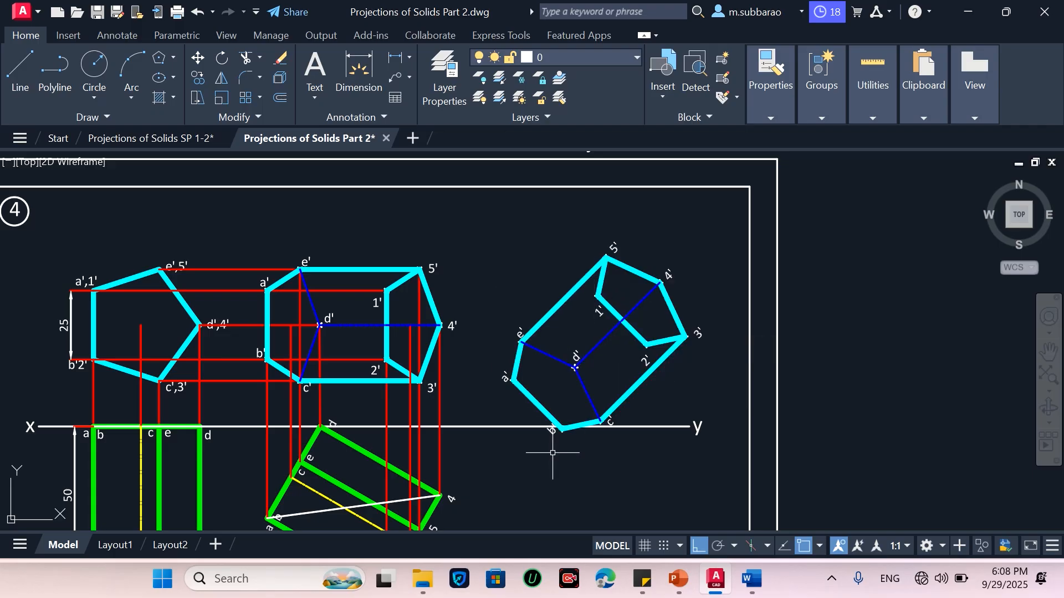
Move the rotated front view upward slightly, clear of the xy line
type("m")
key("Return")
left_click(470, 471)
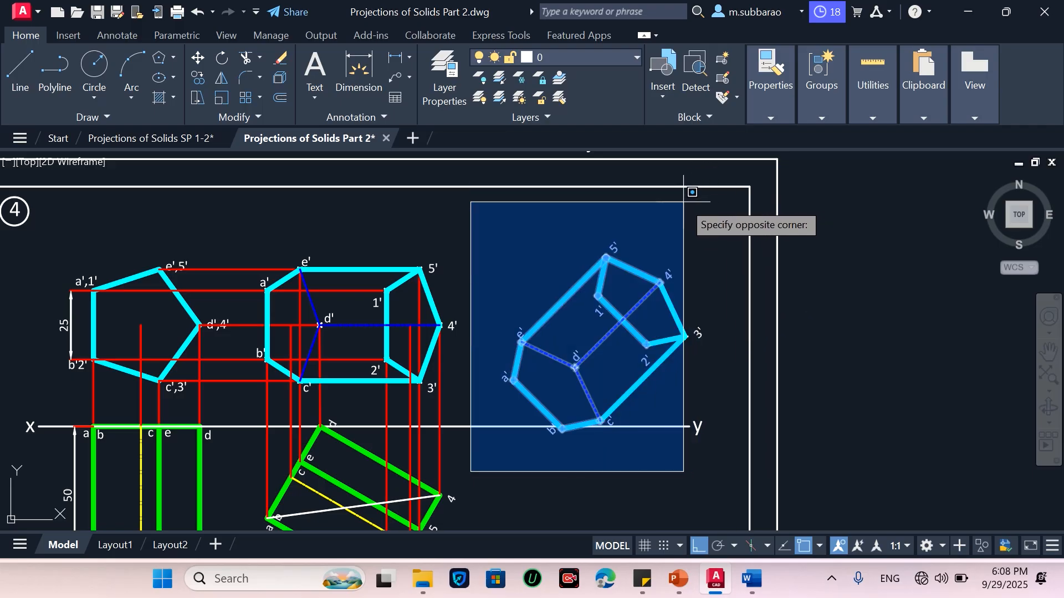
left_click(714, 200)
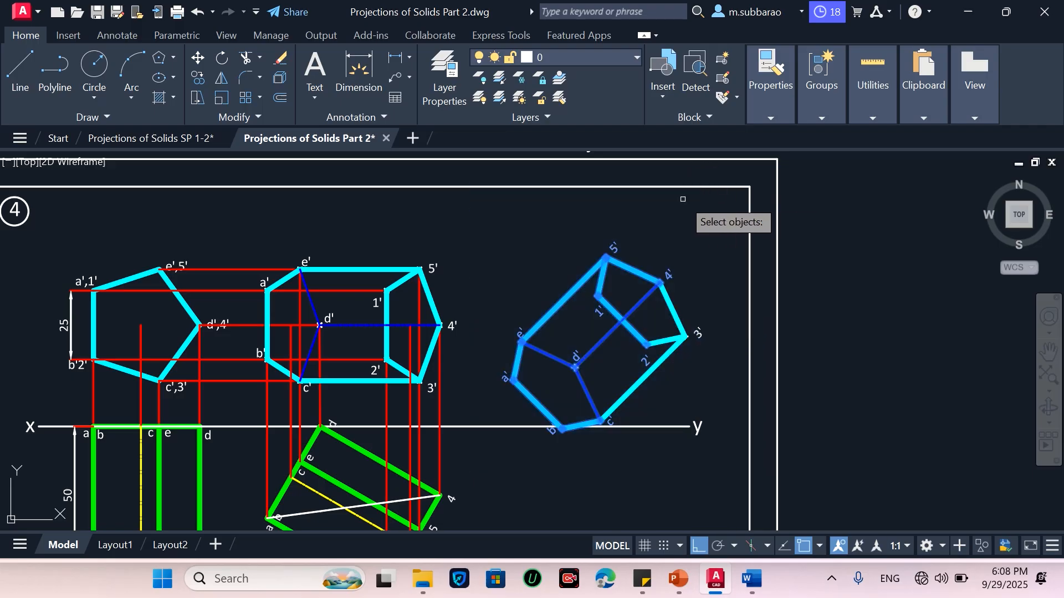
left_click(712, 289)
left_click(690, 357)
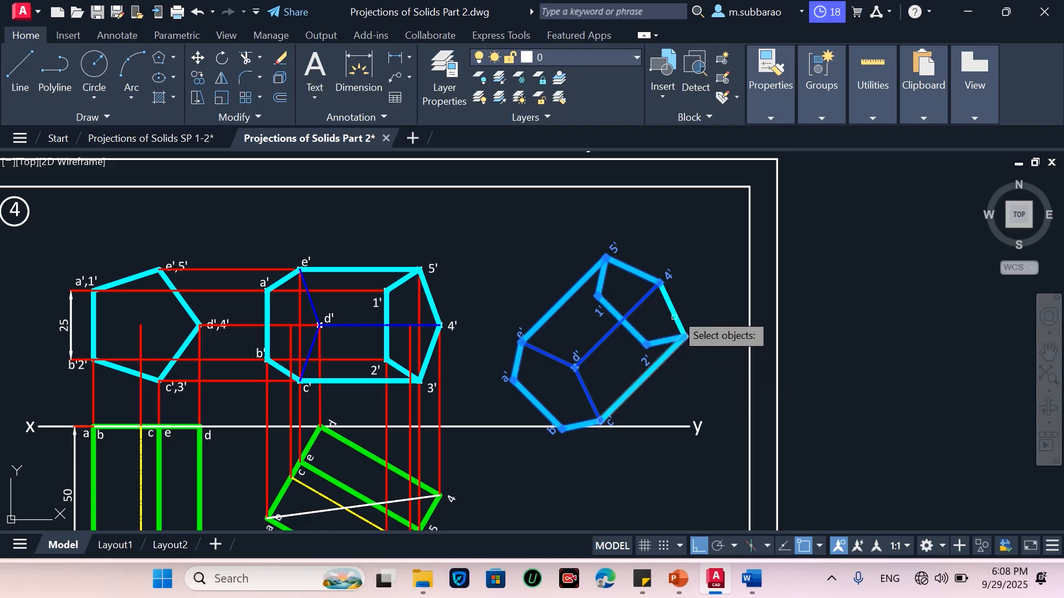
key("Return")
left_click(697, 347)
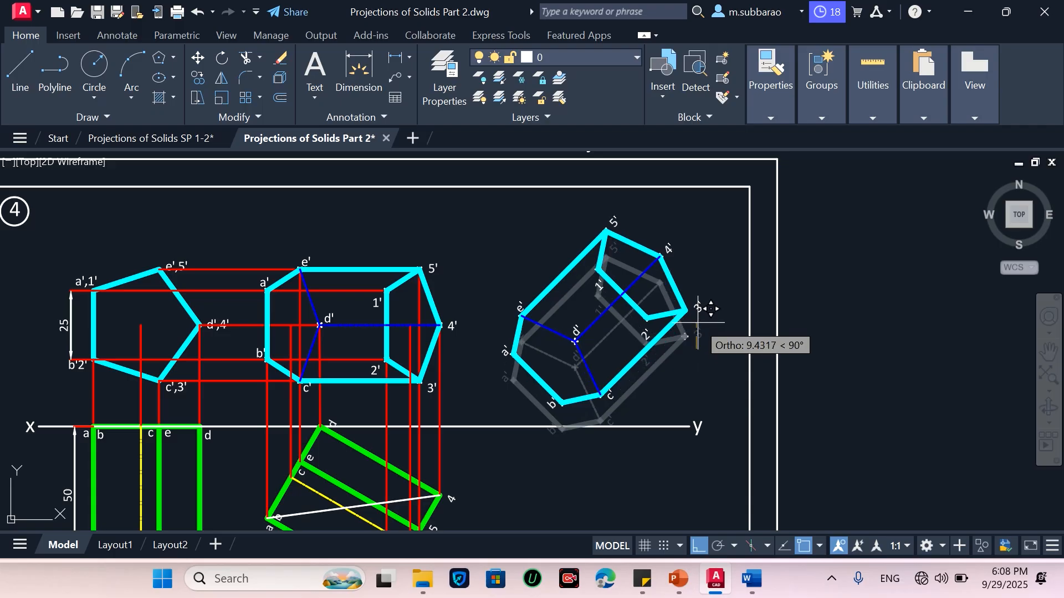
left_click(698, 326)
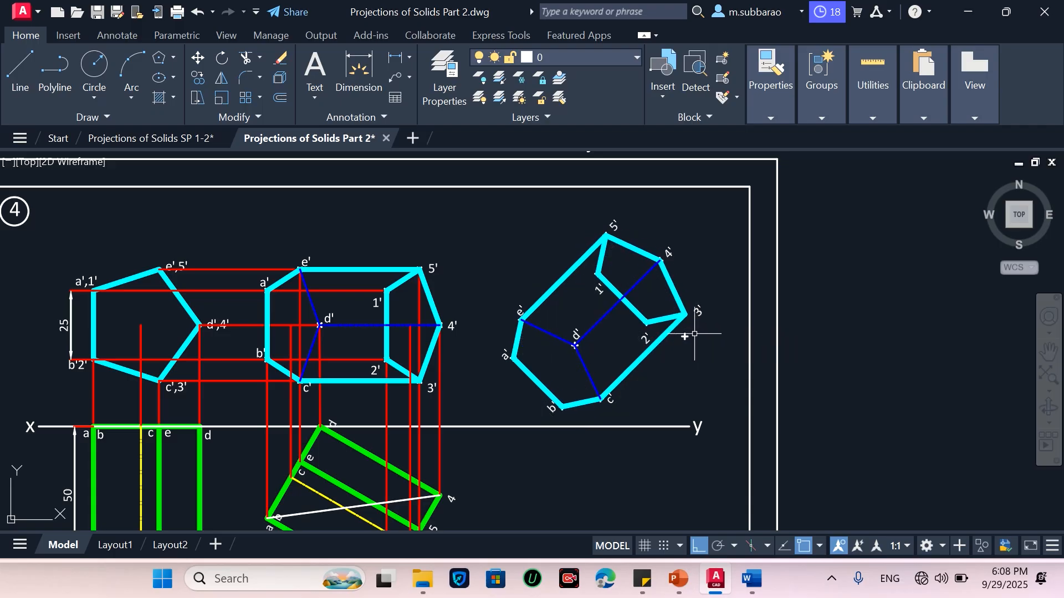
Move the rotated front view slightly left and up to reposition it on the sheet
left_click(488, 416)
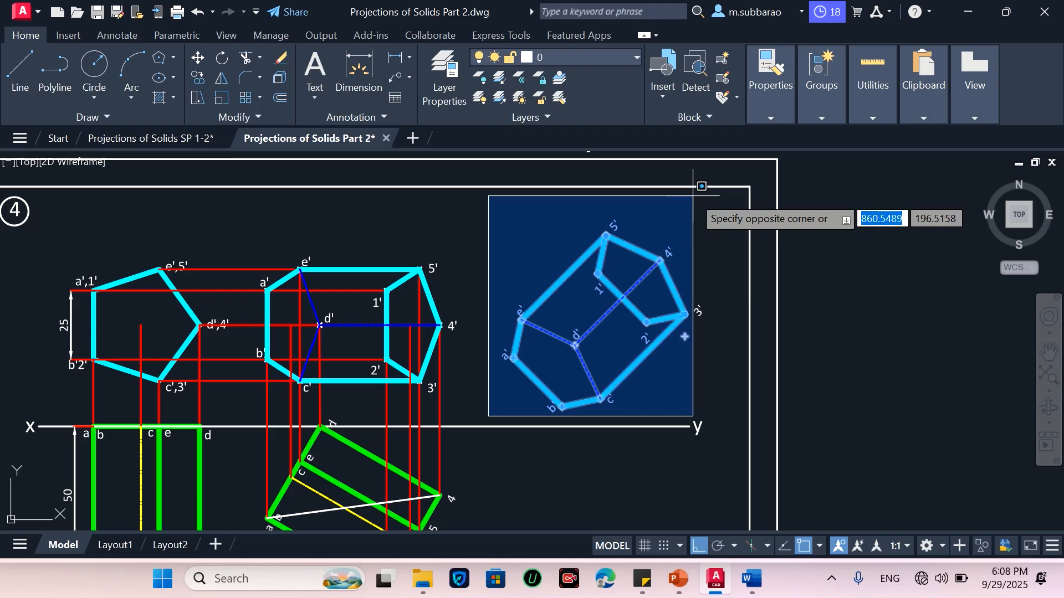
left_click(719, 201)
type("m")
key("Return")
left_click(721, 225)
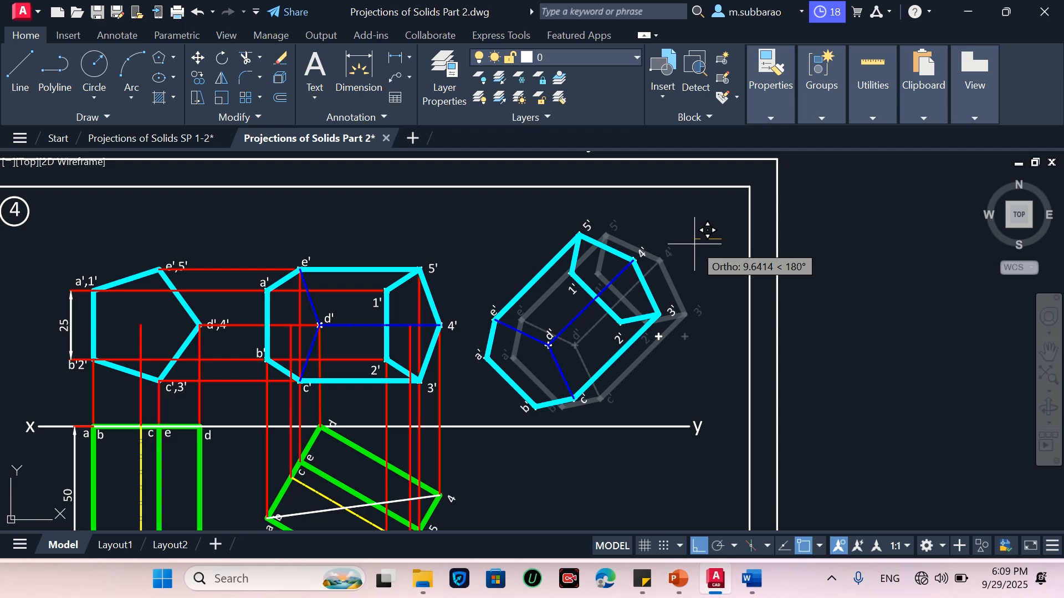
left_click(694, 243)
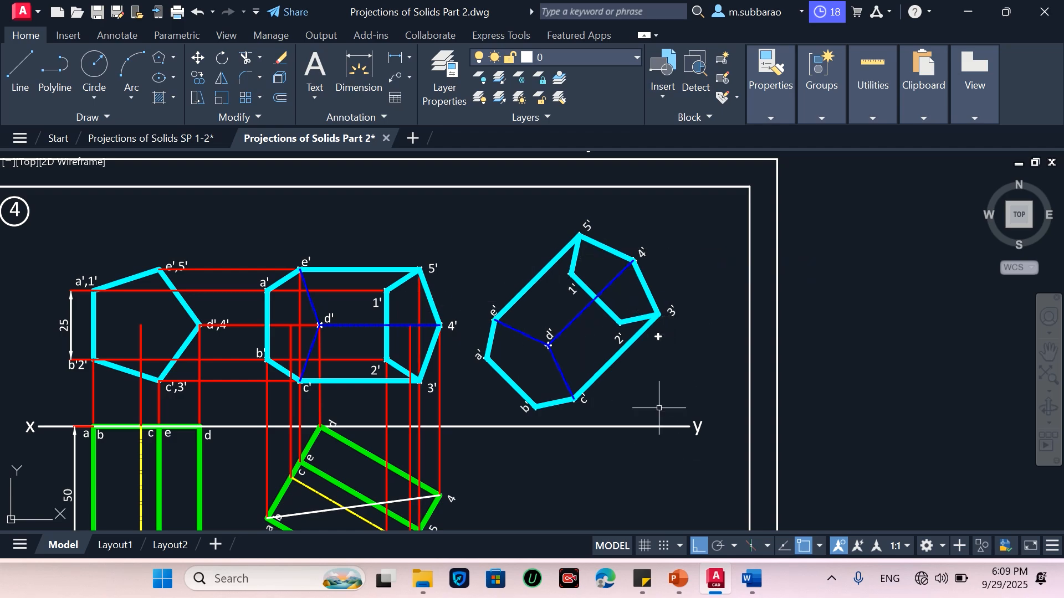
Move the rotated front view a short distance straight upward on the sheet
scroll(659, 339, "up", 2)
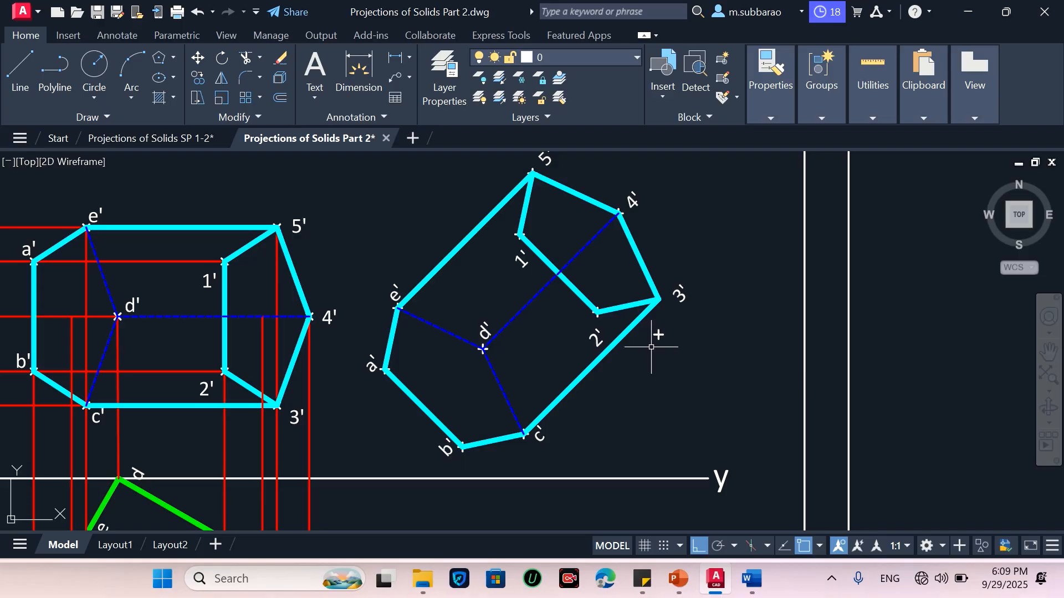
scroll(646, 348, "up", 4)
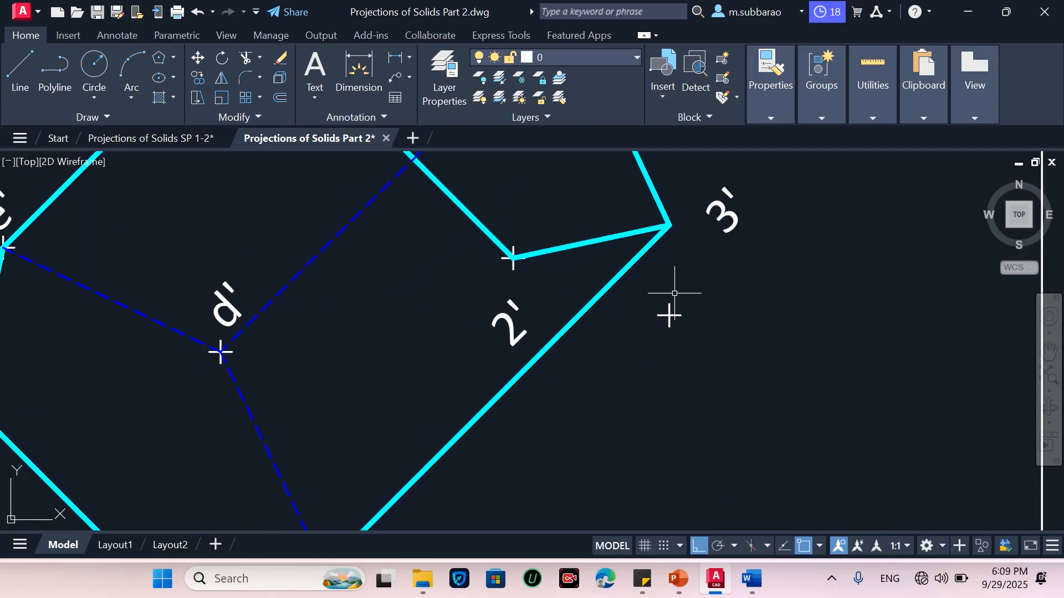
type("m")
key("Return")
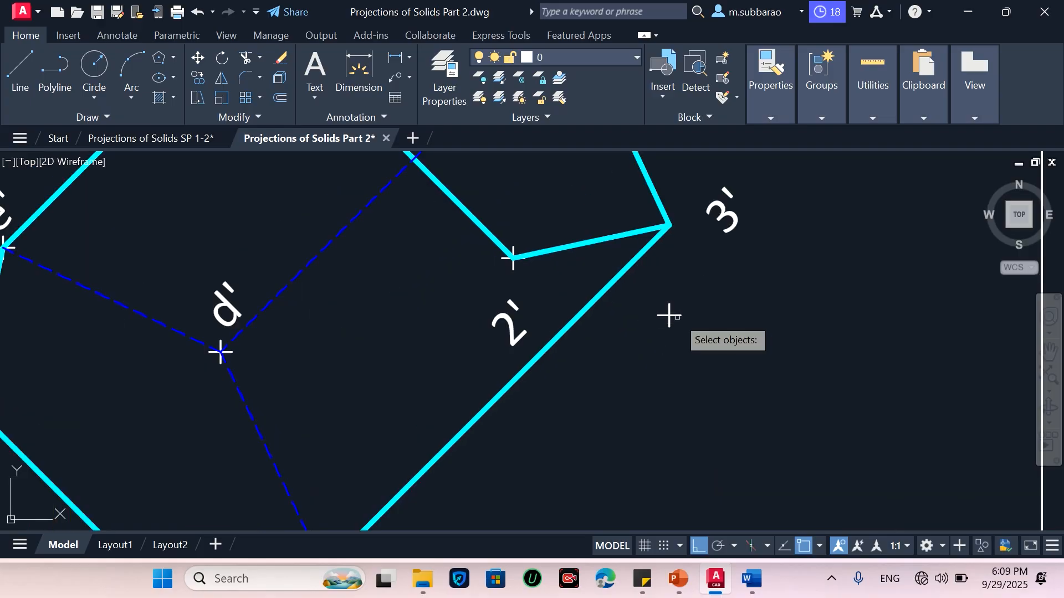
left_click(669, 315)
key("Return")
left_click(669, 315)
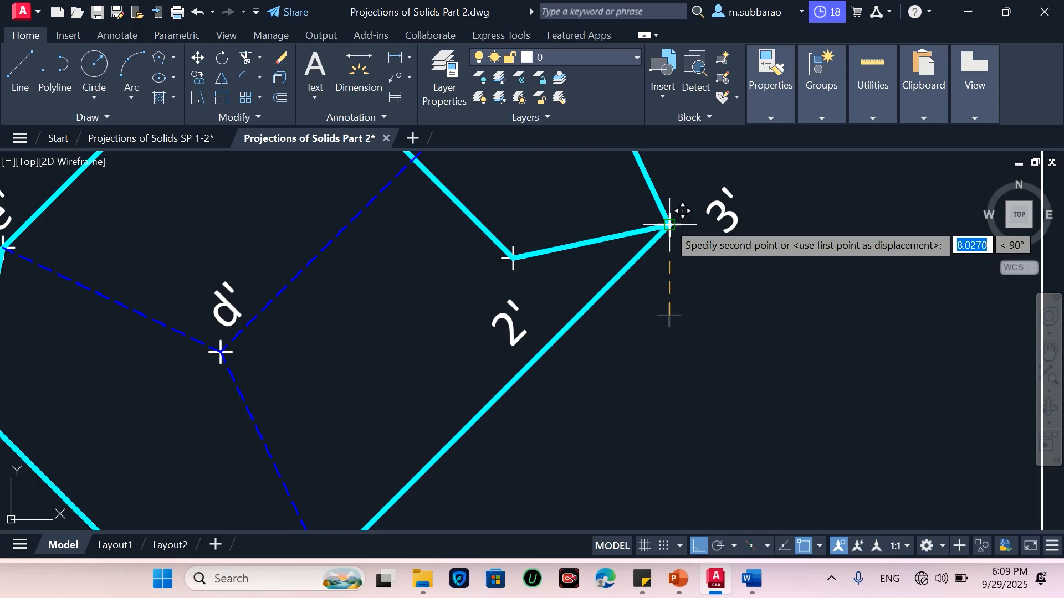
left_click(670, 225)
Draw the lines a'1' and b'2' across the new front view between their labelled corners
scroll(753, 296, "down", 6)
scroll(753, 299, "up", 2)
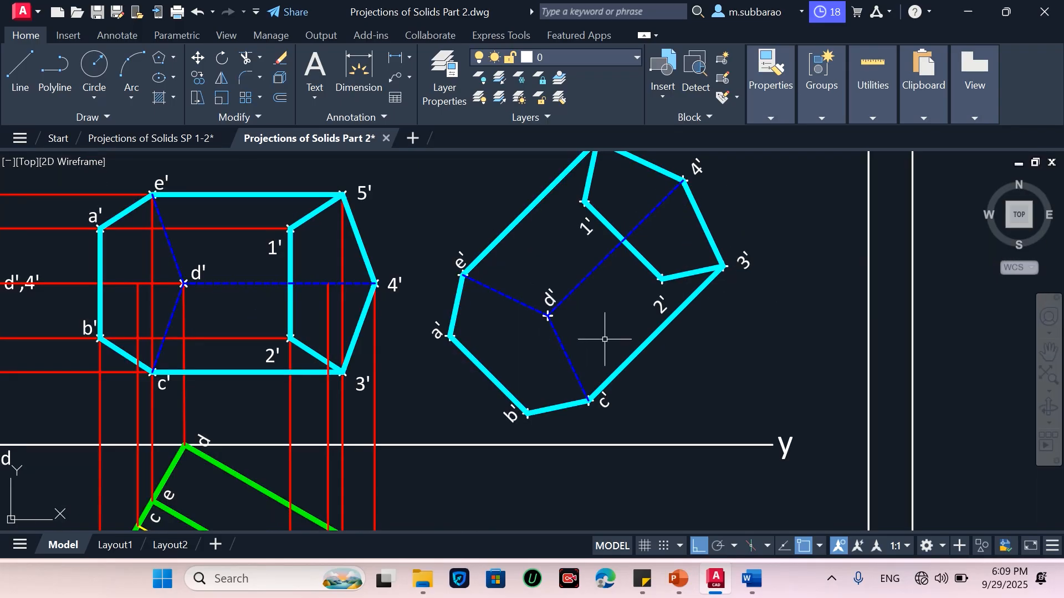
scroll(604, 339, "down", 2)
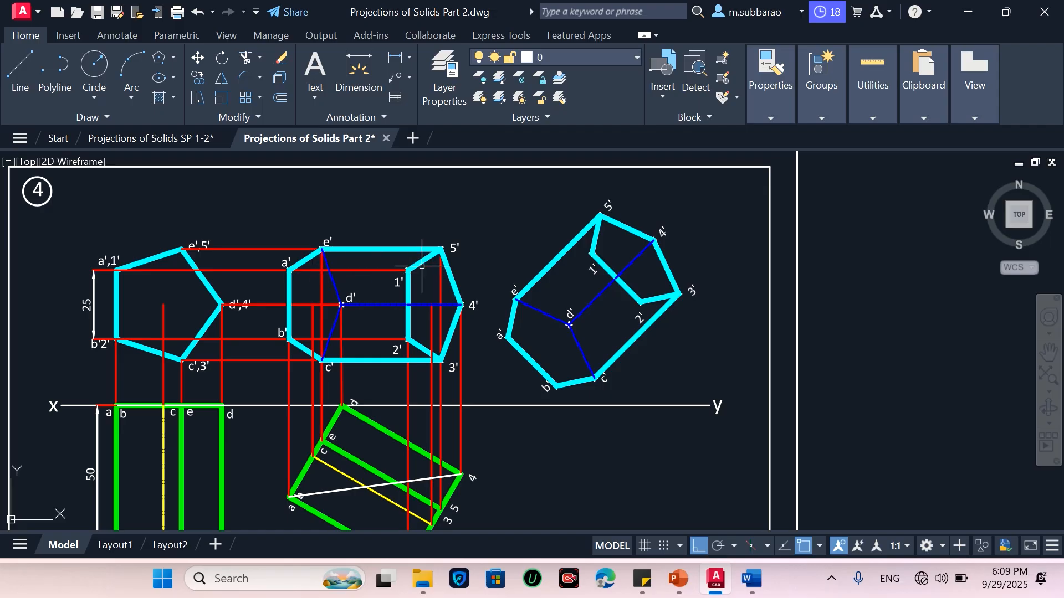
scroll(422, 266, "down", 2)
scroll(333, 415, "up", 2)
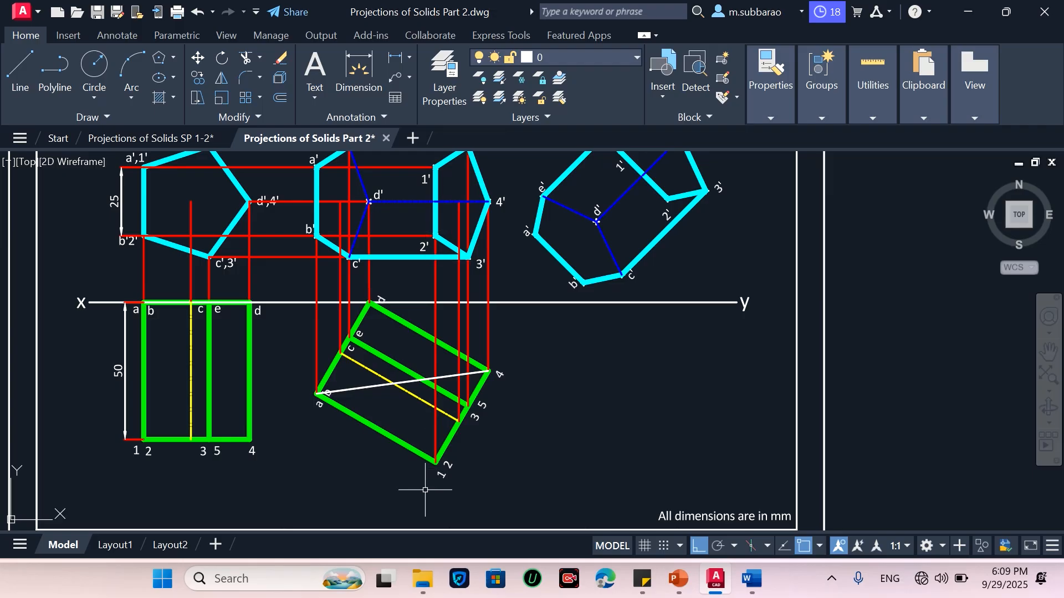
scroll(425, 490, "down", 2)
scroll(385, 241, "up", 2)
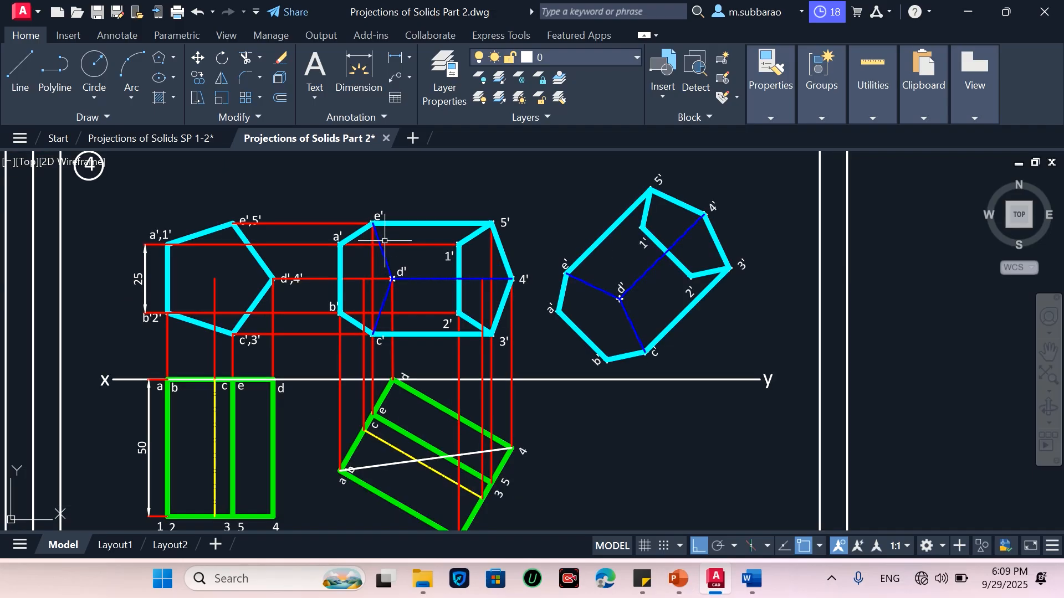
type("l")
key("Return")
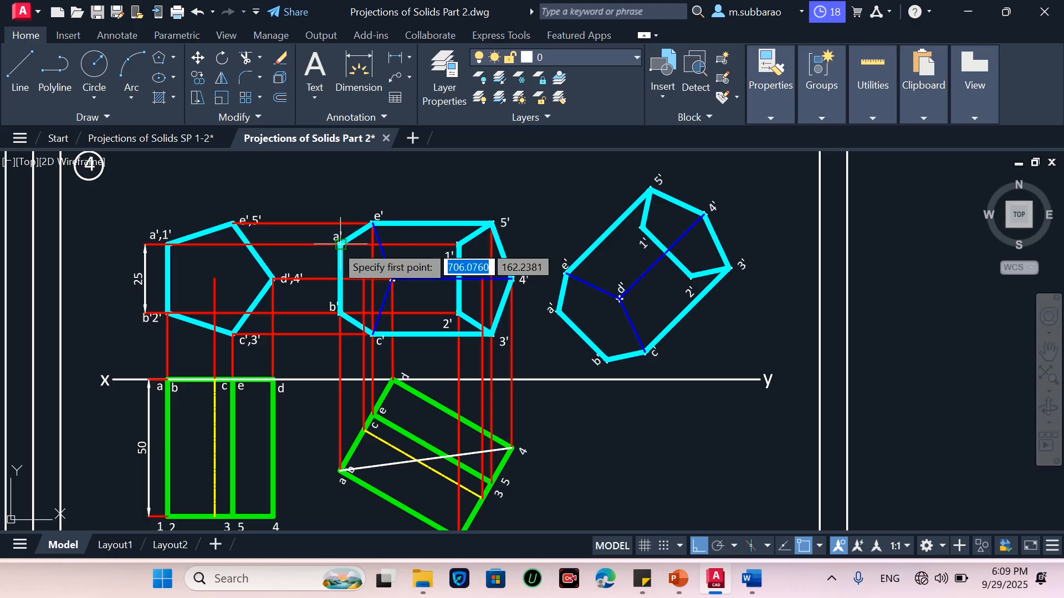
left_click(339, 244)
left_click(458, 245)
key("Return")
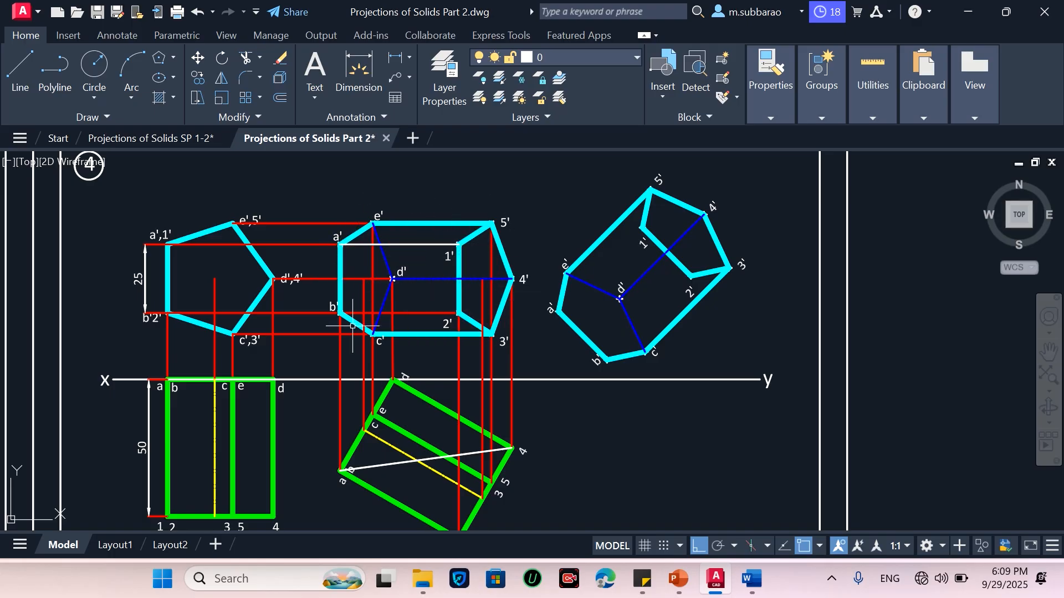
key("Return")
left_click(340, 313)
left_click(458, 313)
key("Return")
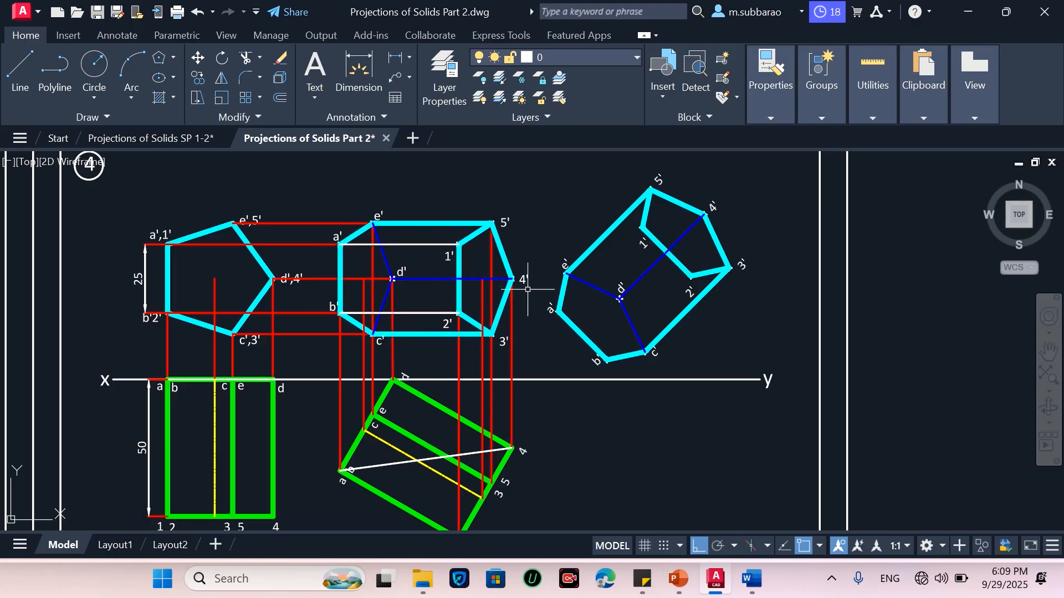
Match the properties of visible edge e'5' onto the lines a'1' and b'2' in the front view
type("ma")
key("Return")
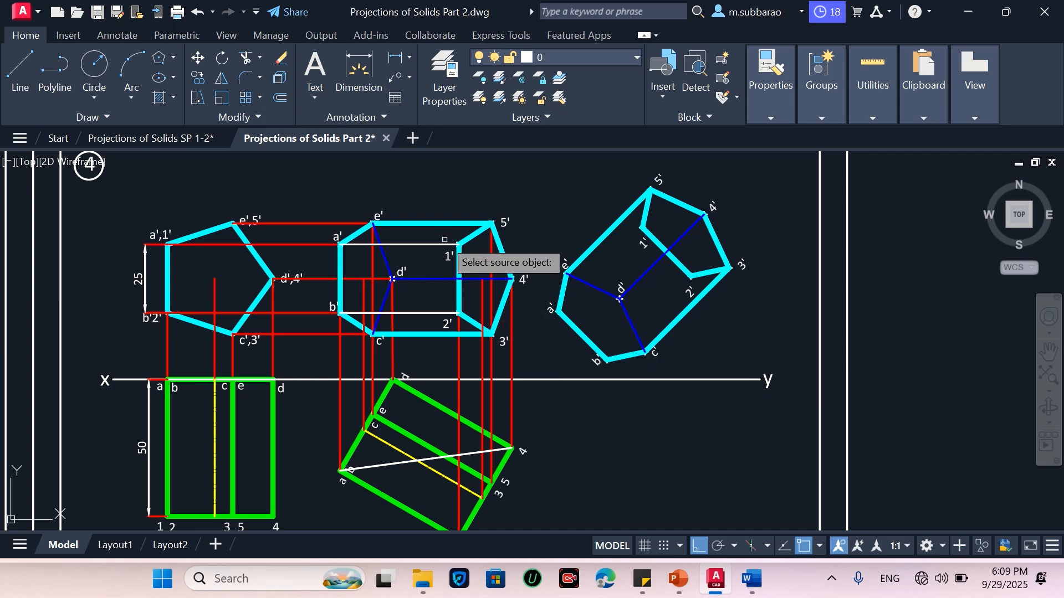
left_click(443, 225)
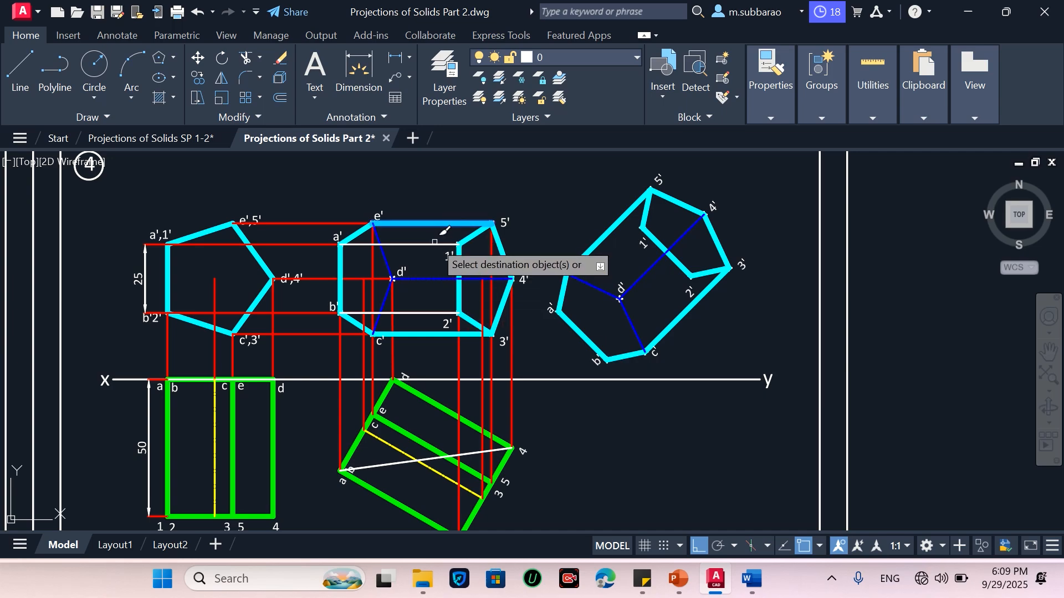
left_click(442, 313)
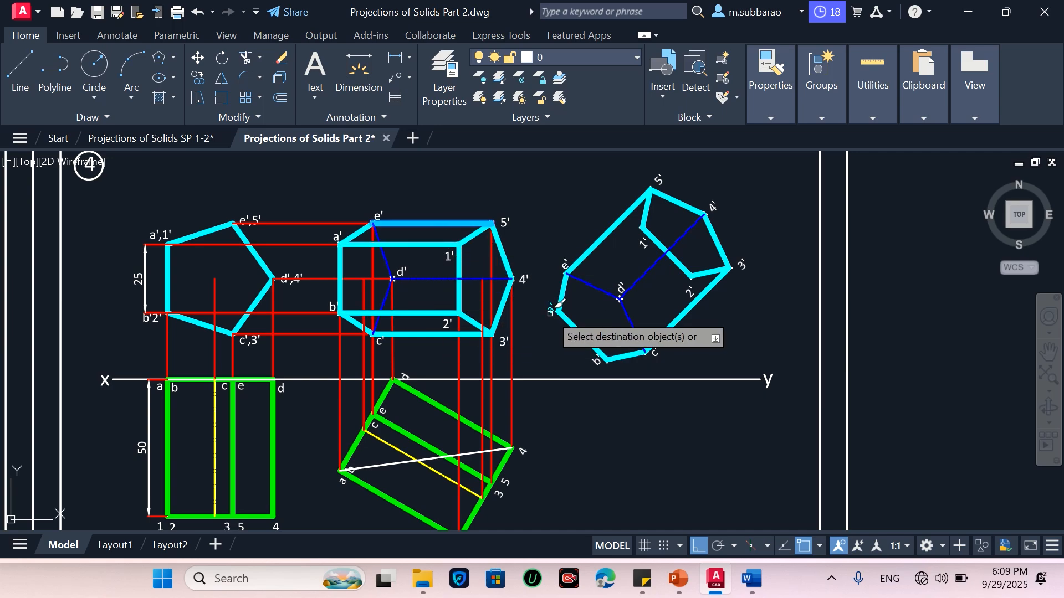
key("Return")
Draw the lines a'1' and b'2' between their corners in the rotated front view
type("l")
key("Return")
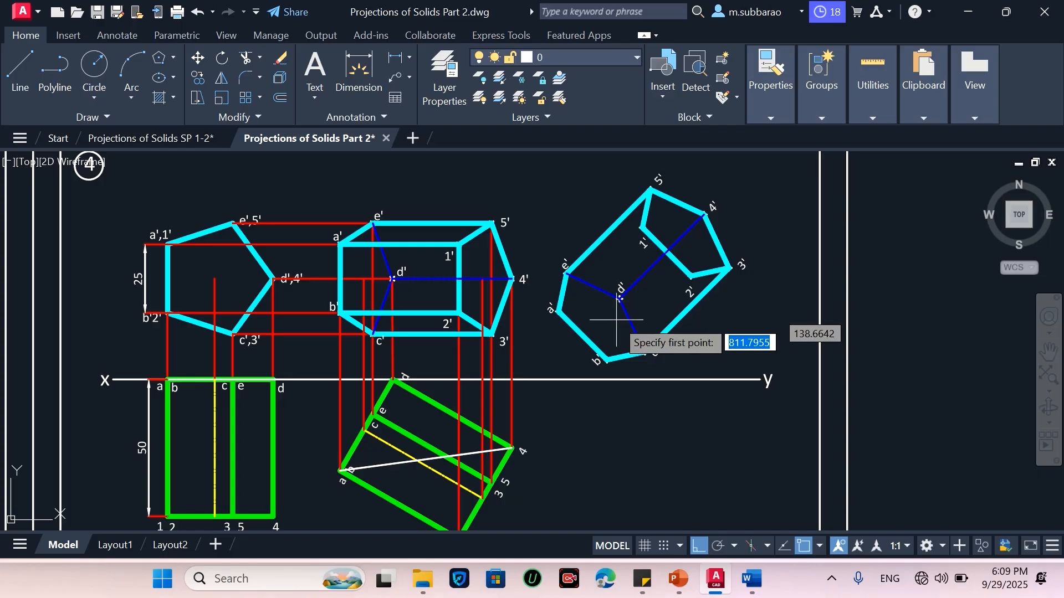
left_click(559, 311)
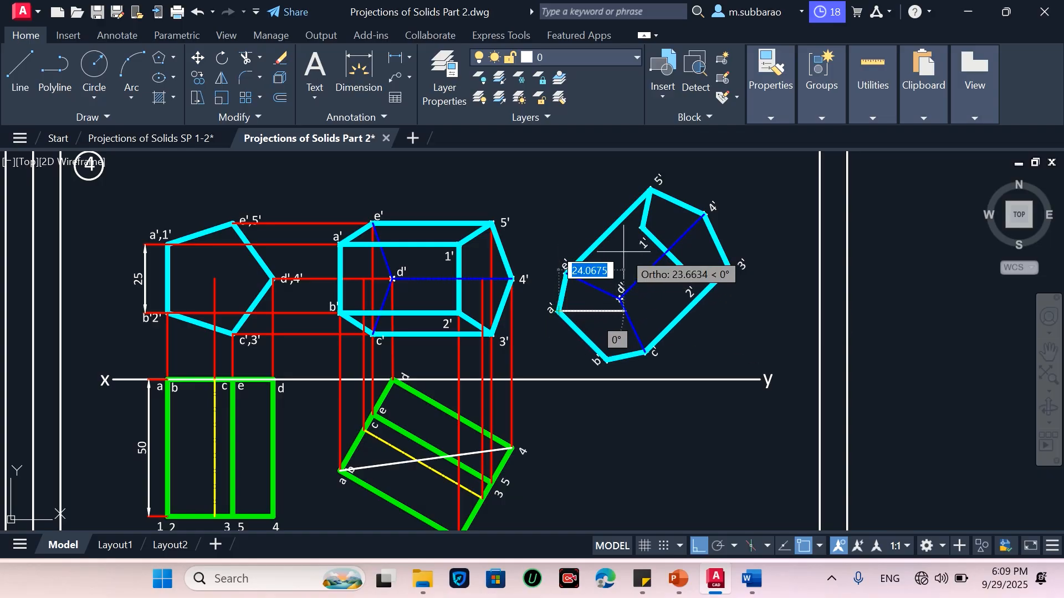
left_click(642, 227)
key("Return")
key("Return")
left_click(609, 359)
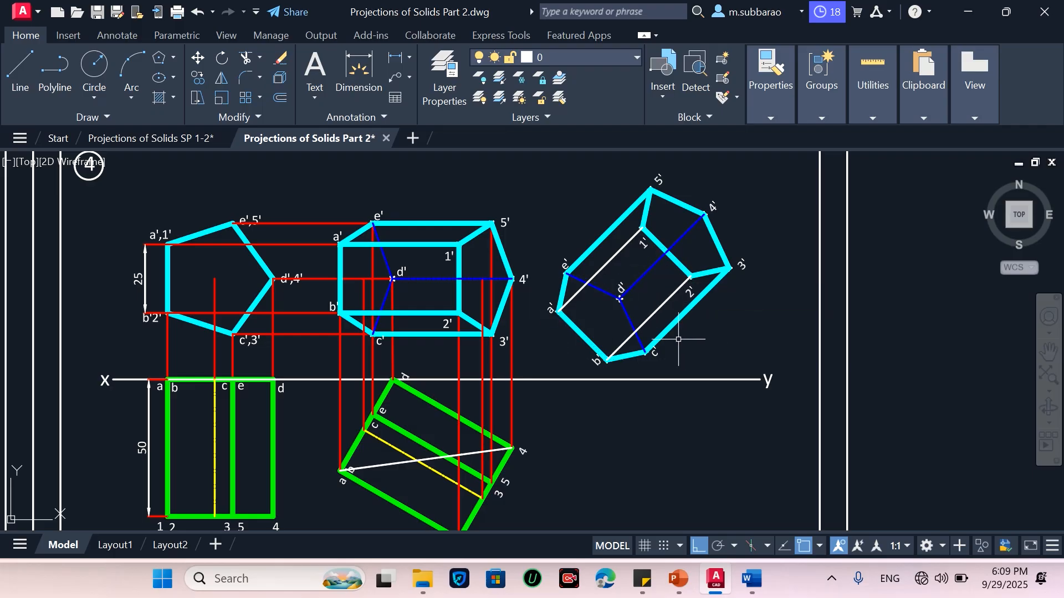
Match the visible-edge properties onto the lines a'1' and b'2' in the rotated front view
type("a")
key("Return")
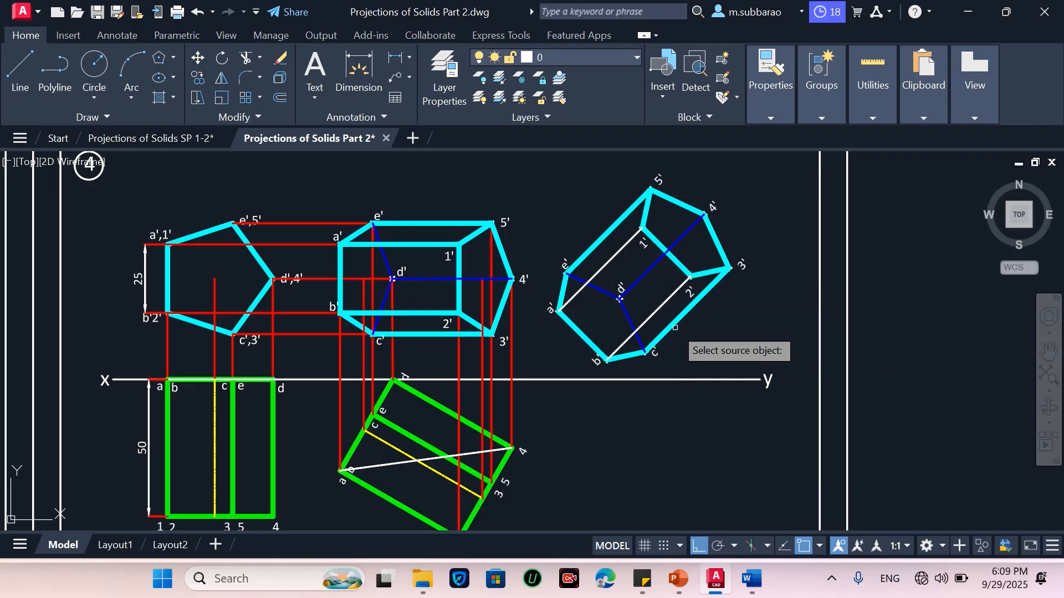
left_click(656, 308)
key("Return")
key("Return")
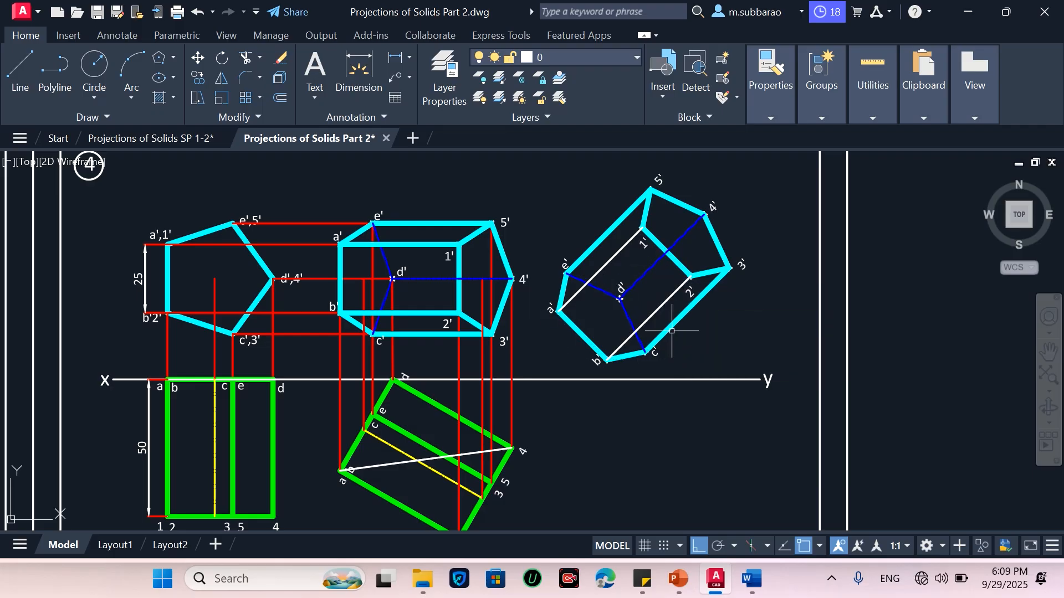
left_click(671, 328)
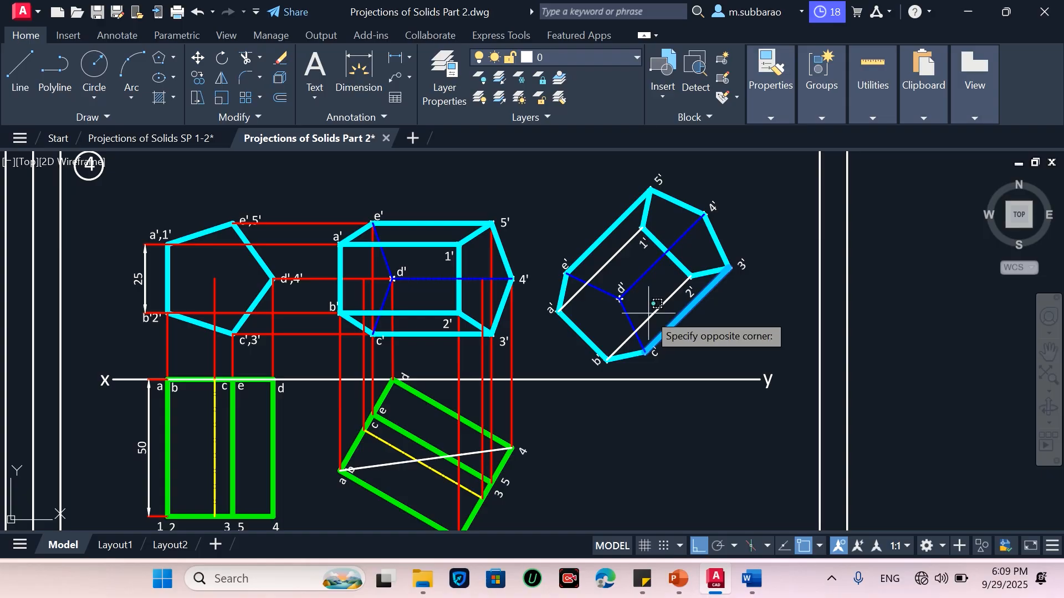
left_click(649, 313)
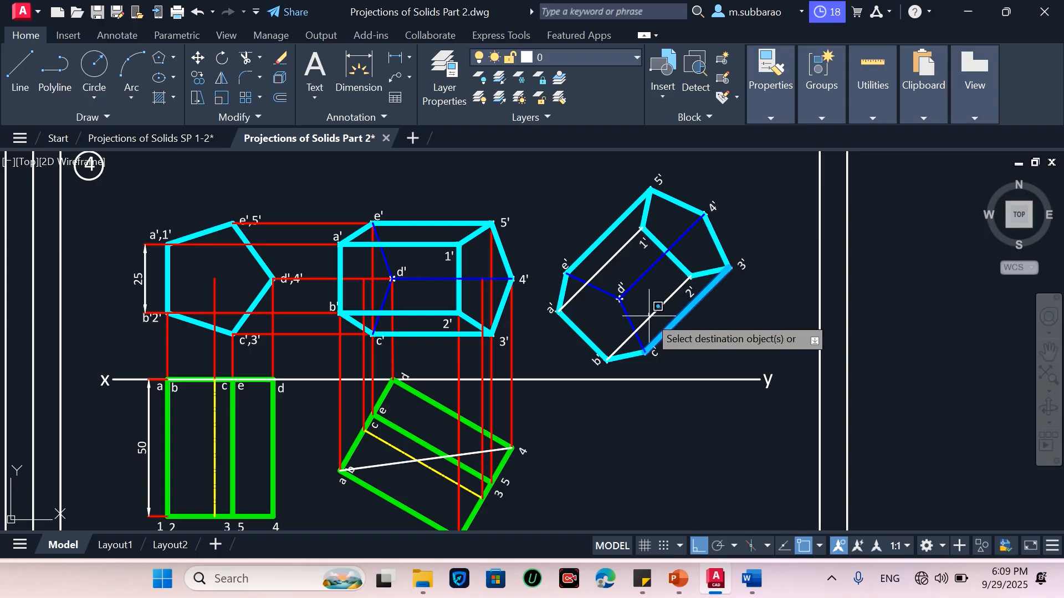
left_click(610, 259)
key("Return")
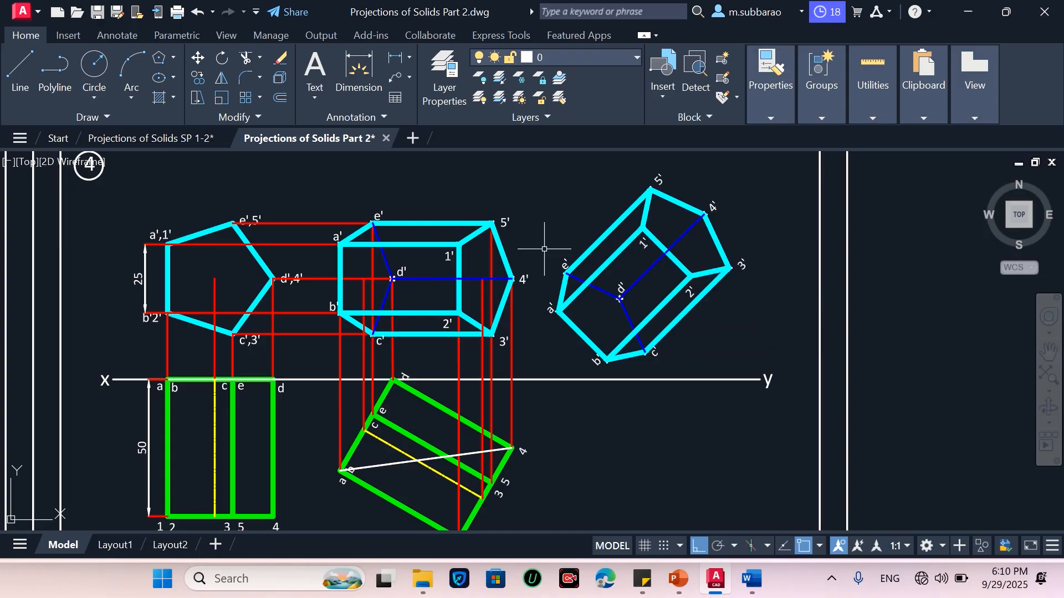
Draw a horizontal projector to the right from the lowest corner 1,2 of the tilted top view
scroll(544, 249, "down", 2)
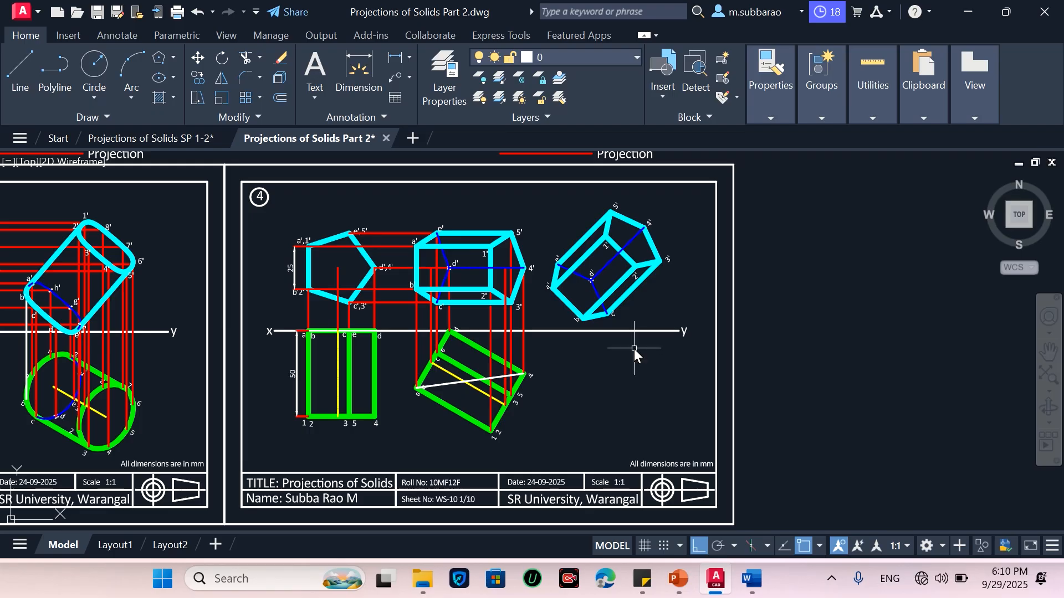
type("l")
key("Return")
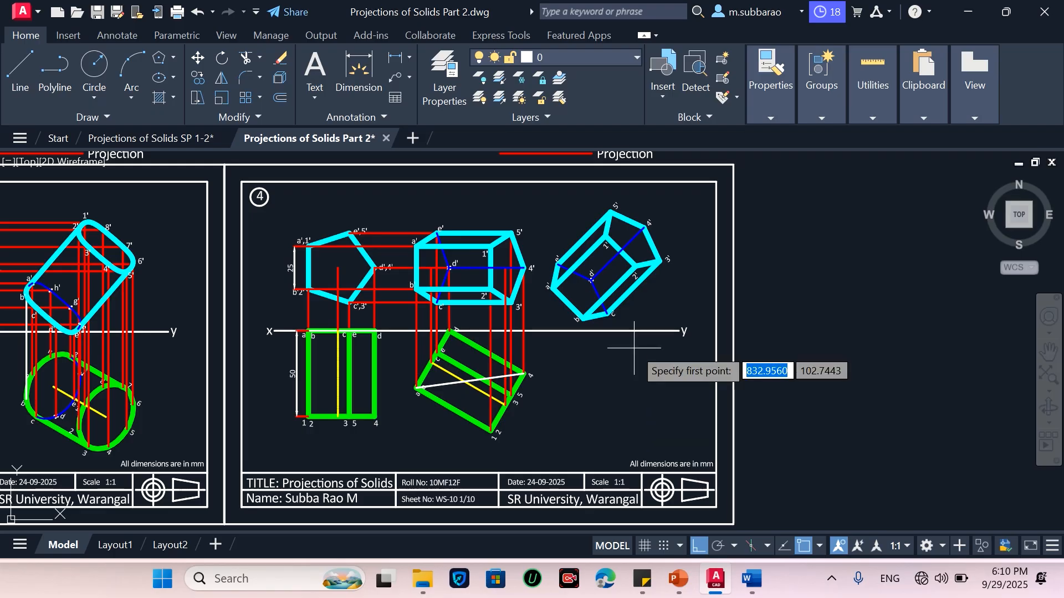
scroll(488, 384, "up", 3)
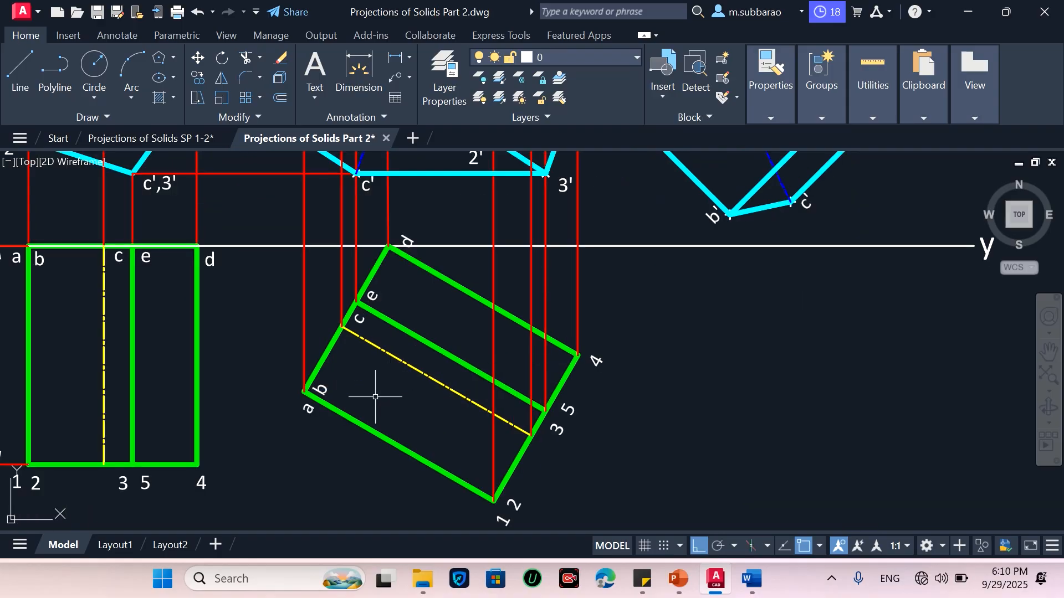
scroll(375, 396, "down", 5)
scroll(551, 250, "up", 3)
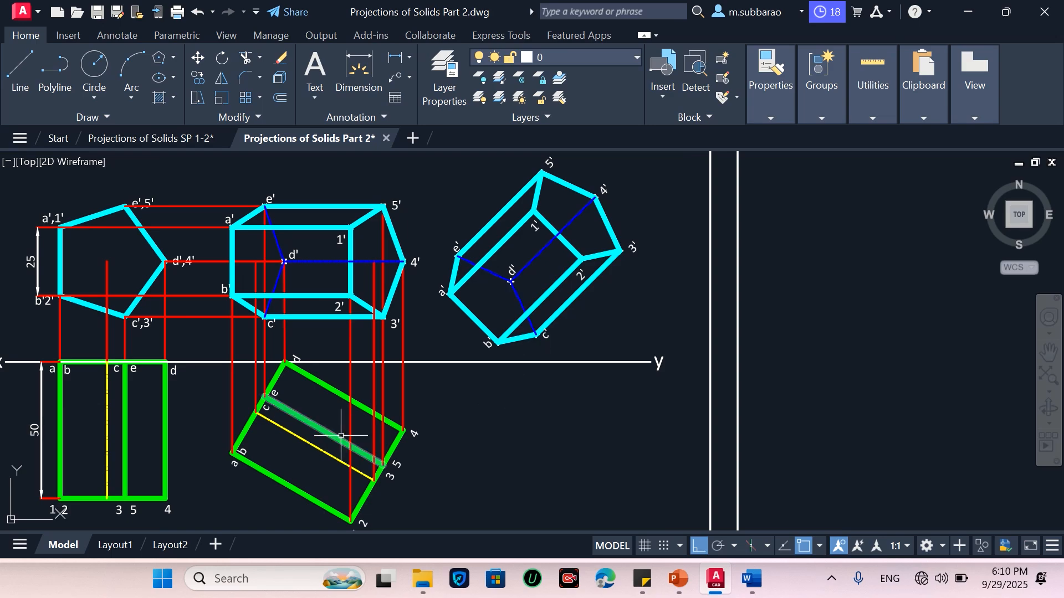
type("l")
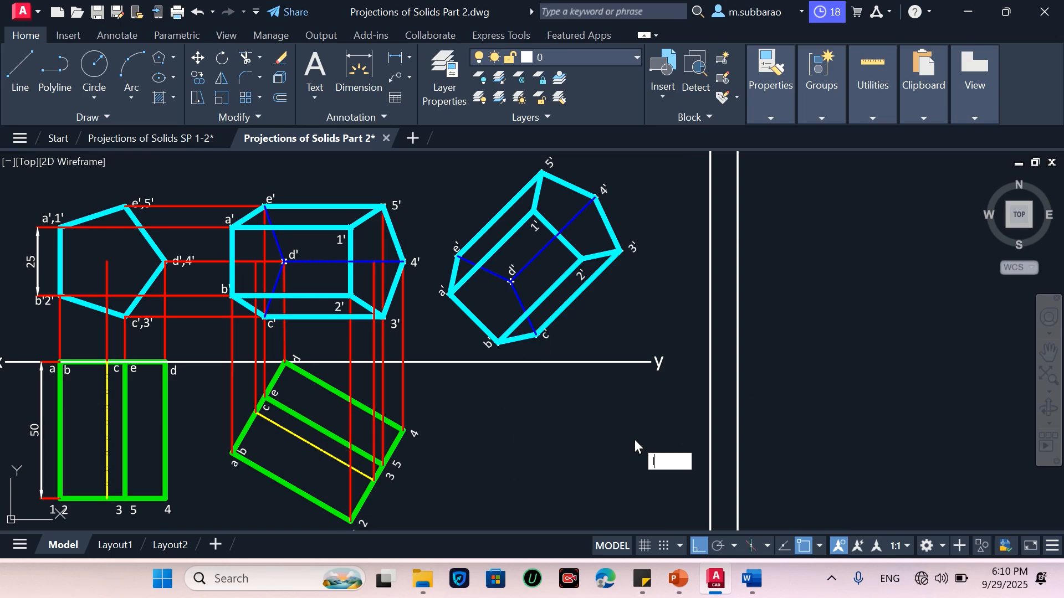
key("Return")
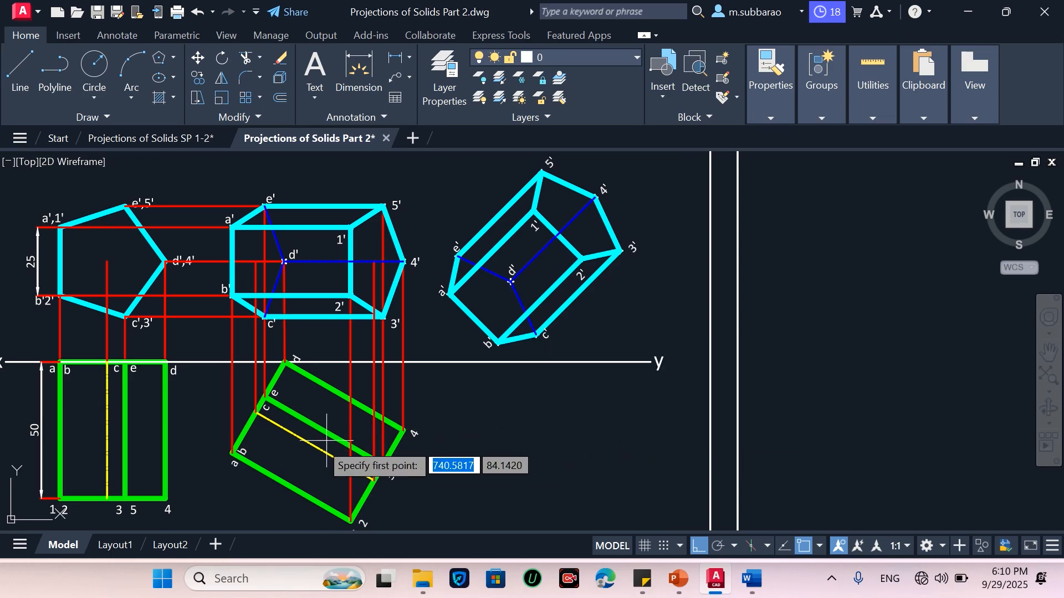
left_click(352, 521)
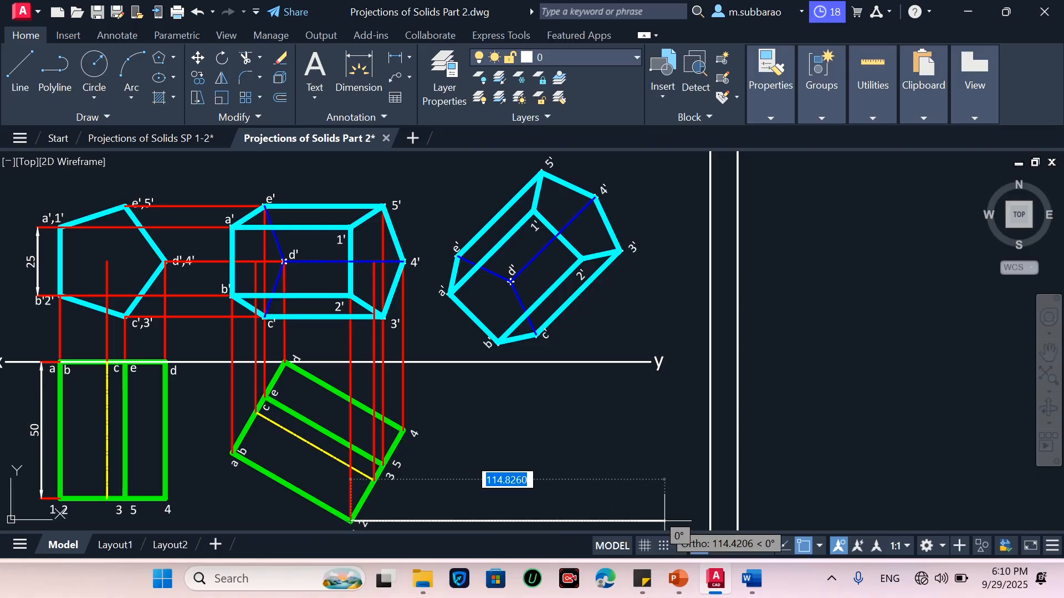
scroll(496, 372, "down", 1)
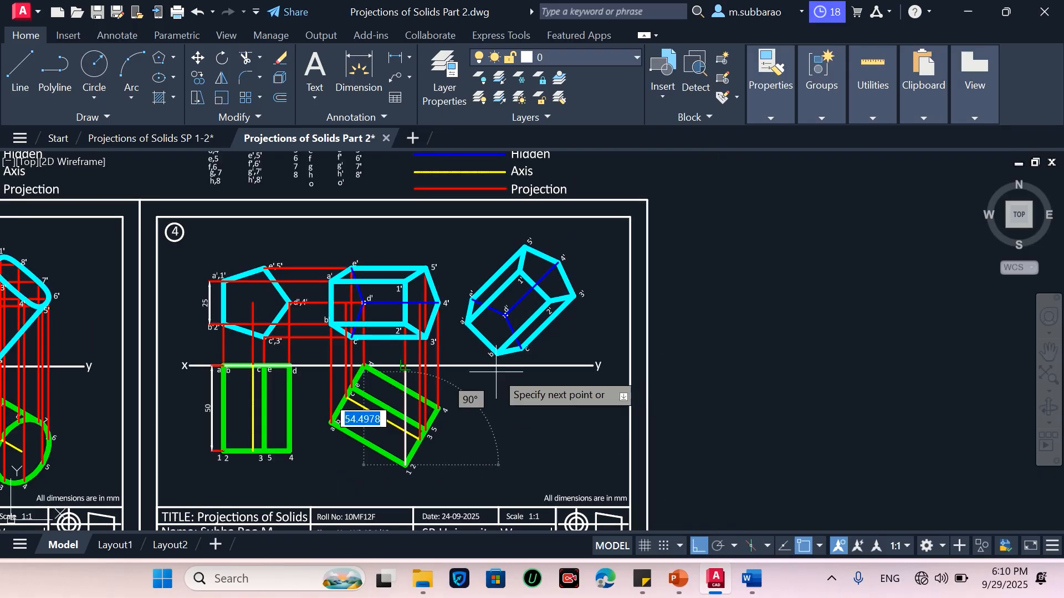
scroll(517, 493, "up", 1)
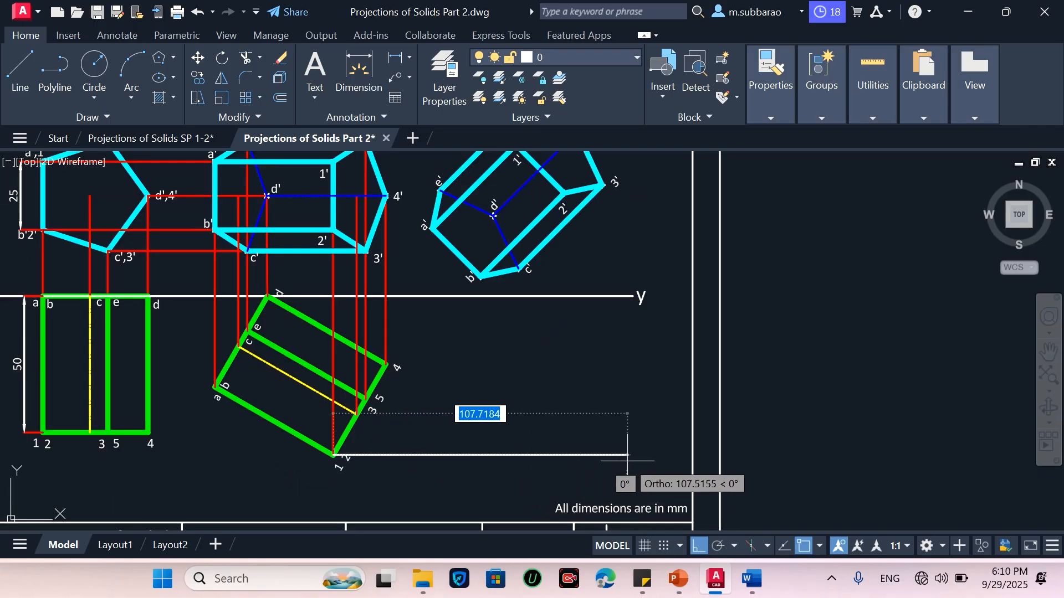
left_click(628, 455)
key("Return")
Draw horizontal projectors to the right from corners 4 and 3,5 of the tilted top view
key("Return")
left_click(387, 365)
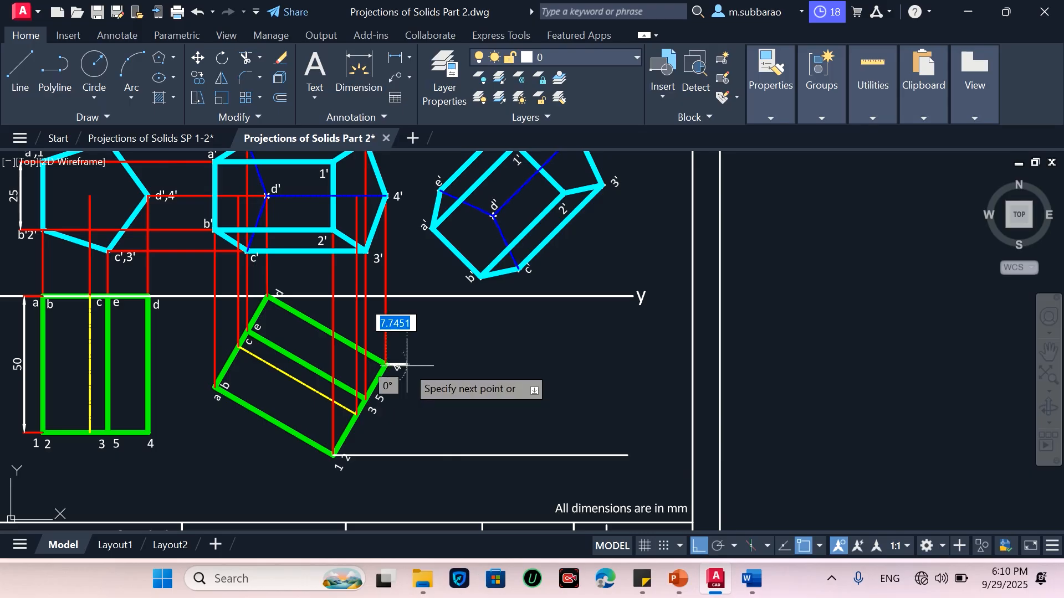
left_click(629, 365)
key("Return")
key("Return")
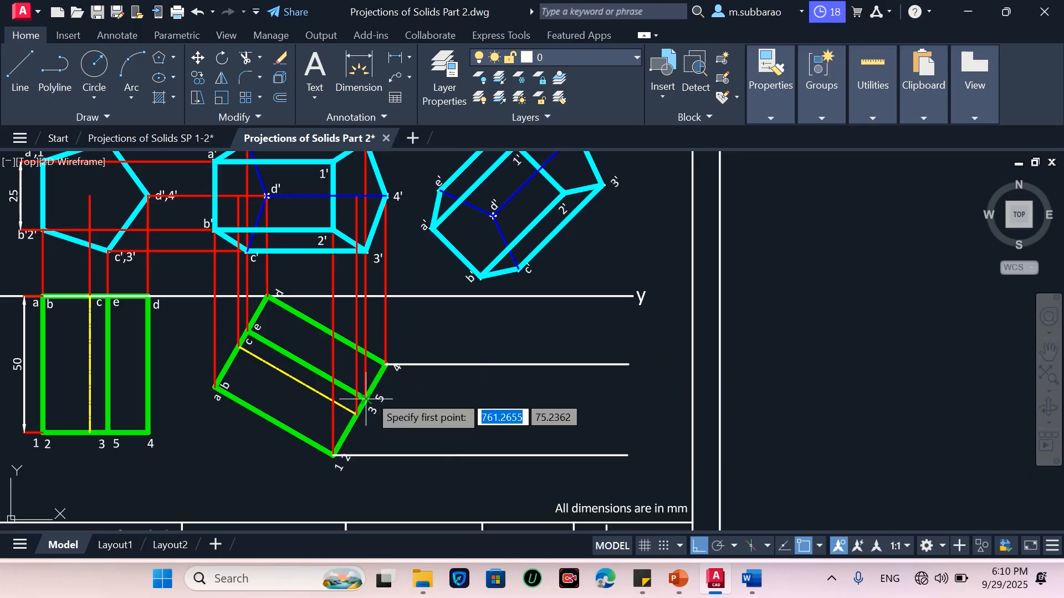
left_click(366, 399)
left_click(640, 399)
key("Return")
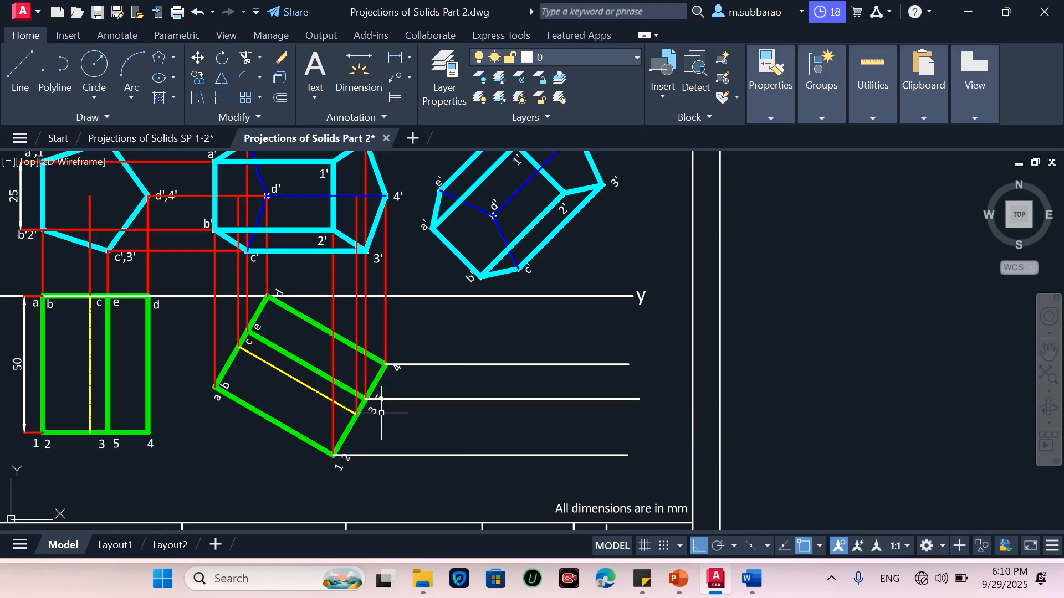
key("Return")
left_click(357, 413)
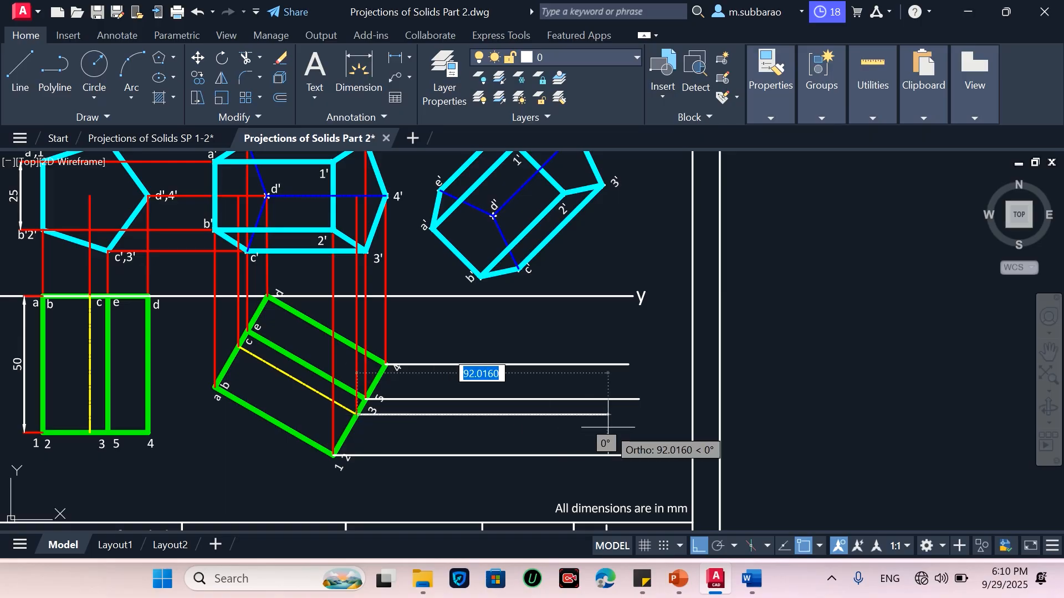
key("Escape")
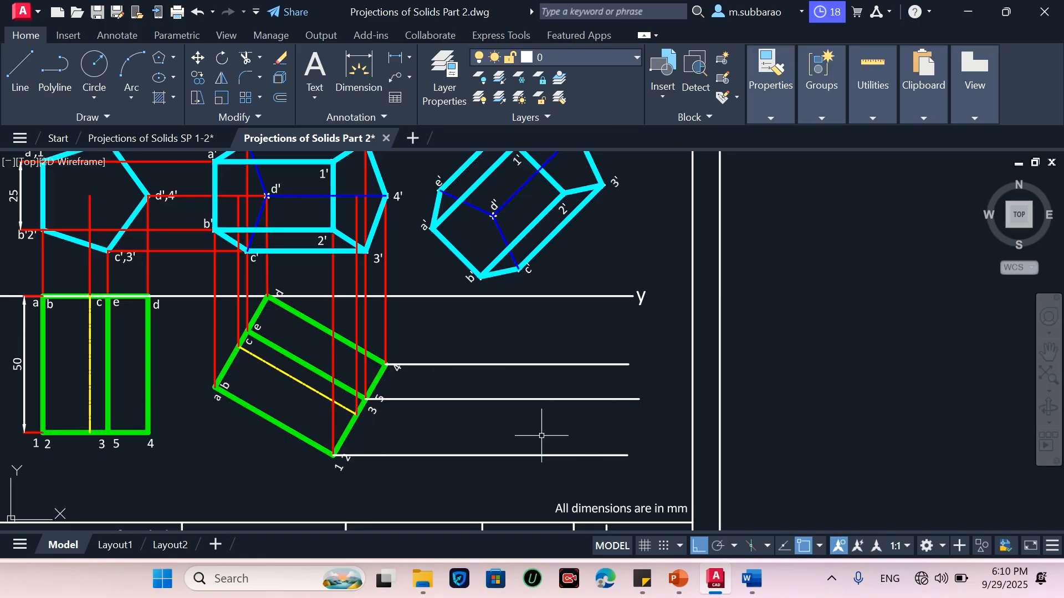
Drop vertical projectors from two corners of the rotated front view down to the lowest horizontal projector
scroll(515, 450, "down", 2)
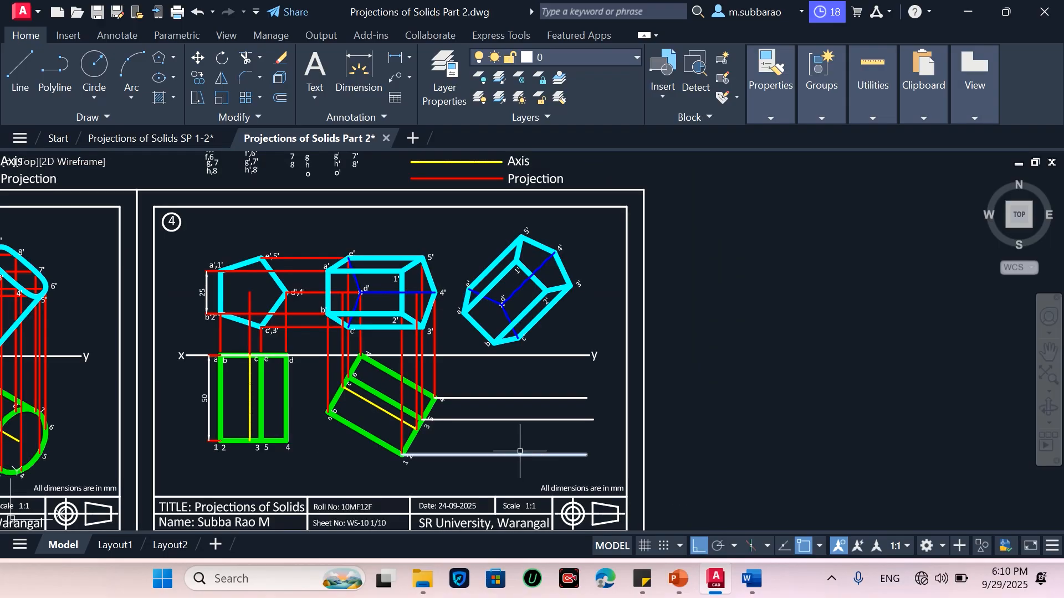
scroll(518, 448, "up", 2)
scroll(525, 444, "down", 1)
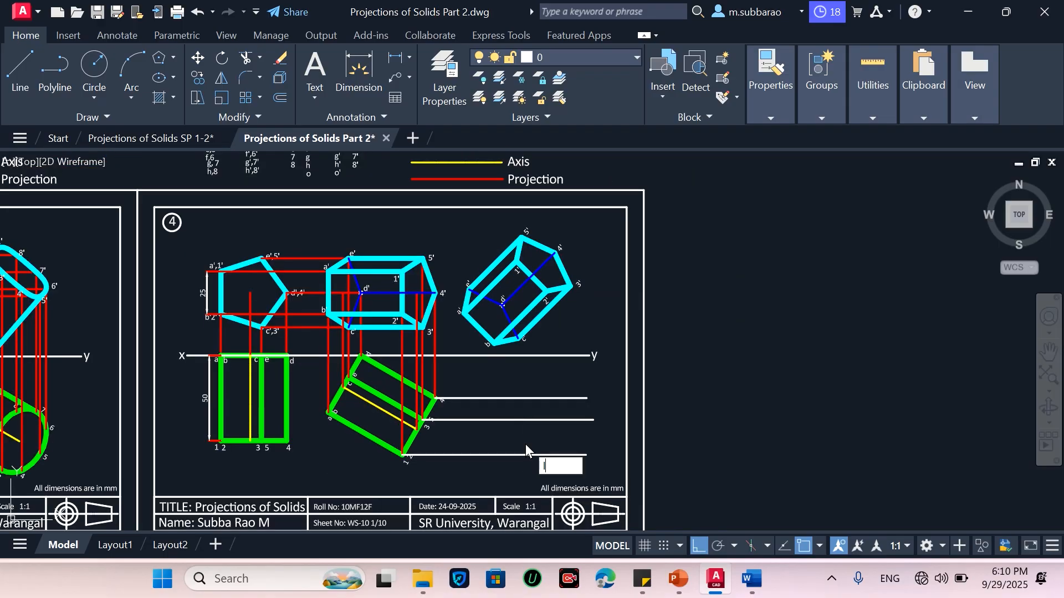
key("Return")
left_click(516, 268)
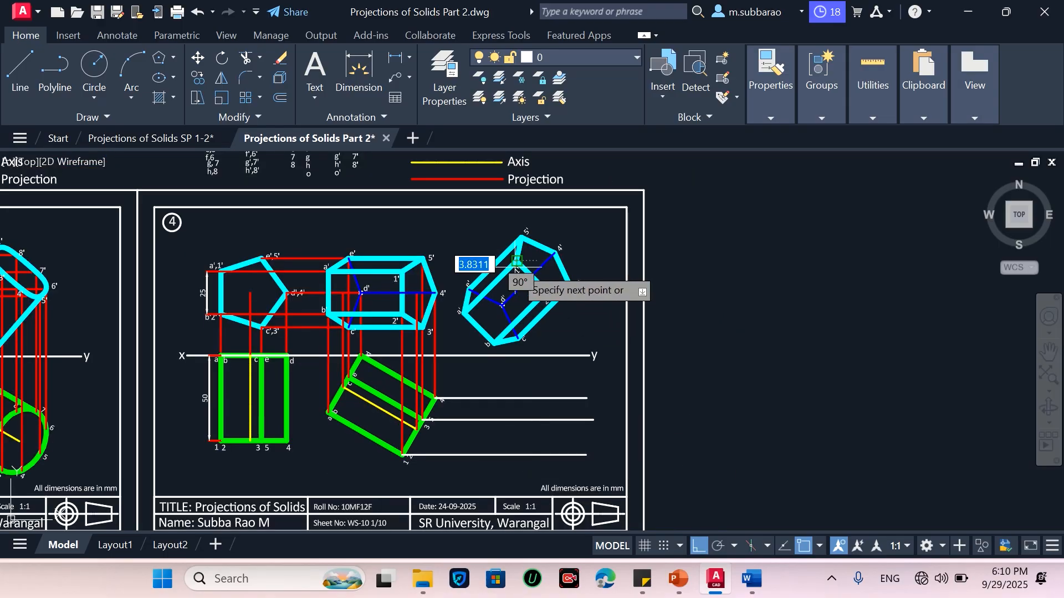
left_click(516, 456)
key("Return")
key("Return")
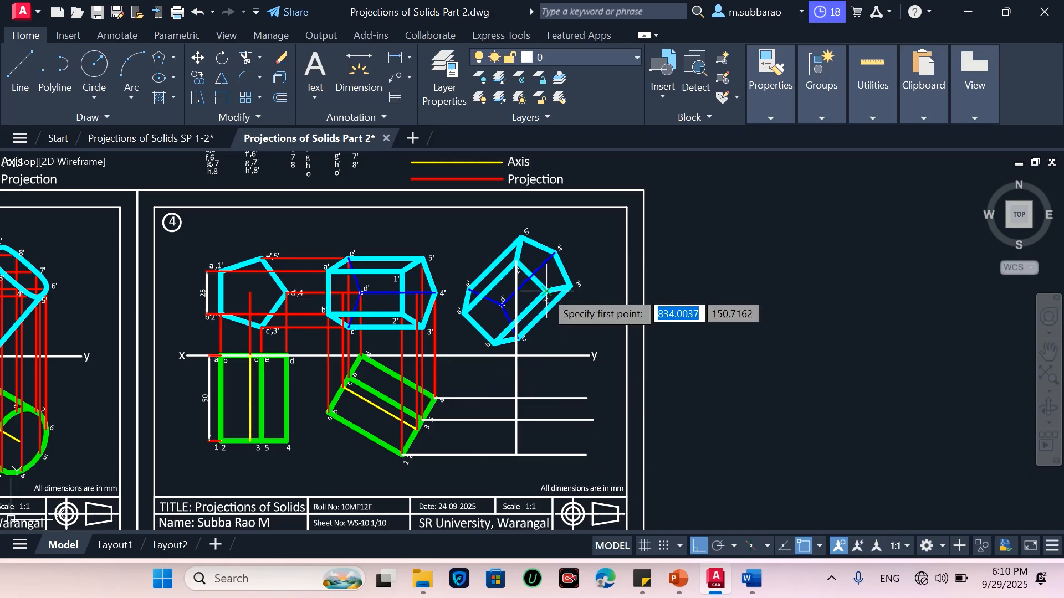
left_click(546, 291)
left_click(546, 456)
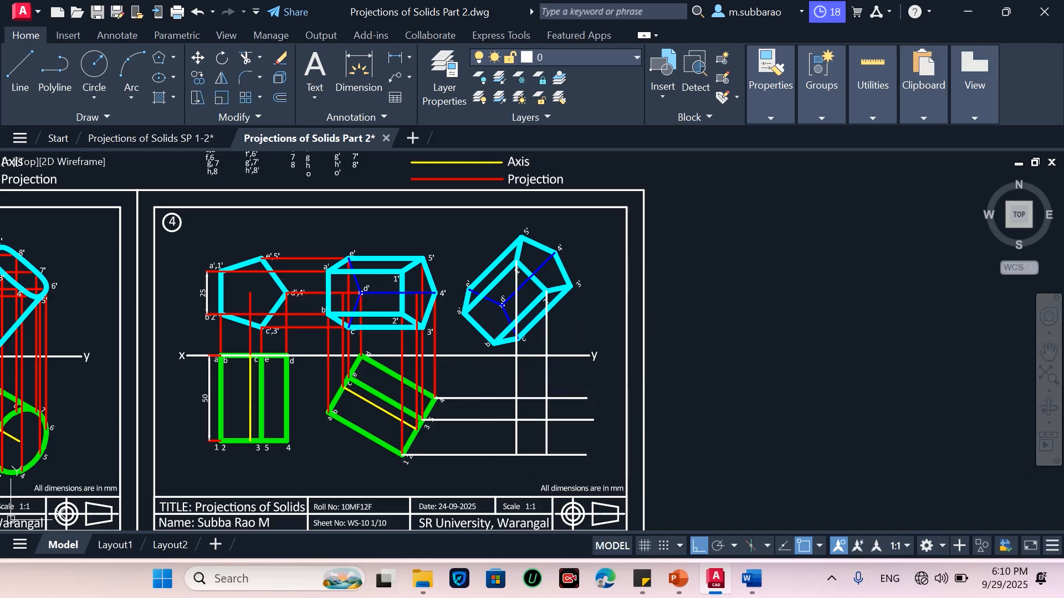
key("Return")
key("Return")
Drop vertical projectors from three more corners of the rotated front view to their matching horizontal projectors
left_click(571, 286)
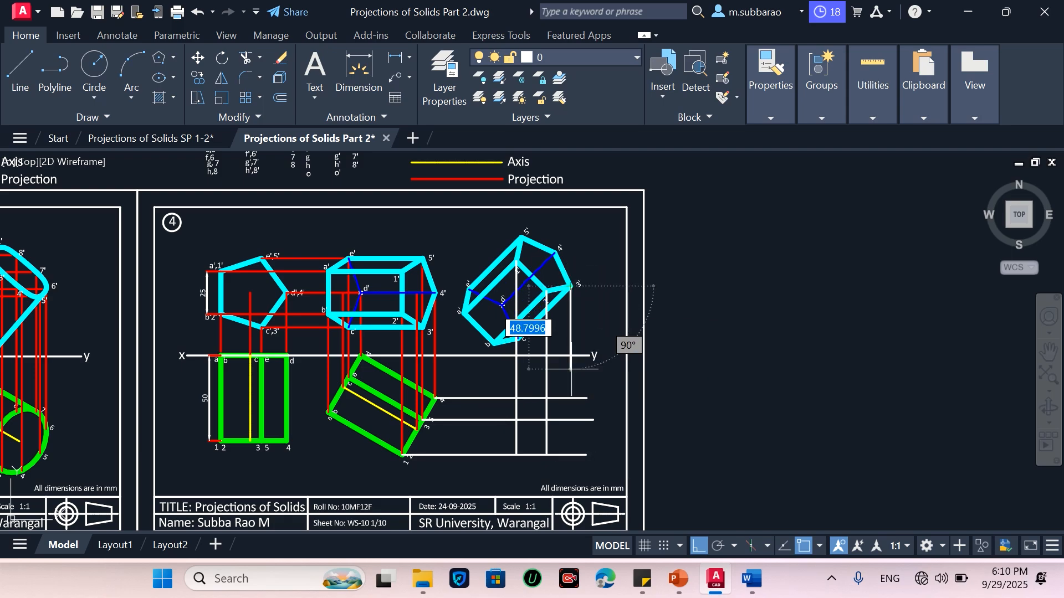
left_click(571, 419)
key("Return")
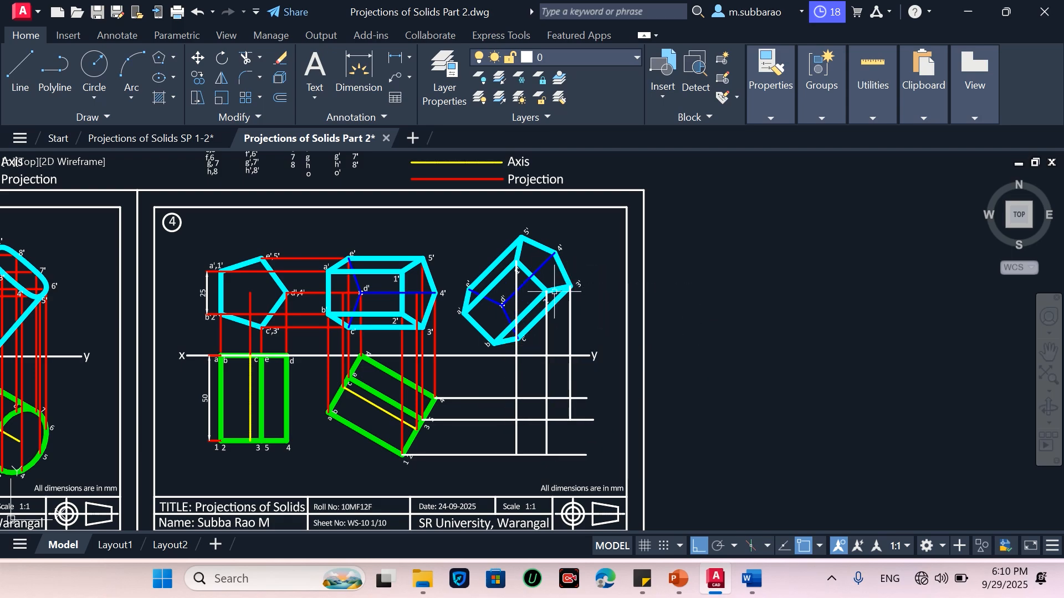
key("Return")
left_click(556, 253)
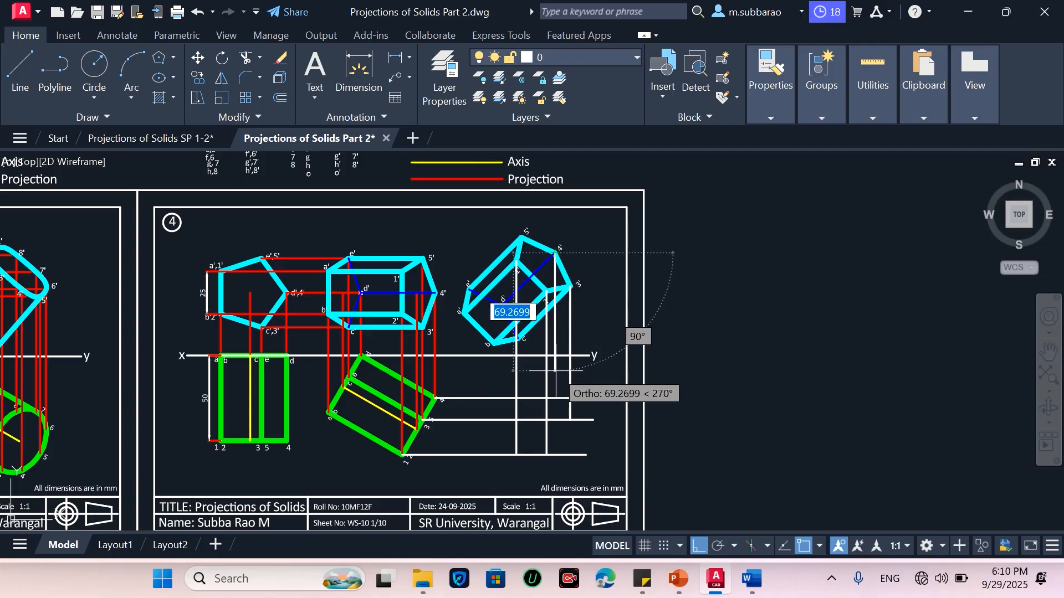
left_click(555, 398)
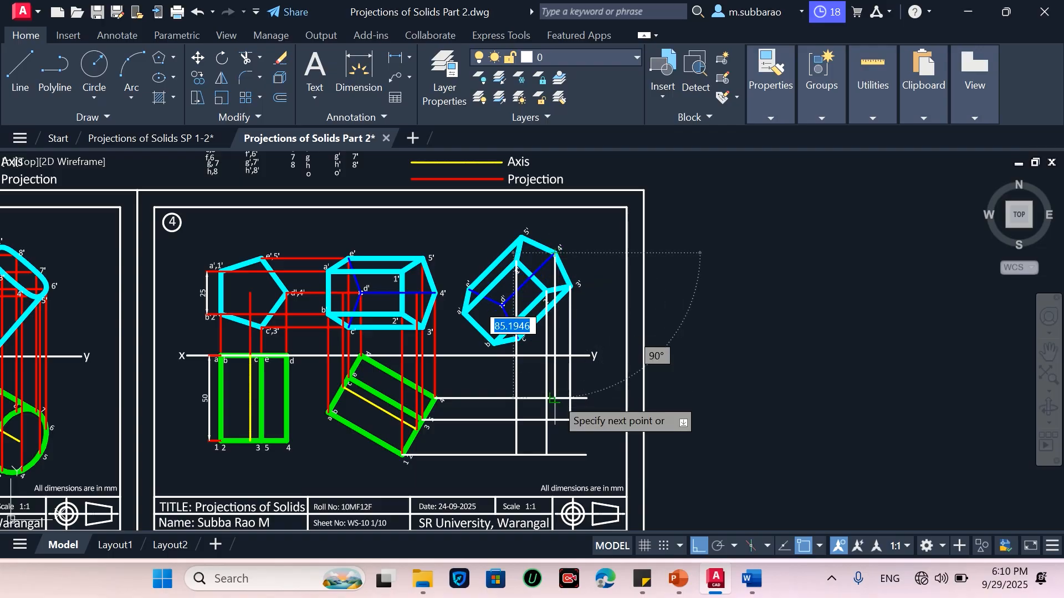
key("Return")
key("Return")
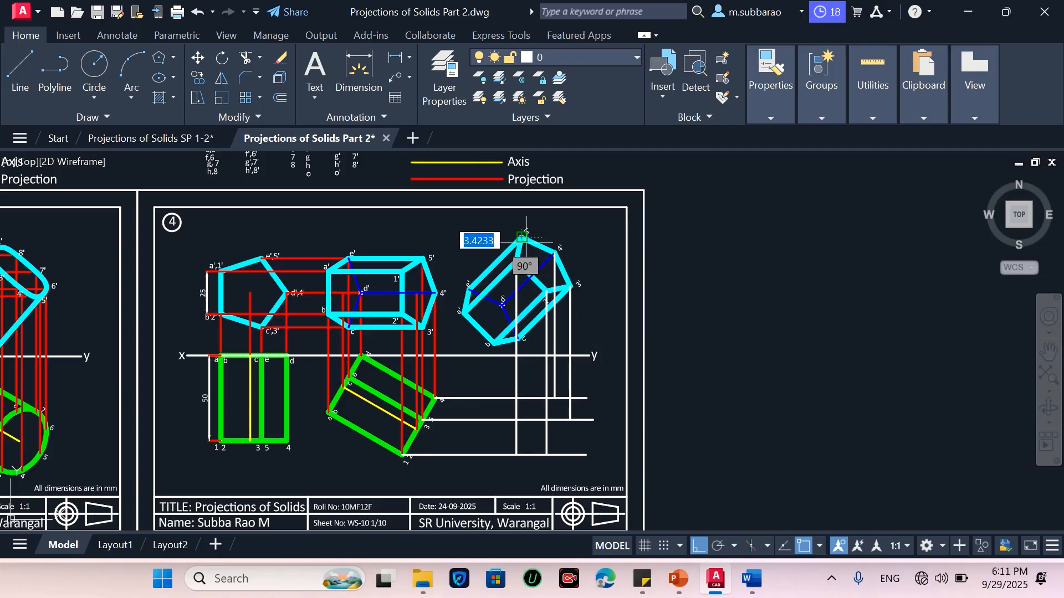
left_click(521, 237)
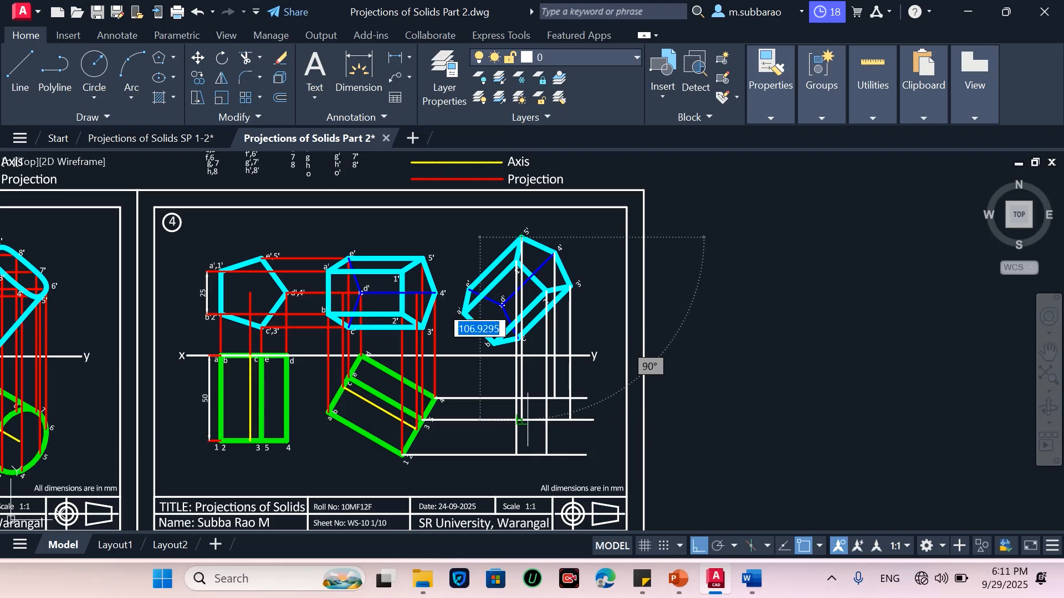
left_click(521, 419)
key("Return")
scroll(564, 448, "up", 5)
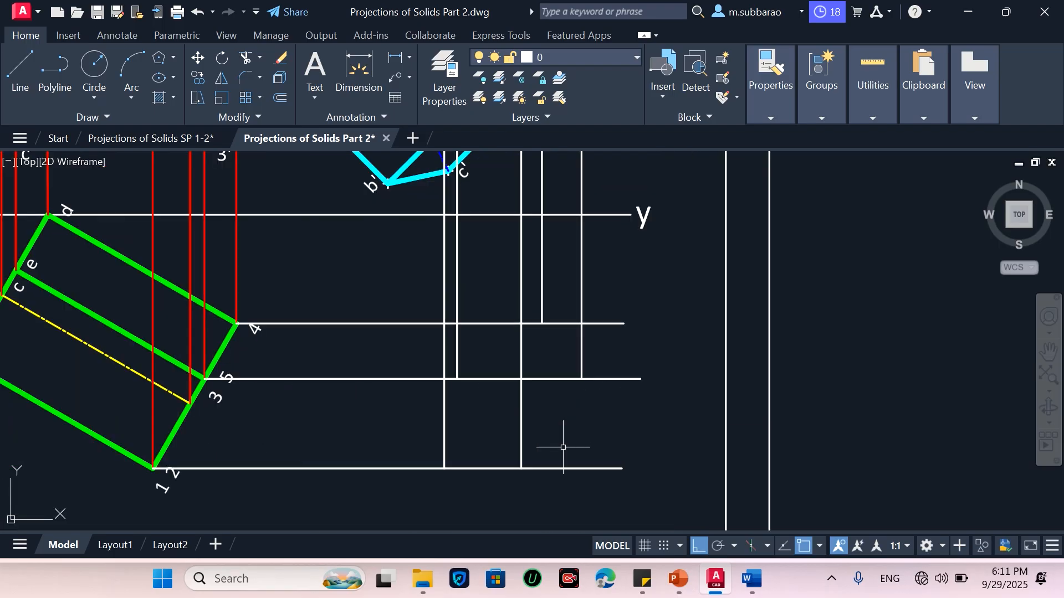
scroll(549, 431, "down", 3)
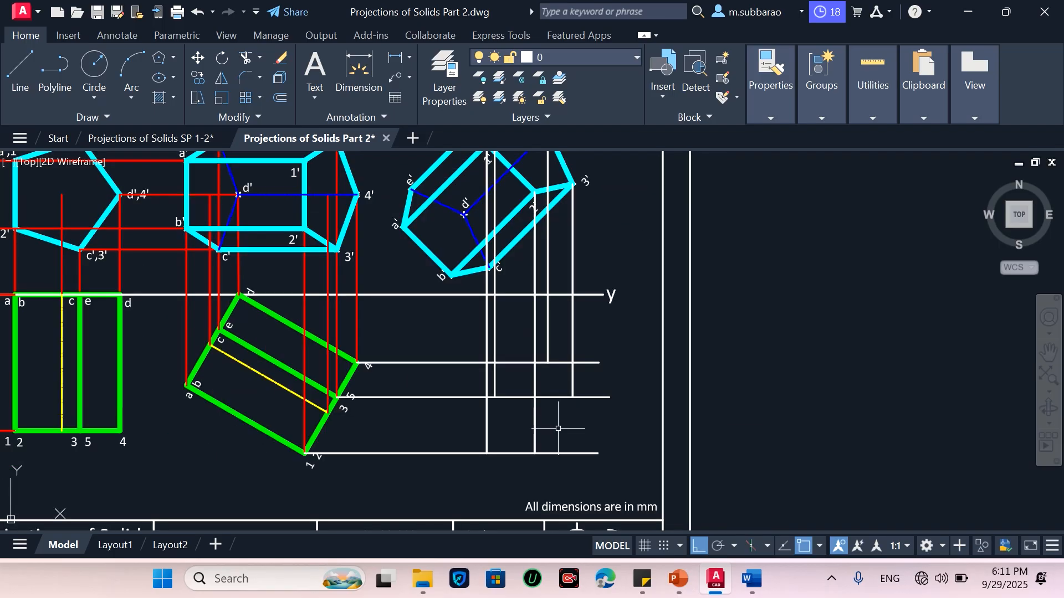
scroll(543, 443, "up", 3)
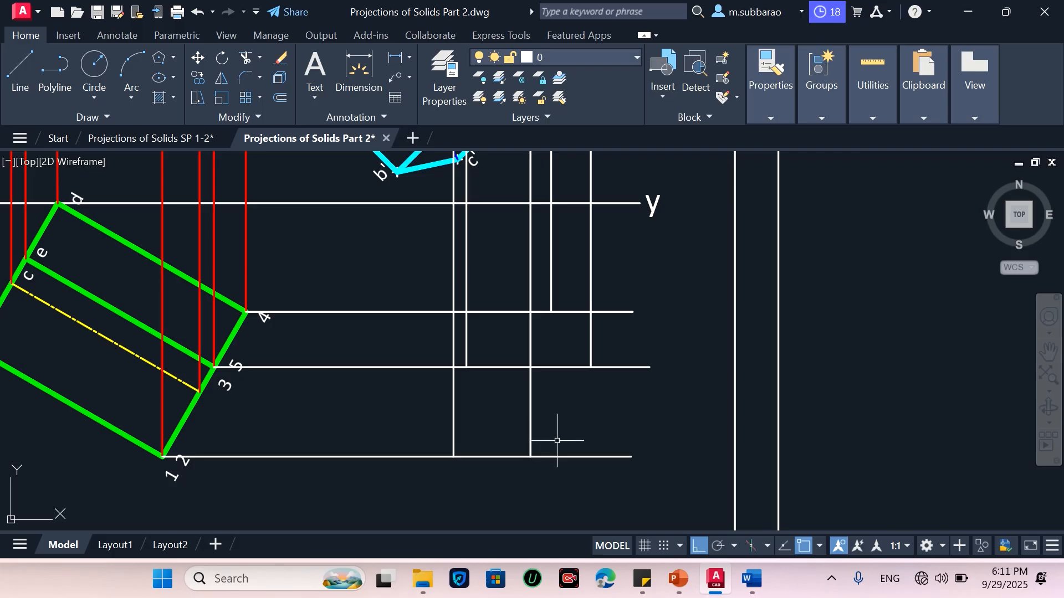
Mark points where the vertical projectors meet their corresponding horizontal projectors
type("po")
key("Return")
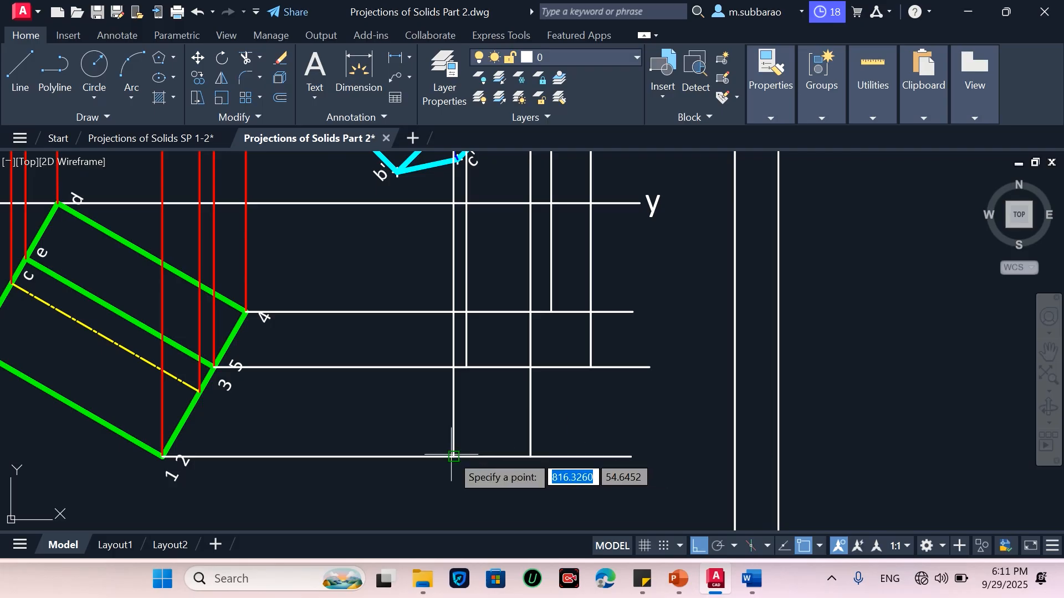
left_click(463, 457)
key("Return")
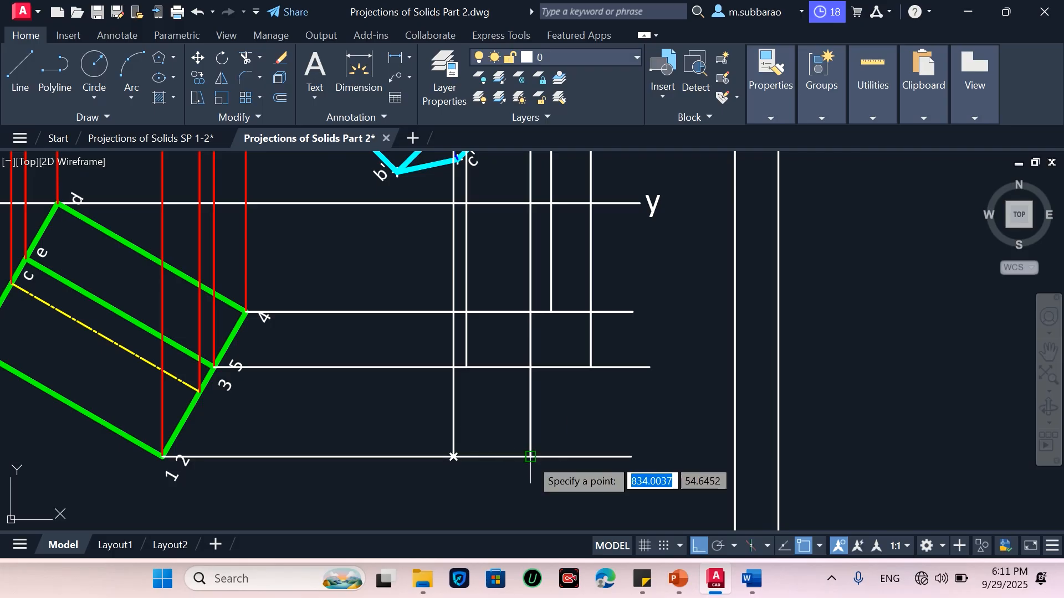
left_click(530, 457)
key("Return")
left_click(590, 367)
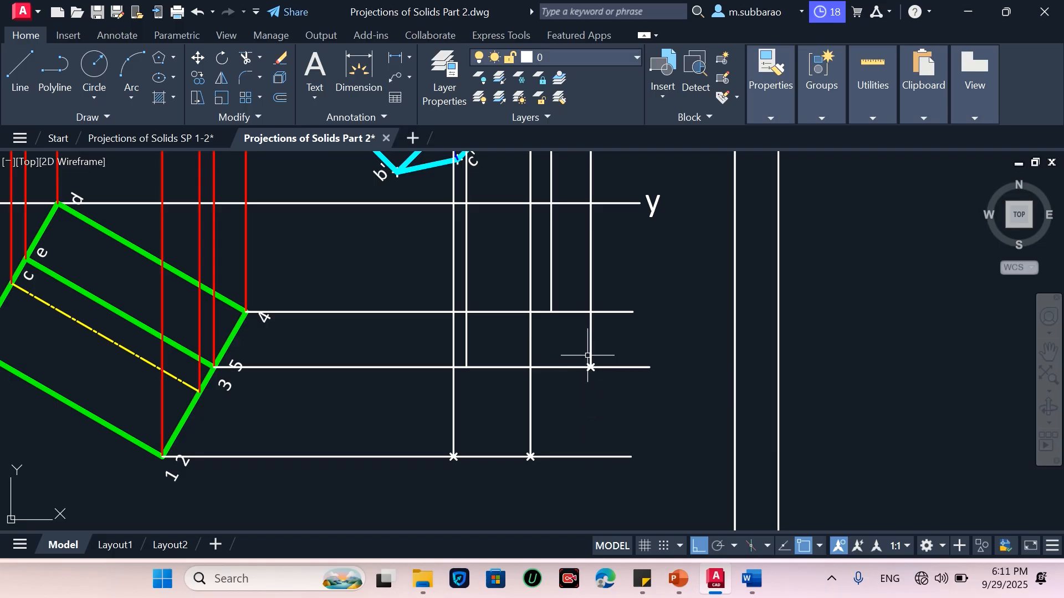
key("Return")
left_click(550, 312)
key("Return")
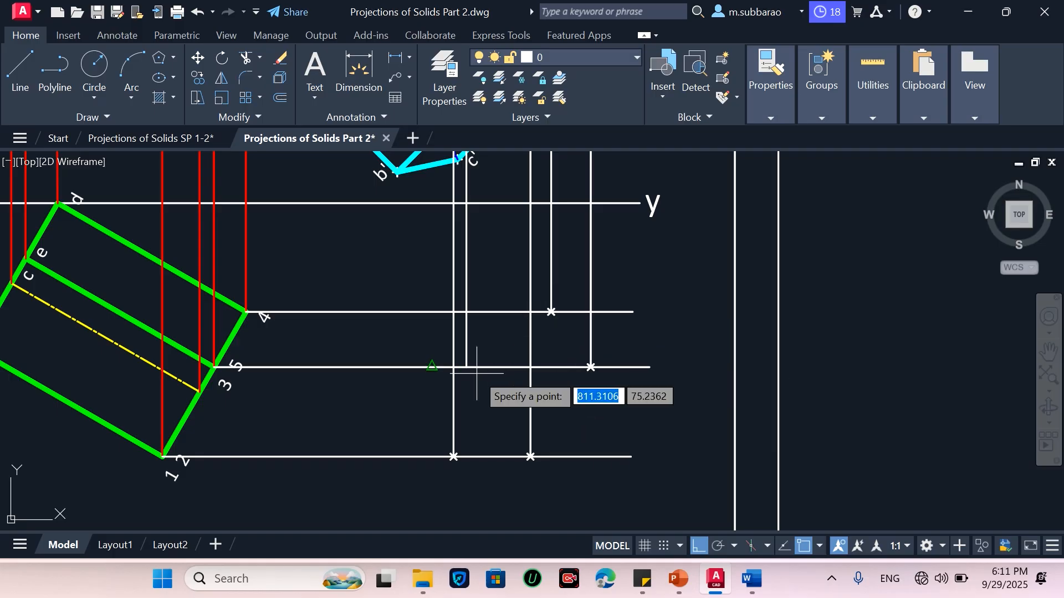
left_click(466, 368)
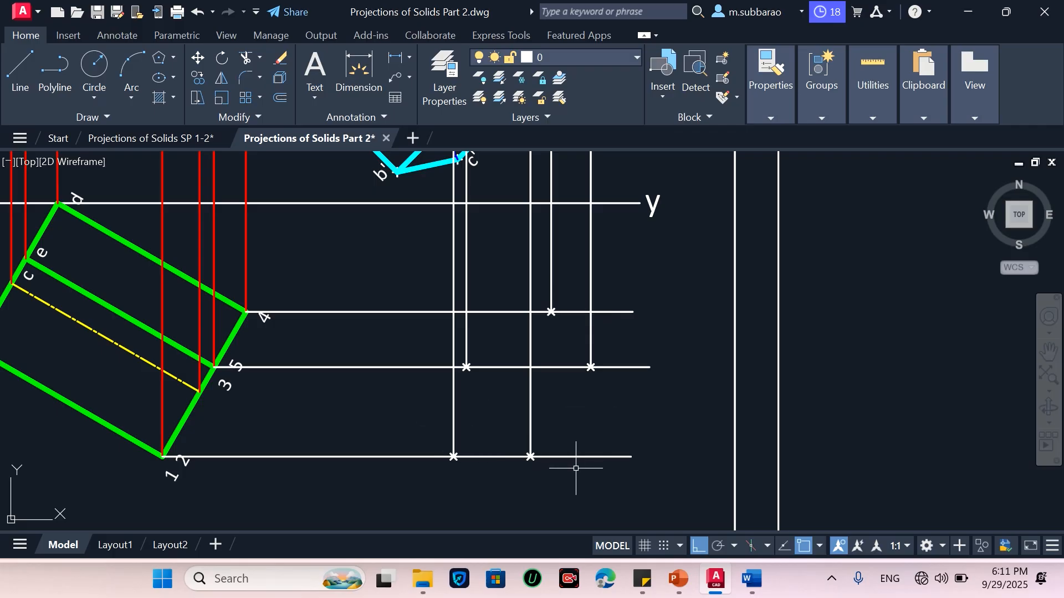
scroll(576, 468, "down", 5)
scroll(550, 249, "up", 2)
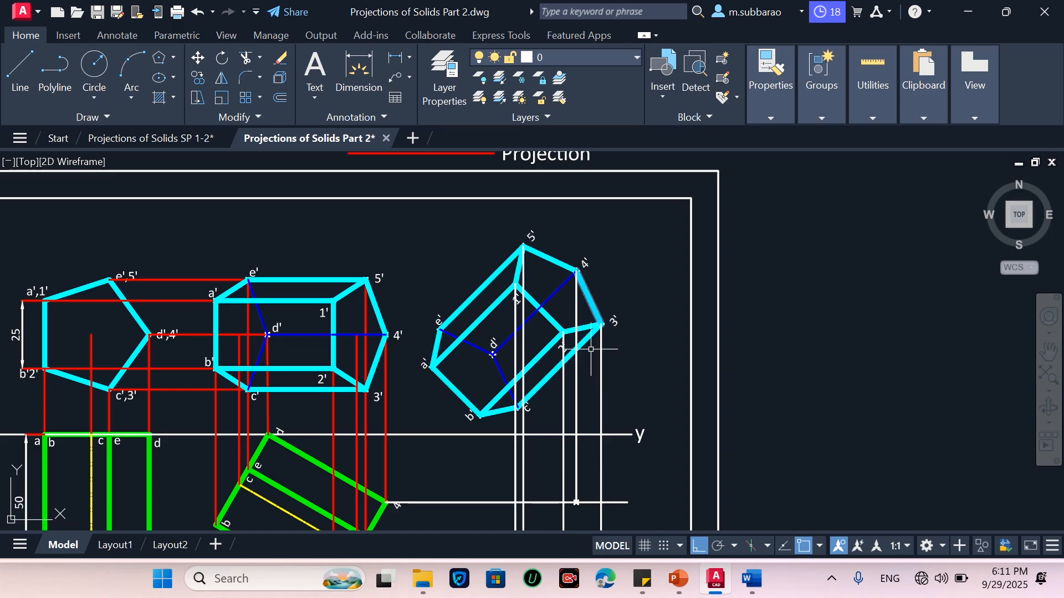
Draw a line from corner a' to corner 3' in the rotated front view
key("Return")
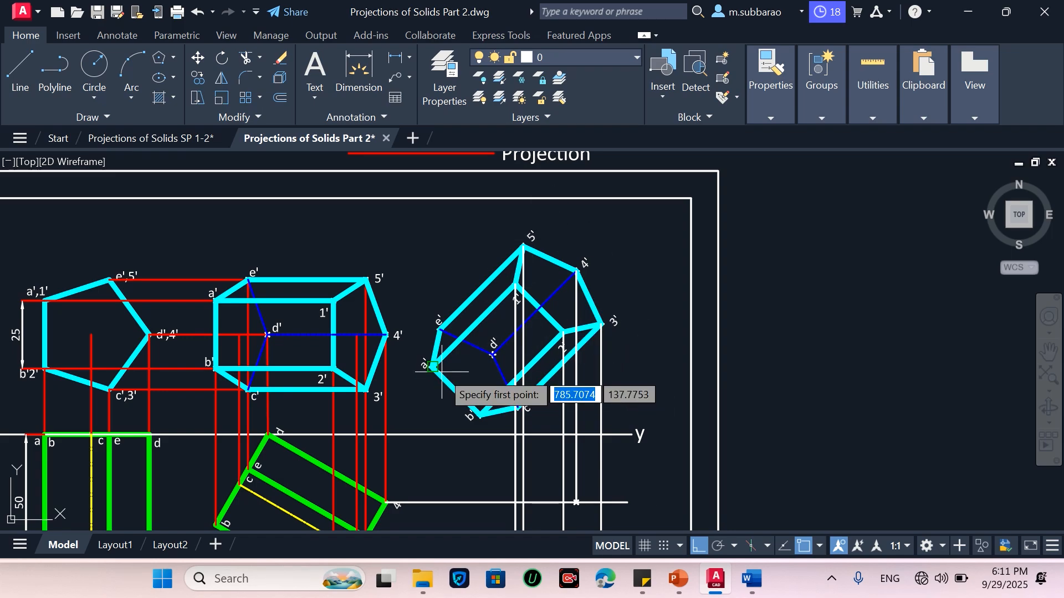
left_click(433, 368)
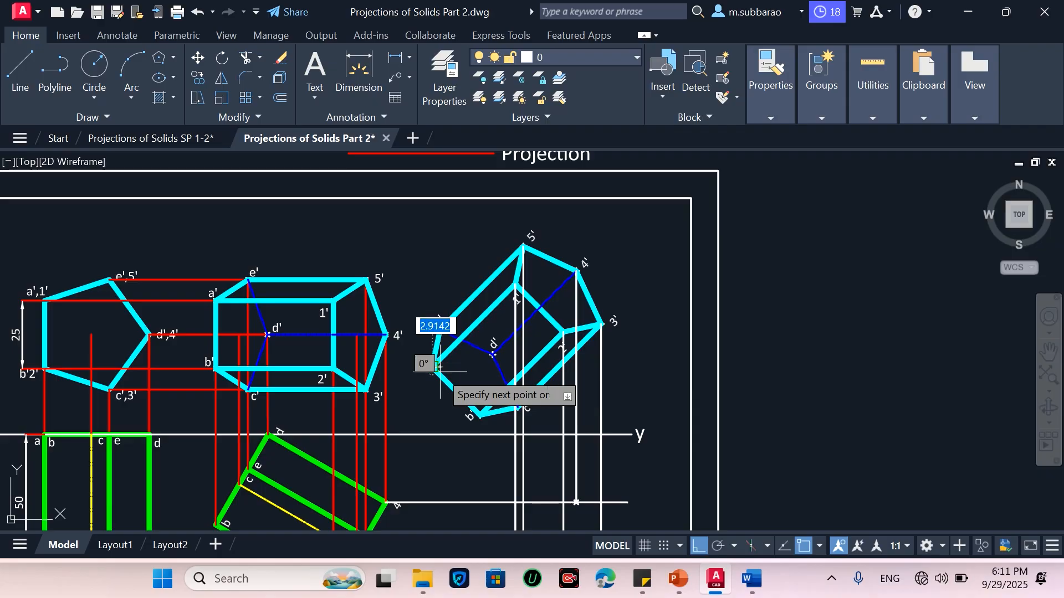
left_click(601, 327)
key("Return")
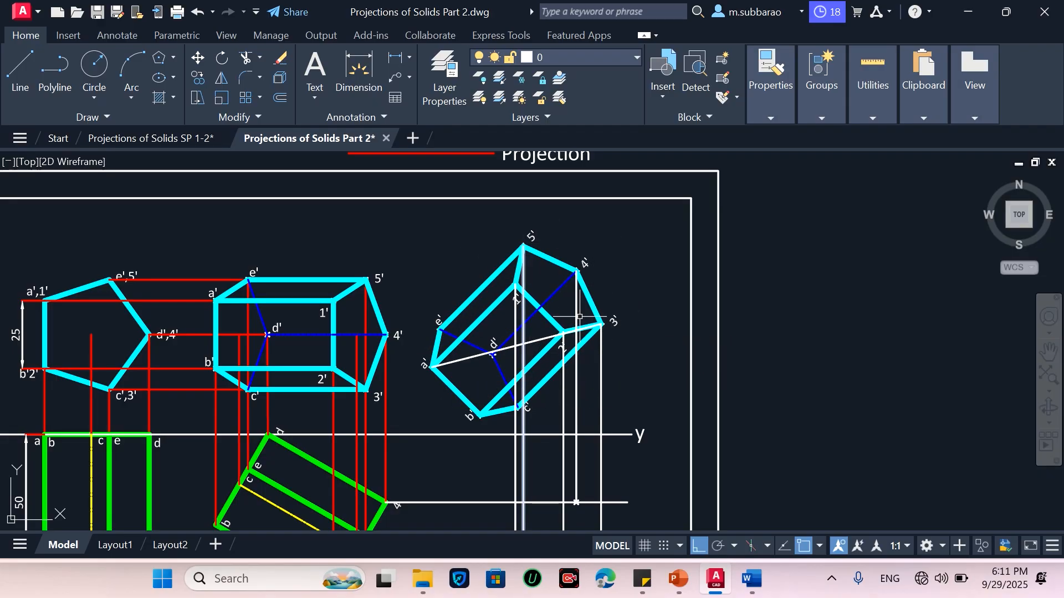
scroll(579, 317, "down", 5)
scroll(575, 417, "up", 5)
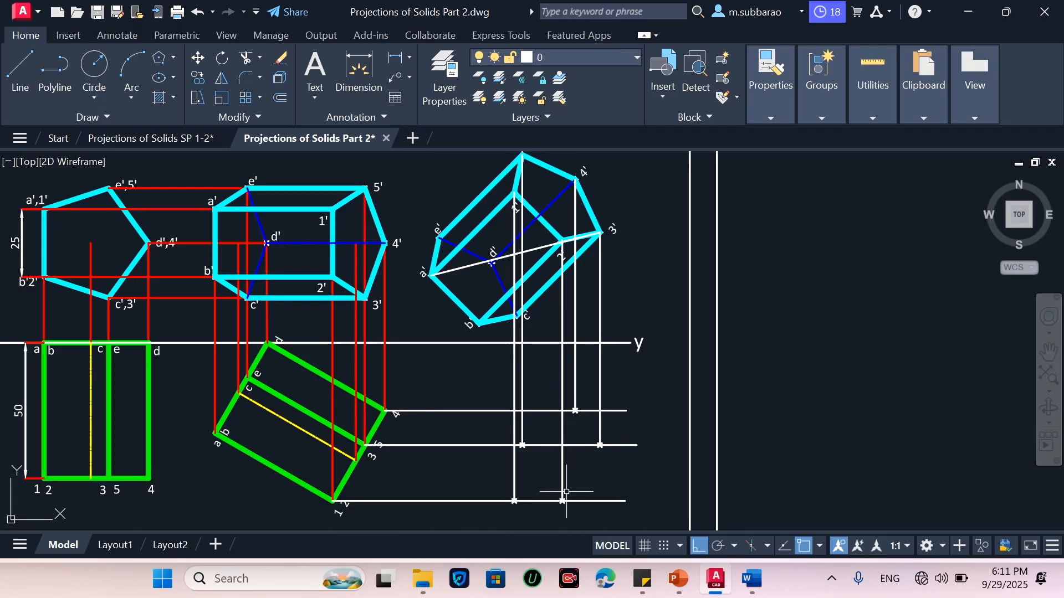
Join the marked intersection points with lines to outline the new projected view
key("Return")
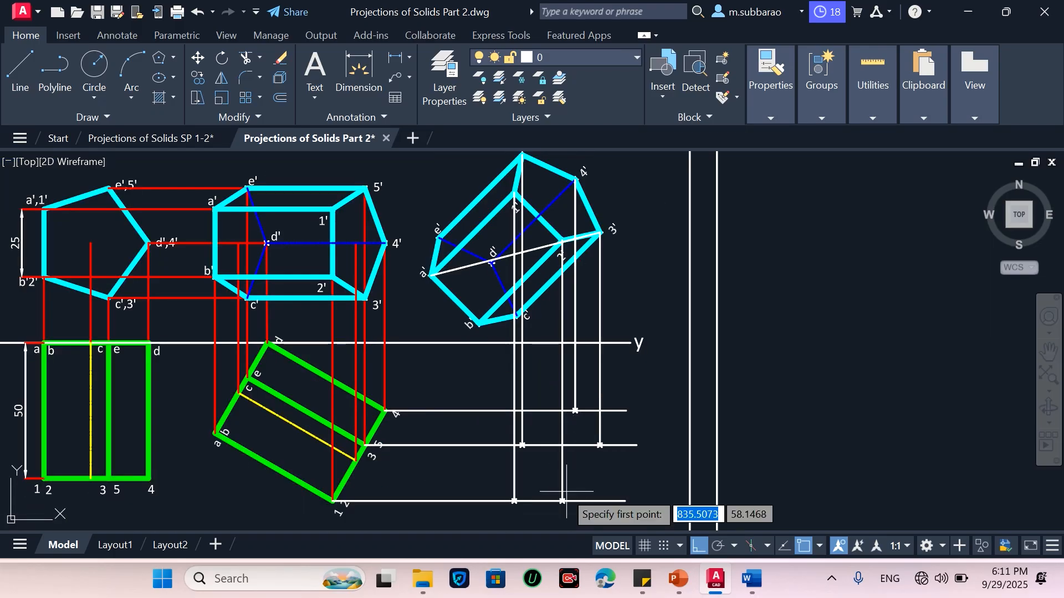
left_click(522, 445)
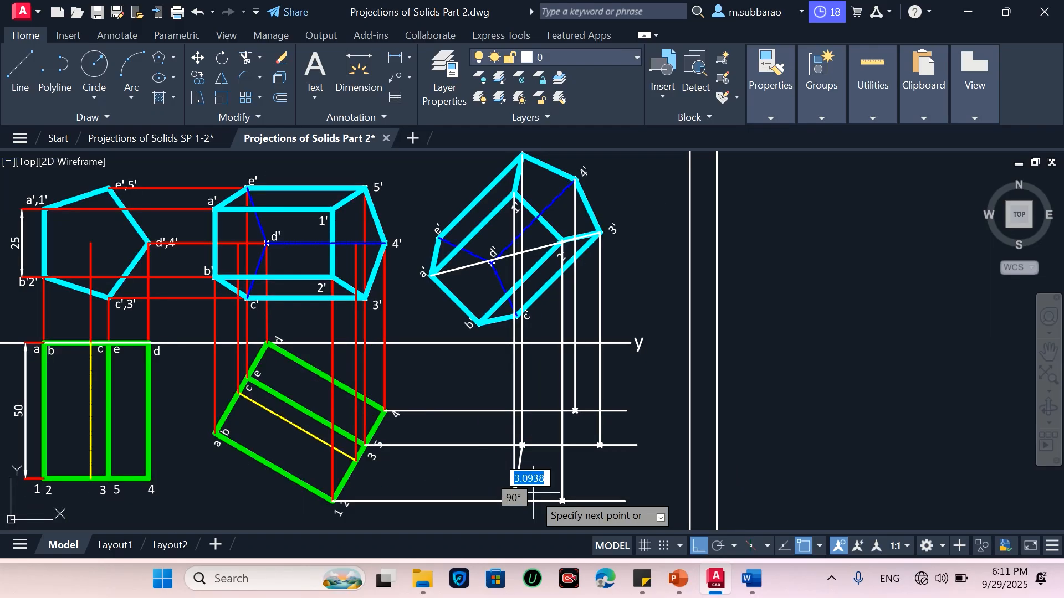
left_click(599, 445)
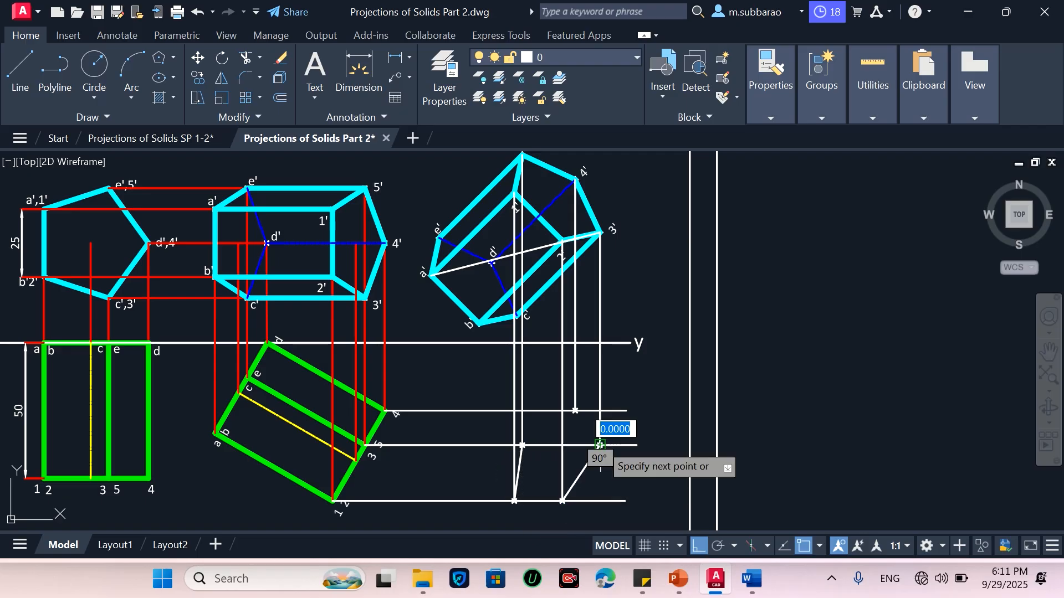
left_click(575, 411)
left_click(522, 445)
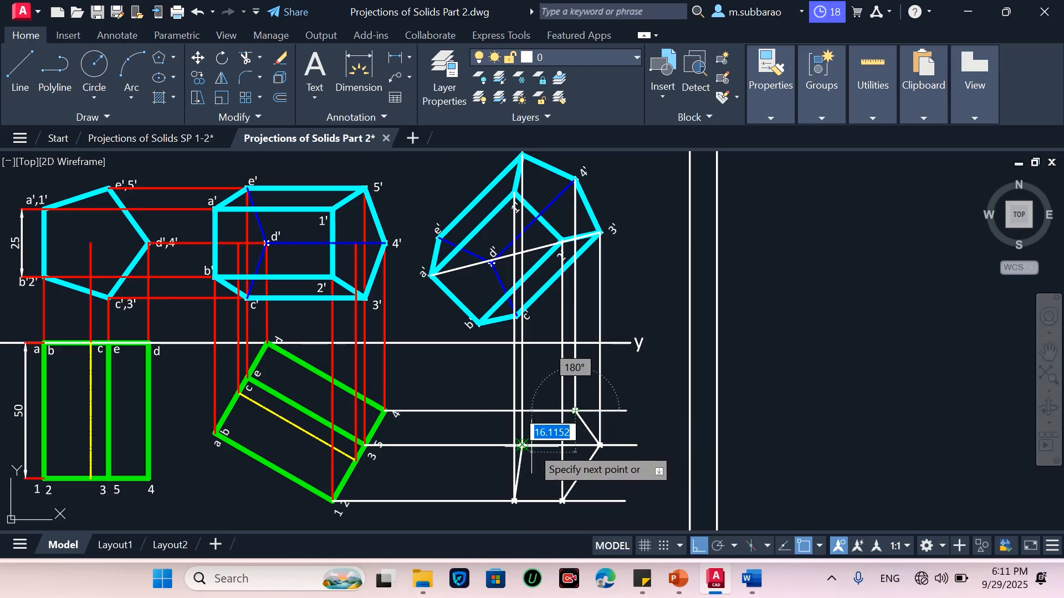
key("Escape")
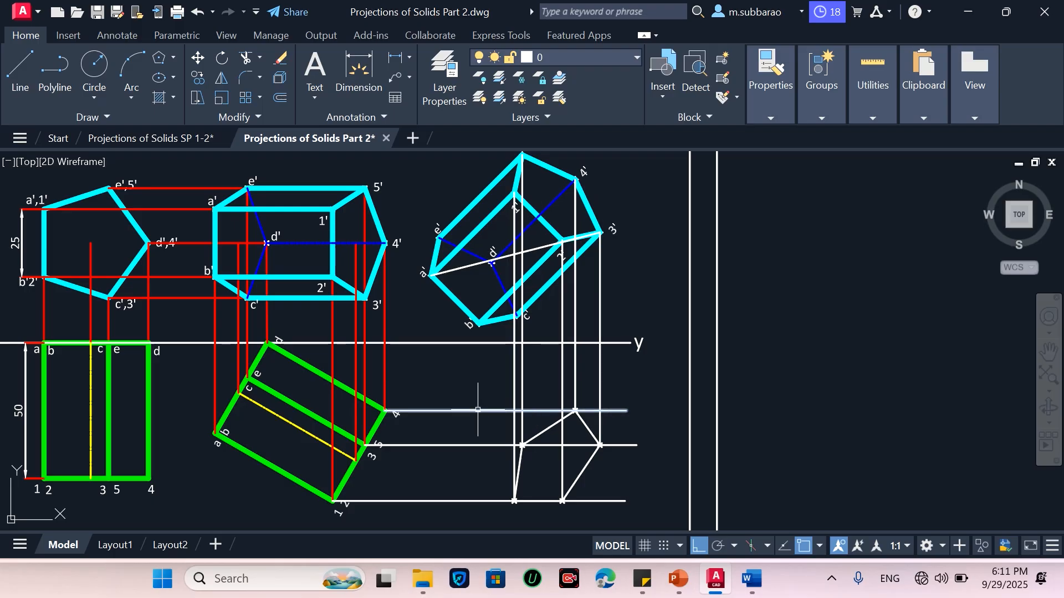
Match the new view's horizontal projectors to the properties of the red vertical projector
type("ma")
key("Return")
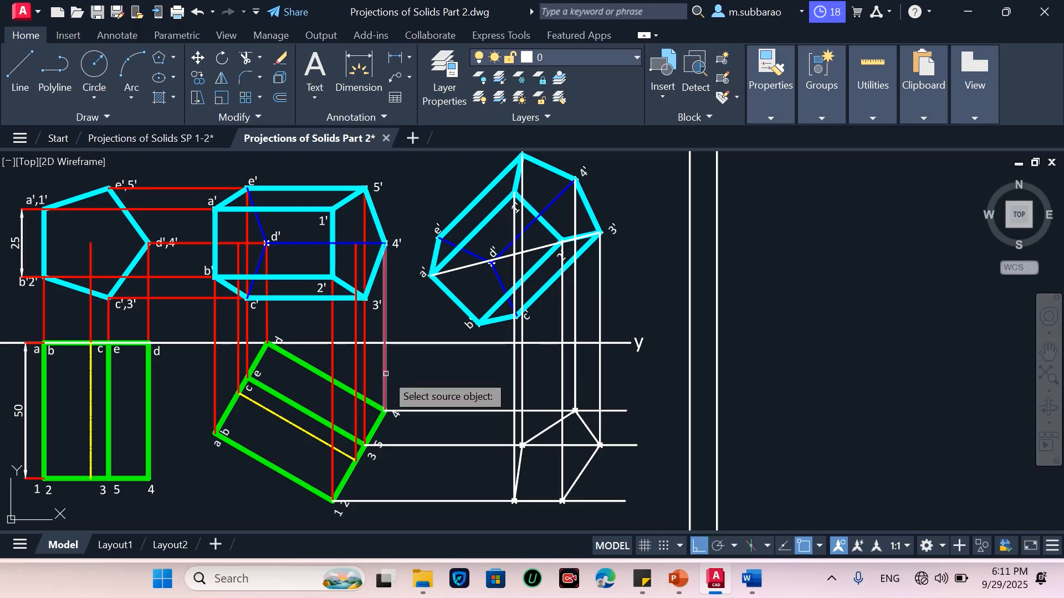
left_click(386, 374)
left_click(625, 370)
left_click(458, 405)
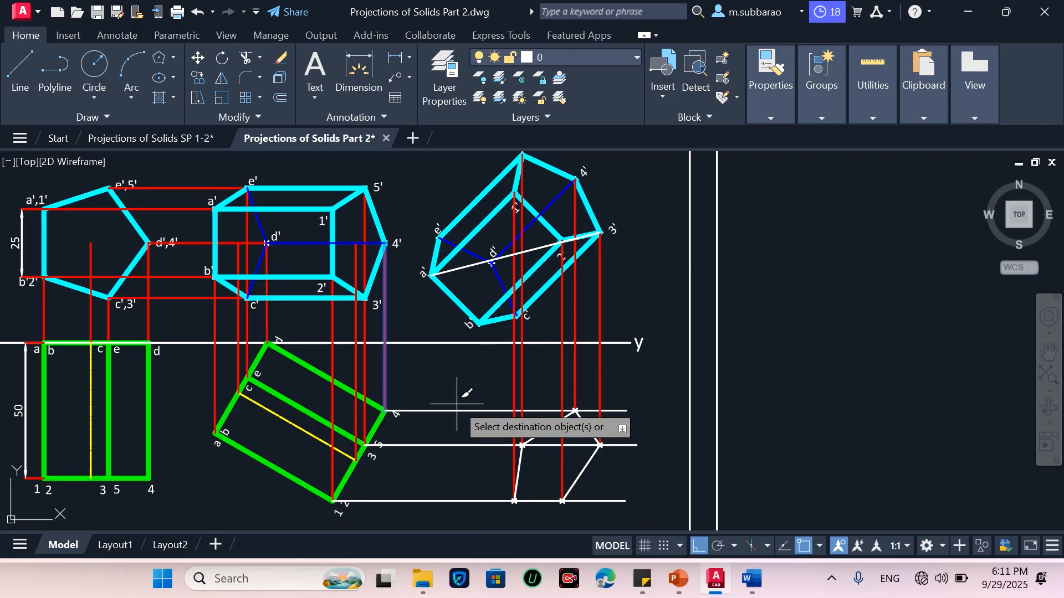
left_click(457, 406)
left_click(441, 508)
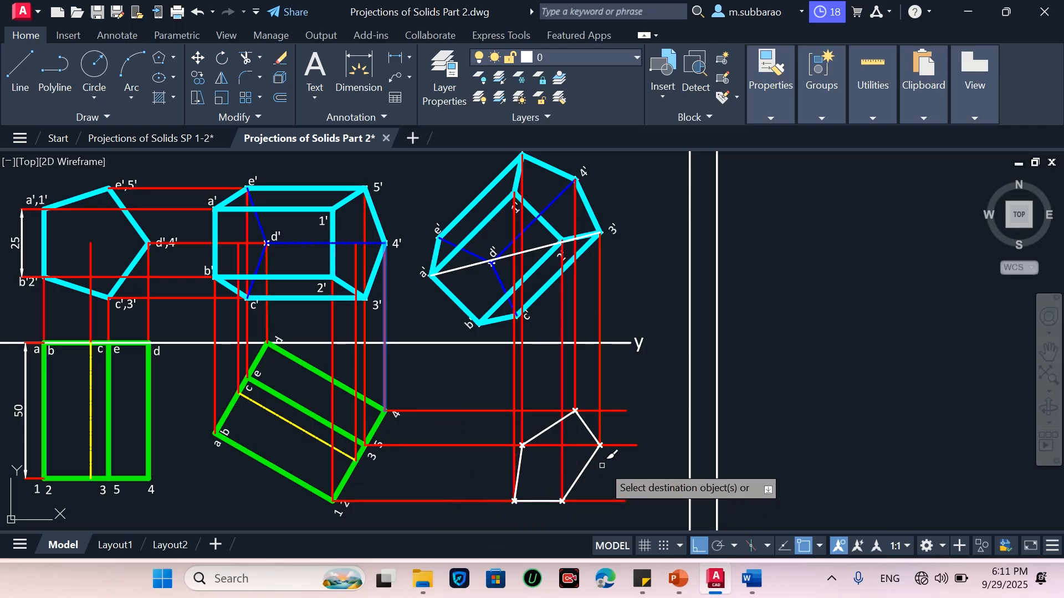
key("Return")
Trim the projector ends that extend beyond the new projected view
type("tr")
key("Return")
scroll(604, 457, "up", 2)
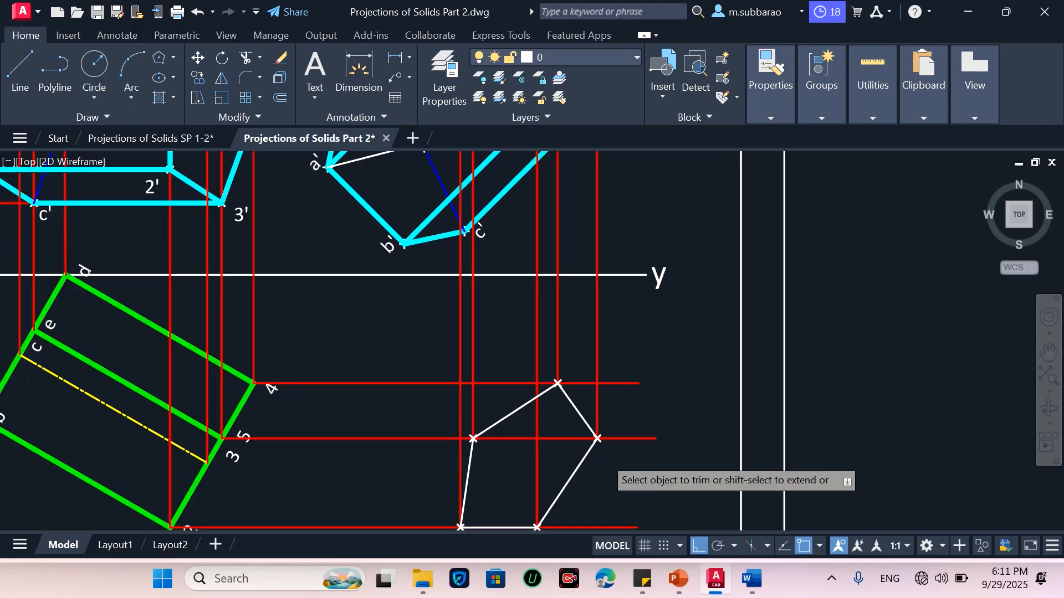
left_click(618, 440)
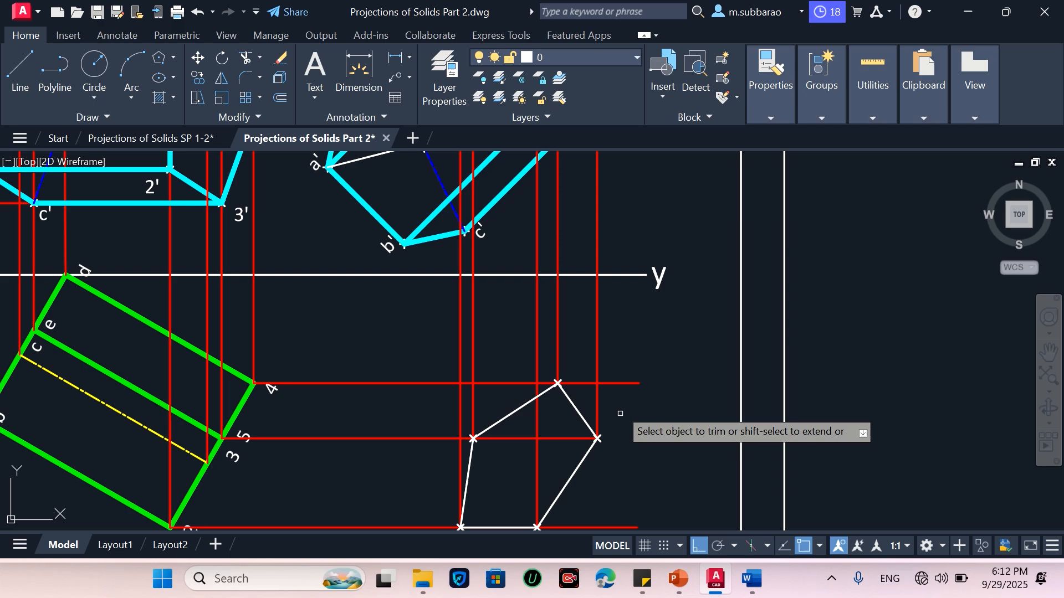
left_click(593, 383)
scroll(641, 346, "down", 2)
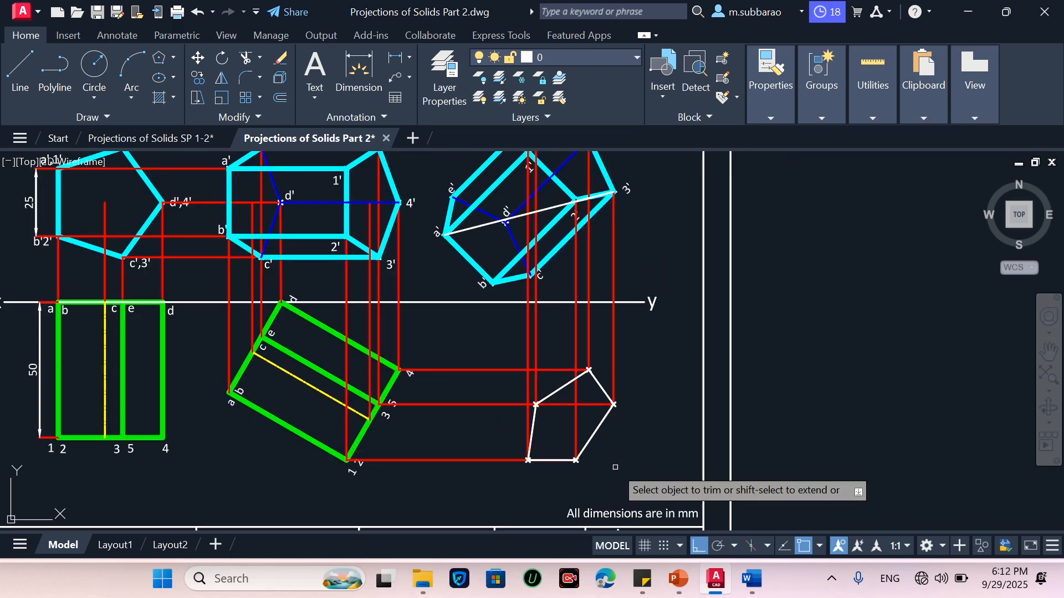
key("Escape")
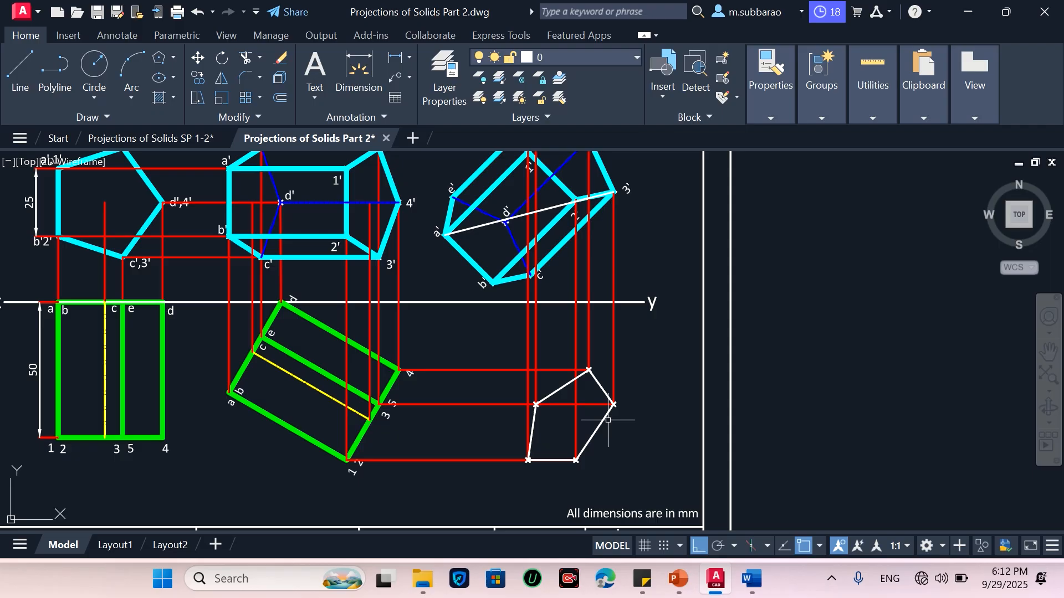
Match the new view's outline edges to the thick green outline of the tilted top view
type("ma")
key("Return")
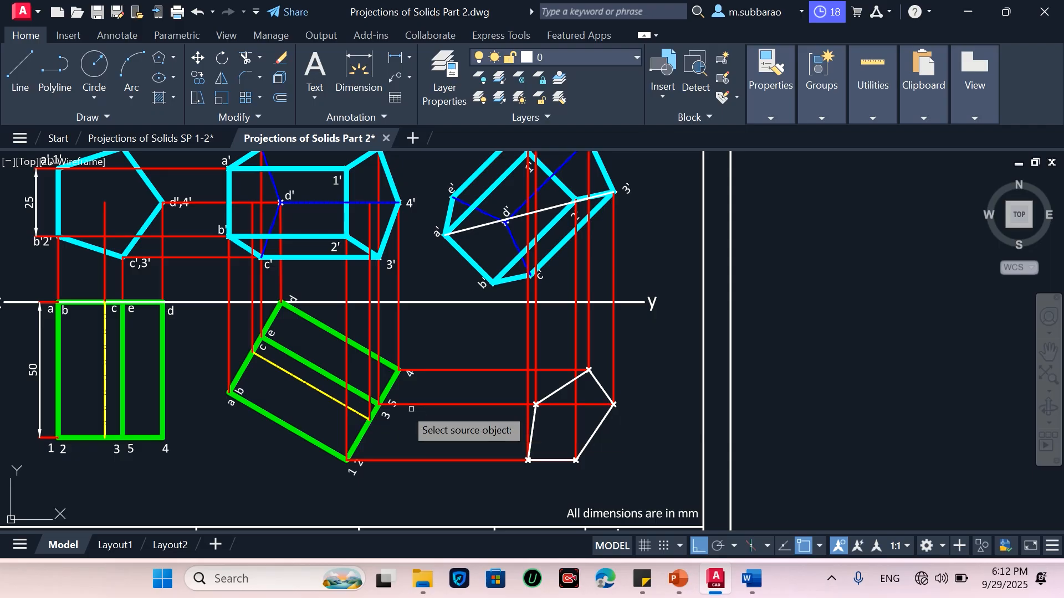
left_click(359, 349)
scroll(551, 395, "up", 2)
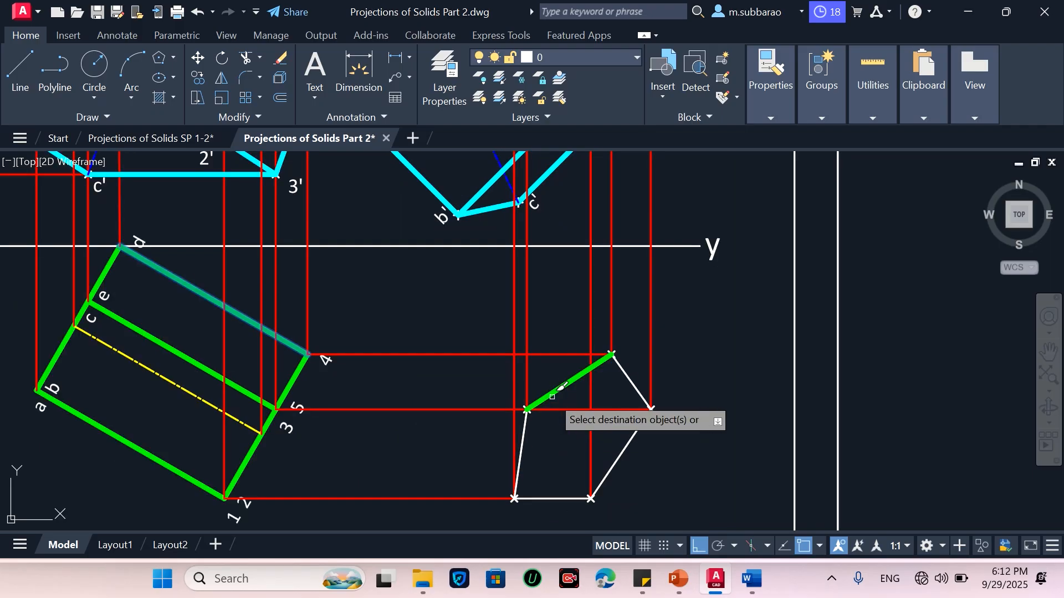
left_click(552, 395)
left_click(632, 383)
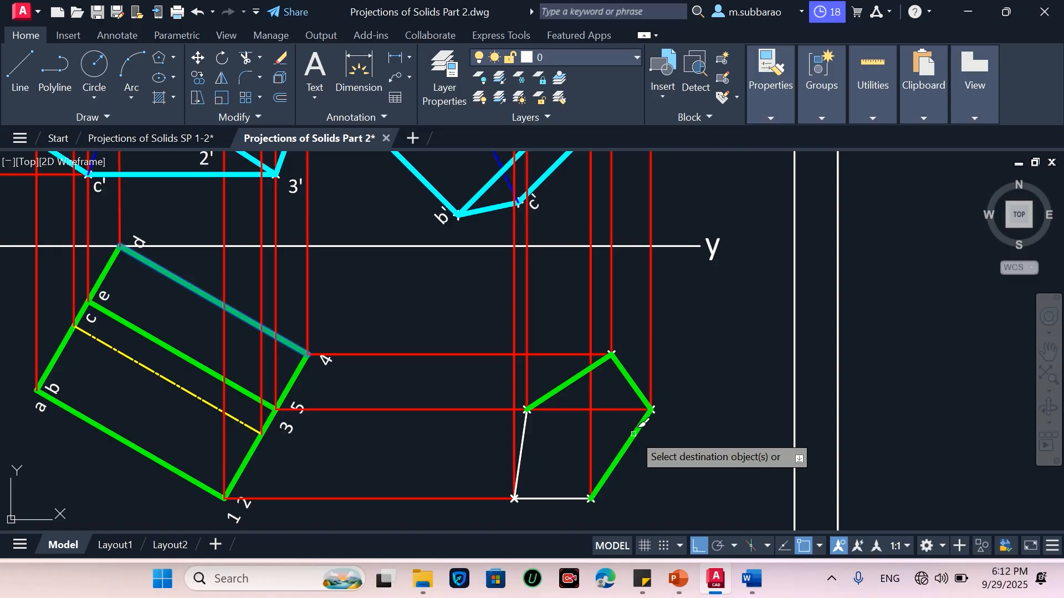
left_click(634, 433)
left_click(529, 451)
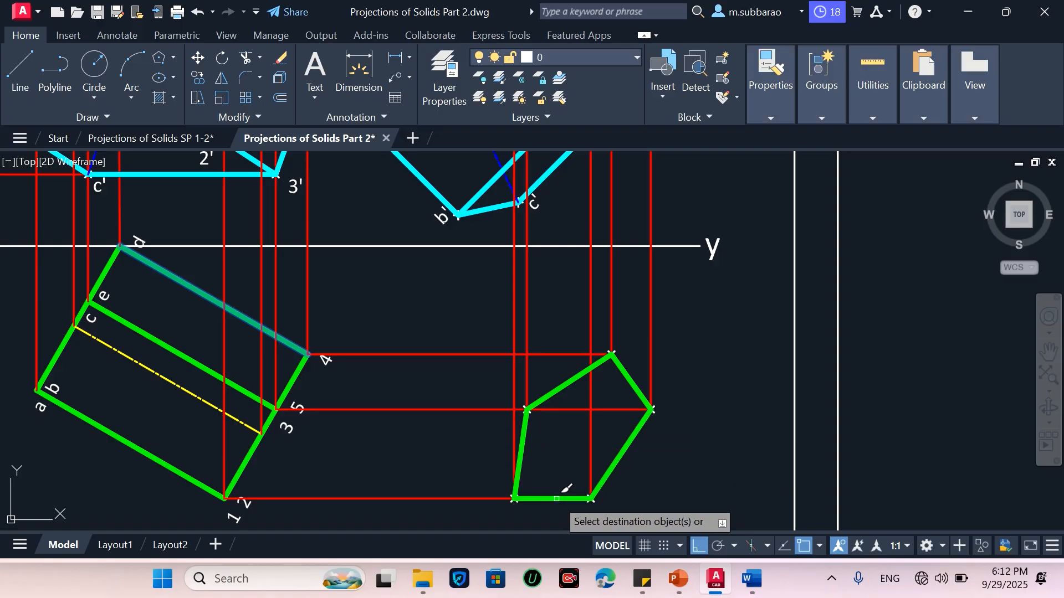
left_click(556, 498)
key("Escape")
scroll(678, 505, "down", 2)
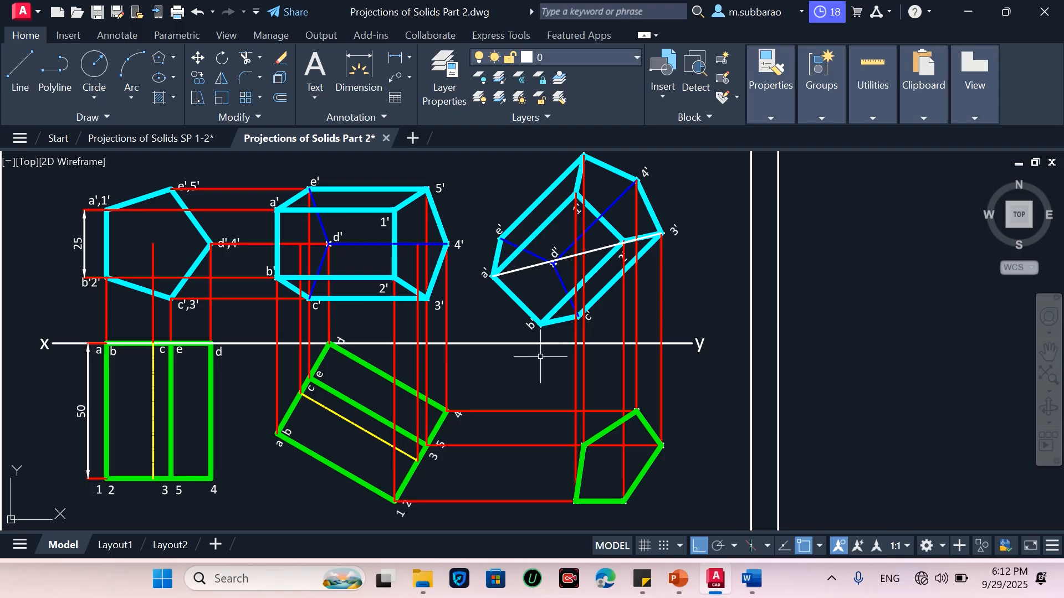
key("Return")
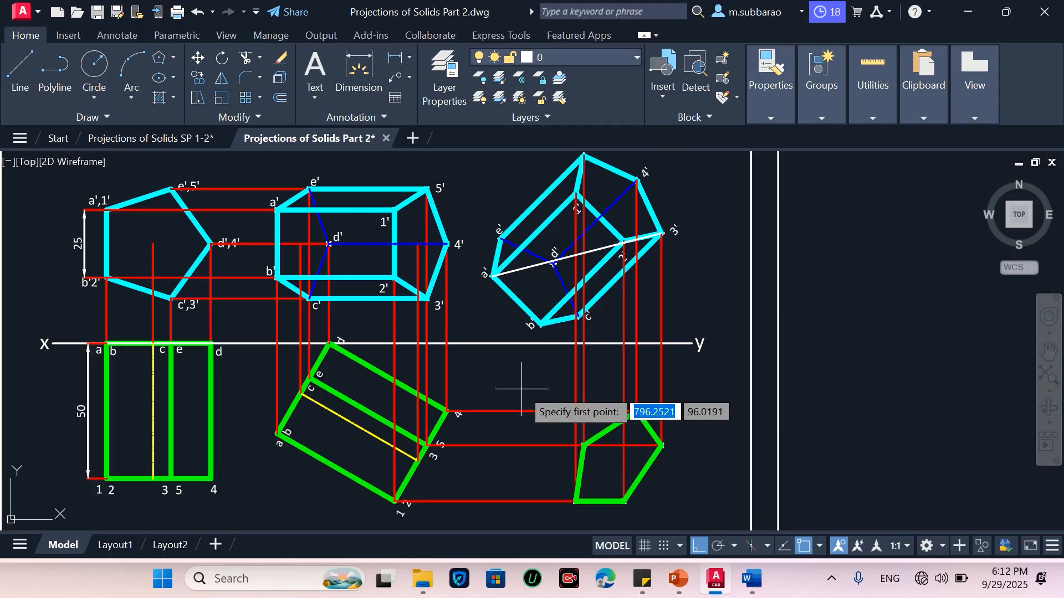
left_click(493, 275)
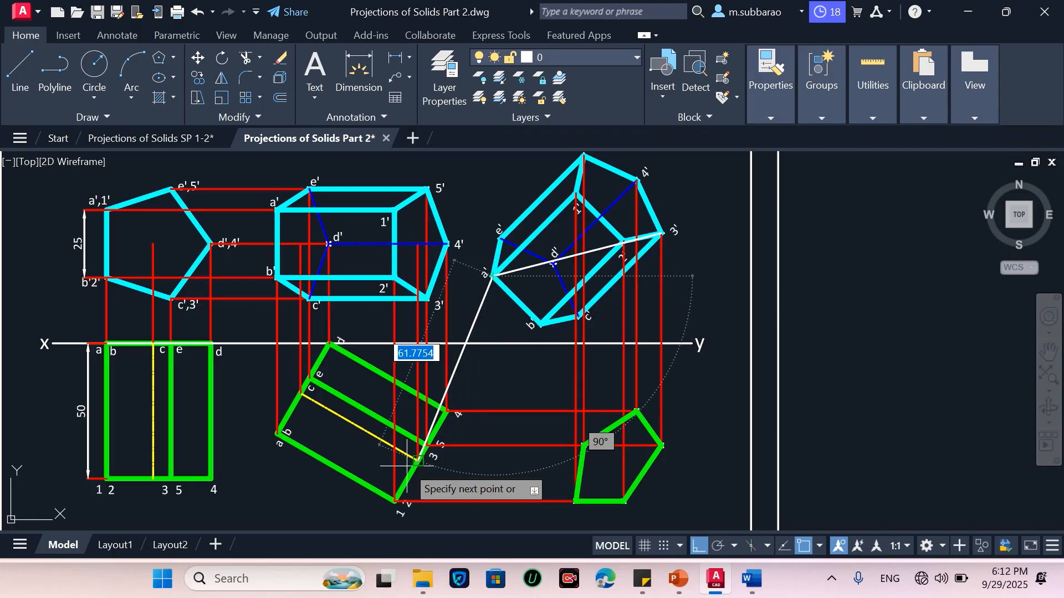
key("Escape")
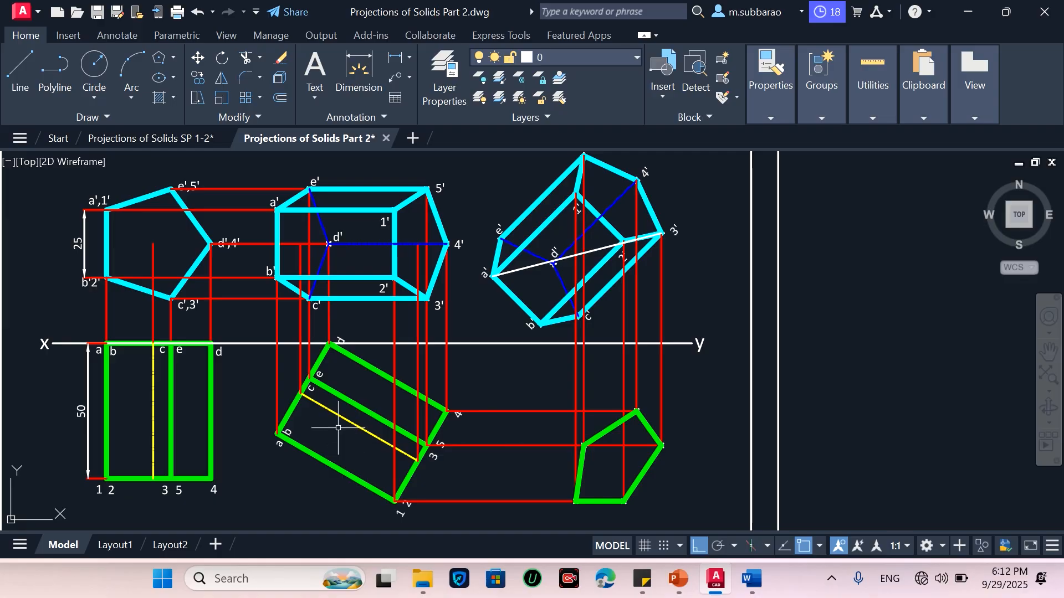
Draw horizontal projectors from corners a and c,e of the tilted top view toward the new view
key("l")
key("Return")
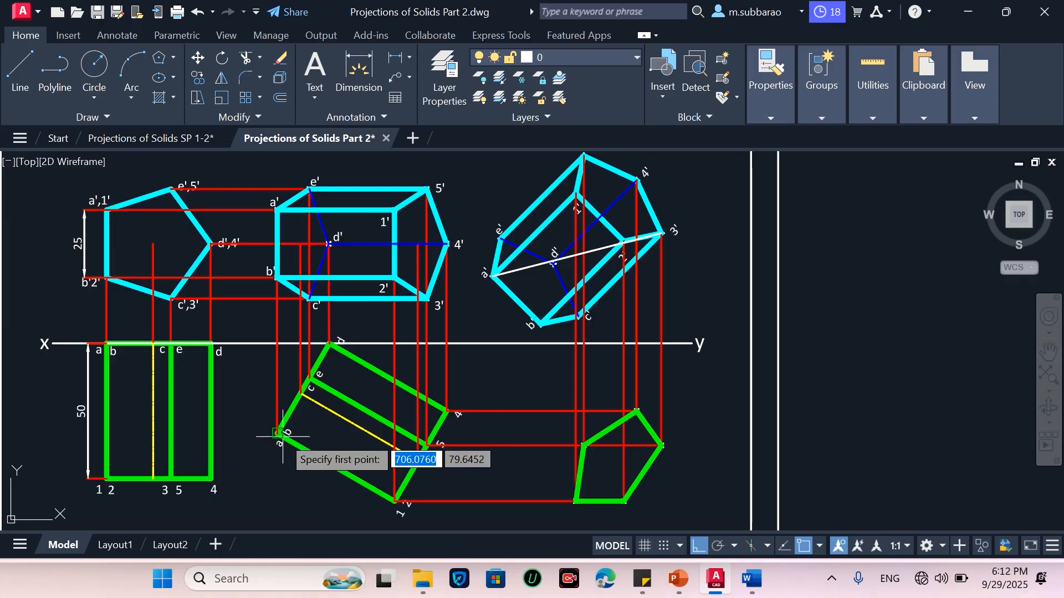
left_click(279, 433)
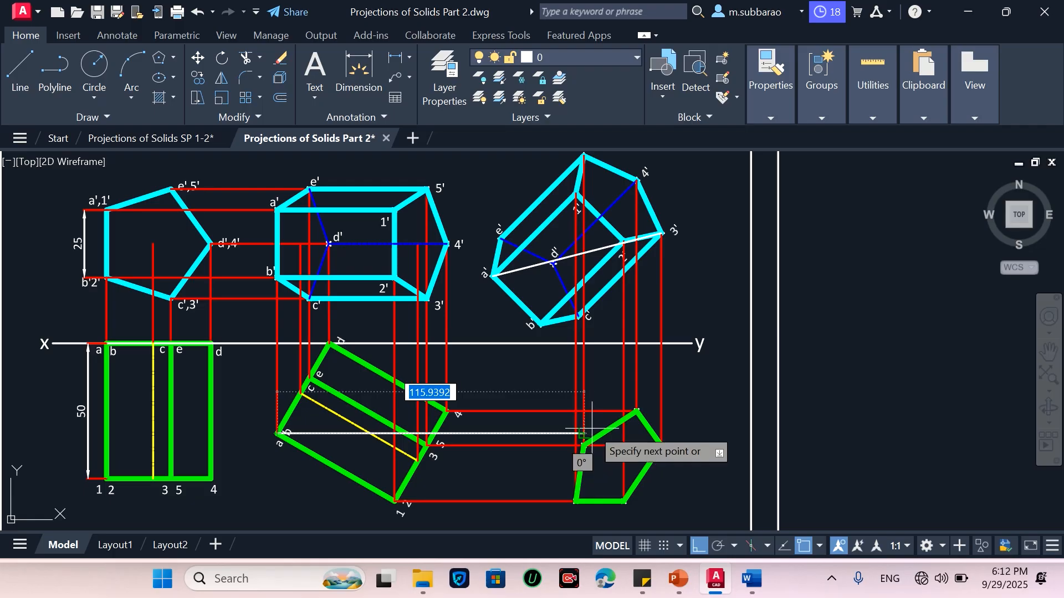
scroll(583, 429, "up", 4)
scroll(584, 429, "down", 4)
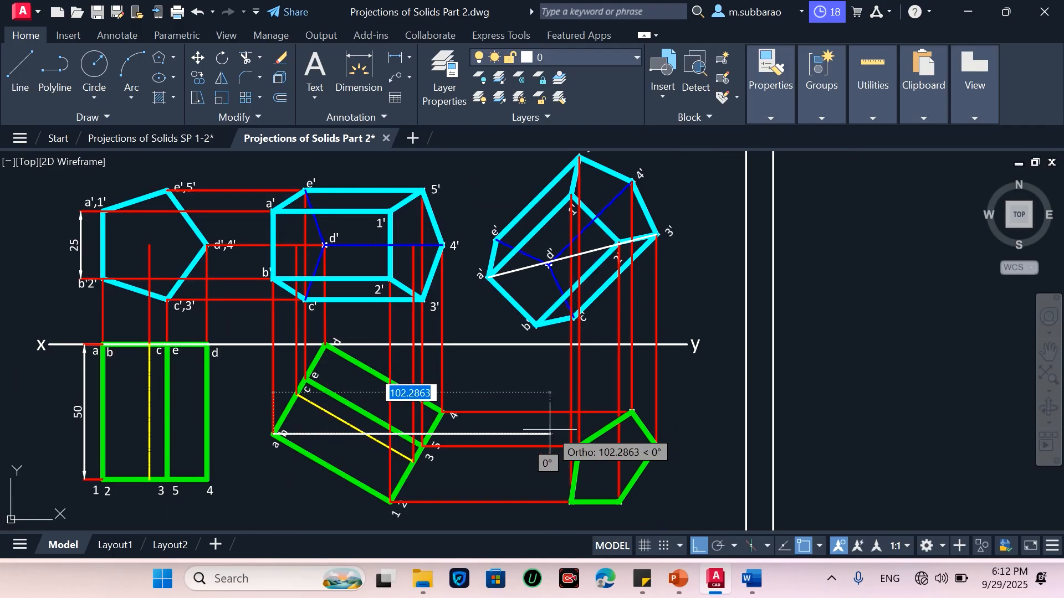
scroll(552, 433, "up", 3)
left_click(554, 434)
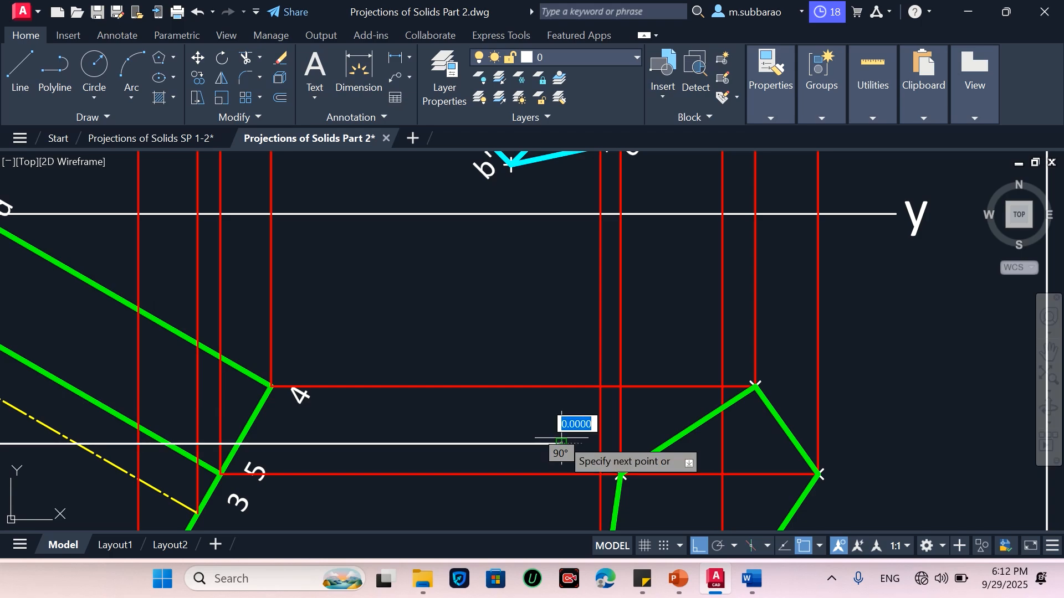
scroll(554, 434, "down", 3)
key("Escape")
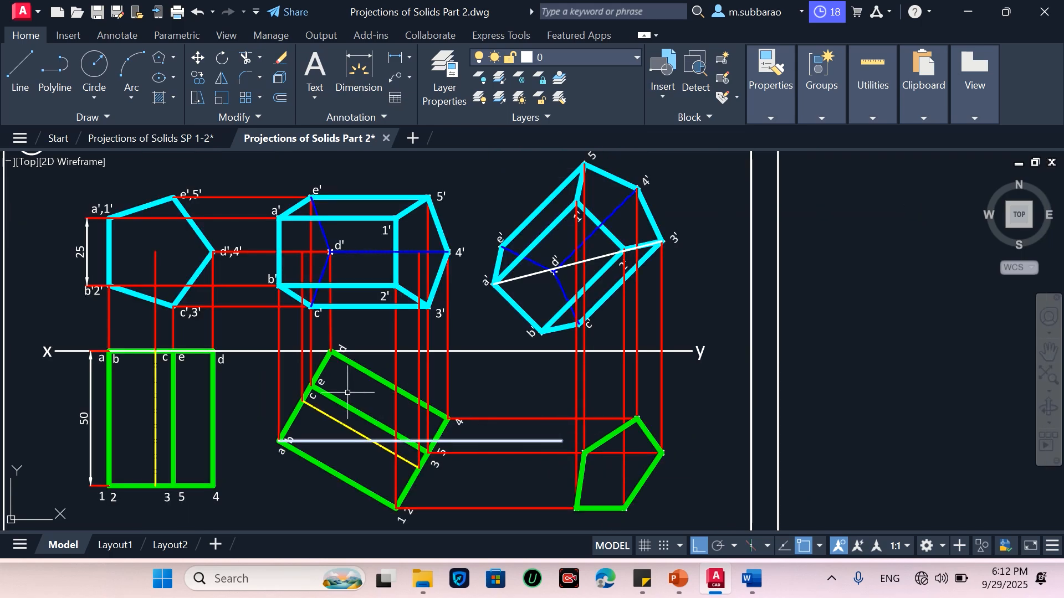
key("space")
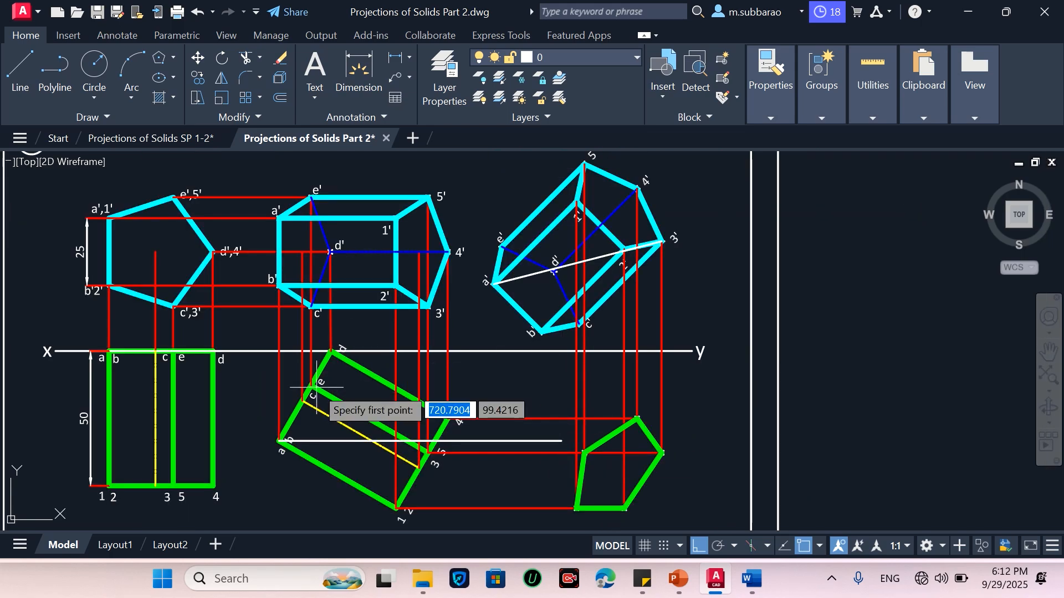
left_click(312, 385)
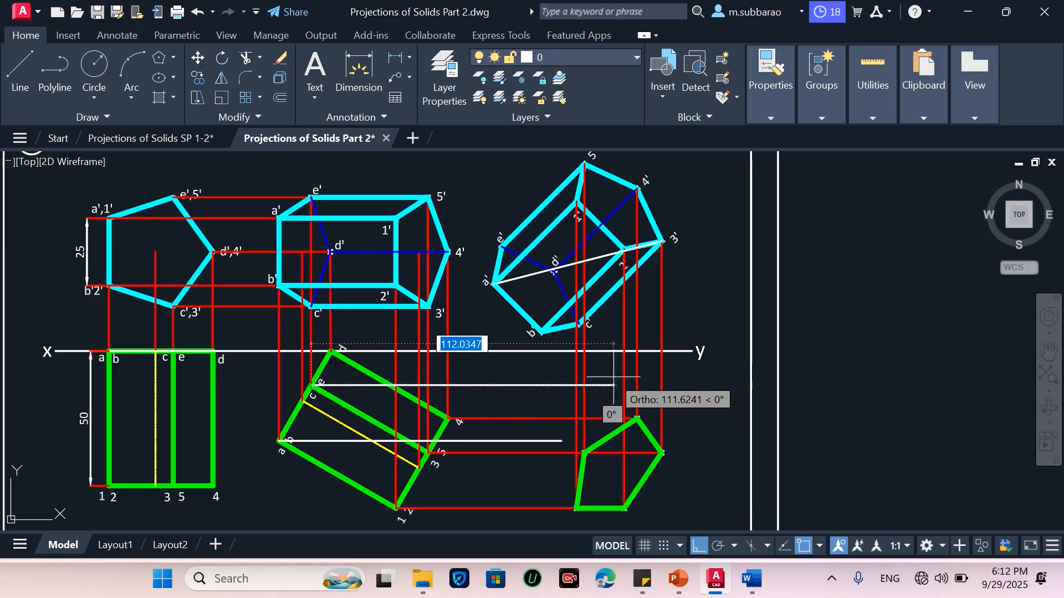
scroll(624, 377, "up", 2)
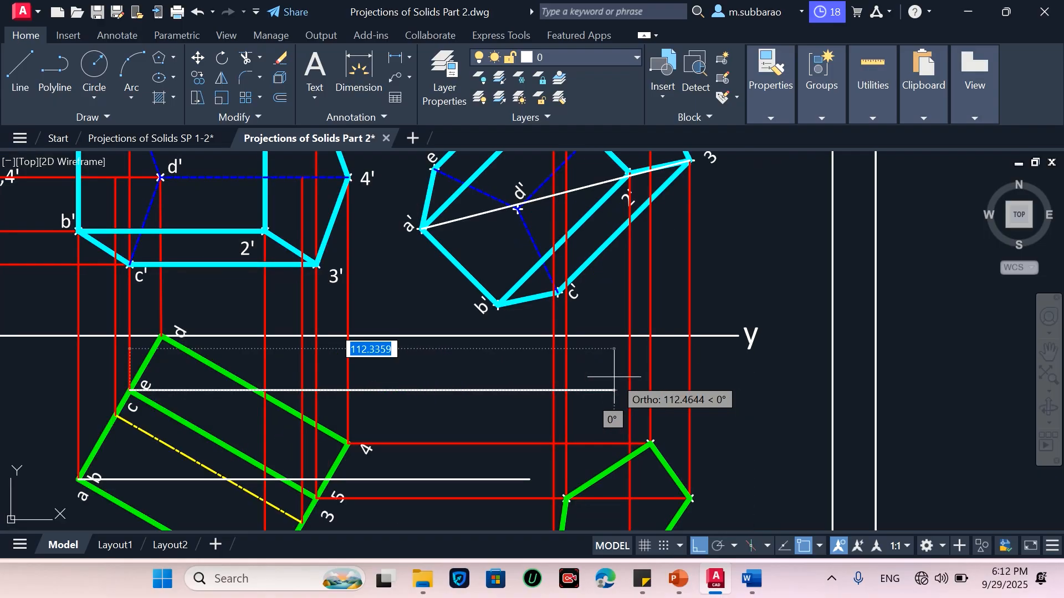
left_click(581, 377)
key("Escape")
scroll(549, 379, "down", 2)
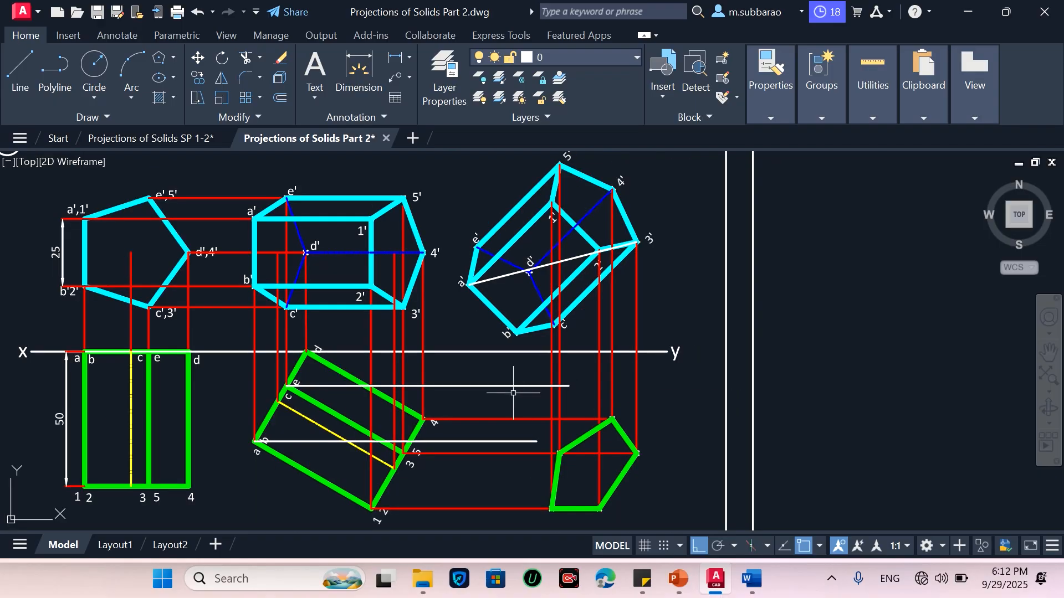
Drop vertical projectors from corners a' and b' of the rotated front view to their horizontal projectors
key("Return")
left_click(470, 284)
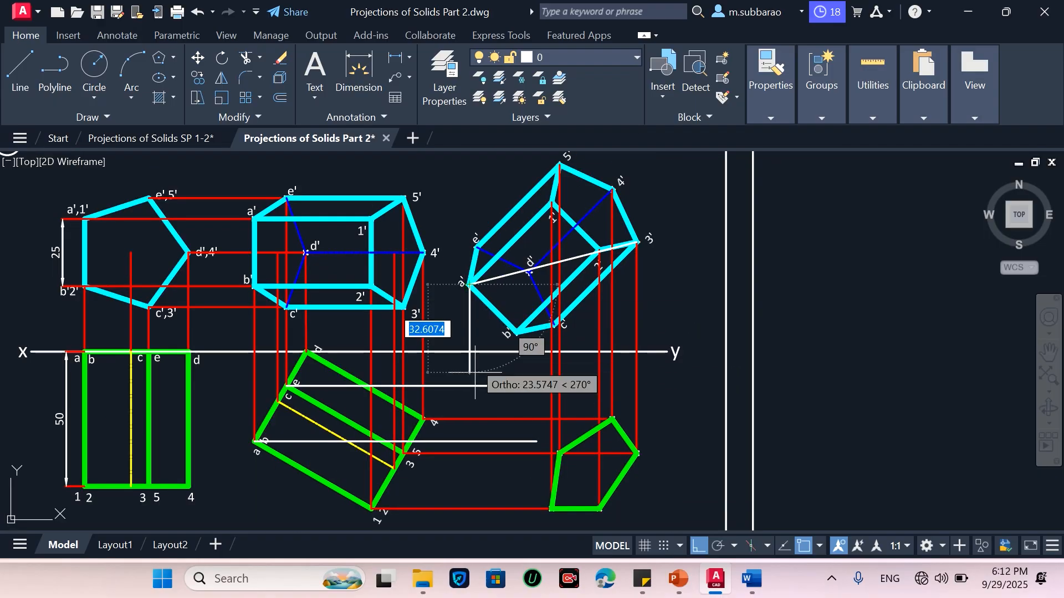
left_click(471, 441)
key("Escape")
key("Return")
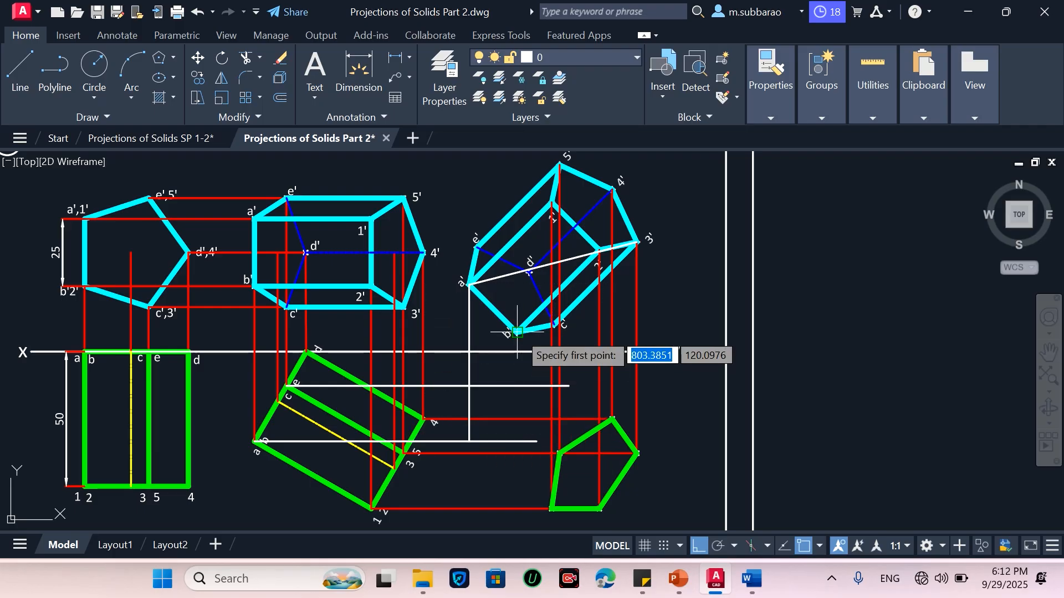
left_click(517, 332)
left_click(517, 441)
key("Escape")
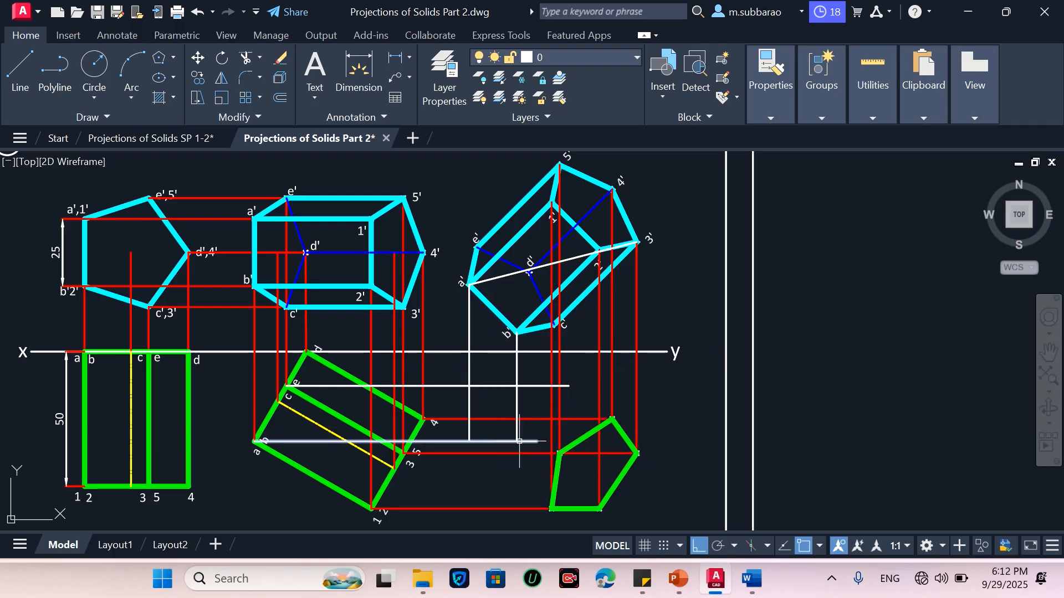
Drop a vertical projector from corner c' down to the c,e horizontal projector
scroll(550, 331, "up", 4)
key("Return")
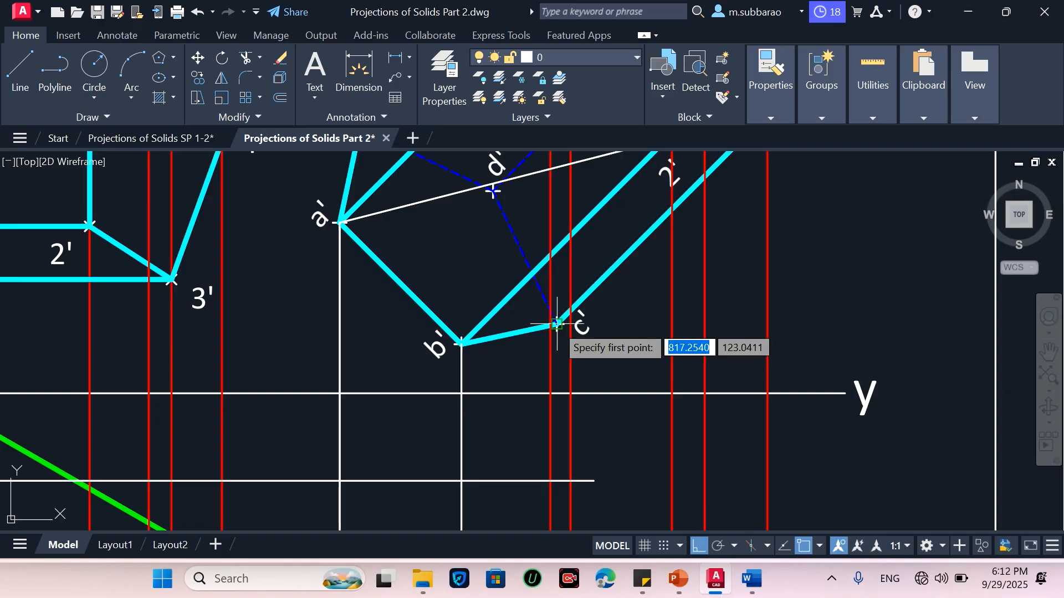
left_click(551, 329)
scroll(554, 333, "down", 2)
scroll(554, 344, "down", 2)
scroll(553, 364, "up", 3)
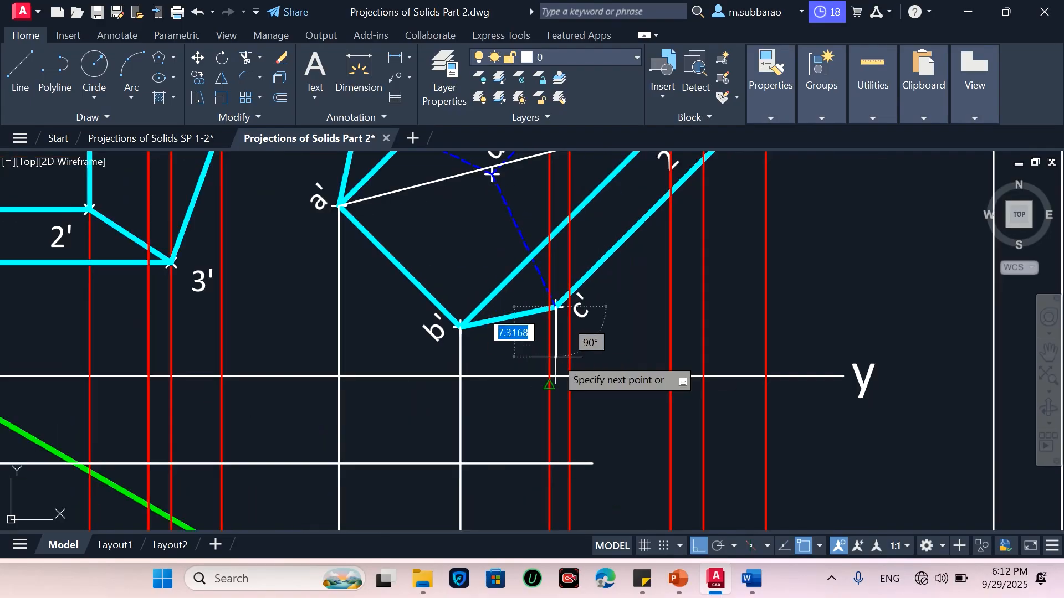
left_click(556, 463)
key("Return")
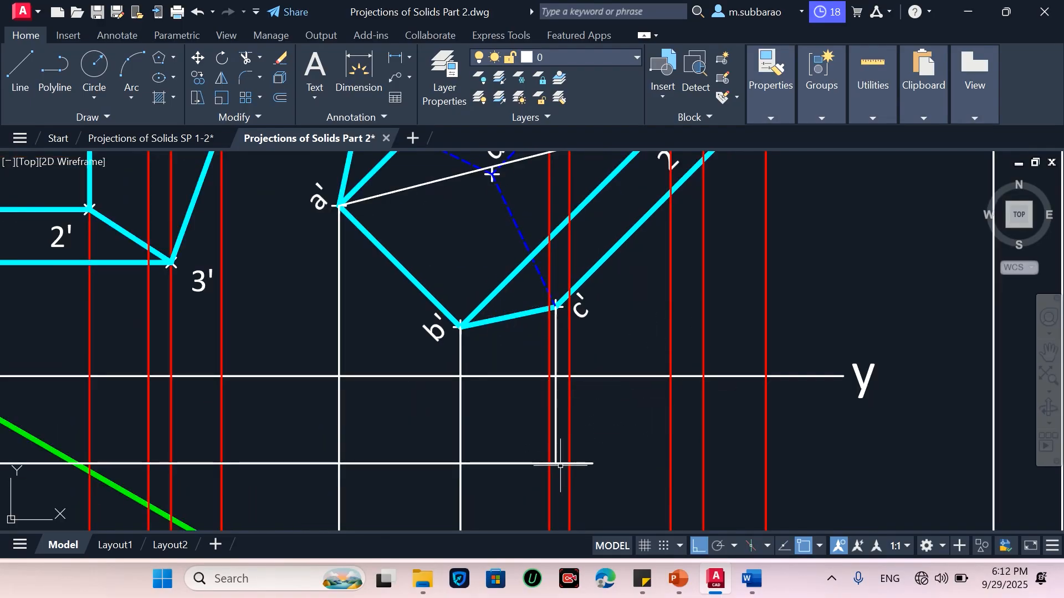
Drop vertical projectors from corners e' and d' of the rotated front view
scroll(557, 463, "down", 2)
key("Return")
left_click(435, 244)
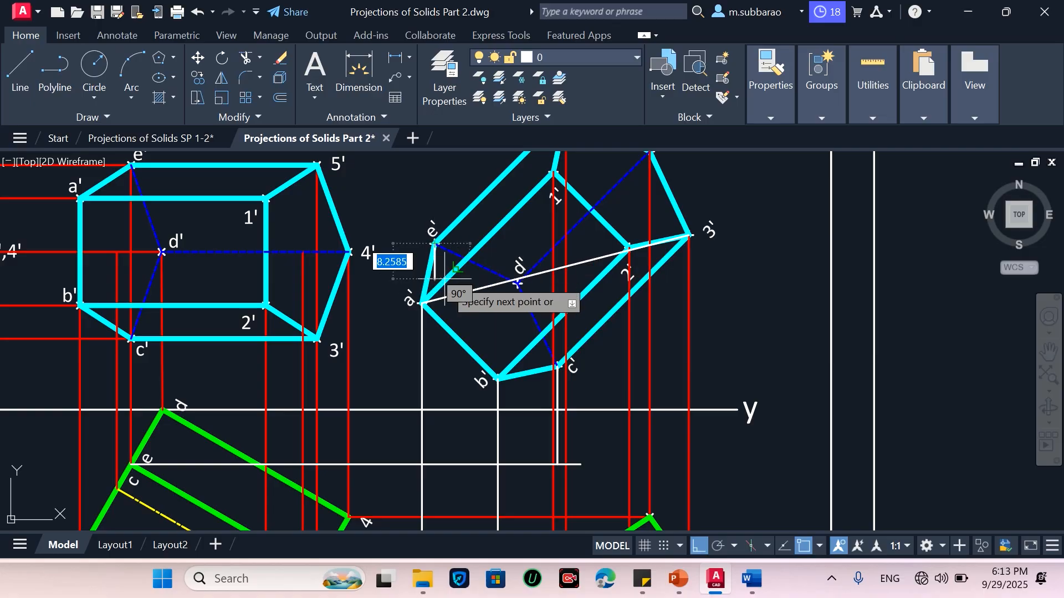
left_click(435, 463)
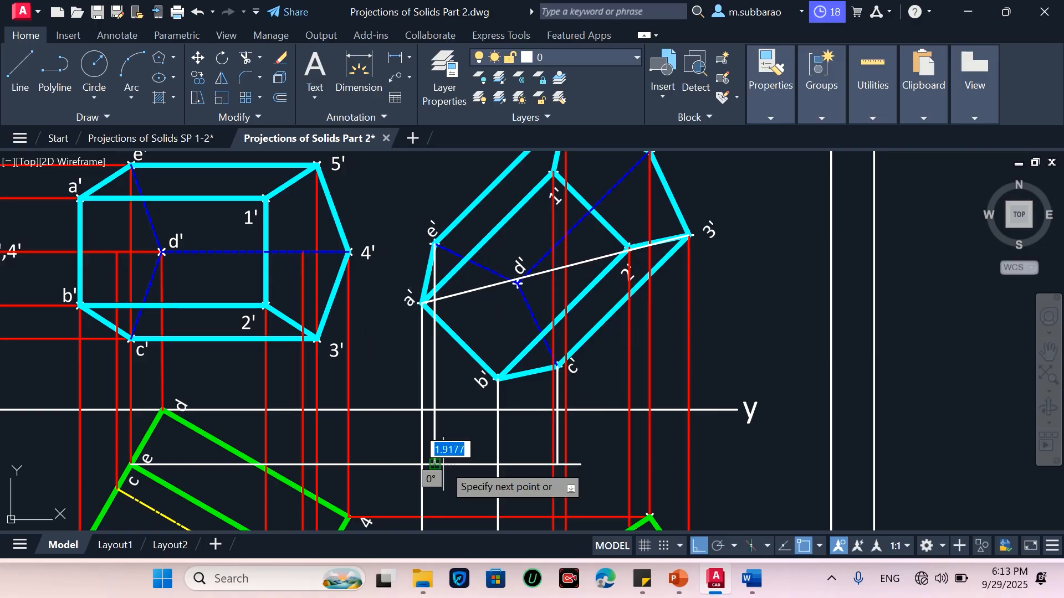
key("Return")
key("Return")
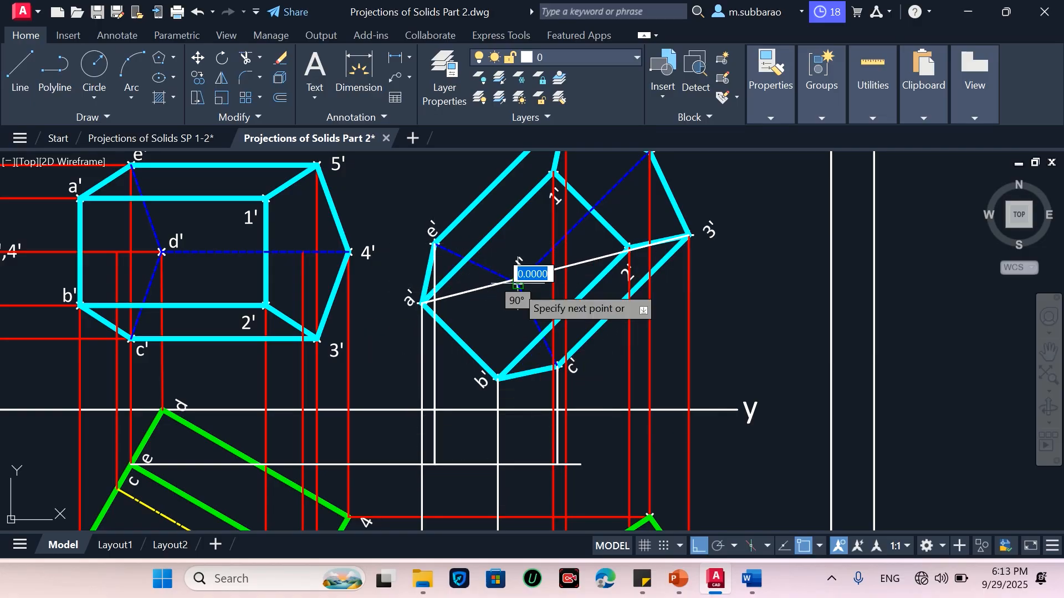
left_click(517, 410)
key("Return")
Place point markers where the vertical projectors from a', b', c' meet their horizontal projectors and the XY line
scroll(522, 376, "down", 3)
scroll(522, 376, "up", 3)
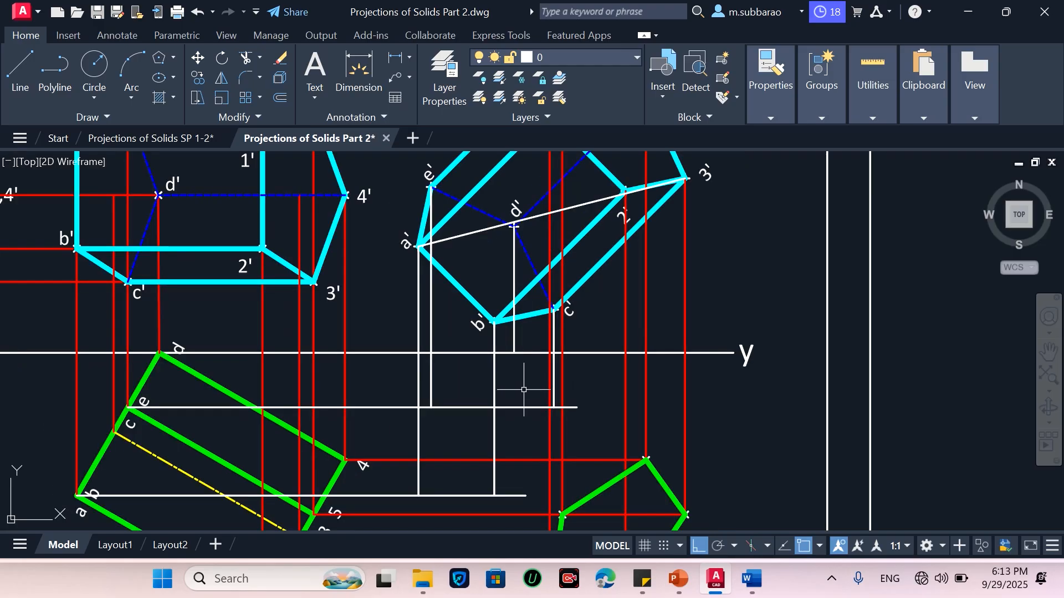
type("po")
key("Return")
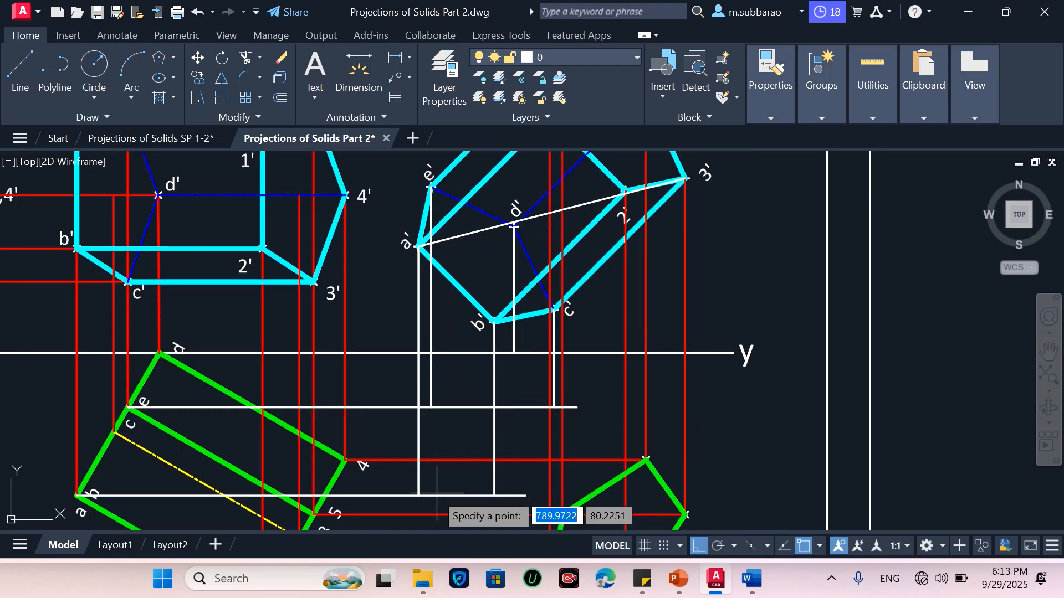
left_click(494, 495)
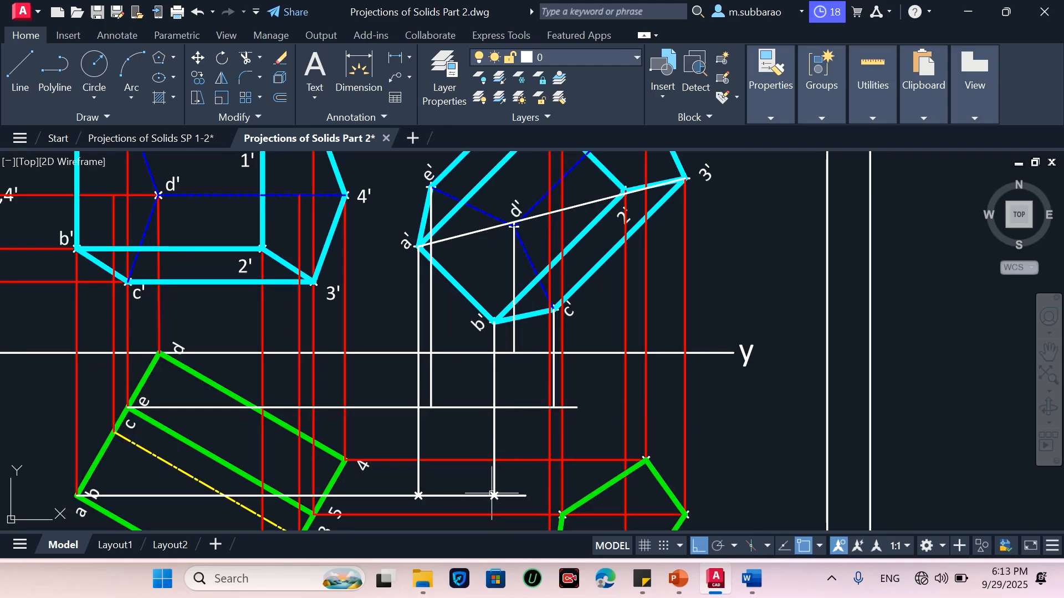
key("Return")
scroll(554, 407, "up", 2)
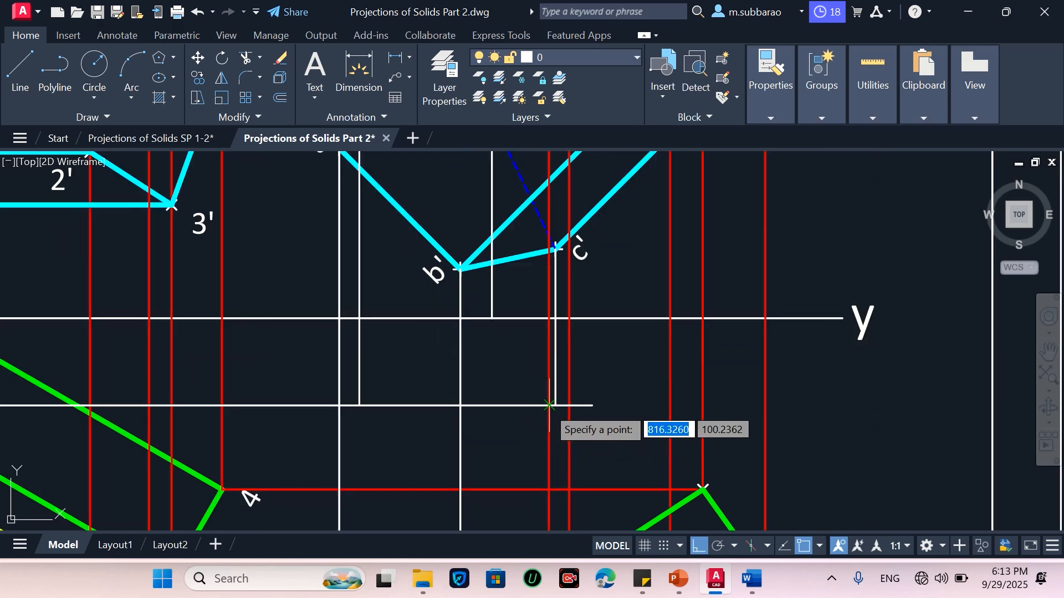
left_click(555, 406)
key("Return")
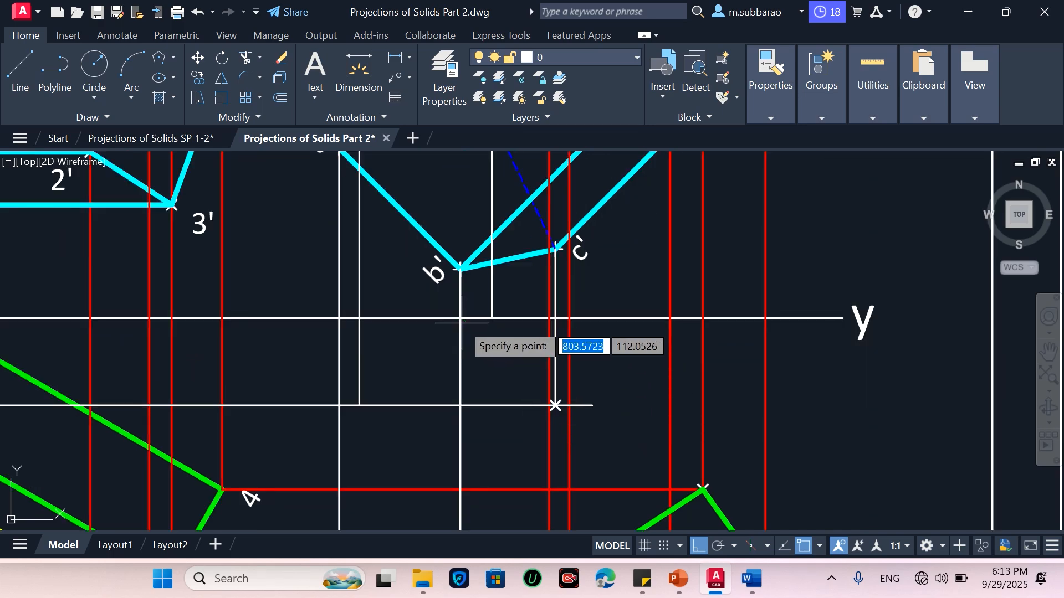
left_click(460, 319)
key("Return")
left_click(359, 404)
scroll(593, 283, "down", 2)
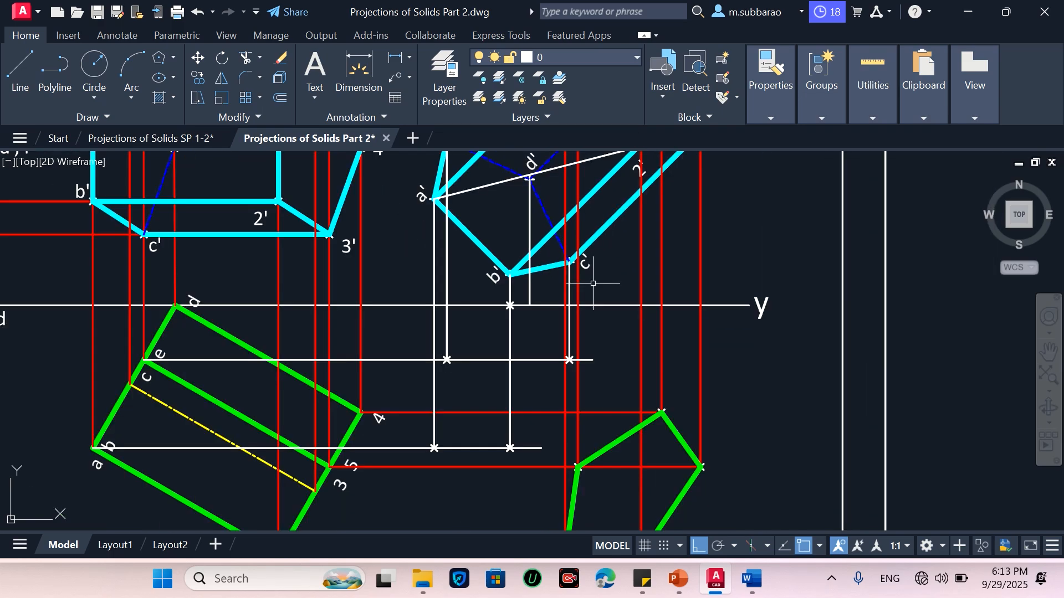
scroll(464, 445, "down", 2)
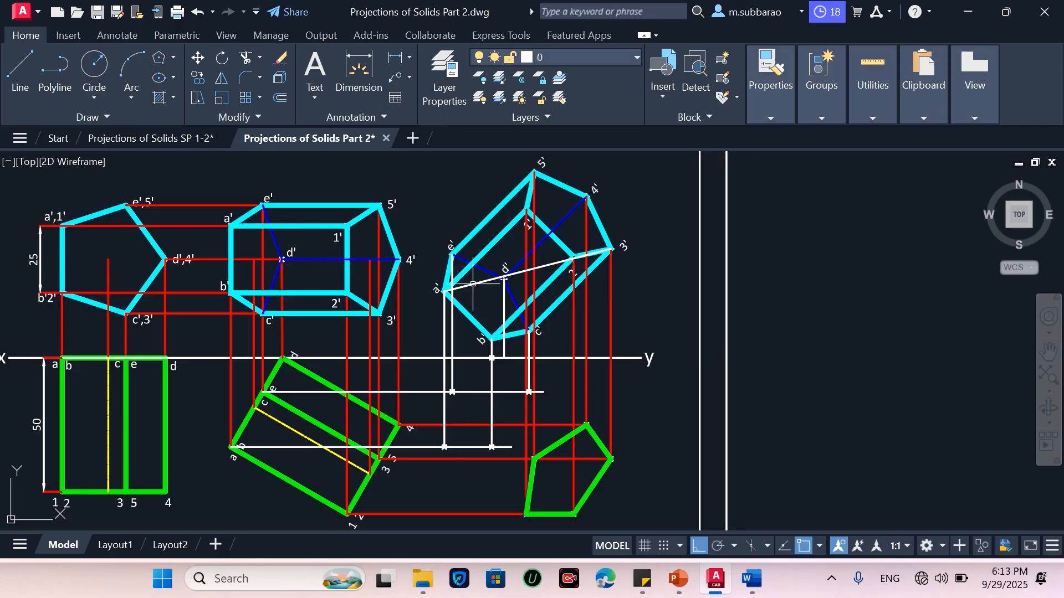
scroll(497, 399, "up", 2)
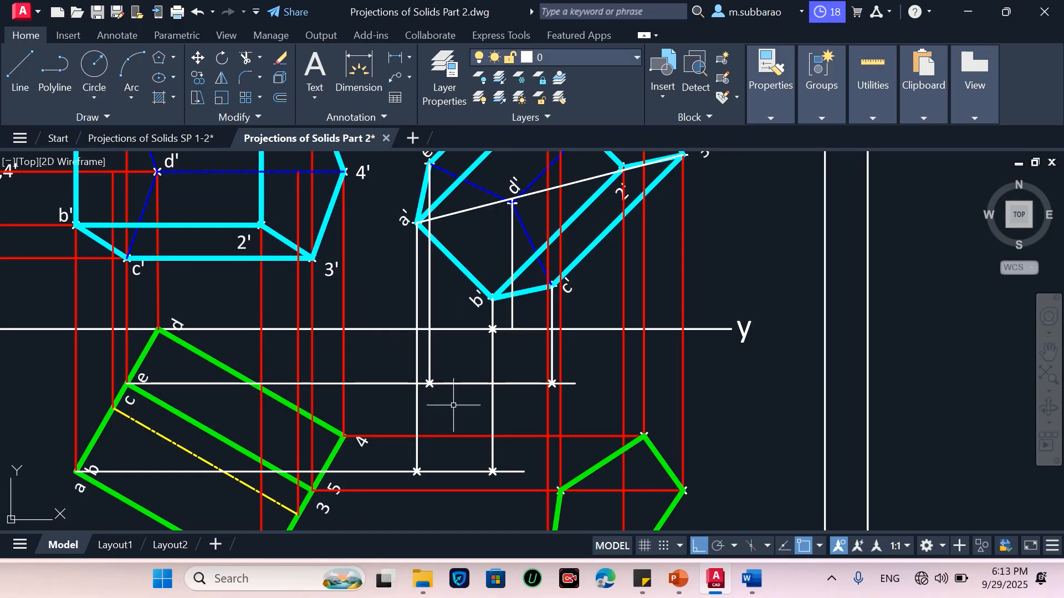
scroll(452, 397, "down", 2)
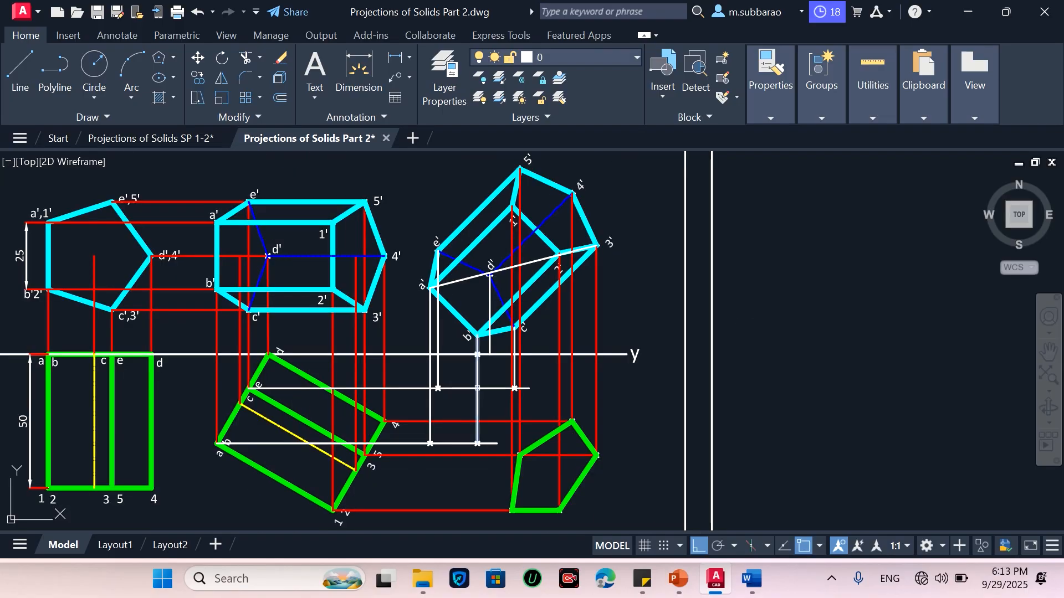
scroll(467, 410, "up", 2)
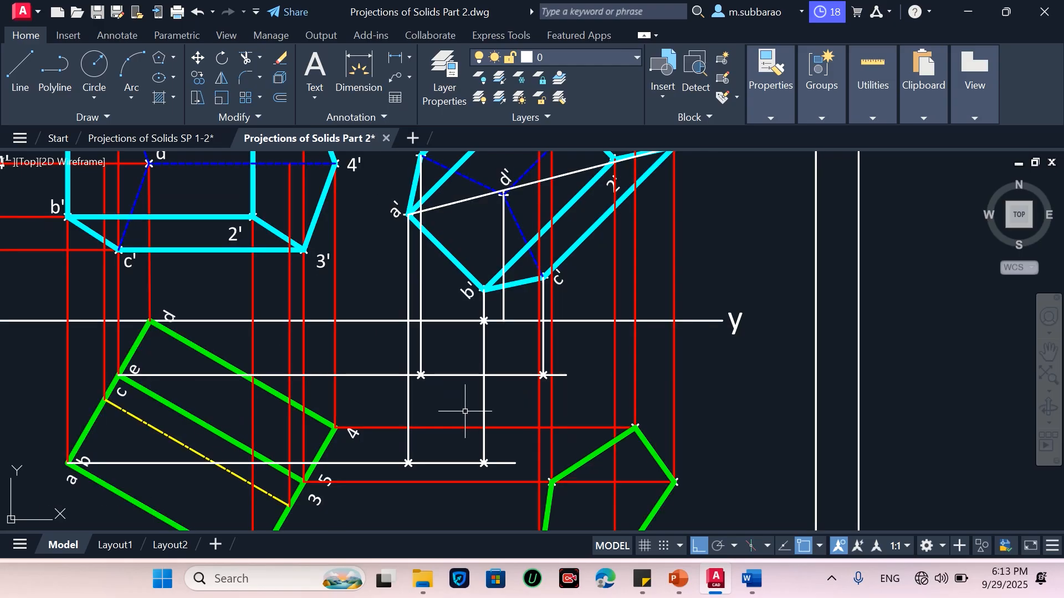
type("tr")
key("Return")
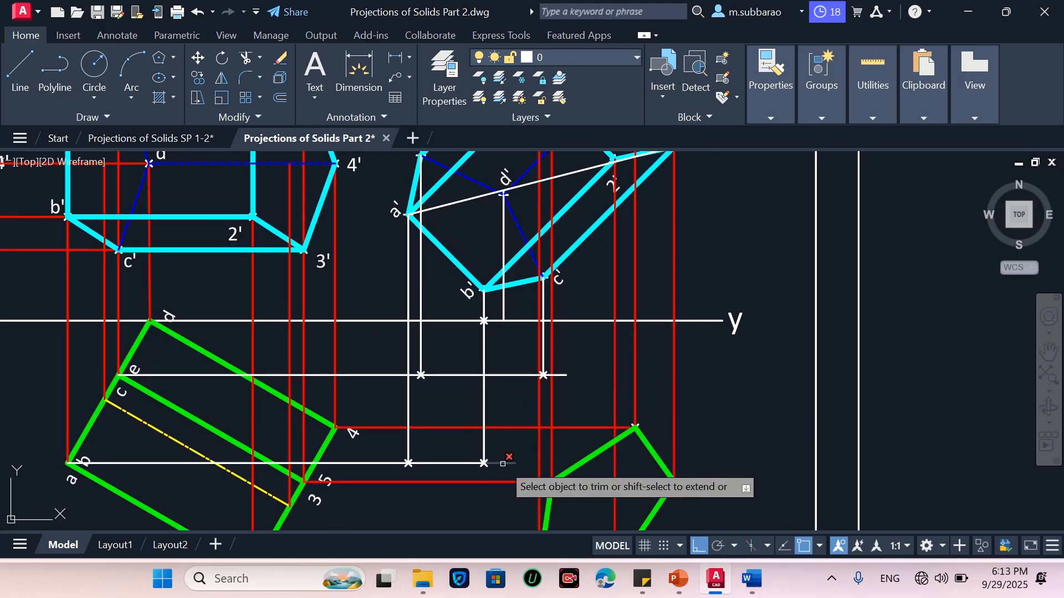
scroll(563, 383, "up", 2)
scroll(557, 369, "up", 4)
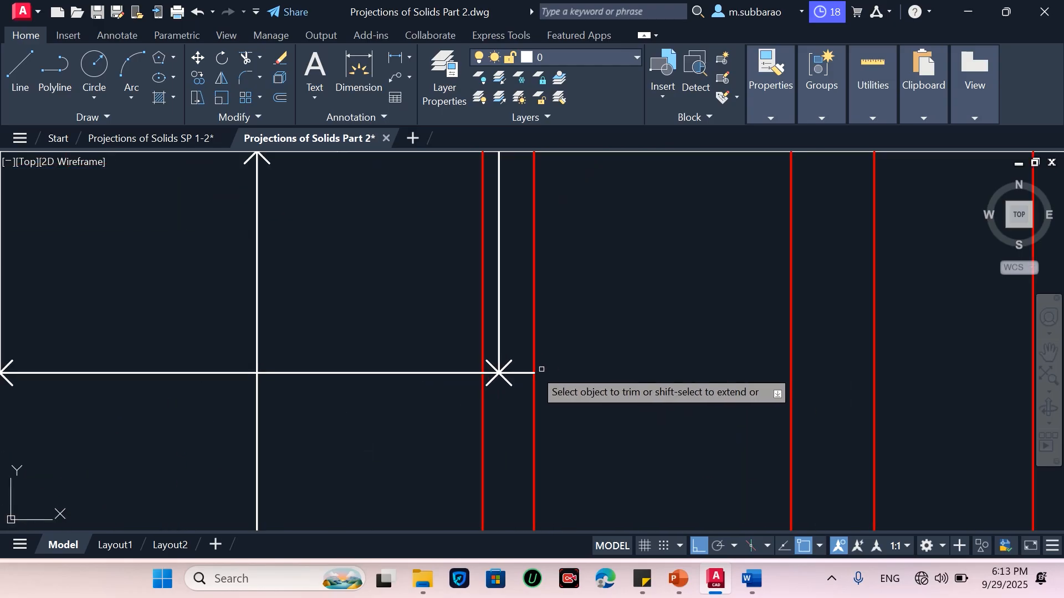
scroll(562, 425, "down", 6)
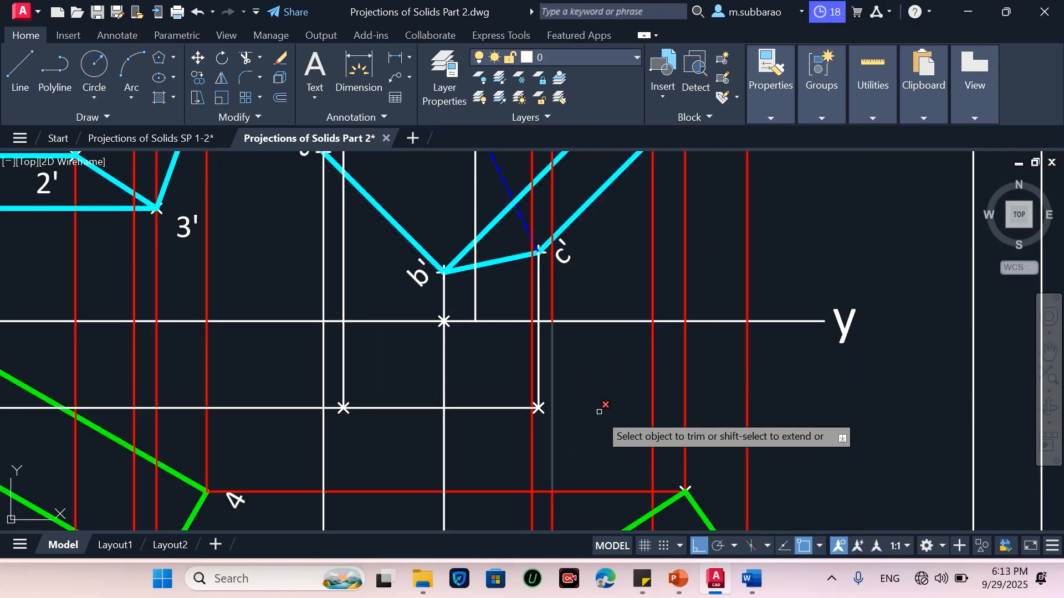
scroll(600, 412, "down", 2)
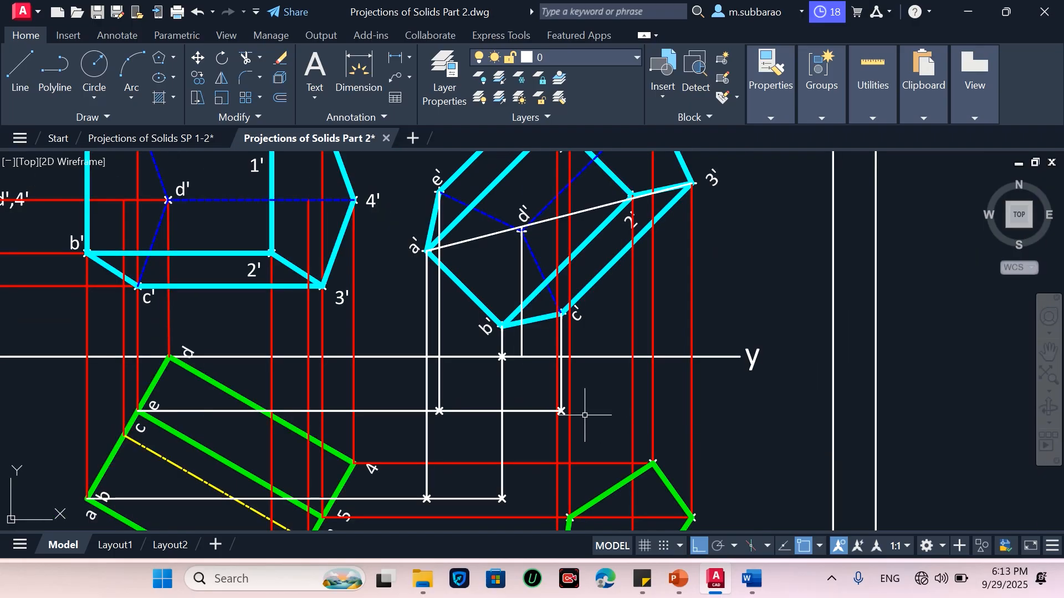
scroll(585, 414, "down", 2)
Copy the corner labels 1–5 and a–e from the label list to beside the new projected view
type("c")
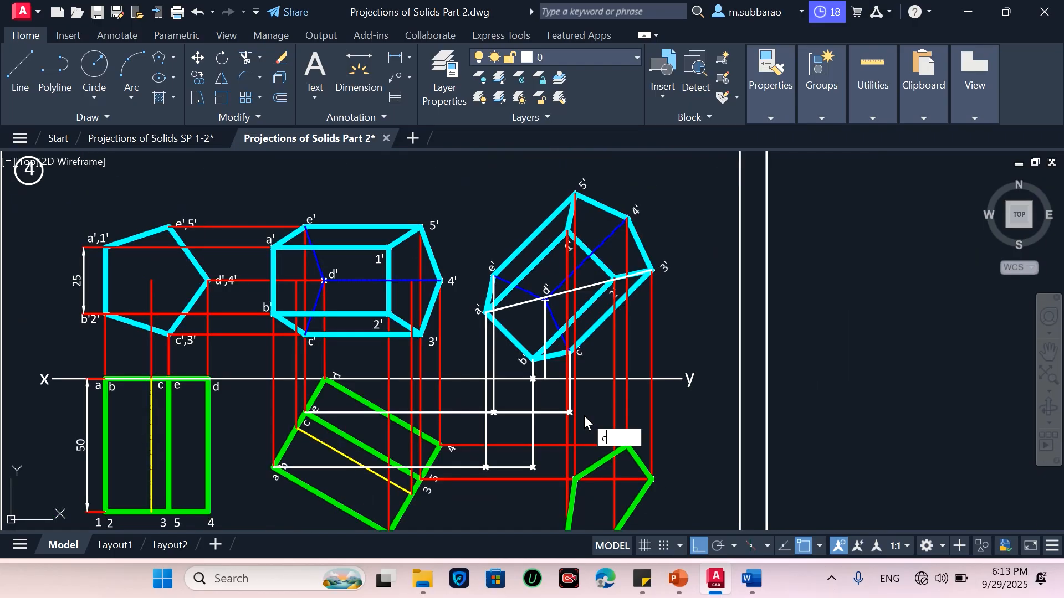
type("o")
key("Return")
scroll(573, 459, "down", 5)
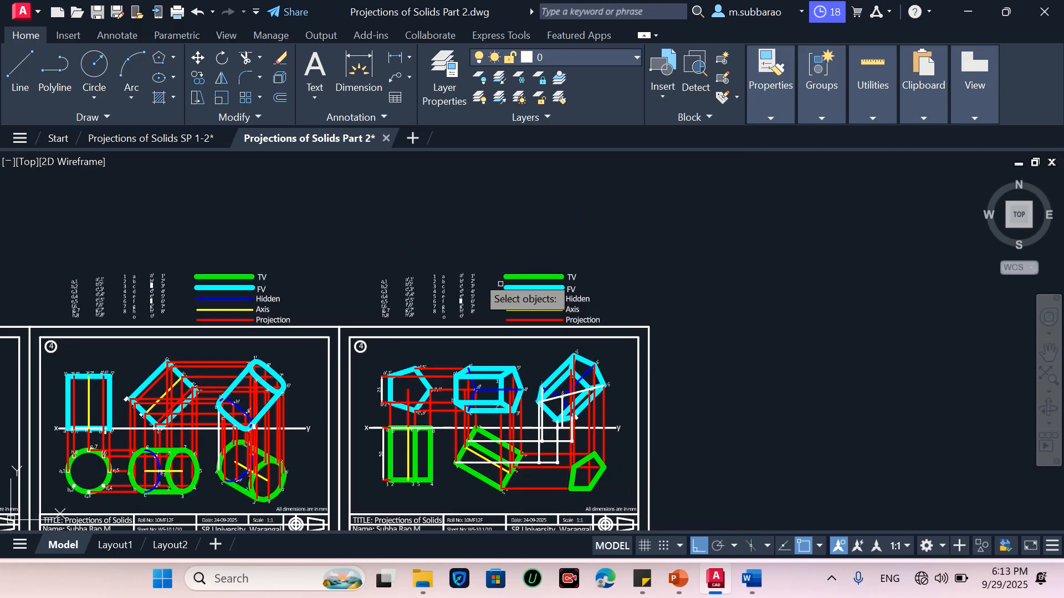
scroll(500, 284, "up", 6)
left_click(465, 220)
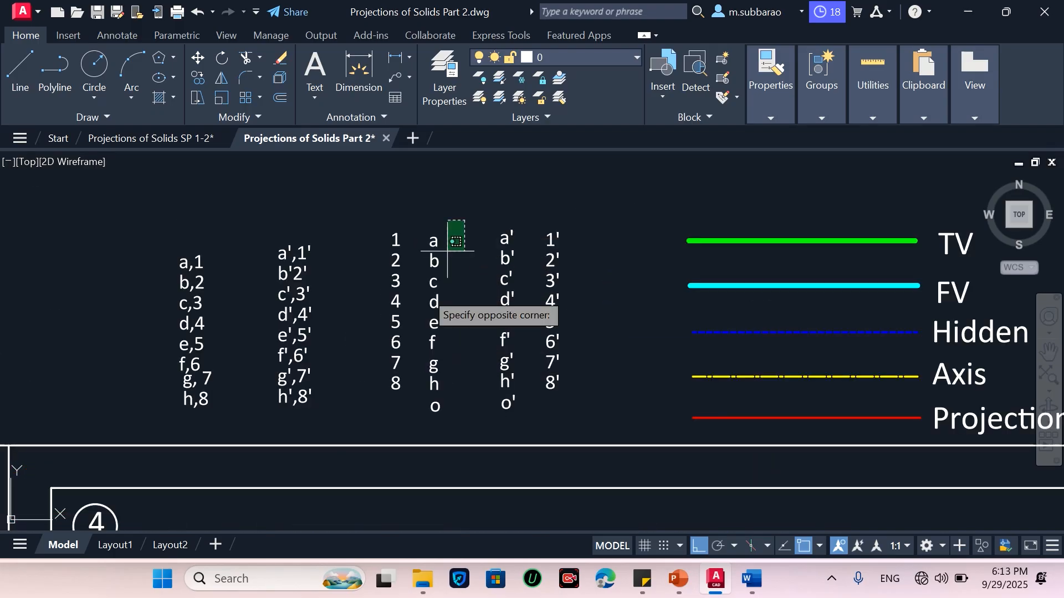
left_click(381, 329)
key("Return")
left_click(464, 294)
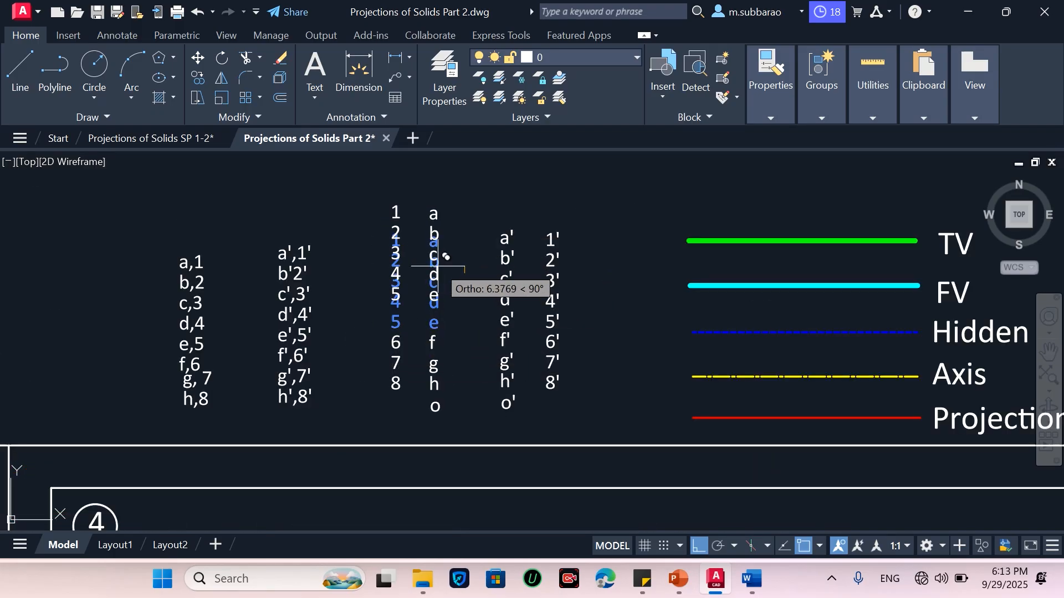
scroll(437, 267, "down", 4)
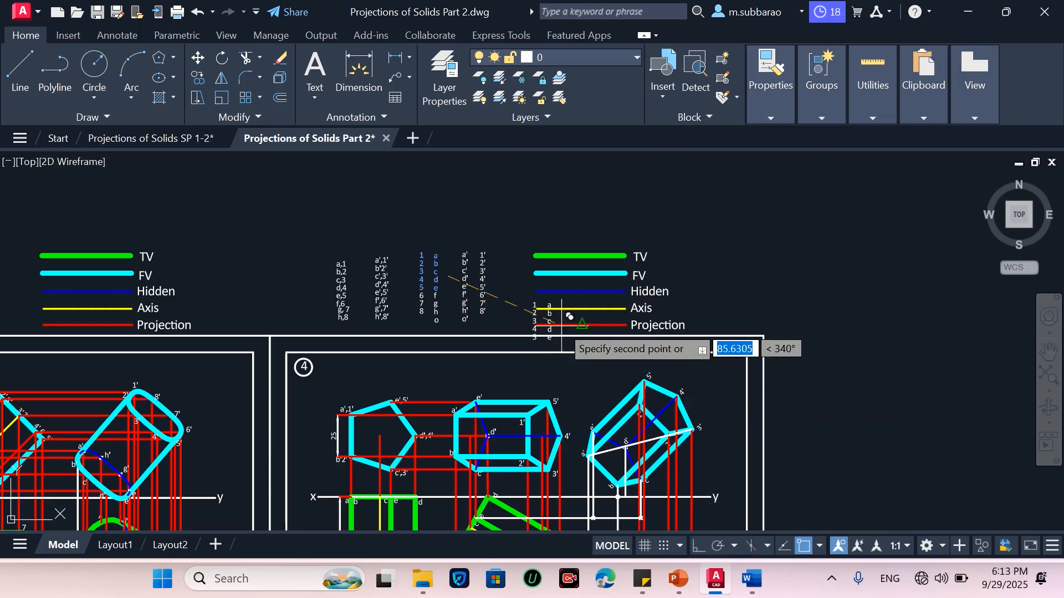
scroll(563, 324, "down", 5)
scroll(594, 487, "up", 6)
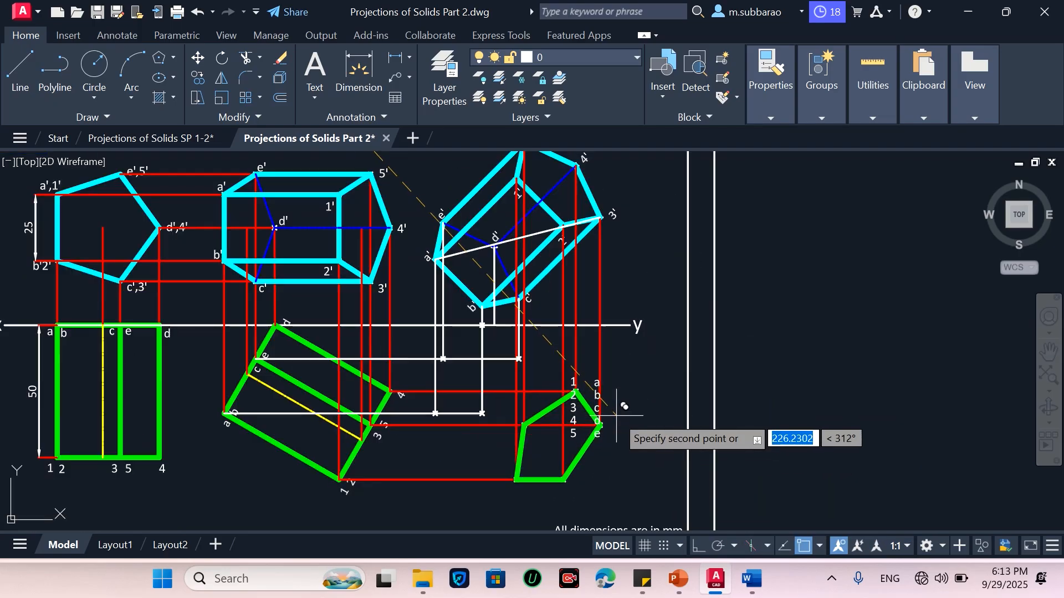
left_click(675, 458)
key("Escape")
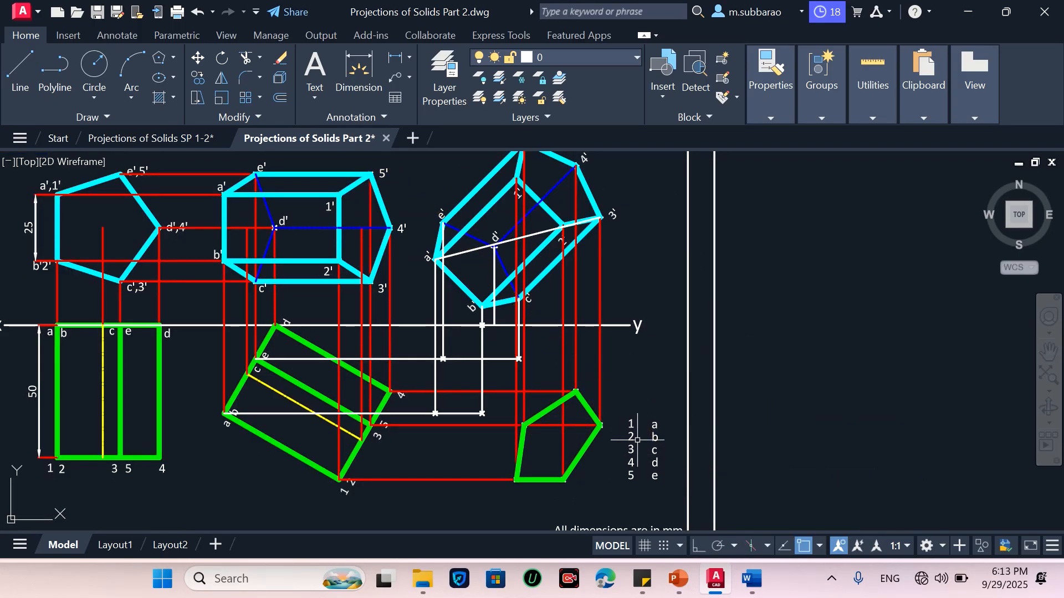
Move label 1 to the bottom-left corner of the new pentagon view
scroll(643, 458, "up", 2)
scroll(480, 509, "up", 3)
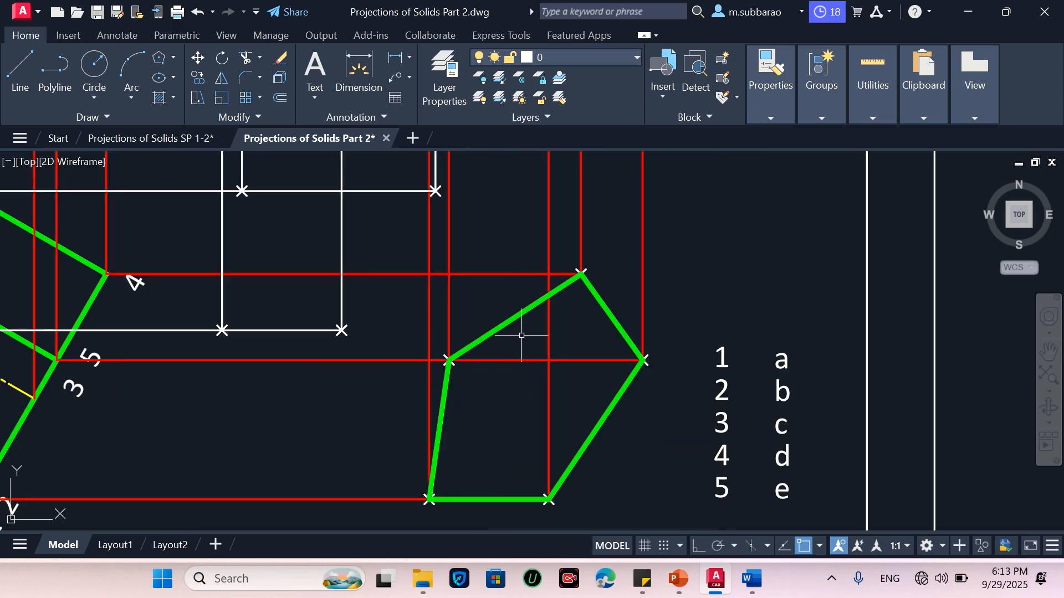
scroll(482, 434, "down", 4)
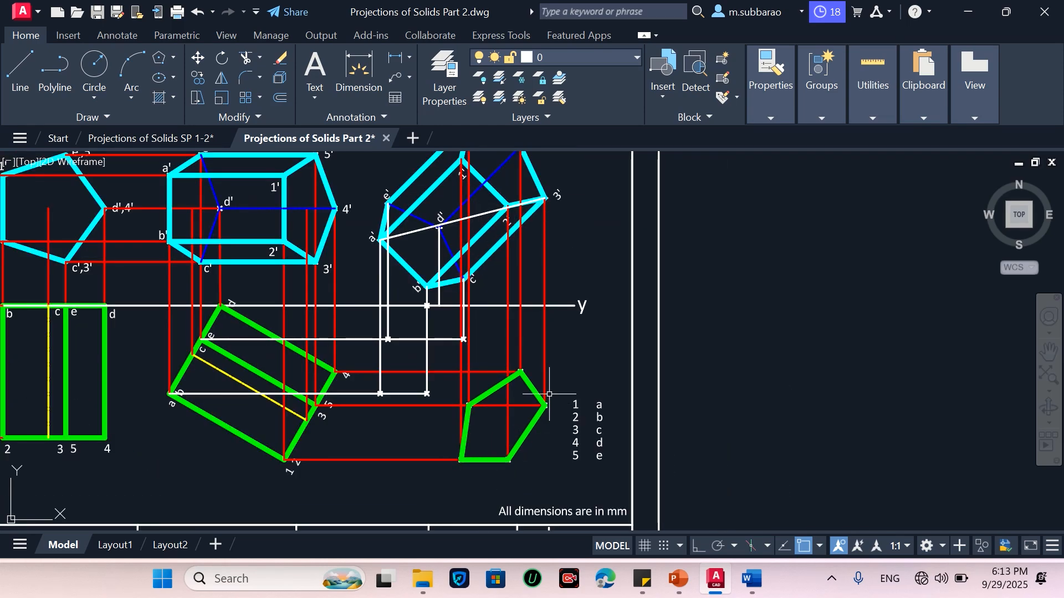
scroll(501, 494, "up", 2)
type("m")
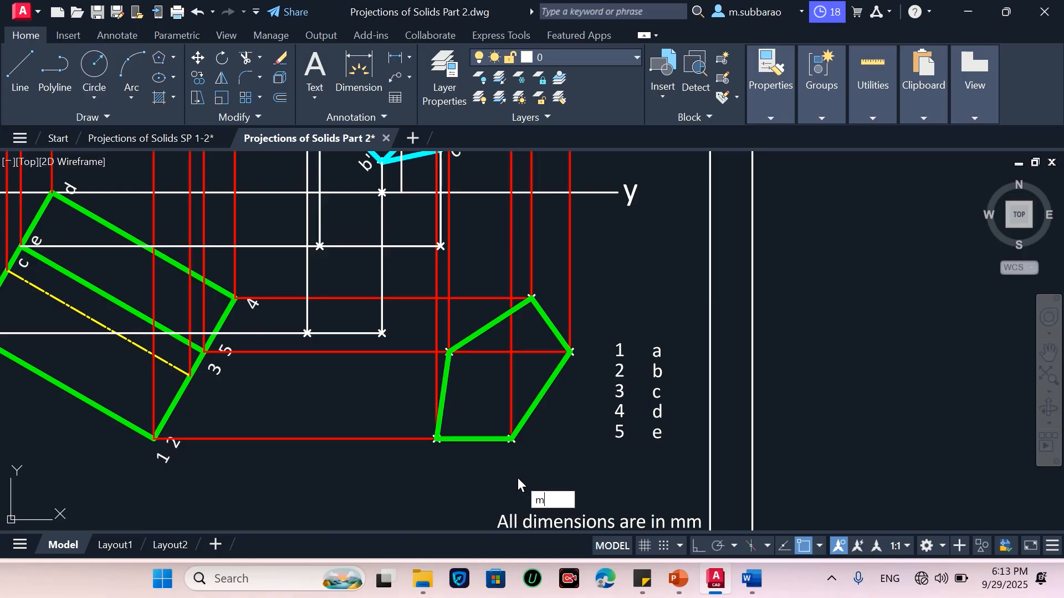
key("Return")
scroll(598, 374, "up", 2)
left_click(645, 301)
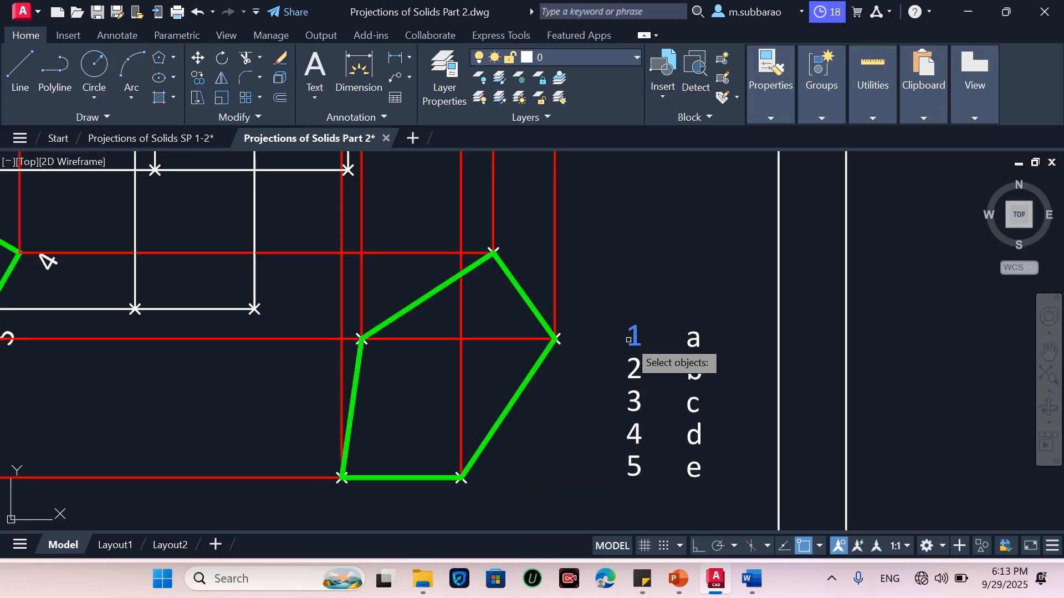
left_click(628, 345)
key("Return")
left_click(634, 340)
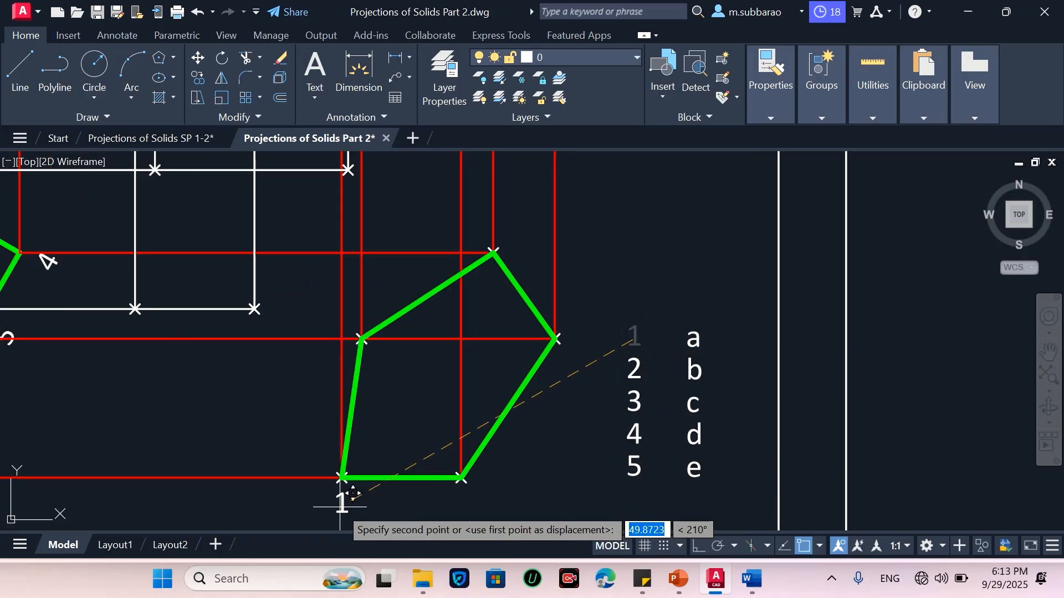
left_click(341, 506)
Move labels 2 and 3 to the bottom-right and right corners of the new pentagon view
key("Return")
left_click(634, 367)
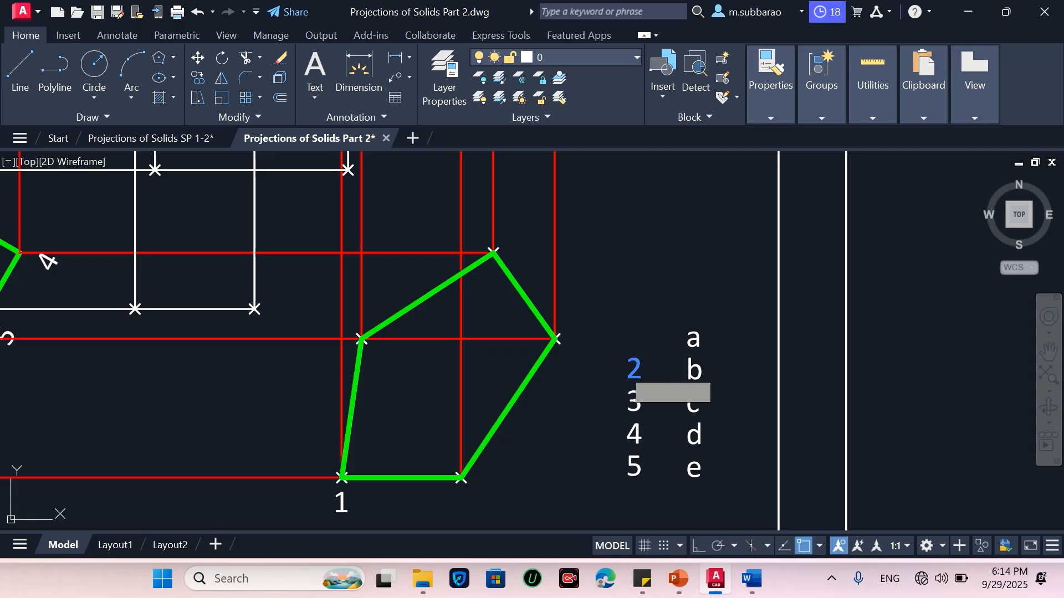
key("Return")
left_click(634, 362)
left_click(460, 493)
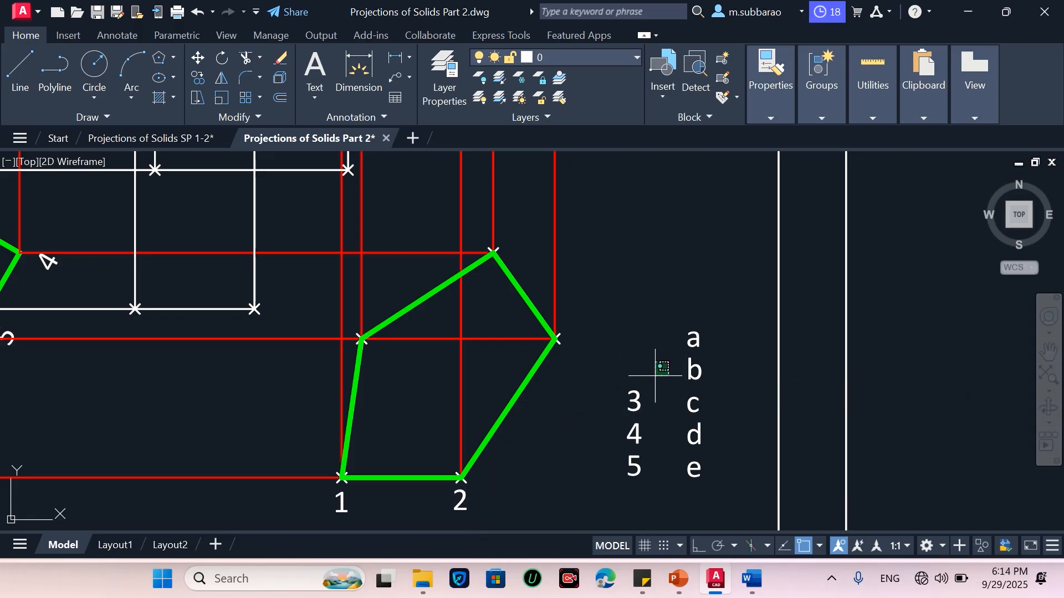
left_click(631, 402)
key("Return")
left_click(641, 399)
left_click(582, 344)
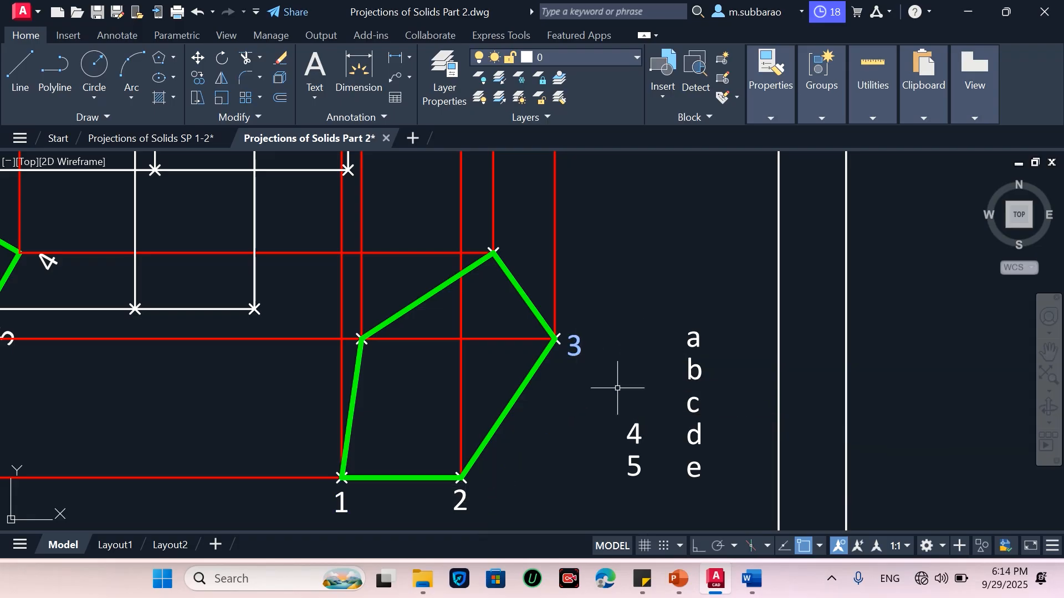
Move labels 4 and 5 to the top and upper-left corners of the new pentagon view
key("Return")
left_click(634, 432)
key("Return")
left_click(635, 431)
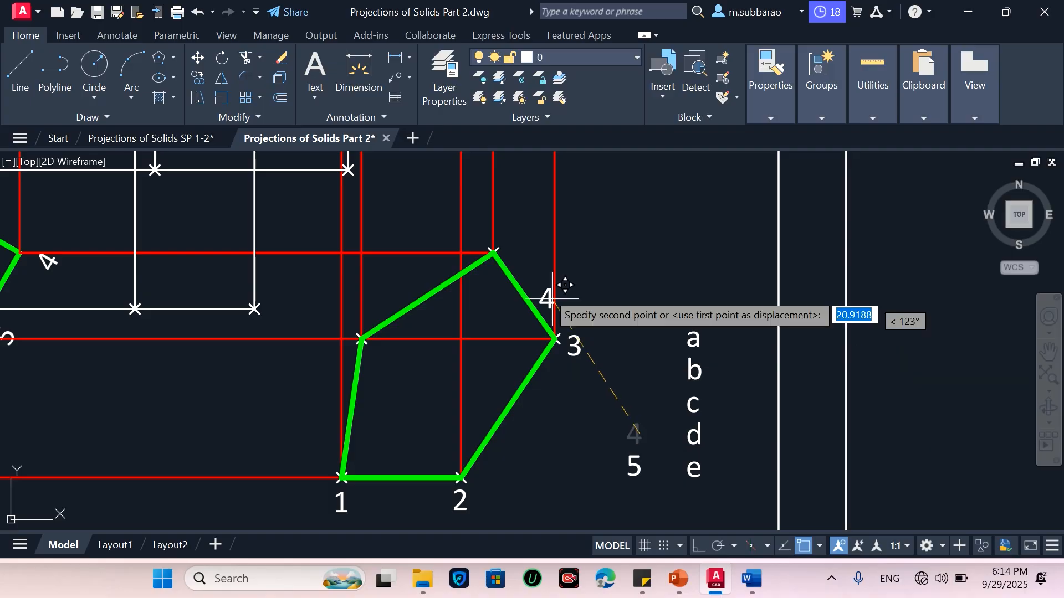
left_click(521, 247)
key("Return")
left_click(642, 435)
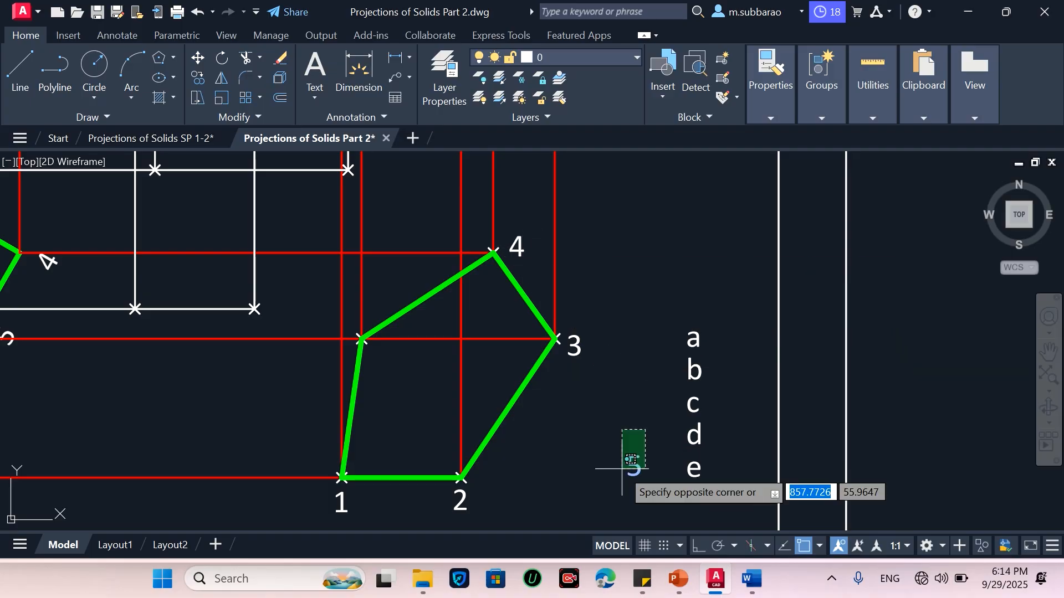
left_click(619, 468)
key("Return")
left_click(628, 469)
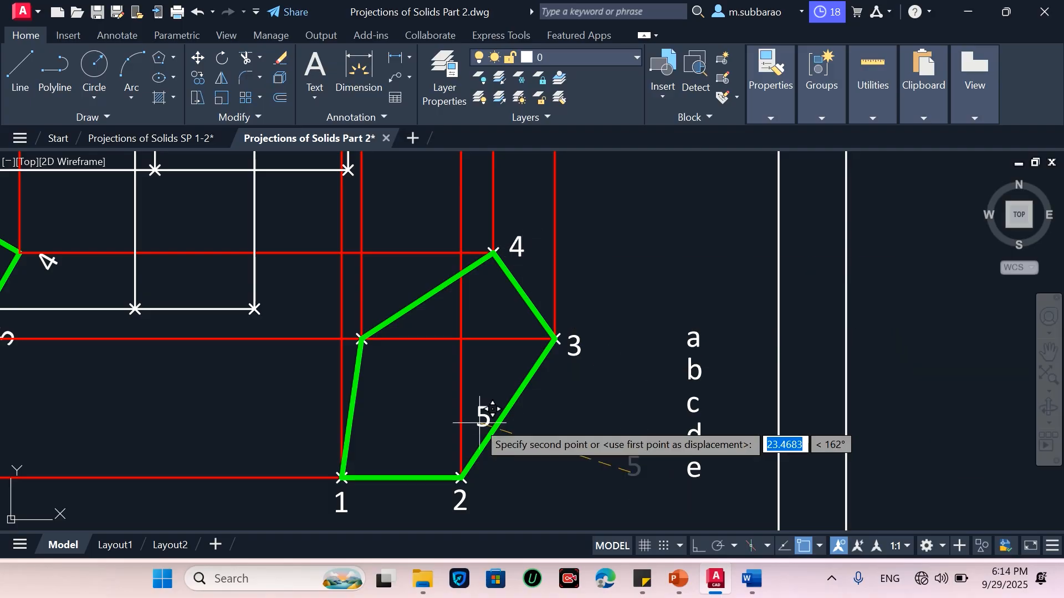
left_click(373, 311)
scroll(742, 395, "down", 2)
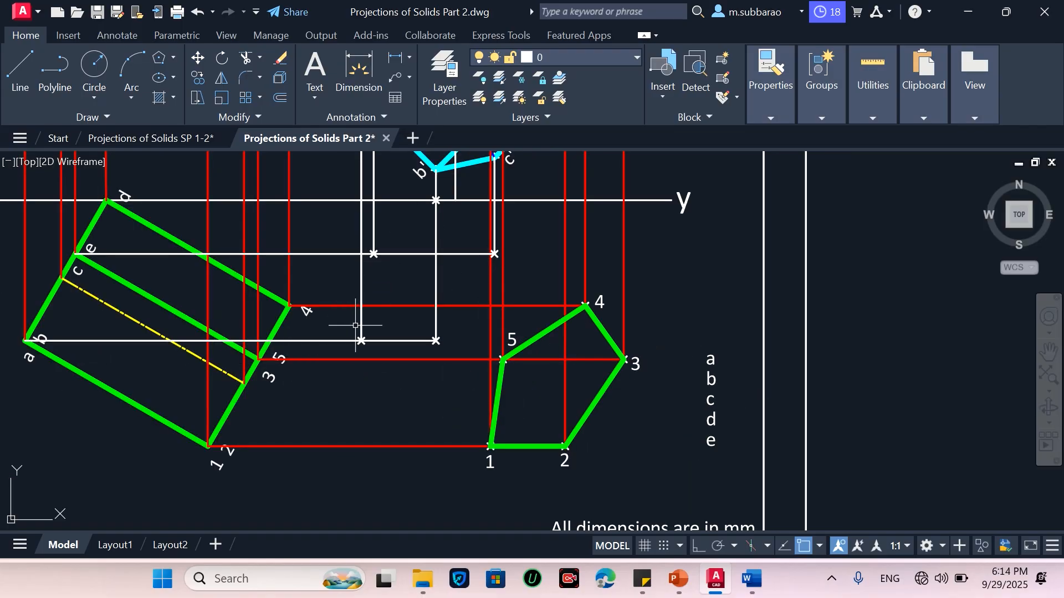
Move label a next to the left marked point on the lower horizontal projector line
scroll(364, 328, "up", 2)
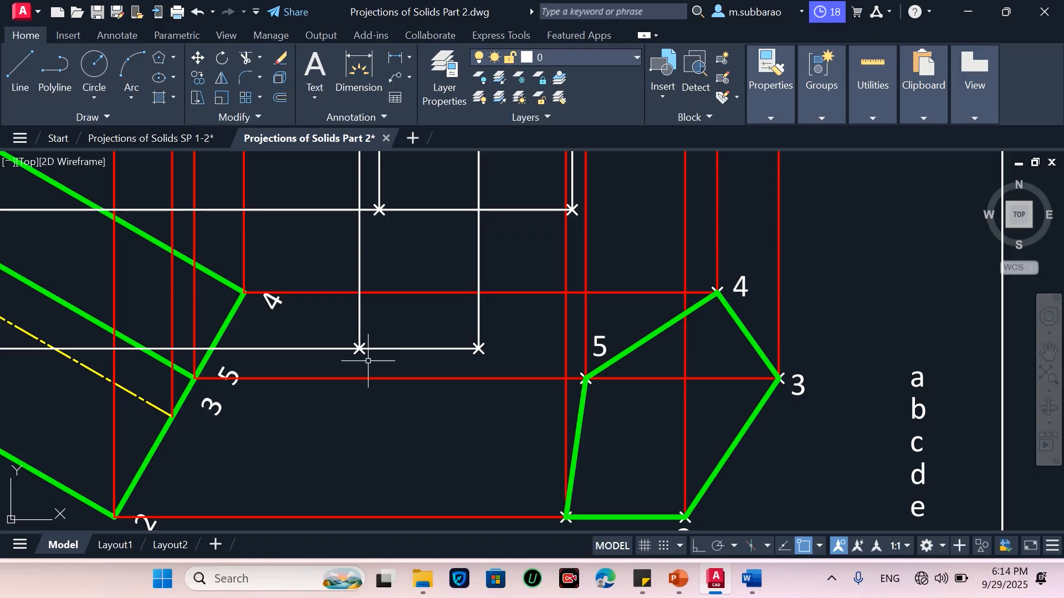
left_click(936, 349)
left_click(908, 380)
key("Return")
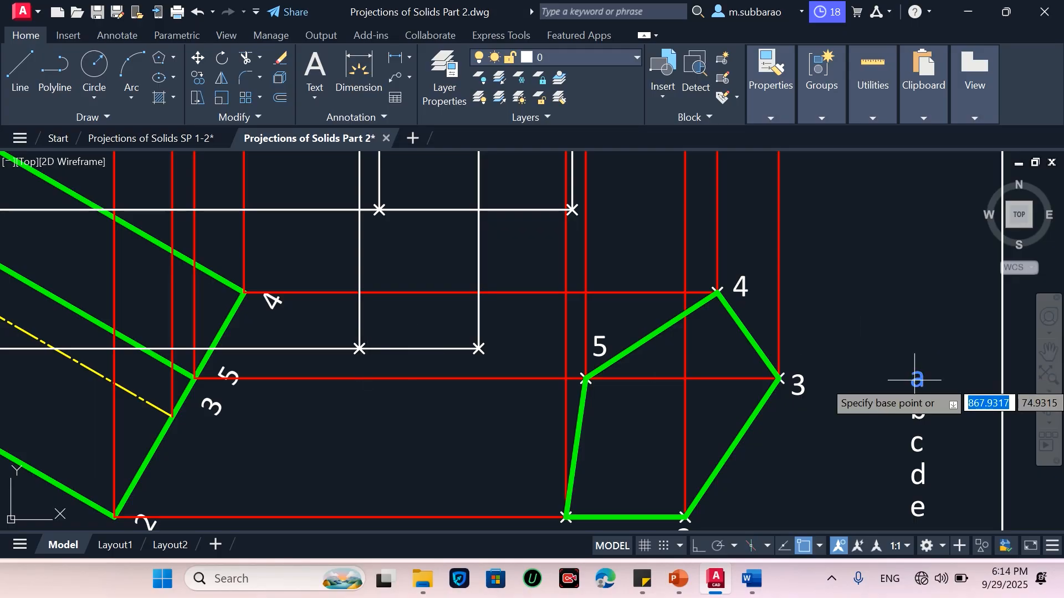
left_click(920, 379)
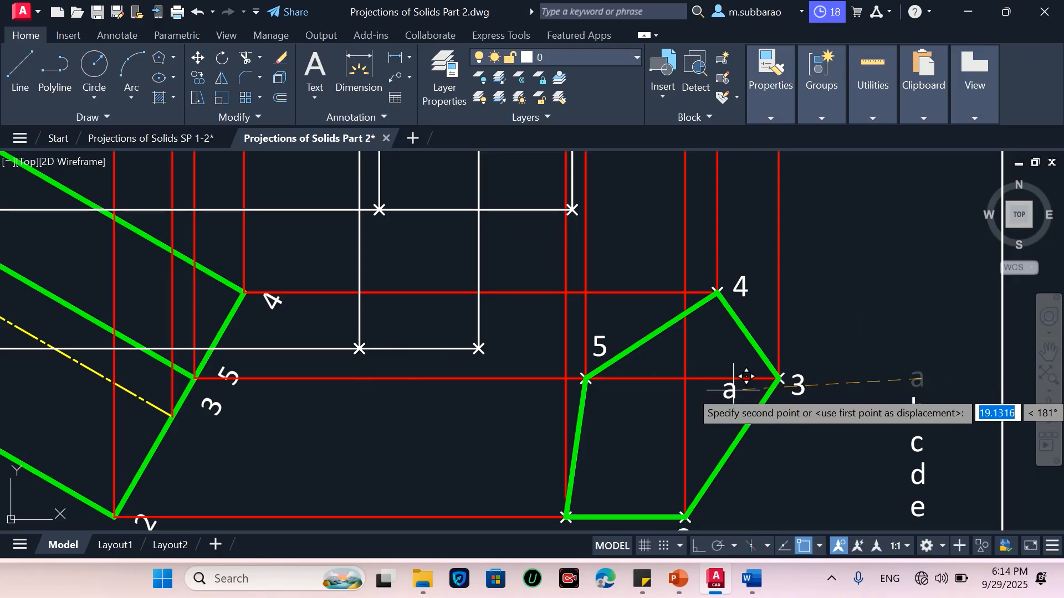
scroll(332, 311, "up", 2)
left_click(336, 330)
scroll(326, 431, "down", 3)
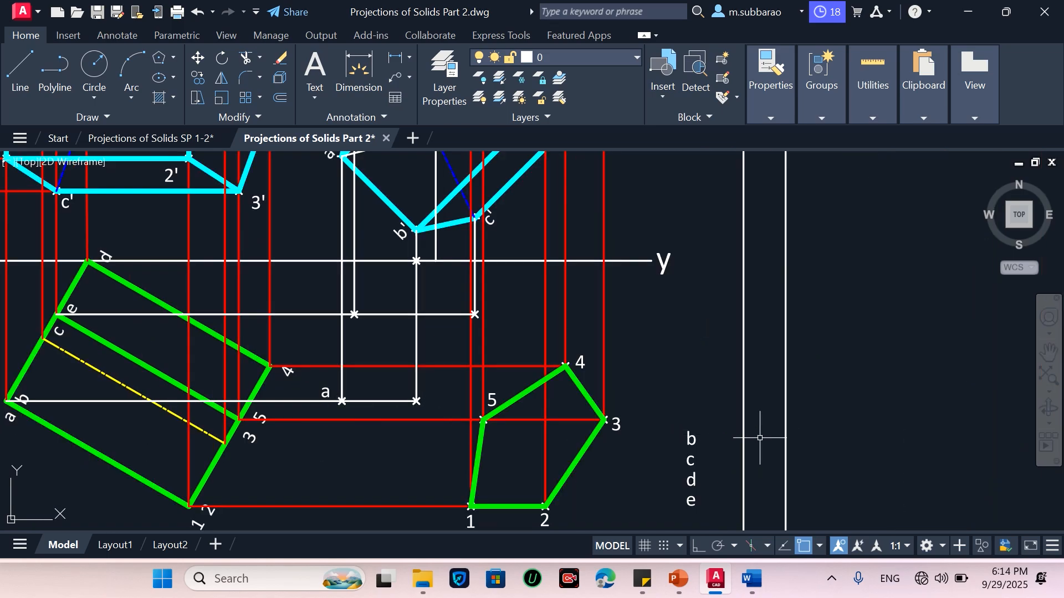
Move label b next to the right marked point on the same horizontal projector line
left_click(709, 423)
left_click(682, 443)
key("Return")
left_click(691, 435)
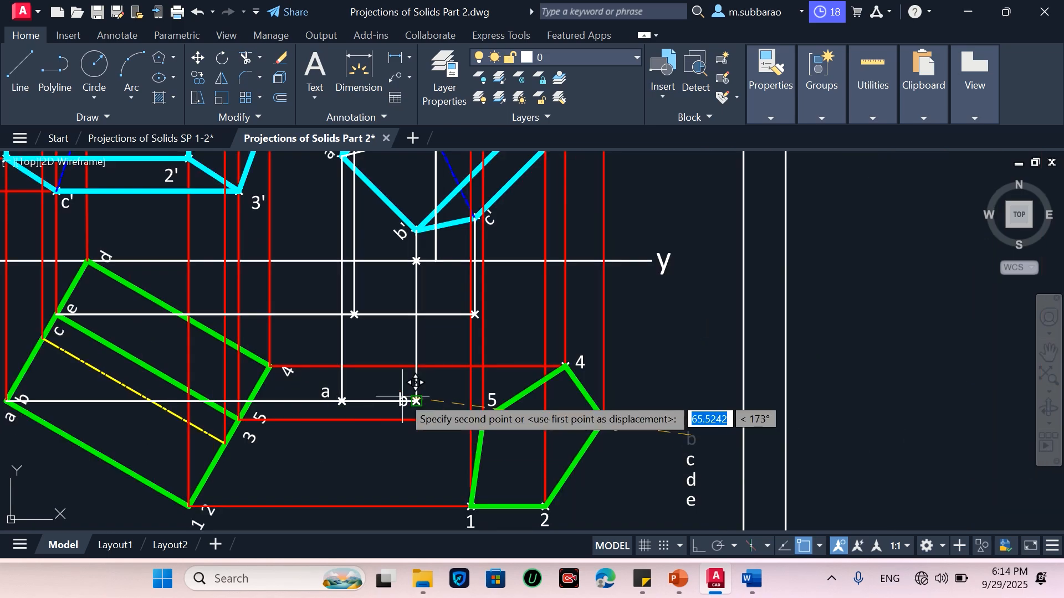
scroll(413, 387, "up", 2)
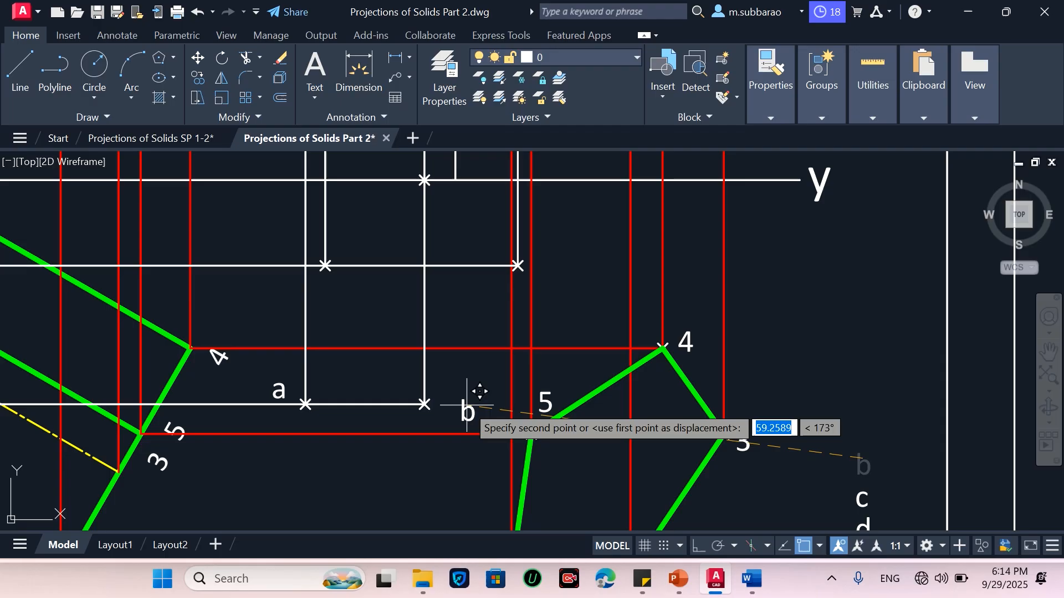
scroll(399, 388, "up", 2)
left_click(405, 407)
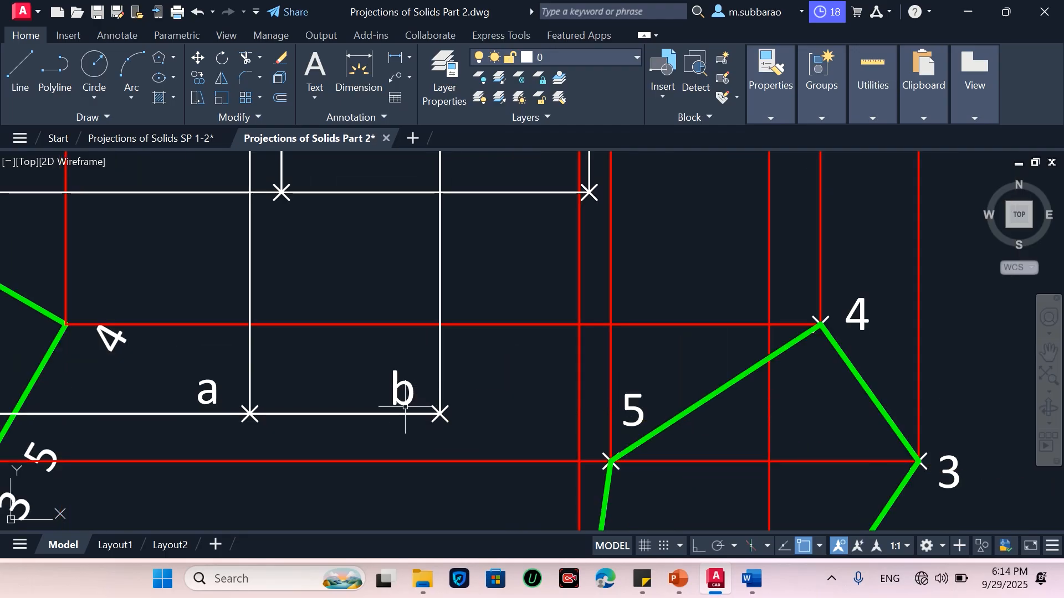
Move label c next to the right marked point on the upper horizontal projector line
scroll(405, 408, "down", 2)
scroll(524, 274, "down", 2)
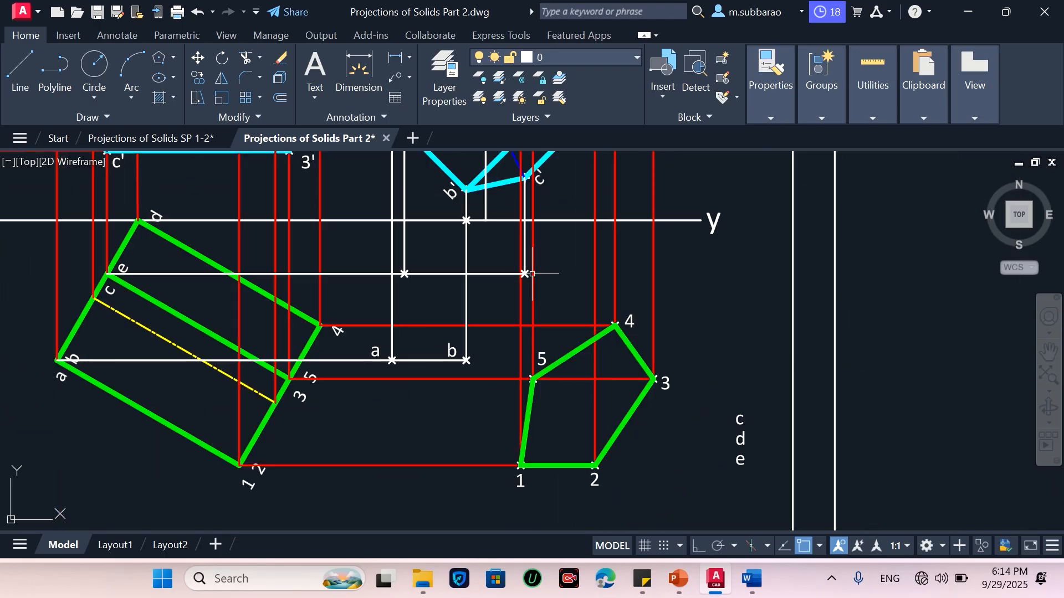
left_click(740, 420)
type("m")
key("Return")
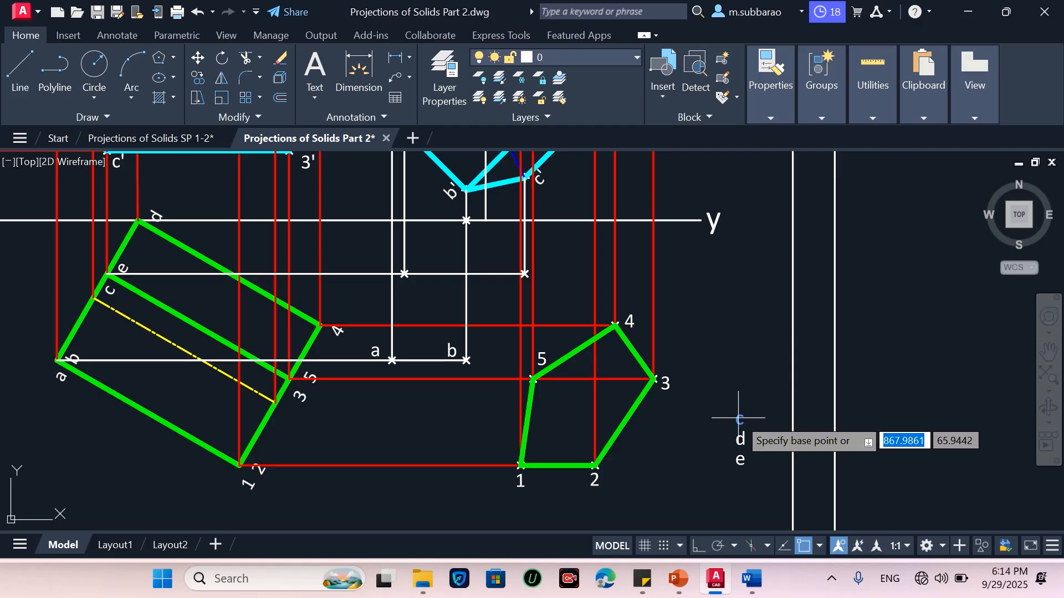
left_click(741, 415)
scroll(524, 274, "up", 3)
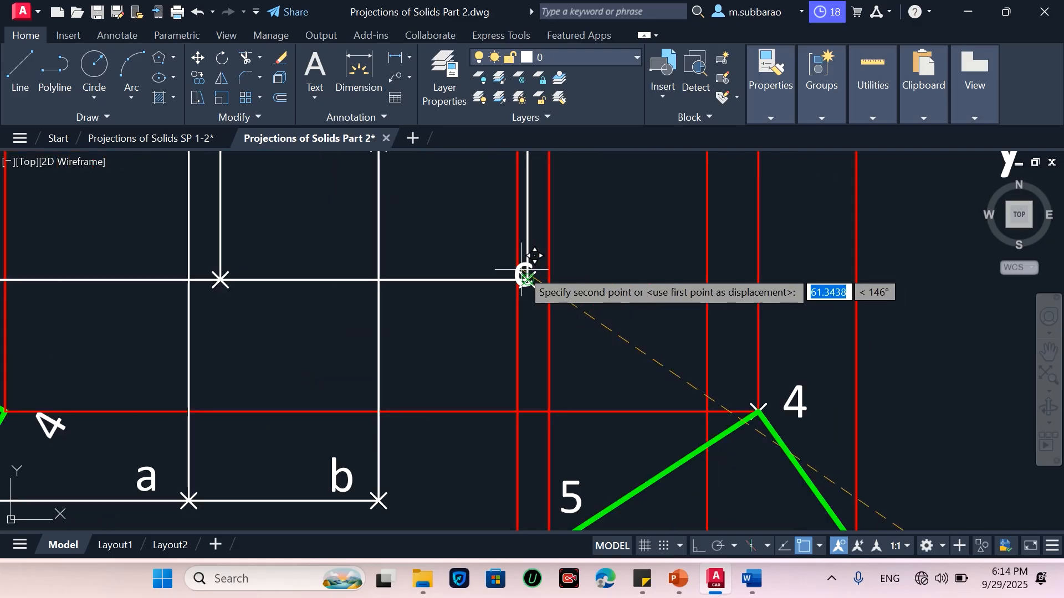
left_click(496, 256)
scroll(548, 375, "down", 2)
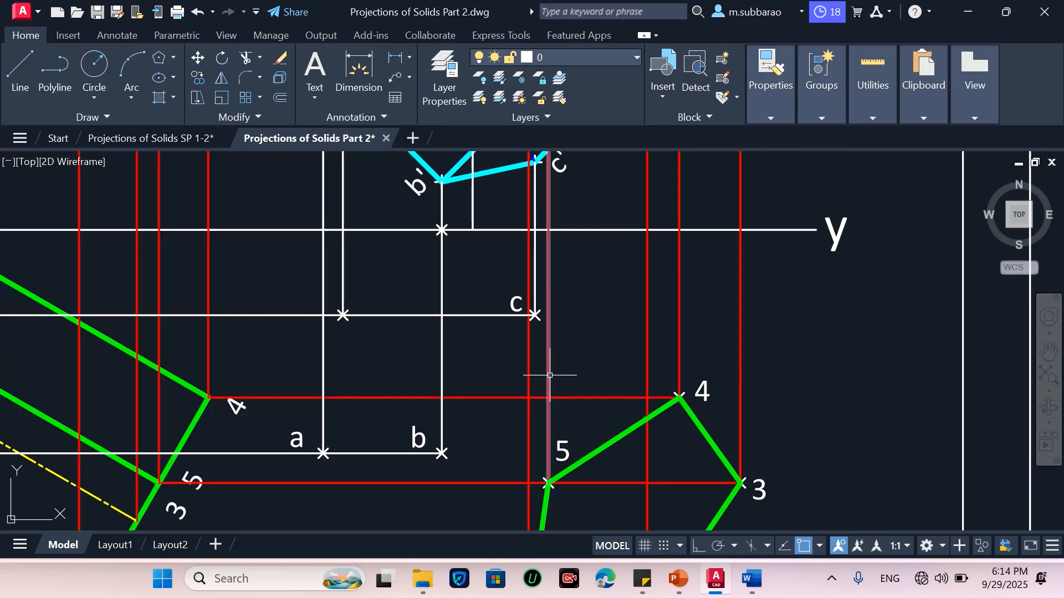
scroll(458, 238, "down", 2)
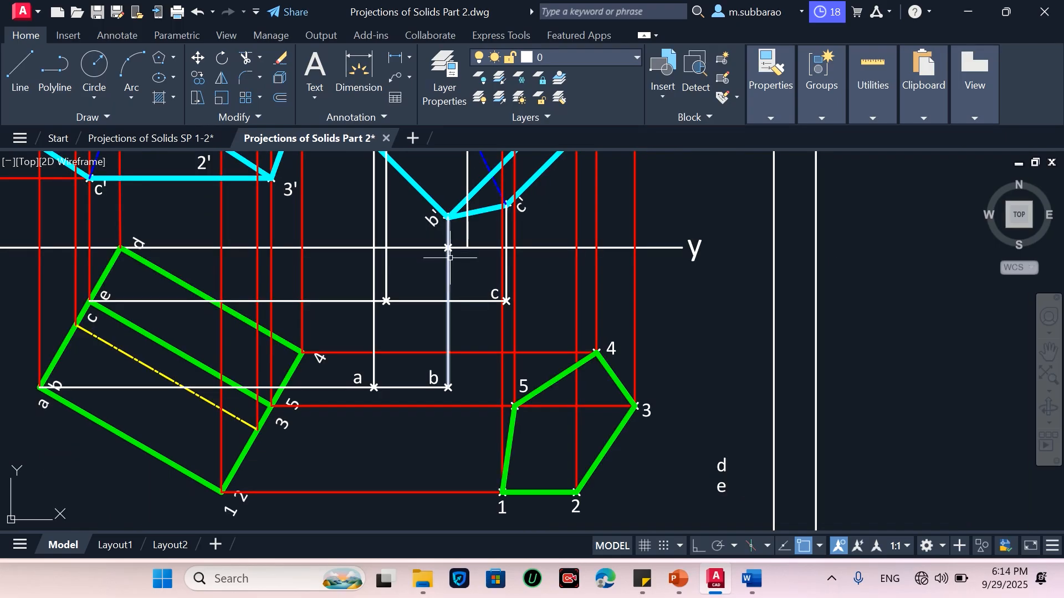
Place a point marker where the vertical projector from d' meets the XY line
scroll(451, 259, "down", 3)
scroll(458, 209, "up", 2)
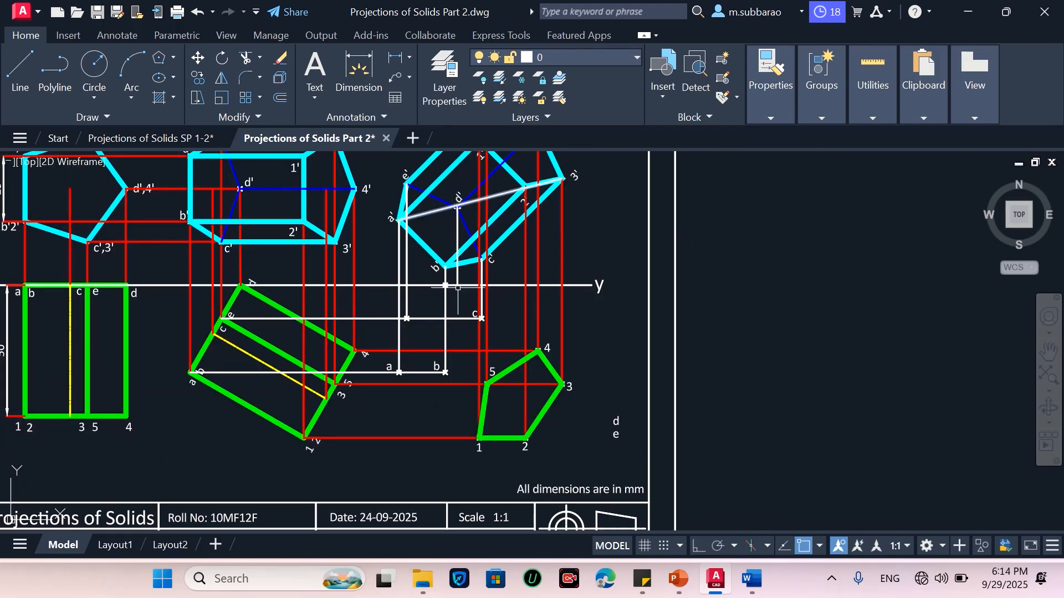
scroll(458, 283, "up", 2)
scroll(459, 283, "up", 2)
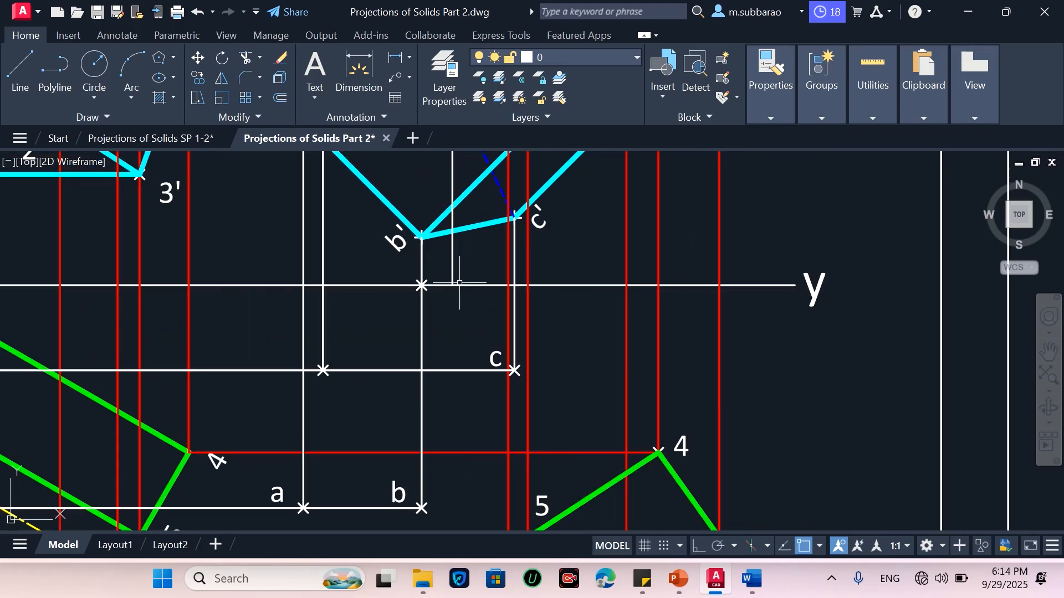
left_click(422, 287)
scroll(434, 336, "down", 4)
scroll(444, 327, "up", 4)
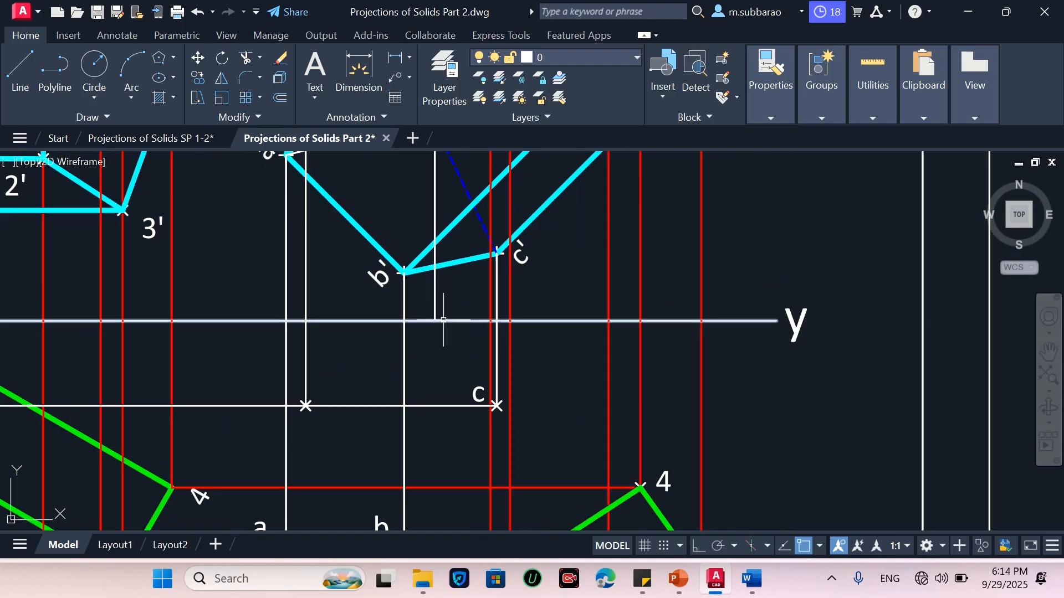
type("po")
key("Return")
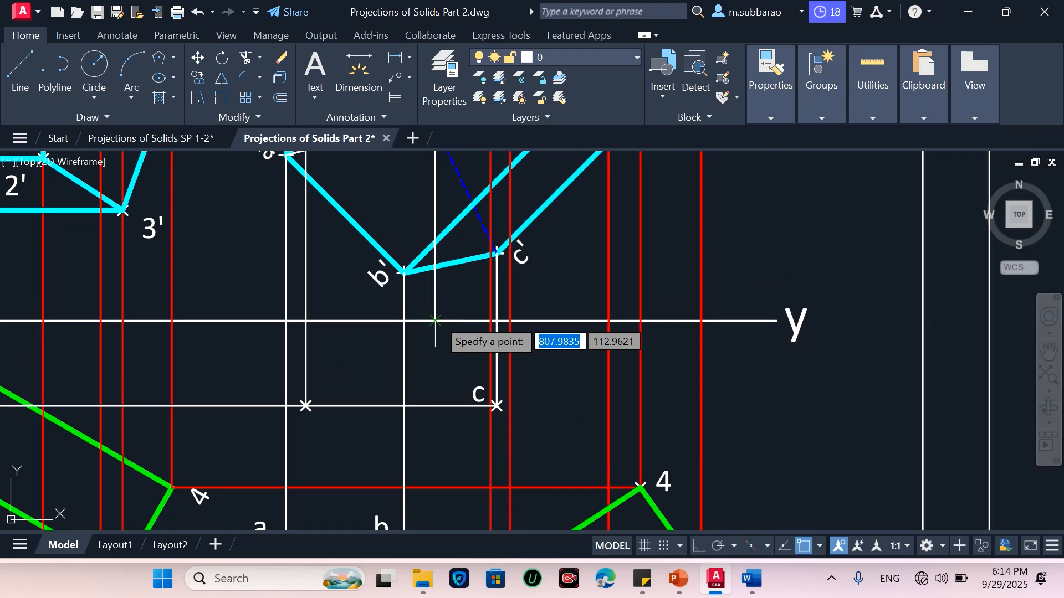
left_click(436, 321)
Move label d next to the new point on the XY line
scroll(465, 325, "down", 2)
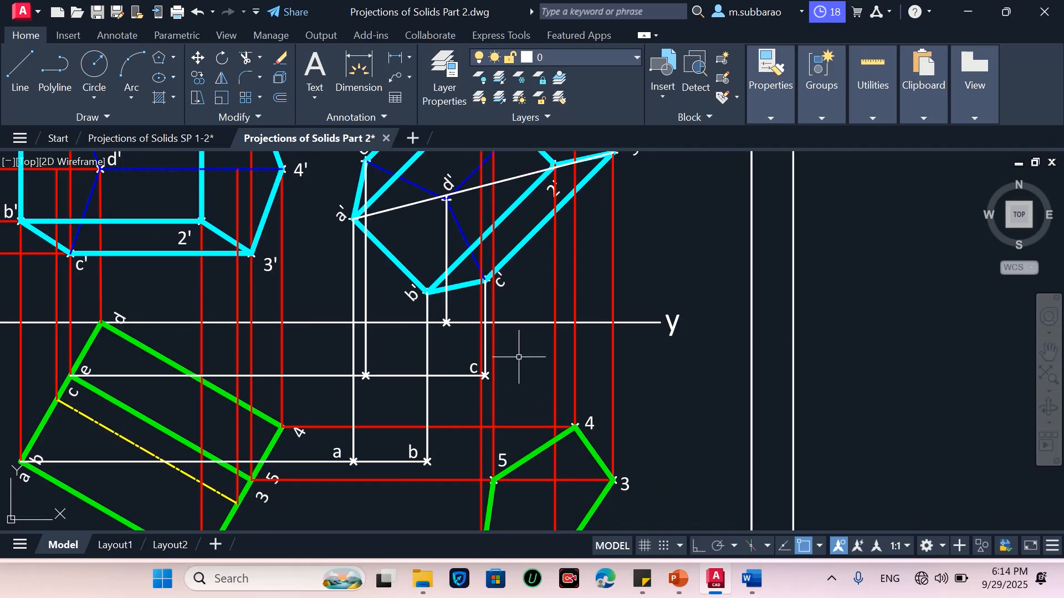
scroll(518, 357, "down", 2)
scroll(612, 476, "up", 2)
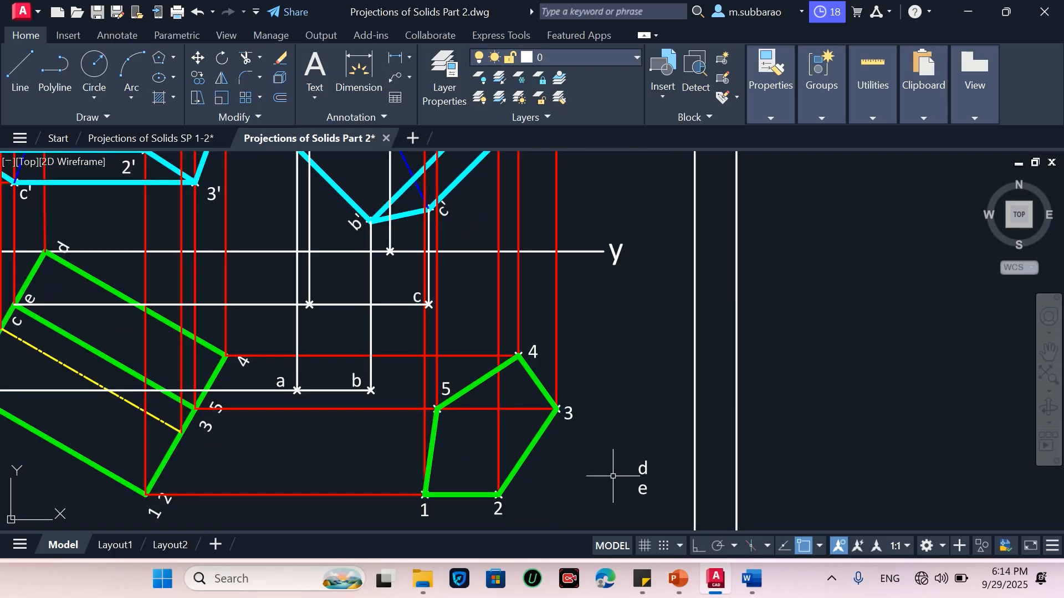
key("Return")
left_click(650, 453)
left_click(639, 469)
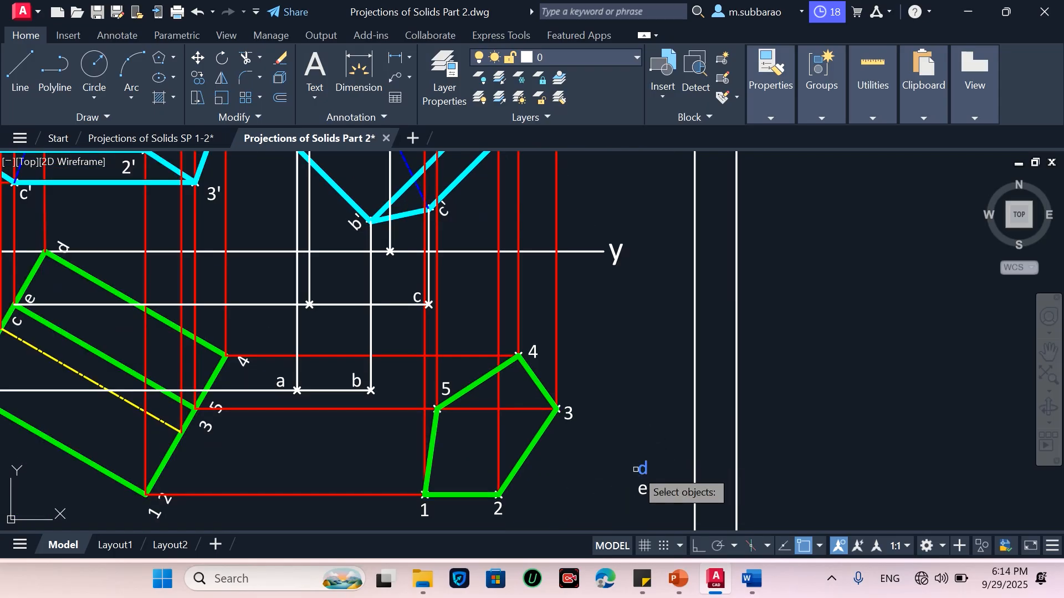
key("Return")
left_click(641, 469)
scroll(409, 267, "up", 2)
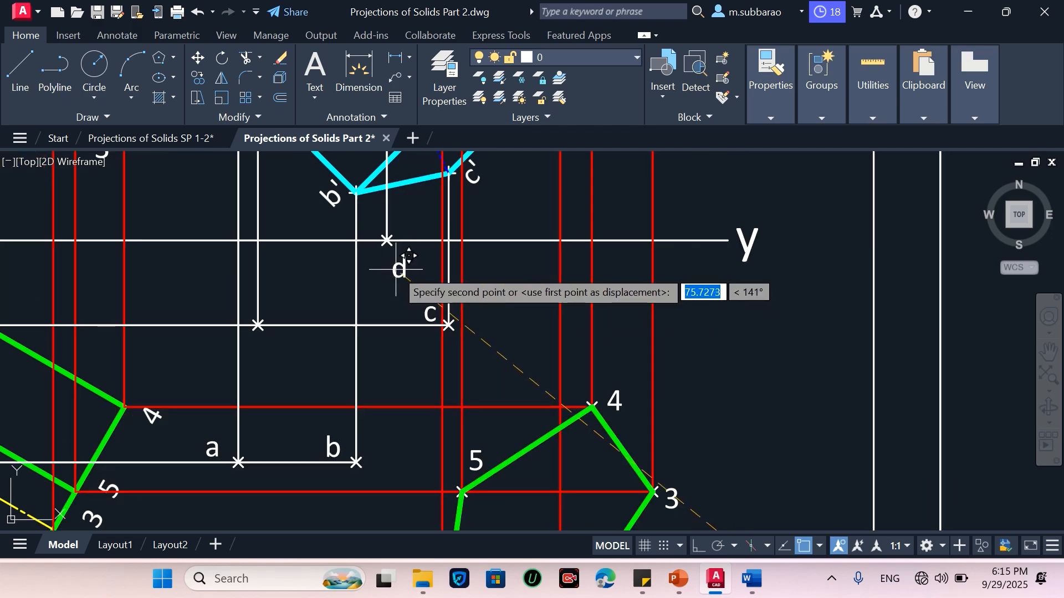
scroll(410, 224, "up", 3)
left_click(415, 223)
Move label e next to the left marked point on the upper horizontal projector line
scroll(416, 227, "down", 3)
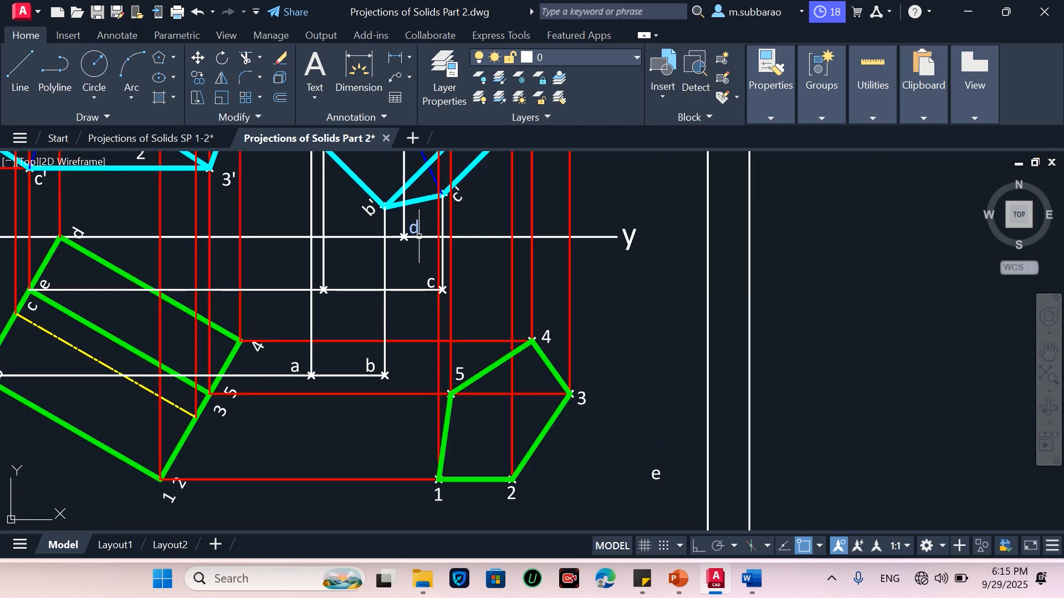
scroll(324, 283, "up", 2)
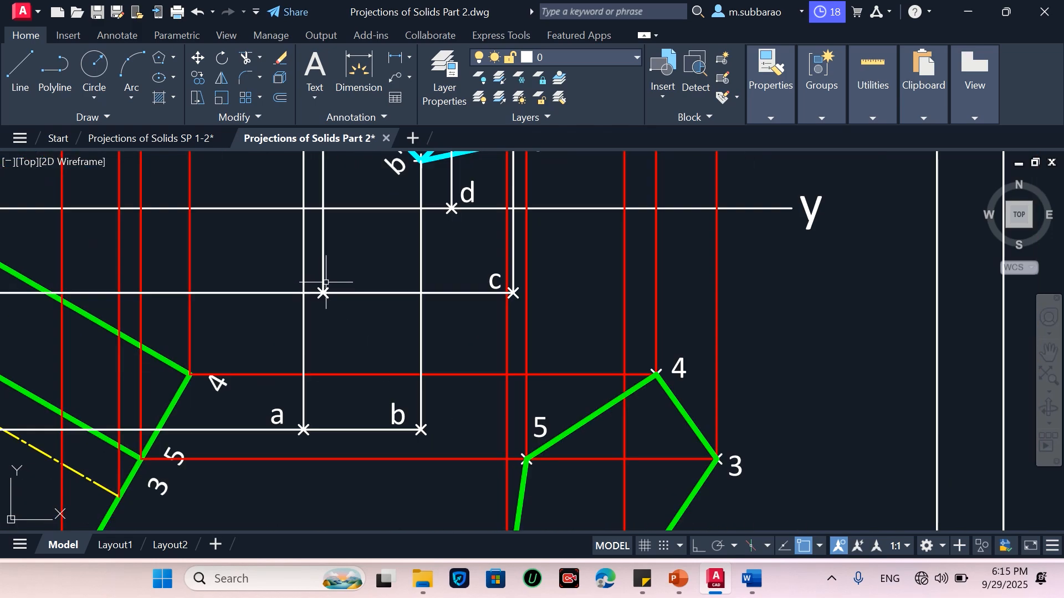
scroll(328, 278, "down", 2)
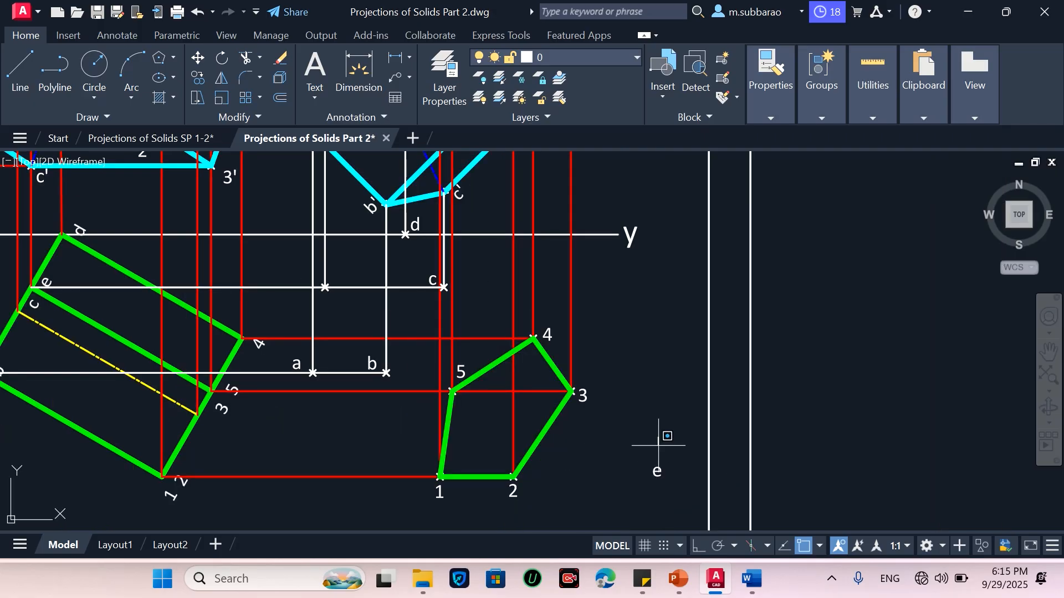
left_click_drag(658, 445, 641, 483)
key("Return")
left_click(655, 477)
scroll(276, 268, "up", 4)
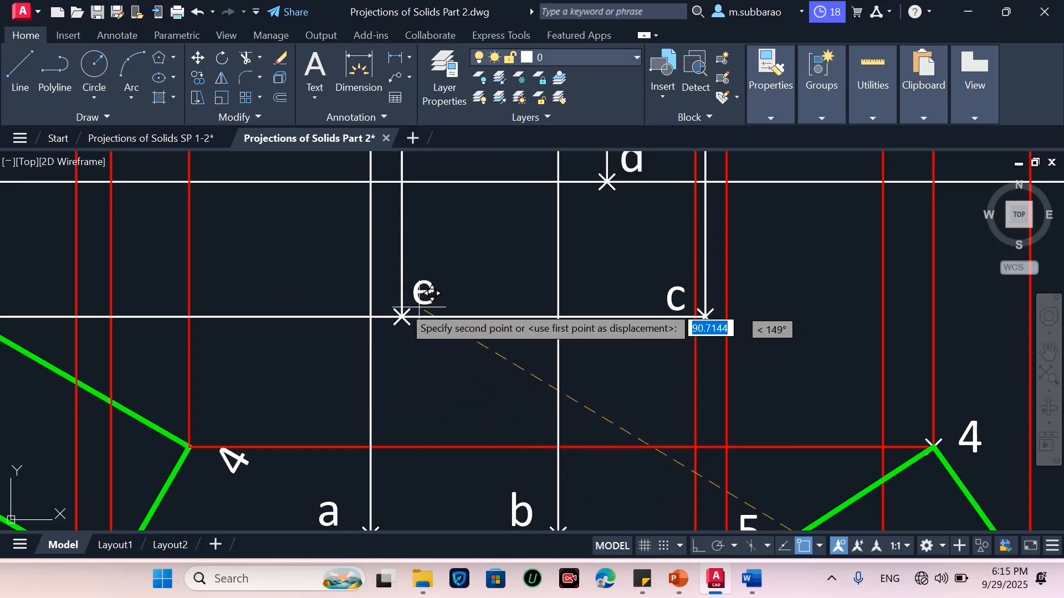
scroll(378, 305, "up", 2)
left_click(381, 304)
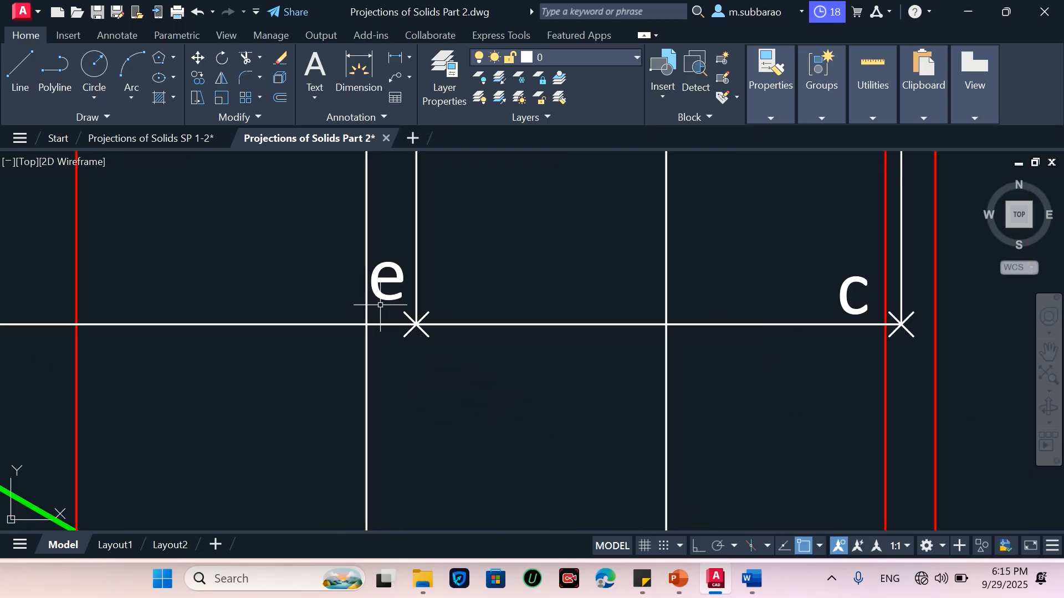
scroll(380, 305, "down", 6)
scroll(444, 327, "up", 2)
scroll(442, 328, "down", 2)
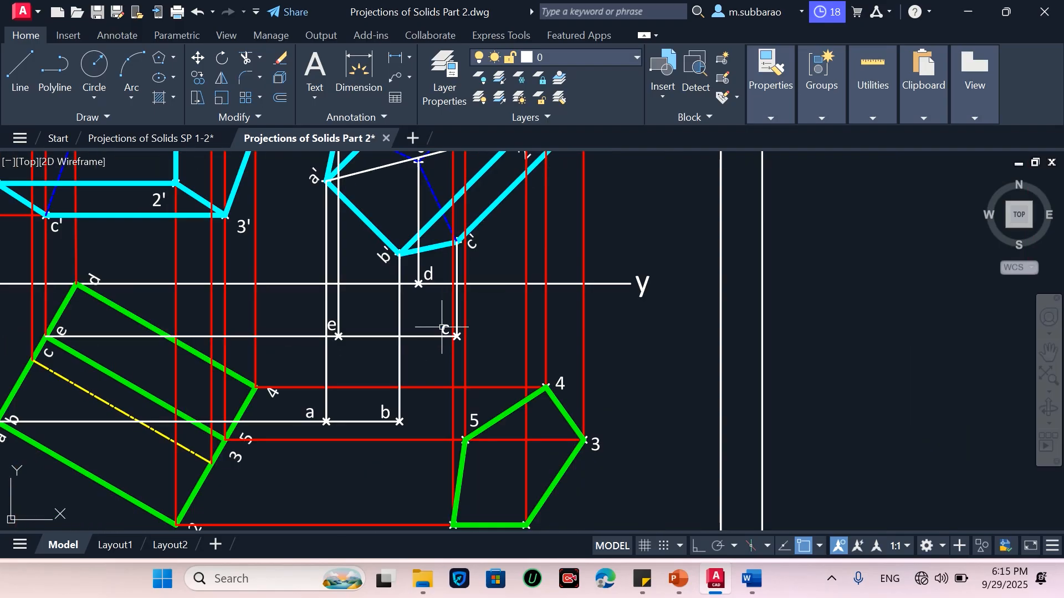
scroll(437, 377, "down", 2)
middle_click_drag(508, 334, 507, 374)
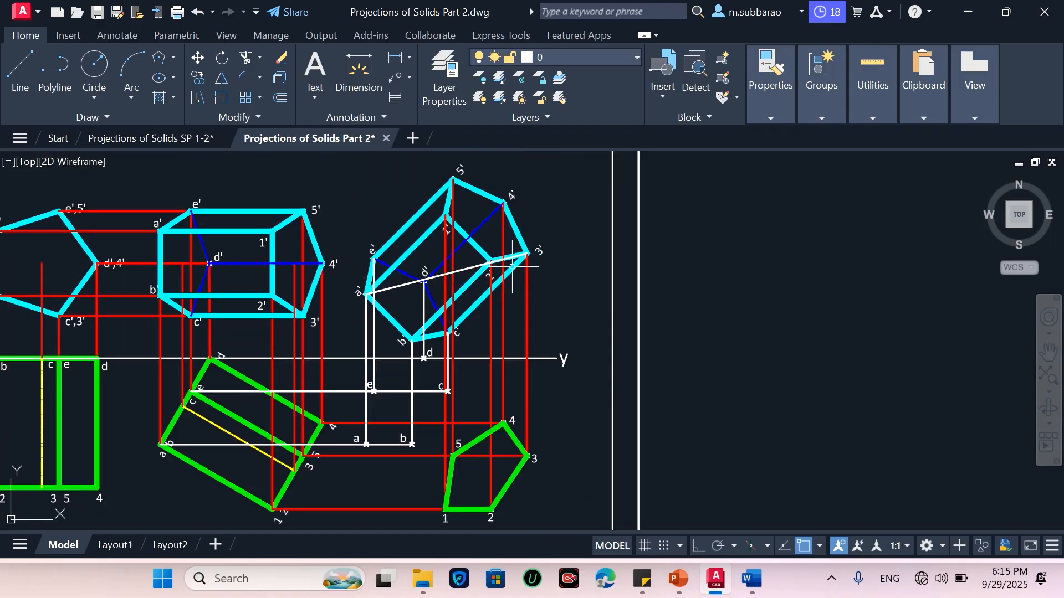
left_click(466, 269)
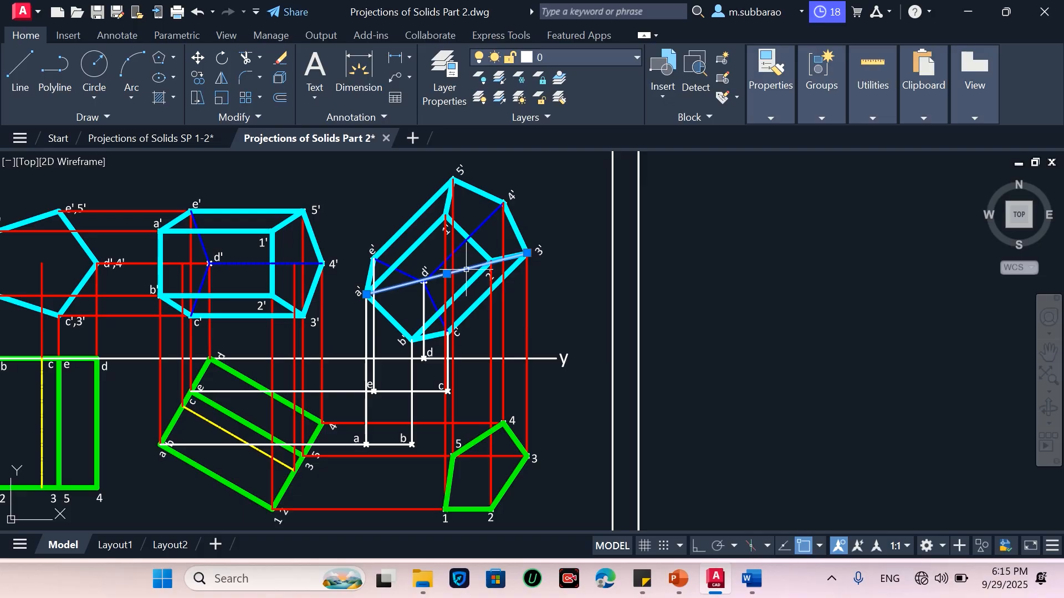
key("Escape")
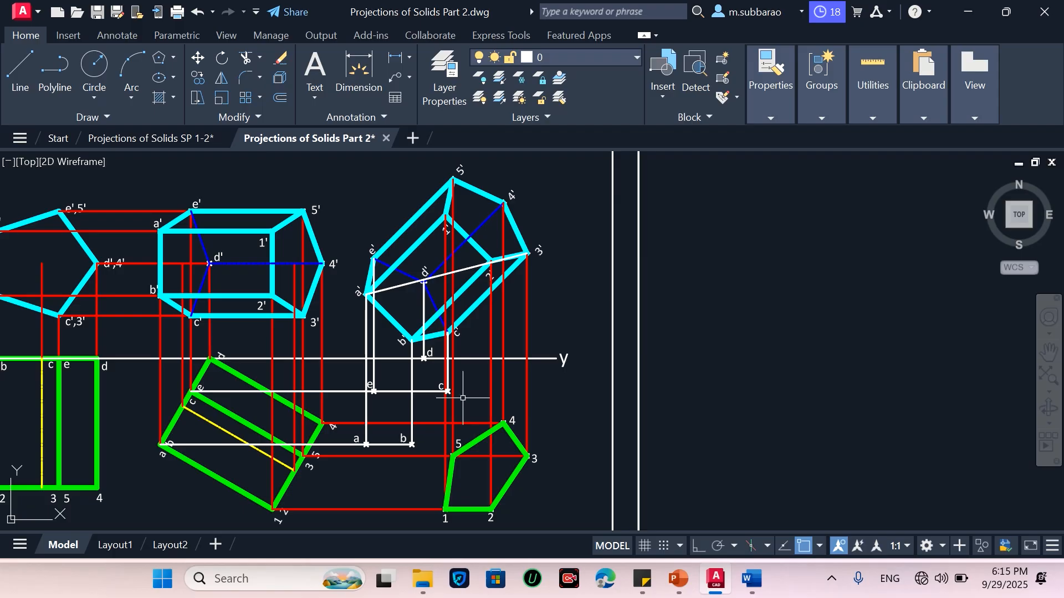
scroll(438, 364, "up", 2)
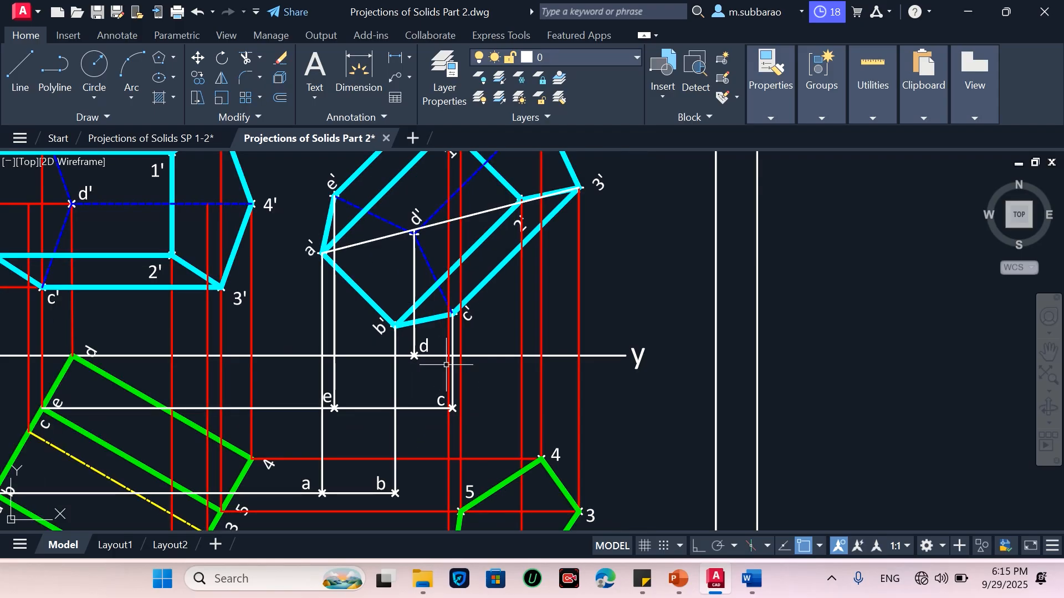
scroll(446, 365, "down", 2)
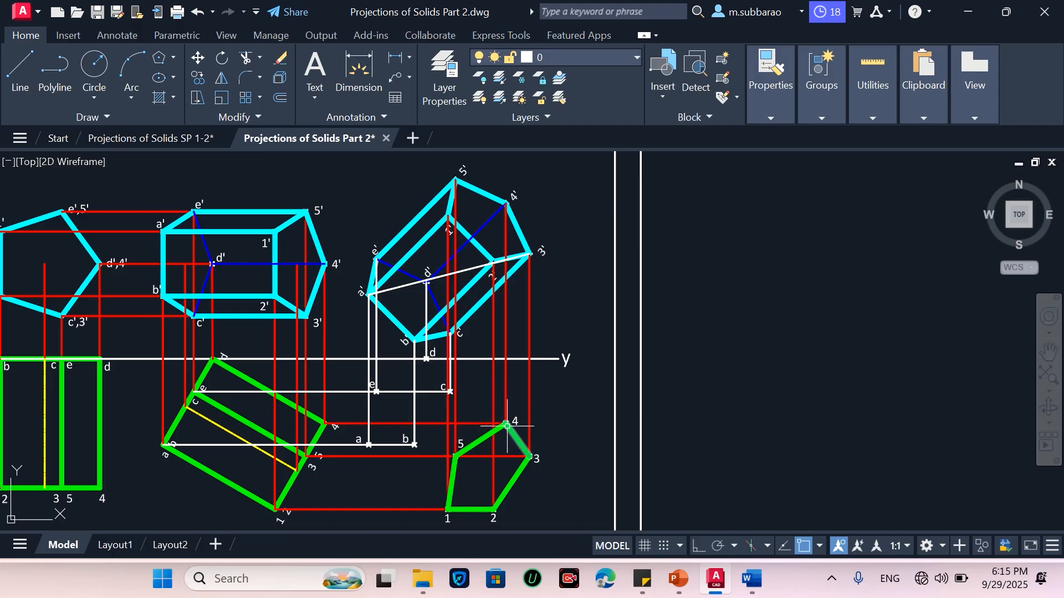
Draw a line from corner 4 of the new pentagon view to point d on the XY line
type("l")
key("Return")
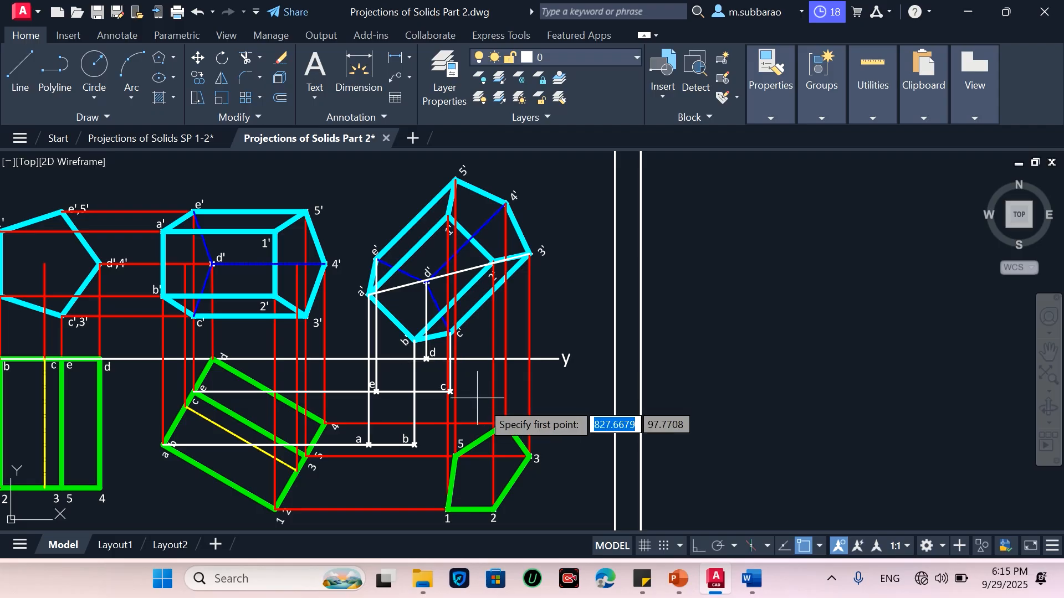
left_click(505, 423)
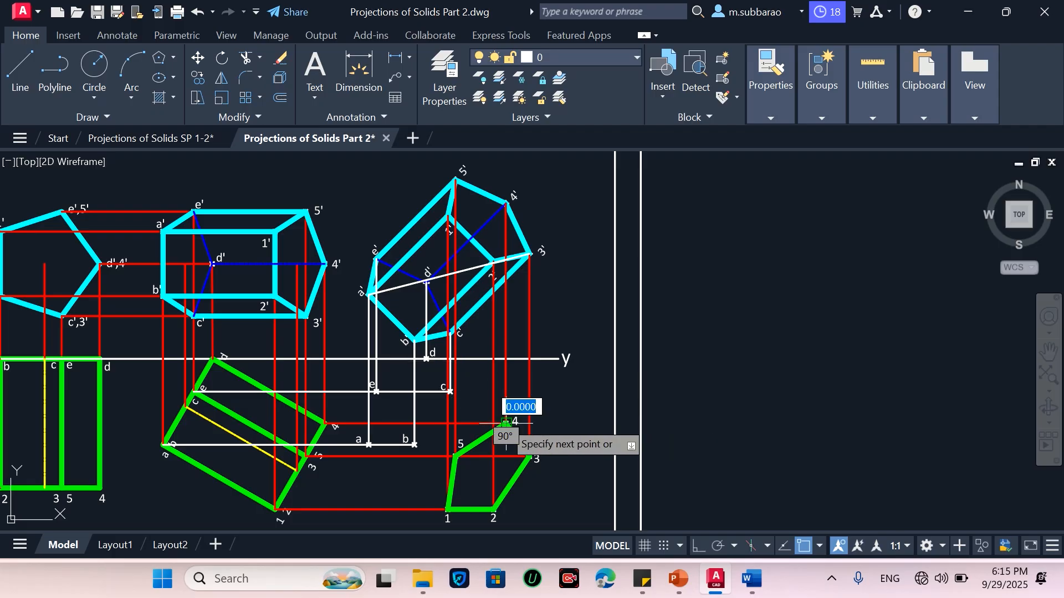
left_click(426, 359)
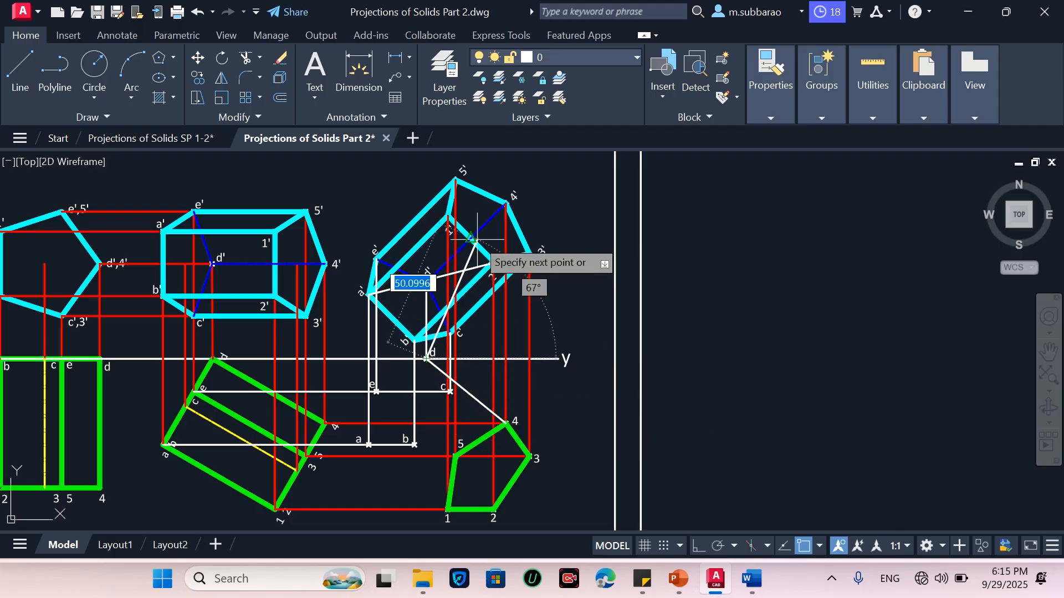
key("Escape")
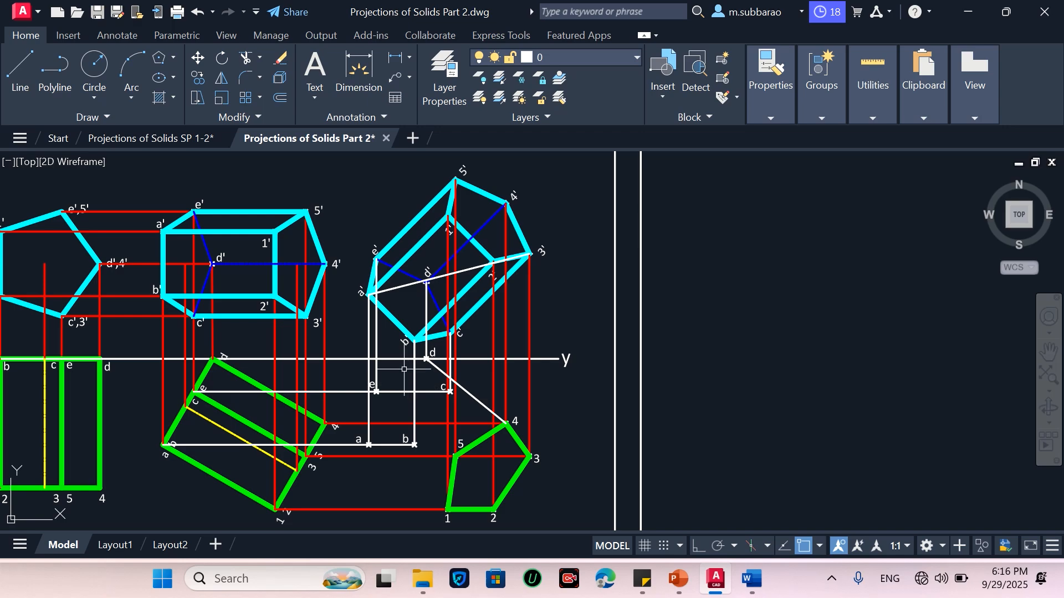
Draw a line from point d on the XY line to point e in the new top view
type("l")
key("Return")
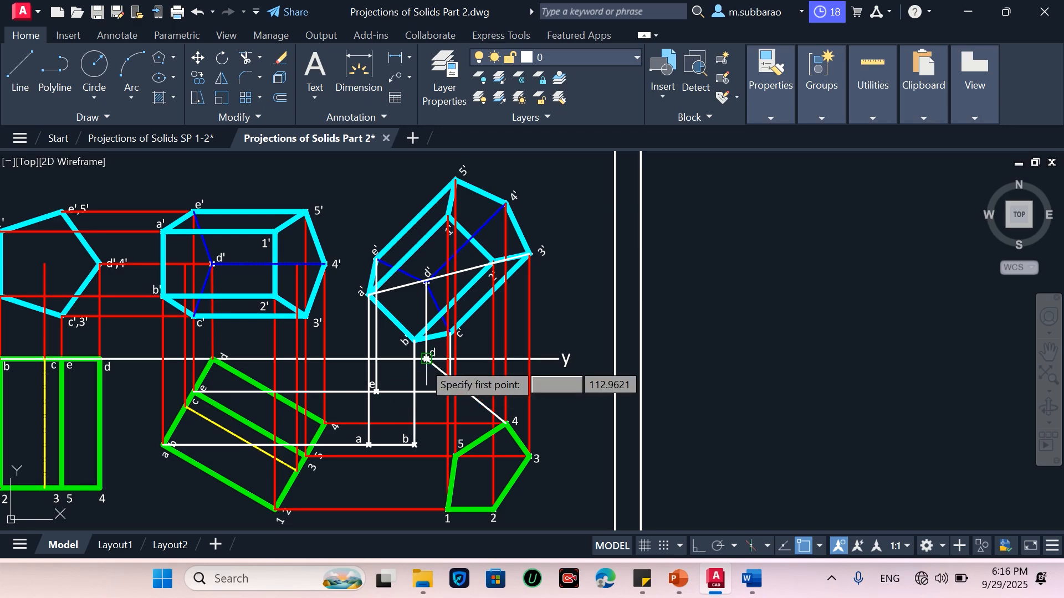
left_click(426, 359)
scroll(376, 391, "up", 4)
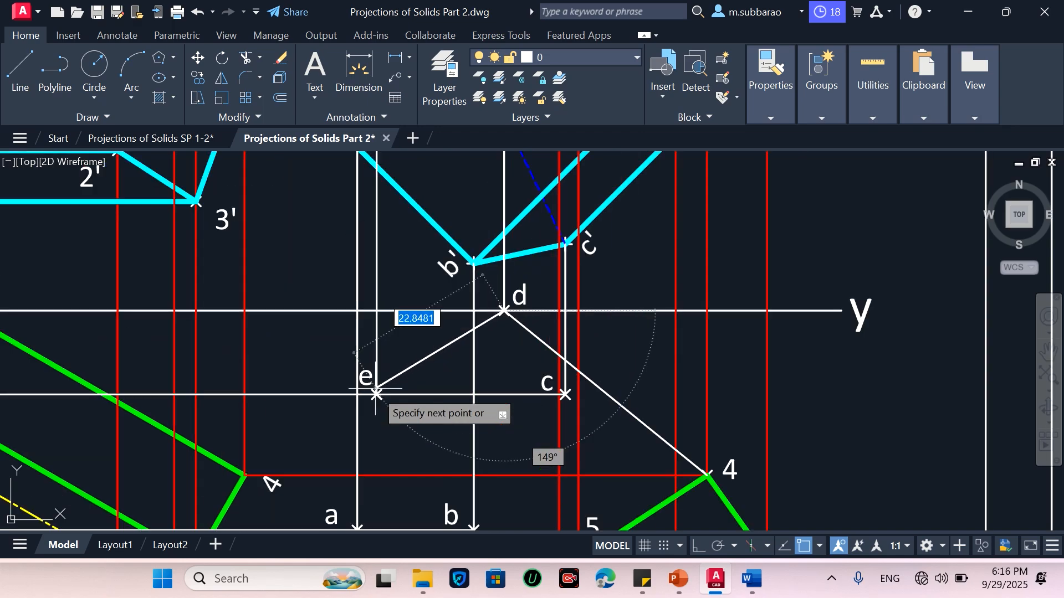
scroll(379, 385, "down", 2)
key("Escape")
Draw a line from point e down to point a
scroll(383, 382, "up", 1)
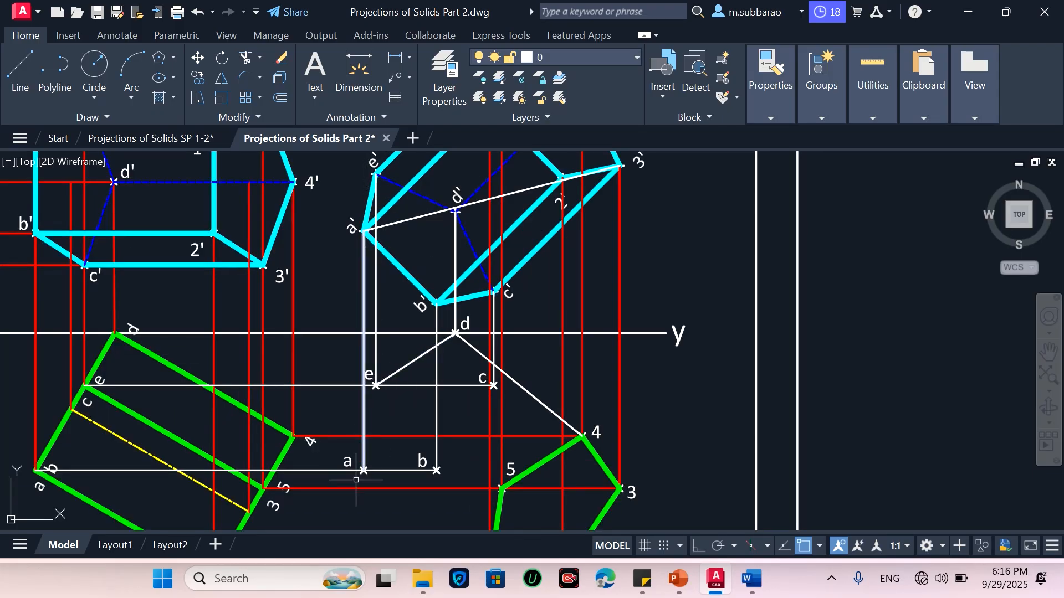
key("Return")
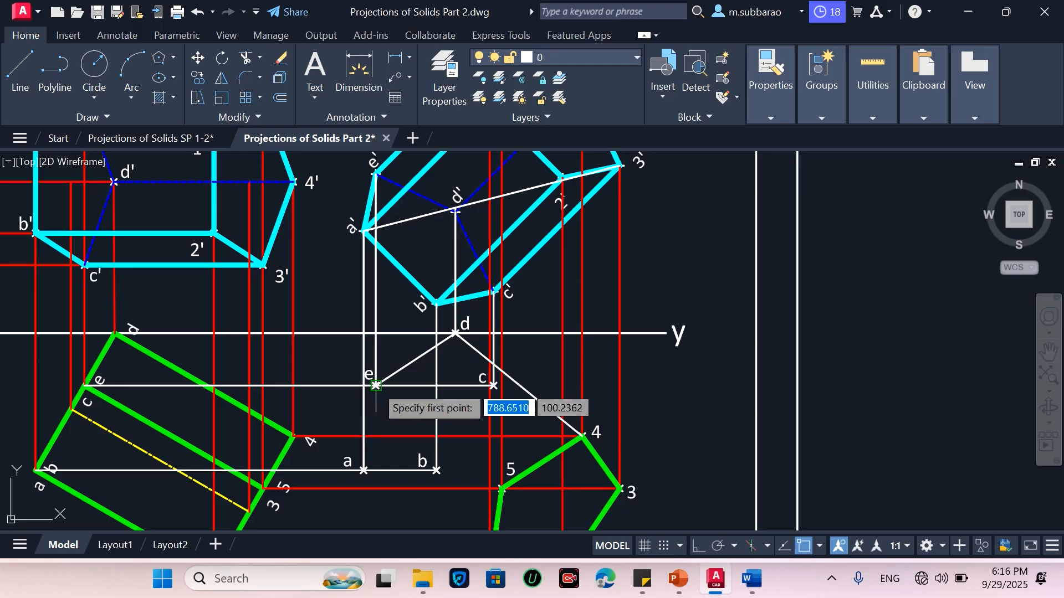
left_click(364, 470)
left_click(364, 471)
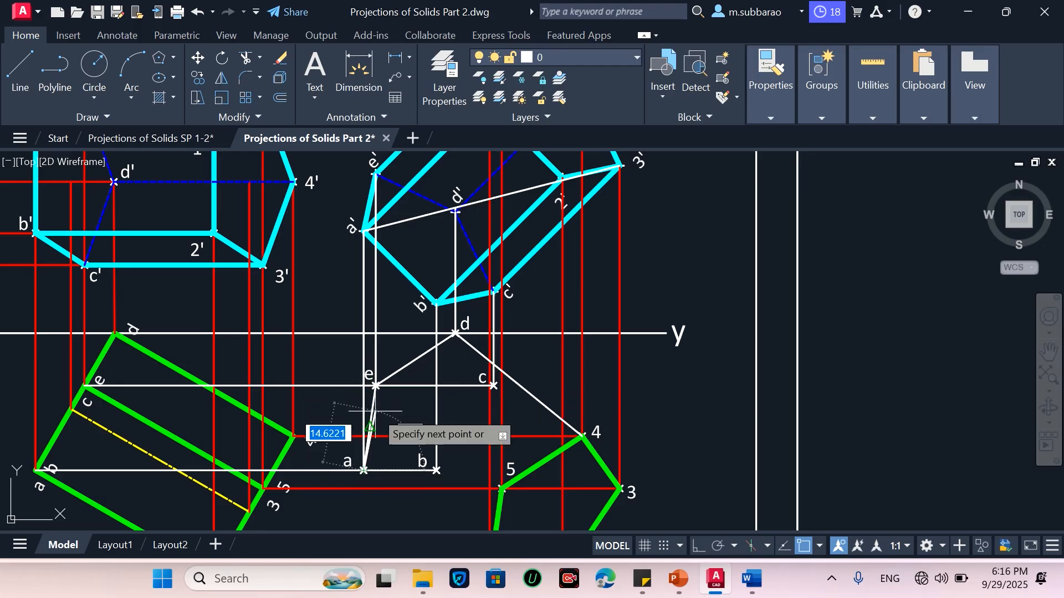
key("Escape")
scroll(398, 312, "down", 2)
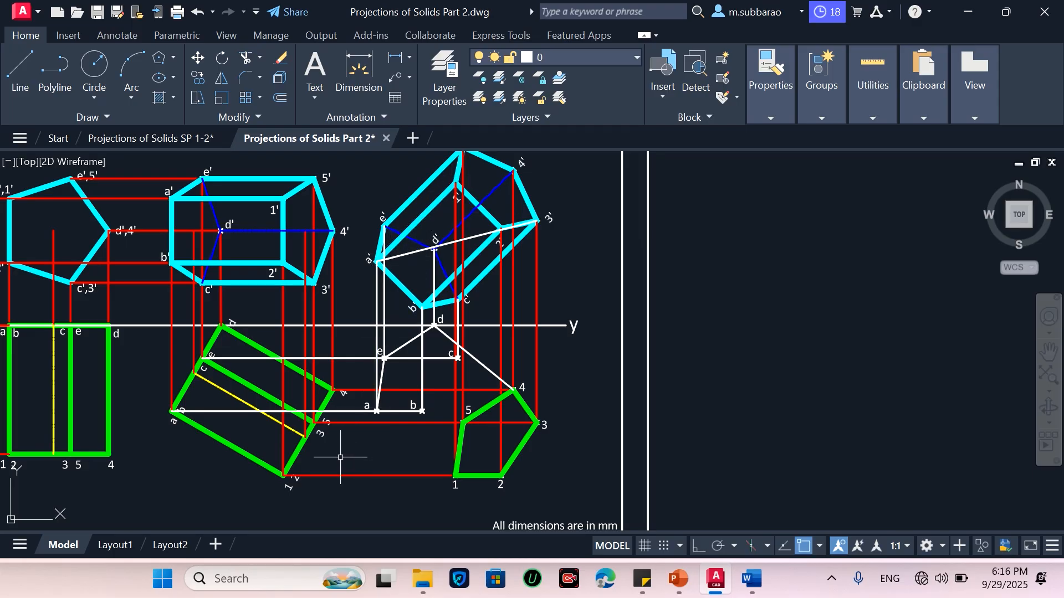
Draw a line from point a to corner 1 of the lower pentagon
scroll(341, 457, "up", 2)
type("l")
key("Return")
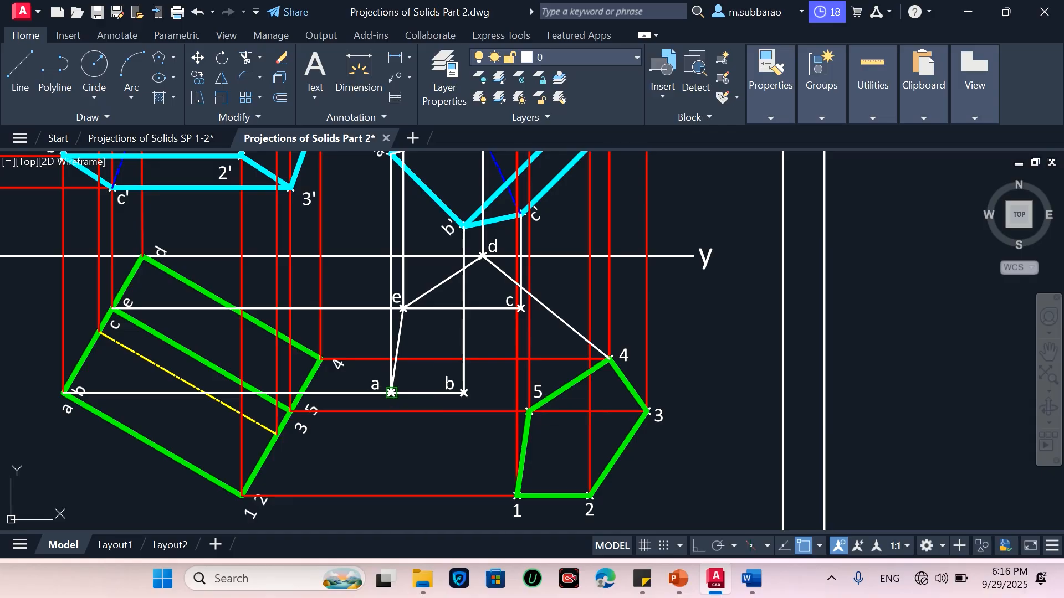
left_click(391, 392)
left_click(517, 495)
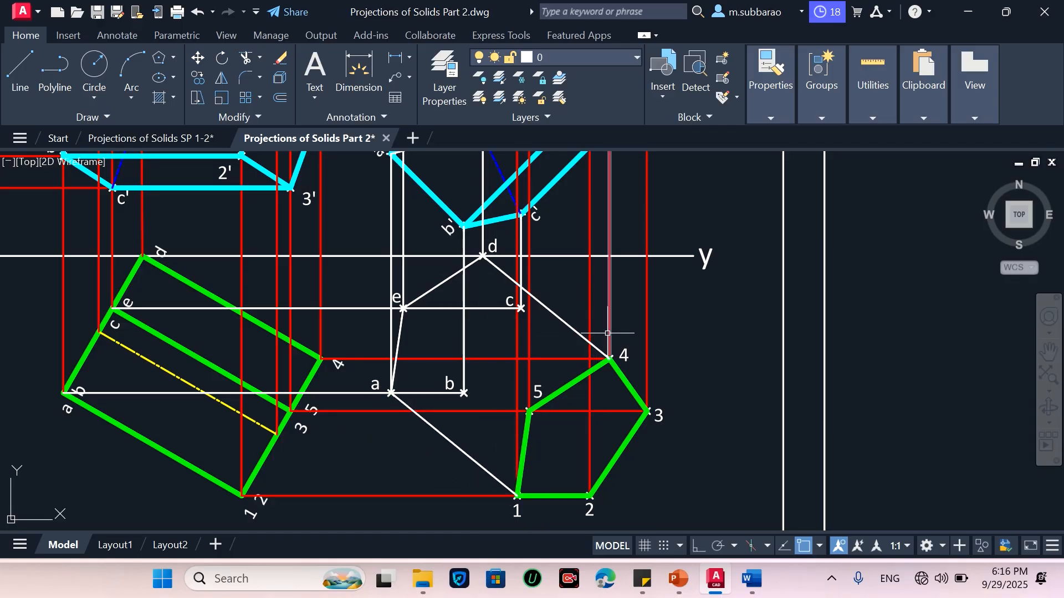
Match the properties of the green pentagon edge 5–4 onto line d–4
type("ma")
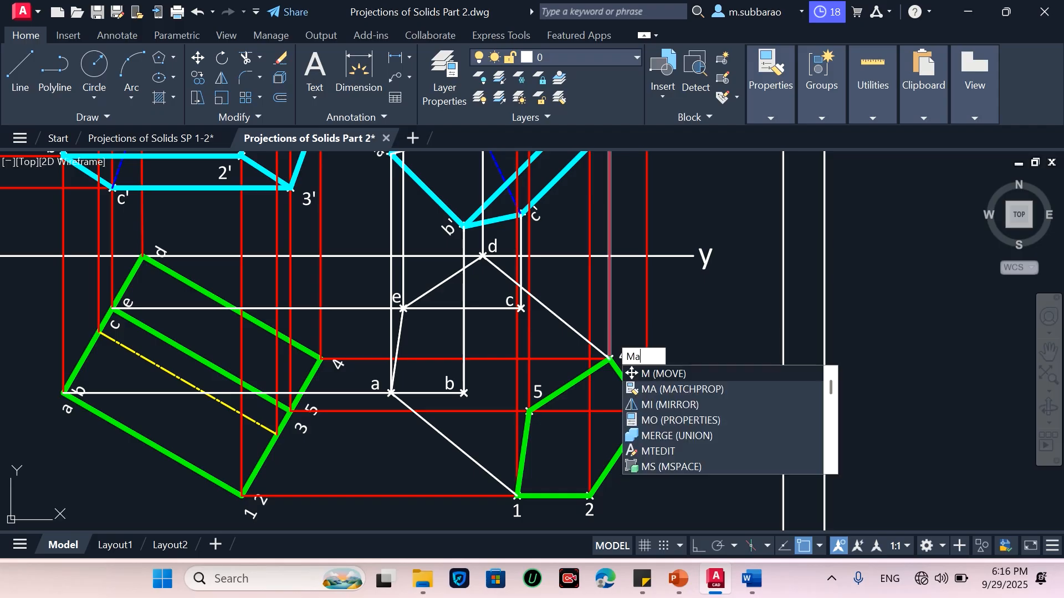
key("Return")
left_click(586, 374)
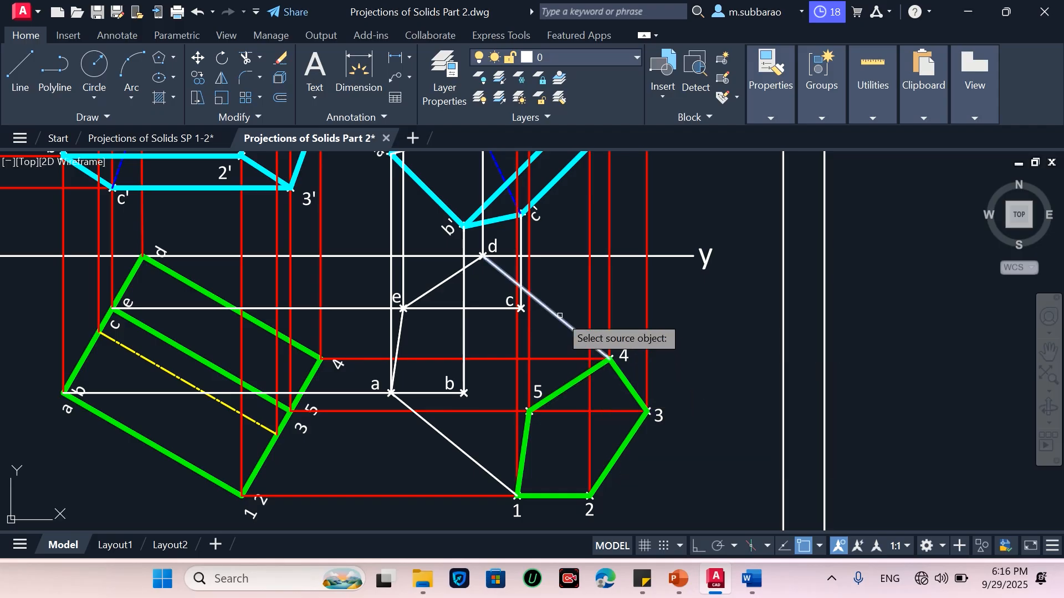
left_click(559, 315)
key("Return")
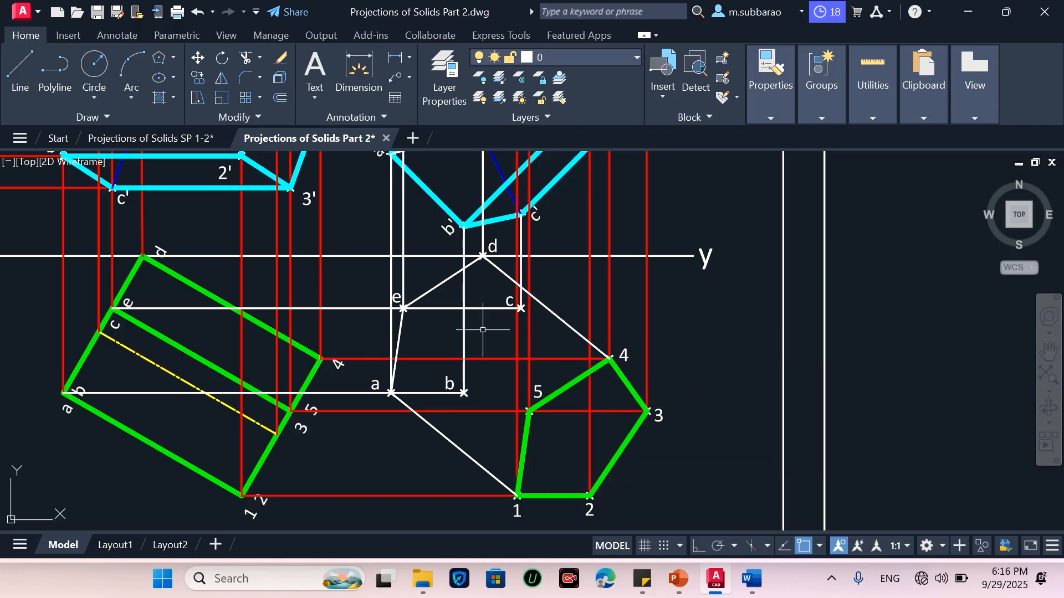
Apply the green pentagon edge's properties to lines d–e, e–a and a–1
type("ma")
key("Return")
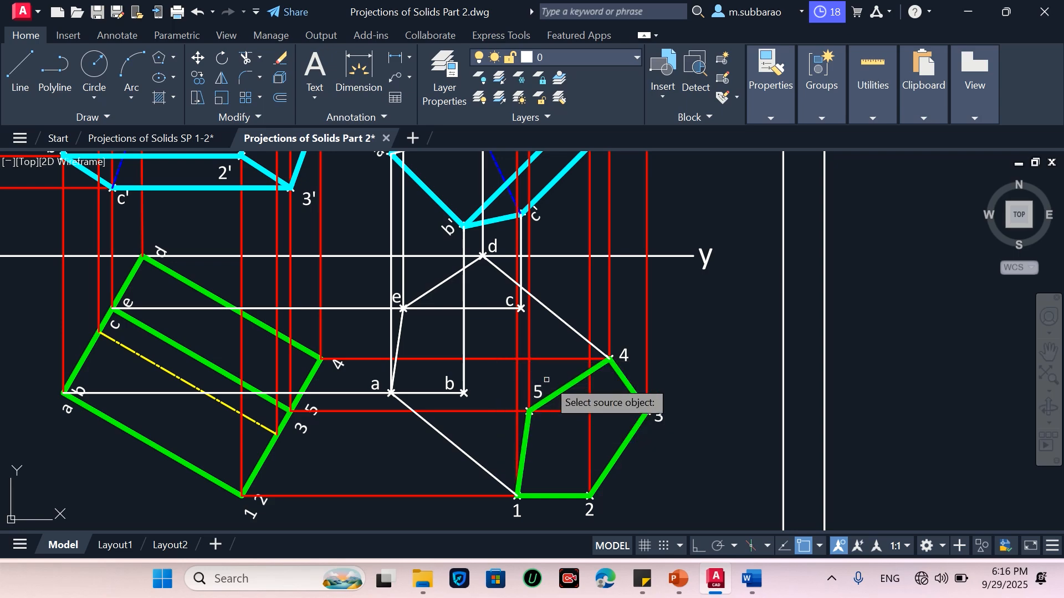
left_click(572, 385)
left_click(550, 310)
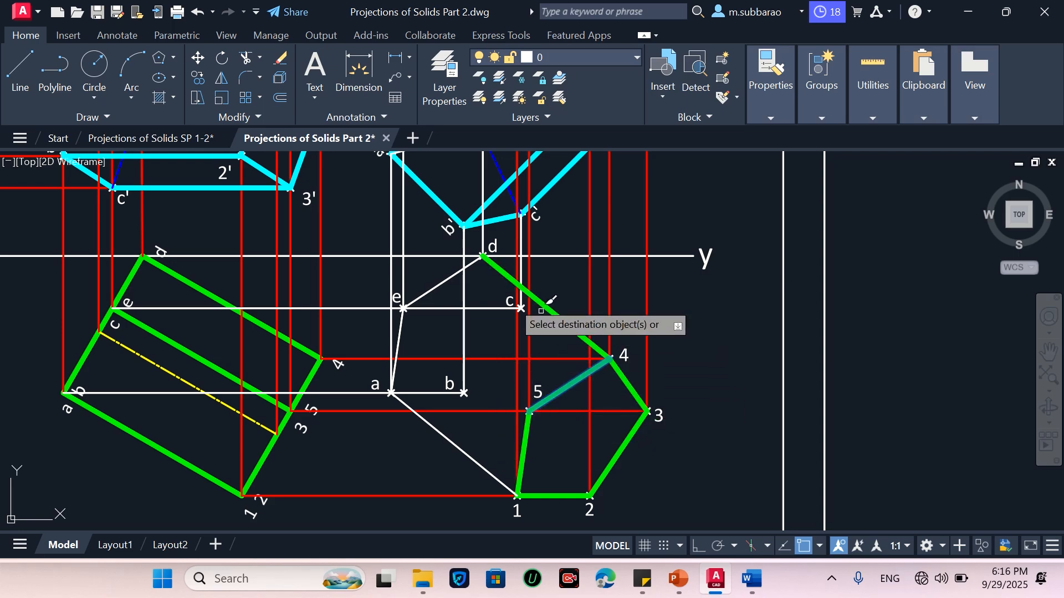
left_click(398, 339)
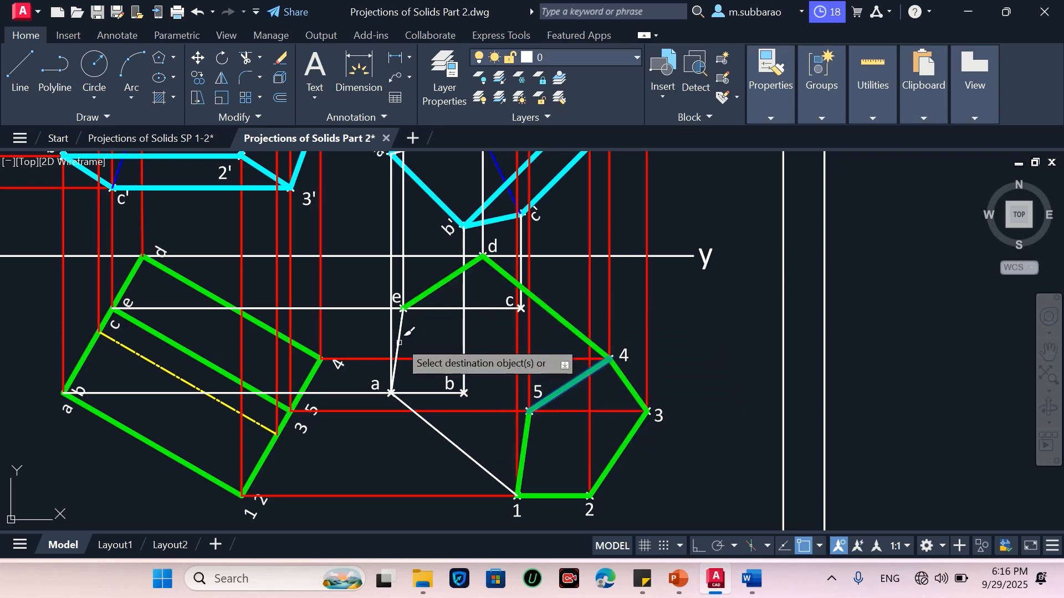
left_click(457, 447)
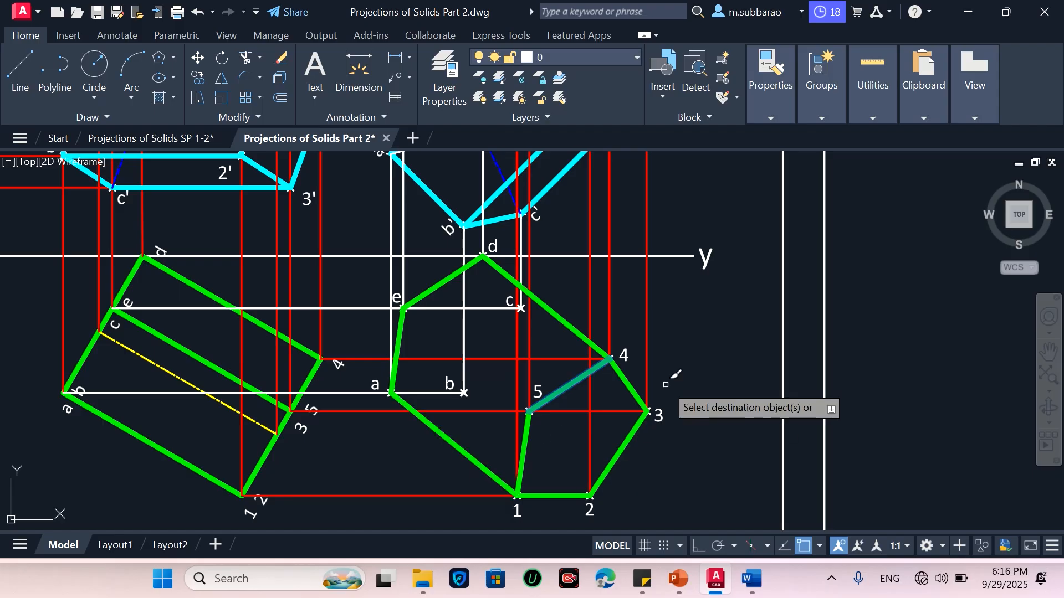
key("Return")
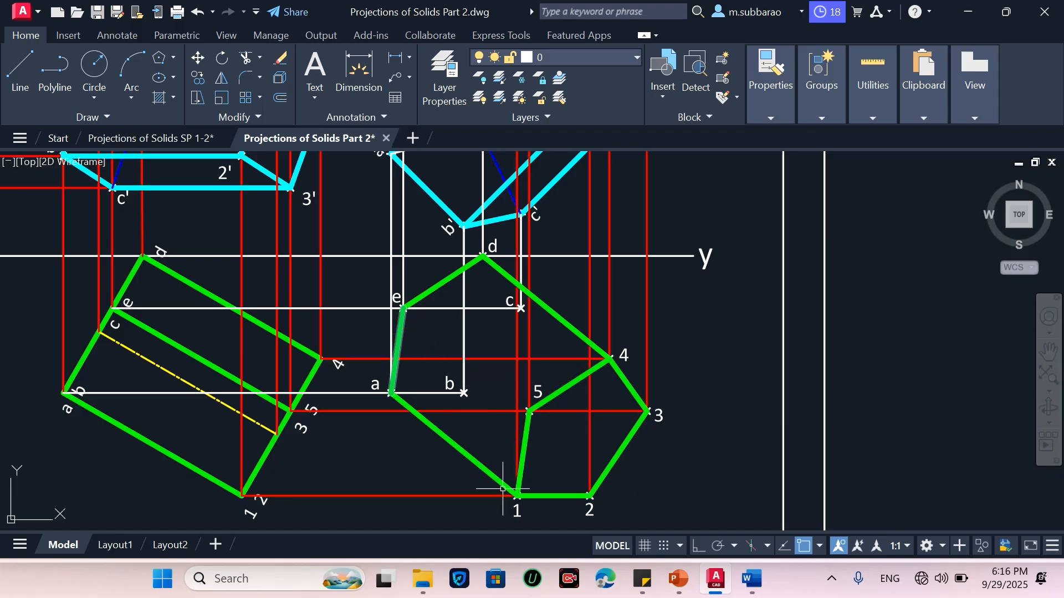
Draw a line from corner 5 to point e
scroll(502, 489, "down", 3)
scroll(511, 217, "up", 3)
scroll(507, 332, "down", 3)
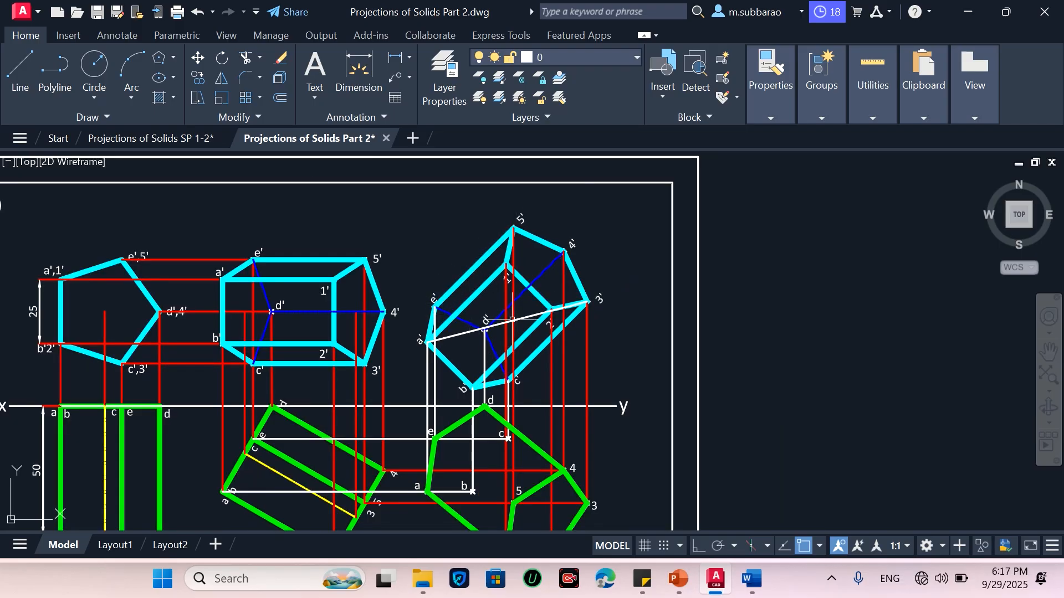
scroll(469, 411, "down", 3)
scroll(468, 463, "up", 5)
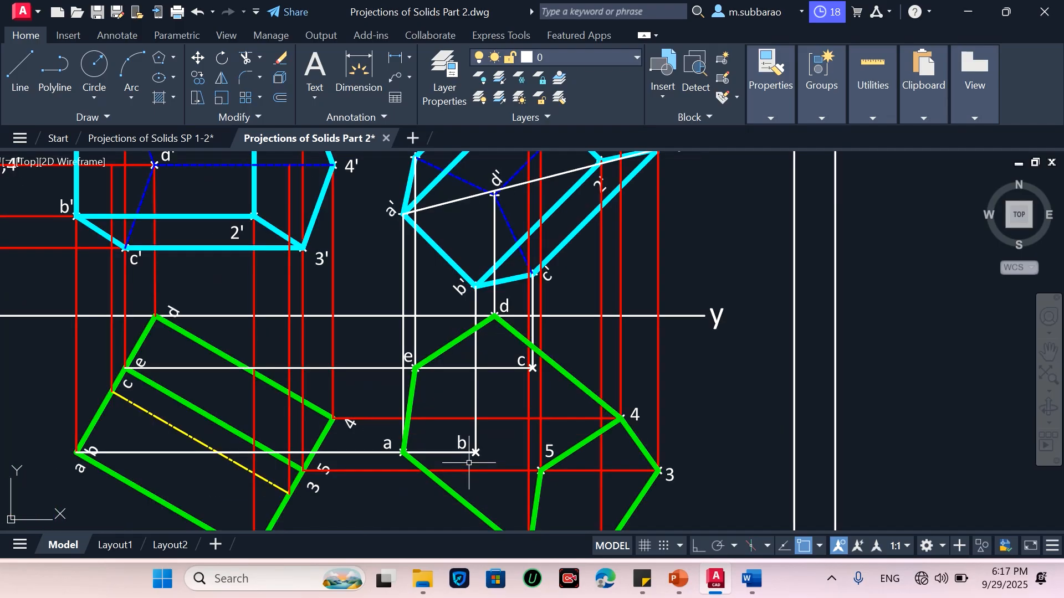
type("l")
key("Return")
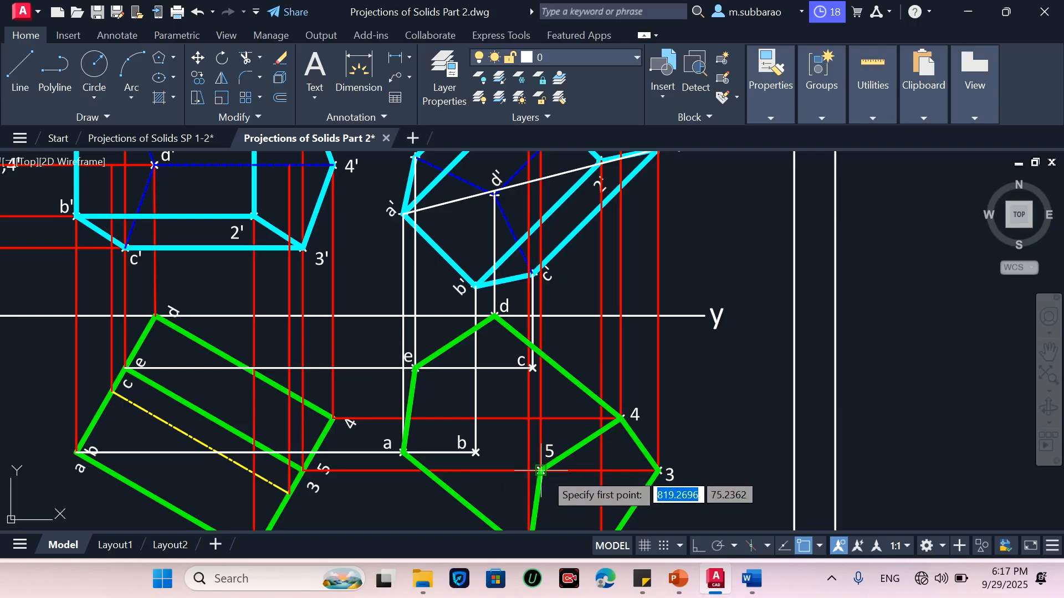
left_click(541, 472)
left_click(415, 368)
key("Return")
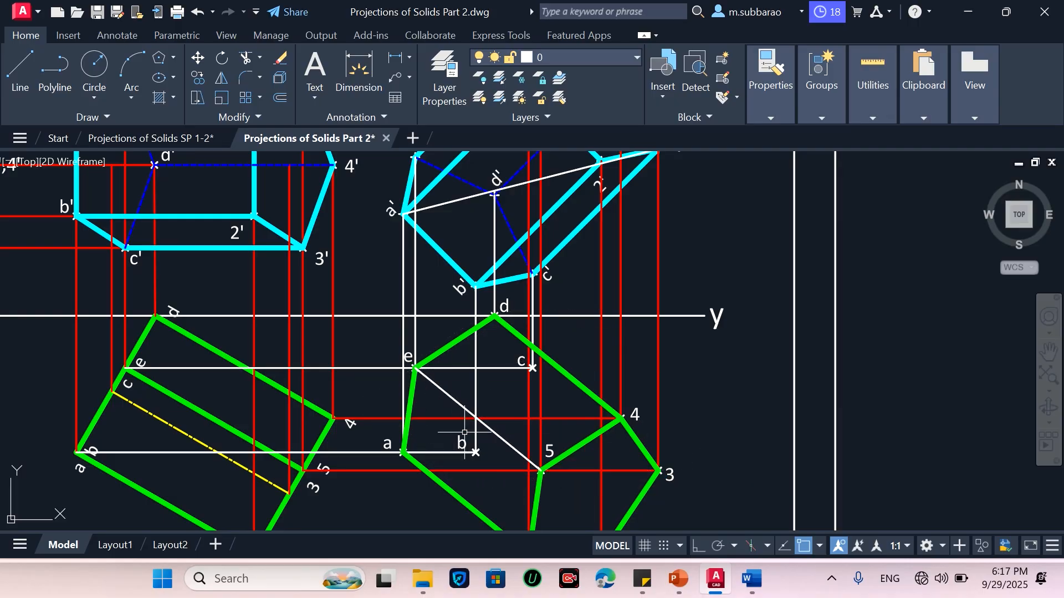
Match the green outline properties onto the new line e–5
type("ma")
key("Return")
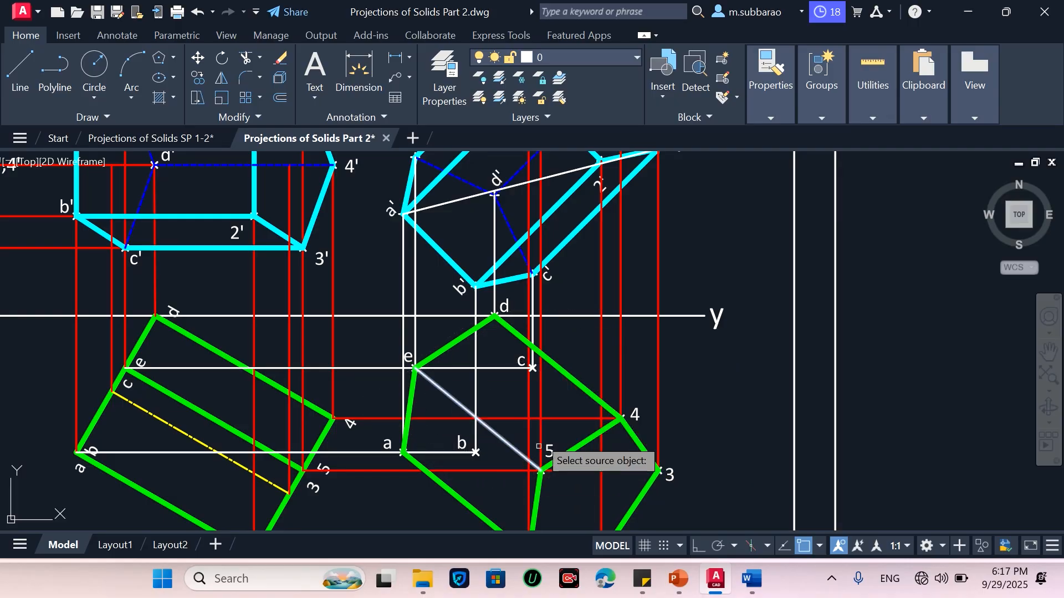
left_click(570, 378)
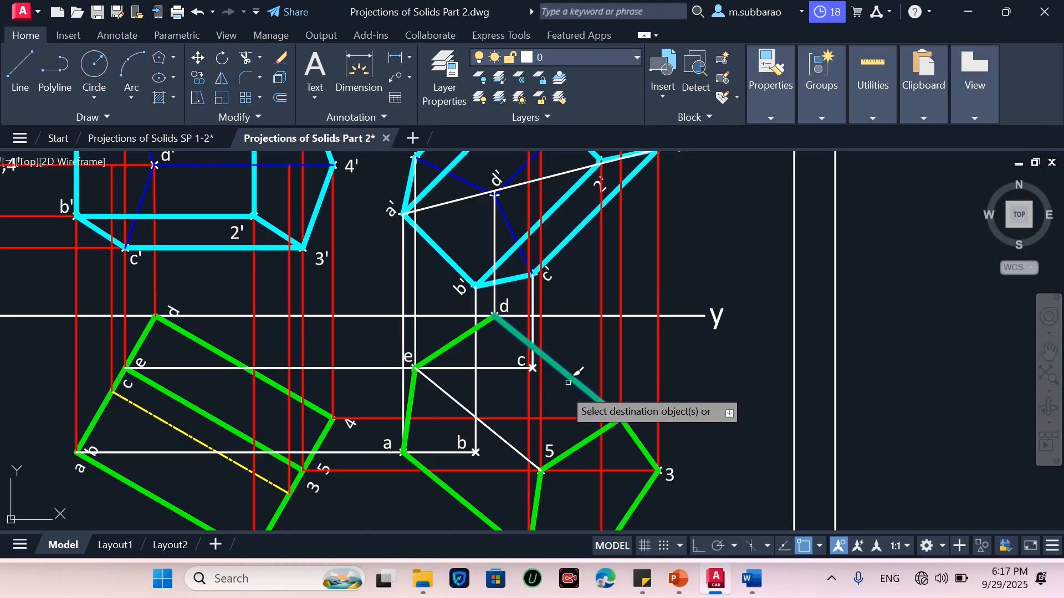
left_click(509, 435)
key("Return")
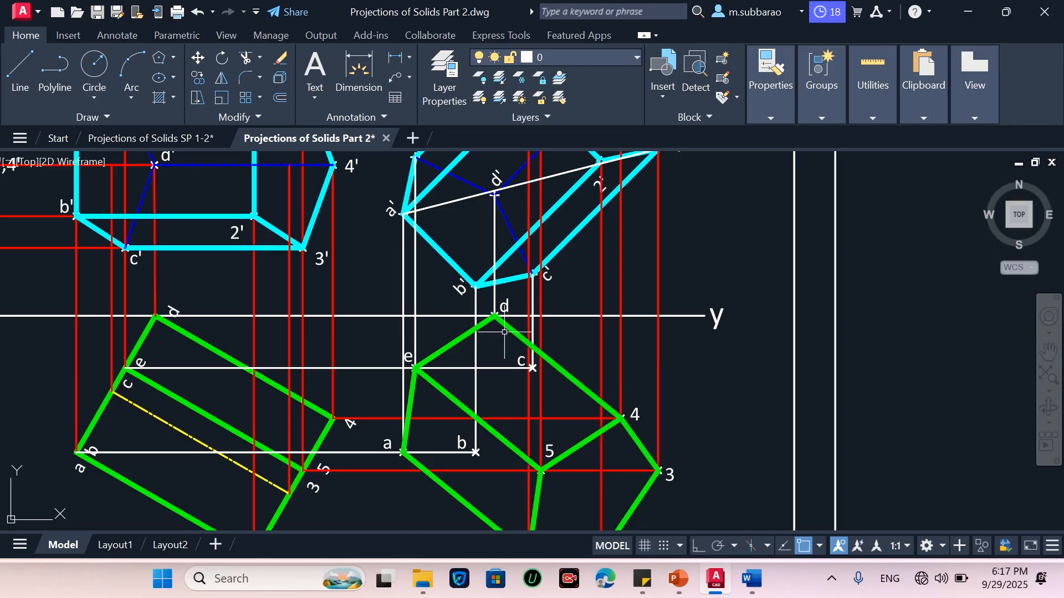
Draw a thin line from point b to point c
scroll(588, 415, "down", 2)
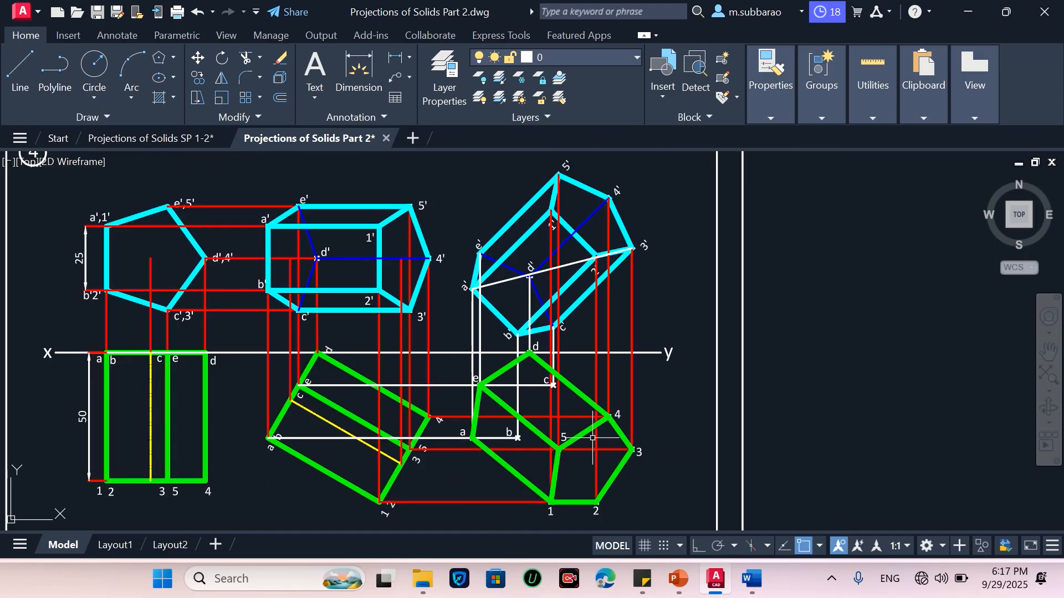
scroll(622, 463, "up", 2)
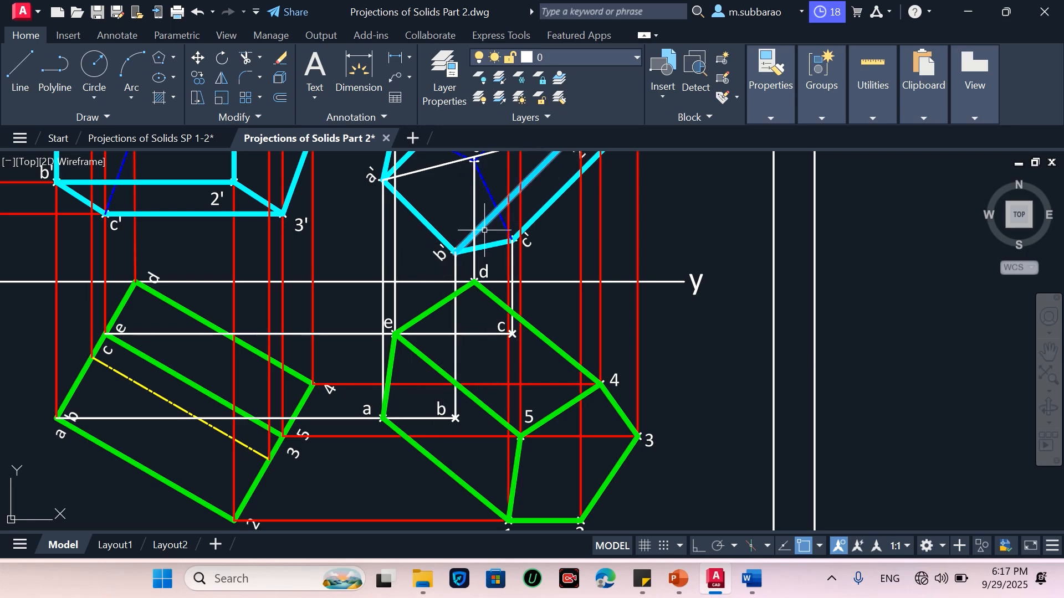
type("l")
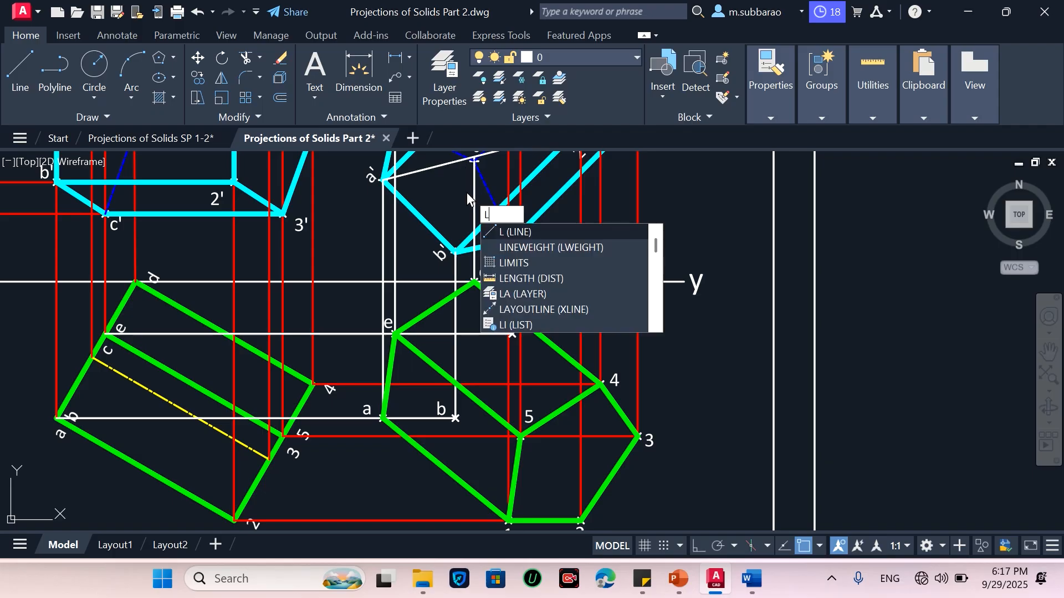
key("Return")
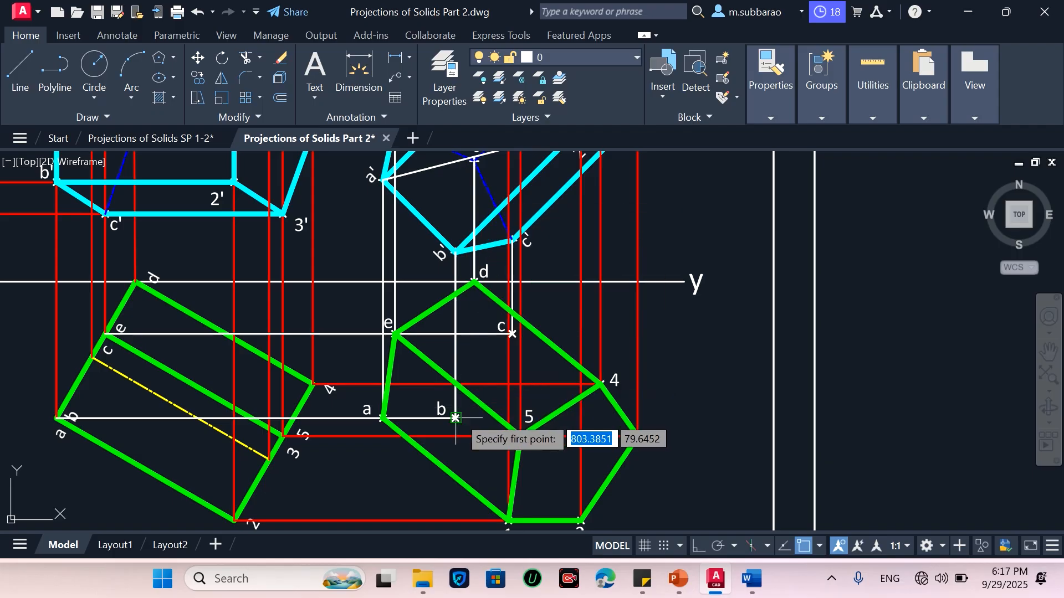
left_click(456, 418)
left_click(512, 334)
key("Return")
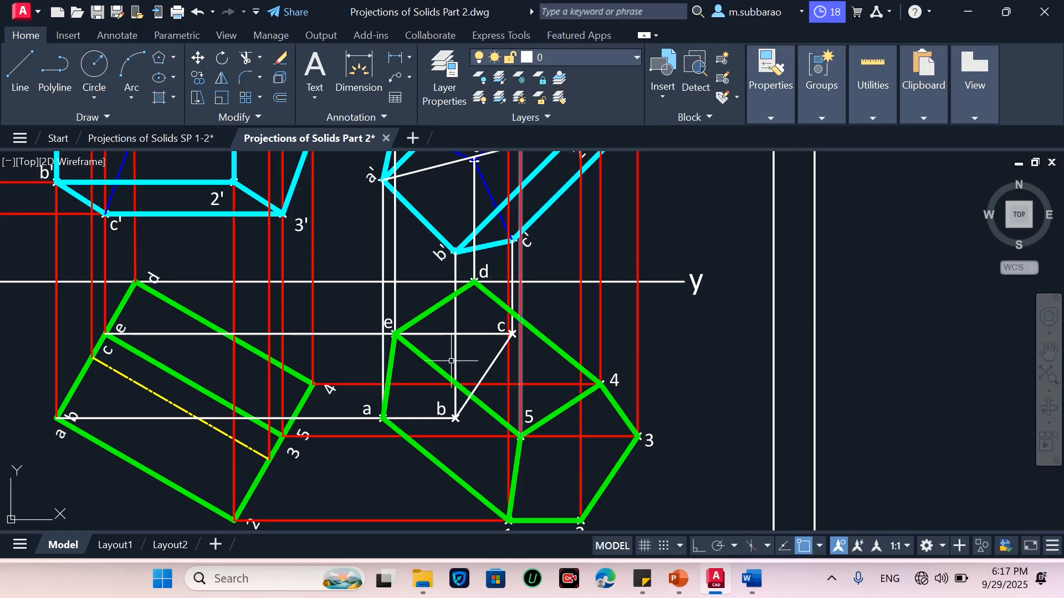
Draw a thin line from point c to corner 3
scroll(451, 361, "down", 4)
scroll(468, 332, "up", 4)
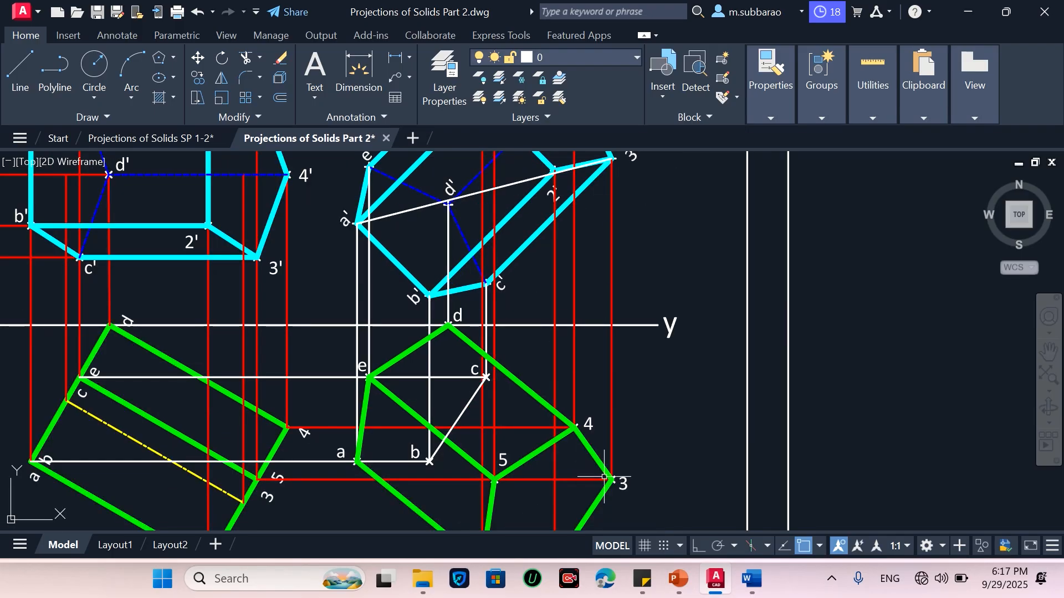
key("Return")
left_click(487, 379)
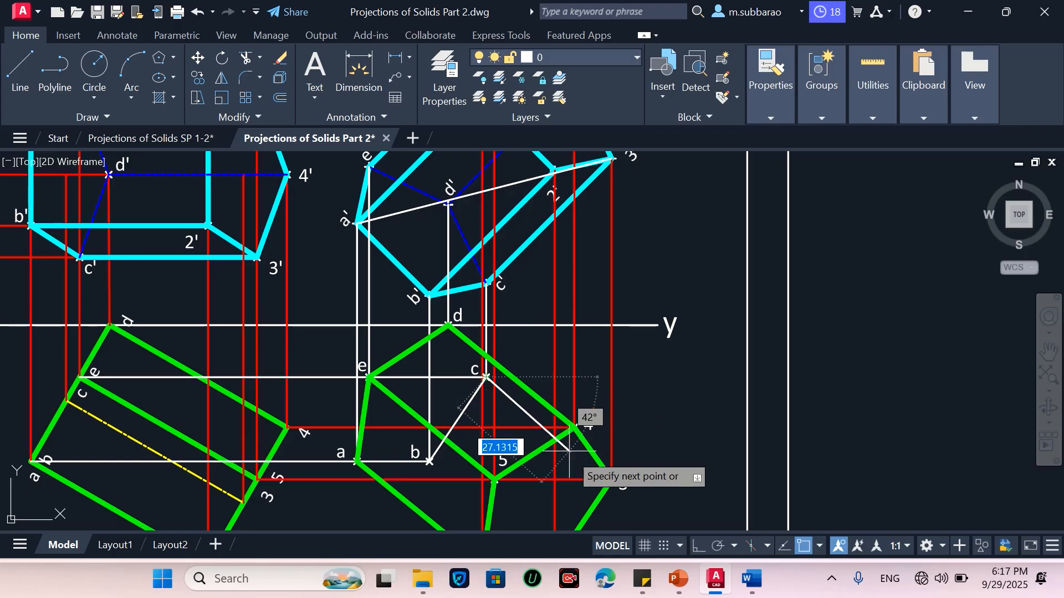
left_click(612, 479)
key("Return")
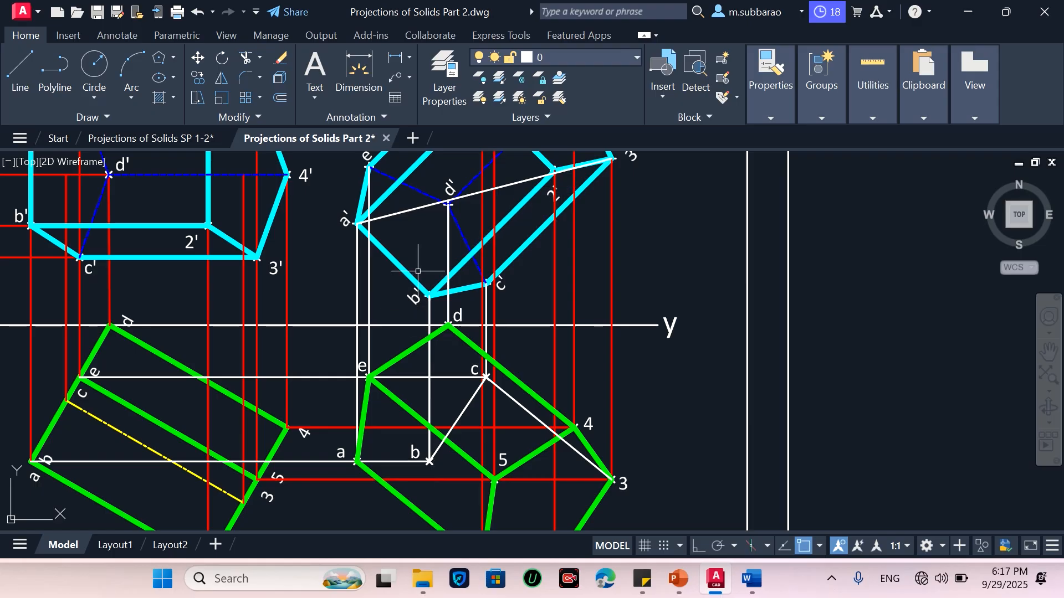
Draw a thin line from point b to corner 2
scroll(418, 271, "down", 2)
scroll(448, 418, "up", 2)
key("Return")
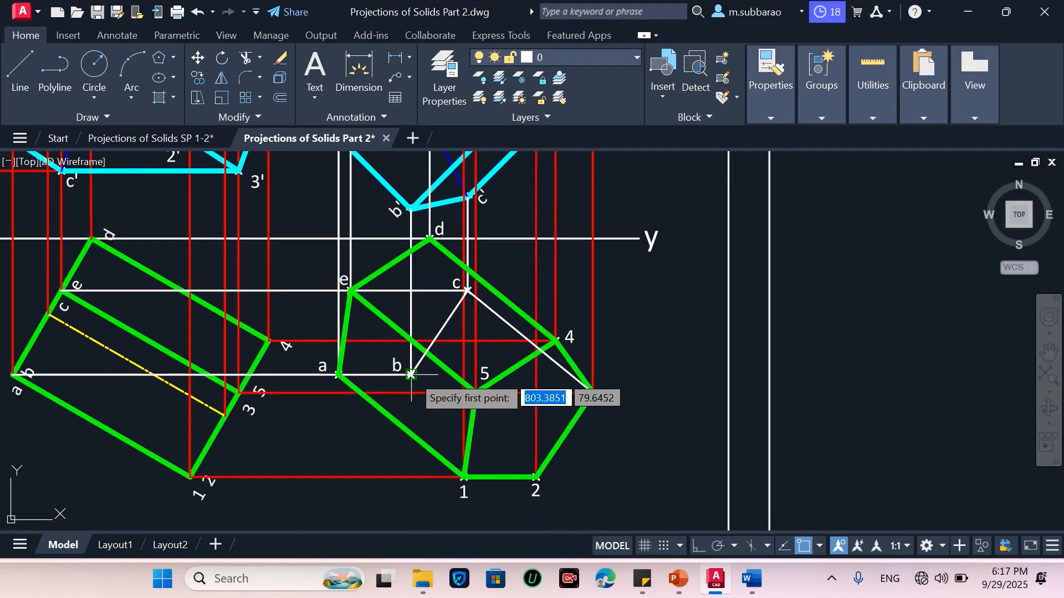
left_click(410, 375)
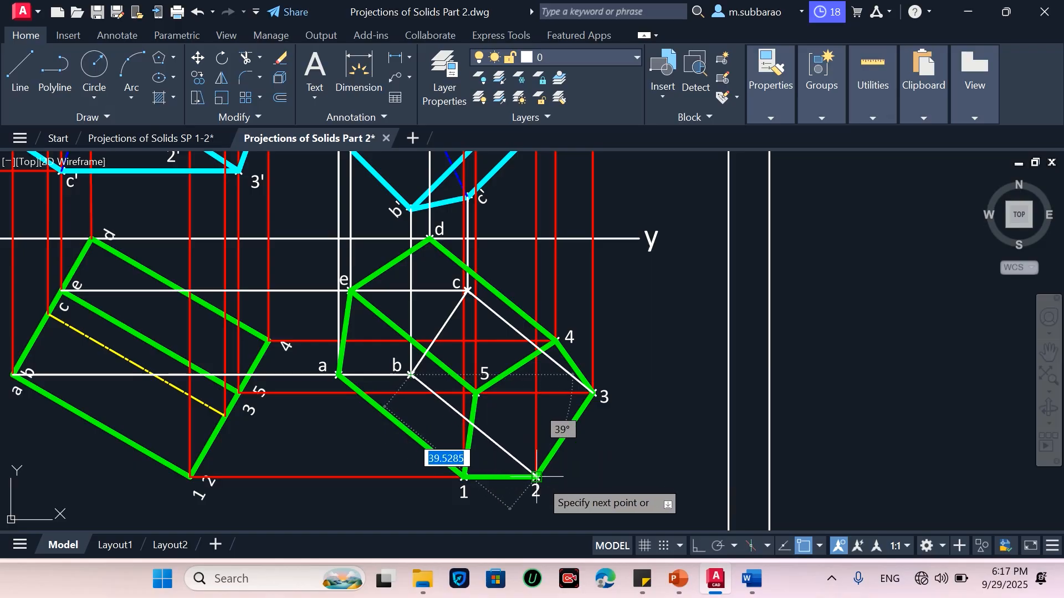
left_click(536, 476)
key("Return")
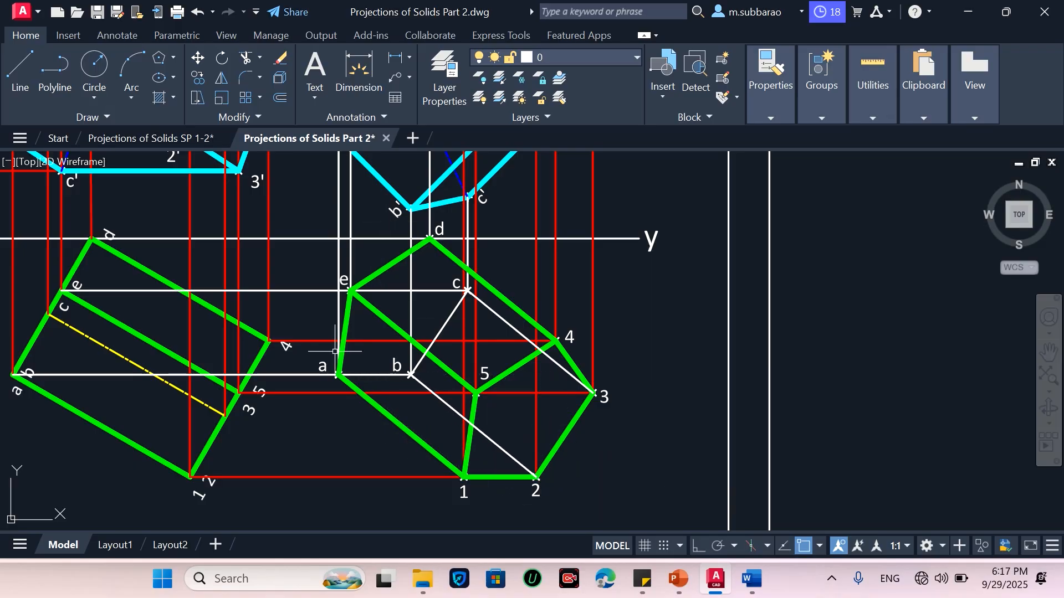
Draw a thin line from point a to point b in the top view
key("Return")
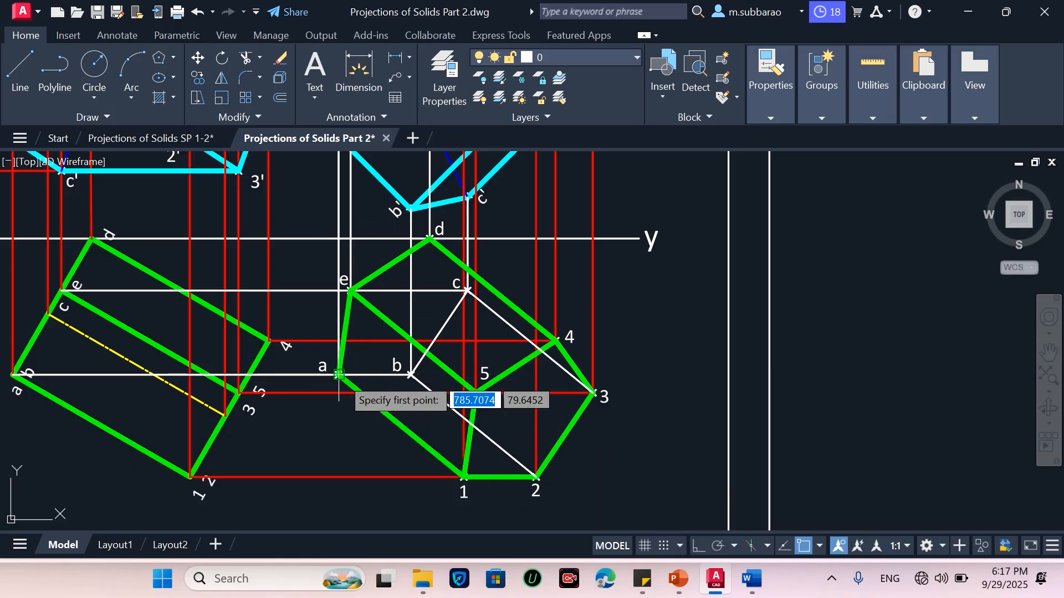
scroll(339, 375, "up", 2)
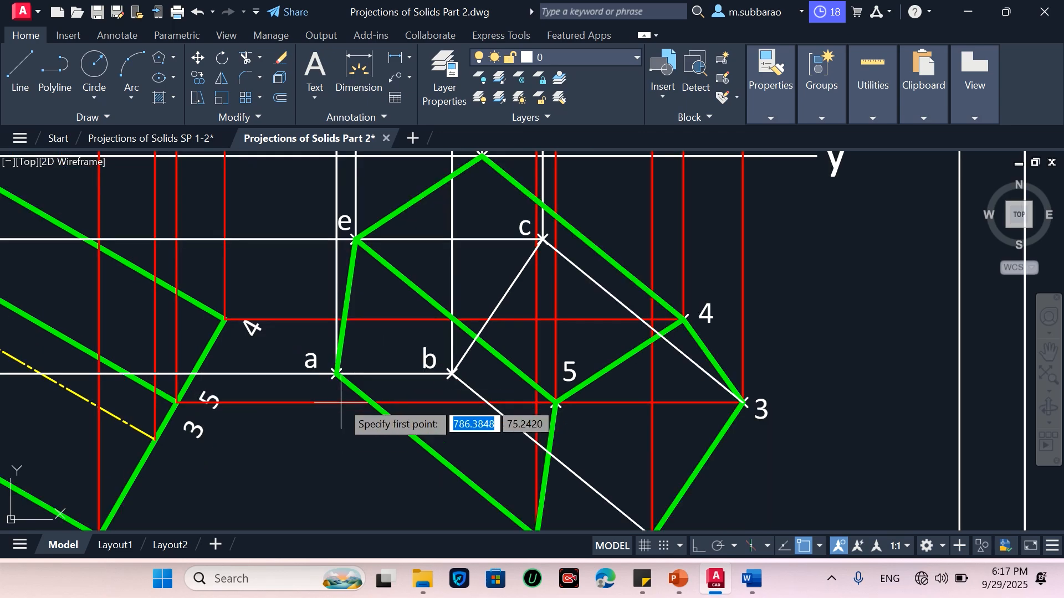
scroll(336, 374, "up", 2)
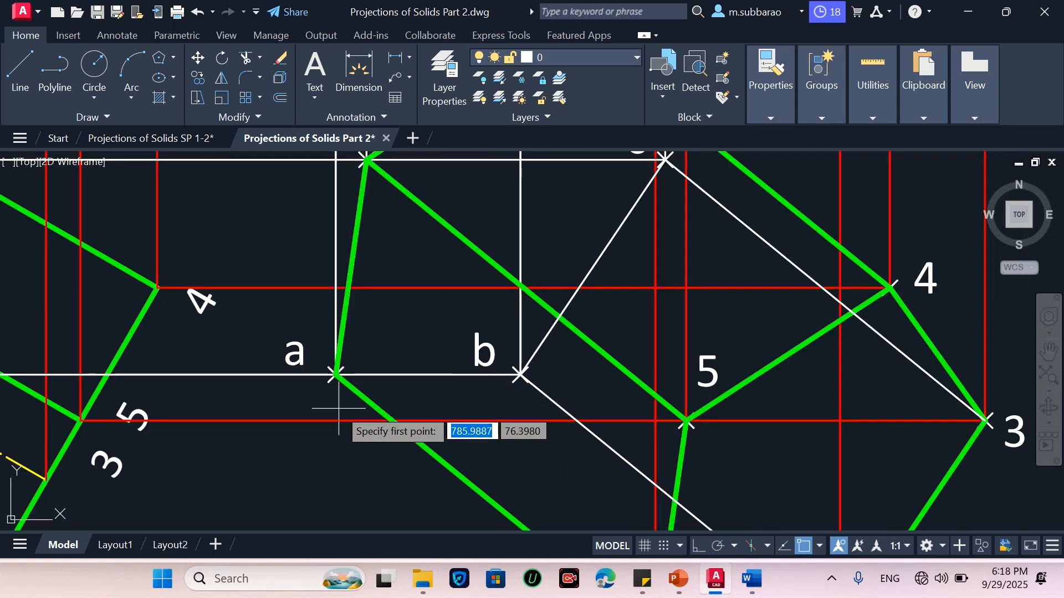
left_click(336, 375)
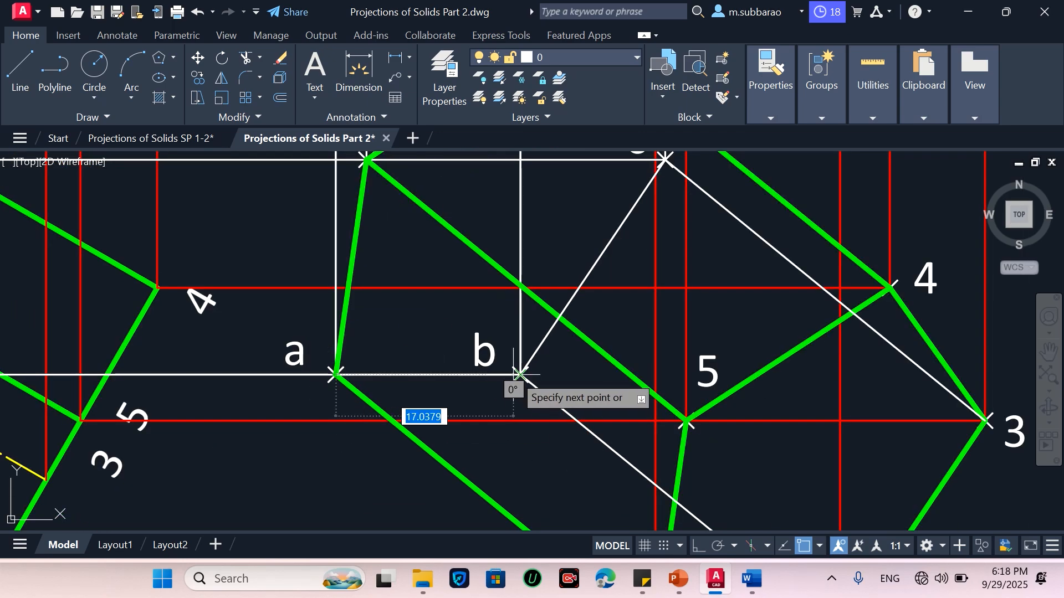
left_click(520, 375)
key("Escape")
Draw a thin line from point d to point c
scroll(466, 423, "down", 4)
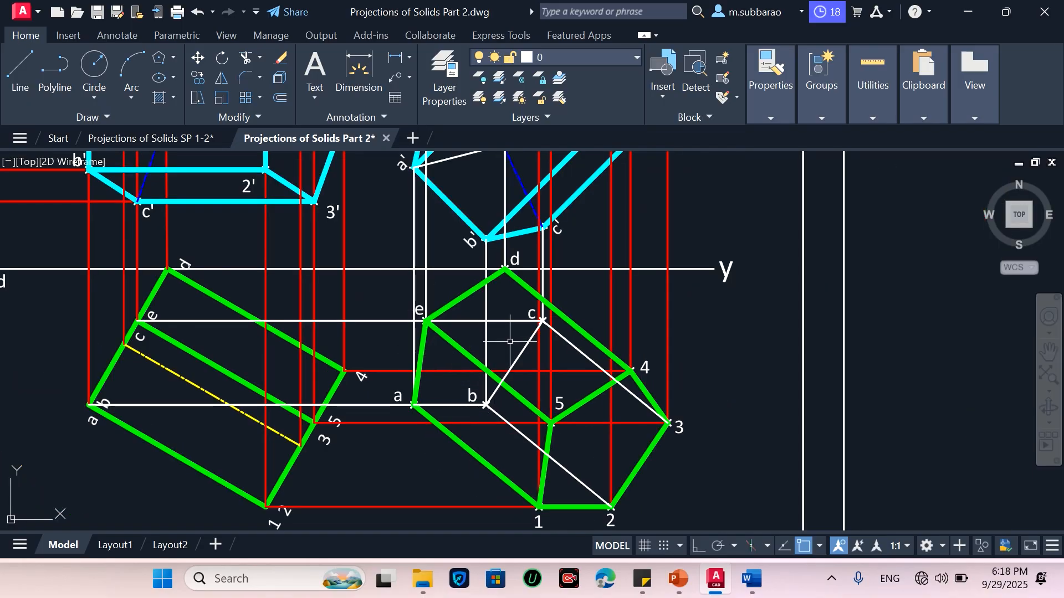
scroll(533, 285, "up", 2)
type("l")
key("Return")
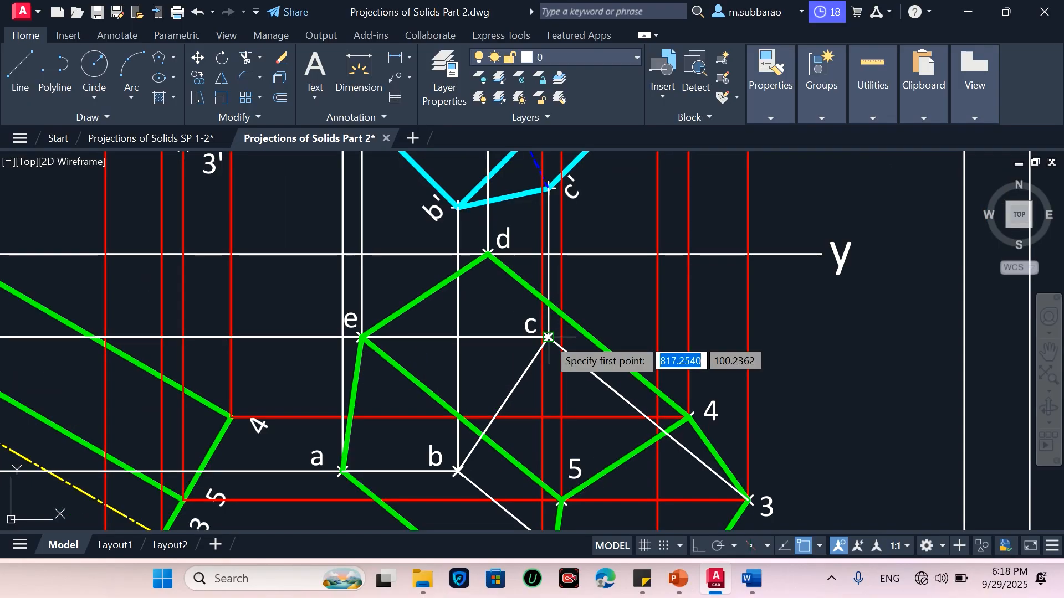
left_click(488, 255)
left_click(548, 336)
key("Escape")
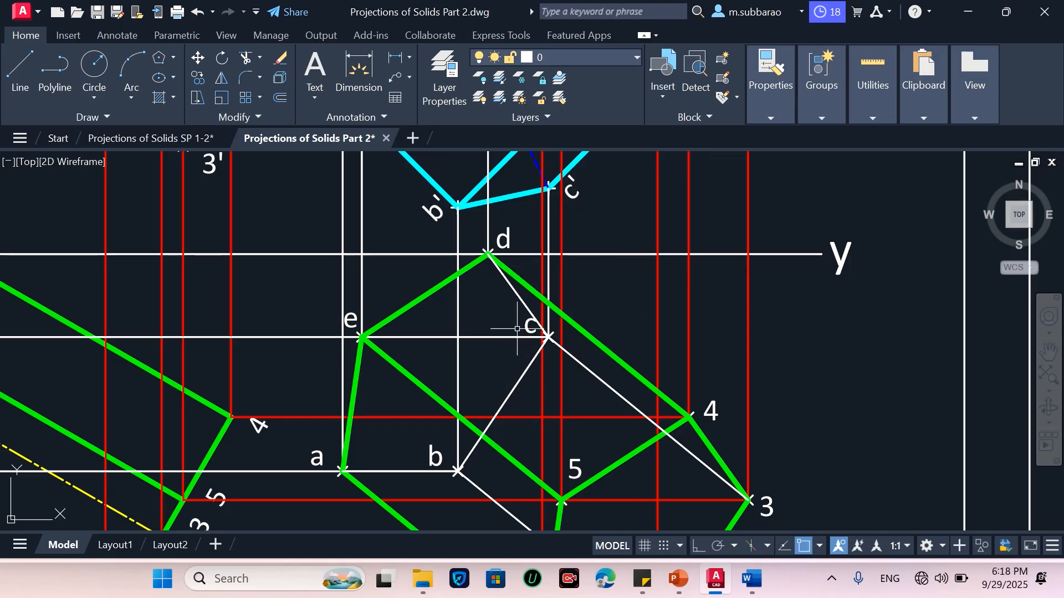
Match the red projection-line properties onto the white horizontal and vertical construction lines around the tilted top view
type("ma")
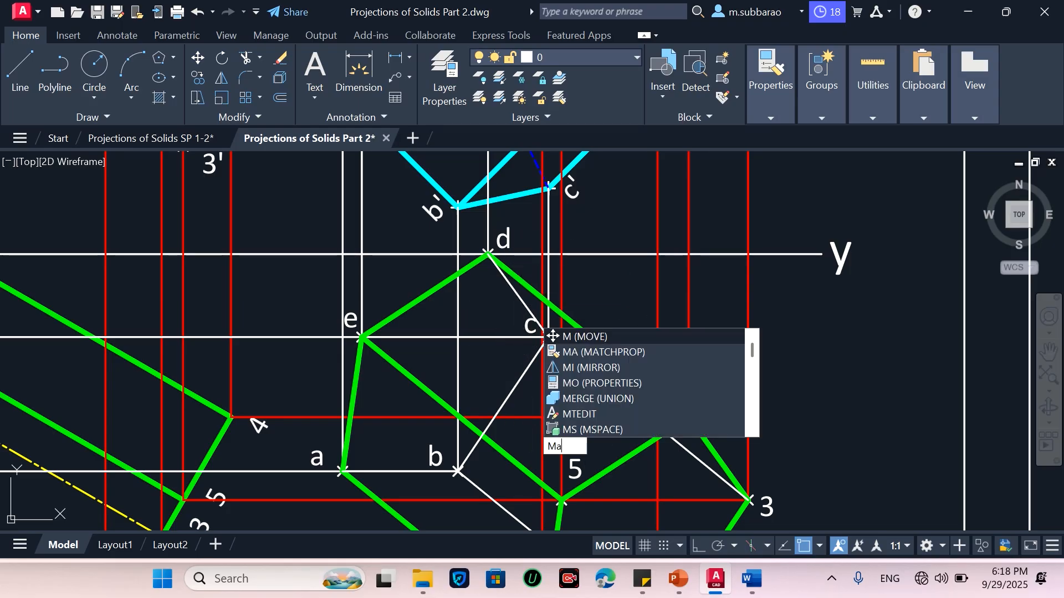
key("Return")
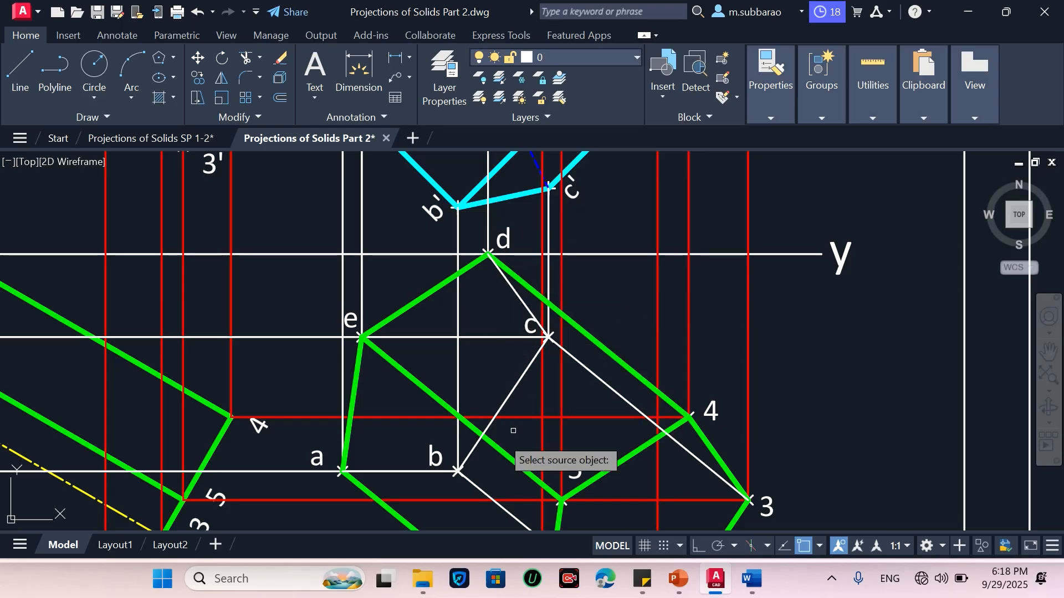
left_click(397, 417)
left_click(308, 471)
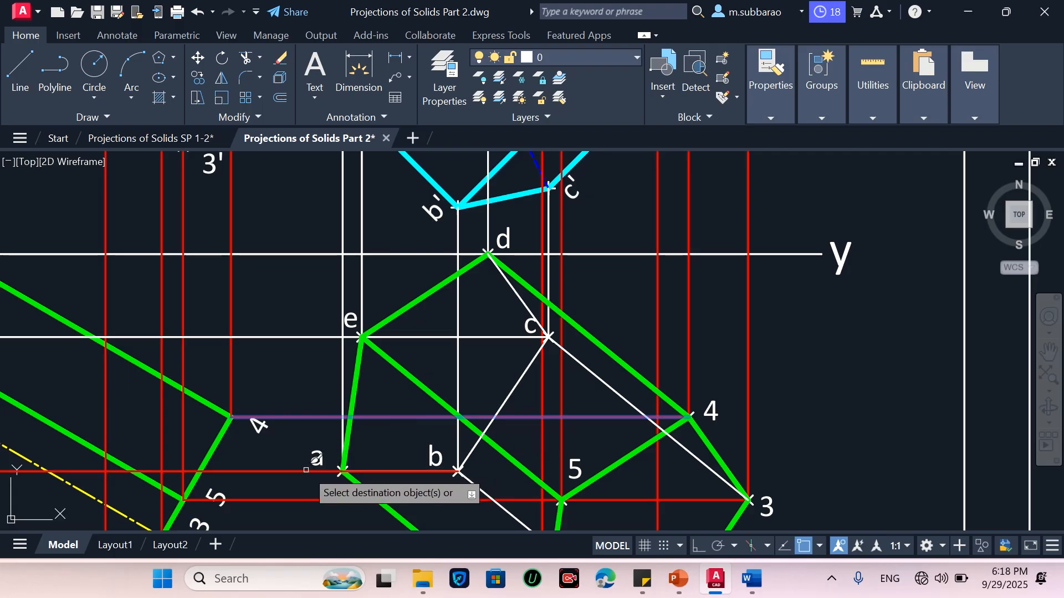
left_click(316, 337)
left_click(277, 315)
left_click(259, 384)
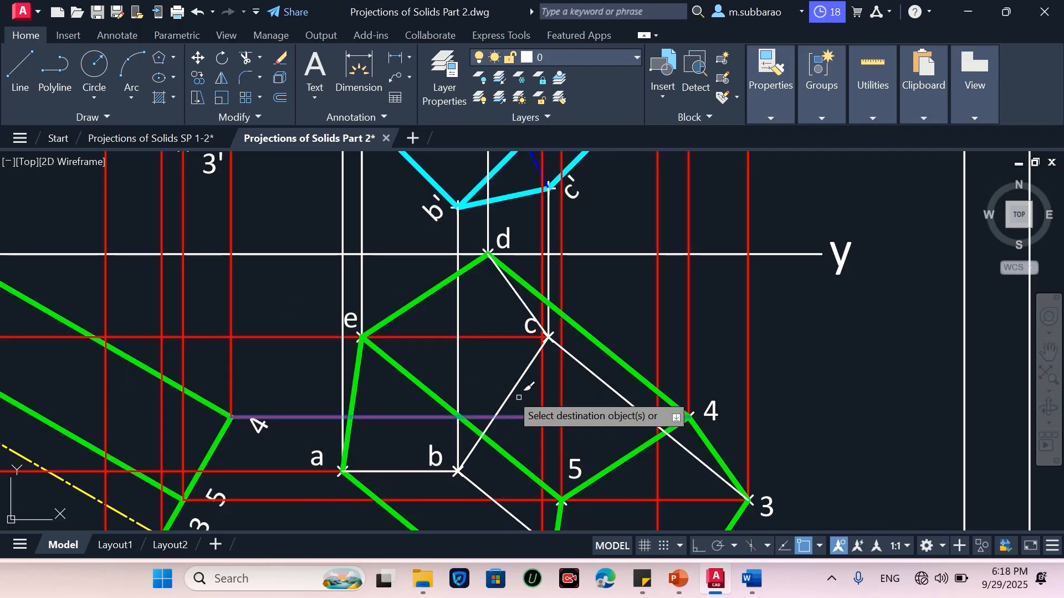
left_click(474, 371)
left_click(437, 369)
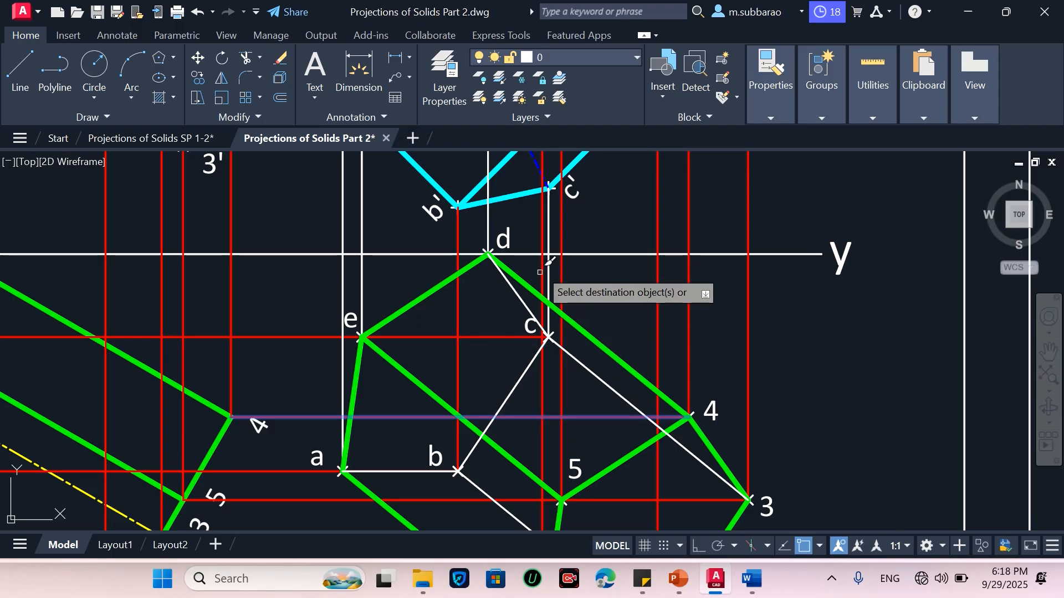
left_click(549, 236)
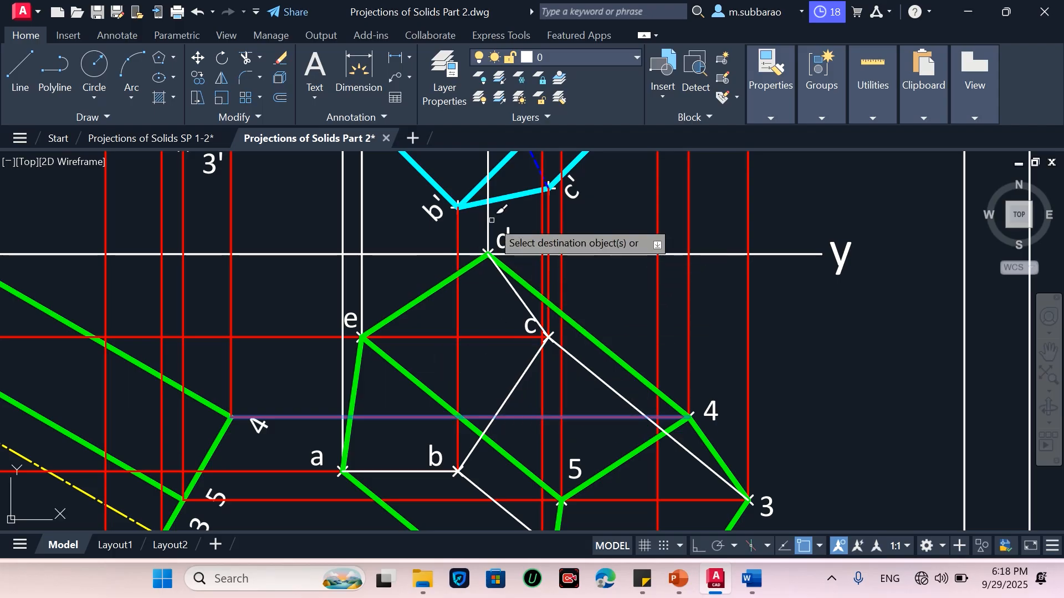
scroll(497, 400, "down", 2)
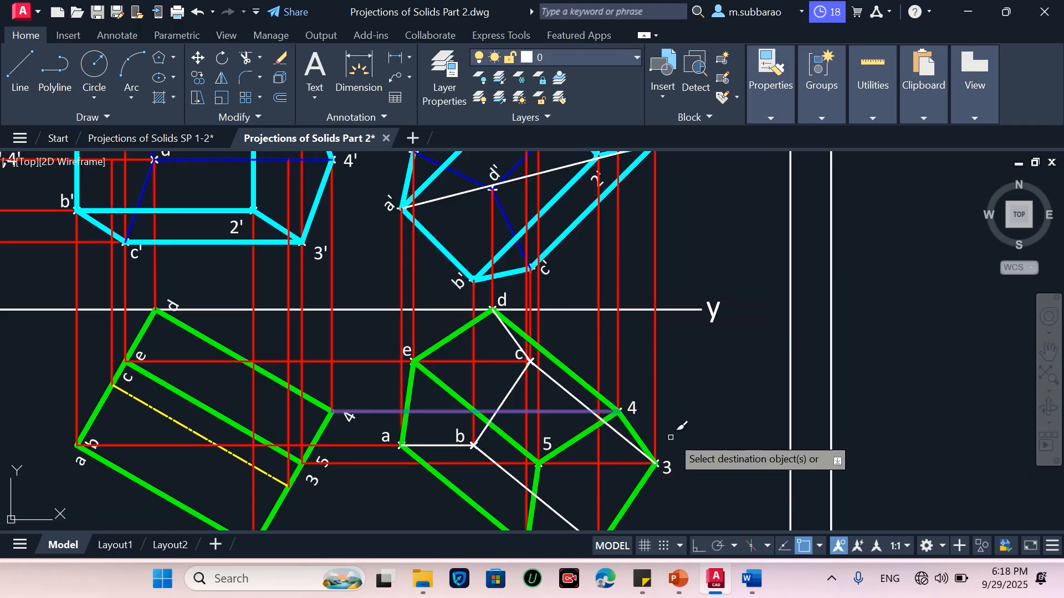
key("Escape")
Match the blue hidden-line properties onto lines b–c, c–3, d–c, a–b and b–2 of the top view
type("Ma")
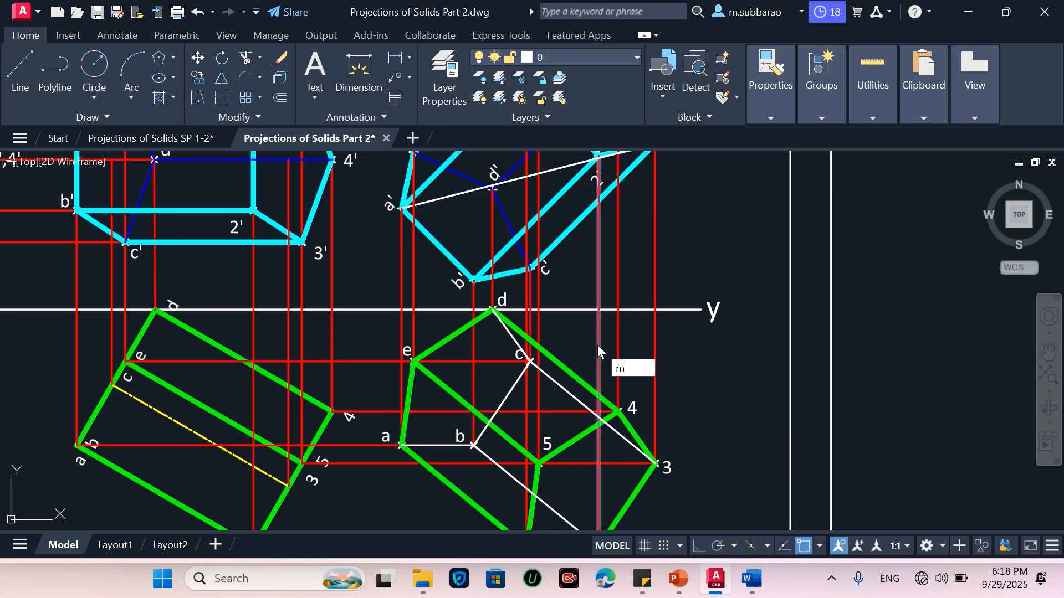
key("Return")
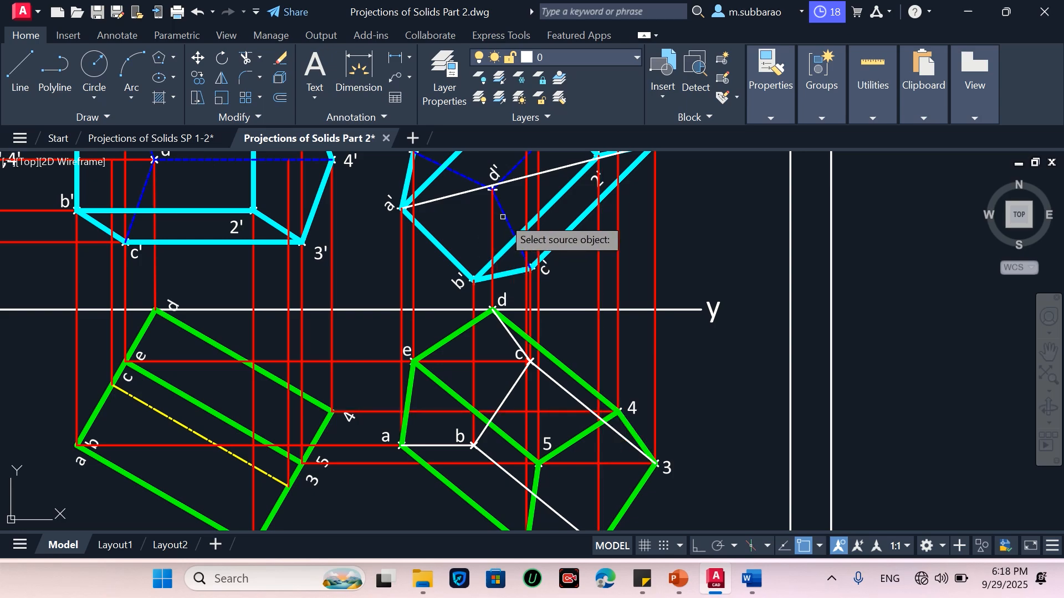
left_click(502, 216)
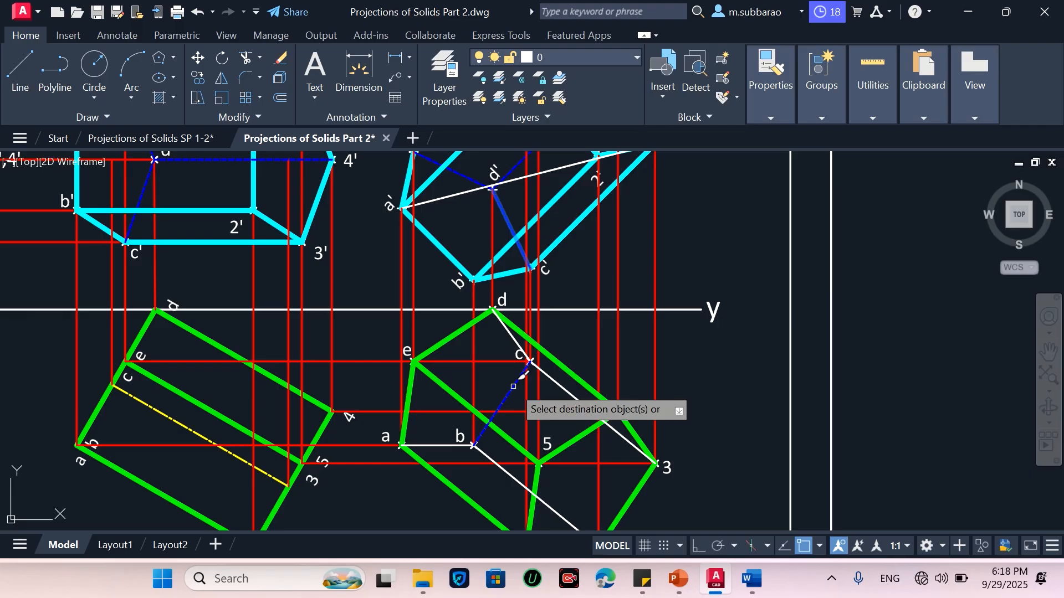
left_click(521, 382)
scroll(549, 393, "up", 2)
left_click(562, 378)
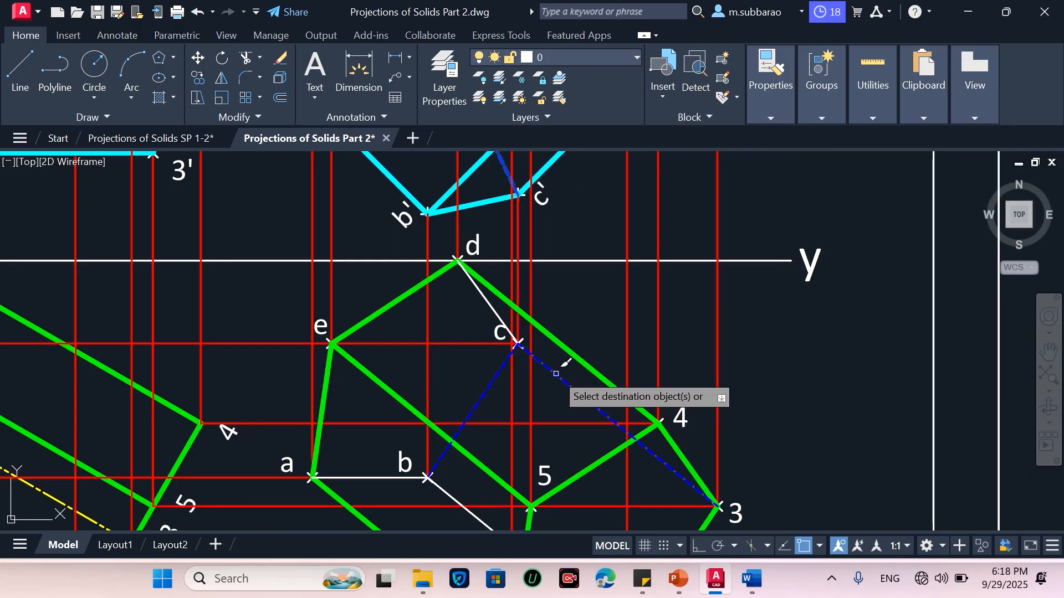
left_click(490, 304)
scroll(493, 307, "down", 2)
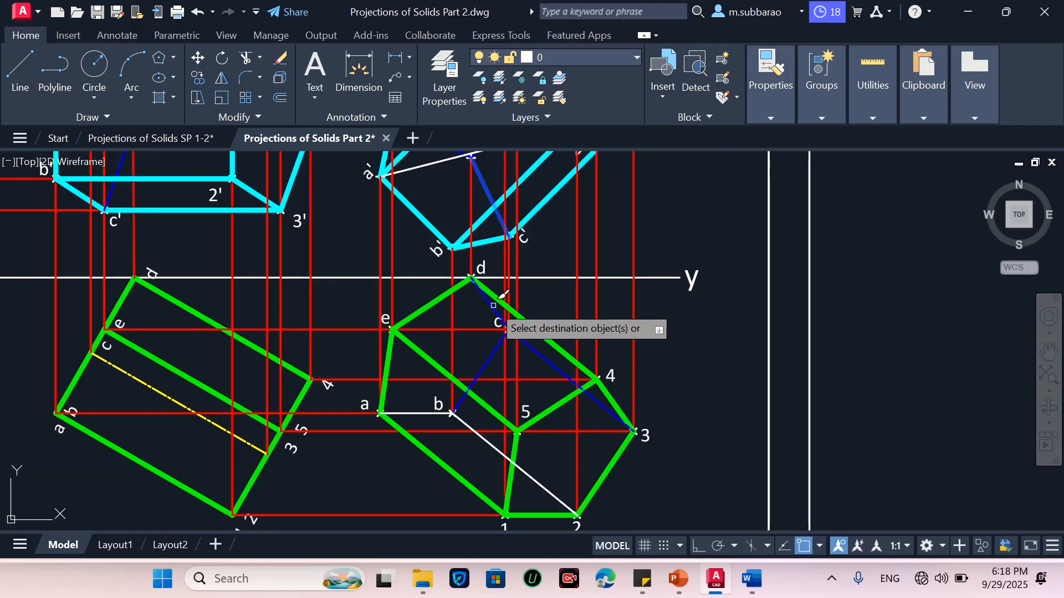
scroll(458, 450, "up", 2)
left_click(403, 389)
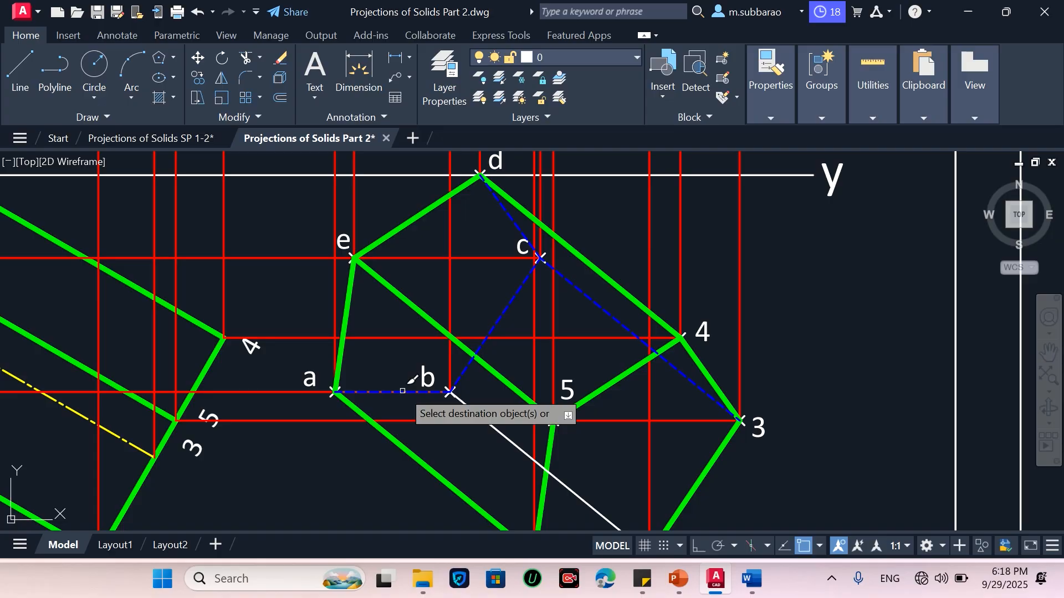
left_click(505, 434)
scroll(454, 288, "down", 2)
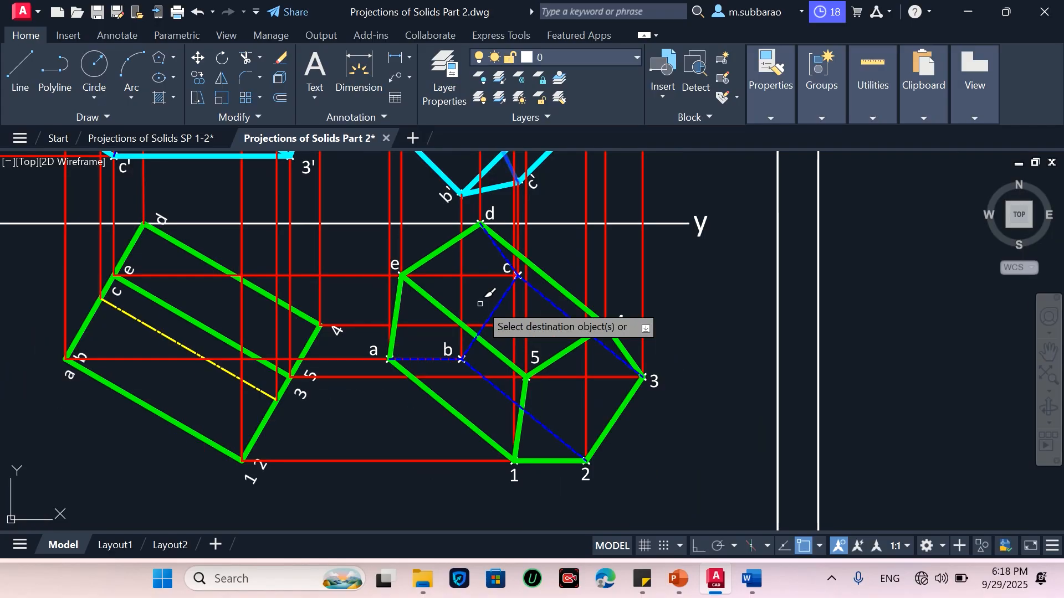
scroll(407, 349, "up", 5)
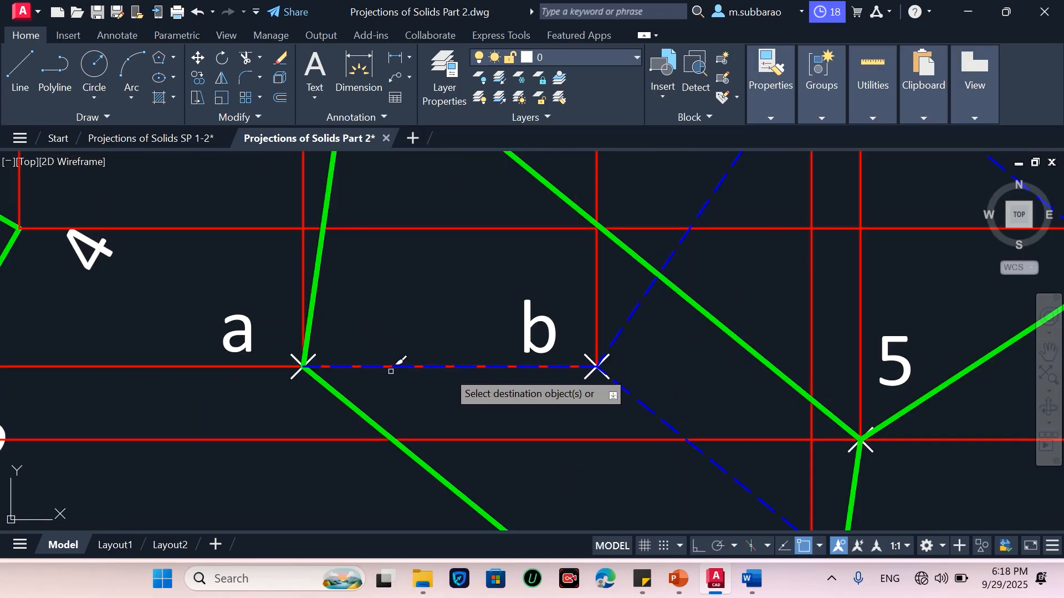
key("Escape")
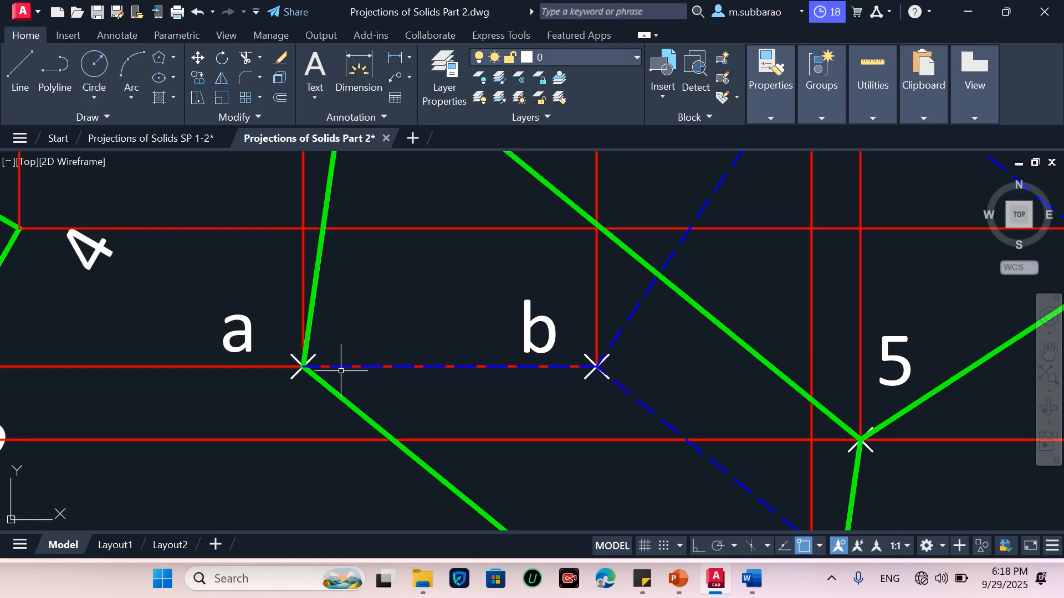
Trim away the line segments lying between points a and b
type("tr")
key("Return")
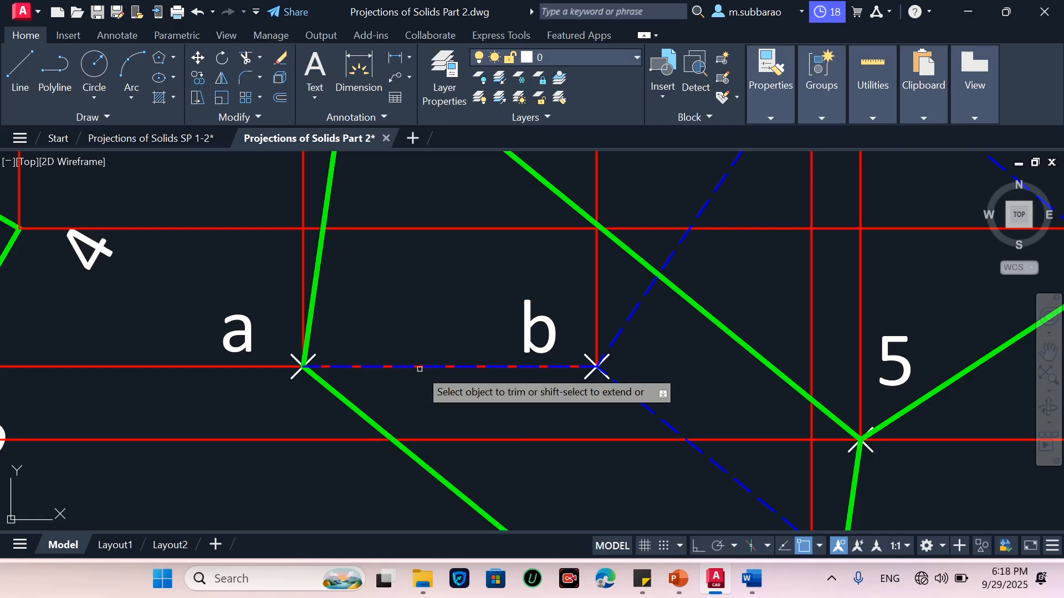
scroll(421, 367, "up", 2)
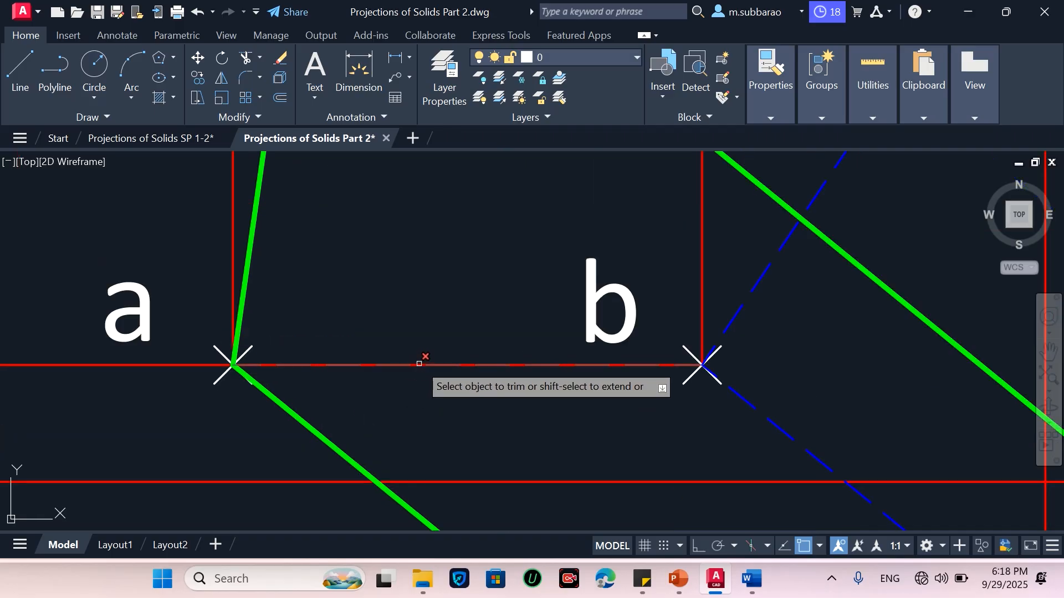
left_click(451, 354)
left_click(449, 381)
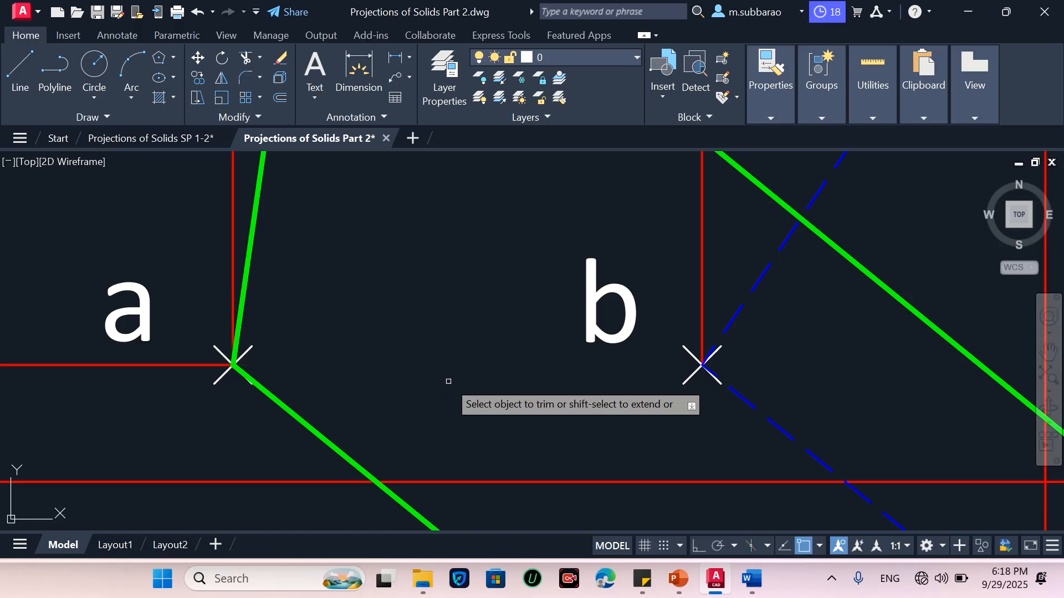
key("Escape")
Redraw the line from point a to point b and match the blue hidden-line properties onto it
type("l")
key("Return")
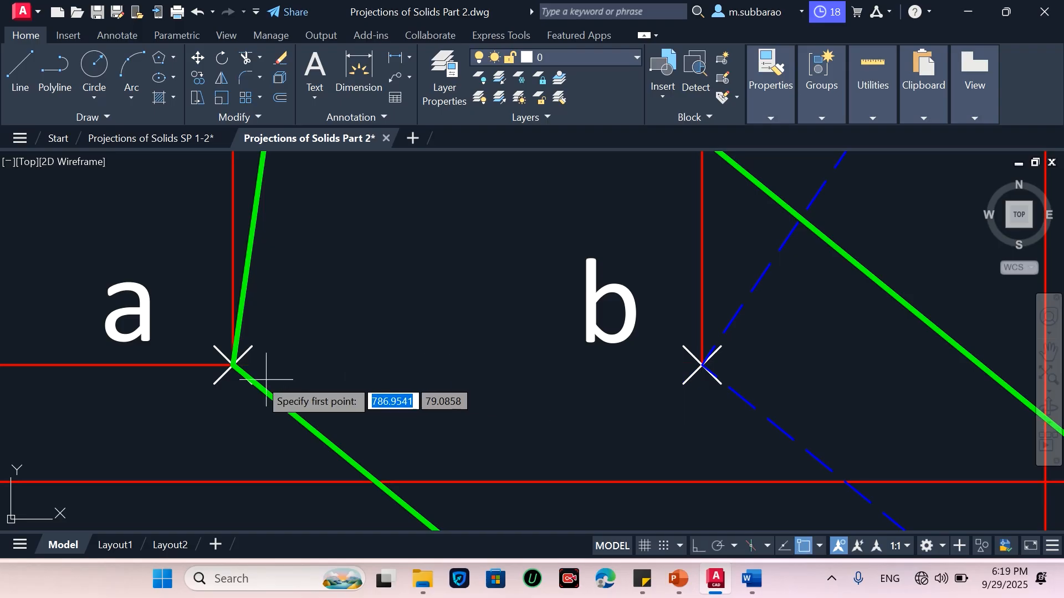
left_click(228, 370)
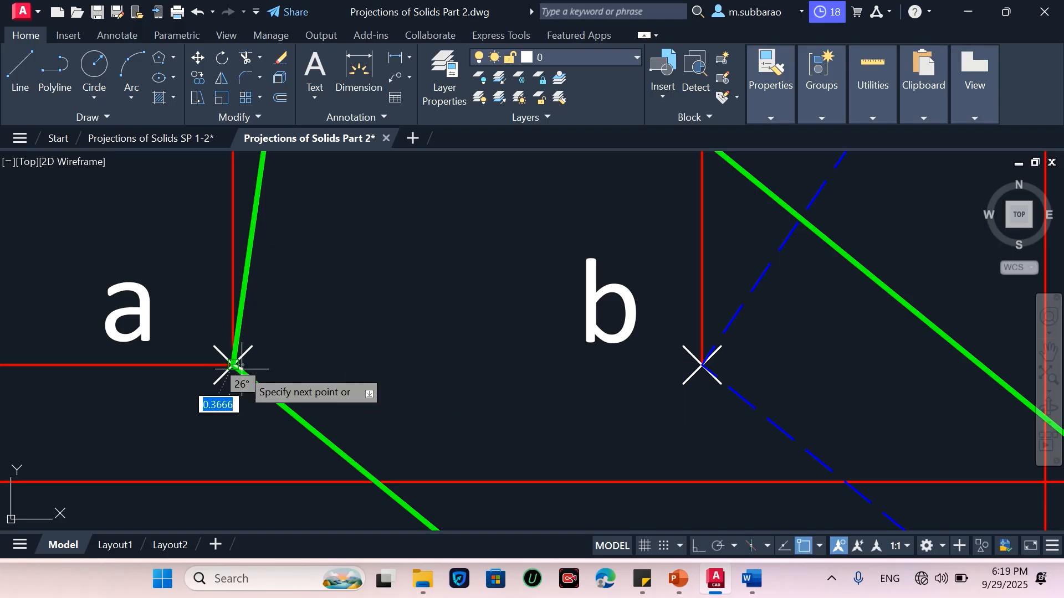
left_click(696, 364)
key("Return")
type("ma")
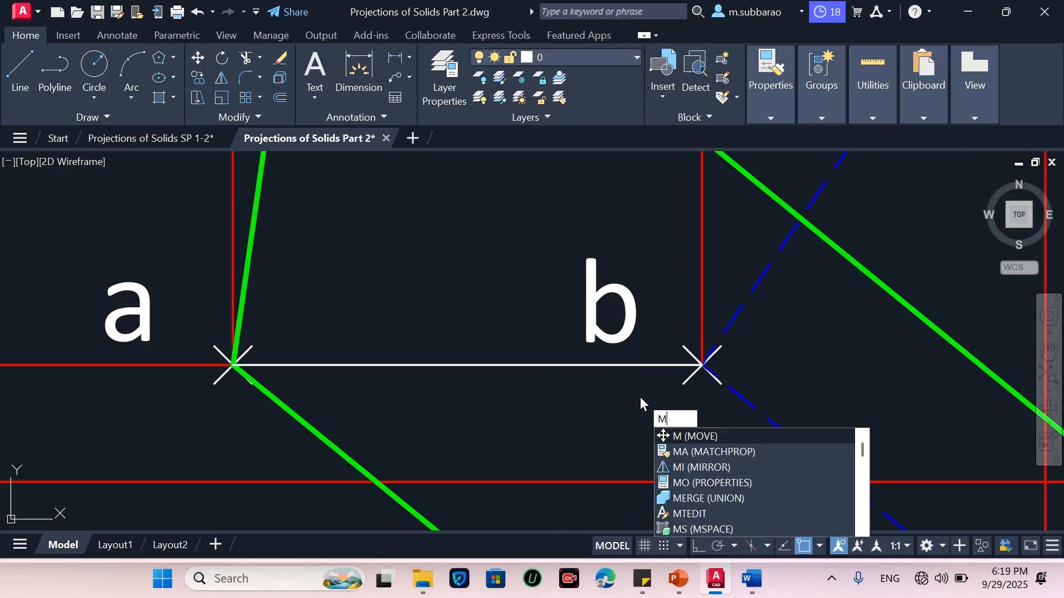
key("Return")
left_click(736, 318)
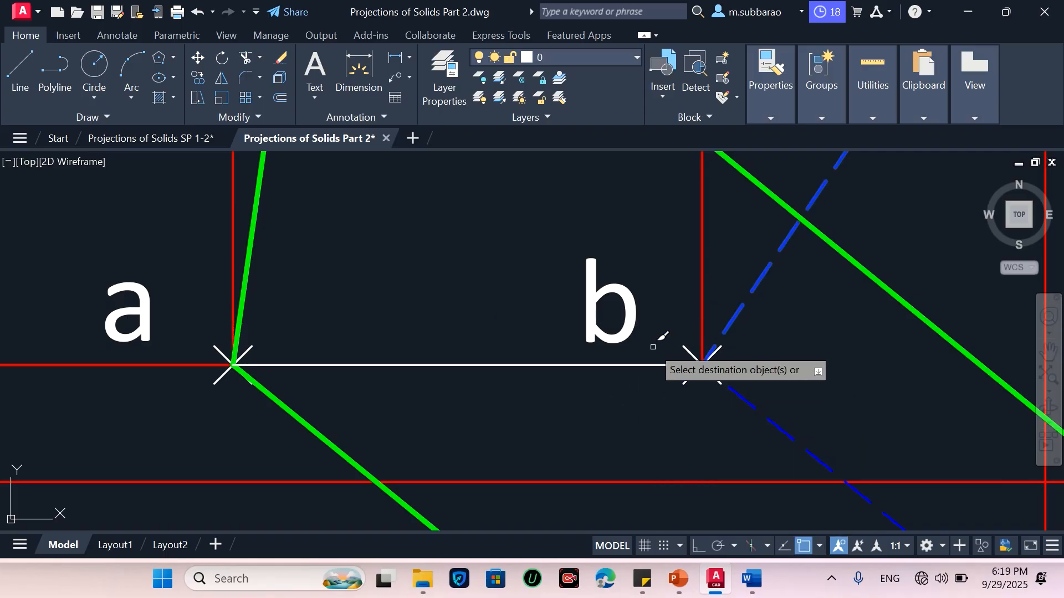
left_click(650, 364)
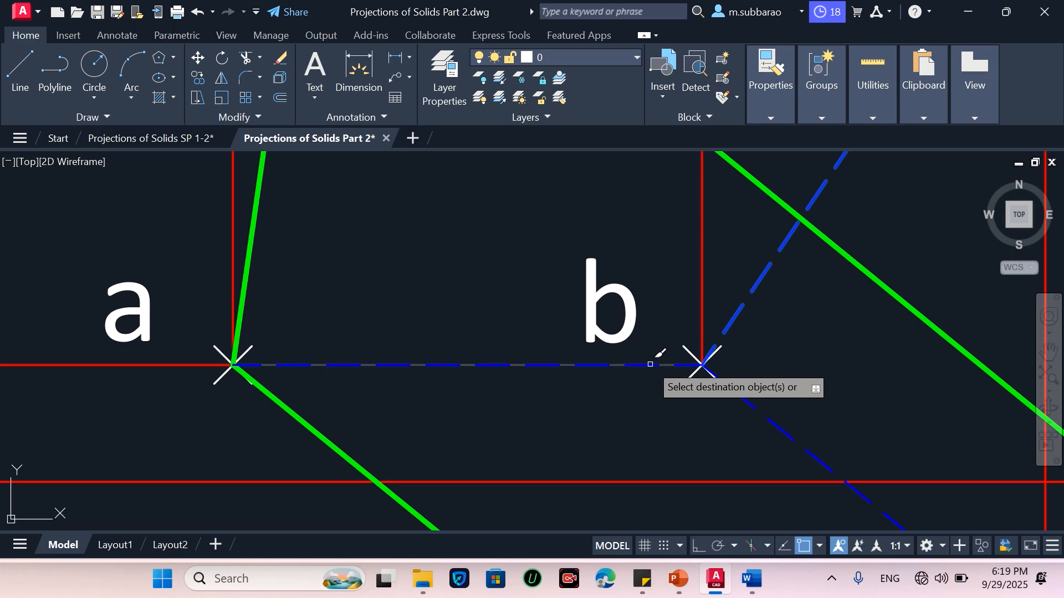
key("Return")
scroll(440, 375, "down", 5)
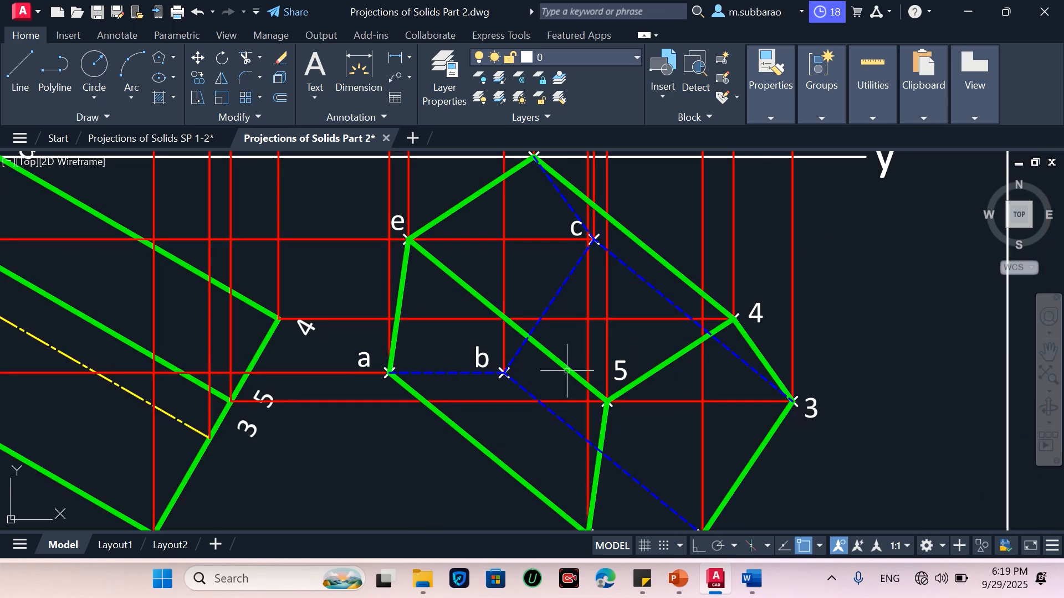
scroll(566, 370, "down", 2)
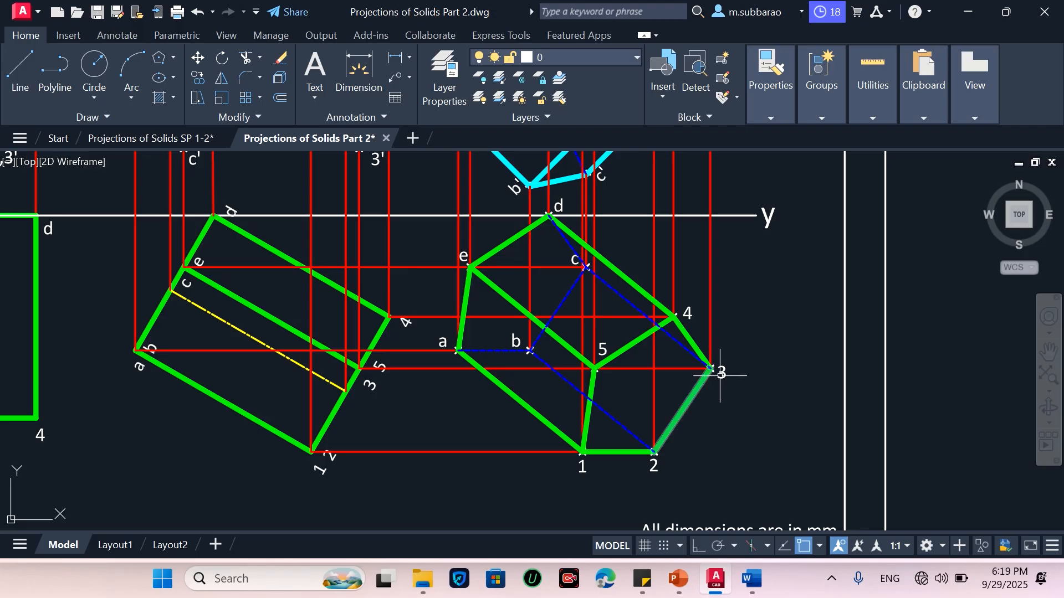
scroll(720, 374, "down", 4)
scroll(735, 341, "up", 3)
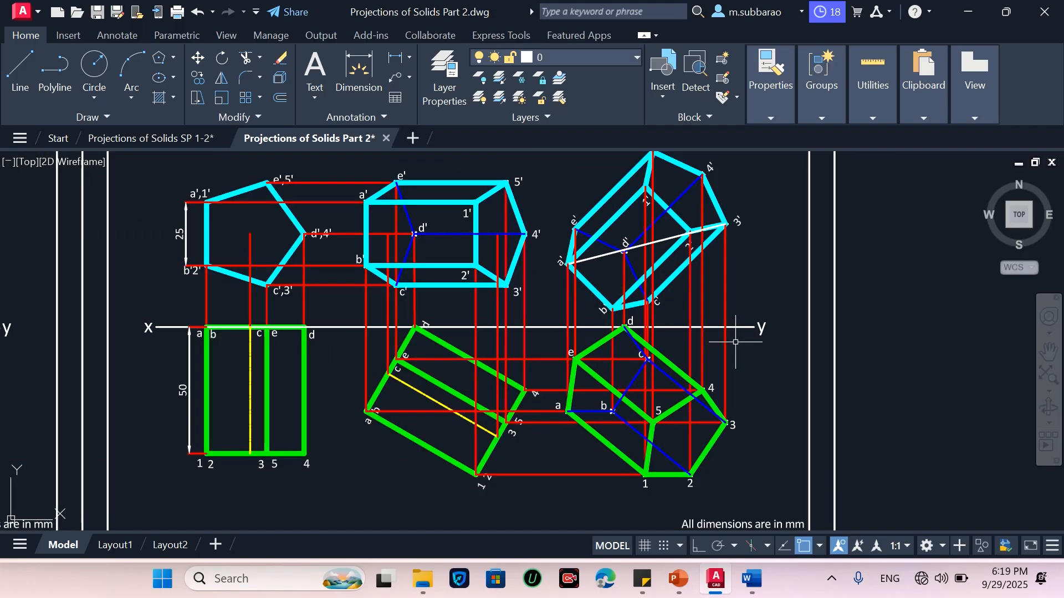
scroll(736, 342, "down", 2)
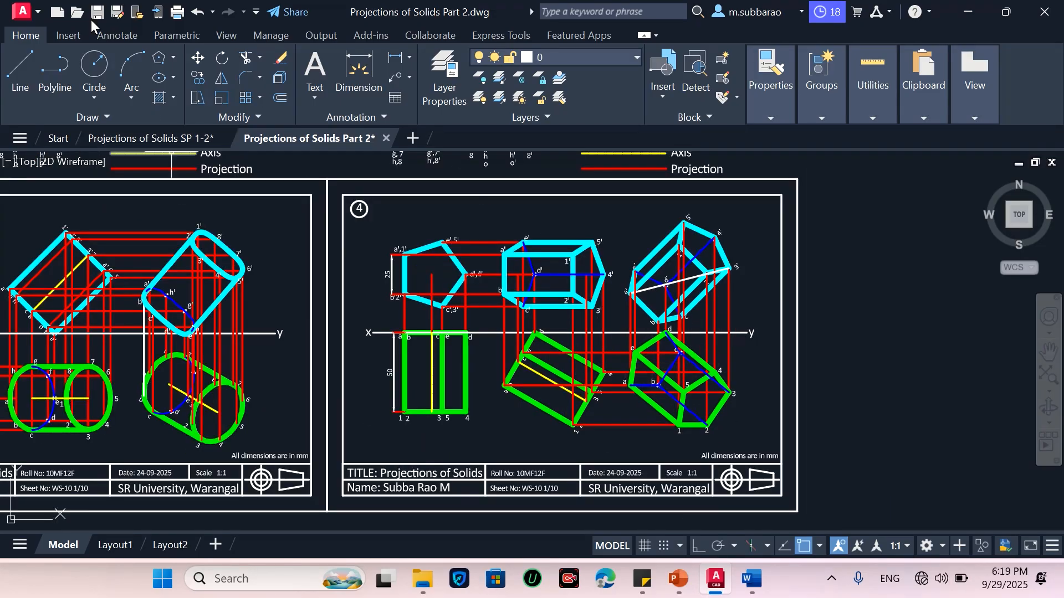
Save the drawing and change the circled sheet number on the third sheet to 6
left_click(97, 15)
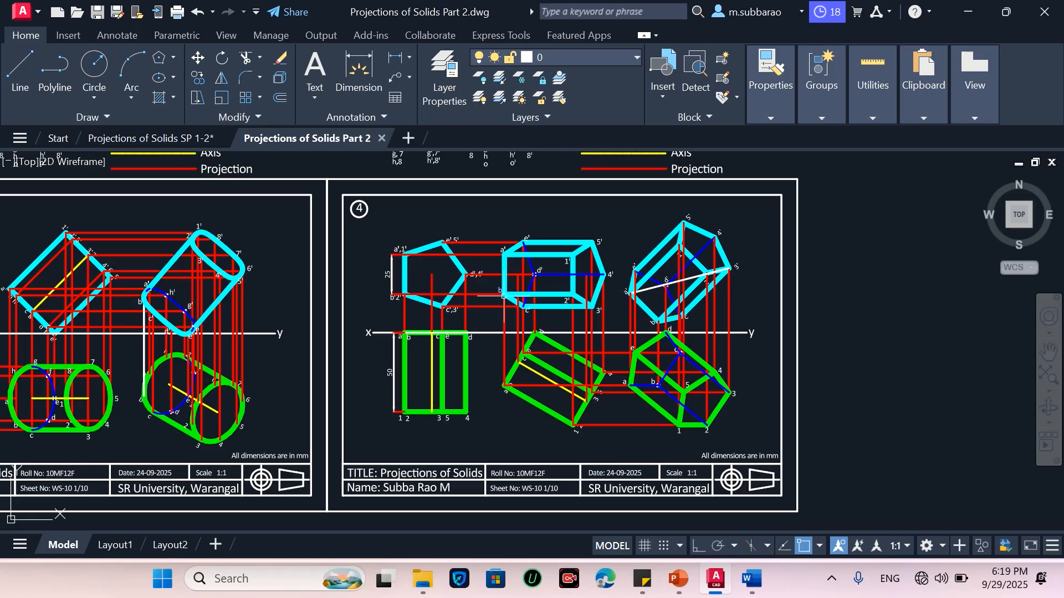
scroll(321, 202, "up", 4)
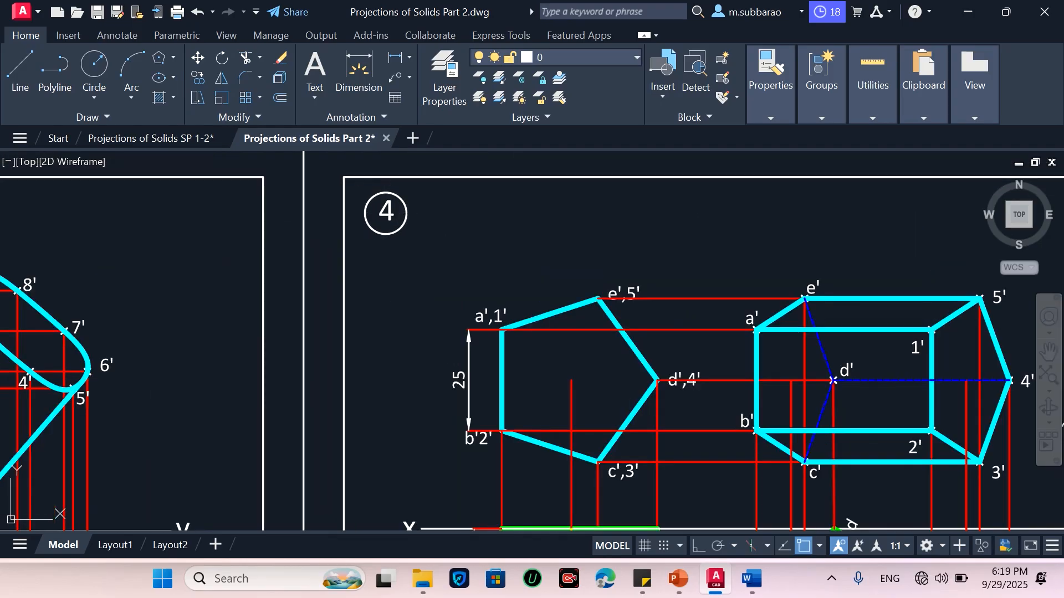
type("6")
key("Return")
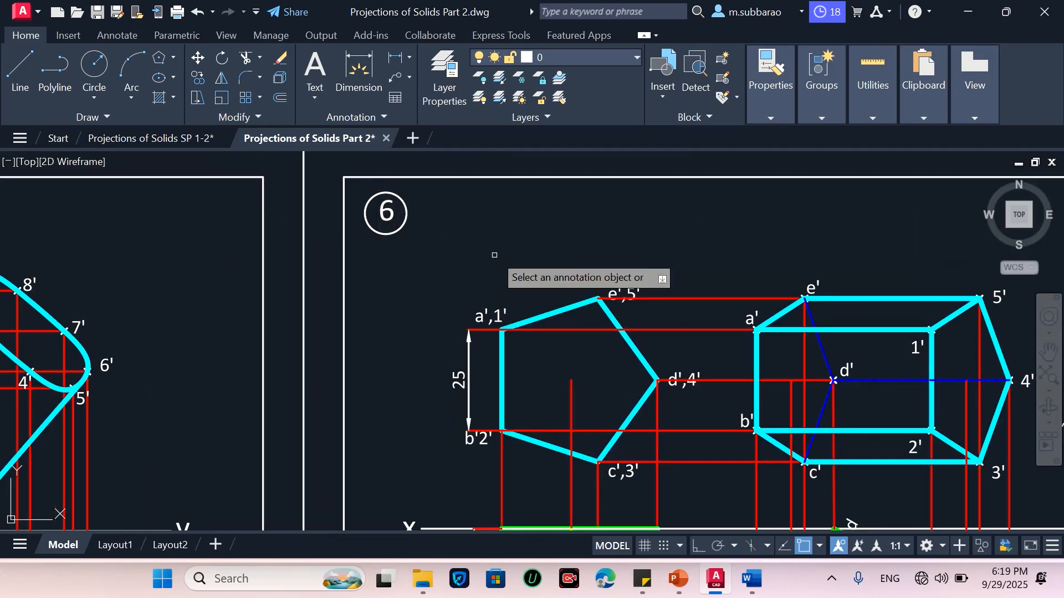
Save the drawing
scroll(496, 256, "down", 2)
scroll(501, 252, "down", 6)
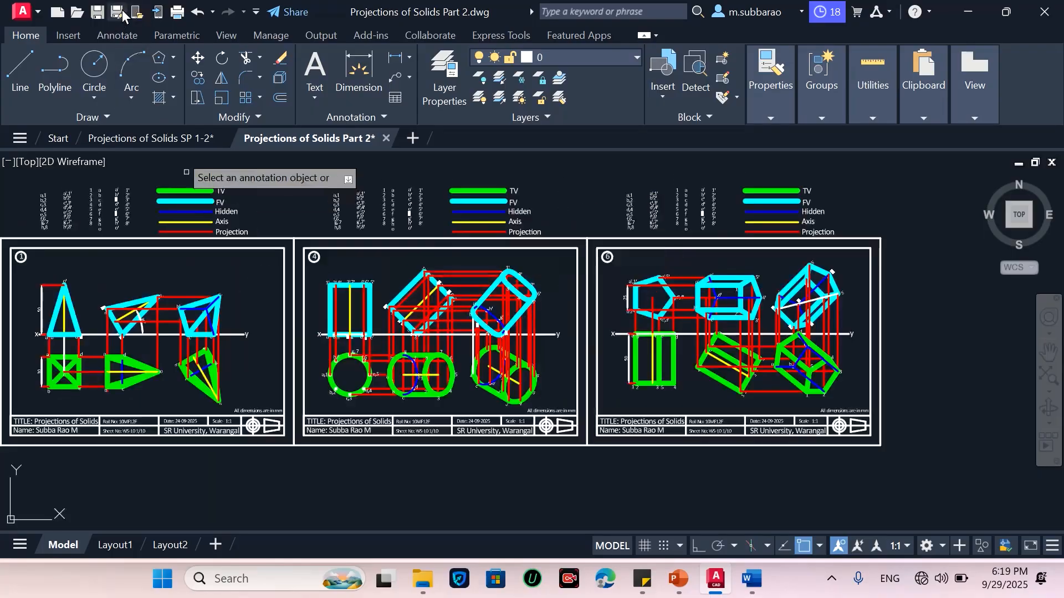
left_click(97, 13)
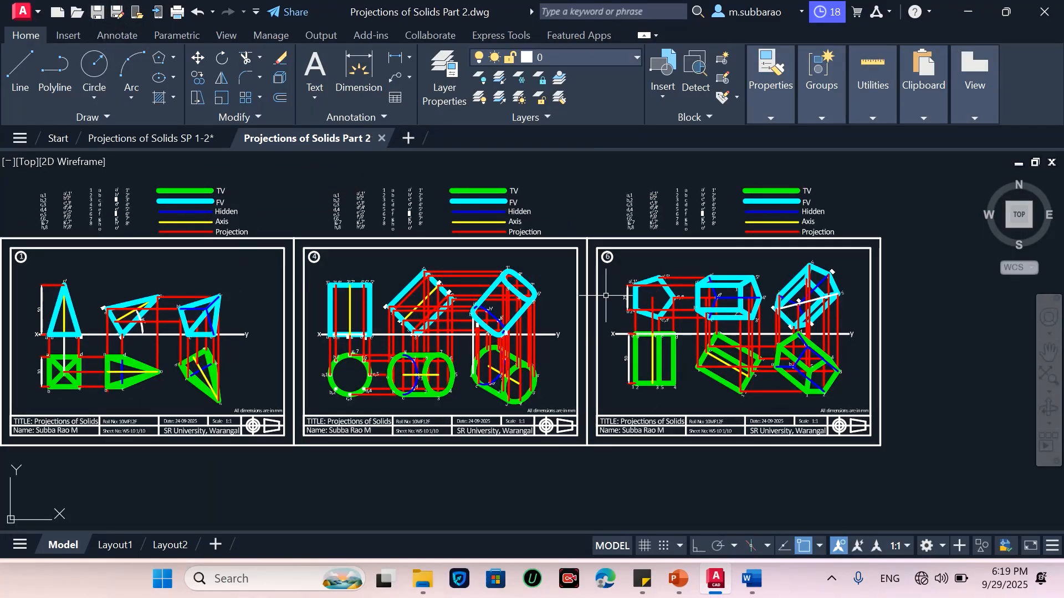
Add an angular dimension between the inclined top view's edge d–4 and the XY line
scroll(512, 242, "up", 2)
scroll(512, 242, "down", 2)
scroll(851, 313, "up", 2)
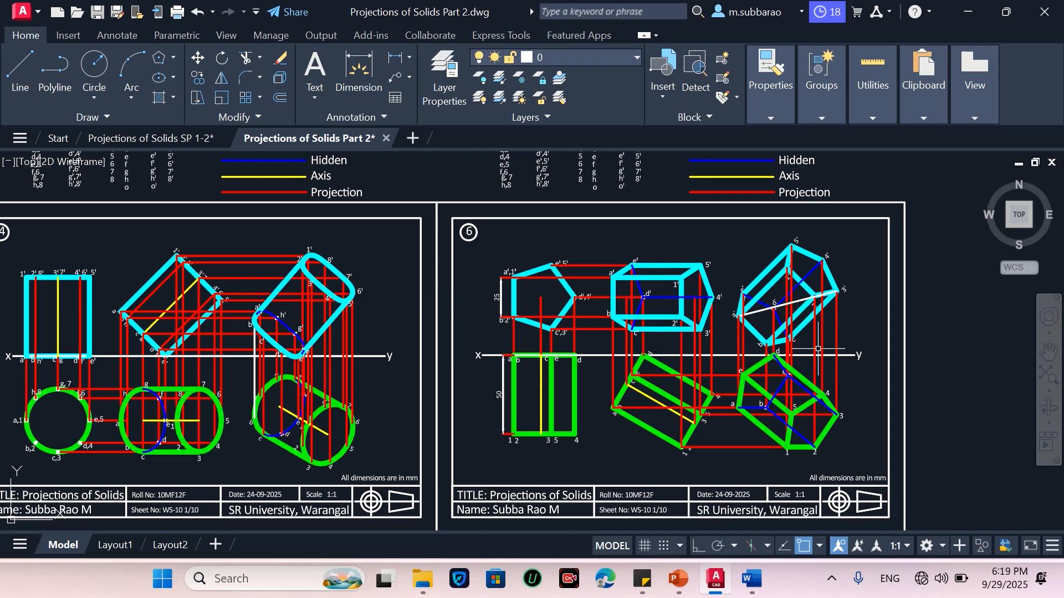
scroll(737, 354, "up", 4)
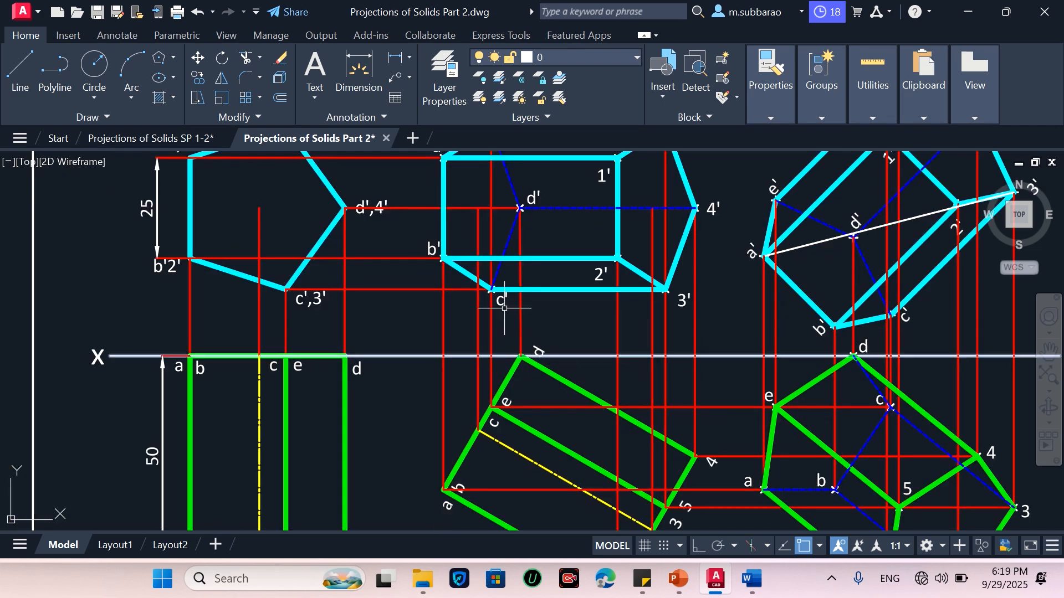
left_click(409, 58)
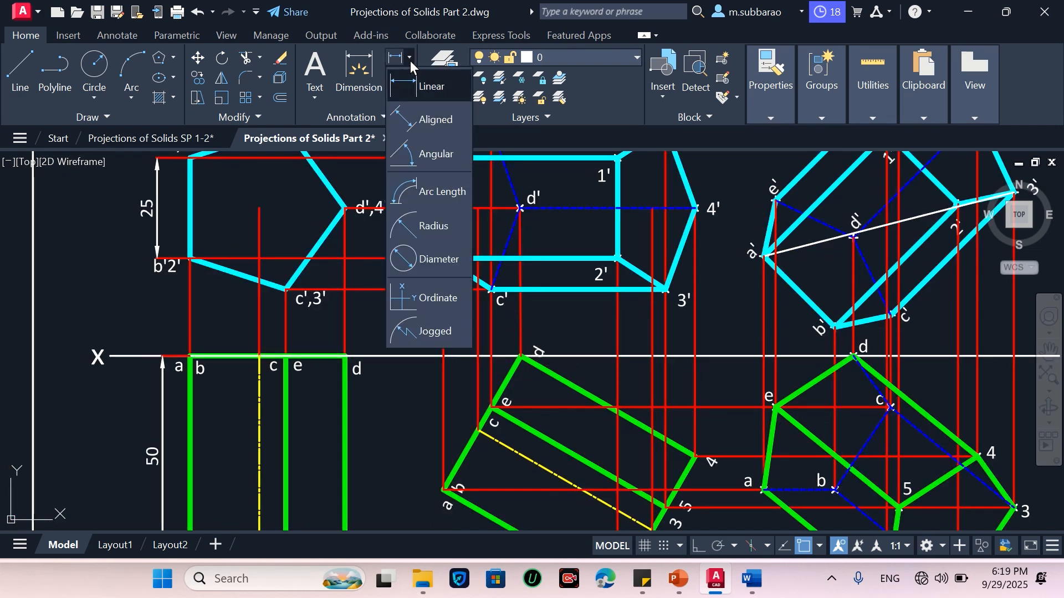
left_click(438, 158)
left_click(566, 384)
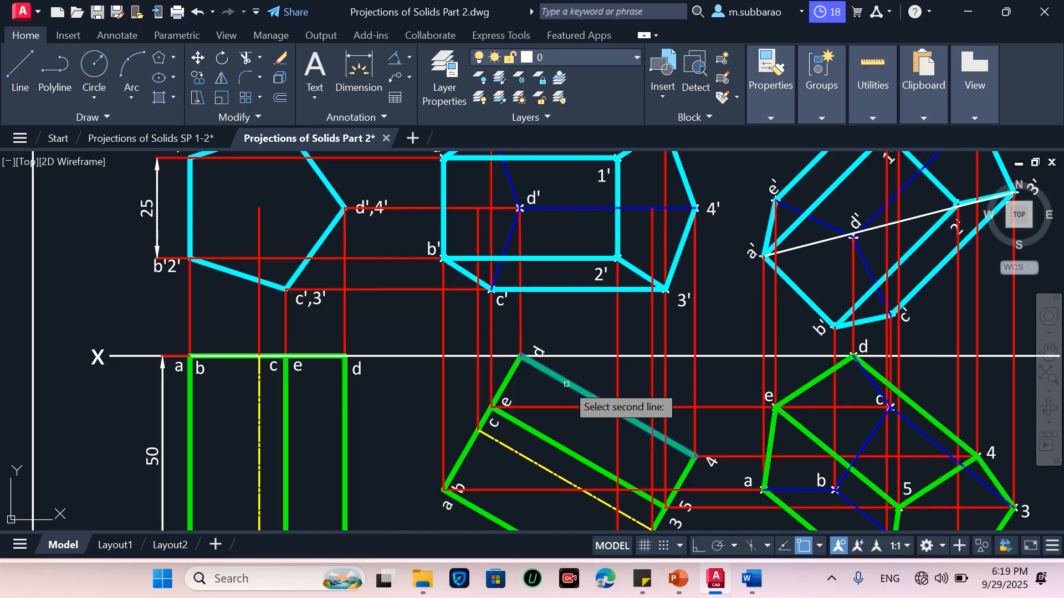
left_click(588, 357)
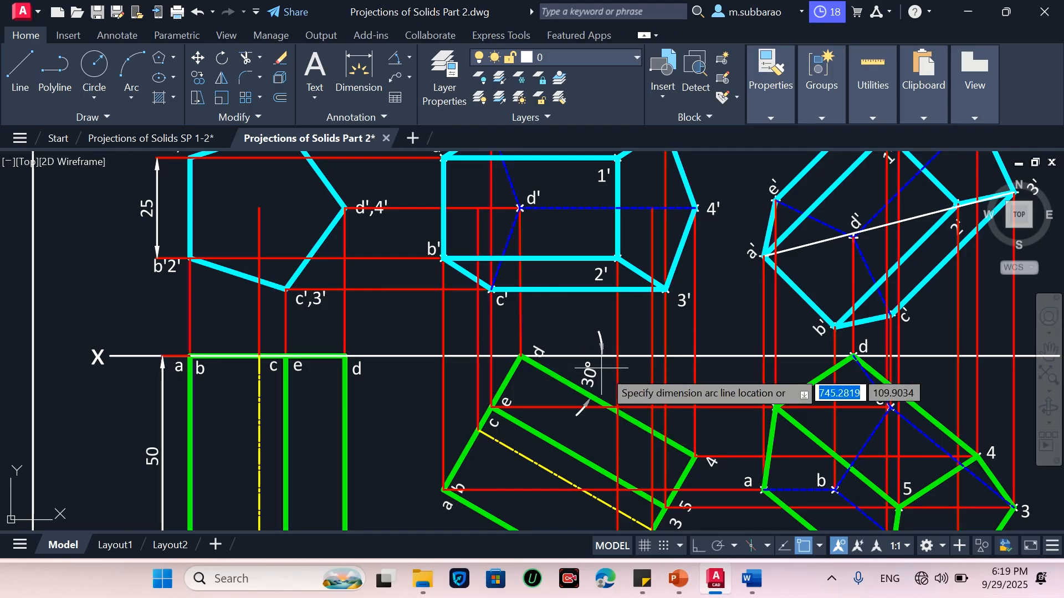
scroll(607, 370, "up", 2)
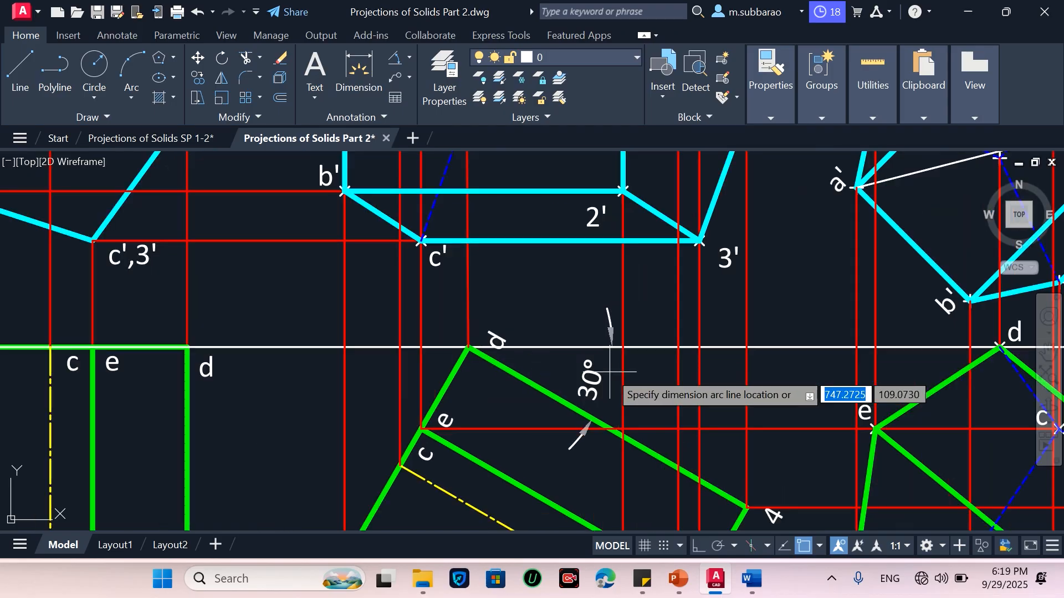
left_click(666, 389)
scroll(515, 425, "down", 4)
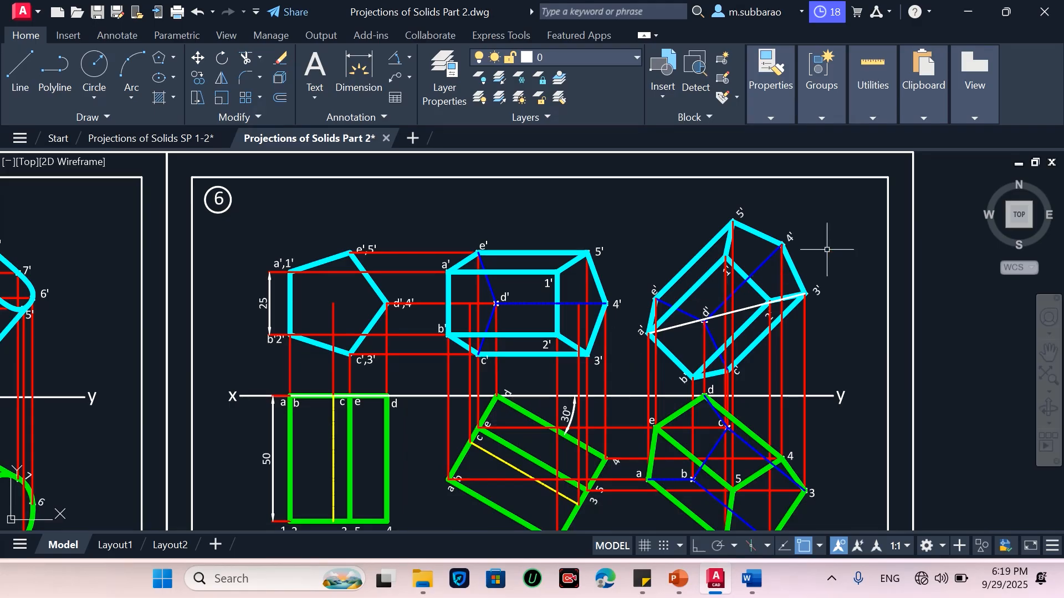
Add an angular dimension between the tilted front view's edge c'–3' and the XY line
left_click(395, 59)
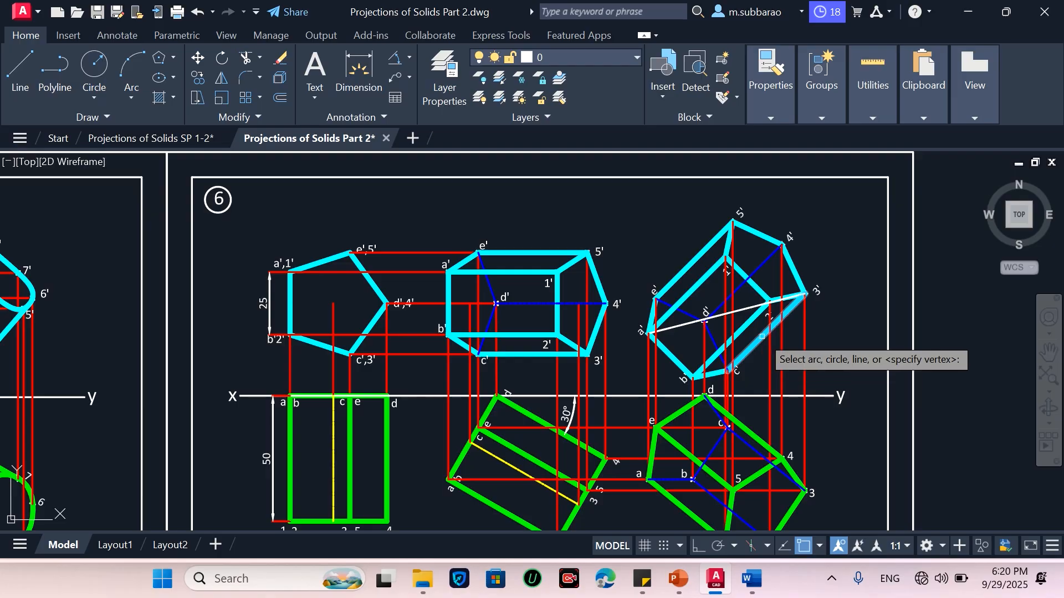
left_click(765, 335)
left_click(757, 396)
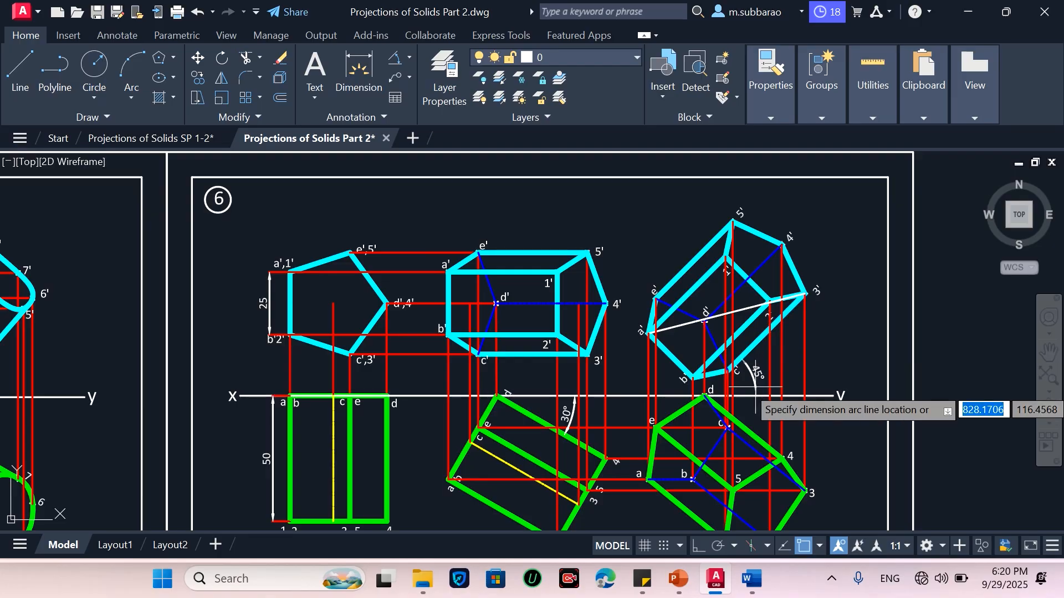
scroll(760, 382, "up", 2)
left_click(754, 376)
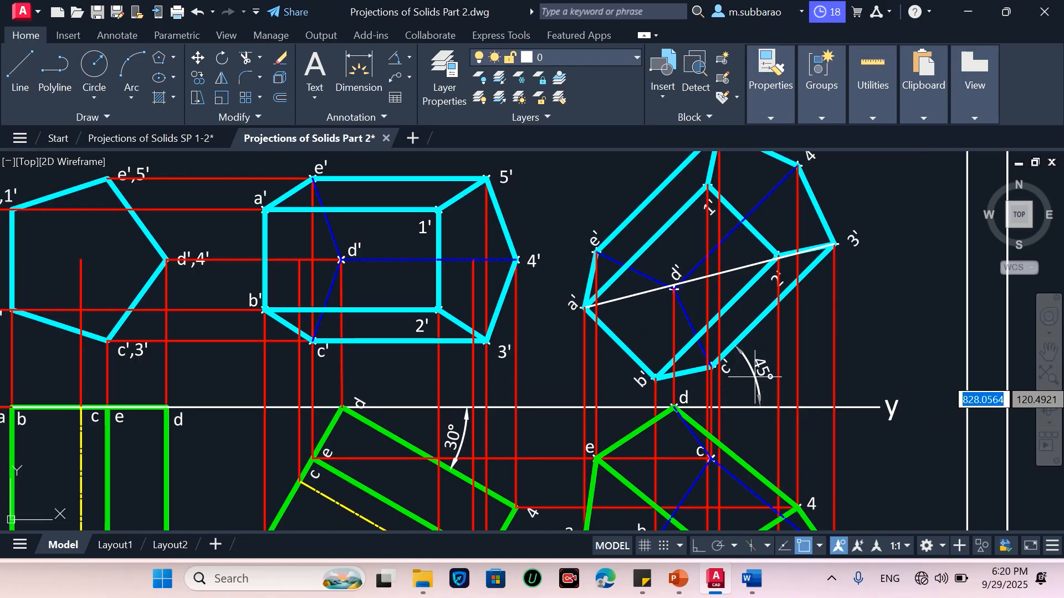
scroll(766, 306, "down", 2)
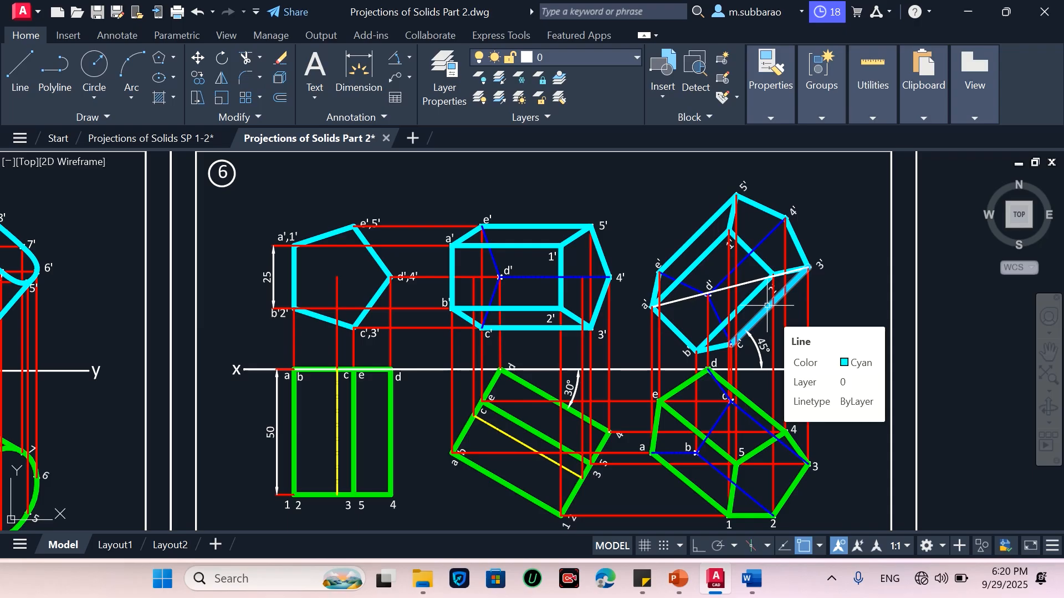
Delete the white construction line running across the tilted front view
scroll(768, 306, "down", 2)
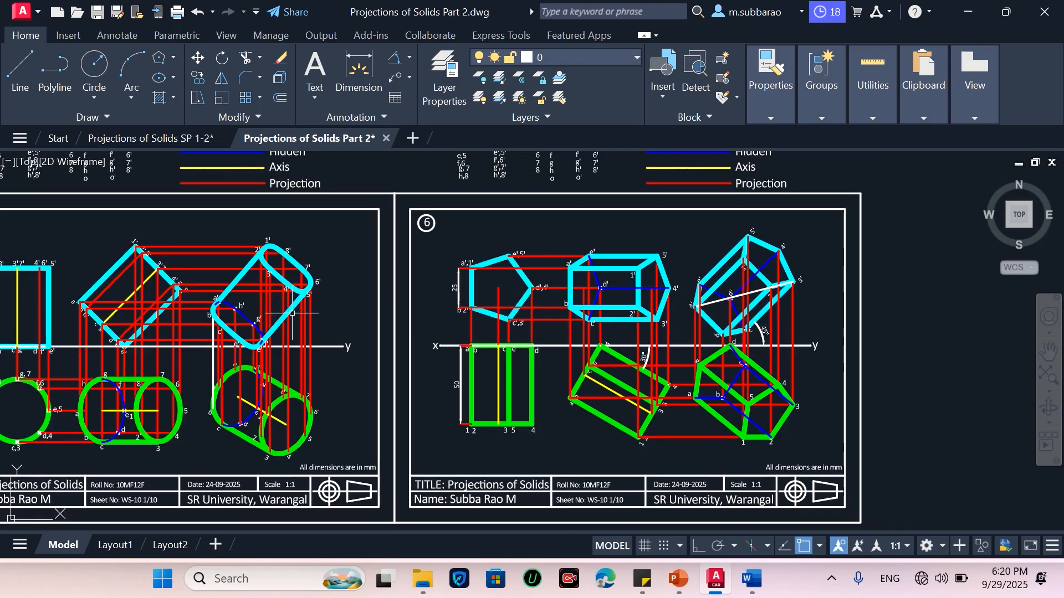
scroll(810, 349, "up", 2)
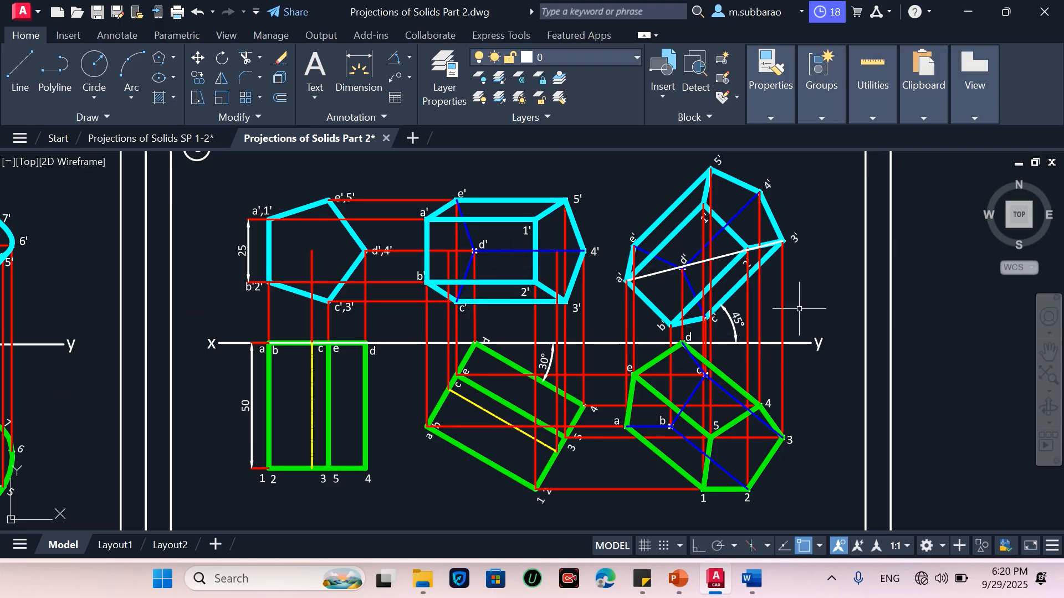
left_click(659, 272)
key("Delete")
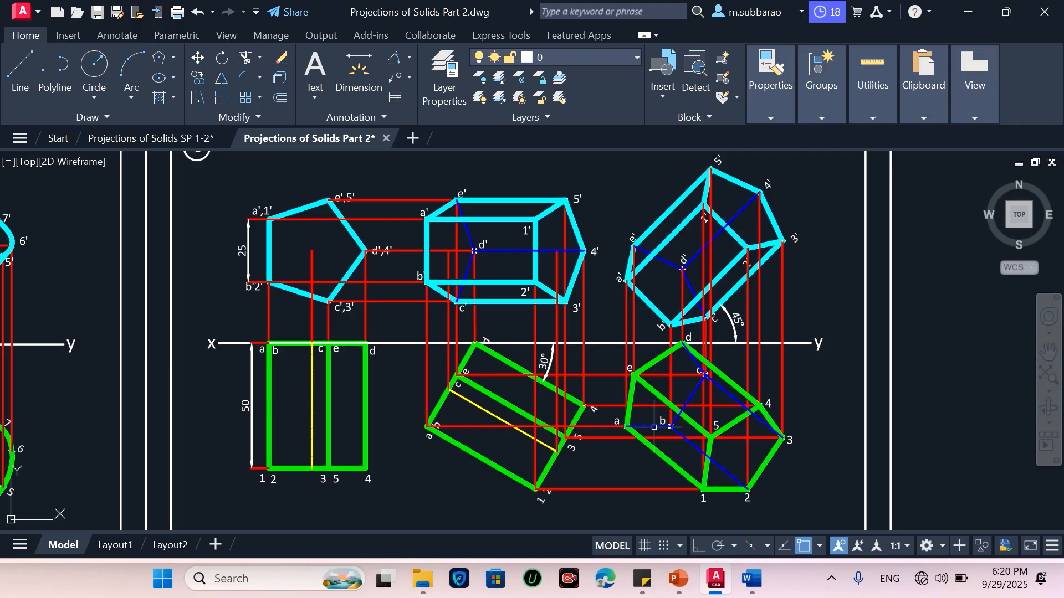
mouse_move(466, 31)
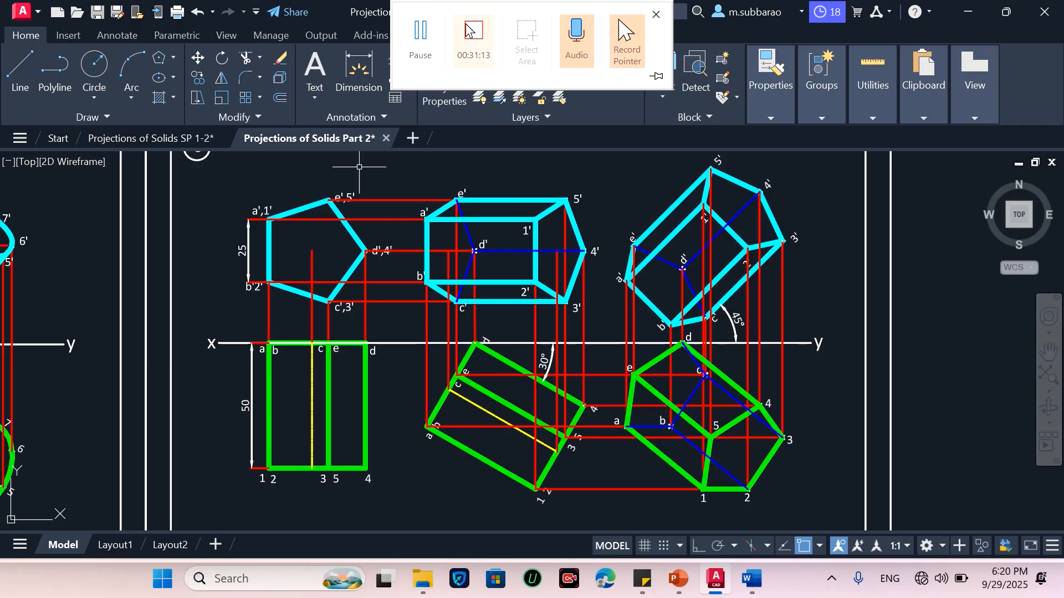
left_click(418, 36)
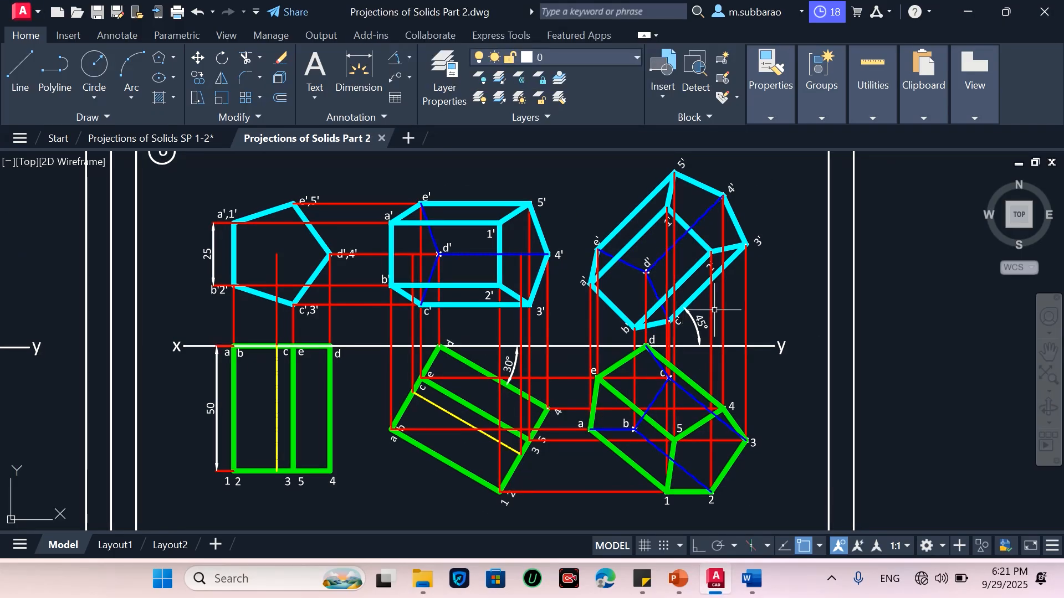
scroll(812, 330, "down", 2)
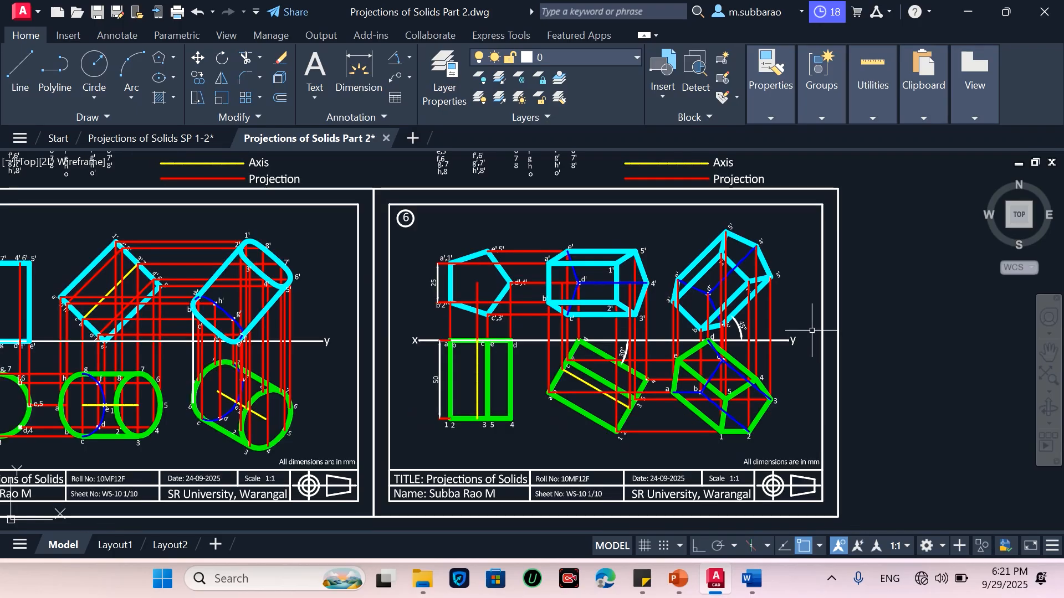
scroll(811, 330, "down", 3)
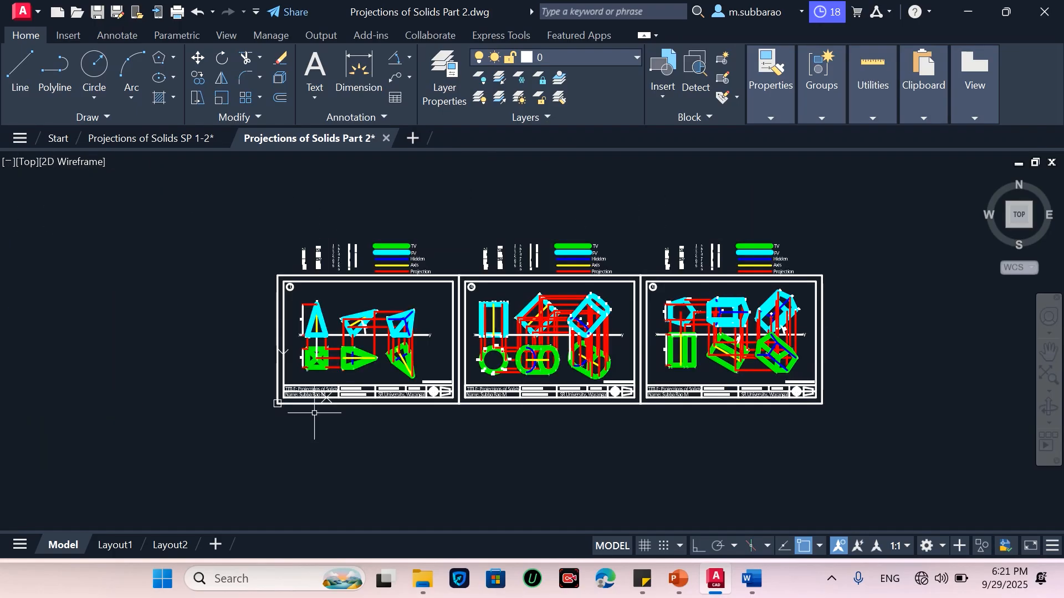
Save the drawing again after cancelling a selection window
left_click(201, 432)
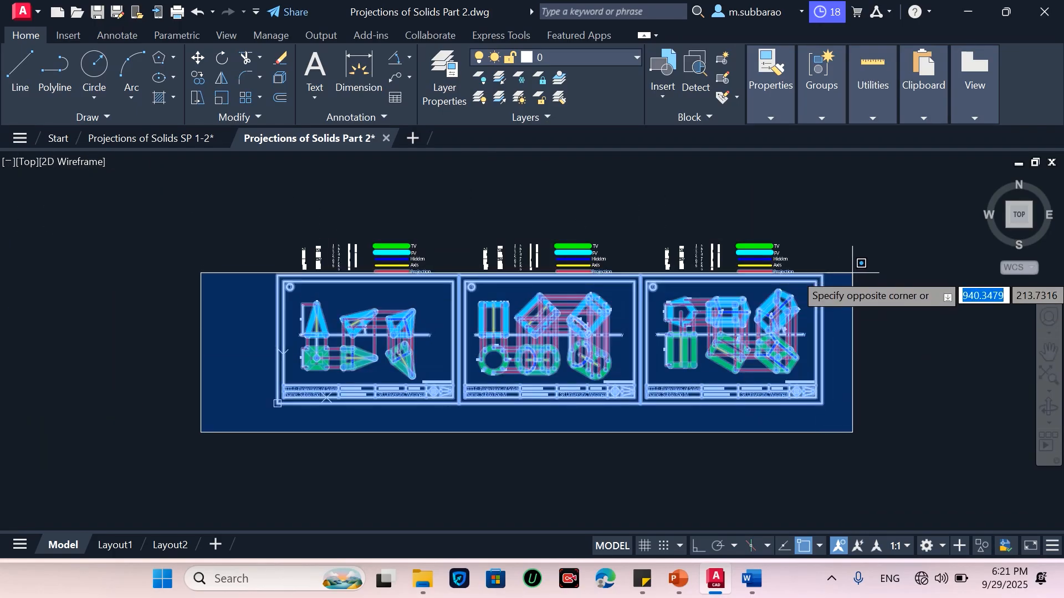
key("Escape")
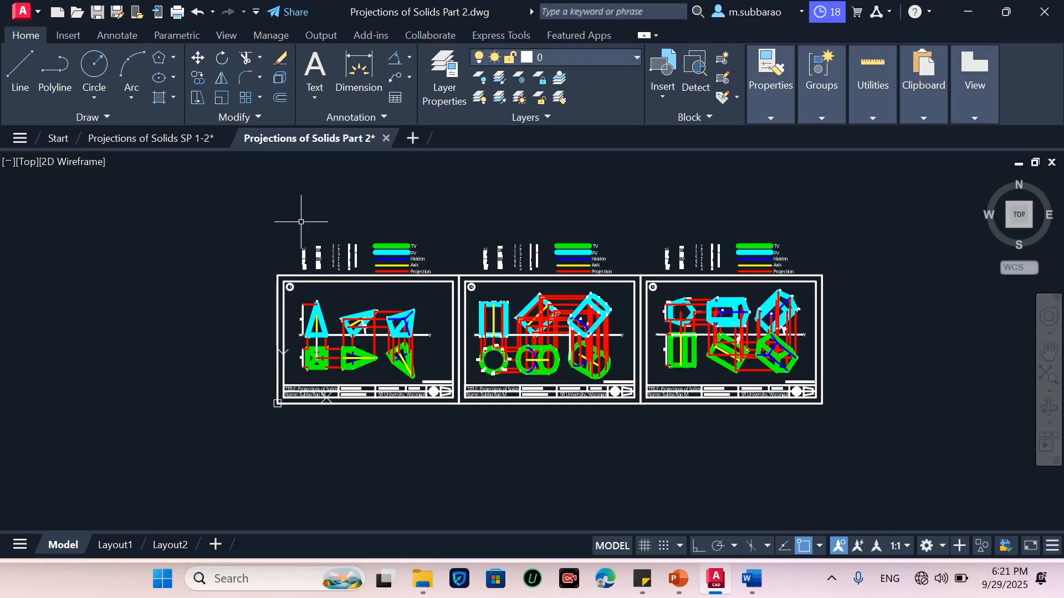
left_click(97, 12)
Select every object in the drawing and change their colour to White
left_click(261, 420)
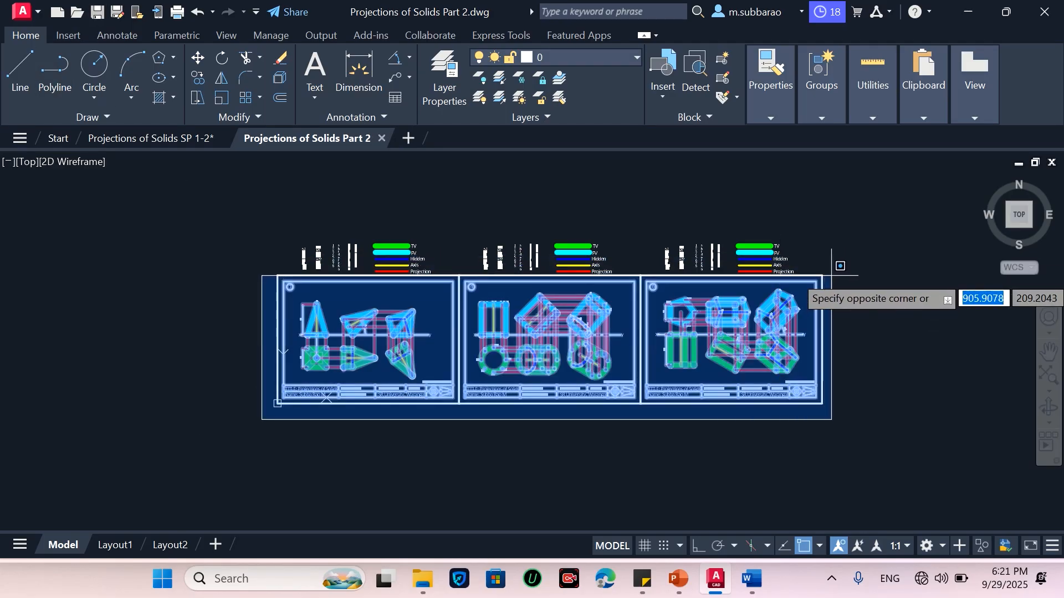
key("Escape")
scroll(834, 288, "up", 2)
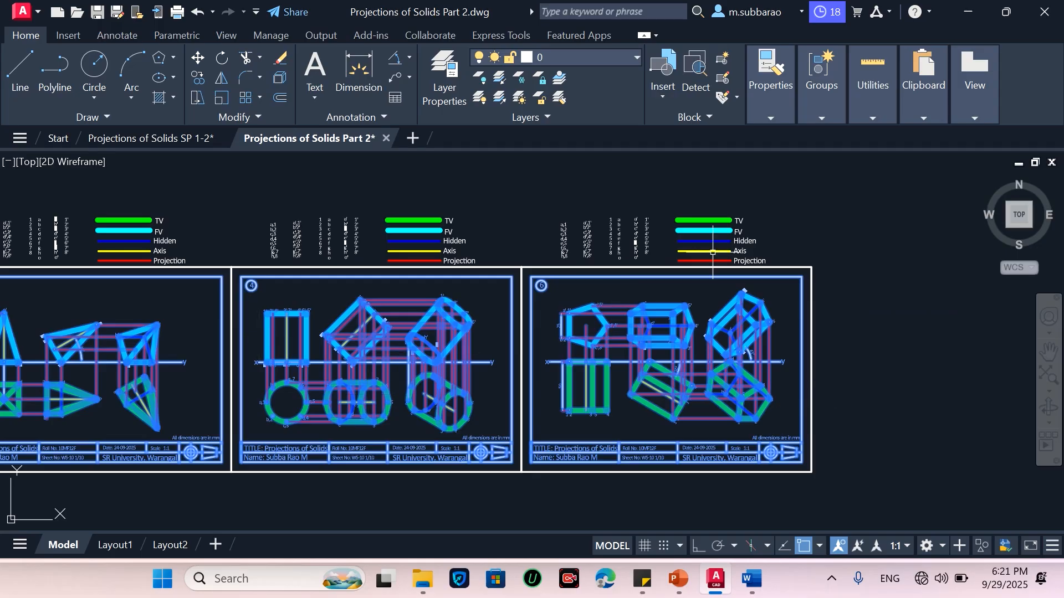
left_click(624, 55)
left_click(624, 54)
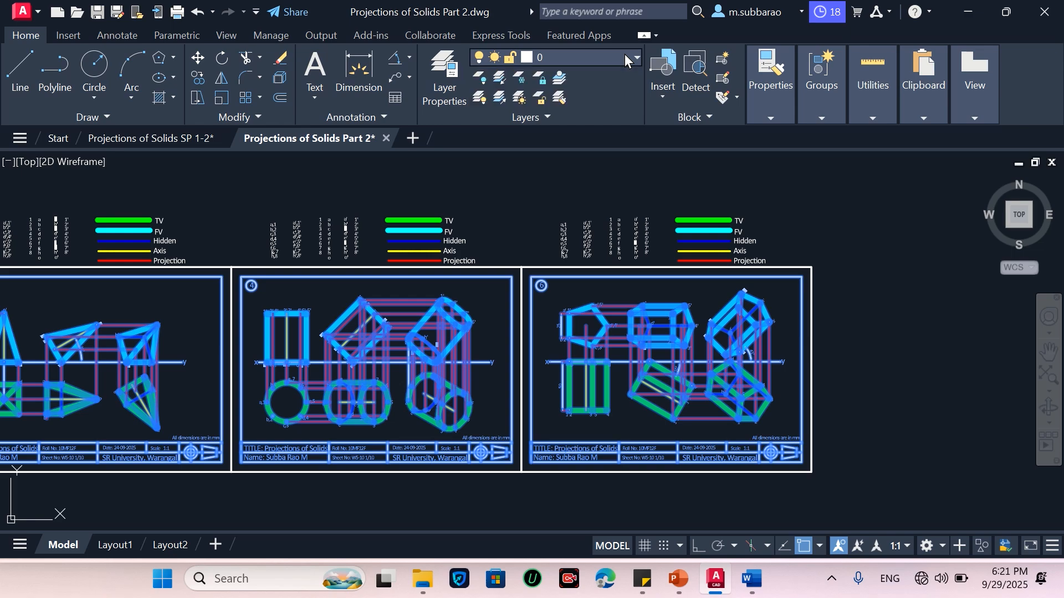
right_click(687, 322)
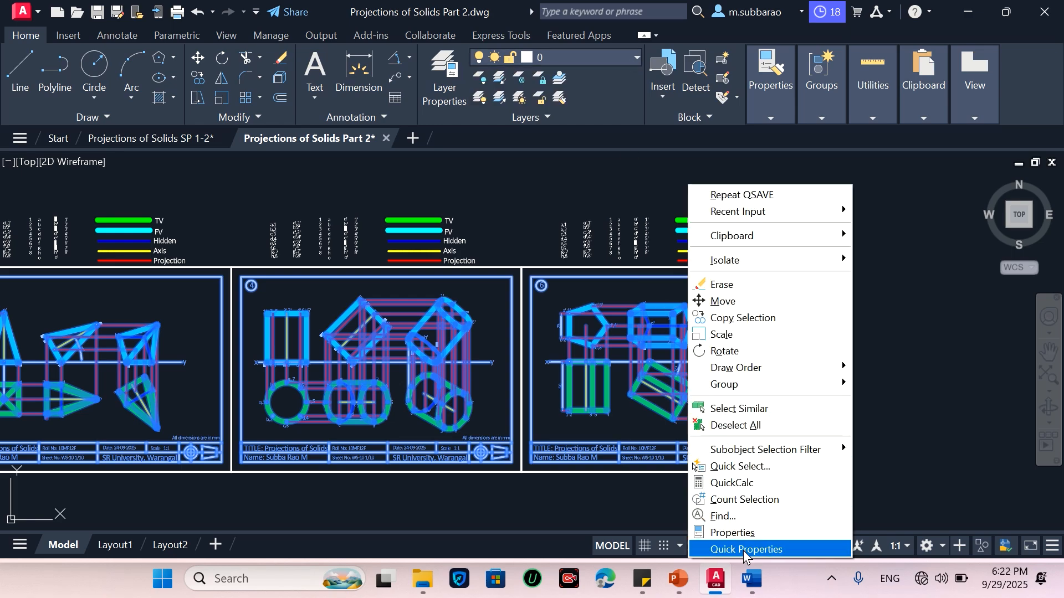
left_click(725, 548)
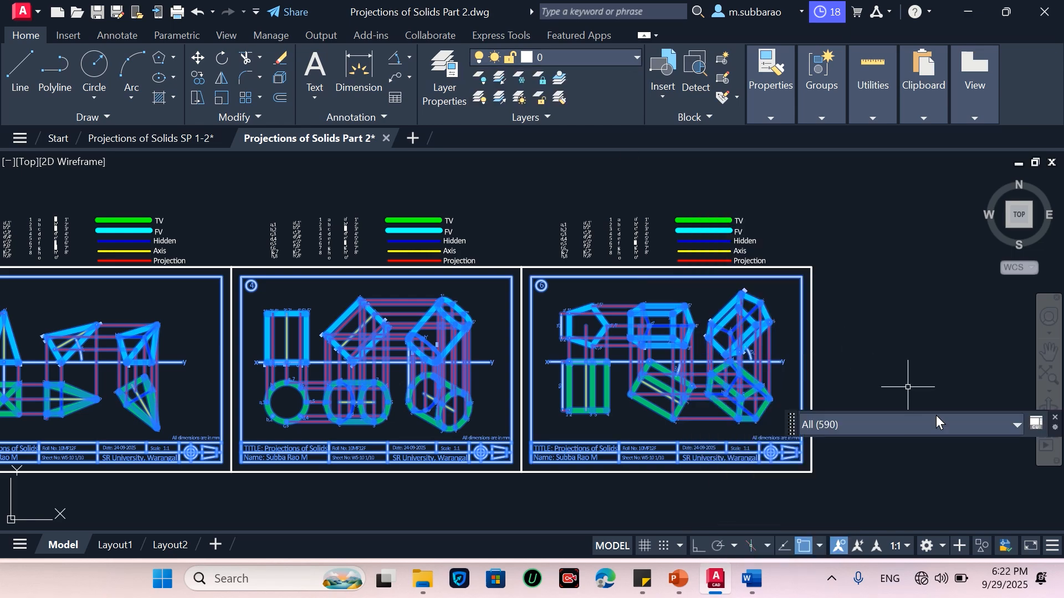
left_click(1018, 424)
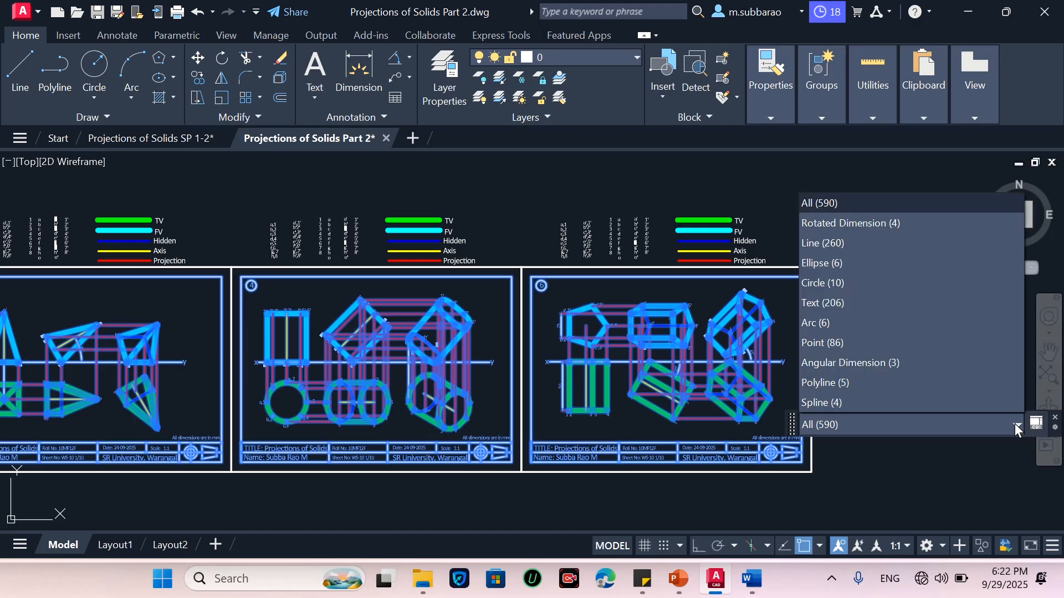
left_click(1015, 424)
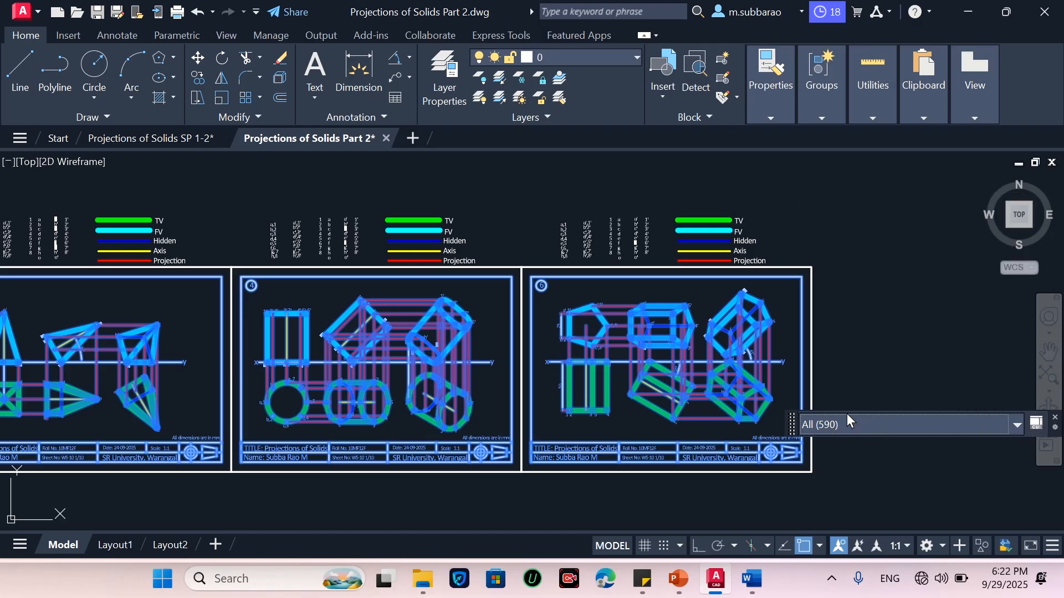
right_click(817, 357)
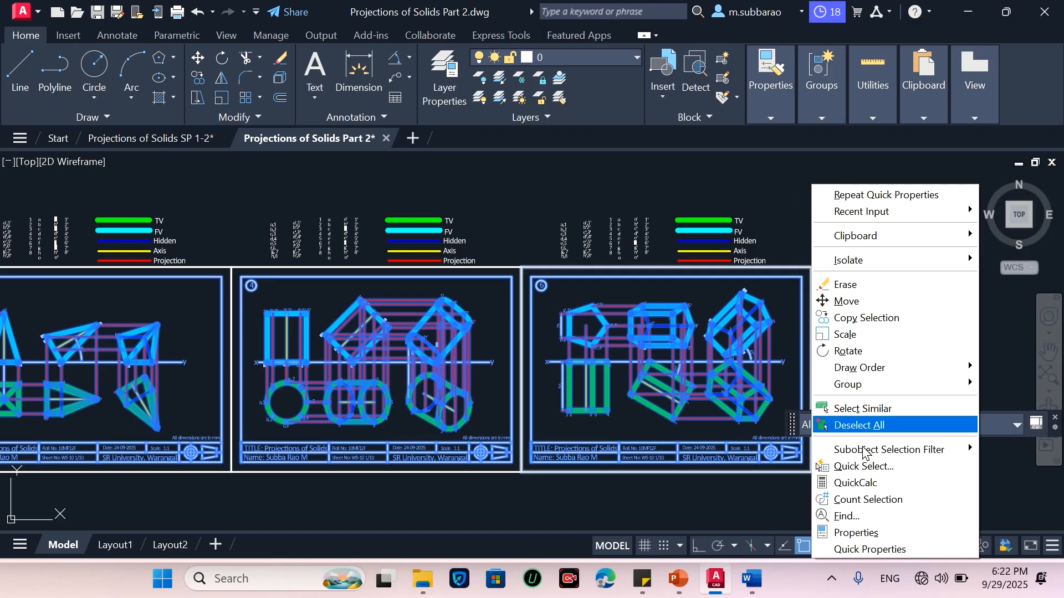
left_click(856, 533)
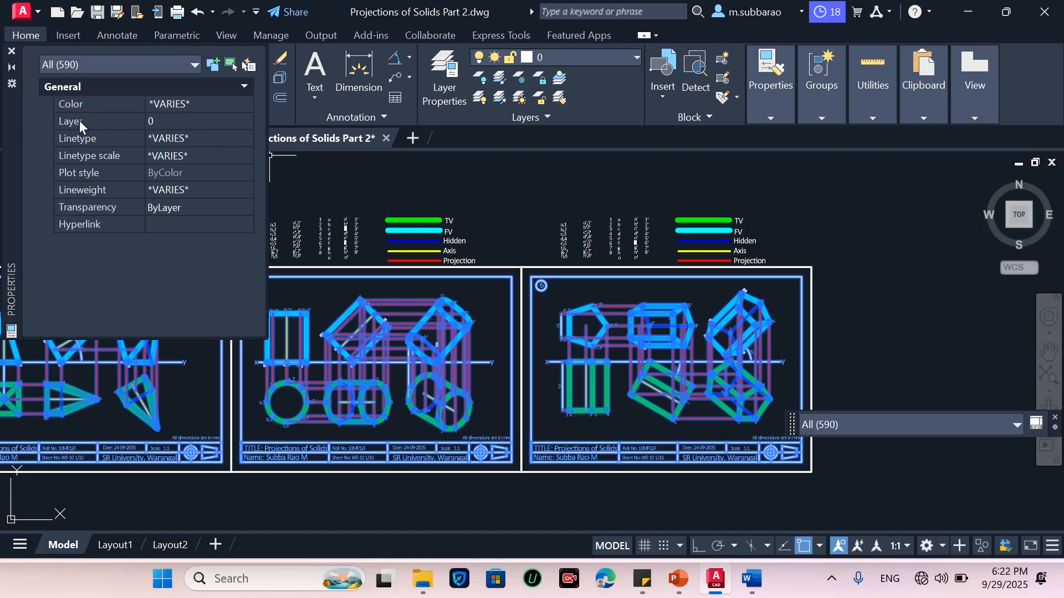
left_click(181, 104)
left_click(243, 105)
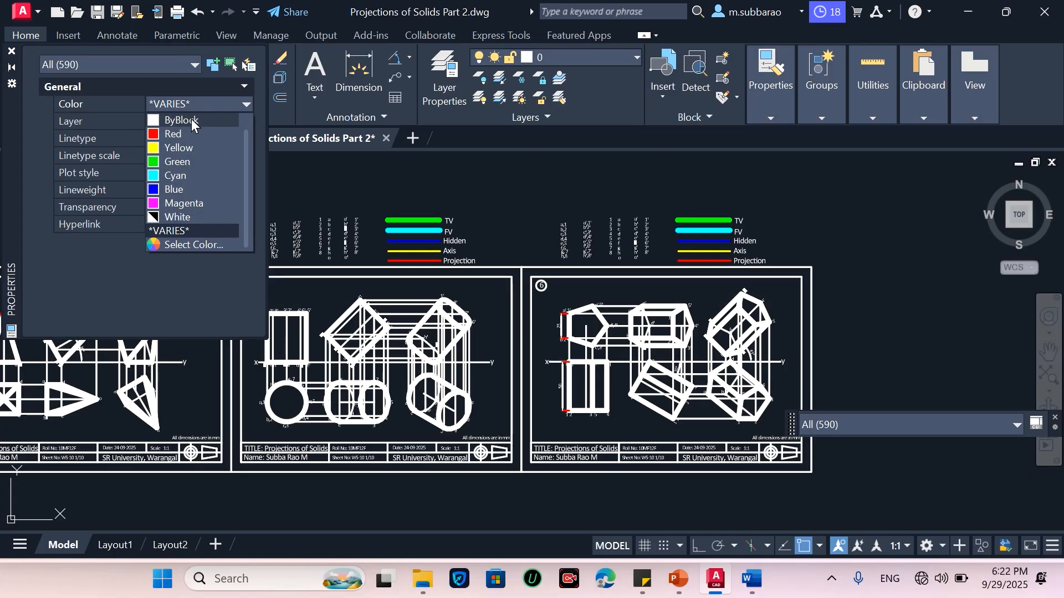
left_click(193, 216)
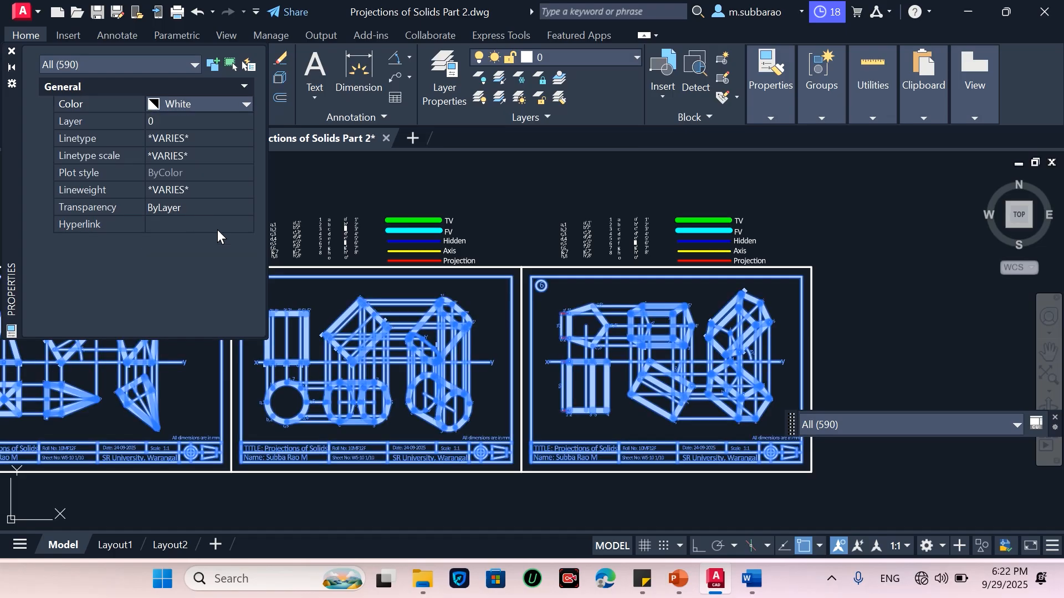
key("Escape")
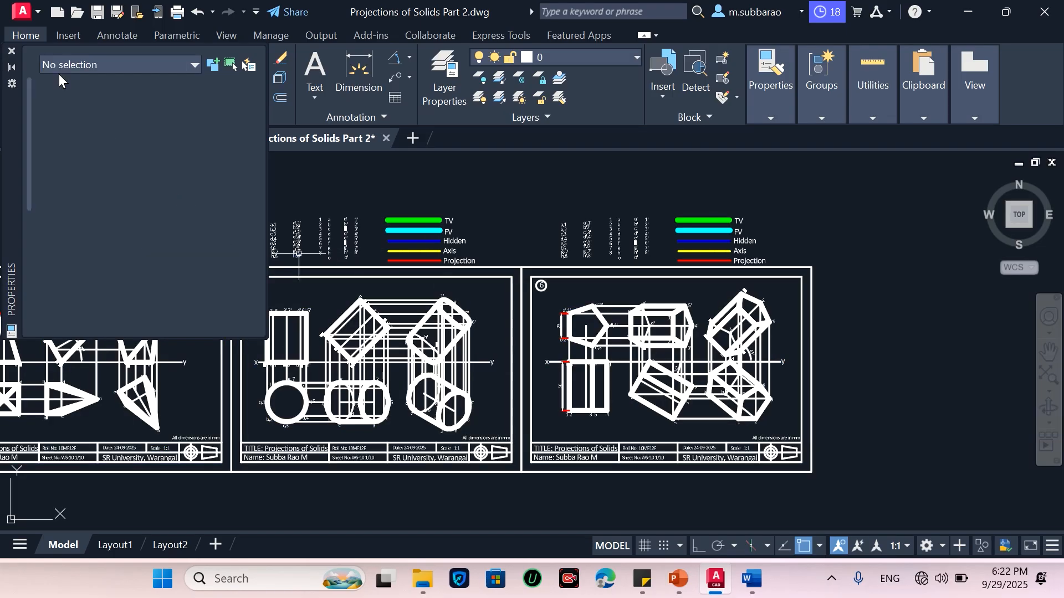
left_click(11, 51)
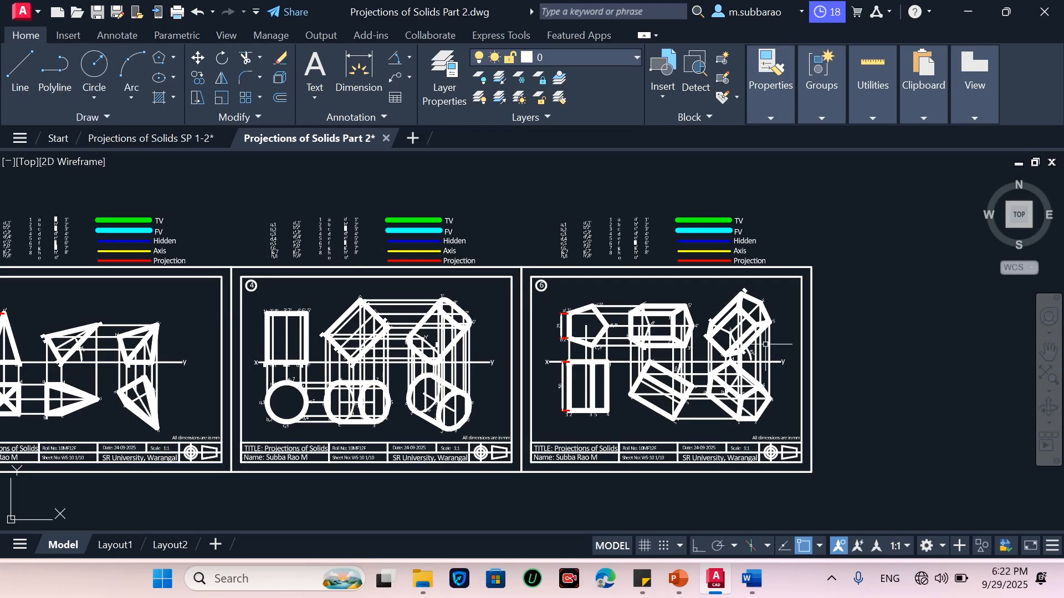
Open the Plot dialog and load the previous plot page setup using DWG To PDF on ISO full bleed A4
scroll(786, 341, "up", 4)
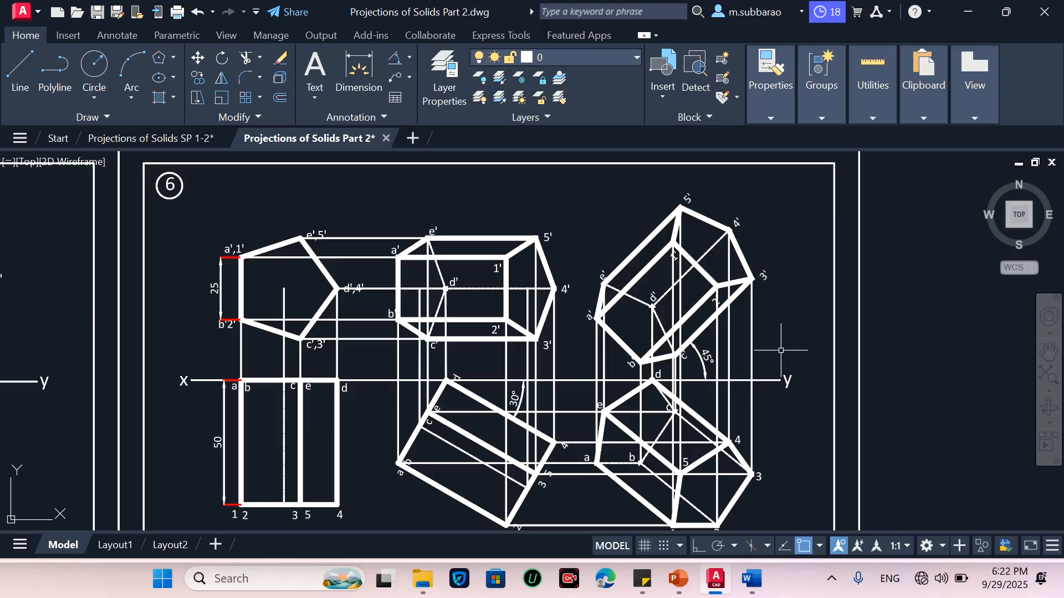
scroll(499, 360, "down", 2)
scroll(498, 375, "up", 3)
scroll(498, 375, "down", 2)
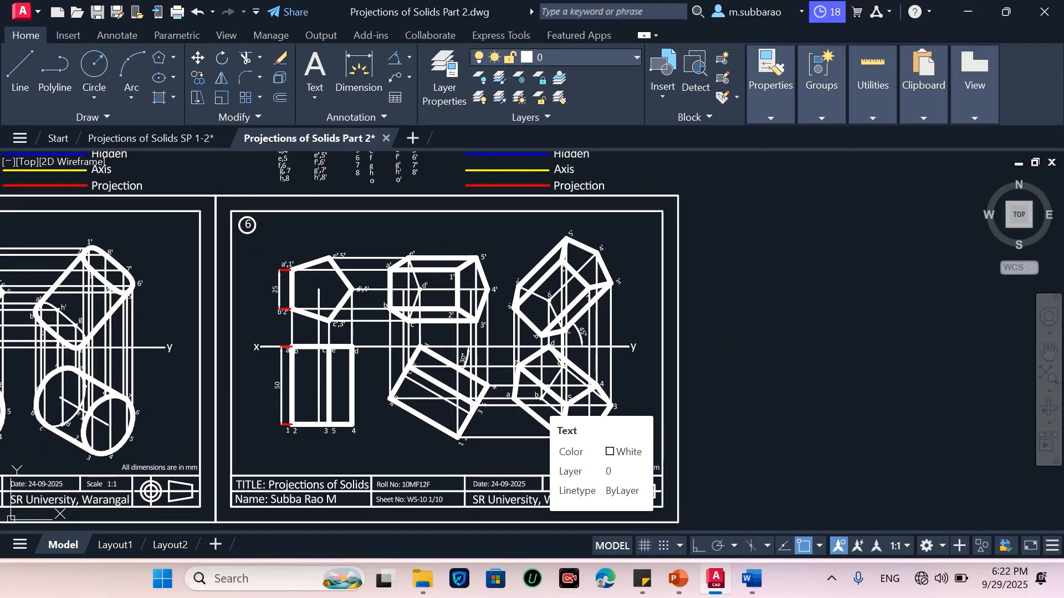
key("ctrl+p")
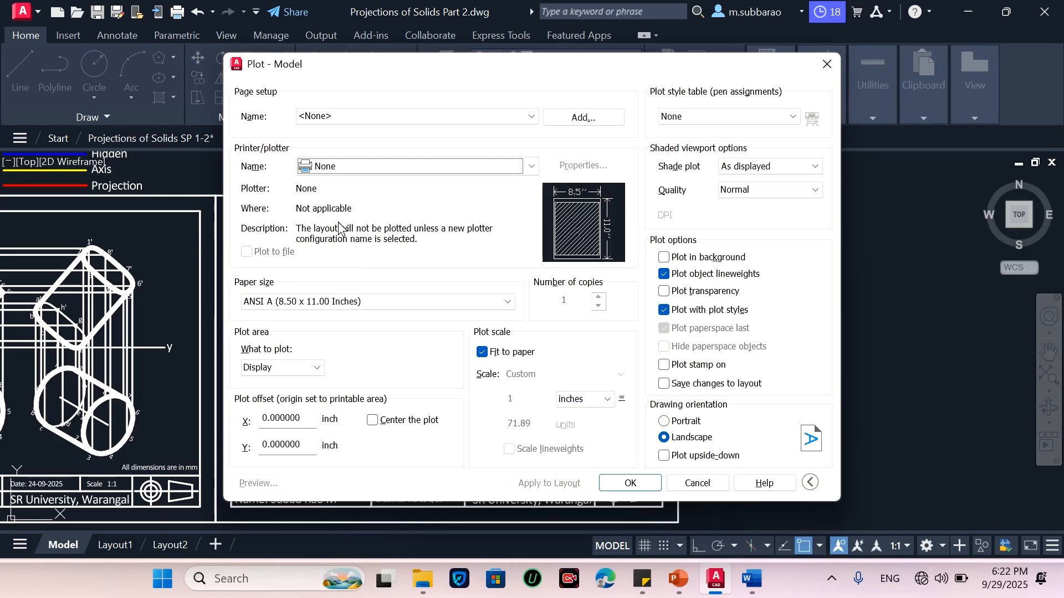
left_click(437, 115)
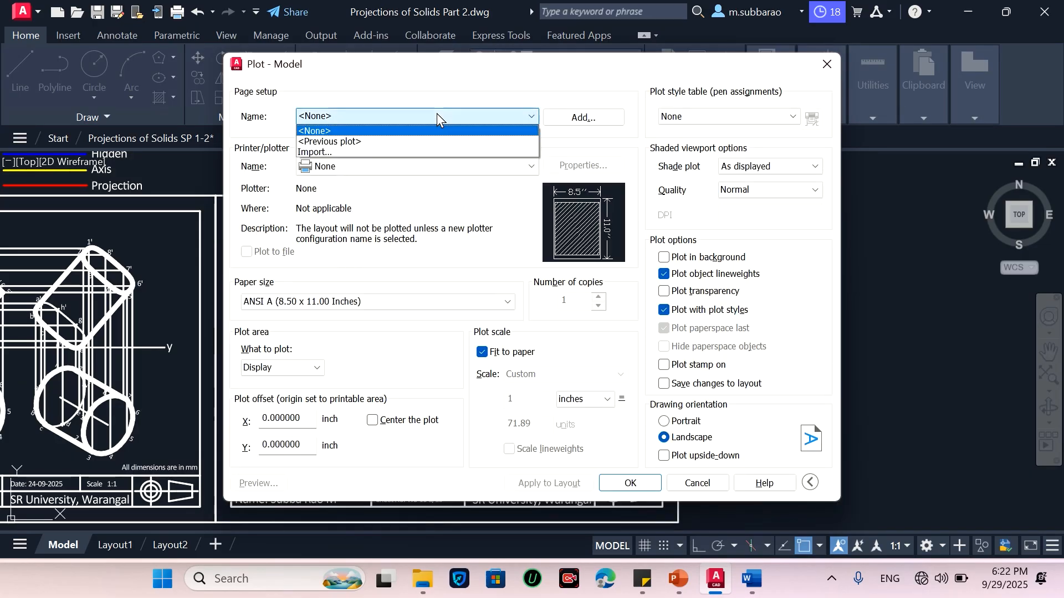
left_click(408, 142)
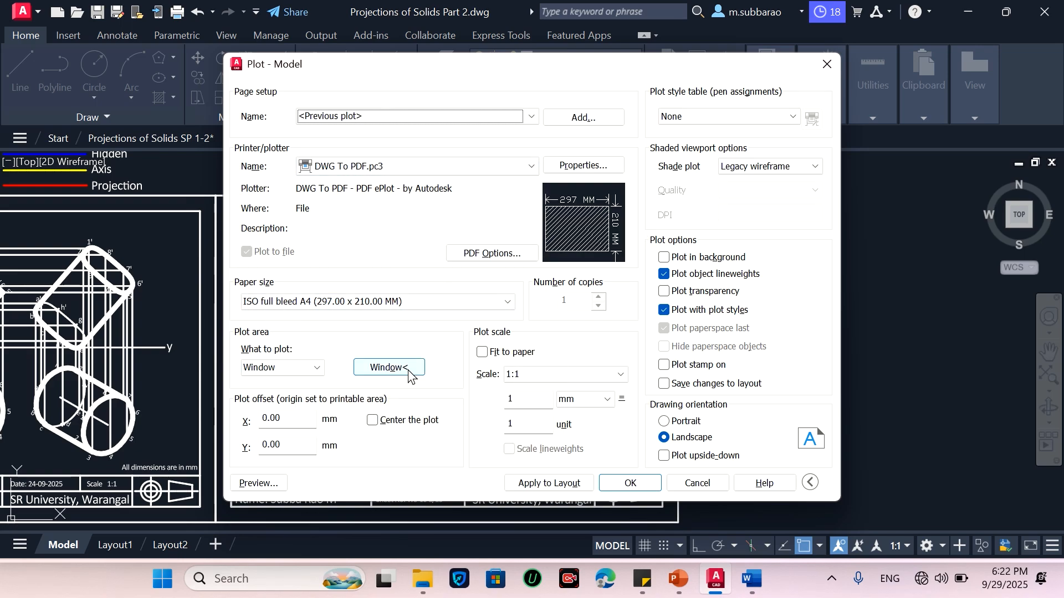
Set the plot area as a window around sheet 6's border and inspect the plot preview
left_click(388, 368)
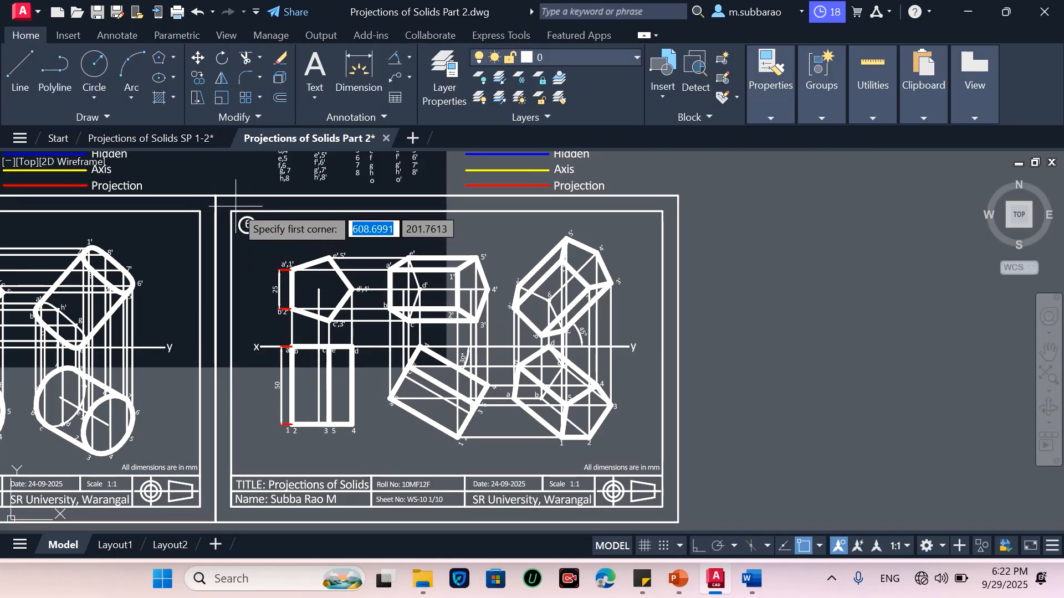
left_click(216, 196)
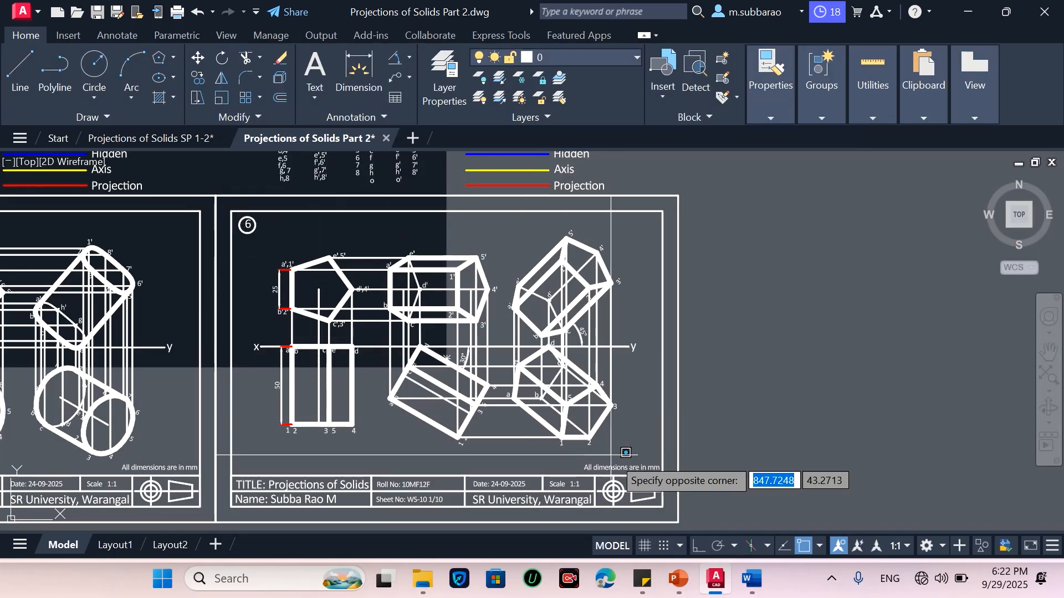
left_click(678, 521)
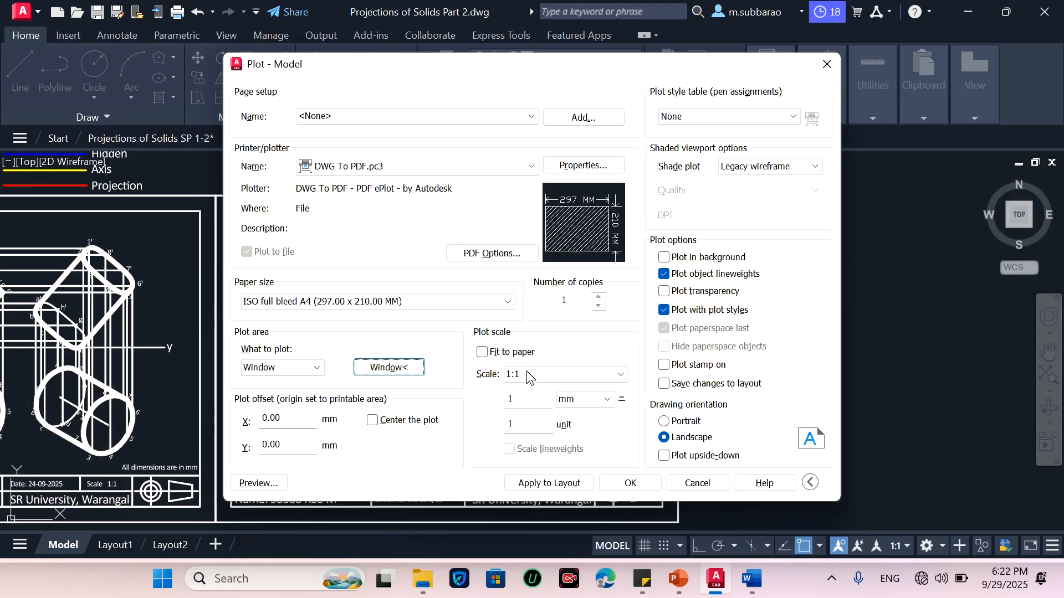
left_click(258, 484)
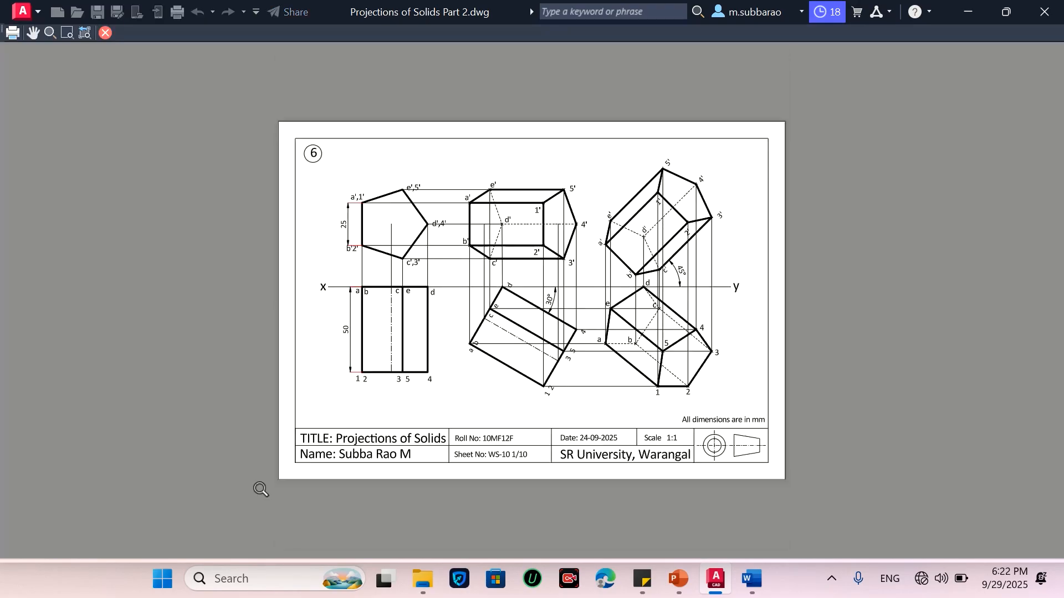
scroll(617, 339, "up", 3)
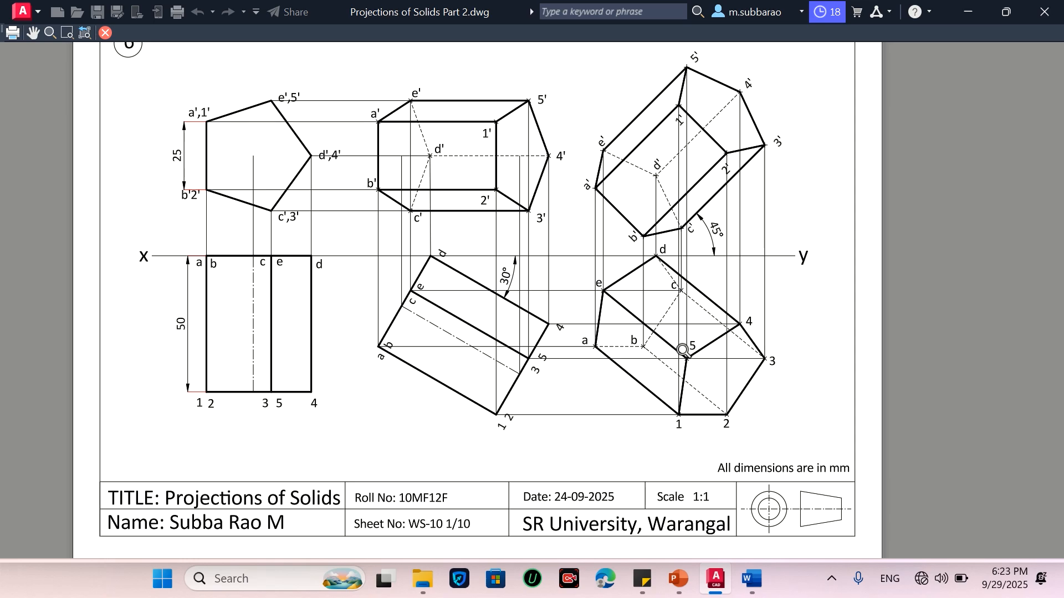
scroll(556, 350, "up", 1)
scroll(555, 349, "down", 2)
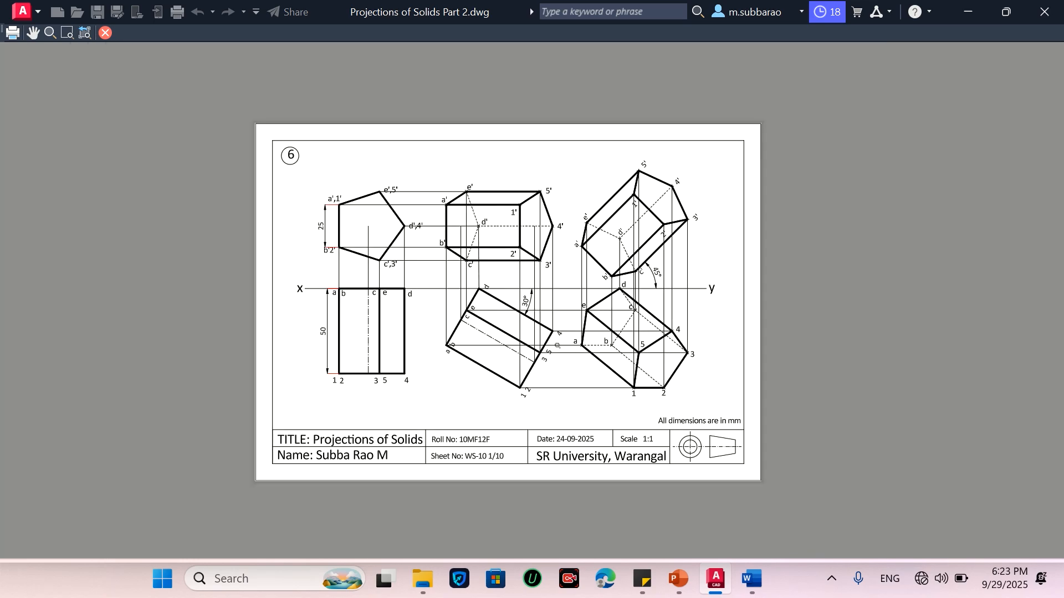
scroll(536, 279, "up", 1)
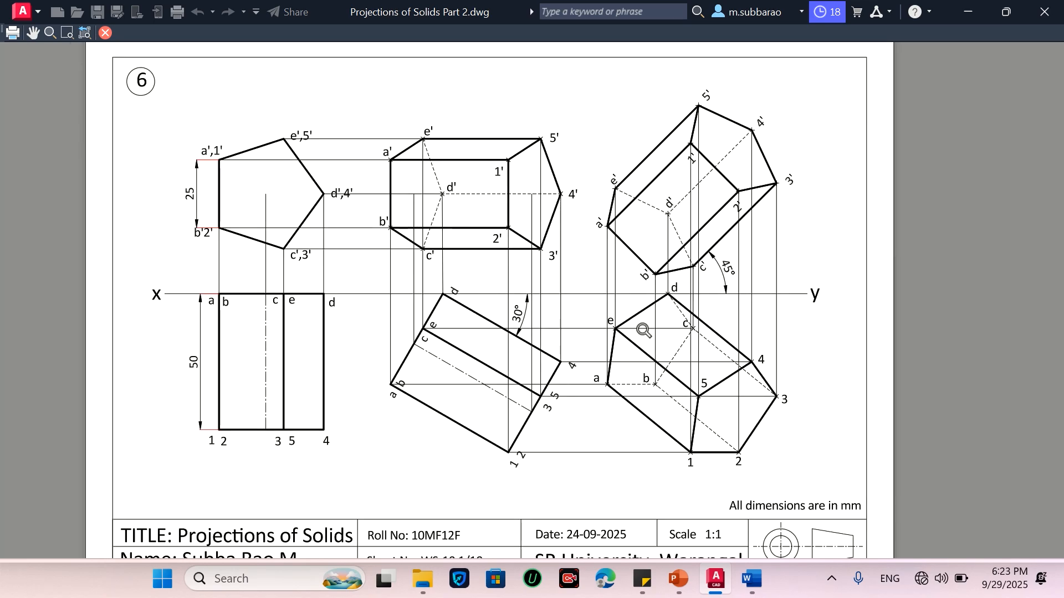